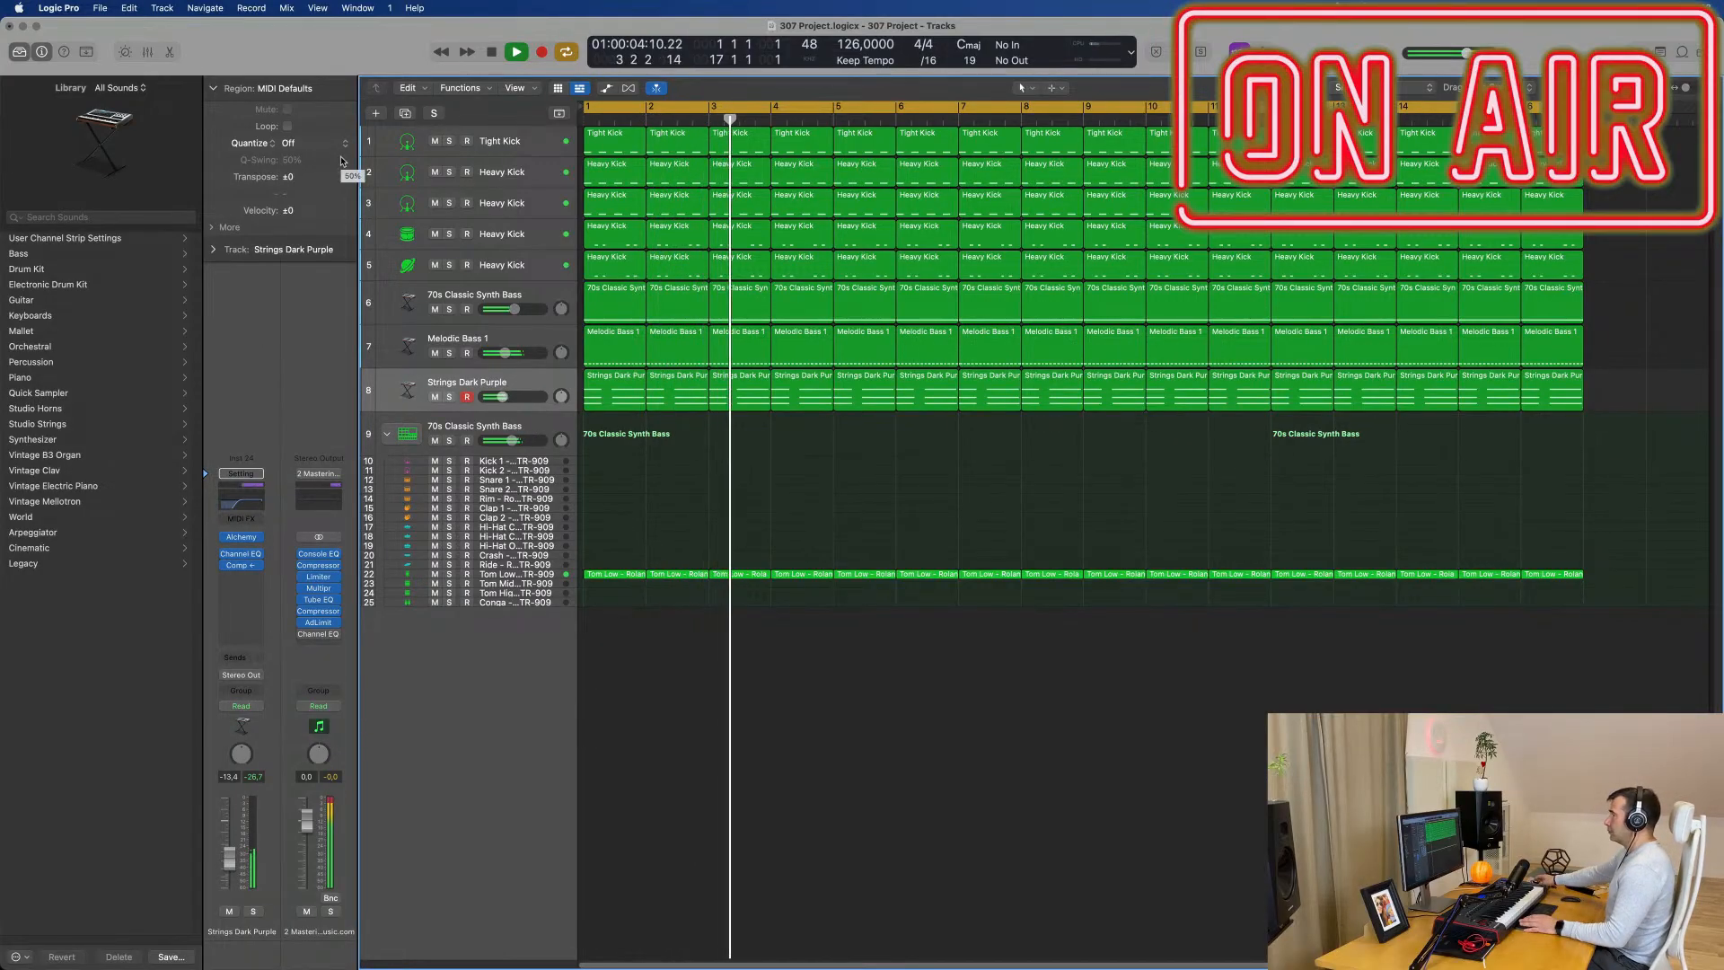
# Step: Mute the Strings Dark Purple track and solo the Tight Kick on track 1 and the Heavy Kick on track 2
pyautogui.click(434, 397)
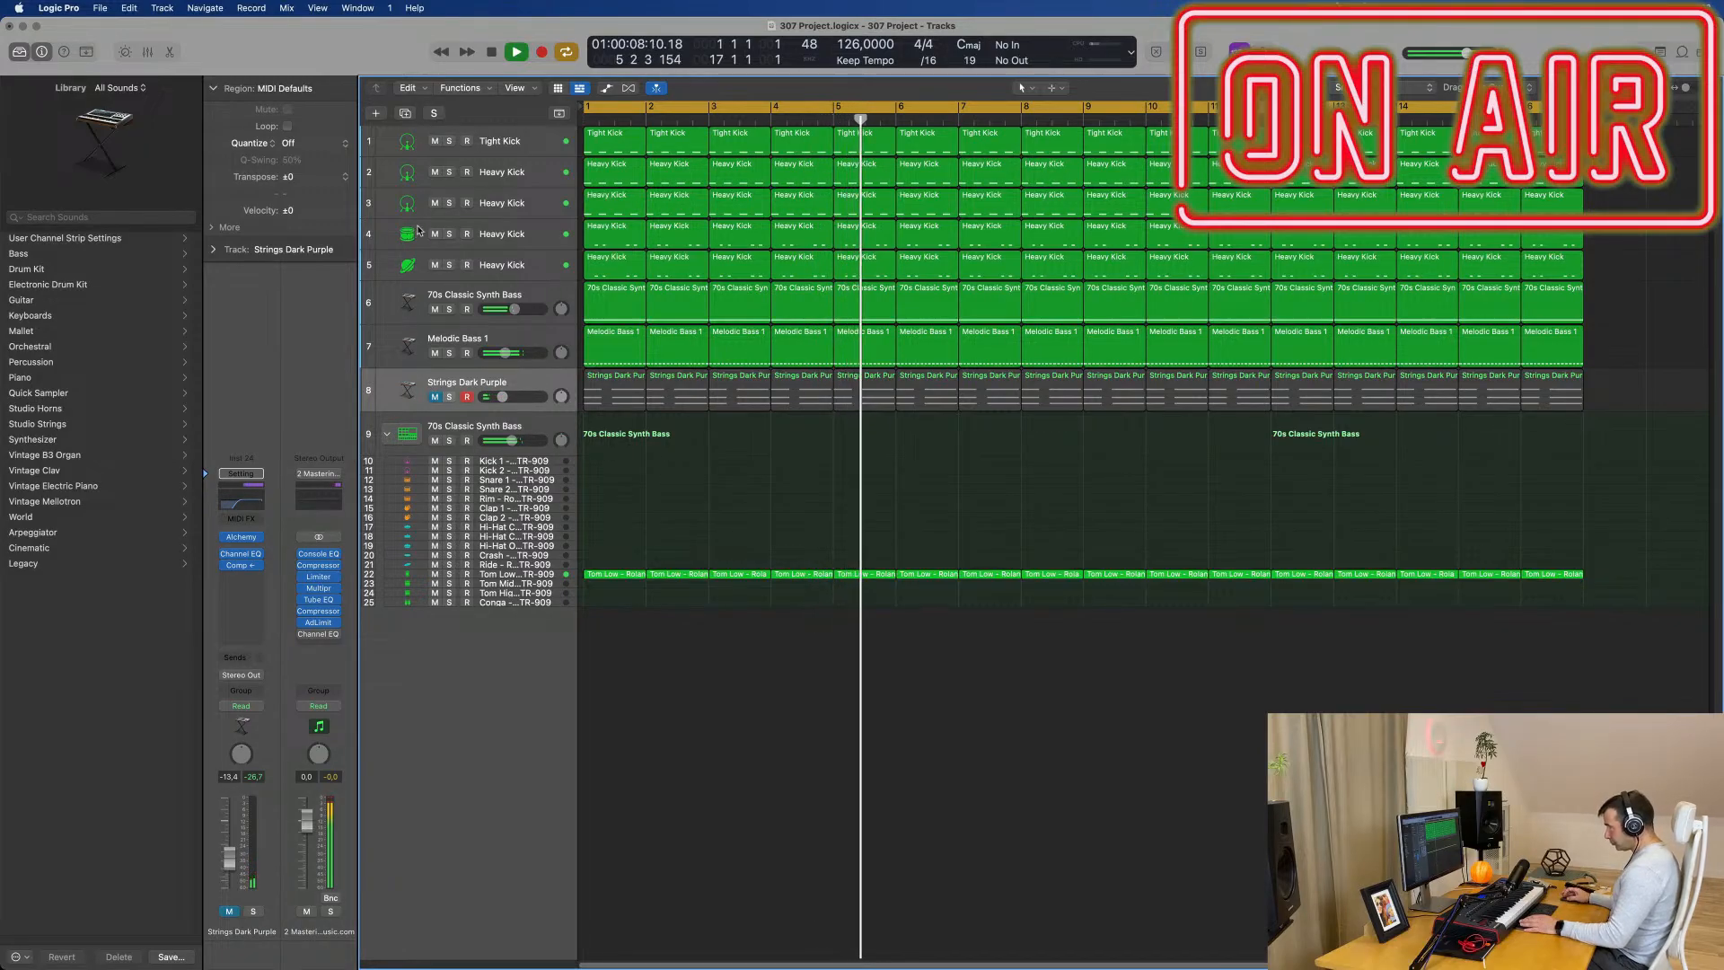
pyautogui.click(449, 141)
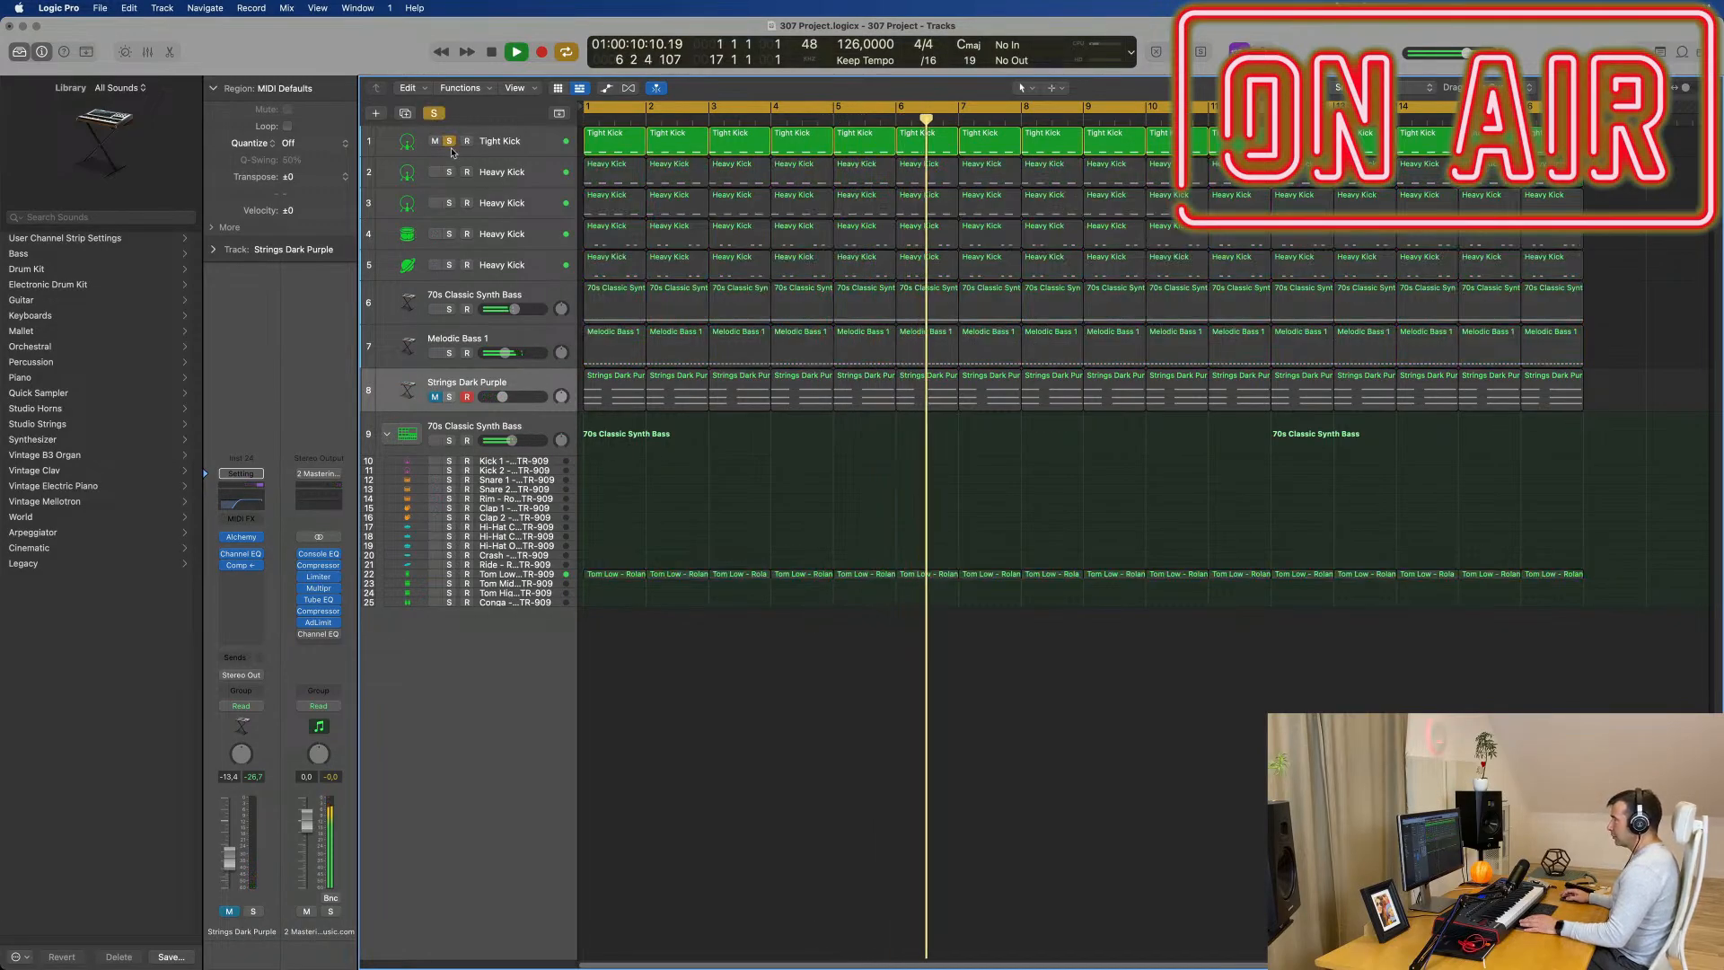
pyautogui.click(450, 173)
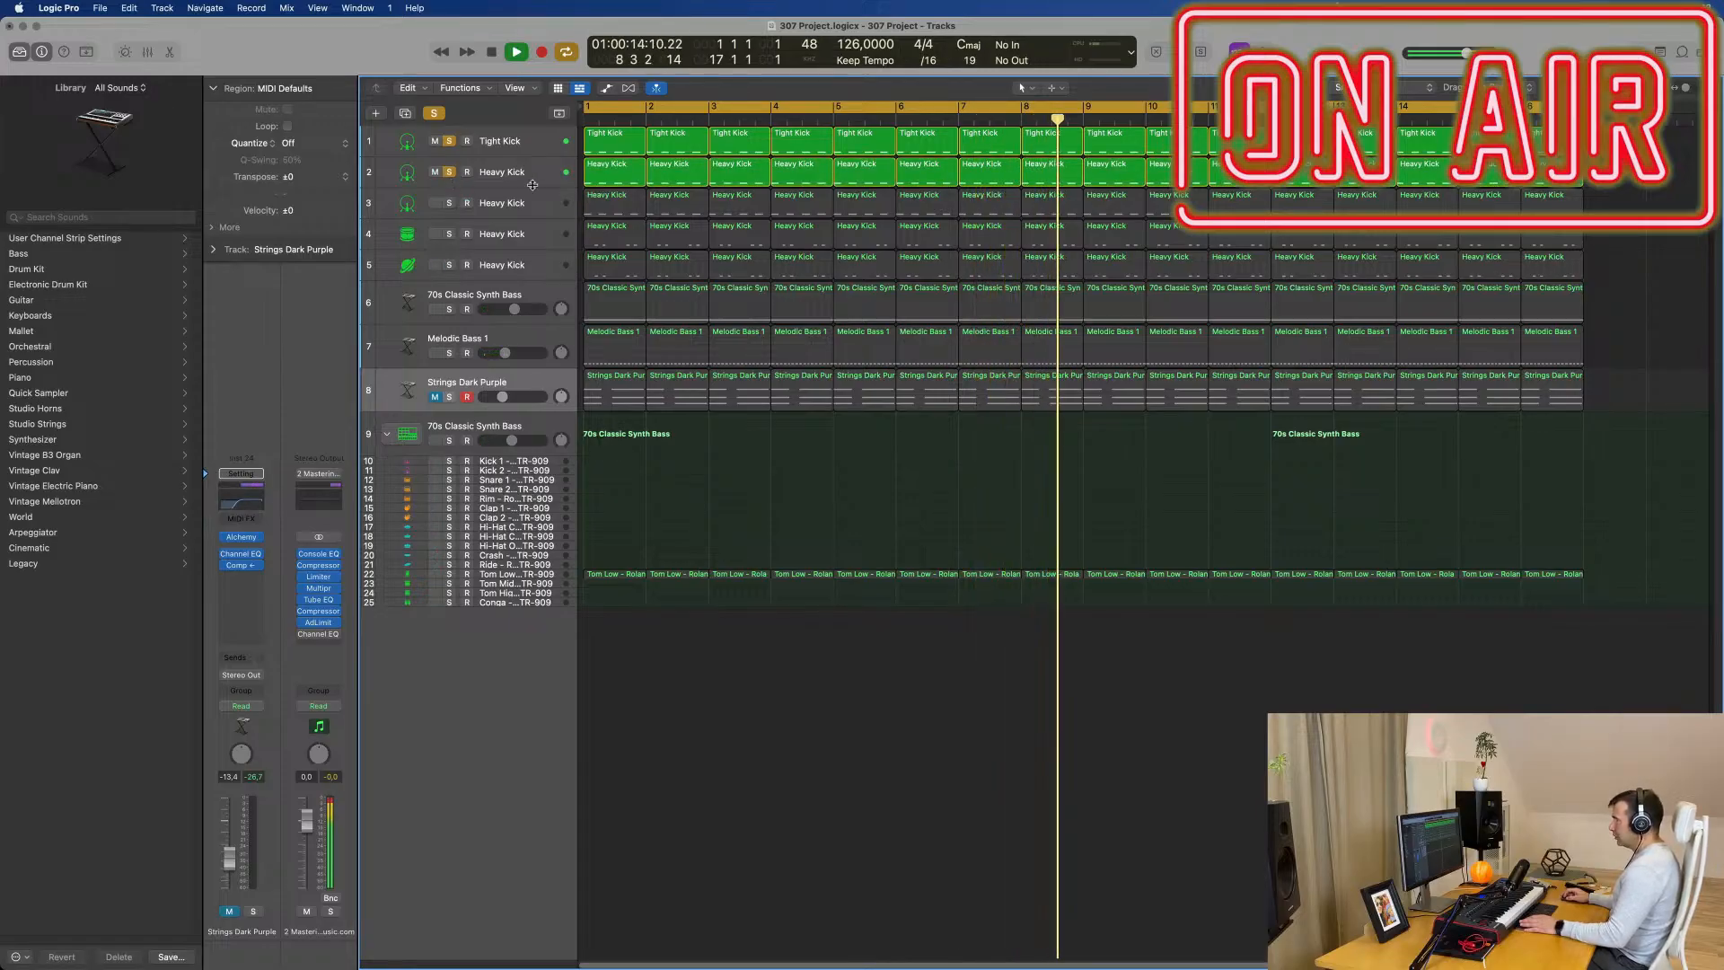
# Step: Solo the Heavy Kick on track 3 and lower its volume to about -15 dB
pyautogui.click(450, 203)
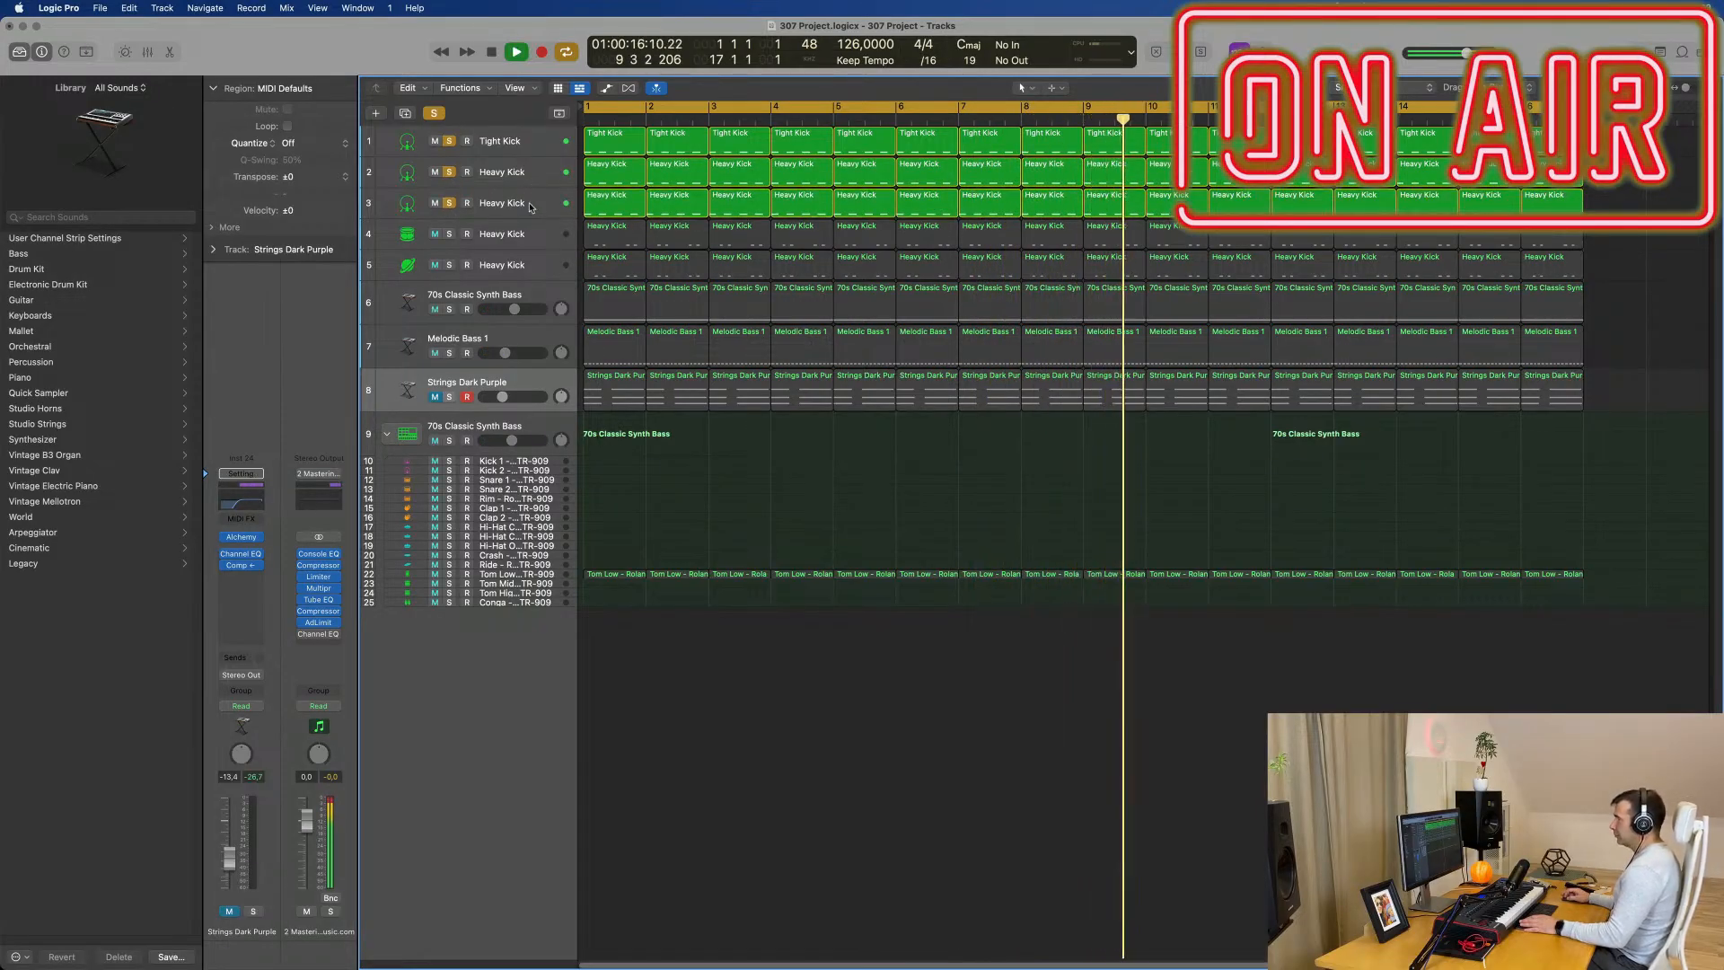
pyautogui.click(533, 205)
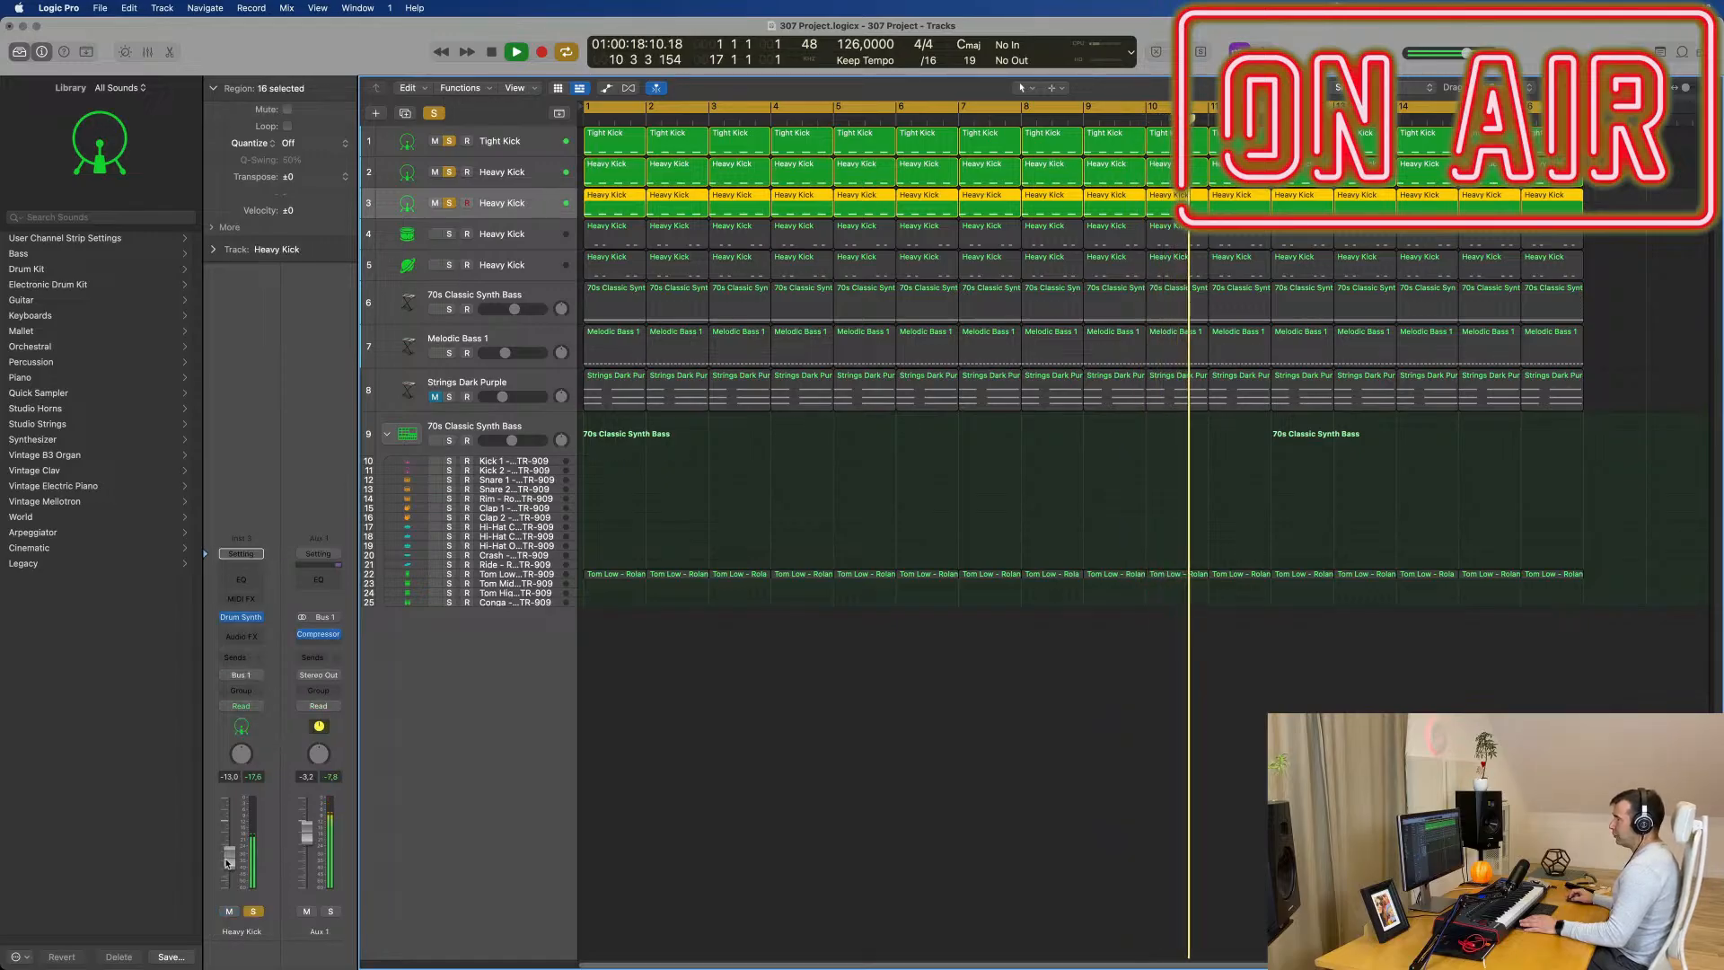
pyautogui.moveTo(230, 889); pyautogui.dragTo(230, 894)
# Step: Solo the Heavy Kick tracks 4 and 5 and set track 5's volume to about -14.8 dB
pyautogui.click(540, 230)
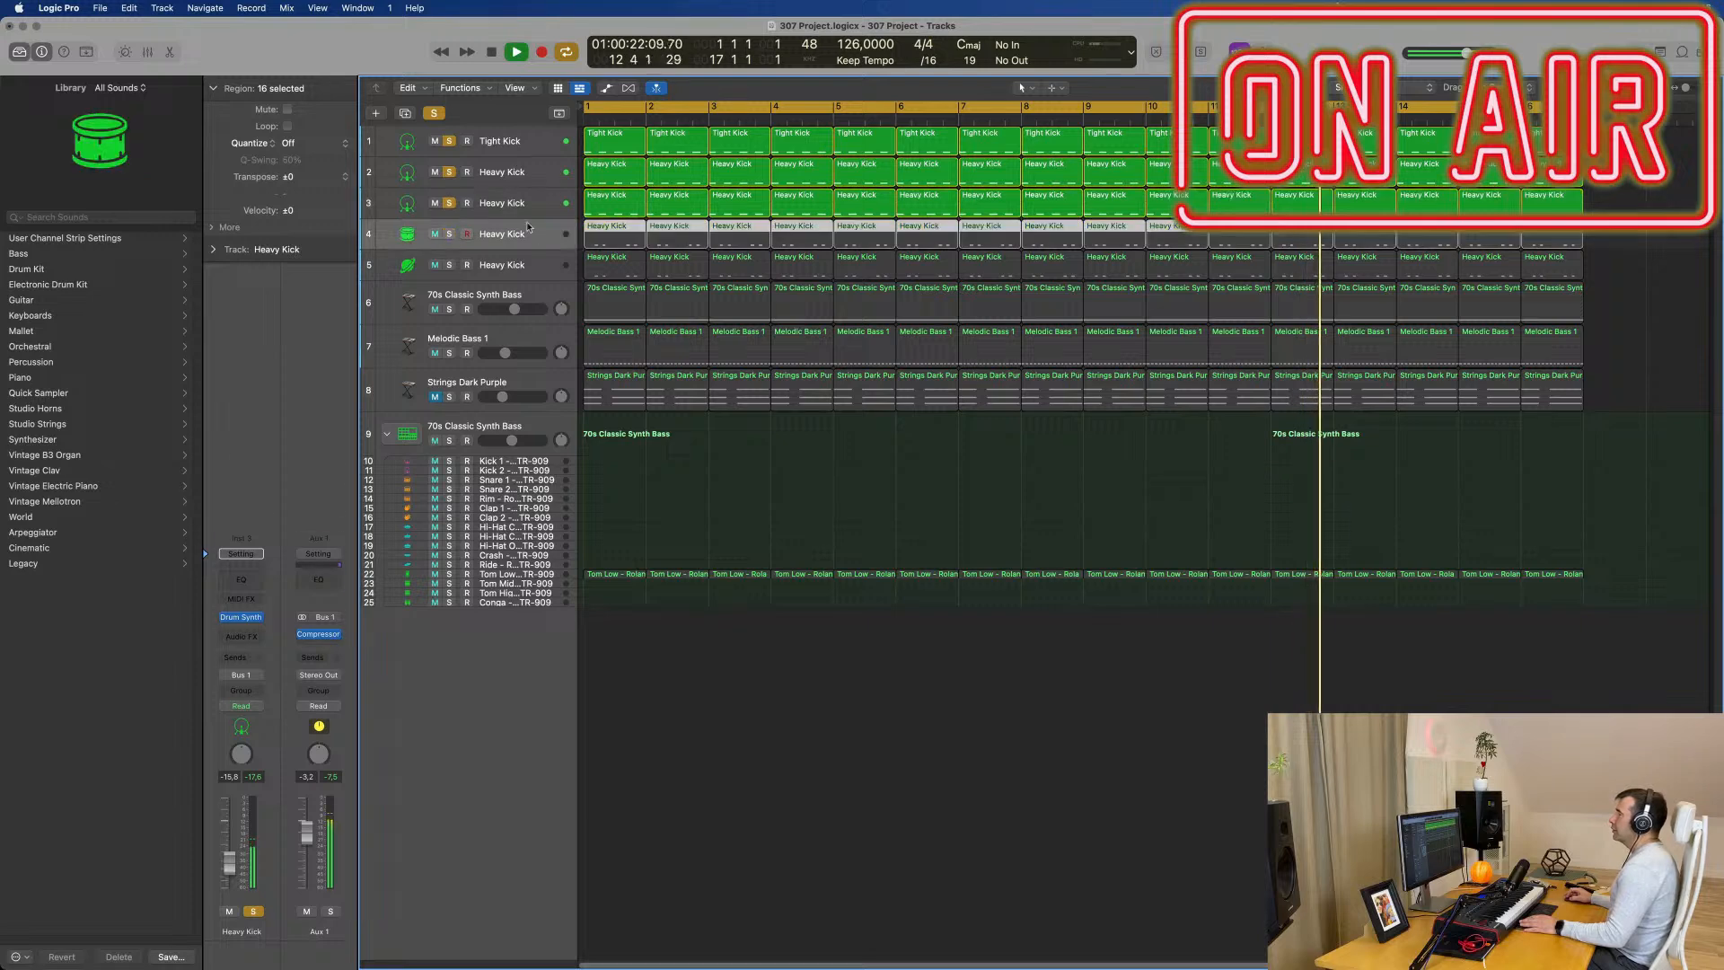
pyautogui.click(449, 234)
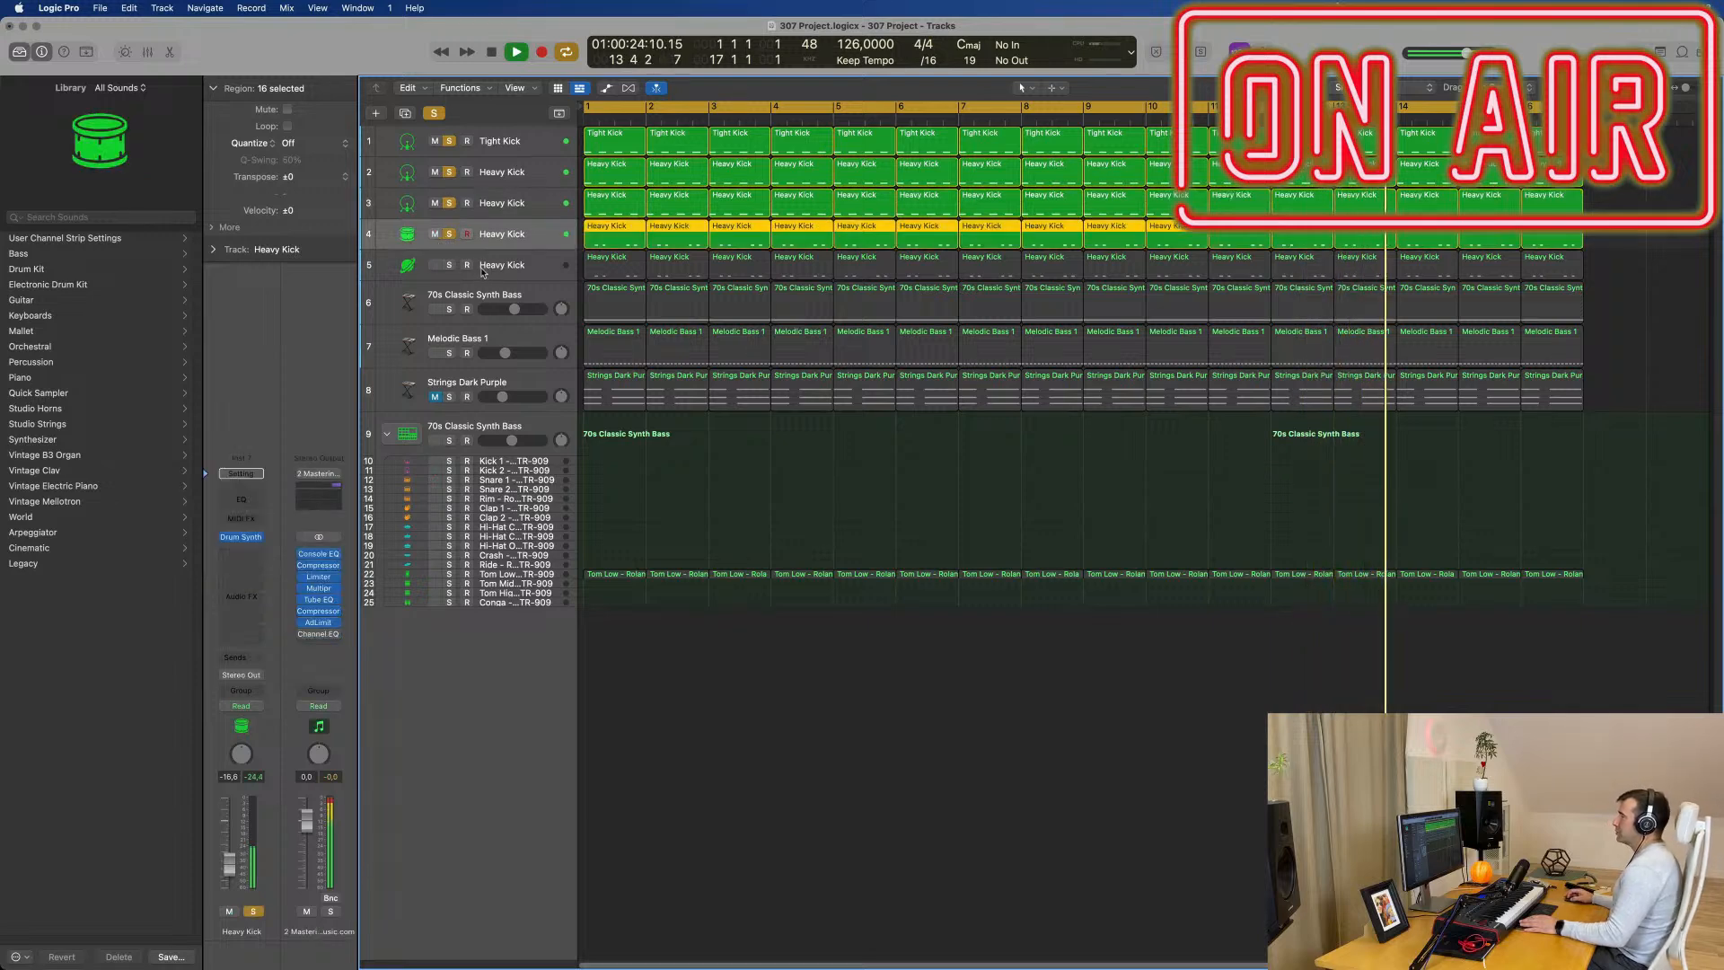
pyautogui.click(449, 266)
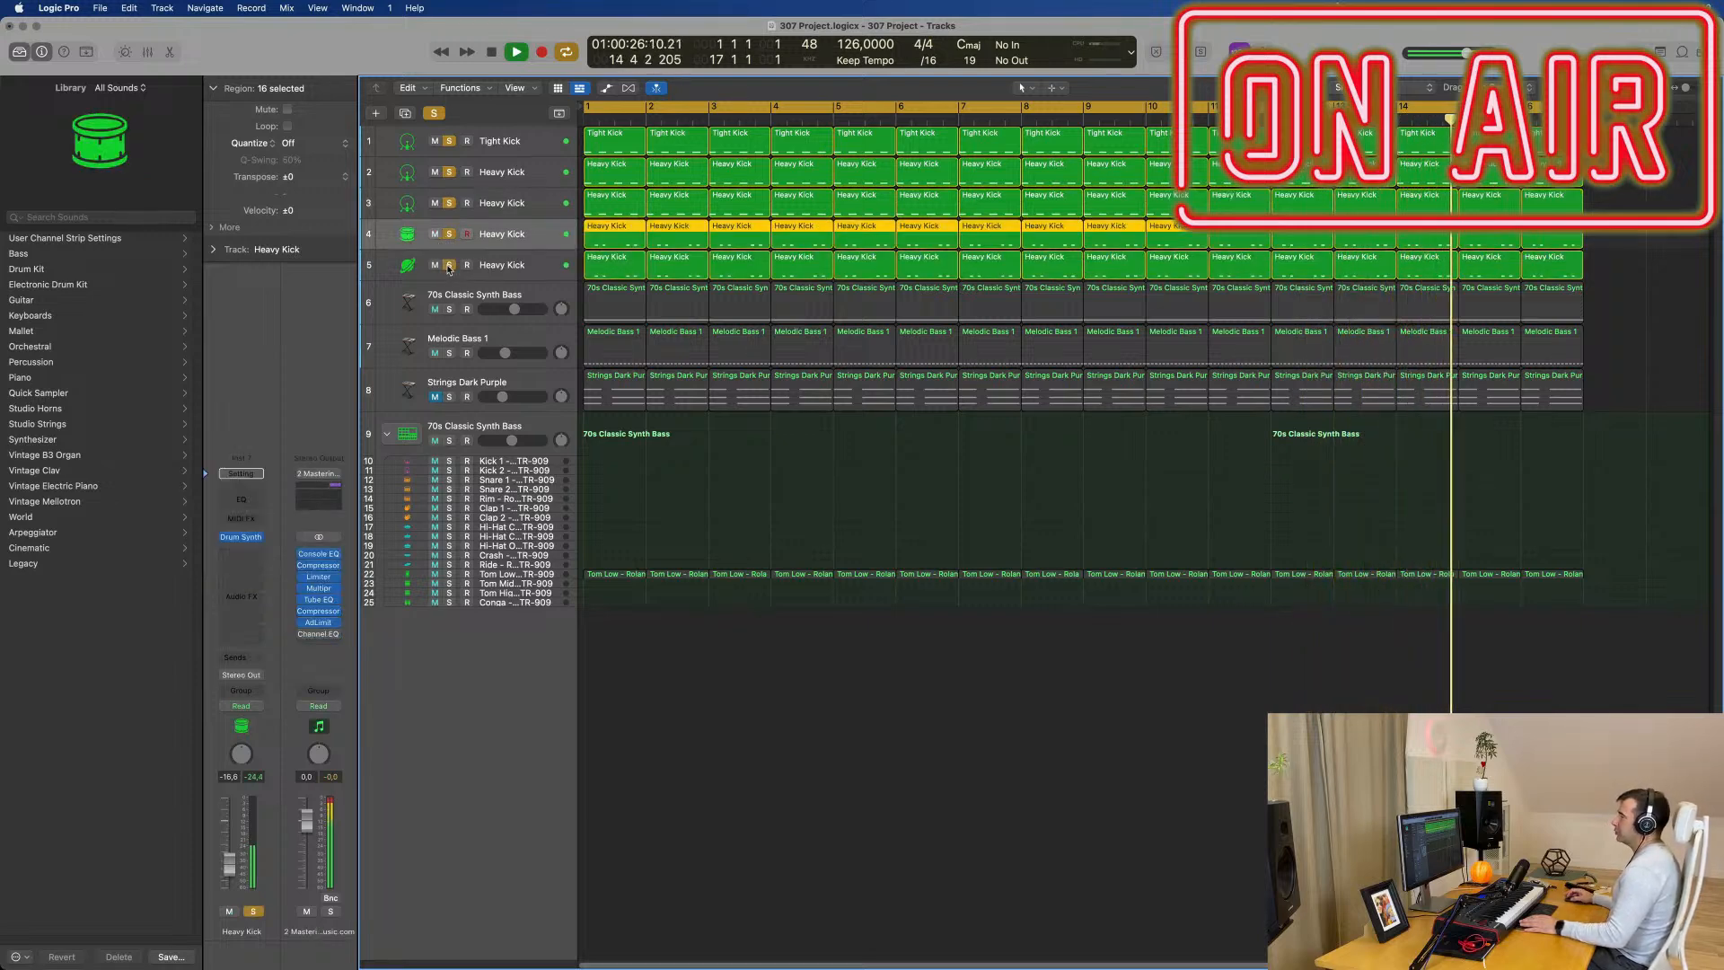
pyautogui.click(536, 270)
pyautogui.moveTo(238, 868); pyautogui.dragTo(239, 867)
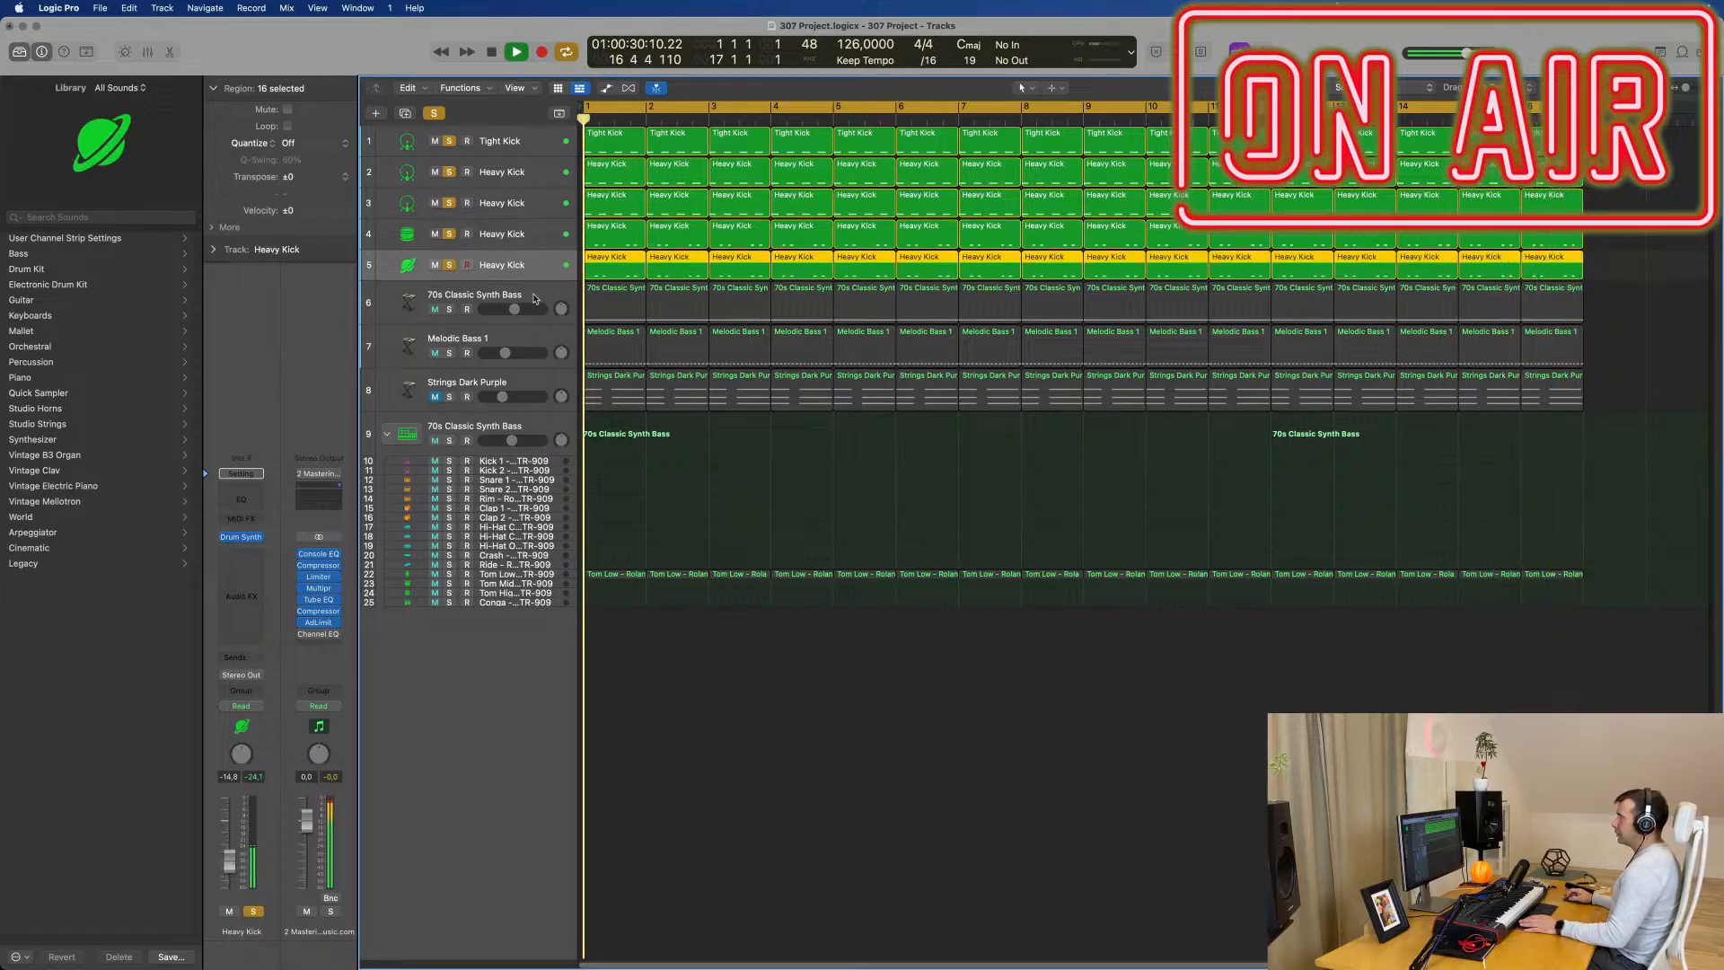
# Step: Solo the 70s Classic Synth Bass and Melodic Bass 1 tracks and restart playback from the beginning with Melodic Bass 1 selected
pyautogui.click(427, 314)
pyautogui.click(450, 309)
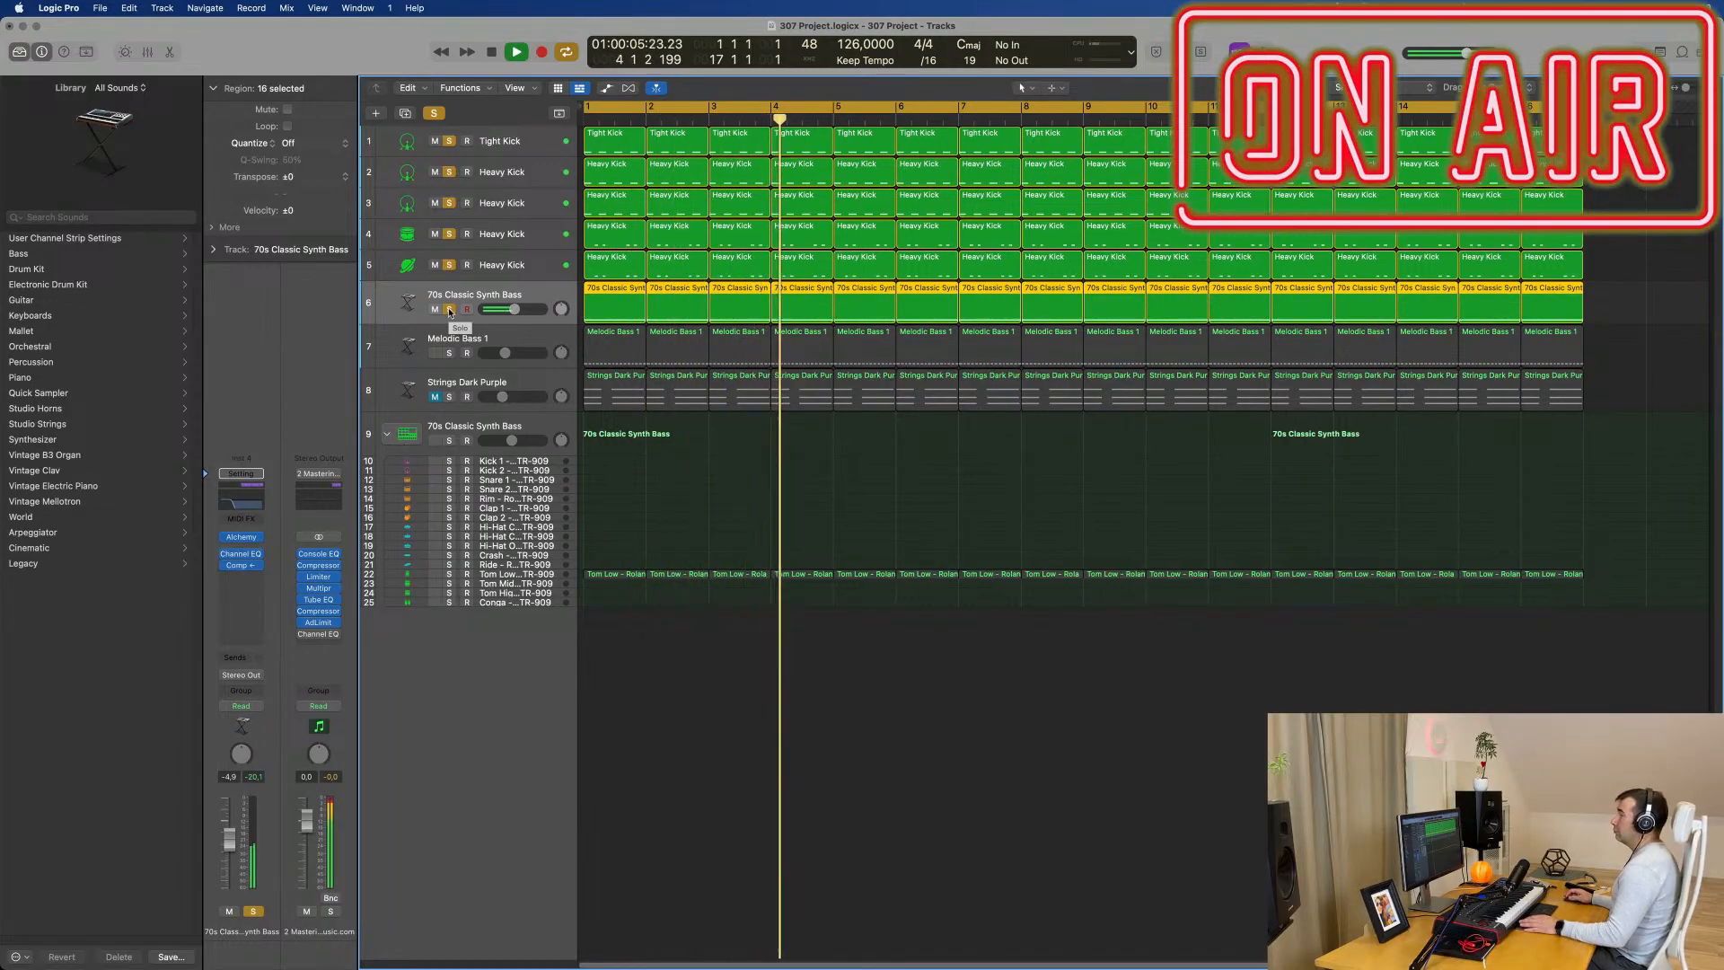
pyautogui.click(450, 352)
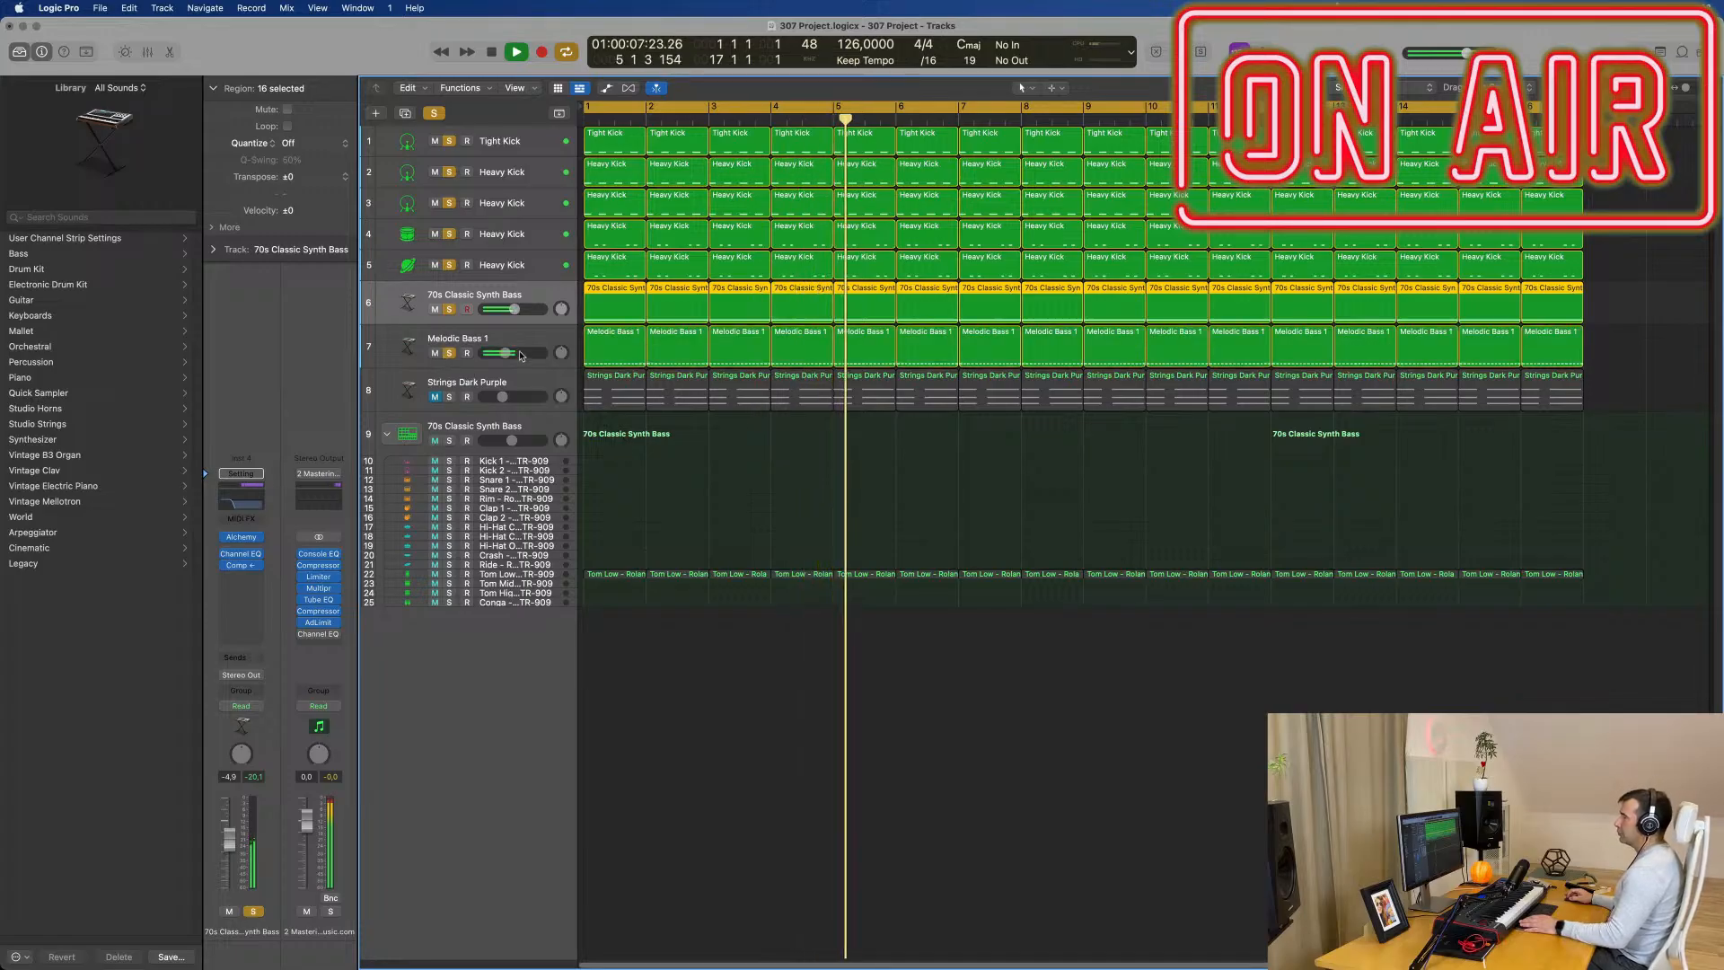
pyautogui.click(550, 363)
pyautogui.press('Return')
pyautogui.press('space')
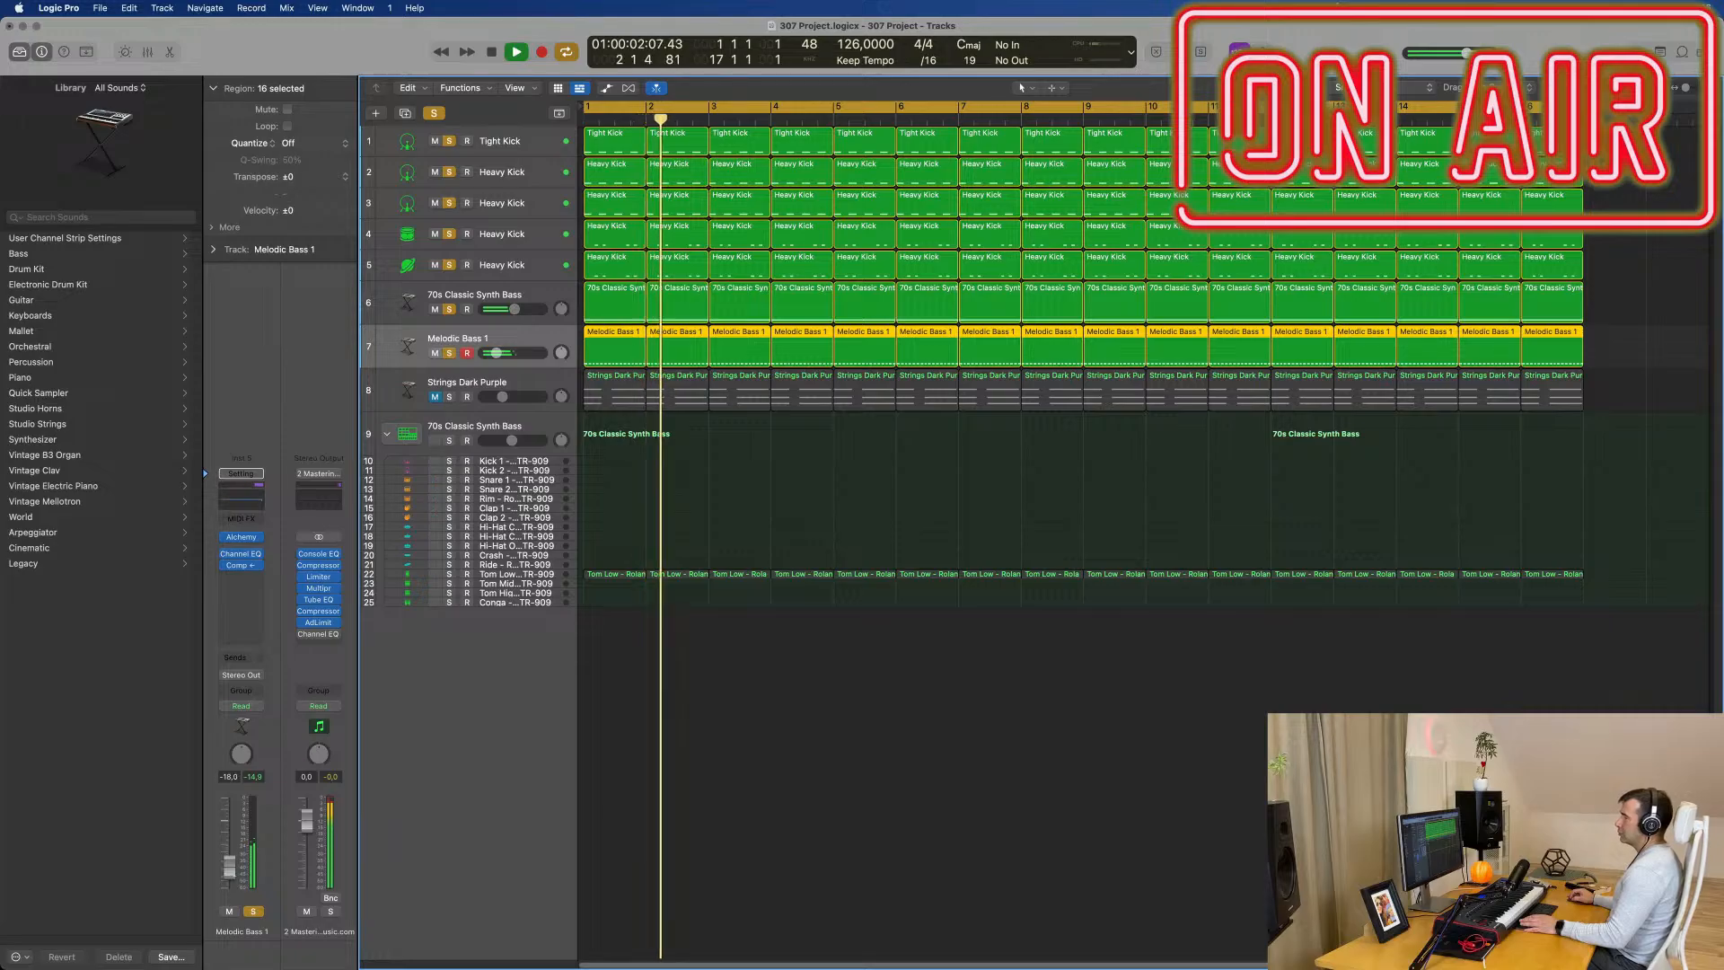
# Step: Open the Alchemy synth on Melodic Bass 1 to examine its sources, modulation and envelope settings, and close it
pyautogui.click(241, 539)
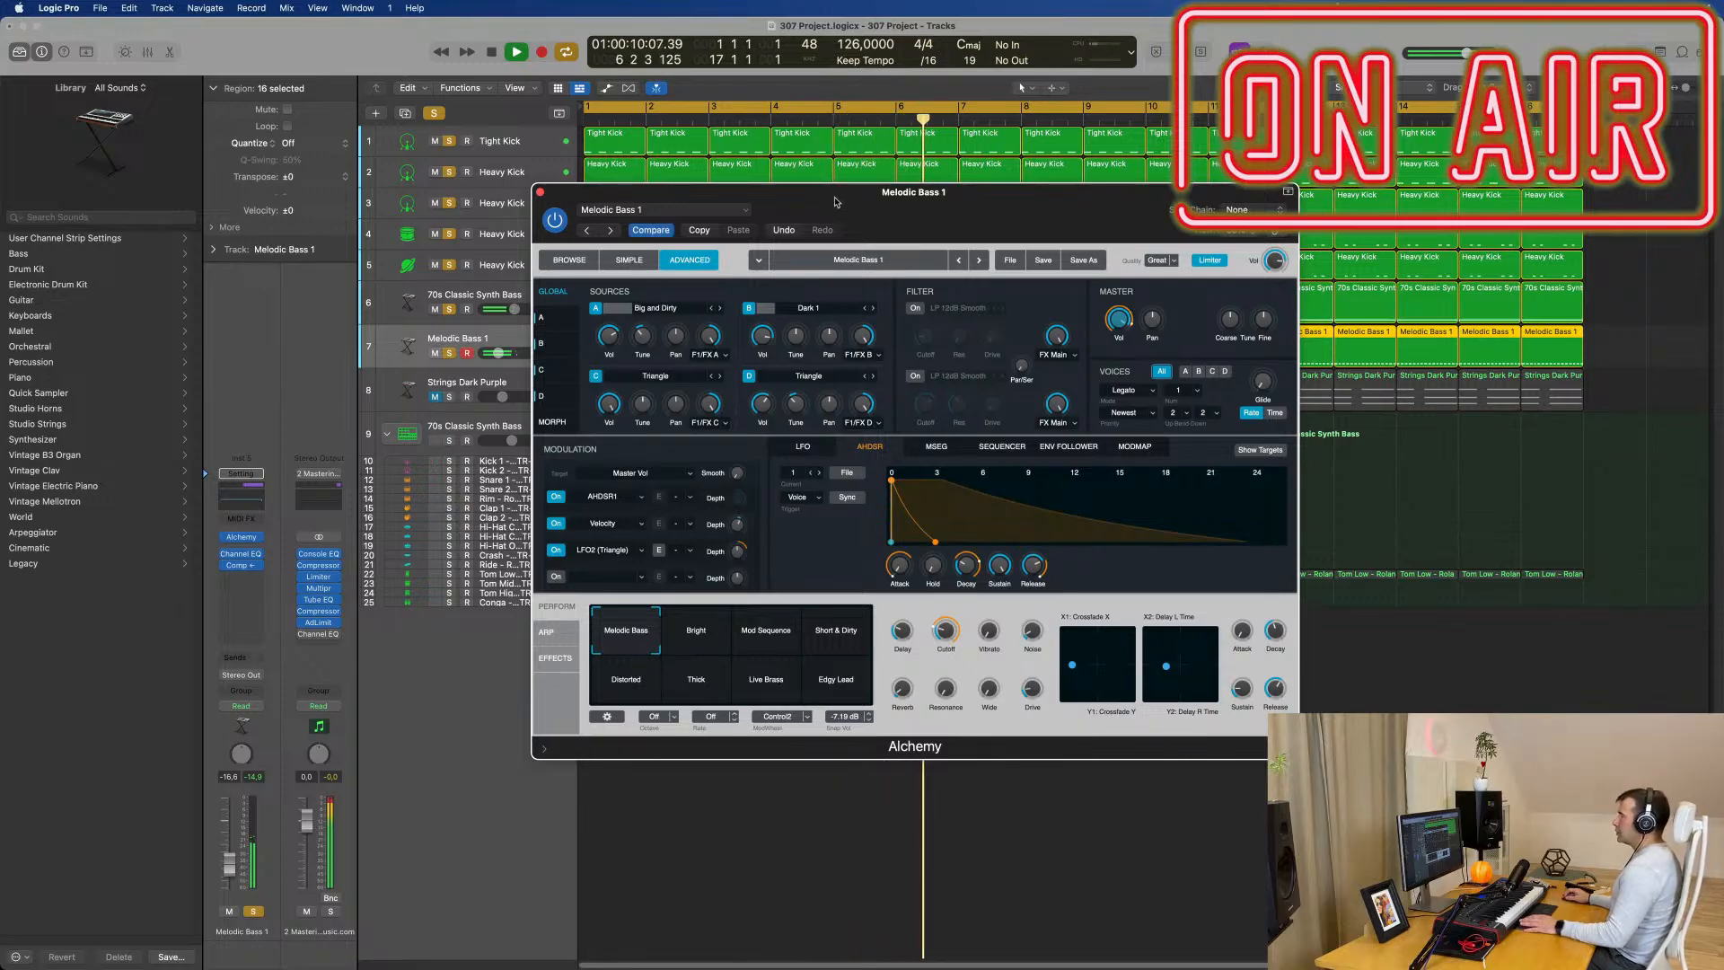
pyautogui.moveTo(834, 203); pyautogui.dragTo(946, 247)
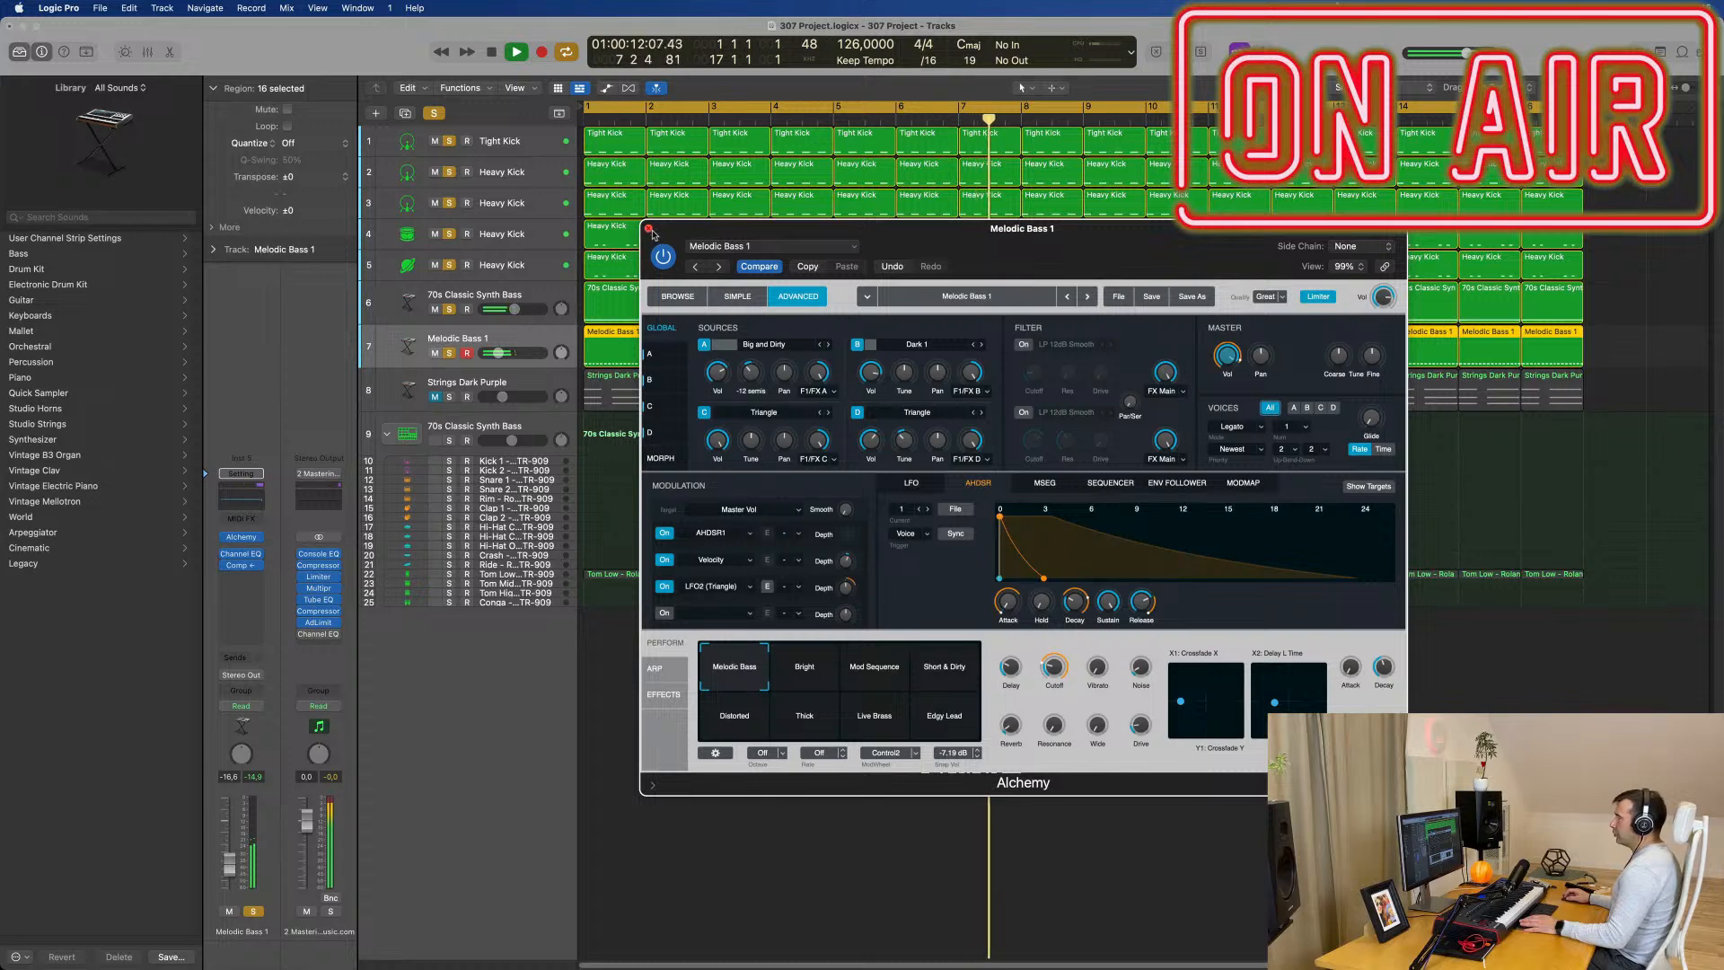
pyautogui.click(648, 229)
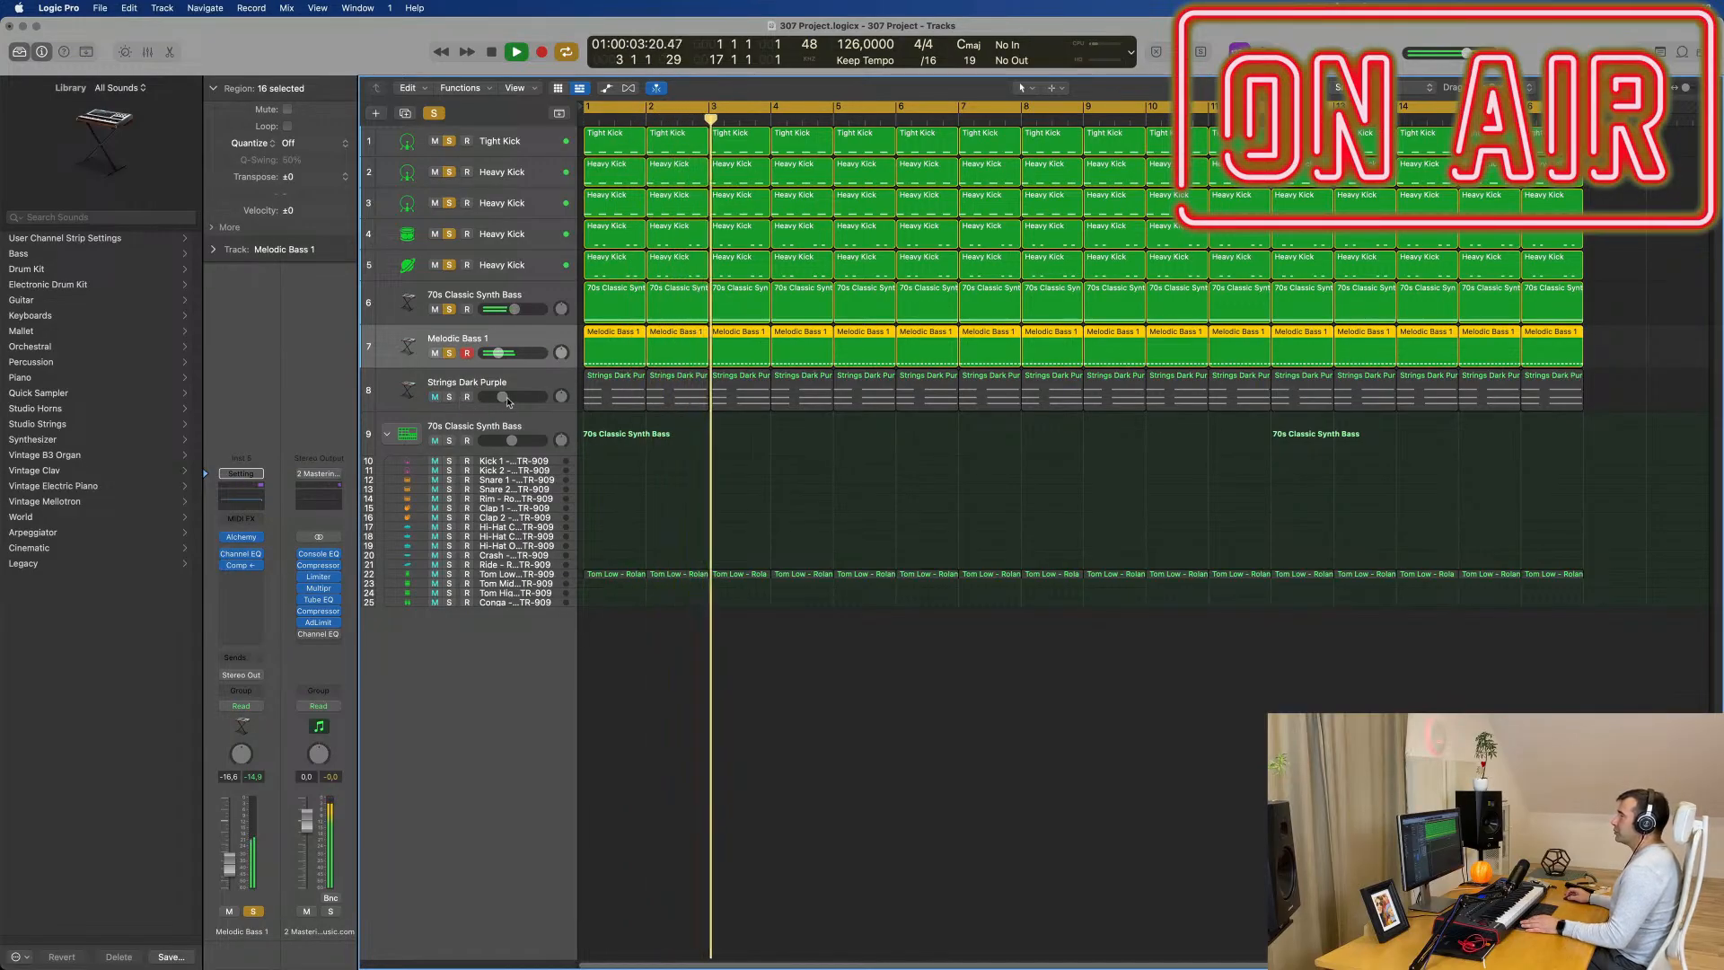
# Step: Unmute the Strings Dark Purple track and delete all of its regions
pyautogui.click(434, 397)
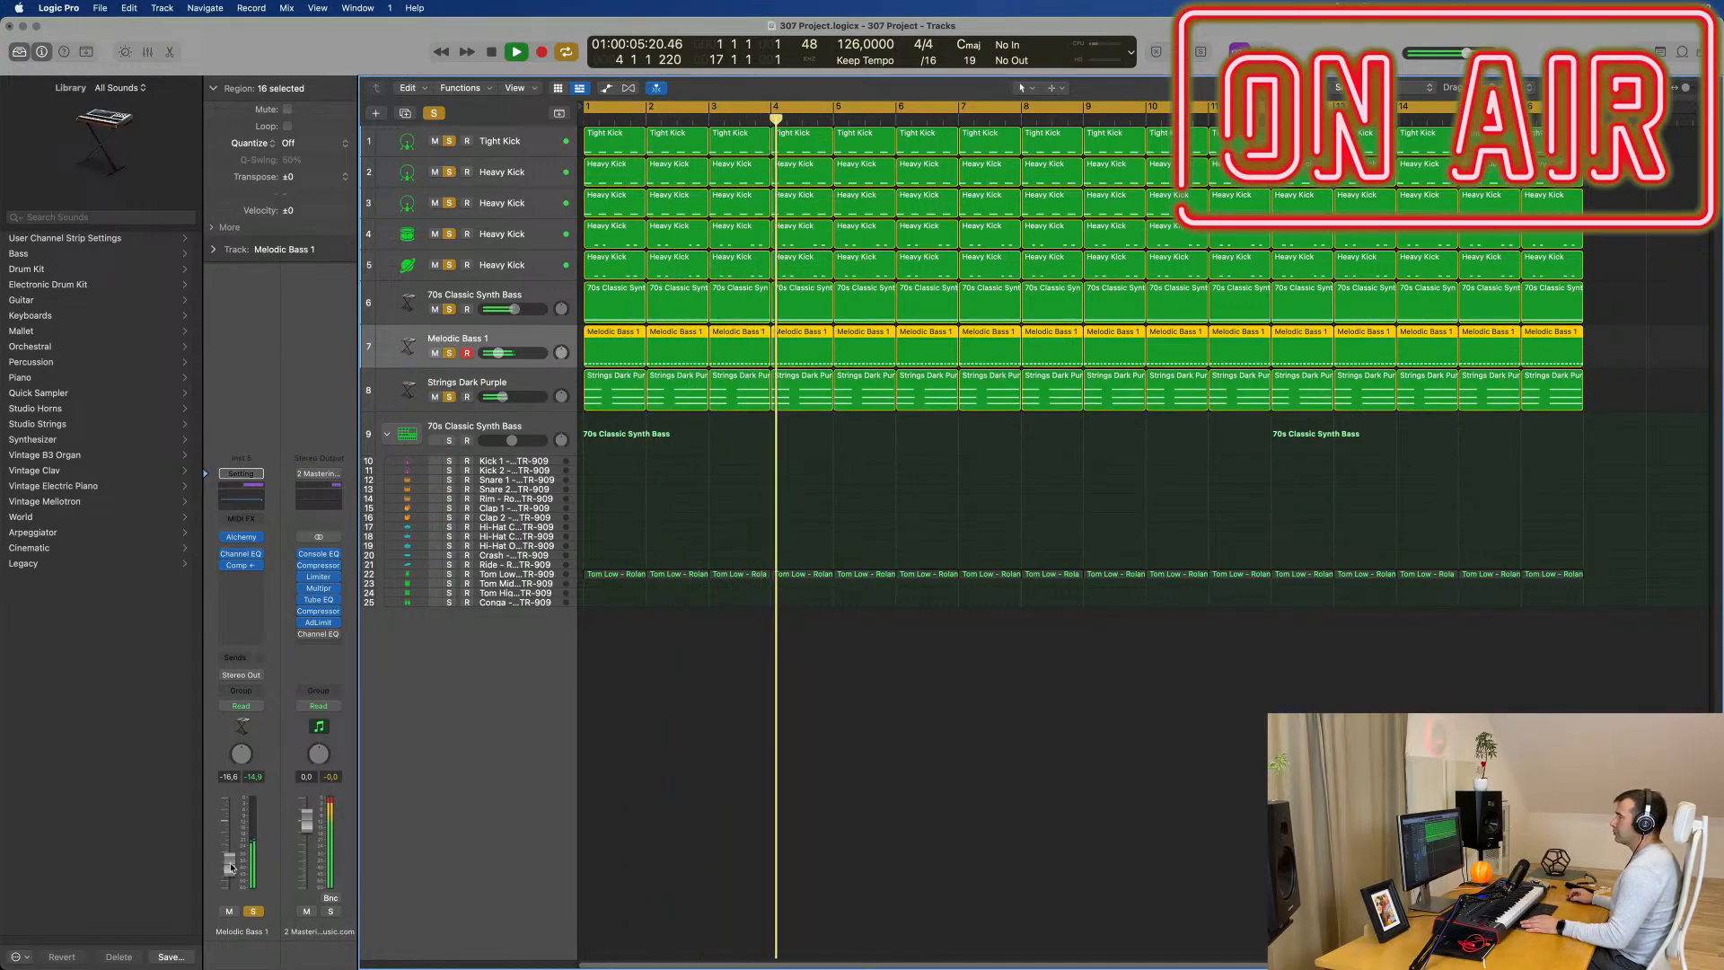
pyautogui.click(754, 489)
pyautogui.moveTo(607, 470); pyautogui.dragTo(1584, 398)
pyautogui.press('Delete')
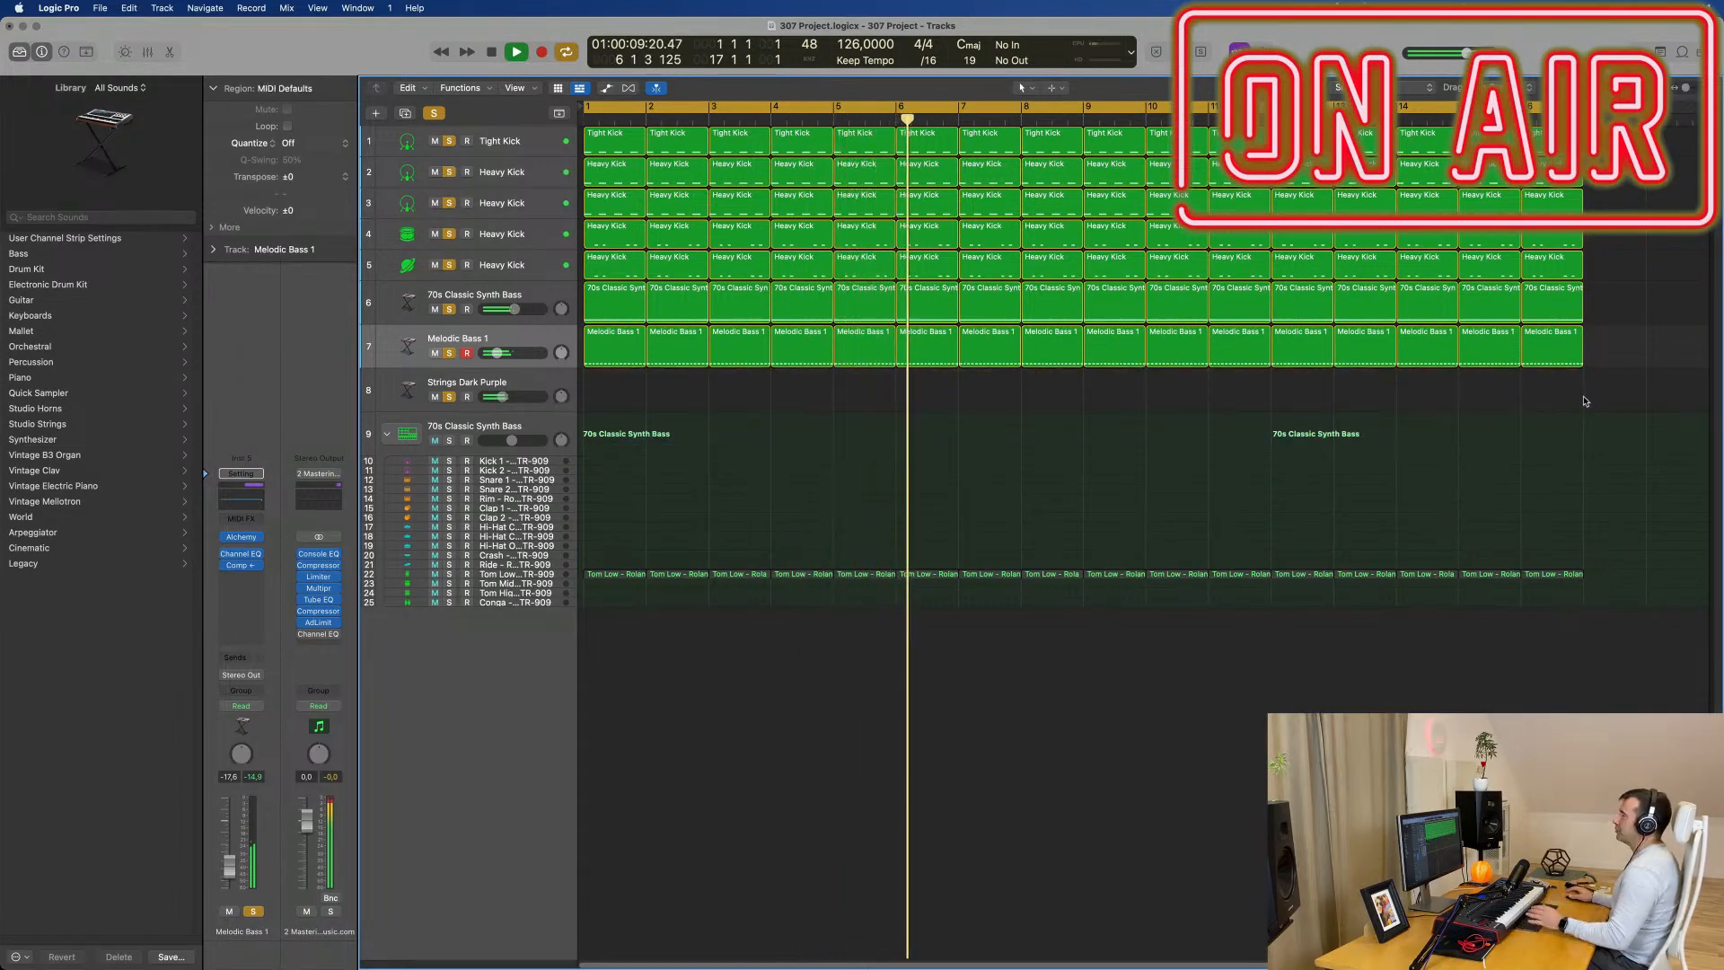
# Step: Clear all track solos and lower the volume of the Tom Low track to about -12 dB
pyautogui.click(435, 113)
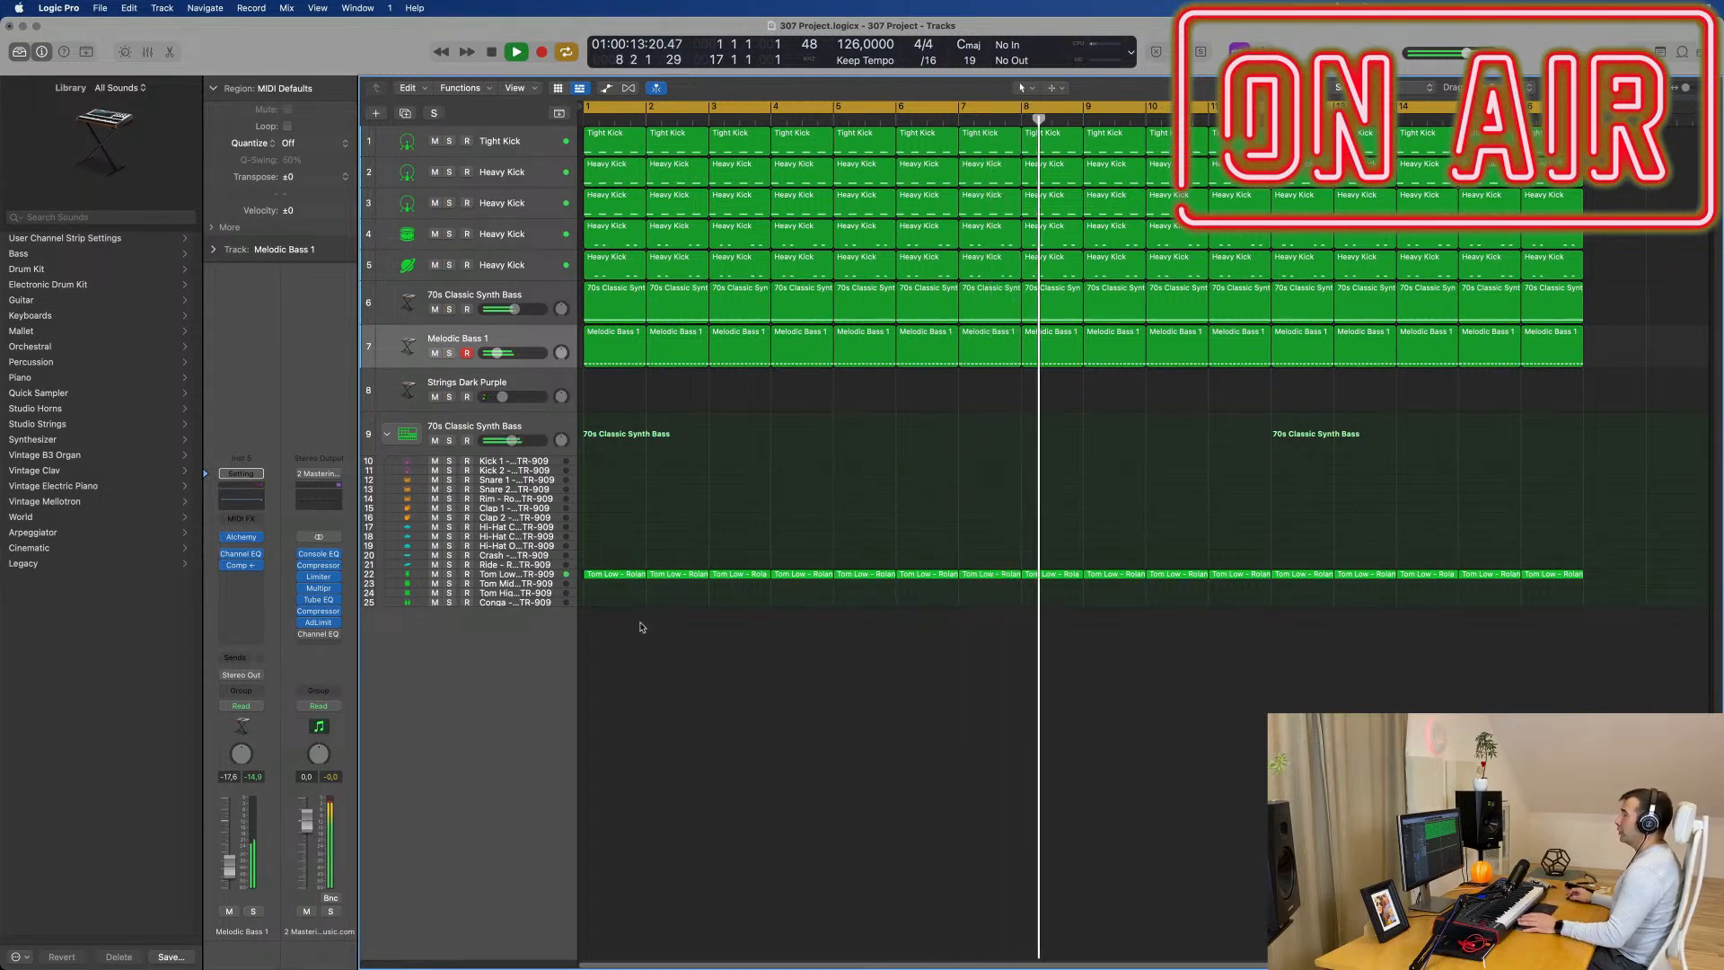
pyautogui.click(528, 574)
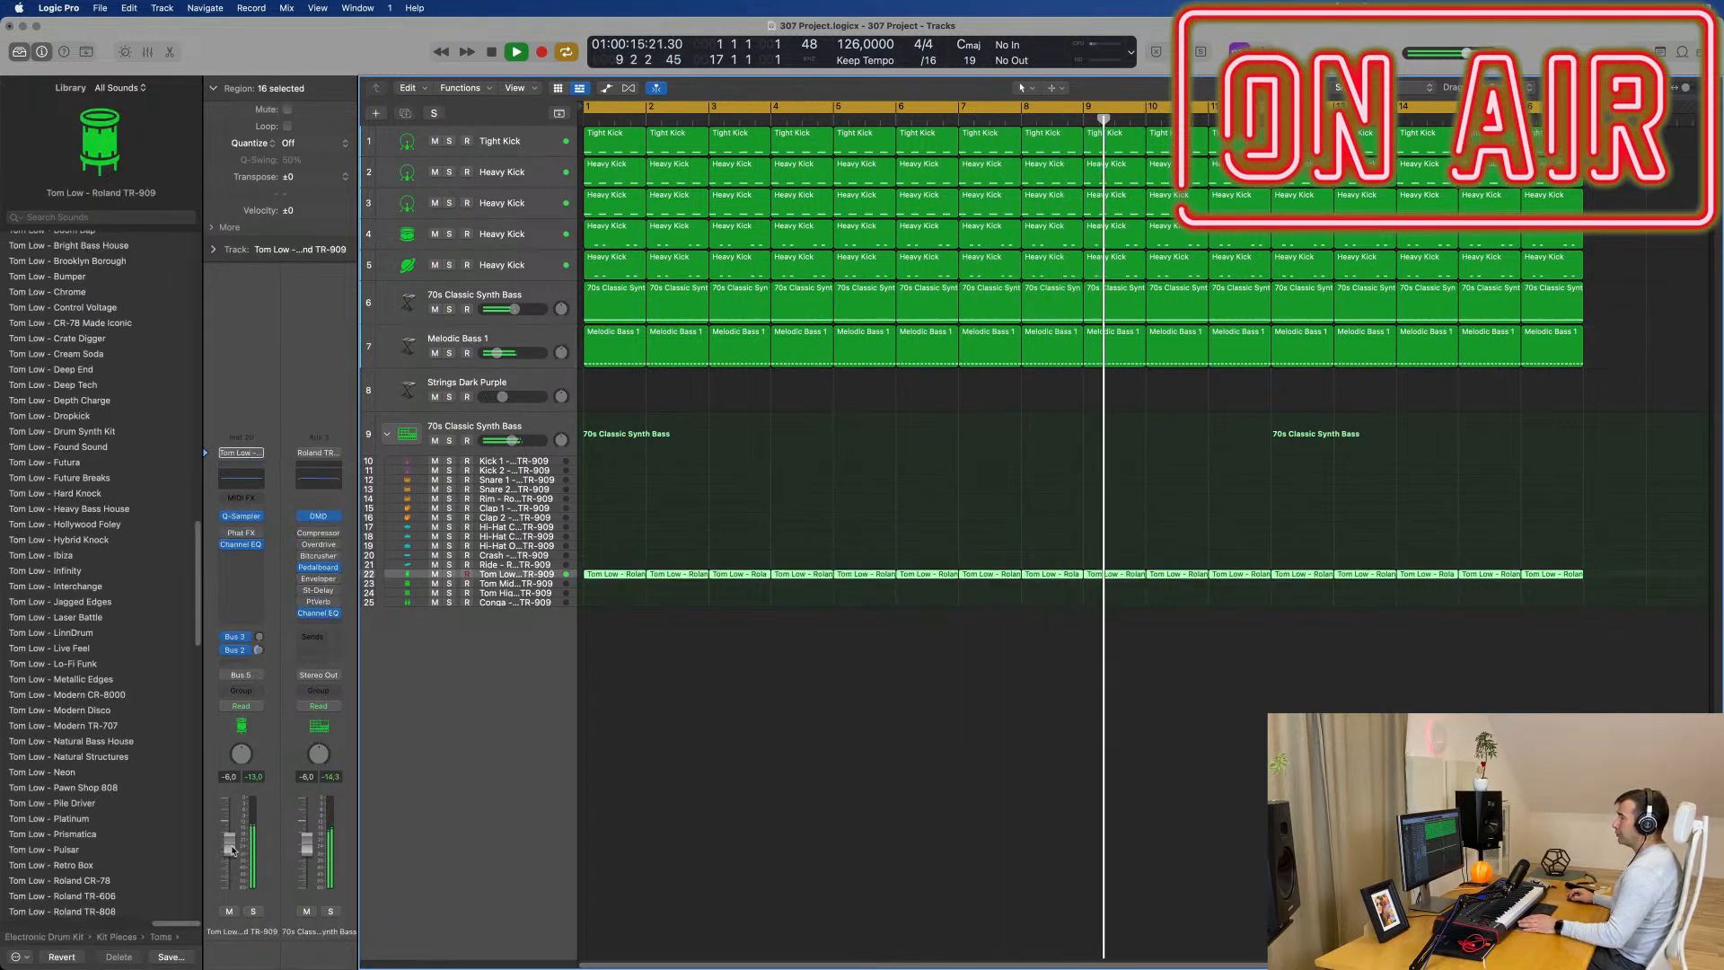
pyautogui.moveTo(229, 844); pyautogui.dragTo(229, 857)
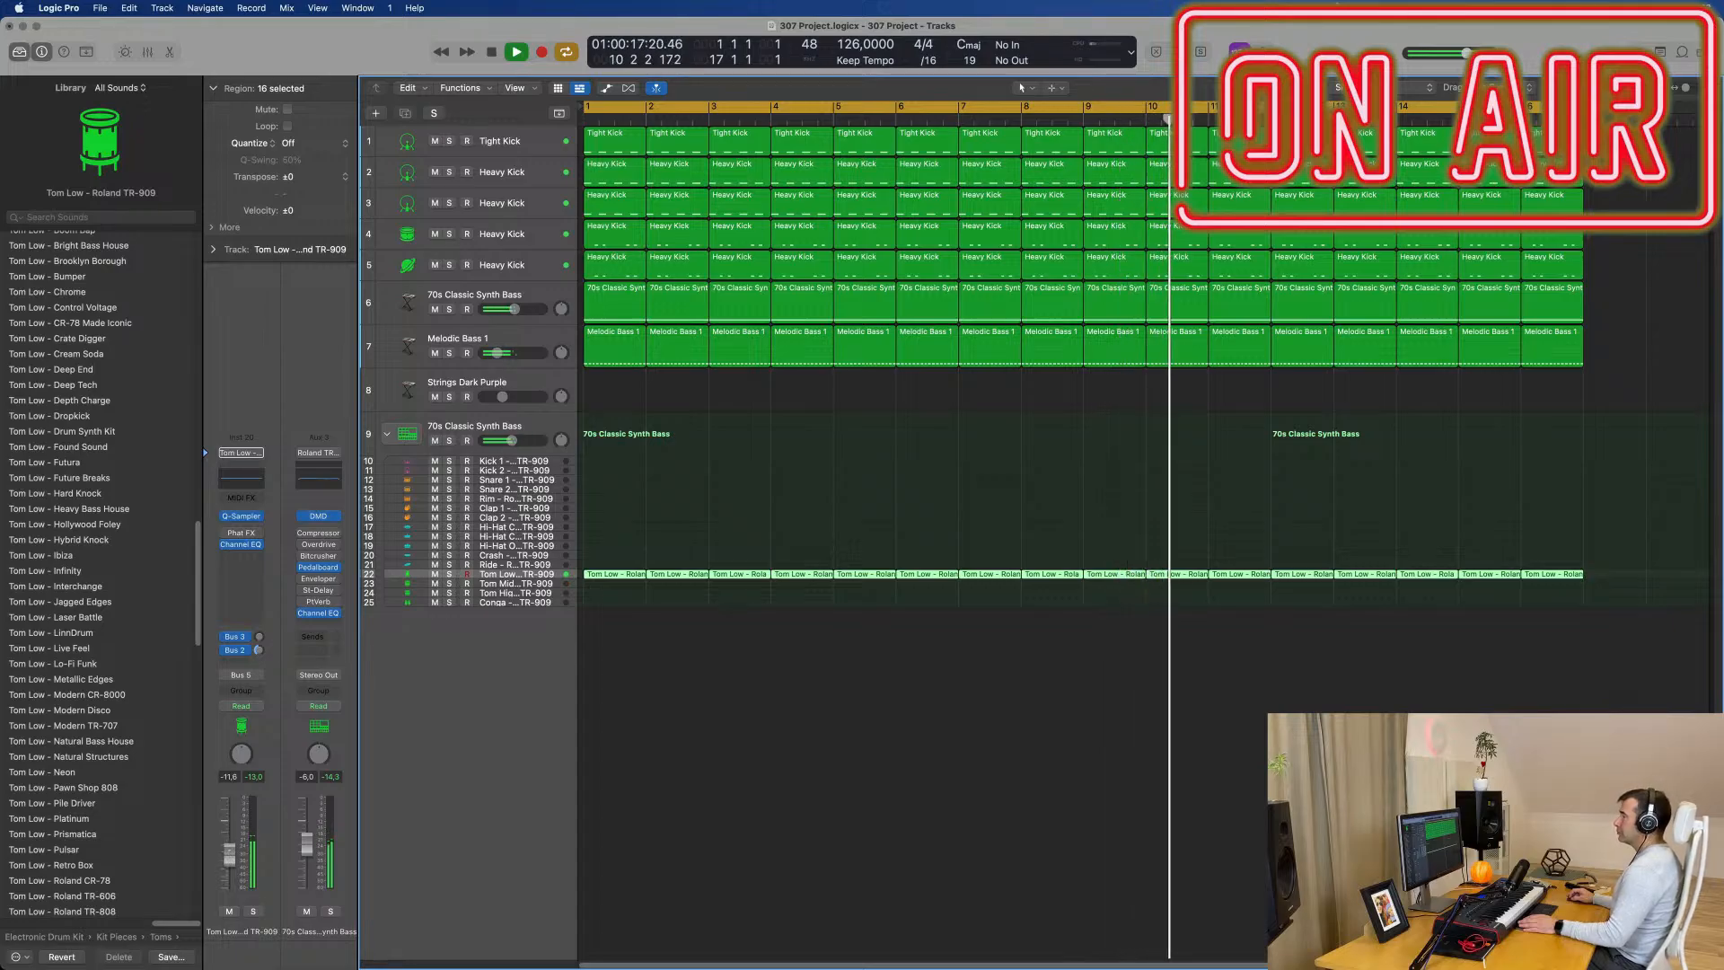
# Step: Open the Alchemy synth on the Strings Dark Purple track and initialize its setting
pyautogui.click(526, 387)
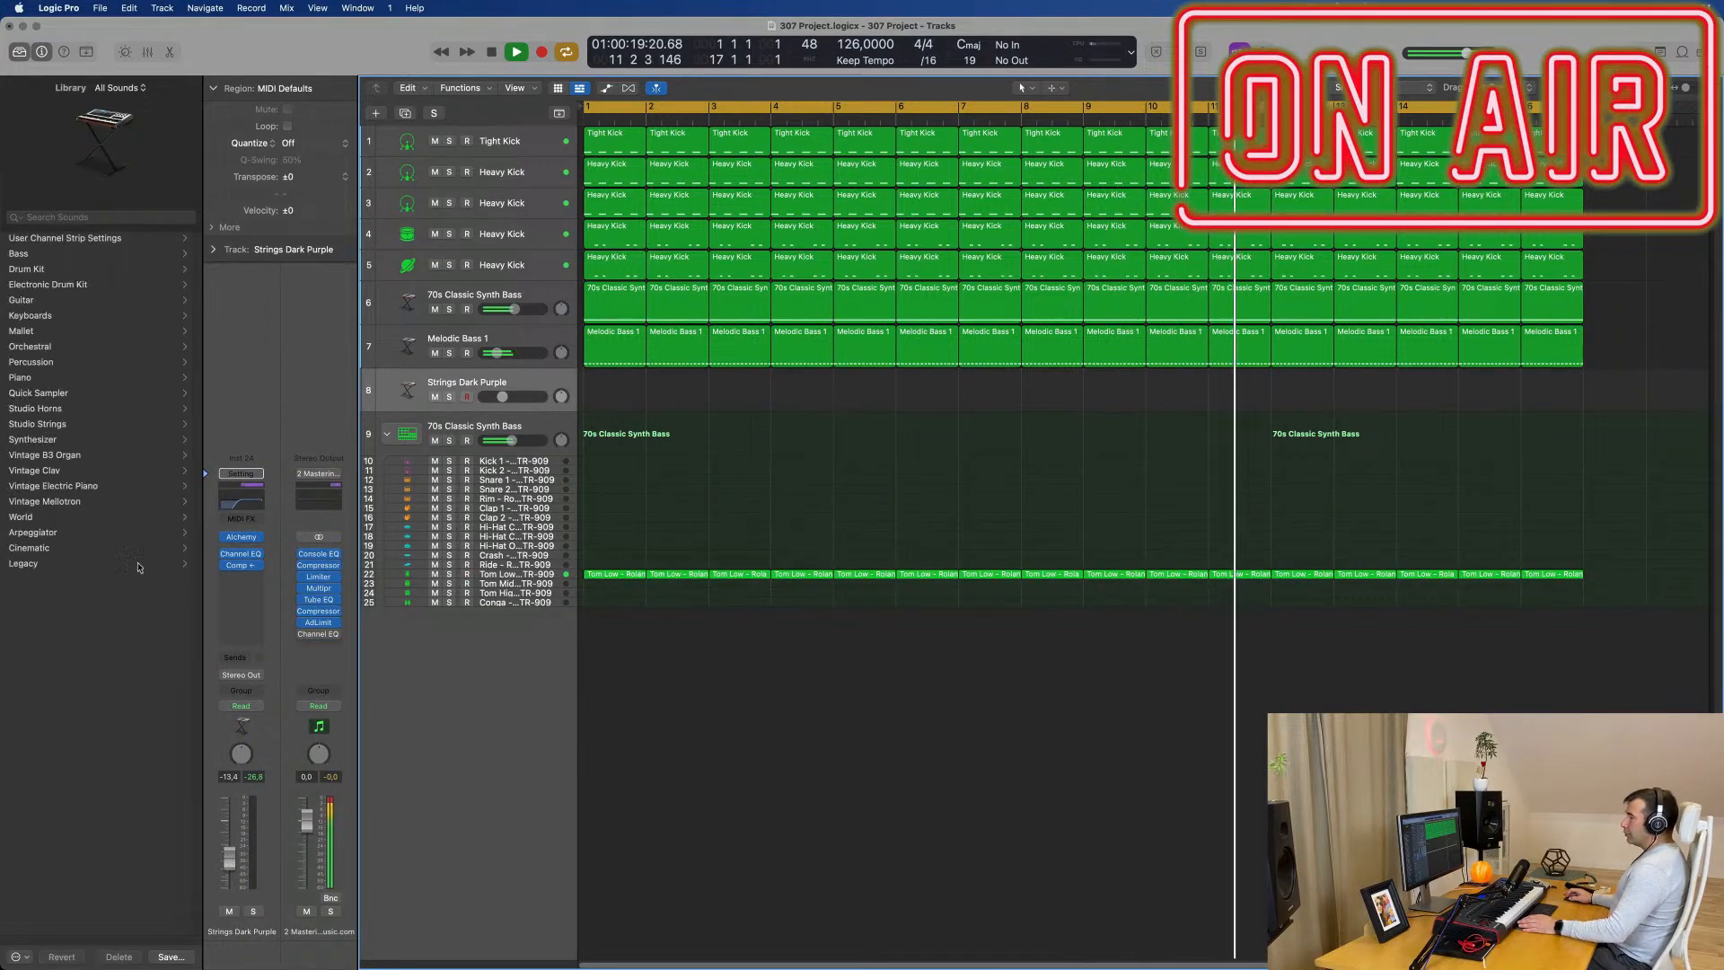
pyautogui.click(242, 540)
pyautogui.moveTo(915, 213); pyautogui.dragTo(865, 198)
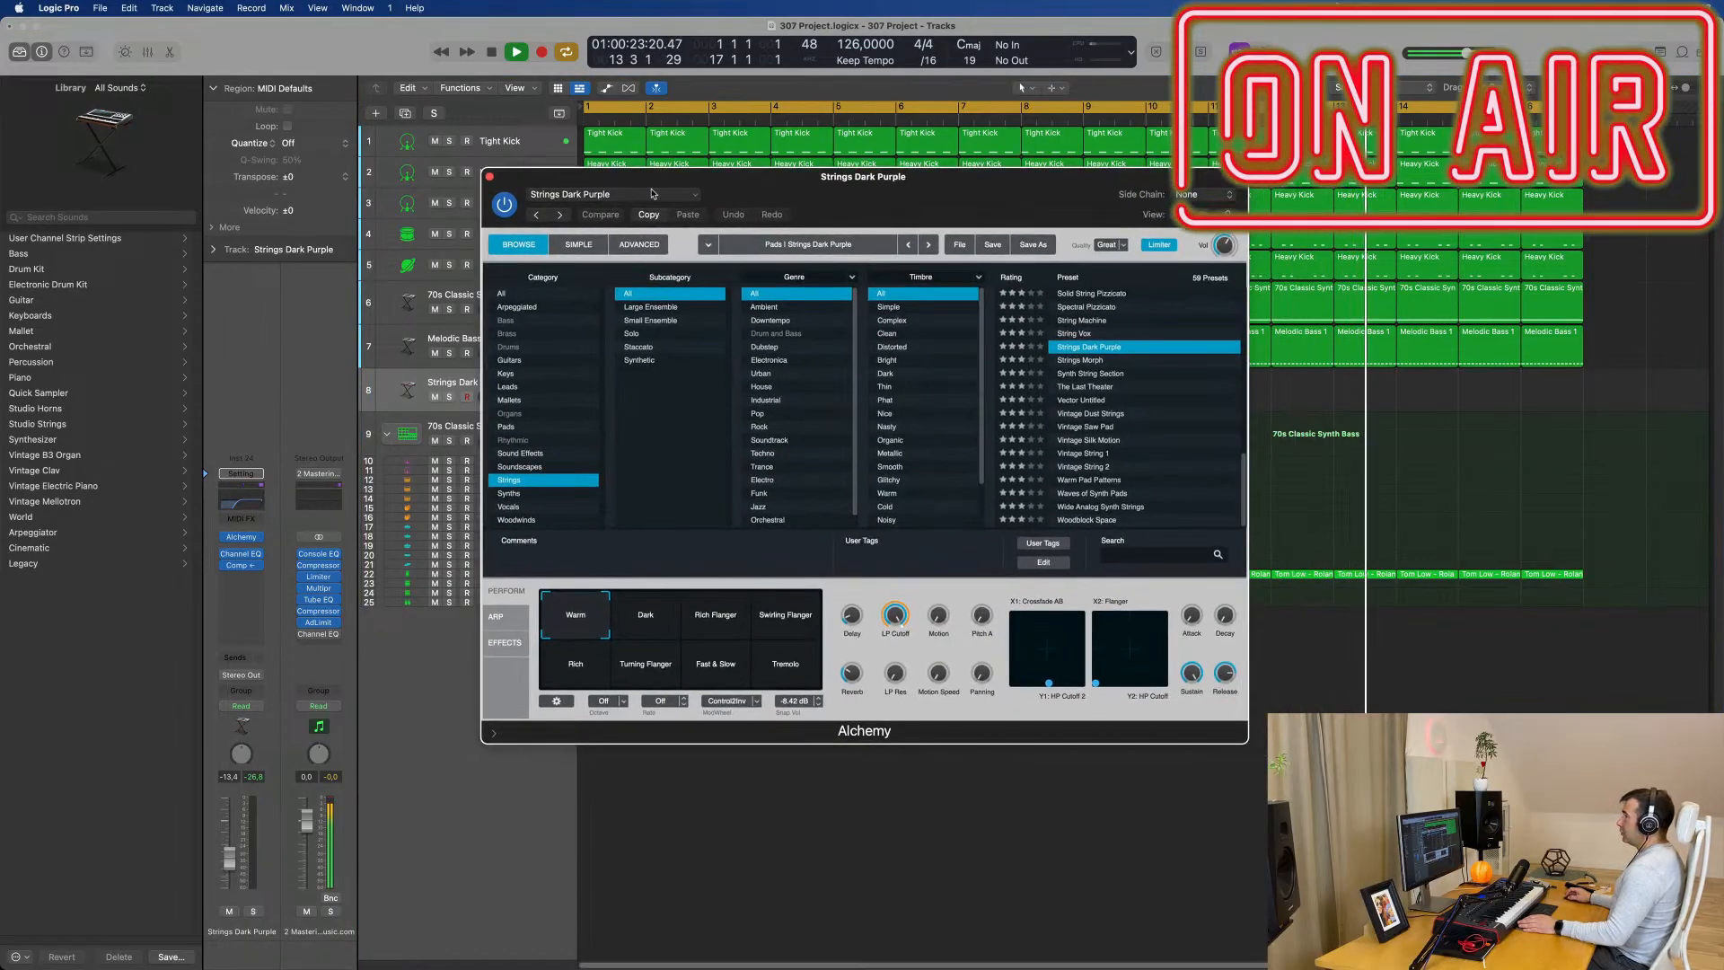
pyautogui.click(621, 195)
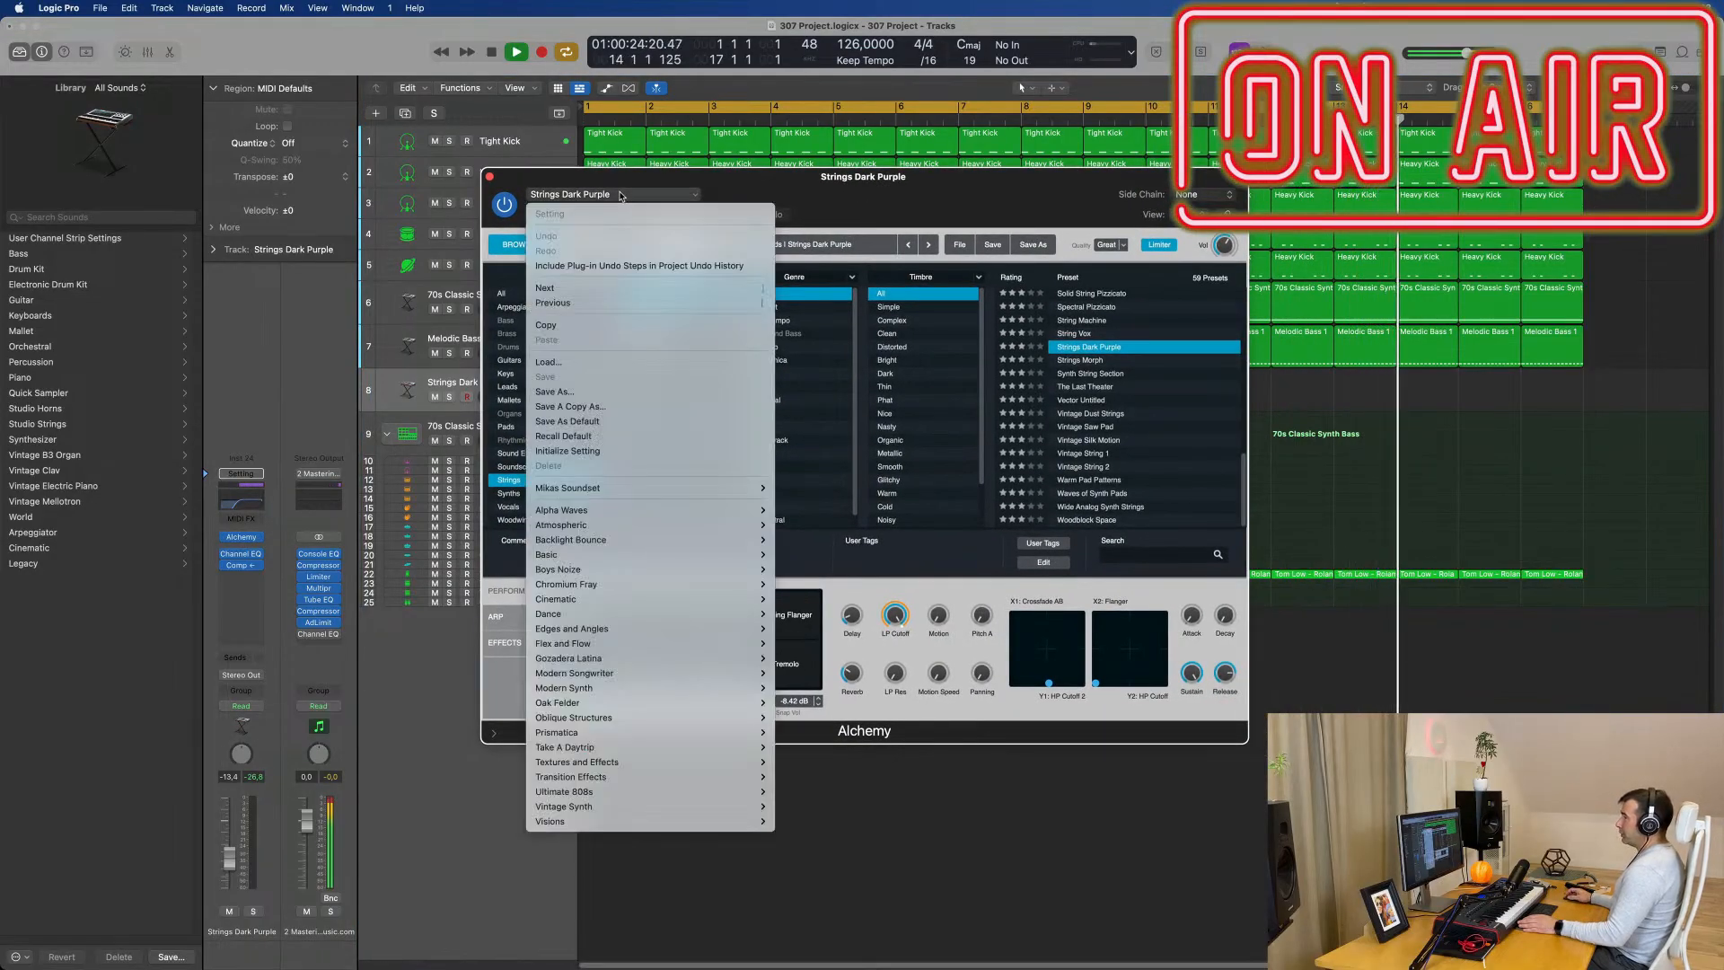
pyautogui.click(606, 458)
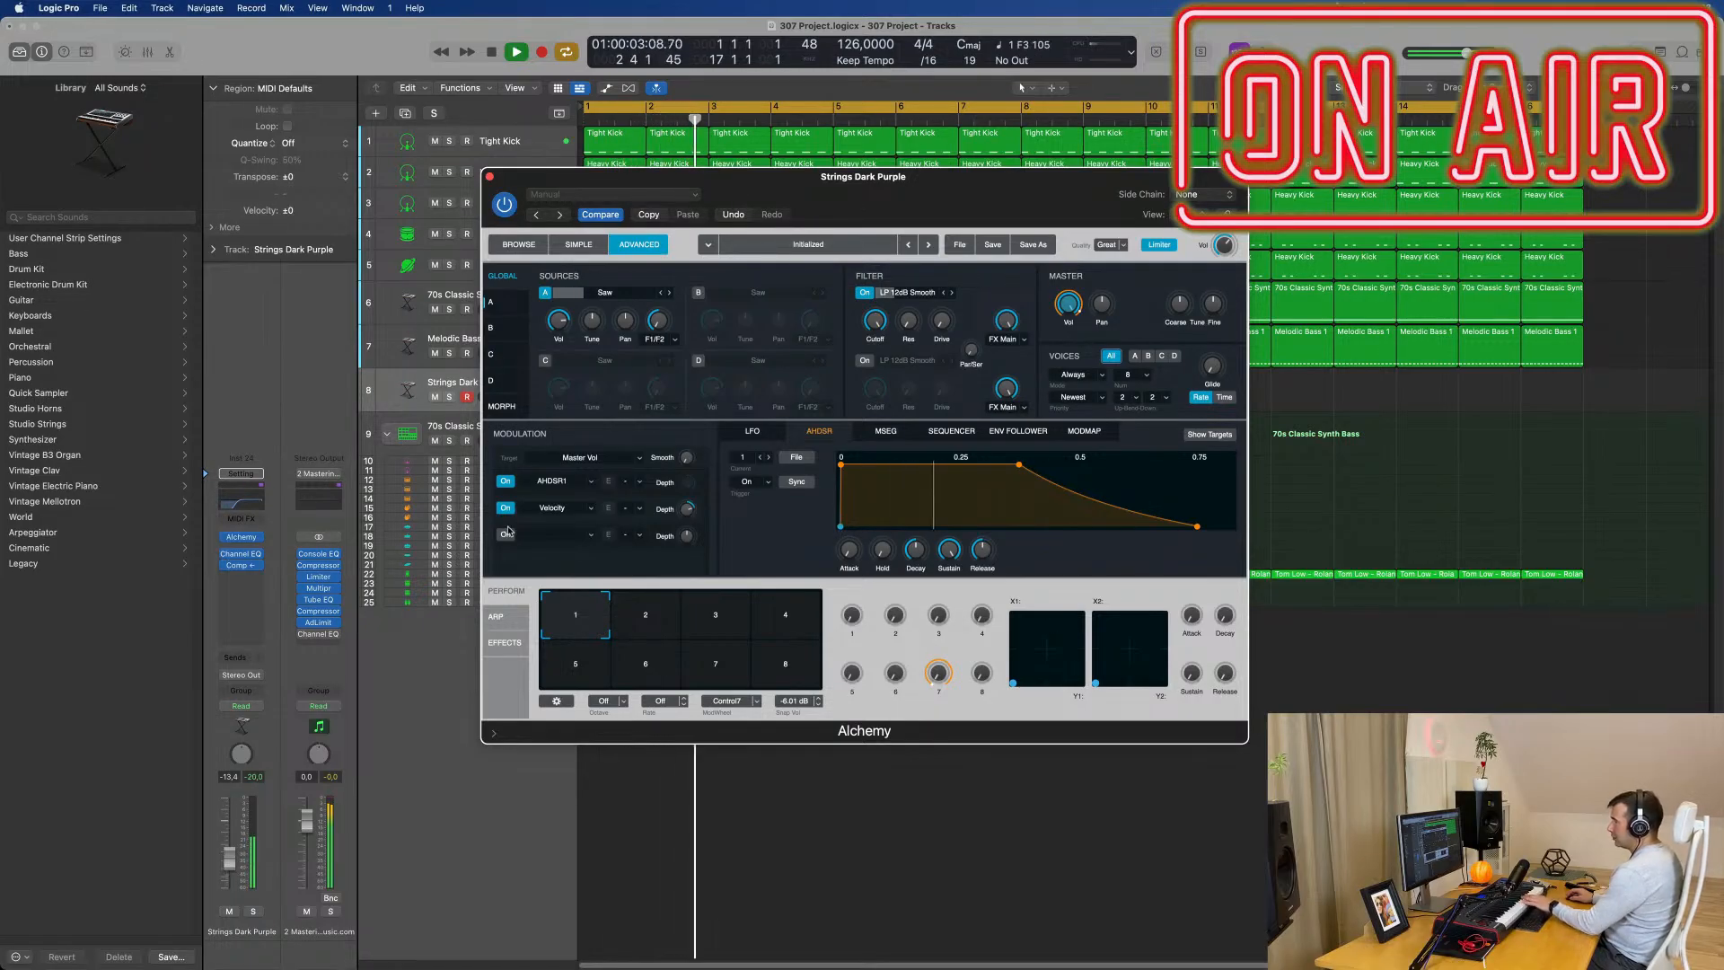
pyautogui.moveTo(932, 189); pyautogui.dragTo(1010, 154)
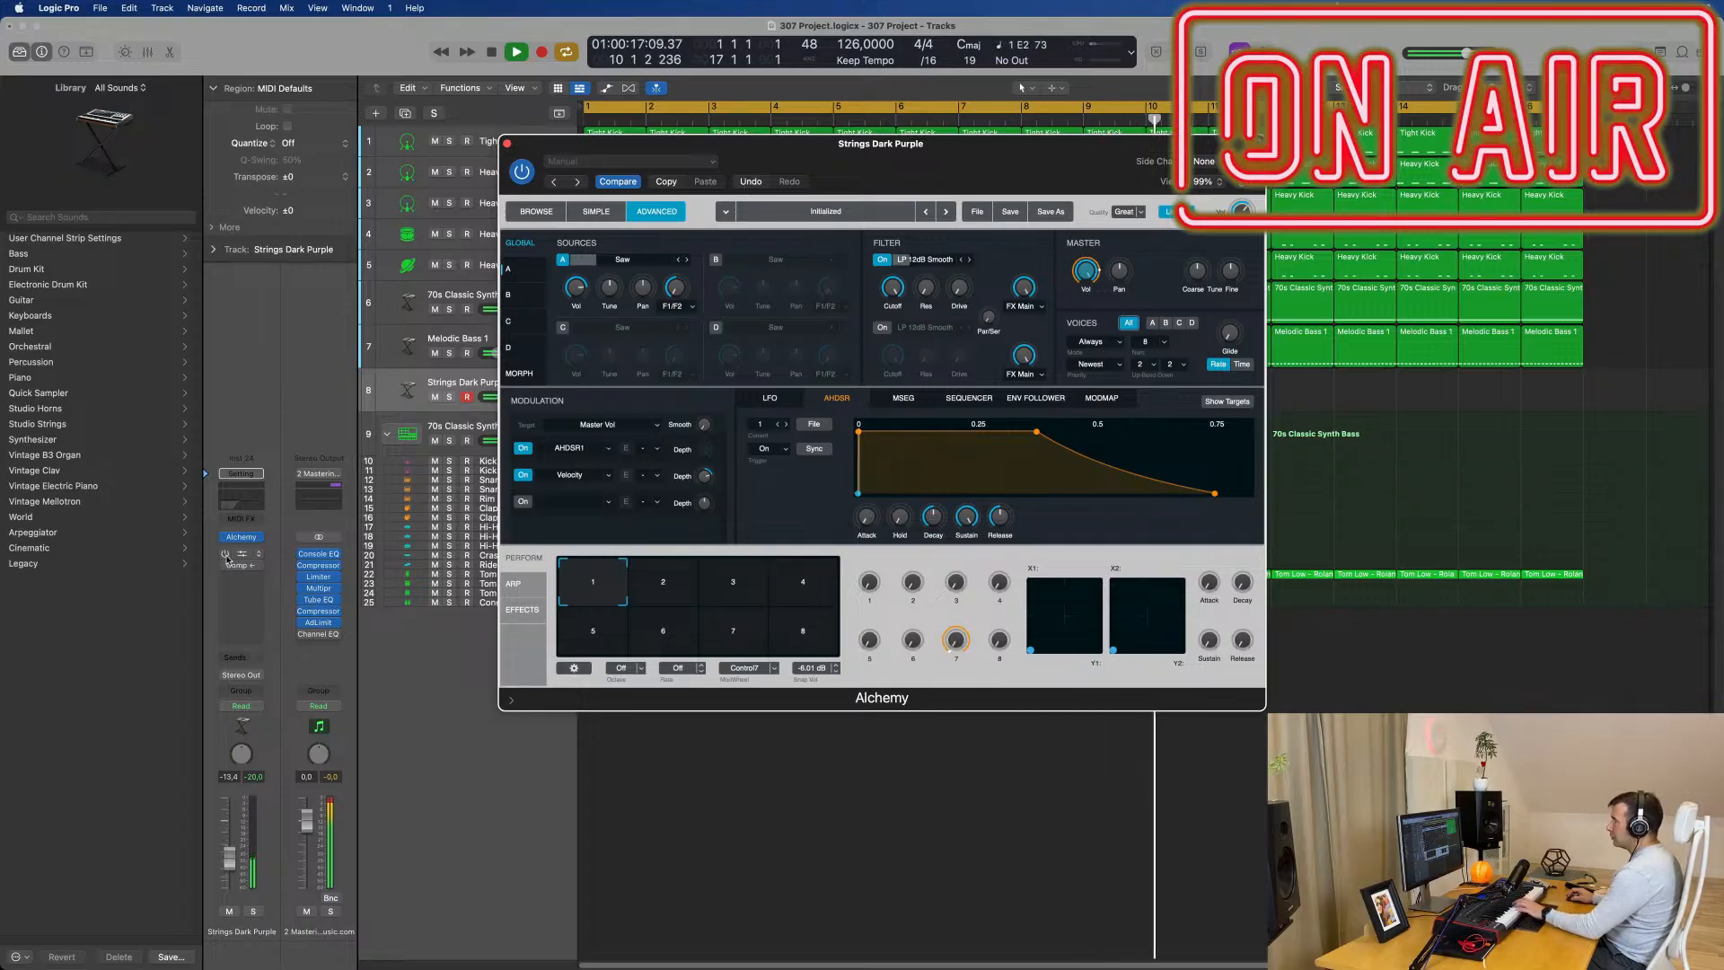
# Step: Browse Alchemy's waveforms for source A and set it to Saw - Vintage 1
pyautogui.click(688, 261)
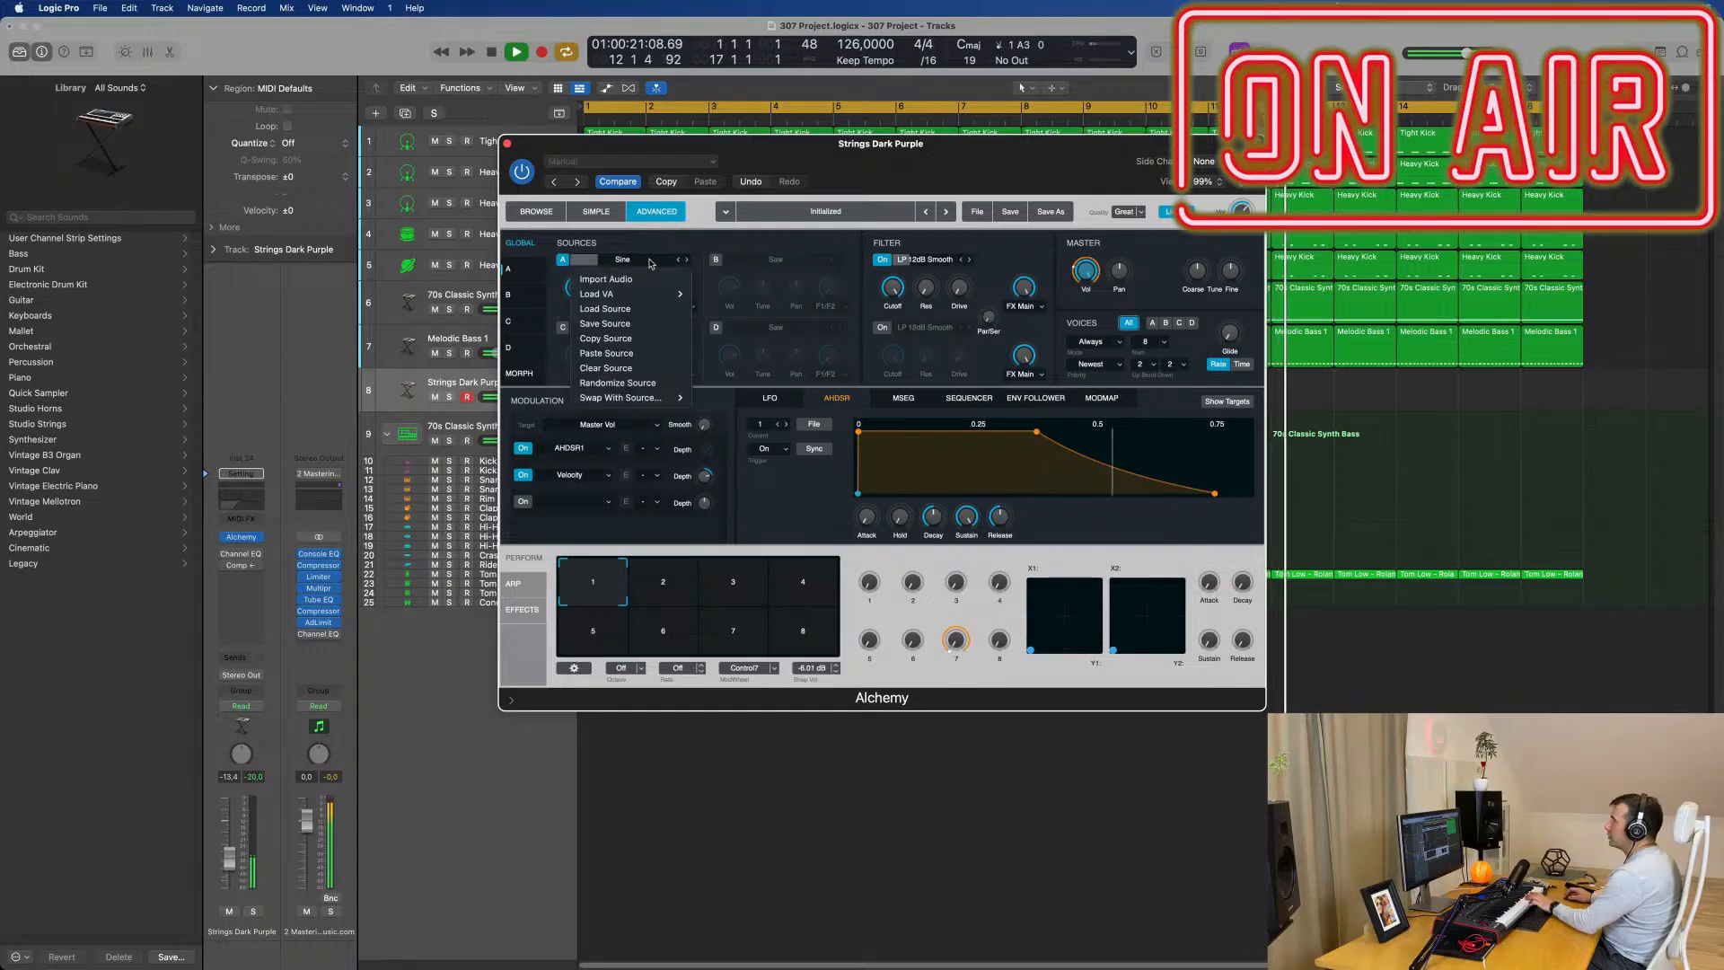
pyautogui.moveTo(661, 294)
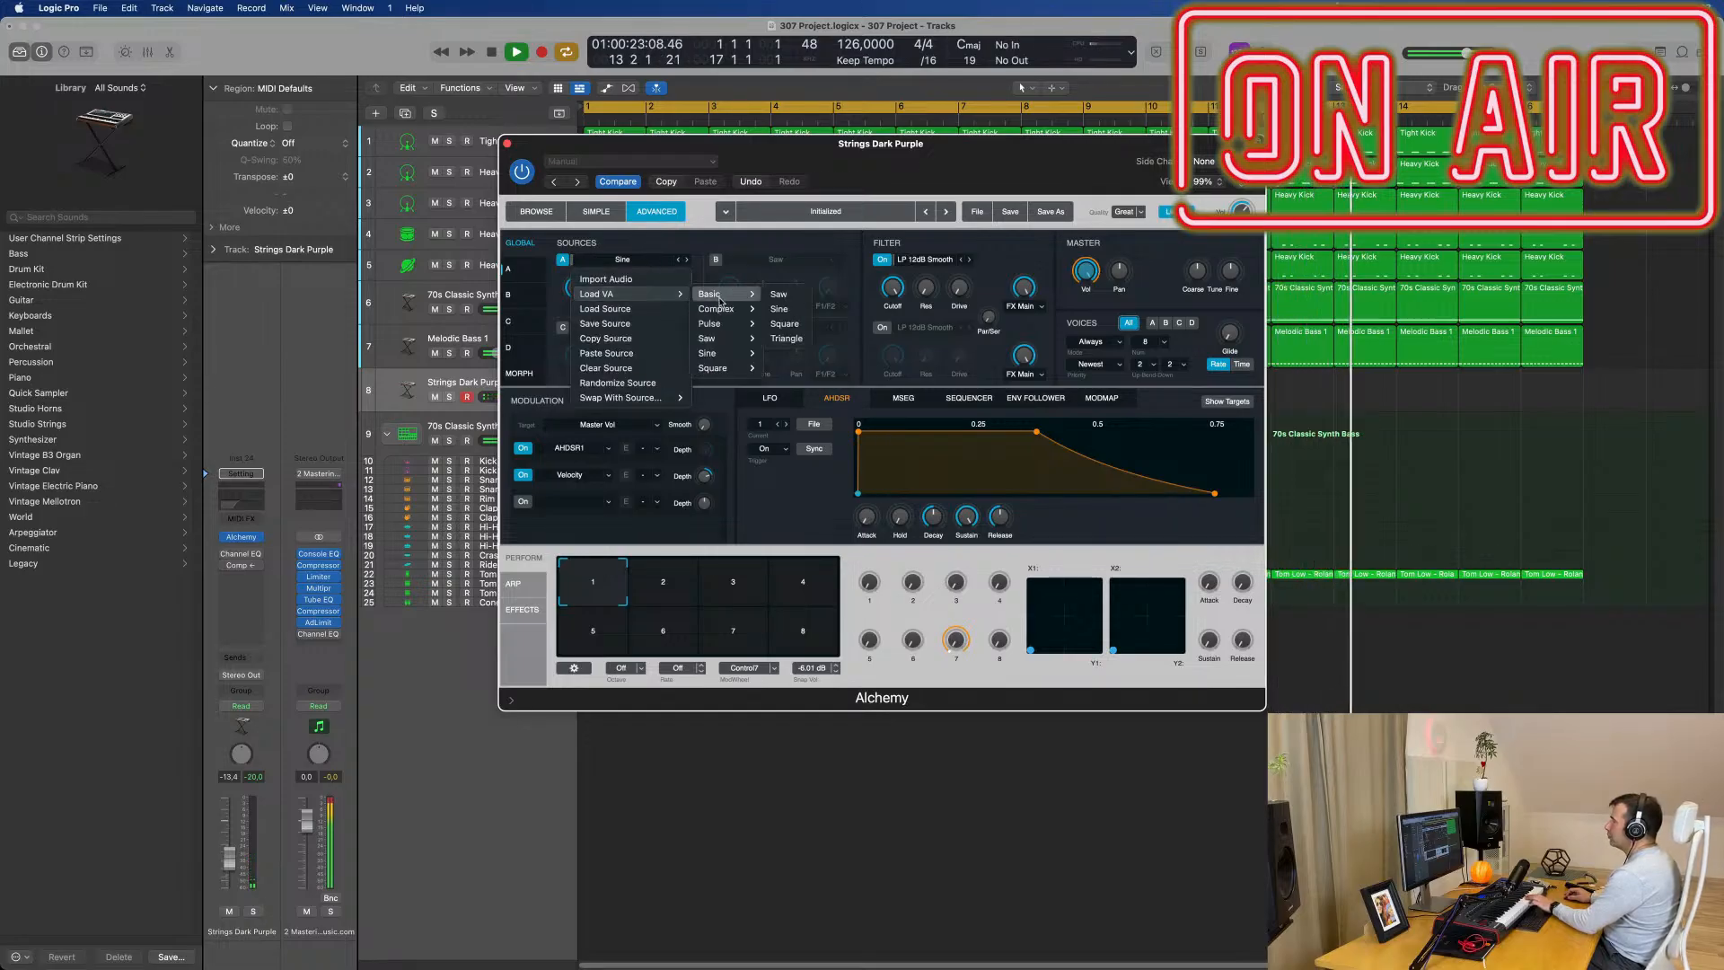
pyautogui.moveTo(718, 309)
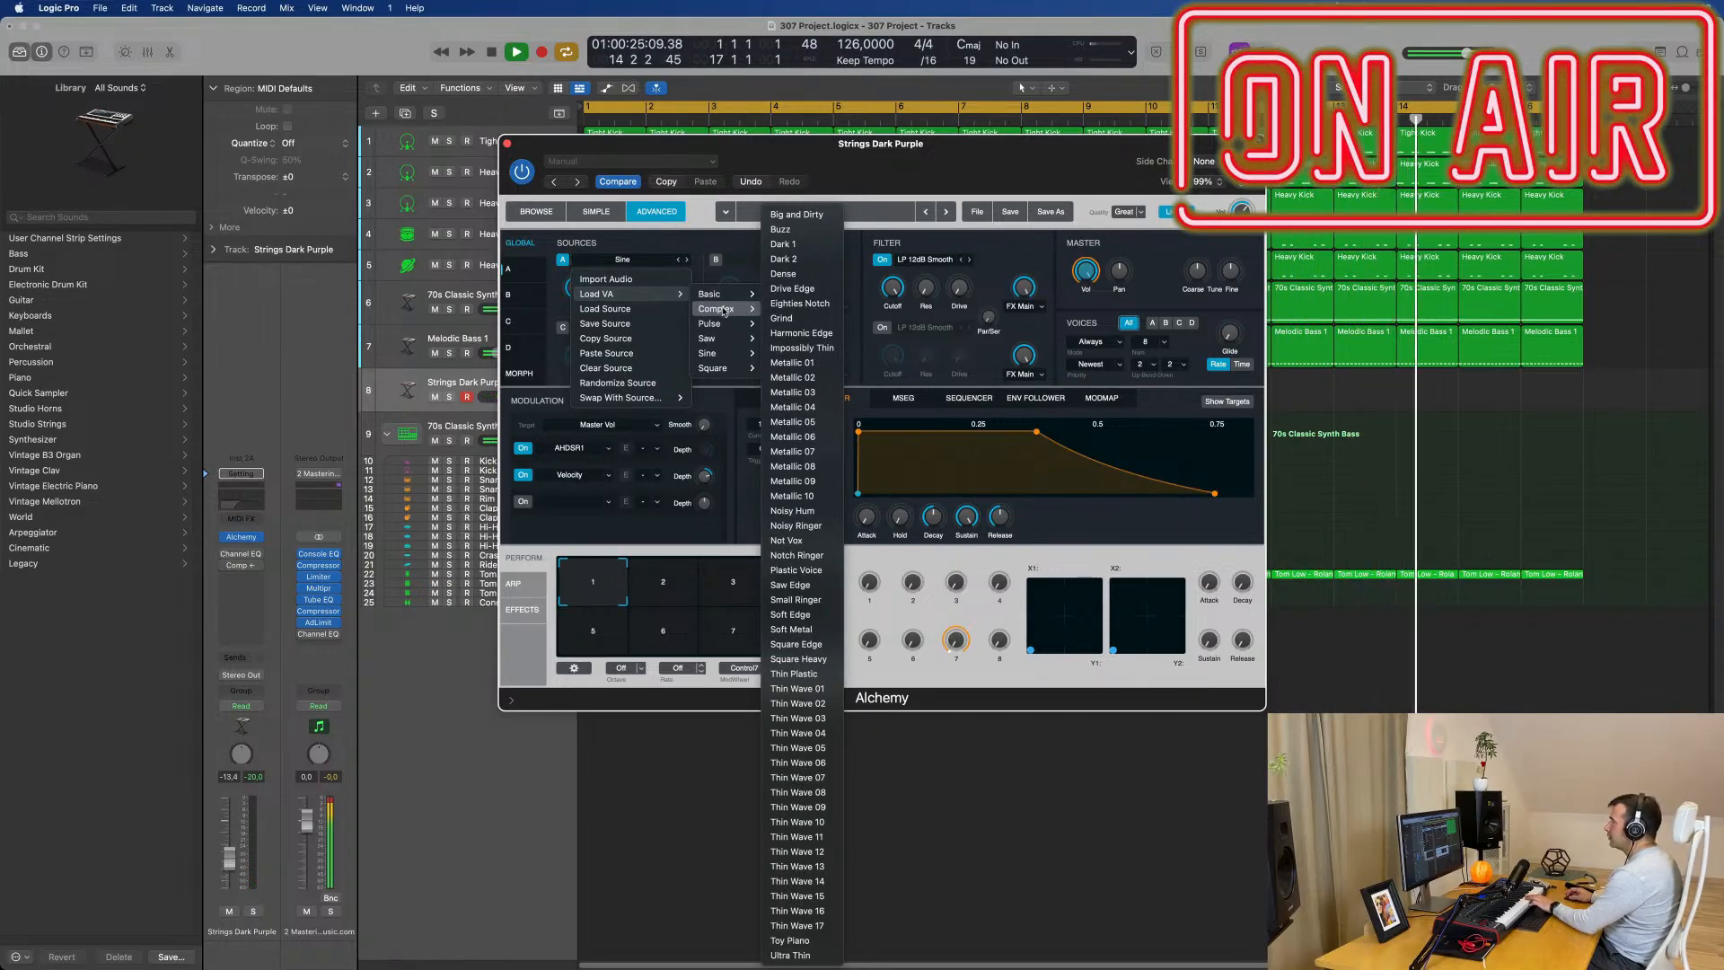
pyautogui.click(790, 338)
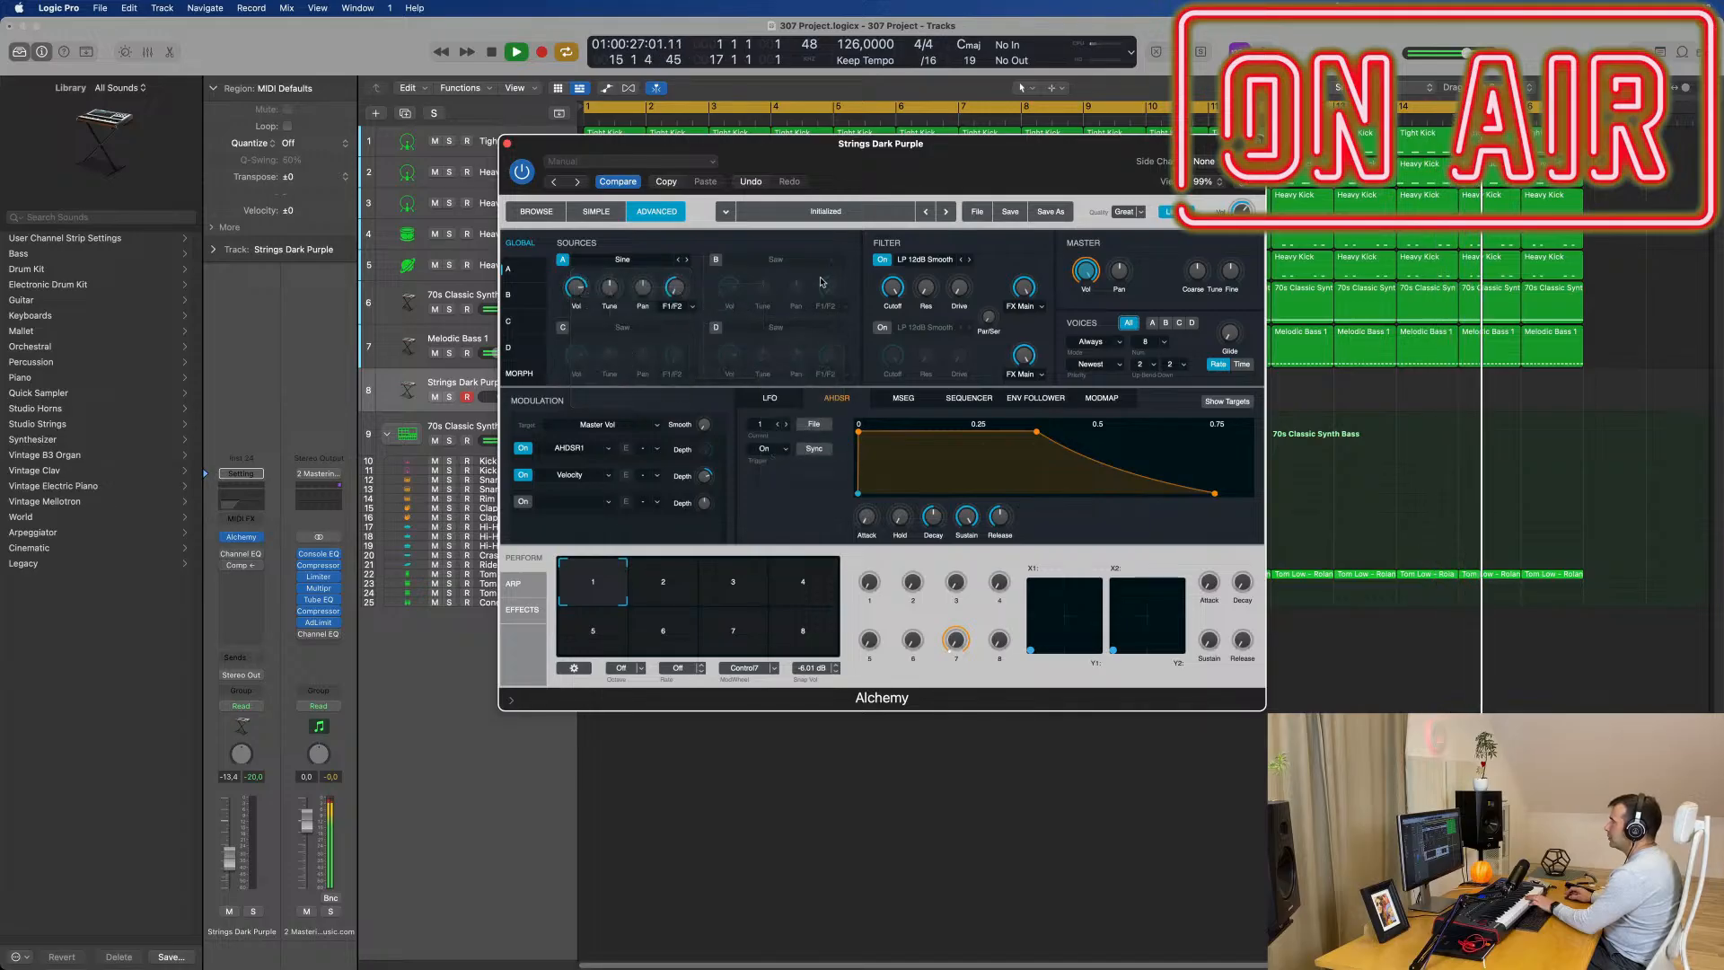
pyautogui.click(687, 260)
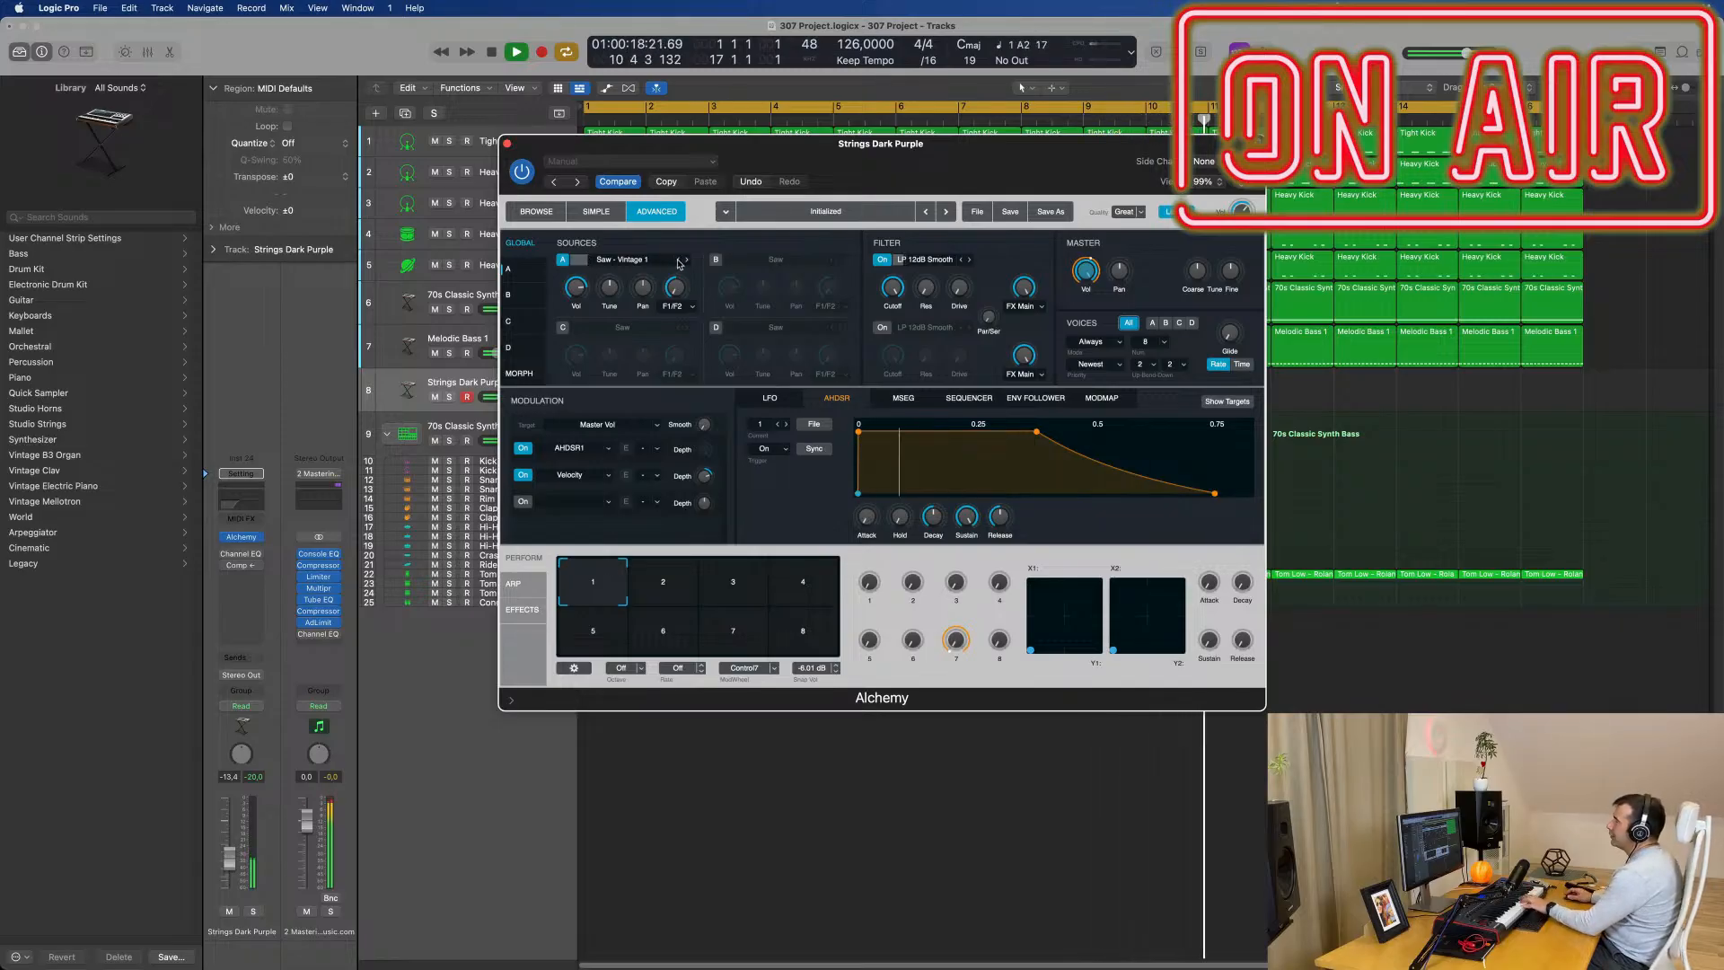
# Step: Select the Filter 1 Cutoff modulation target and shape the AHDSR envelope with a very short attack decaying to zero sustain
pyautogui.click(892, 286)
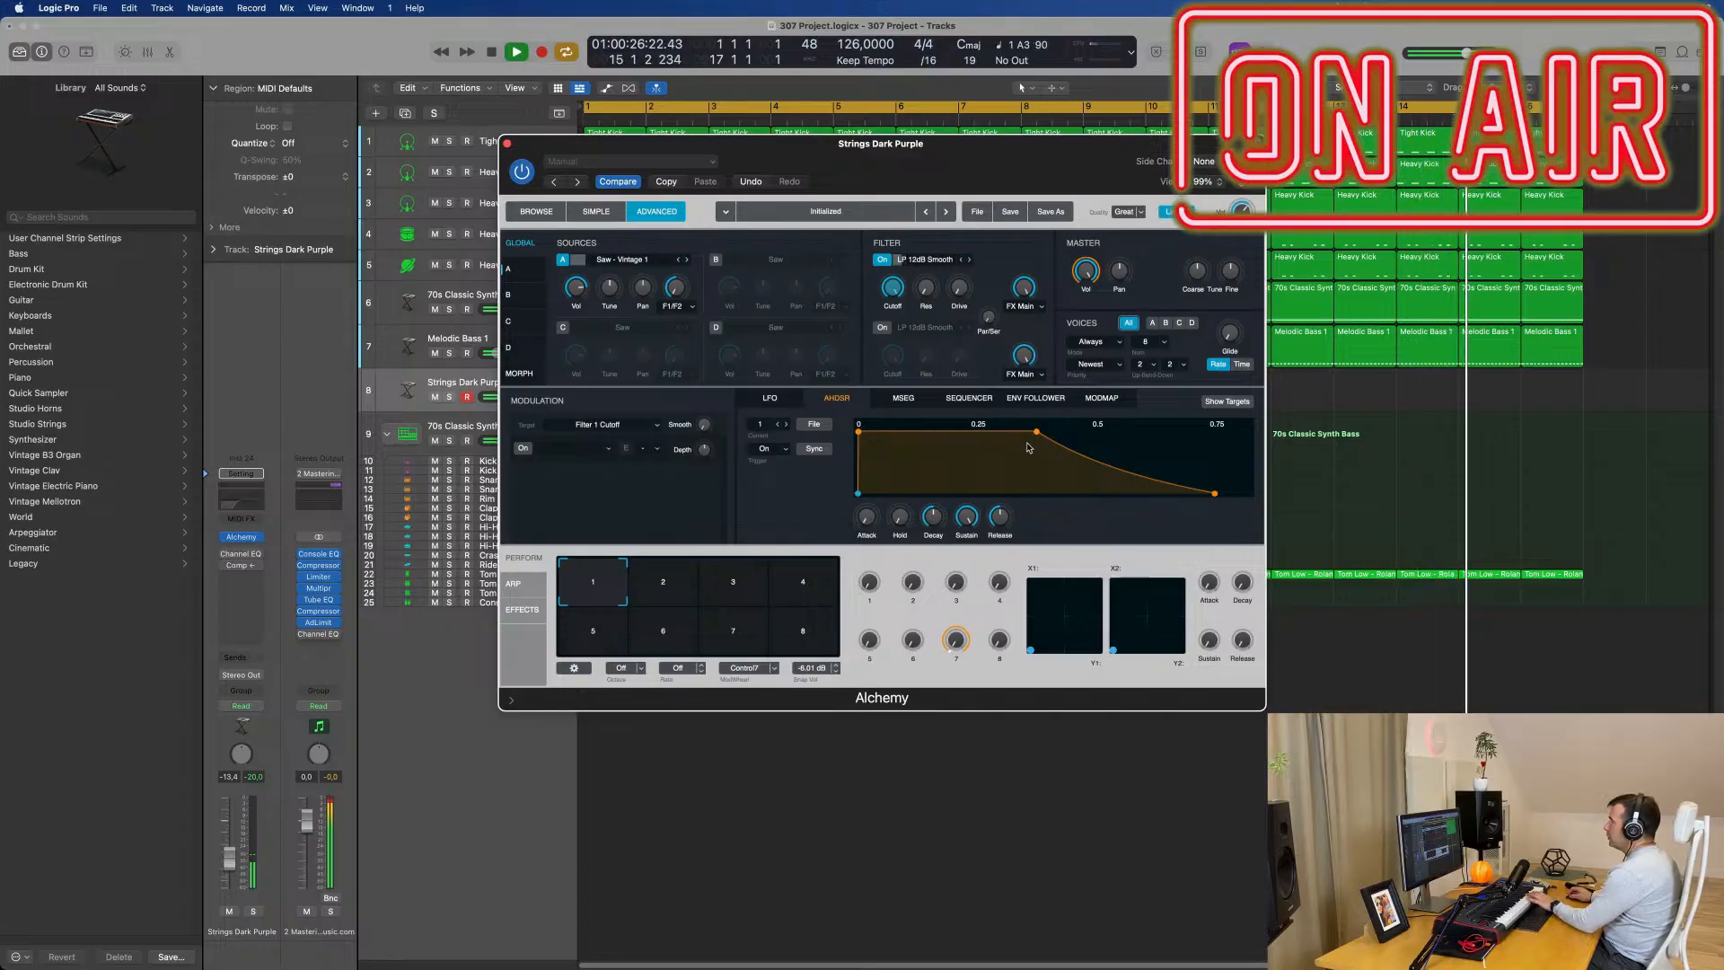
pyautogui.moveTo(1037, 433); pyautogui.dragTo(1021, 493)
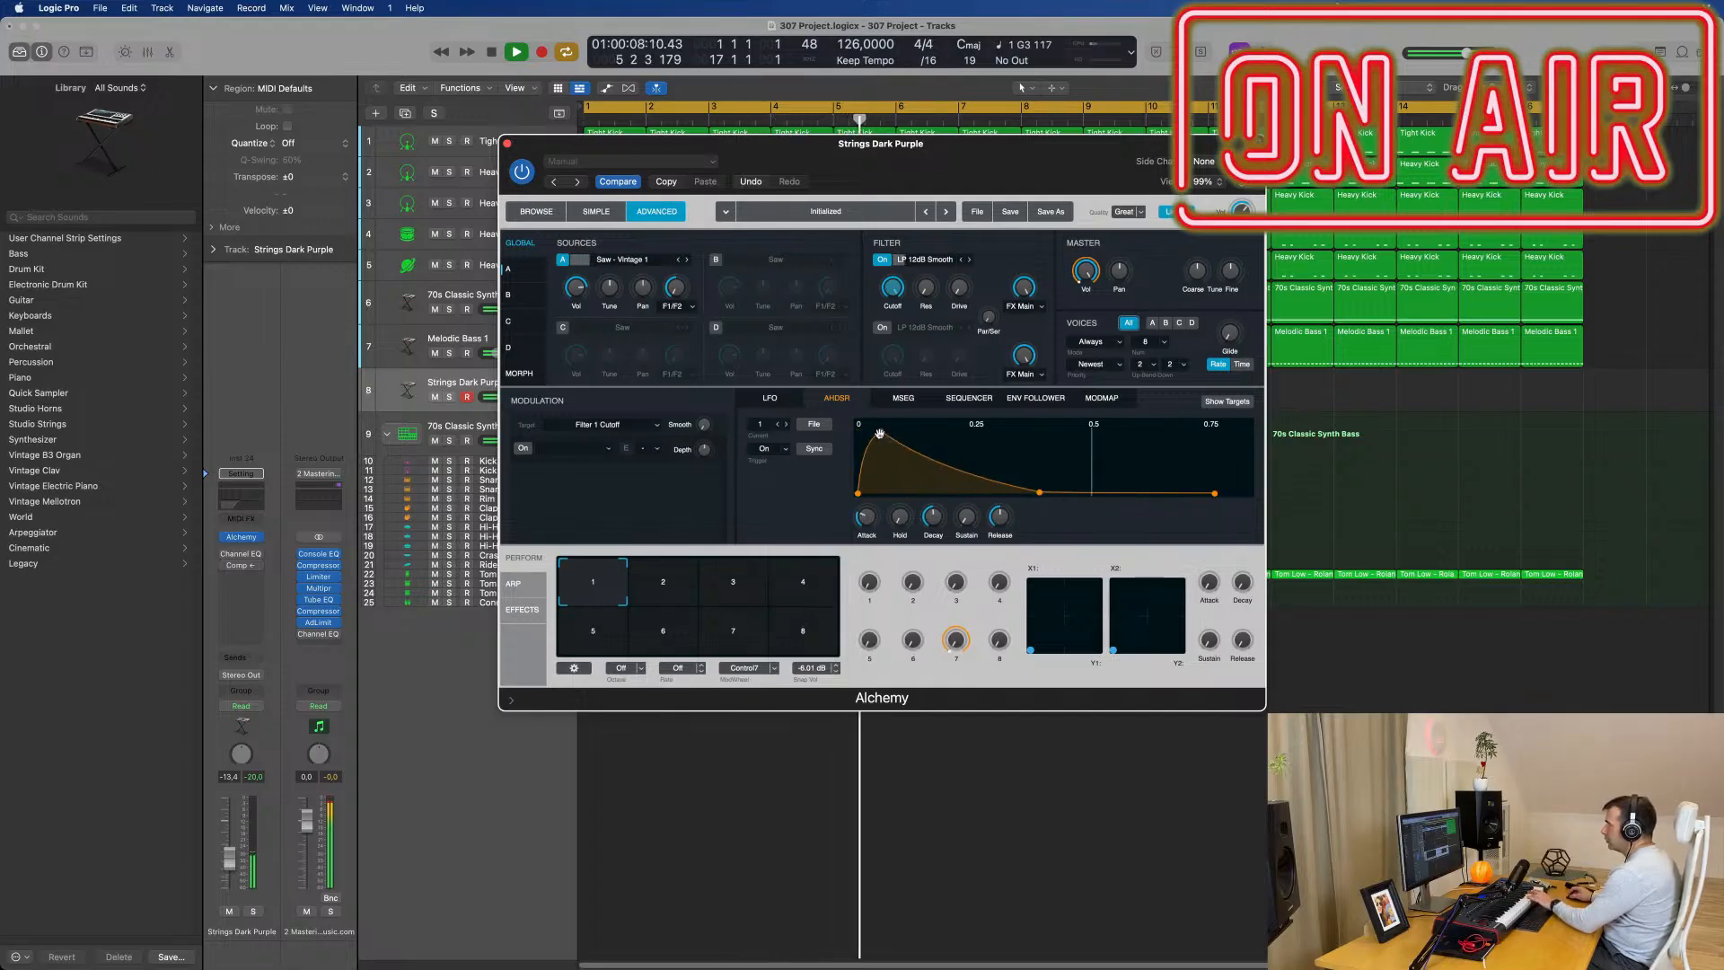
pyautogui.moveTo(880, 433); pyautogui.dragTo(868, 433)
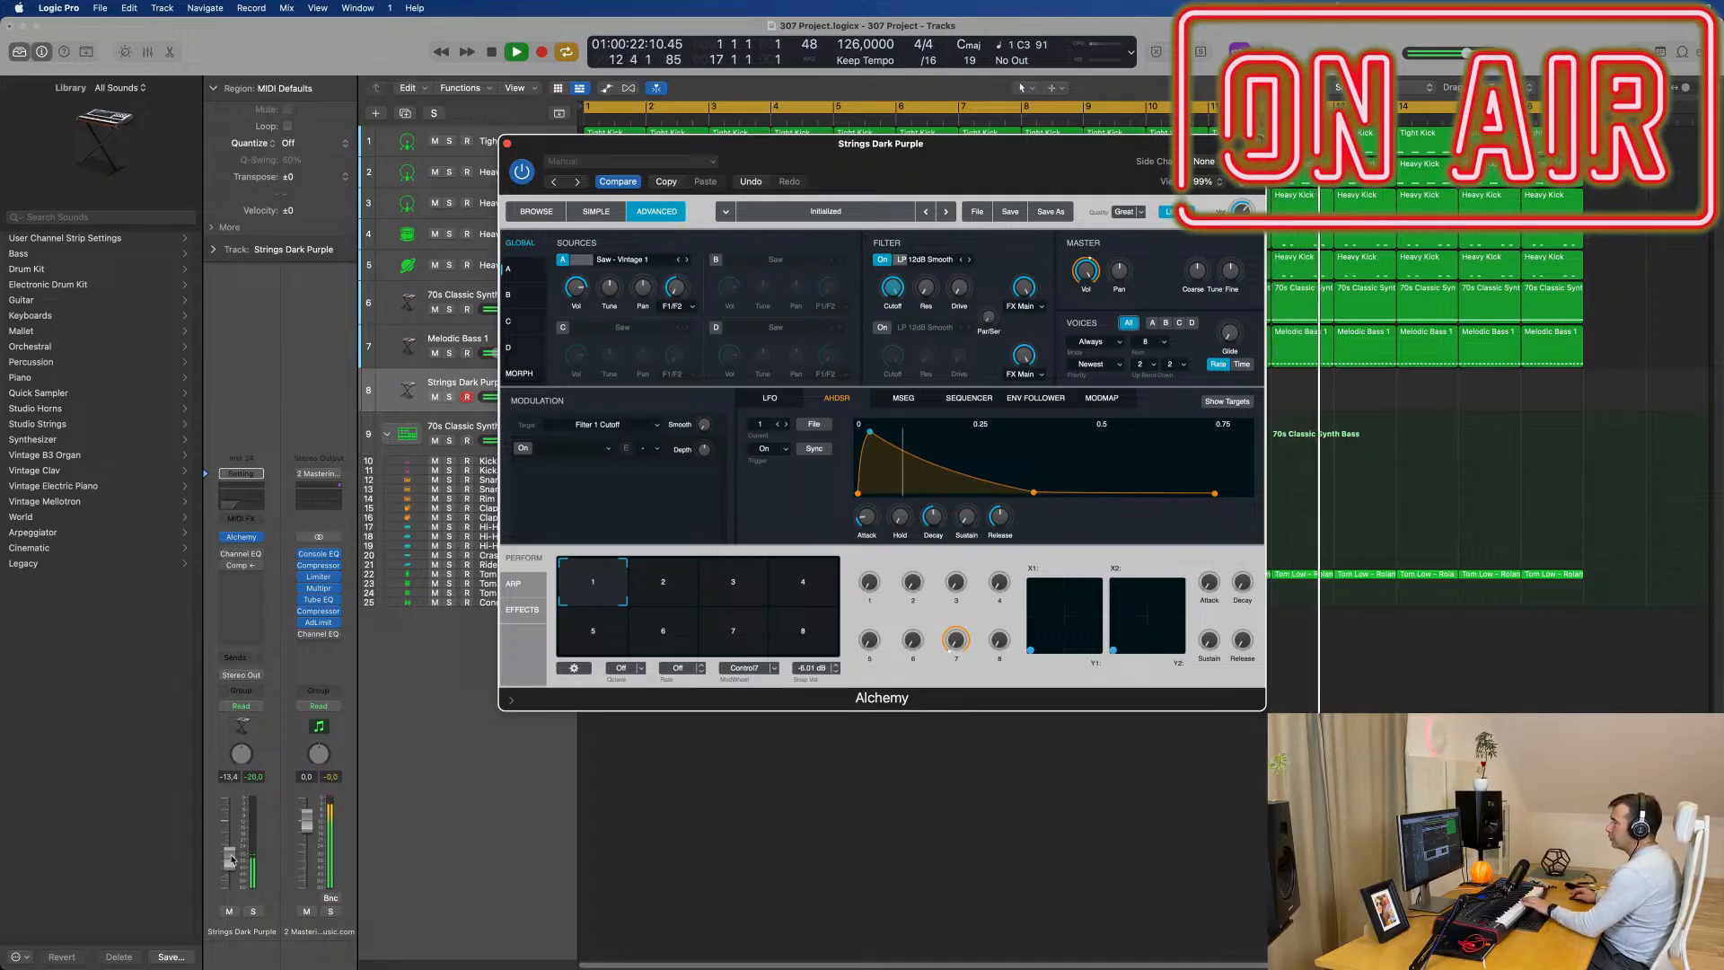
# Step: Raise the Strings Dark Purple track's volume to -9.0 dB and start recording a new part on it
pyautogui.moveTo(229, 848); pyautogui.dragTo(227, 842)
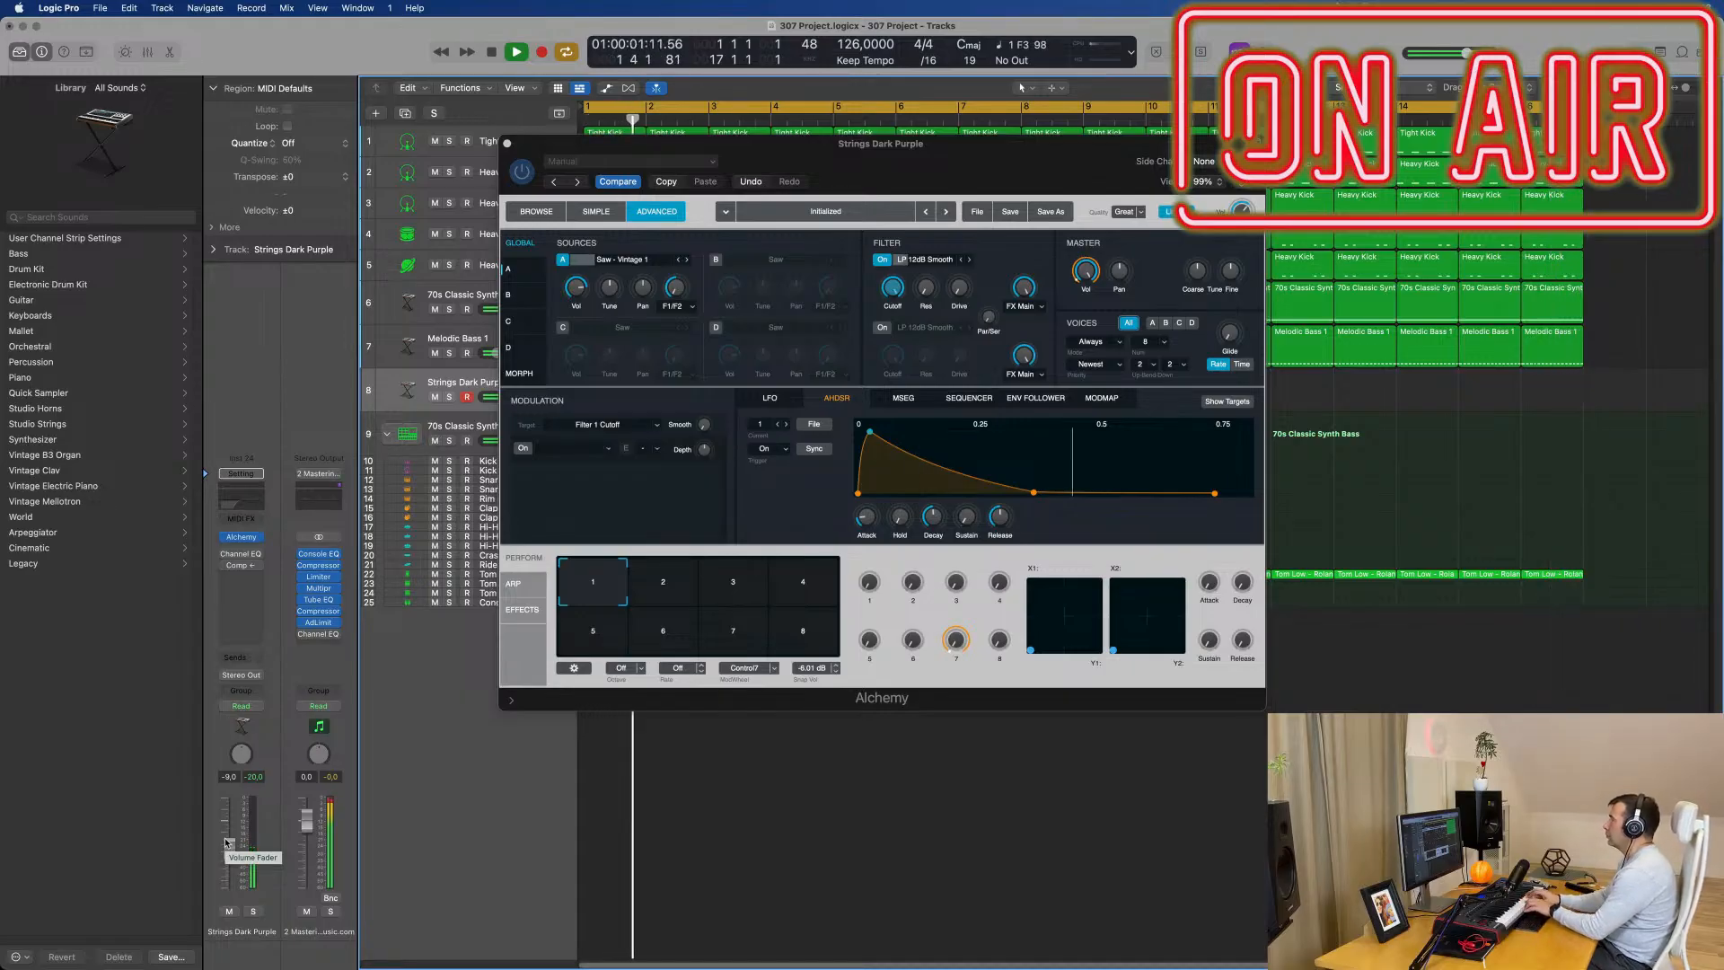
pyautogui.press('r')
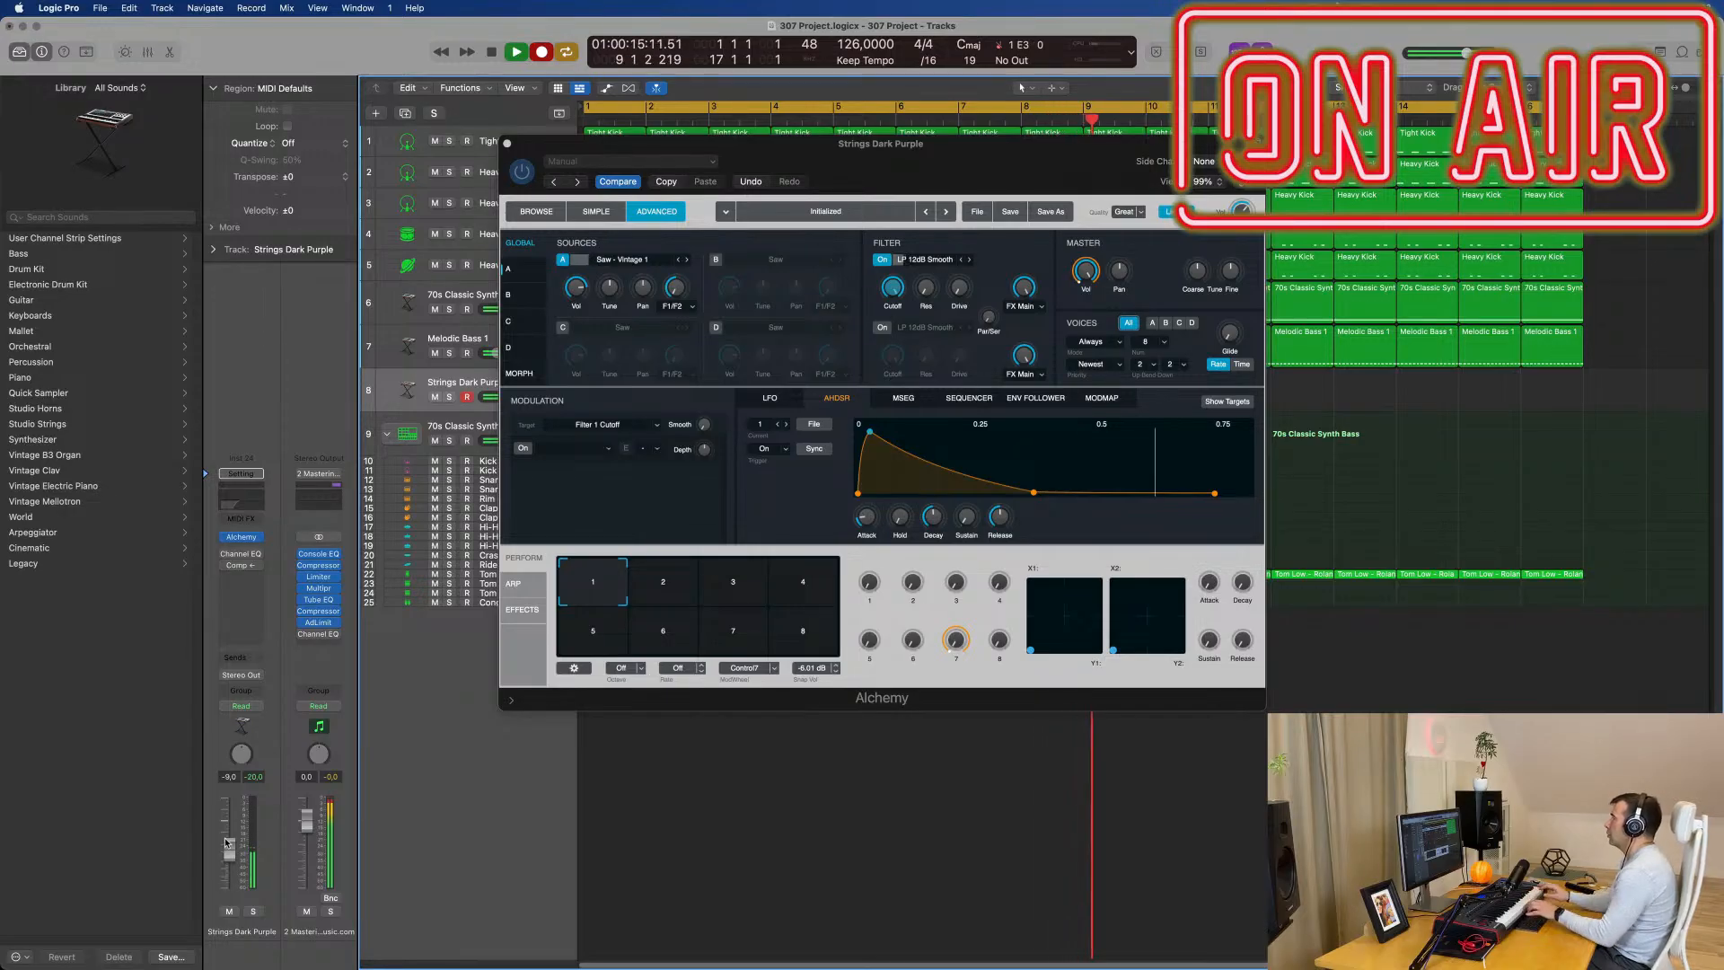
# Step: Stop recording, keep only the bar 8 section of the new Strings Dark Purple region, and move it to bar 1
pyautogui.moveTo(1036, 149); pyautogui.dragTo(1045, 655)
pyautogui.press('Return')
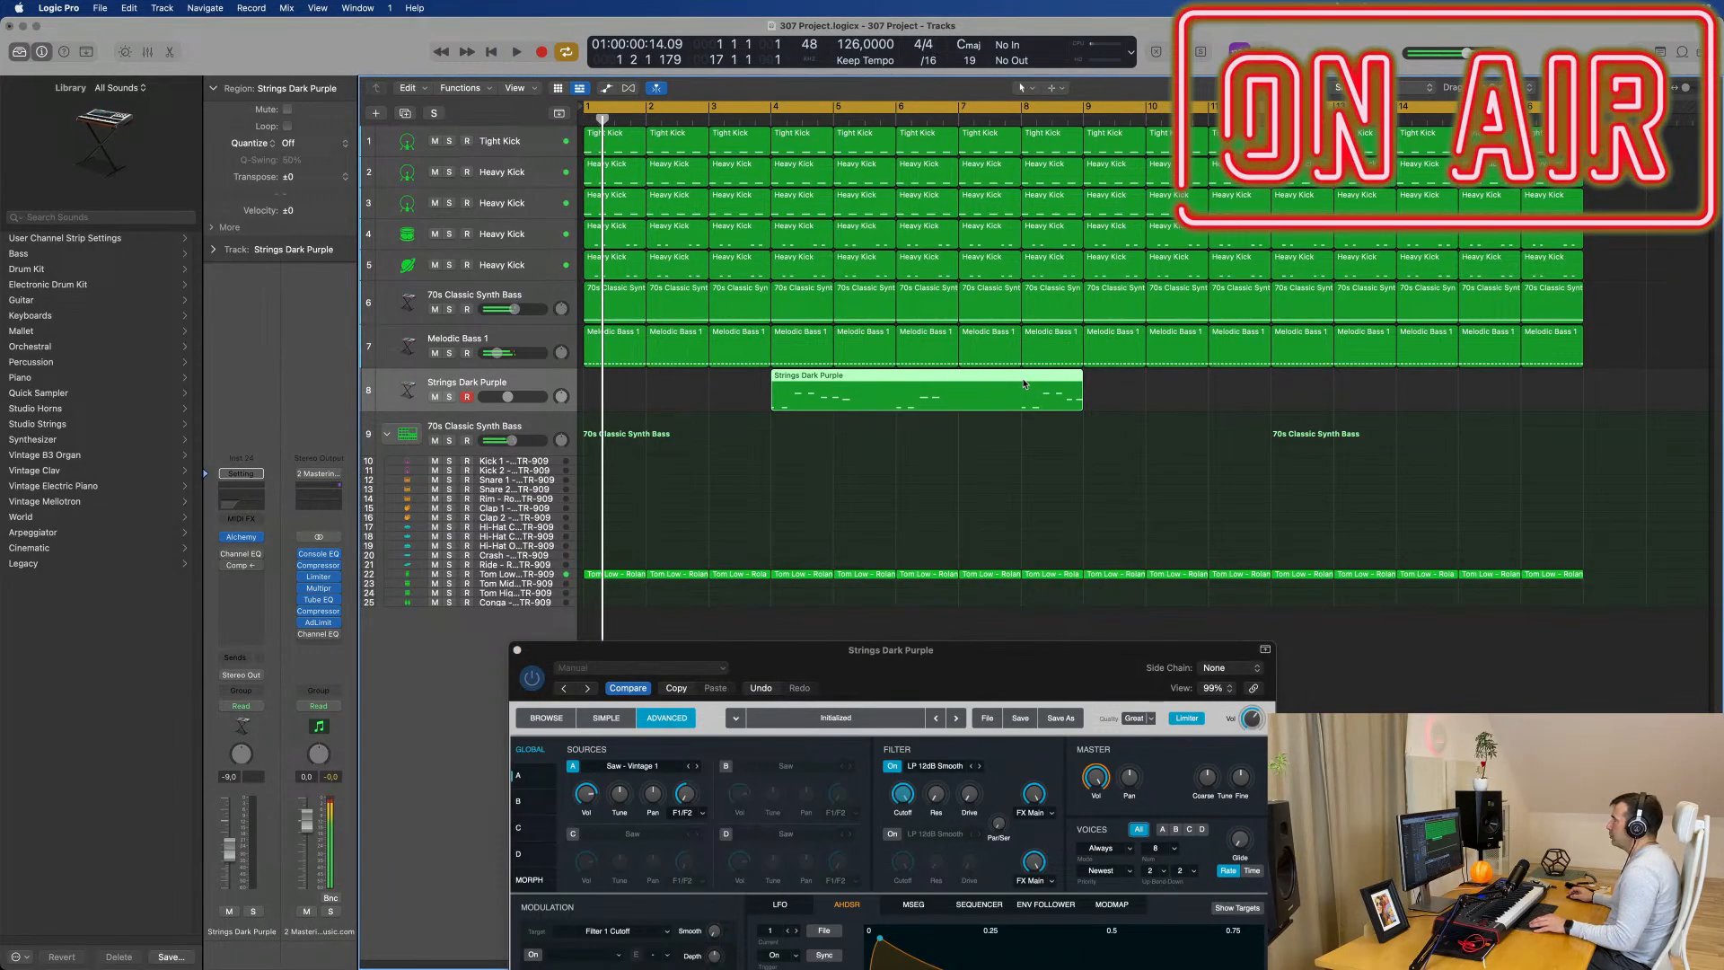
pyautogui.click(1021, 379)
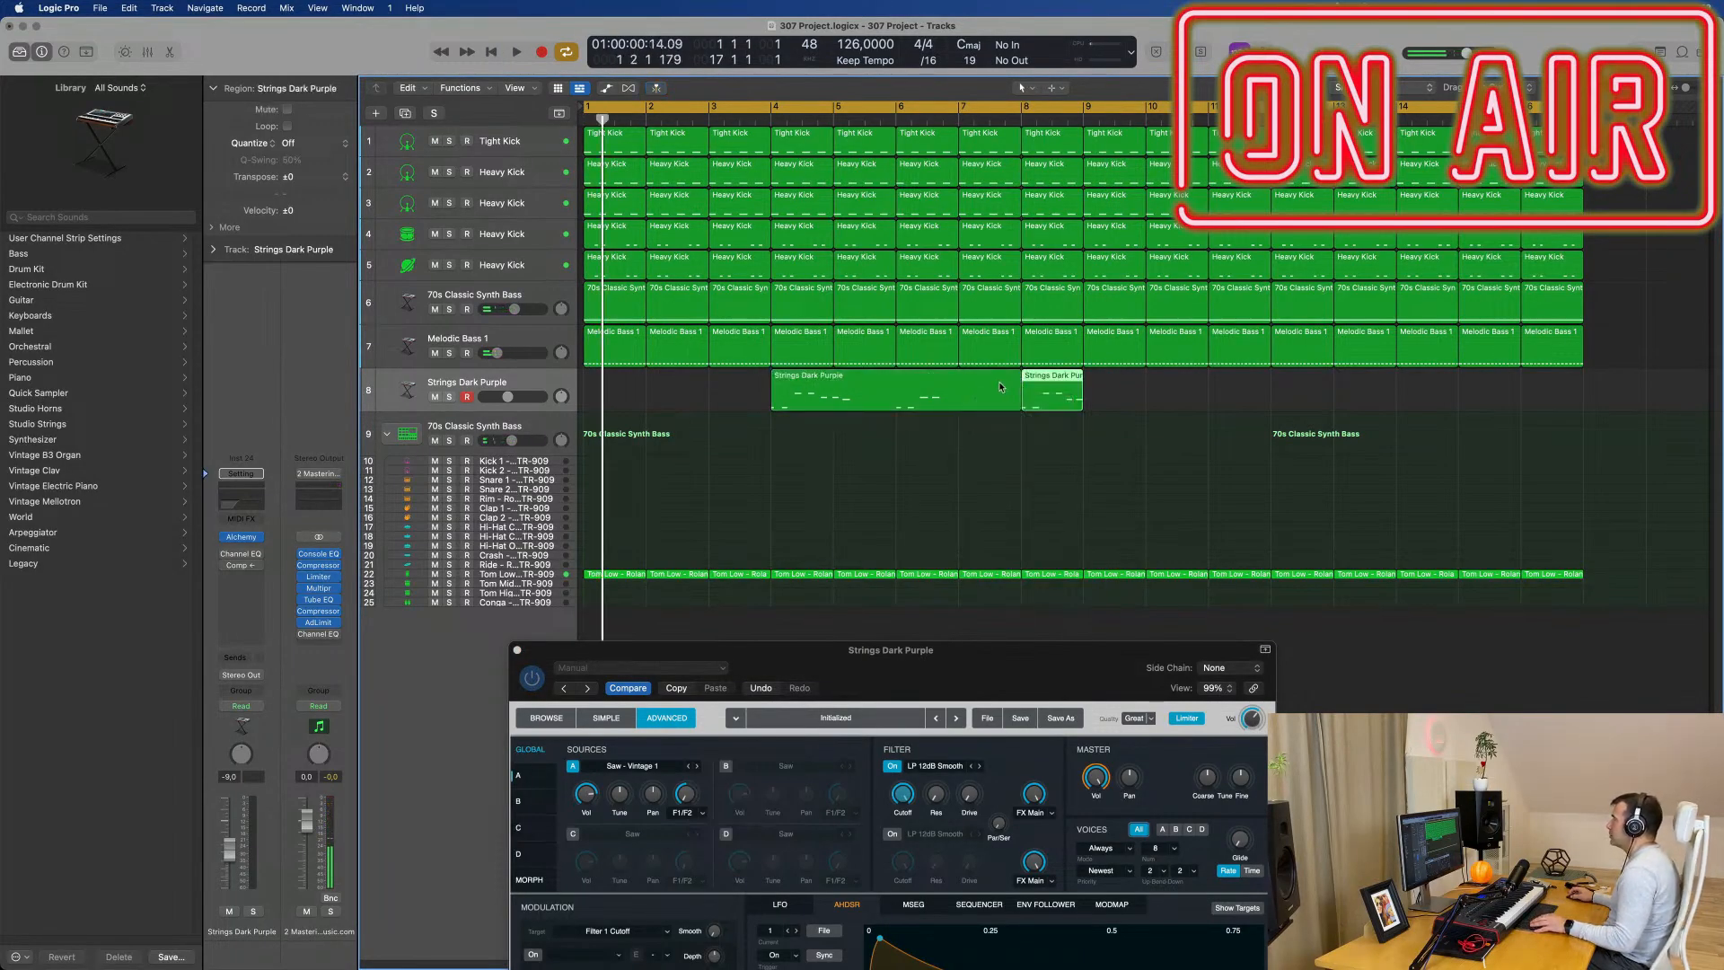
pyautogui.press('Delete')
pyautogui.moveTo(1064, 381); pyautogui.dragTo(637, 381)
pyautogui.press('space')
pyautogui.press('space')
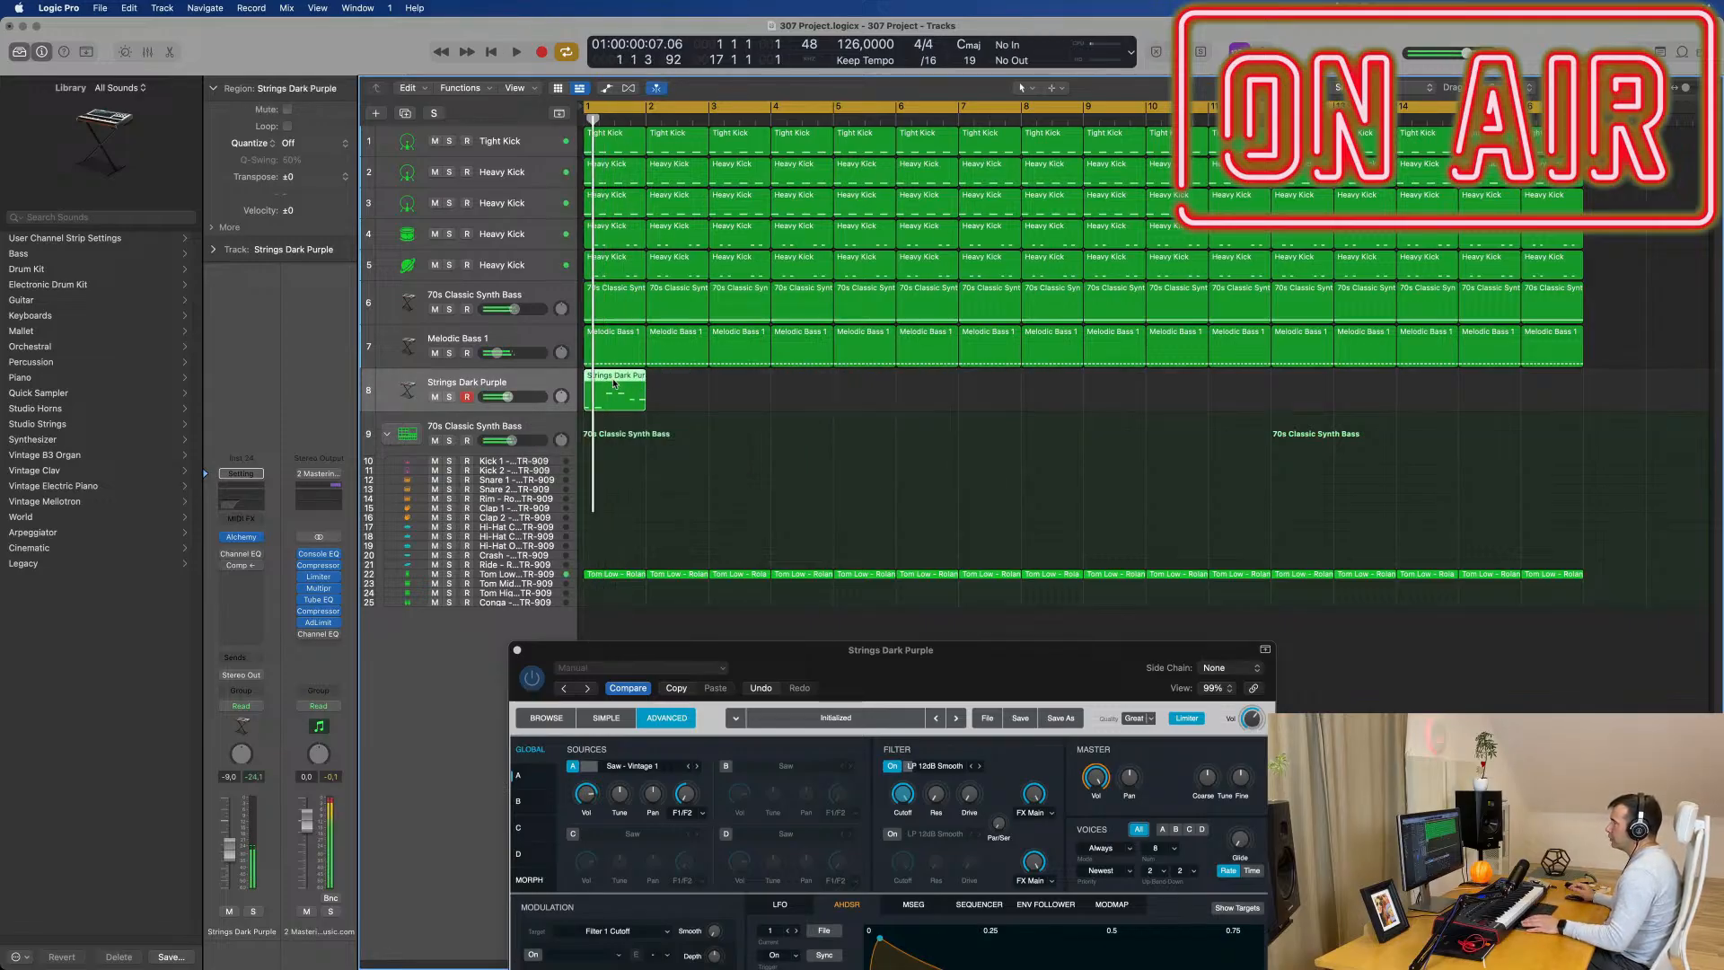
# Step: Open the one-bar Strings Dark Purple region in the Piano Roll and quantize all its notes to 1/16 Note
pyautogui.doubleClick(615, 383)
pyautogui.moveTo(825, 658); pyautogui.dragTo(1486, 625)
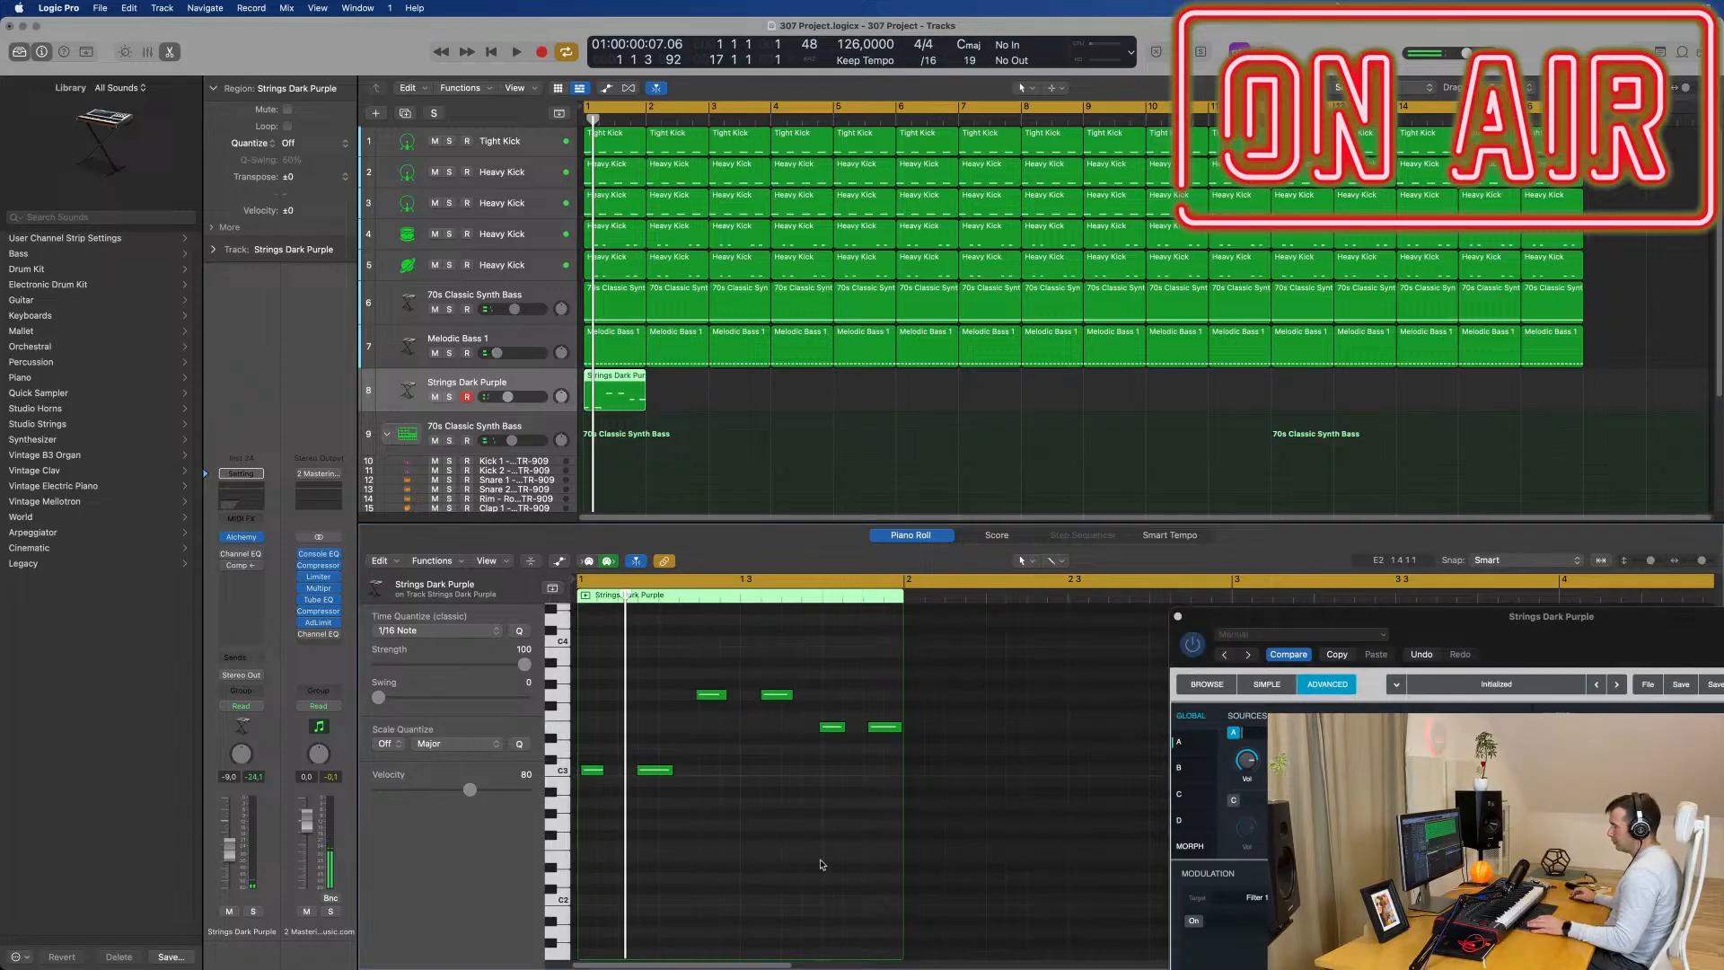
pyautogui.press('super+a')
pyautogui.press('space')
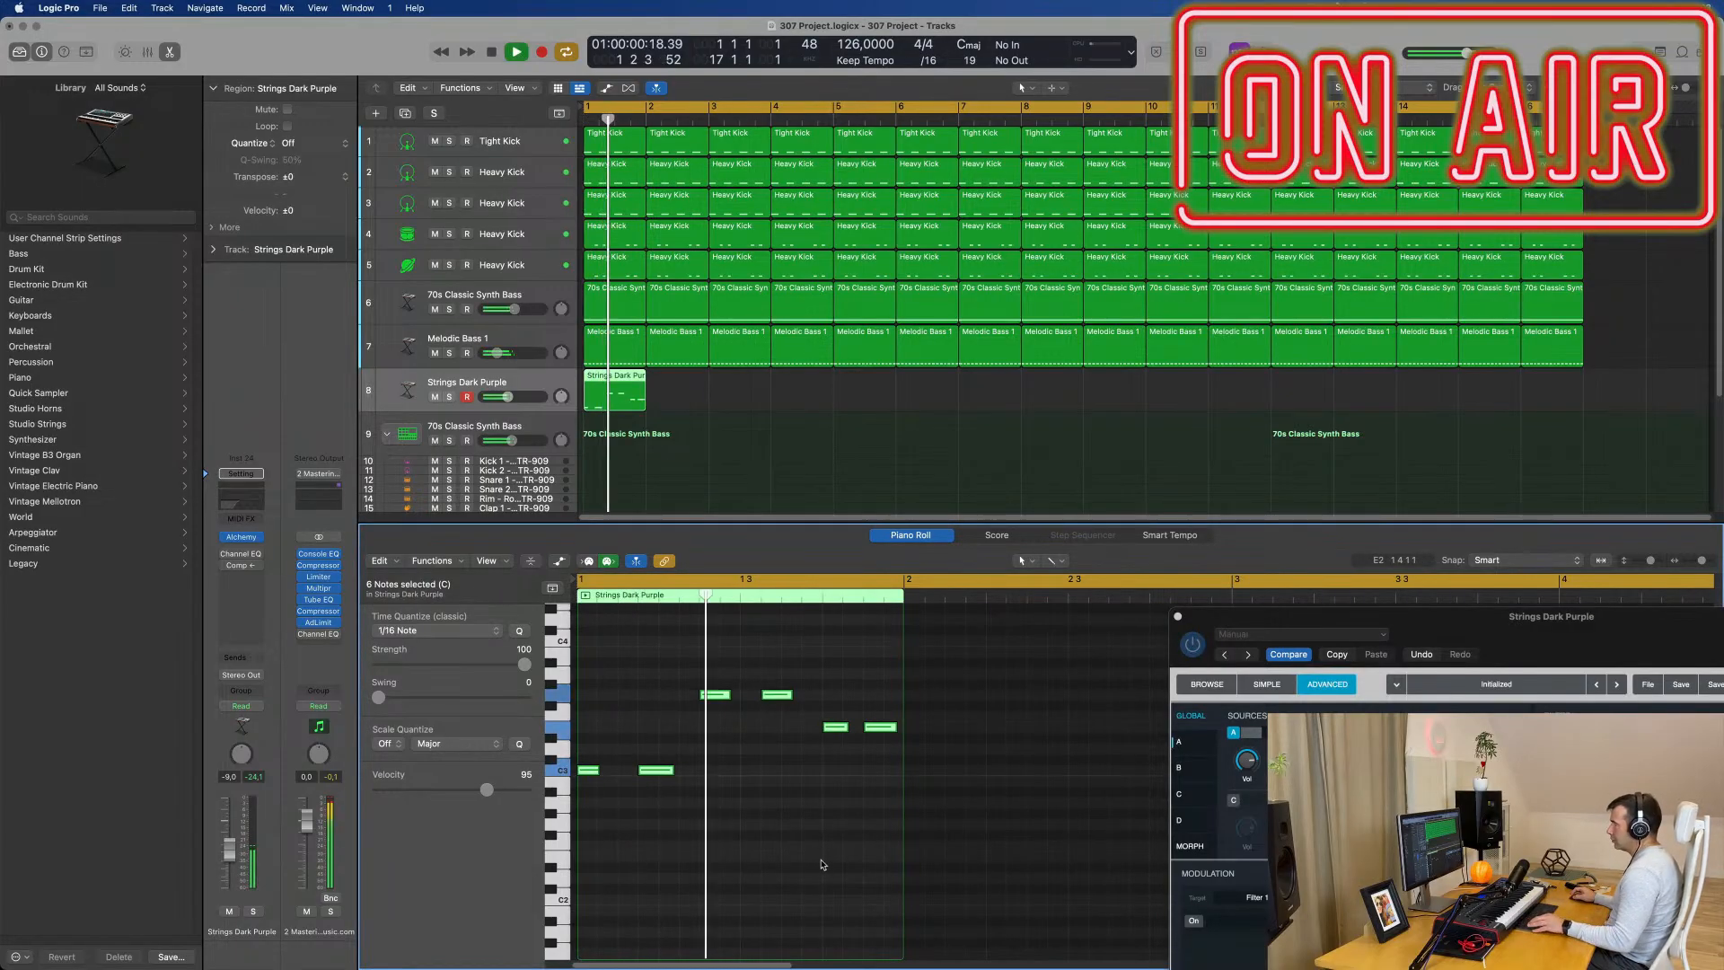
# Step: Repeat the one-bar Strings Dark Purple region along its track until it fills bars 1 to 16
pyautogui.press('super+Right')
pyautogui.moveTo(703, 395); pyautogui.dragTo(628, 393)
pyautogui.press('super+r')
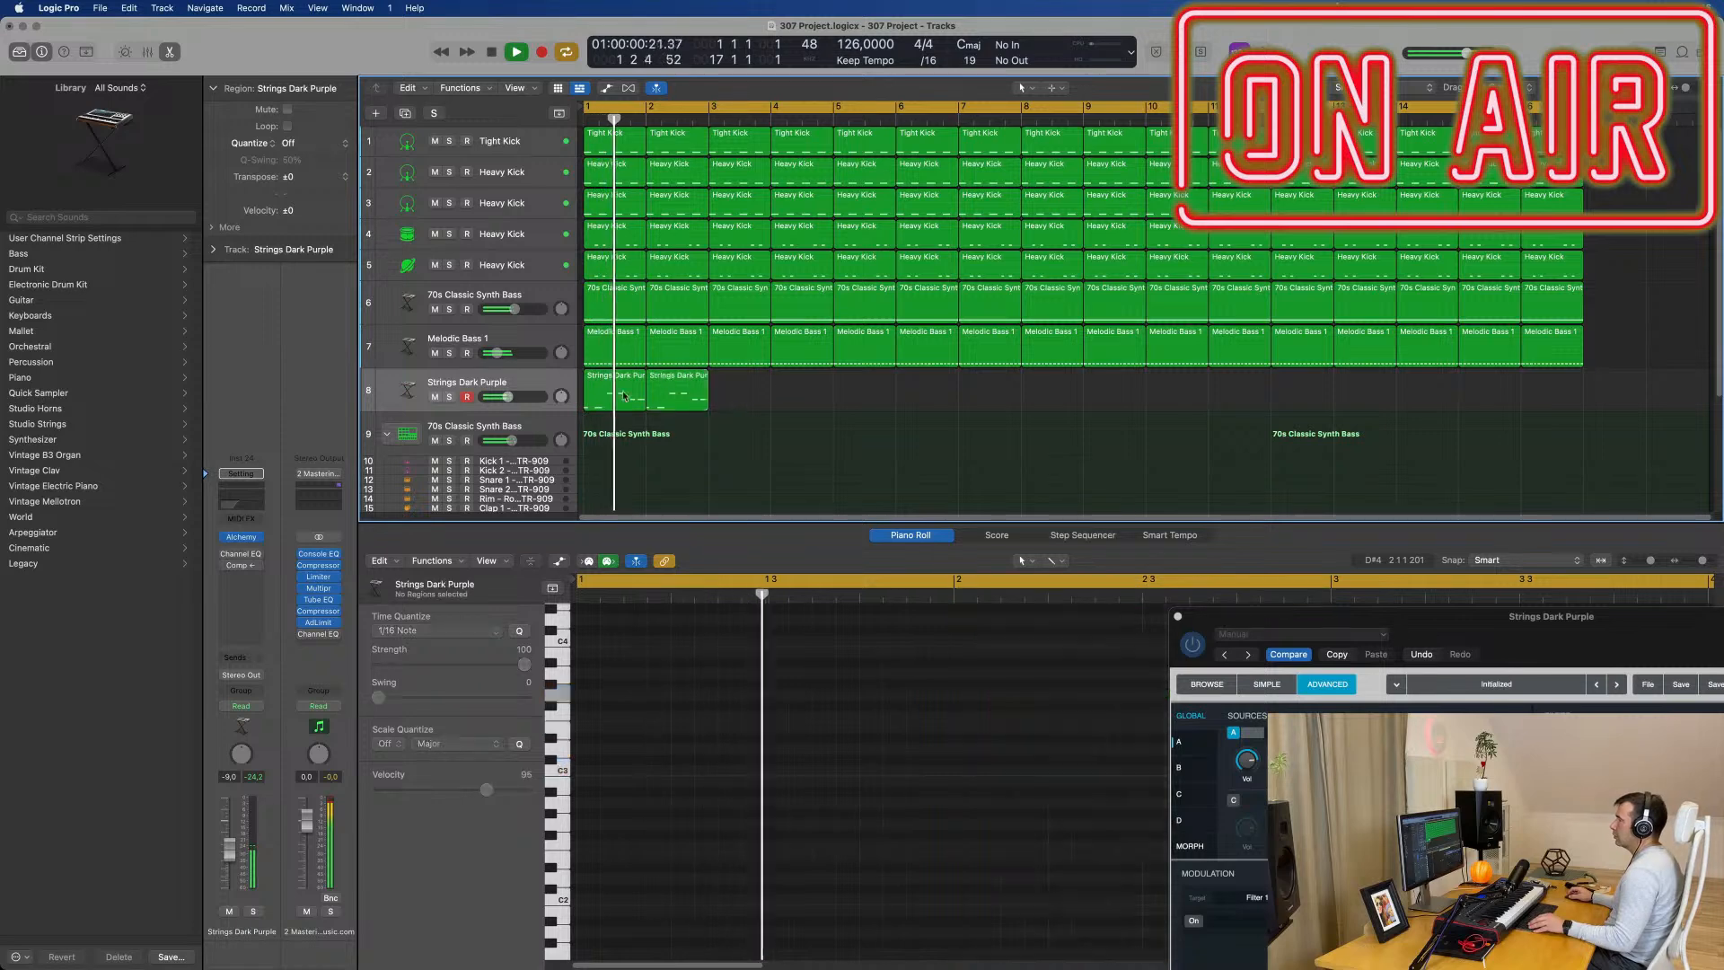
pyautogui.keyDown('shift'); pyautogui.click(639, 395); pyautogui.keyUp('shift')
pyautogui.press('super+r')
pyautogui.press('super+r')
pyautogui.press('super+r')
pyautogui.press('super+r')
pyautogui.press('super+r')
pyautogui.press('super+r')
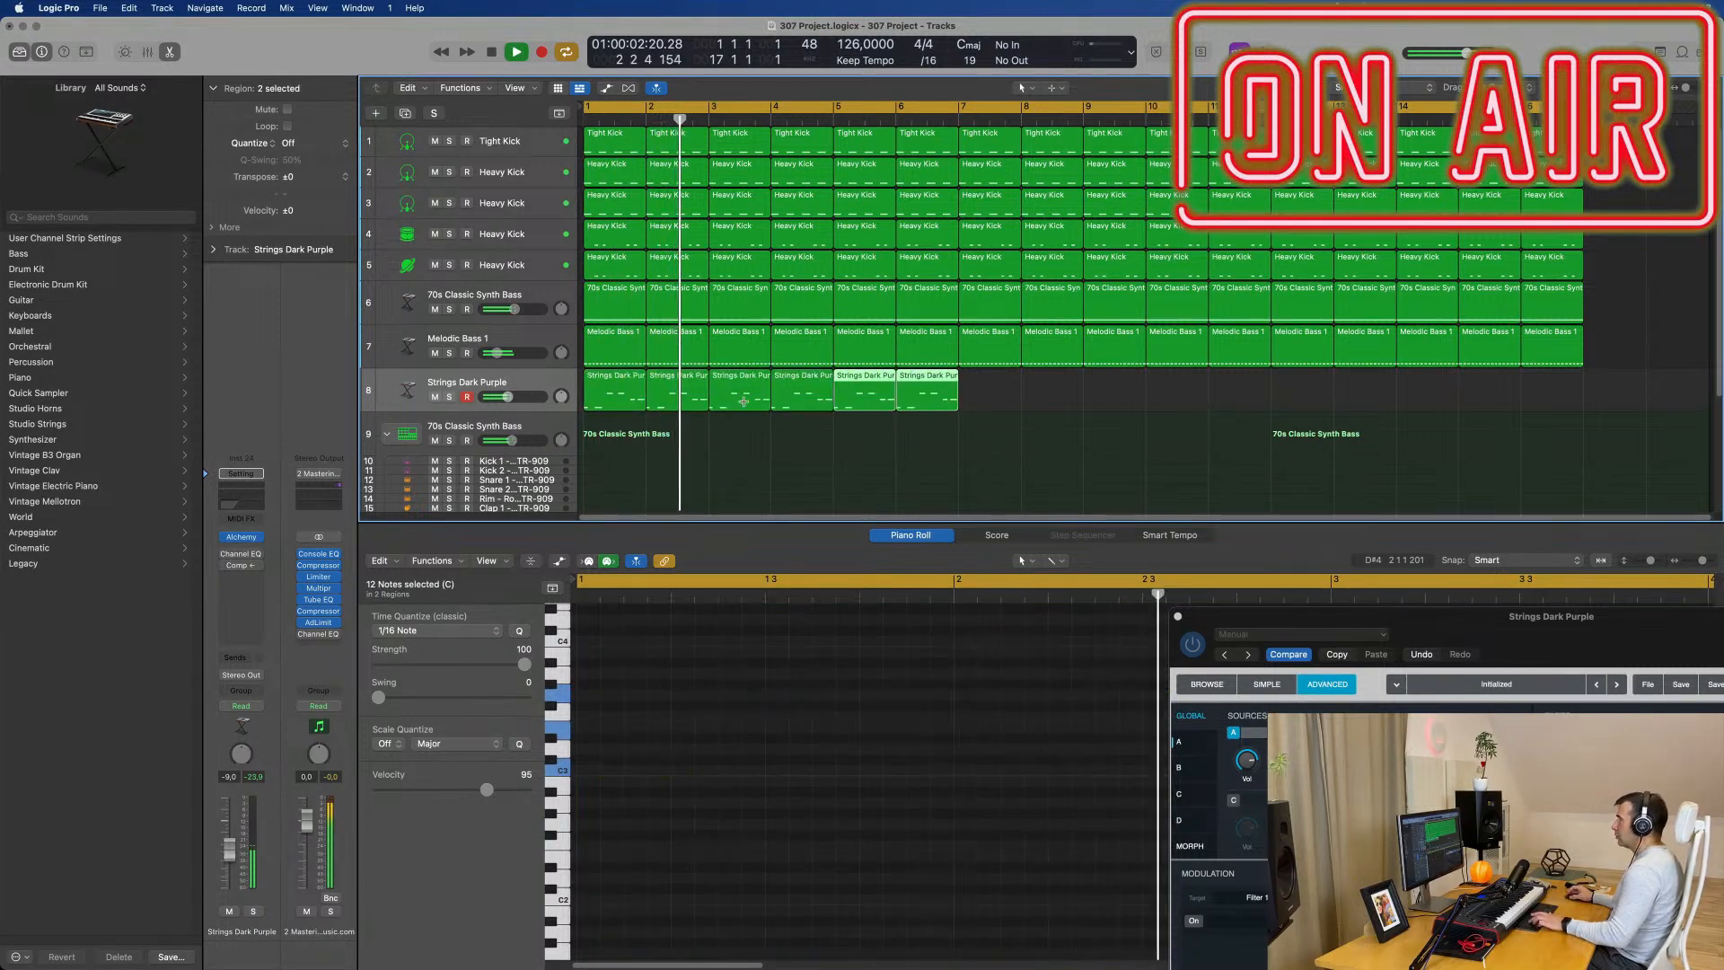
pyautogui.press('super+r')
# Step: During playback, shorten Alchemy's AHDSR envelope decay to about 0.1 s and raise the Strings Dark Purple track's volume to -4.5 dB
pyautogui.moveTo(1469, 626); pyautogui.dragTo(845, 324)
pyautogui.press('space')
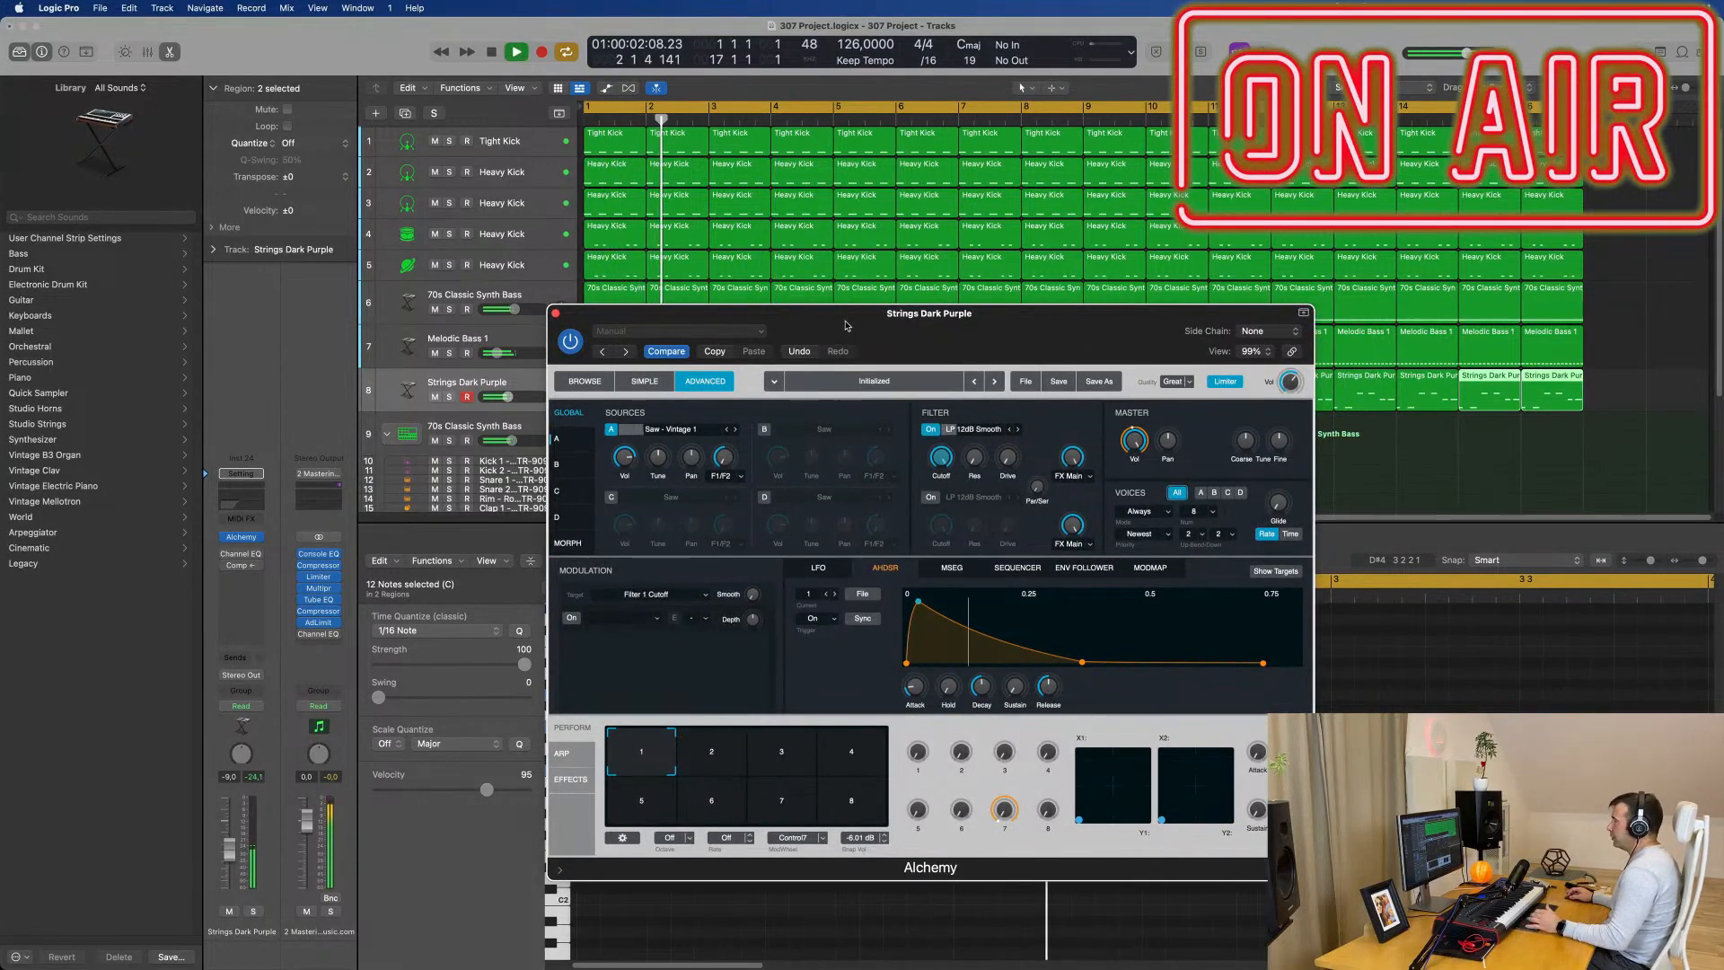
pyautogui.moveTo(845, 325); pyautogui.dragTo(914, 341)
pyautogui.press('space')
pyautogui.press('space')
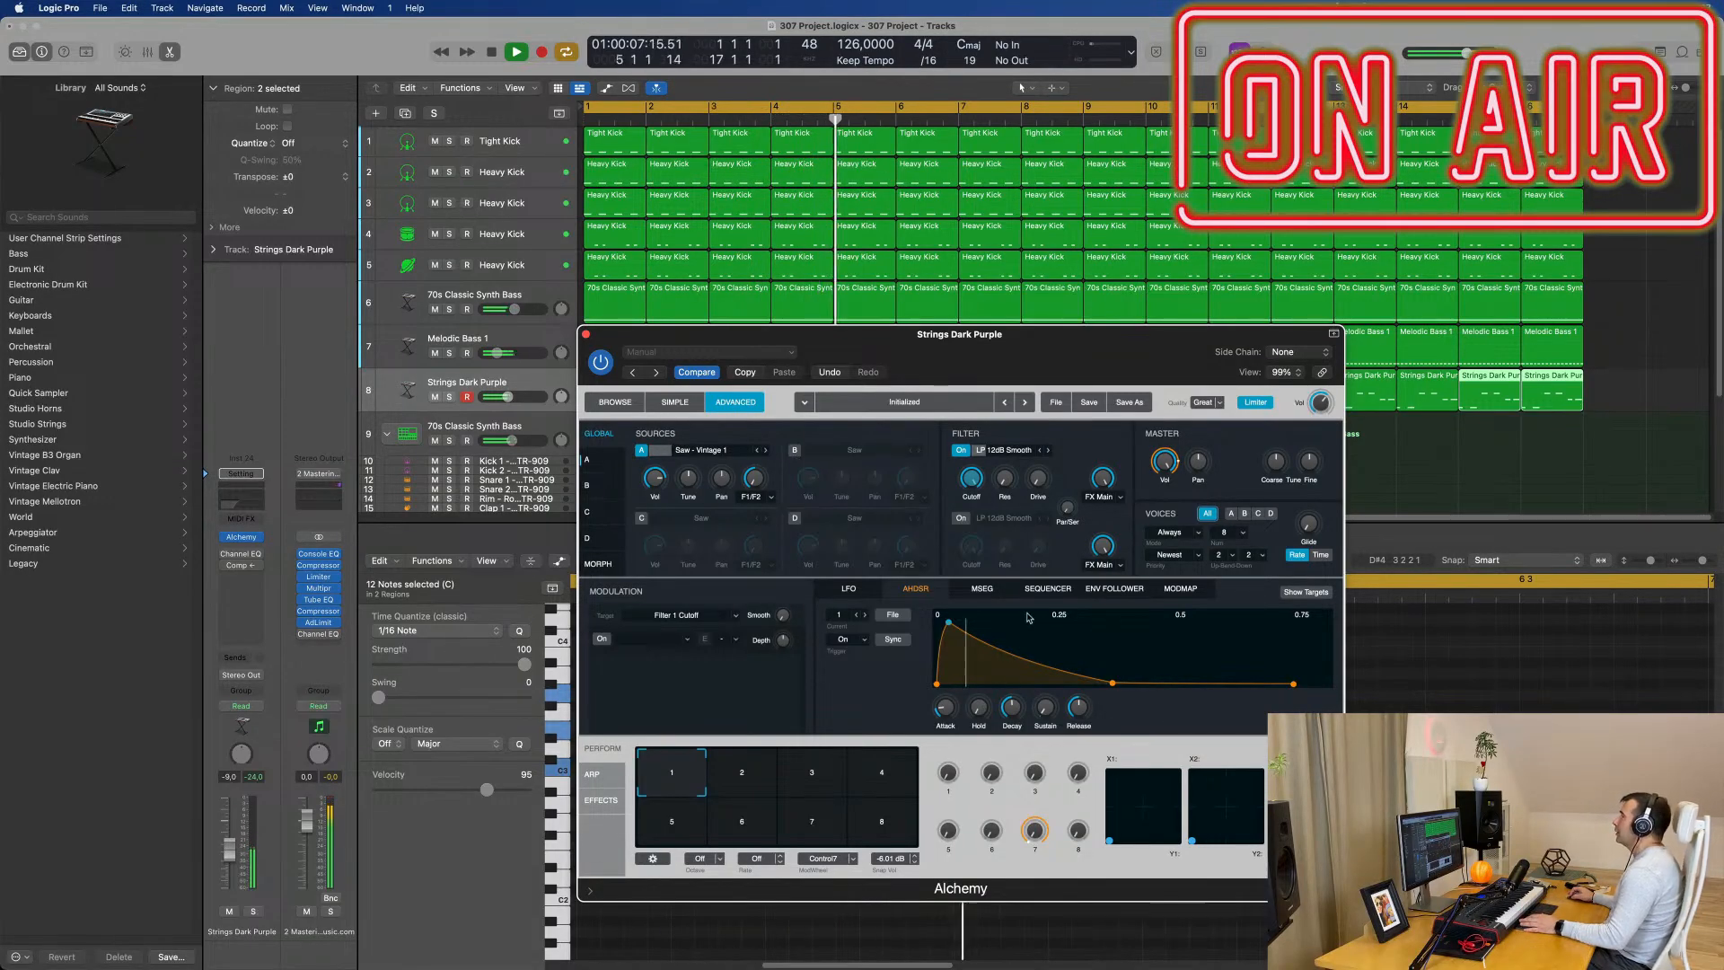
pyautogui.moveTo(1111, 684); pyautogui.dragTo(1031, 683)
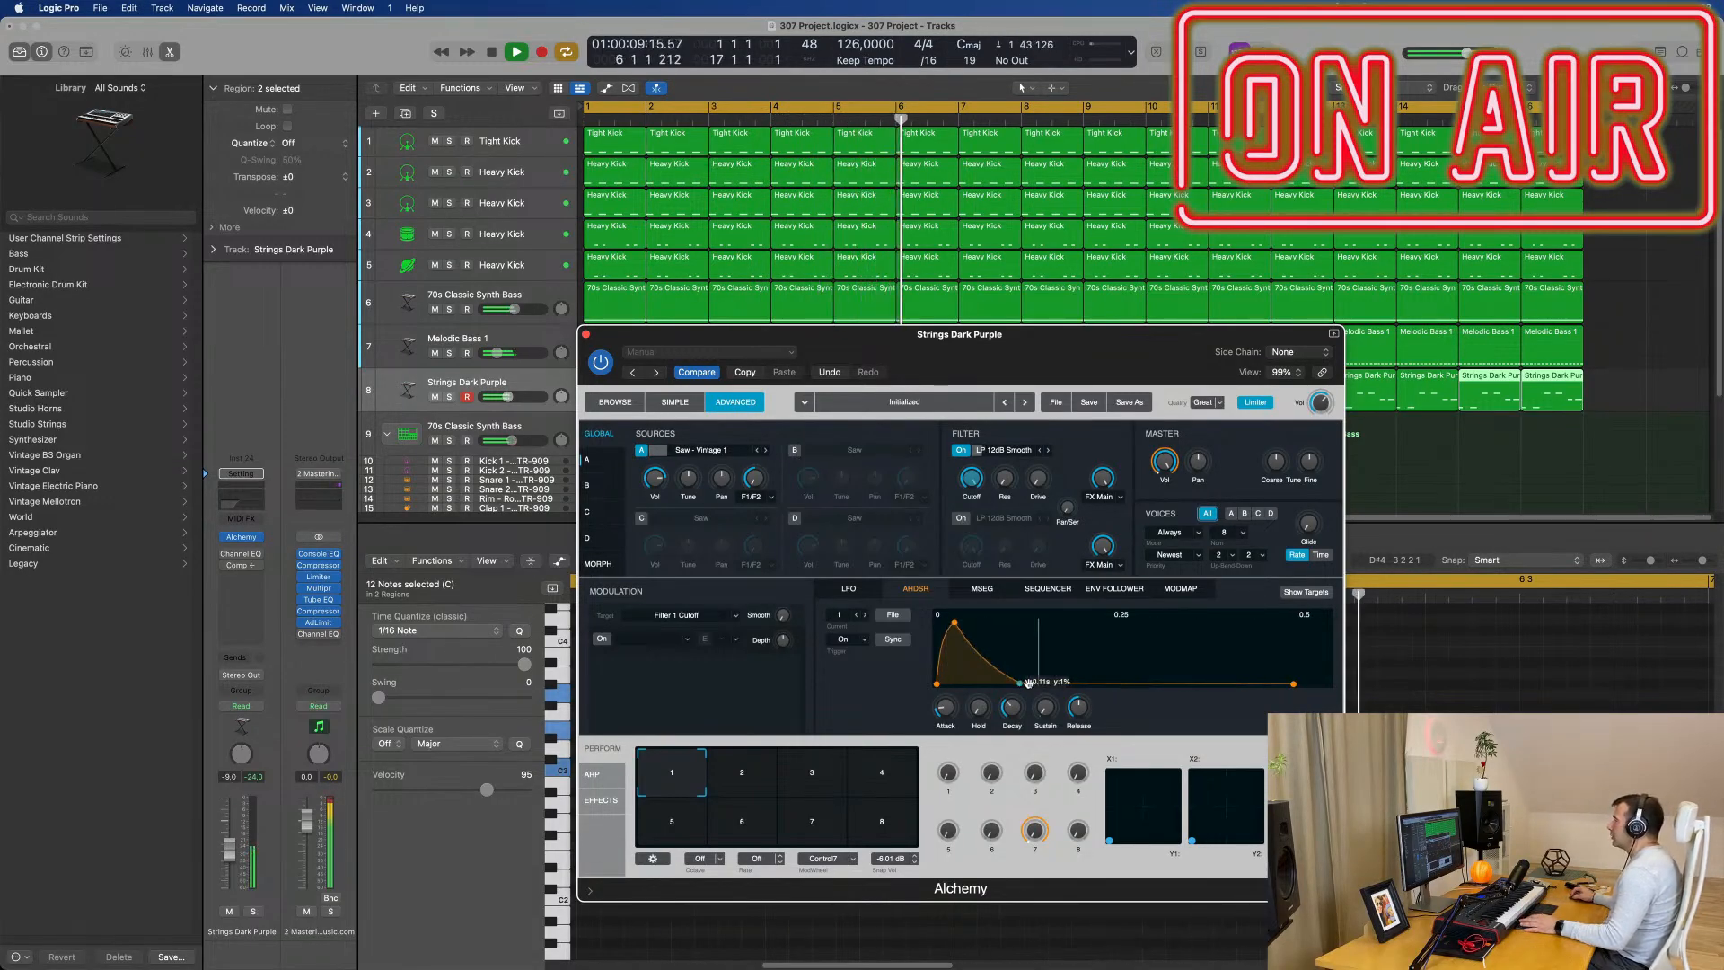
pyautogui.moveTo(1031, 682)
pyautogui.mouseDown()
pyautogui.moveTo(1148, 688)
pyautogui.moveTo(1036, 694)
pyautogui.mouseUp()
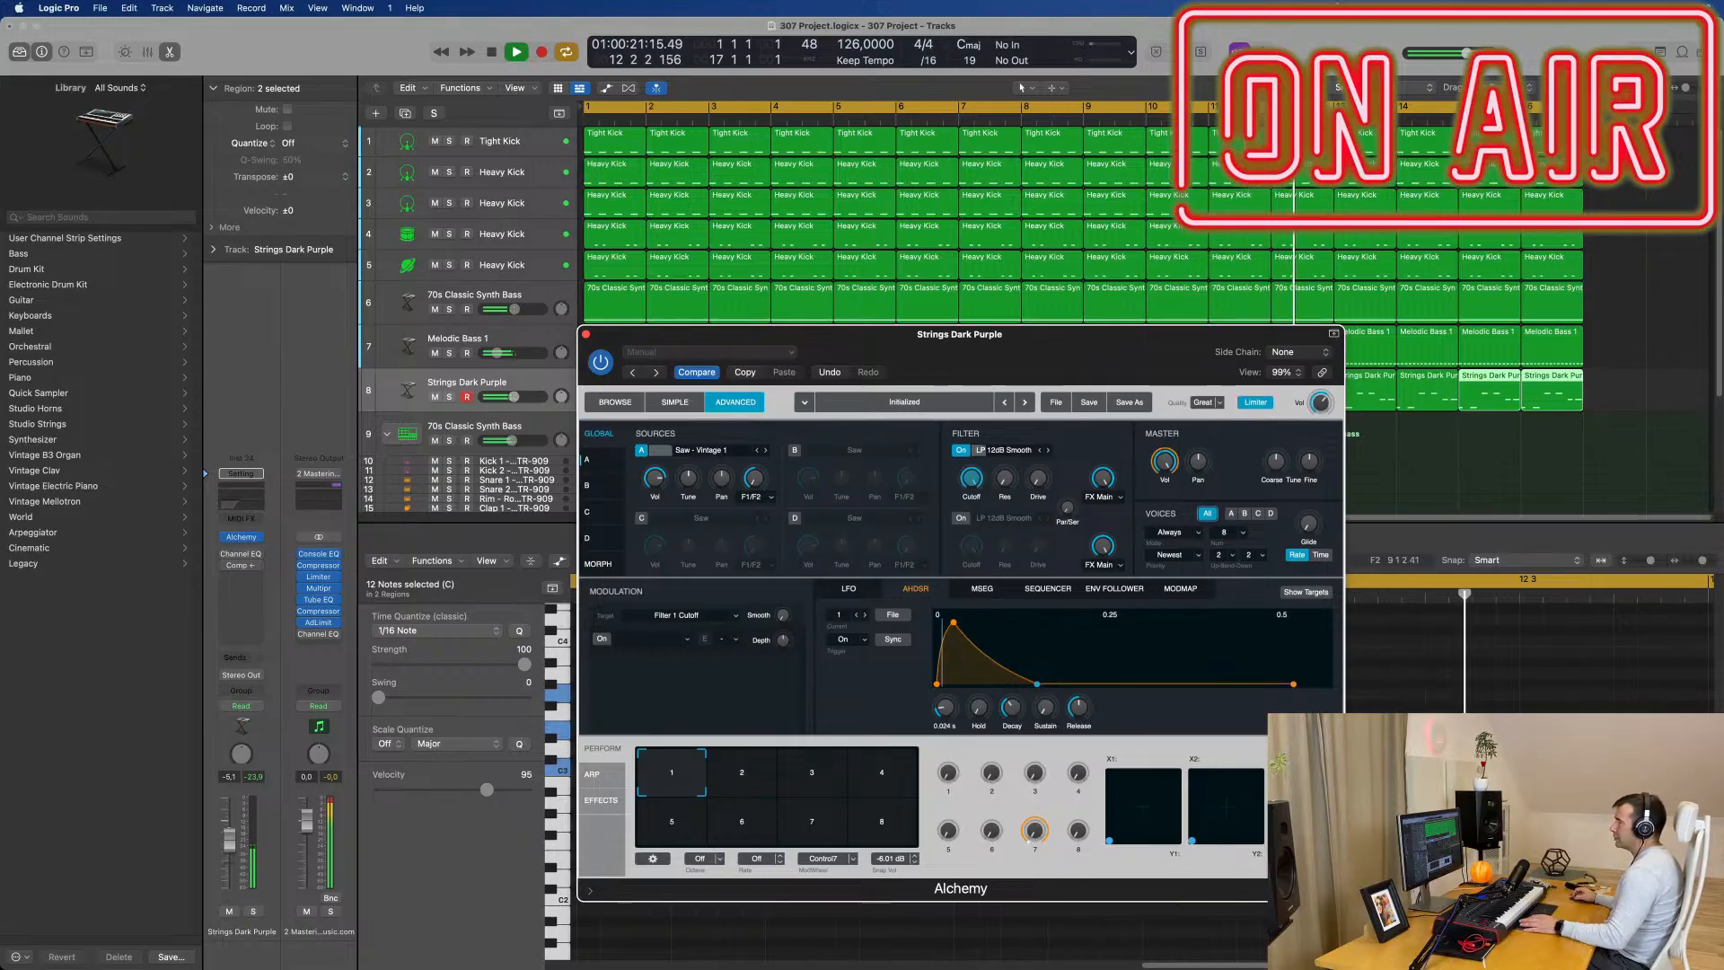
pyautogui.moveTo(227, 849); pyautogui.dragTo(229, 835)
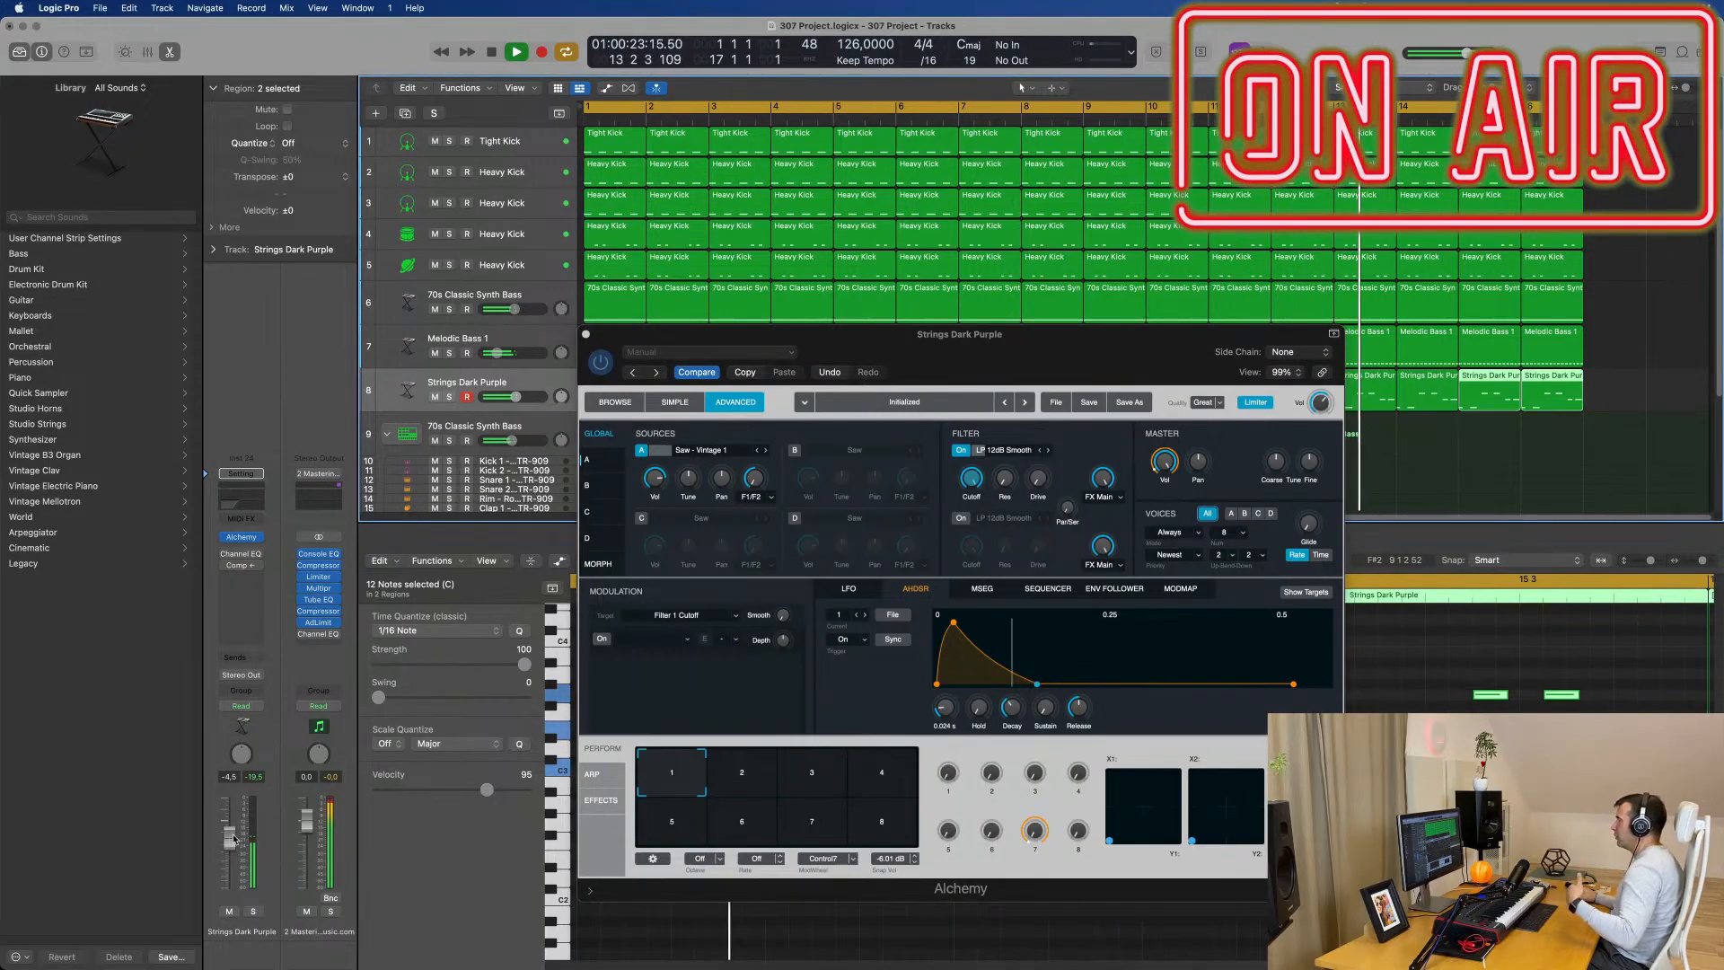
# Step: Enable Alchemy's source B with a Square waveform, tune it to -12 semitones and lower its volume to about -17 dB
pyautogui.click(794, 450)
pyautogui.click(915, 450)
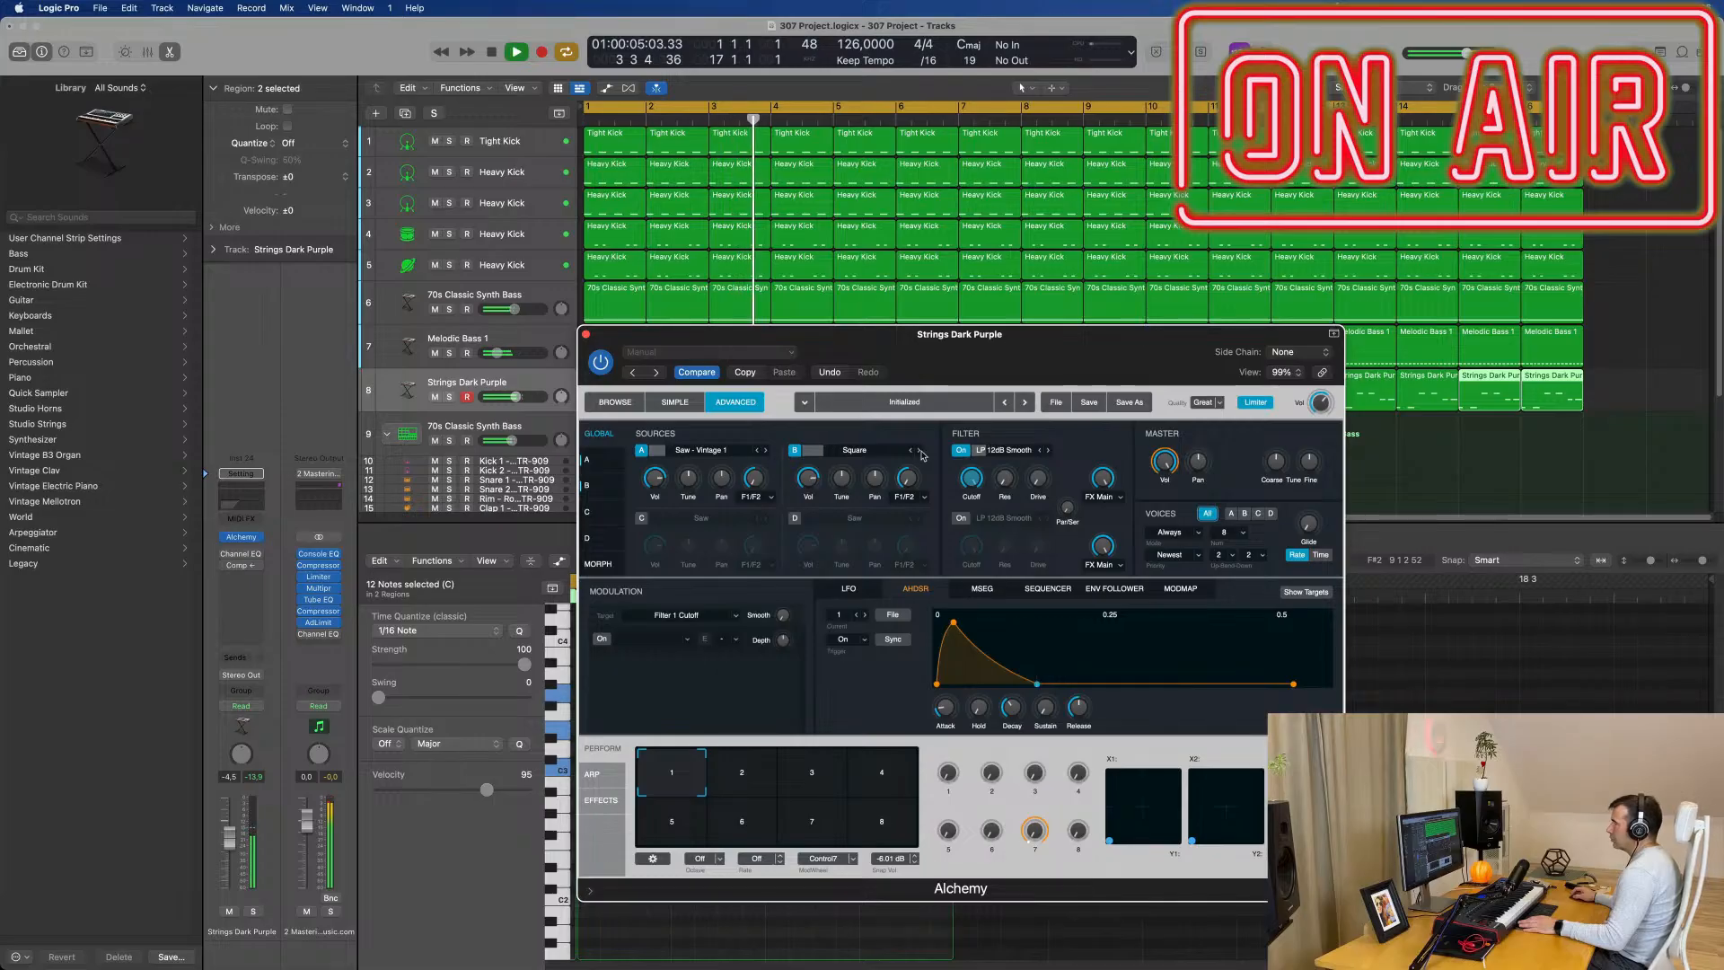
pyautogui.moveTo(811, 487); pyautogui.dragTo(850, 495)
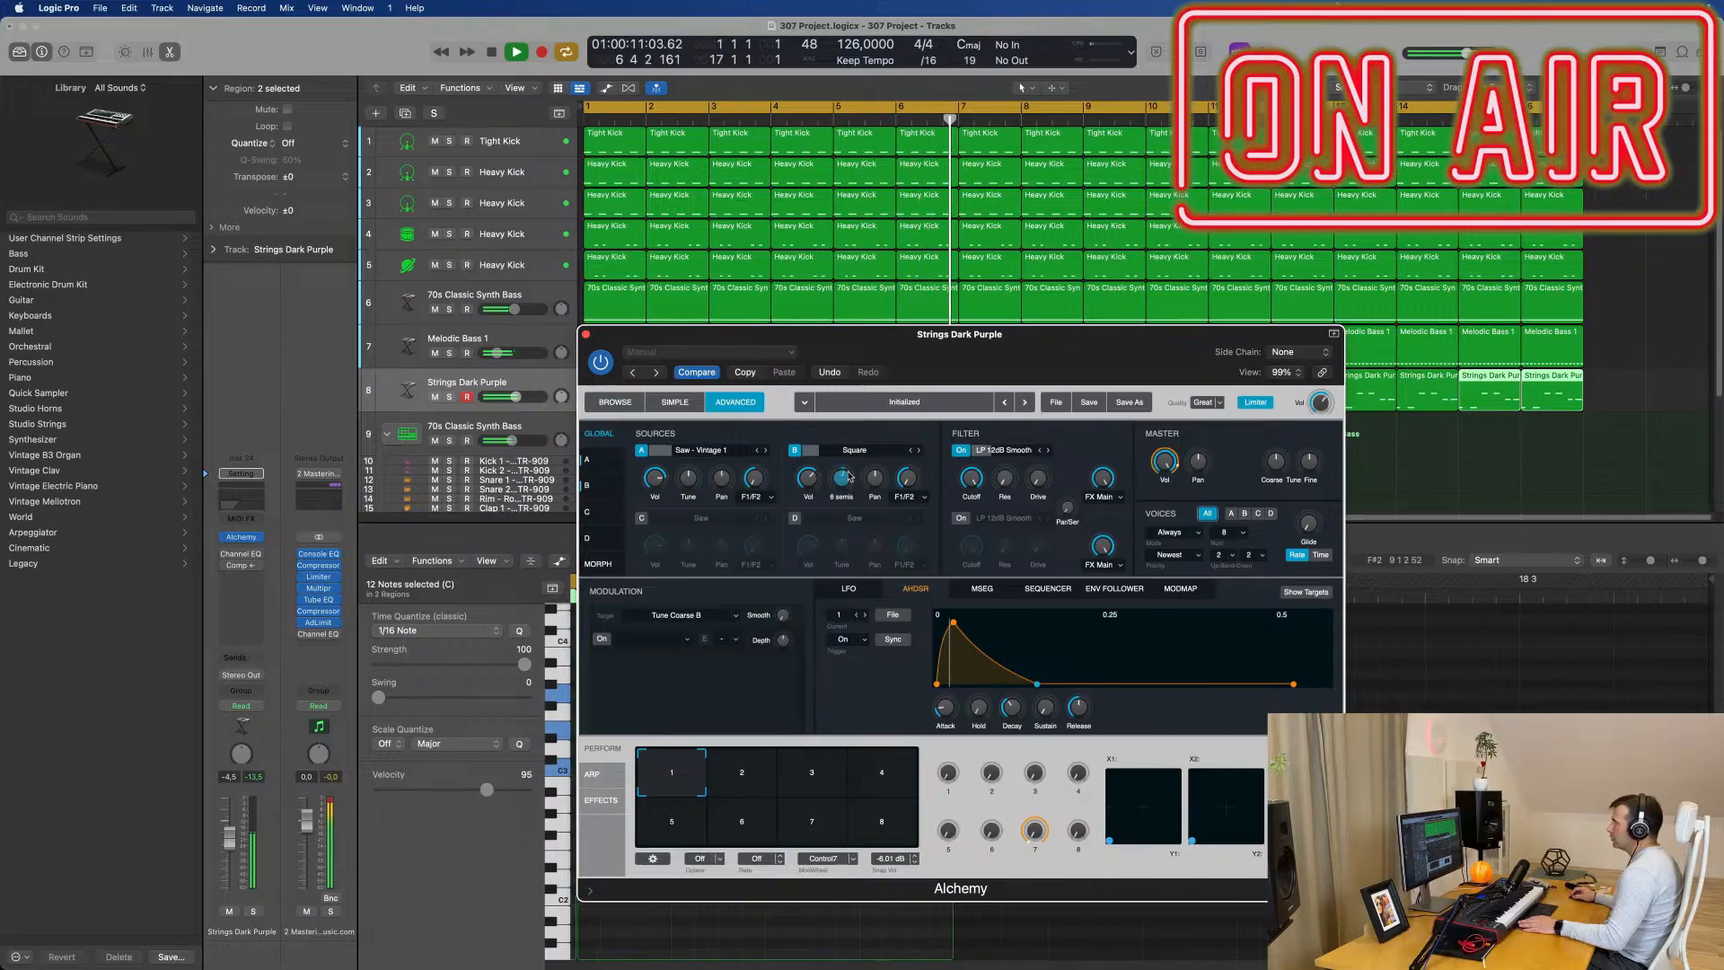
pyautogui.moveTo(849, 470); pyautogui.dragTo(850, 500)
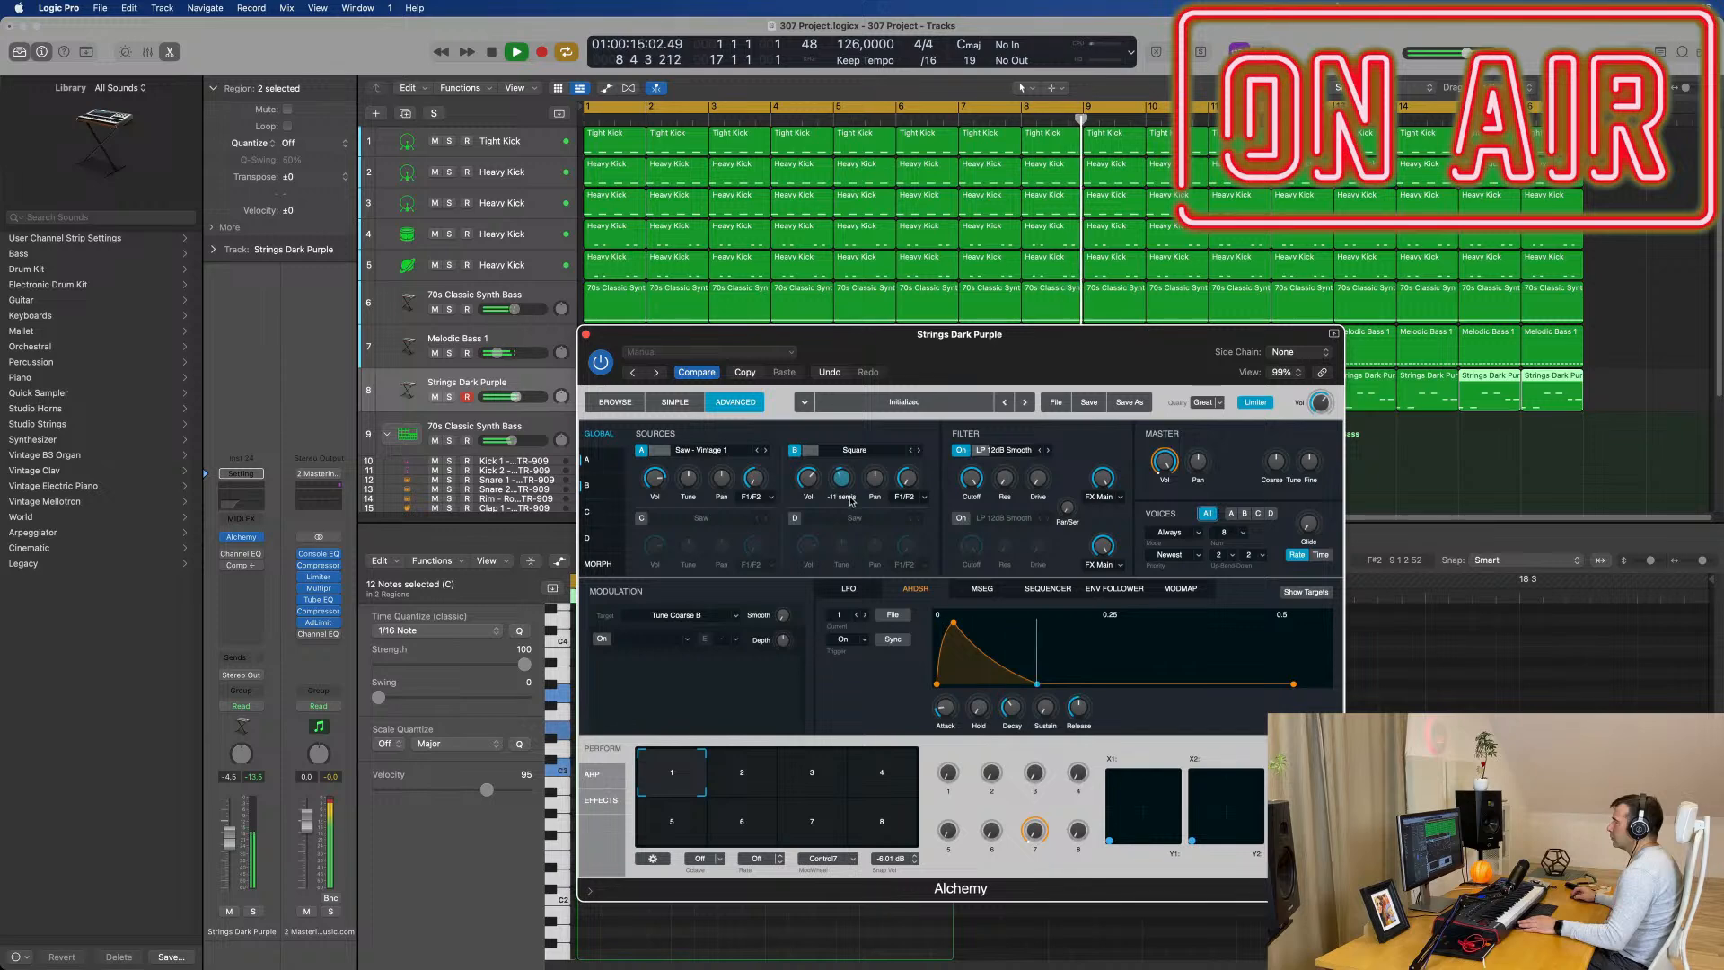
pyautogui.moveTo(813, 482); pyautogui.dragTo(817, 497)
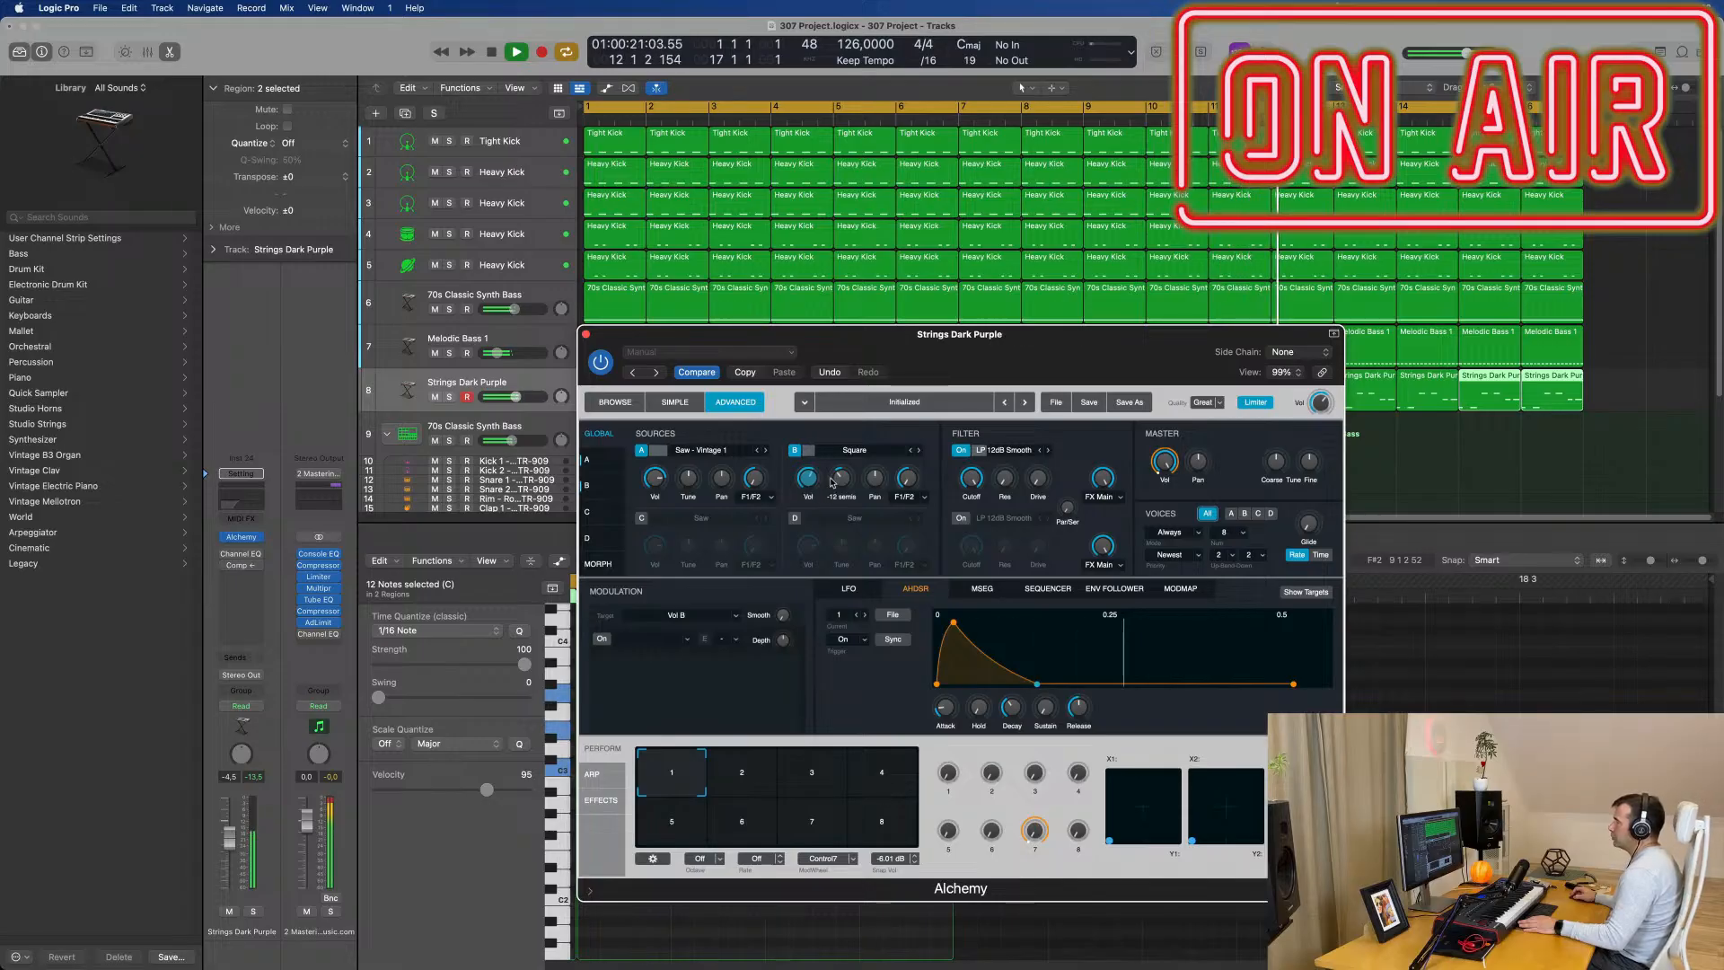
pyautogui.moveTo(845, 474); pyautogui.dragTo(811, 481)
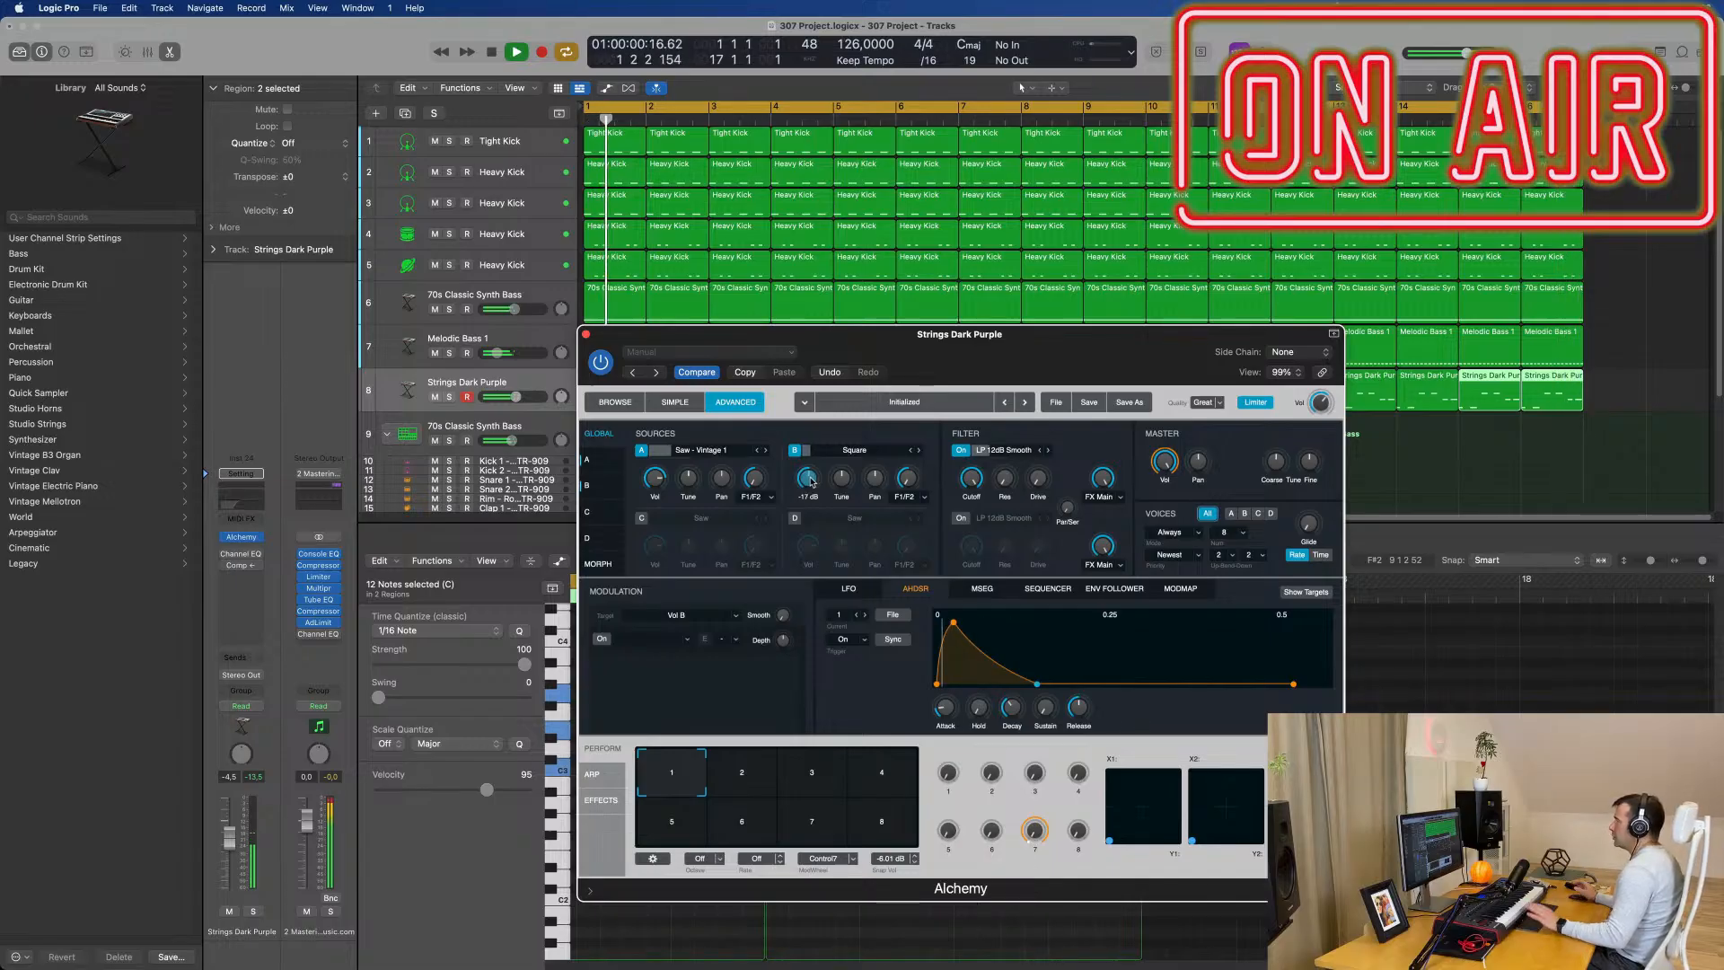
pyautogui.moveTo(961, 341); pyautogui.dragTo(944, 218)
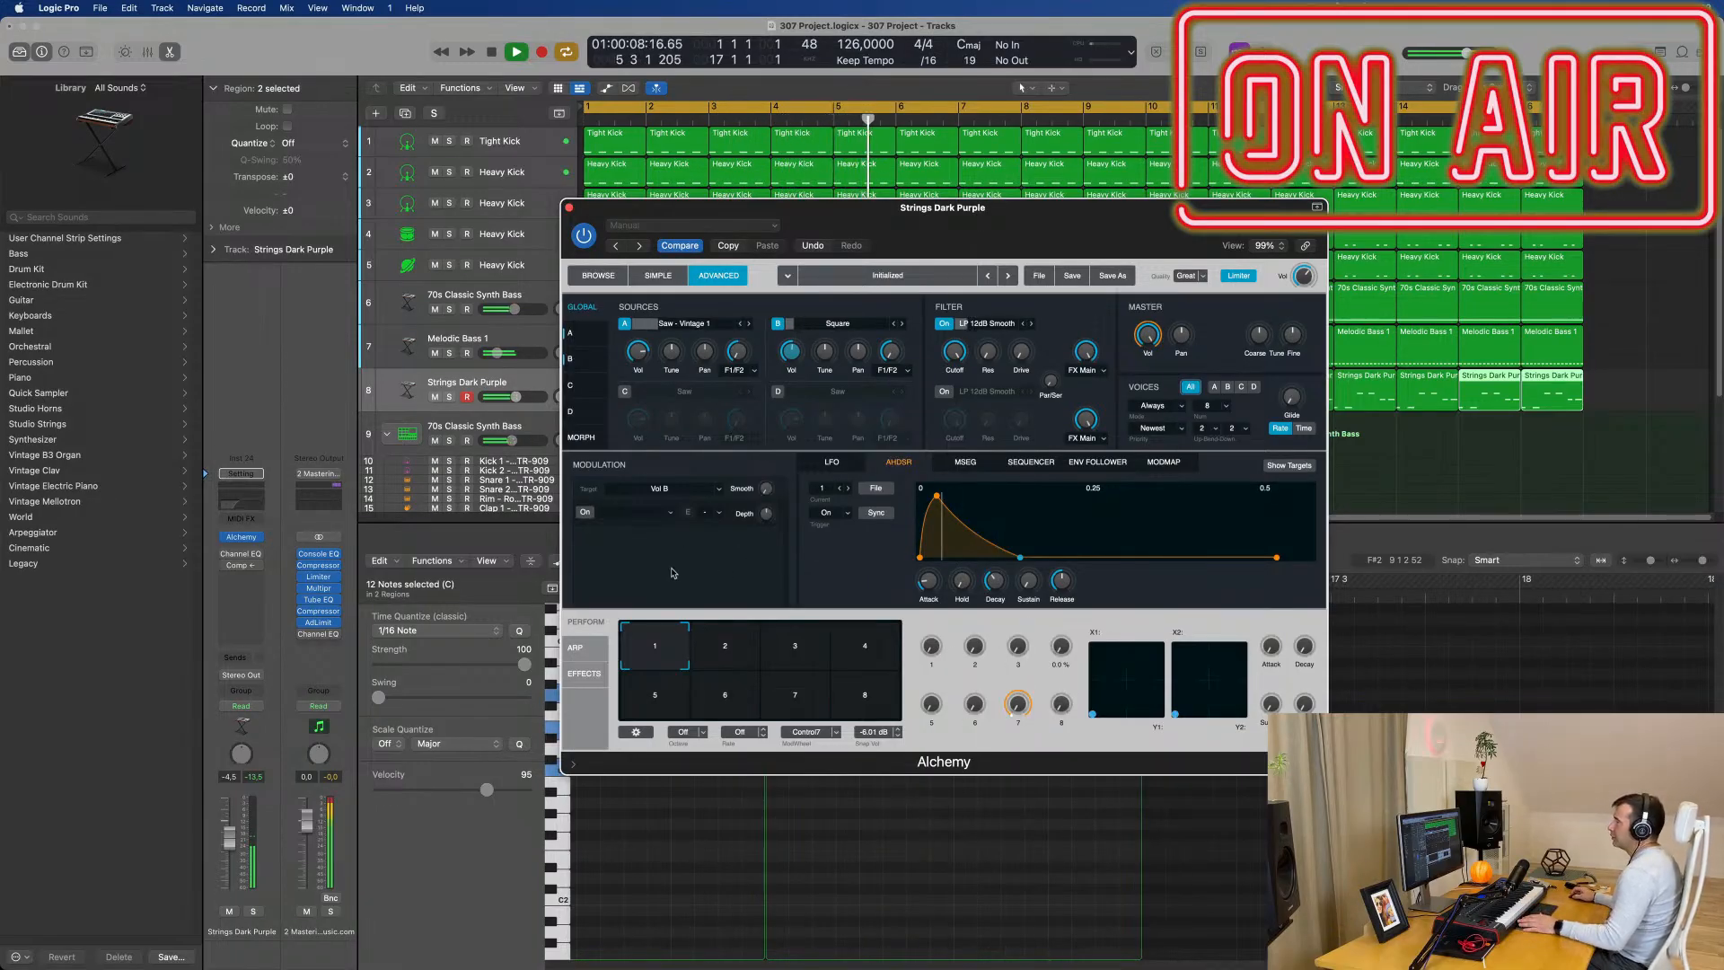
pyautogui.moveTo(968, 224); pyautogui.dragTo(948, 220)
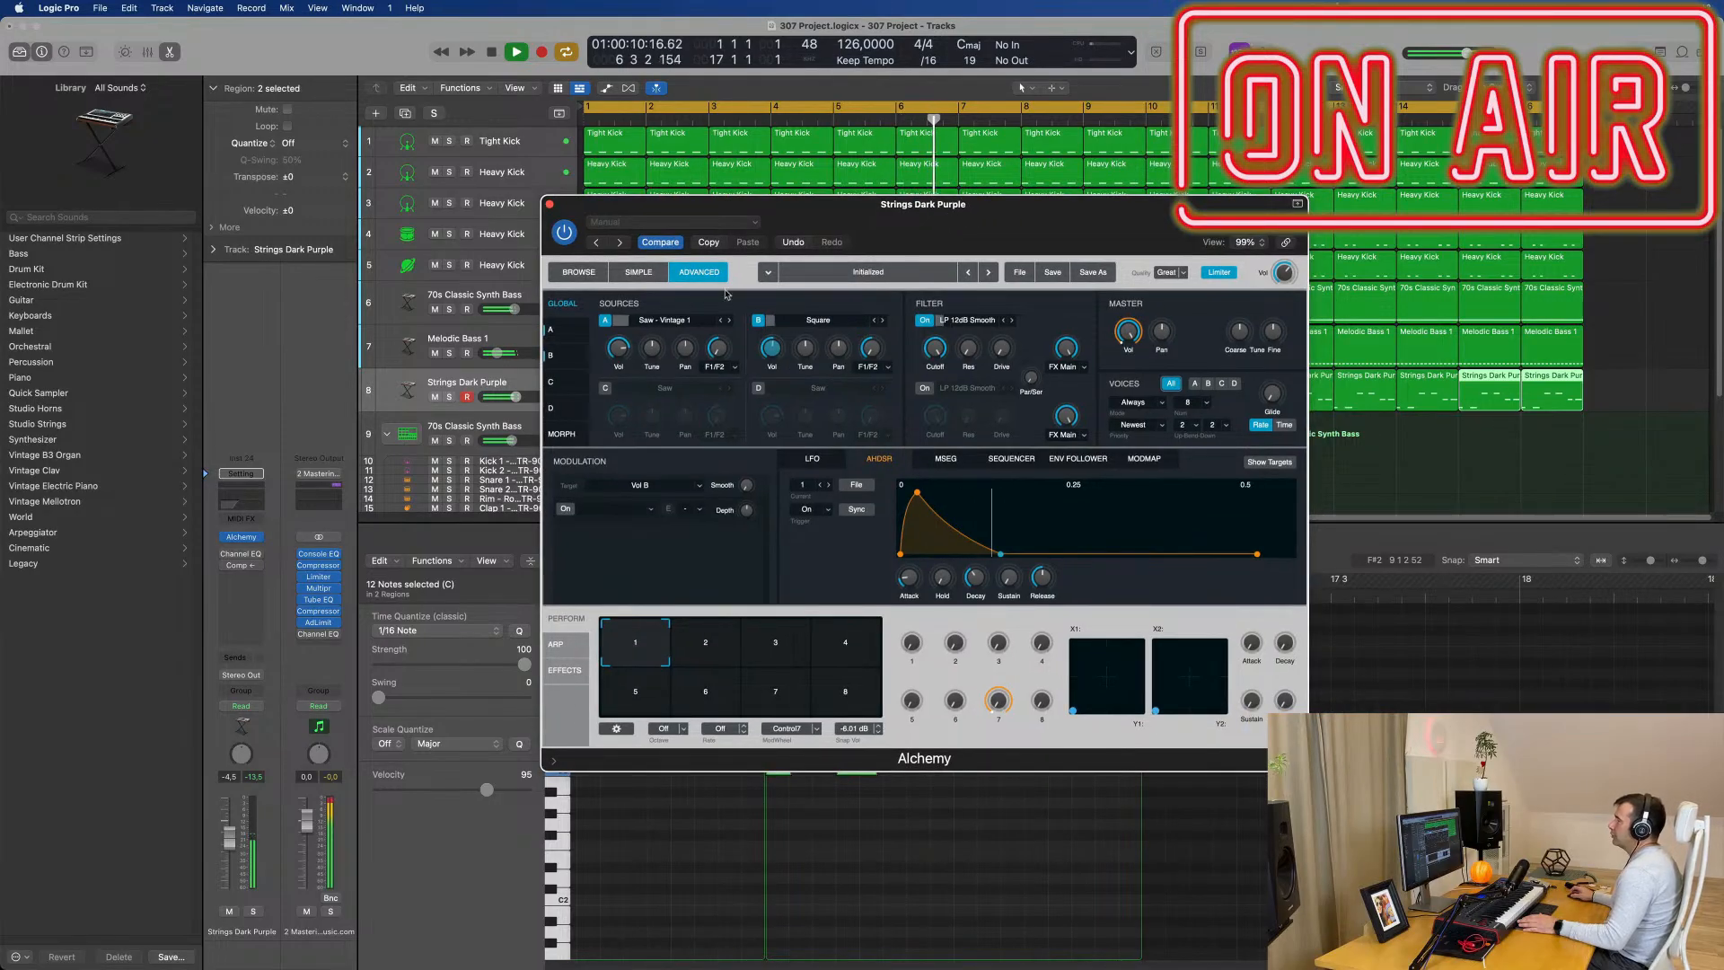
pyautogui.click(579, 272)
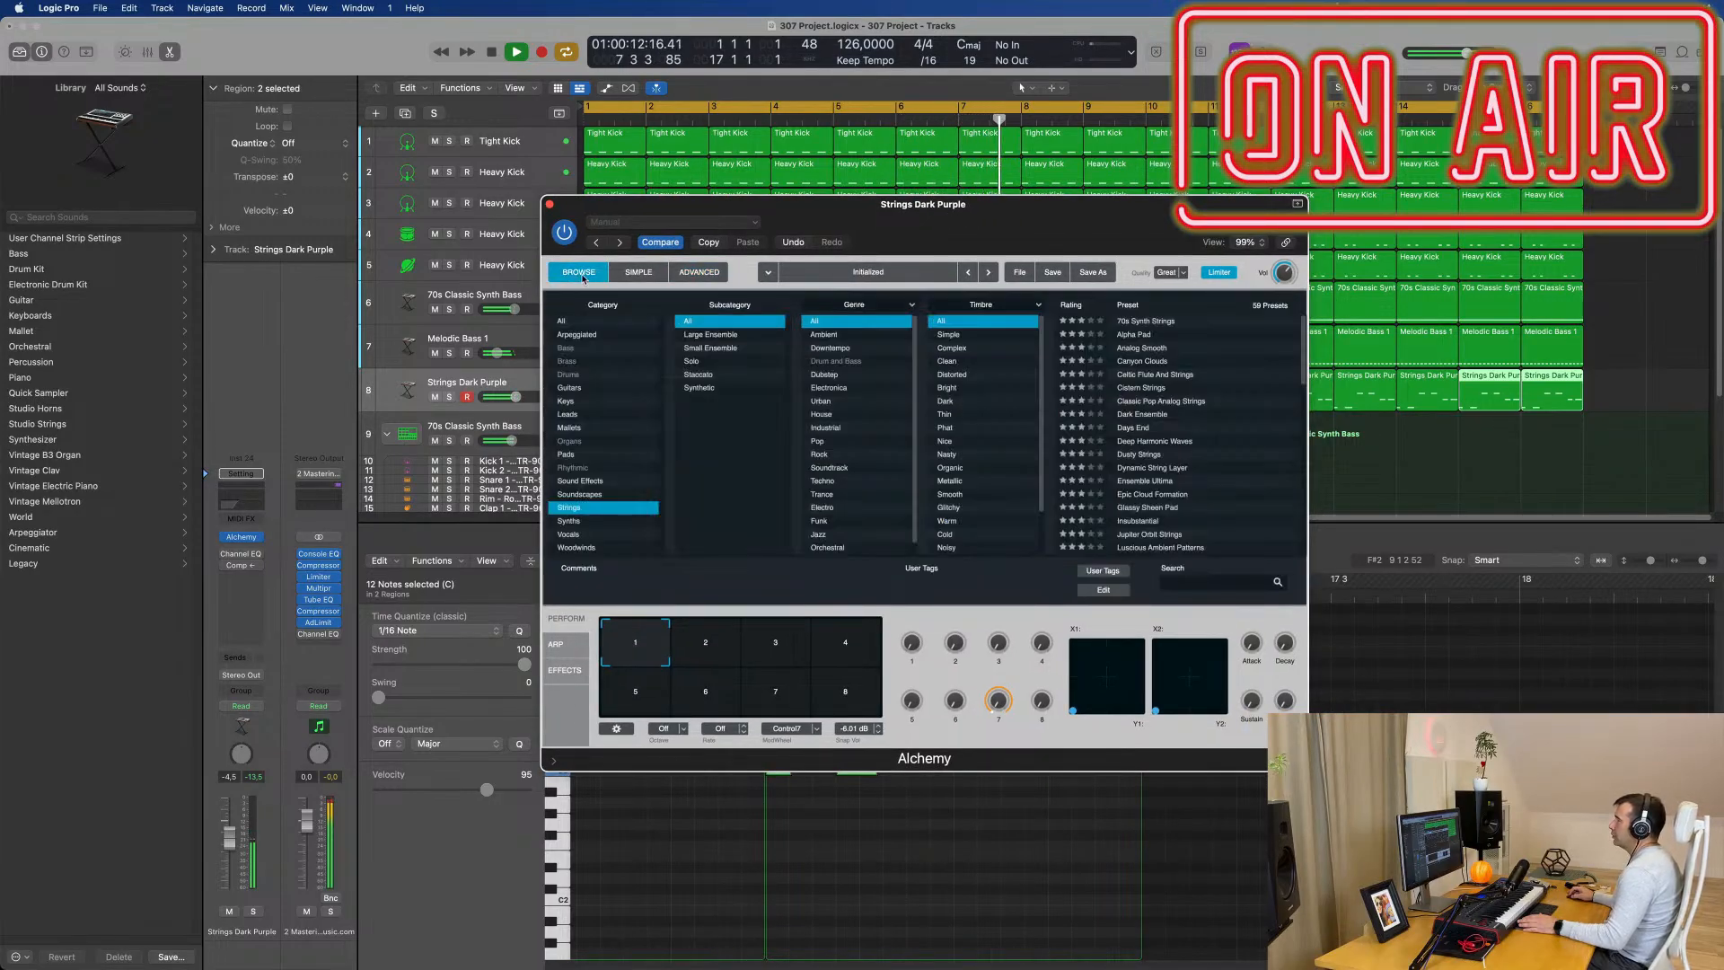
pyautogui.click(638, 272)
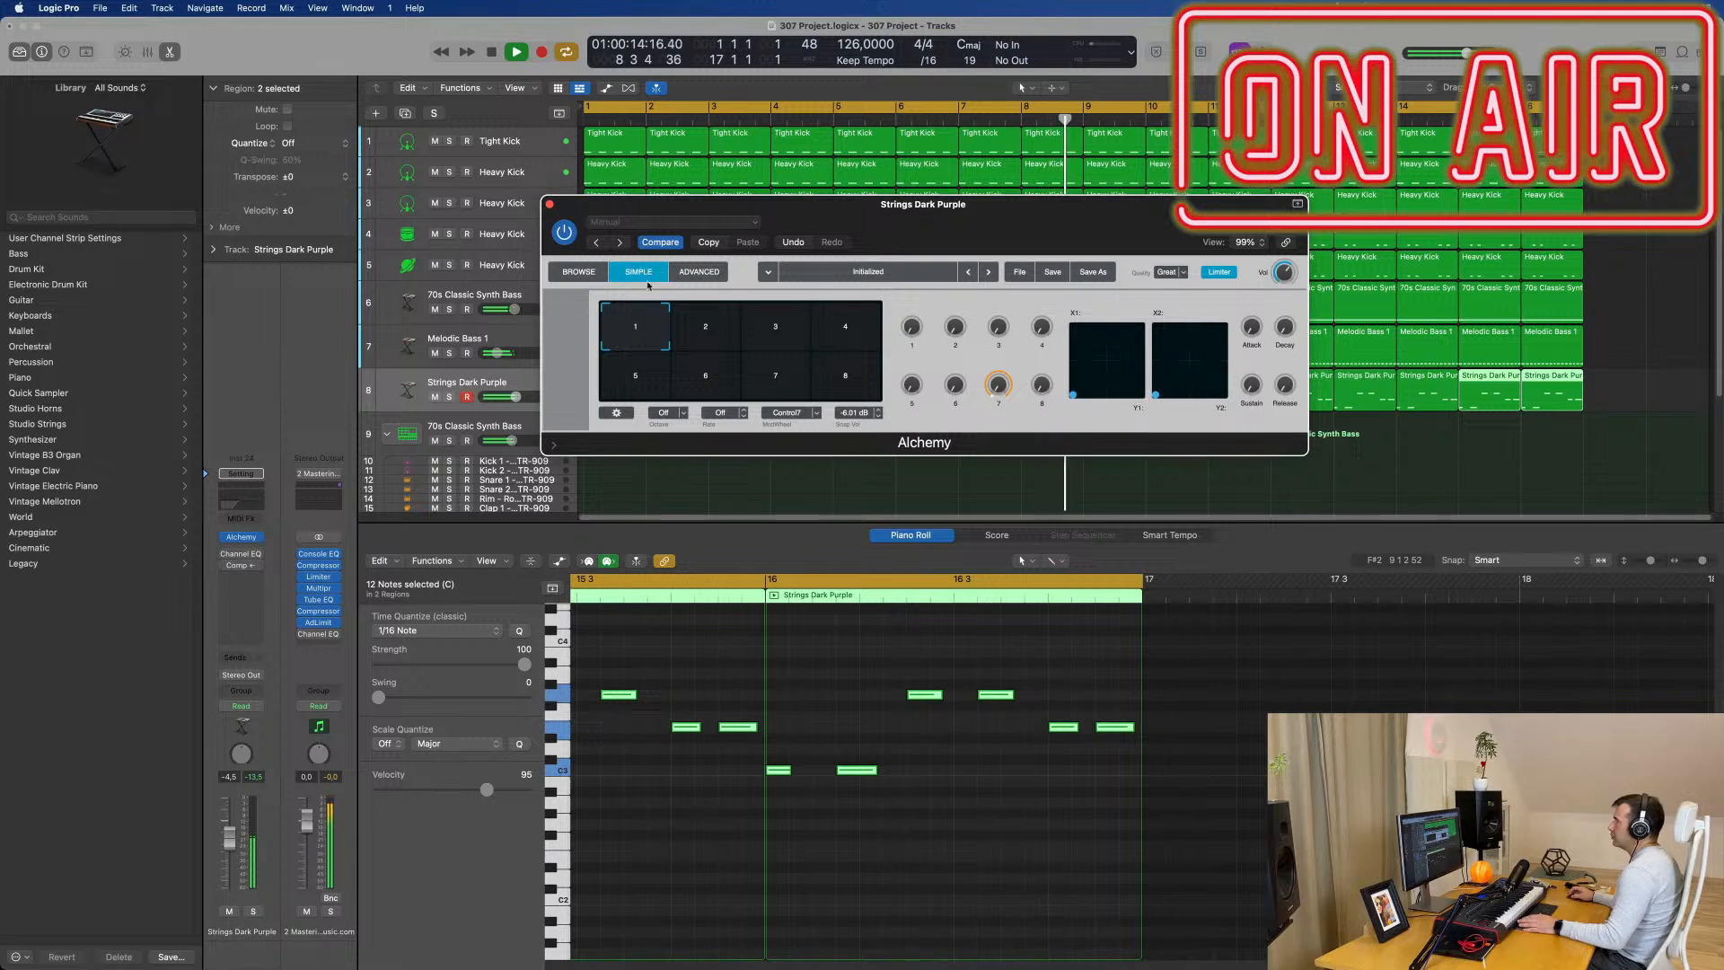
pyautogui.click(699, 272)
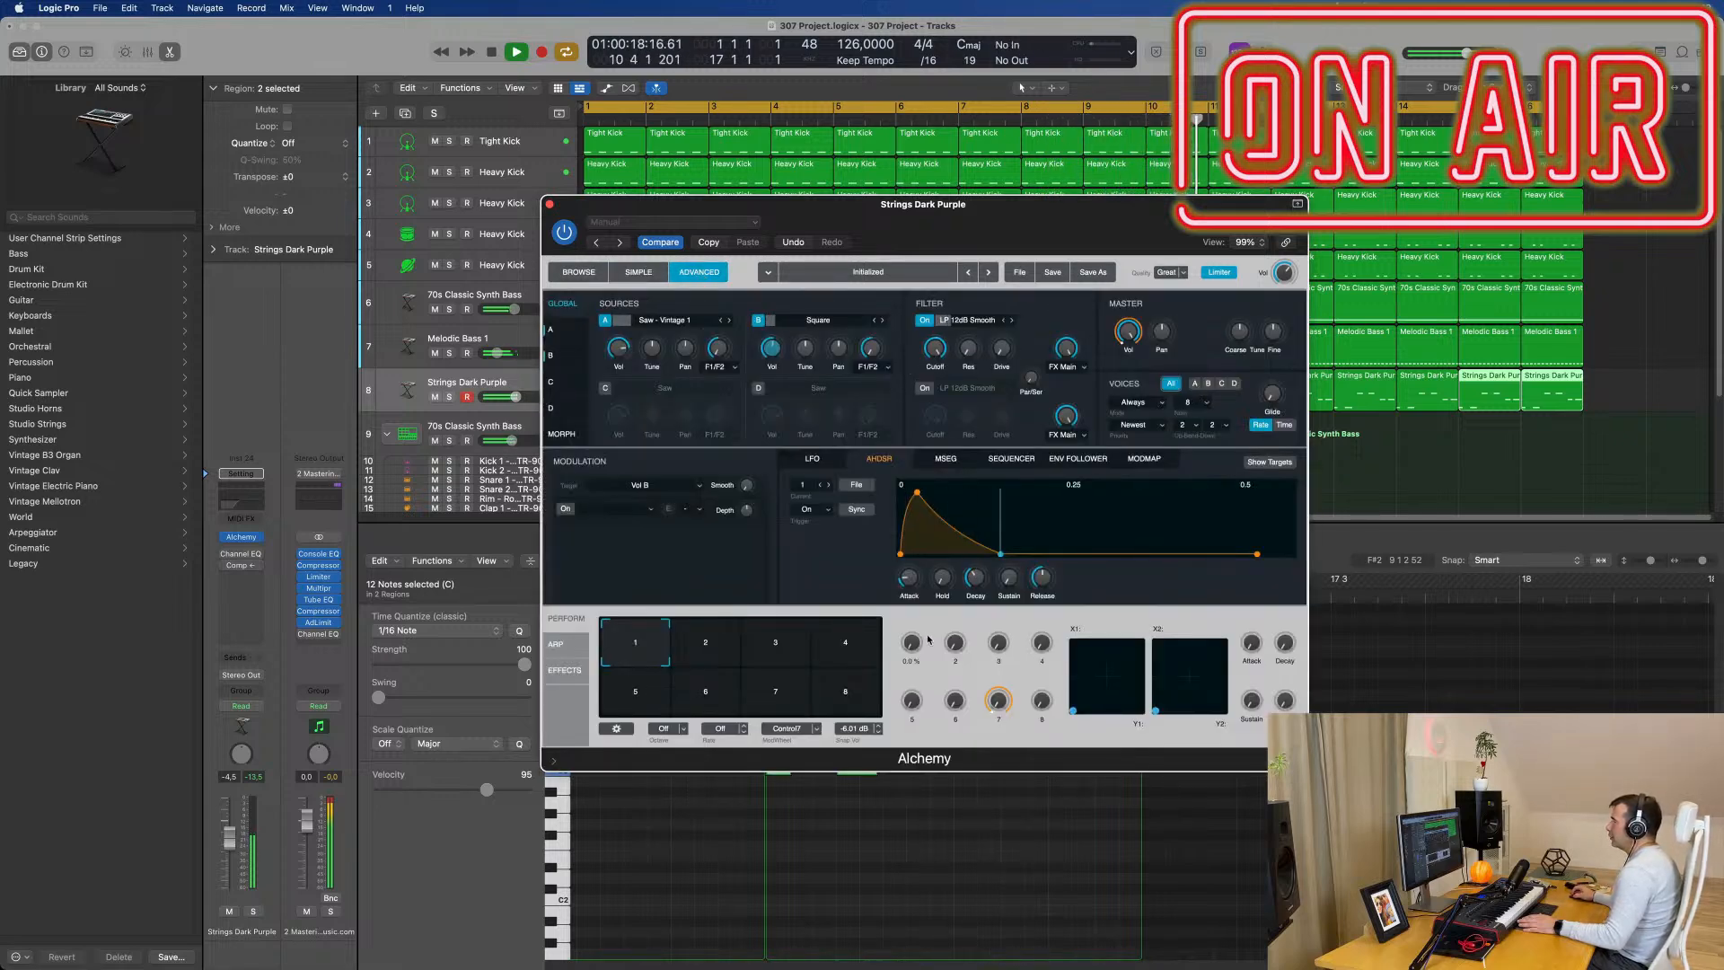
# Step: Try to auto-assign Alchemy's performance control knob 1
pyautogui.rightClick(910, 646)
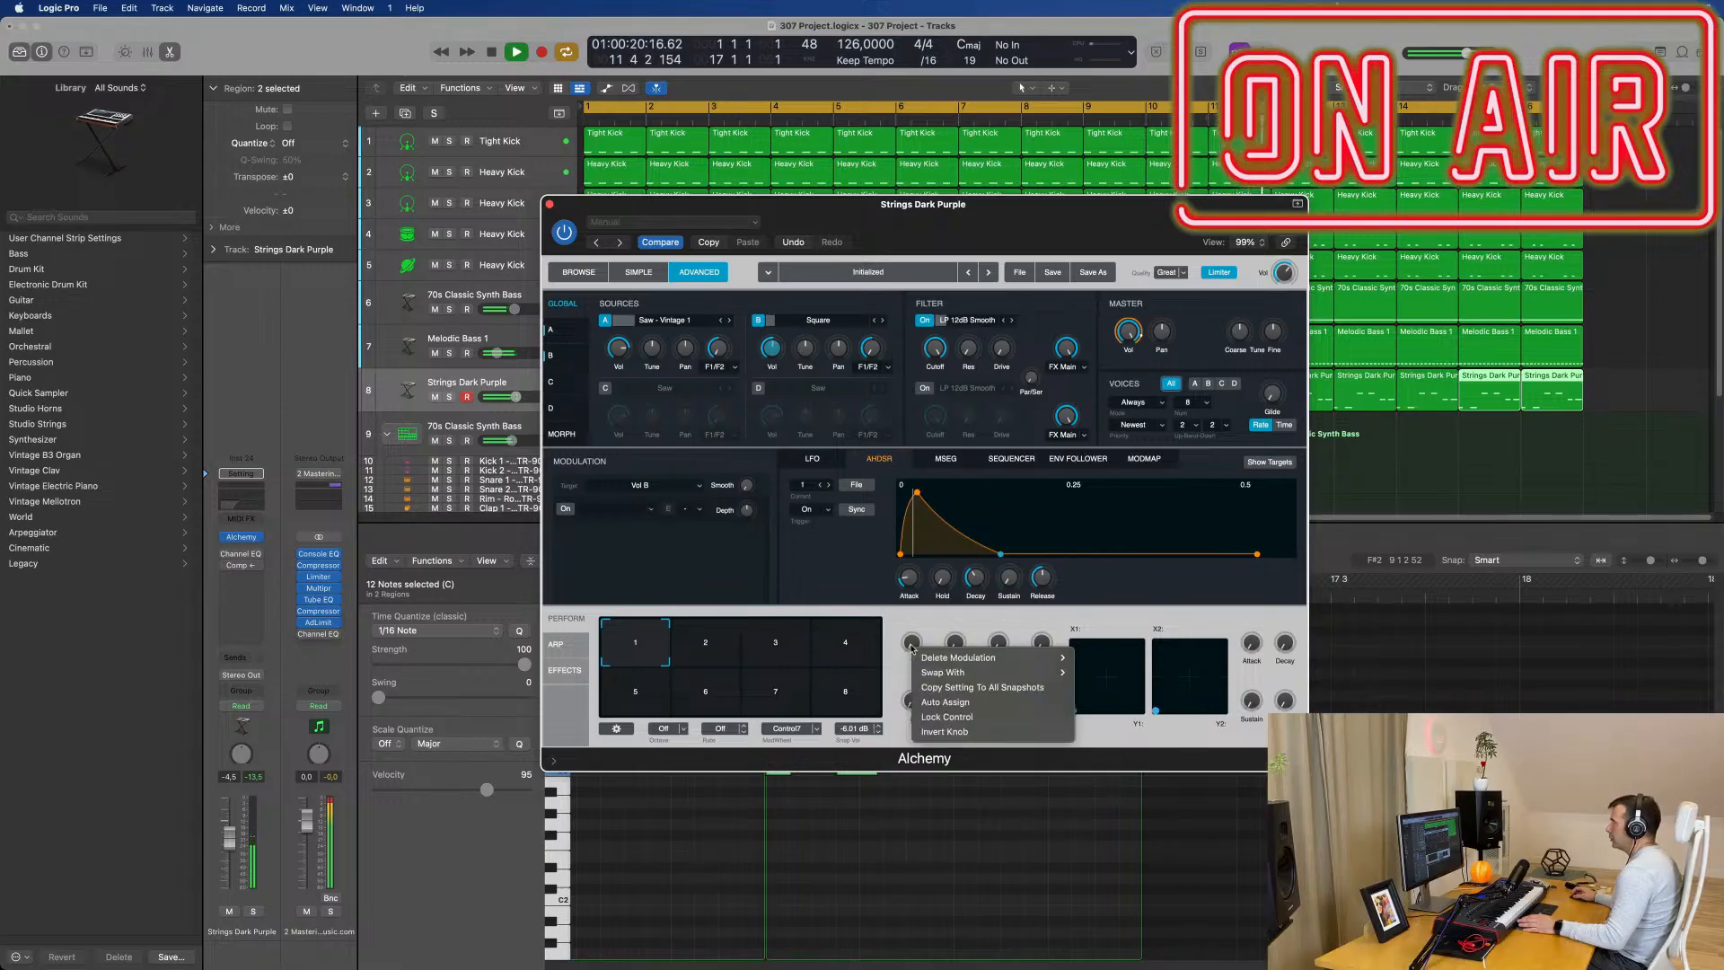
pyautogui.click(940, 702)
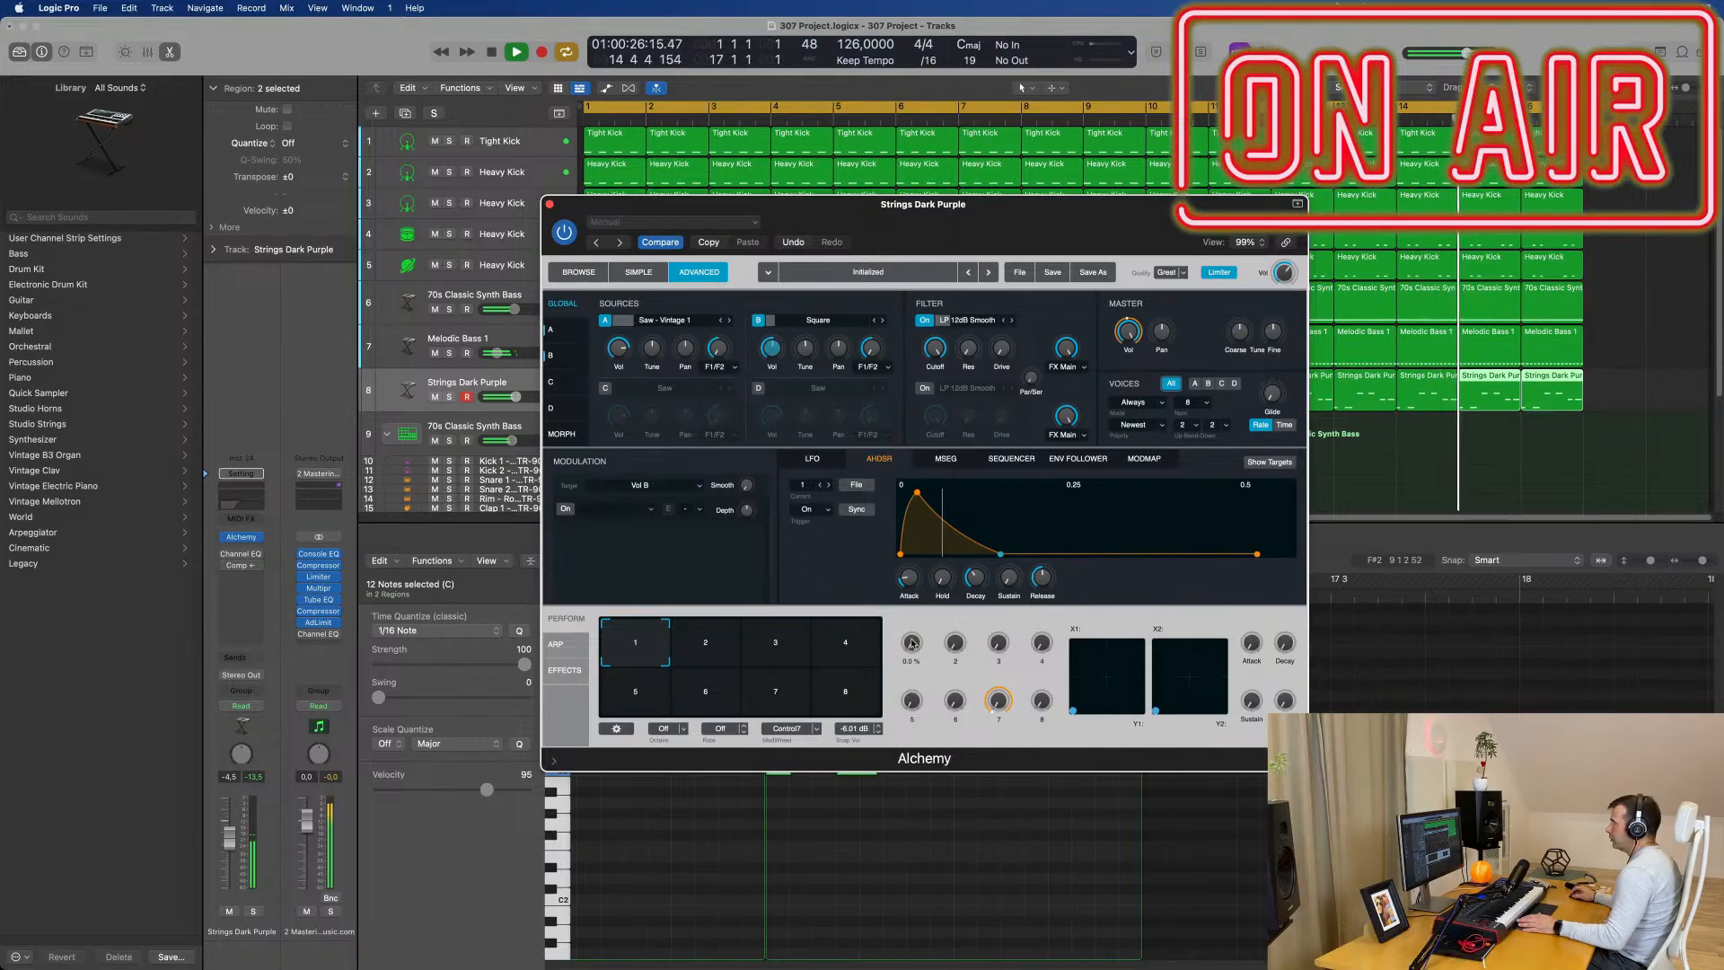
pyautogui.rightClick(911, 643)
pyautogui.moveTo(930, 669)
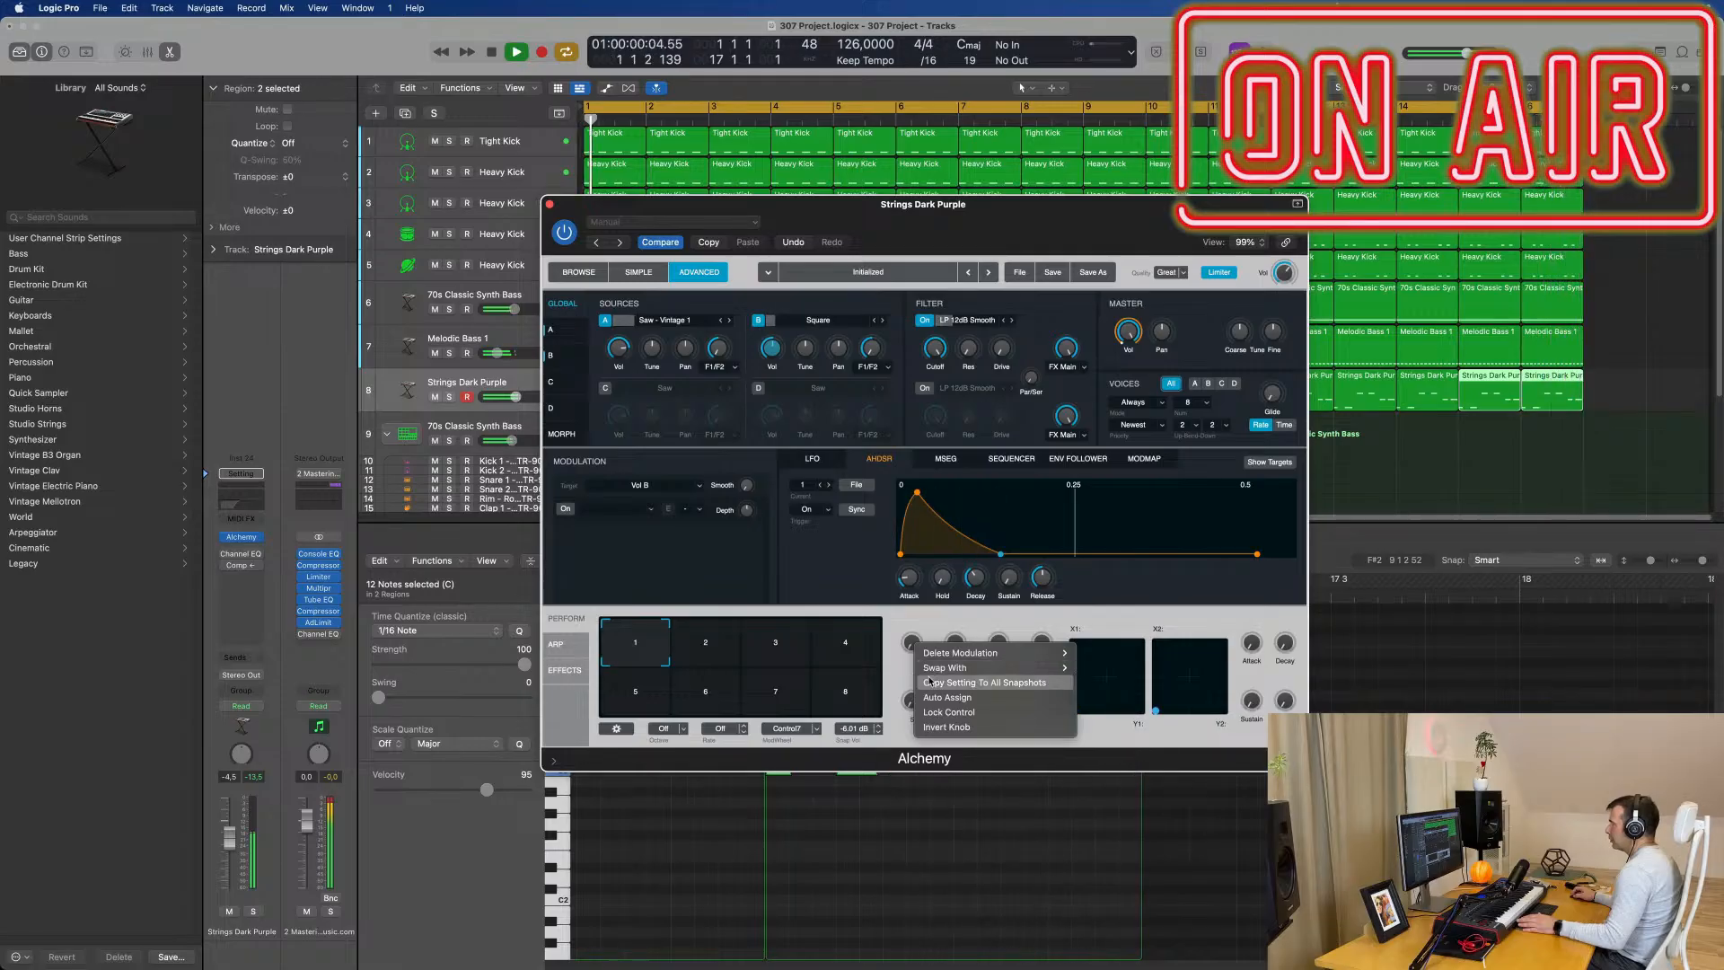
pyautogui.click(938, 698)
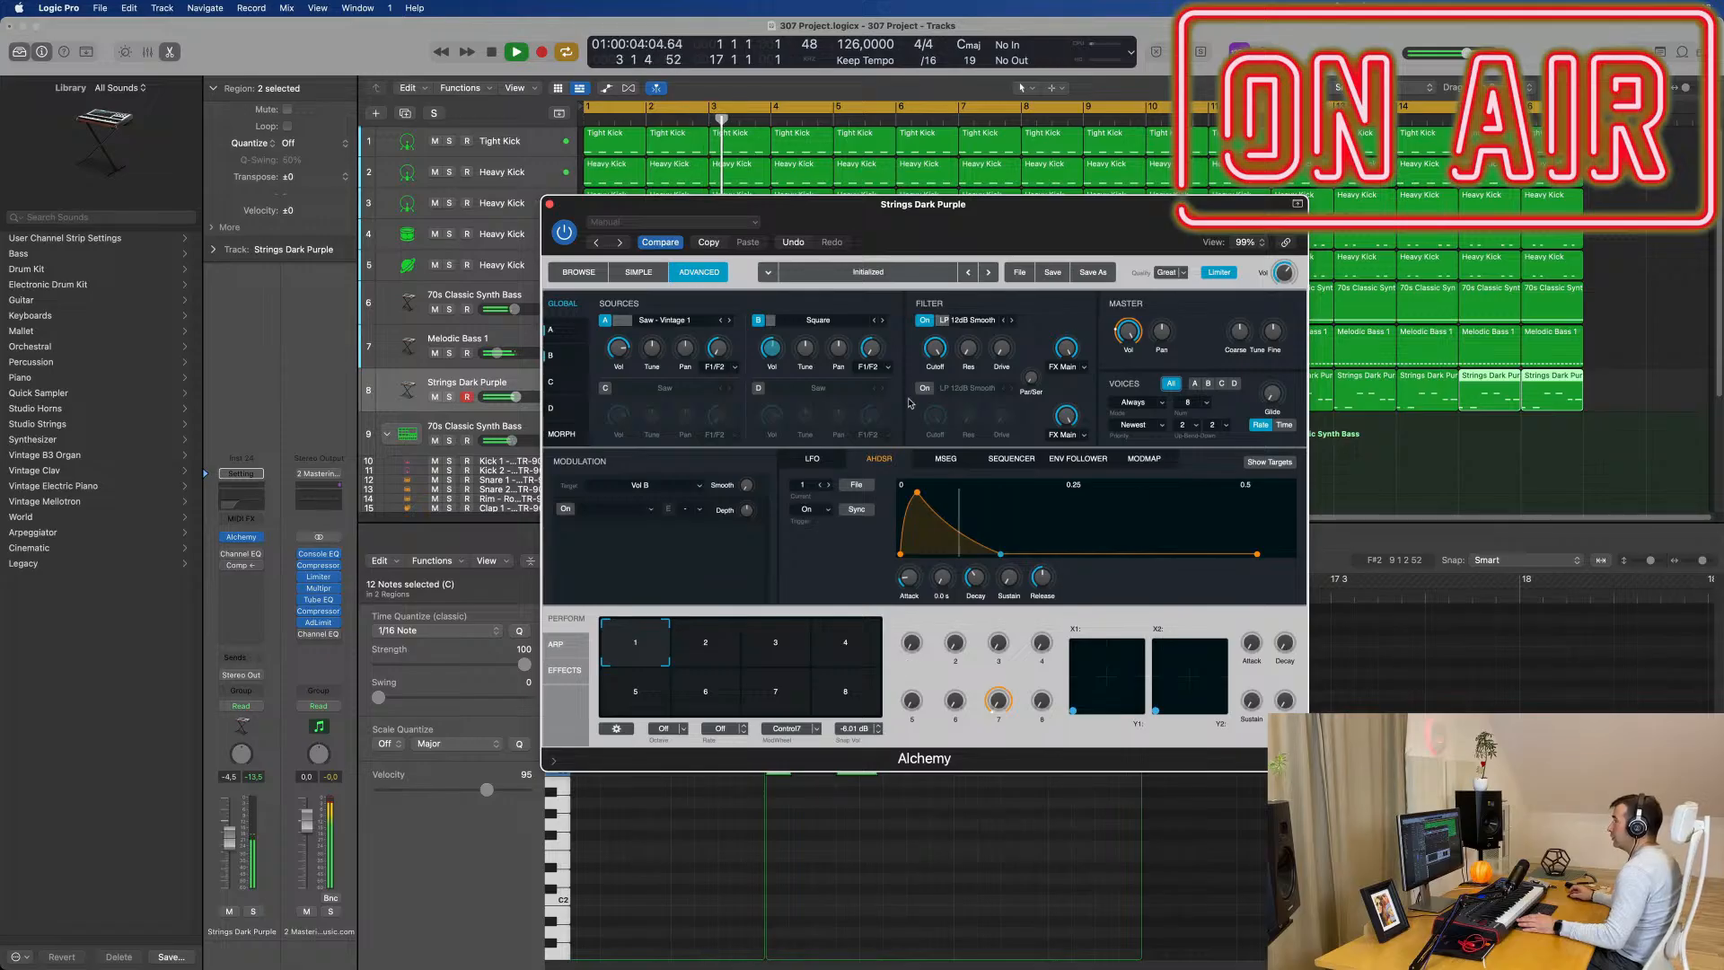
pyautogui.rightClick(940, 354)
pyautogui.moveTo(947, 362)
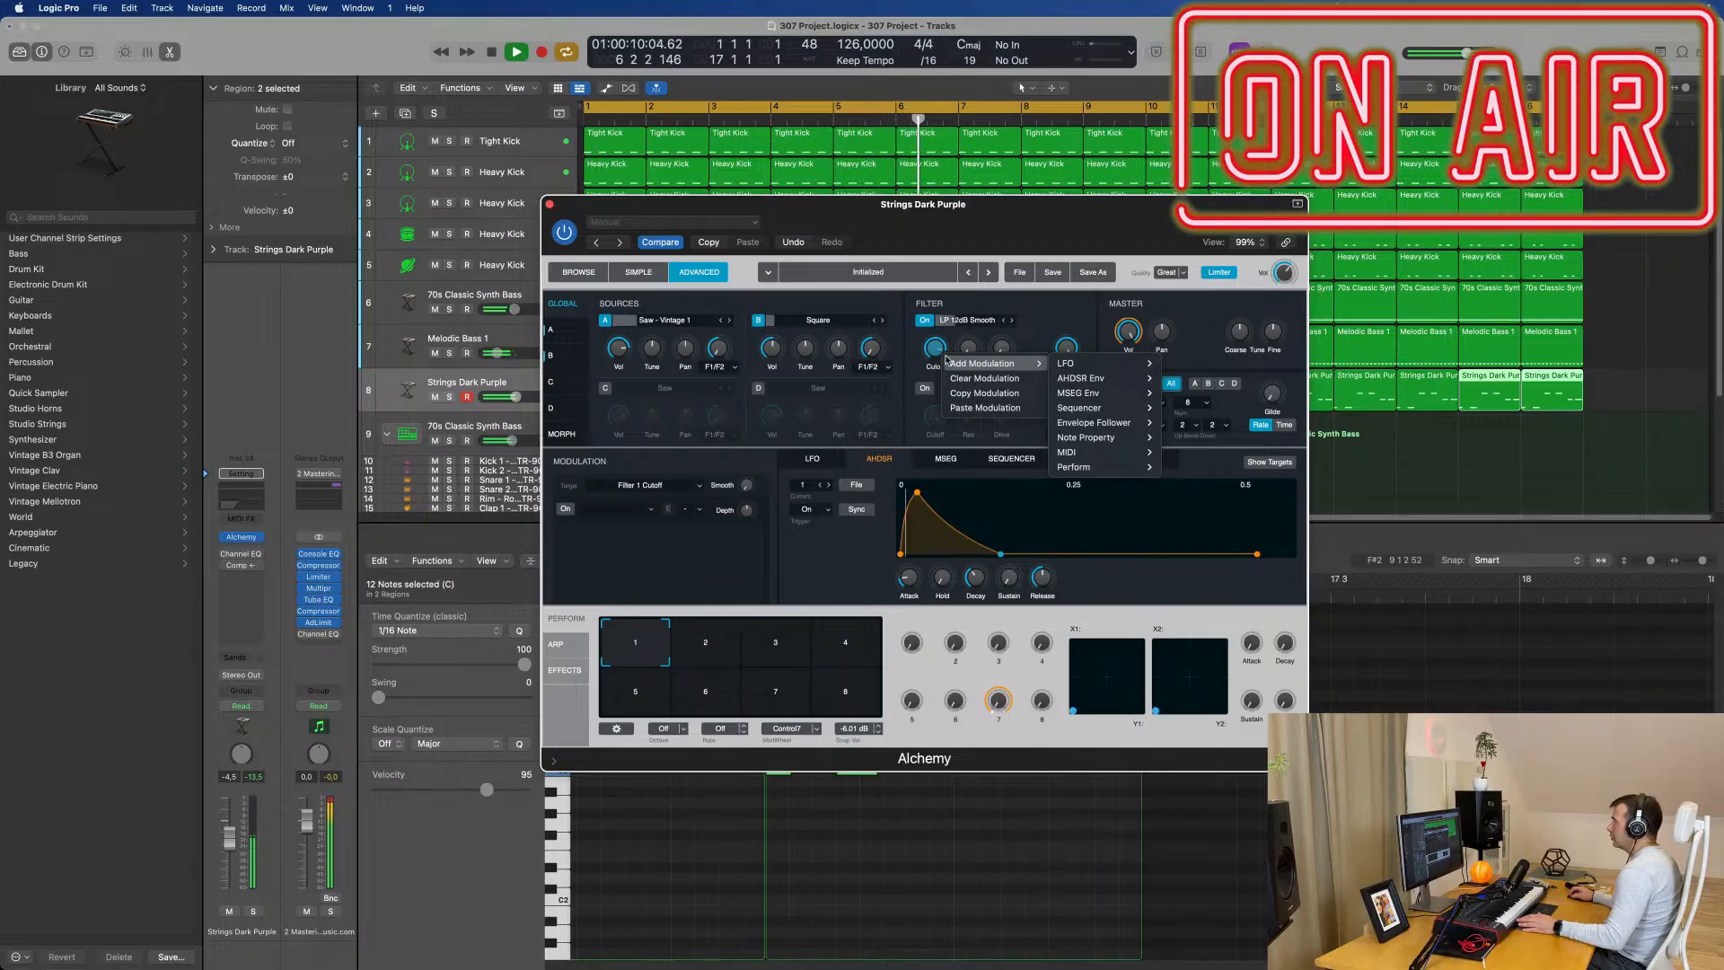
pyautogui.click(1051, 327)
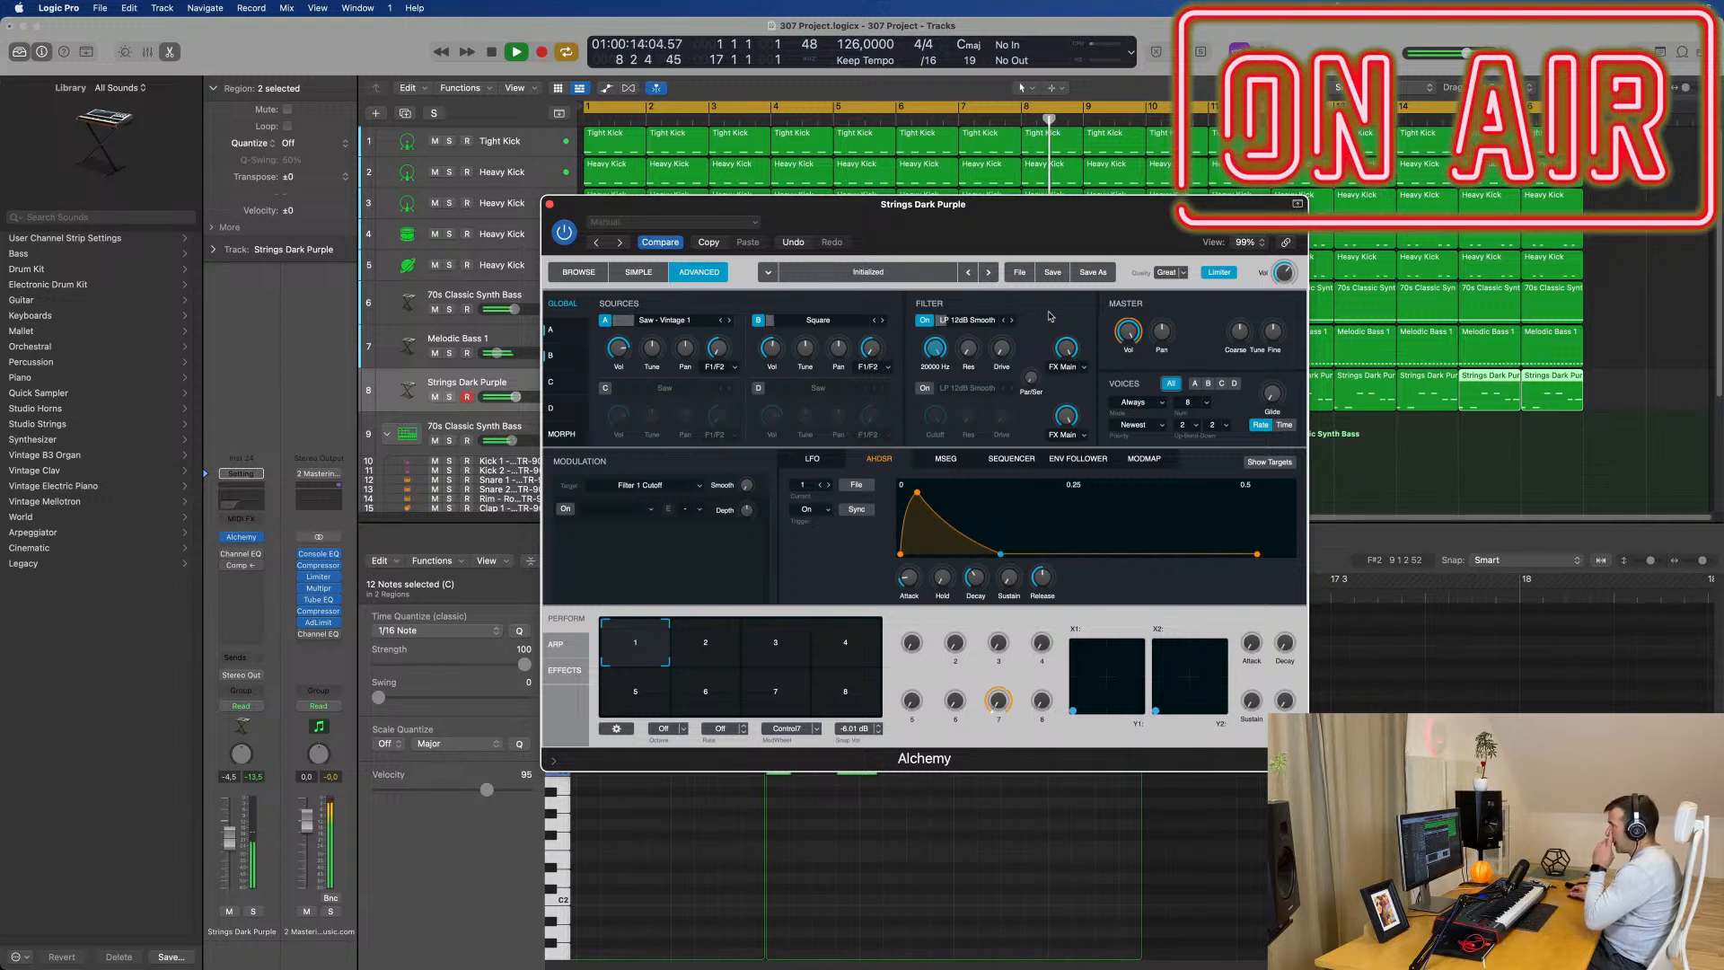
pyautogui.click(1073, 357)
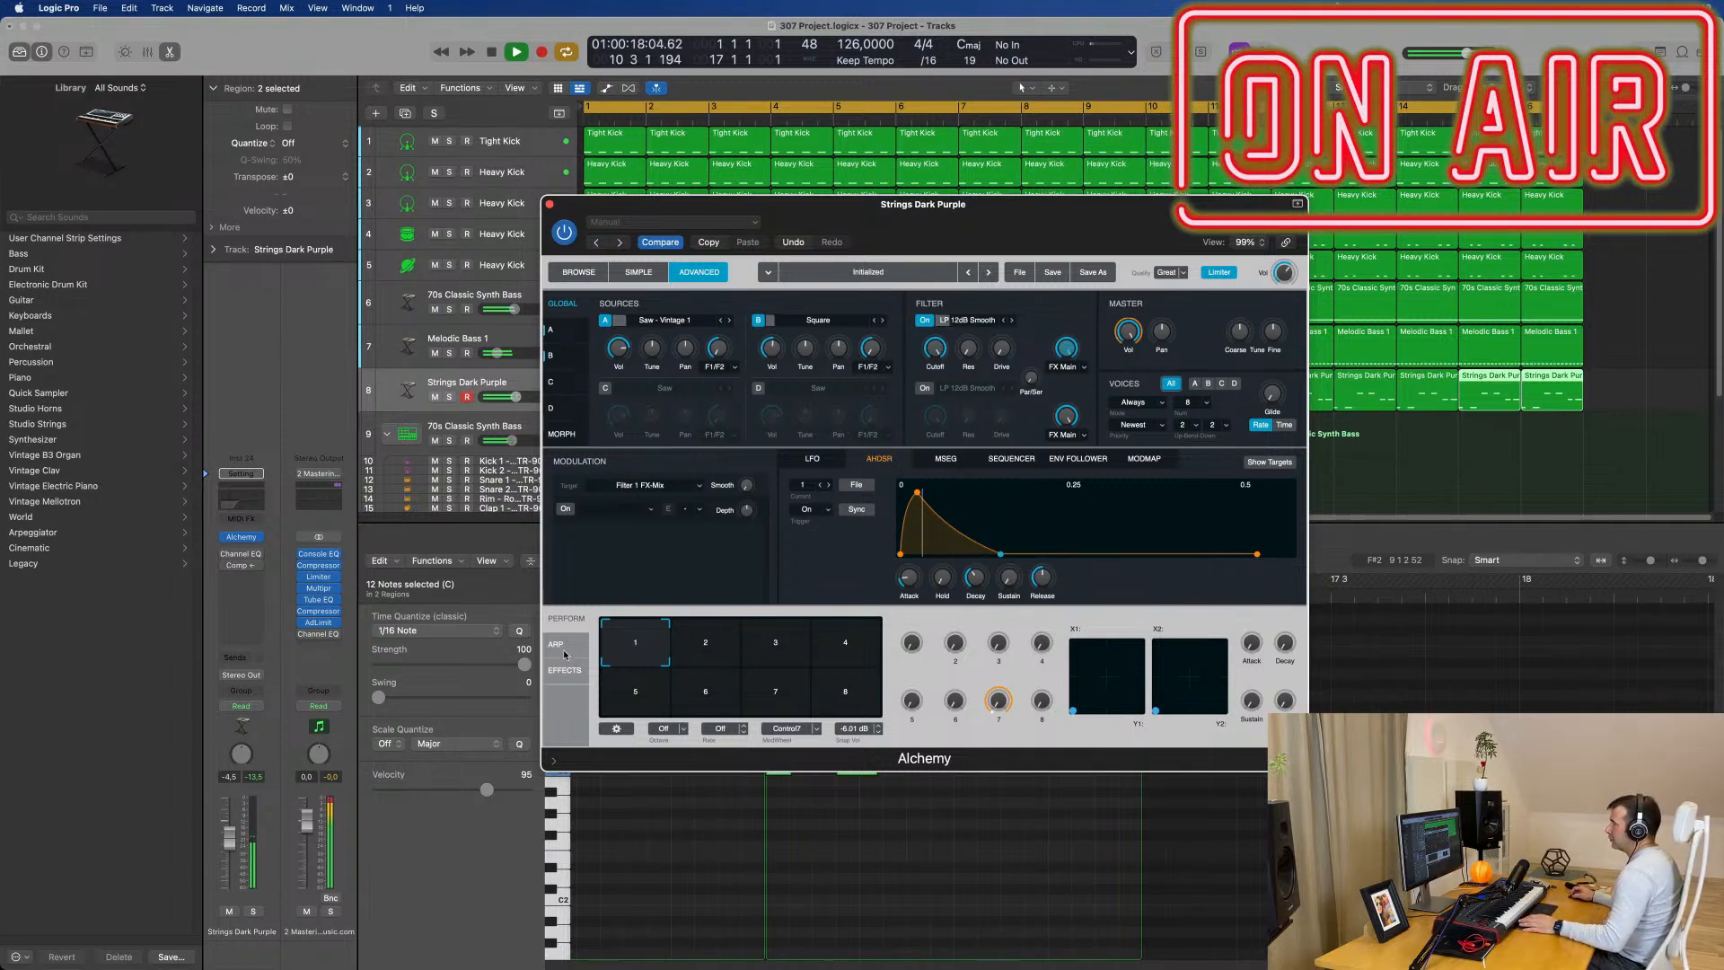
# Step: Add a Mod FX effect to Alchemy's Main effects rack and load its Extra Width preset
pyautogui.click(563, 678)
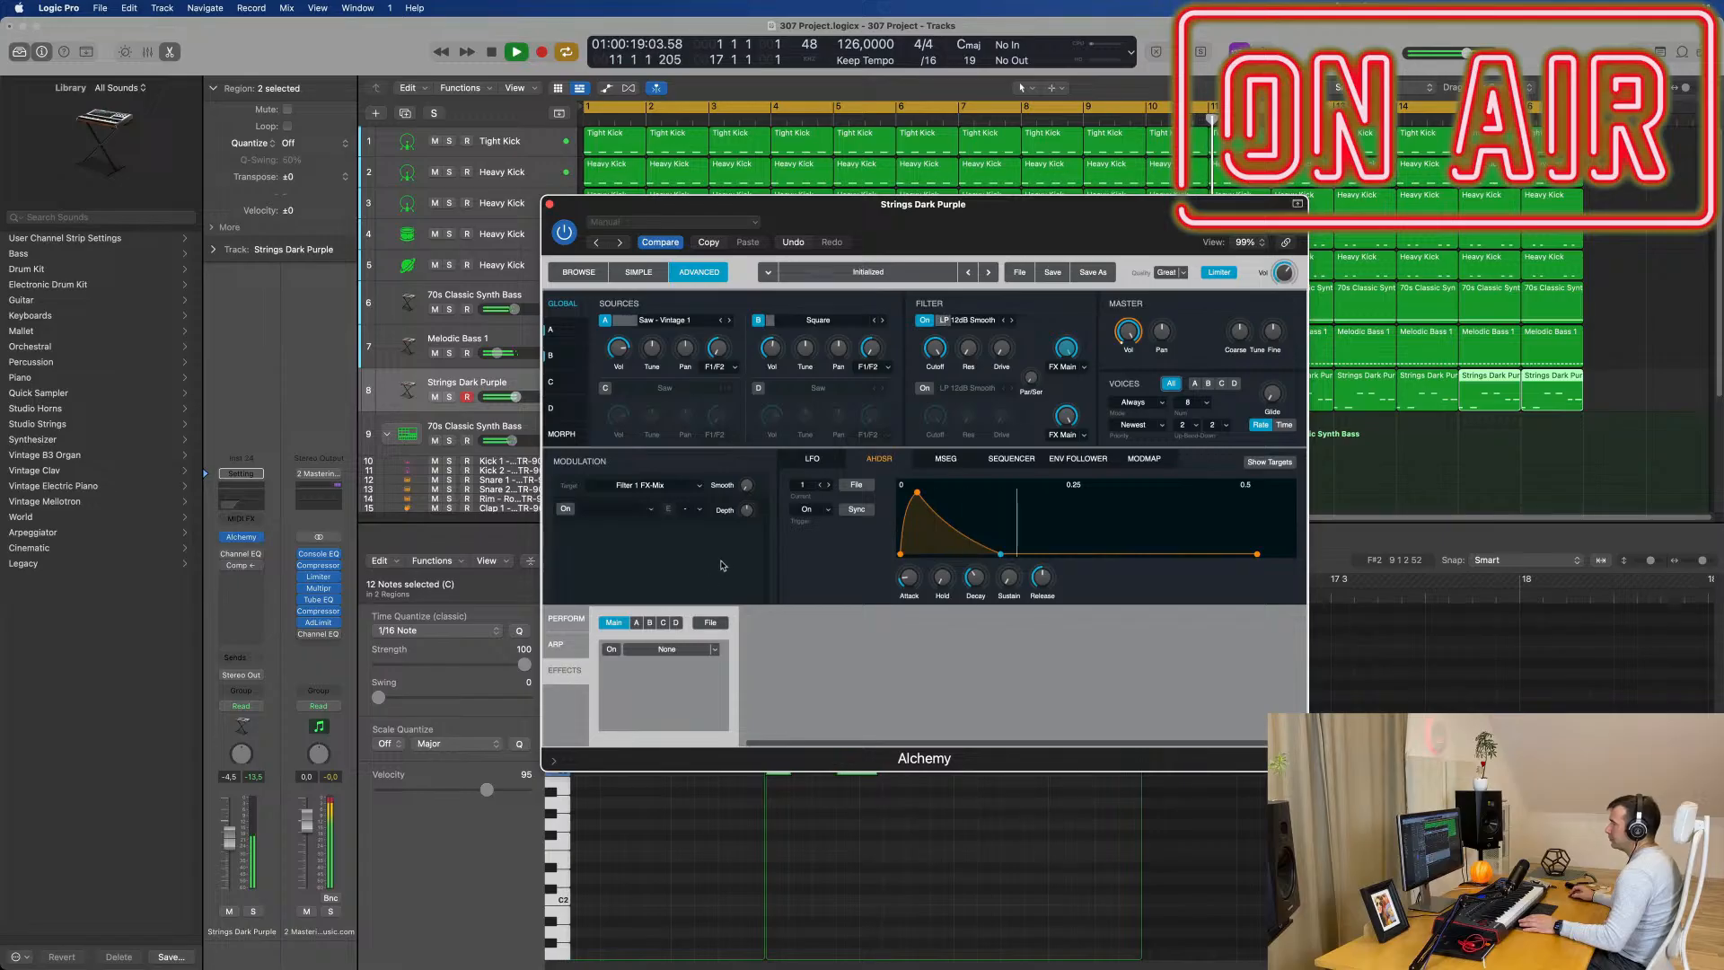
pyautogui.click(692, 650)
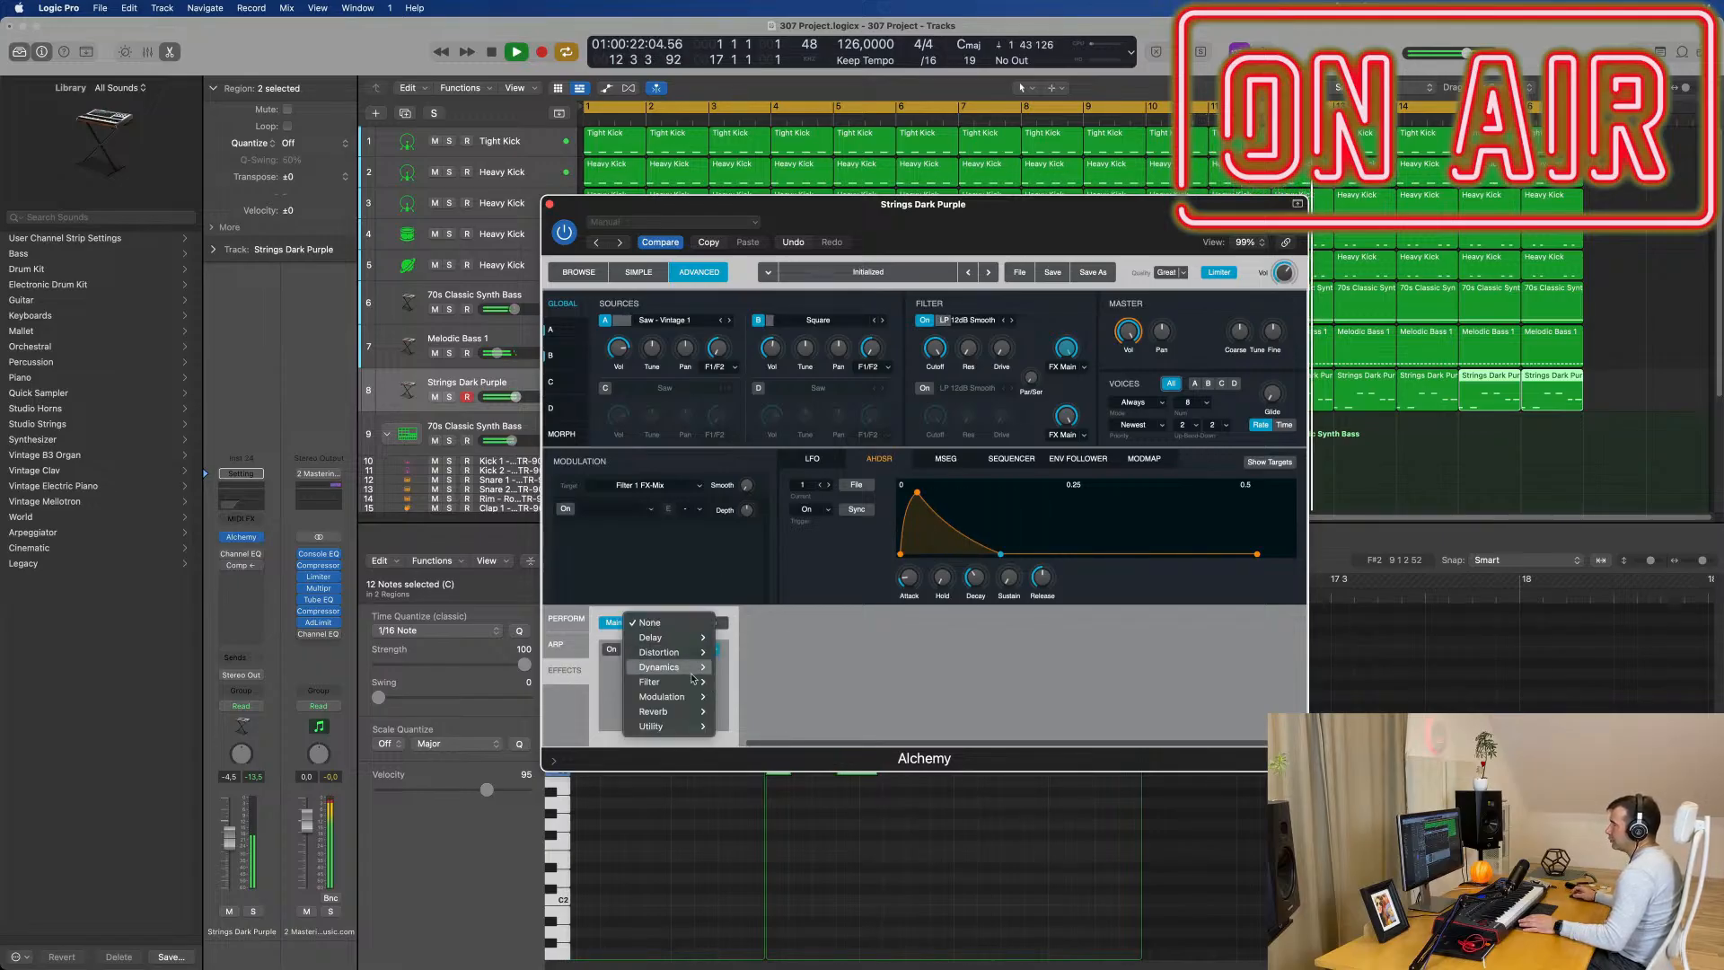
pyautogui.moveTo(691, 673)
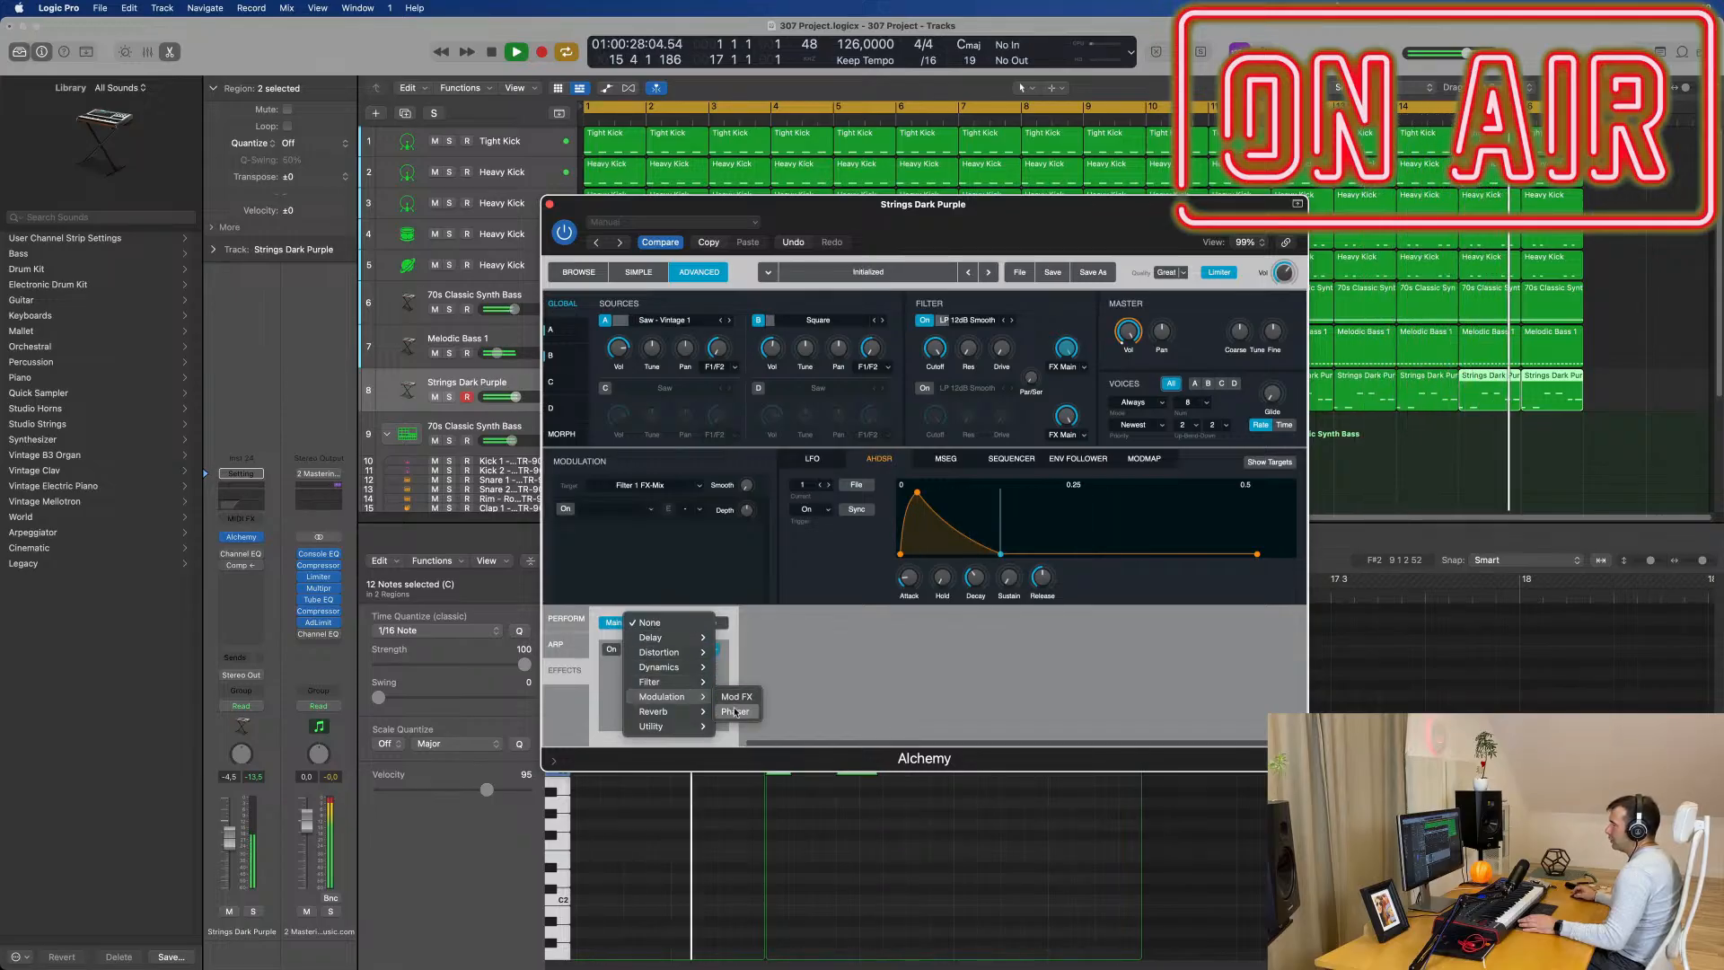
pyautogui.click(736, 696)
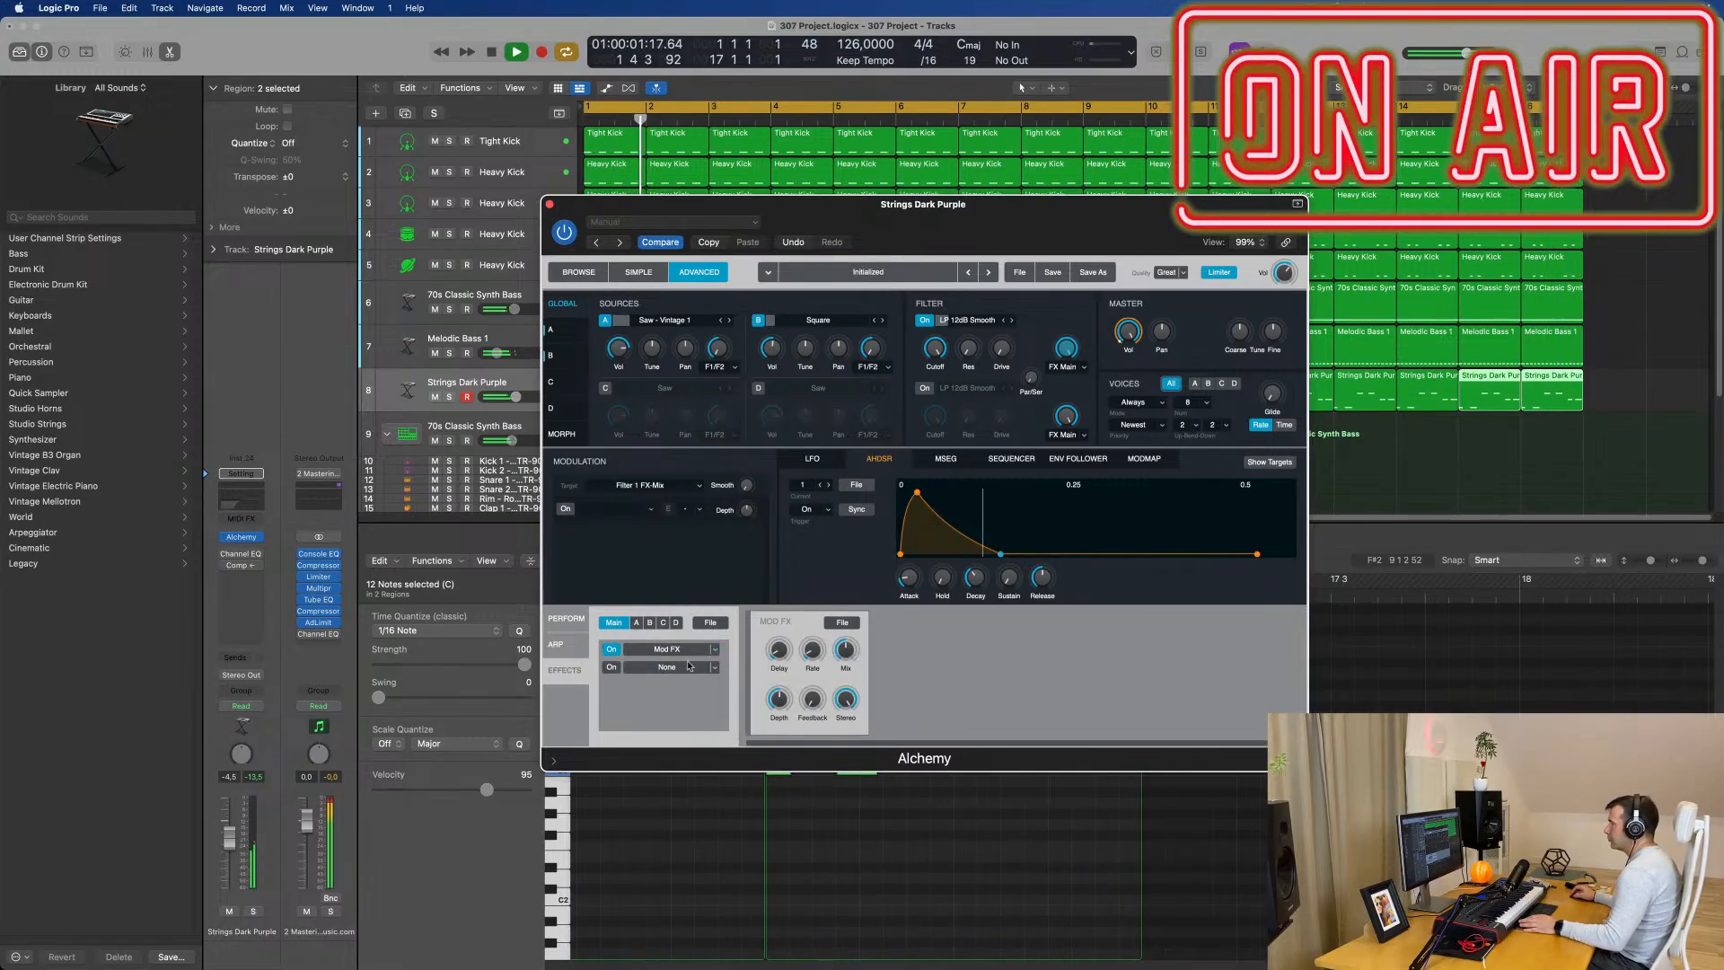
pyautogui.click(844, 623)
pyautogui.moveTo(851, 646)
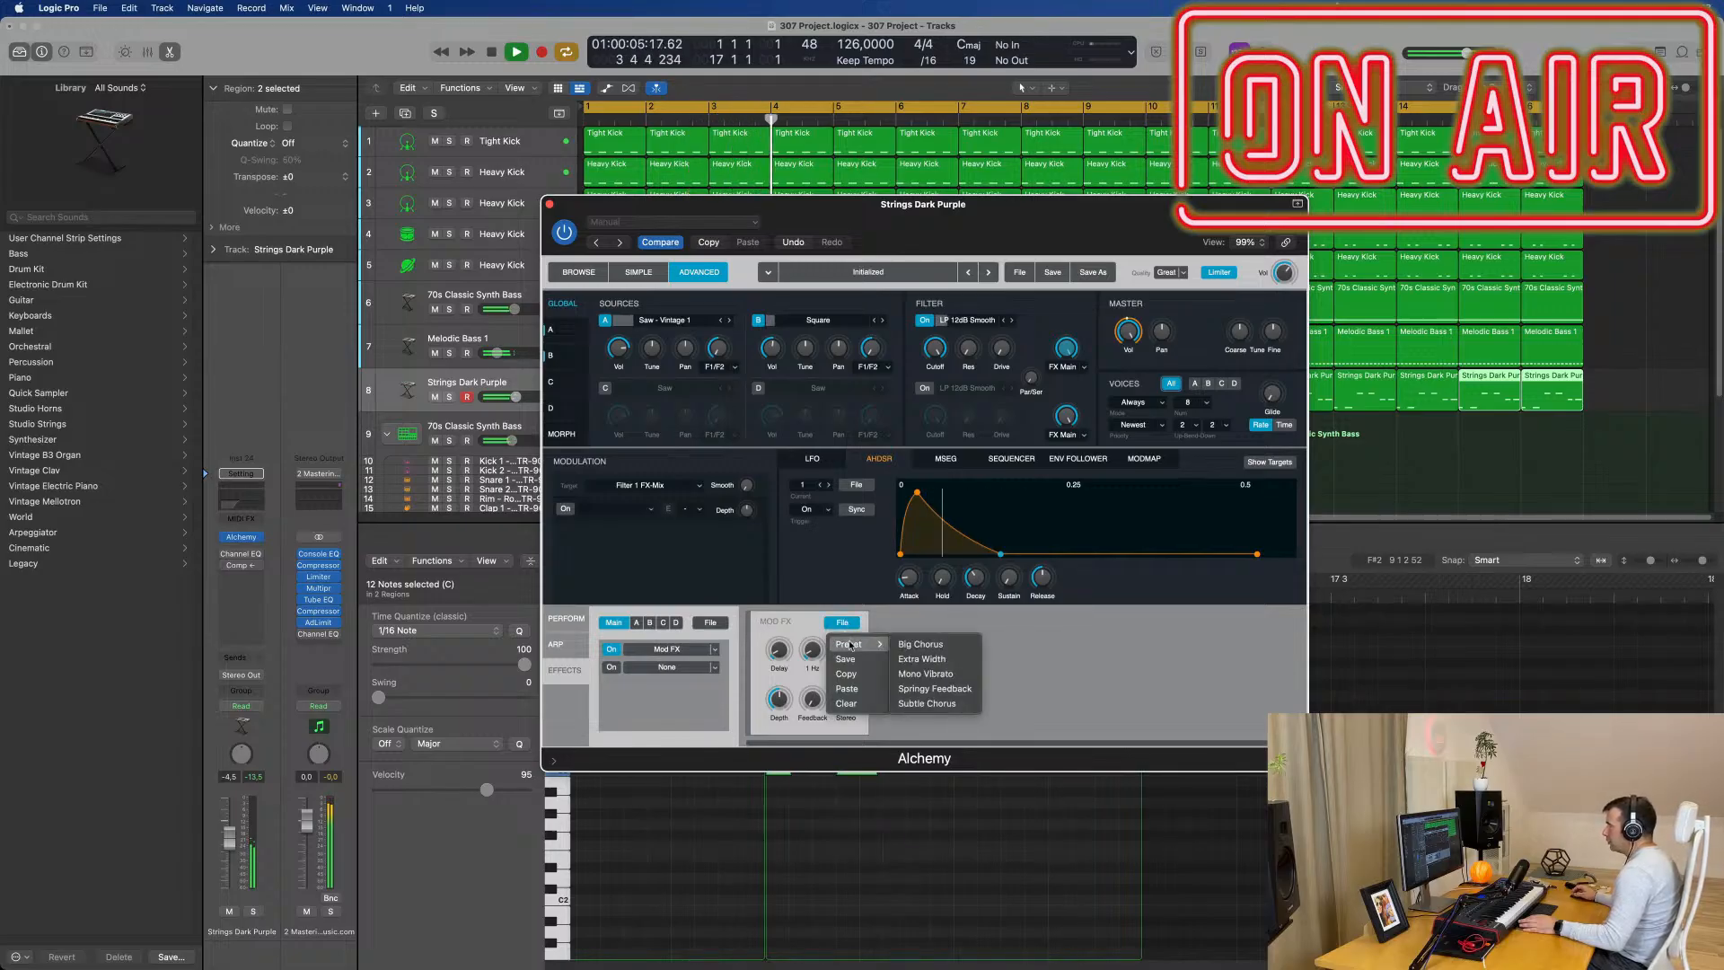
pyautogui.click(907, 659)
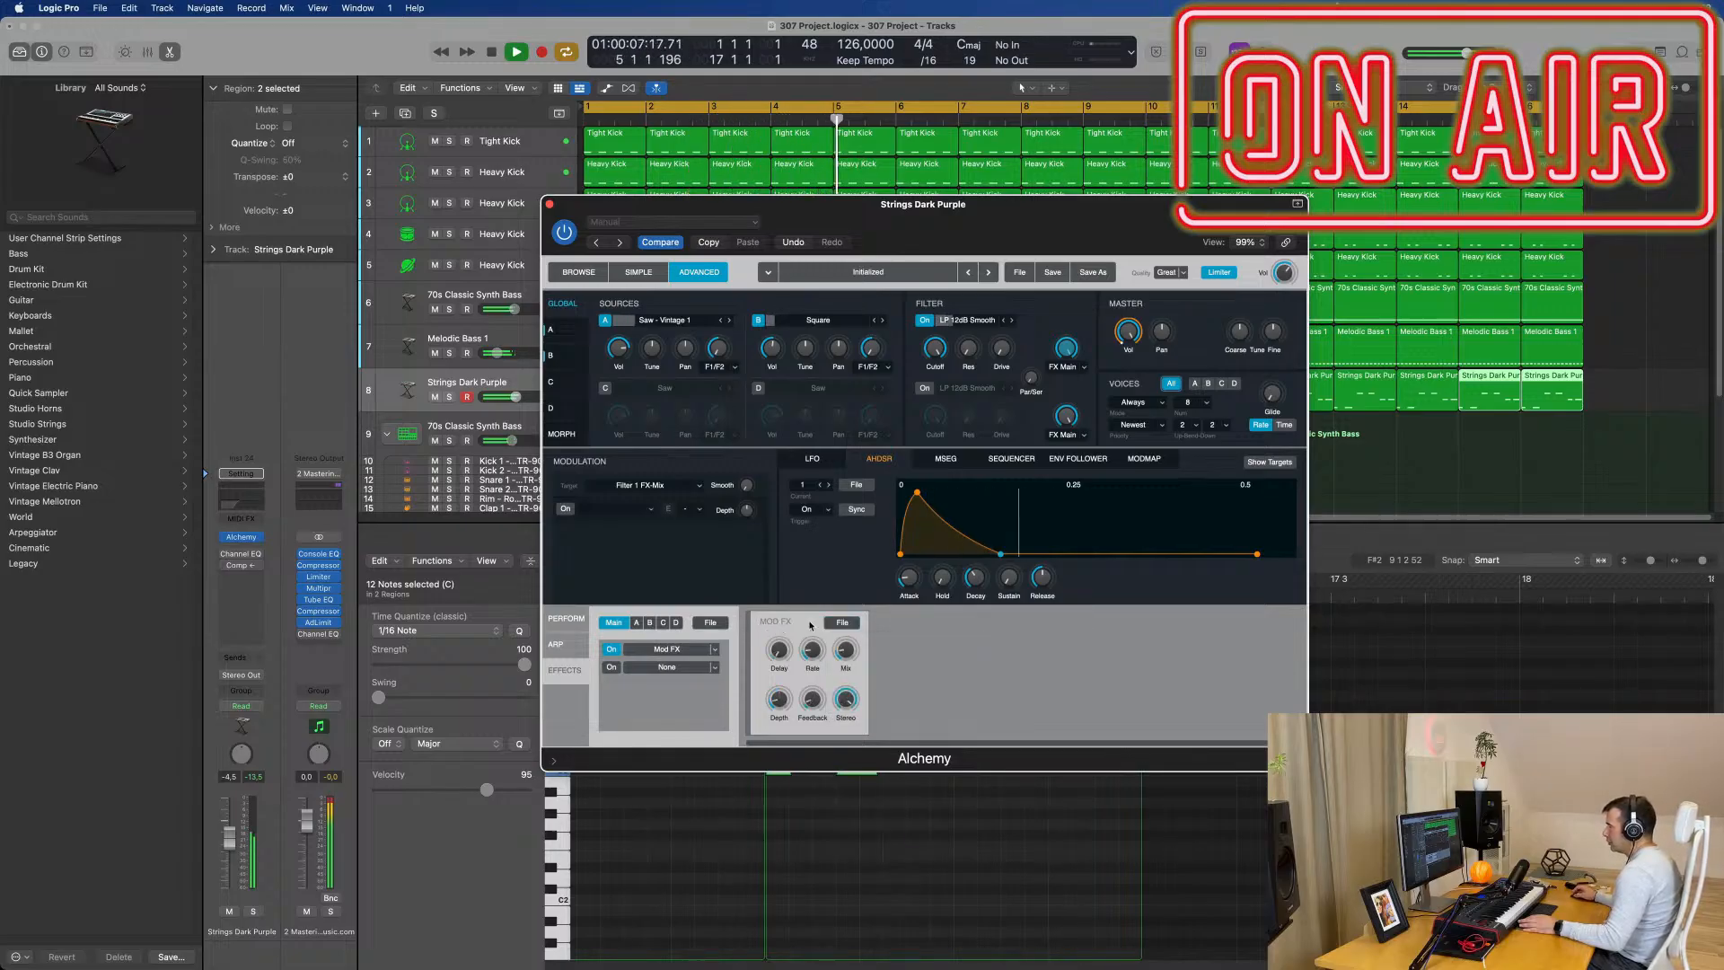
# Step: Load the Springy Feedback preset into Alchemy's Mod FX effect and lower its mix
pyautogui.click(844, 623)
pyautogui.moveTo(853, 644)
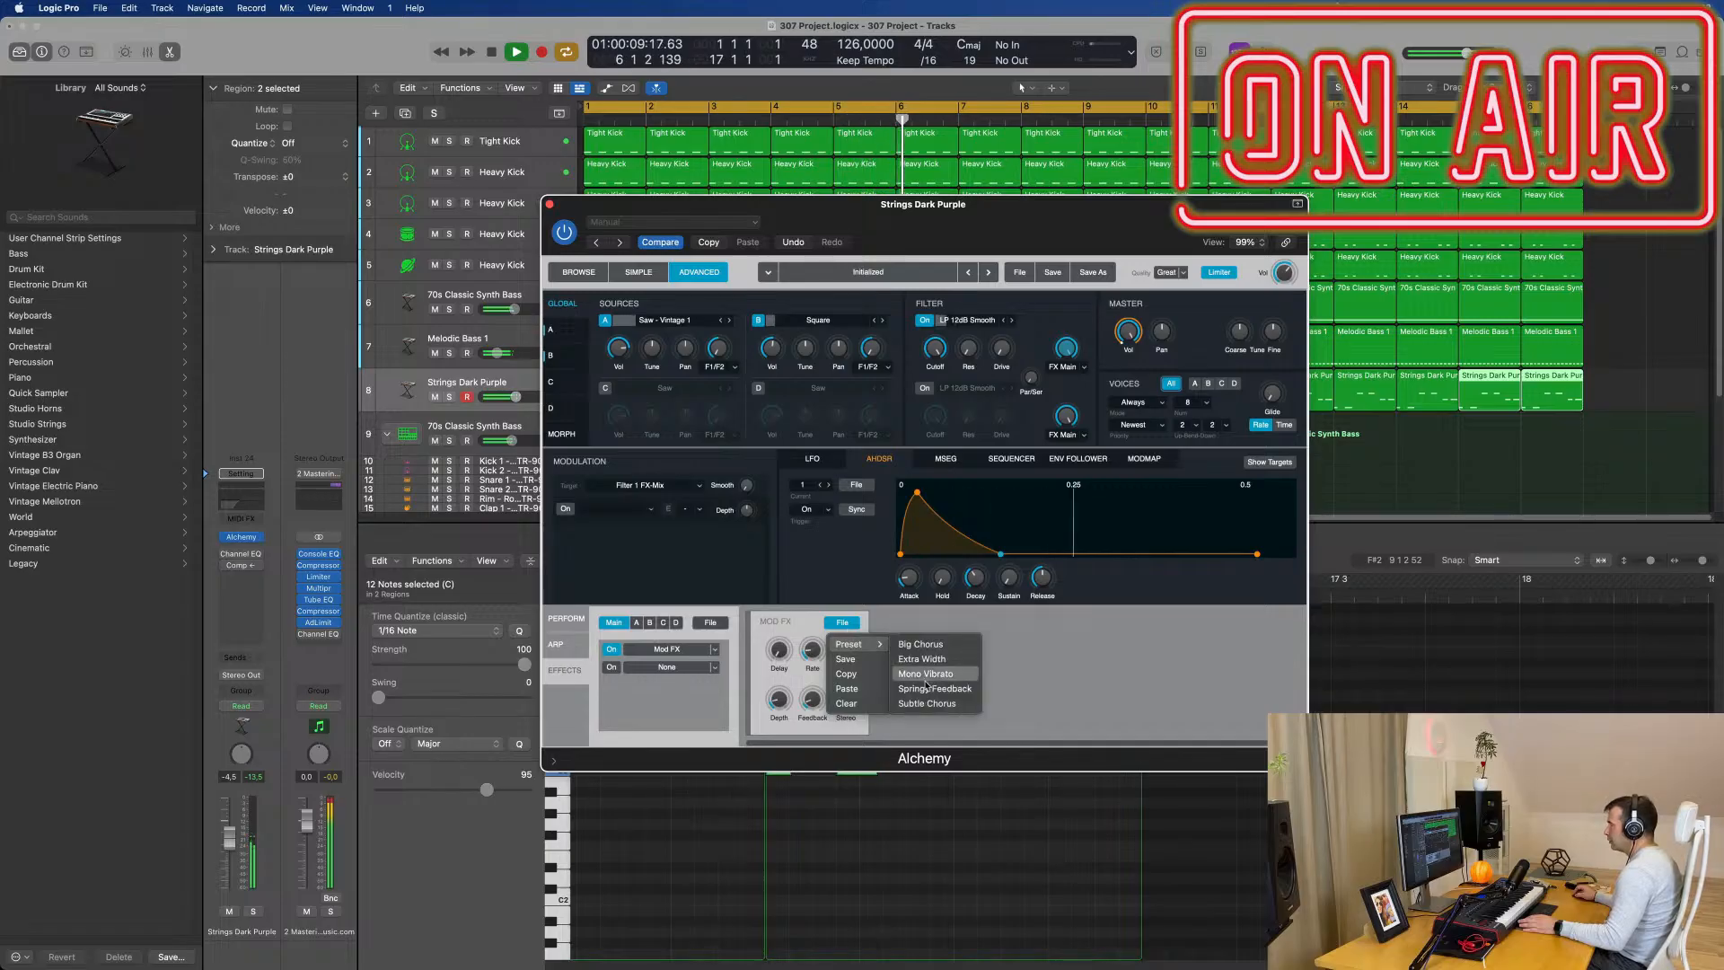
pyautogui.click(929, 689)
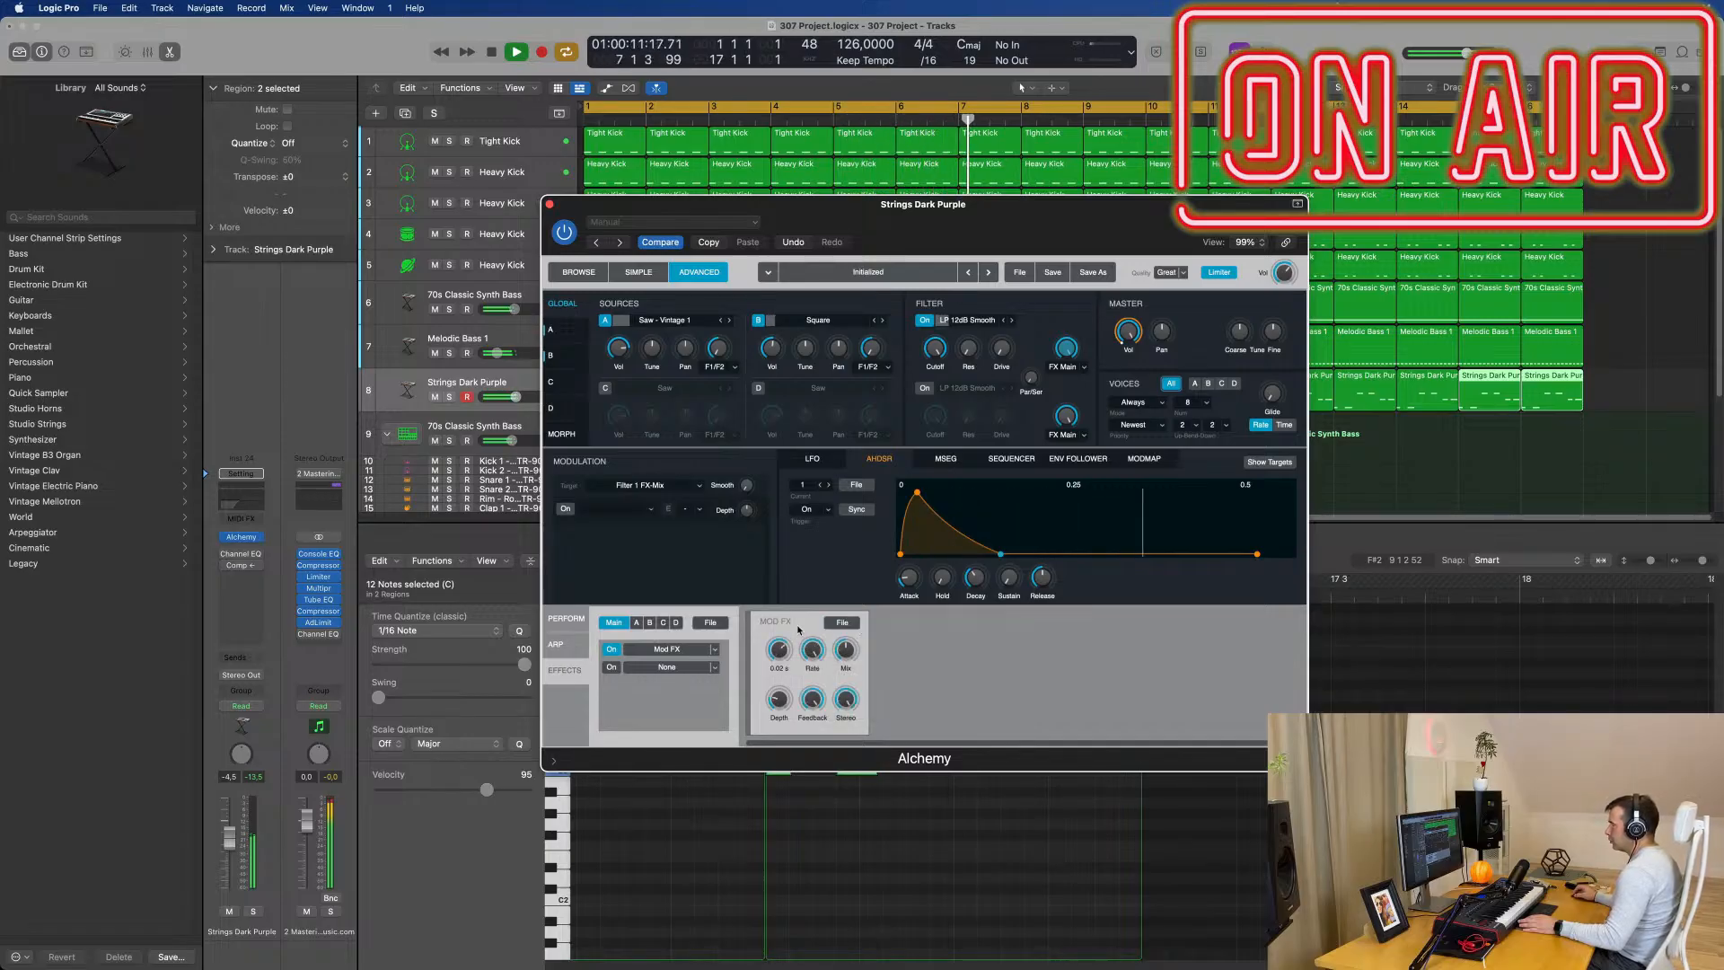
pyautogui.moveTo(845, 651); pyautogui.dragTo(847, 696)
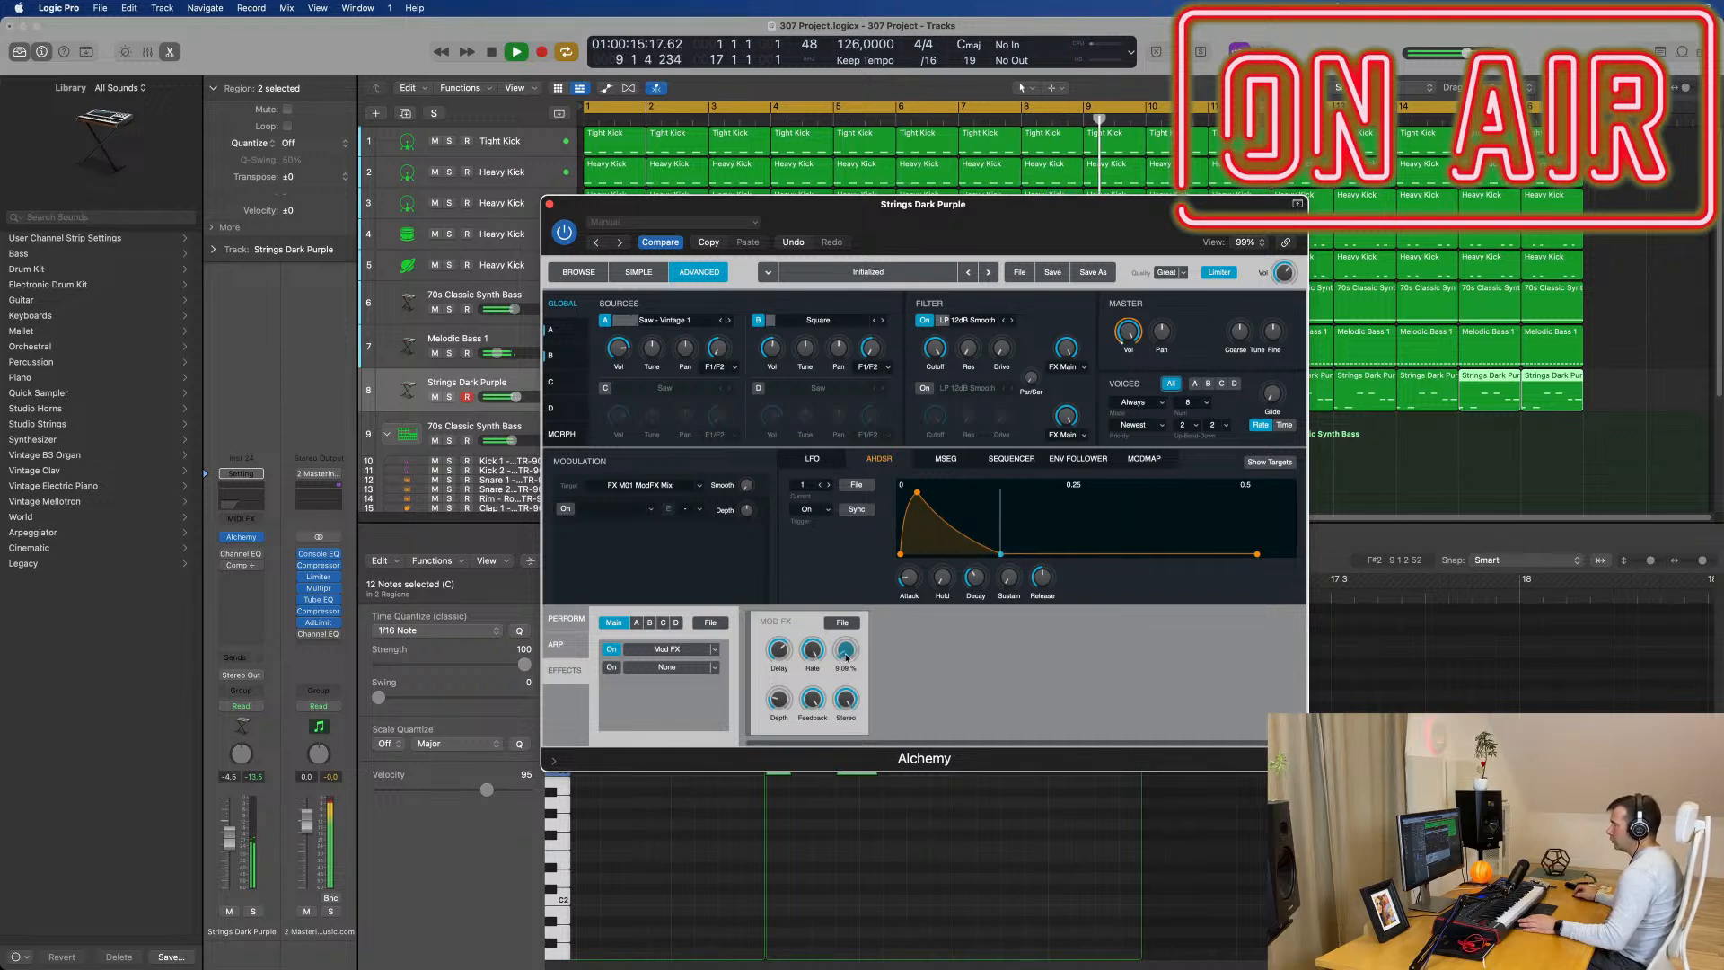
pyautogui.moveTo(845, 657); pyautogui.dragTo(846, 660)
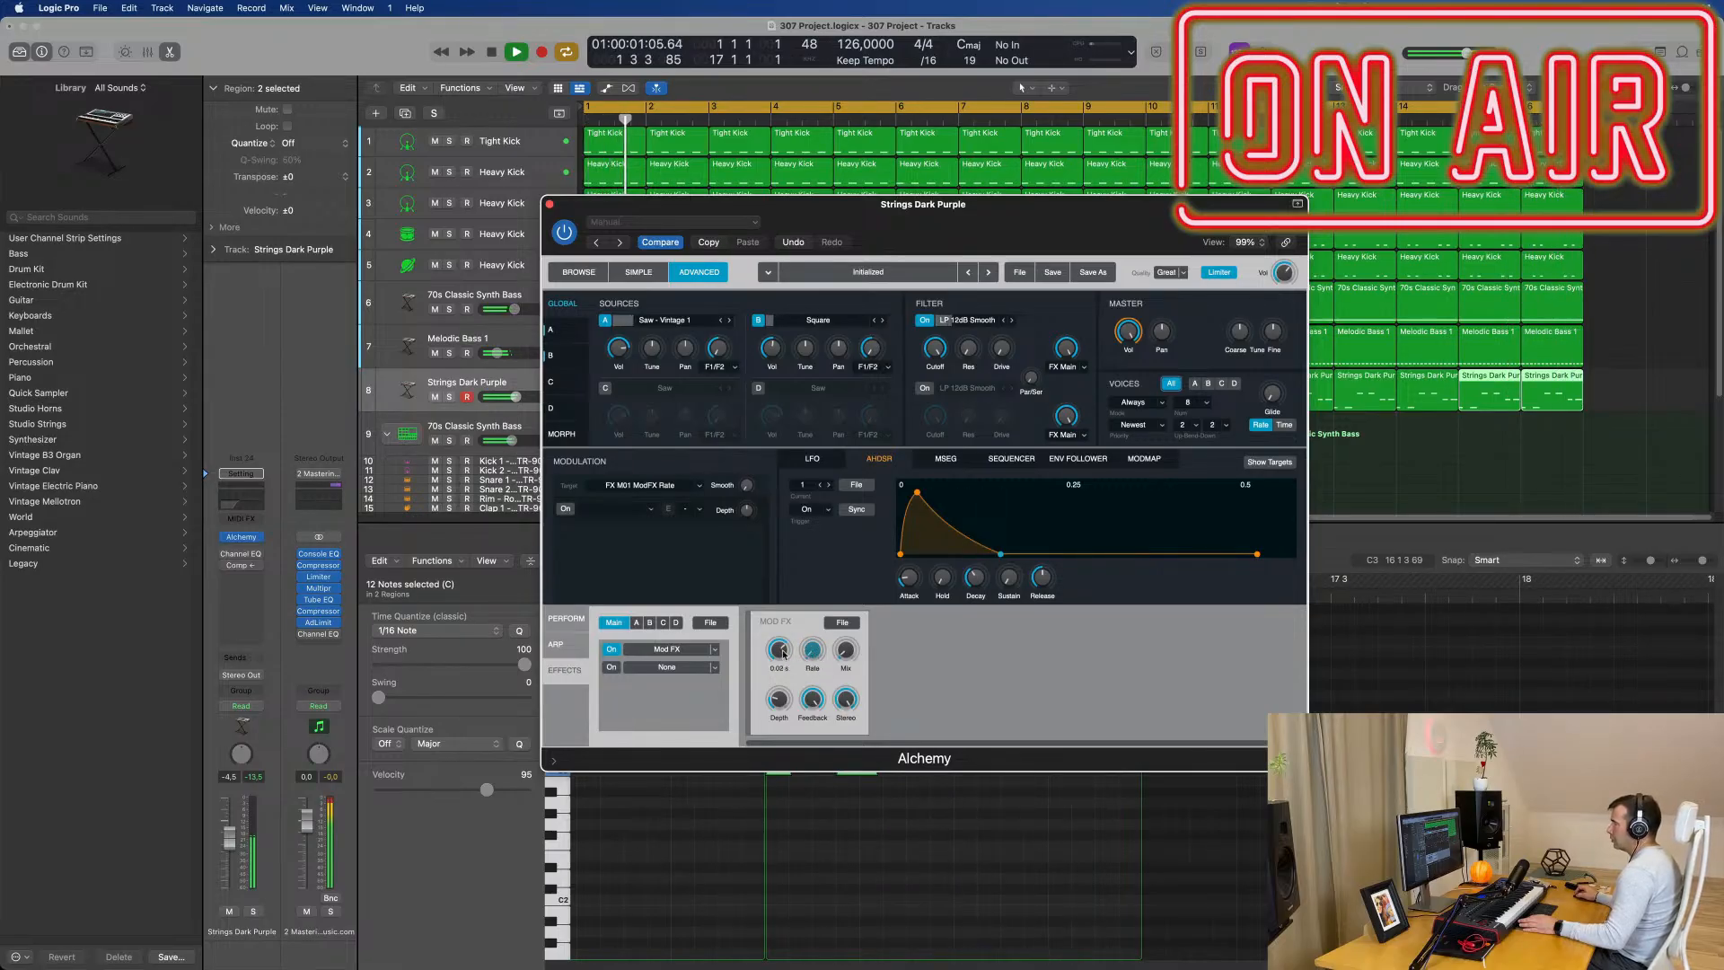
# Step: Fine-tune the Mod FX depth and feedback, and set its mix to about 8.4%
pyautogui.moveTo(789, 718)
pyautogui.moveTo(784, 693); pyautogui.dragTo(785, 678)
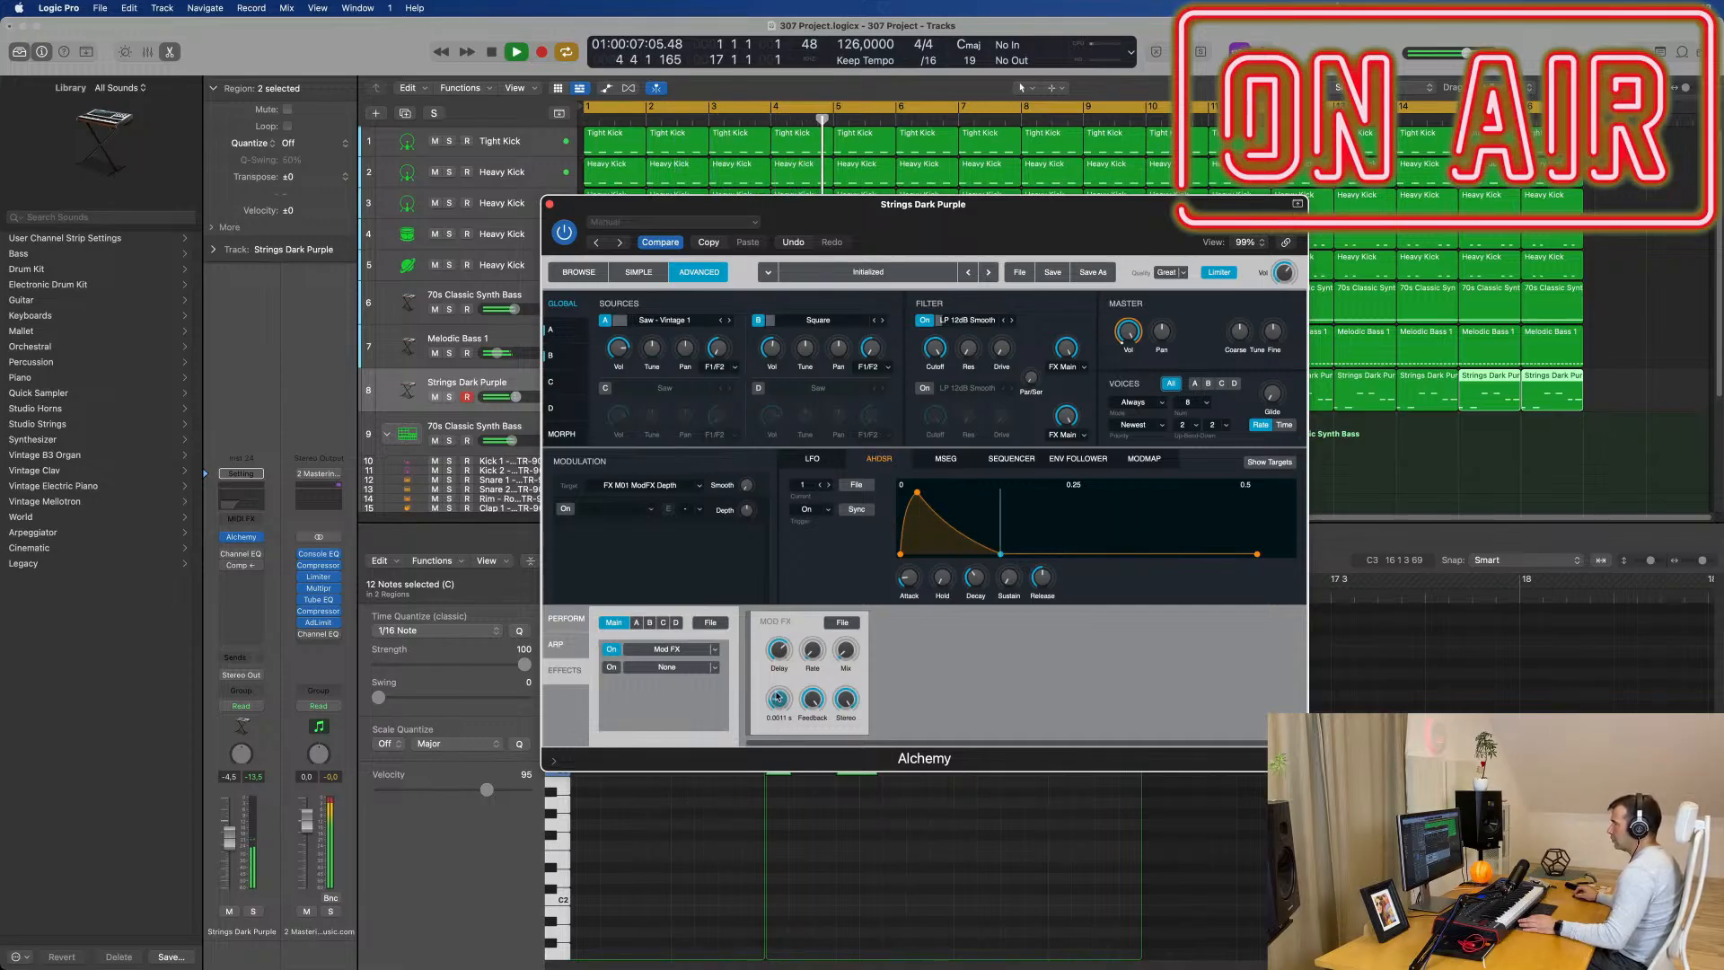
pyautogui.moveTo(817, 703)
pyautogui.mouseDown()
pyautogui.moveTo(812, 761)
pyautogui.moveTo(822, 689)
pyautogui.mouseUp()
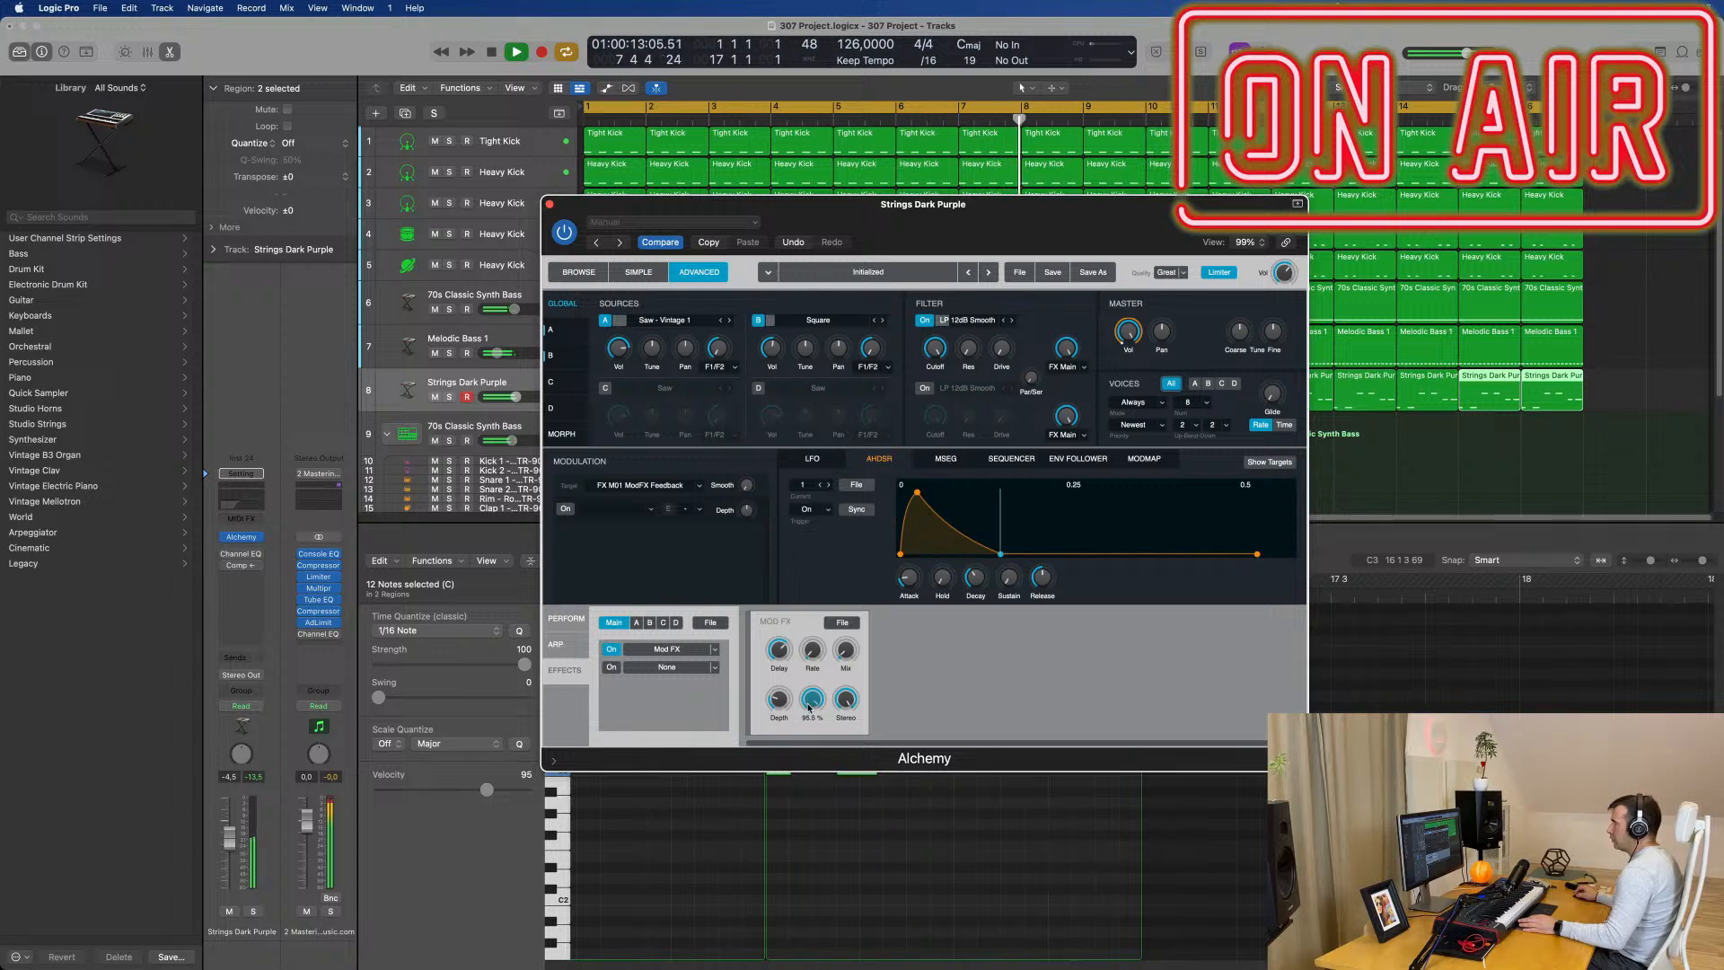
pyautogui.moveTo(848, 648); pyautogui.dragTo(846, 666)
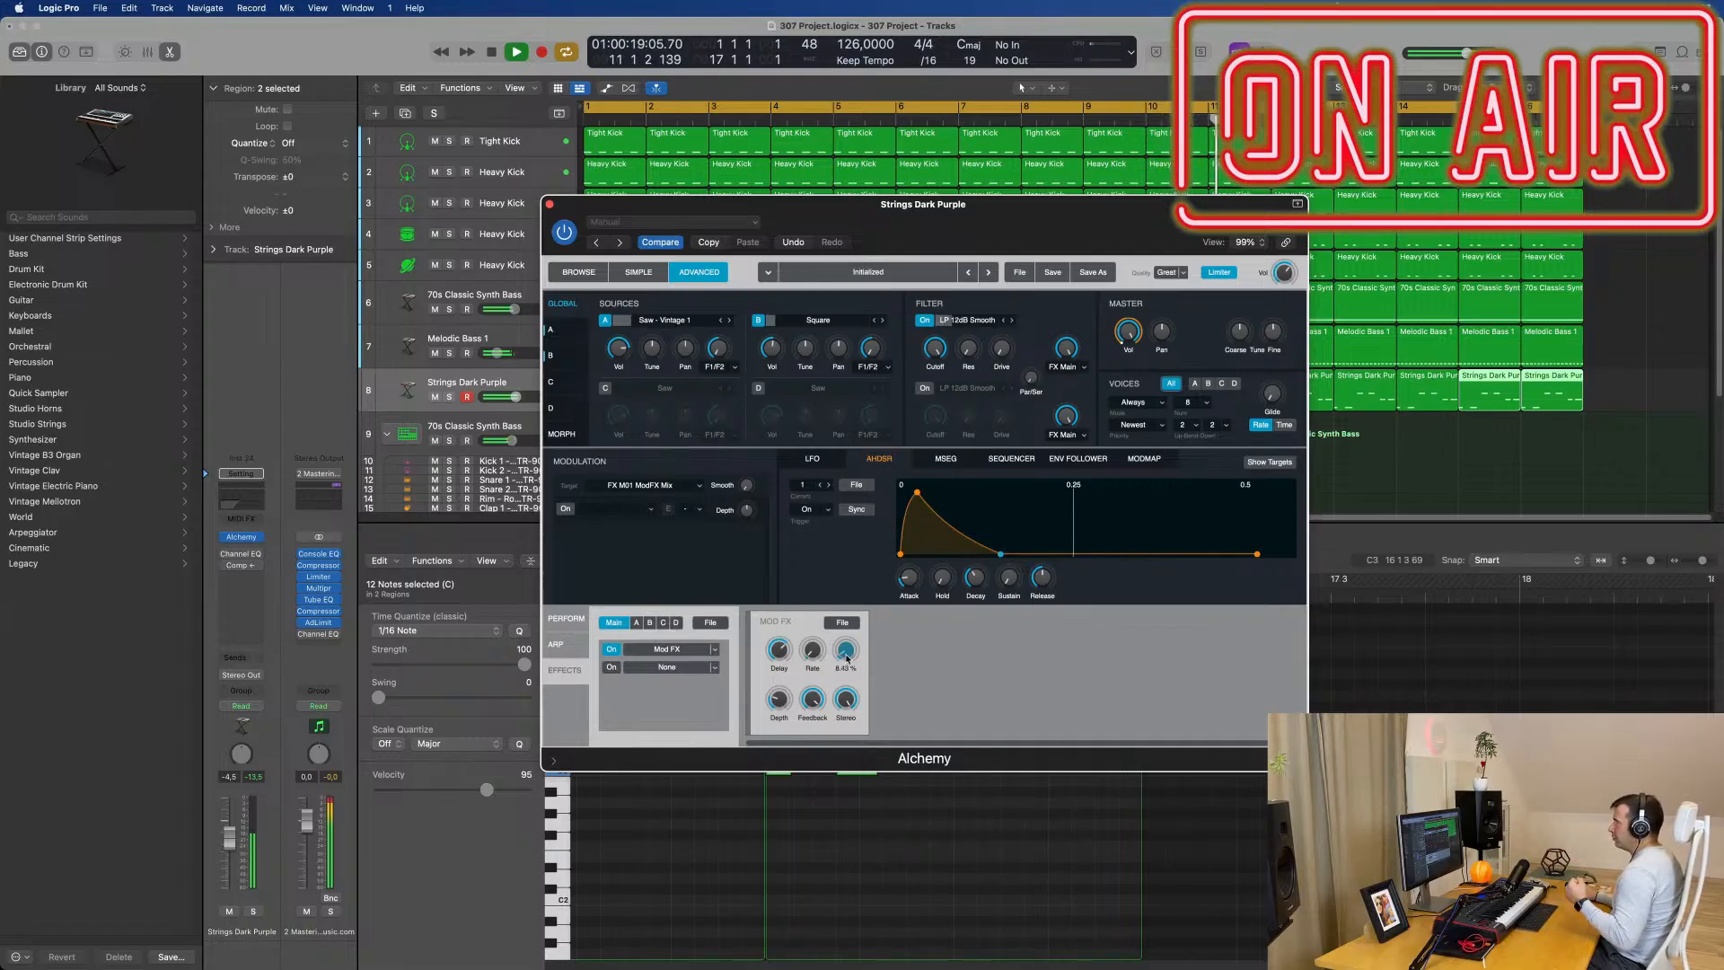
# Step: Add a Delay effect after the Mod FX in Alchemy's Main rack and load its Resonant Feedback preset
pyautogui.click(717, 671)
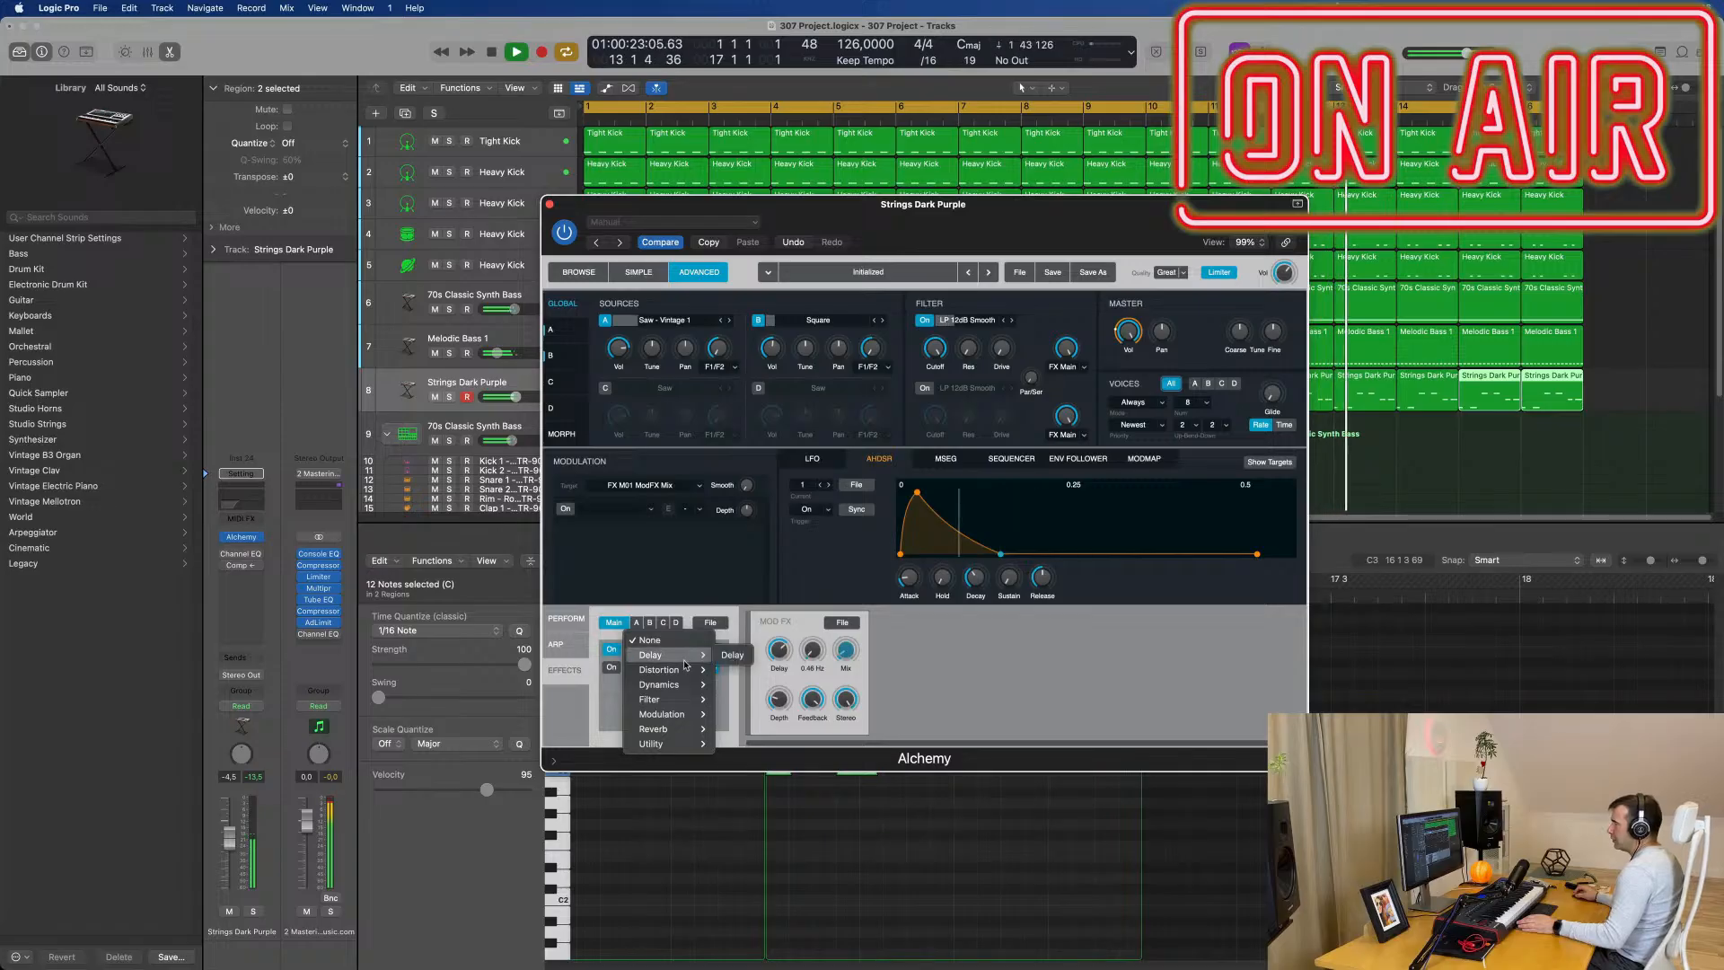
pyautogui.click(729, 656)
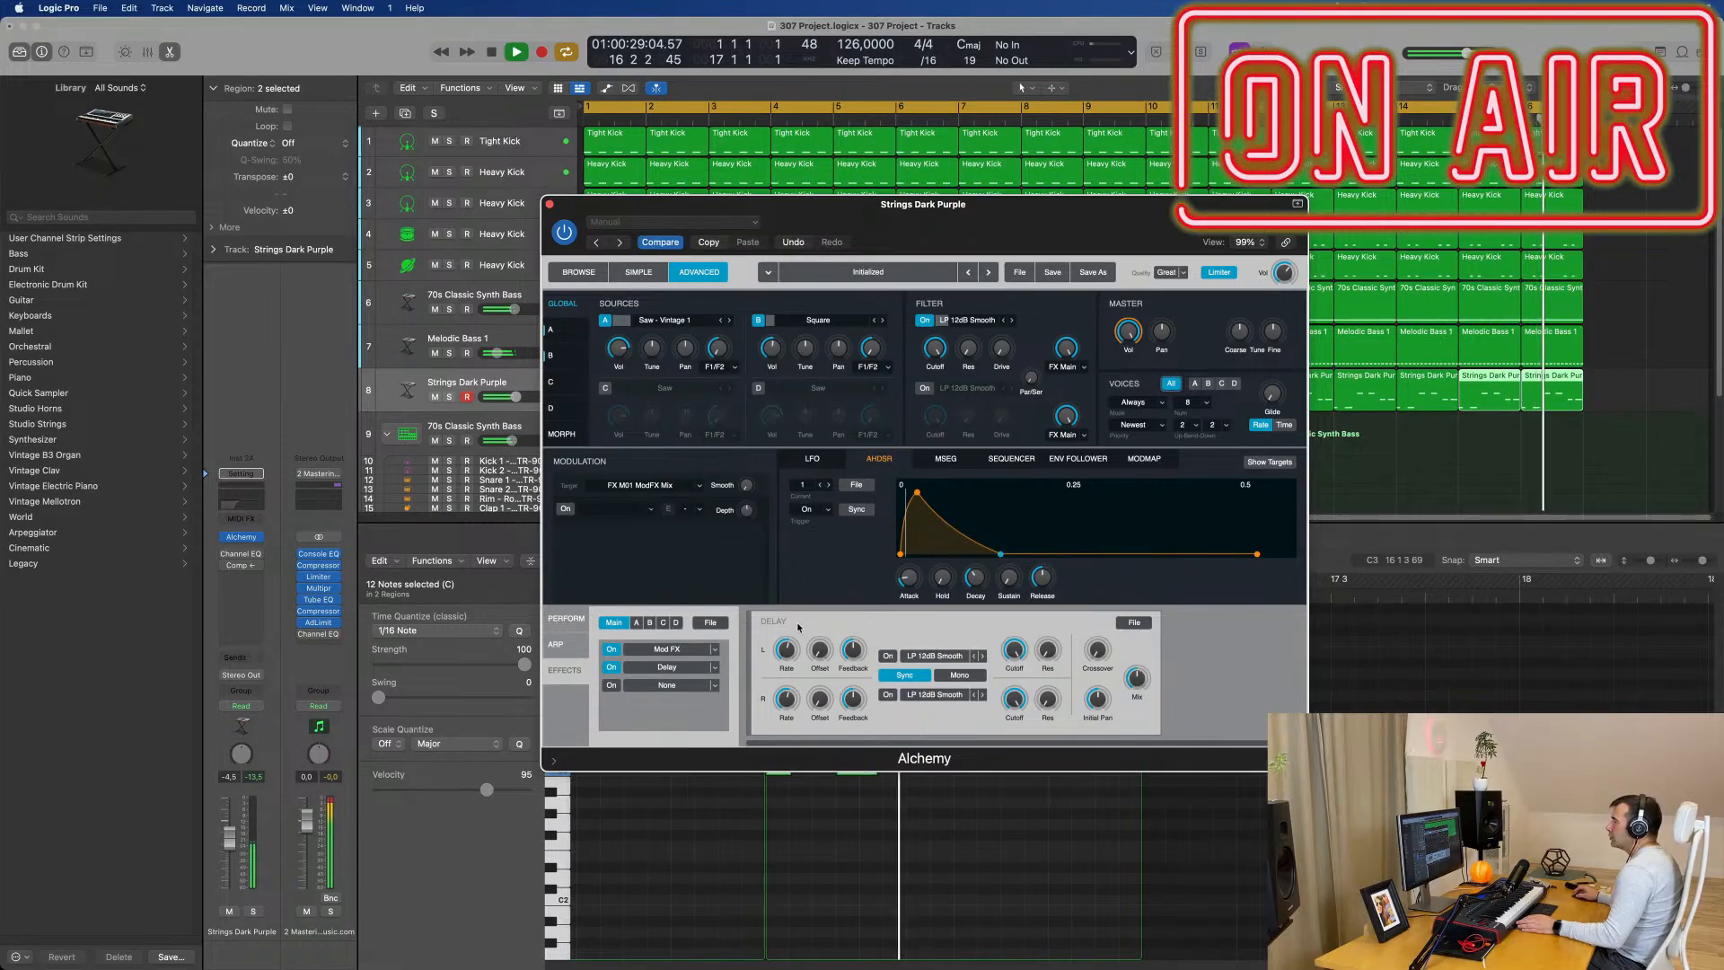
pyautogui.click(1134, 622)
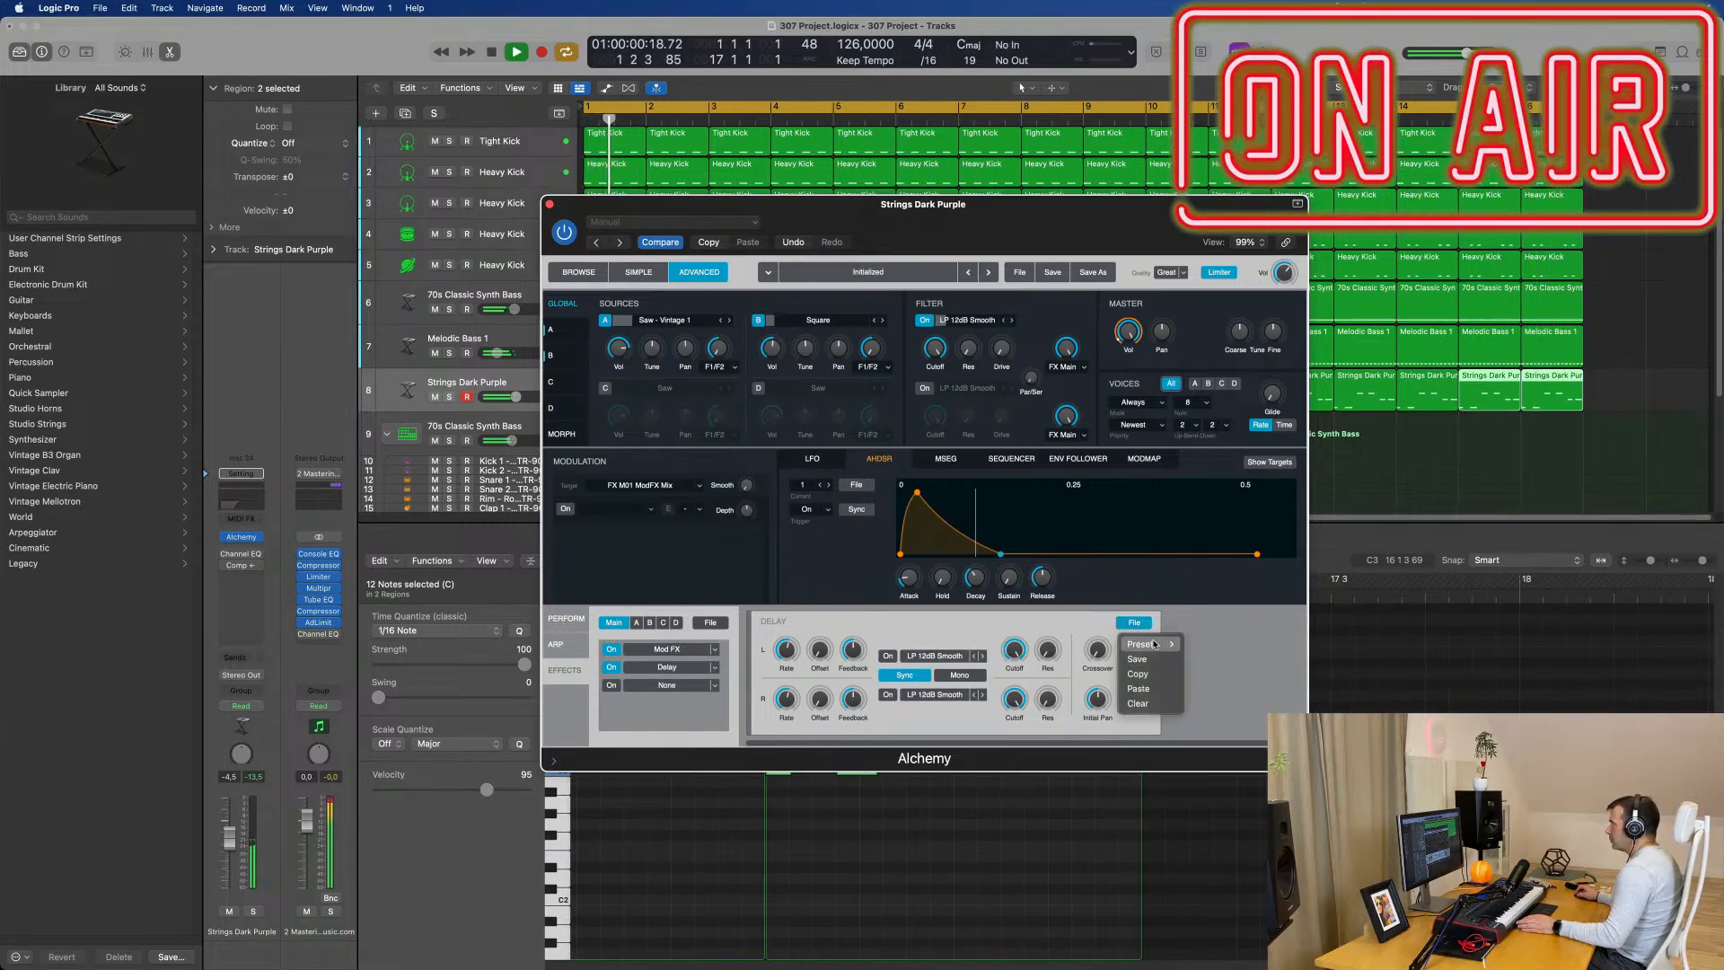
pyautogui.moveTo(1155, 644)
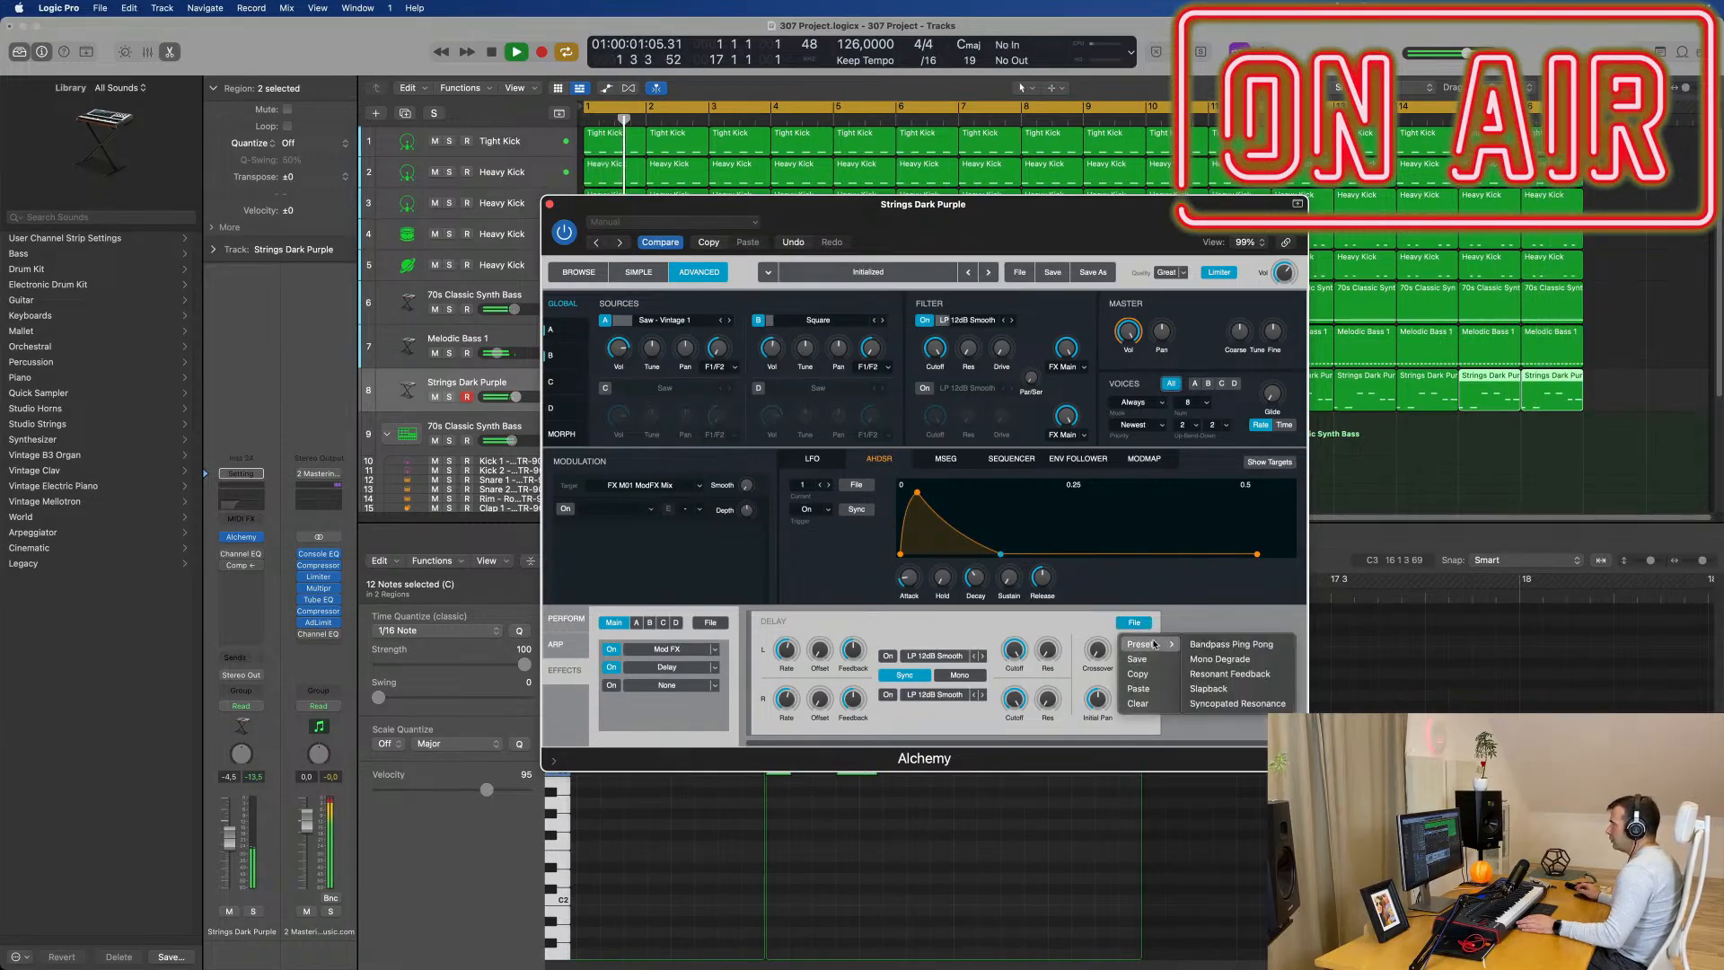
pyautogui.click(1227, 675)
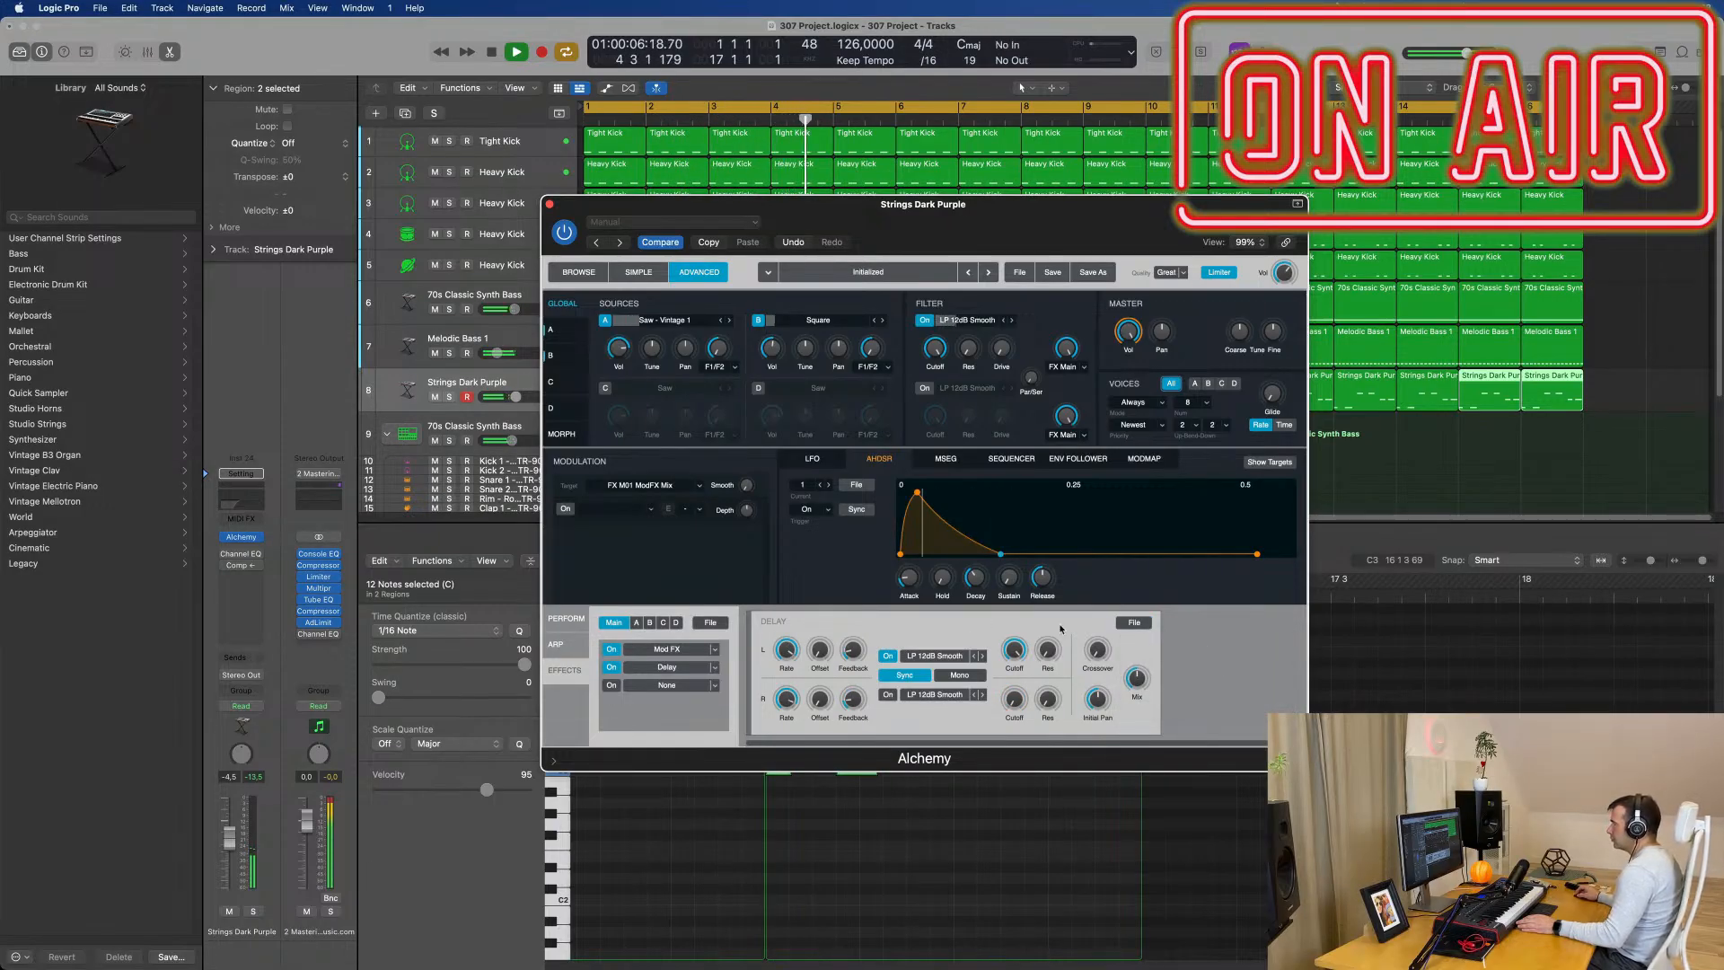
# Step: Try the Bandpass Ping Pong preset on Alchemy's Delay effect
pyautogui.click(1134, 622)
pyautogui.moveTo(1154, 644)
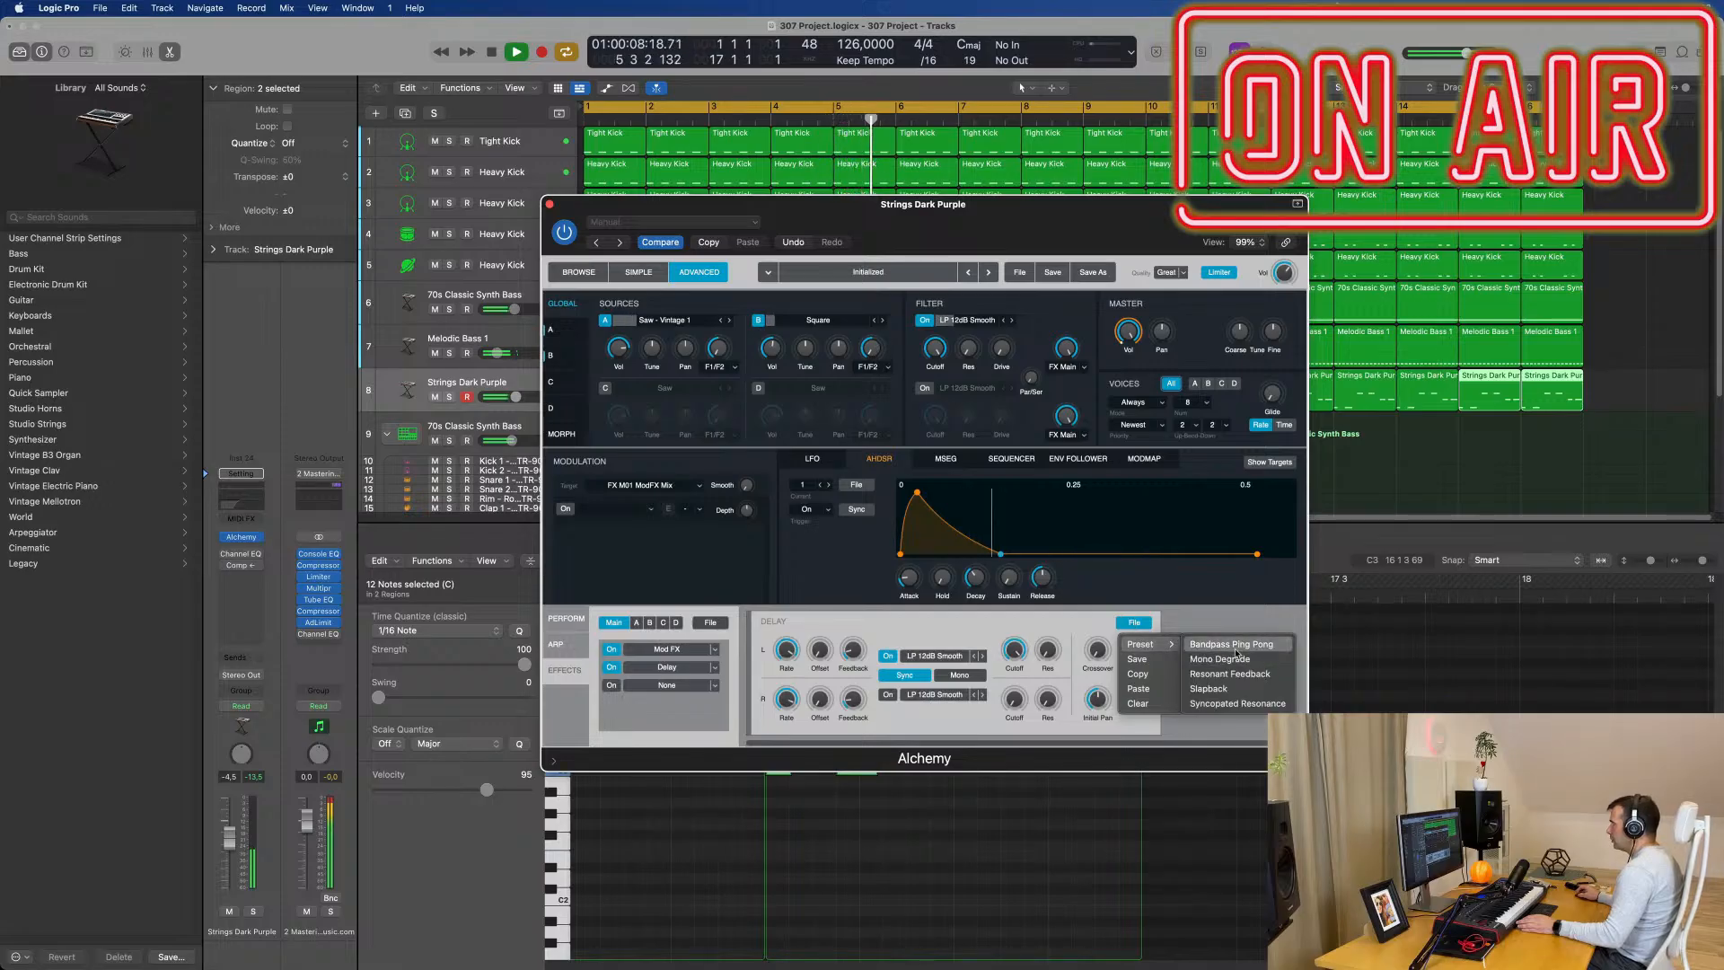
pyautogui.click(1239, 646)
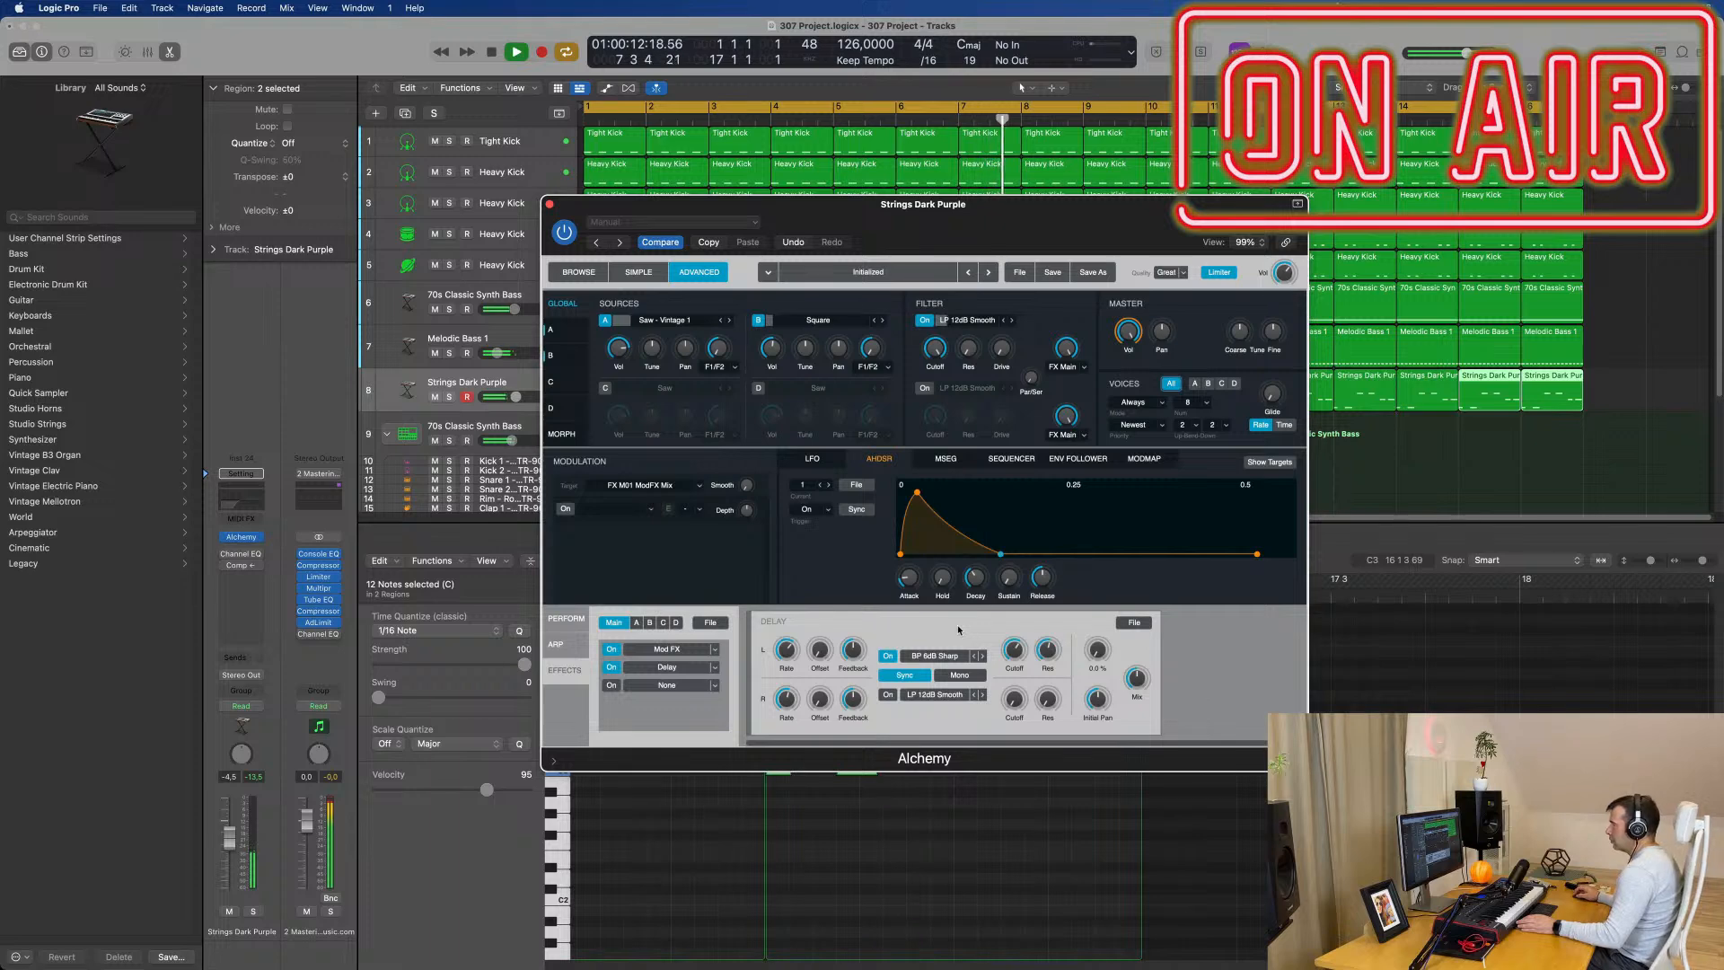
# Step: Enable the Compressor on the Strings Dark Purple channel strip and raise the track's volume to -3.3 dB
pyautogui.moveTo(909, 204); pyautogui.dragTo(944, 206)
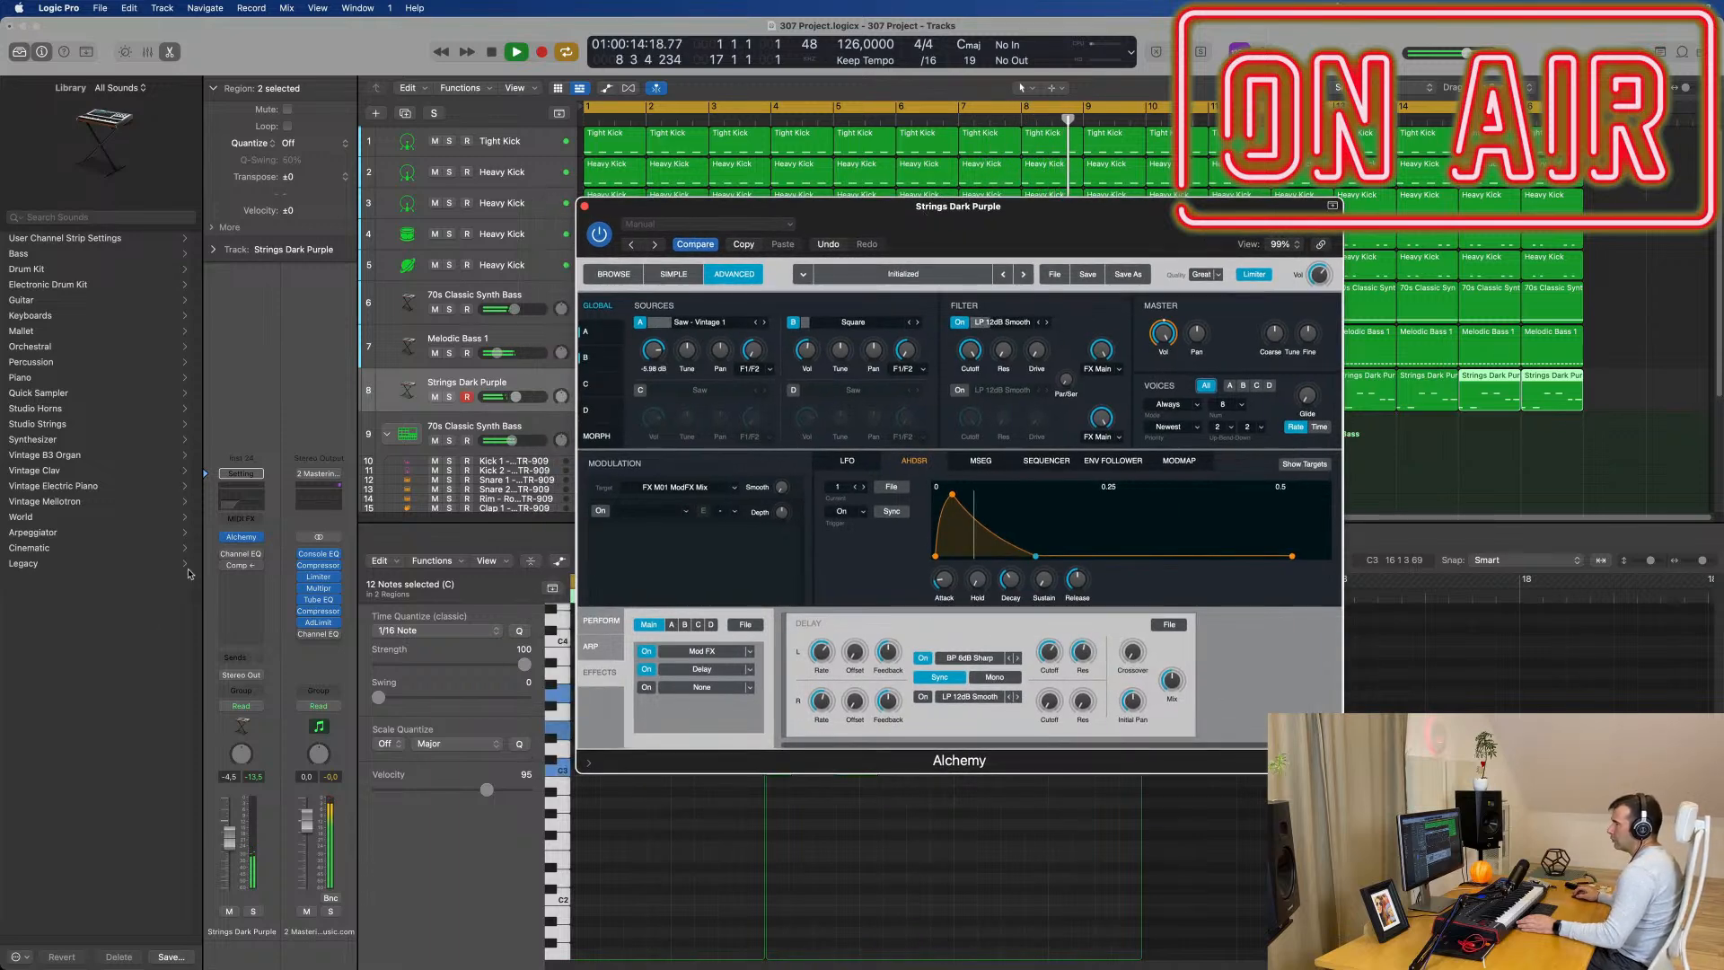
pyautogui.click(216, 599)
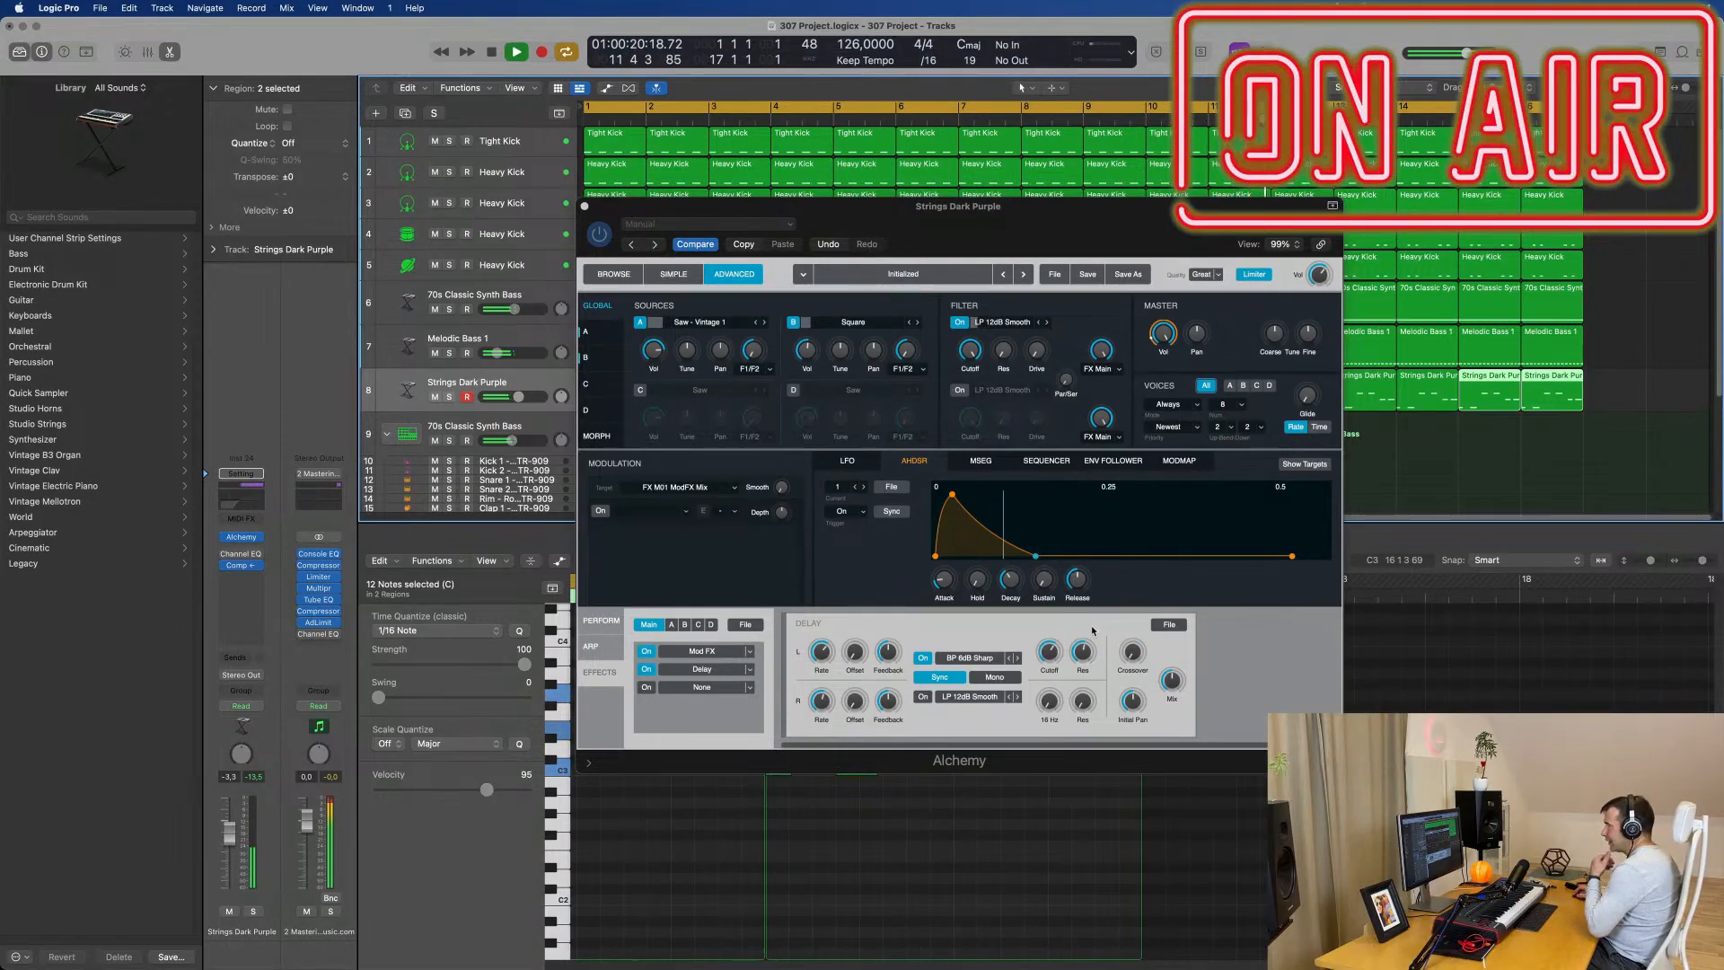
# Step: Load the Mono Degrade preset into Alchemy's Delay effect and bypass the Delay
pyautogui.click(1169, 624)
pyautogui.moveTo(1185, 645)
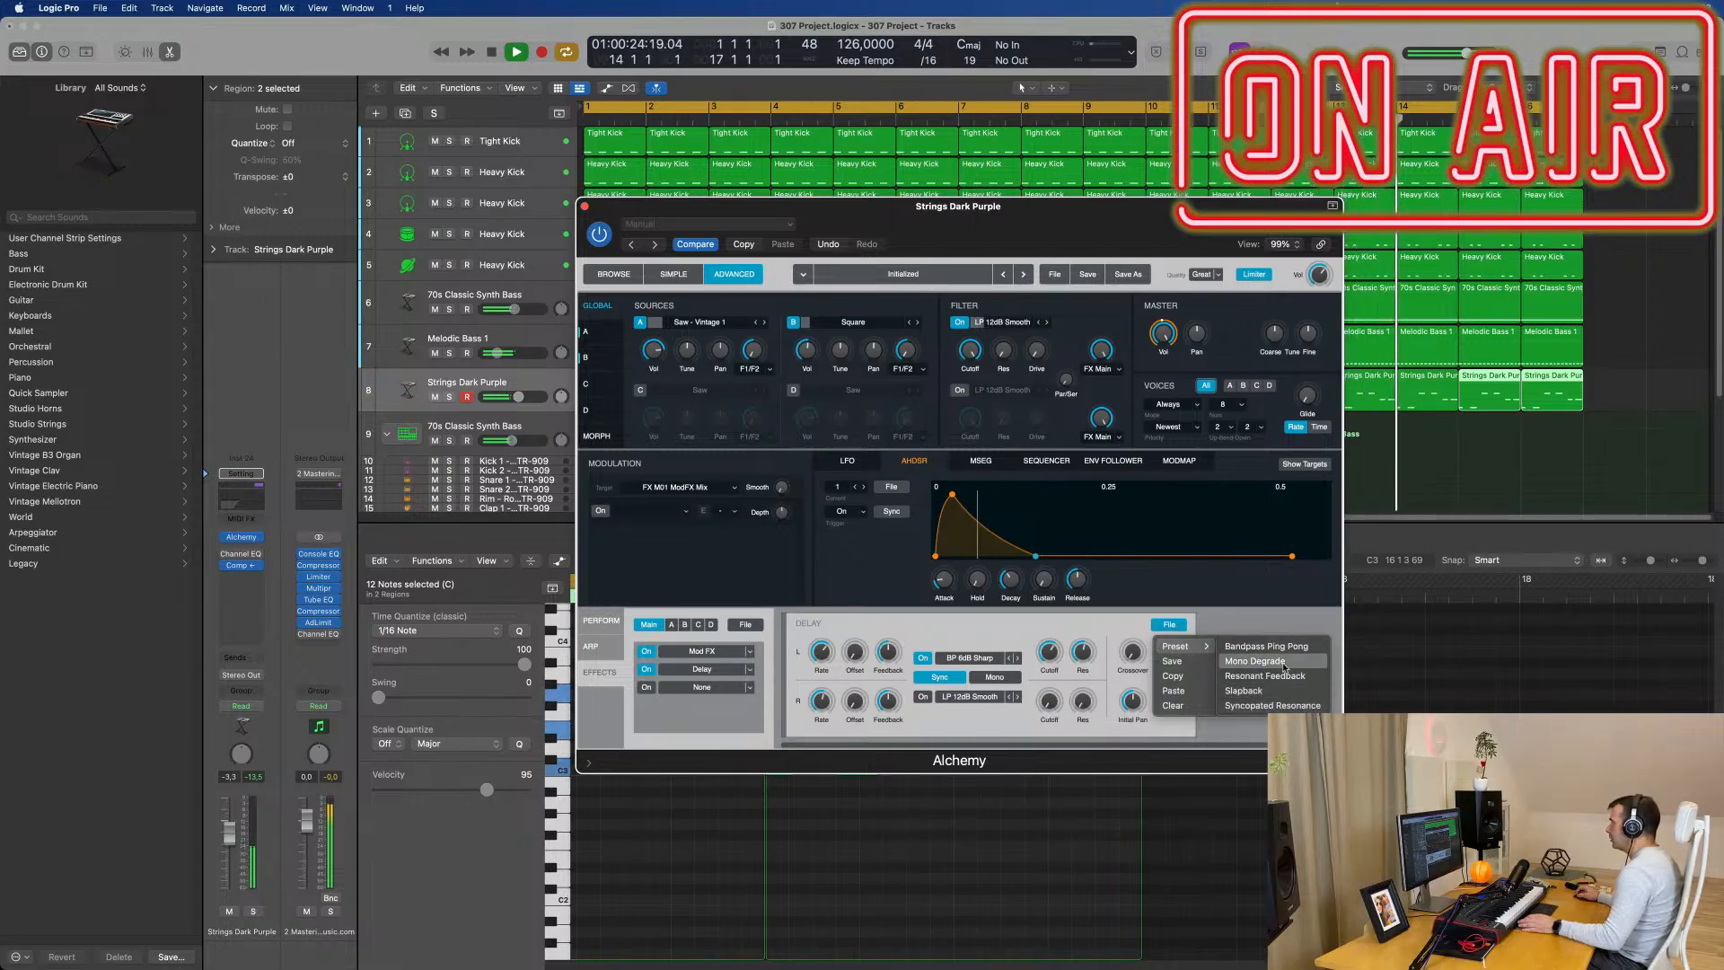
pyautogui.click(1254, 661)
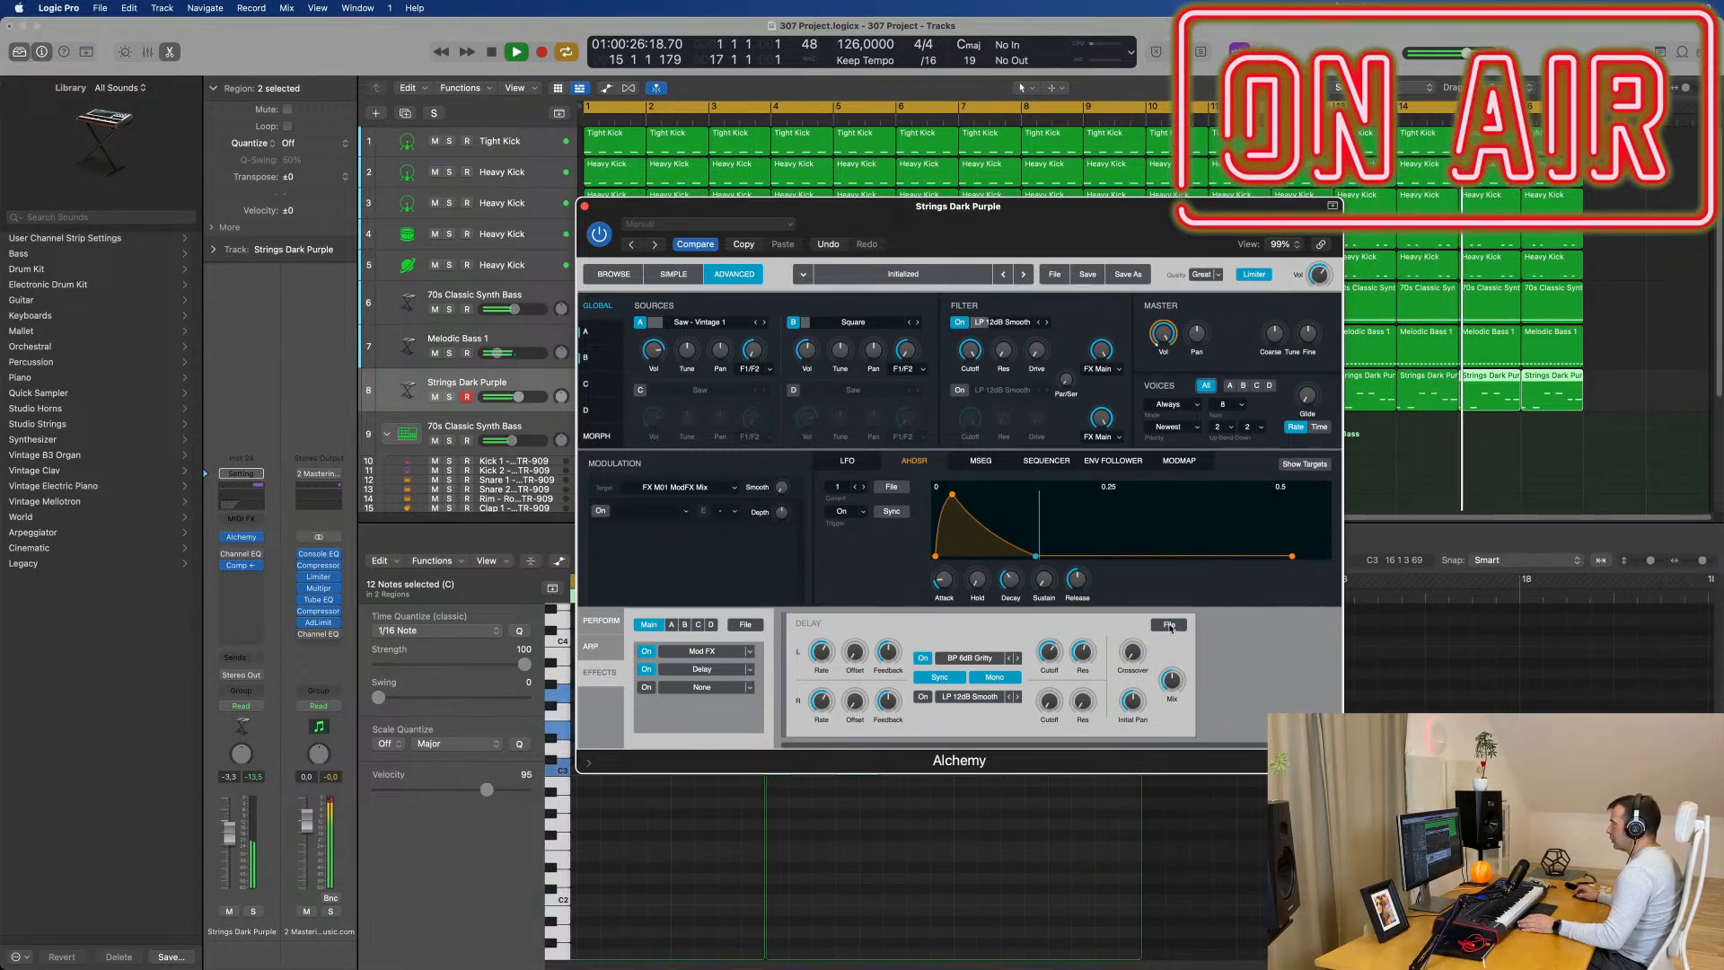
pyautogui.click(1169, 625)
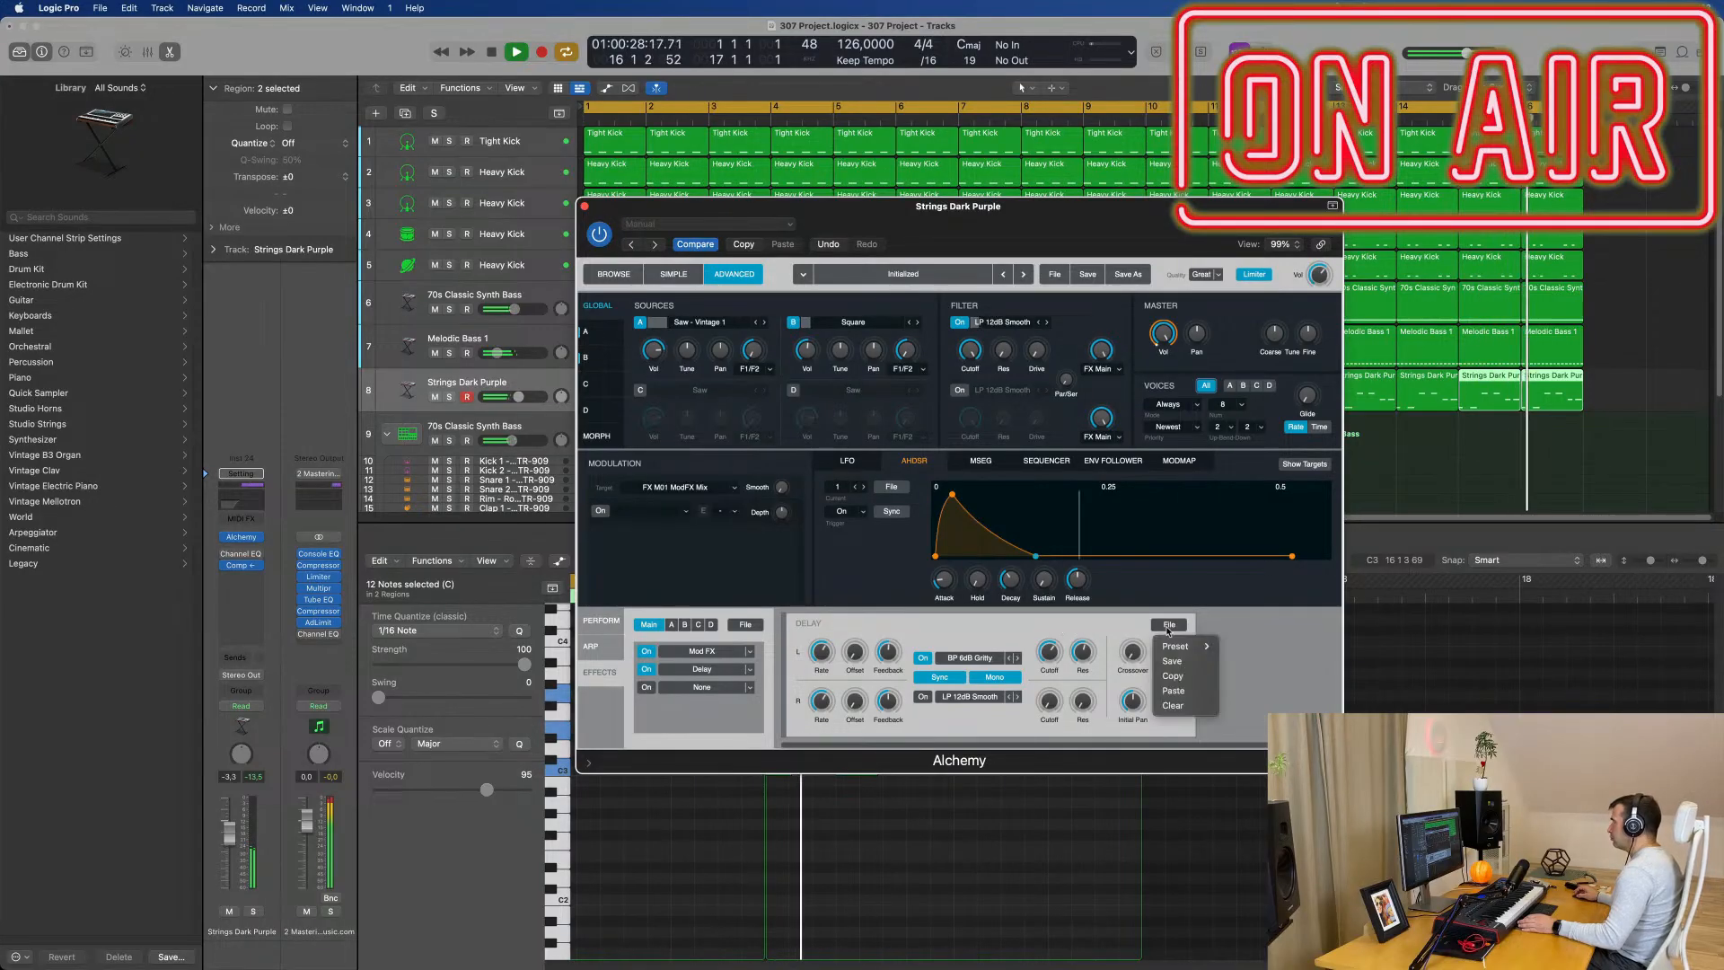
pyautogui.click(794, 635)
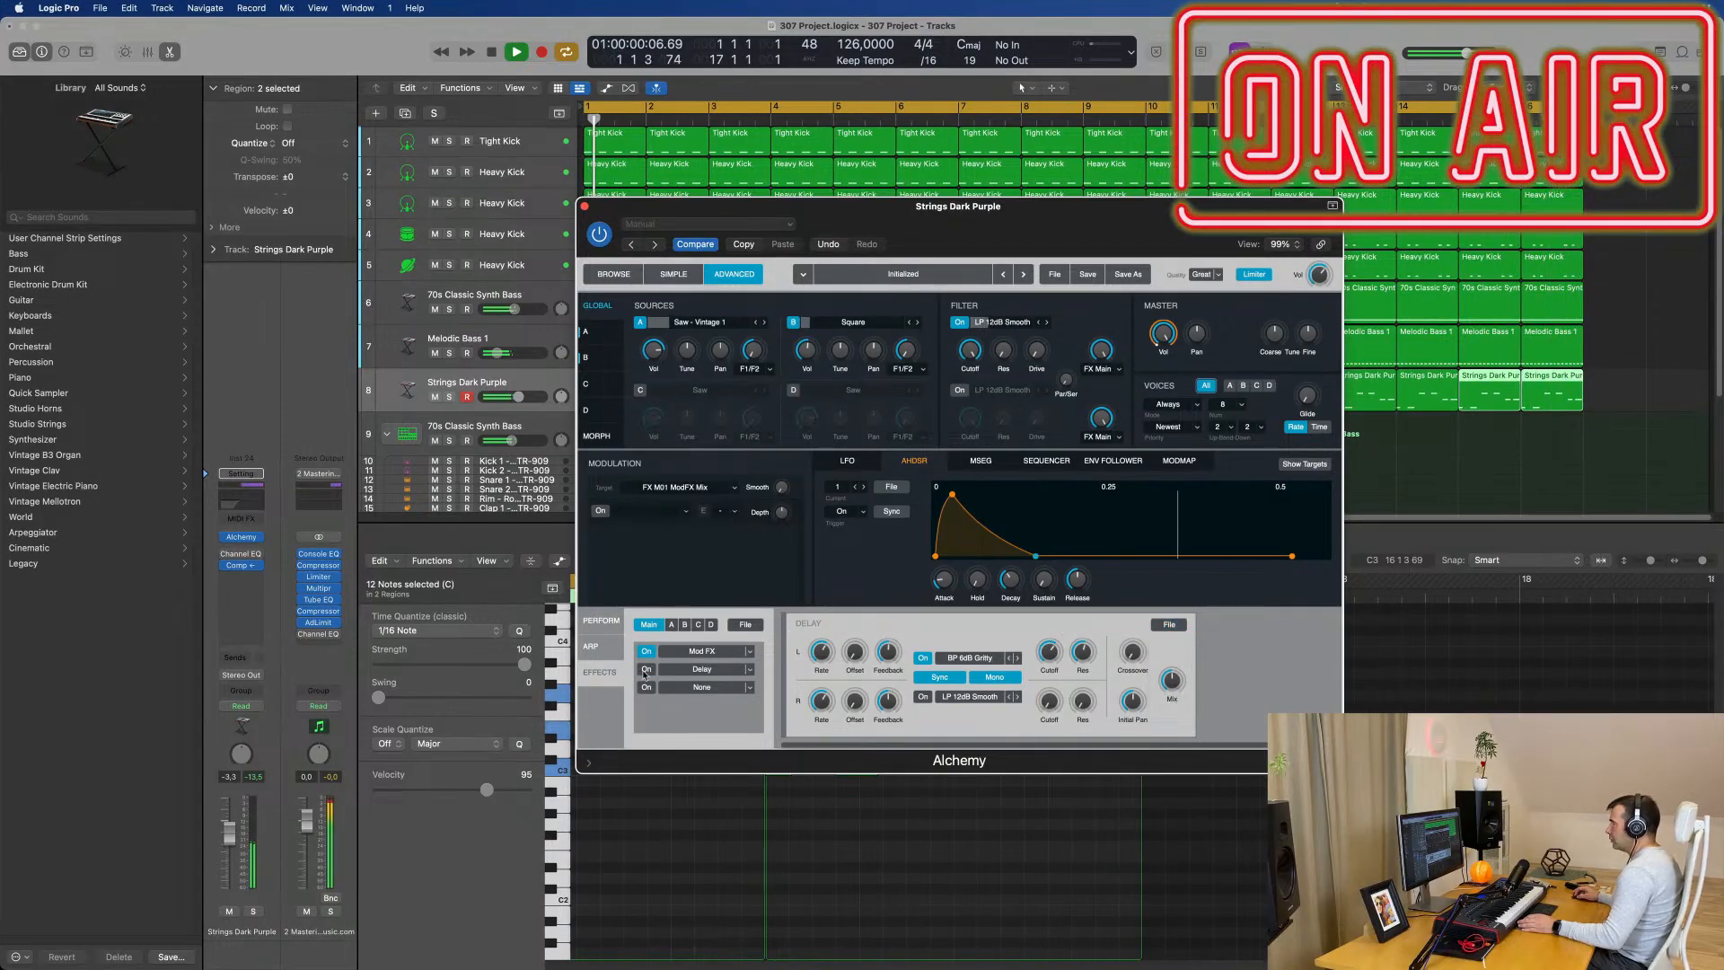
# Step: Lower the Strings Dark Purple track's volume to -7.2 dB and compare Alchemy's sound with source B off and on
pyautogui.moveTo(518, 397); pyautogui.dragTo(511, 397)
pyautogui.moveTo(228, 847); pyautogui.dragTo(228, 851)
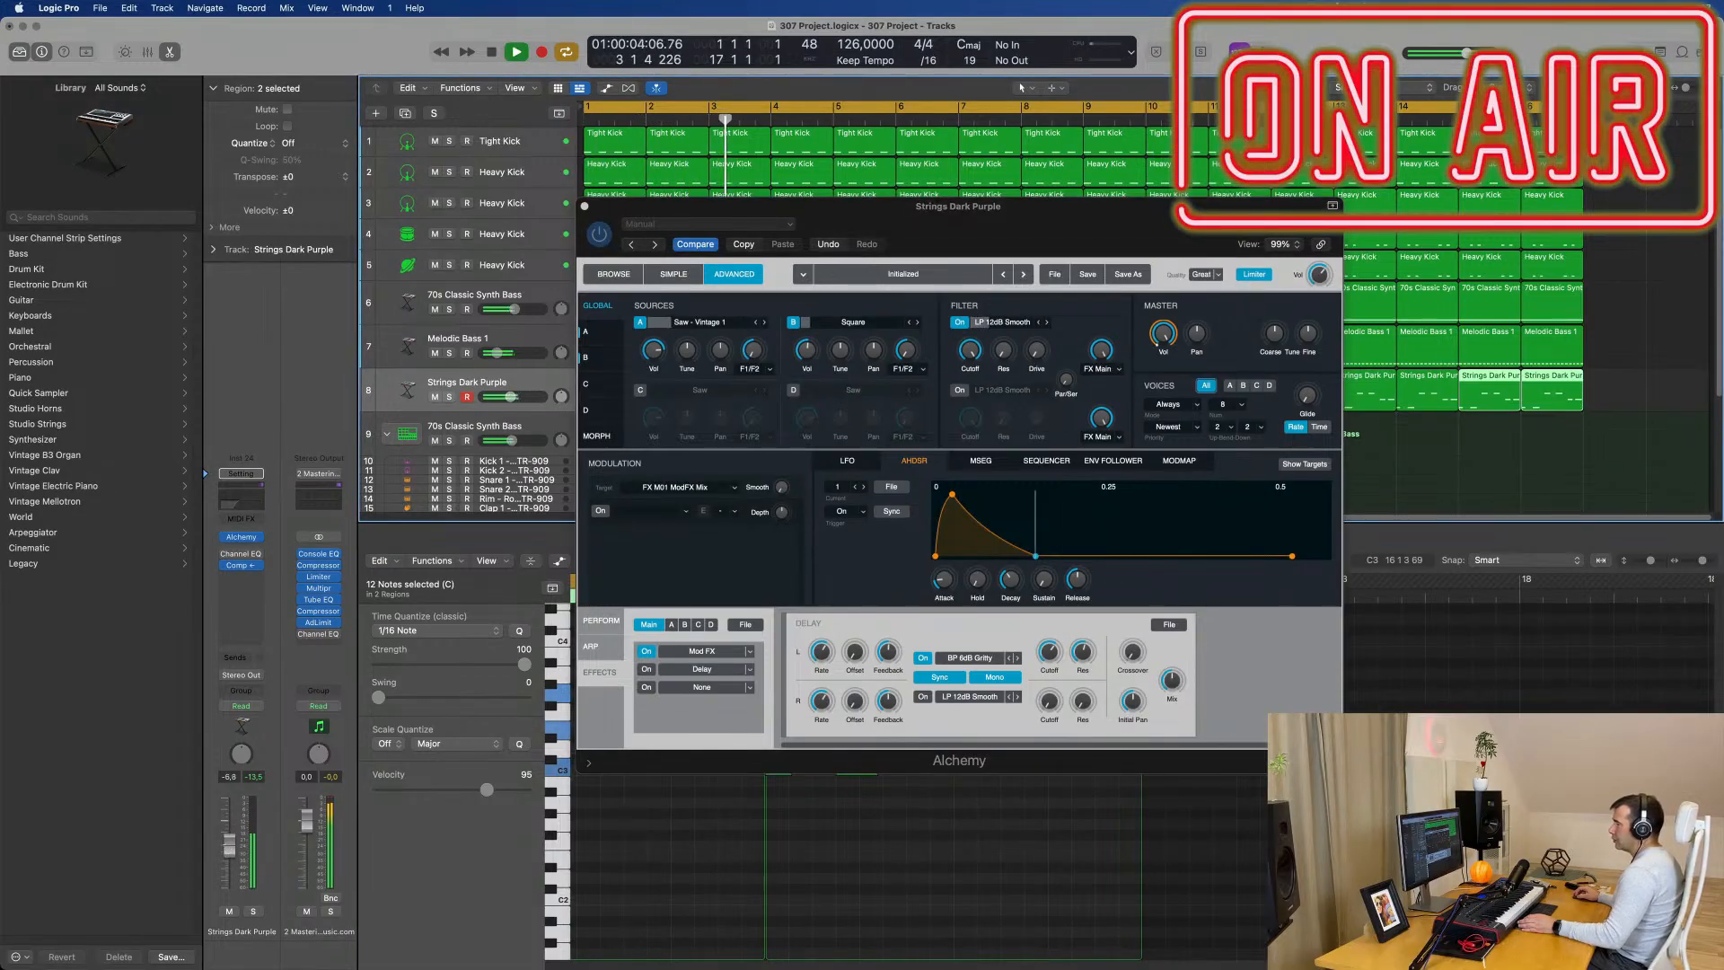
pyautogui.moveTo(946, 209); pyautogui.dragTo(979, 191)
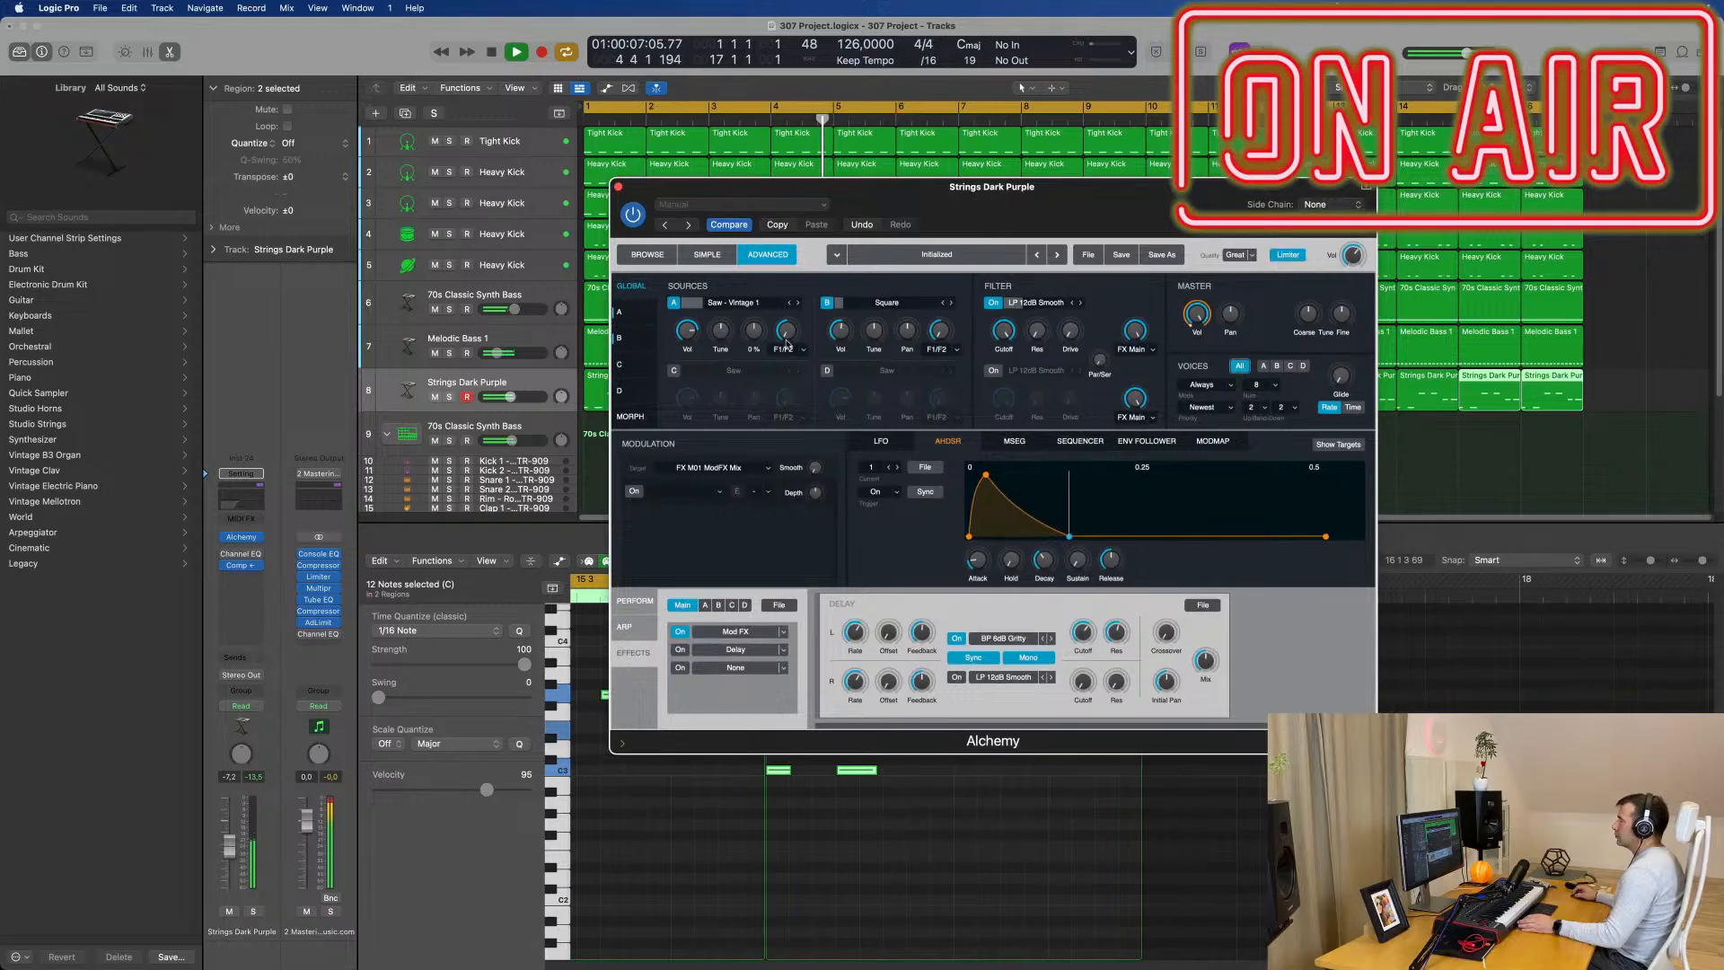
pyautogui.click(827, 303)
pyautogui.click(827, 303)
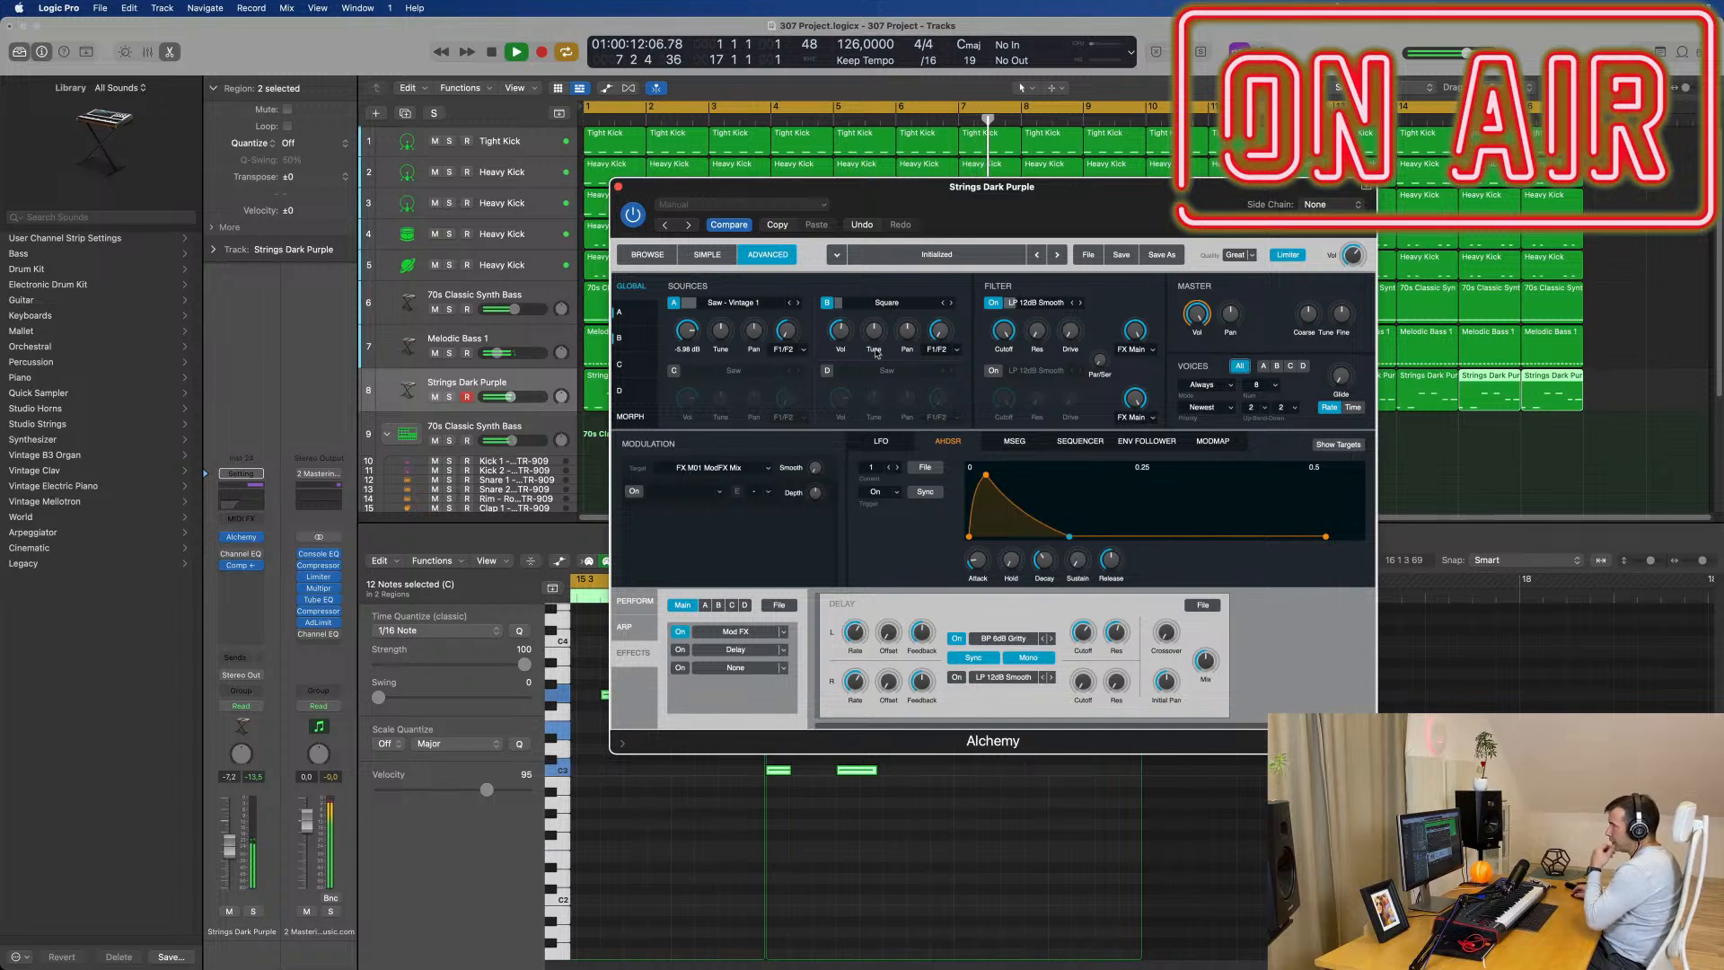
# Step: Enable Alchemy's source C and load the complex VA waveform Metallic 01
pyautogui.click(673, 370)
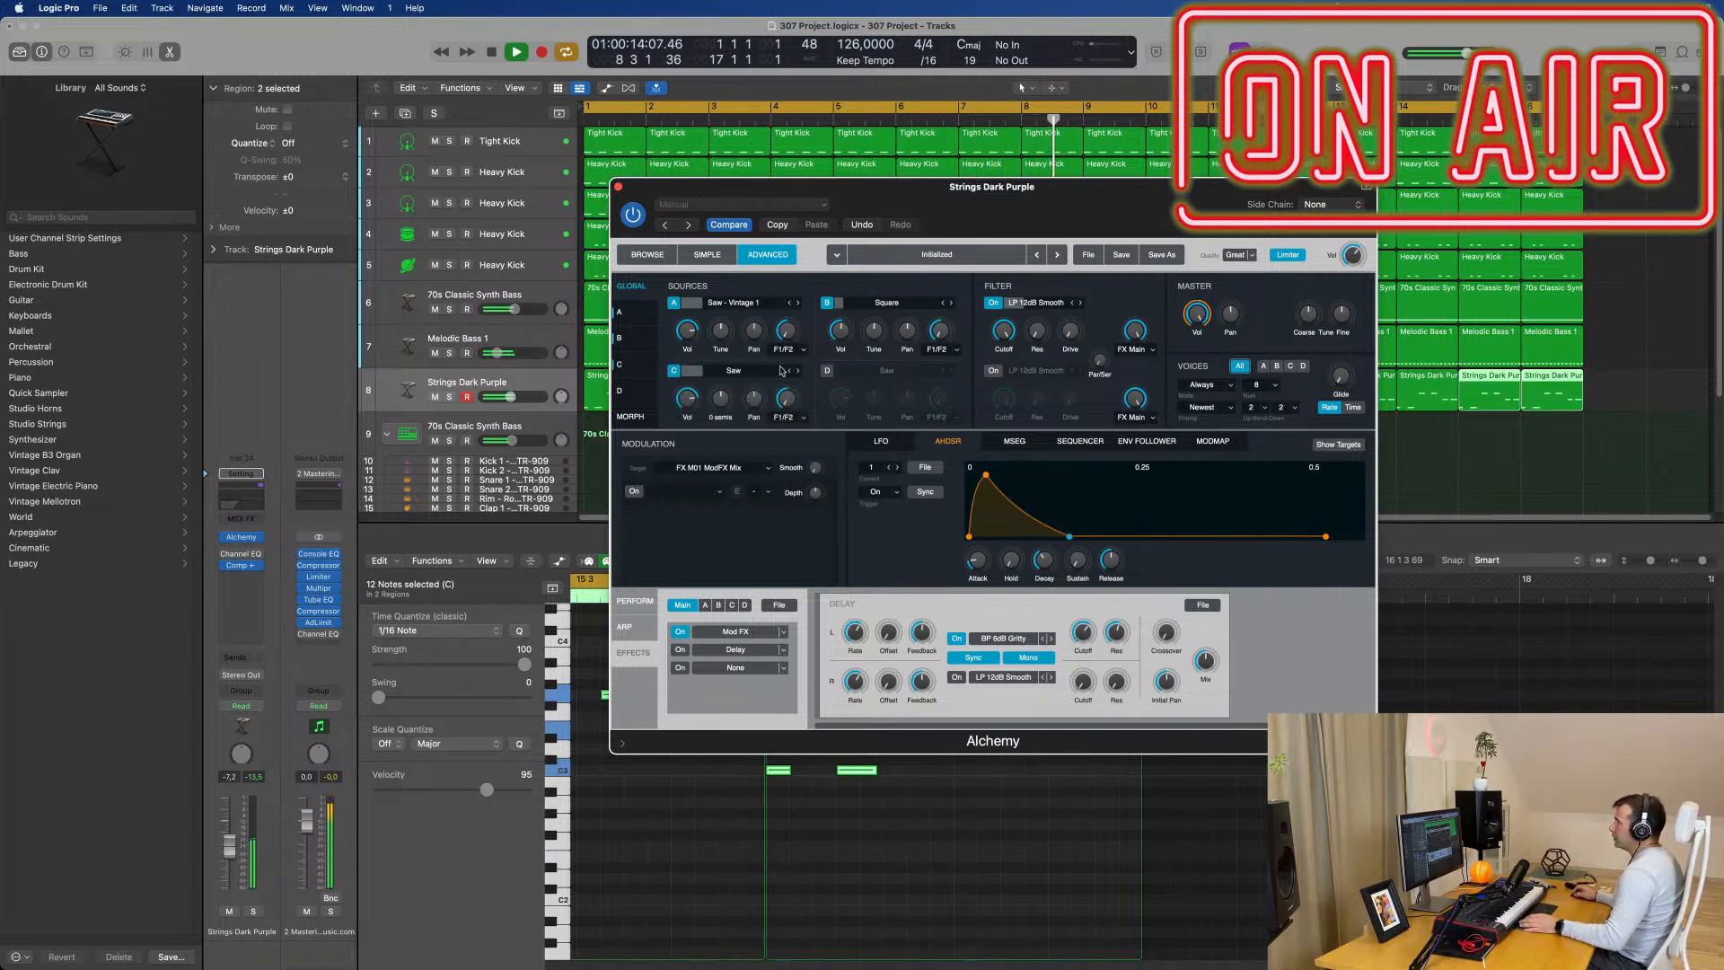
pyautogui.click(762, 376)
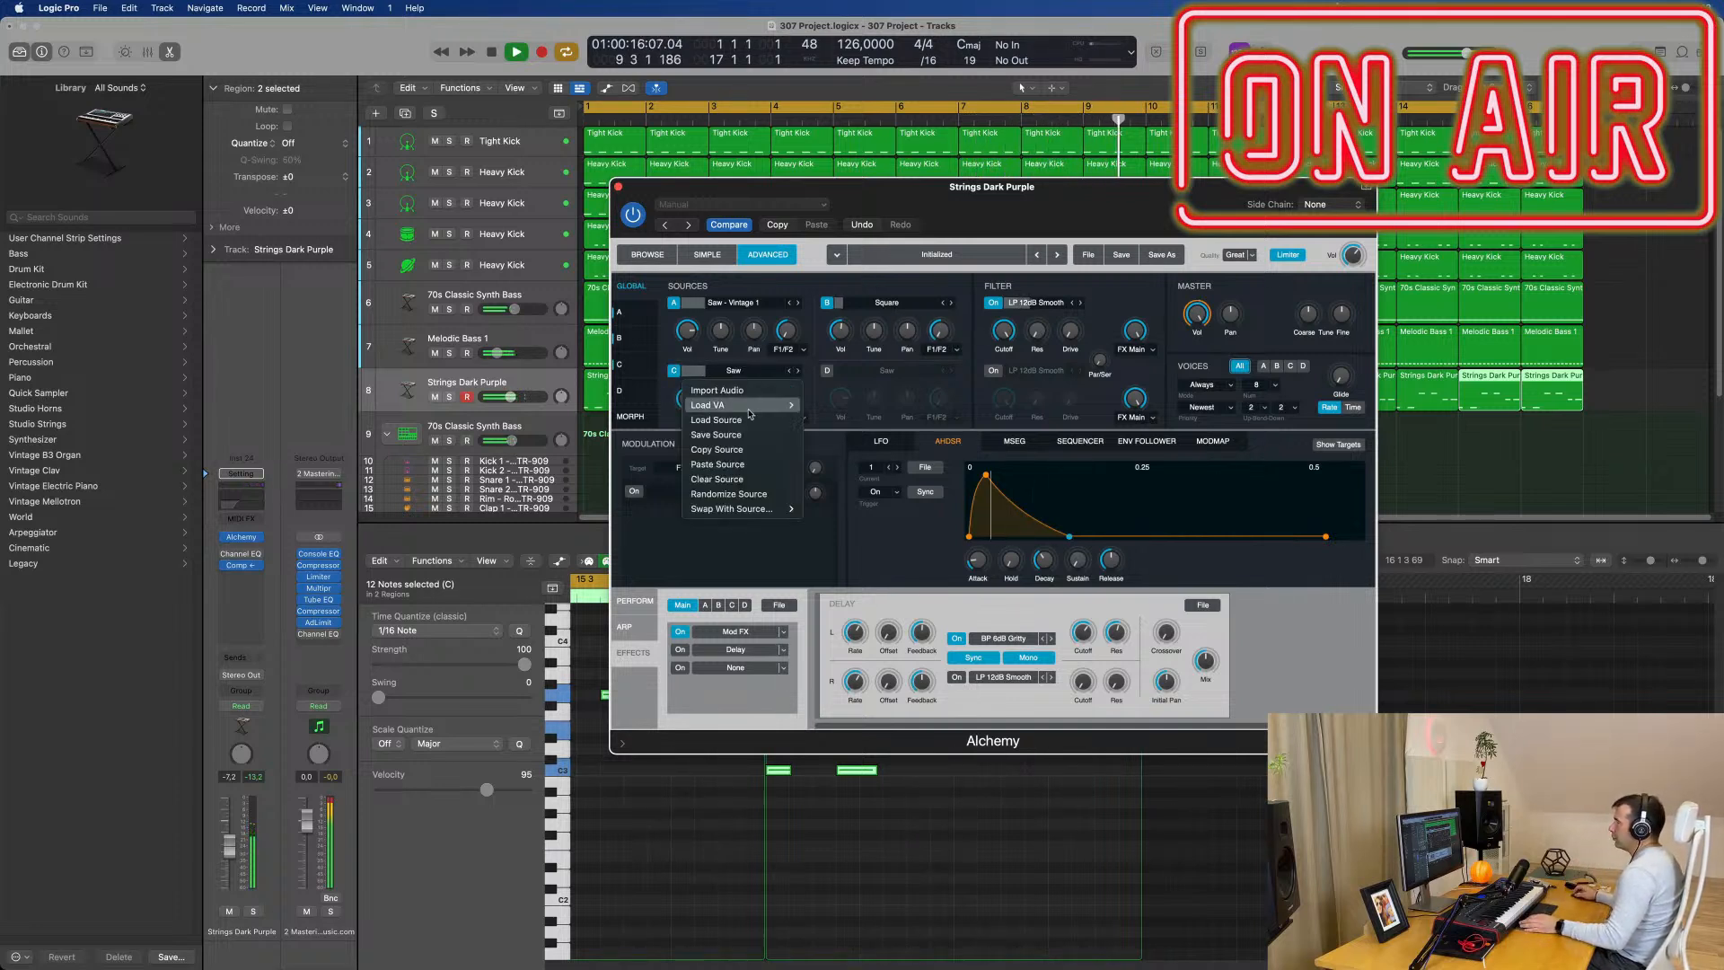
pyautogui.moveTo(752, 411)
pyautogui.moveTo(830, 419)
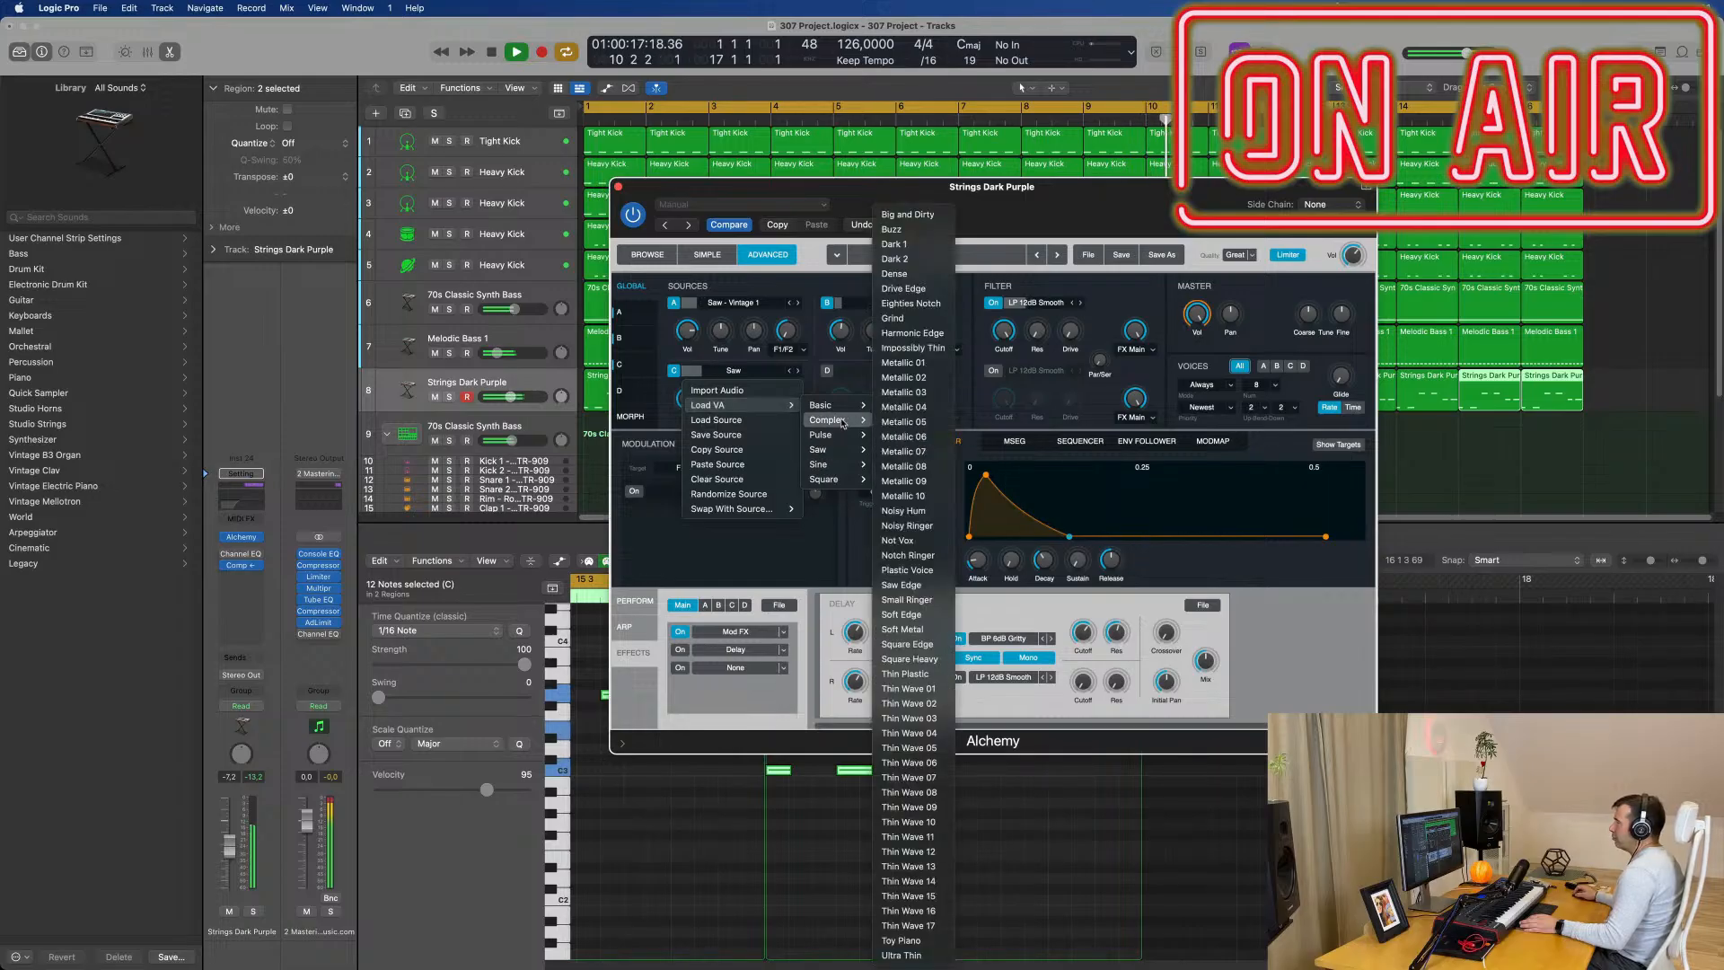
pyautogui.click(920, 365)
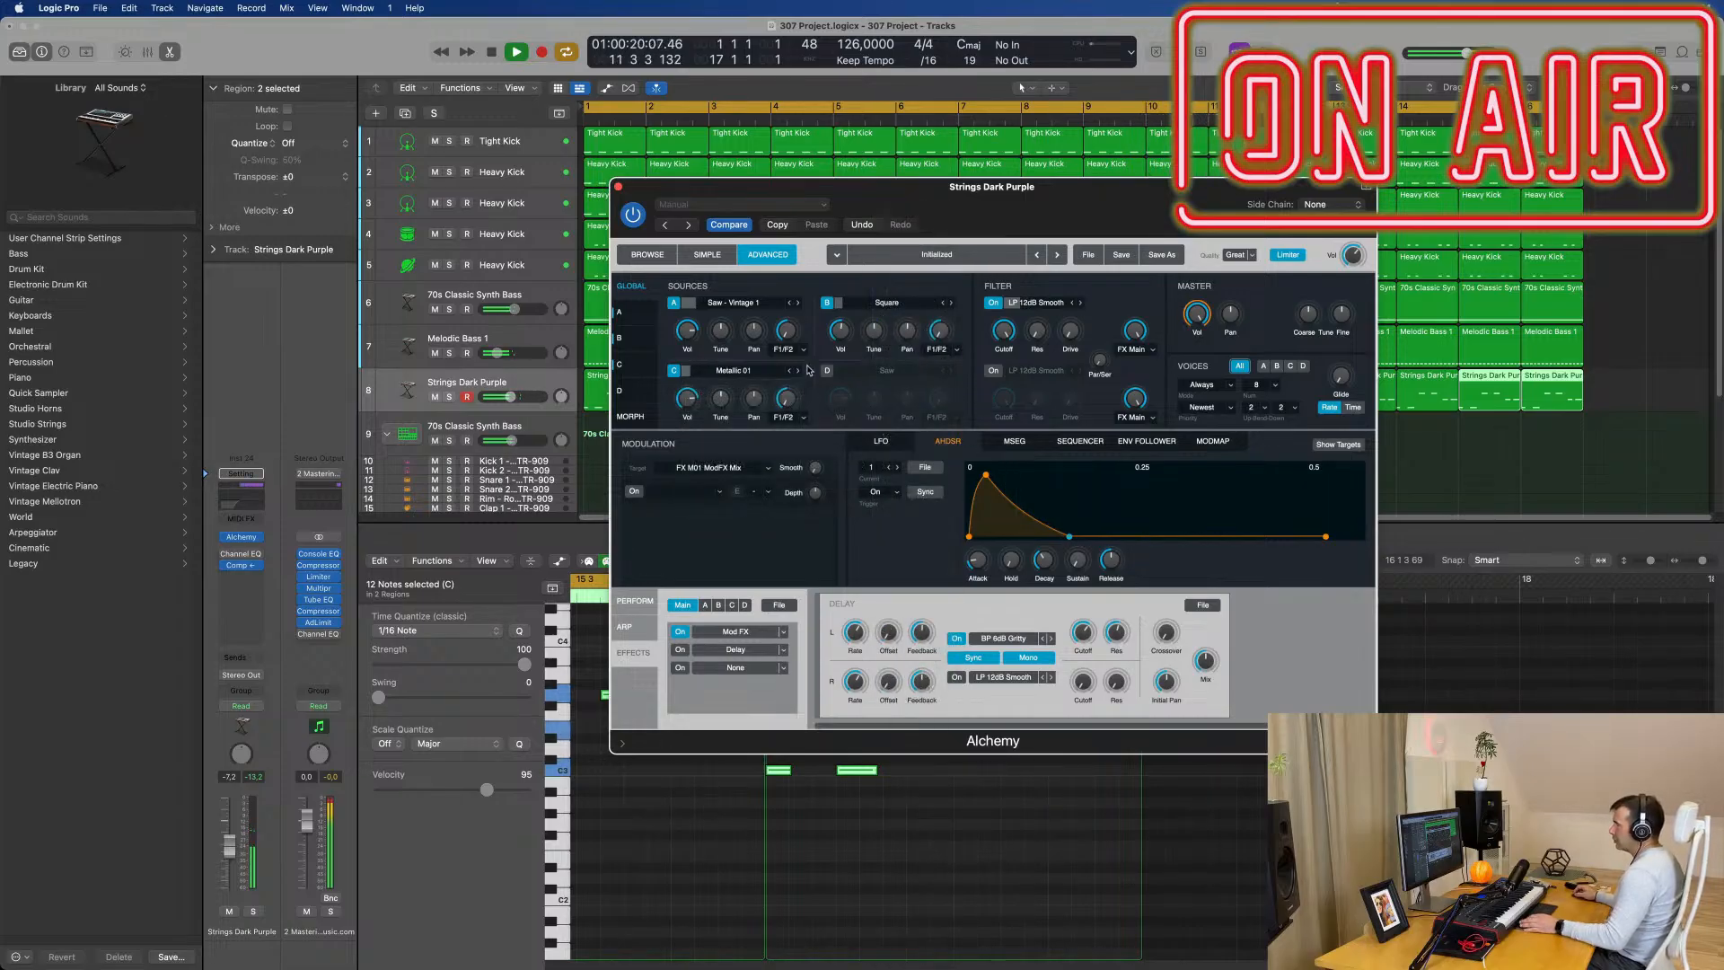
# Step: Set source C's volume to about -10 dB and adjust its coarse tuning
pyautogui.moveTo(691, 395); pyautogui.dragTo(699, 357)
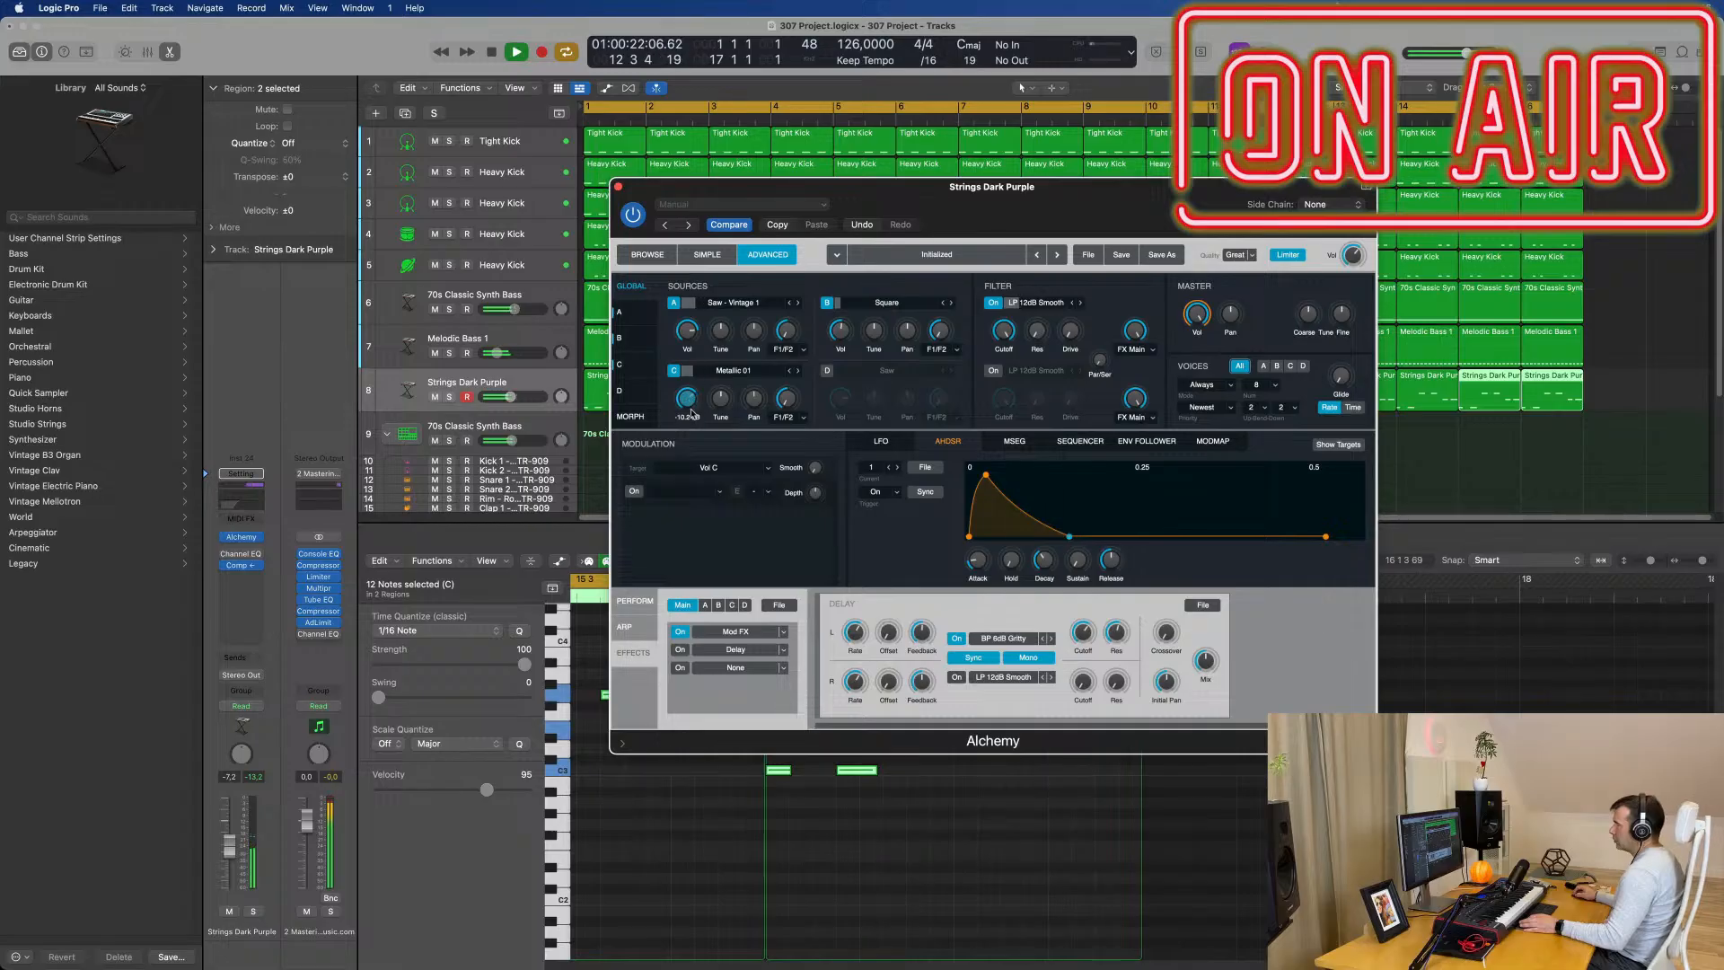
pyautogui.moveTo(717, 404); pyautogui.dragTo(731, 393)
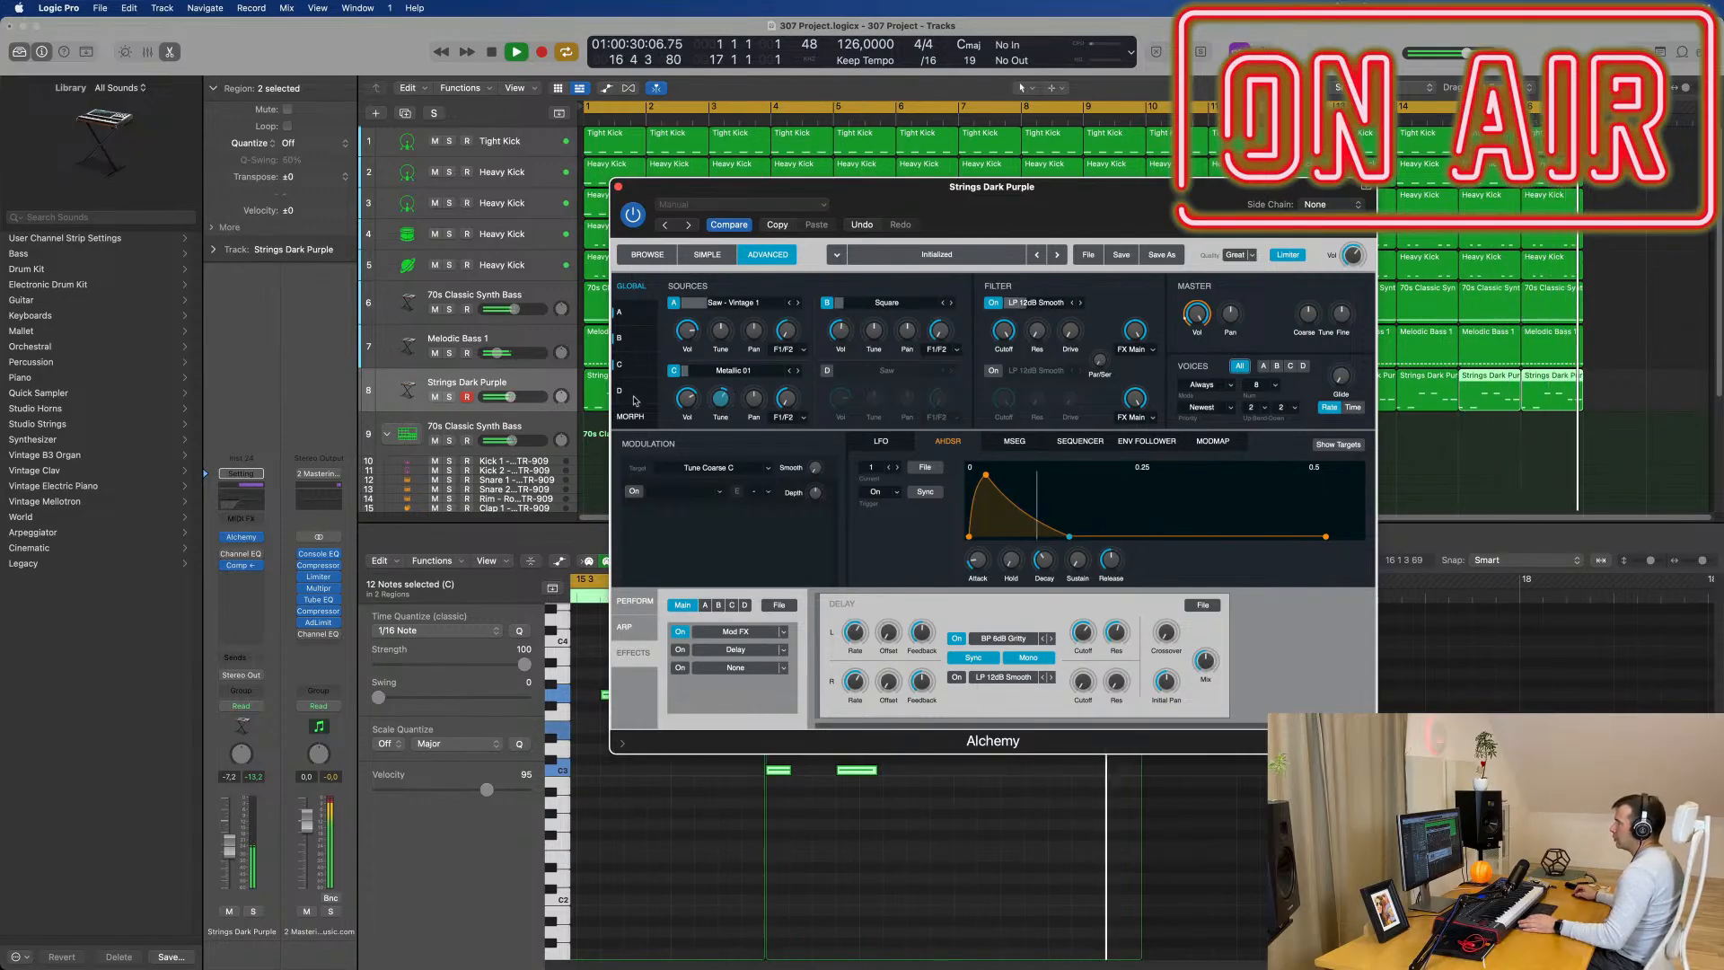
pyautogui.click(687, 398)
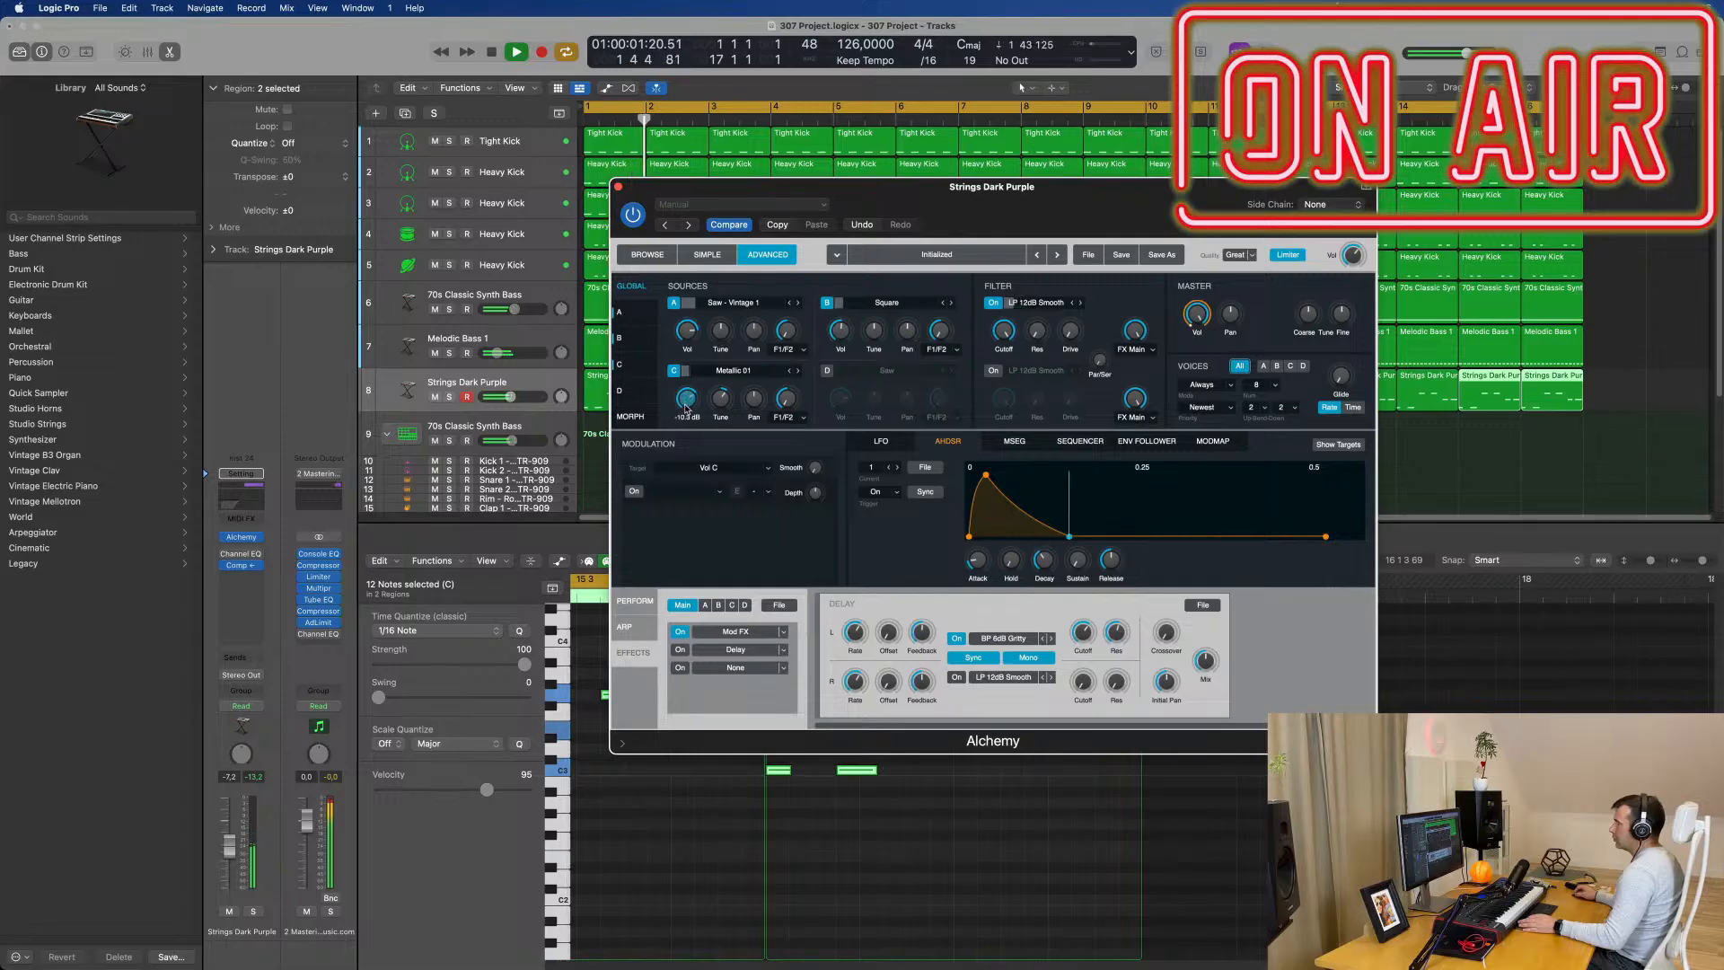
# Step: Step source C through further Metallic waveforms, replace them with Saw - Arp and set its volume to about -8 dB
pyautogui.click(799, 371)
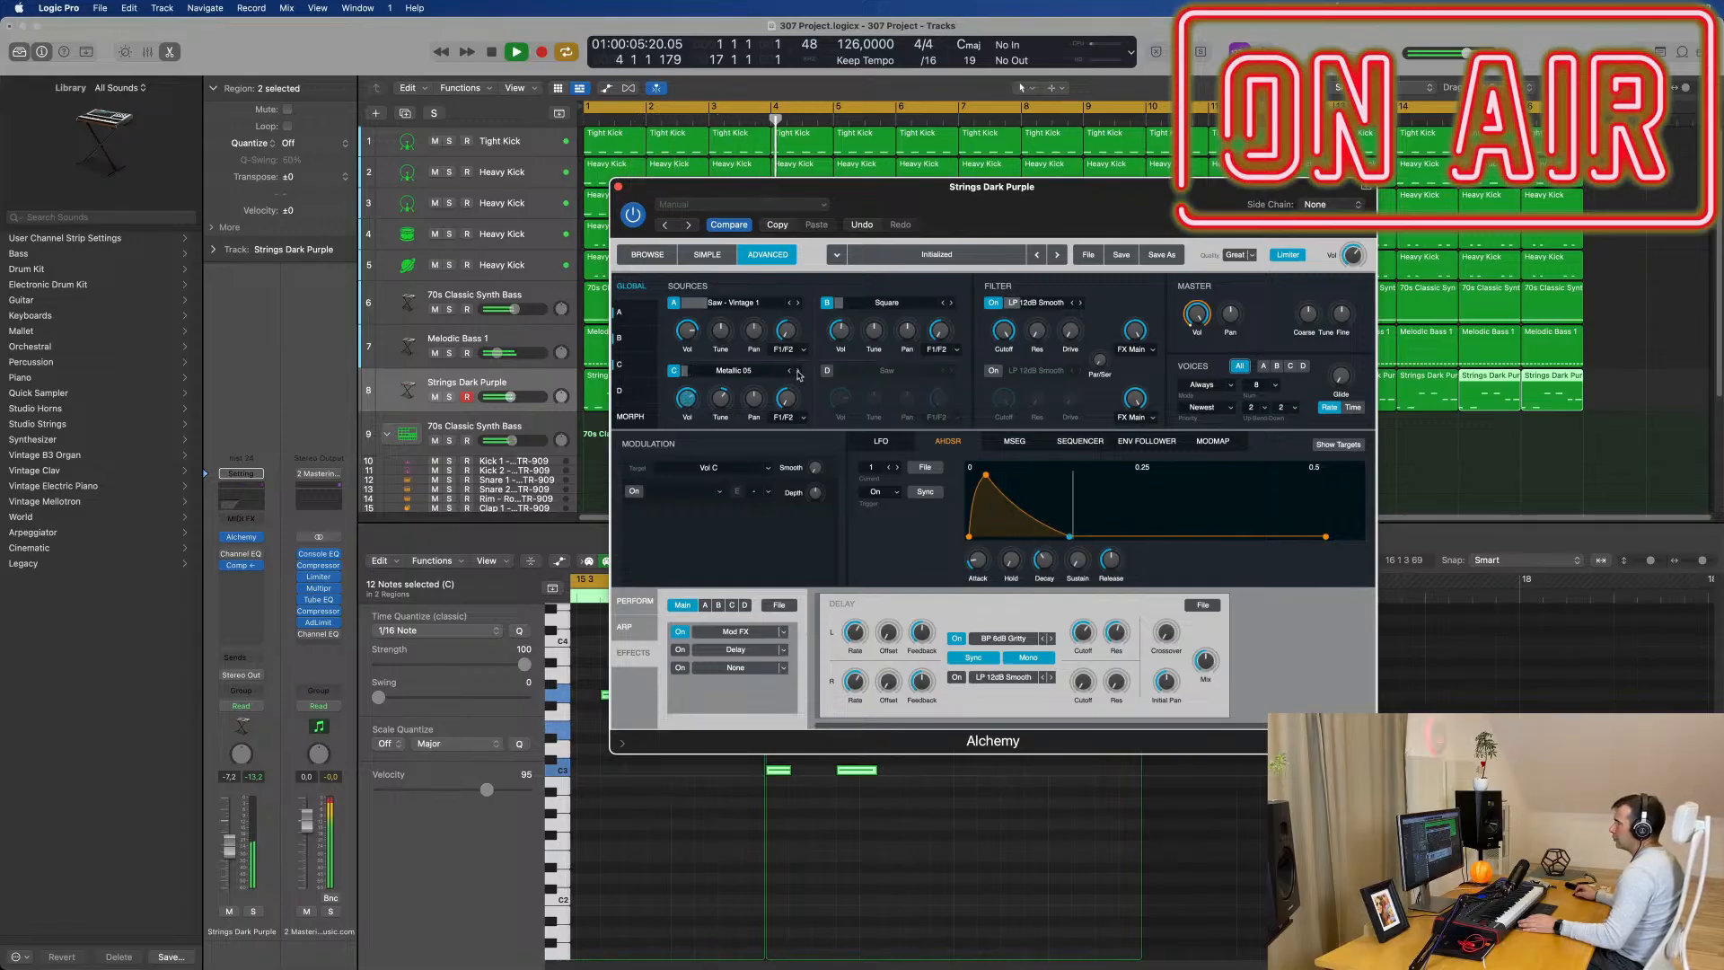
pyautogui.click(799, 371)
pyautogui.click(731, 370)
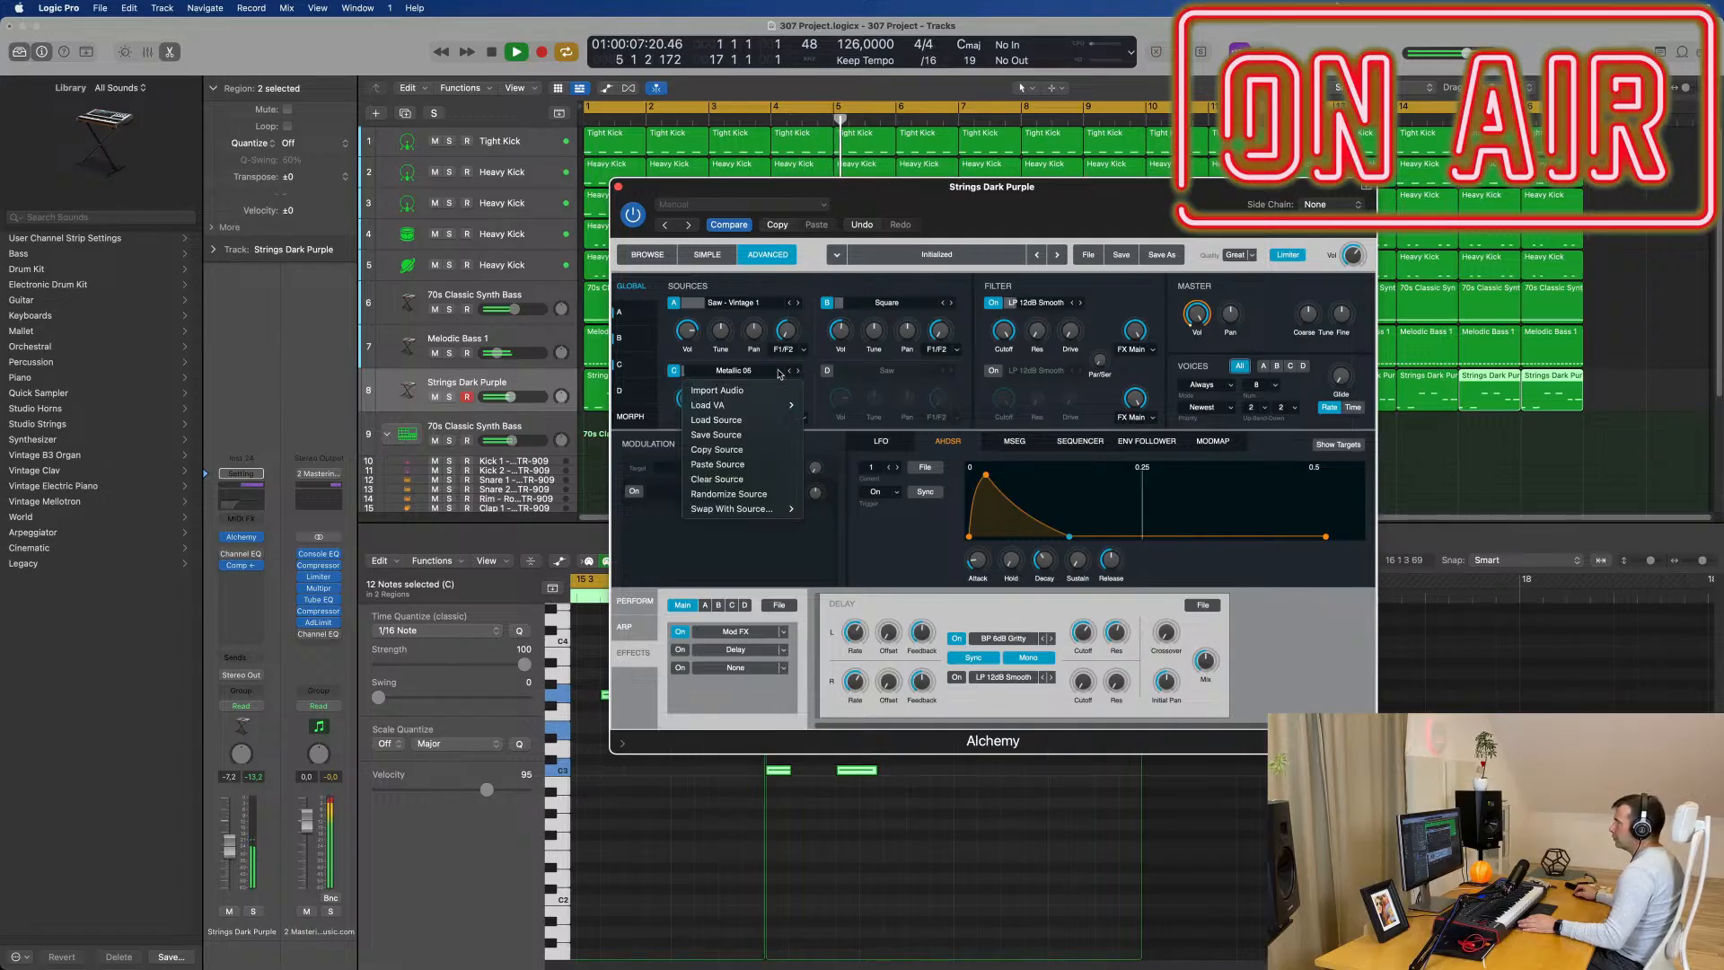
pyautogui.moveTo(710, 405)
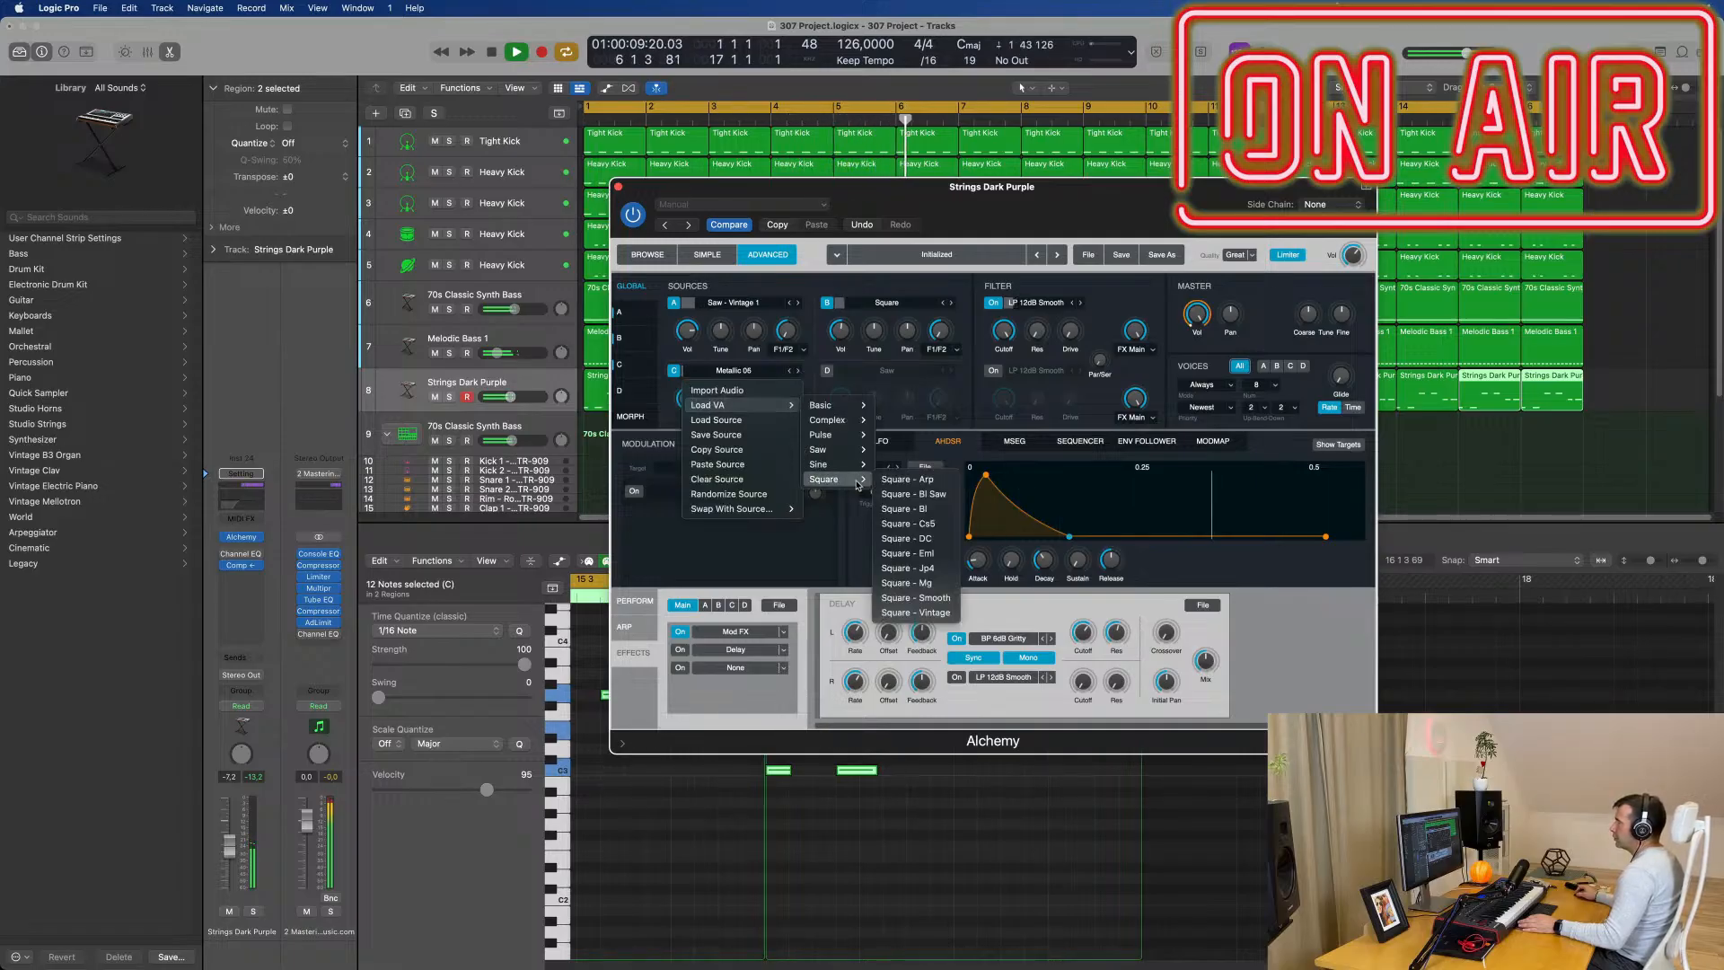
pyautogui.click(901, 450)
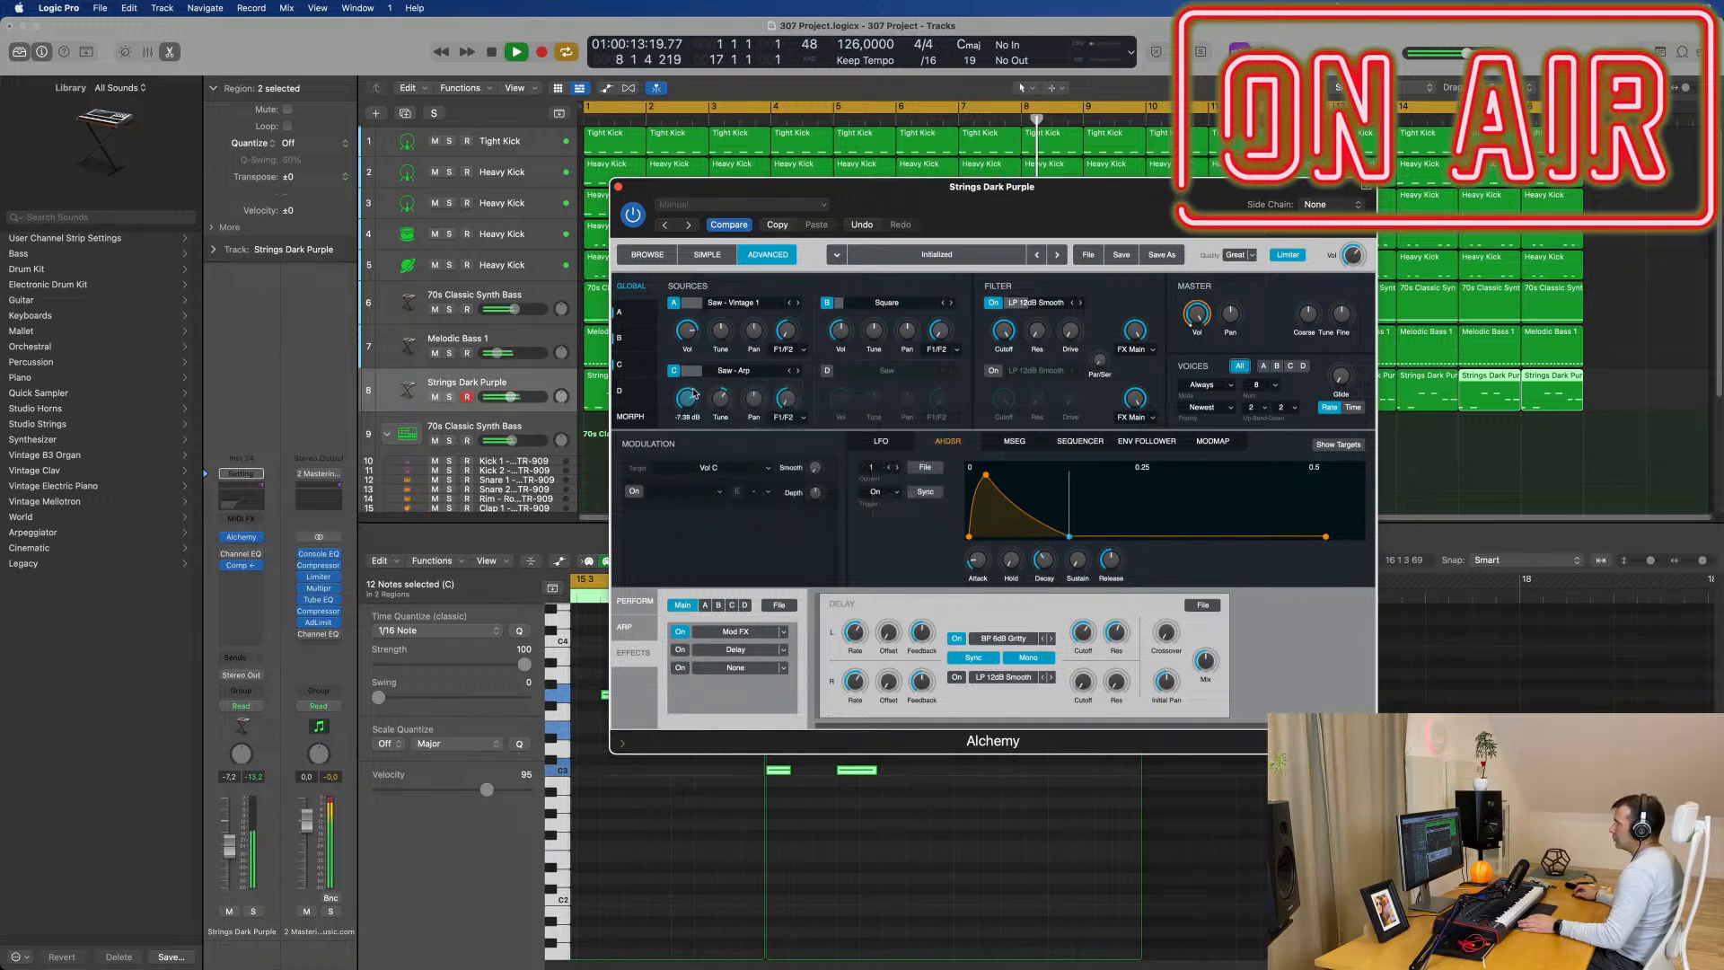
pyautogui.moveTo(691, 401); pyautogui.dragTo(690, 403)
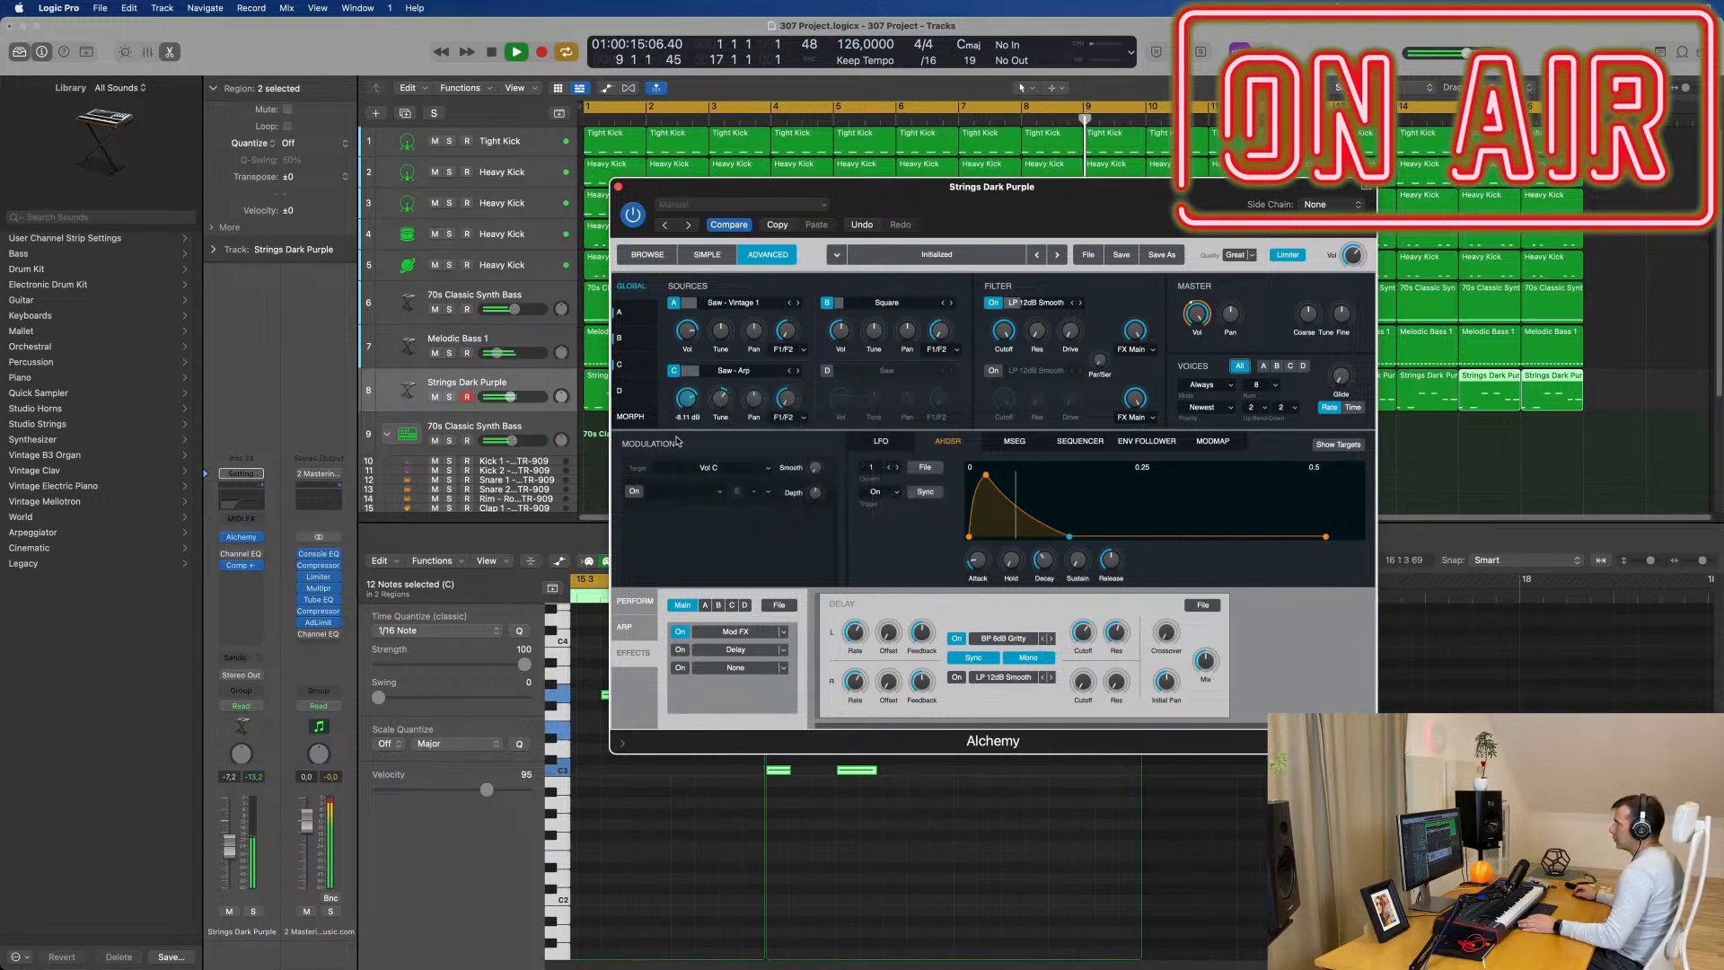
# Step: Adjust the delay time and mix of Alchemy's Mod FX effect on the Strings Dark Purple track
pyautogui.click(738, 634)
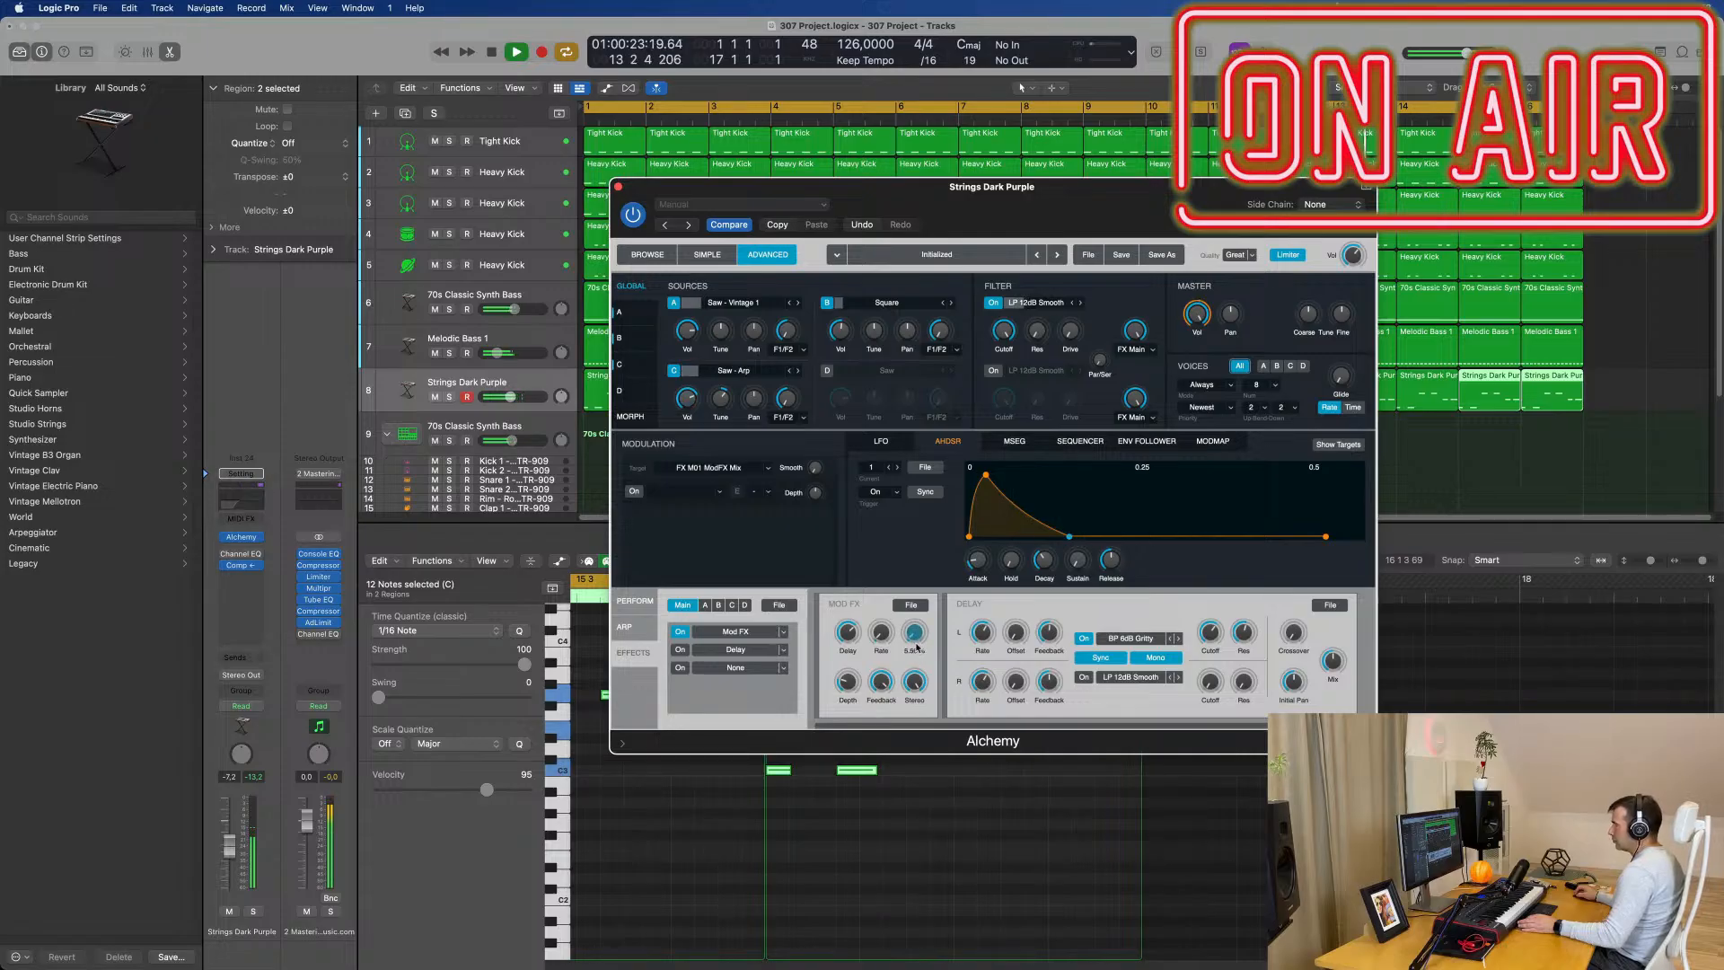
pyautogui.click(847, 633)
pyautogui.moveTo(847, 638); pyautogui.dragTo(857, 556)
pyautogui.moveTo(845, 634); pyautogui.dragTo(844, 654)
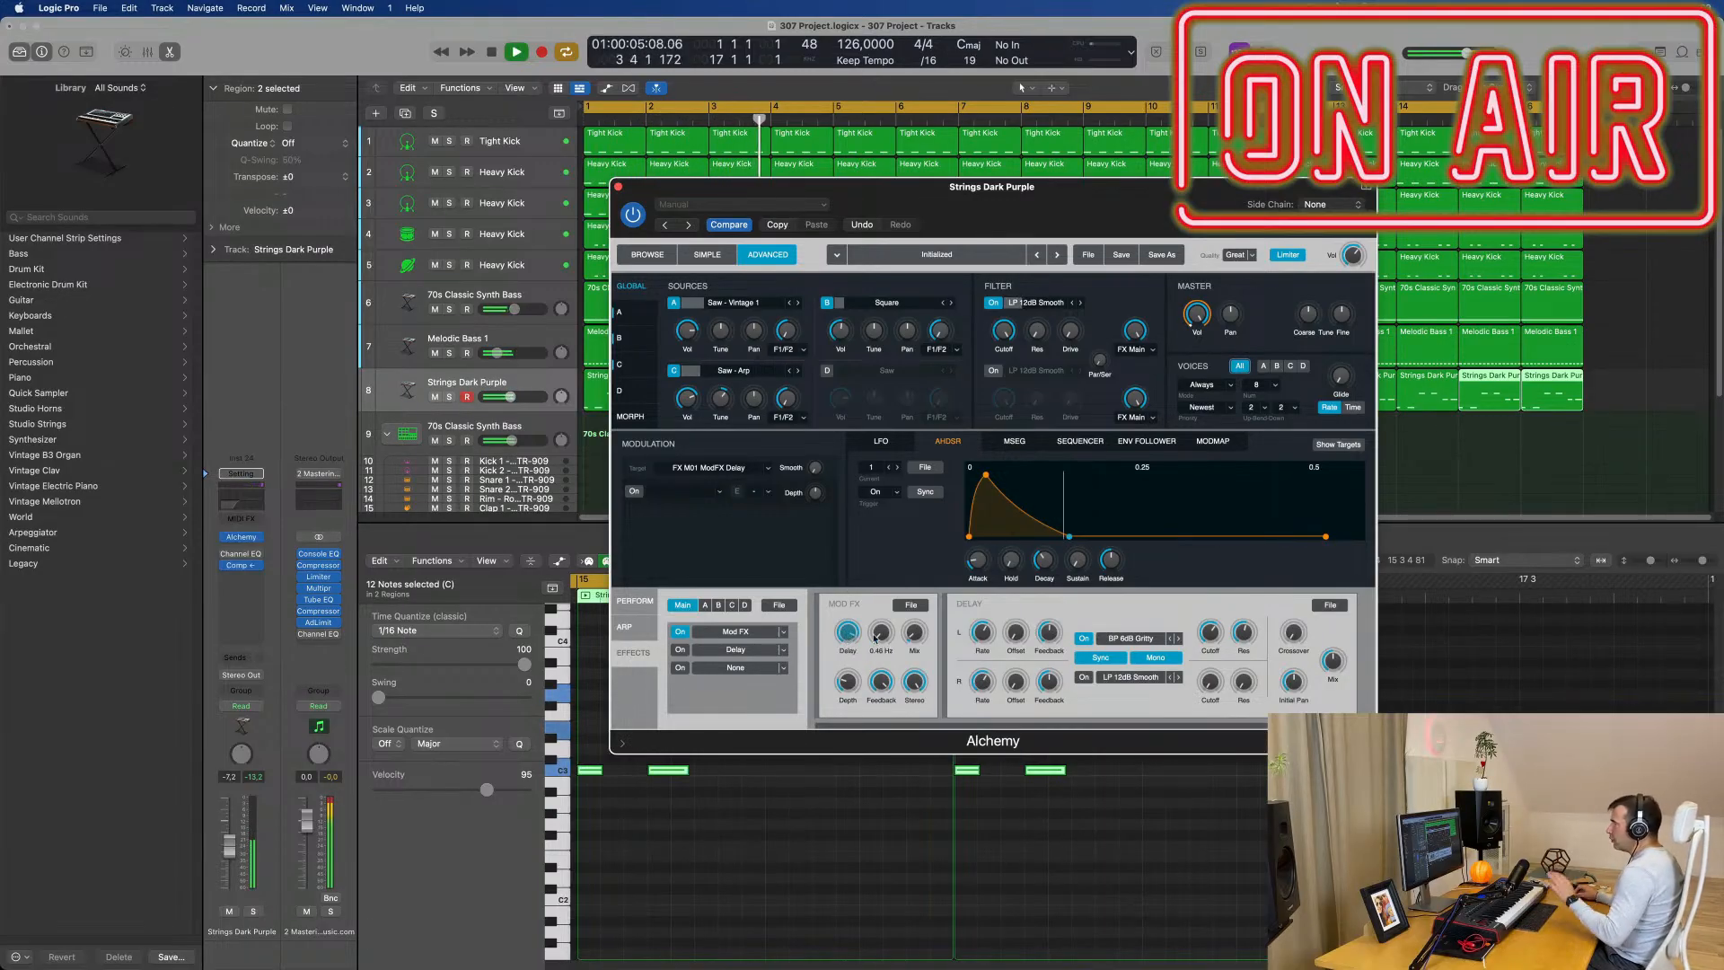
pyautogui.moveTo(909, 640); pyautogui.dragTo(915, 590)
pyautogui.moveTo(915, 656); pyautogui.dragTo(915, 663)
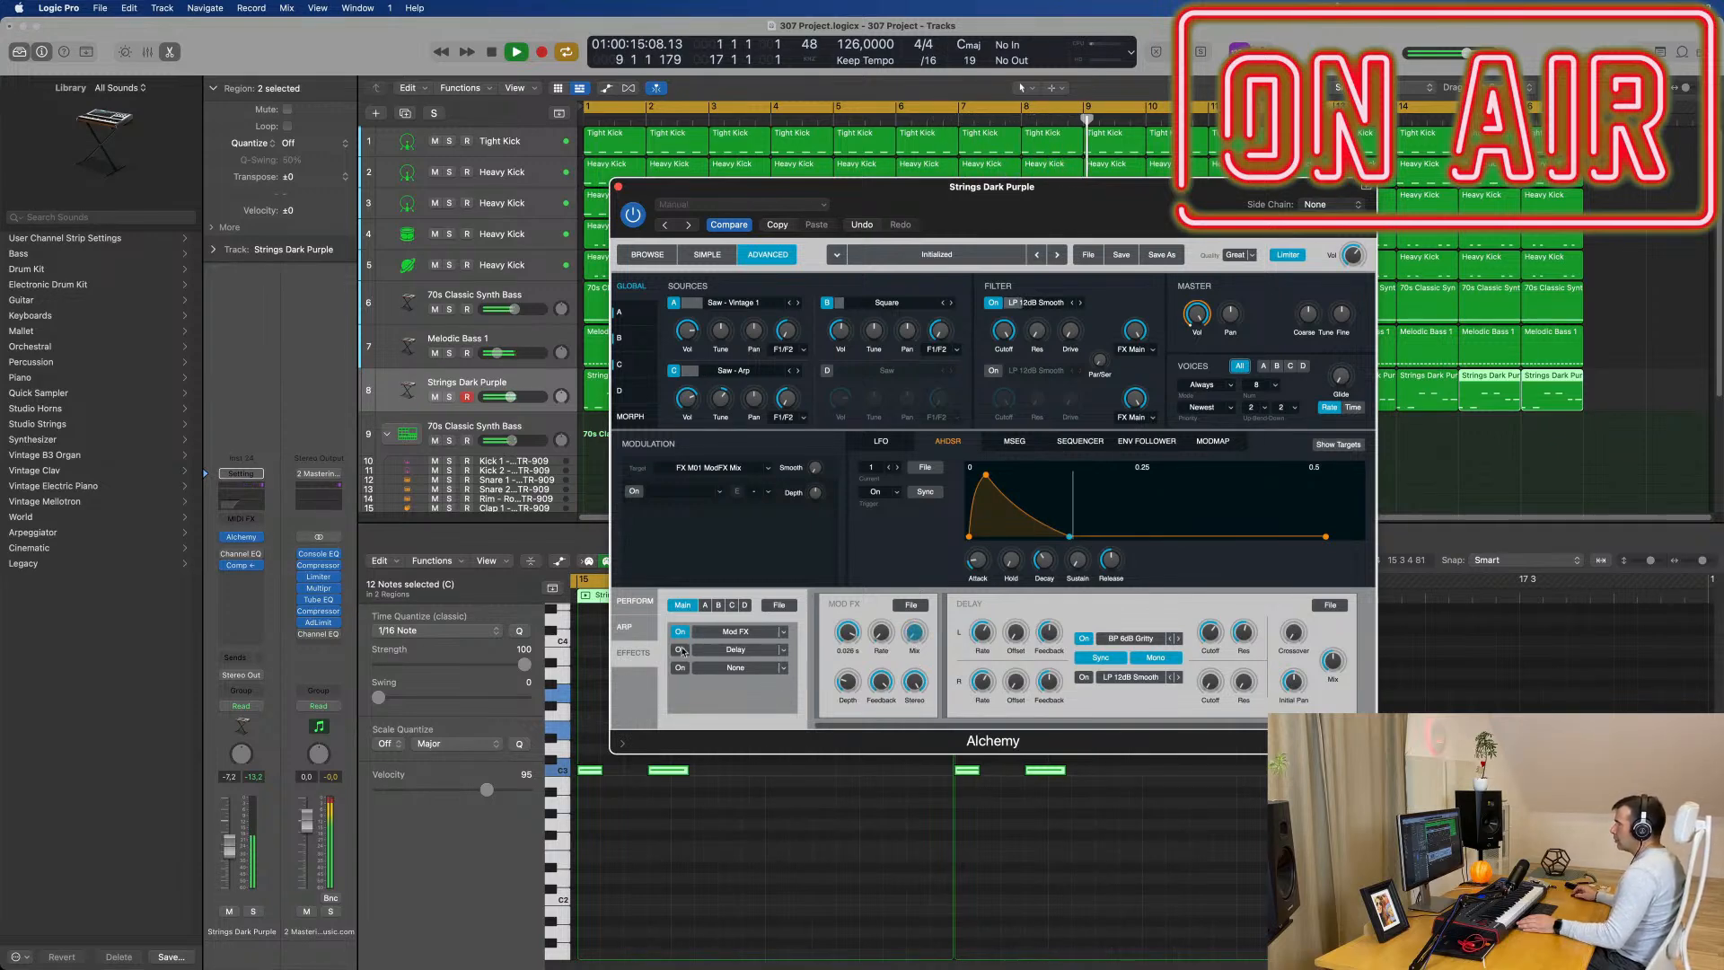
# Step: Clear the settings of Alchemy's Delay effect and set its mix to about 32.5%
pyautogui.click(745, 653)
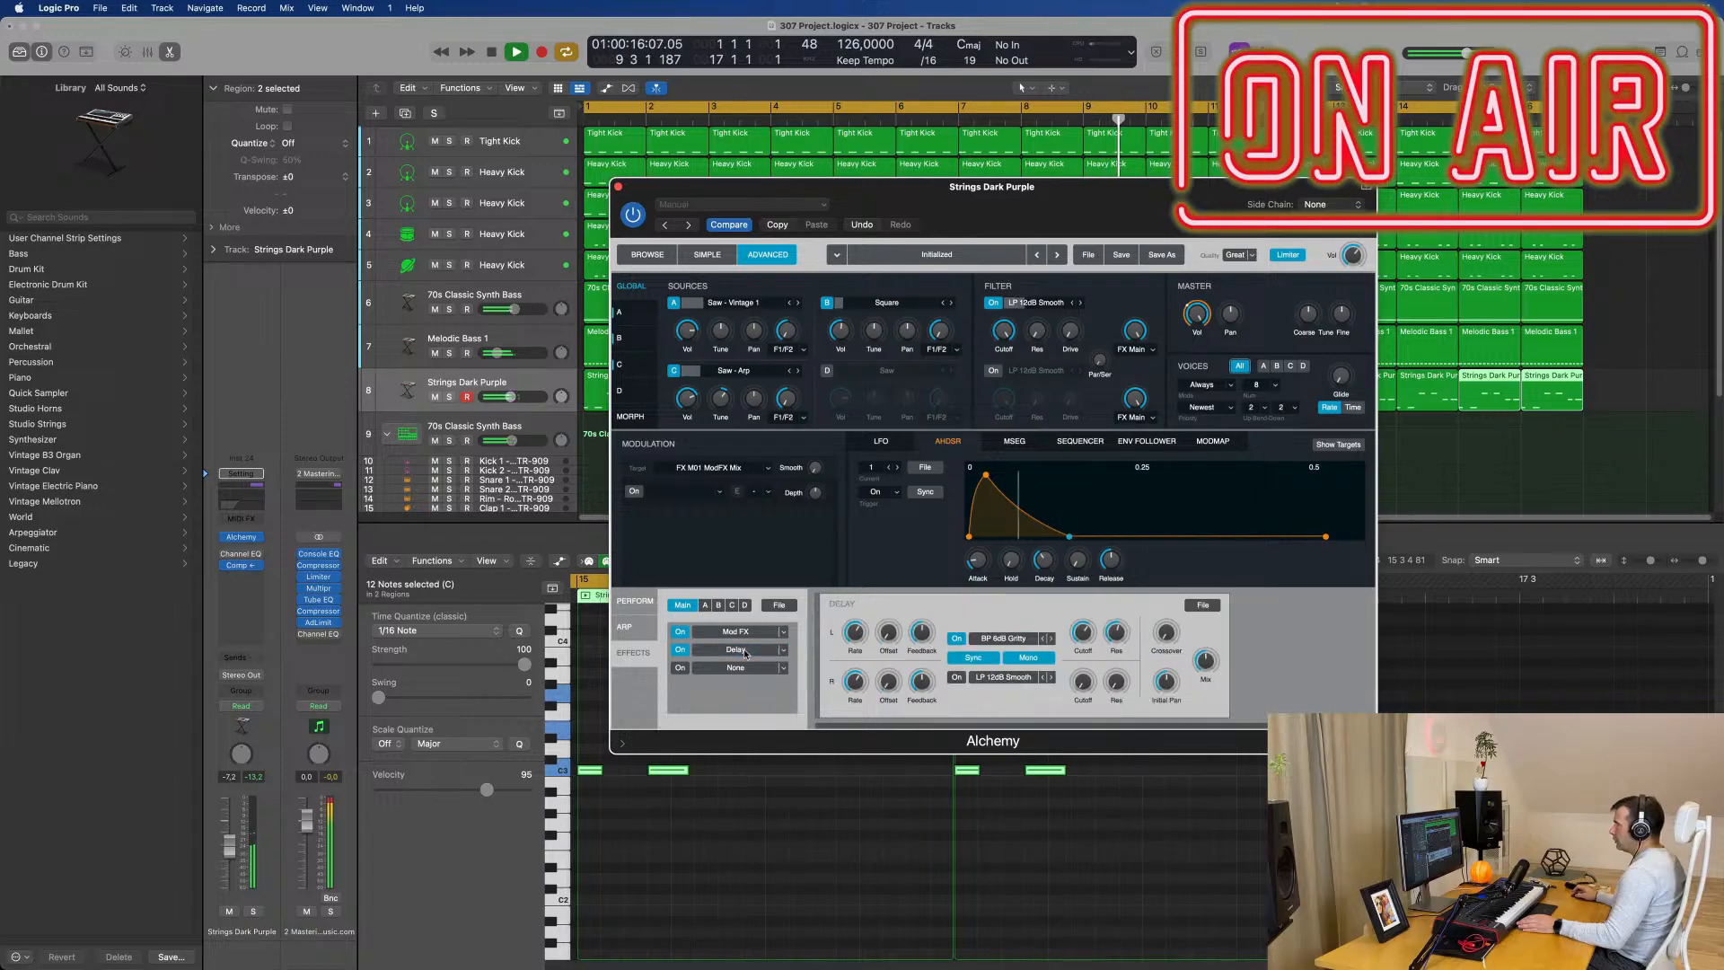
pyautogui.click(1203, 606)
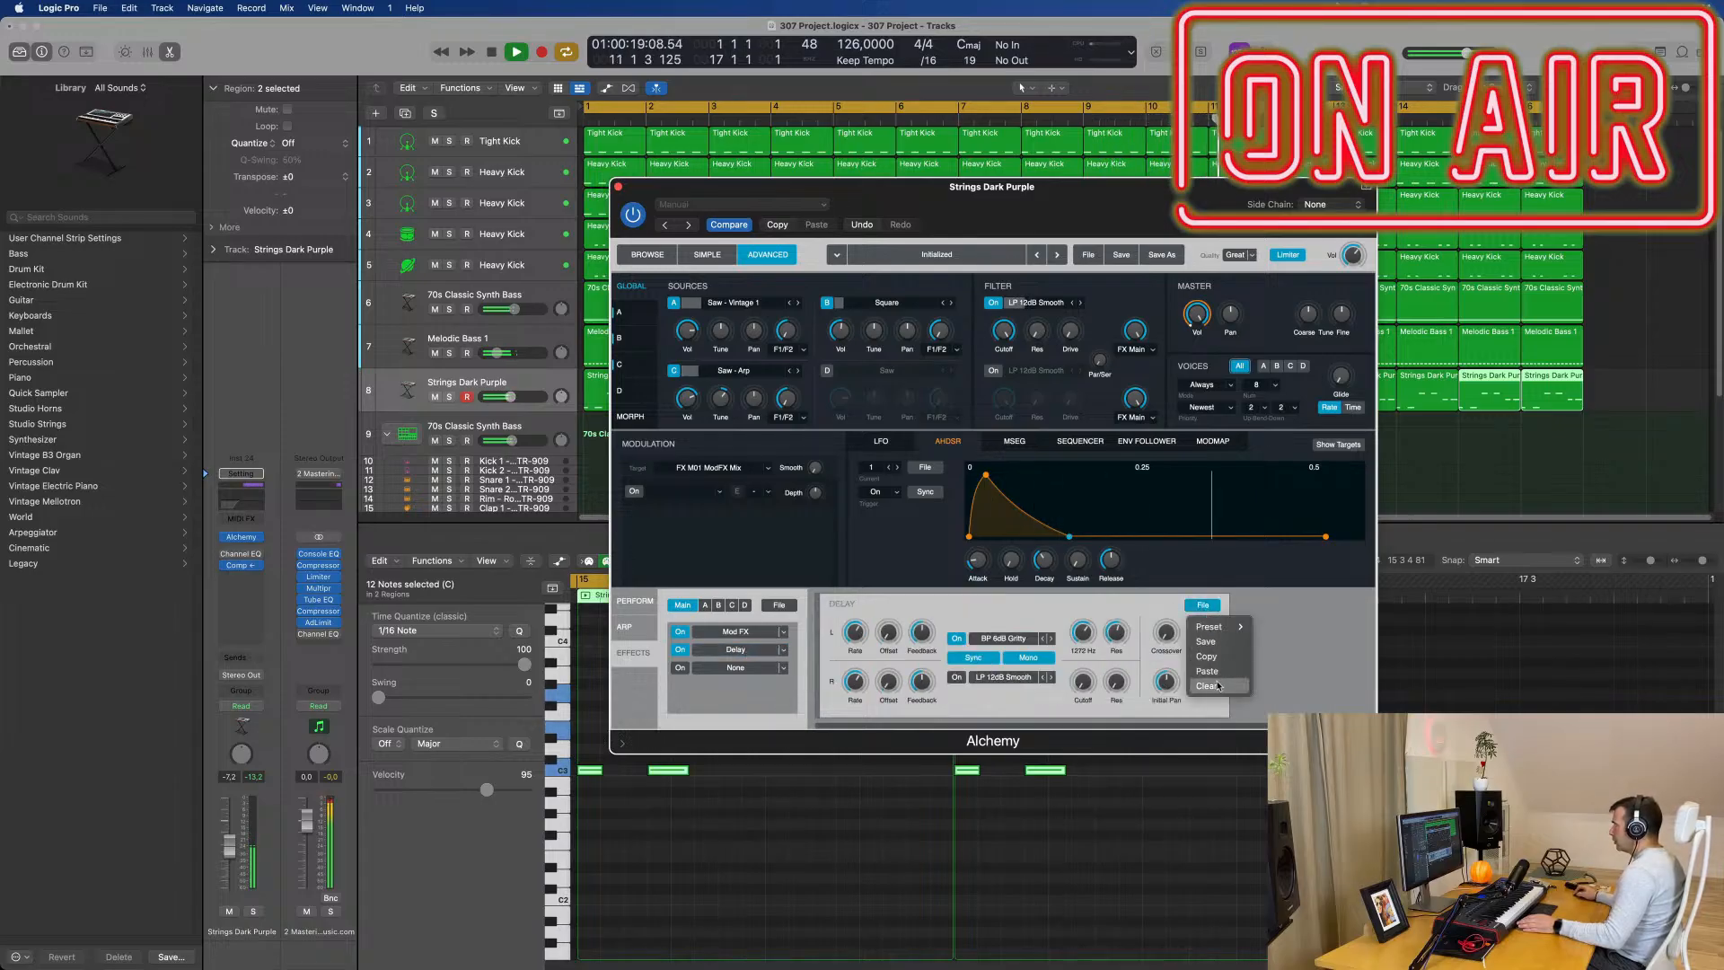
pyautogui.click(1219, 687)
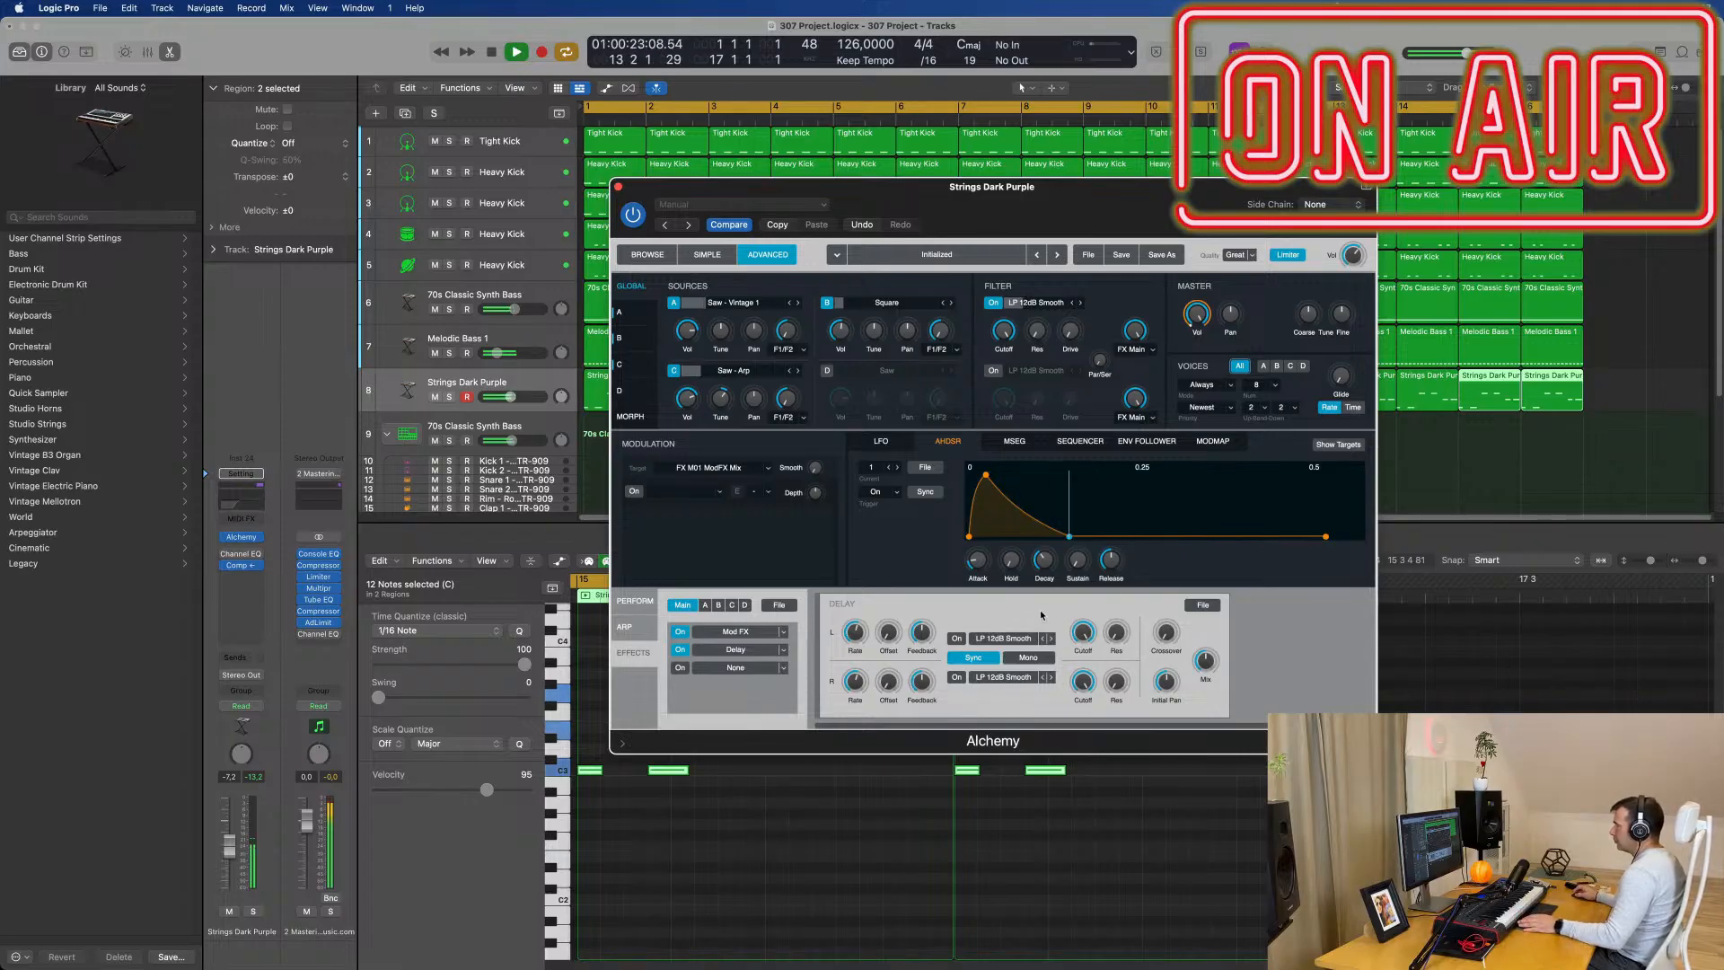
pyautogui.click(1205, 663)
pyautogui.moveTo(1209, 668)
pyautogui.mouseDown()
pyautogui.moveTo(1208, 702)
pyautogui.moveTo(1205, 662)
pyautogui.mouseUp()
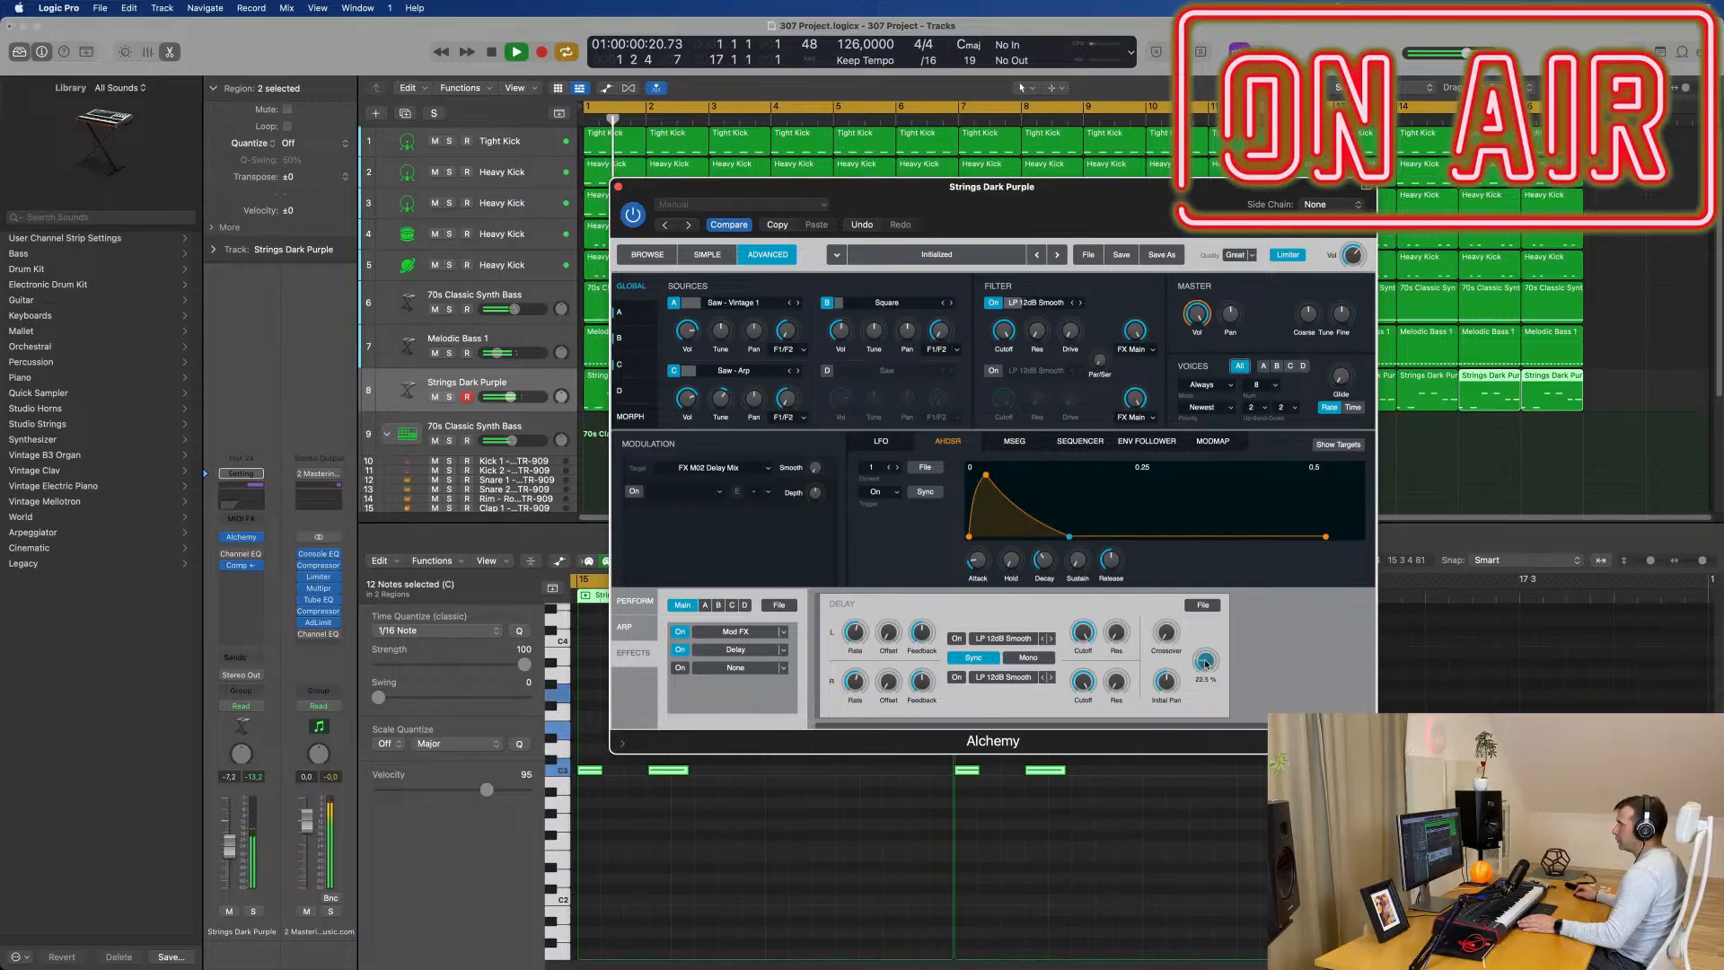
# Step: Check the Channel EQ curve on the Strings Dark Purple track and return to Alchemy
pyautogui.click(236, 555)
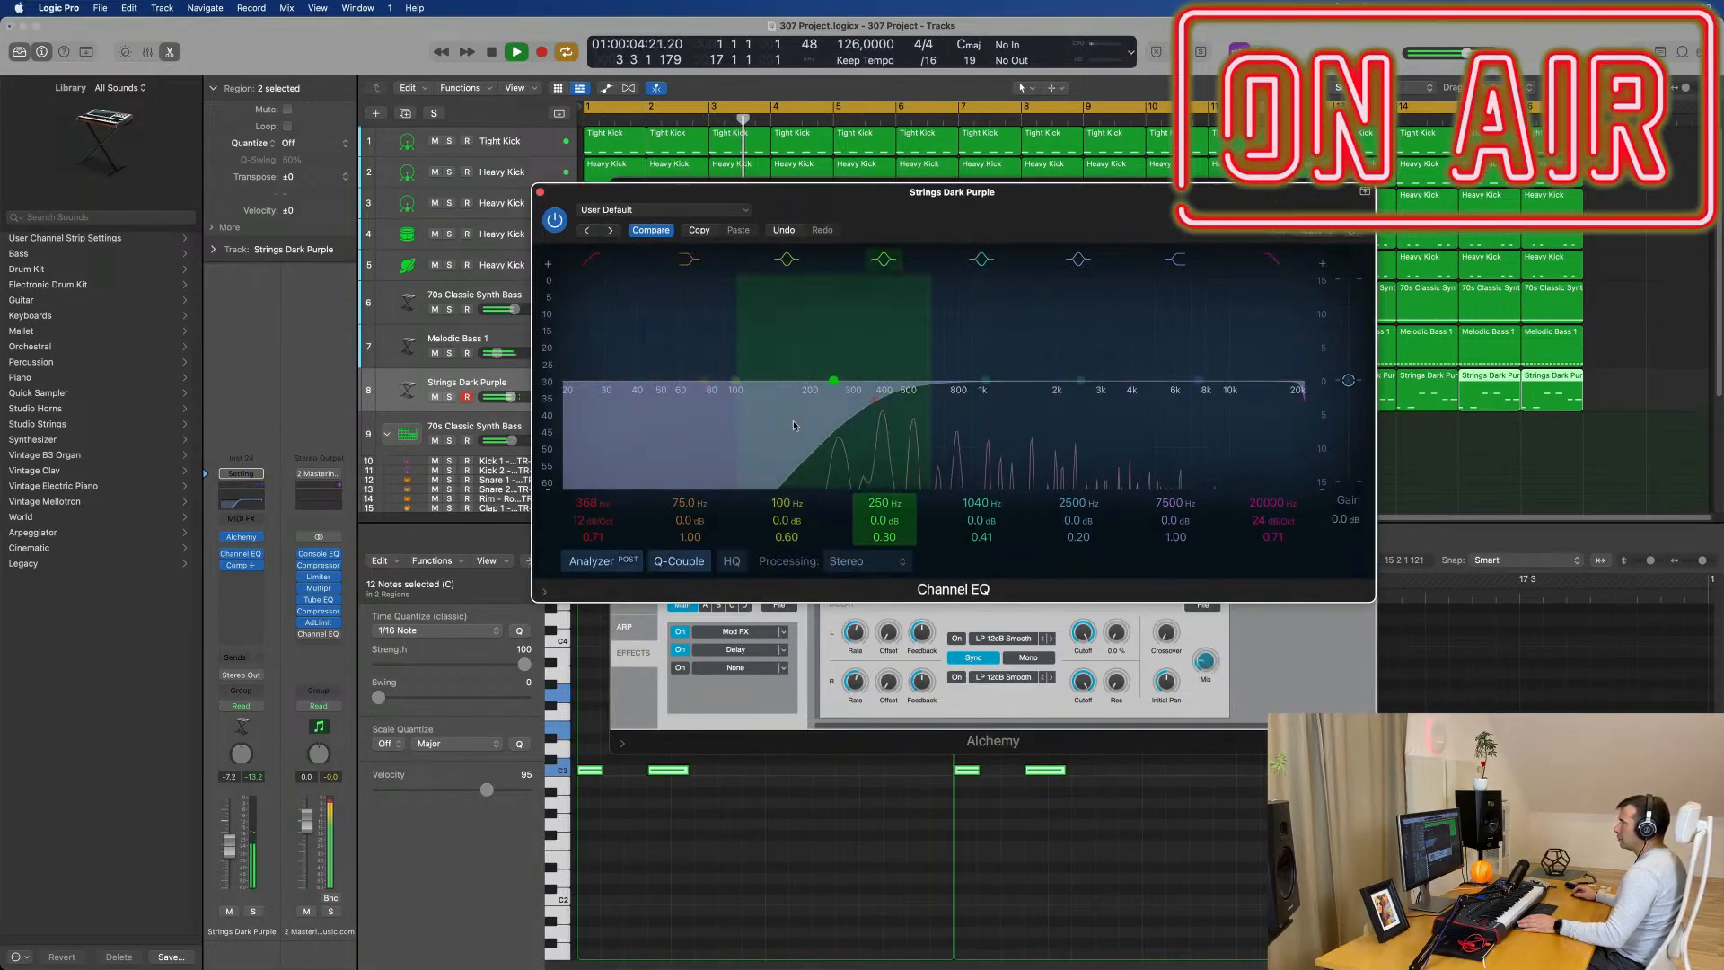
pyautogui.click(540, 192)
pyautogui.moveTo(1150, 194); pyautogui.dragTo(1144, 218)
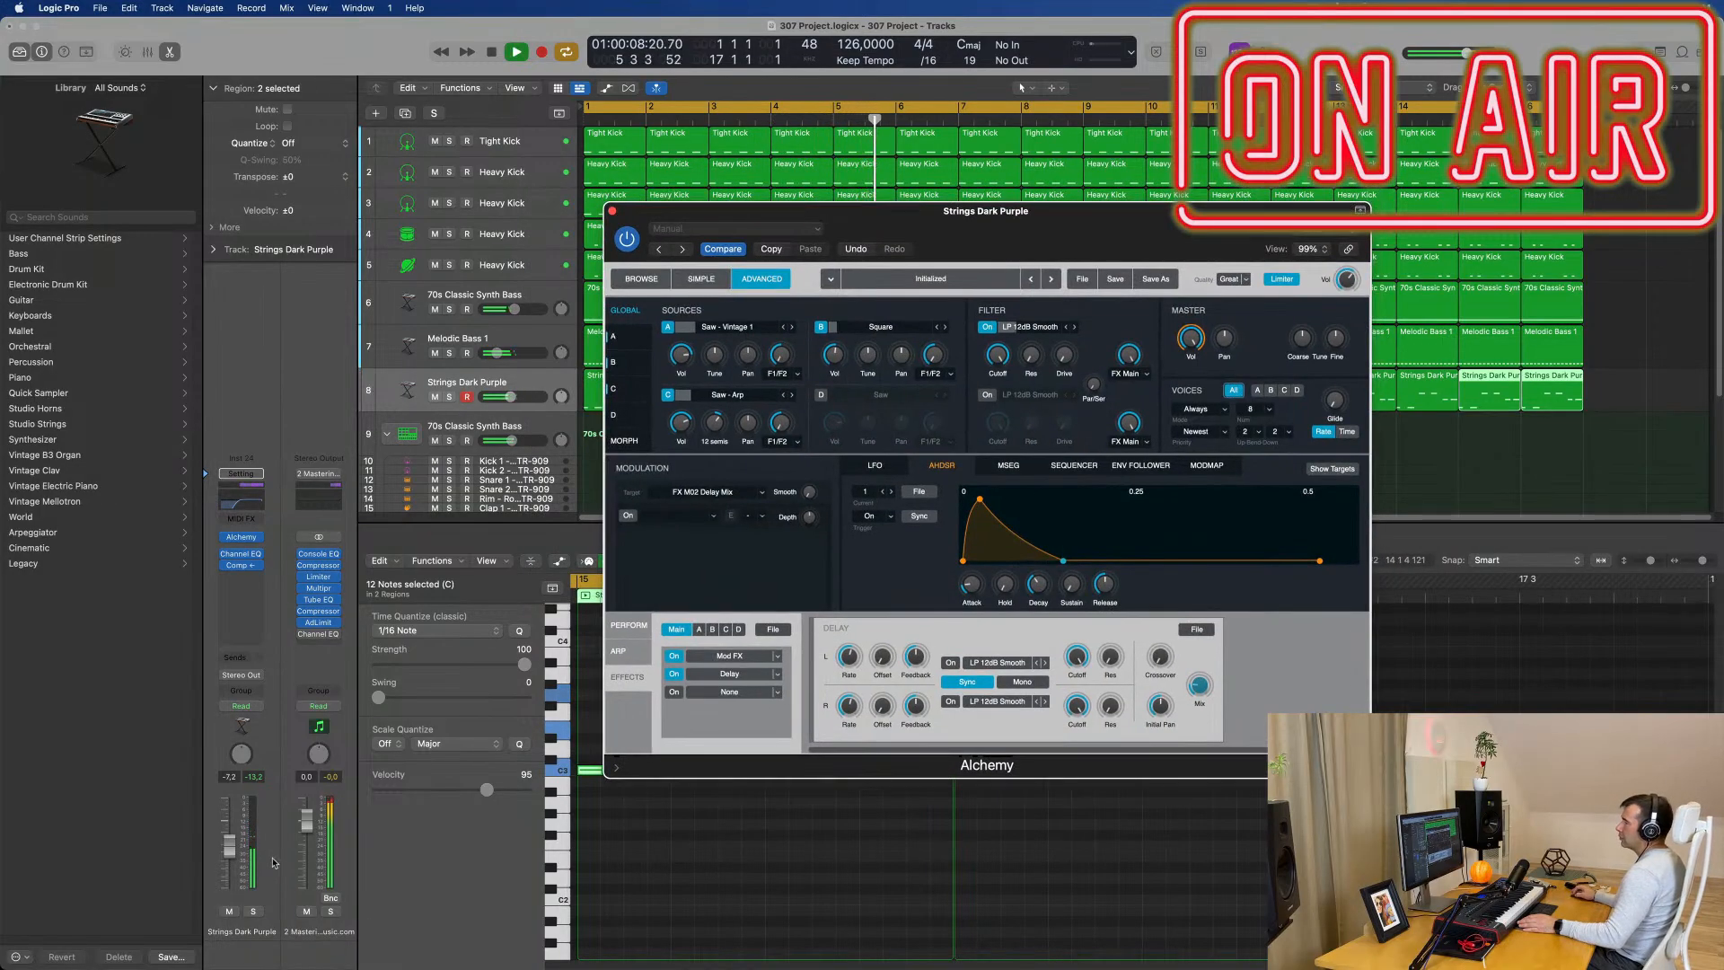
# Step: Shift the riff's notes in the last two Strings Dark Purple regions down one octave and return playback to the song start
pyautogui.moveTo(1015, 213); pyautogui.dragTo(1698, 265)
pyautogui.click(855, 853)
pyautogui.press('super+a')
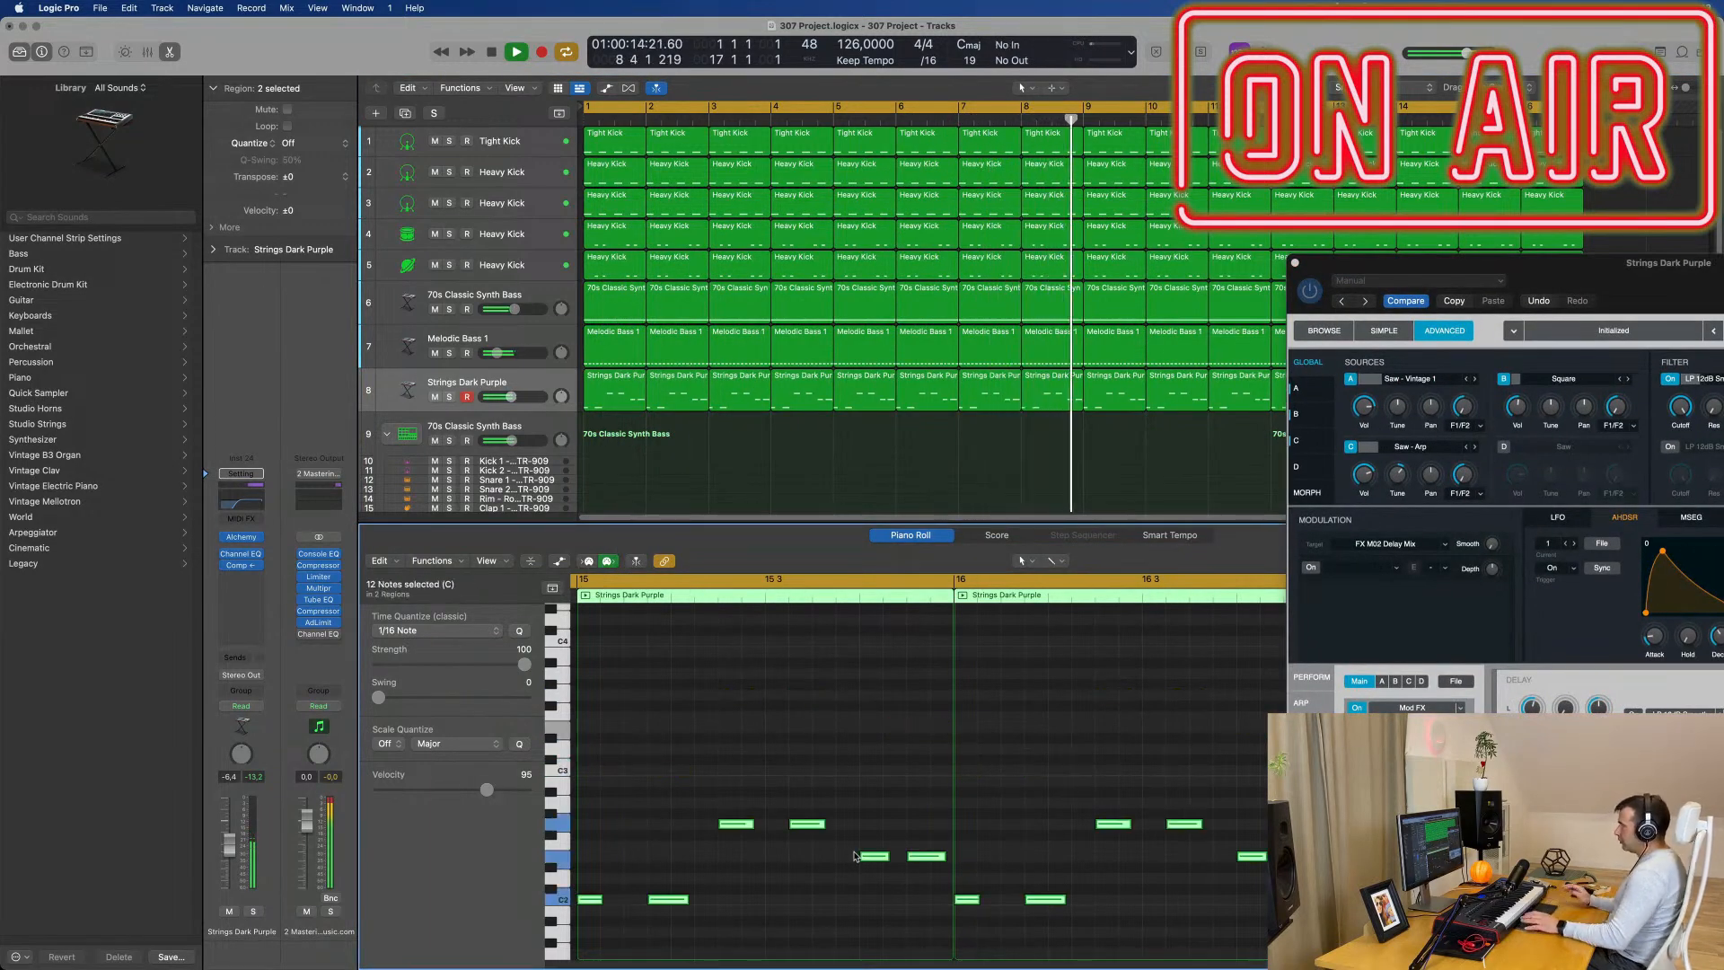
pyautogui.press('Return')
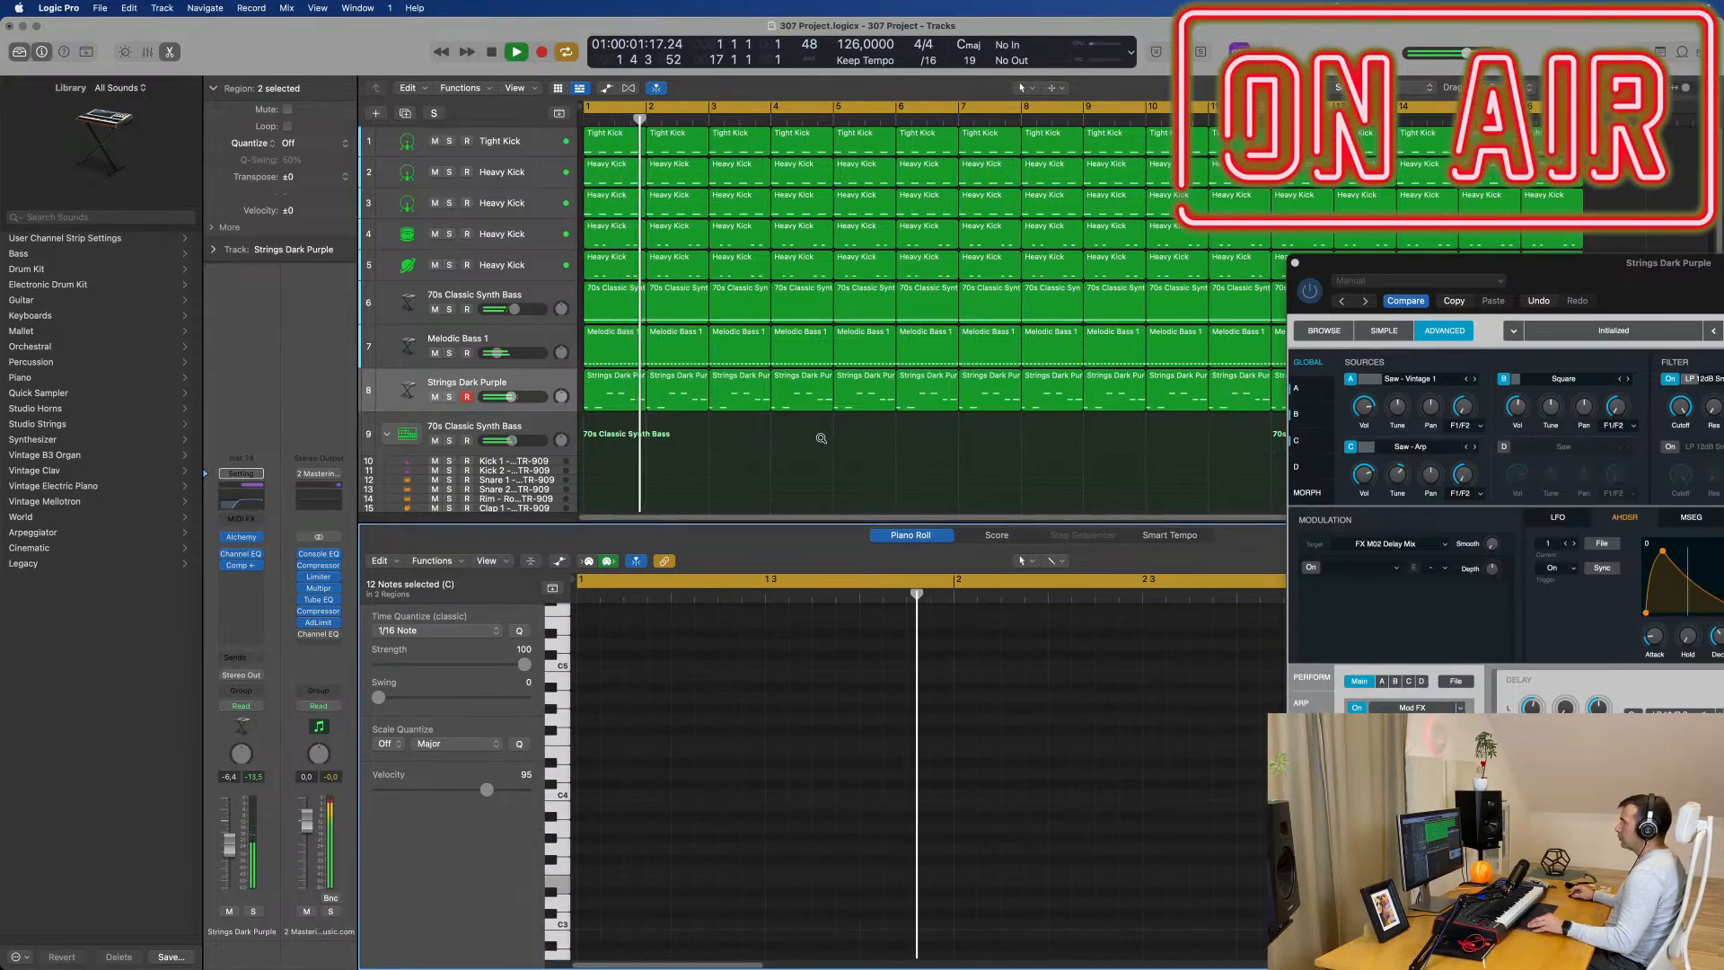
# Step: Select all notes in the Strings Dark Purple regions and audition the riff in different octaves up to C5, ending back at C3
pyautogui.click(526, 388)
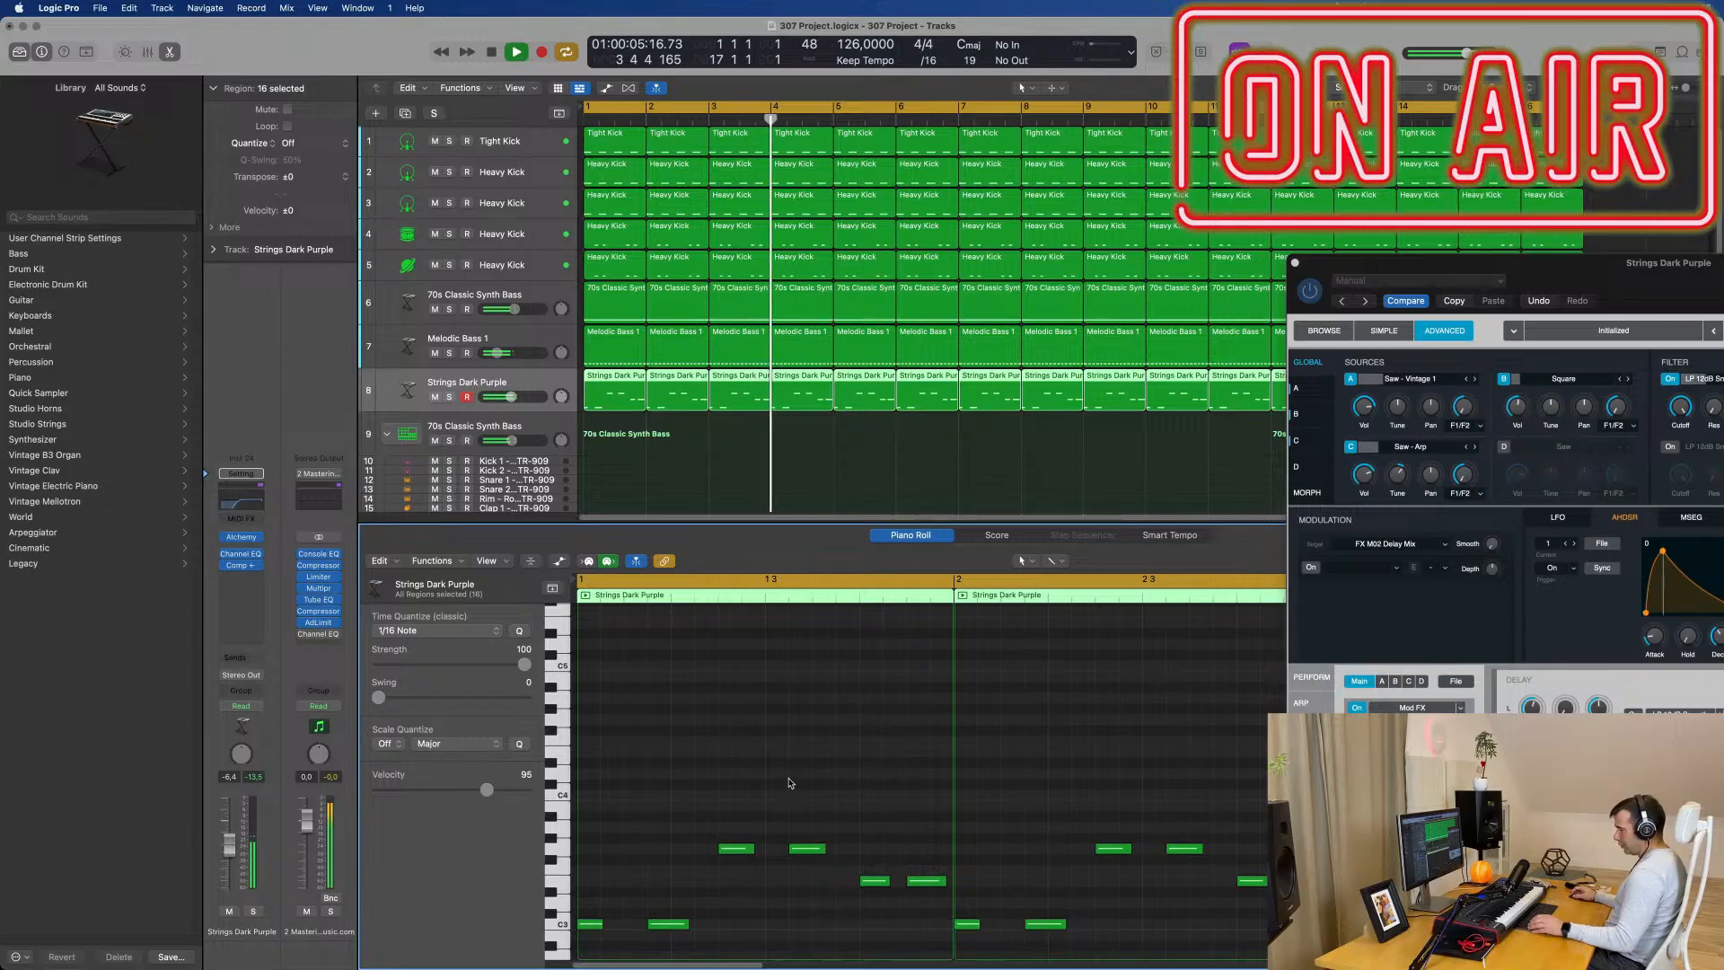
pyautogui.press('super+a')
pyautogui.press('Delete')
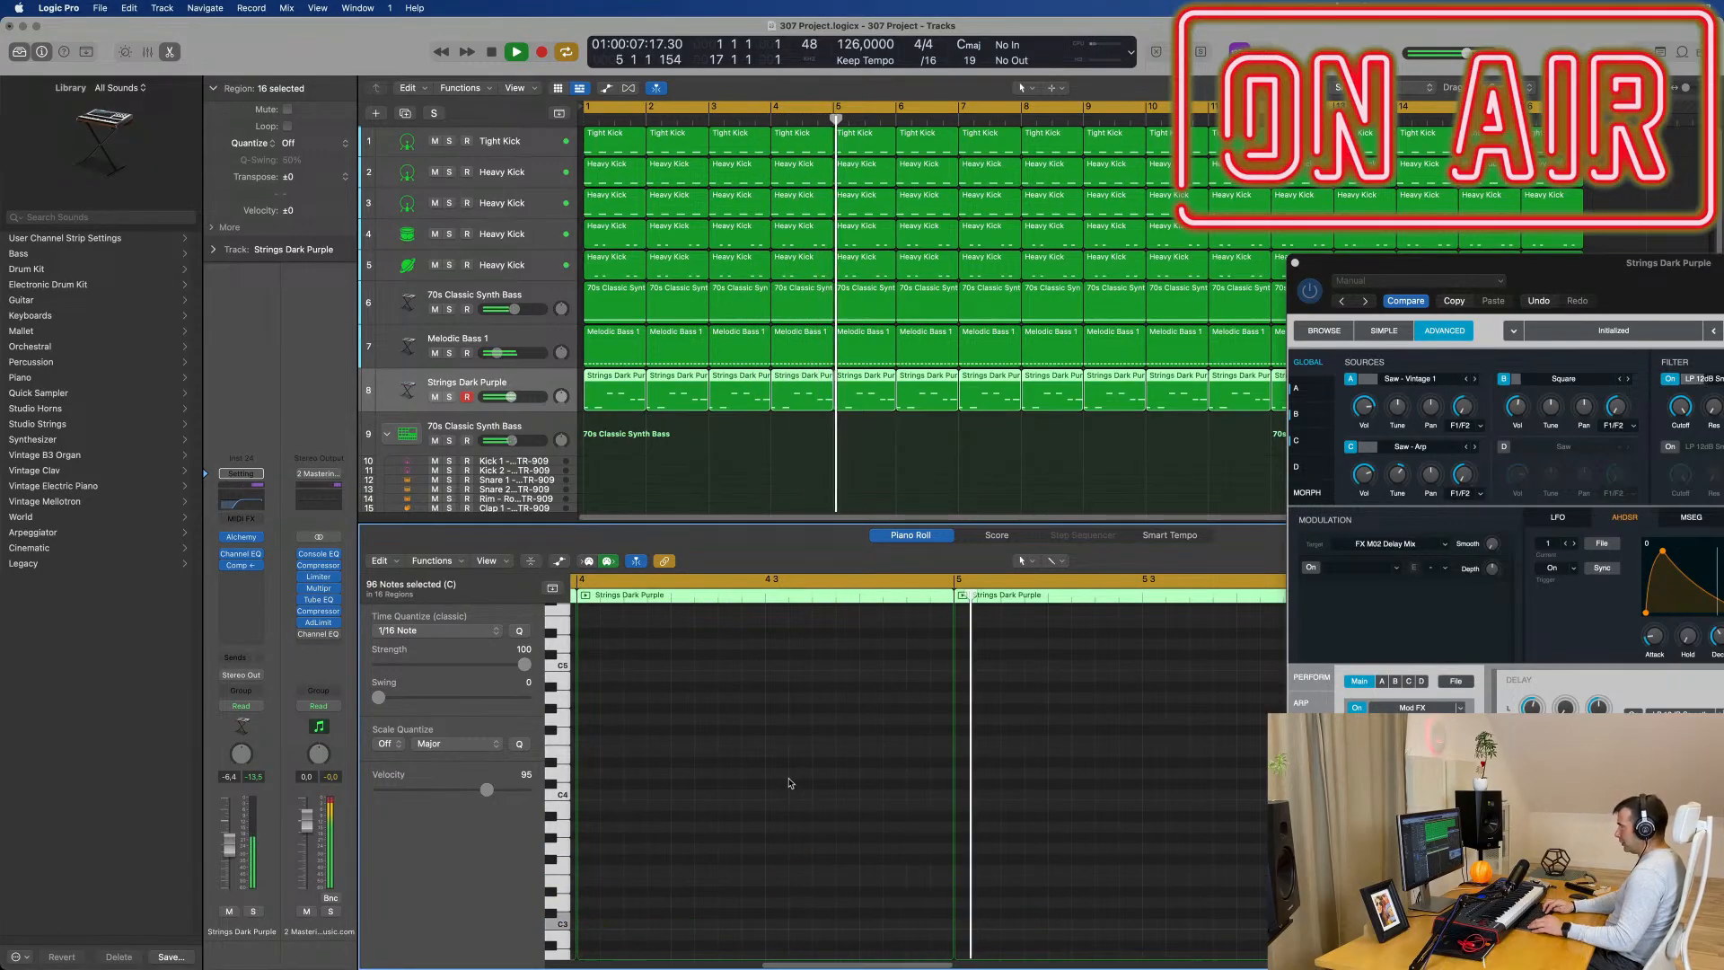
pyautogui.hotkey('alt', 'shift', 'Up')
pyautogui.hotkey('alt', 'shift', 'Up')
pyautogui.hotkey('alt', 'shift', 'Up')
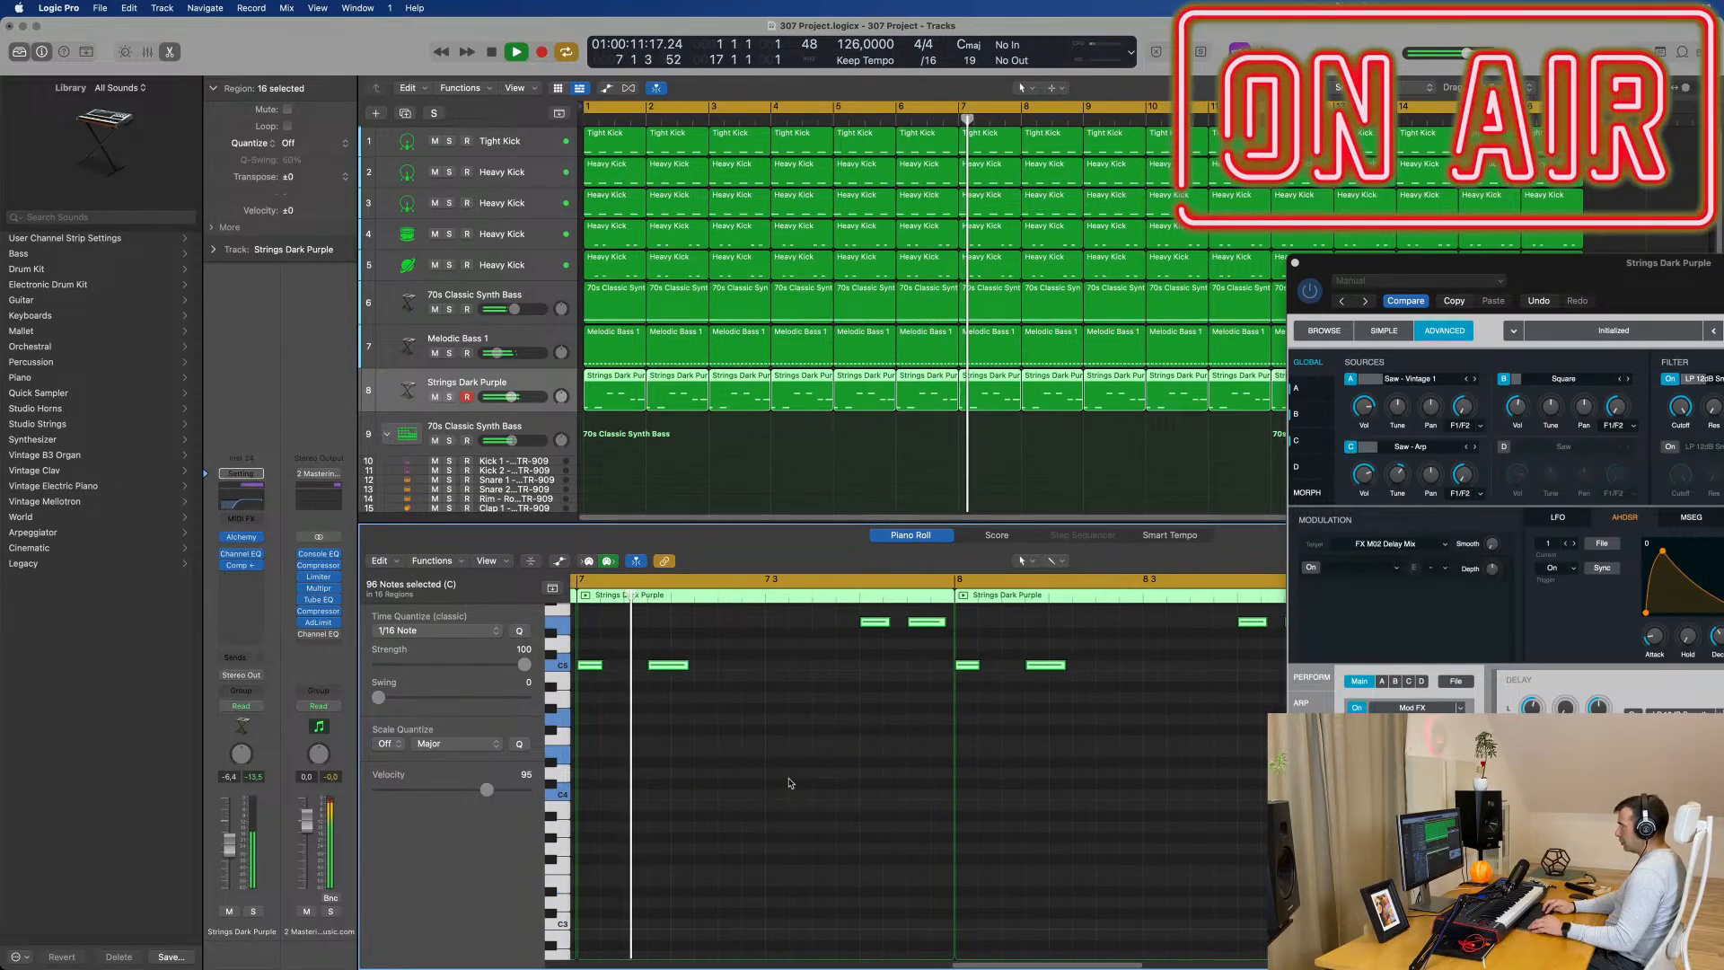
pyautogui.hotkey('alt', 'shift', 'Down')
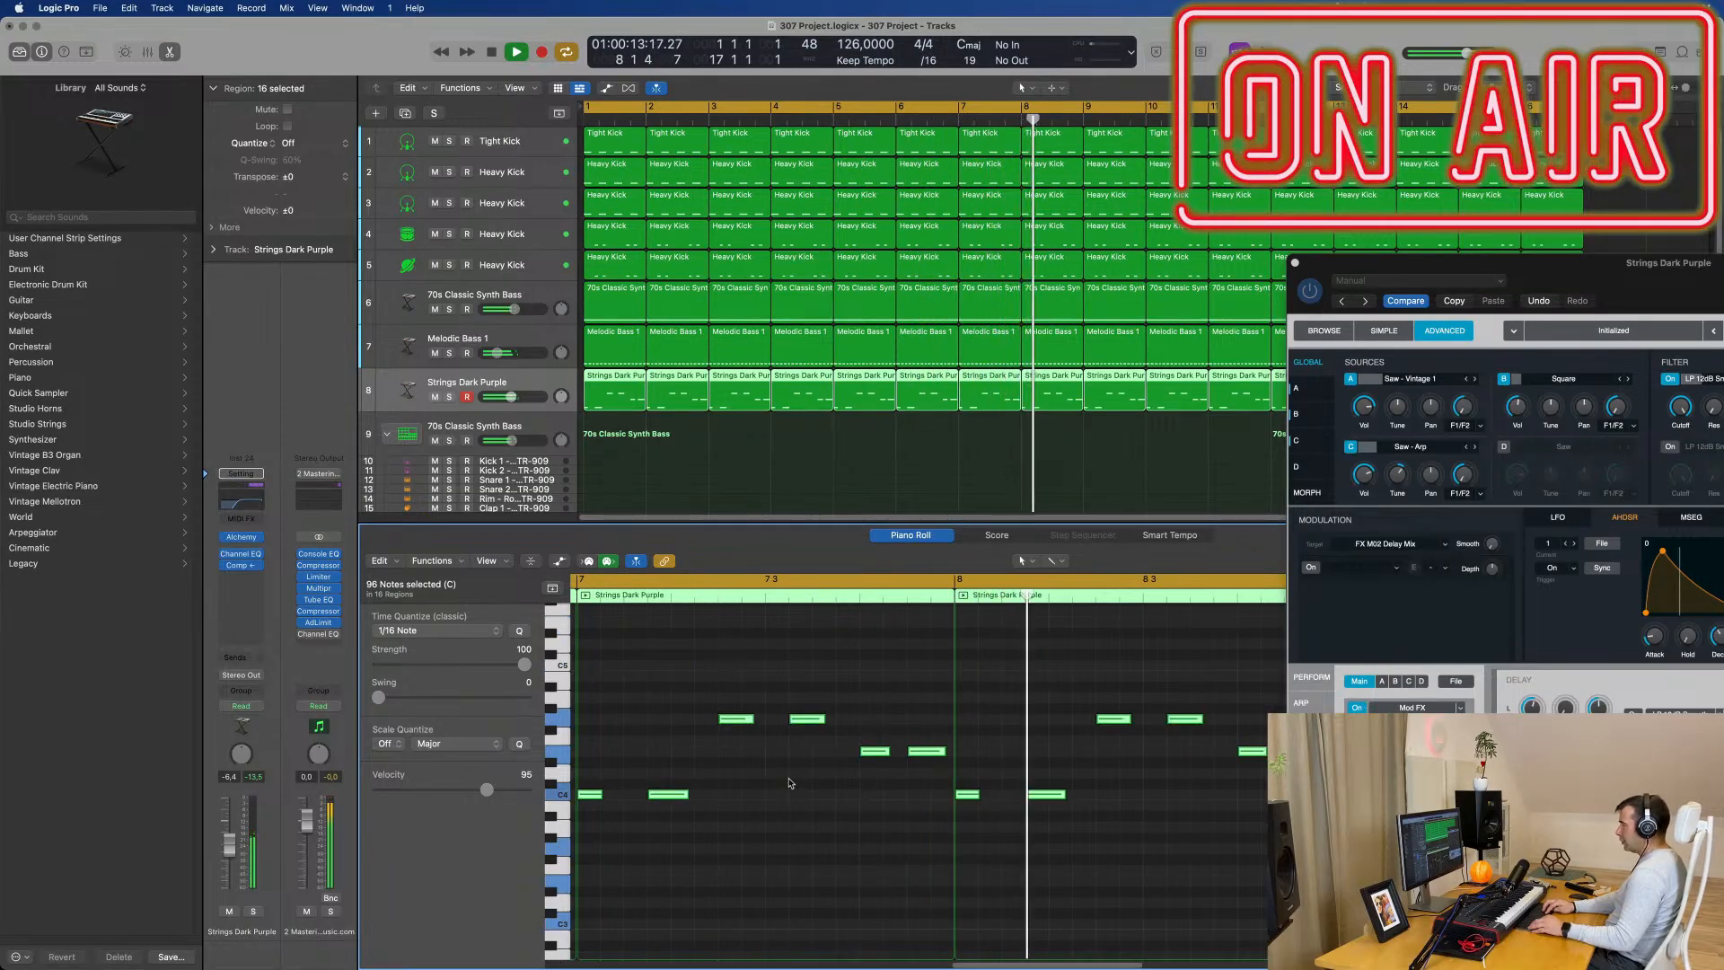
pyautogui.hotkey('alt', 'shift', 'Down')
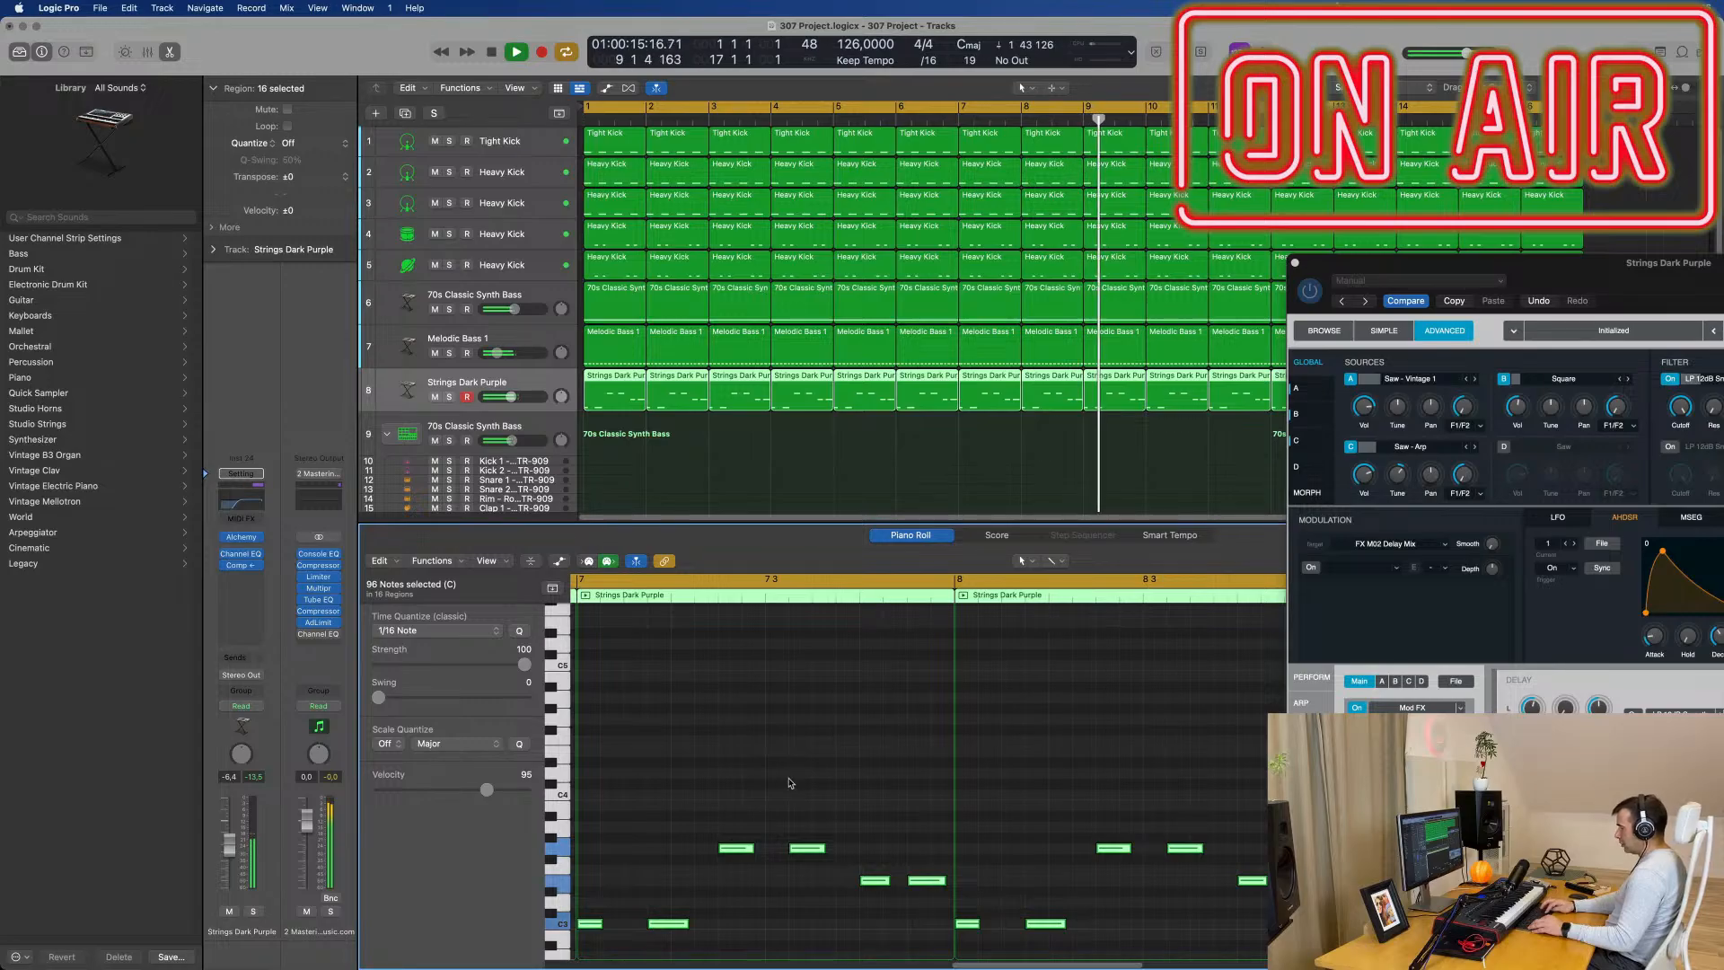
pyautogui.hotkey('alt', 'shift', 'Down')
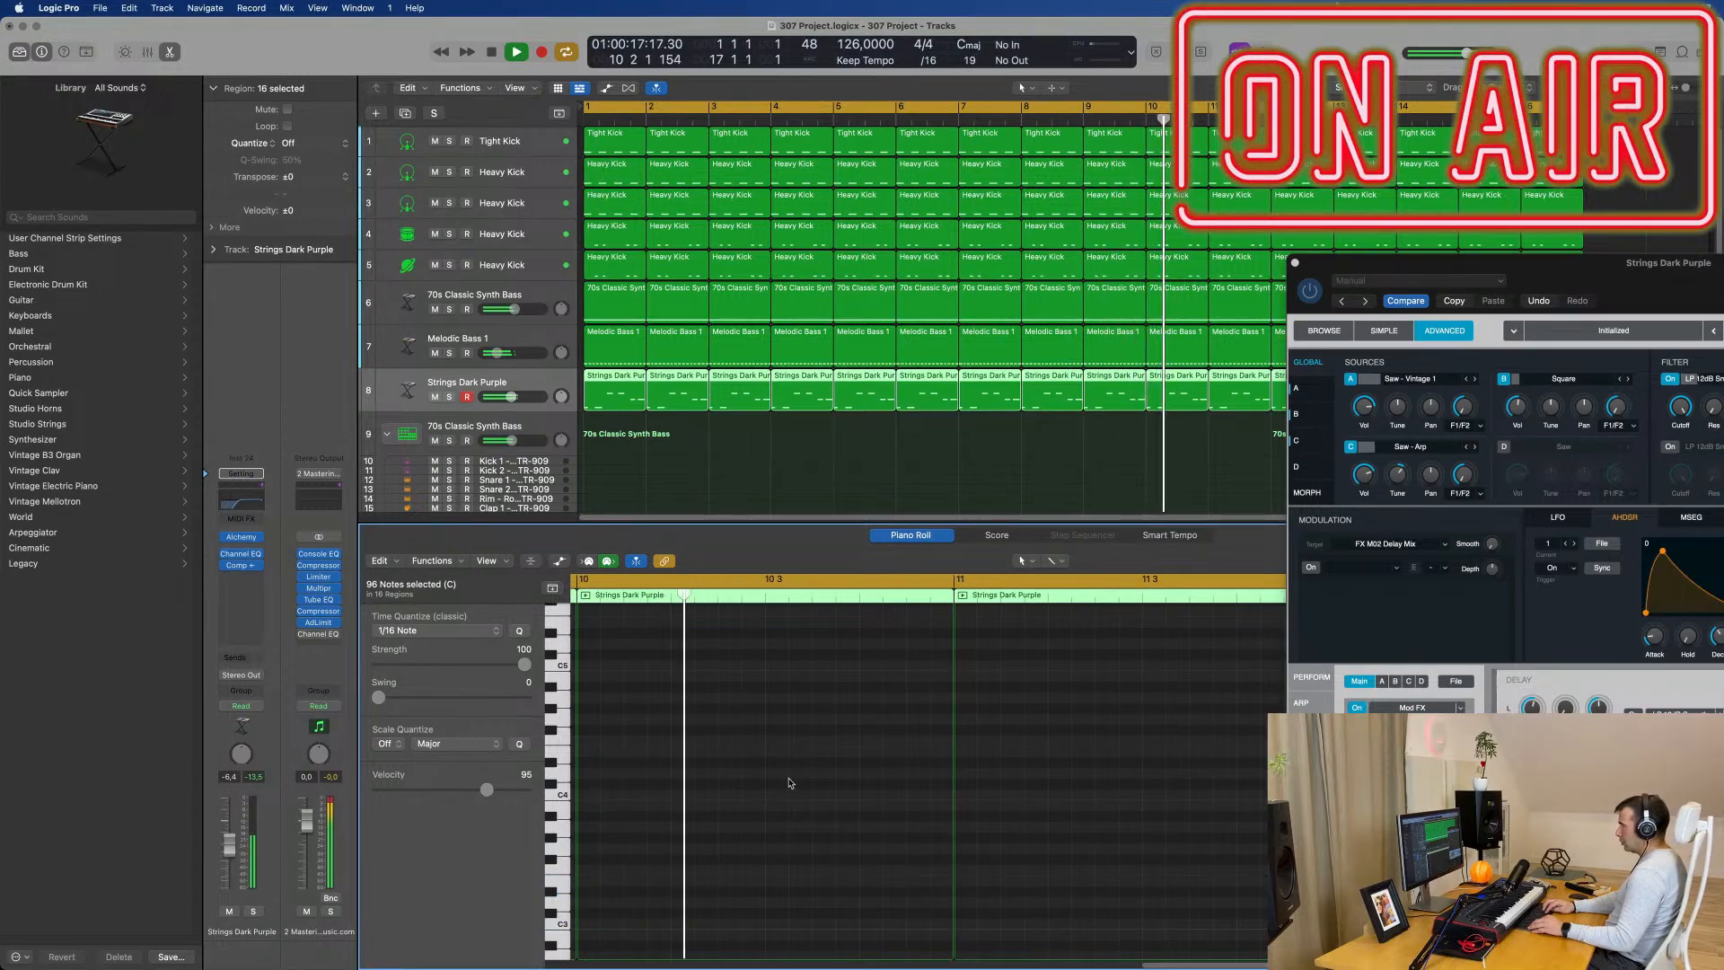
pyautogui.hotkey('alt', 'shift', 'Up')
pyautogui.press('space')
pyautogui.press('space')
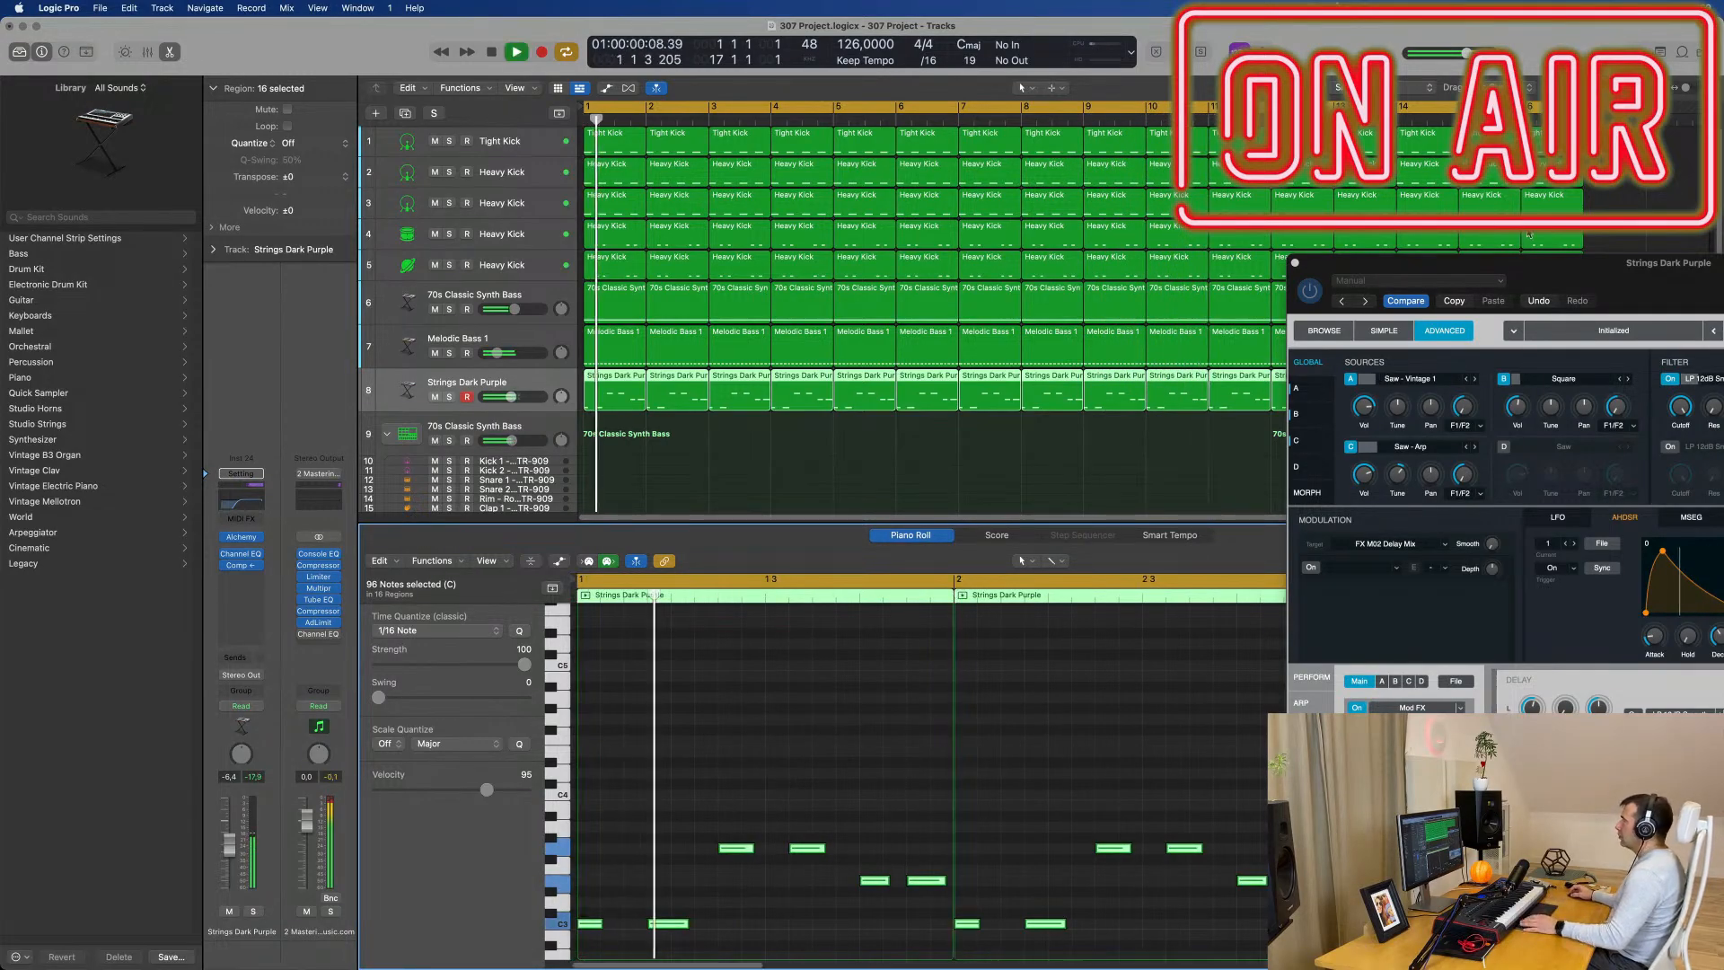
# Step: Close Alchemy and lower the Strings Dark Purple track's volume to about -9.4 dB
pyautogui.moveTo(1648, 281); pyautogui.dragTo(1111, 240)
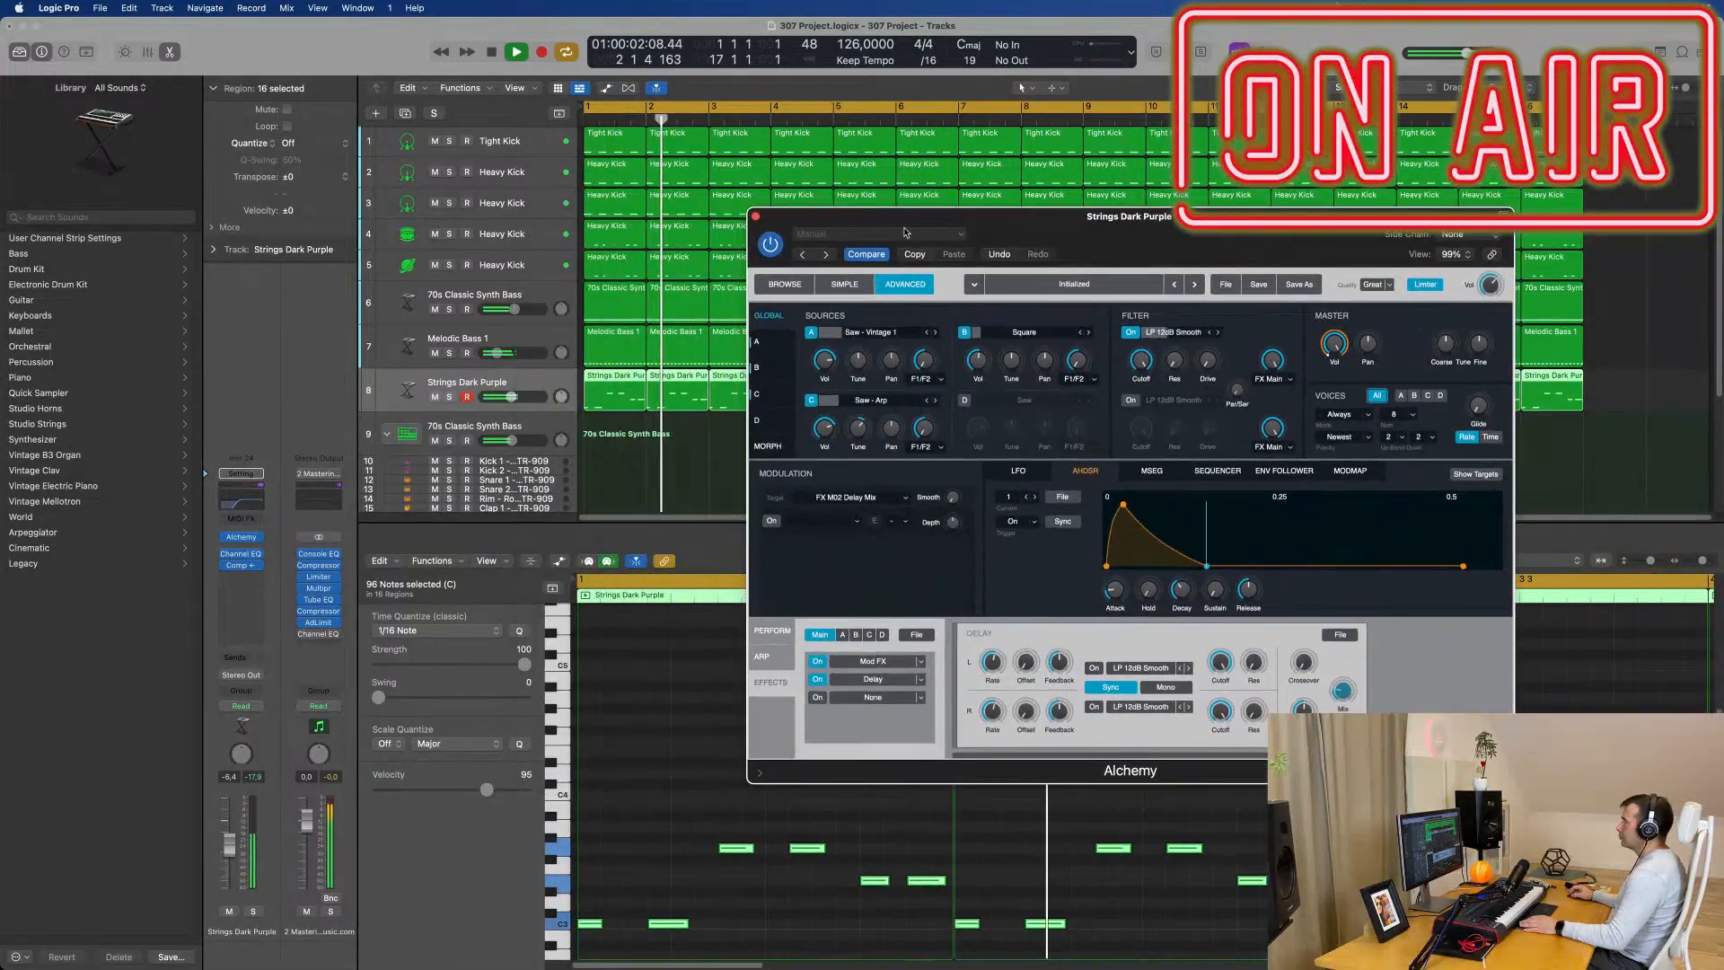
pyautogui.click(759, 221)
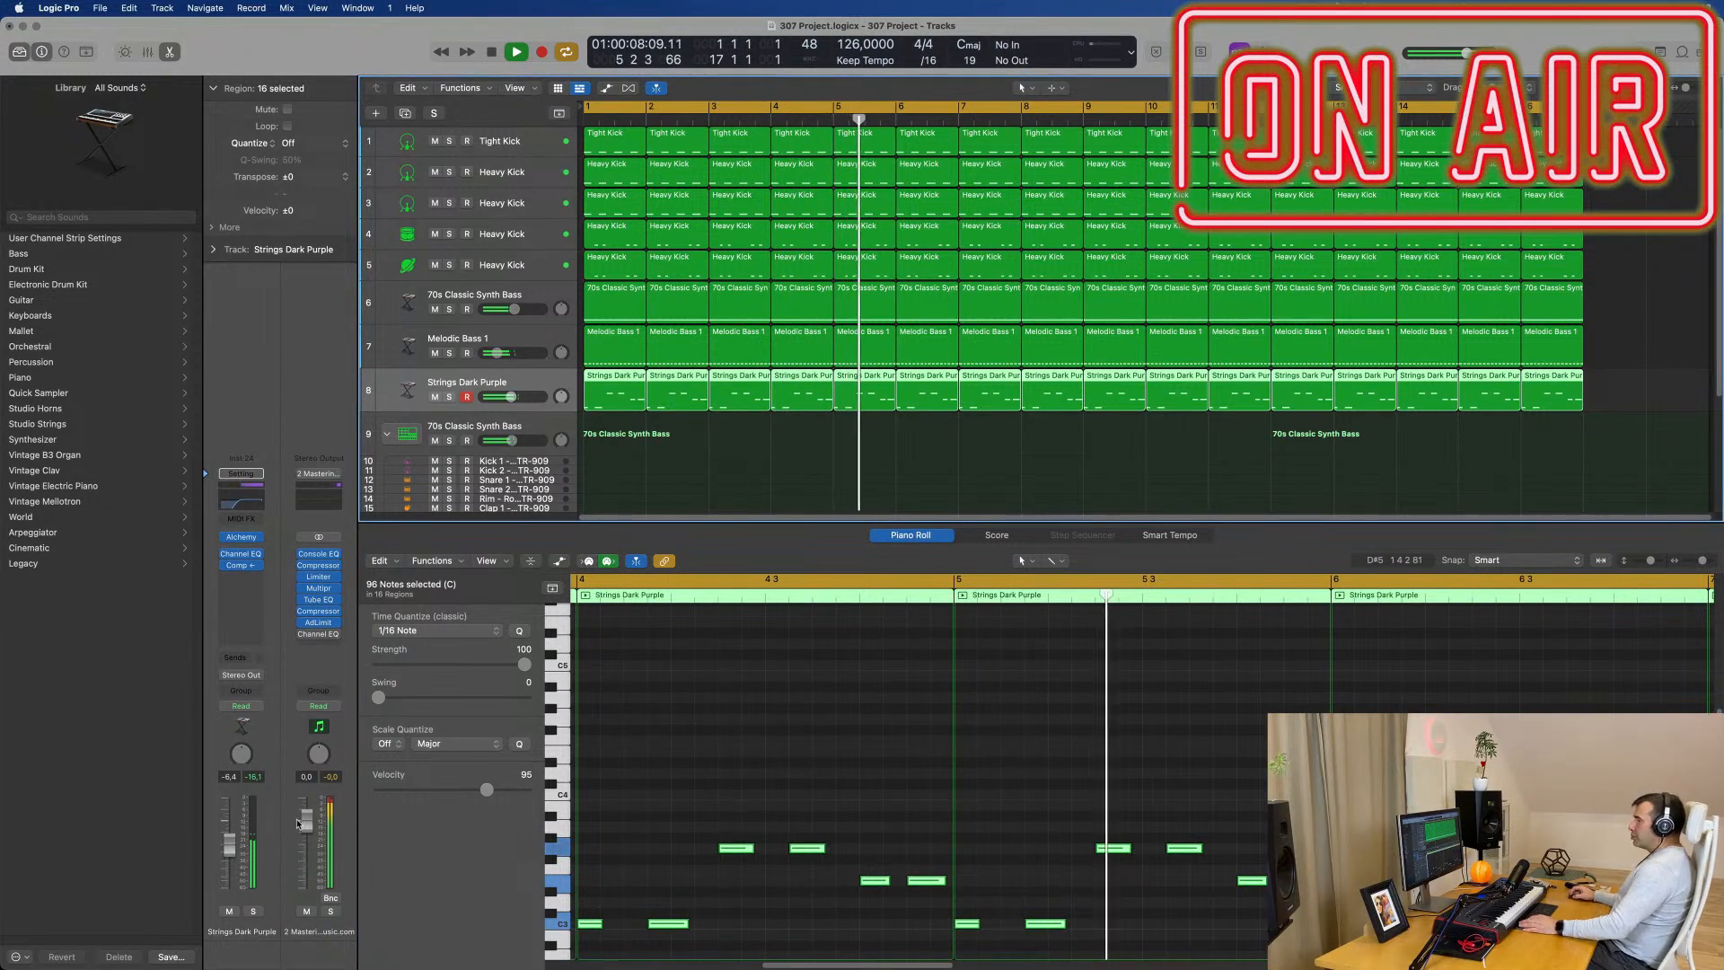
pyautogui.moveTo(229, 845); pyautogui.dragTo(228, 855)
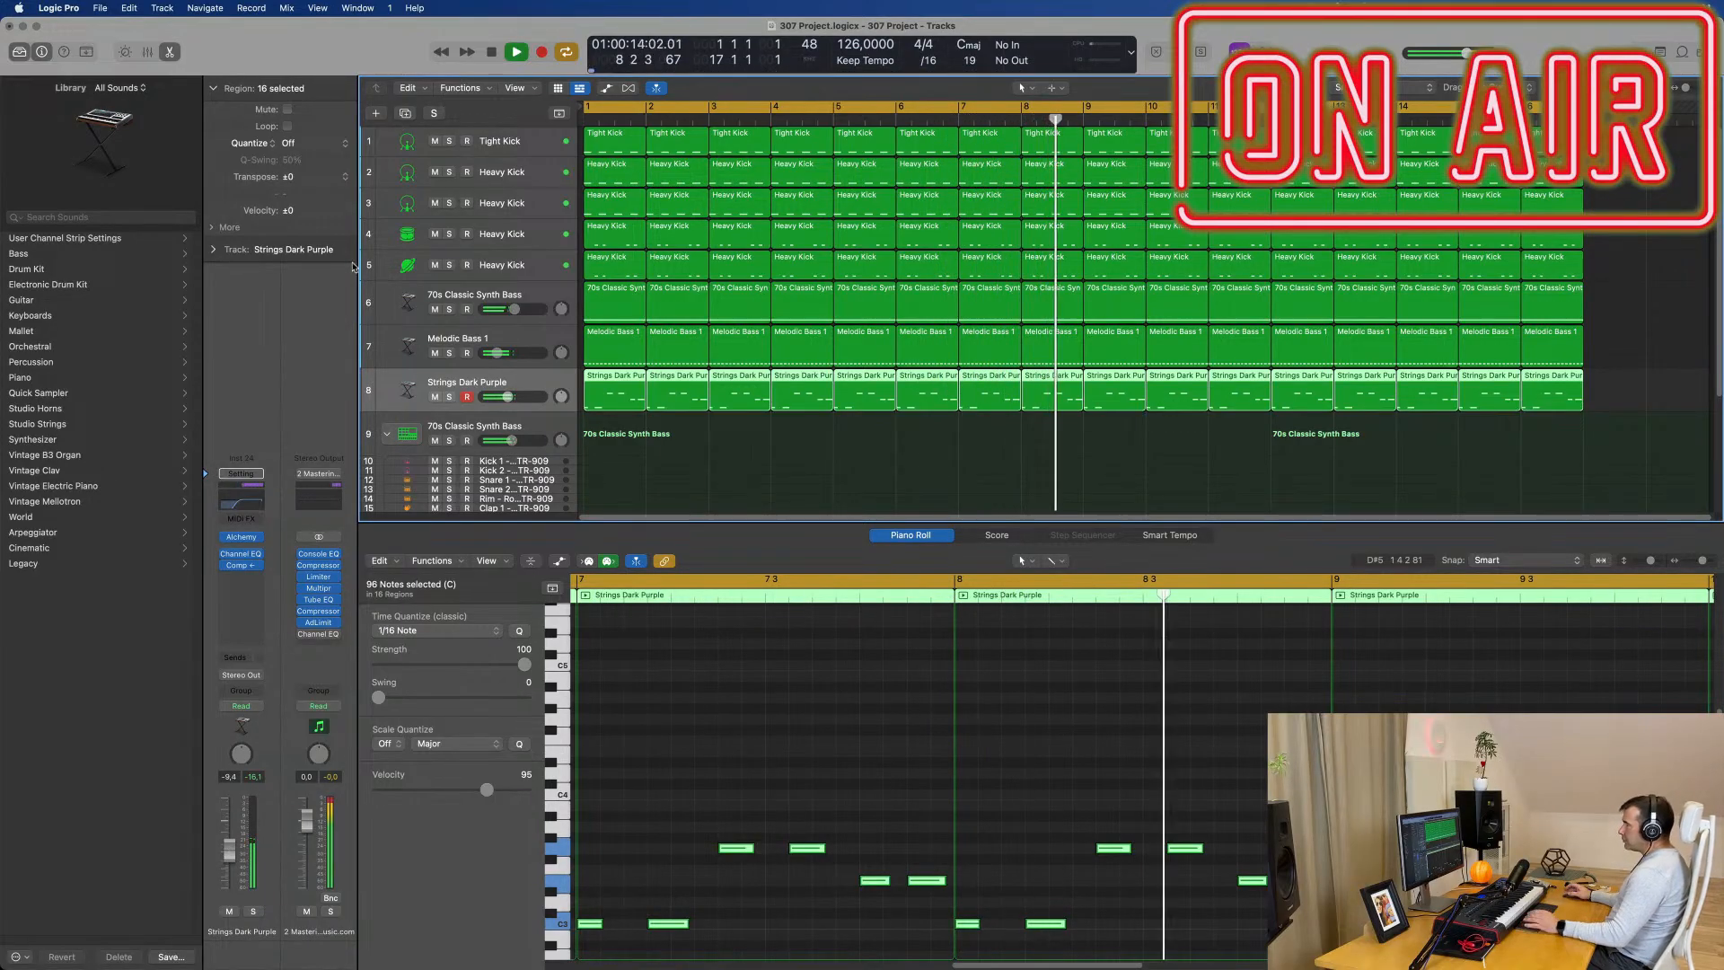
# Step: Duplicate the Strings Dark Purple track and set the copy's Alchemy envelope to no attack and about 0.5 s decay
pyautogui.click(405, 113)
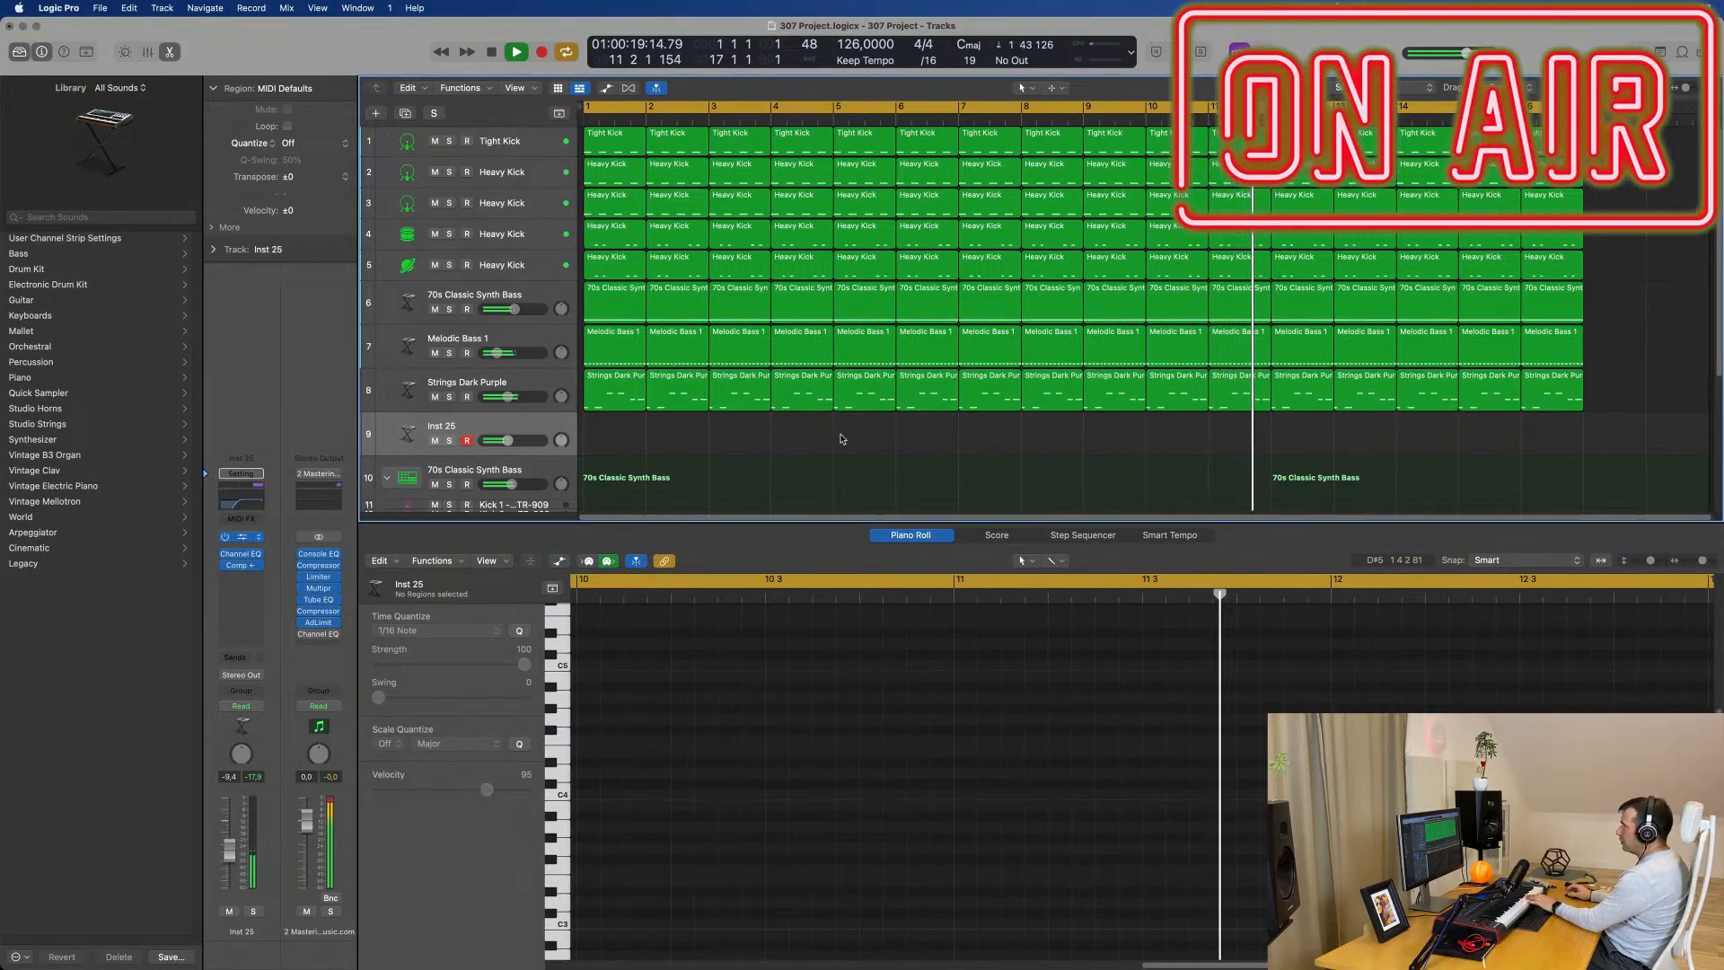
pyautogui.click(245, 537)
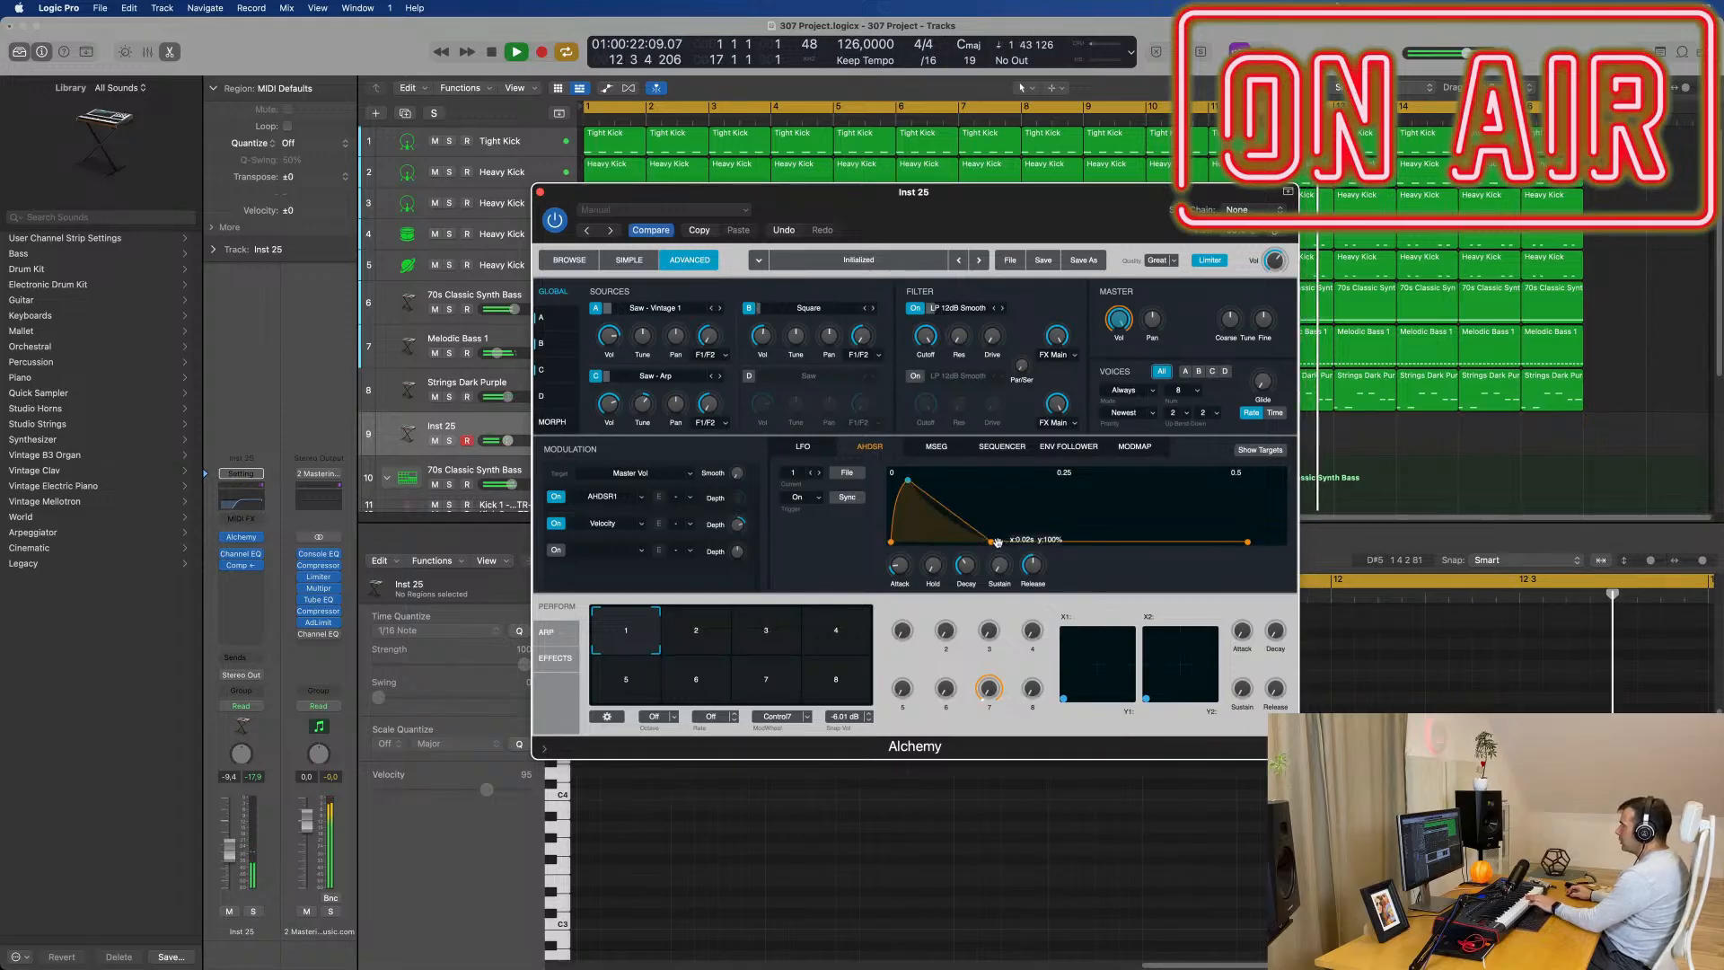
pyautogui.moveTo(988, 547); pyautogui.dragTo(1097, 539)
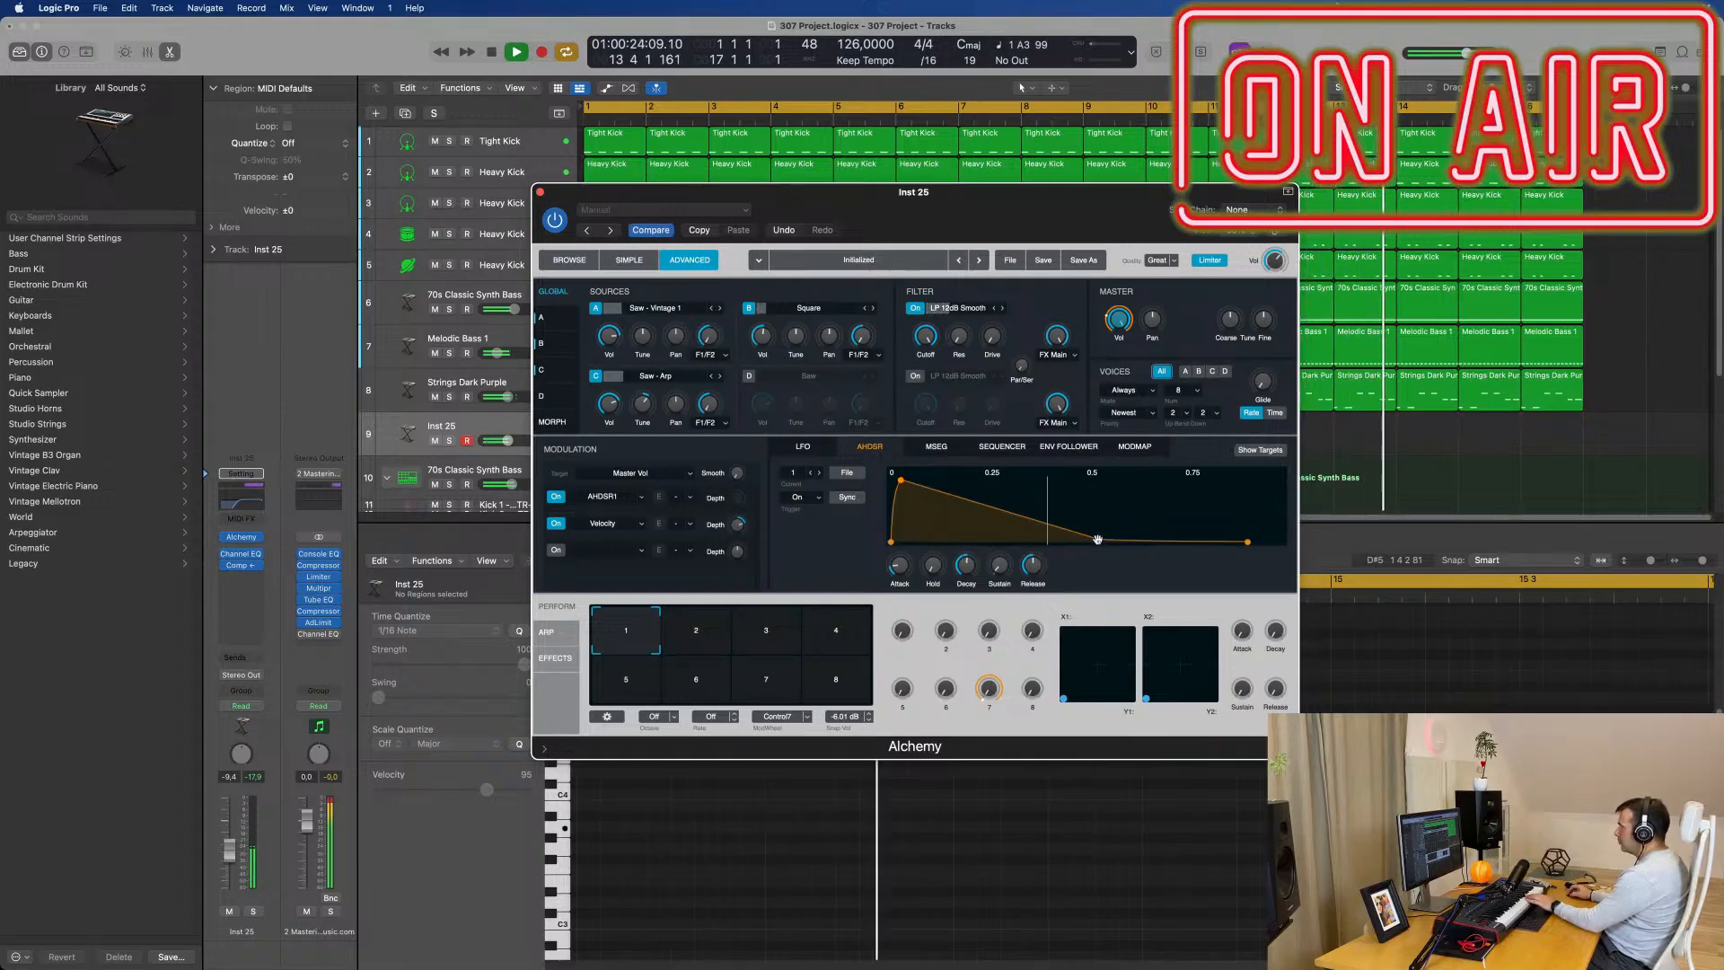
pyautogui.moveTo(901, 480); pyautogui.dragTo(886, 477)
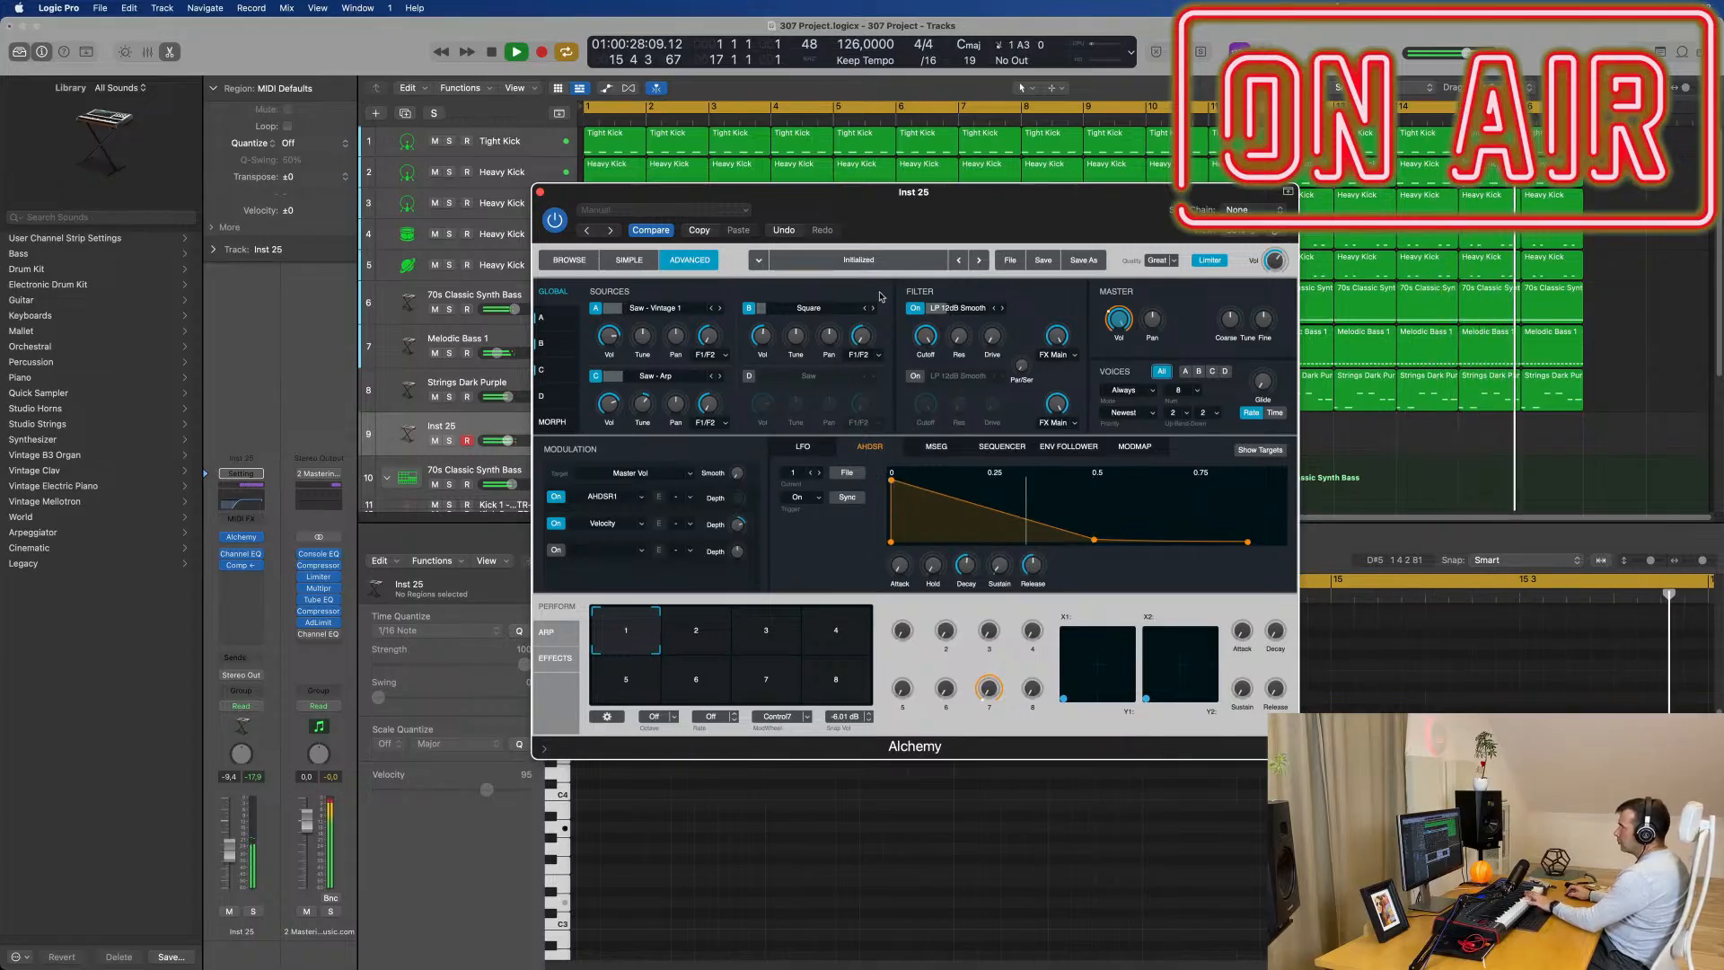
# Step: Load the basic VA waveform Saw into source A of the duplicated track's Alchemy
pyautogui.click(679, 311)
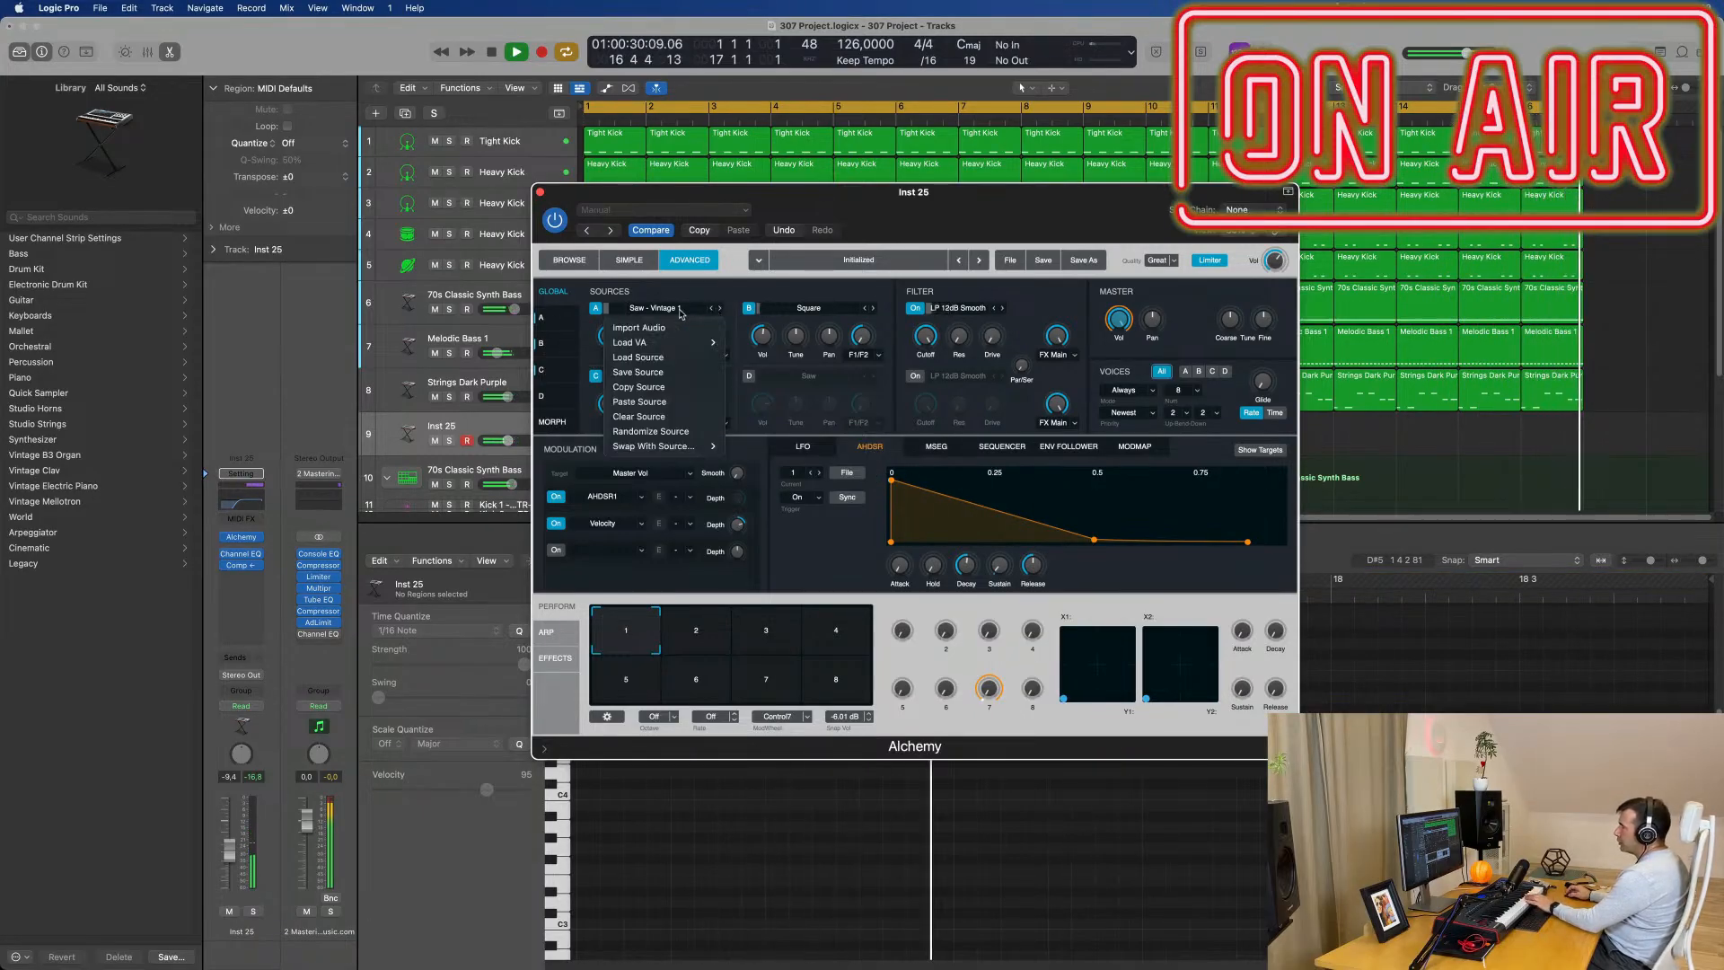
pyautogui.moveTo(680, 341)
pyautogui.moveTo(754, 342)
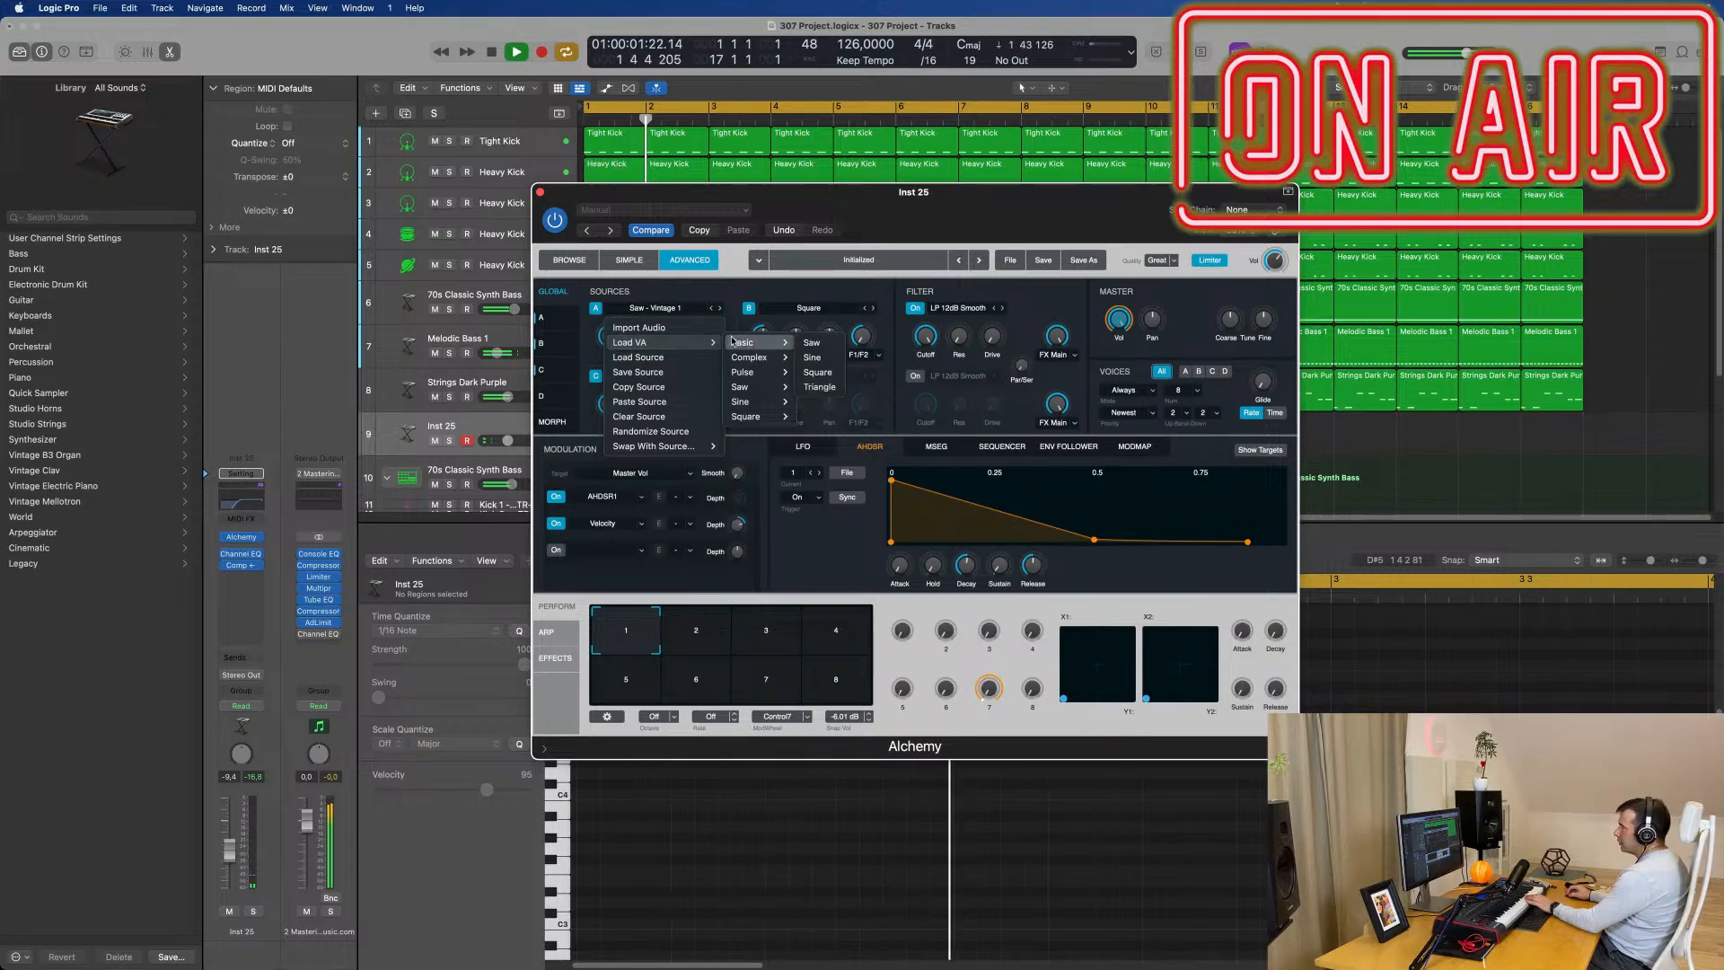
pyautogui.click(831, 343)
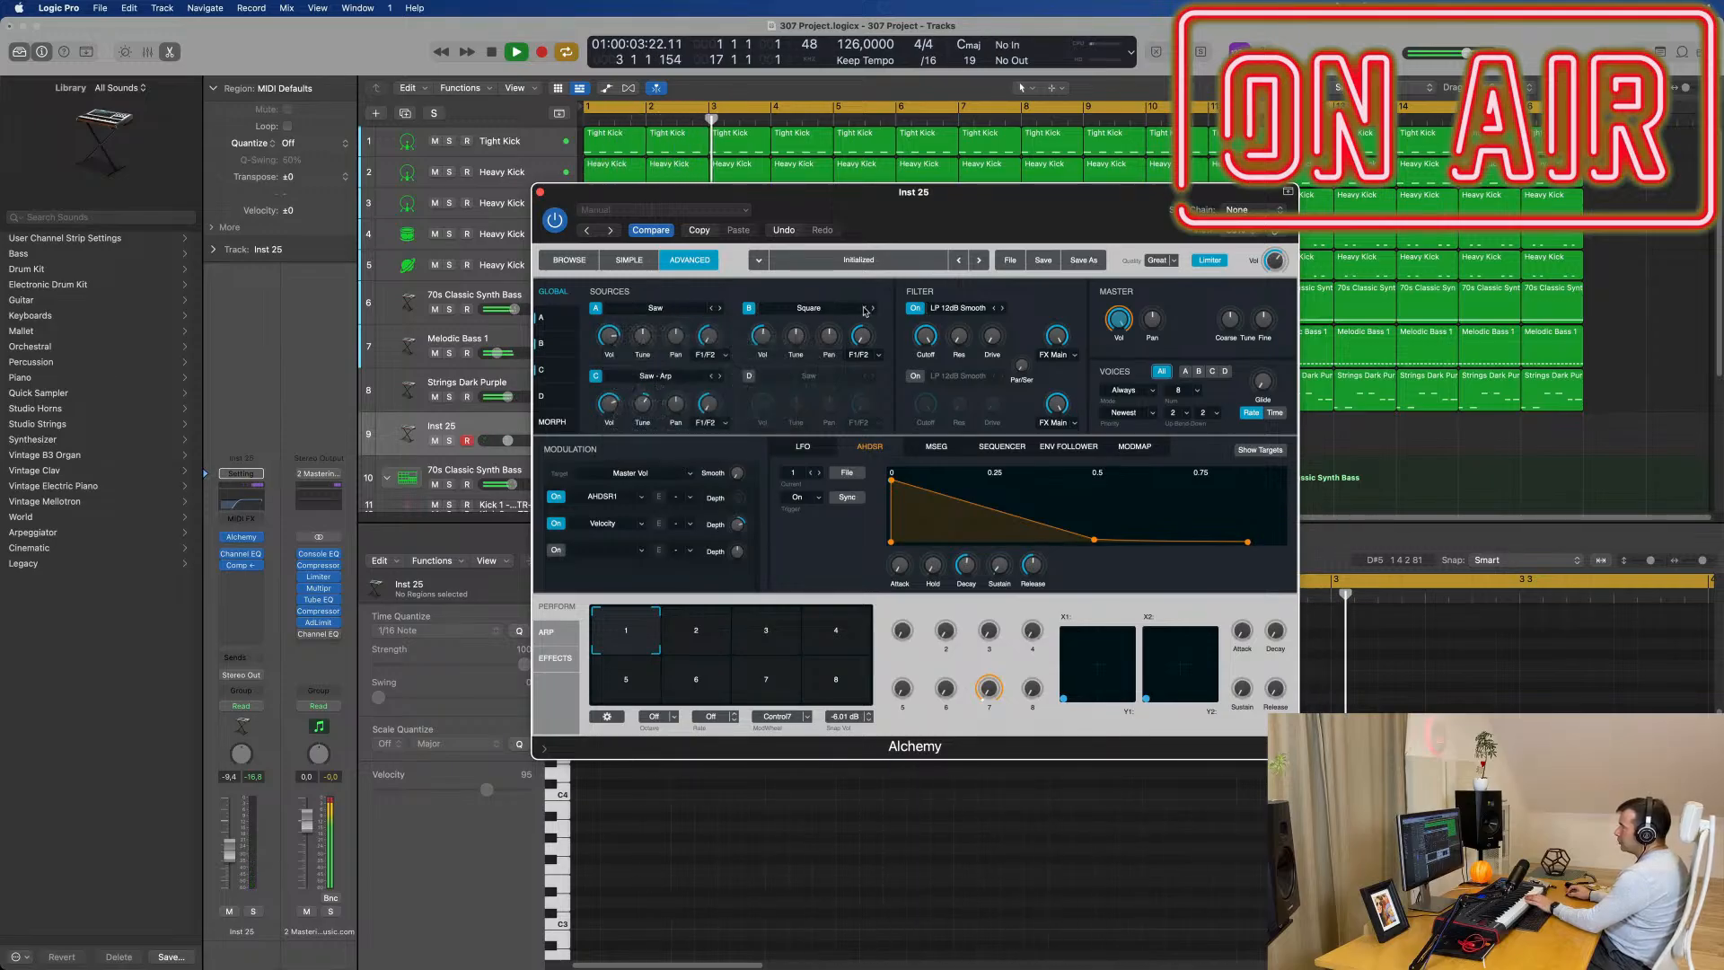
# Step: Step source B through Triangle and Big and Dirty, and load the basic VA waveform Saw into it instead
pyautogui.click(870, 309)
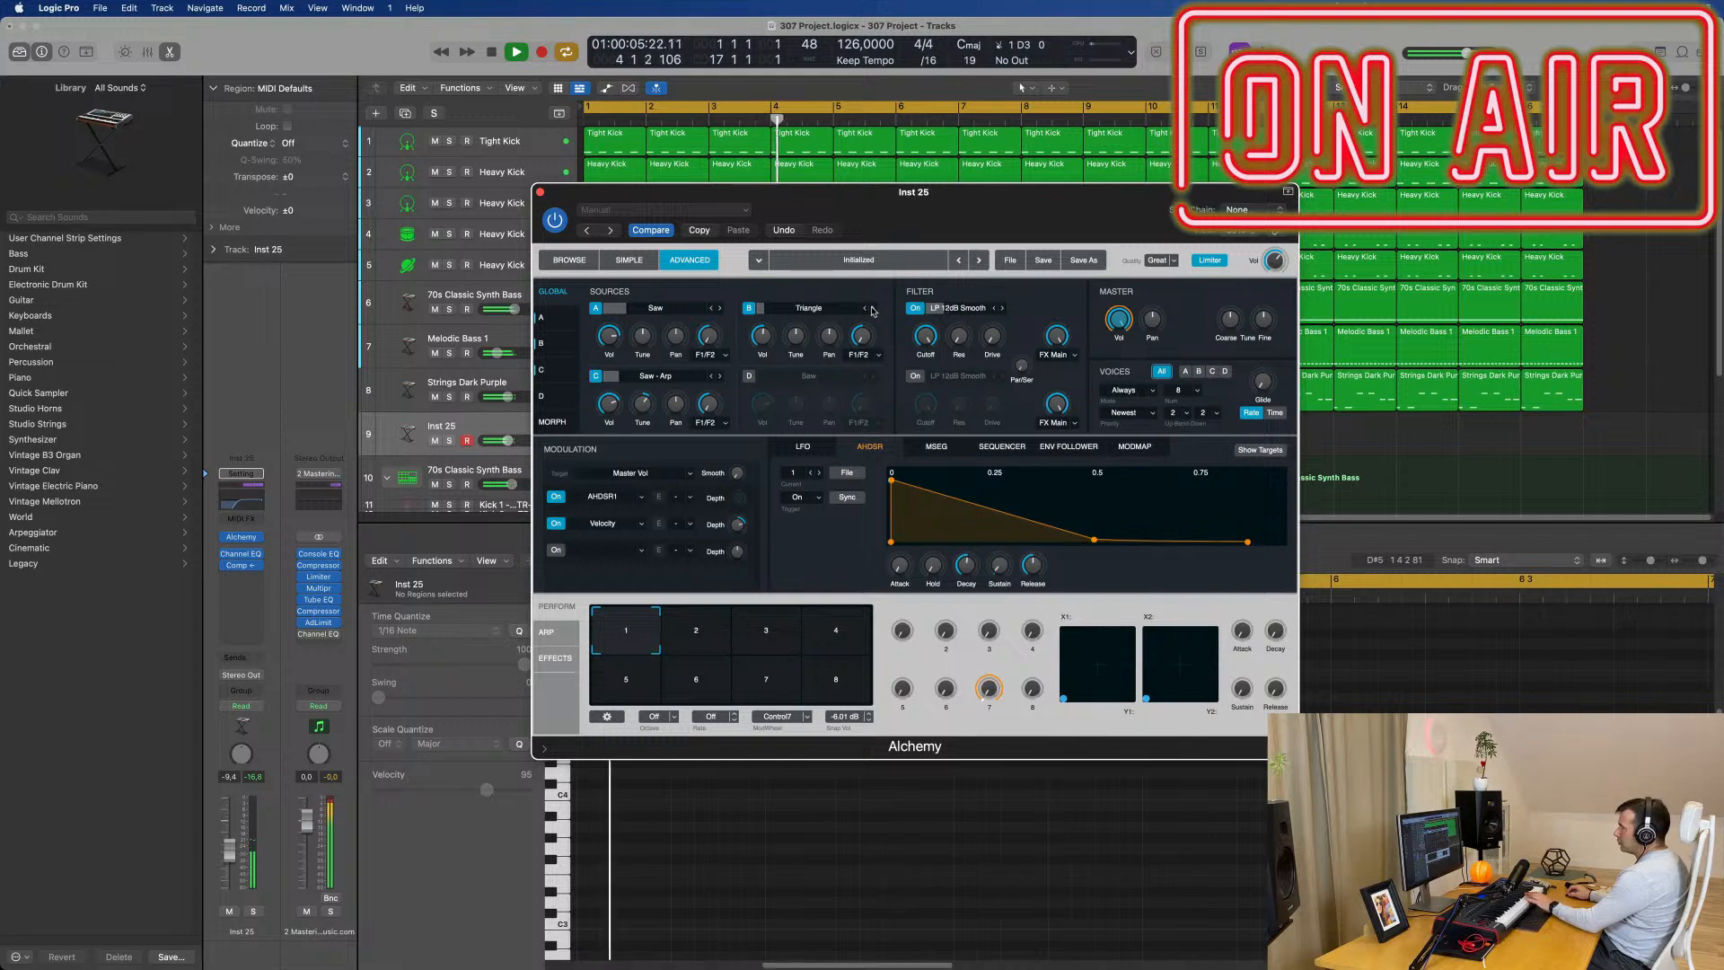
pyautogui.click(870, 309)
pyautogui.click(821, 308)
pyautogui.moveTo(782, 342)
pyautogui.moveTo(895, 342)
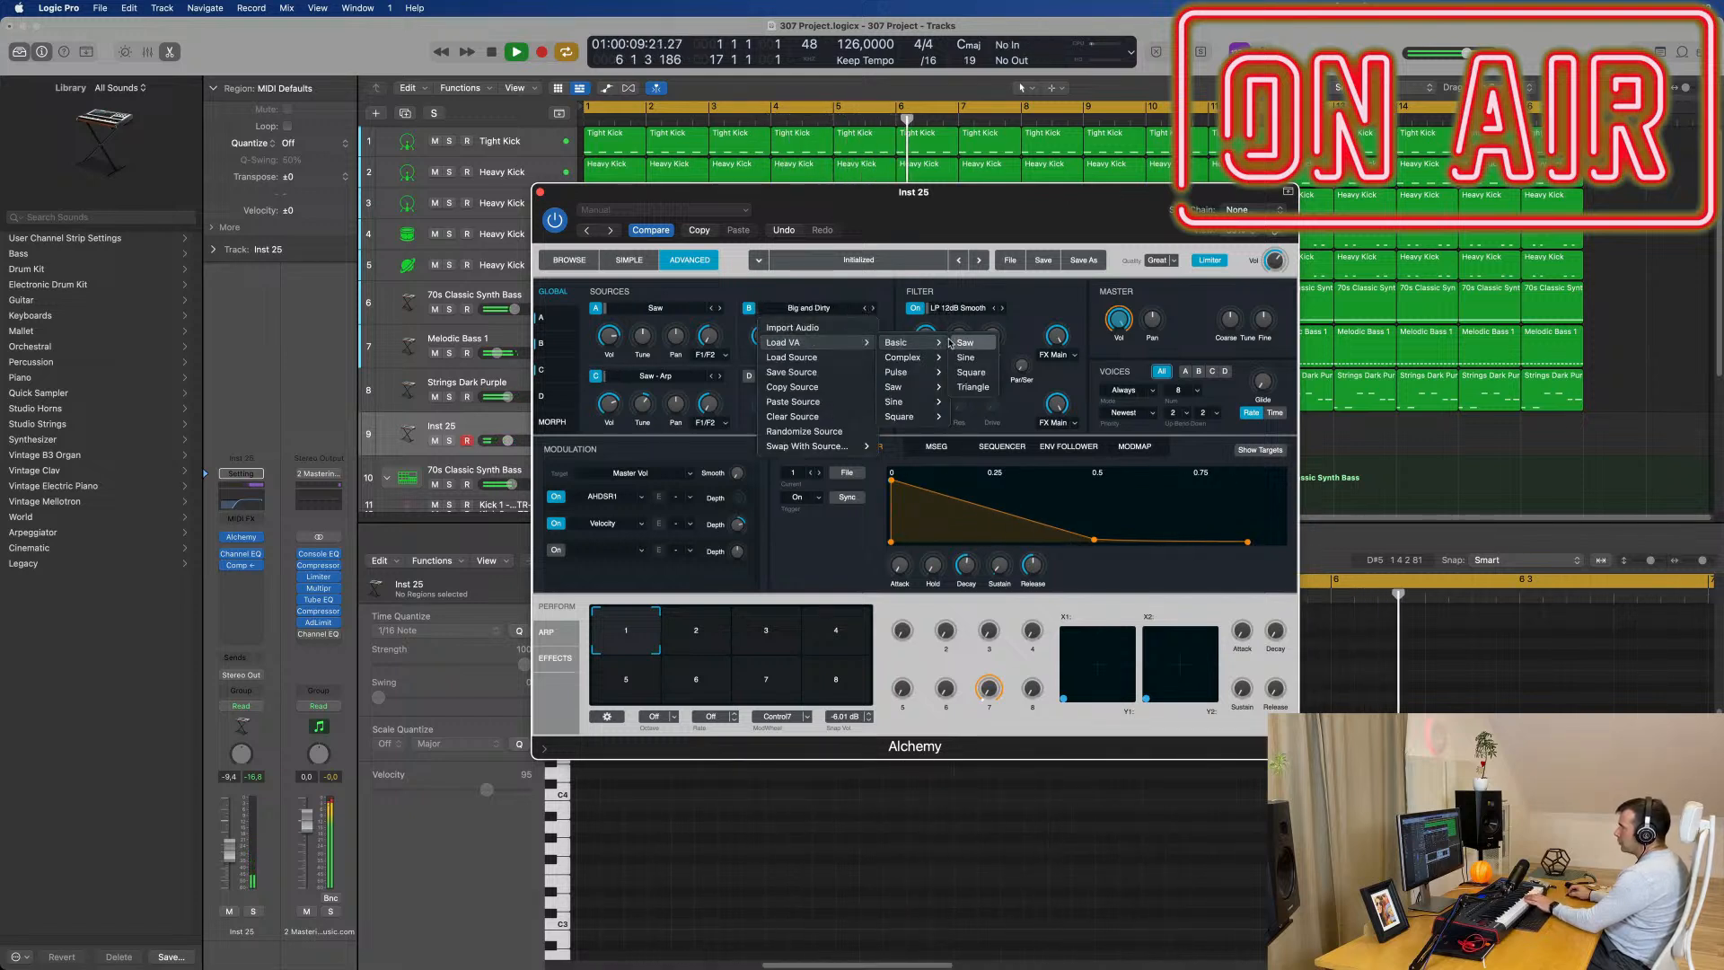
pyautogui.click(965, 343)
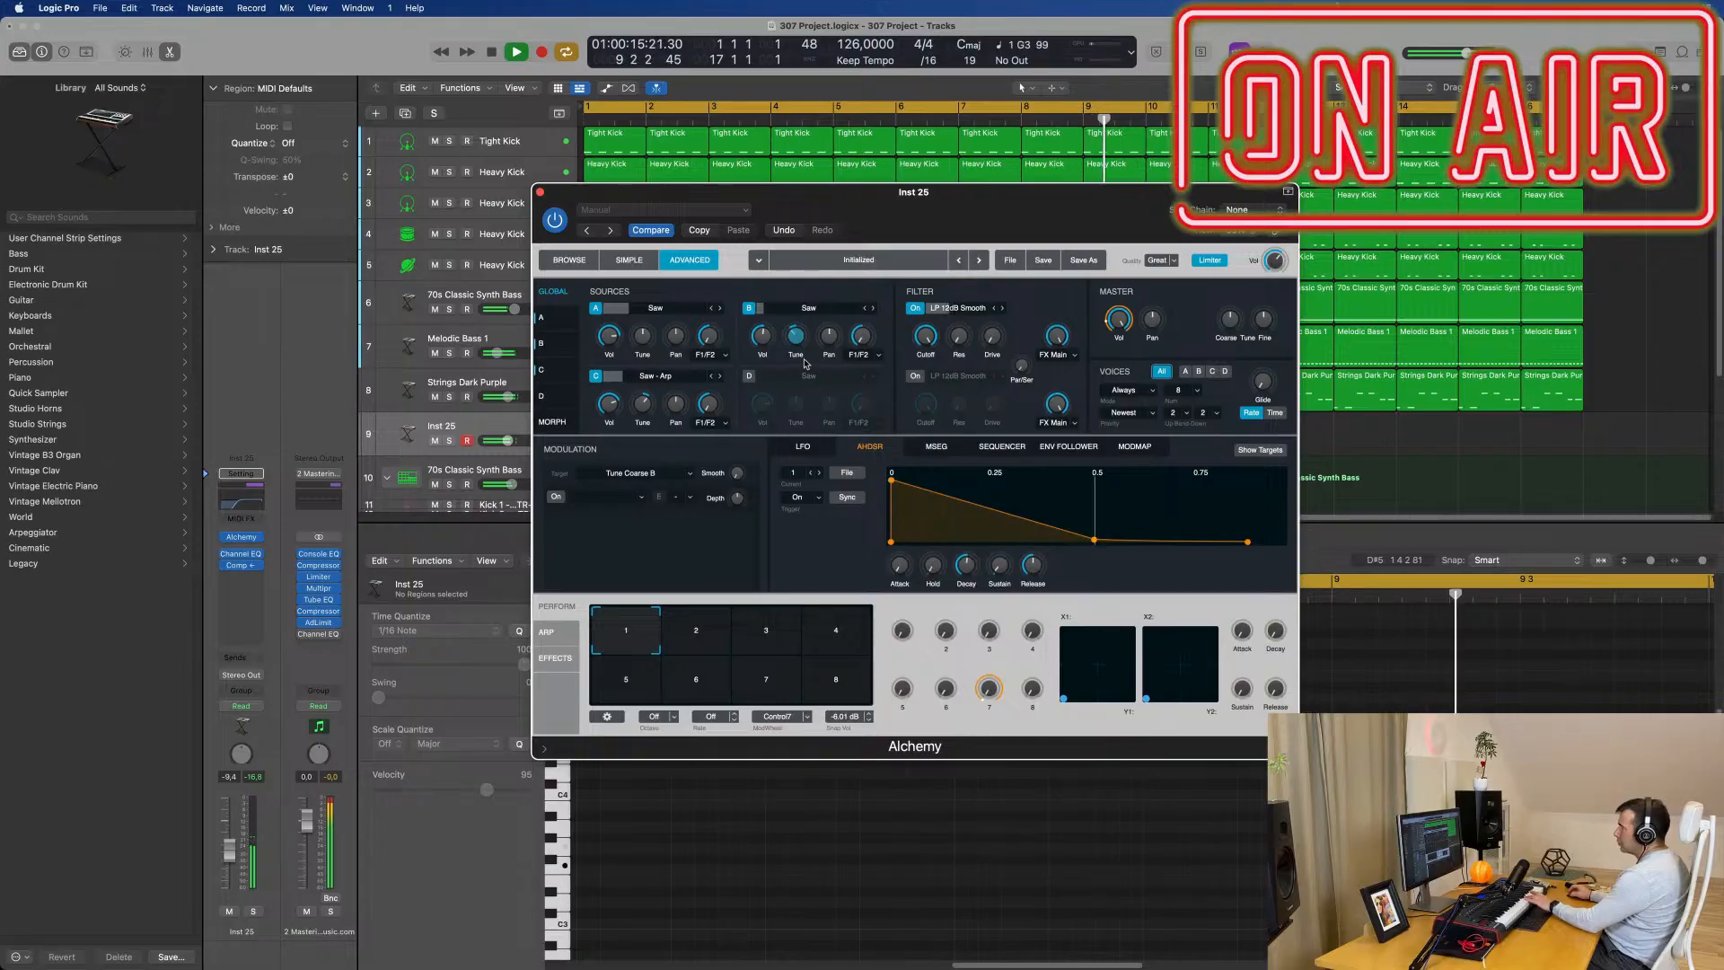
# Step: Turn off the low-cut band in the Inst 25 track's Channel EQ and switch off Alchemy's source C
pyautogui.click(241, 554)
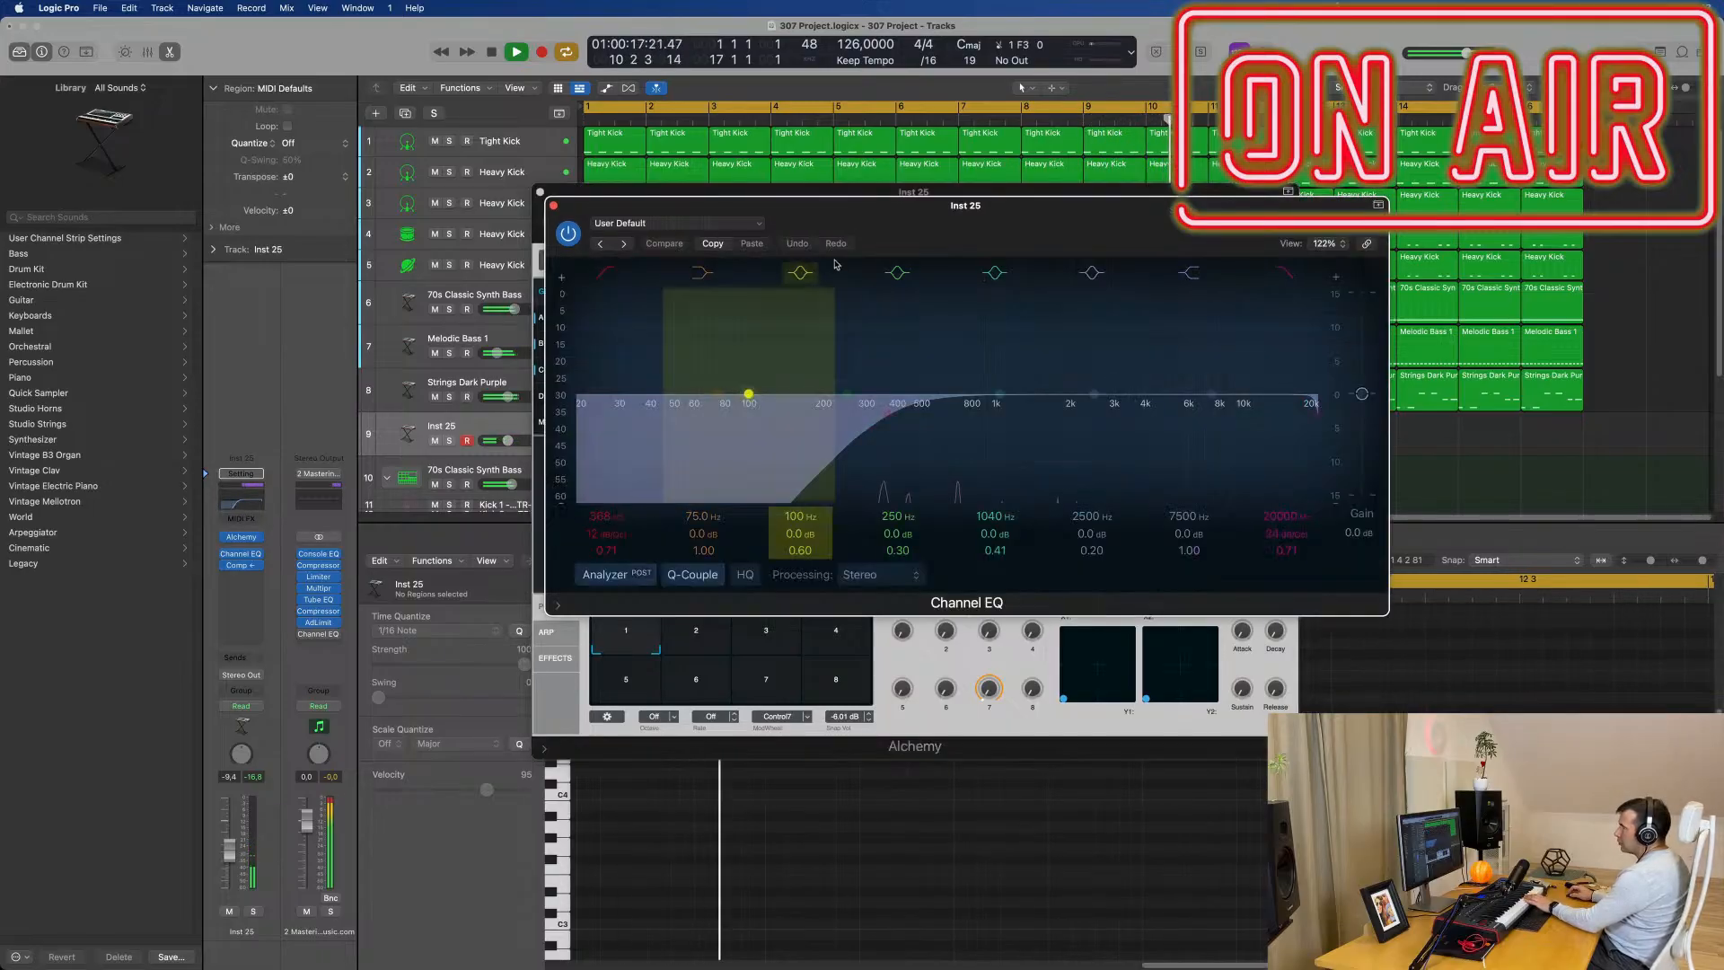
pyautogui.click(606, 273)
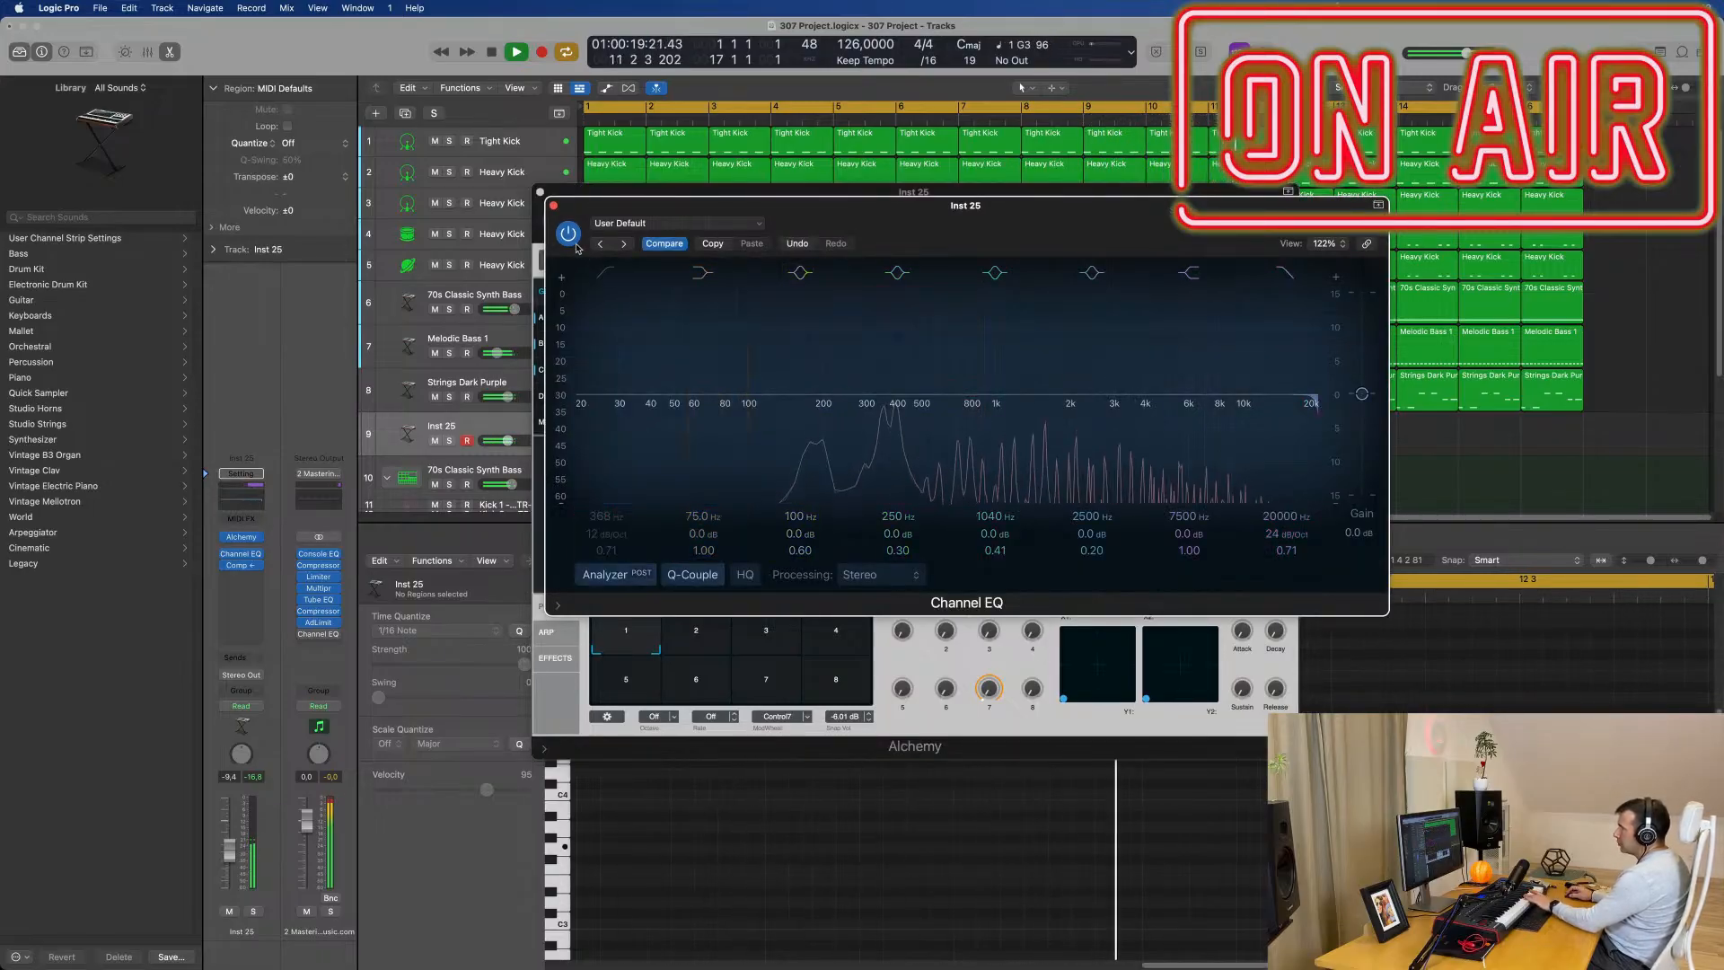
pyautogui.click(553, 206)
pyautogui.moveTo(697, 201); pyautogui.dragTo(757, 206)
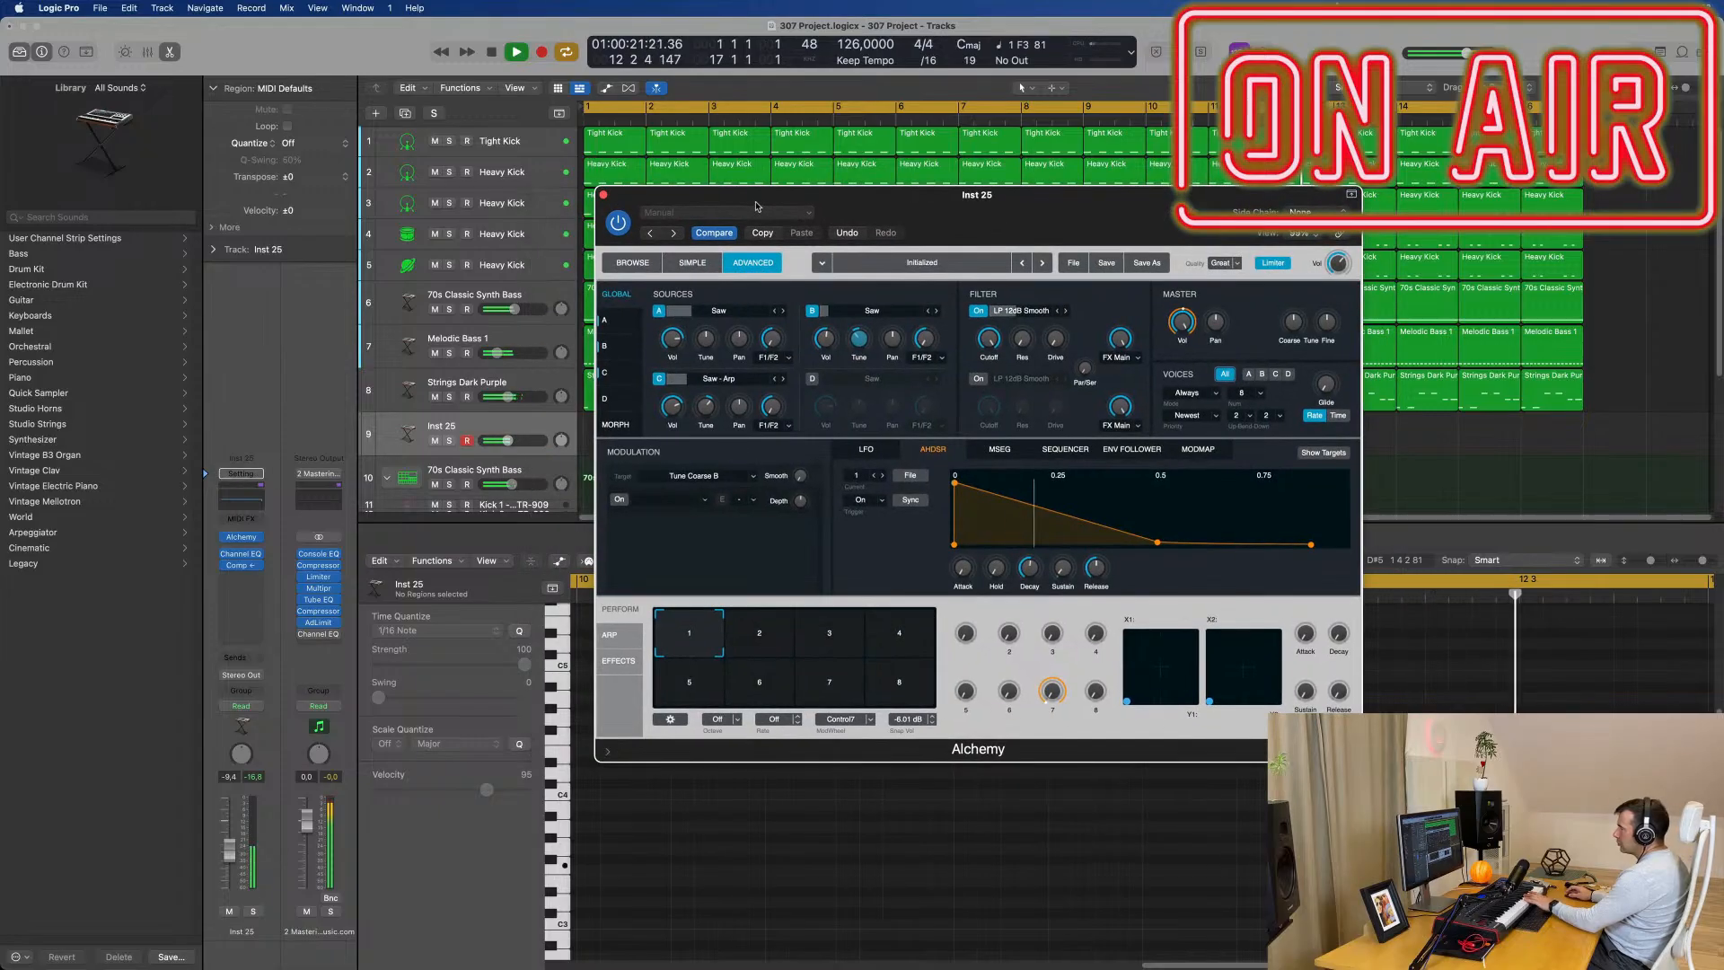
pyautogui.click(656, 380)
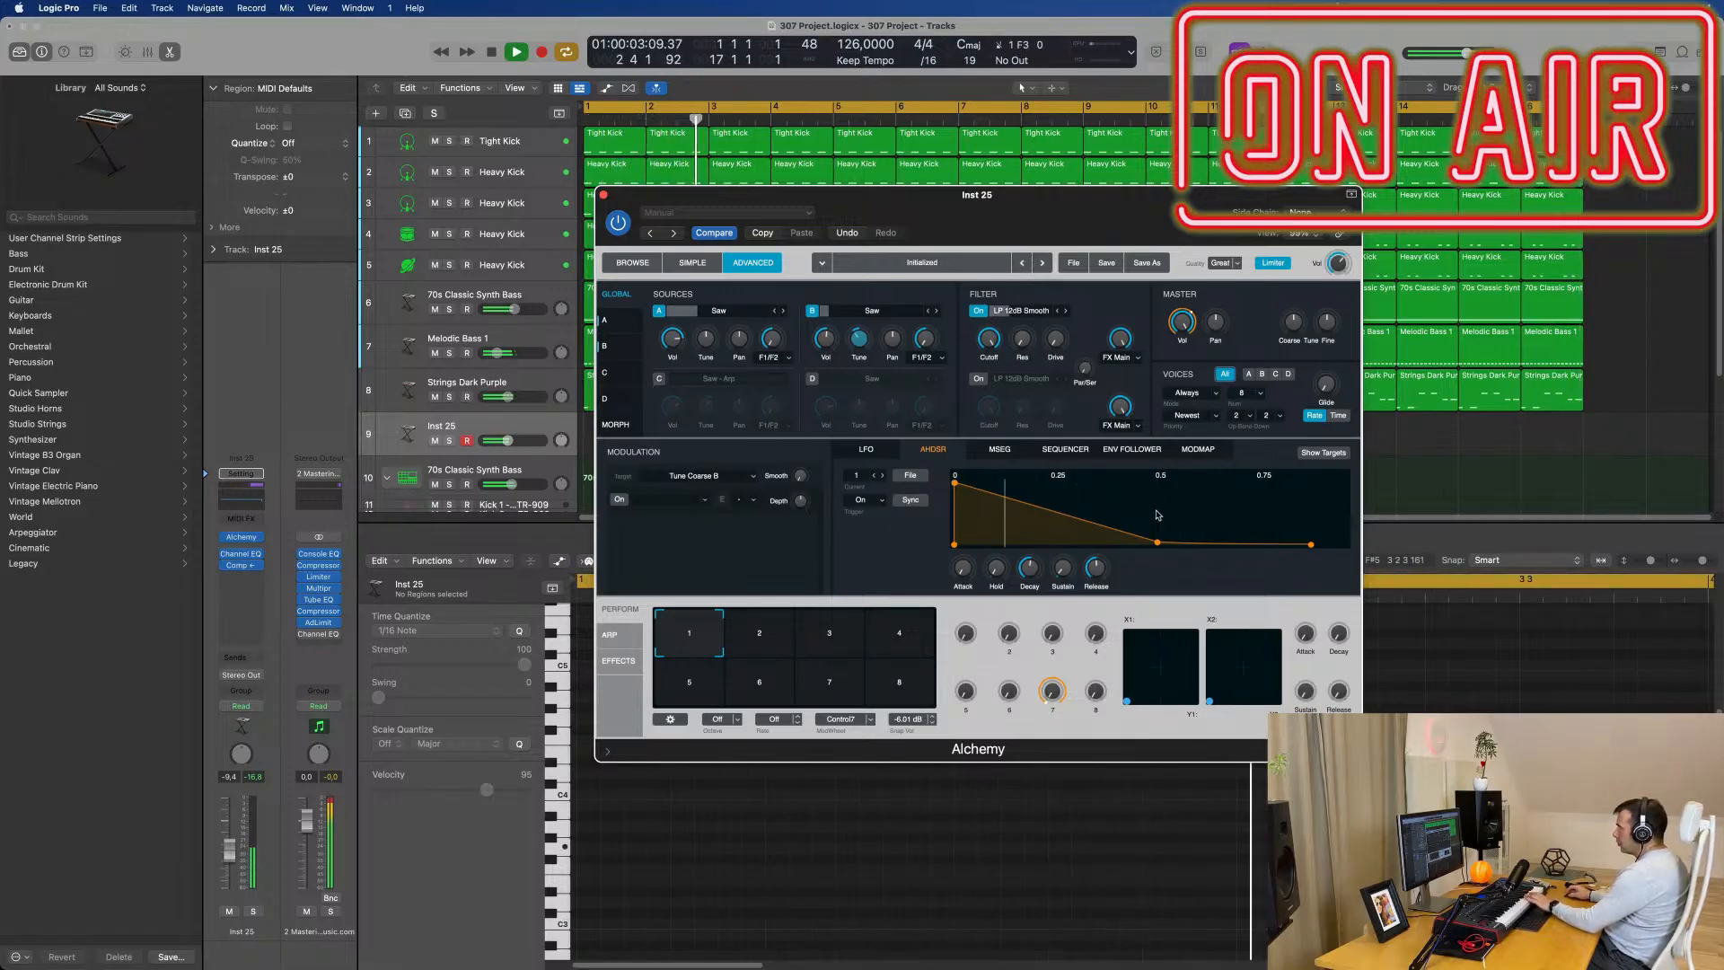
# Step: Lengthen the Alchemy envelope's decay to about 2.5 s and assign LFO1 as a modulator of source B's coarse tune
pyautogui.moveTo(1156, 540); pyautogui.dragTo(1268, 546)
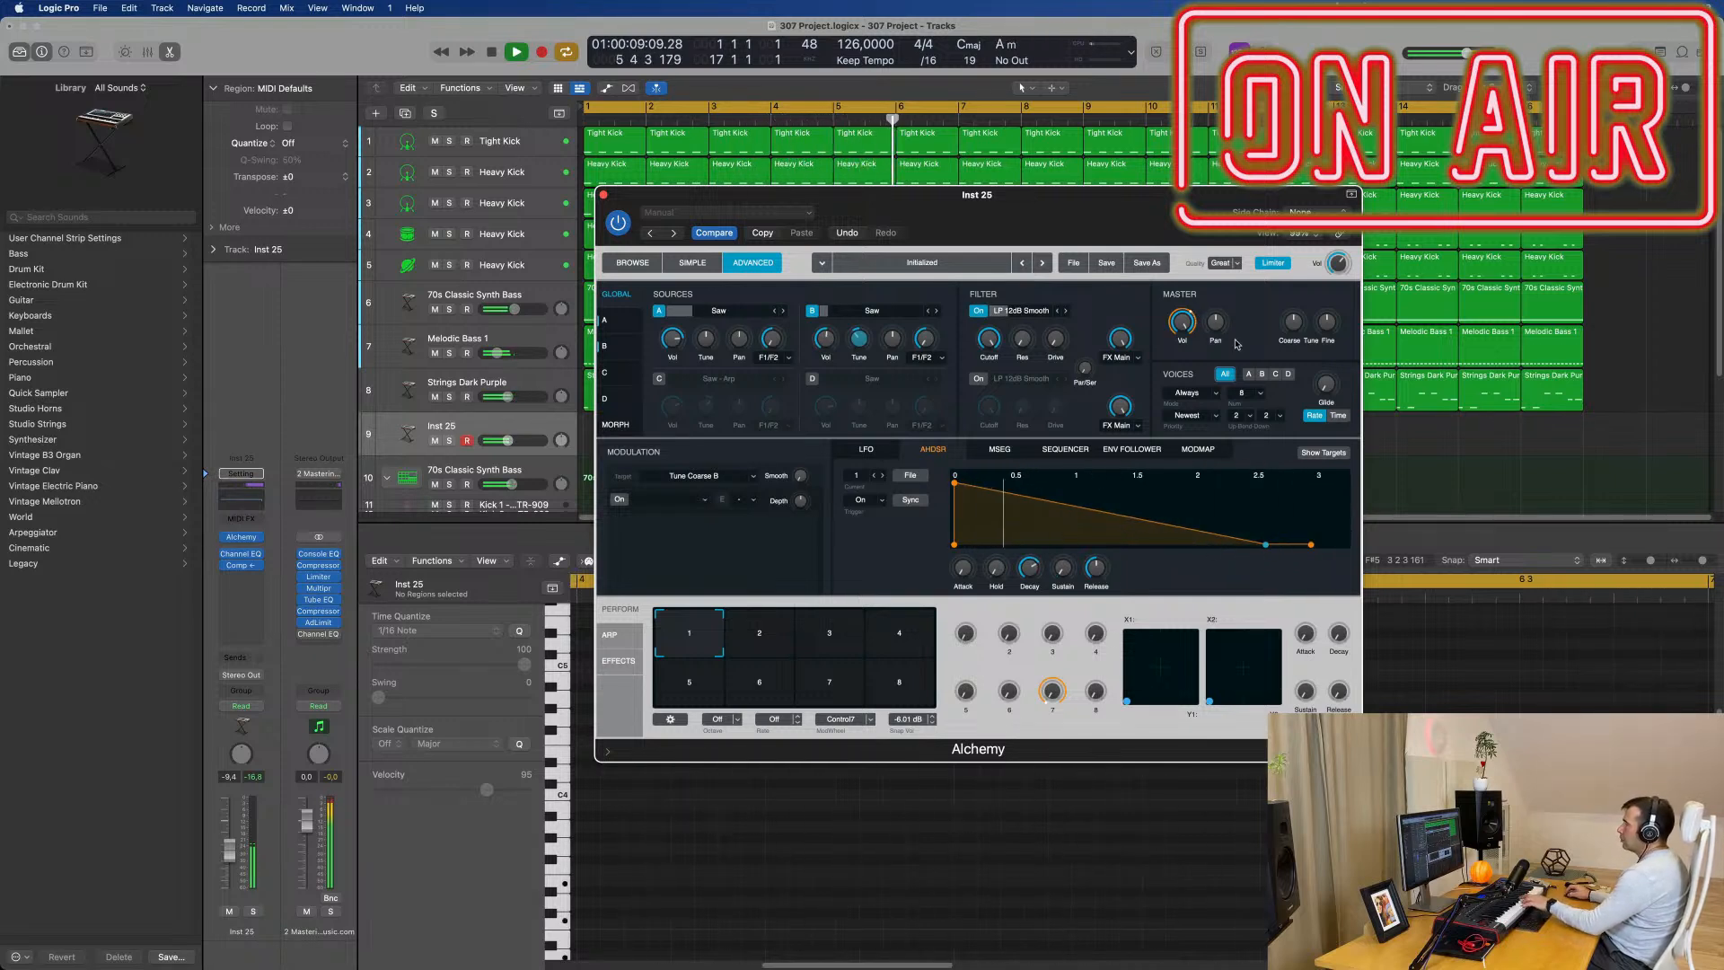
pyautogui.moveTo(1020, 209); pyautogui.dragTo(988, 227)
pyautogui.moveTo(800, 342)
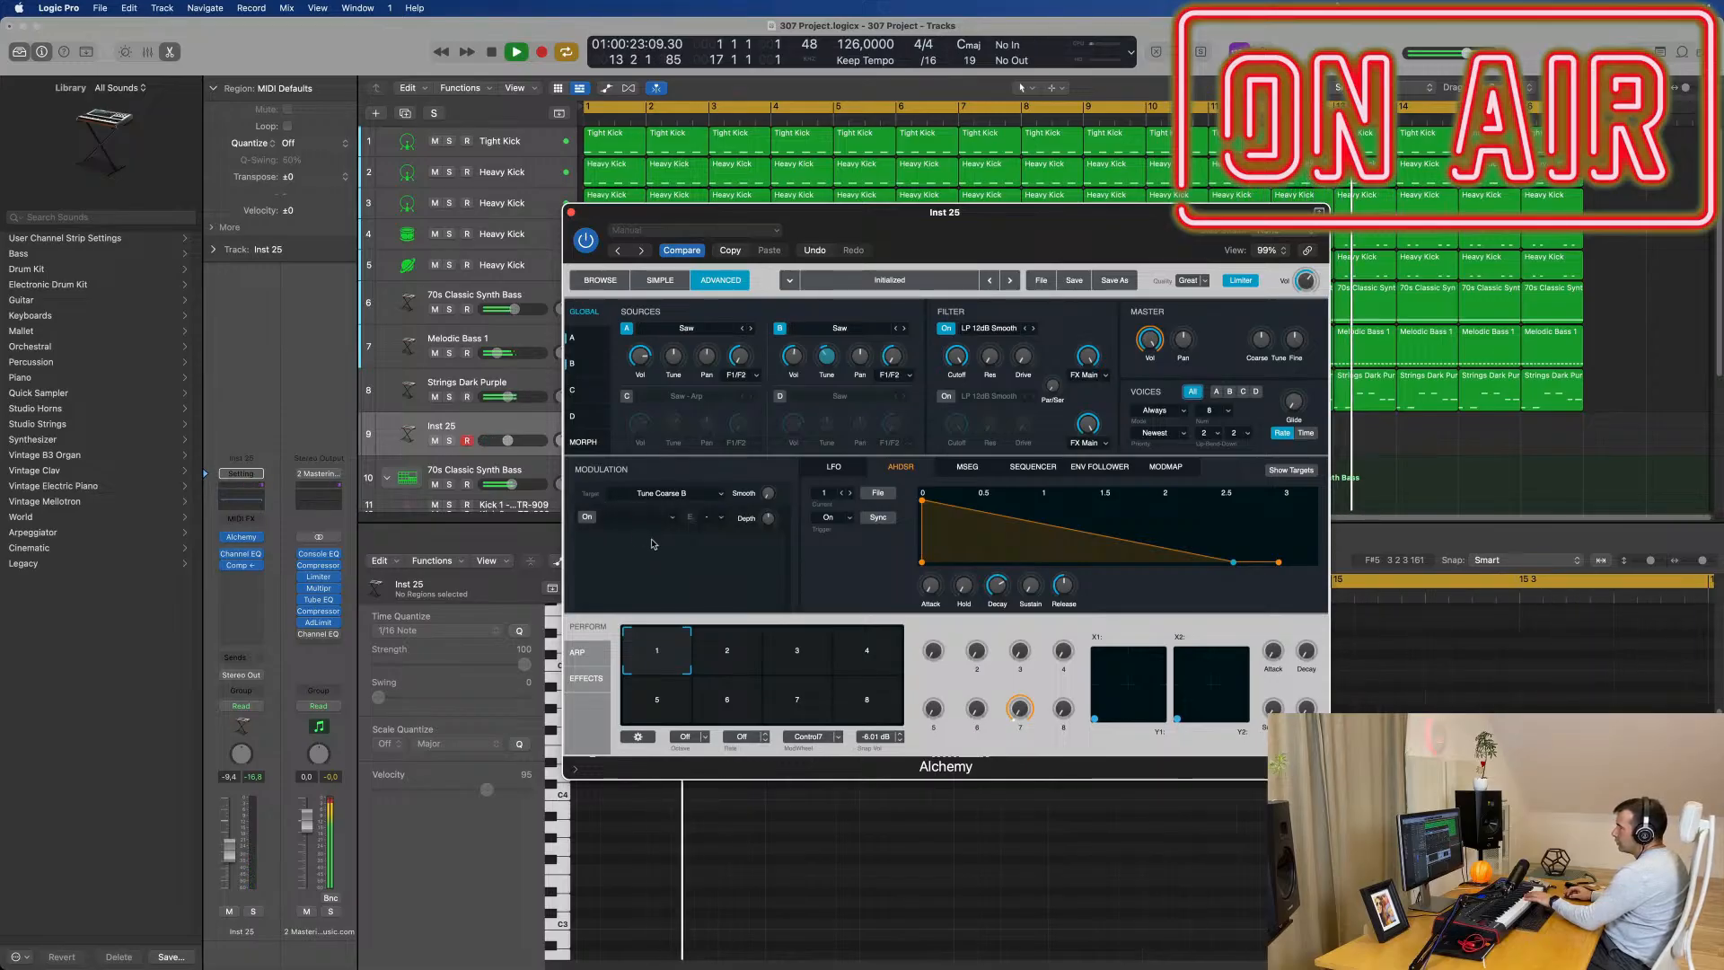
pyautogui.click(588, 517)
pyautogui.click(672, 517)
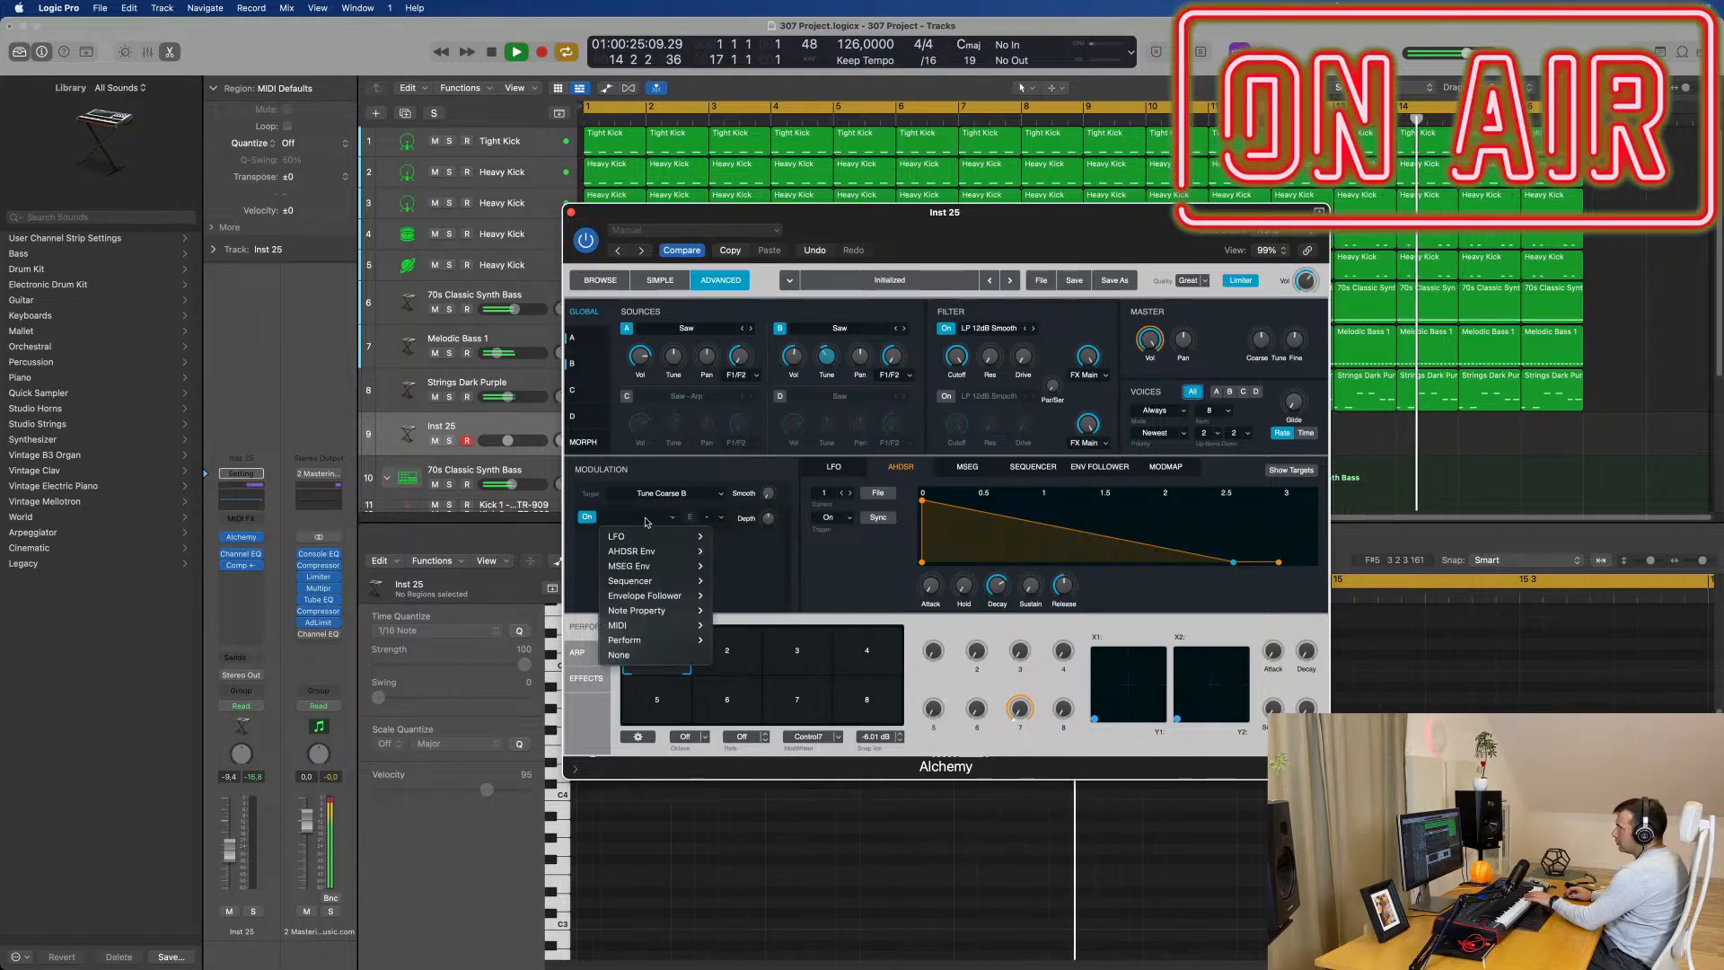
pyautogui.moveTo(650, 538)
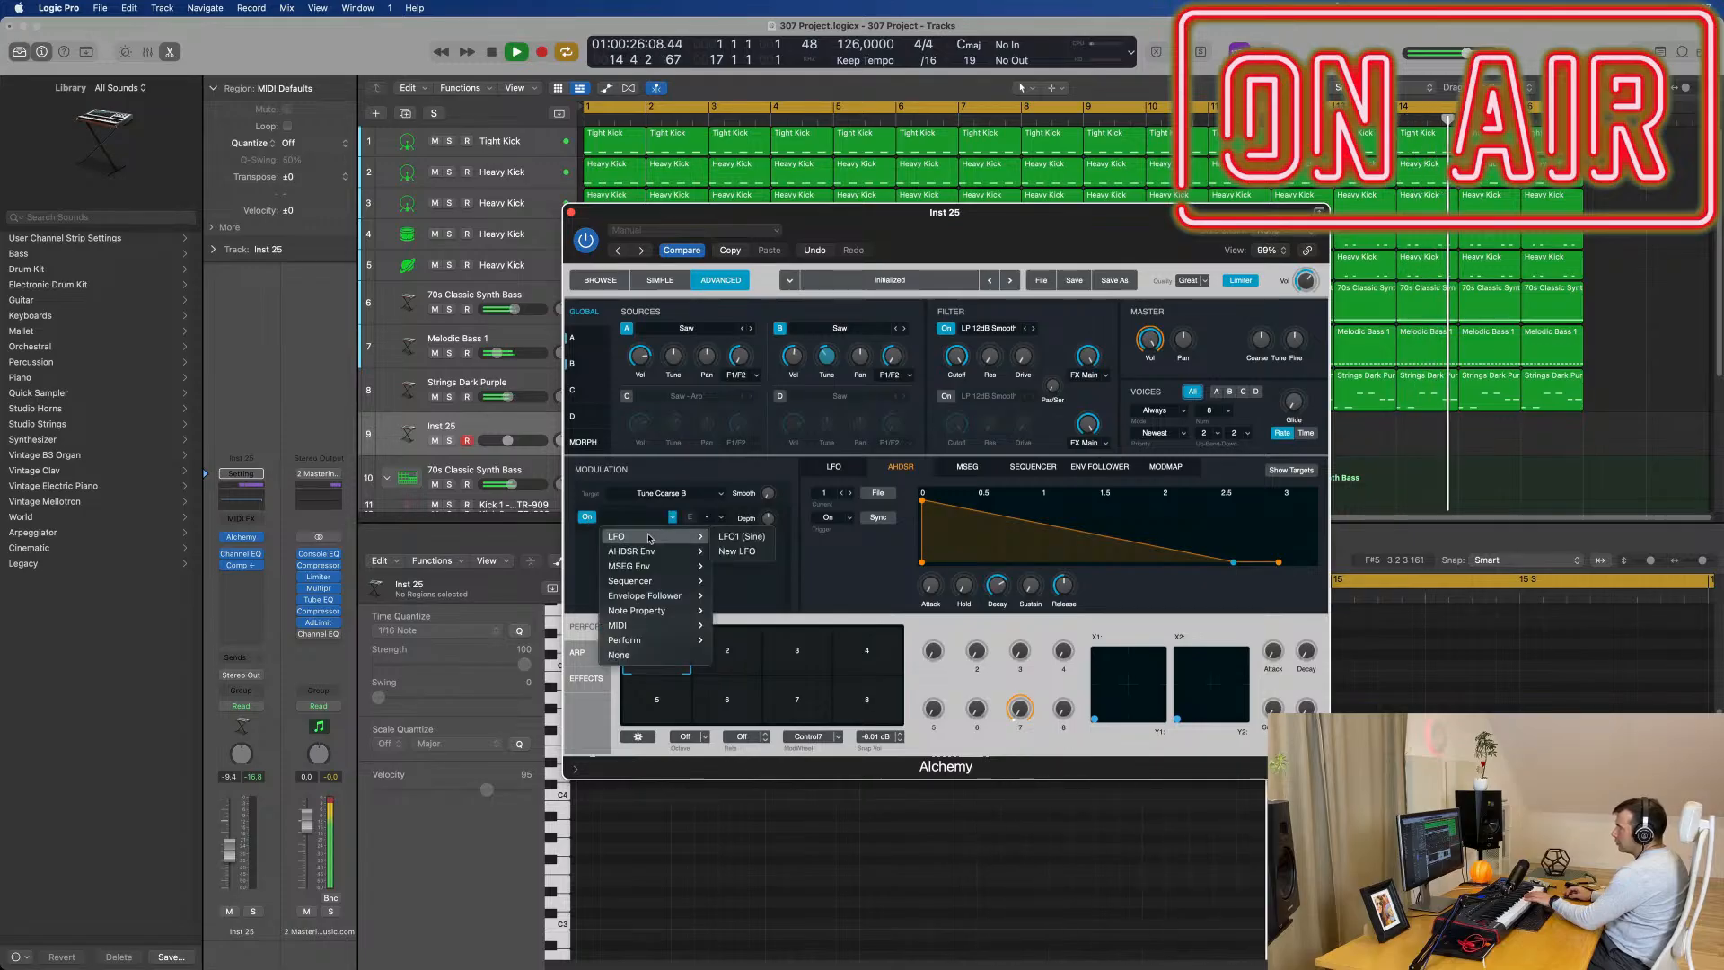
pyautogui.click(729, 537)
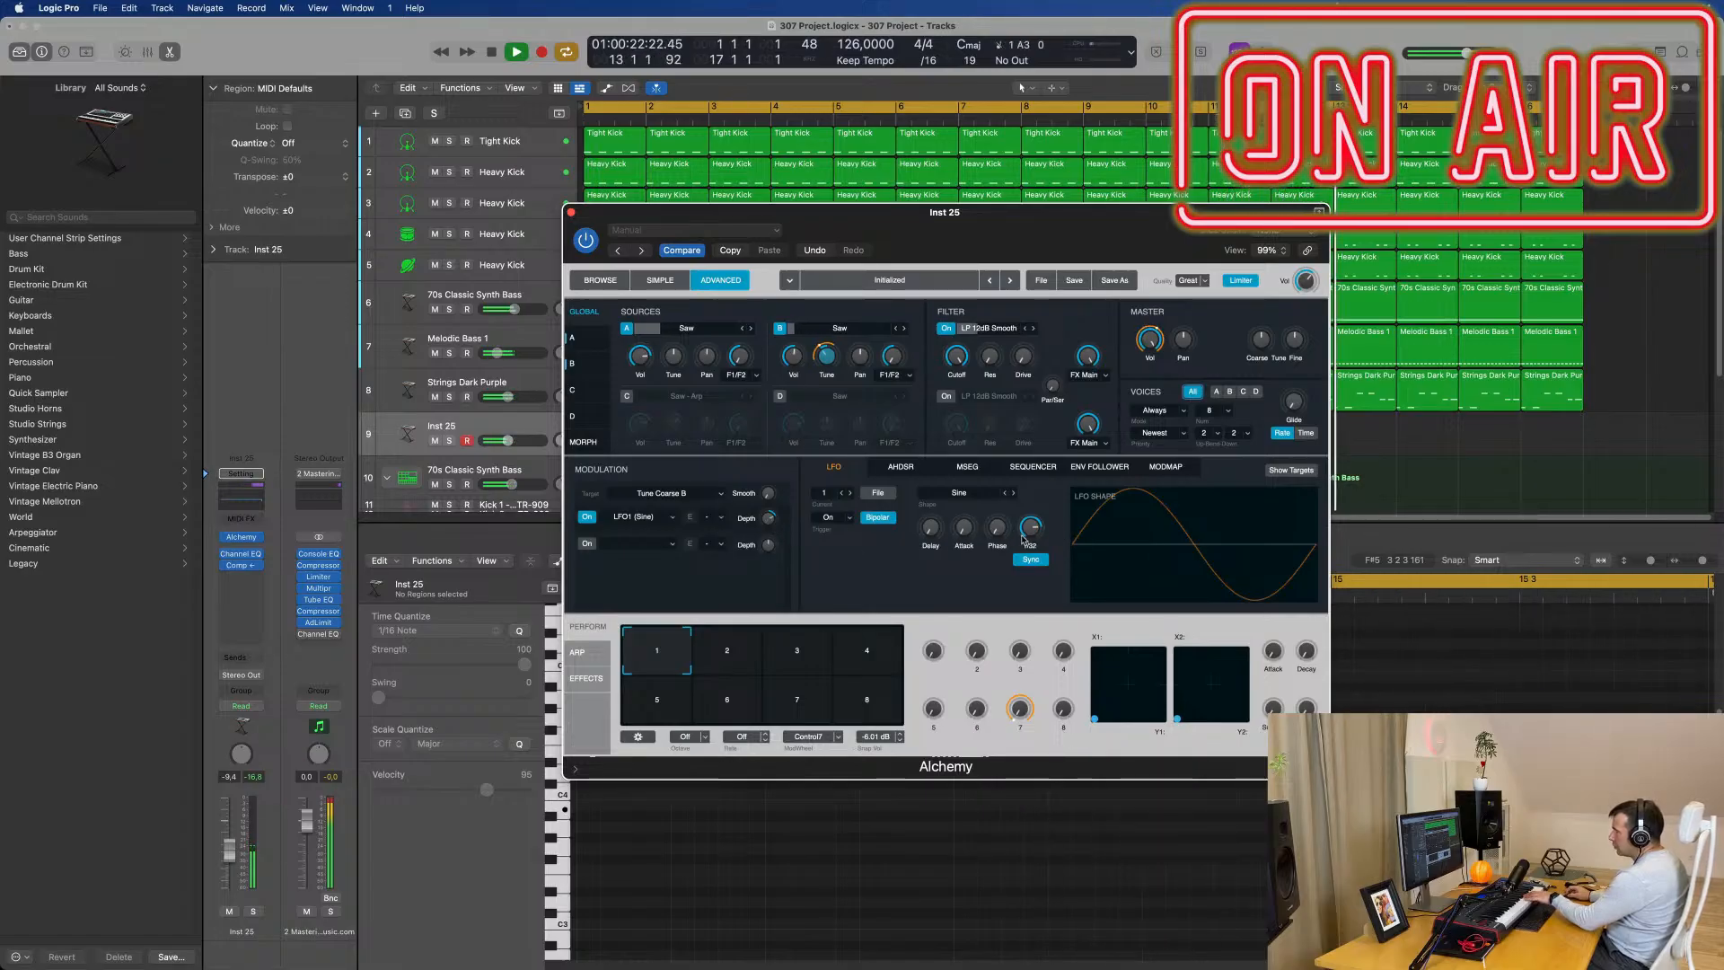
# Step: Set LFO1's rate to 1/16, change its shape to Square and raise its modulation depth on source B's tune
pyautogui.moveTo(1022, 540); pyautogui.dragTo(1010, 505)
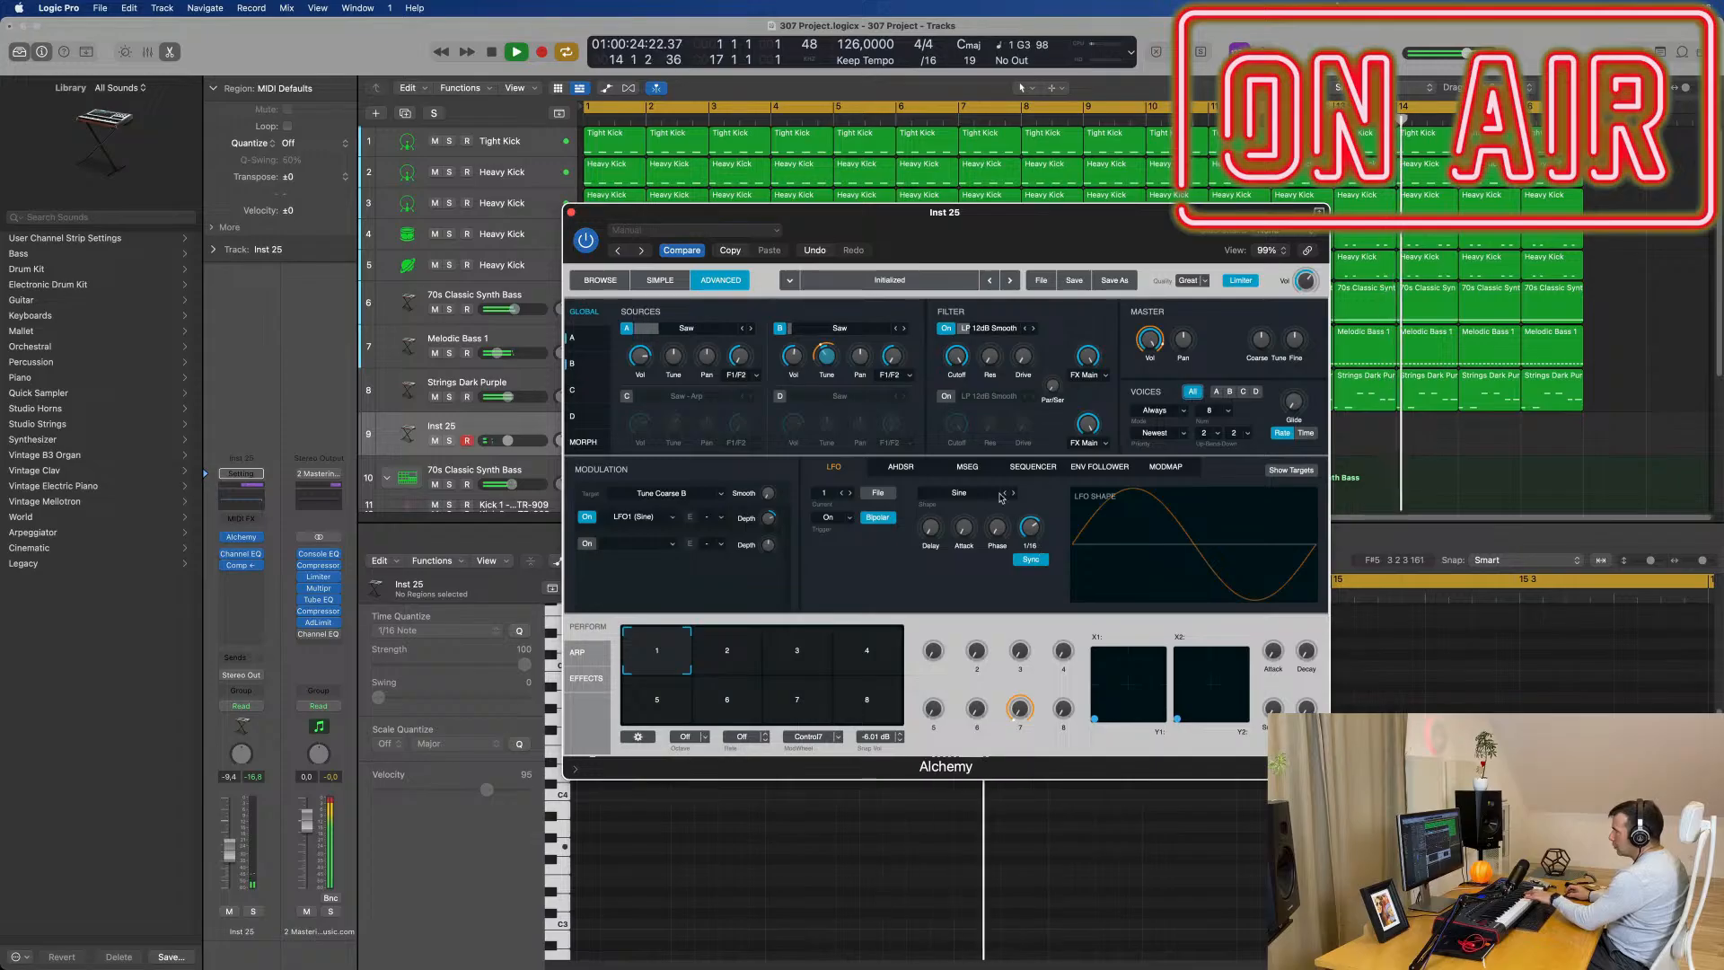
pyautogui.click(1013, 493)
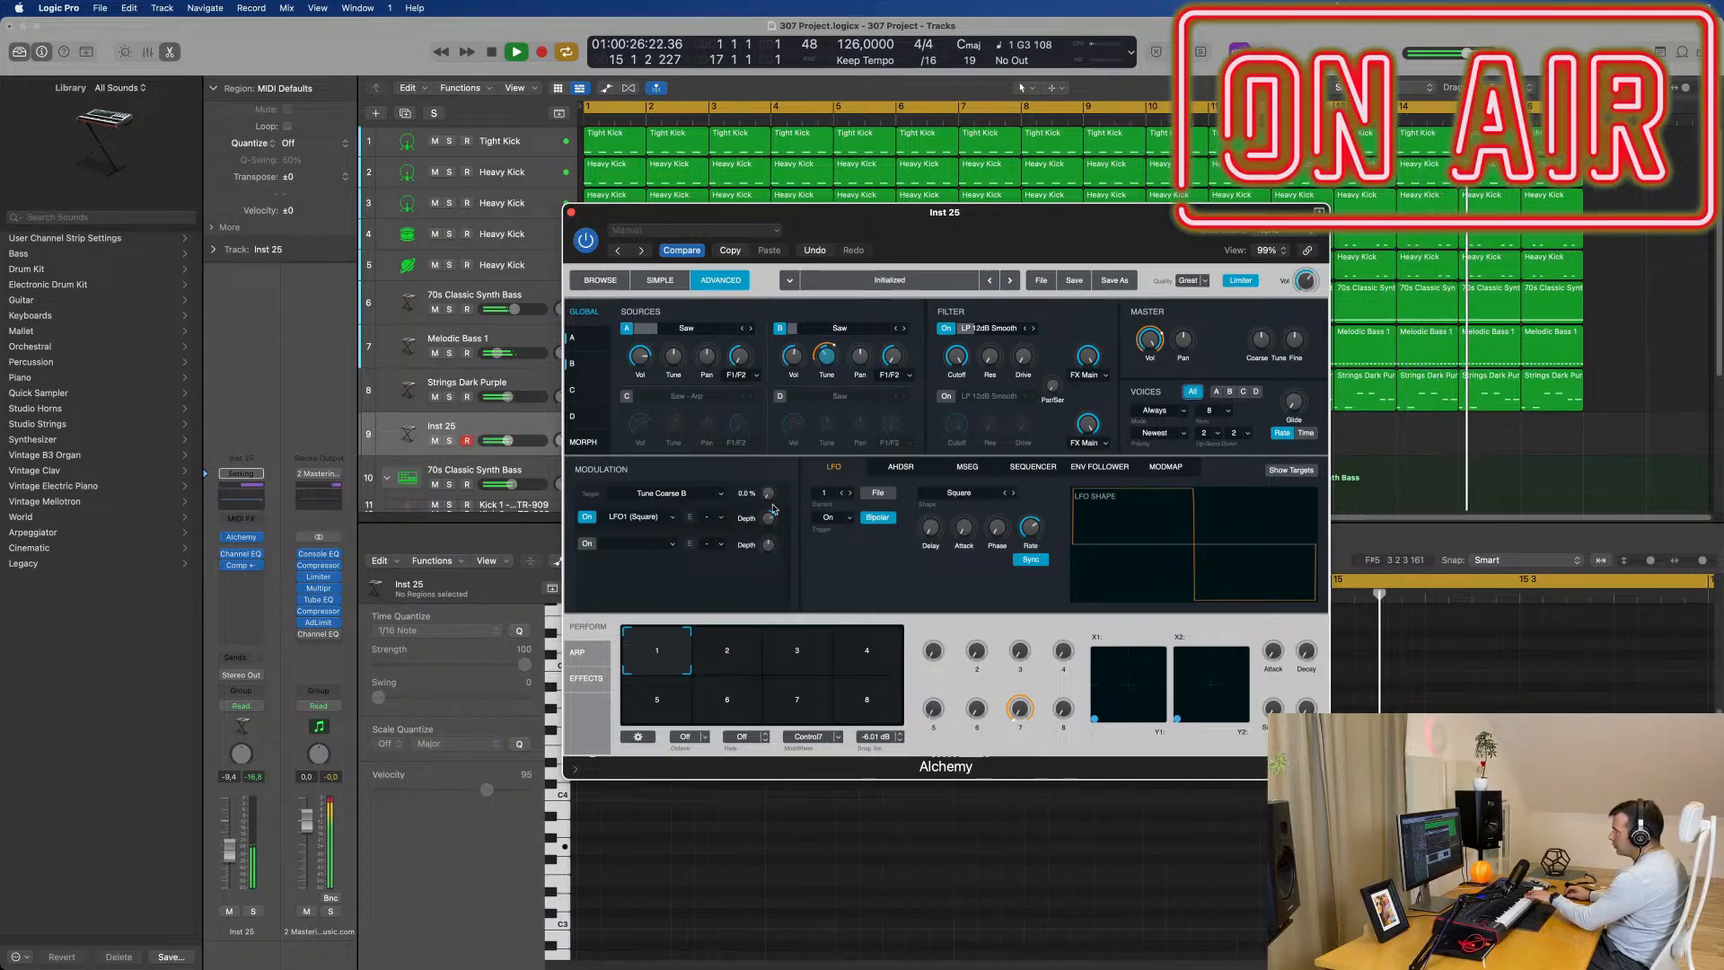
pyautogui.moveTo(769, 520); pyautogui.dragTo(786, 480)
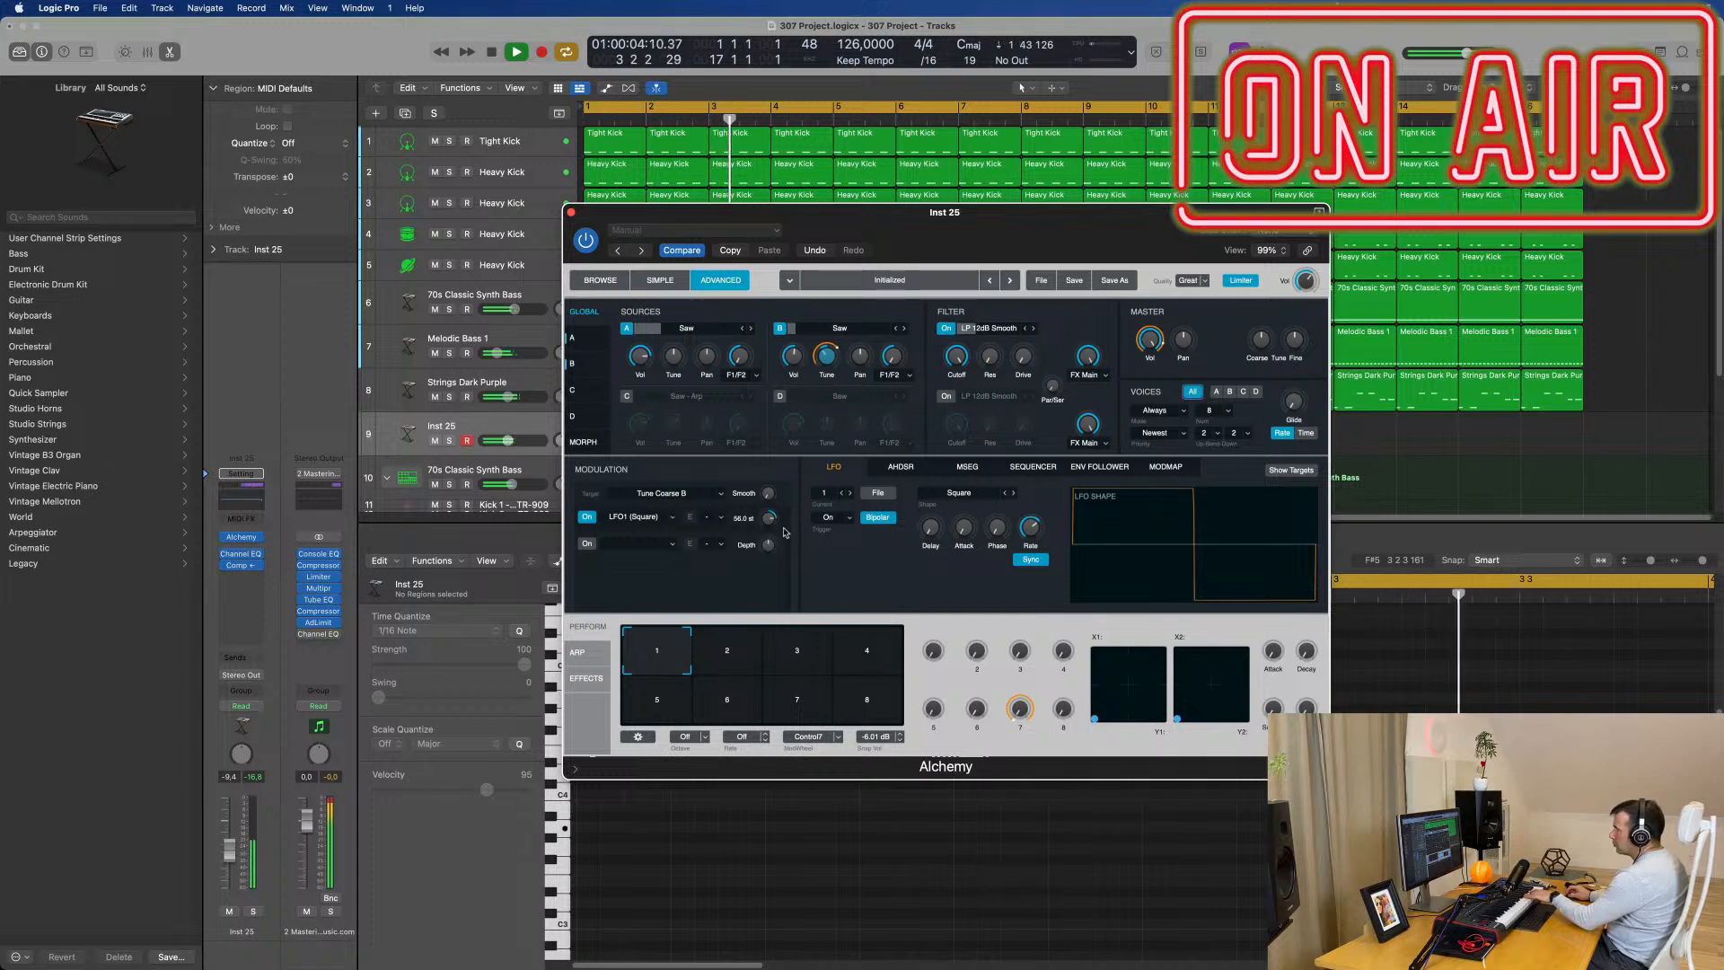
# Step: Adjust LFO1's depth on source B's tune further and set the LFO rate to 1/8
pyautogui.moveTo(768, 523); pyautogui.dragTo(788, 527)
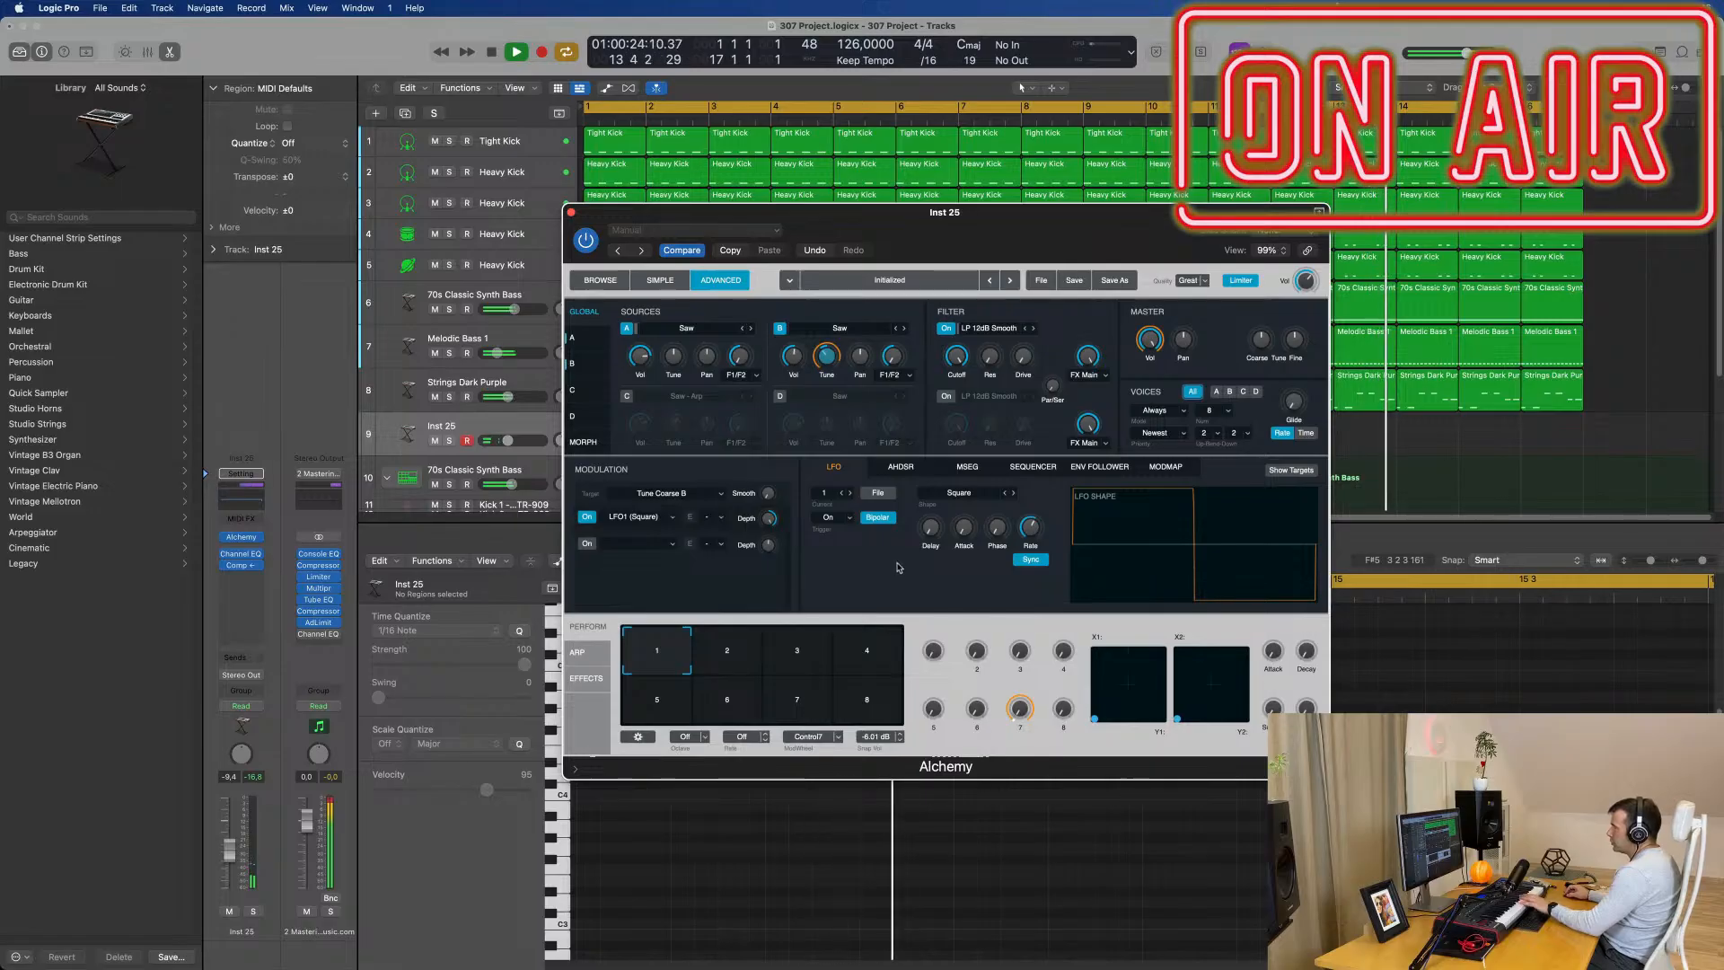
pyautogui.moveTo(1045, 519)
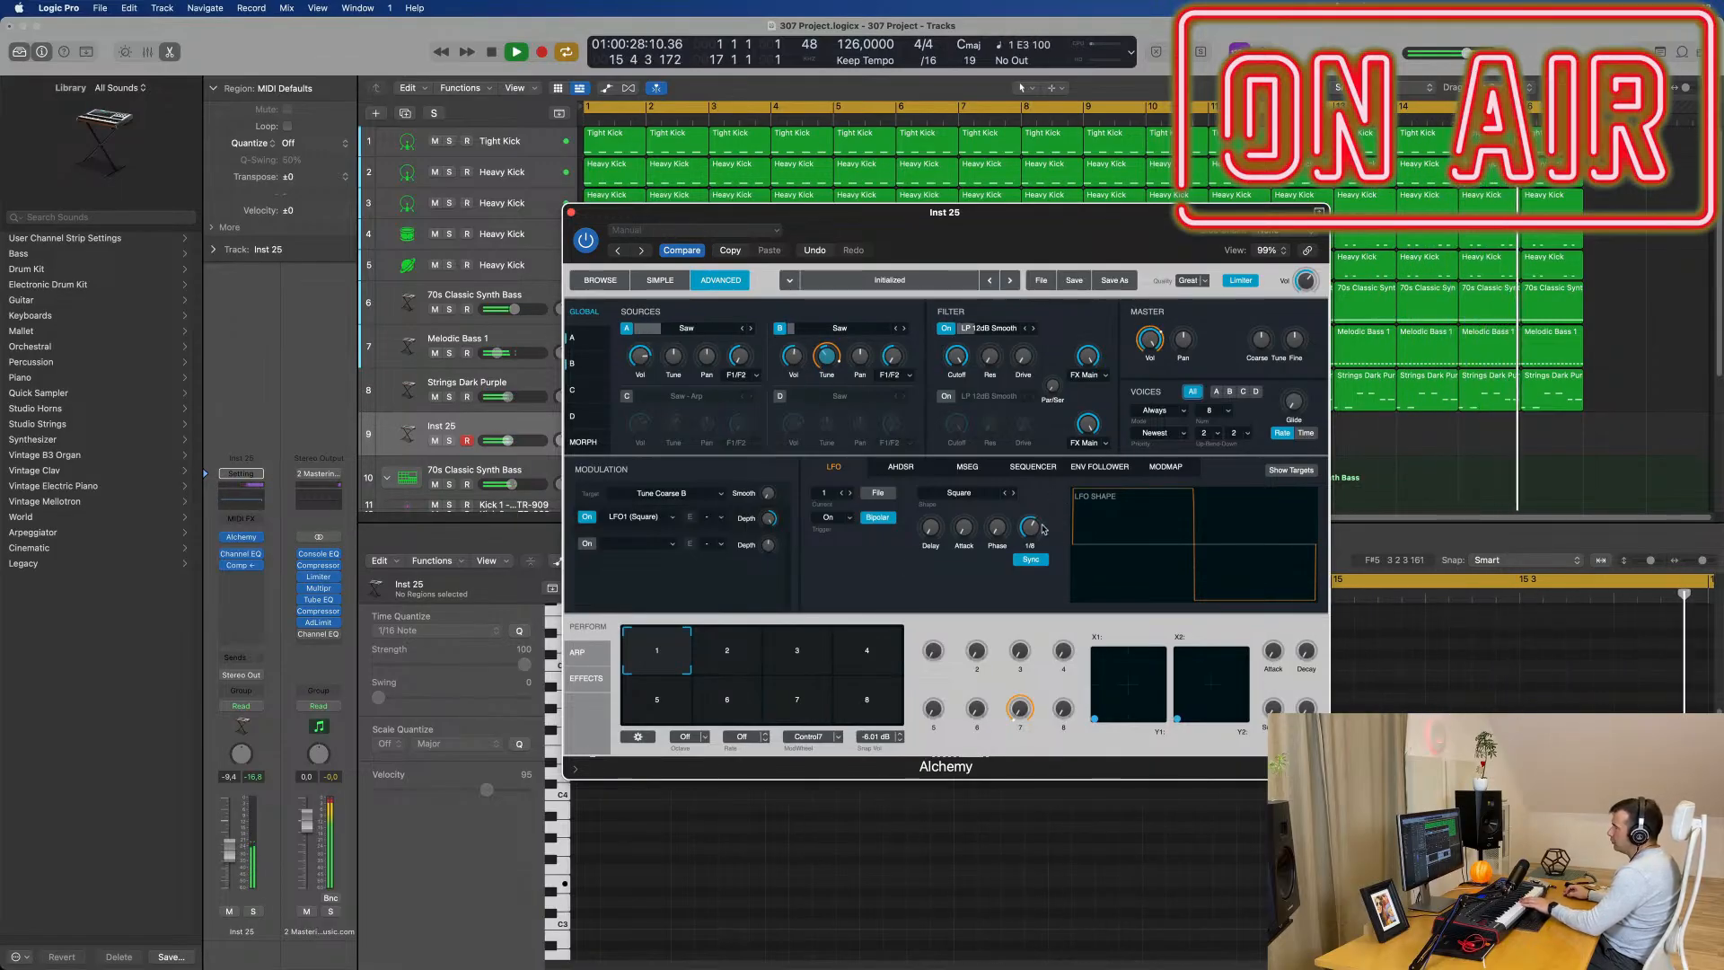
pyautogui.moveTo(1035, 527); pyautogui.dragTo(1036, 518)
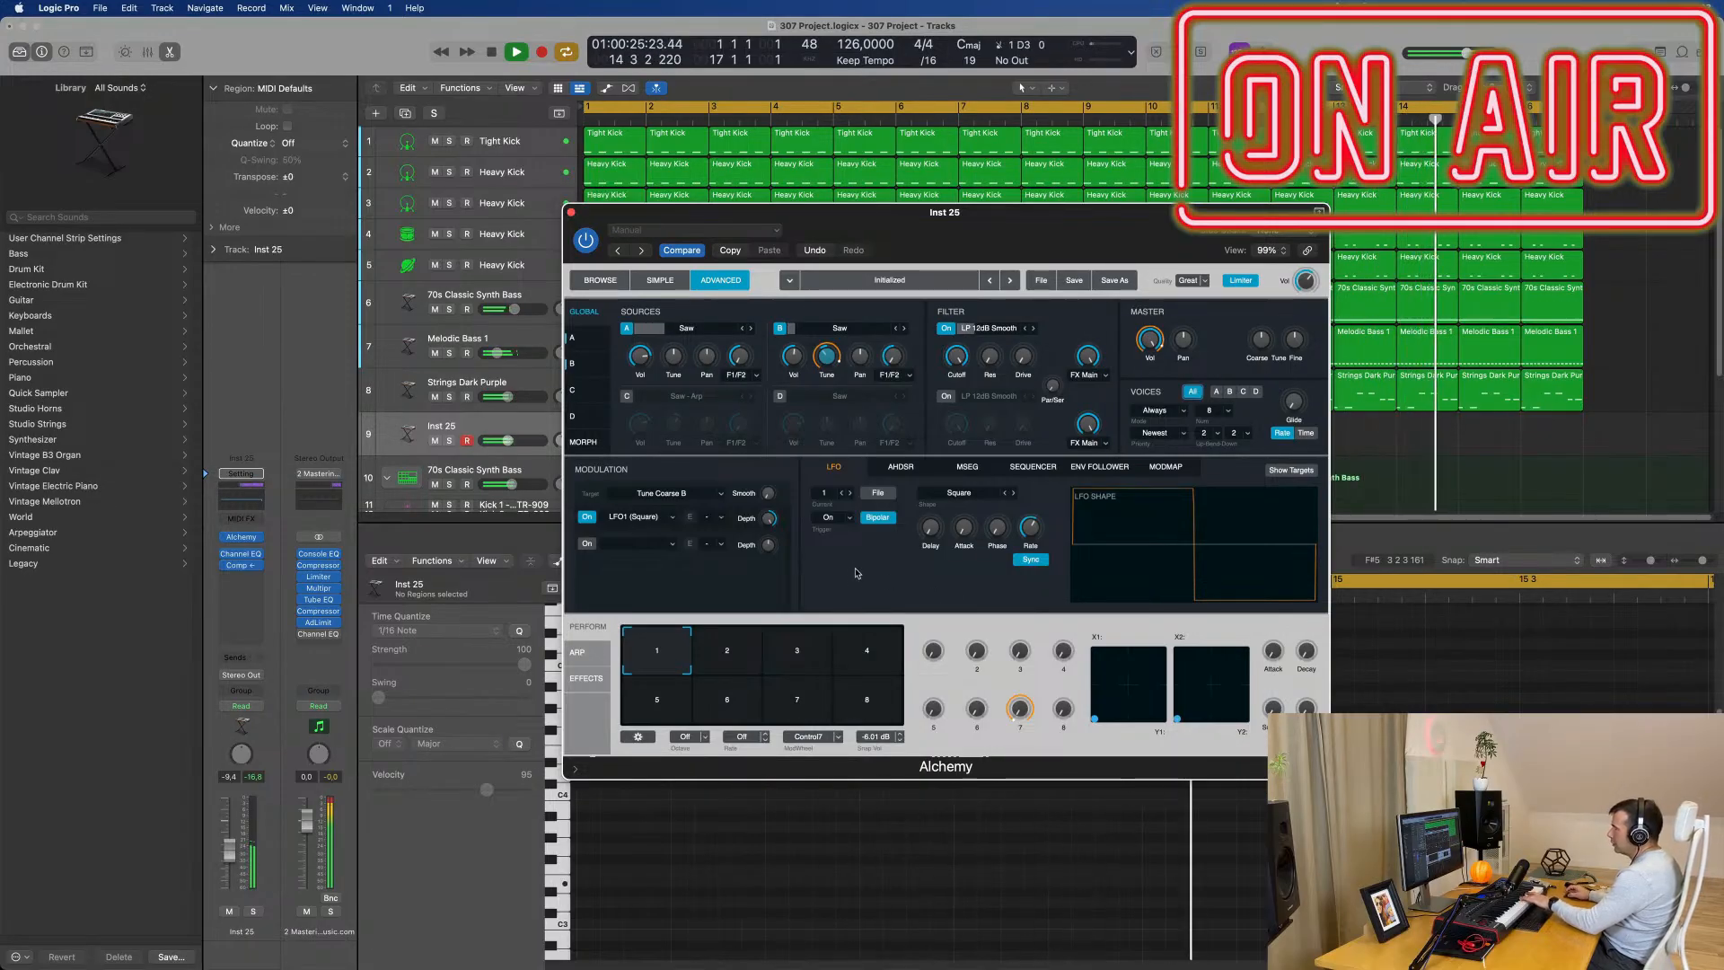
pyautogui.click(830, 518)
pyautogui.click(830, 518)
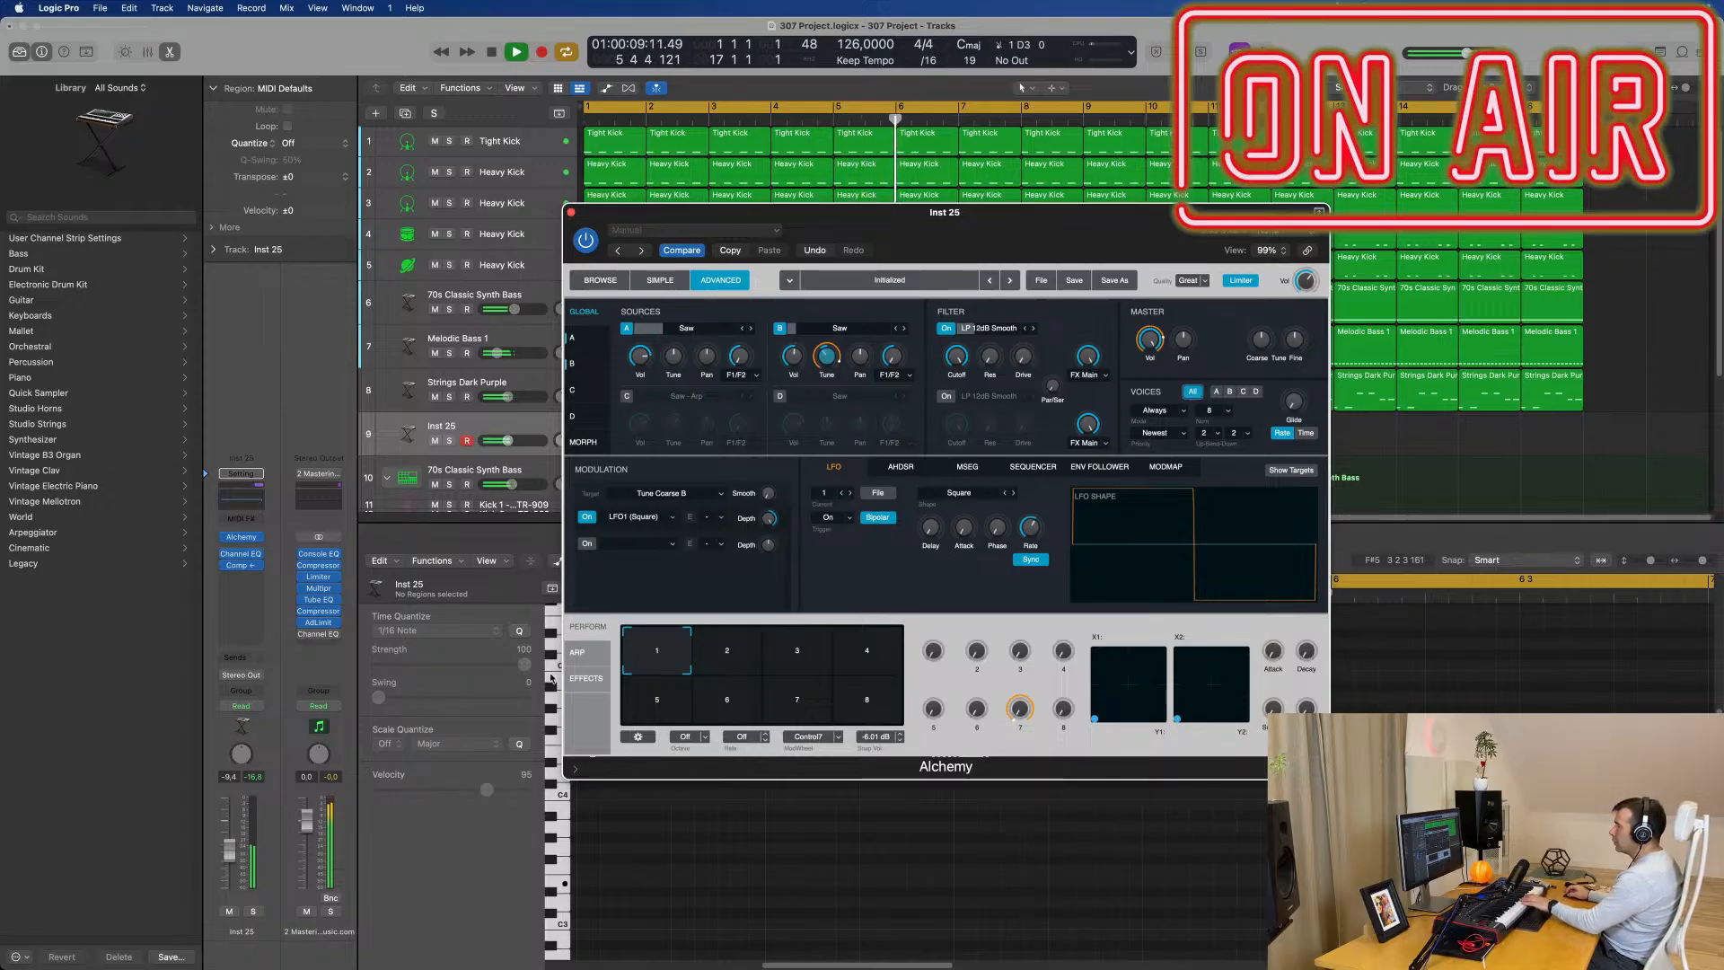
# Step: Switch off Alchemy's Mod FX and replace its Delay effect with Convolution Reverb
pyautogui.click(578, 651)
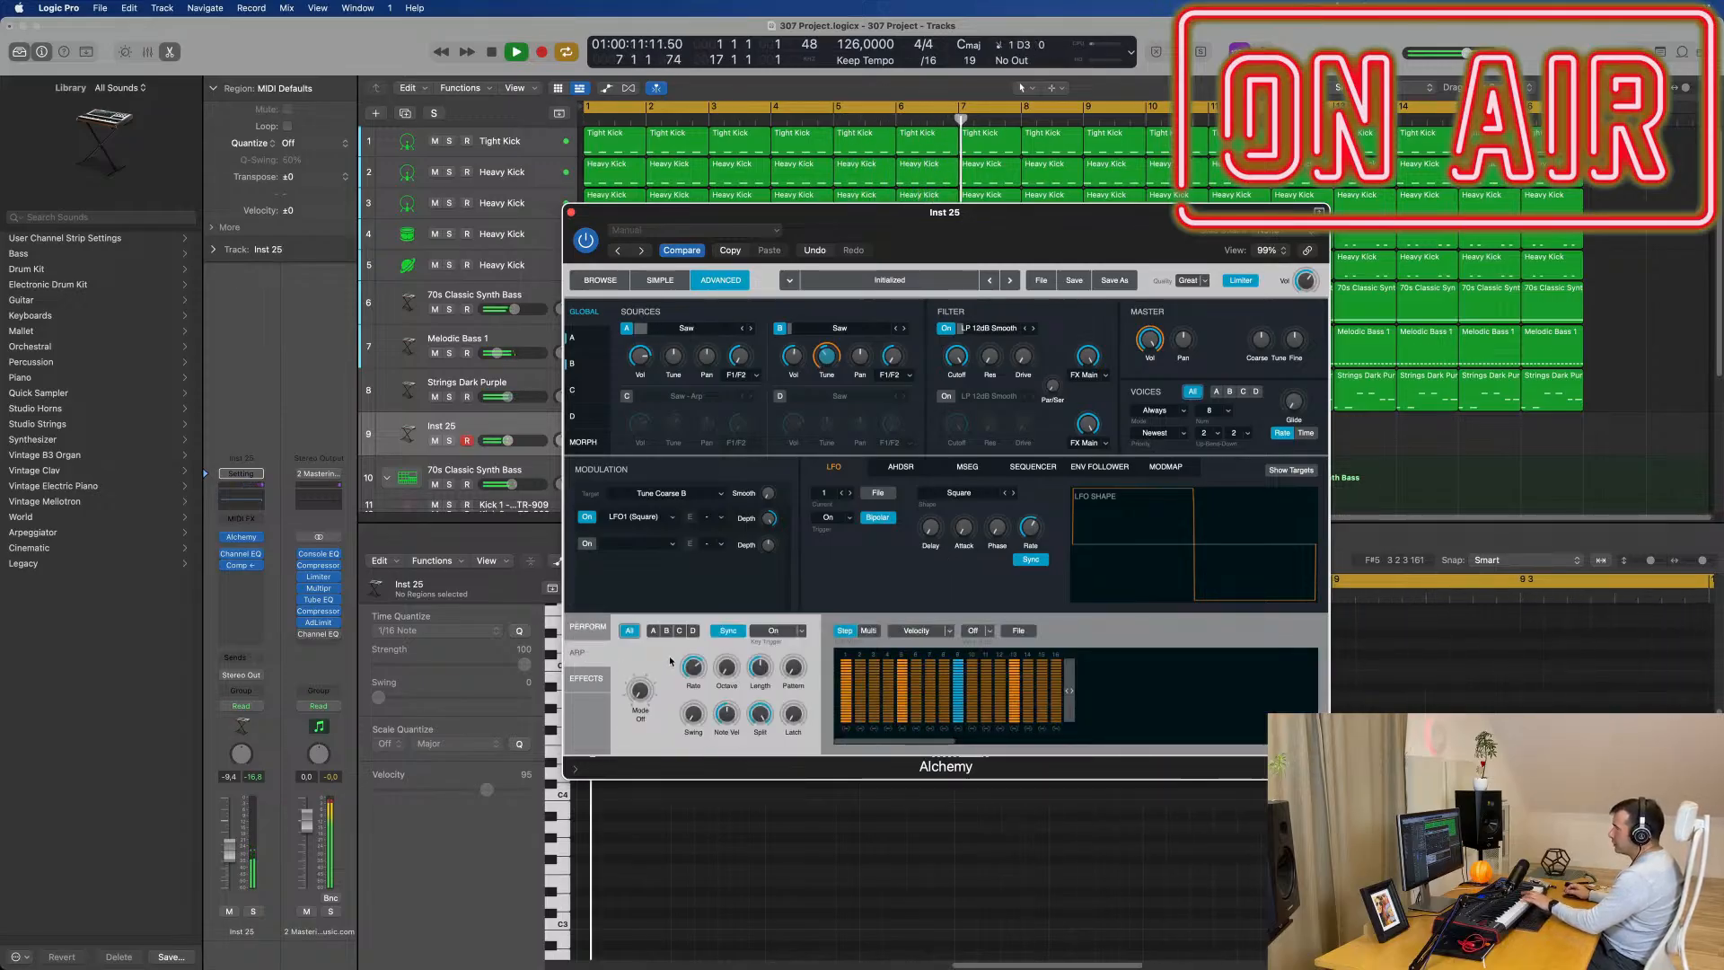
pyautogui.click(586, 678)
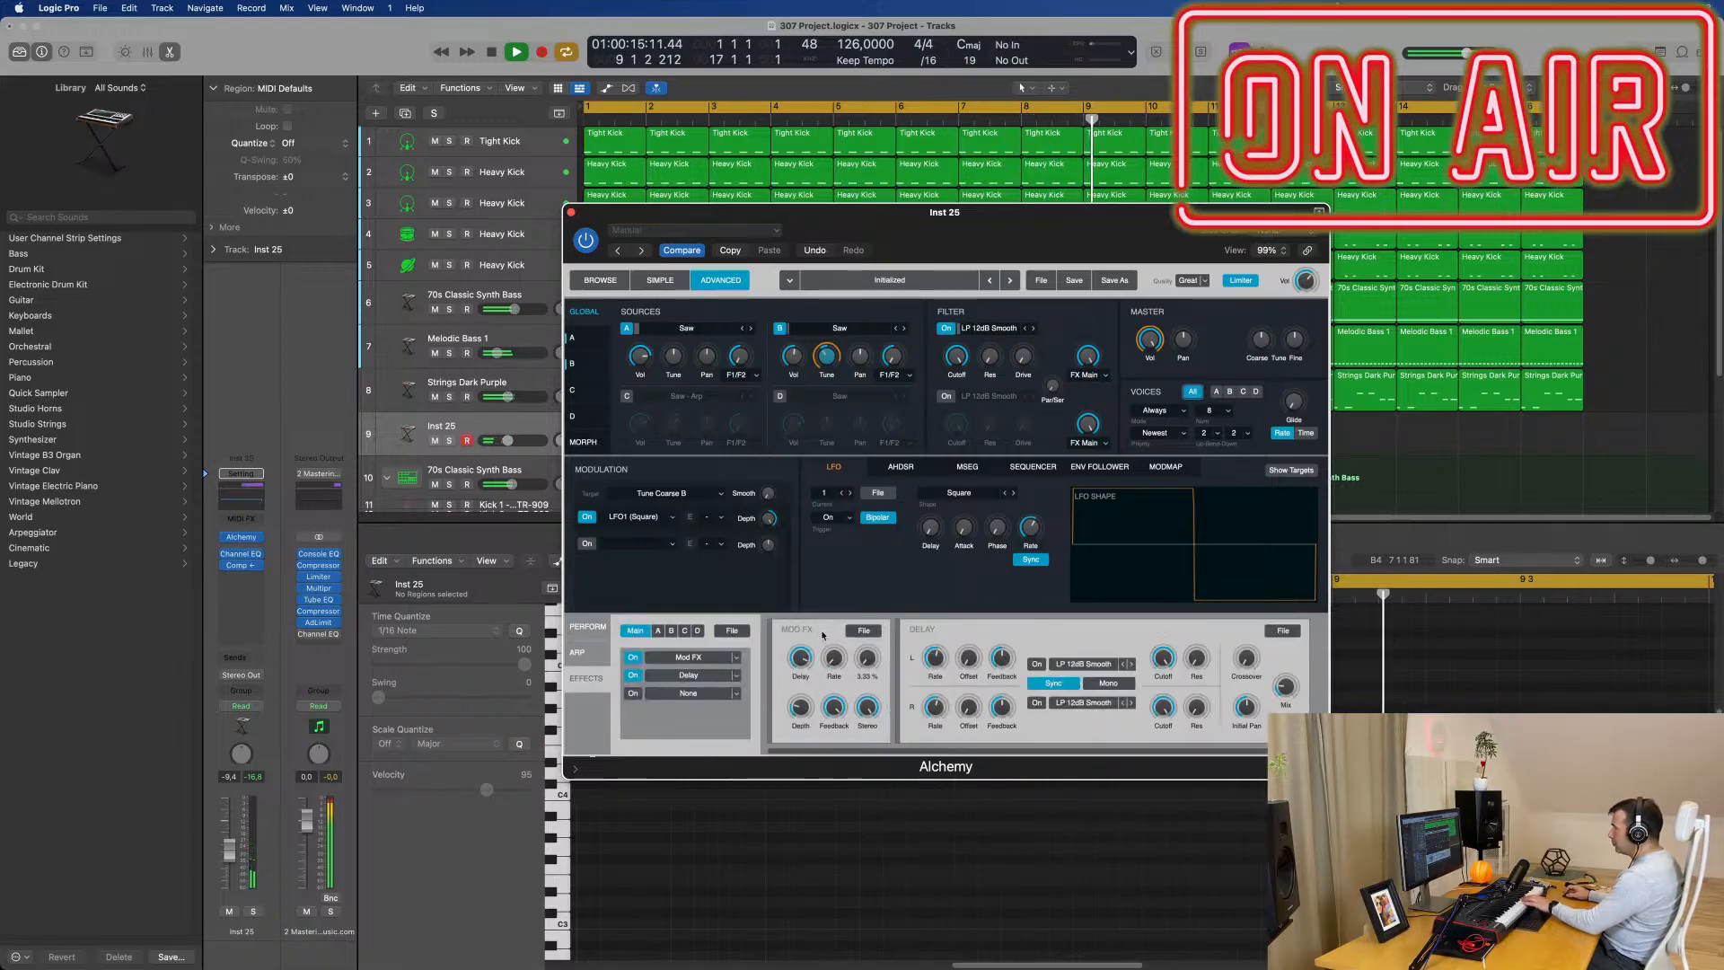
pyautogui.click(633, 658)
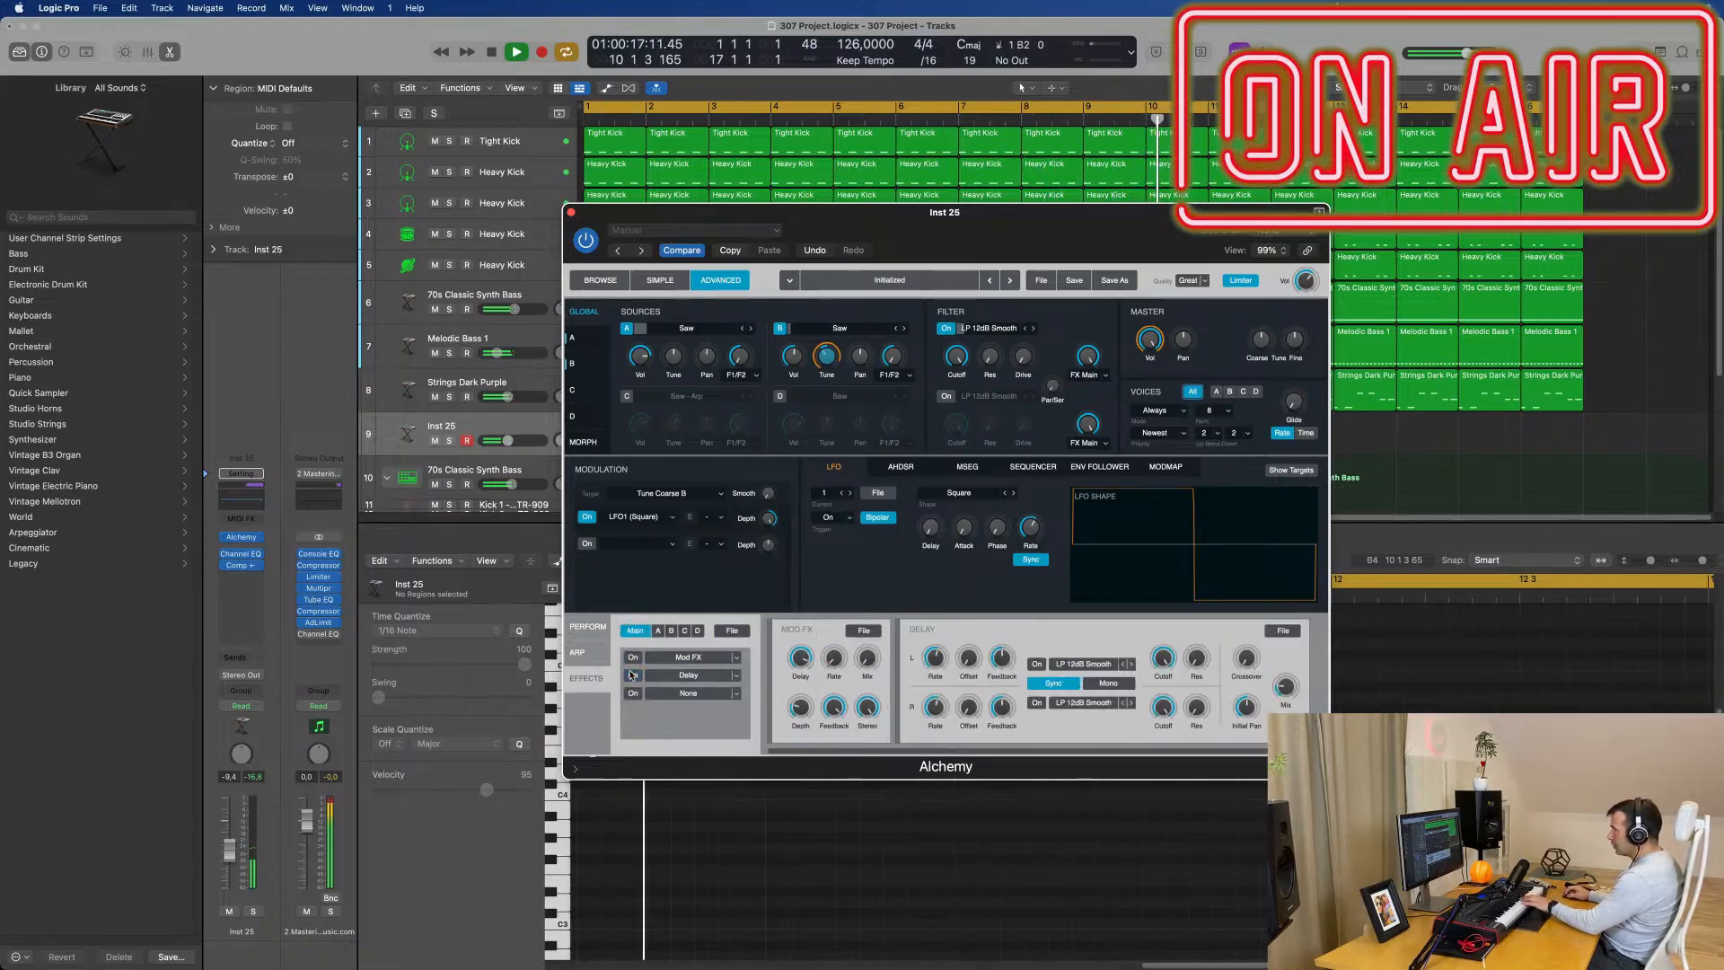
pyautogui.click(734, 680)
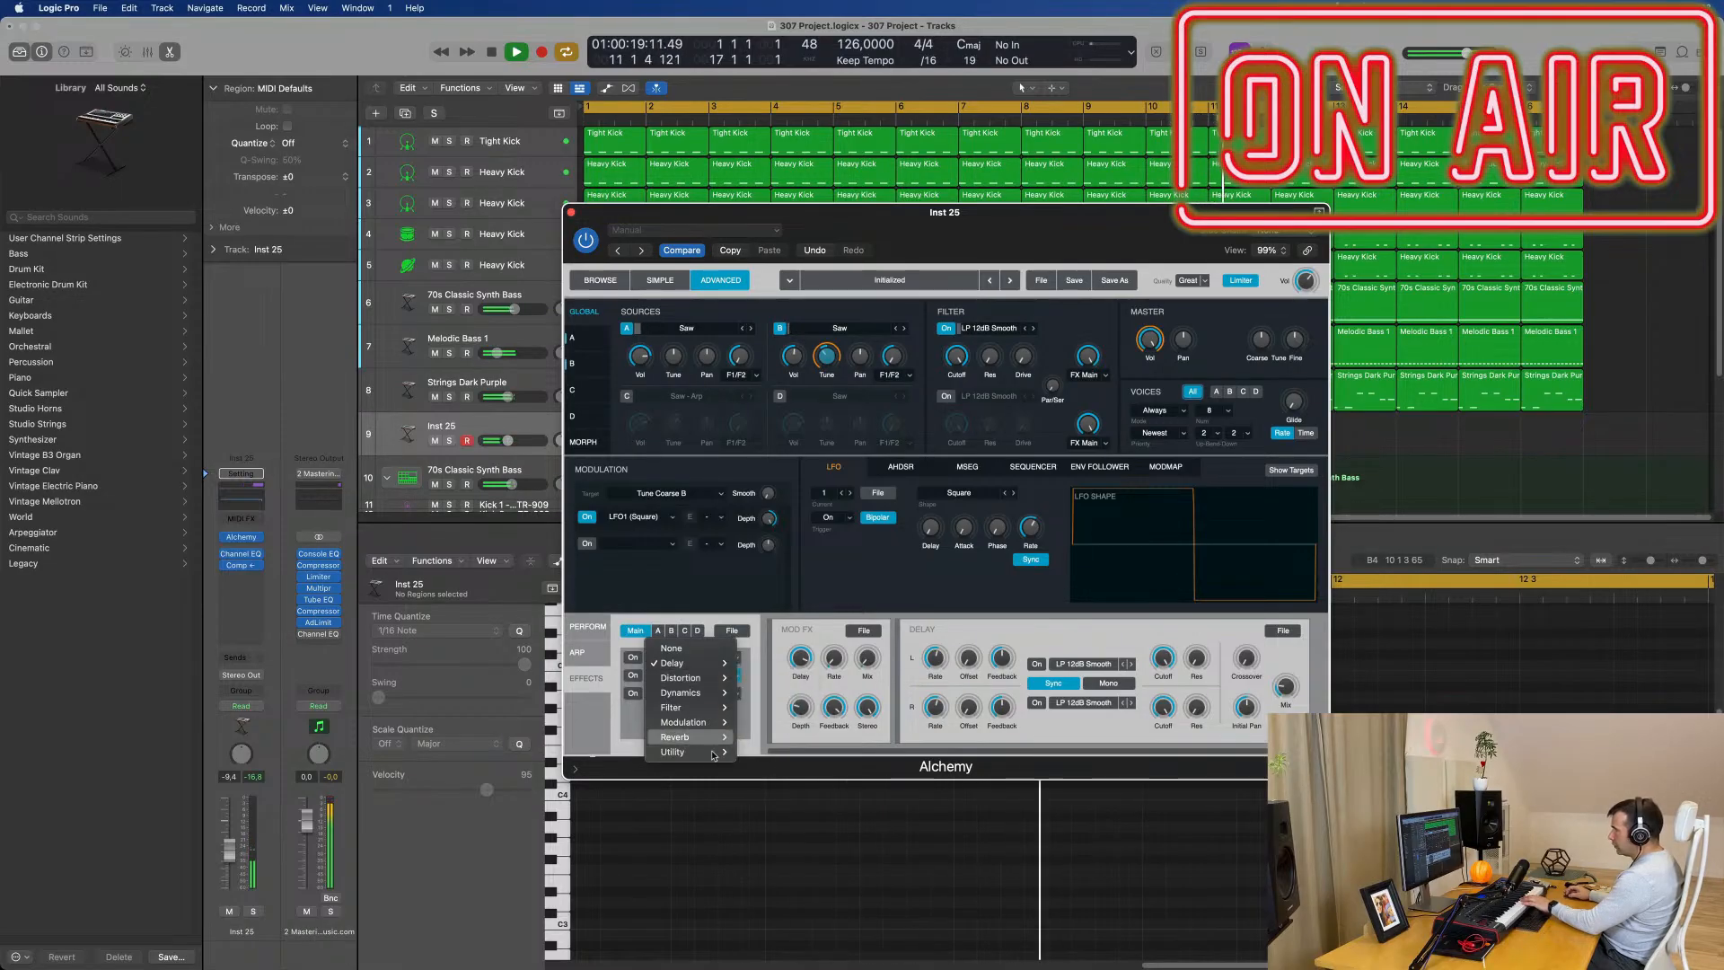
pyautogui.moveTo(723, 737)
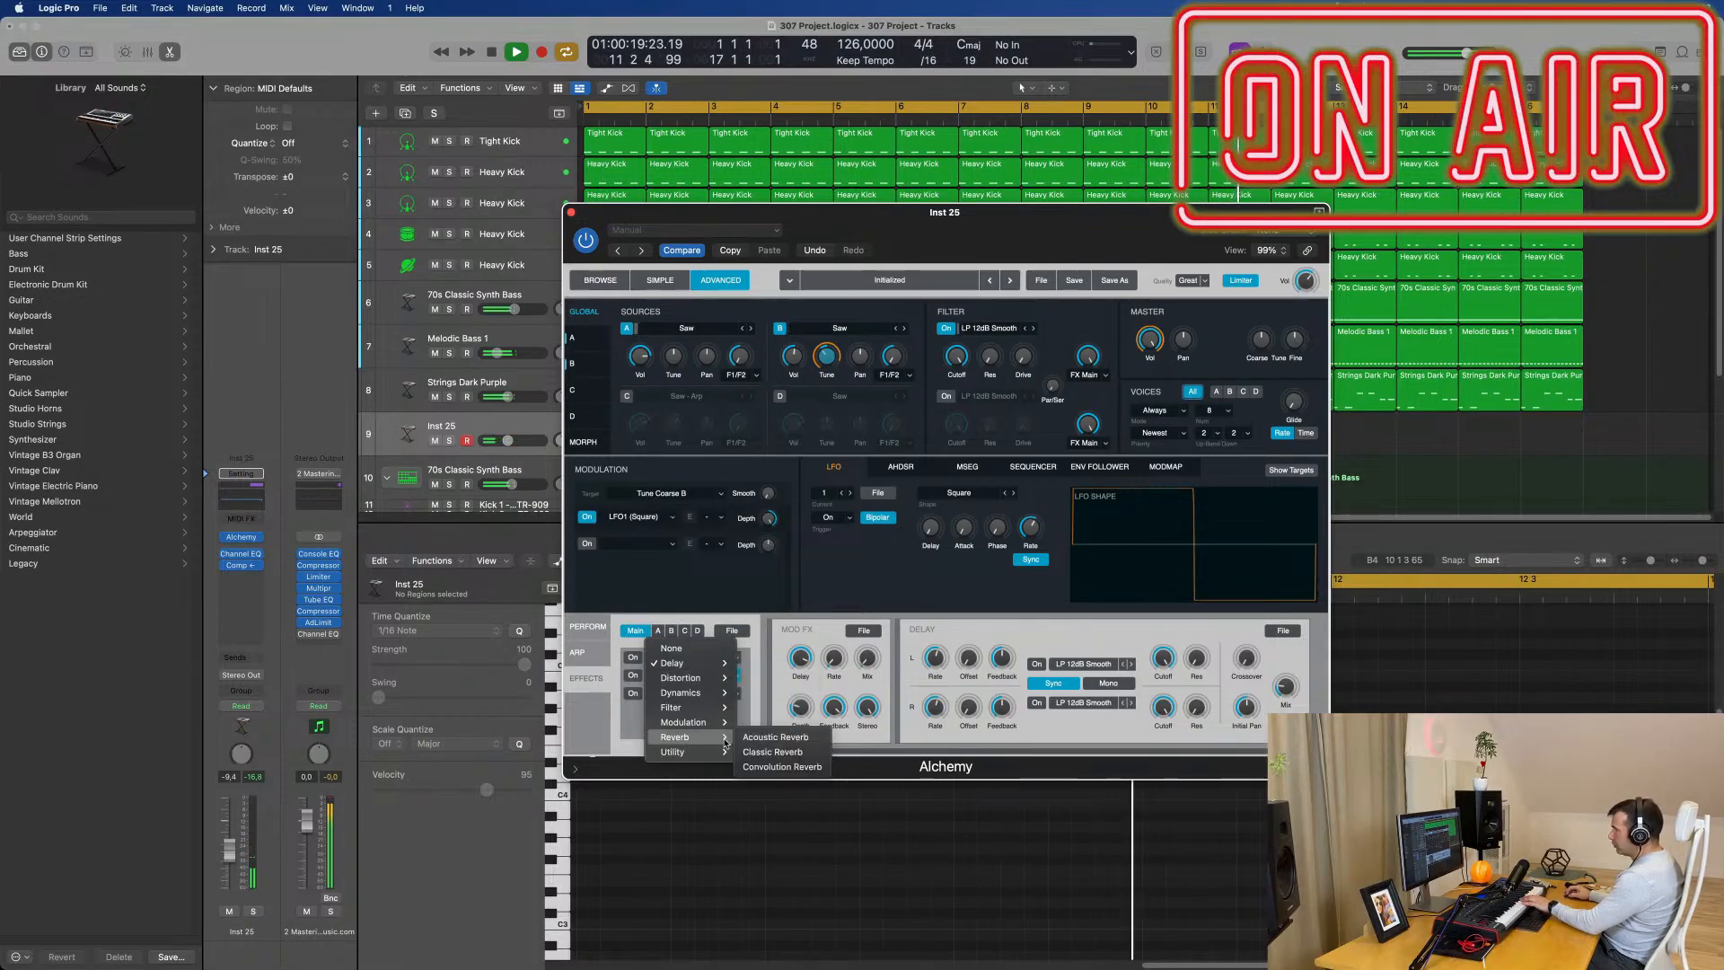
pyautogui.click(794, 761)
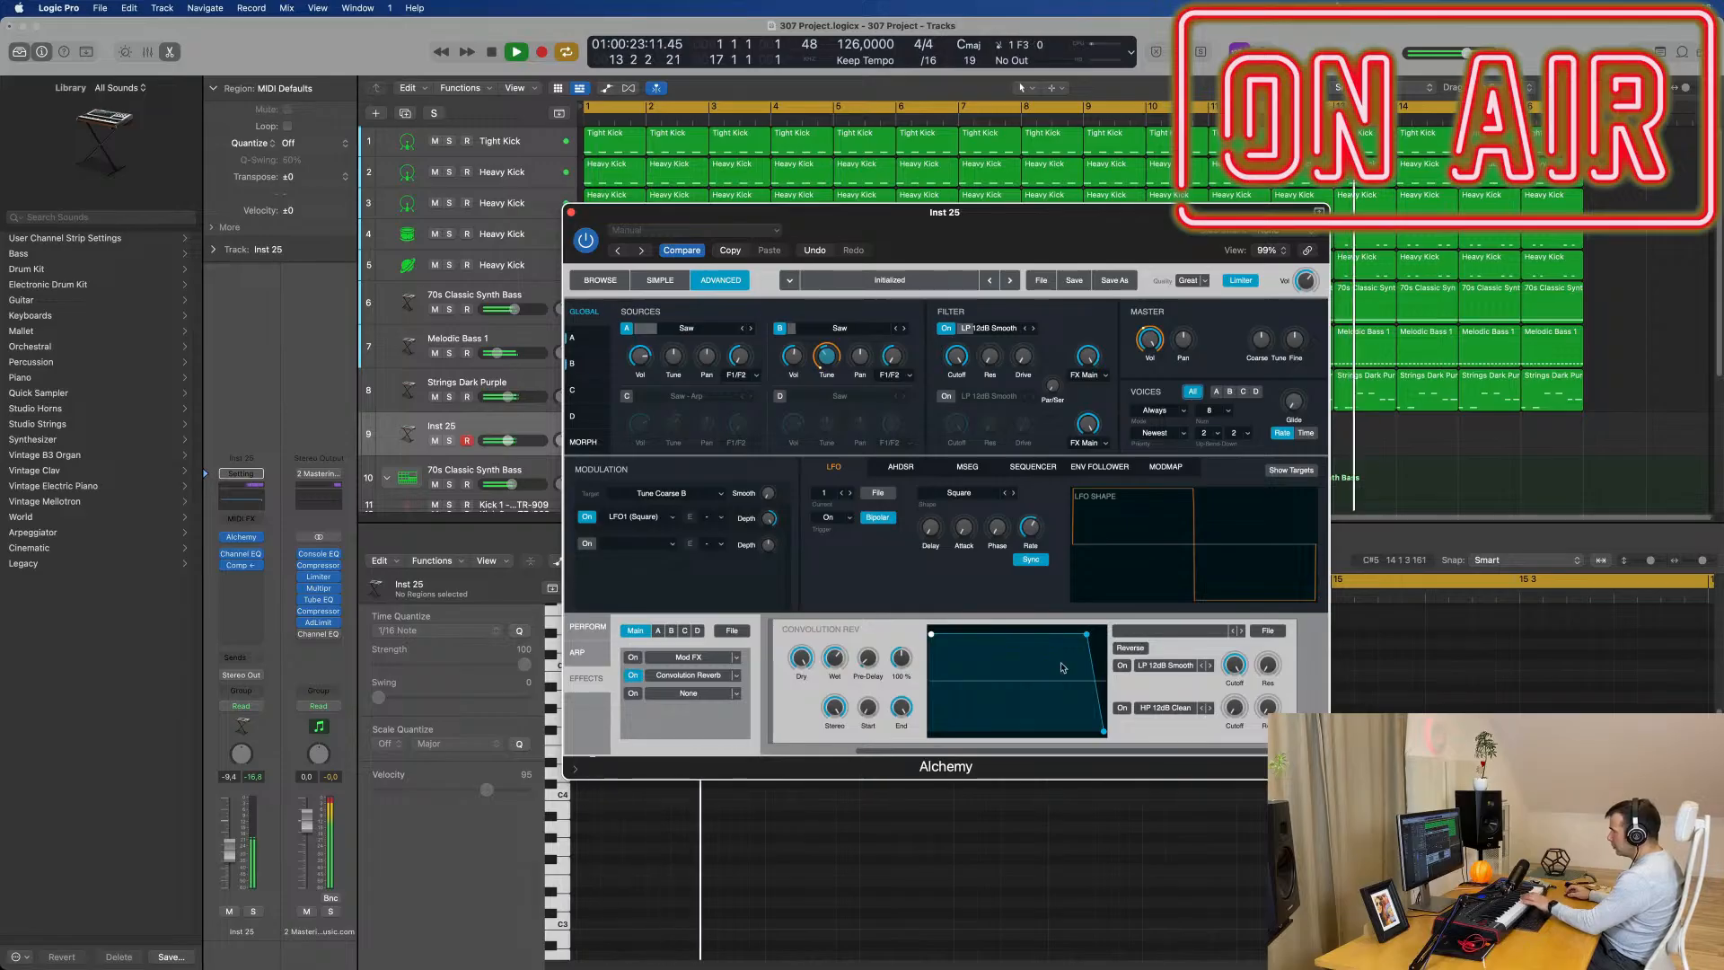
# Step: Load the Nice Cave preset into the convolution reverb and replay the track from the start to audition it
pyautogui.click(1282, 630)
pyautogui.moveTo(1276, 655)
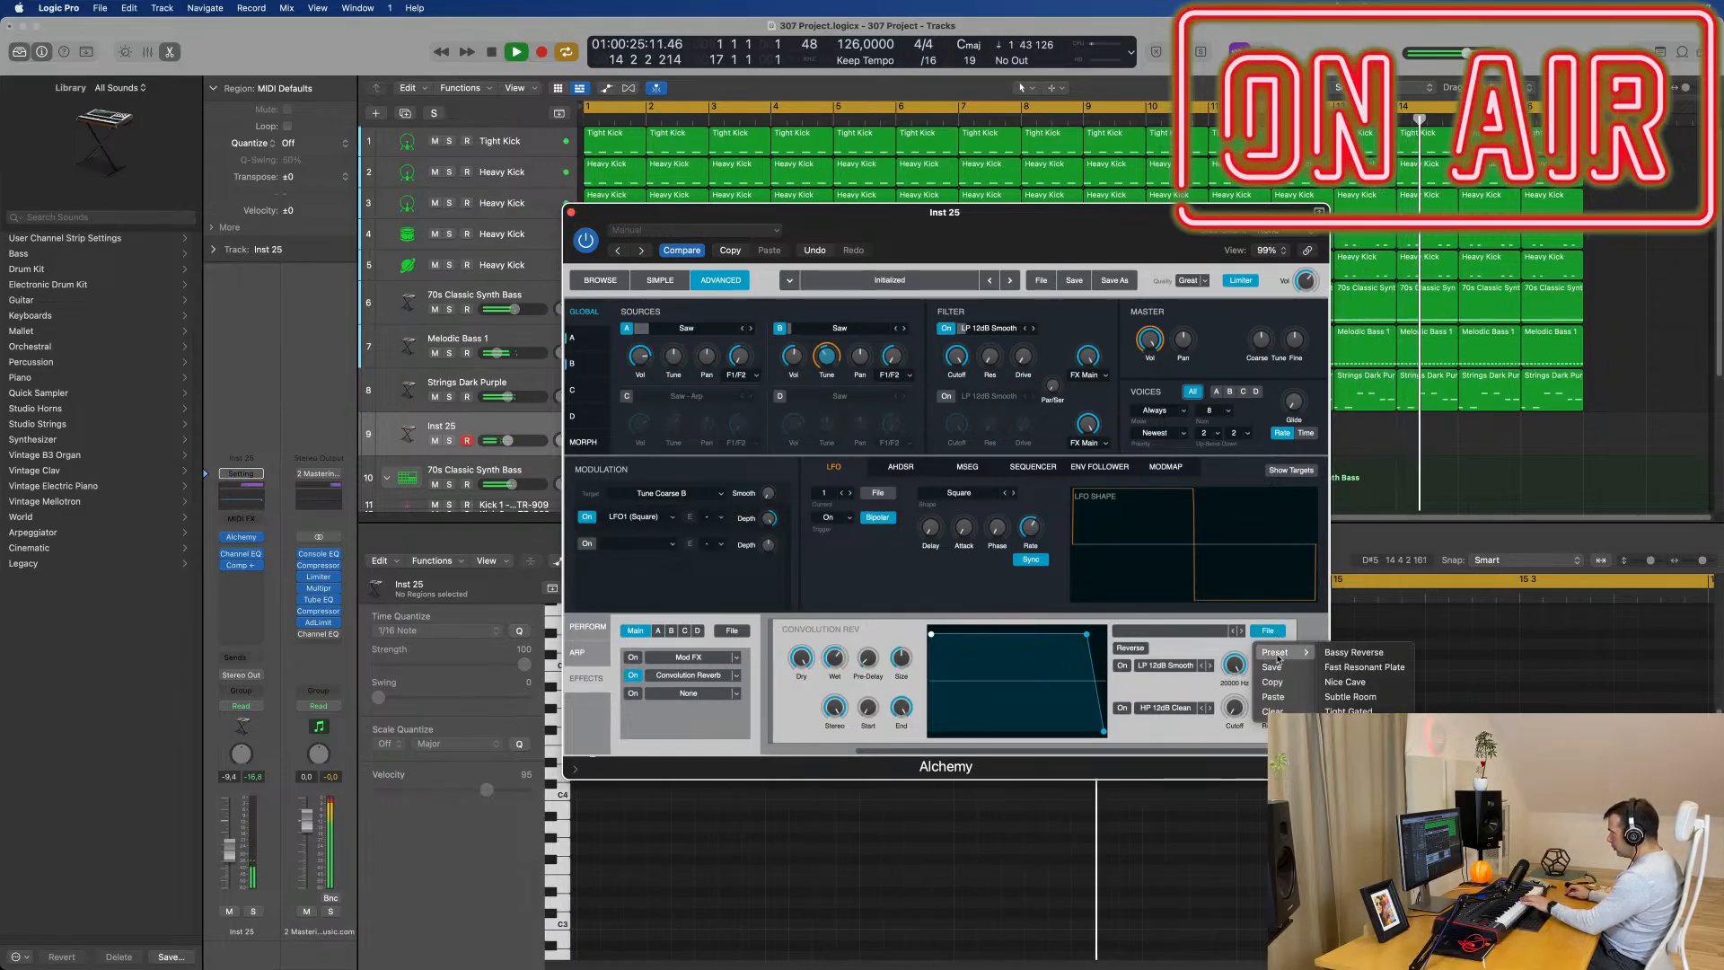
pyautogui.click(1356, 682)
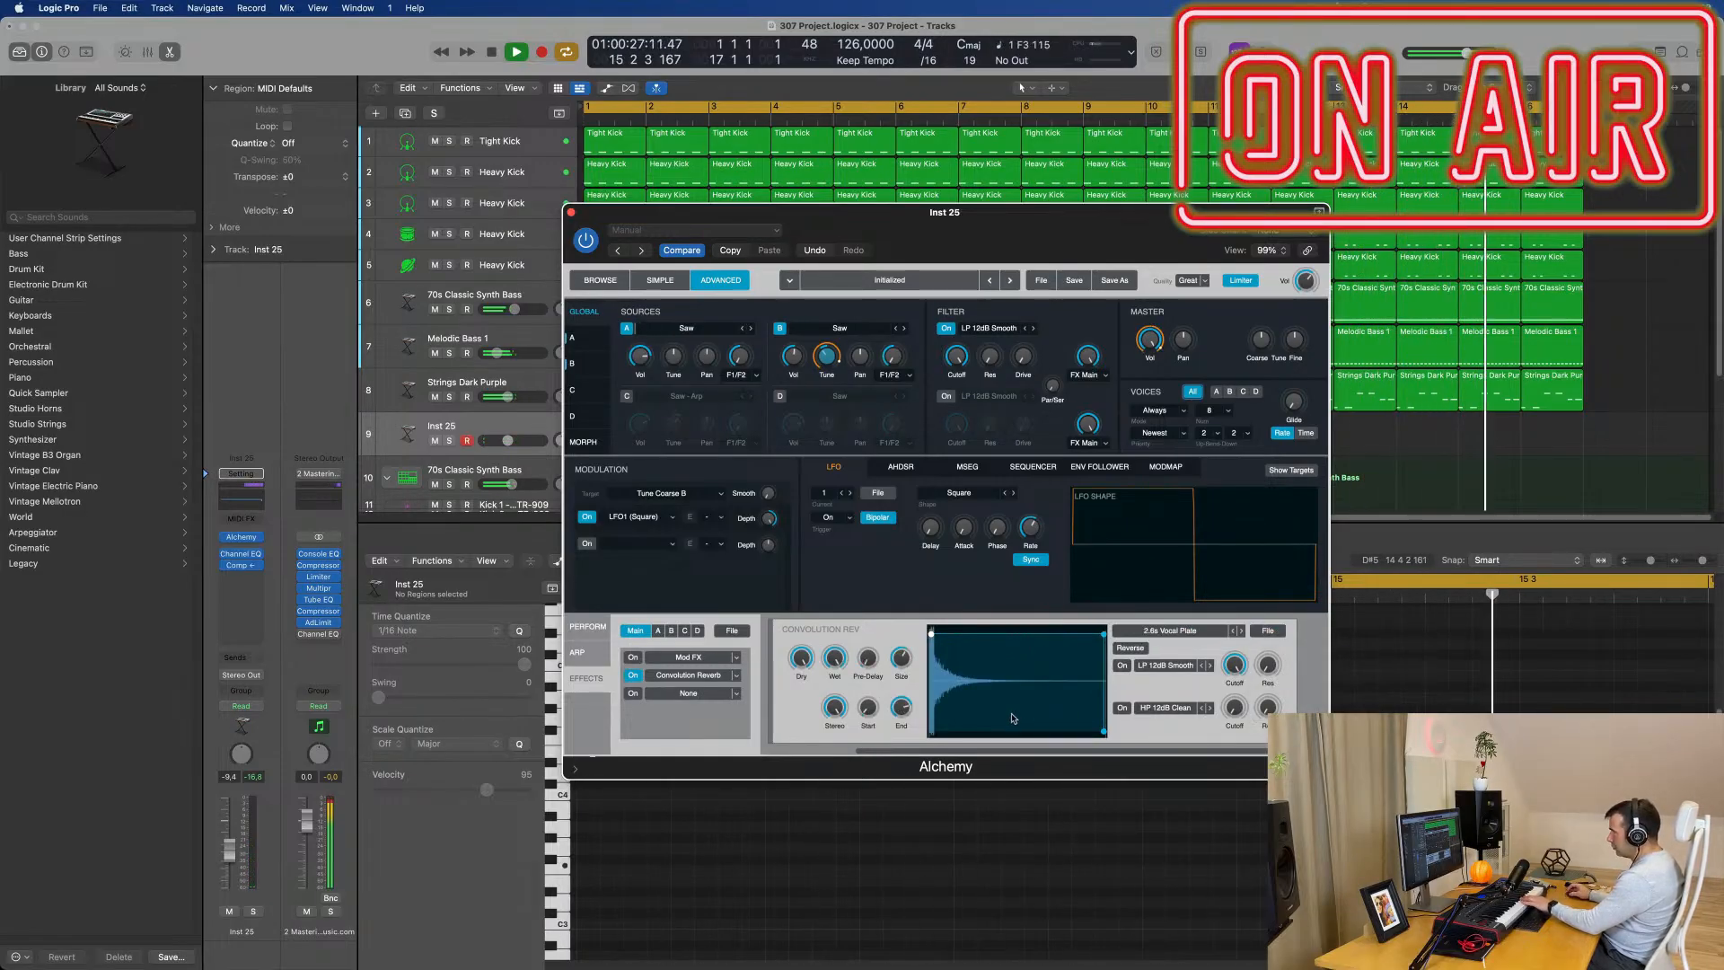
pyautogui.moveTo(1097, 228); pyautogui.dragTo(1240, 272)
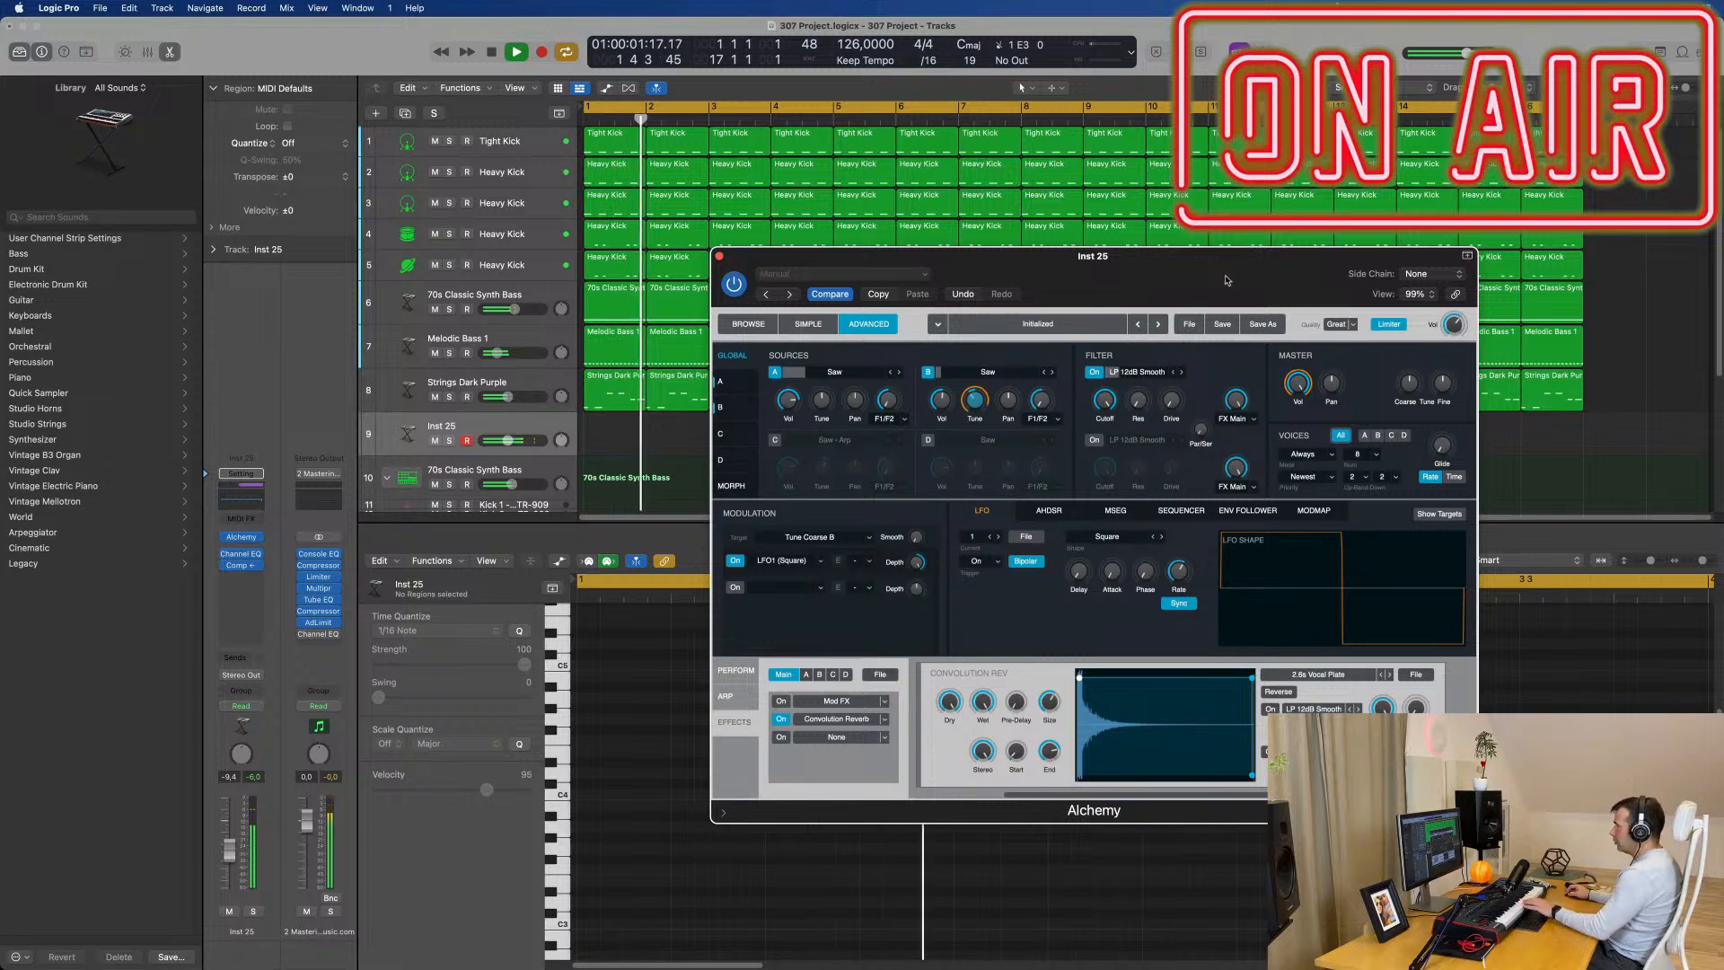
pyautogui.press('space')
pyautogui.moveTo(1171, 255); pyautogui.dragTo(1044, 241)
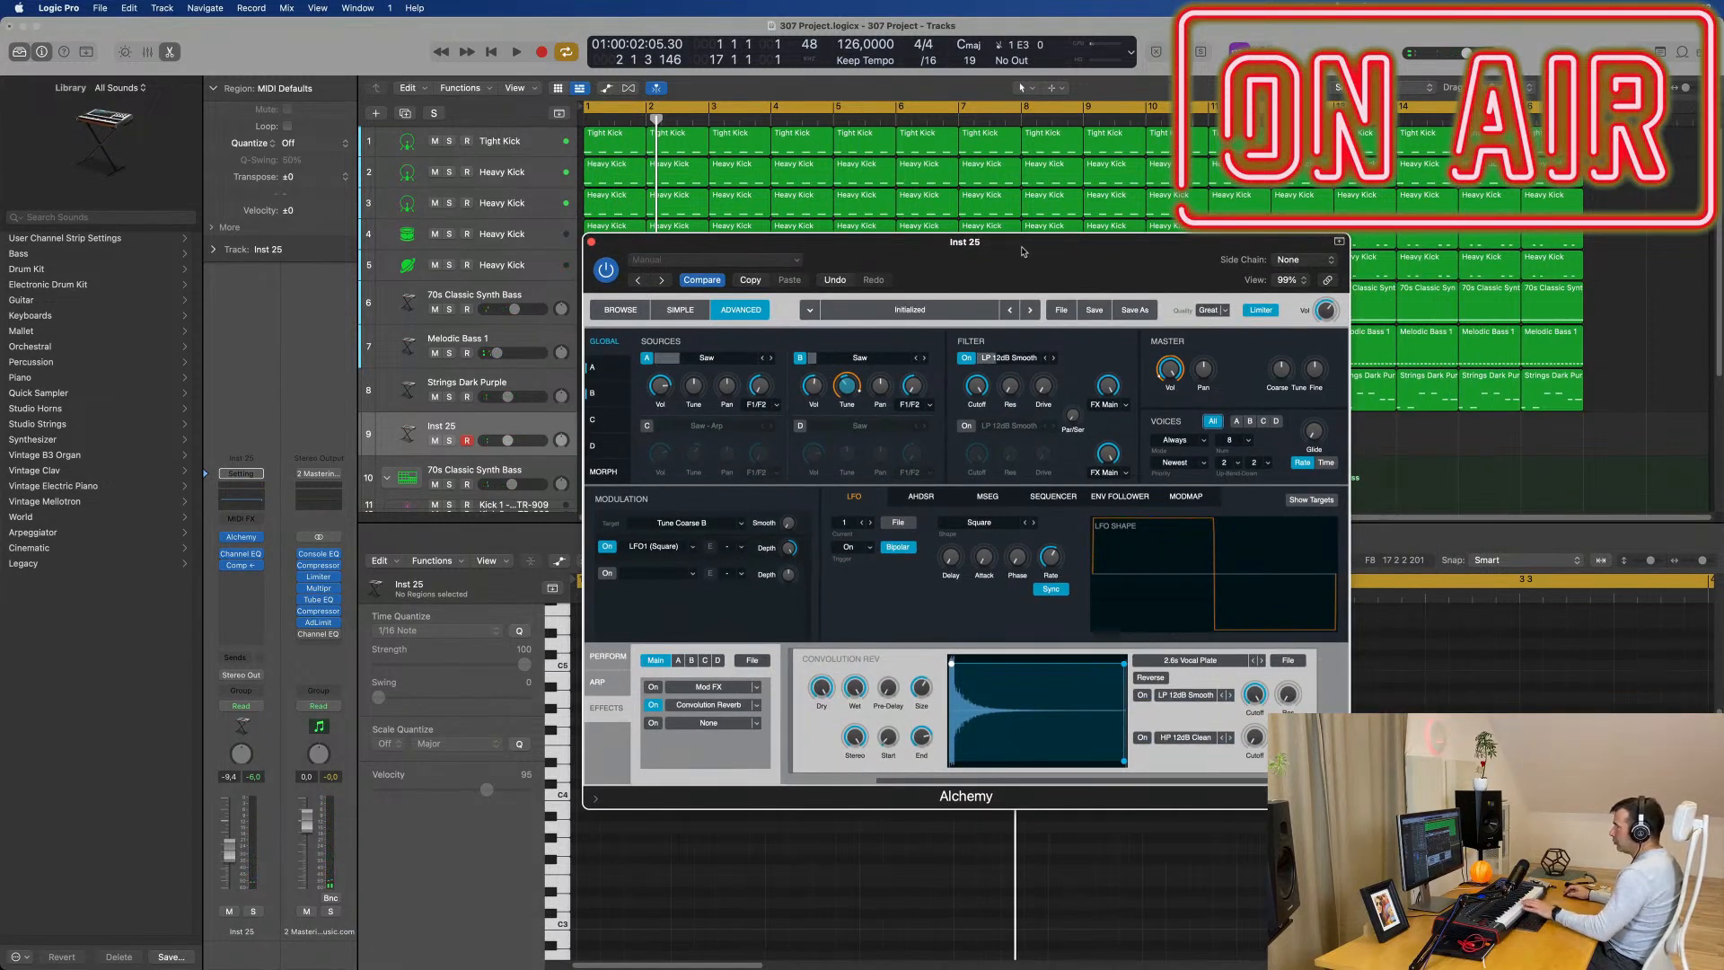
pyautogui.press('space')
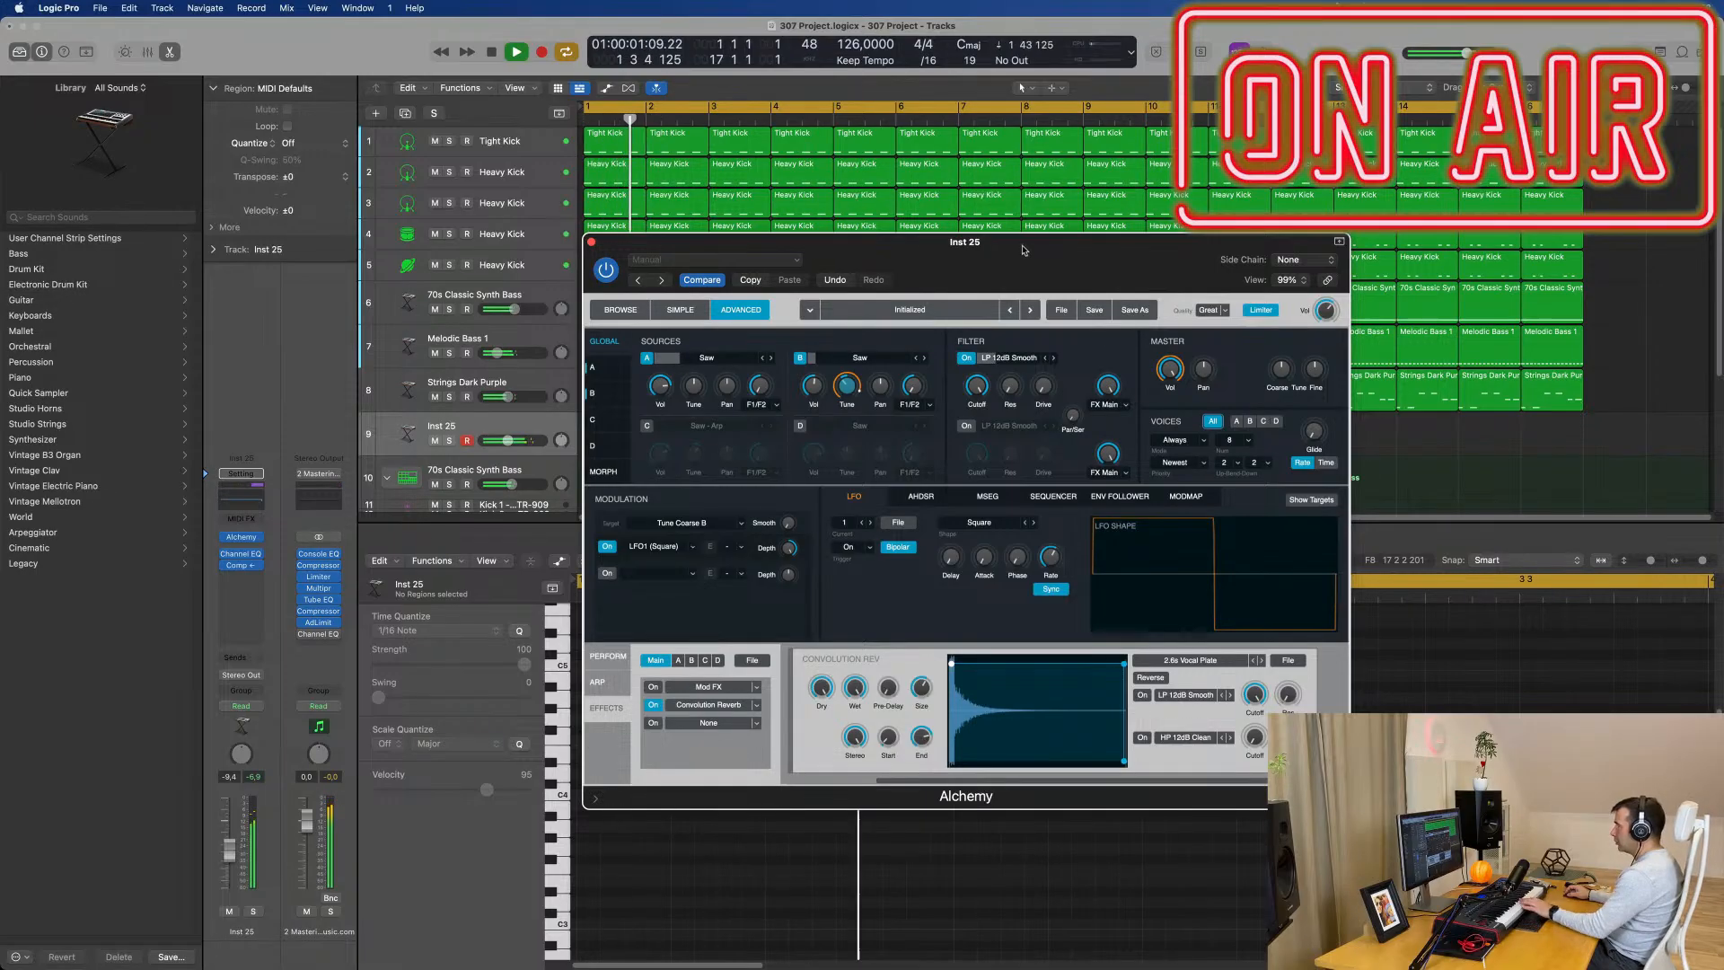
pyautogui.moveTo(1026, 249); pyautogui.dragTo(997, 278)
pyautogui.press('space')
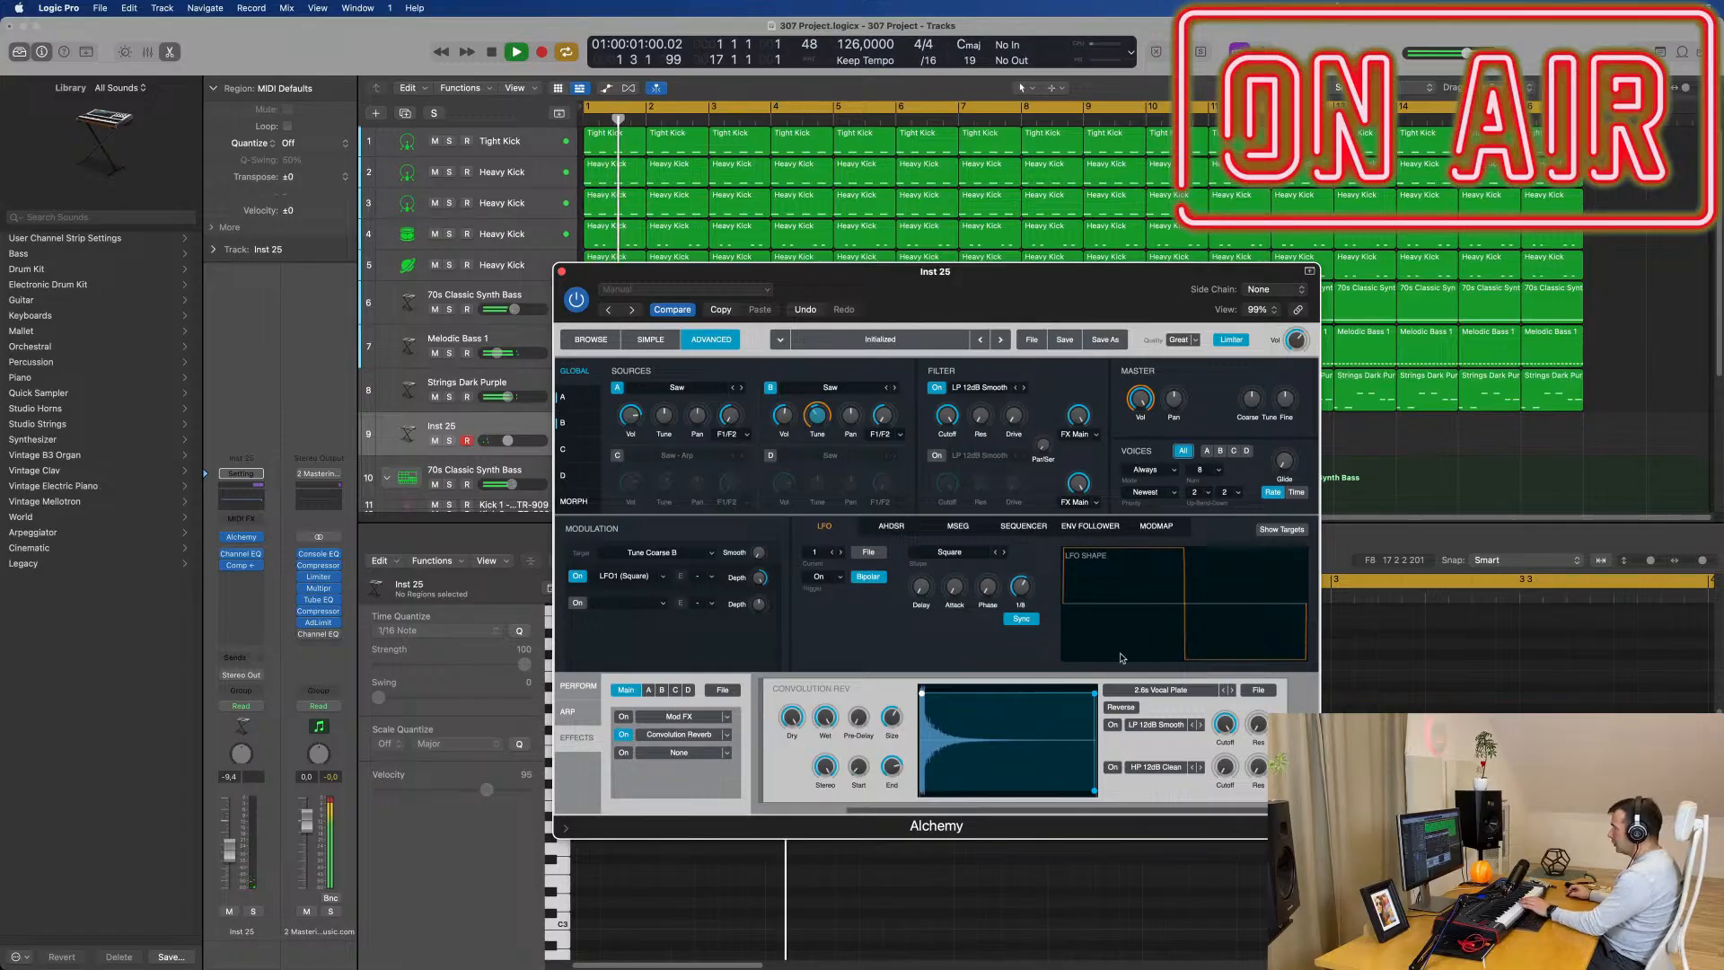
# Step: Replace the convolution reverb with Classic Reverb and load its Echo Chamber preset
pyautogui.click(725, 737)
pyautogui.moveTo(696, 796)
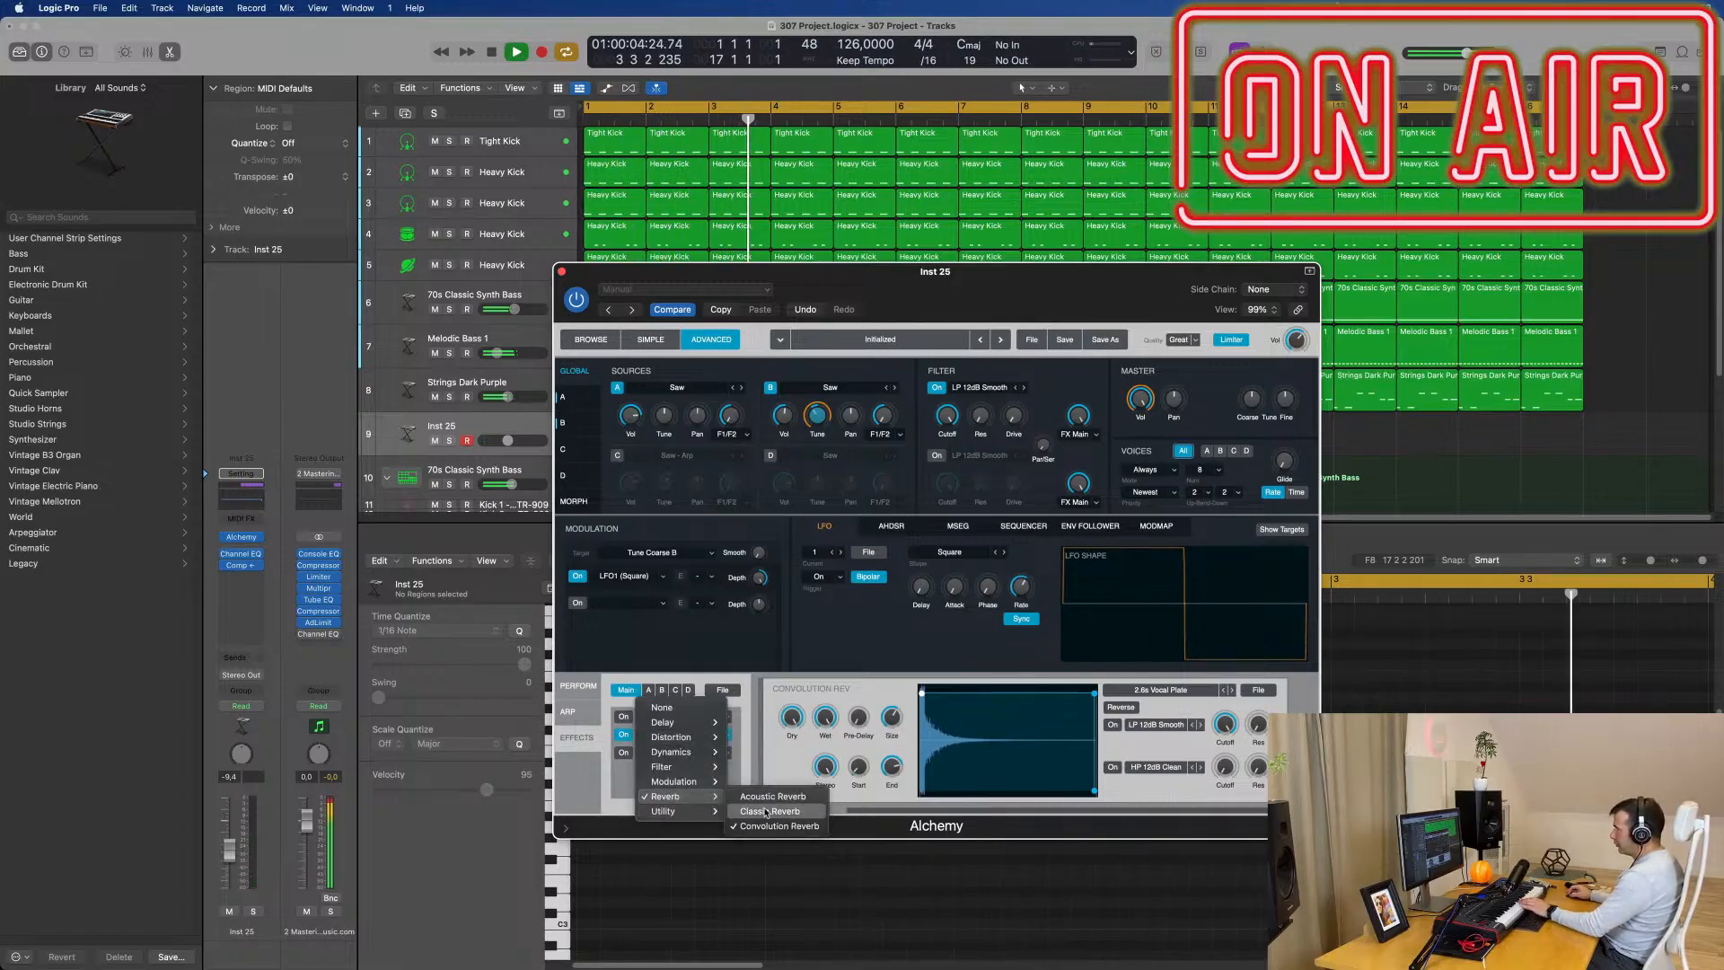
pyautogui.click(767, 812)
pyautogui.moveTo(943, 301); pyautogui.dragTo(1039, 302)
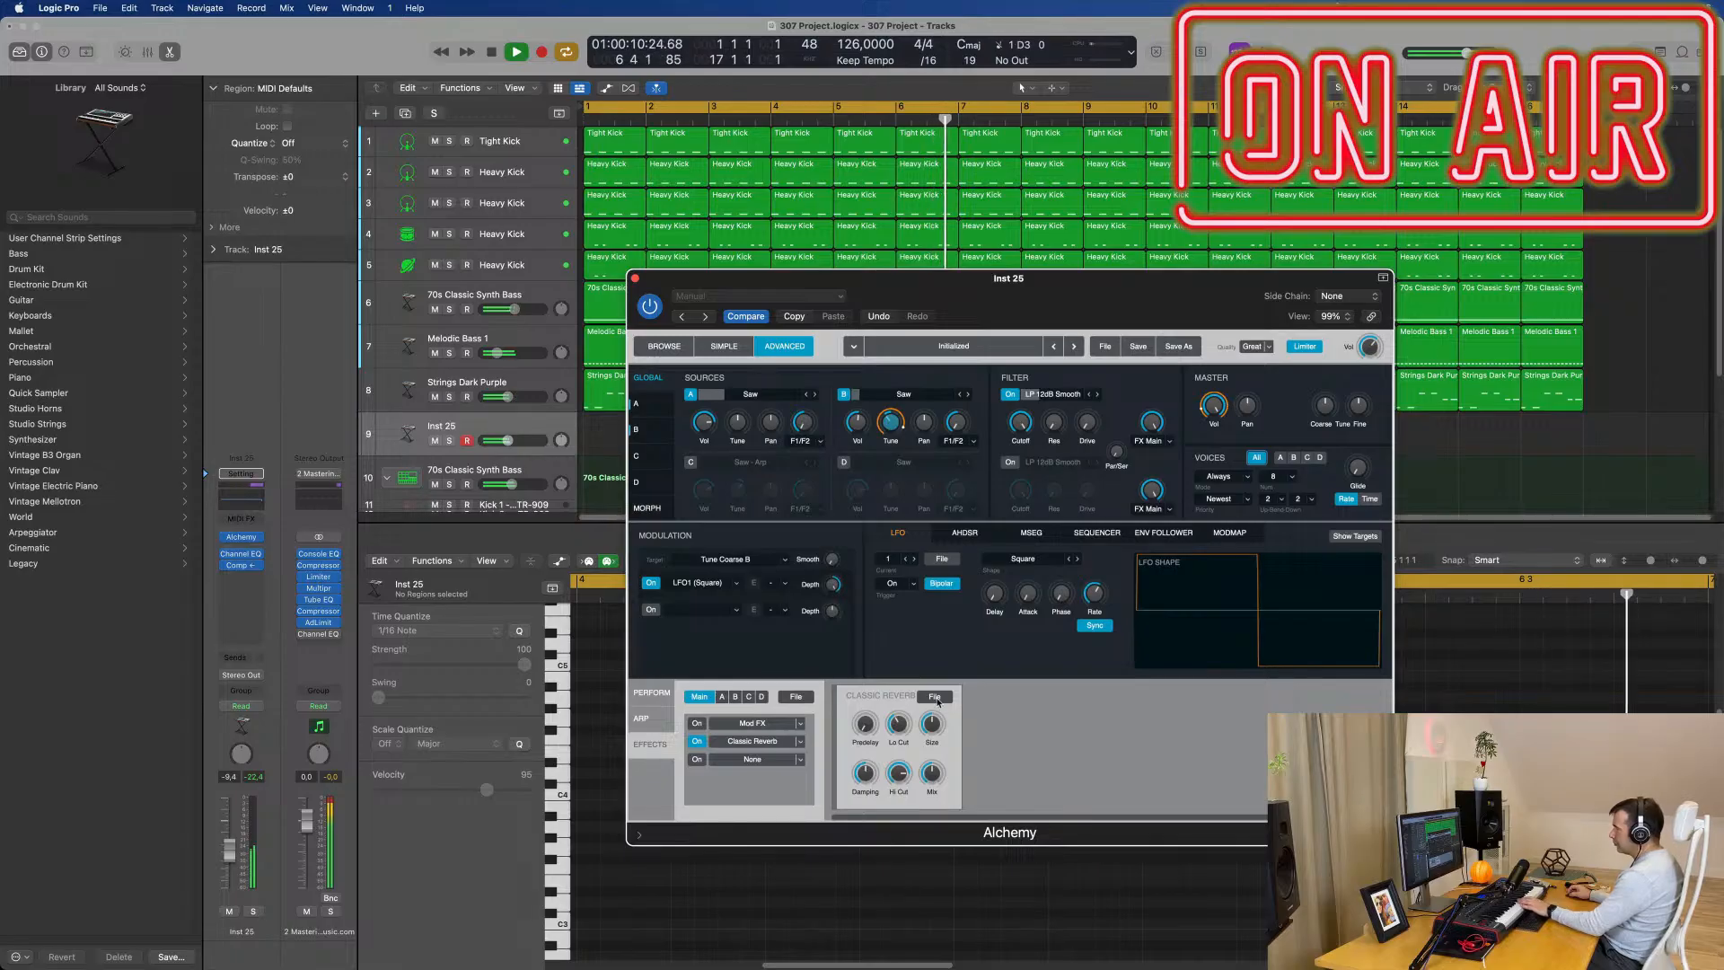
pyautogui.click(935, 697)
pyautogui.moveTo(948, 719)
pyautogui.click(1027, 749)
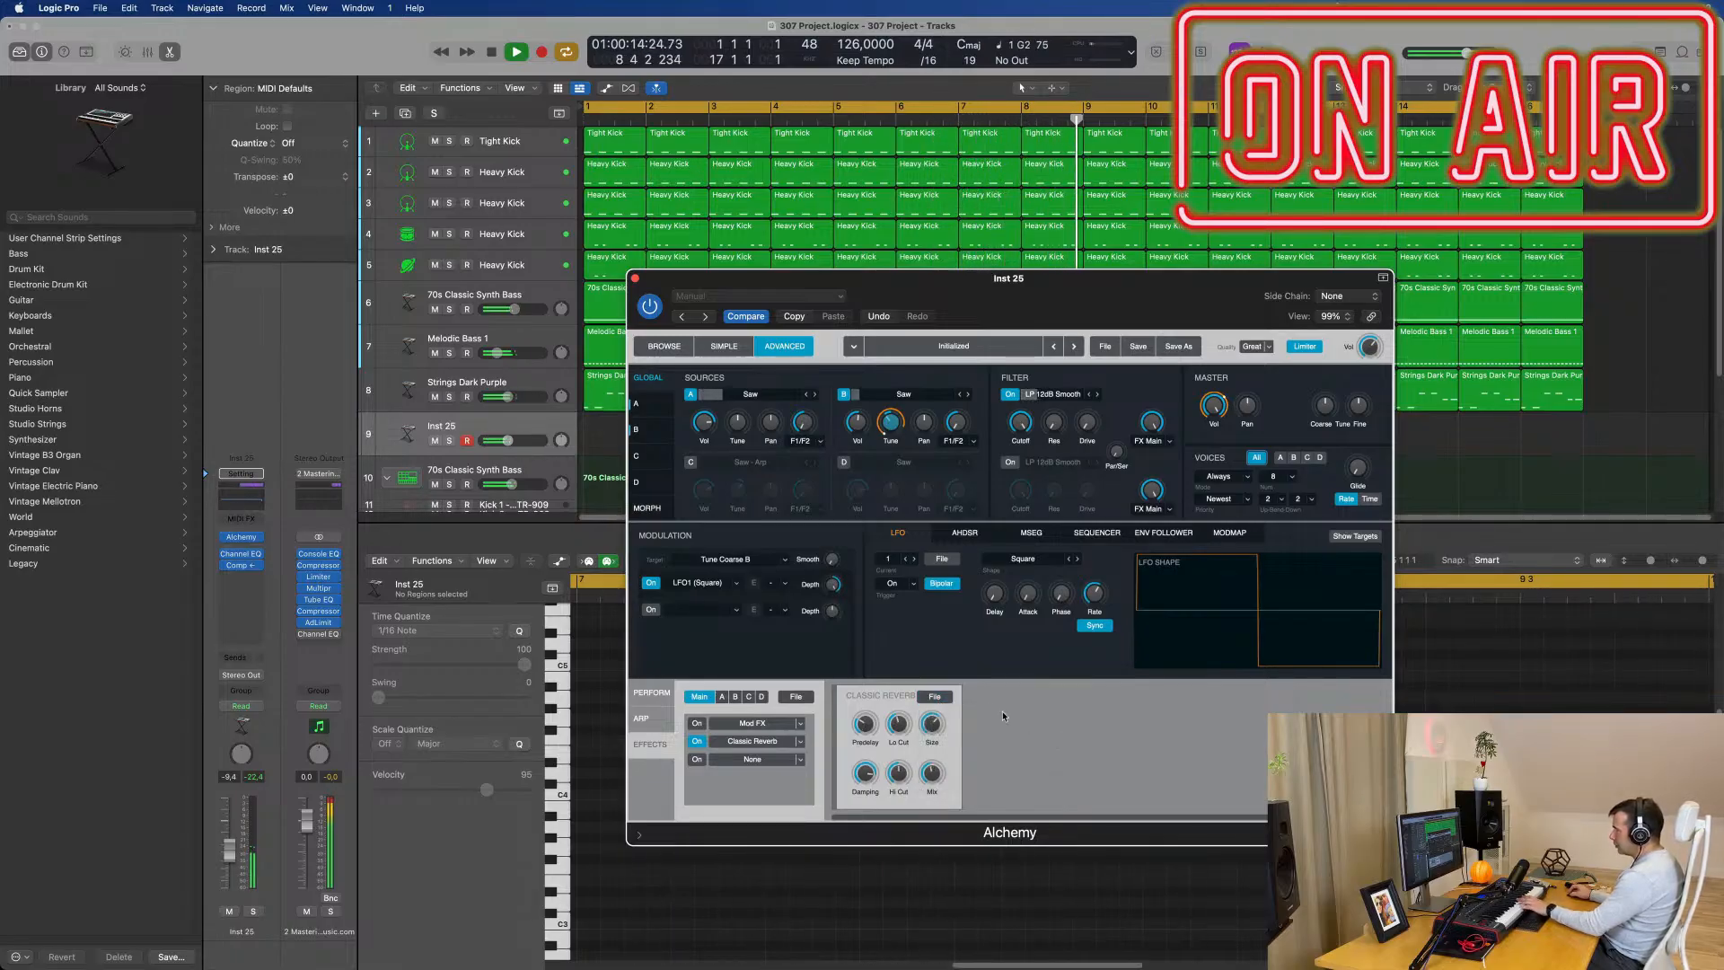
# Step: Load the Small Bright Room preset into the classic reverb and switch the effect off
pyautogui.click(929, 700)
pyautogui.moveTo(952, 719)
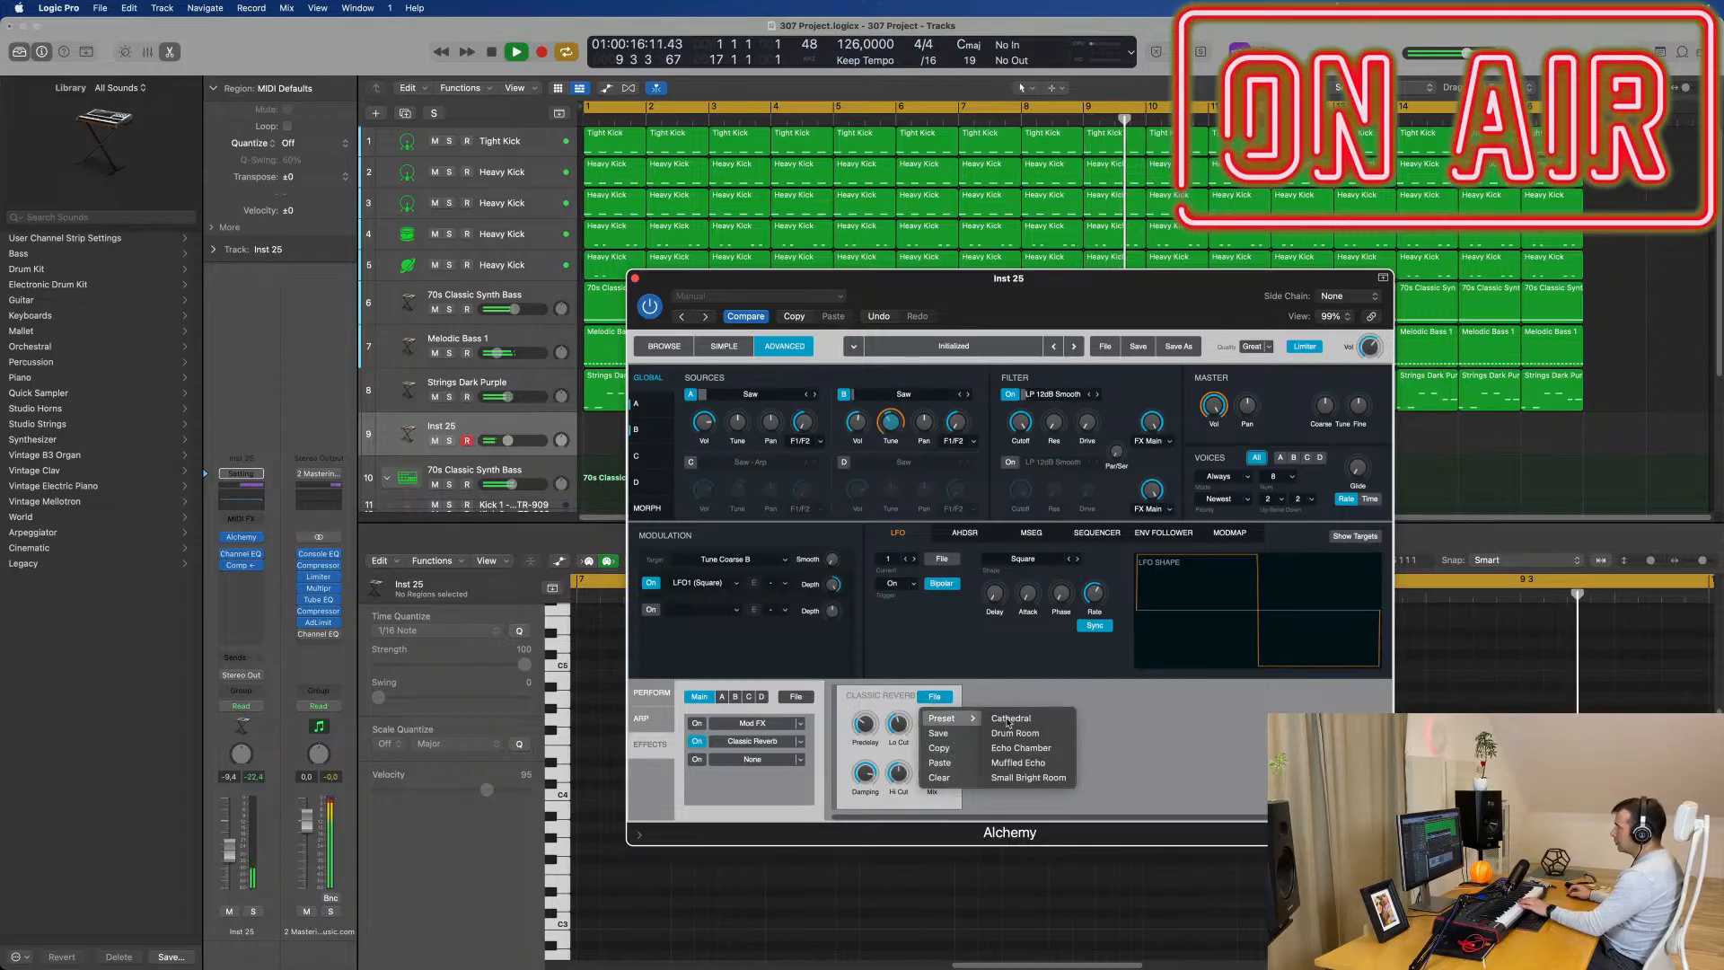
pyautogui.click(1032, 778)
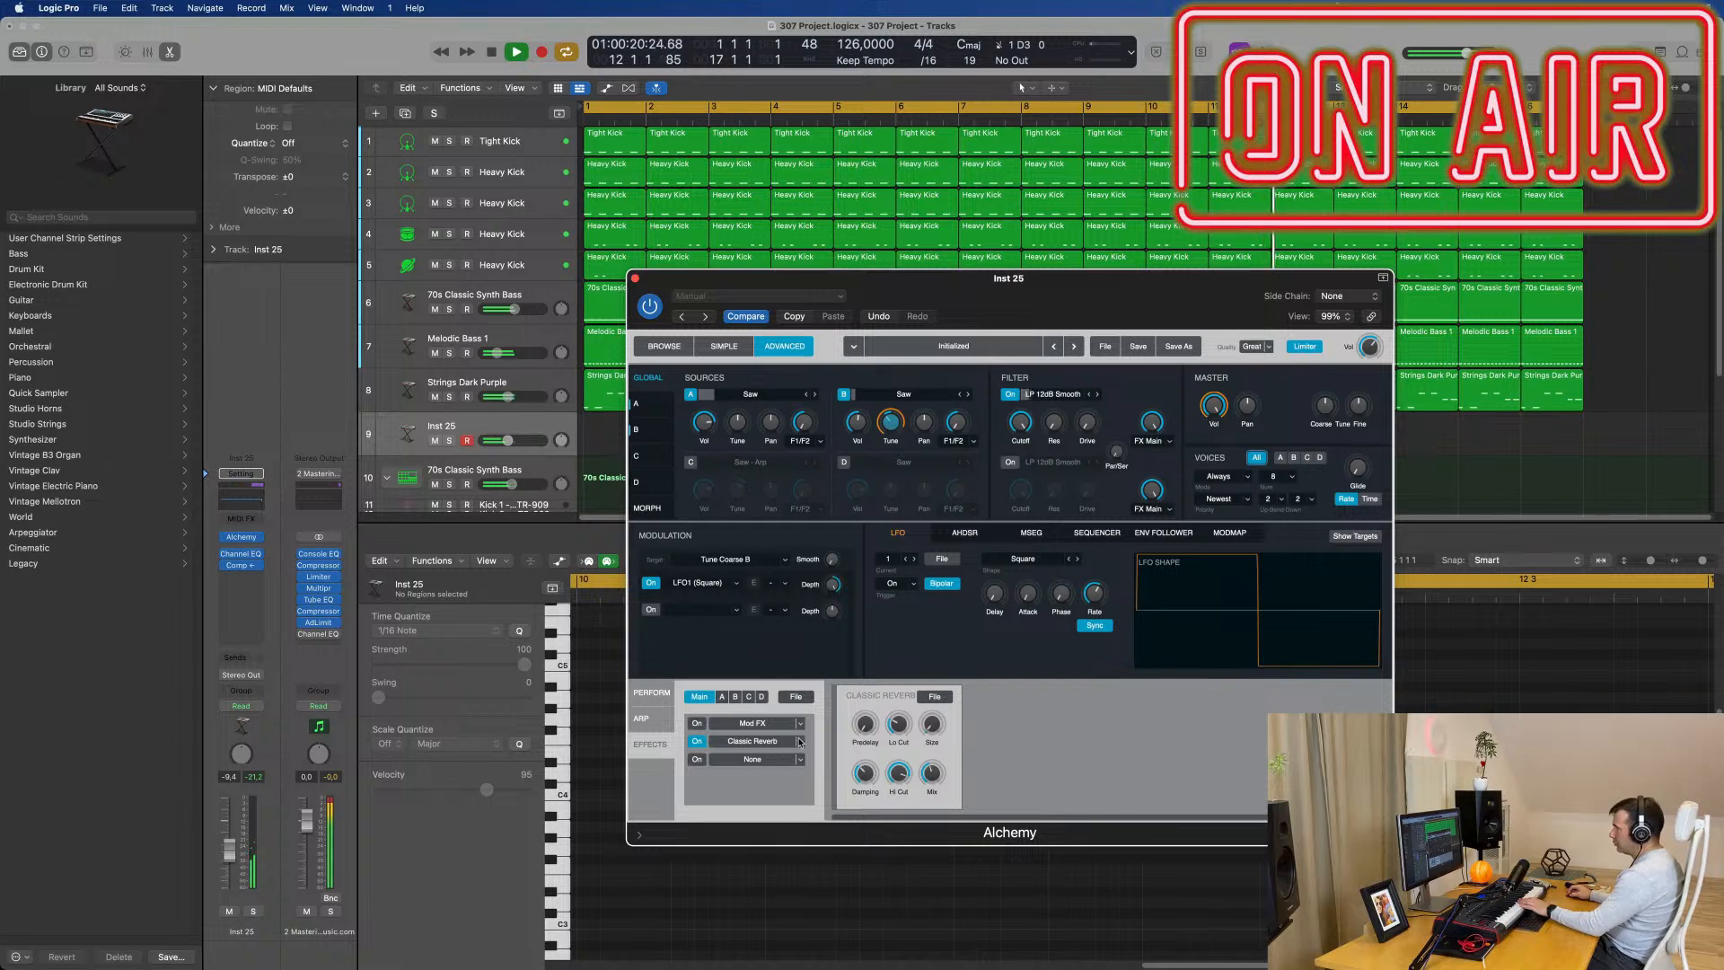
pyautogui.click(697, 741)
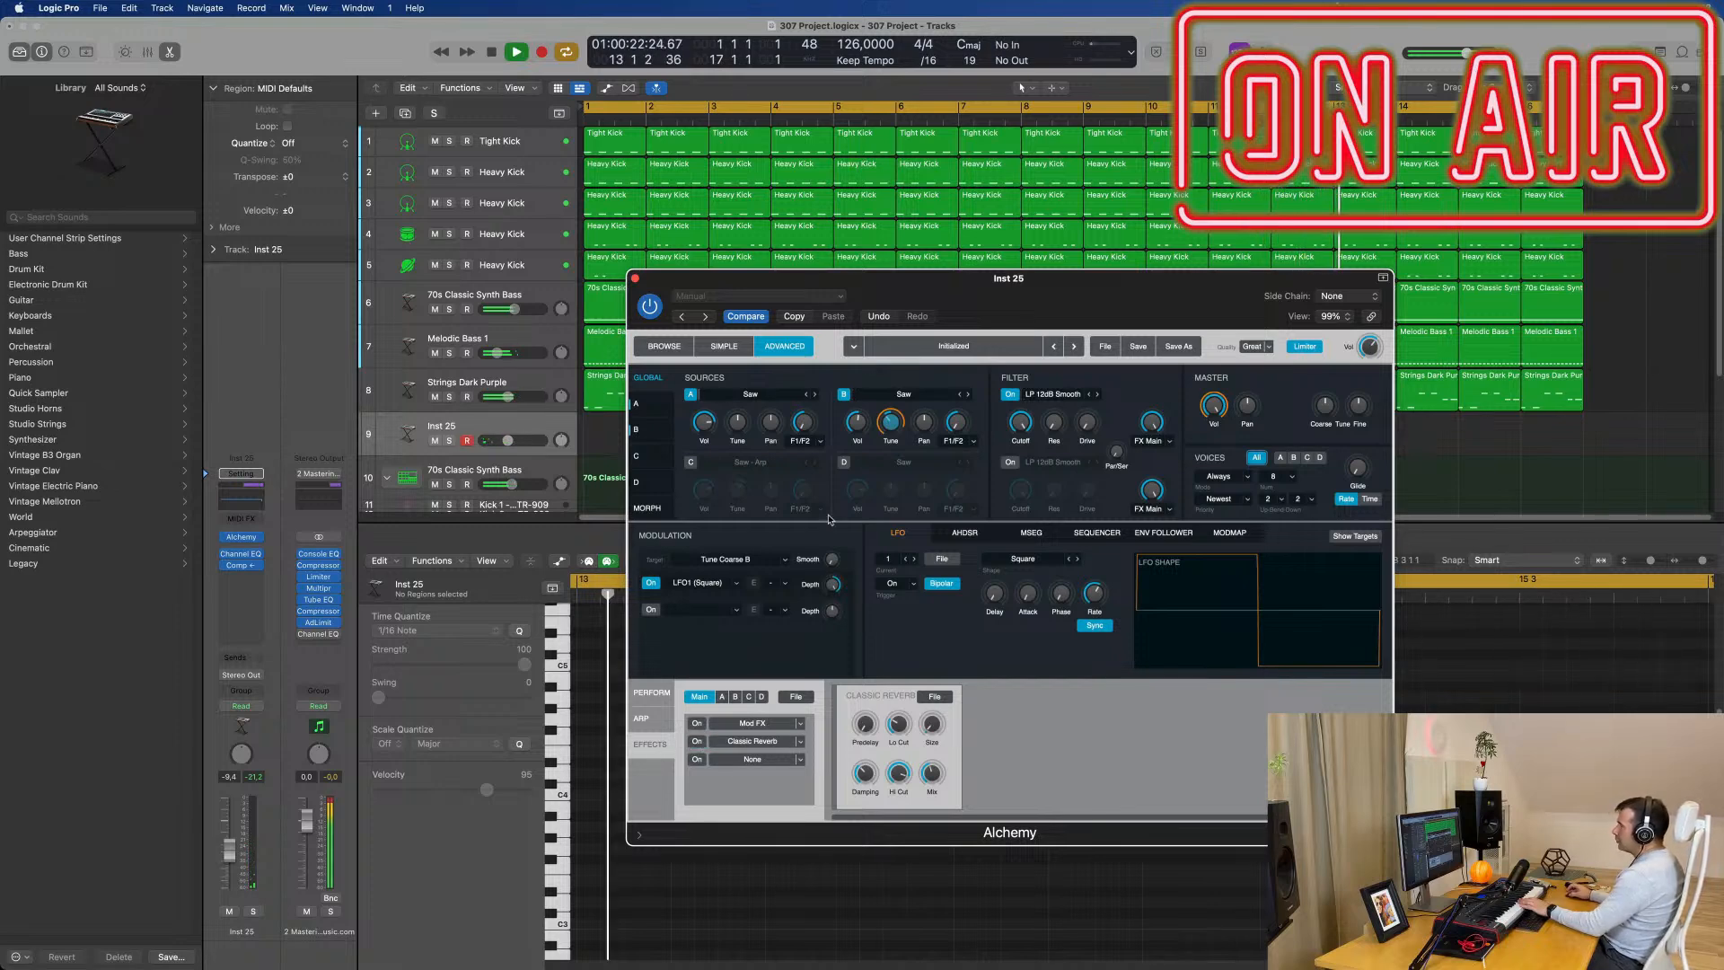
# Step: Add a send to Bus 4 on the Inst 25 channel strip
pyautogui.moveTo(1012, 280); pyautogui.dragTo(1275, 281)
pyautogui.click(267, 672)
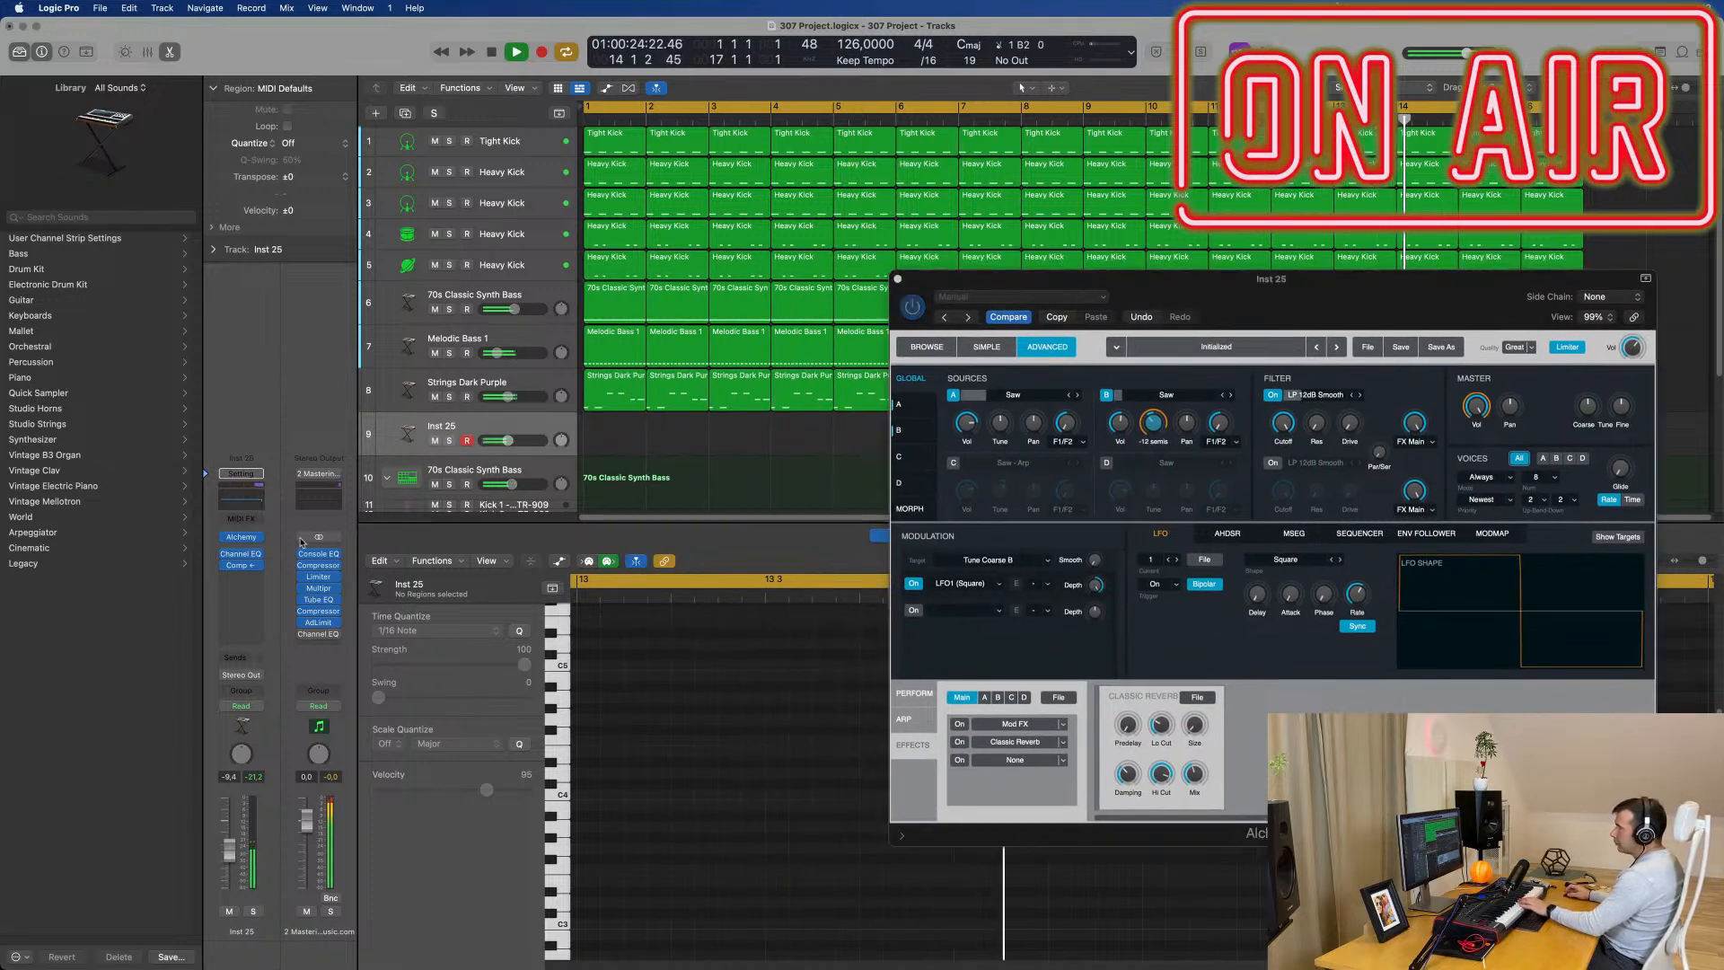
pyautogui.click(243, 658)
pyautogui.moveTo(269, 680)
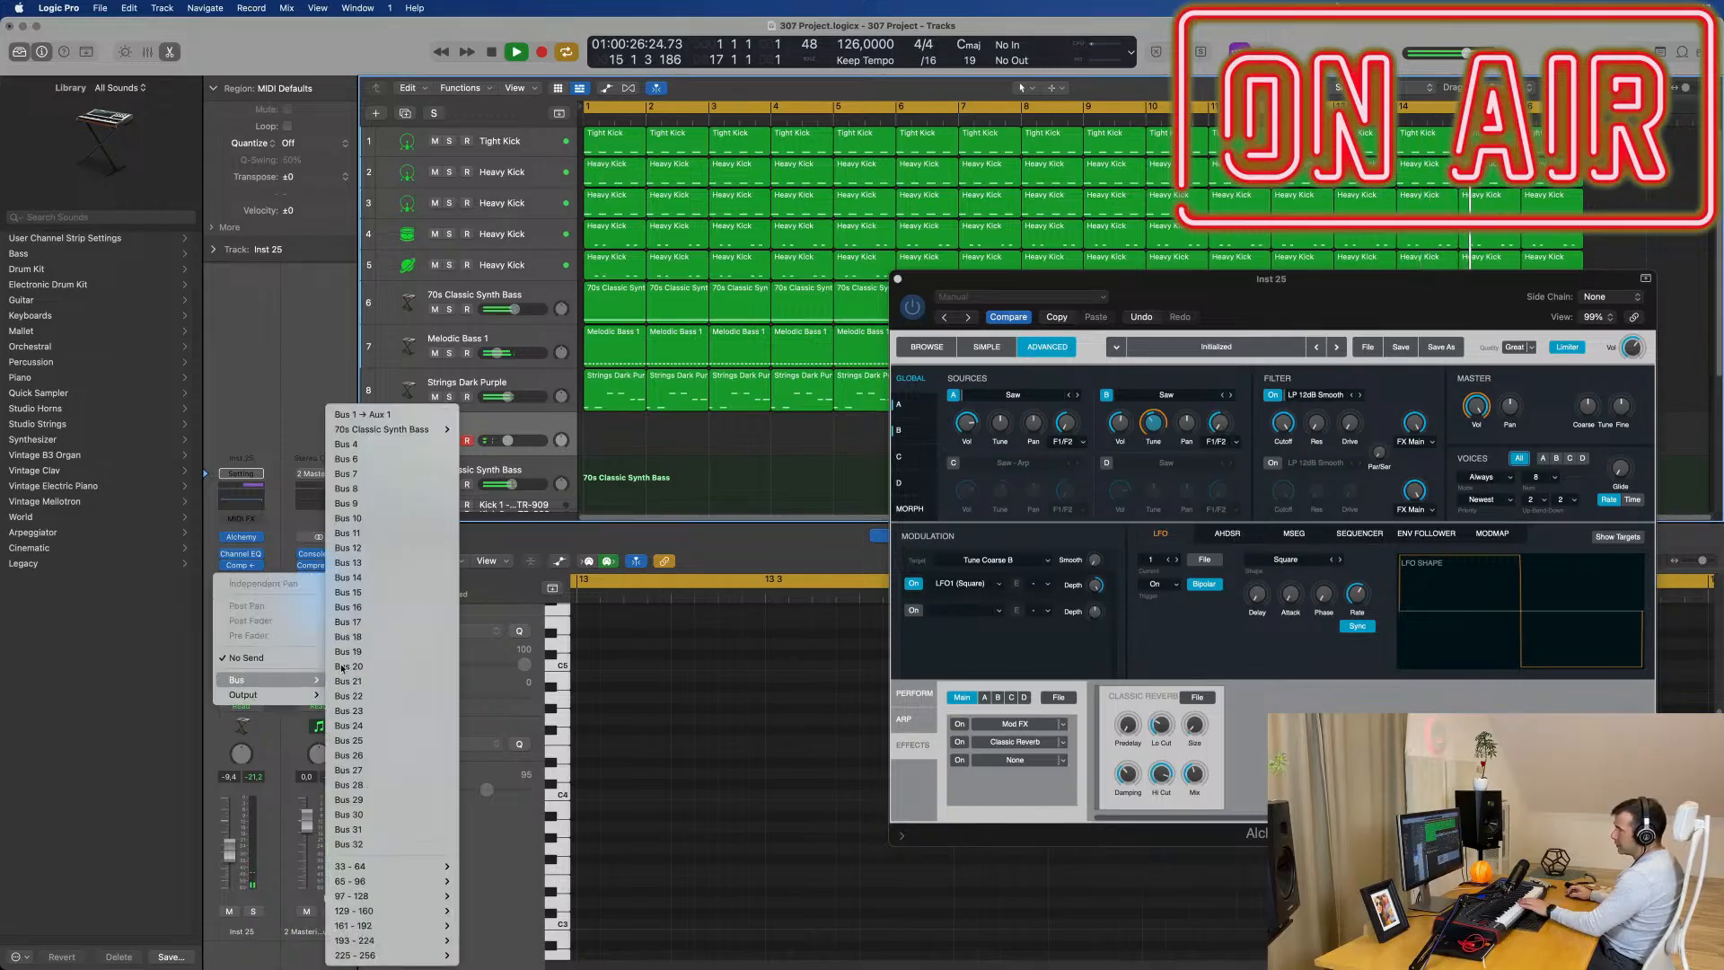
pyautogui.click(375, 447)
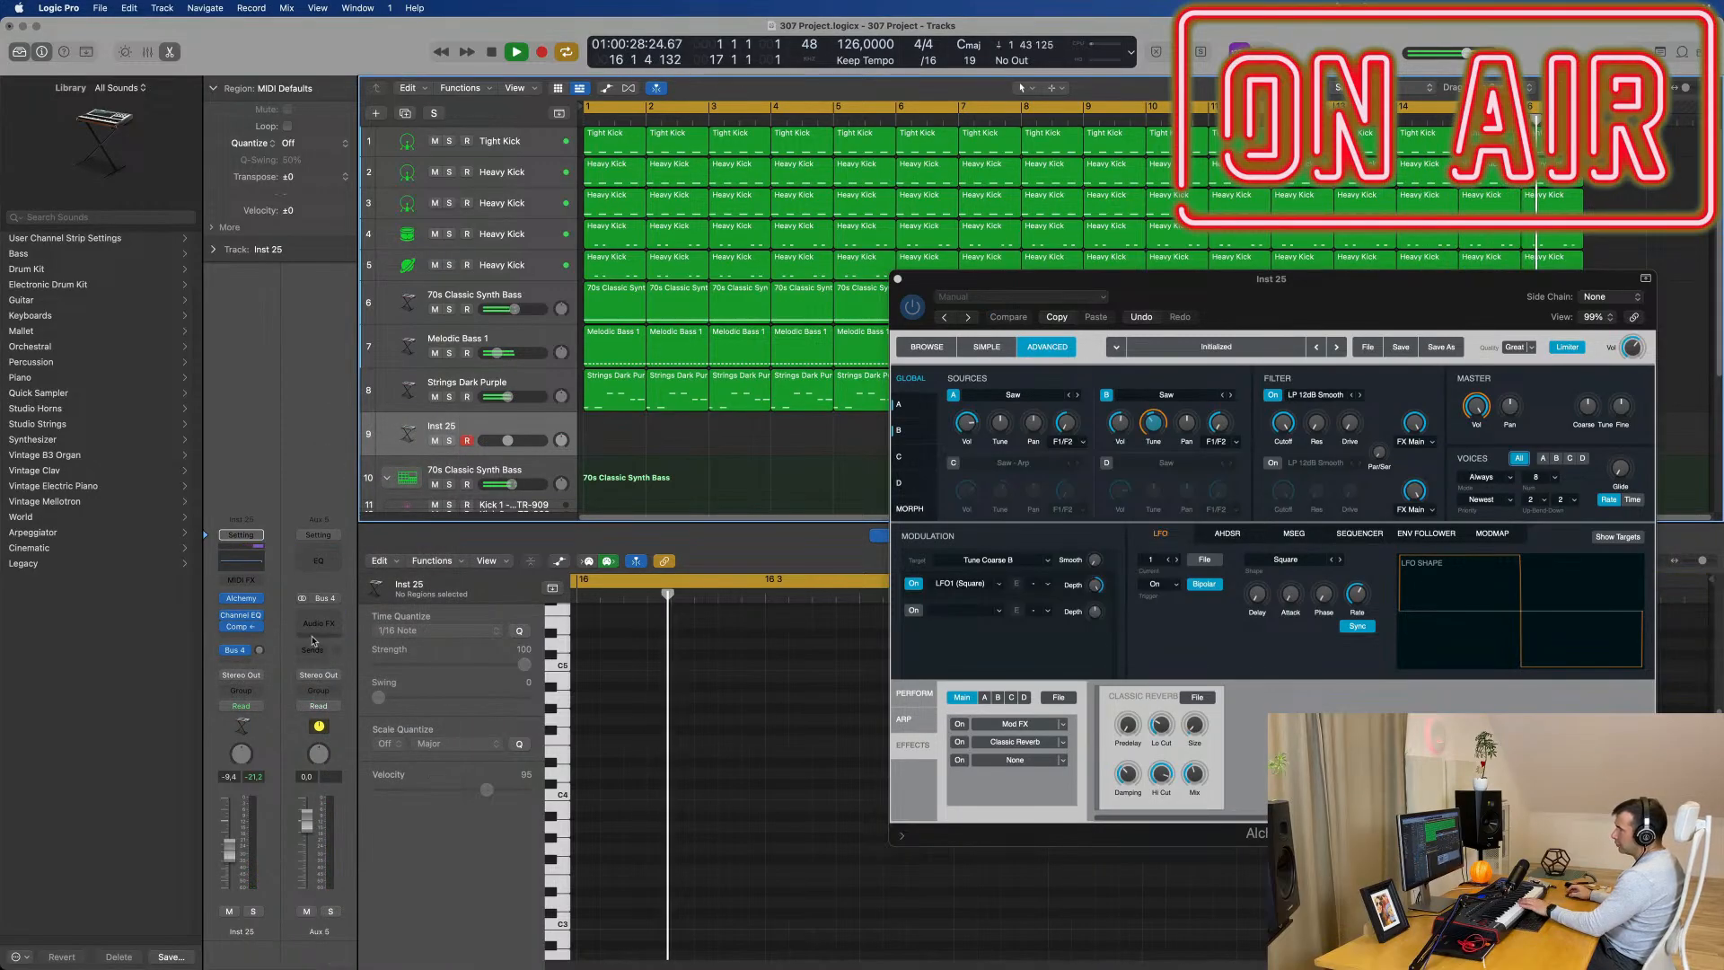
# Step: Insert the SilverVerb reverb in the audio effect slot of the Aux 5 channel strip
pyautogui.moveTo(1193, 290); pyautogui.dragTo(1037, 417)
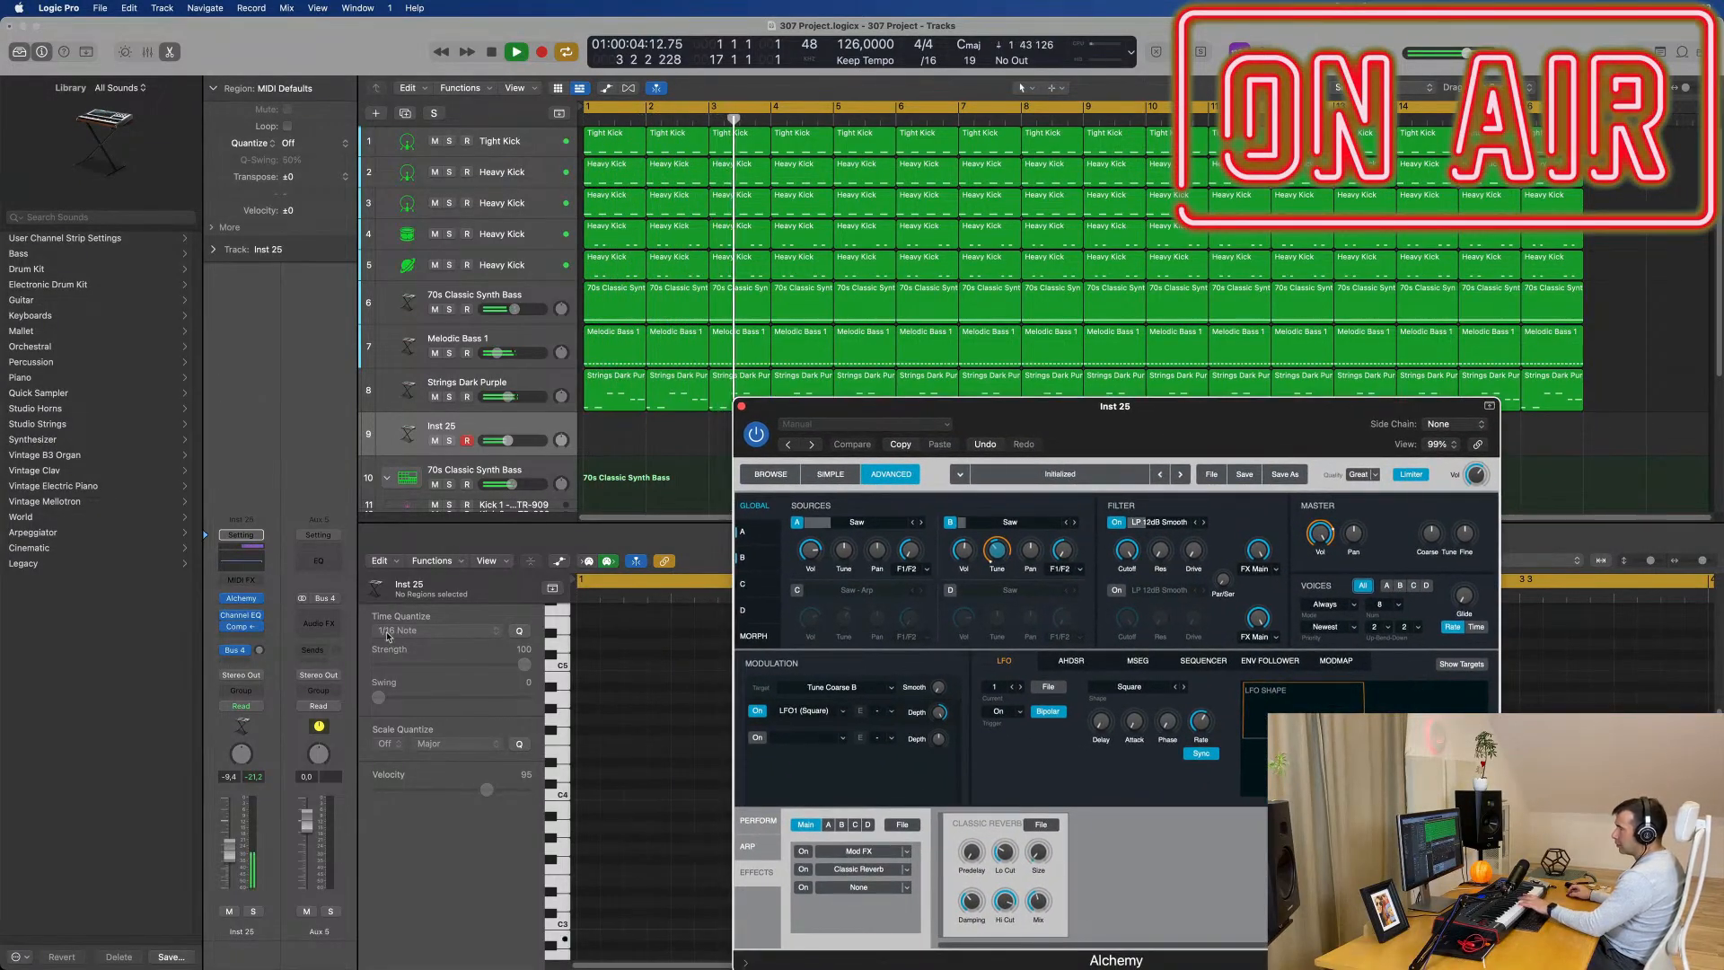
pyautogui.click(314, 622)
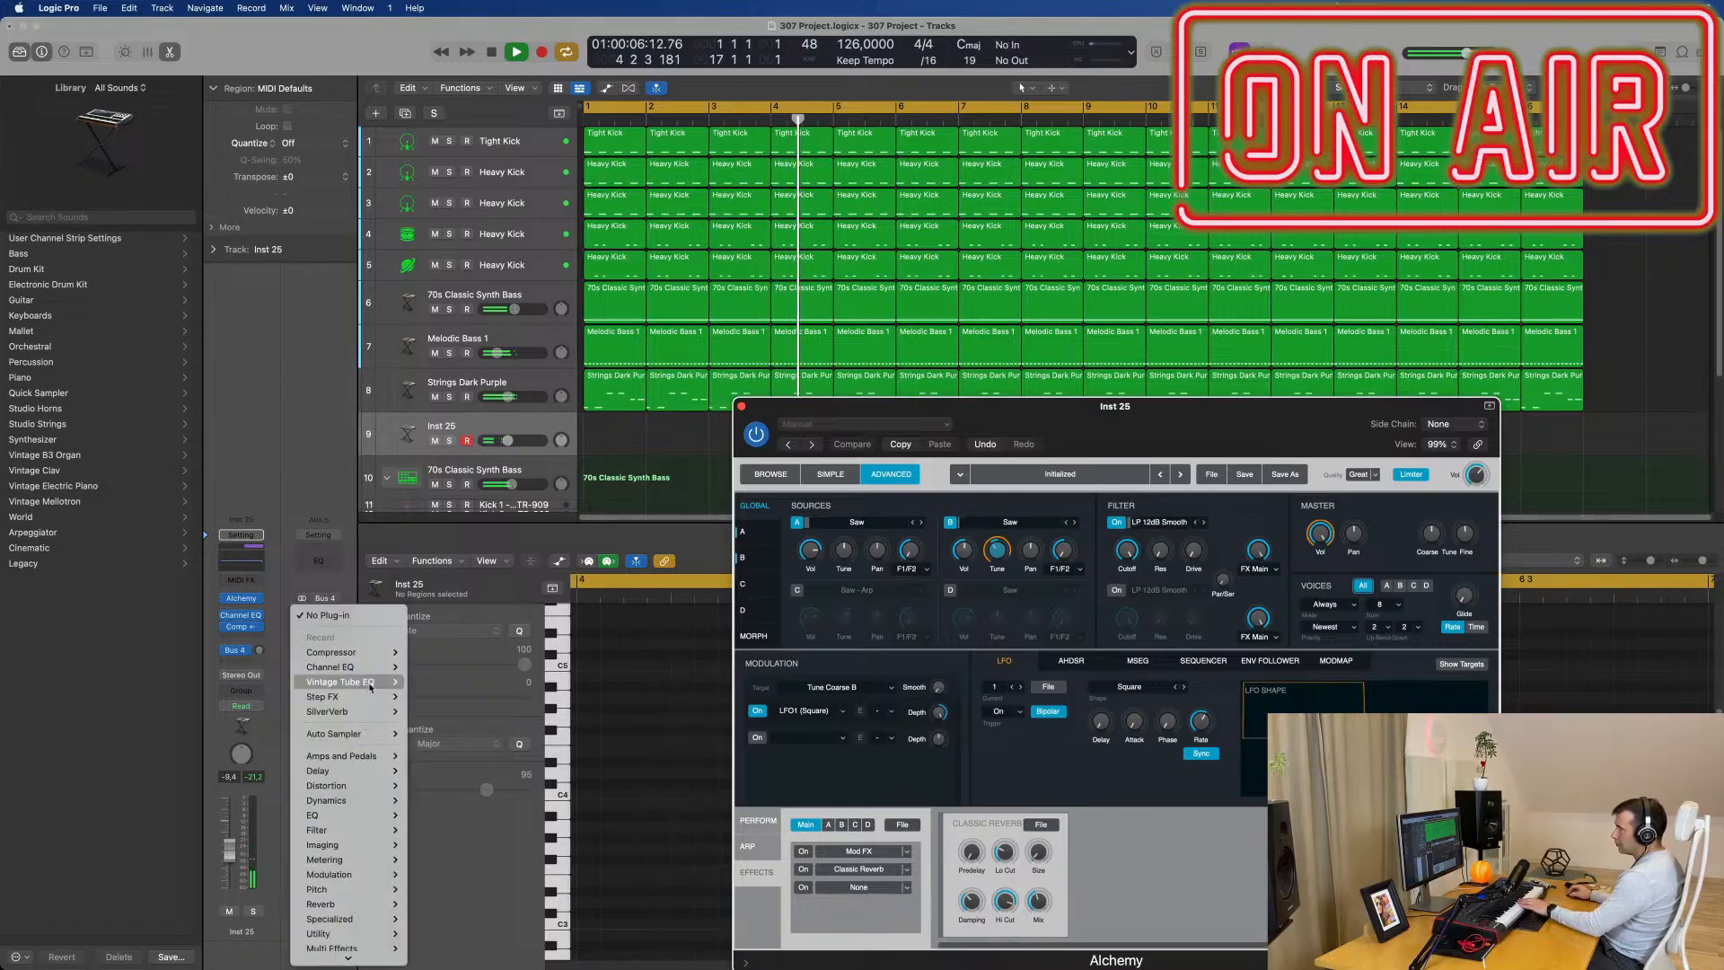
pyautogui.moveTo(376, 911)
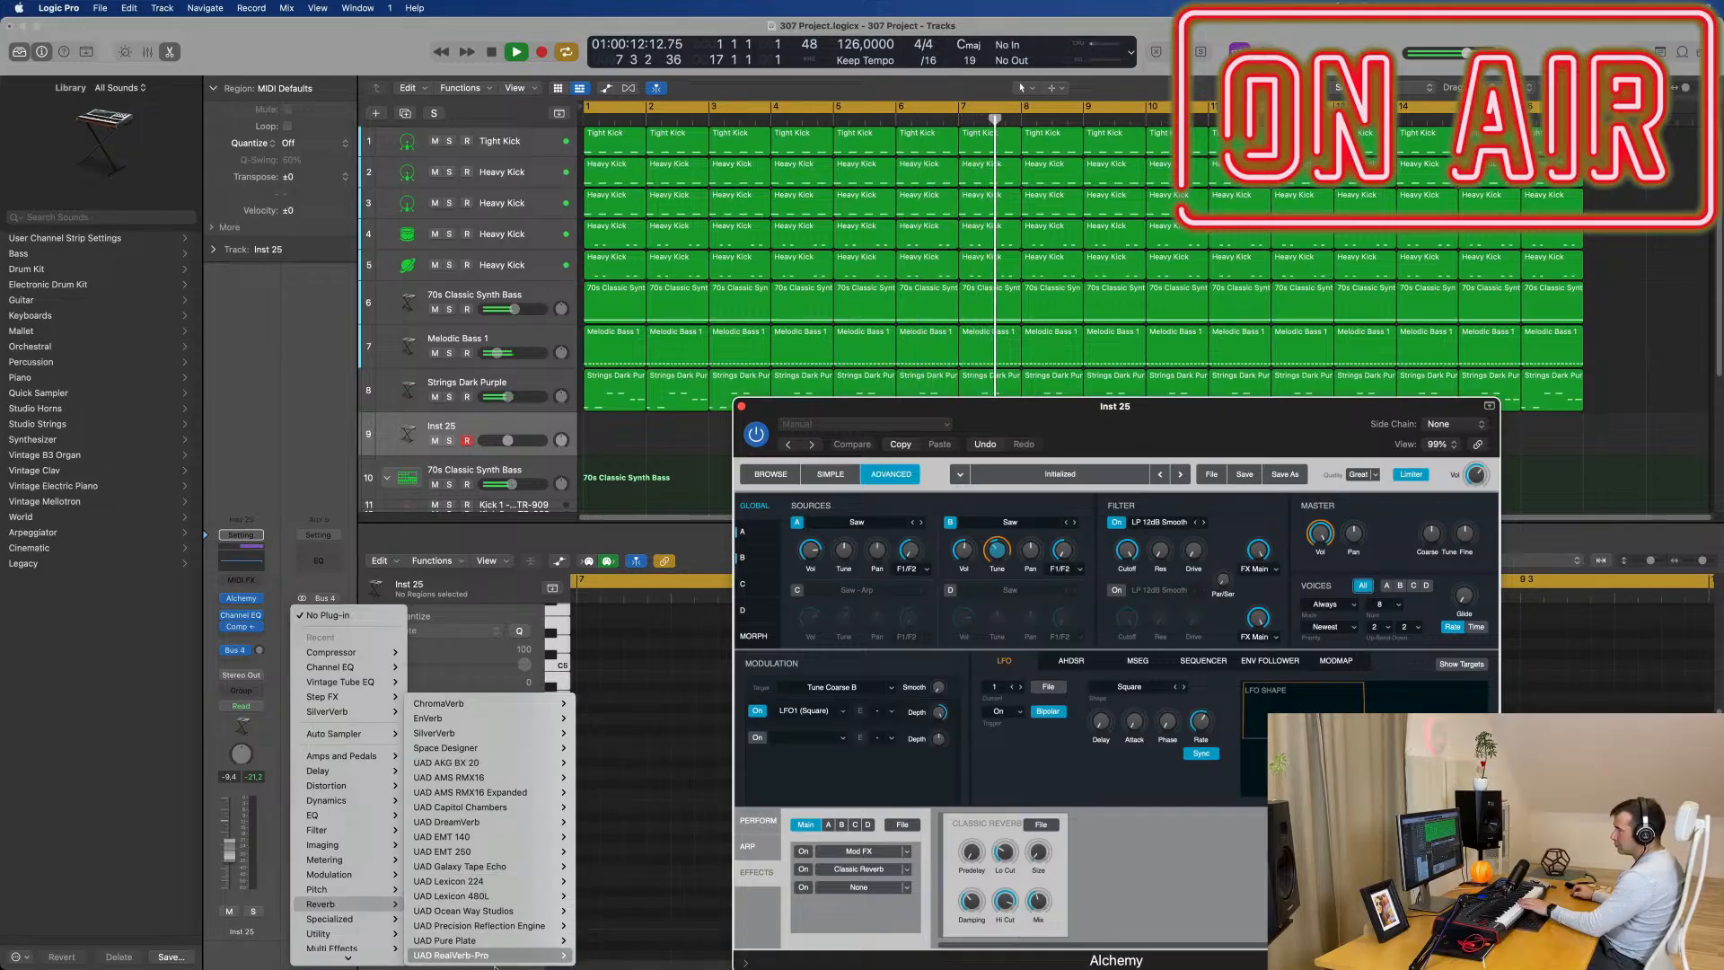
pyautogui.moveTo(512, 932)
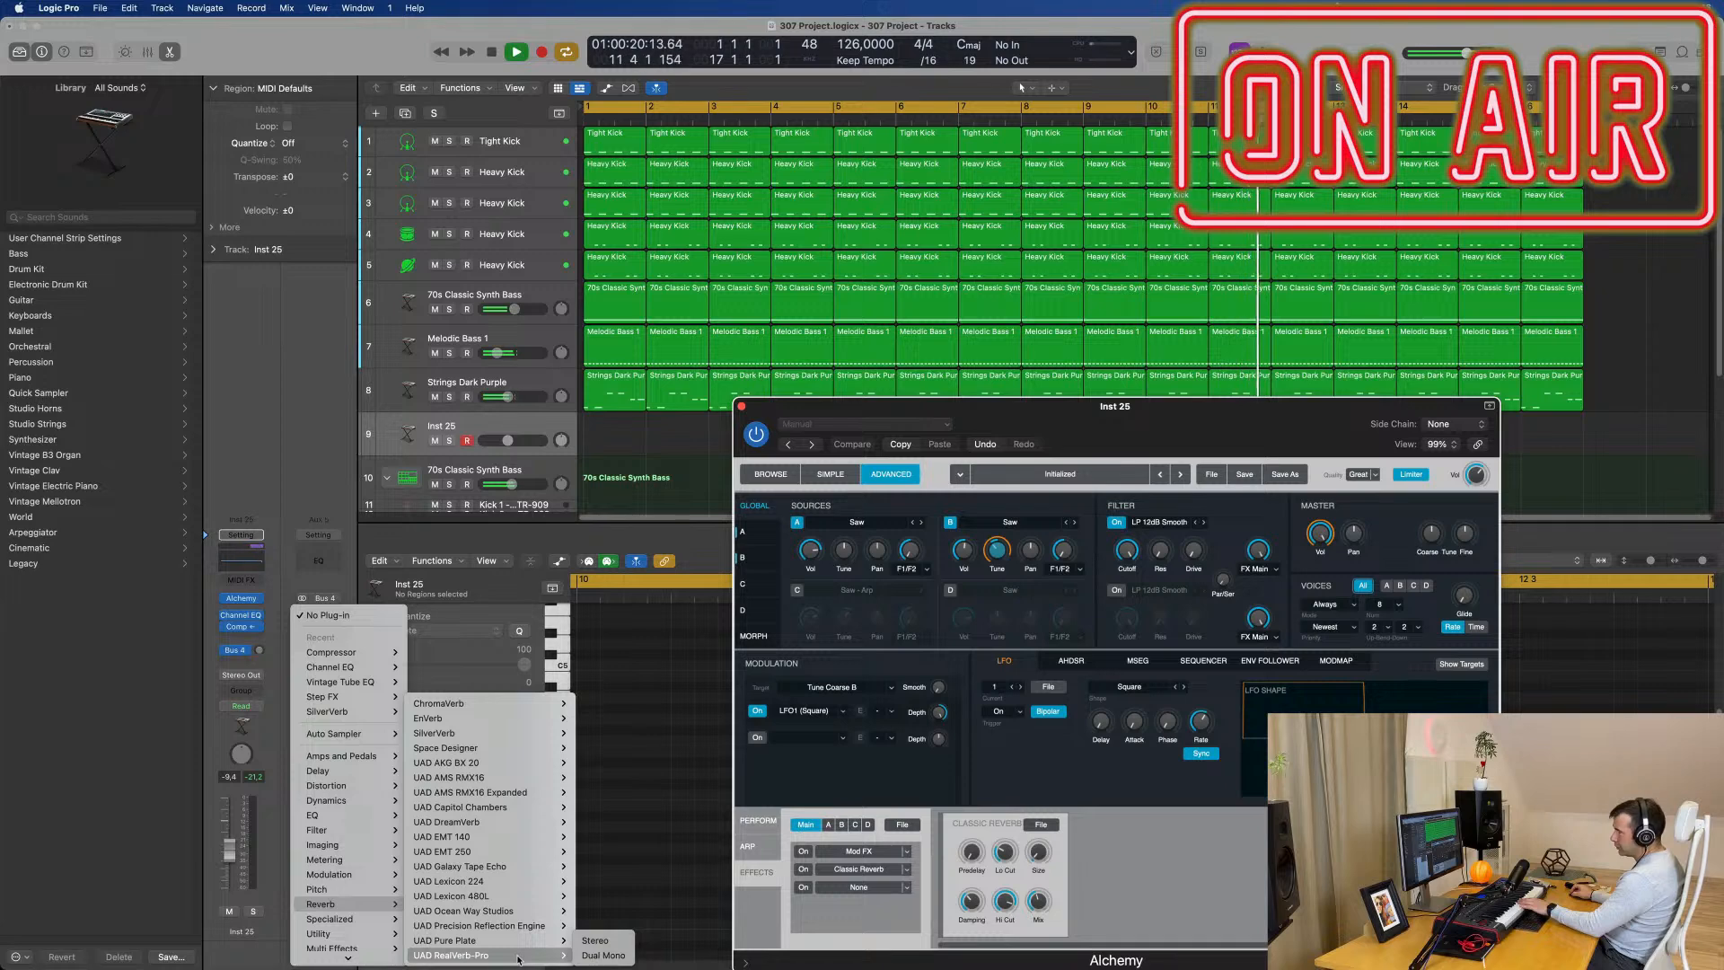
pyautogui.moveTo(495, 750)
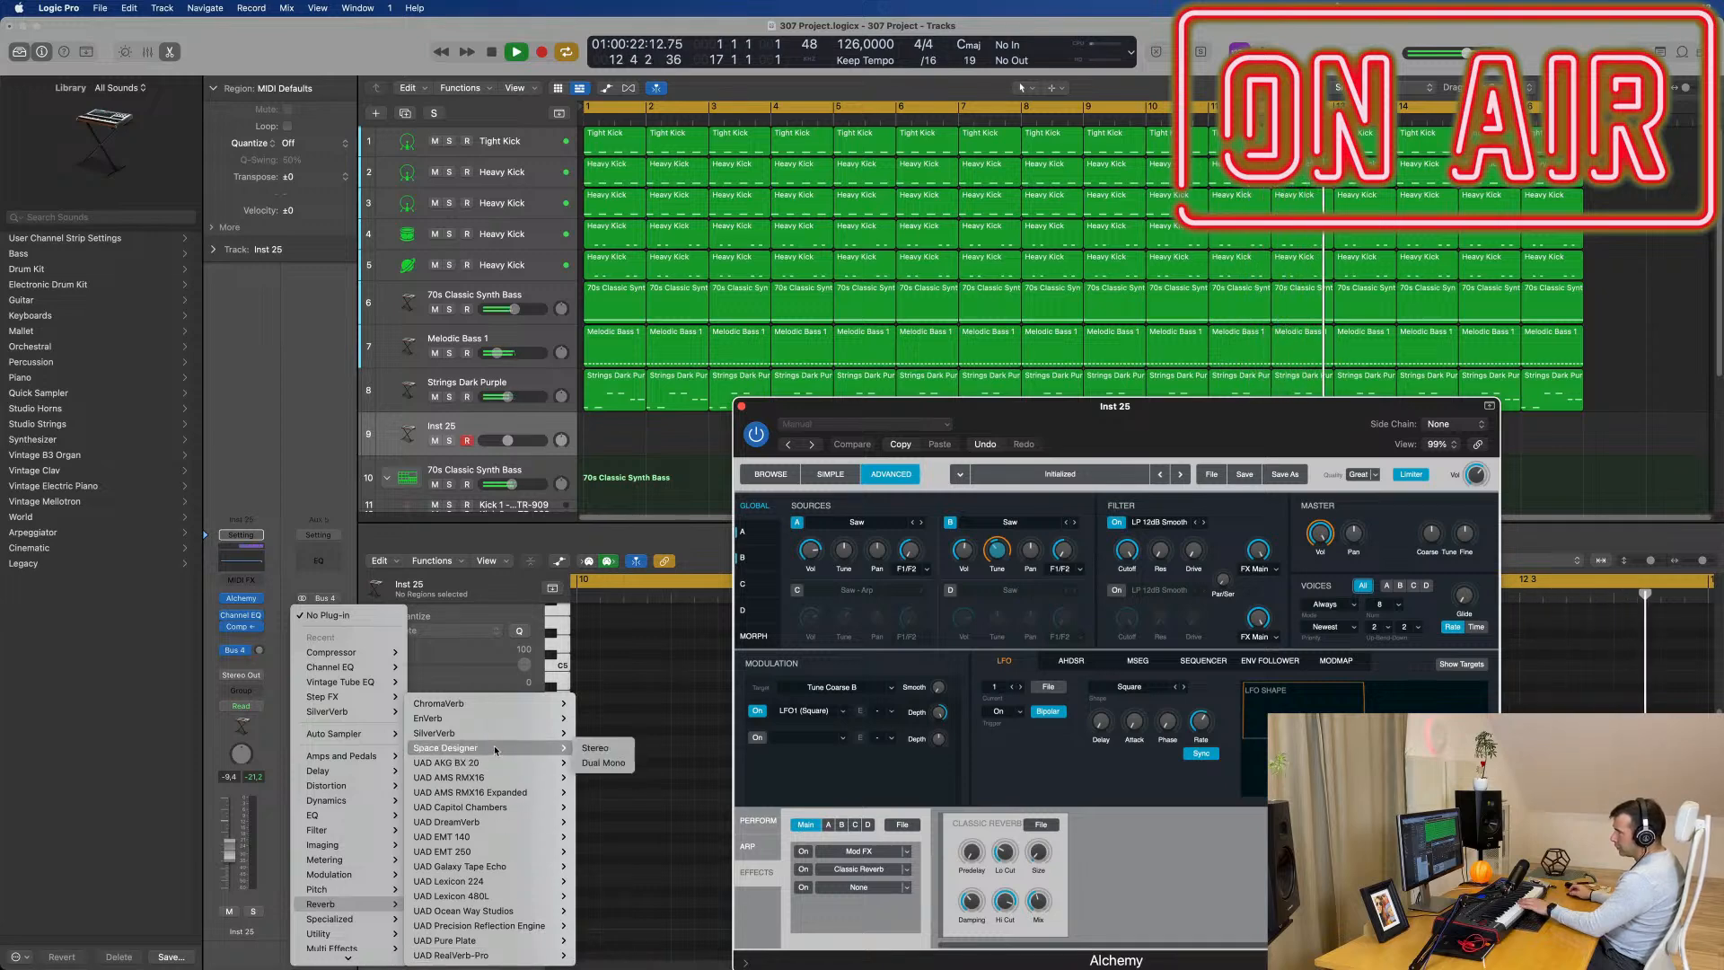
pyautogui.click(595, 748)
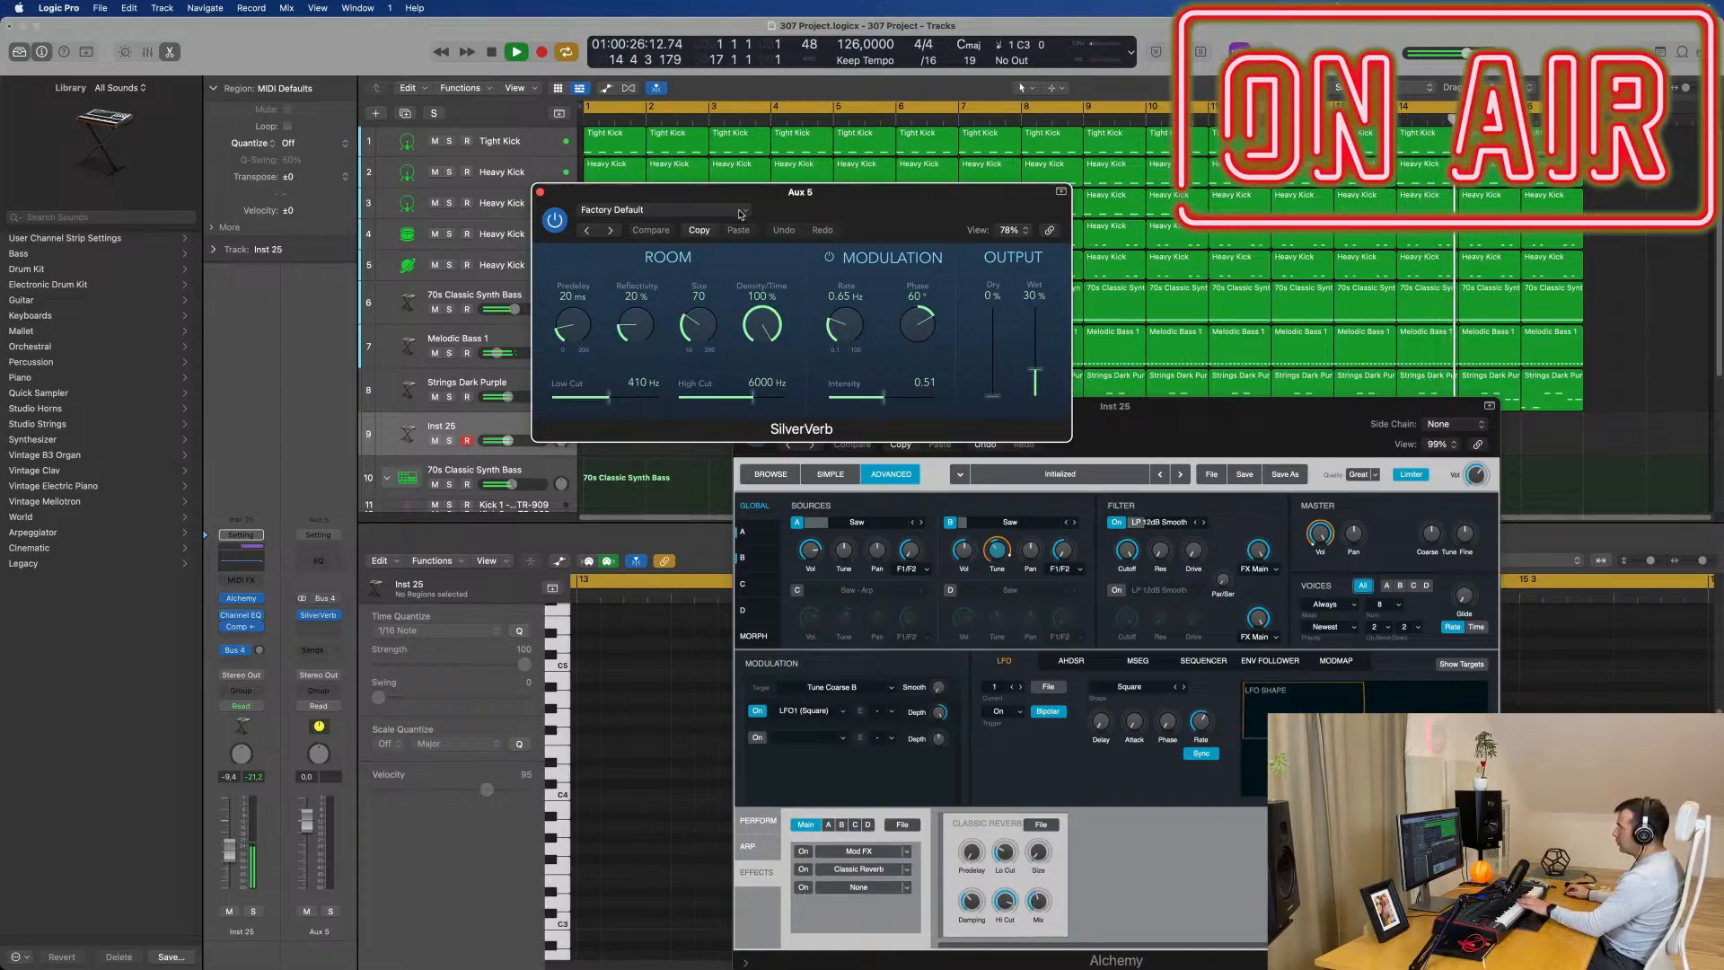
# Step: Load the grandiose preset into SilverVerb and move its window away from the tracks
pyautogui.click(742, 213)
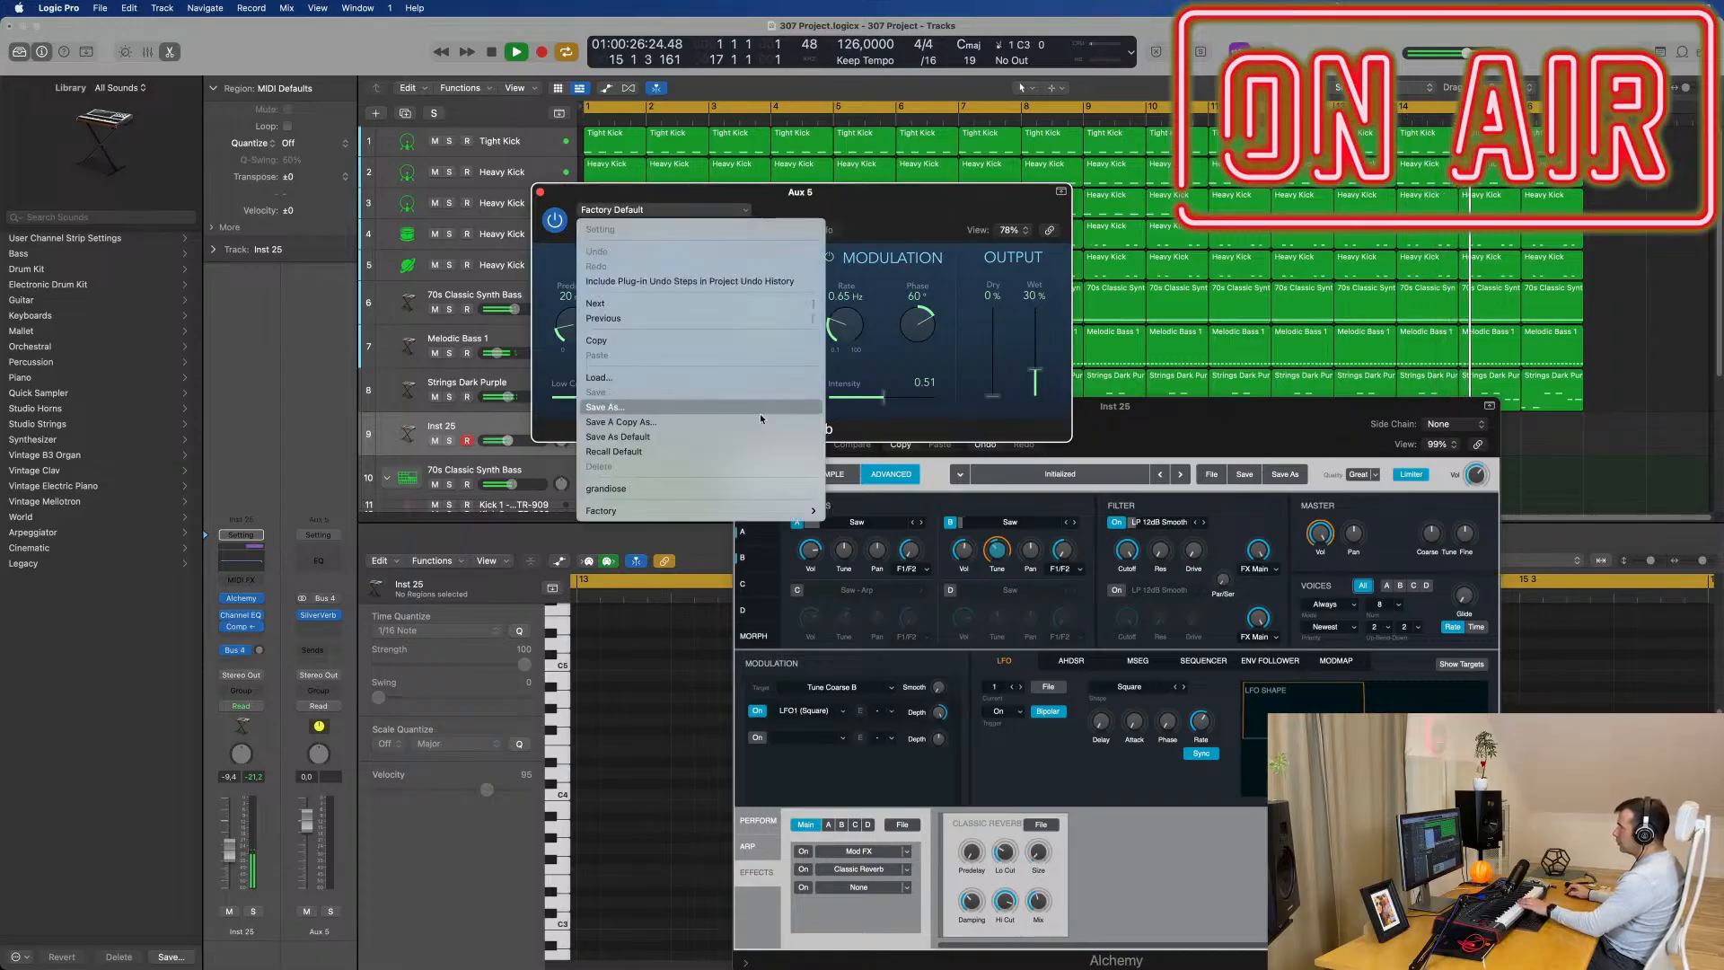
pyautogui.click(760, 495)
pyautogui.moveTo(929, 220); pyautogui.dragTo(1219, 502)
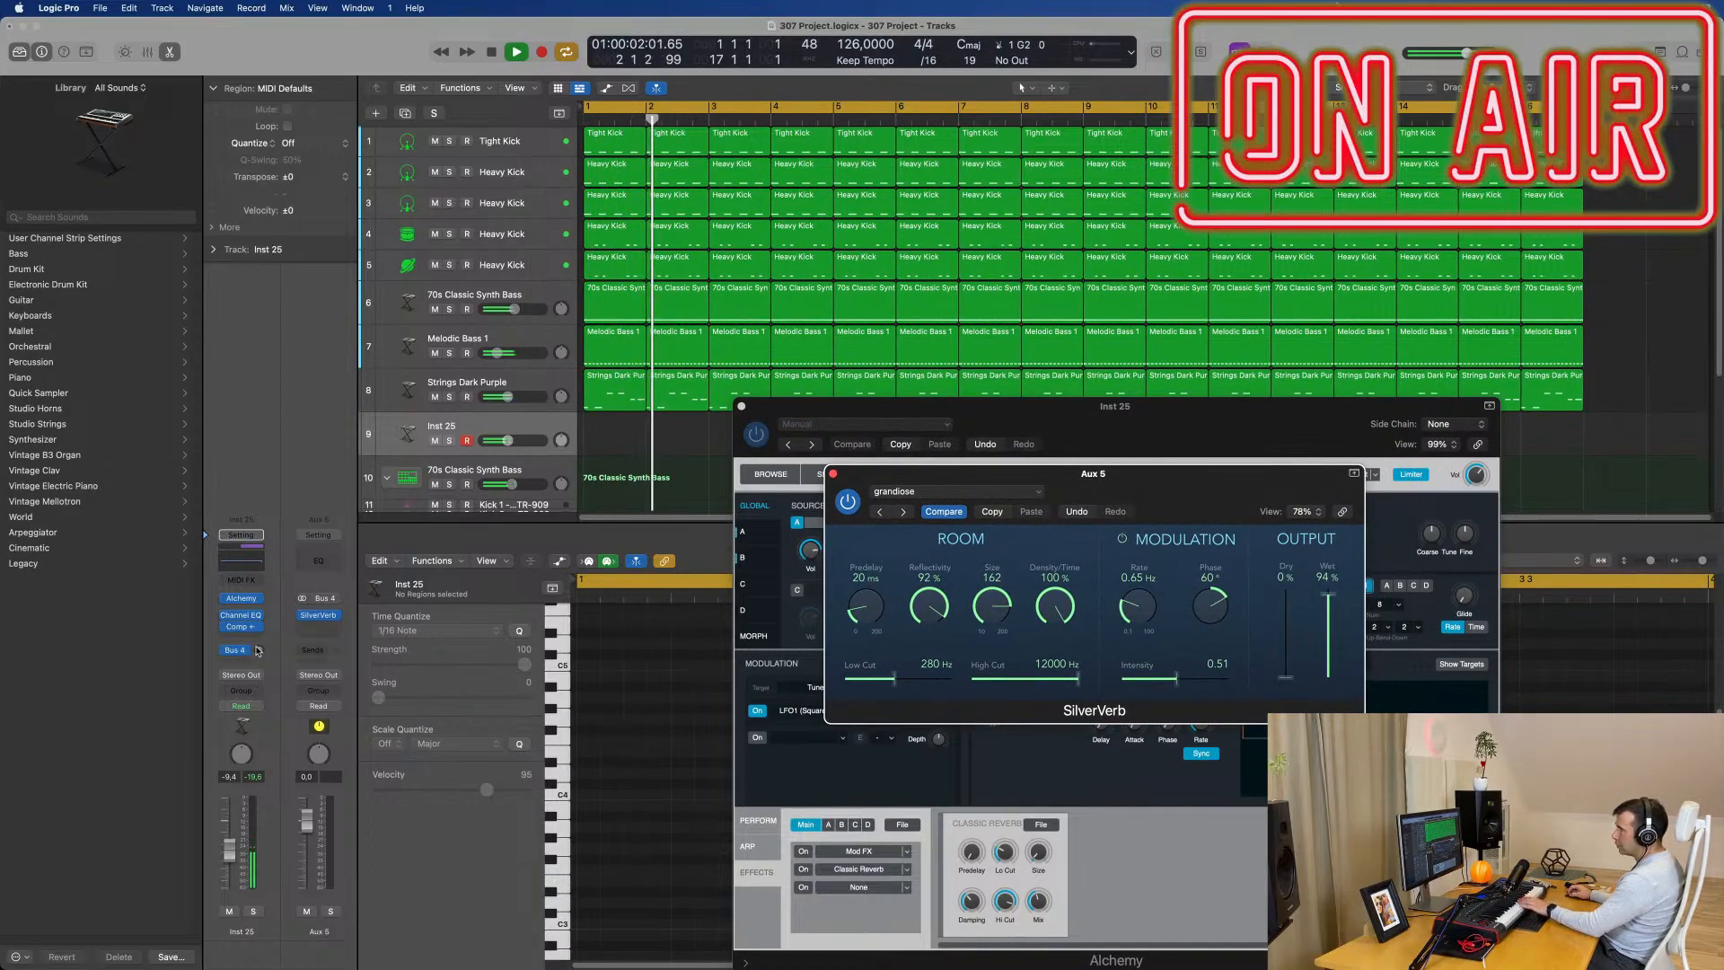
# Step: Raise the Inst 25 send level to Bus 4 and place the SilverVerb and Alchemy windows side by side
pyautogui.moveTo(258, 650); pyautogui.dragTo(264, 643)
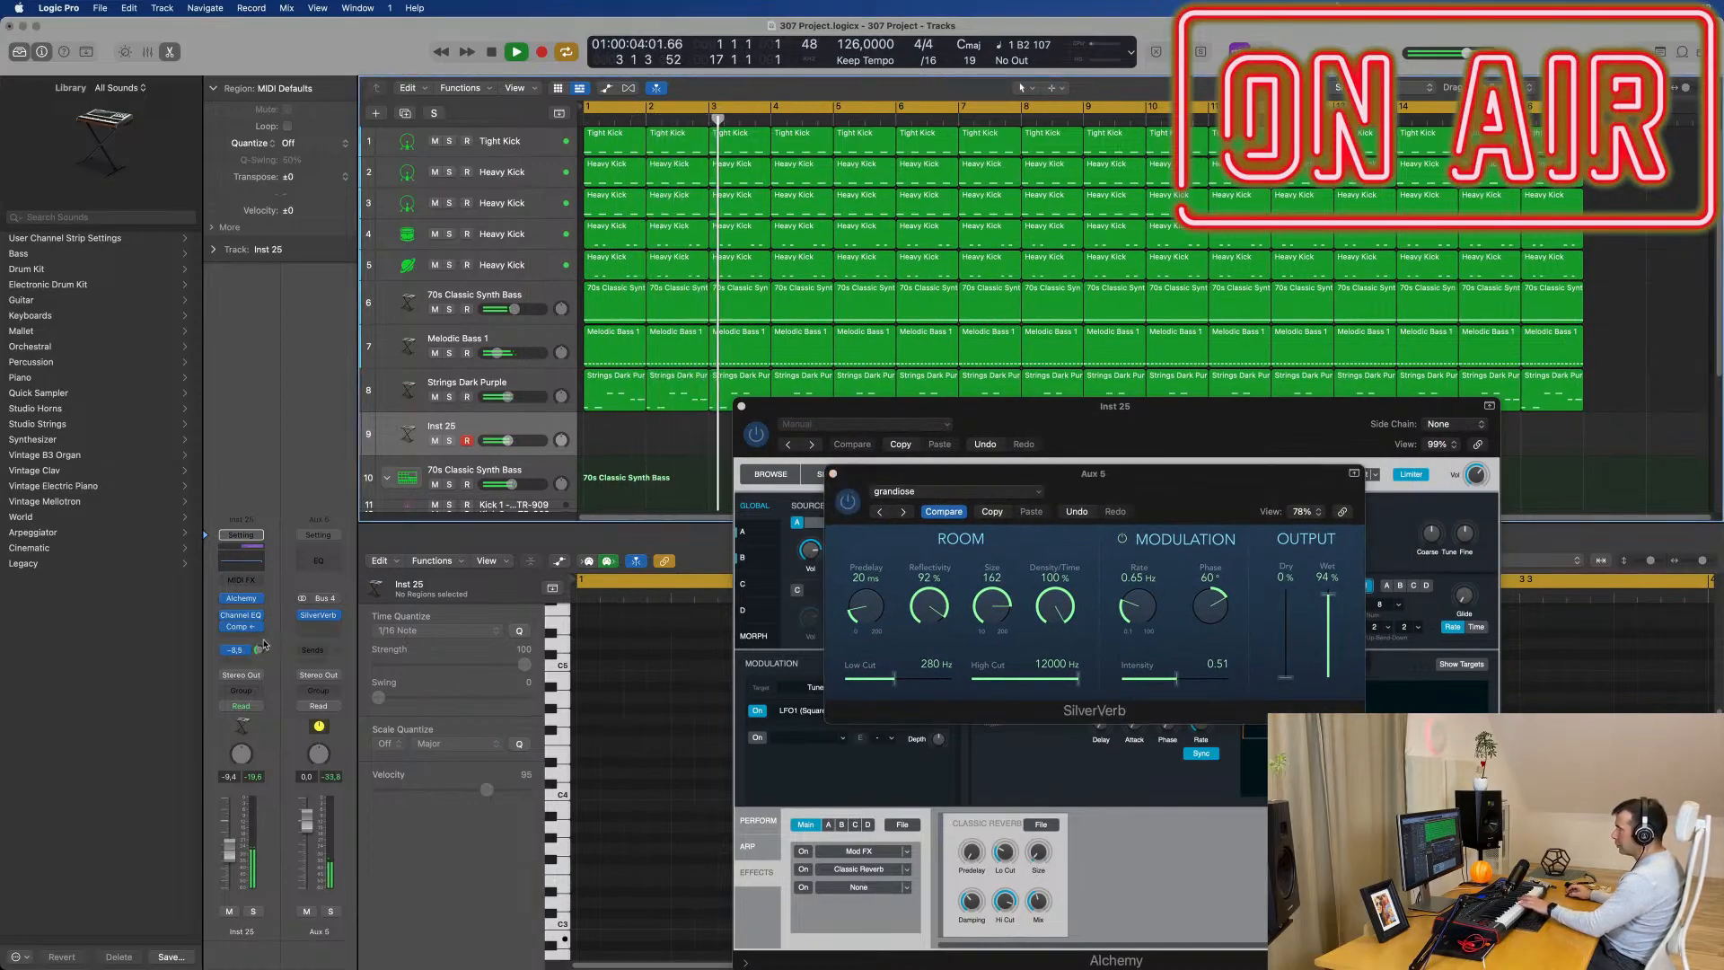
pyautogui.click(834, 474)
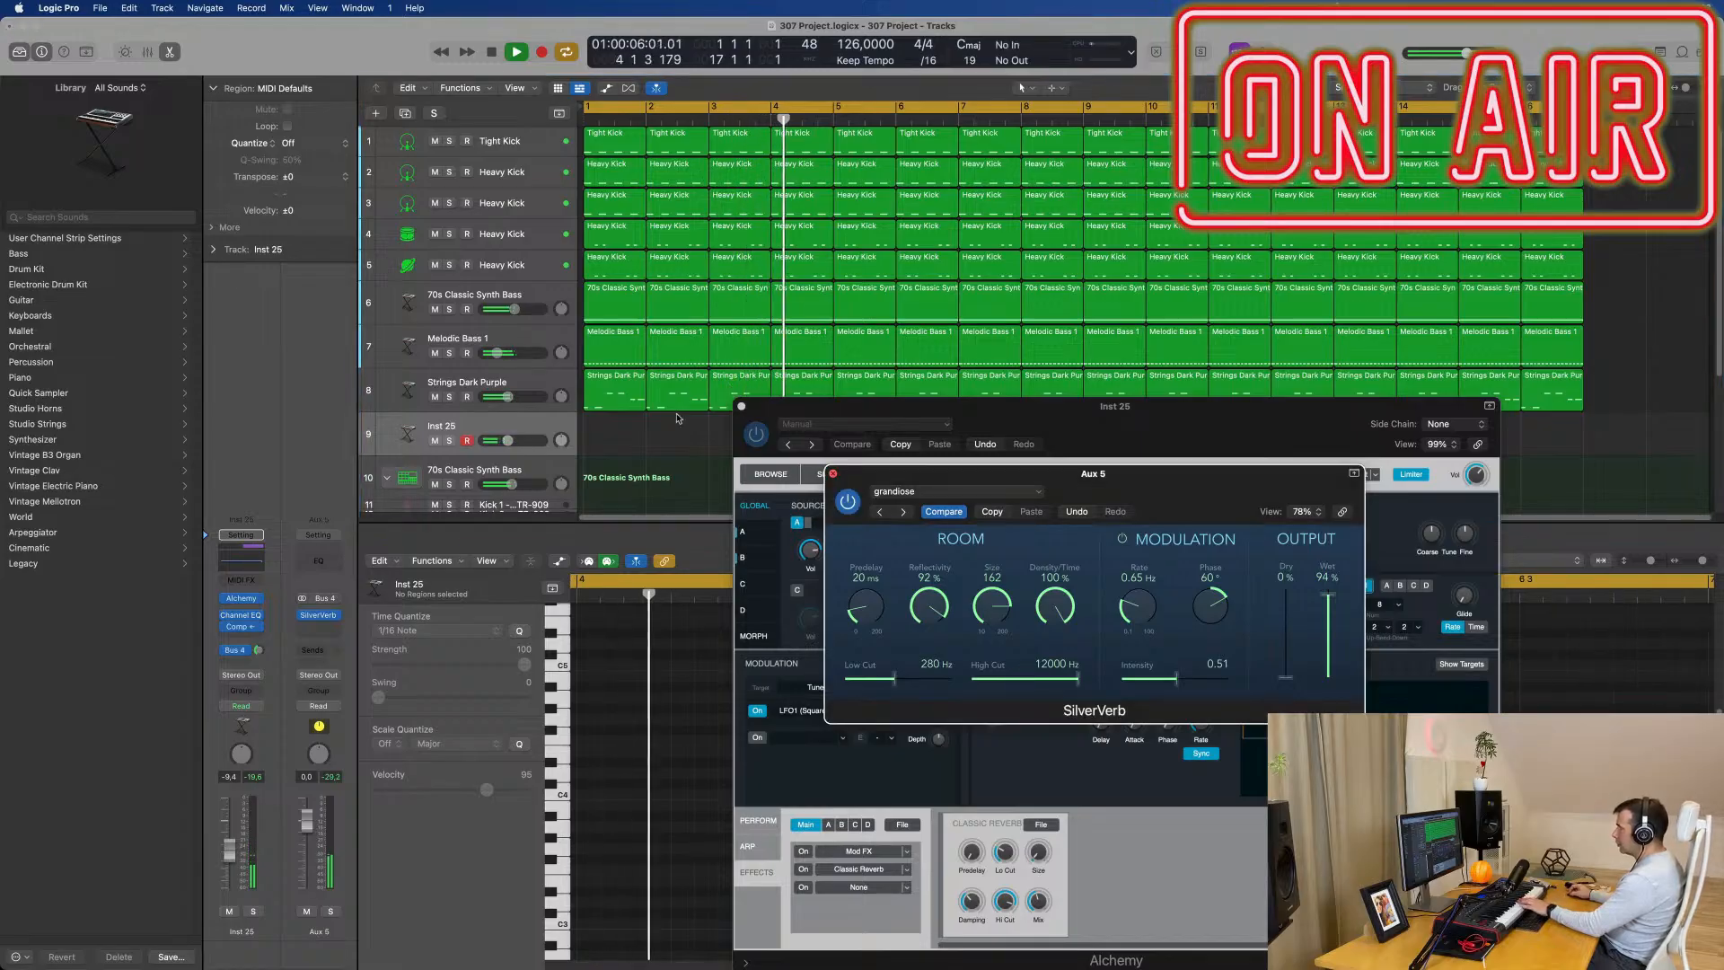
pyautogui.moveTo(1071, 468); pyautogui.dragTo(222, 312)
pyautogui.moveTo(943, 405); pyautogui.dragTo(754, 239)
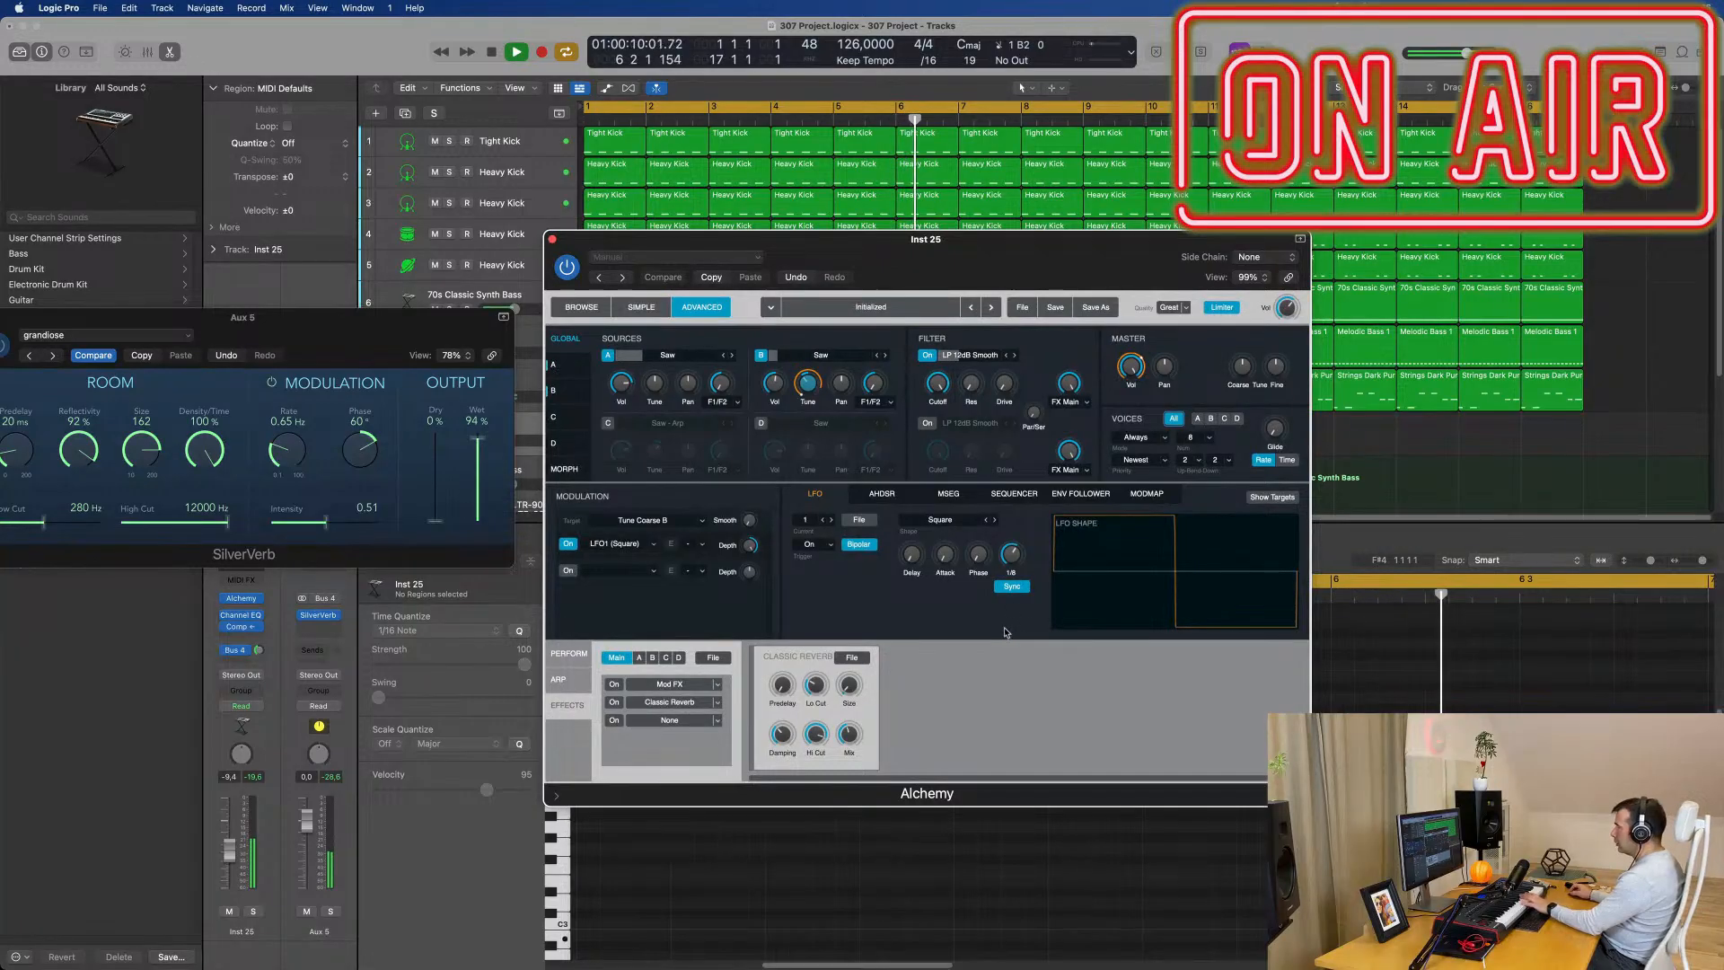
# Step: Change the shape of Alchemy's LFO 1 to Triangle
pyautogui.moveTo(754, 561)
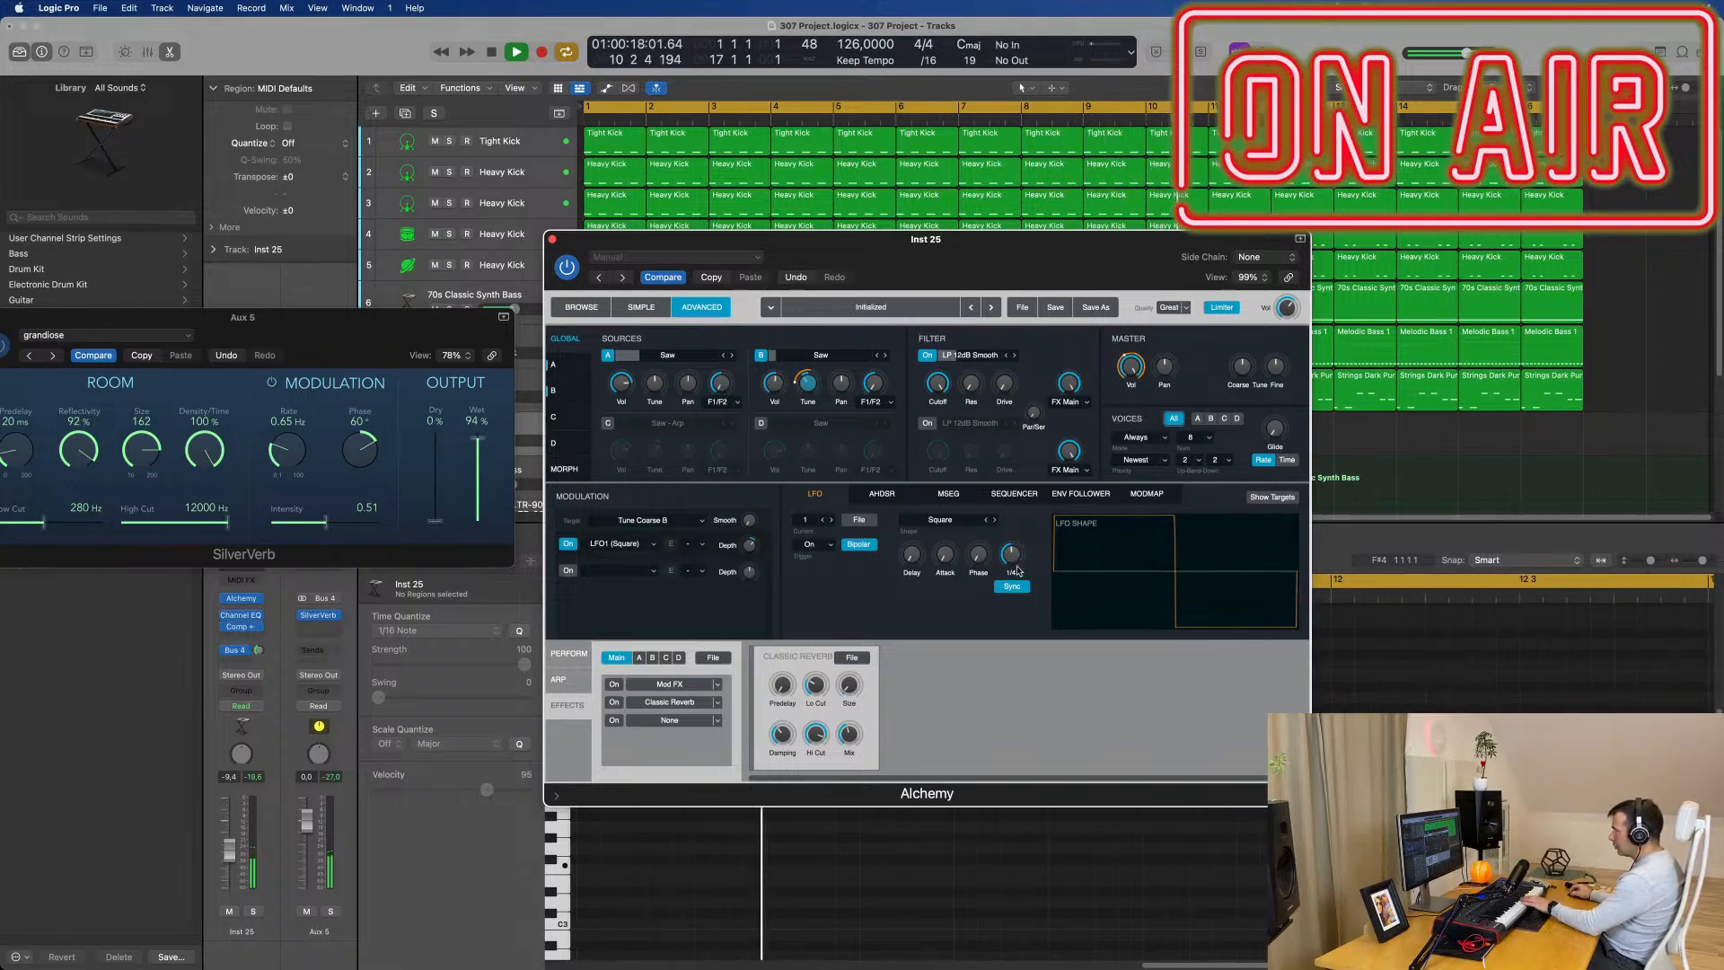
pyautogui.click(993, 520)
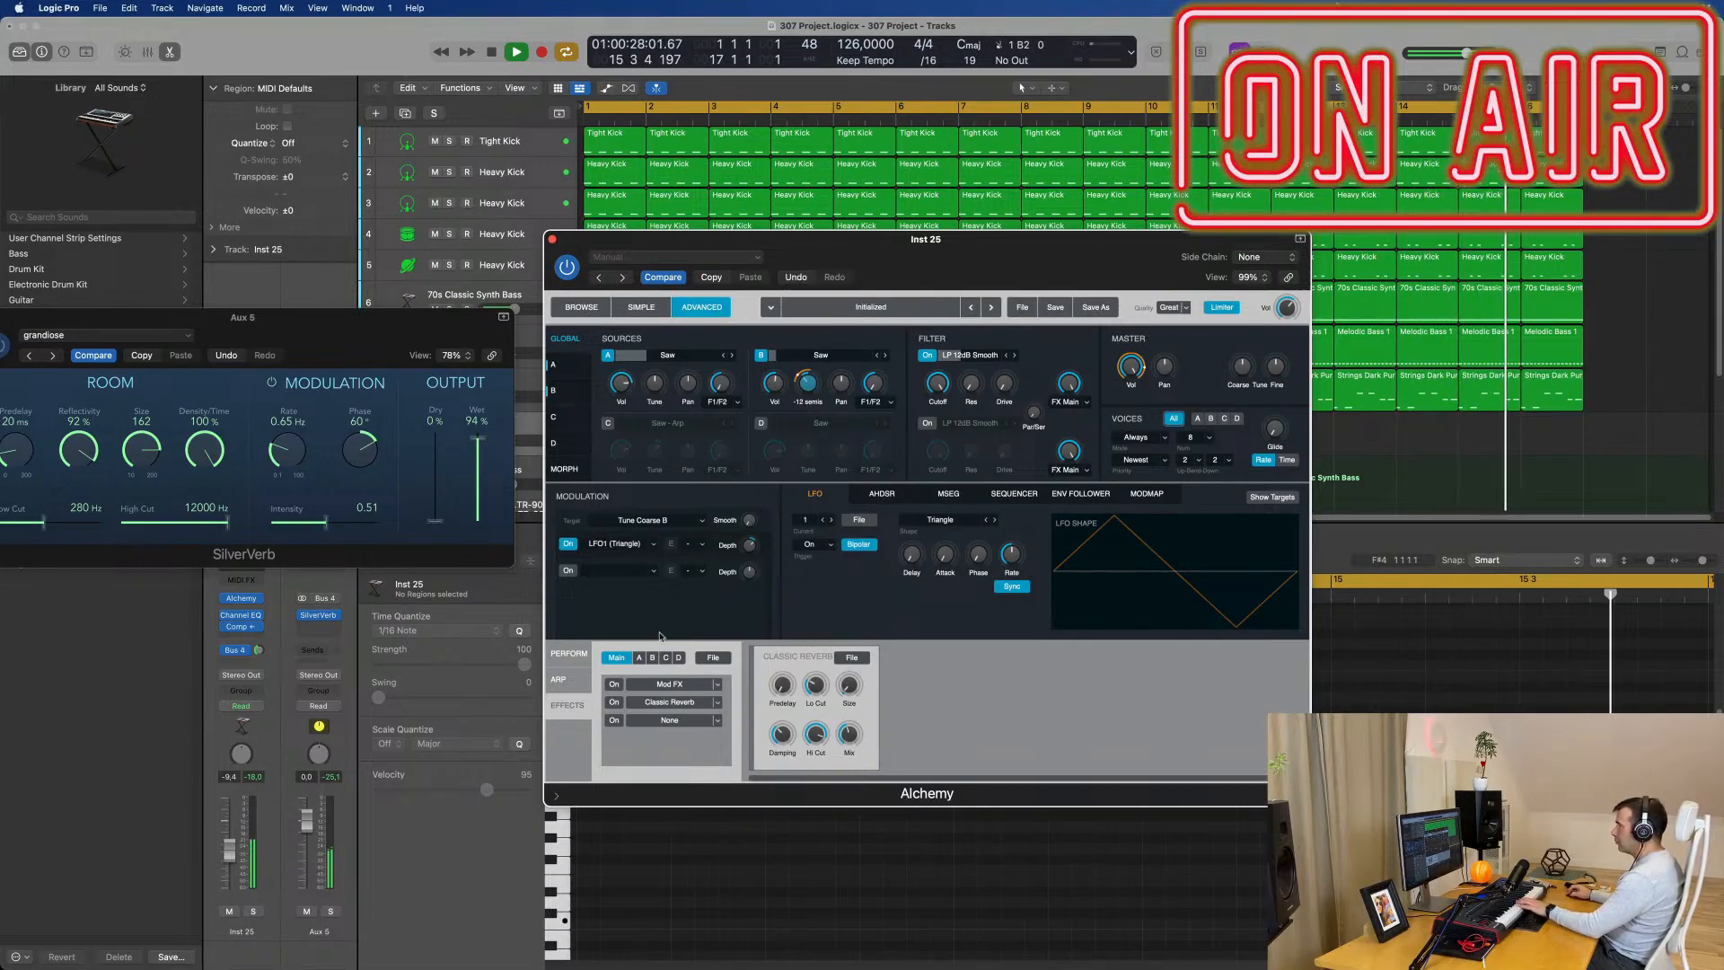
pyautogui.click(569, 653)
pyautogui.click(576, 679)
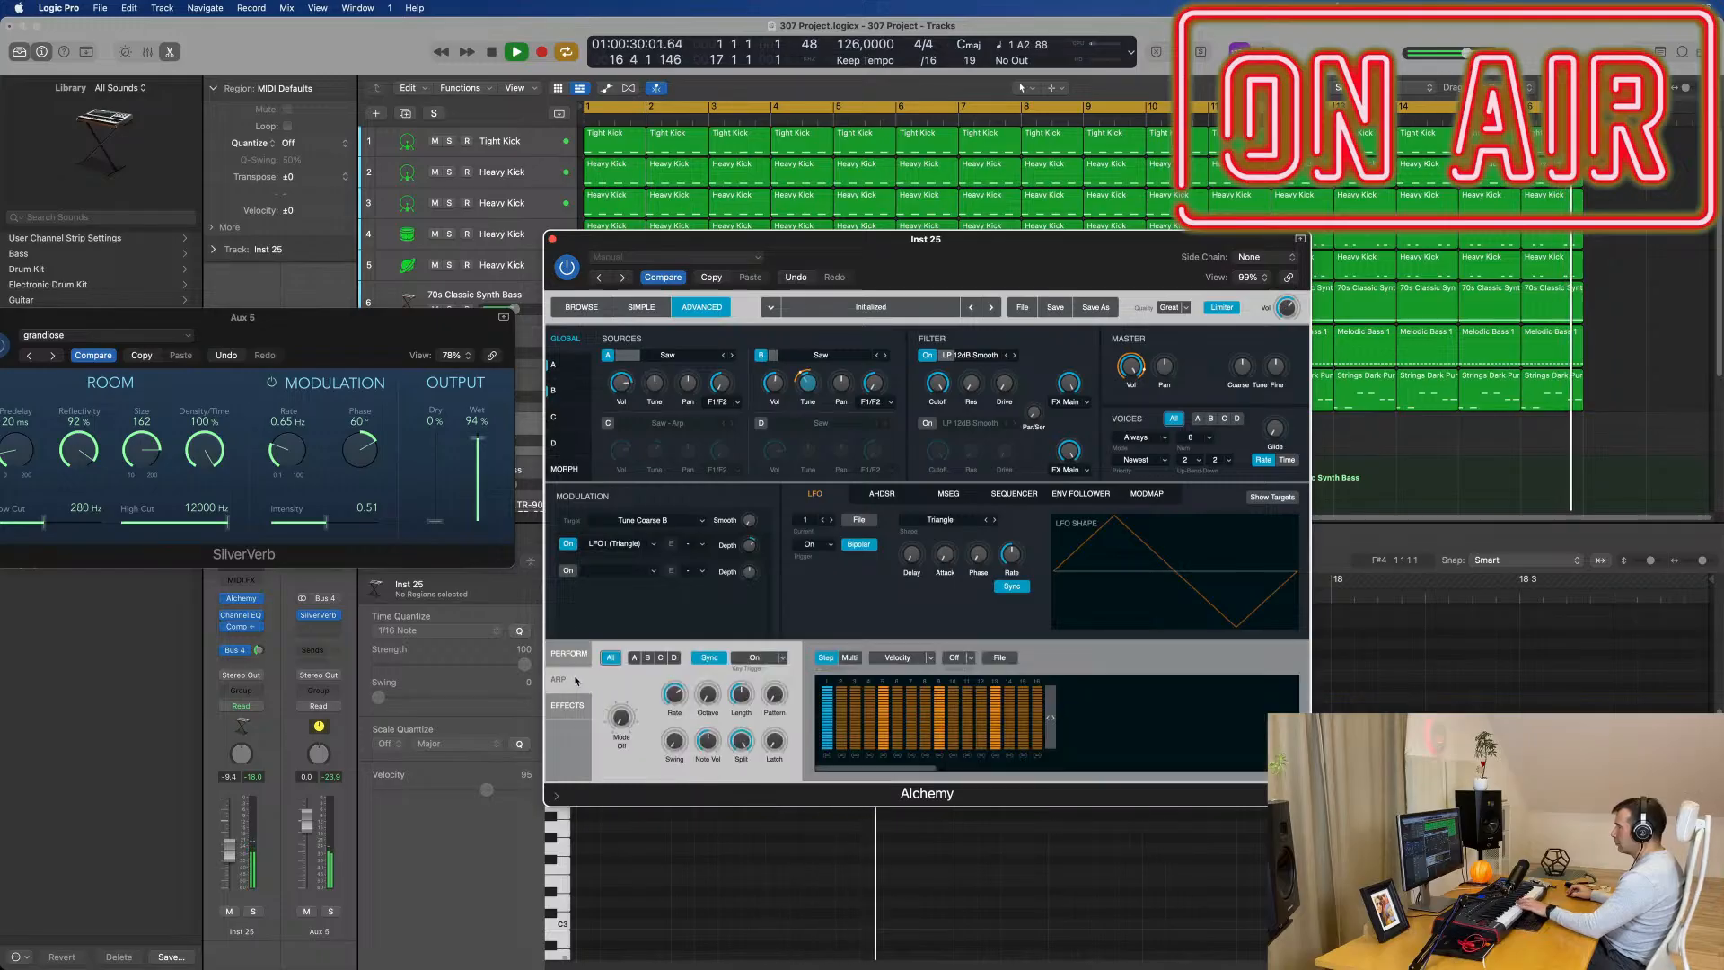
pyautogui.click(579, 309)
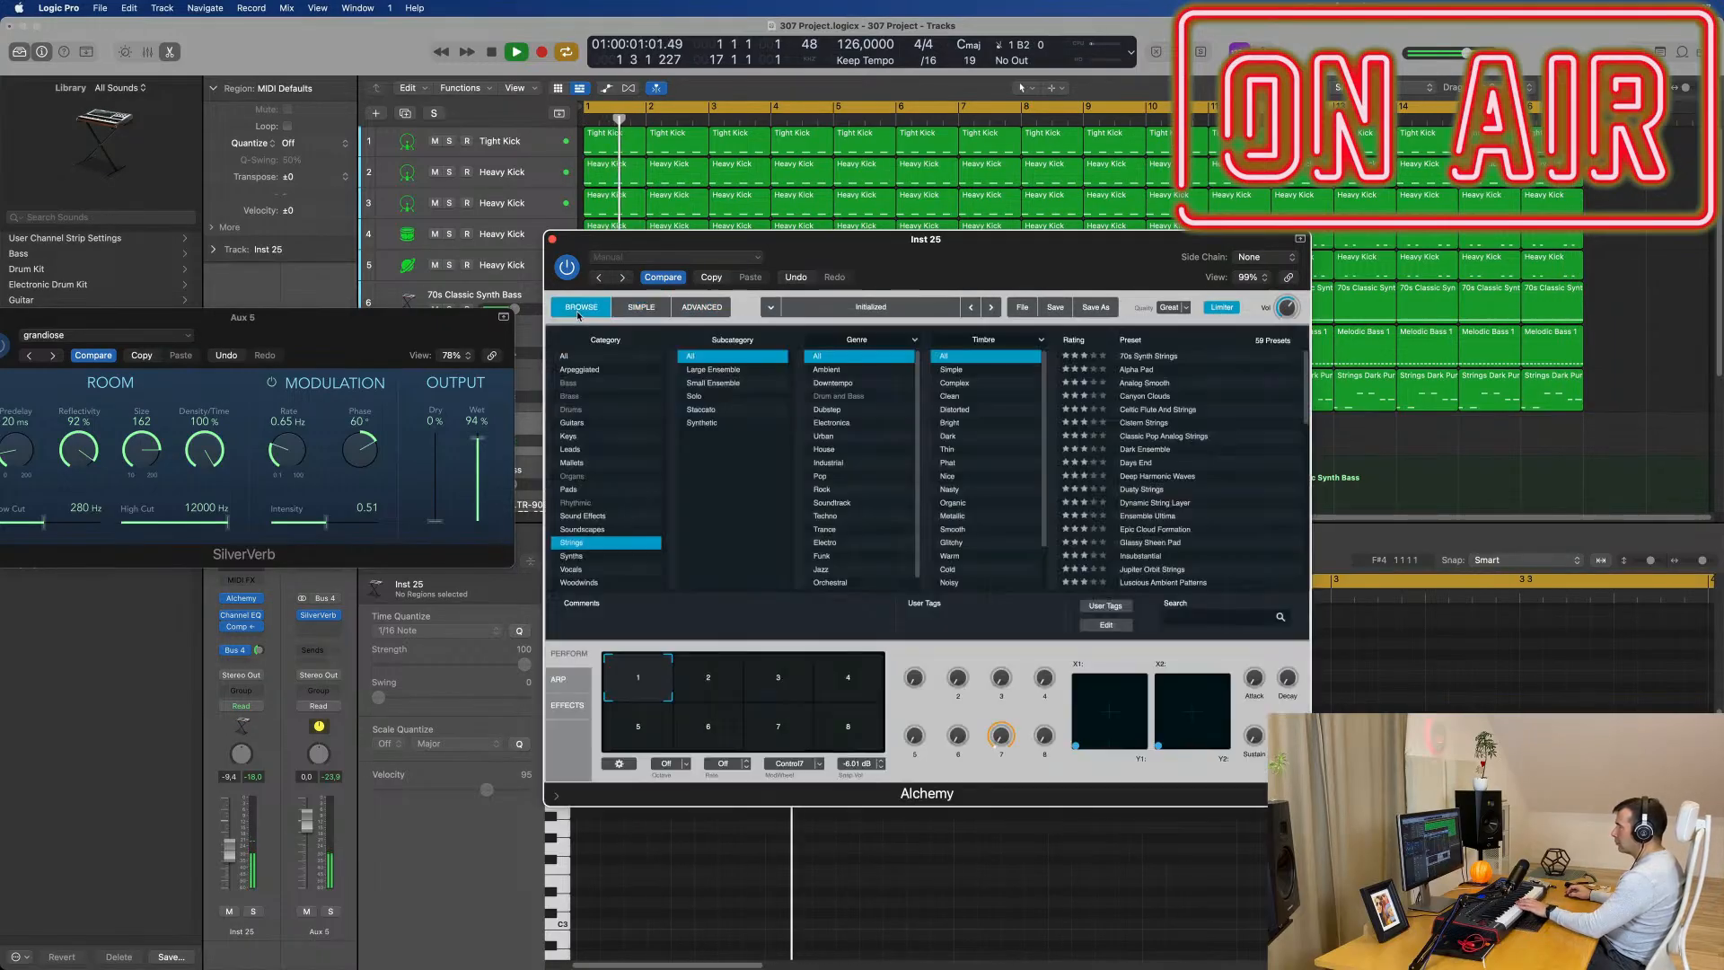
pyautogui.click(699, 308)
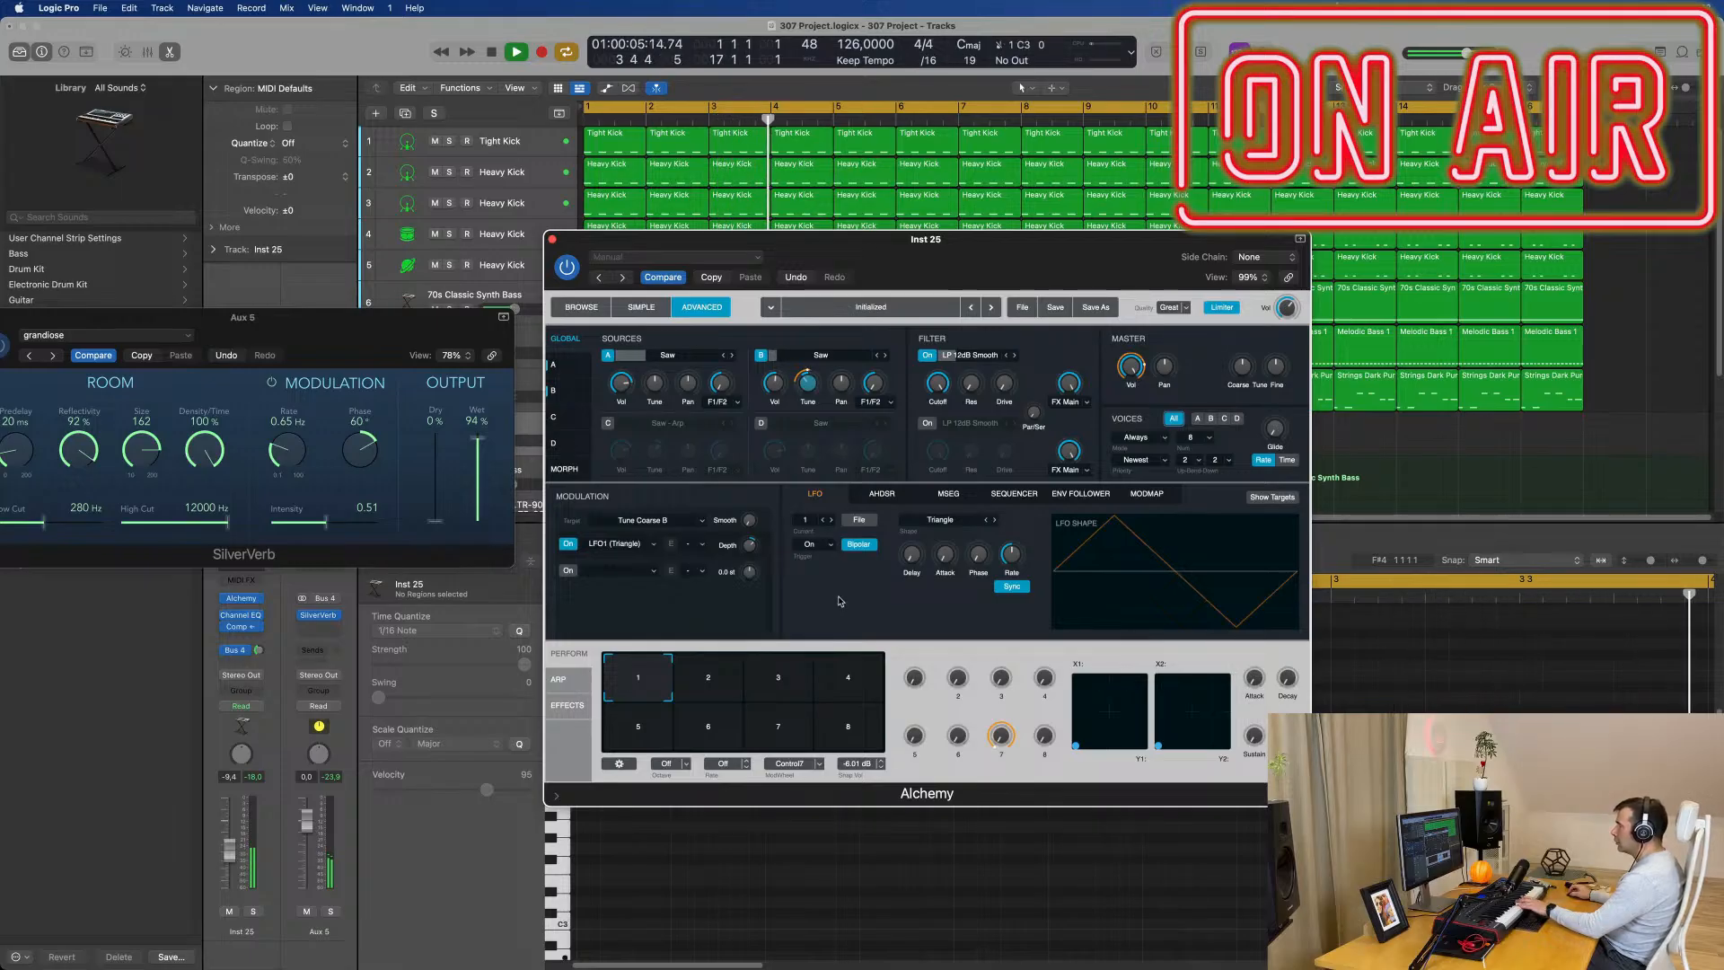
# Step: Raise the sustain of Alchemy's AHDSR 1 envelope to its maximum
pyautogui.click(882, 493)
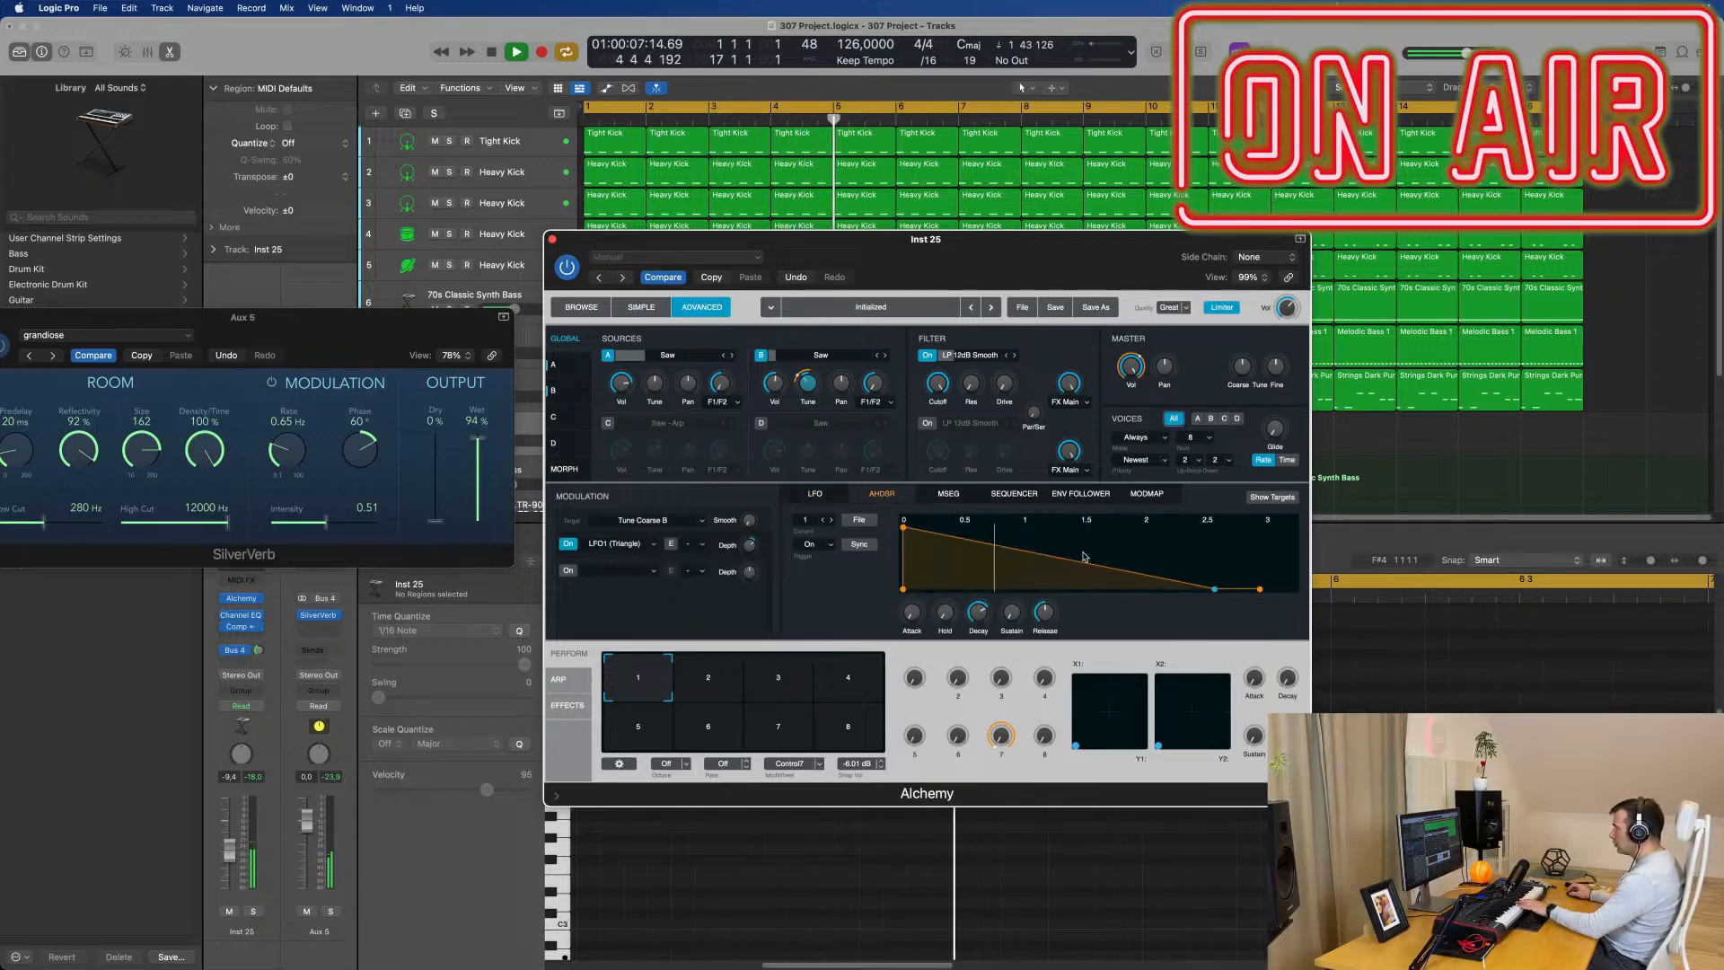
pyautogui.moveTo(1216, 588); pyautogui.dragTo(1214, 523)
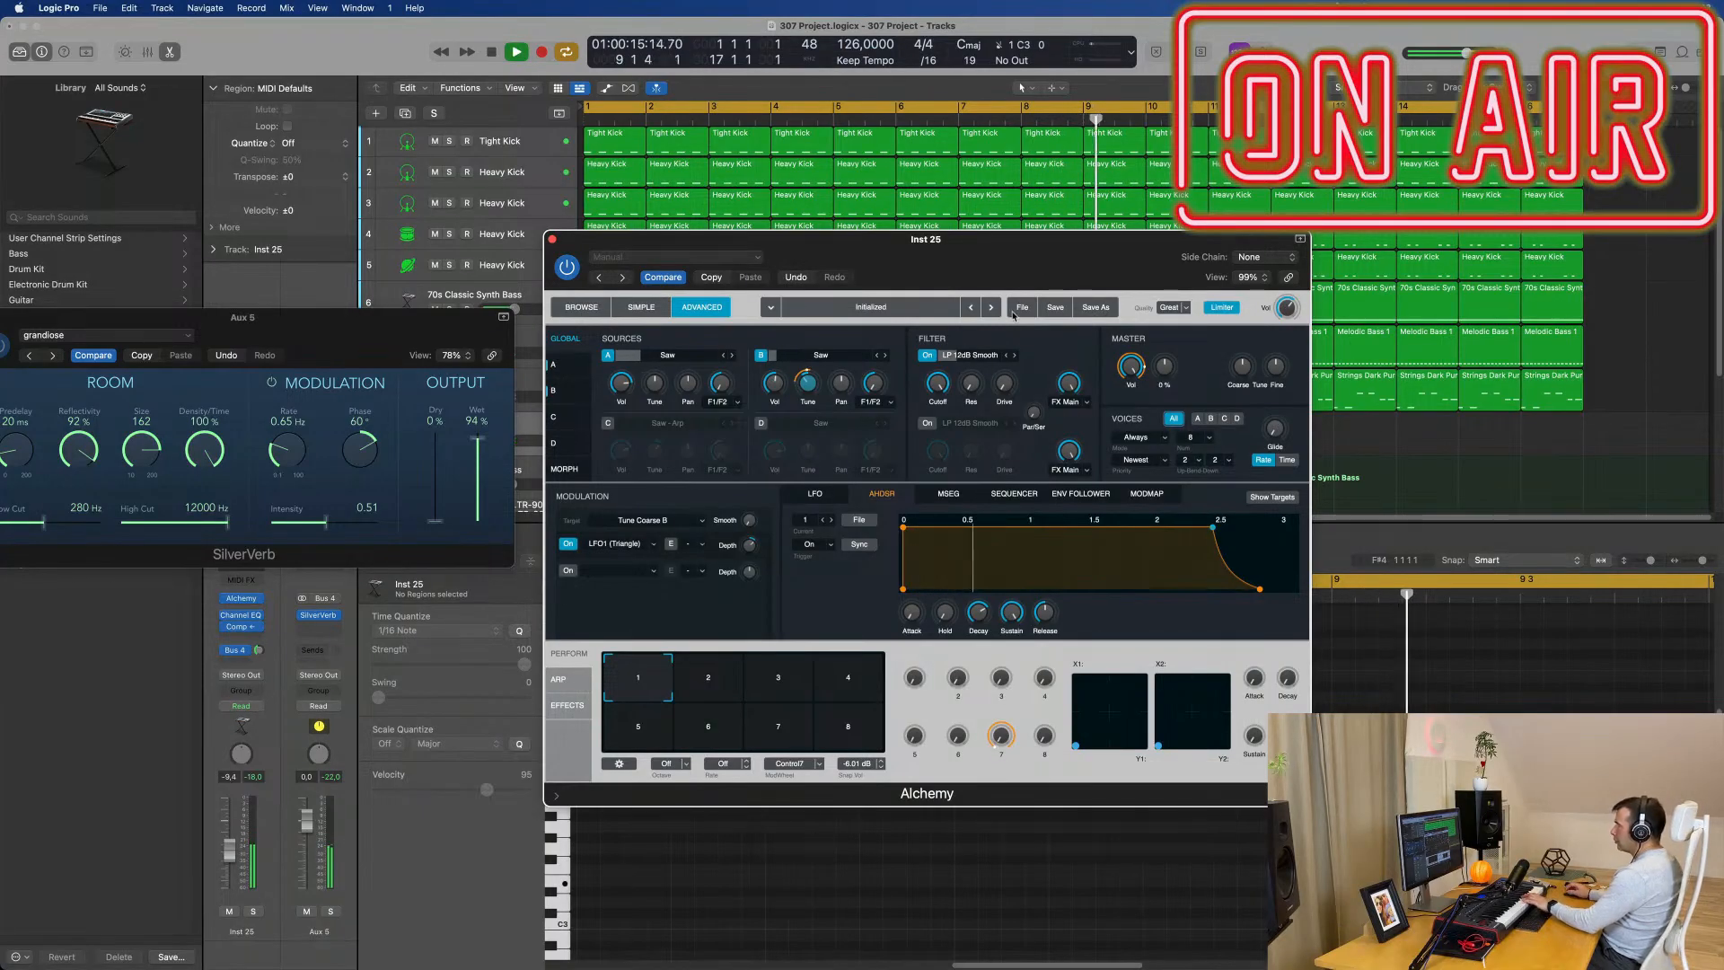
# Step: Set Alchemy's first filter to LP 12dB Edgy and raise its resonance and drive
pyautogui.moveTo(1025, 256); pyautogui.dragTo(1145, 261)
pyautogui.click(1096, 361)
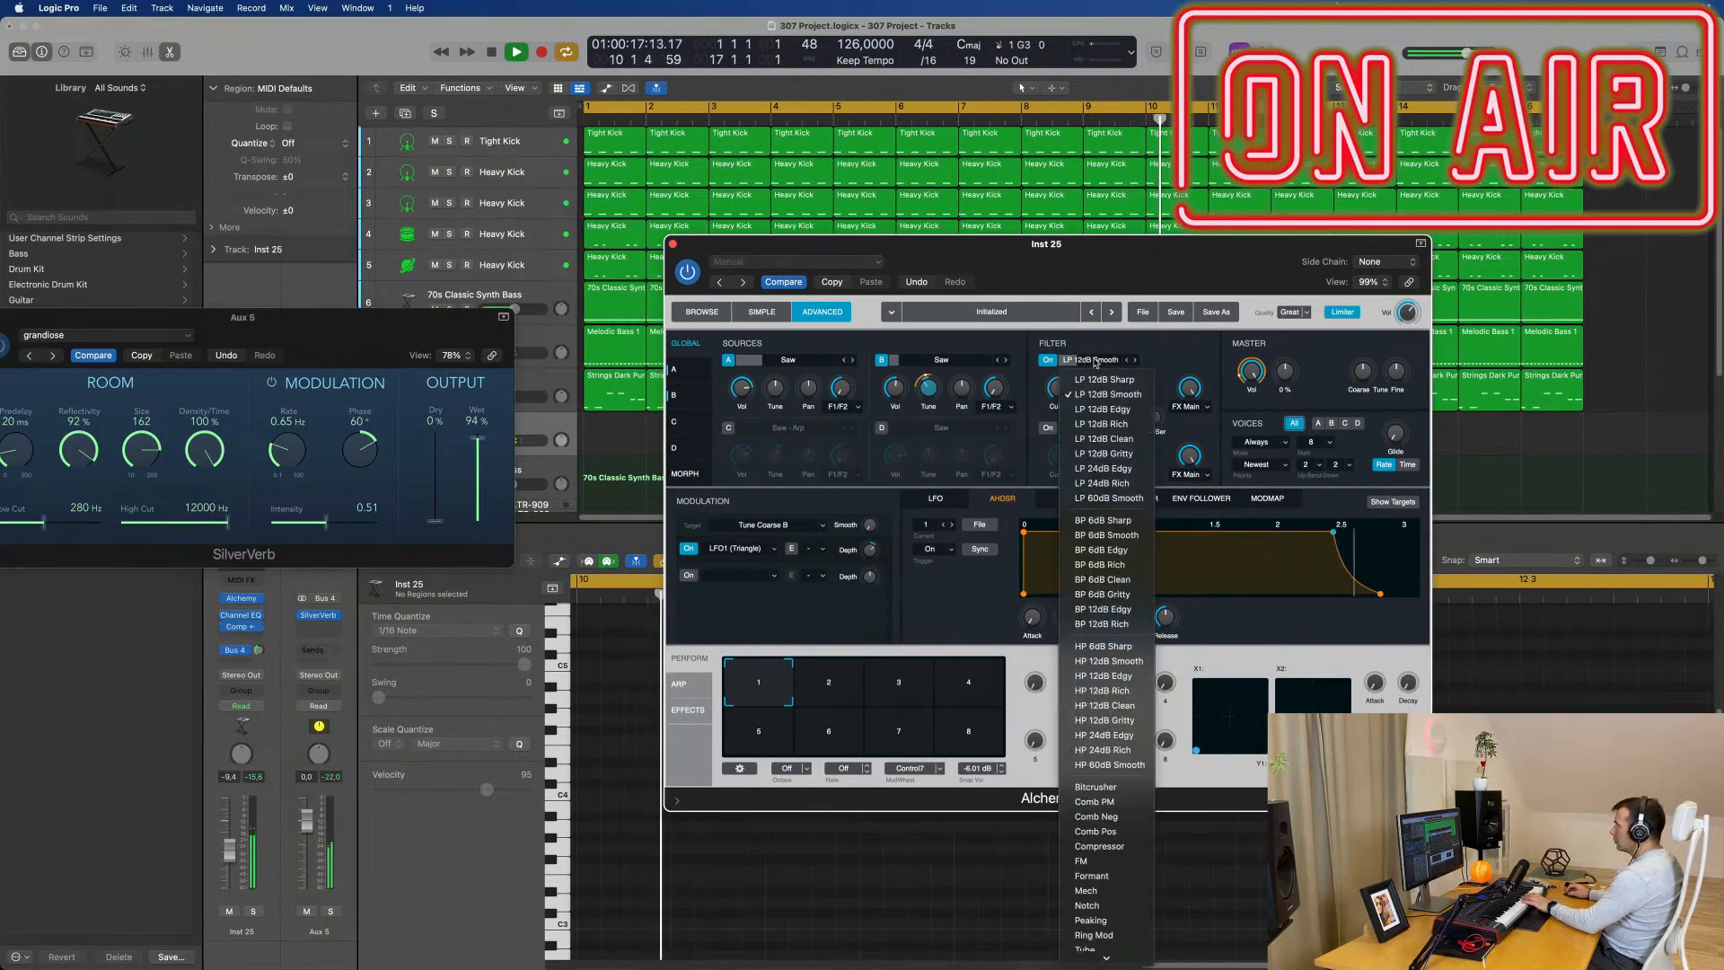
pyautogui.click(1103, 410)
pyautogui.moveTo(1095, 395)
pyautogui.mouseDown()
pyautogui.moveTo(1096, 359)
pyautogui.moveTo(1097, 390)
pyautogui.mouseUp()
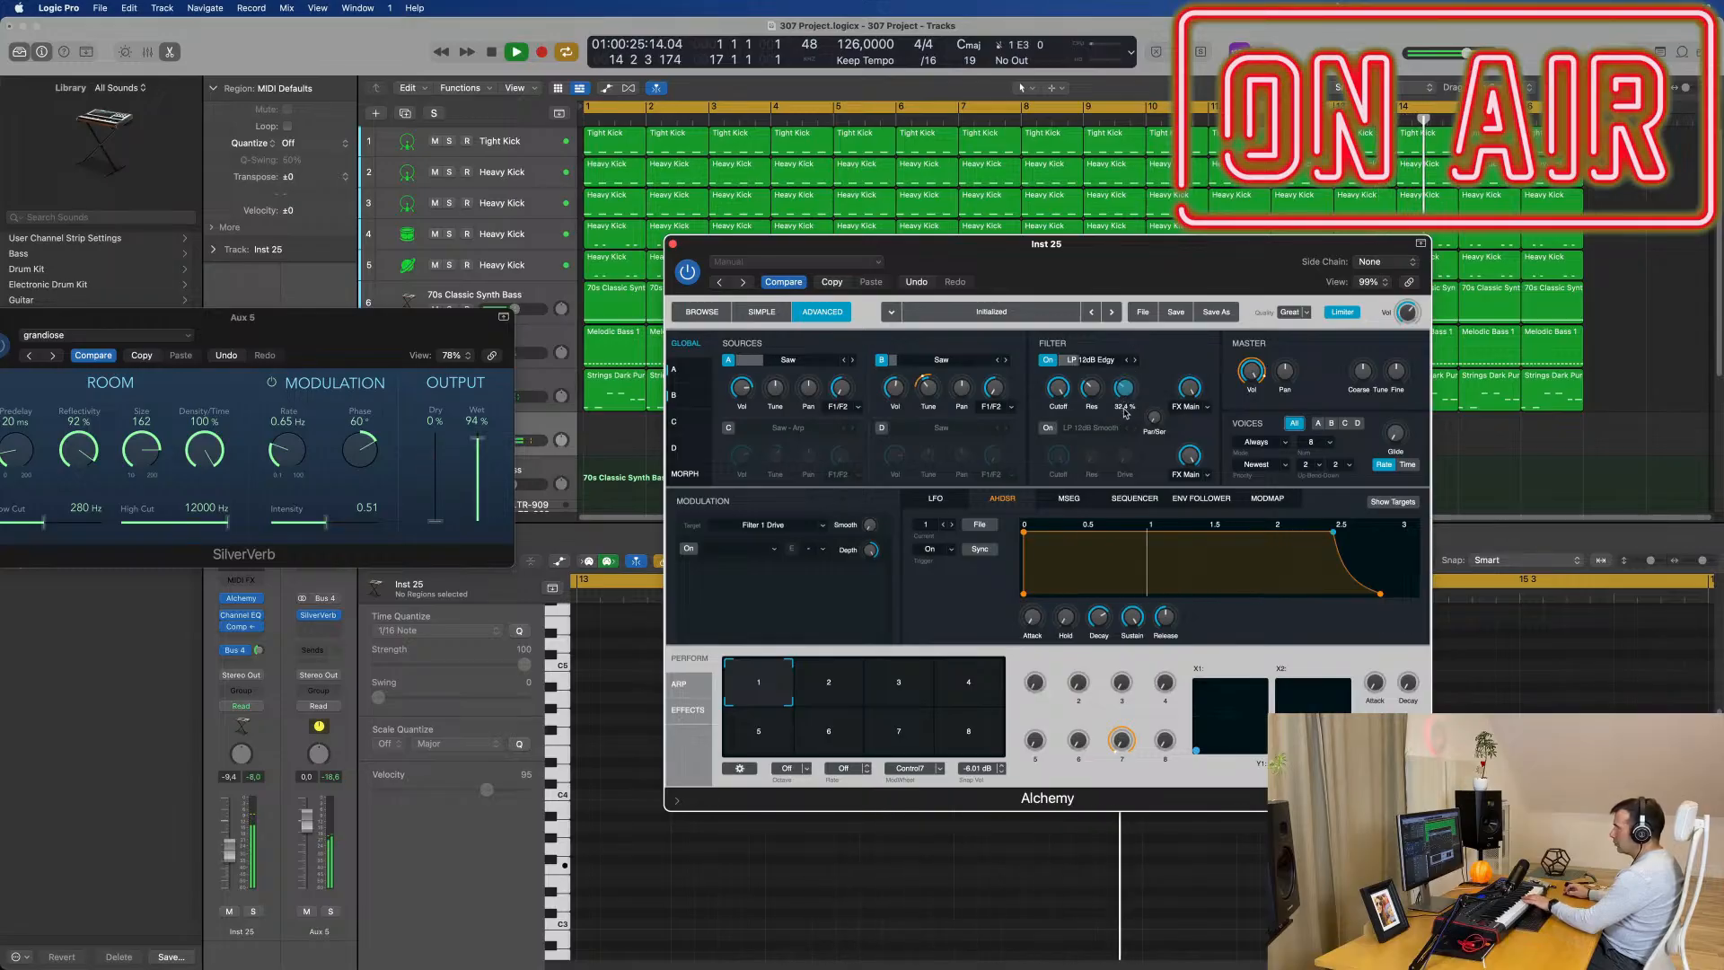
# Step: Lower the Inst 25 channel volume to -17.6 dB and adjust the first filter's drive to about 45% along with its FX mix
pyautogui.moveTo(229, 870); pyautogui.dragTo(229, 866)
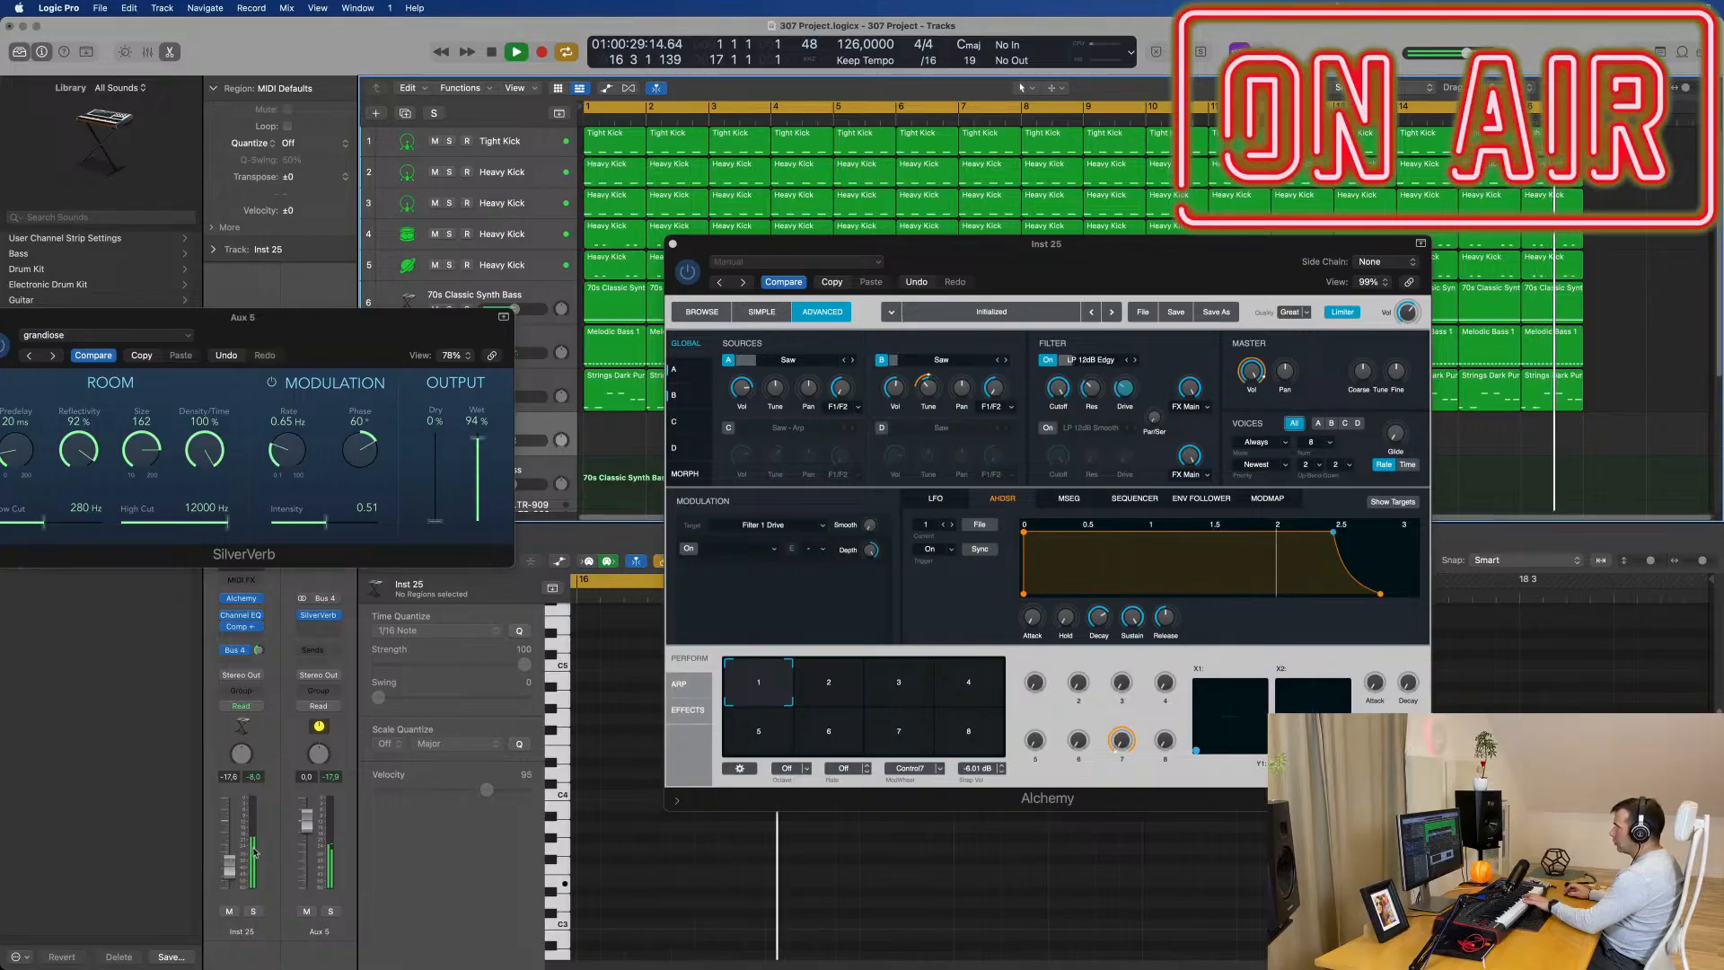
pyautogui.click(1131, 385)
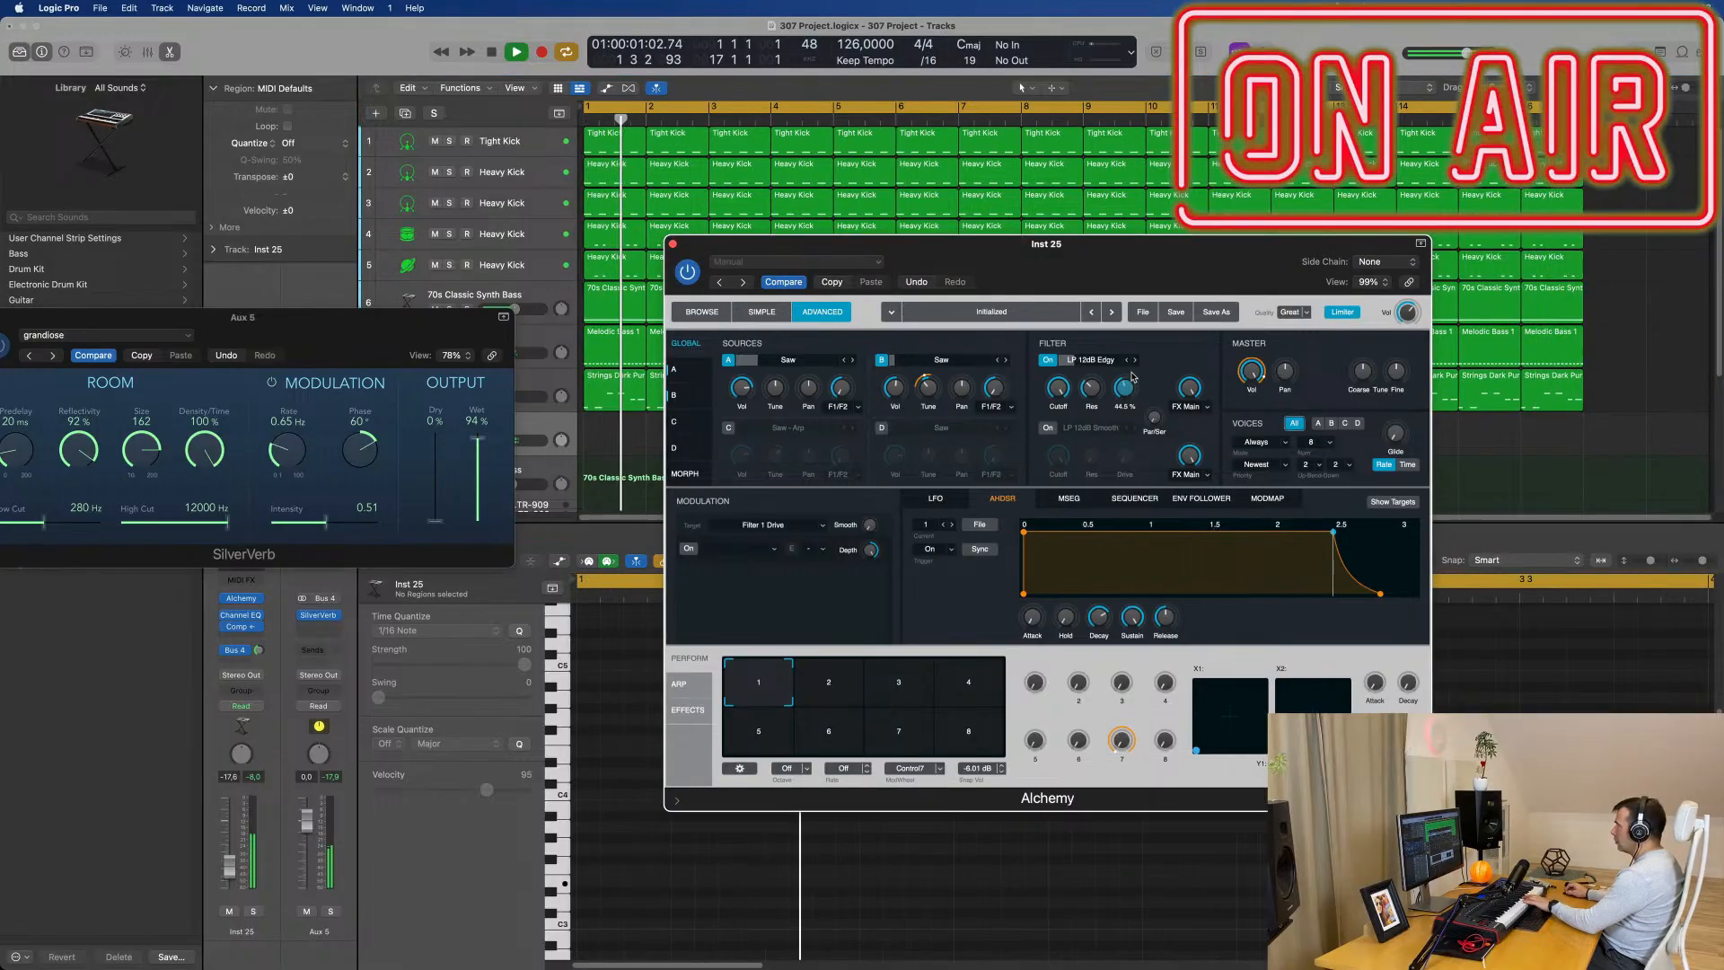
pyautogui.moveTo(1192, 388); pyautogui.dragTo(1196, 487)
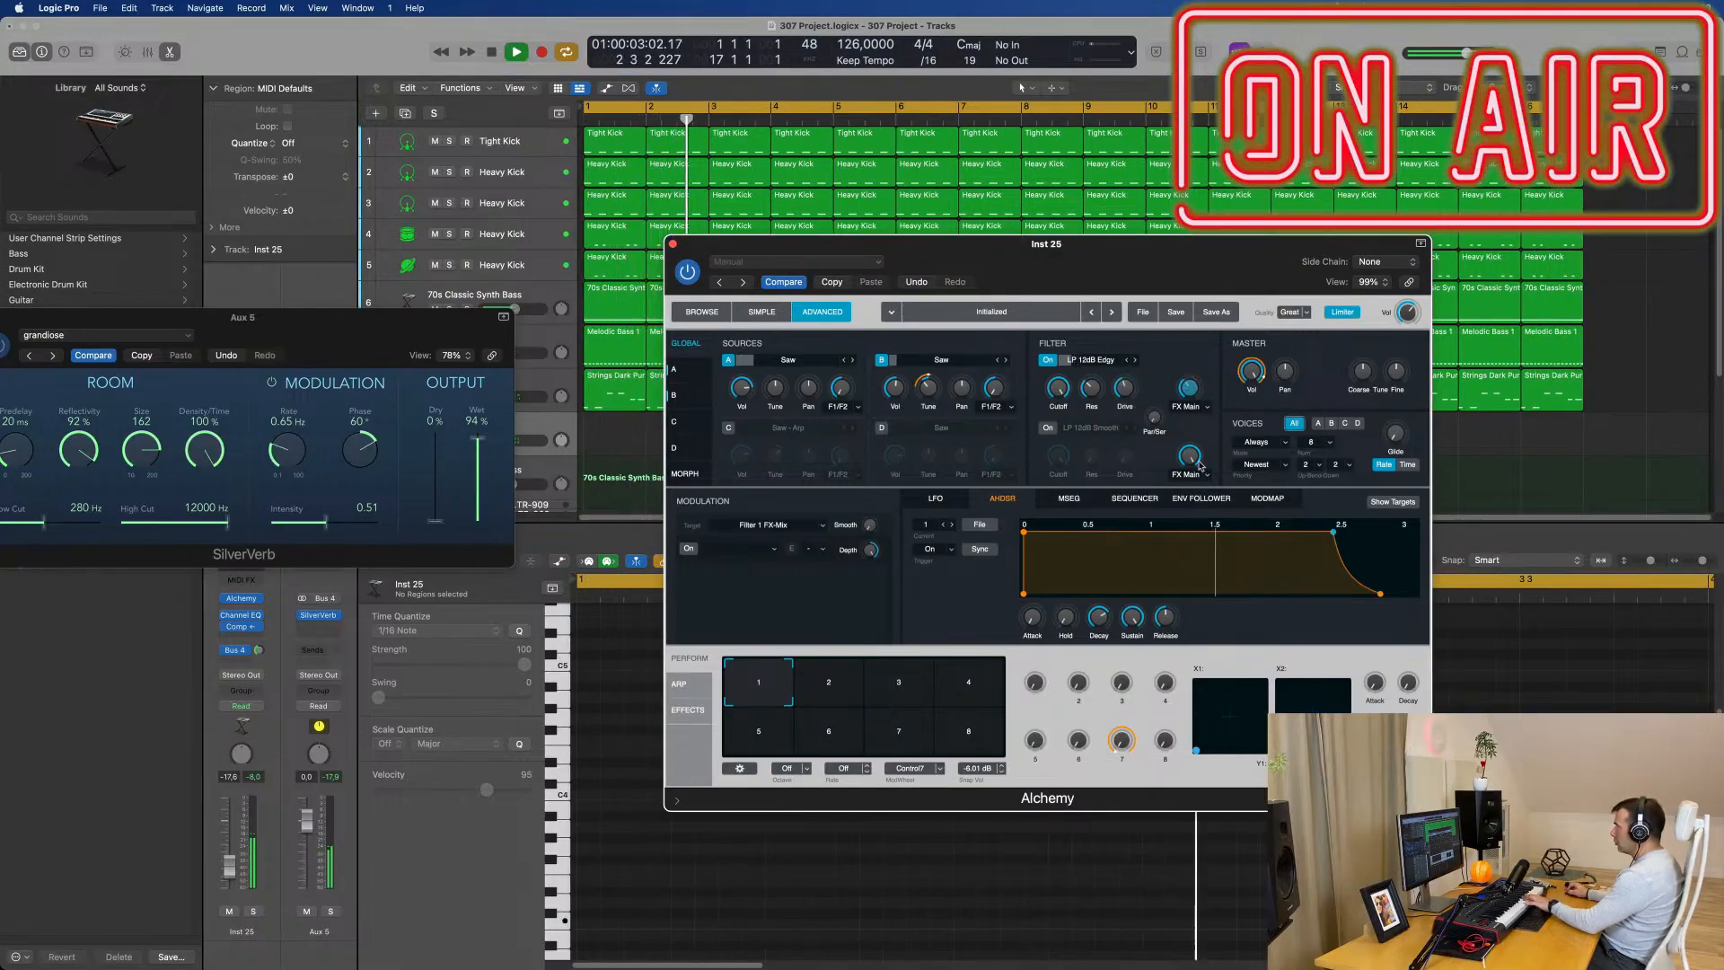
# Step: Turn on Alchemy's second filter with the parallel/serial mix raised, and lower the Inst 25 channel volume to -24.5 dB
pyautogui.click(1049, 430)
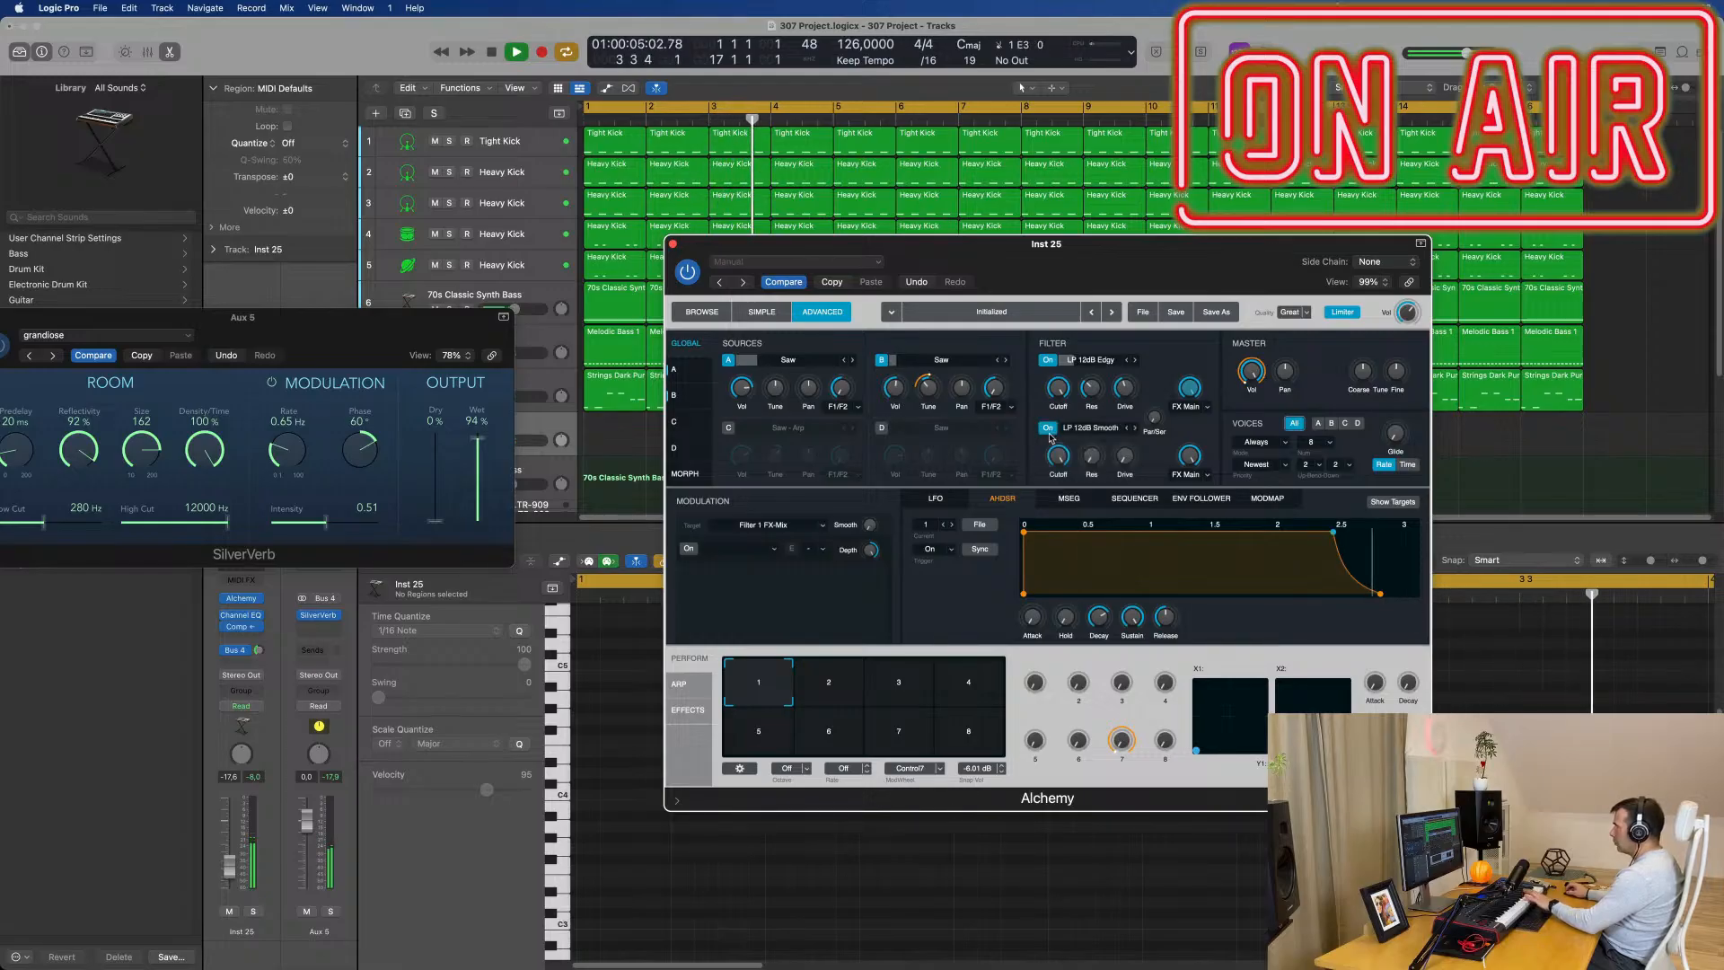
pyautogui.moveTo(1154, 419); pyautogui.dragTo(1166, 353)
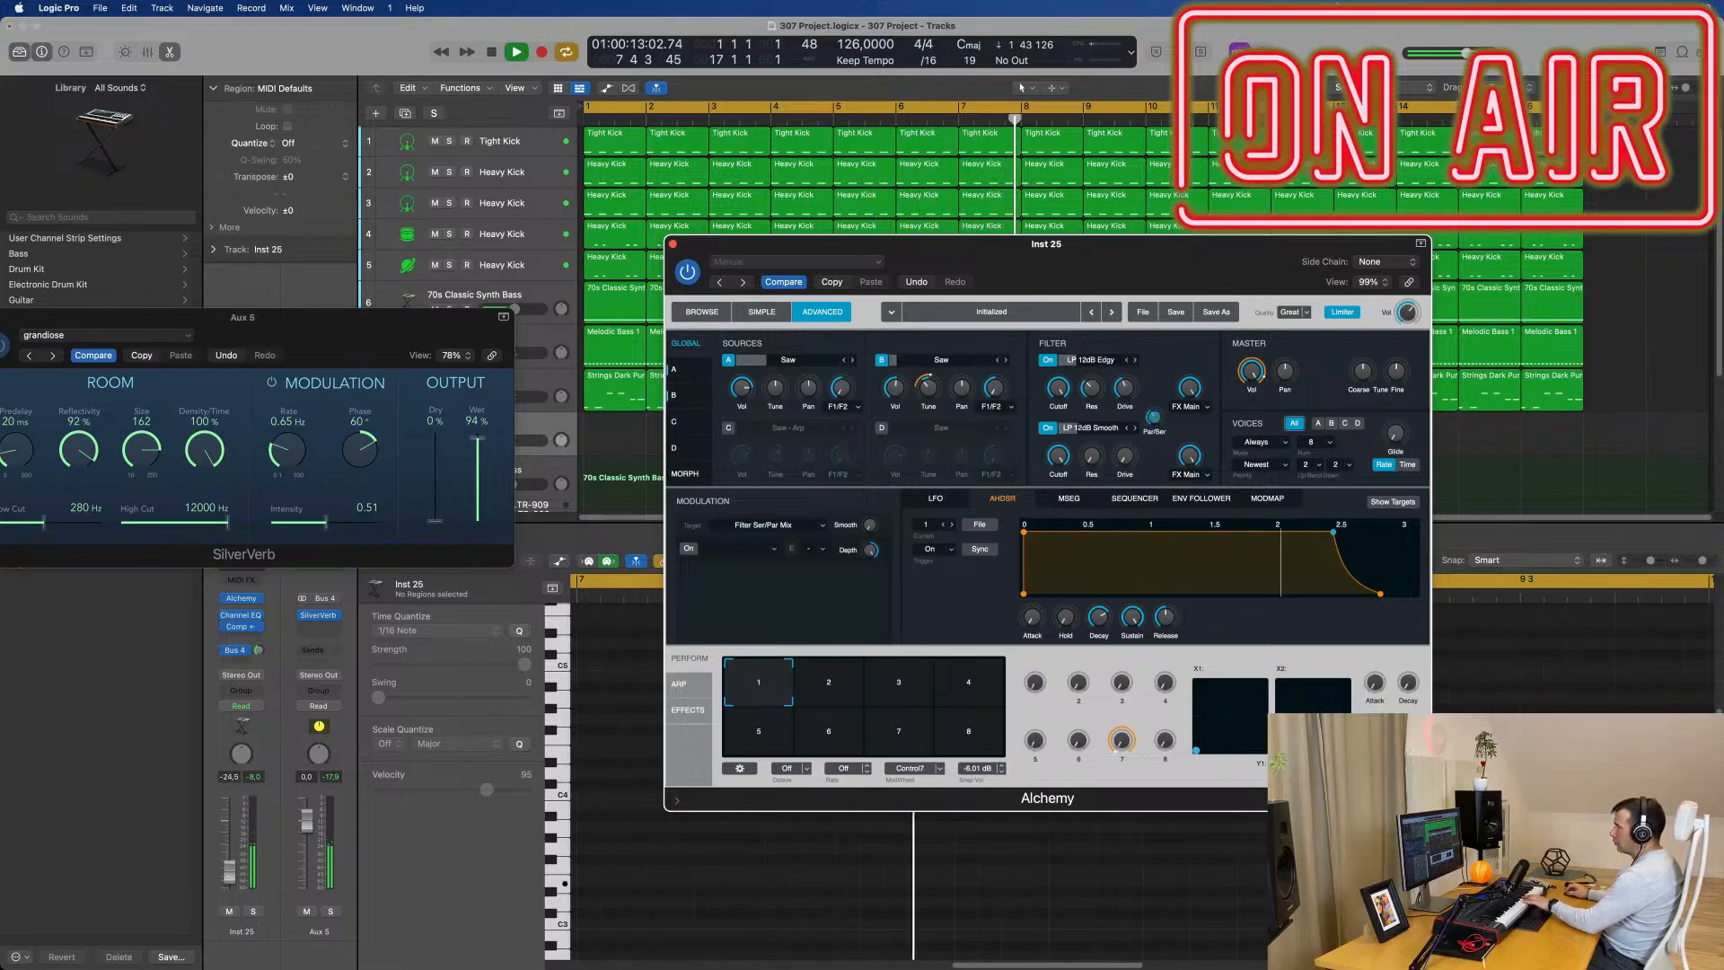
pyautogui.click(229, 881)
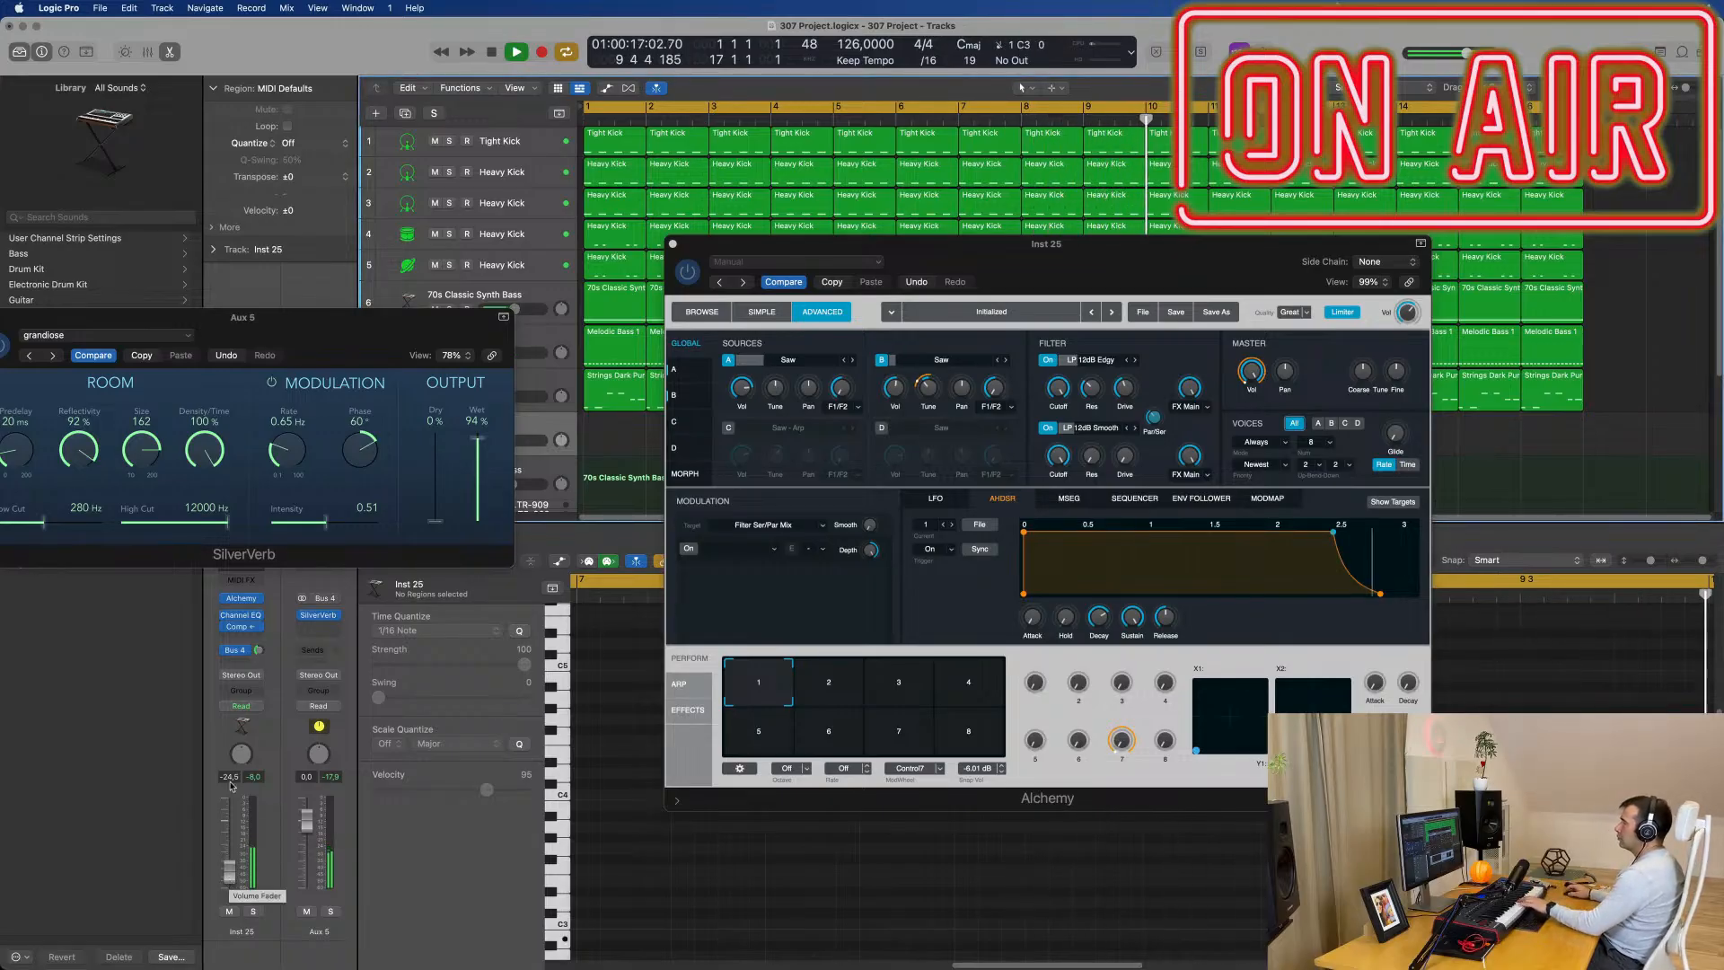
# Step: Turn on Alchemy's source C and set its waveform to Pulse - 50 Arp
pyautogui.click(728, 428)
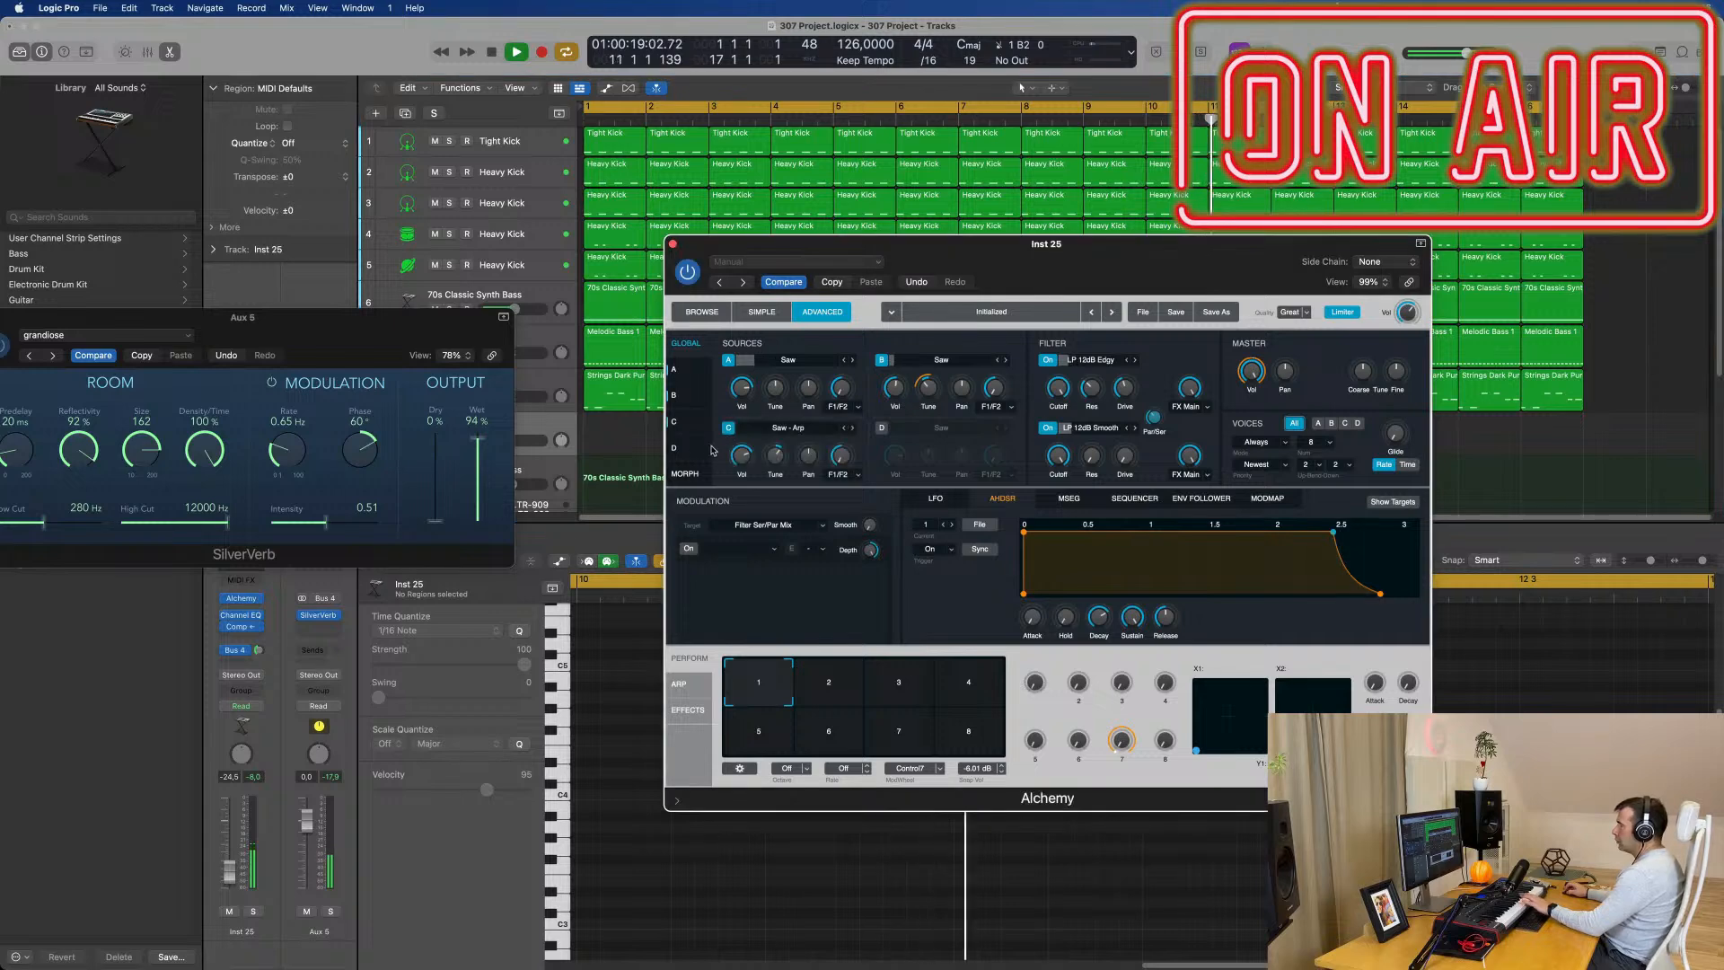
pyautogui.click(825, 432)
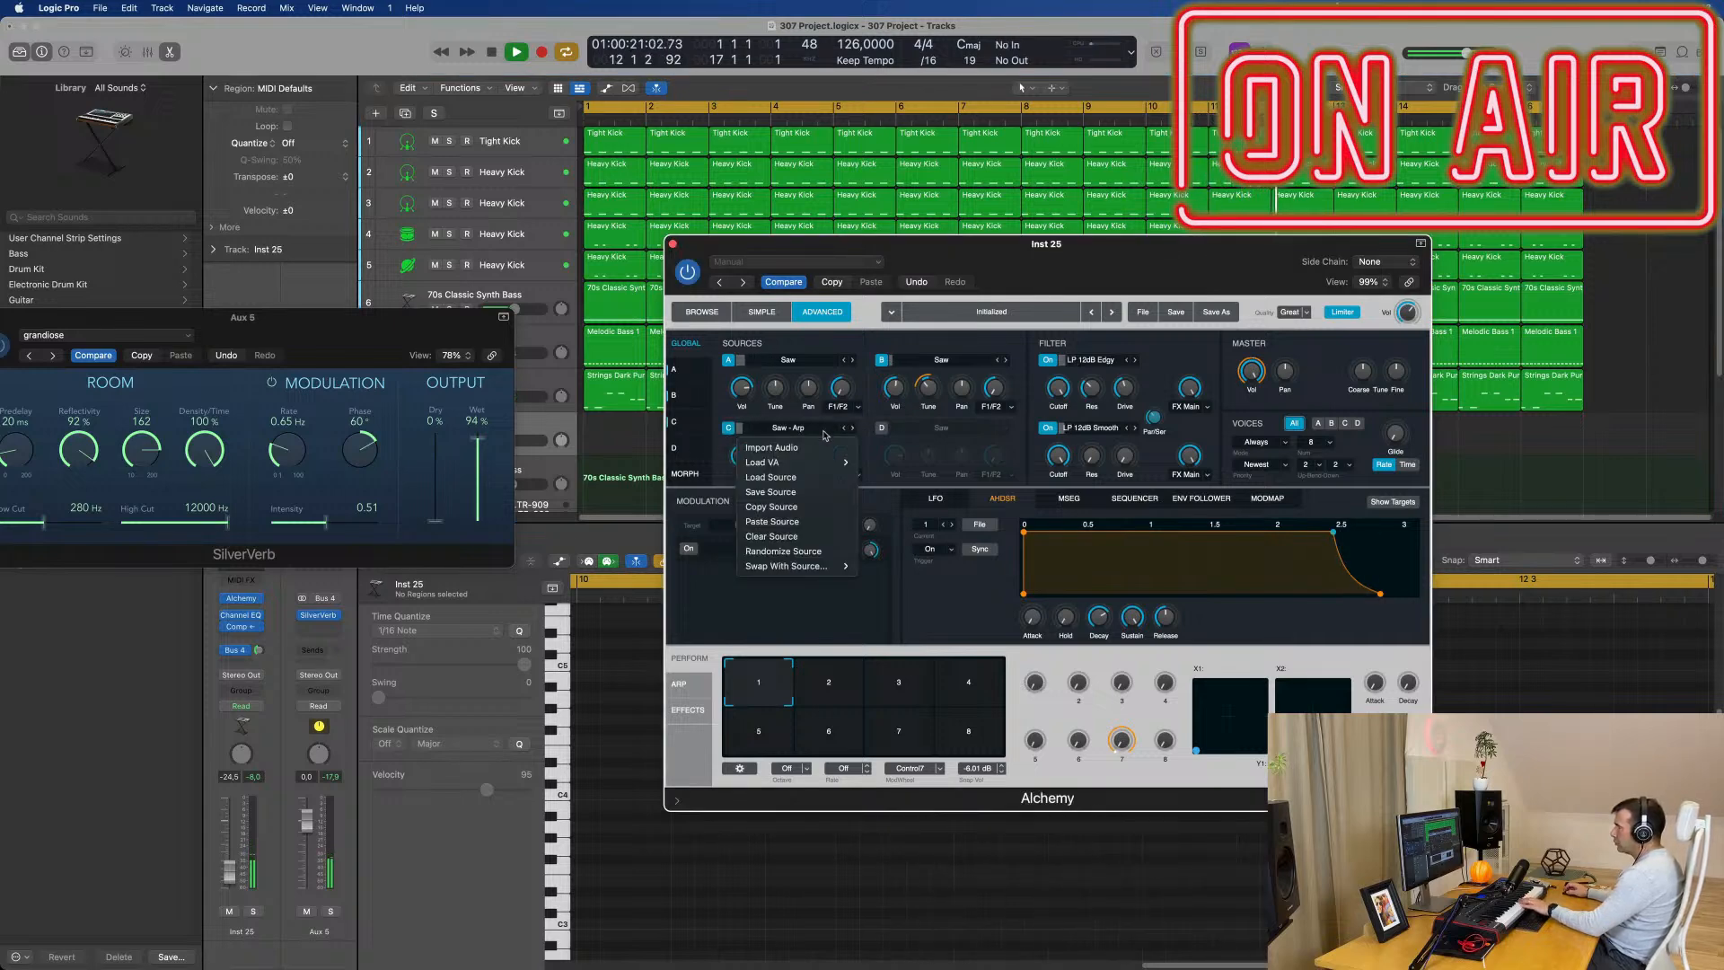
pyautogui.moveTo(794, 463)
pyautogui.moveTo(900, 492)
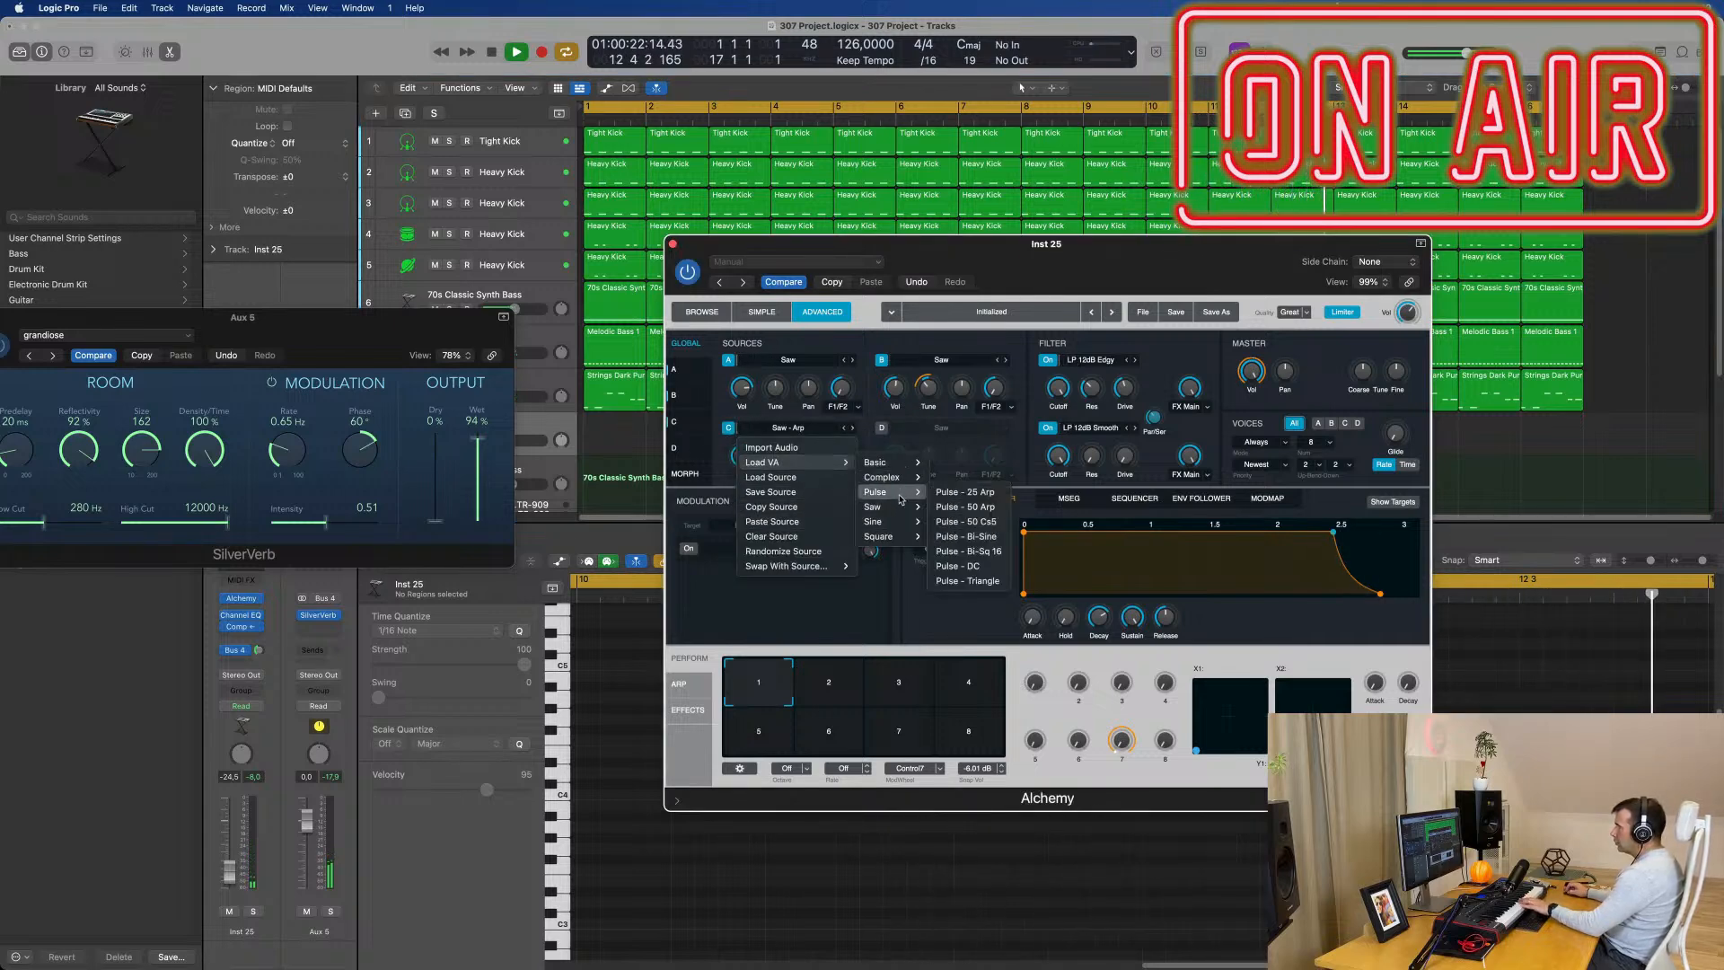
pyautogui.click(959, 493)
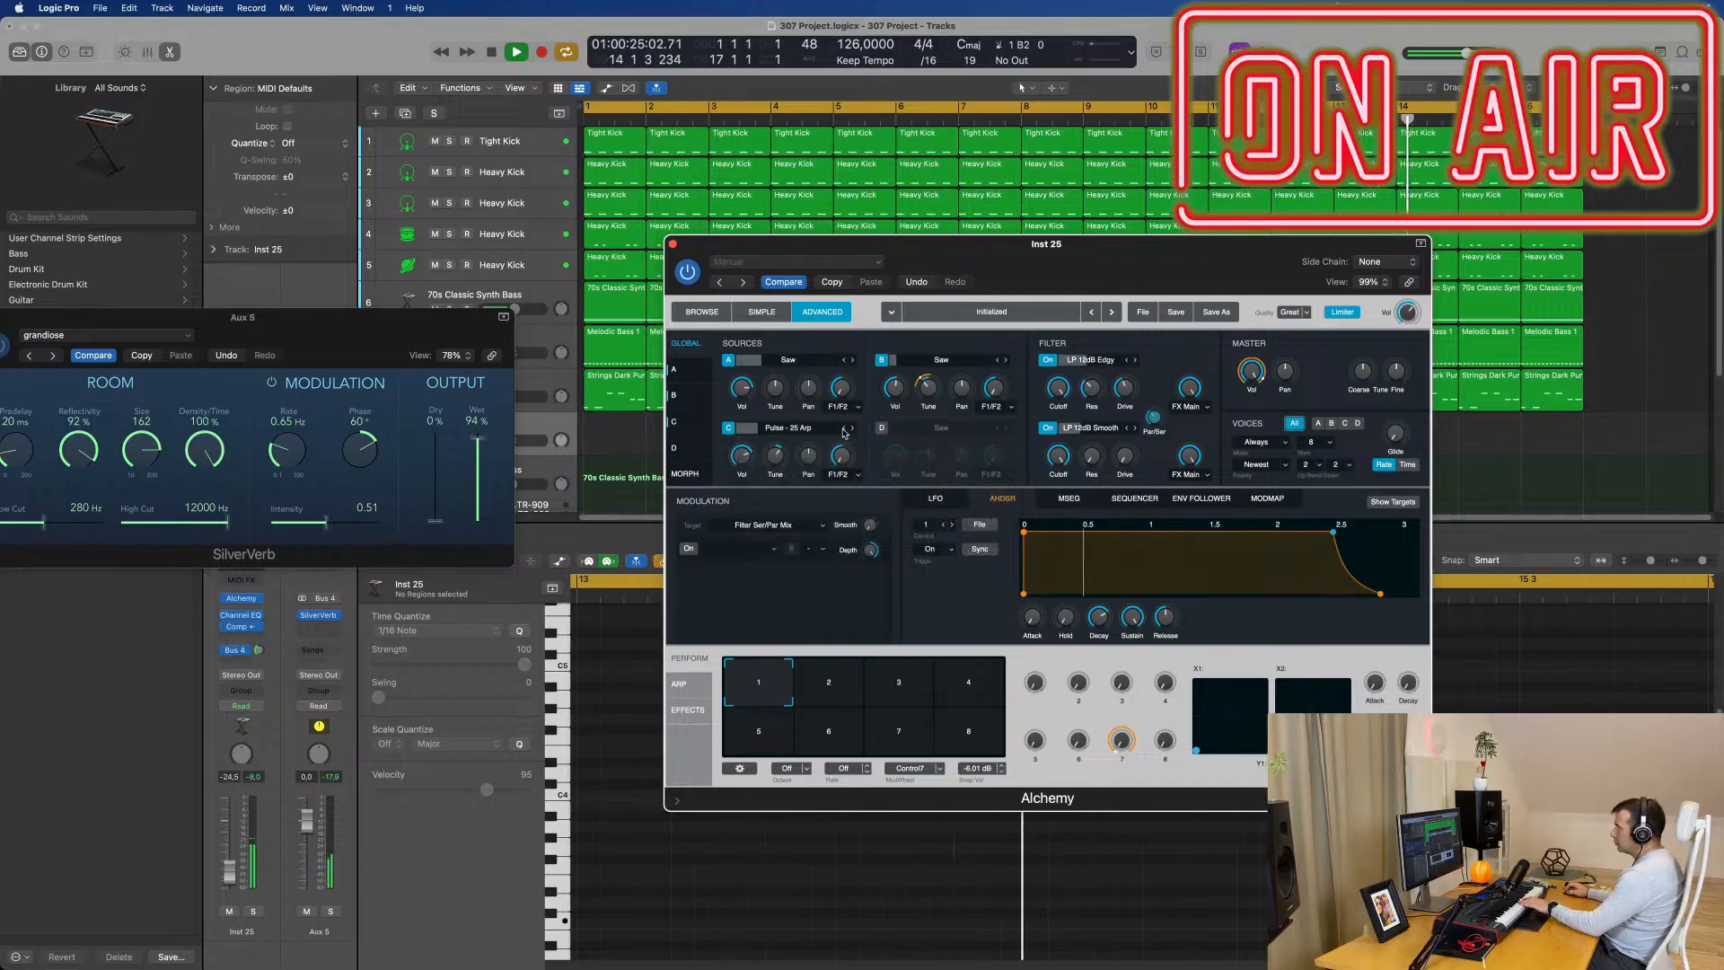
pyautogui.click(854, 428)
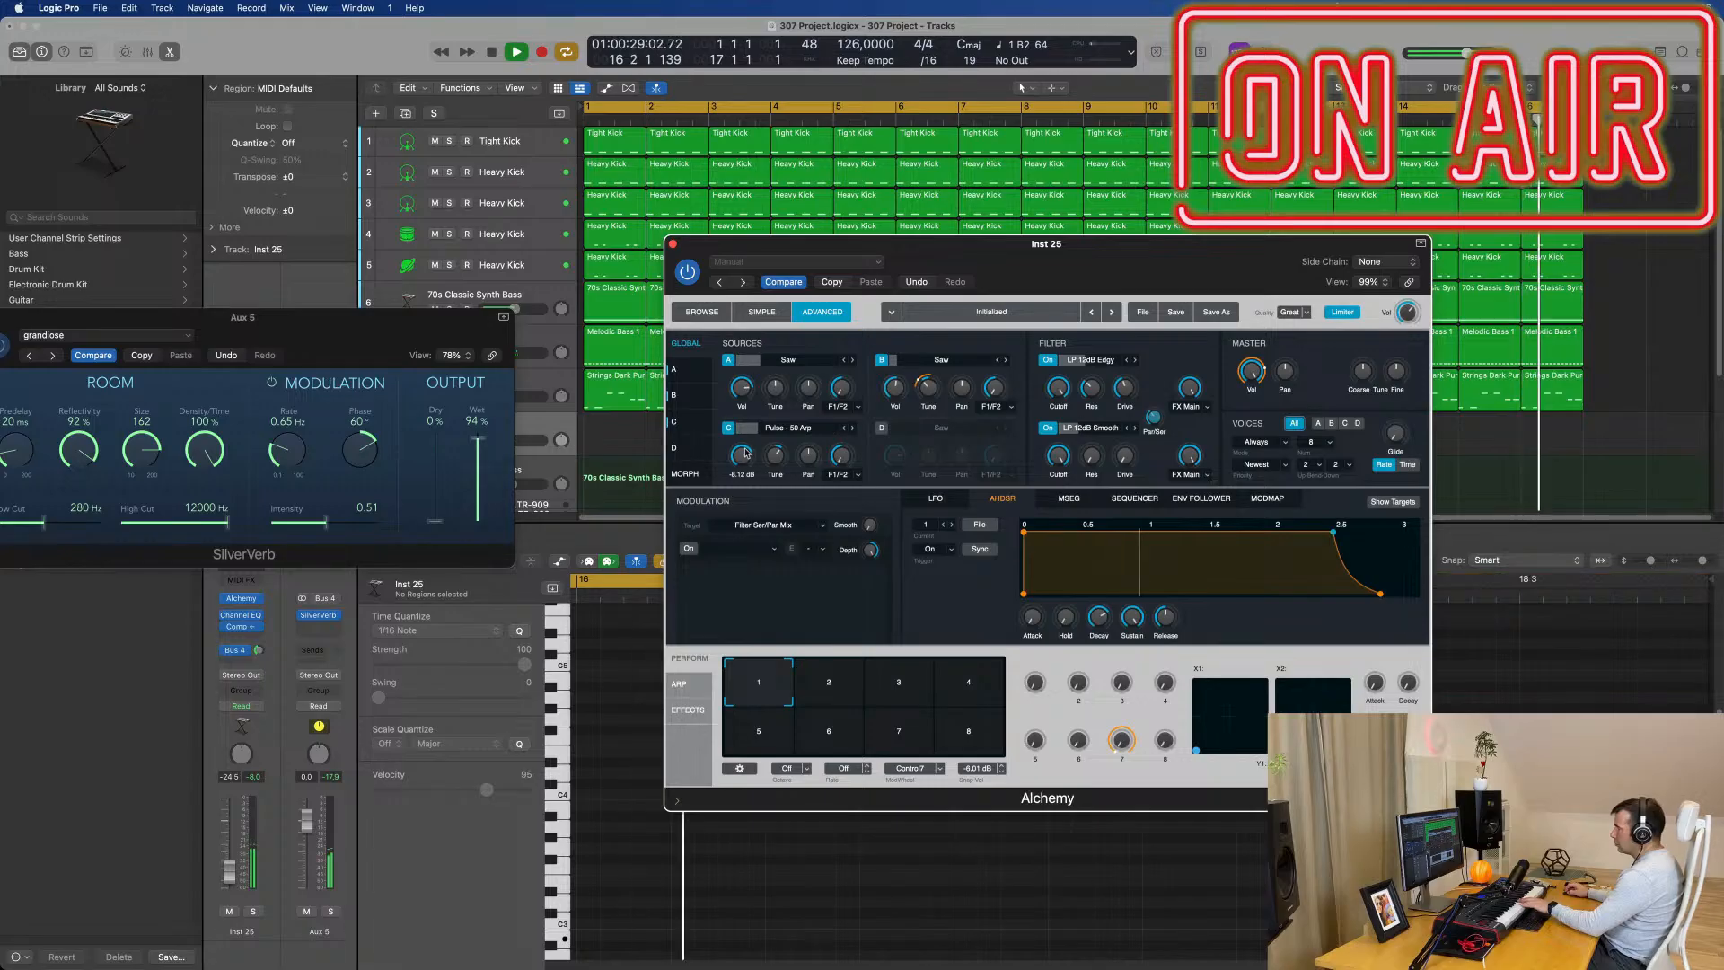
# Step: Tune source C down 12 semitones and lower its volume to about -17 dB
pyautogui.moveTo(777, 457); pyautogui.dragTo(780, 463)
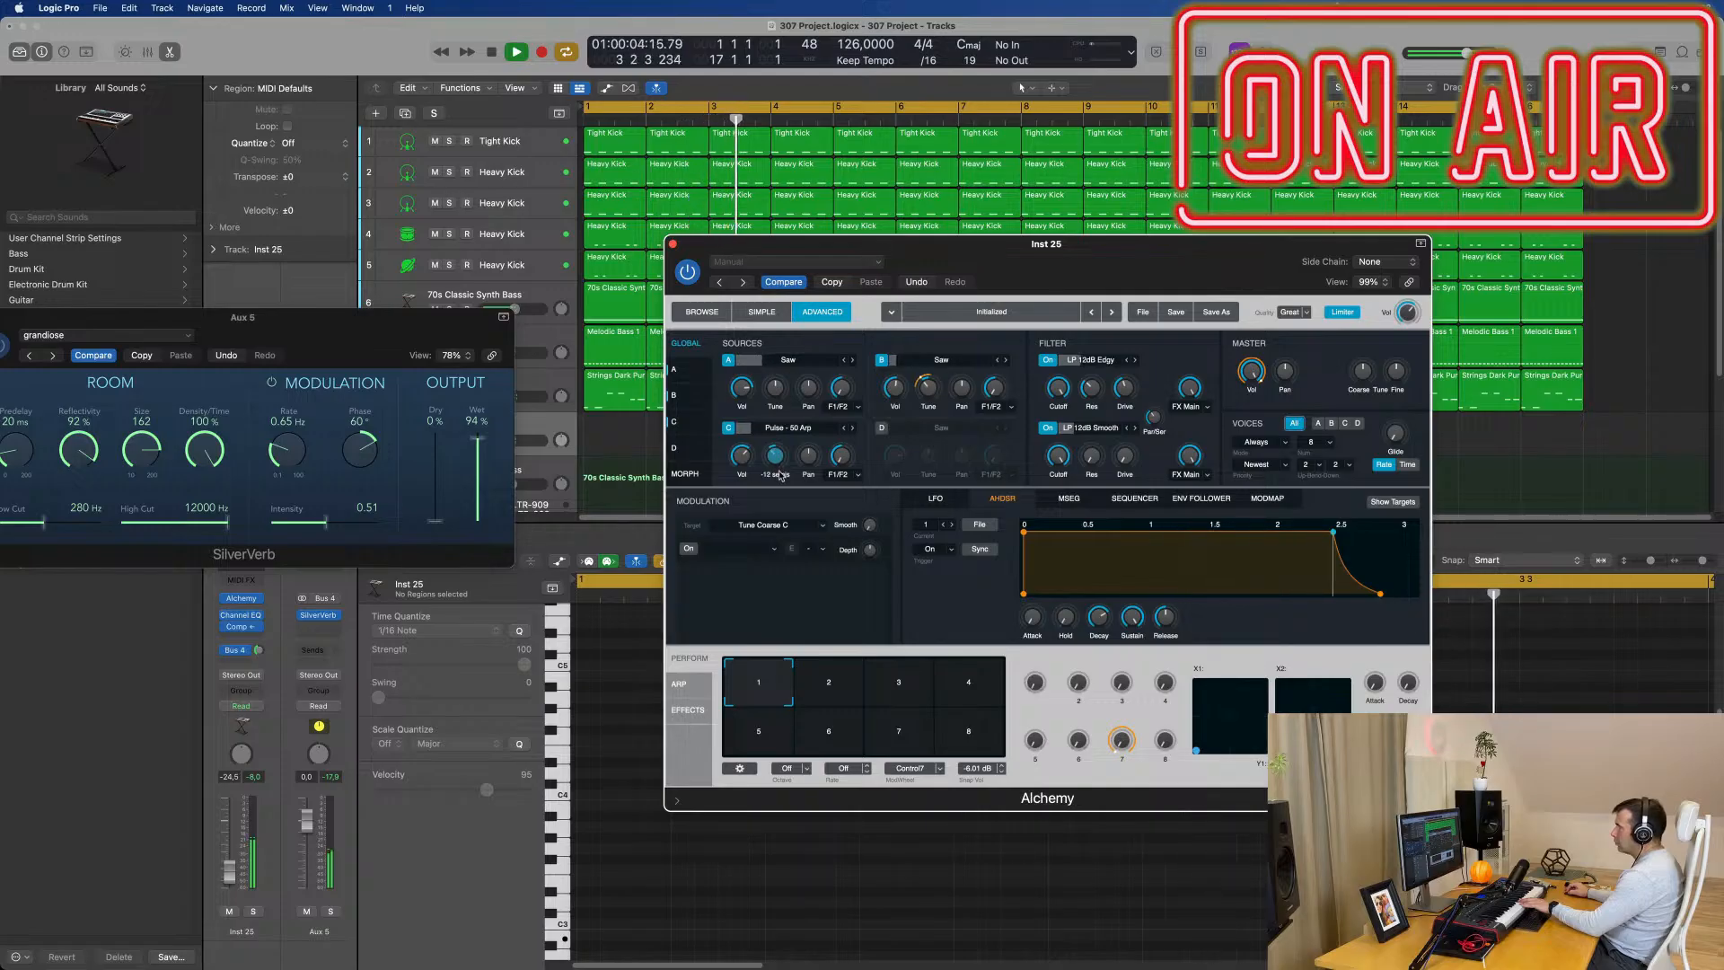
pyautogui.moveTo(743, 459); pyautogui.dragTo(746, 470)
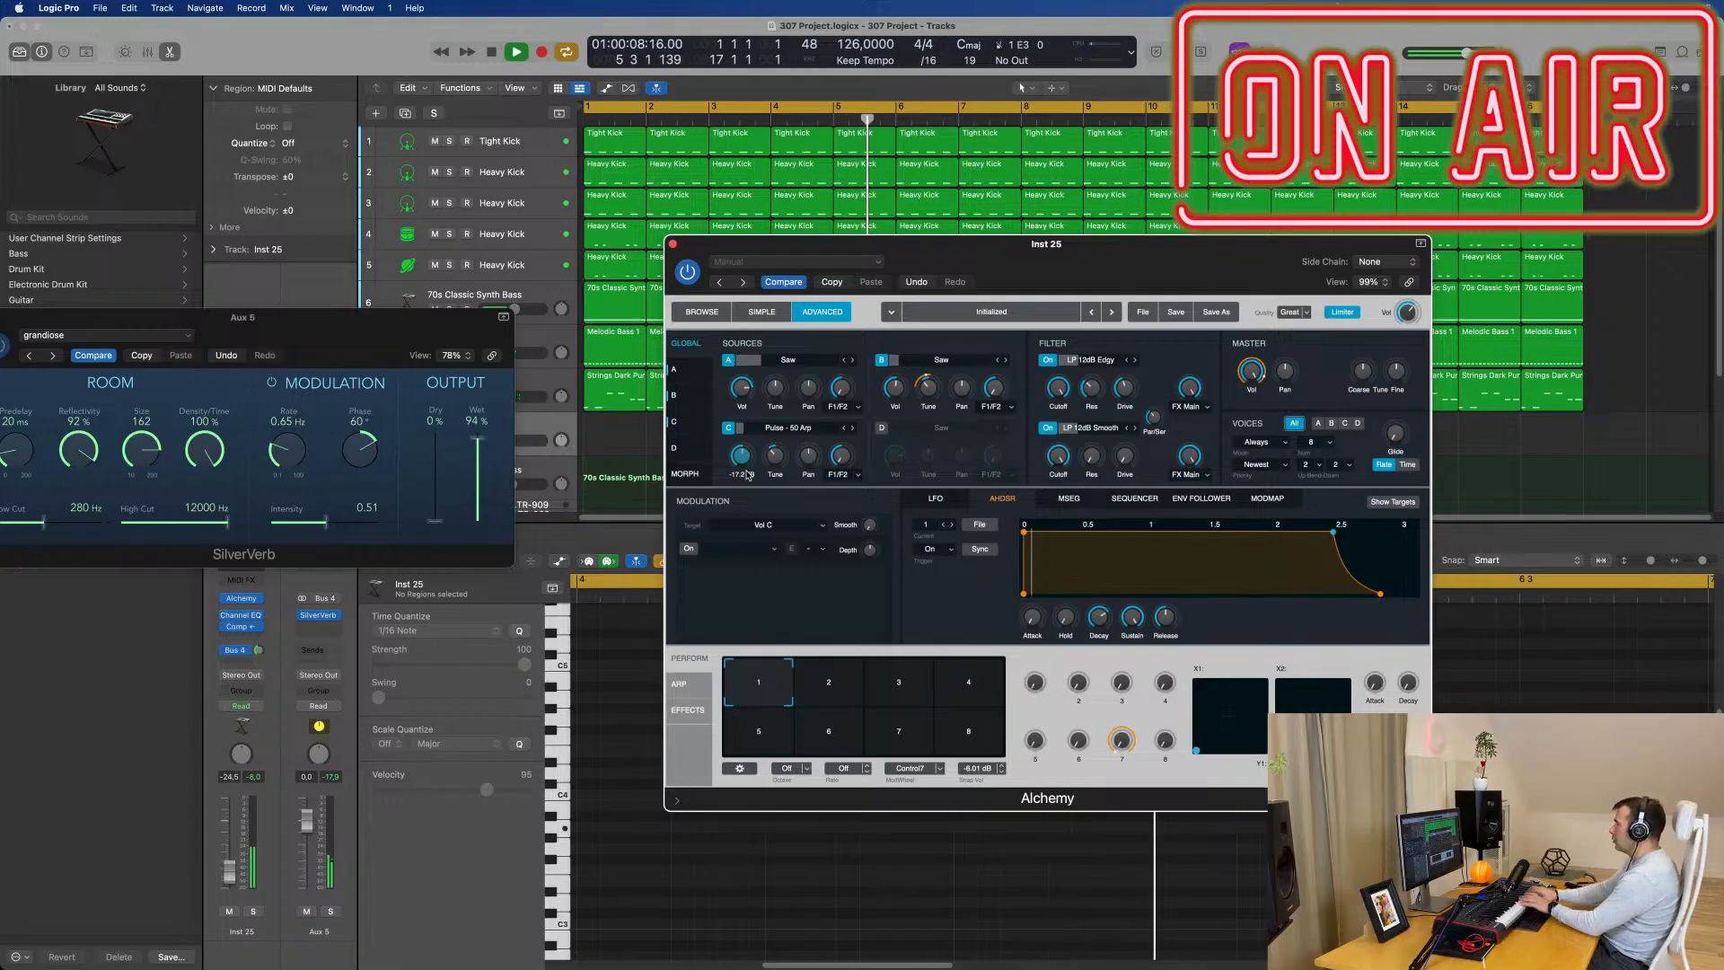
# Step: Rearrange the Alchemy and SilverVerb windows and lower the first filter's cutoff
pyautogui.moveTo(995, 243); pyautogui.dragTo(1086, 207)
pyautogui.moveTo(299, 326); pyautogui.dragTo(618, 500)
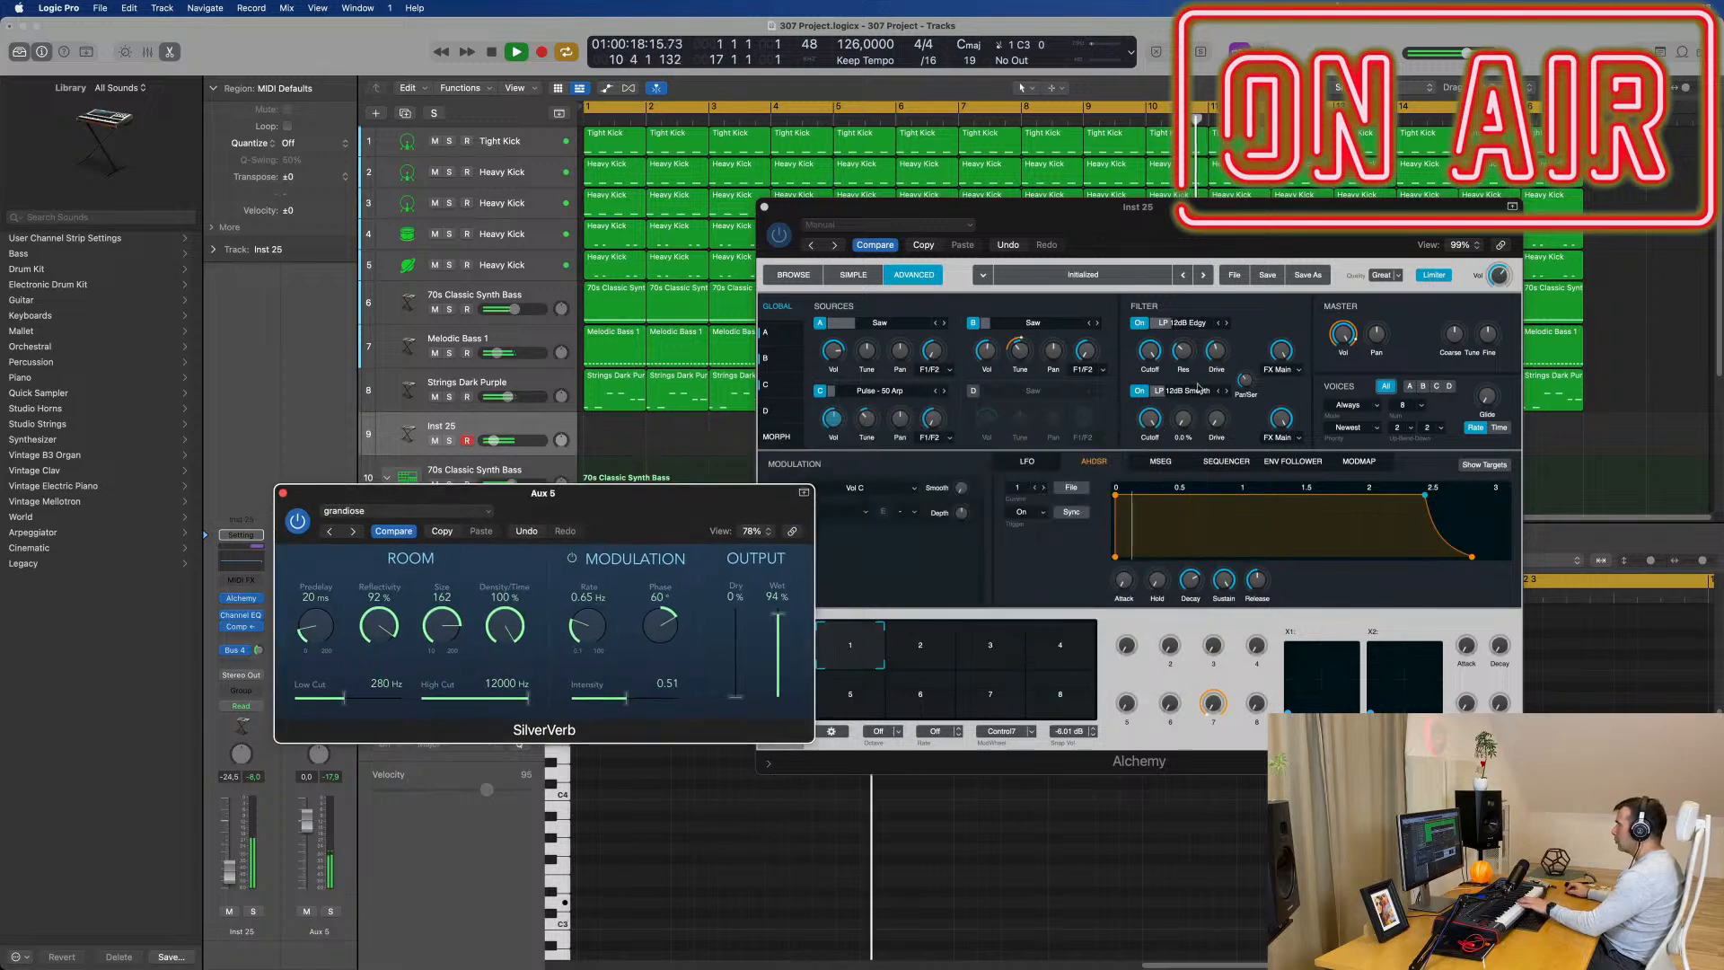
pyautogui.moveTo(1150, 350); pyautogui.dragTo(1152, 379)
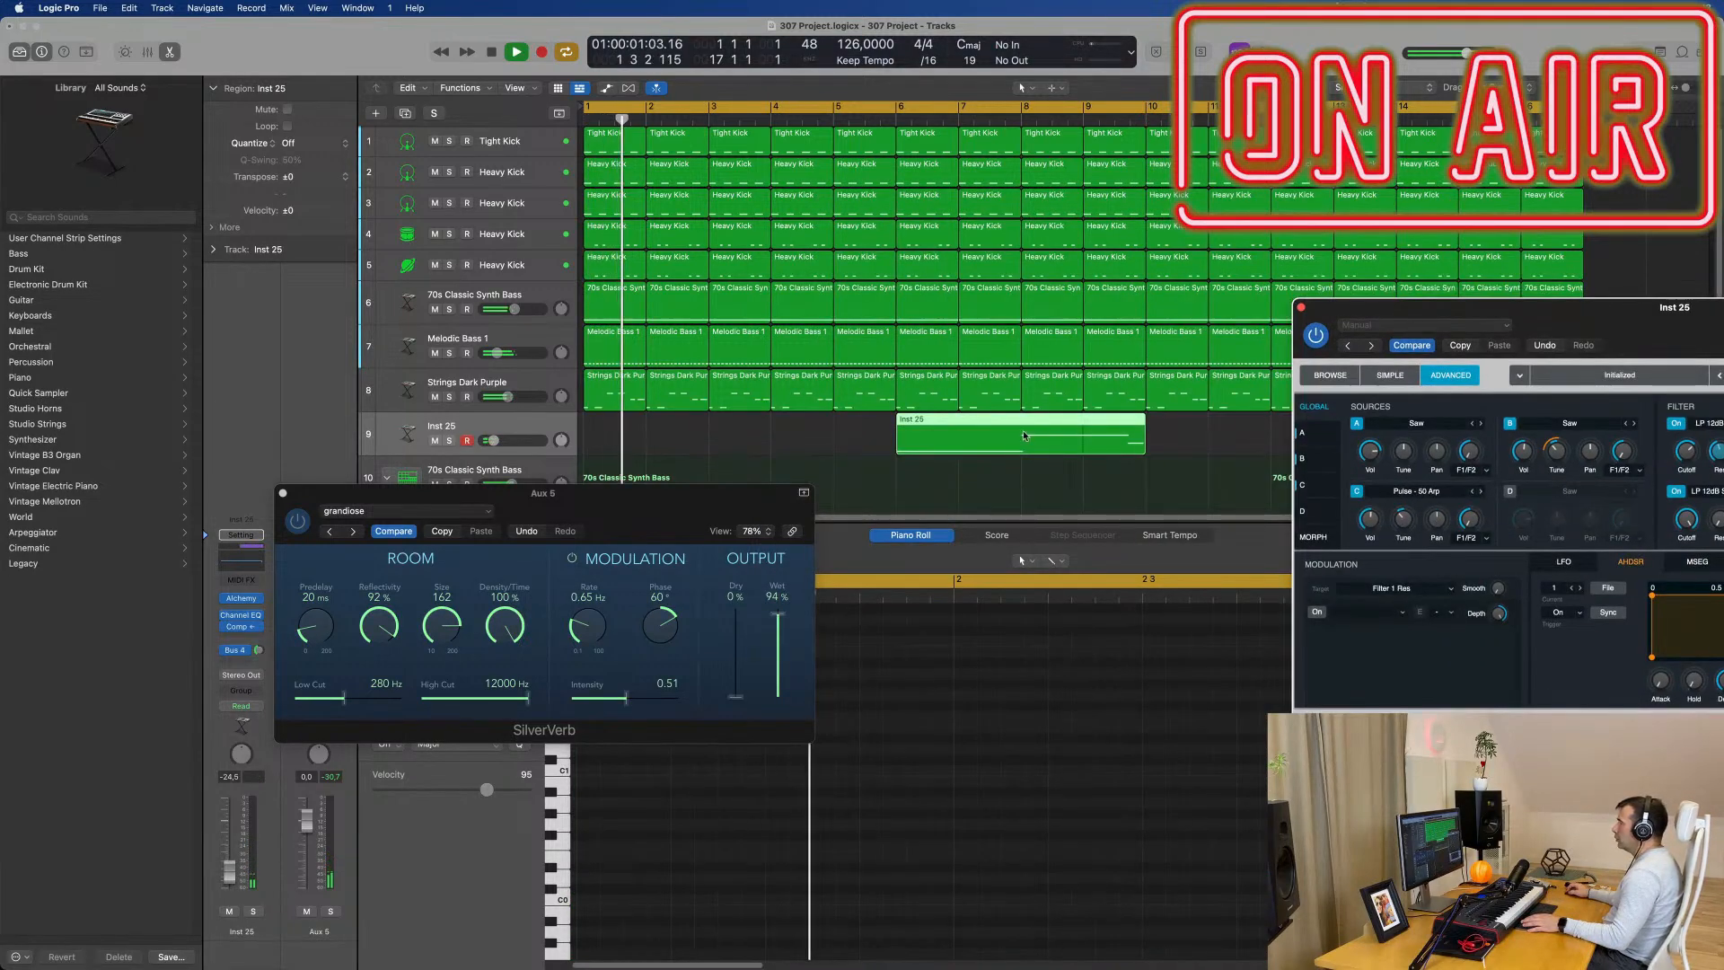
# Step: Stop playback, move the Inst 25 region to the start of bar 1, and uncover its notes in the piano roll
pyautogui.press('space')
pyautogui.moveTo(1029, 422); pyautogui.dragTo(670, 425)
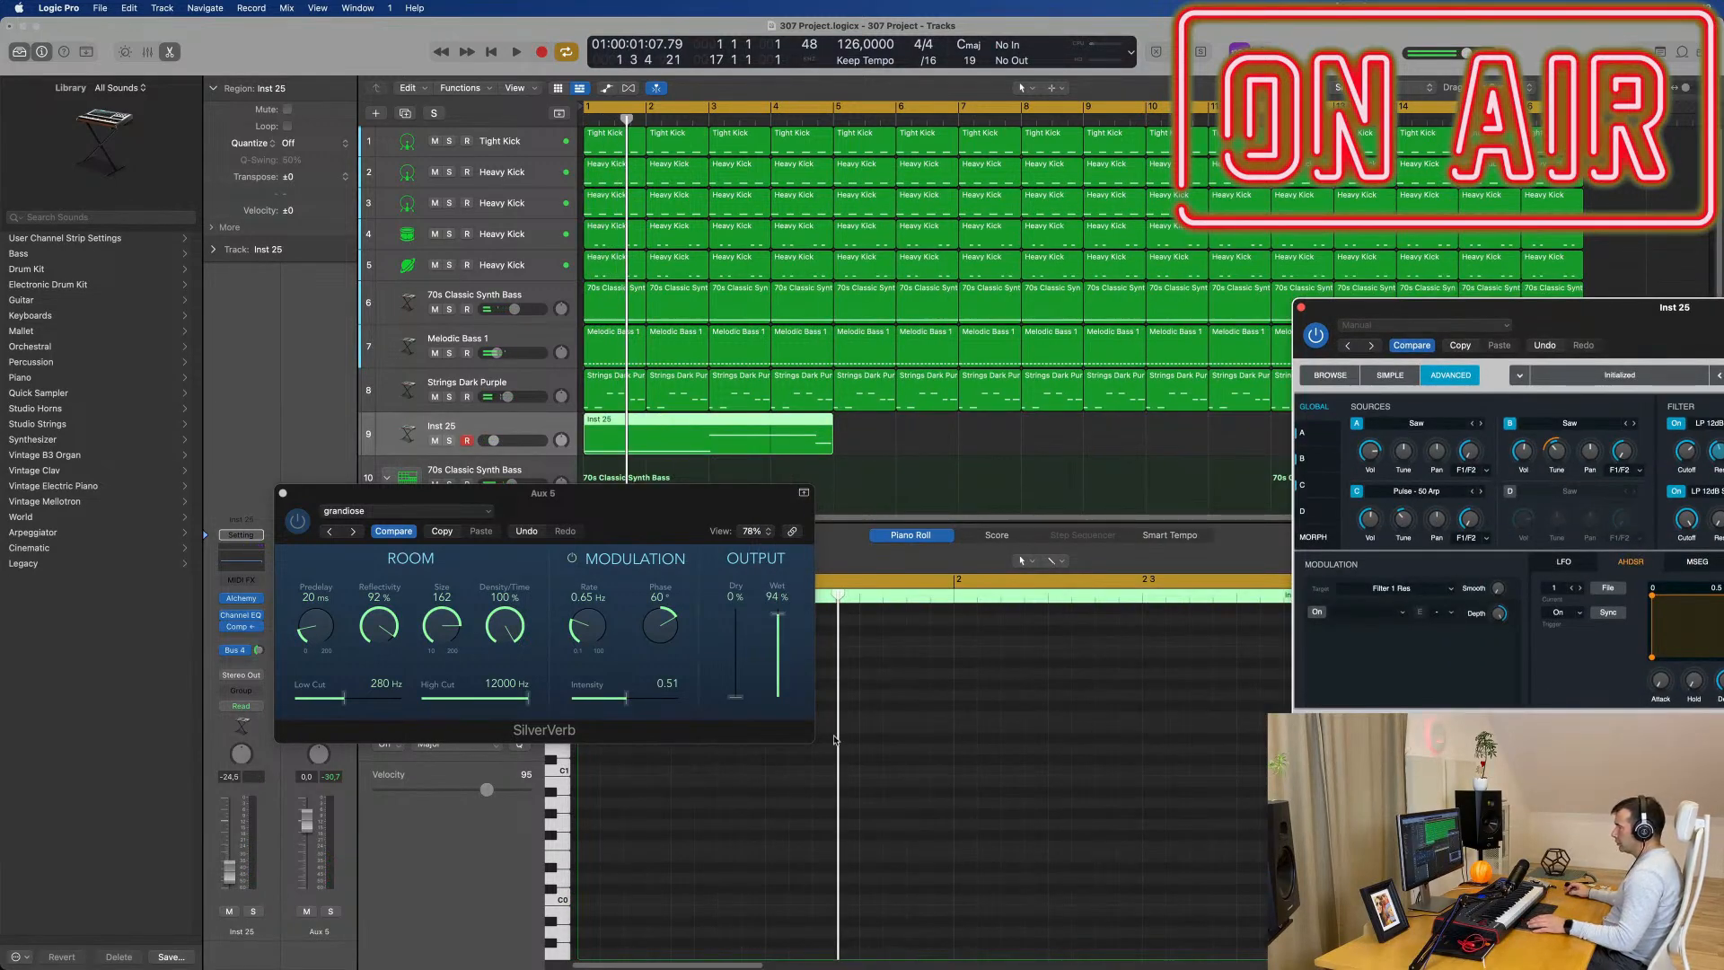
pyautogui.moveTo(634, 517); pyautogui.dragTo(1517, 512)
pyautogui.scroll(-8, 867, 789)
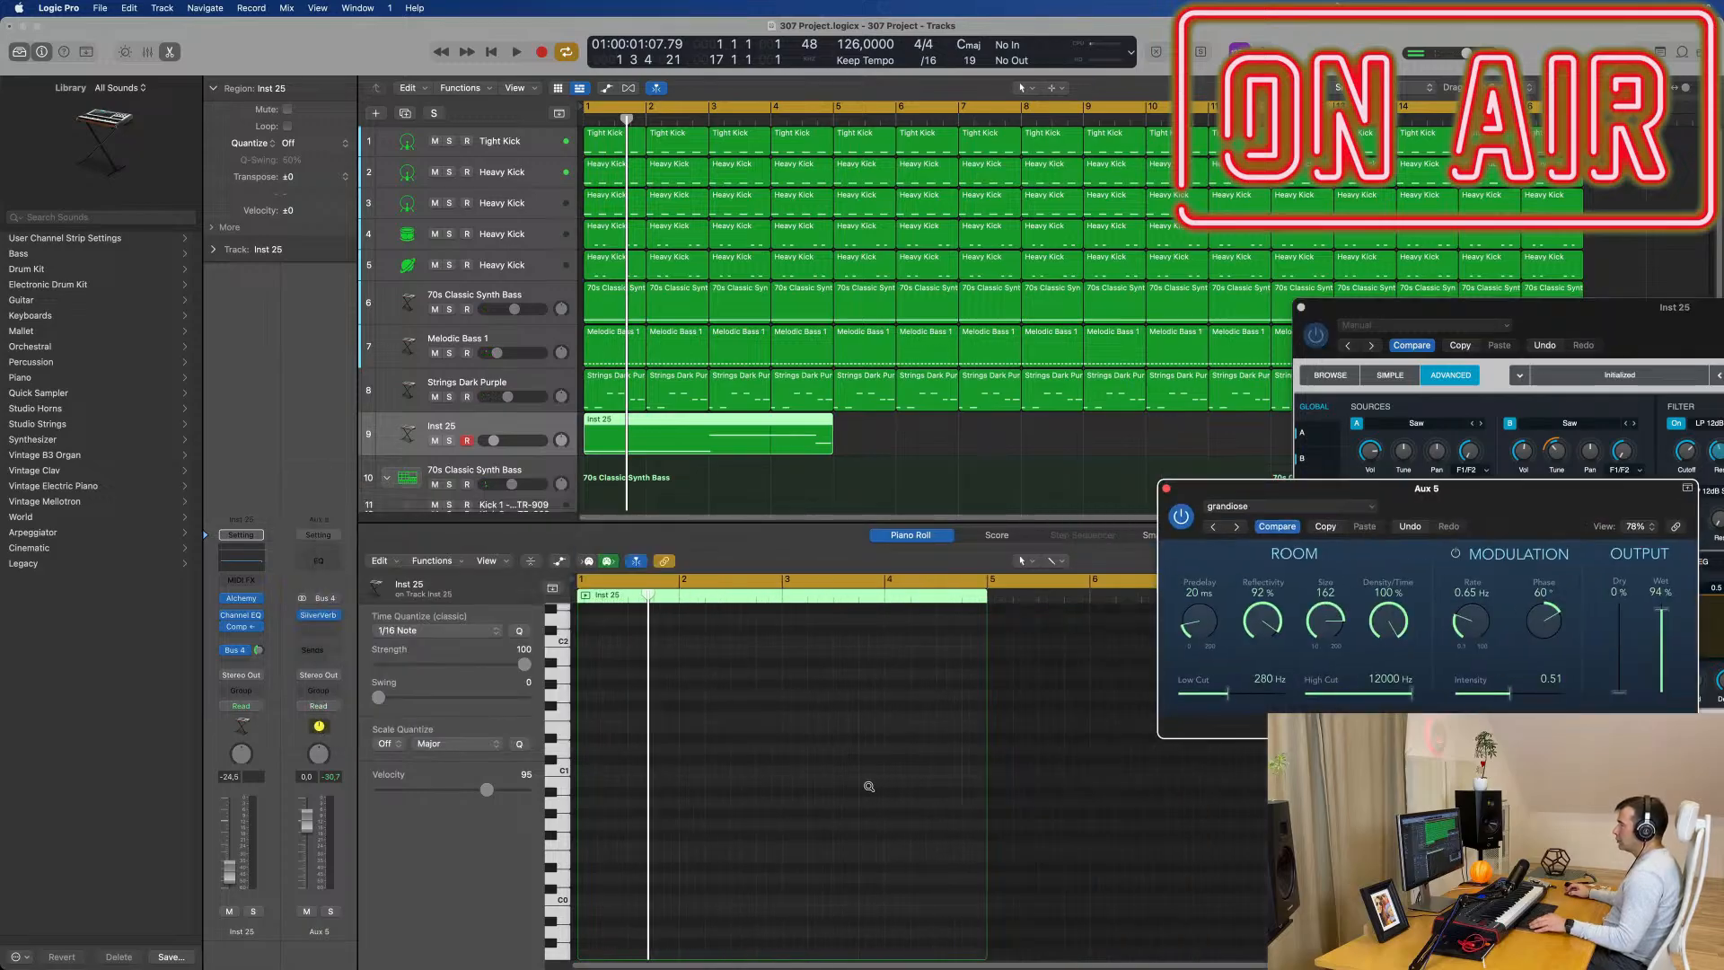
pyautogui.scroll(-5, 633, 791)
pyautogui.scroll(10, 650, 780)
pyautogui.scroll(2, 673, 780)
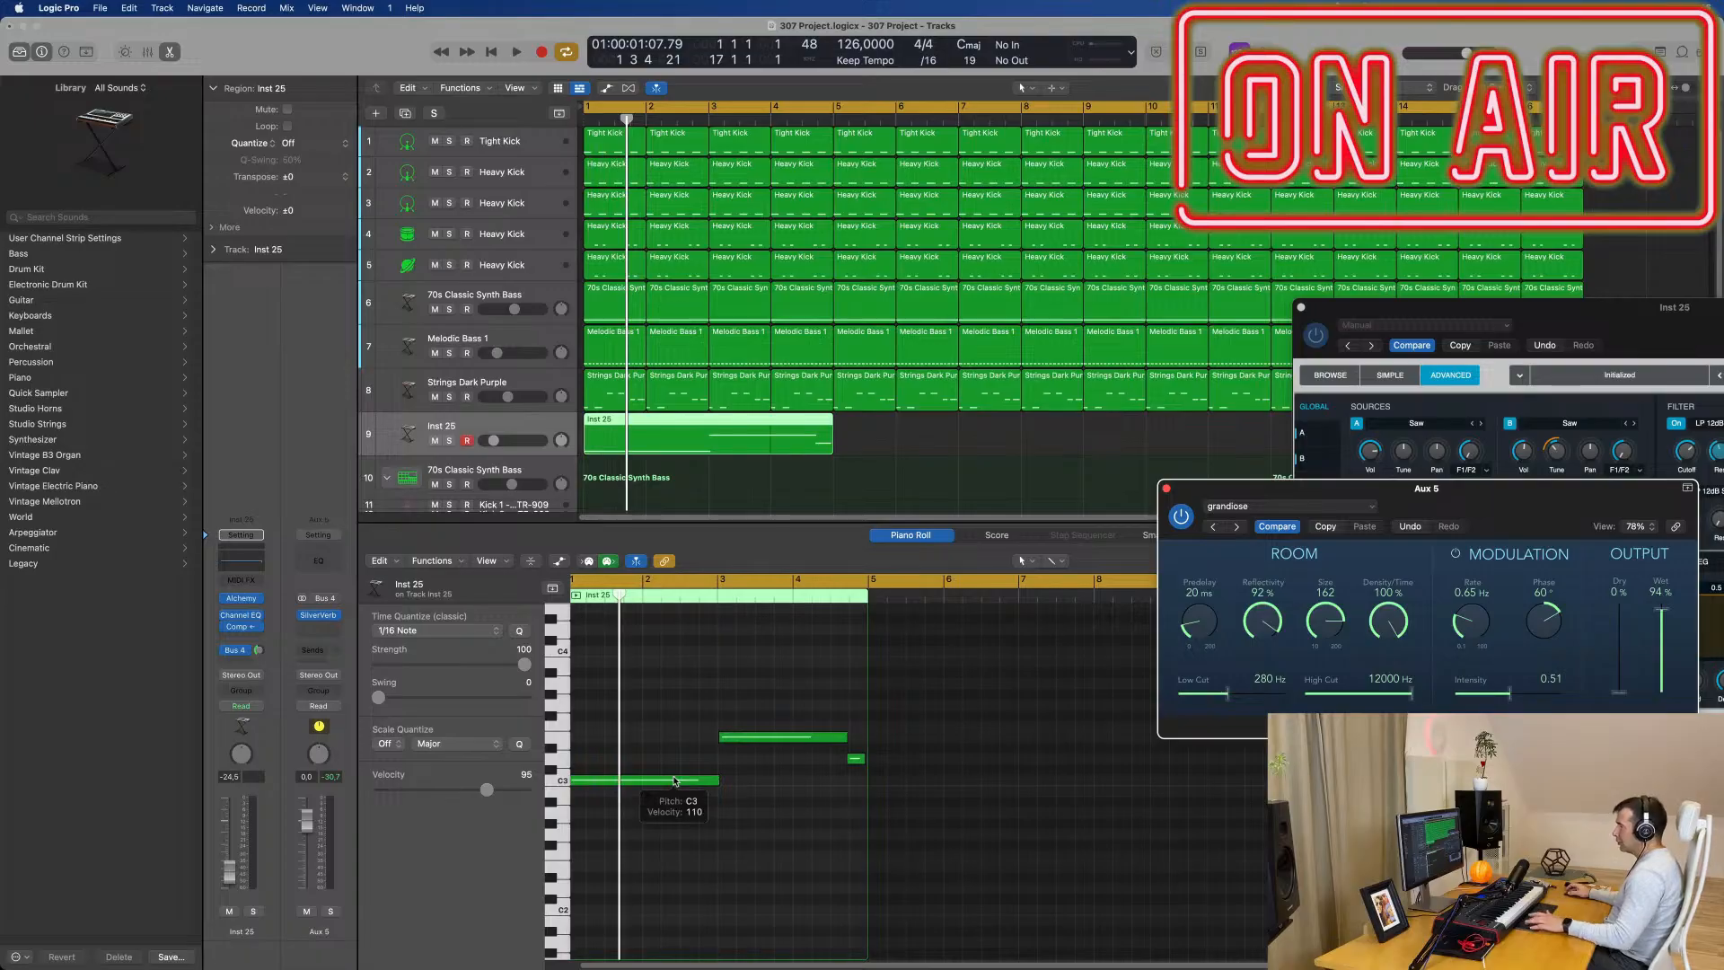
# Step: Quantize the Inst 25 region to 1/16 notes and shift its last short note so it ends at bar 5
pyautogui.press('space')
pyautogui.scroll(5, 699, 729)
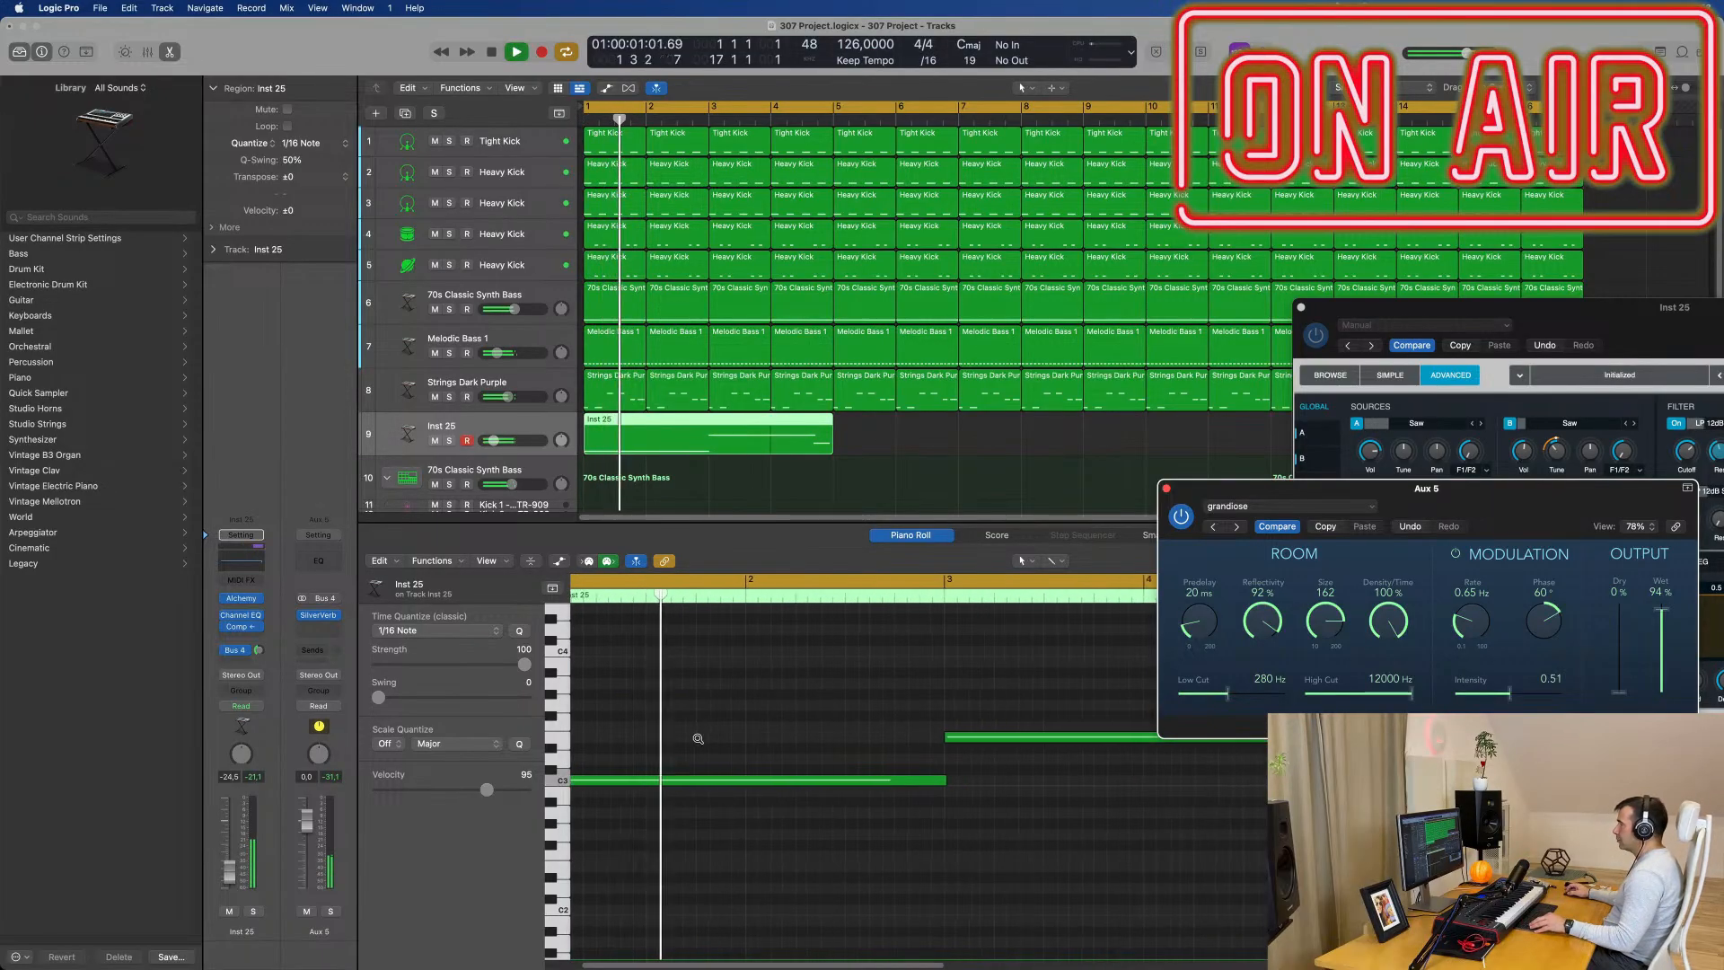
pyautogui.scroll(2, 703, 741)
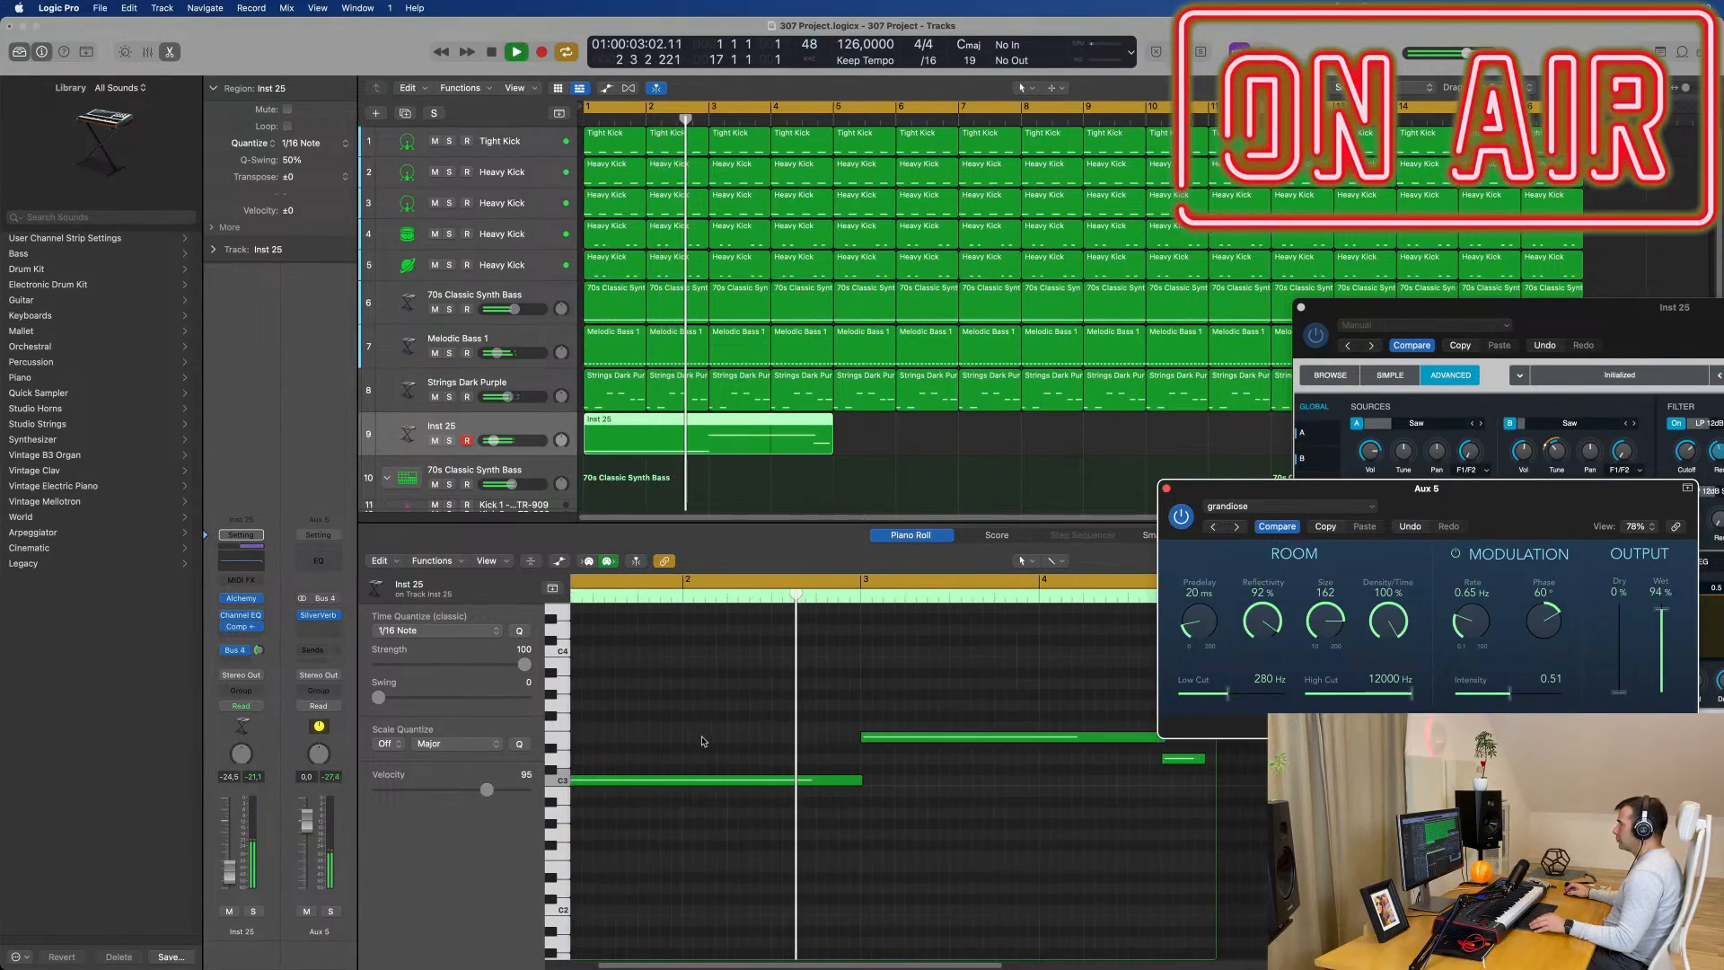
pyautogui.scroll(4, 1004, 737)
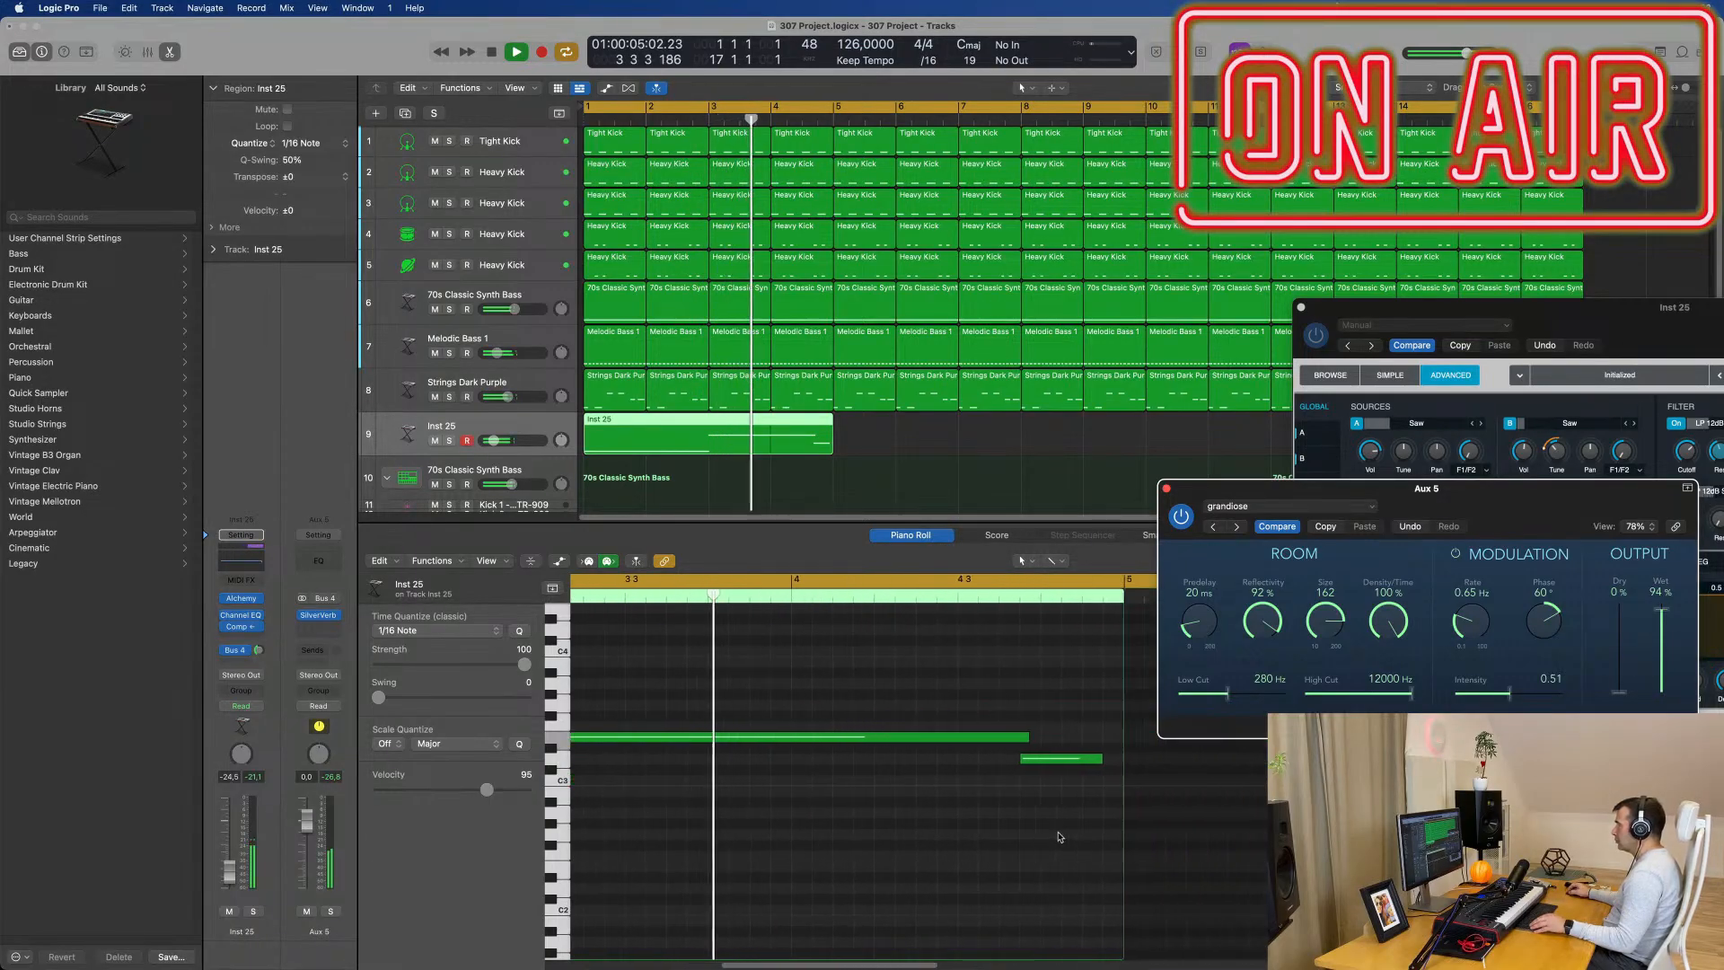
pyautogui.hscroll(1, 1005, 737)
pyautogui.click(766, 810)
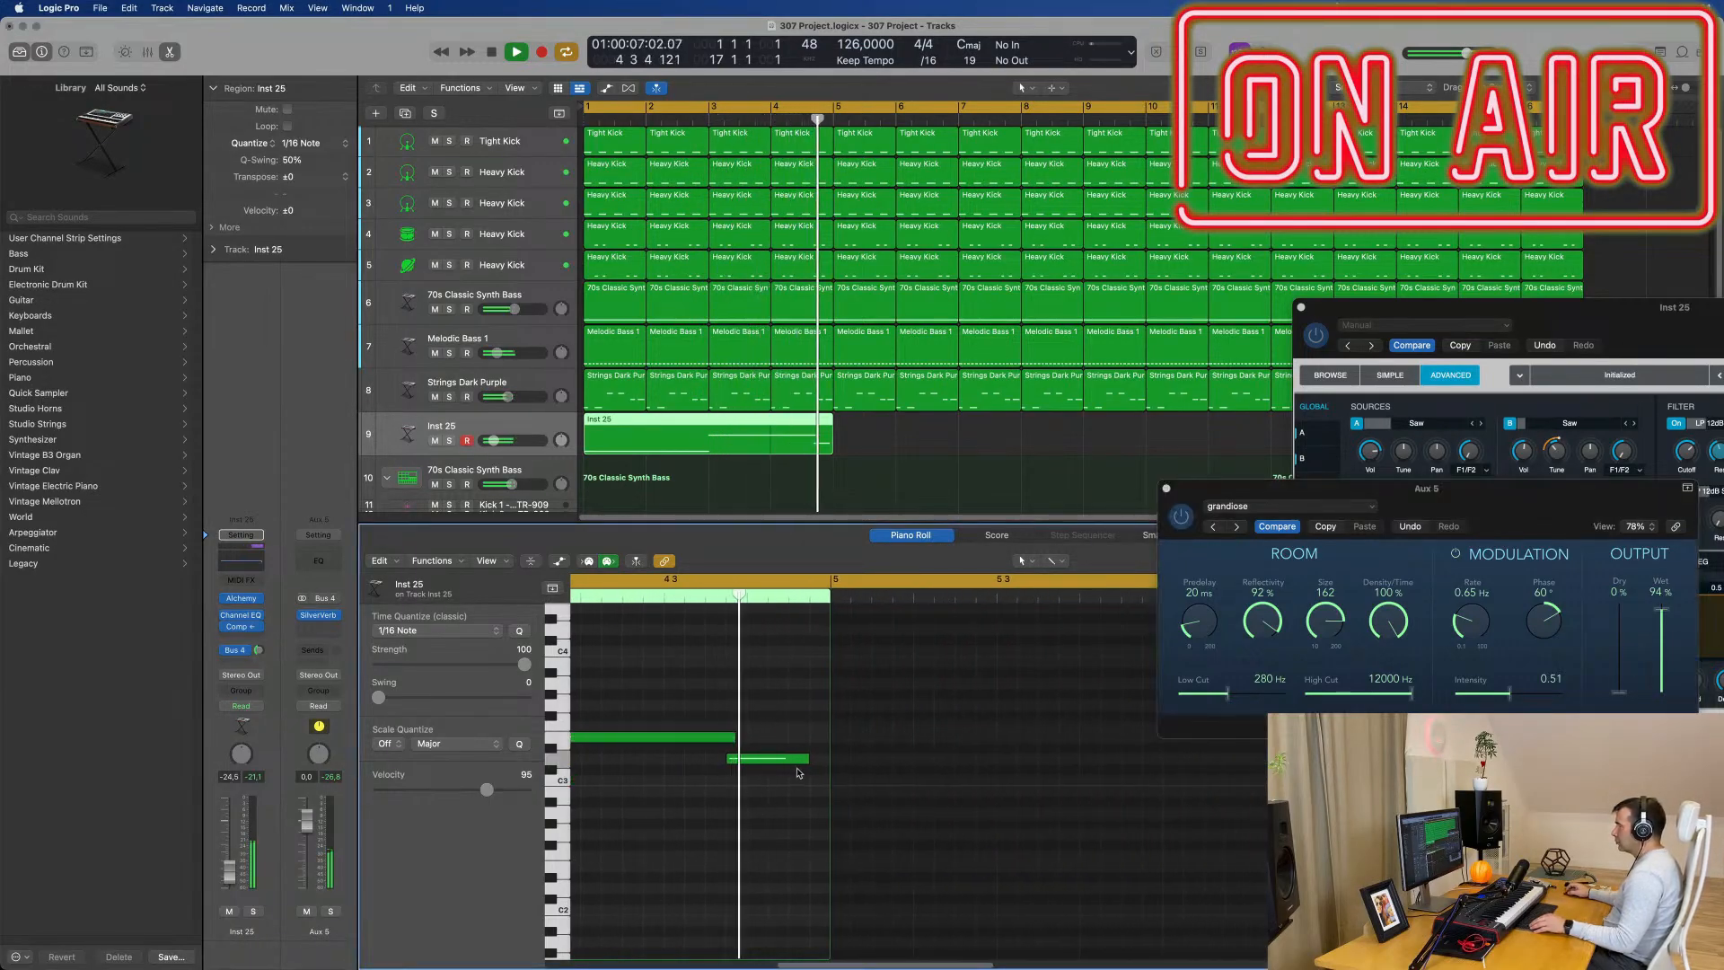
pyautogui.moveTo(774, 765); pyautogui.dragTo(747, 738)
# Step: Repeat the Inst 25 region three times so the part fills bars 1 through 16
pyautogui.click(749, 441)
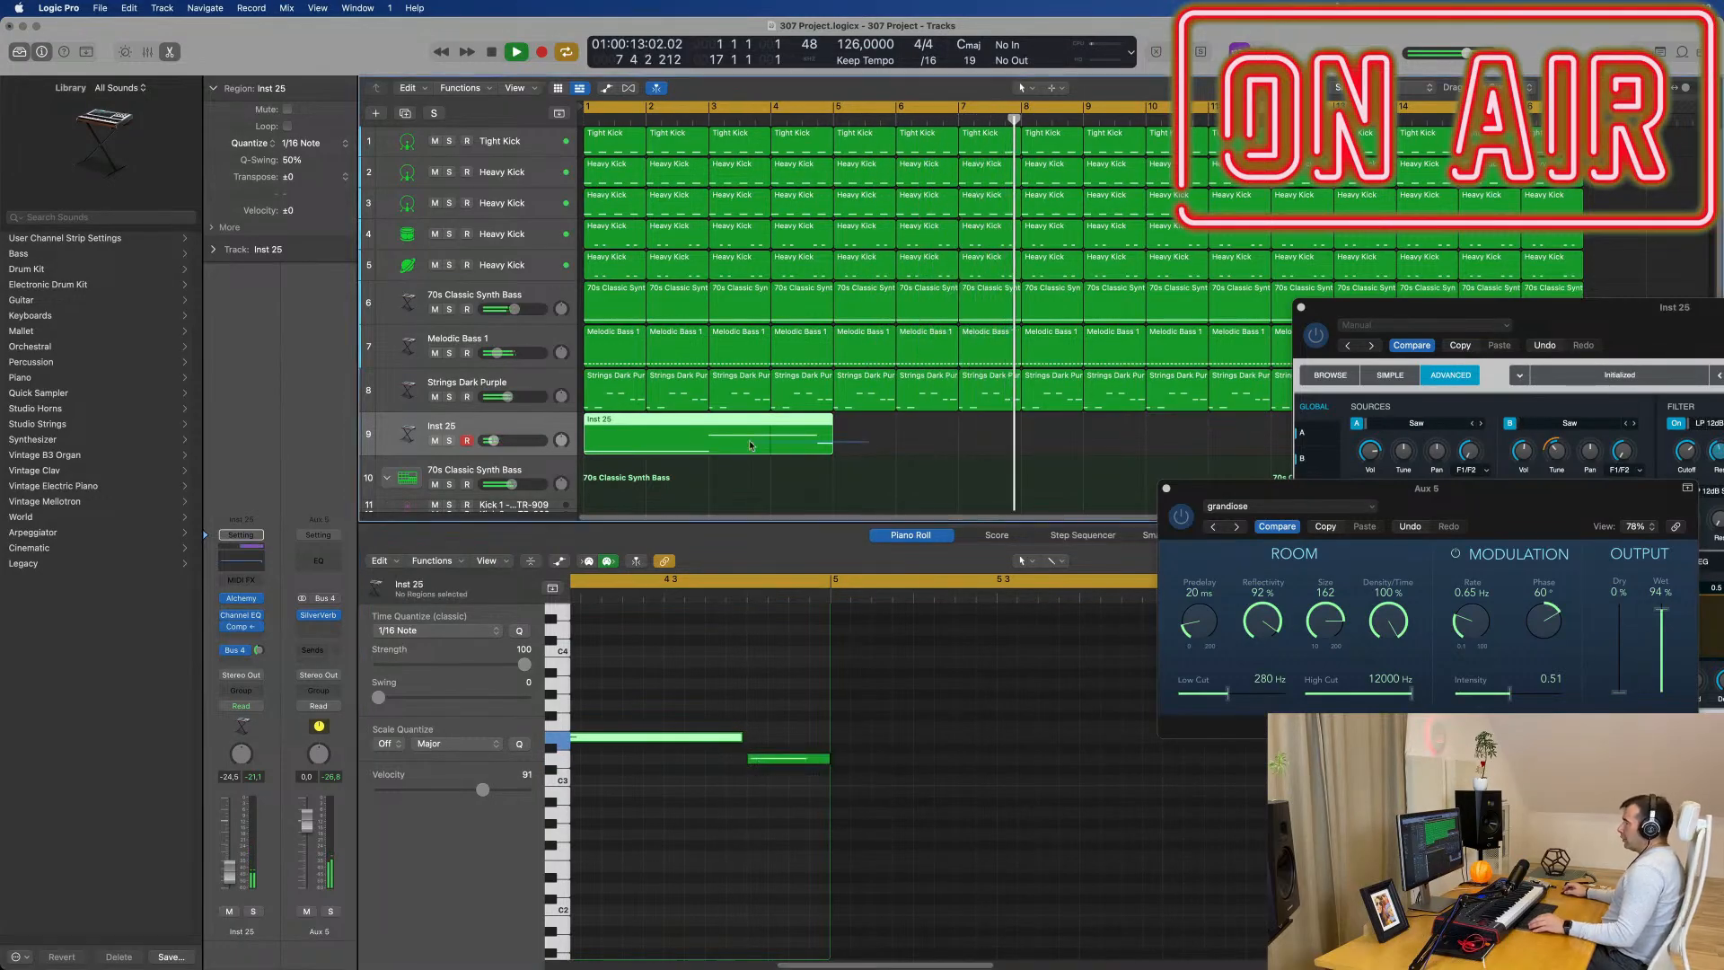
pyautogui.press('super+r')
pyautogui.press('super+r')
pyautogui.press('super+r')
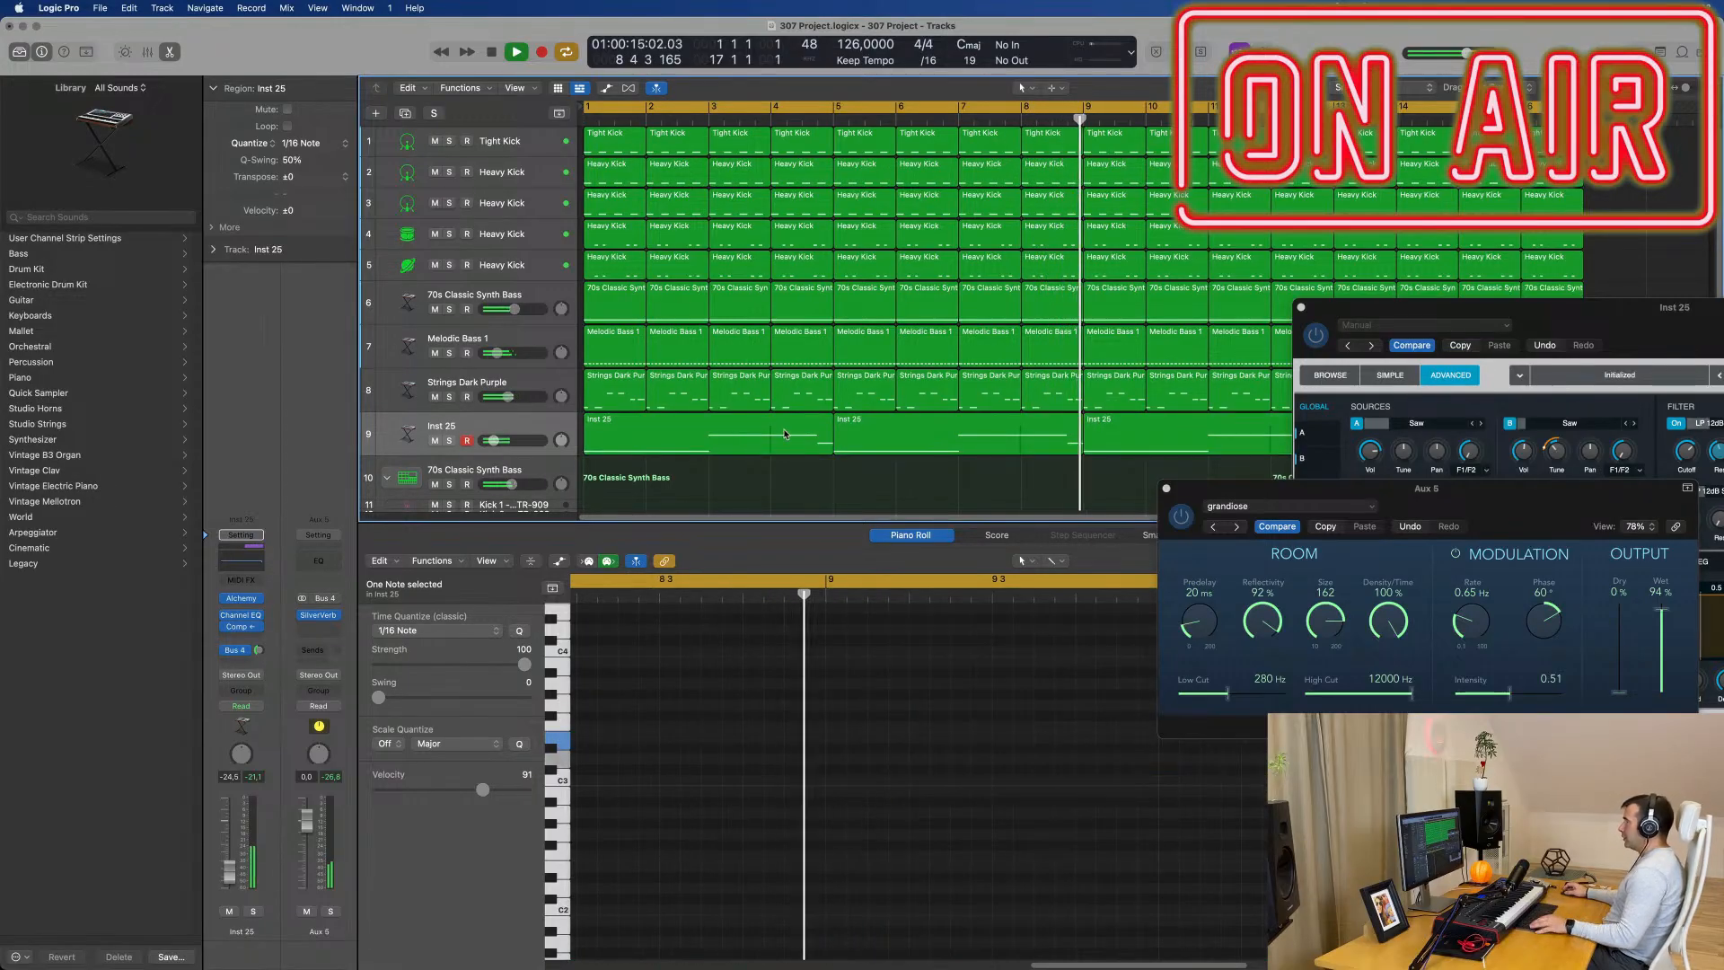
# Step: Close the Alchemy and SilverVerb windows and restart playback from the beginning
pyautogui.click(1302, 310)
pyautogui.moveTo(1167, 498); pyautogui.dragTo(822, 516)
pyautogui.click(822, 509)
pyautogui.press('Return')
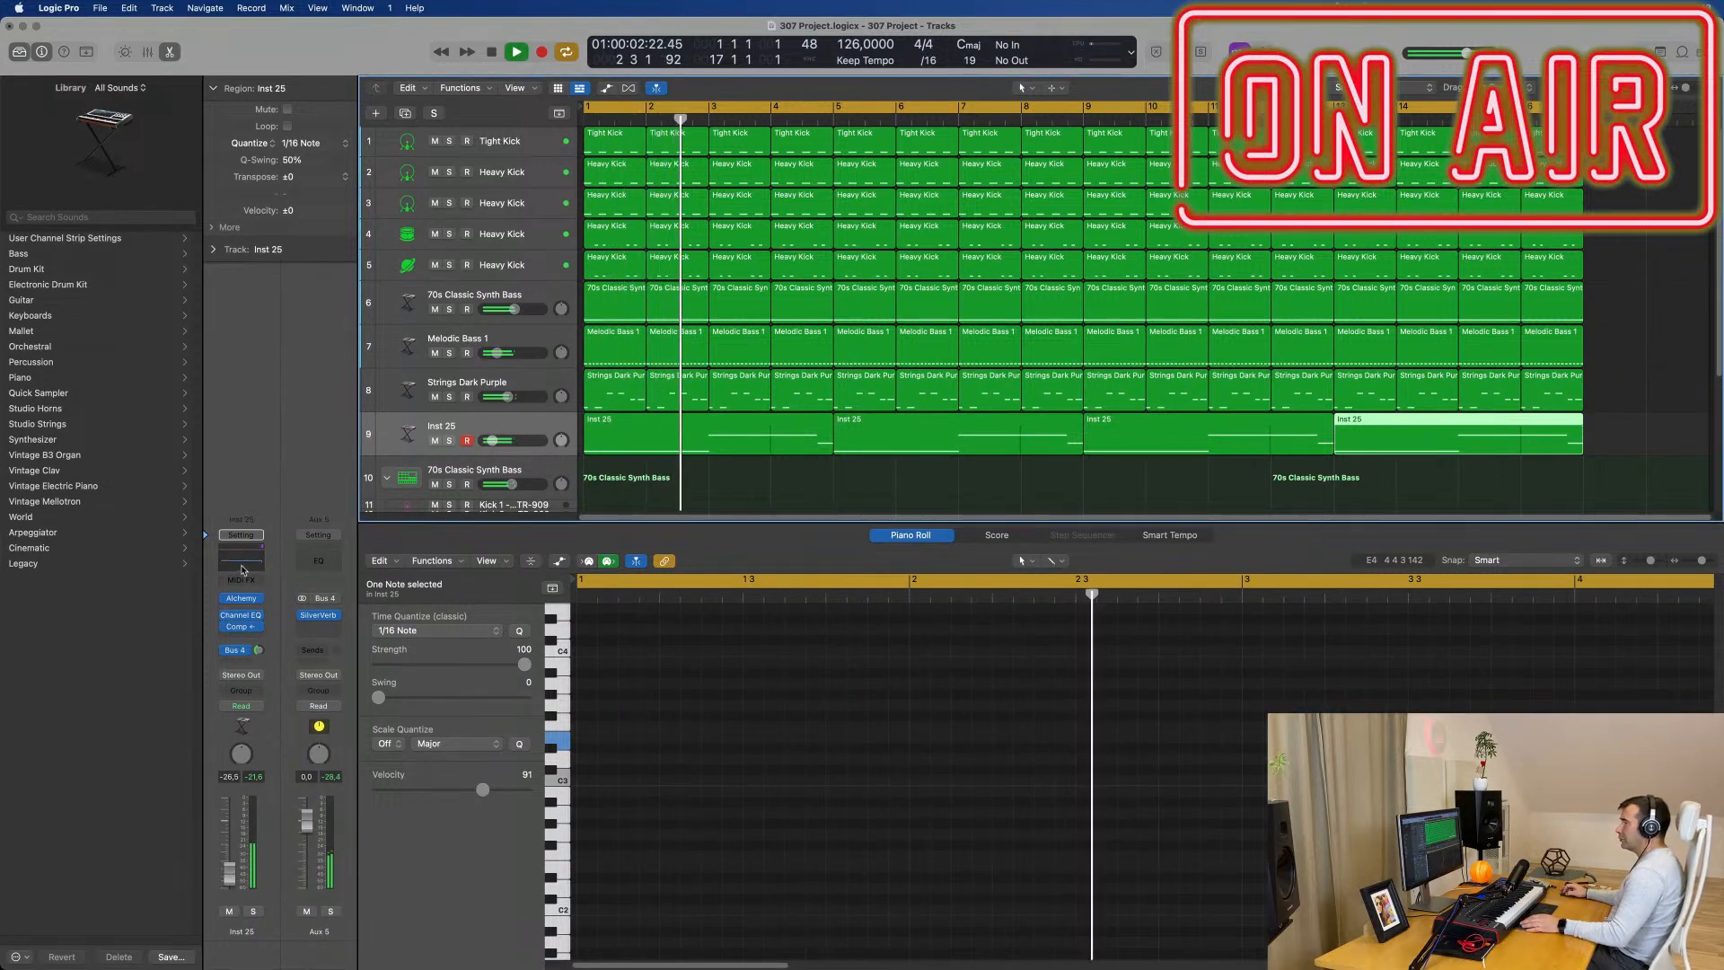
# Step: Cut Inst 25's lows below 635 Hz with the Channel EQ's low-cut band and lower its channel volume to -26.5 dB
pyautogui.click(241, 615)
pyautogui.click(619, 280)
pyautogui.moveTo(719, 395); pyautogui.dragTo(958, 406)
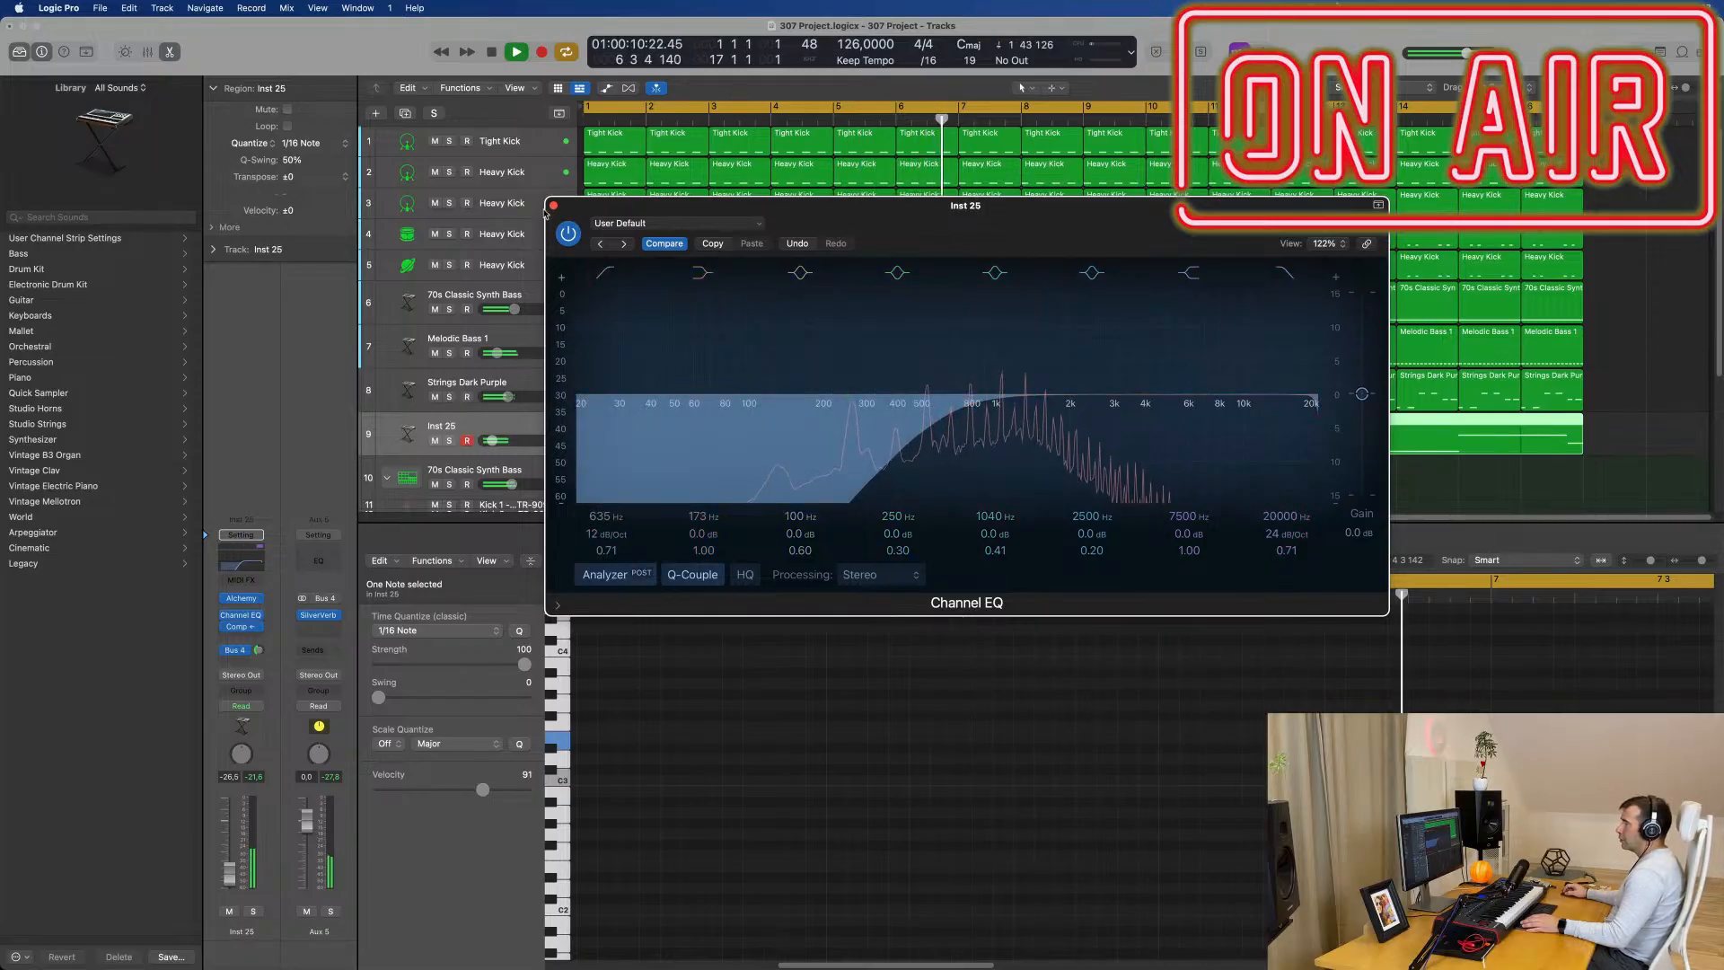
pyautogui.moveTo(227, 857); pyautogui.dragTo(229, 873)
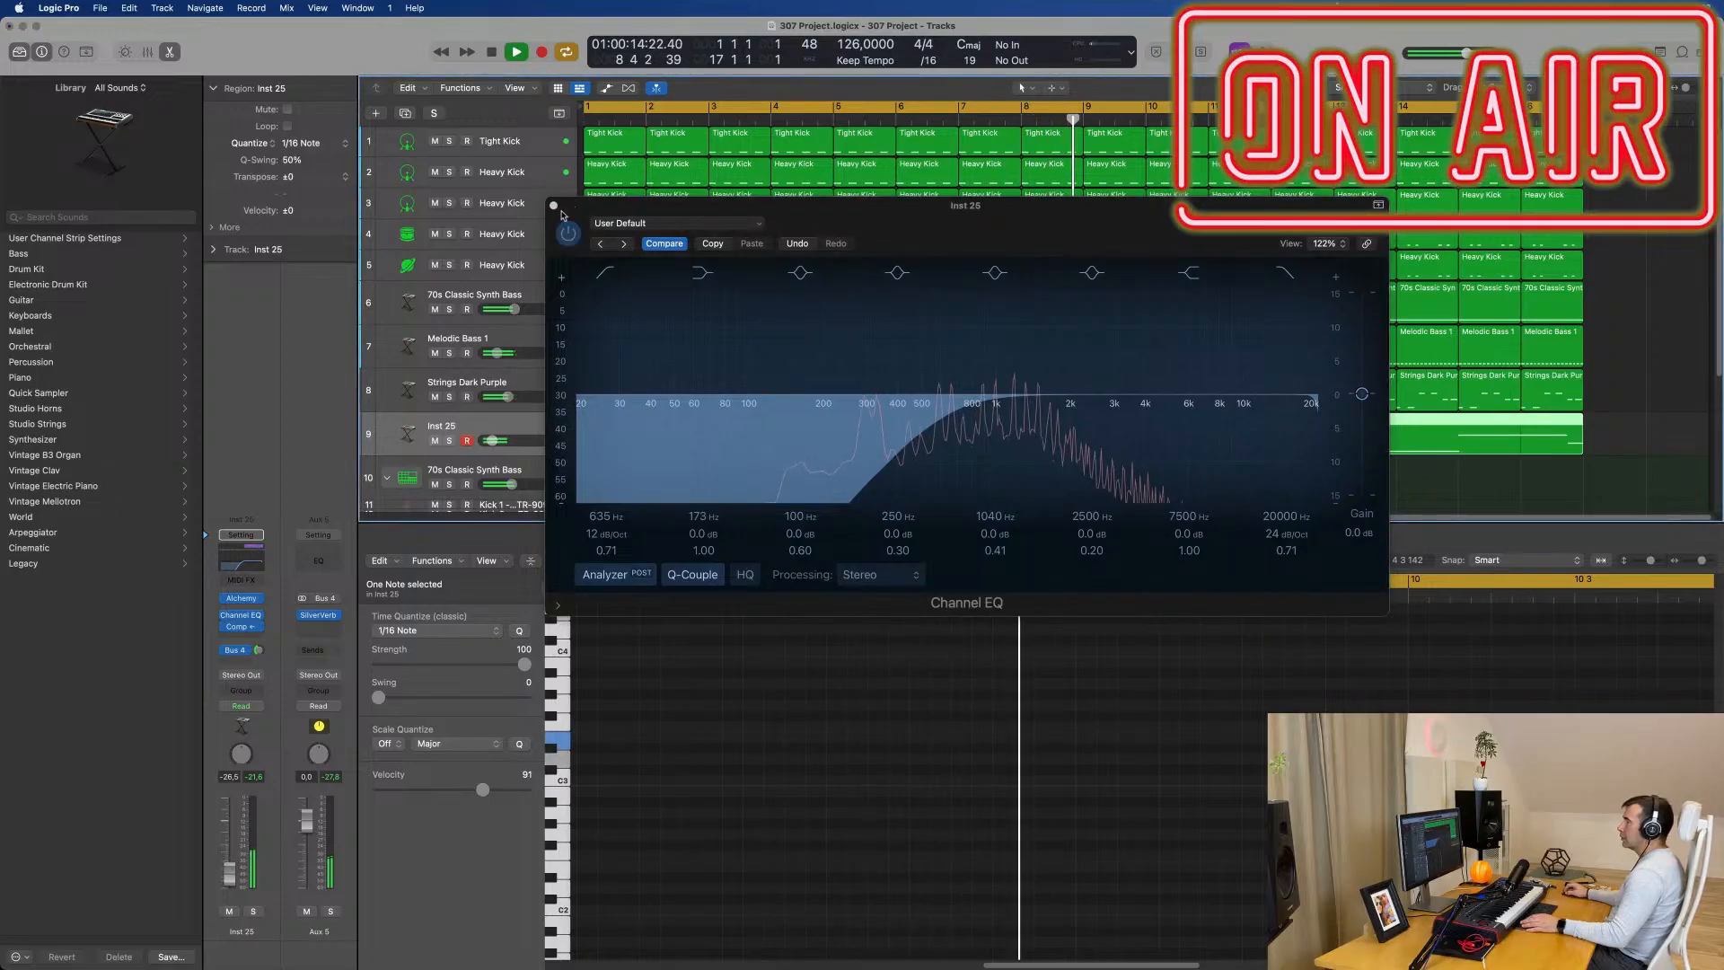
pyautogui.press('super+w')
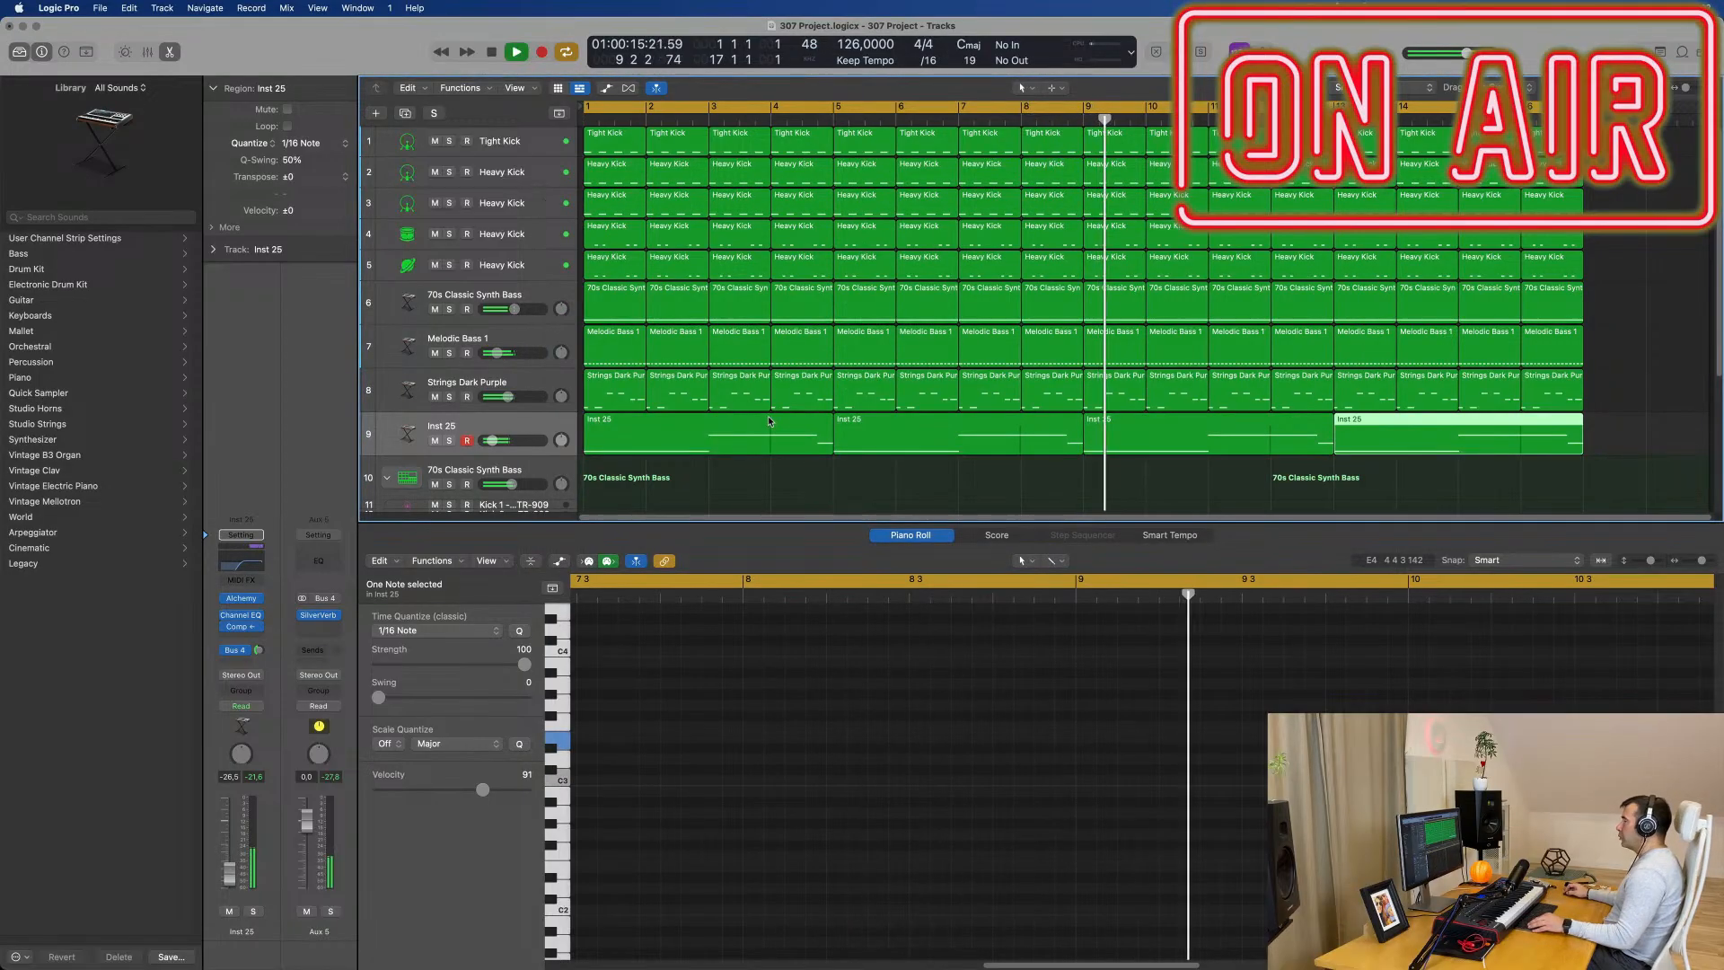
# Step: Select all four regions on the Inst 25 track
pyautogui.click(522, 444)
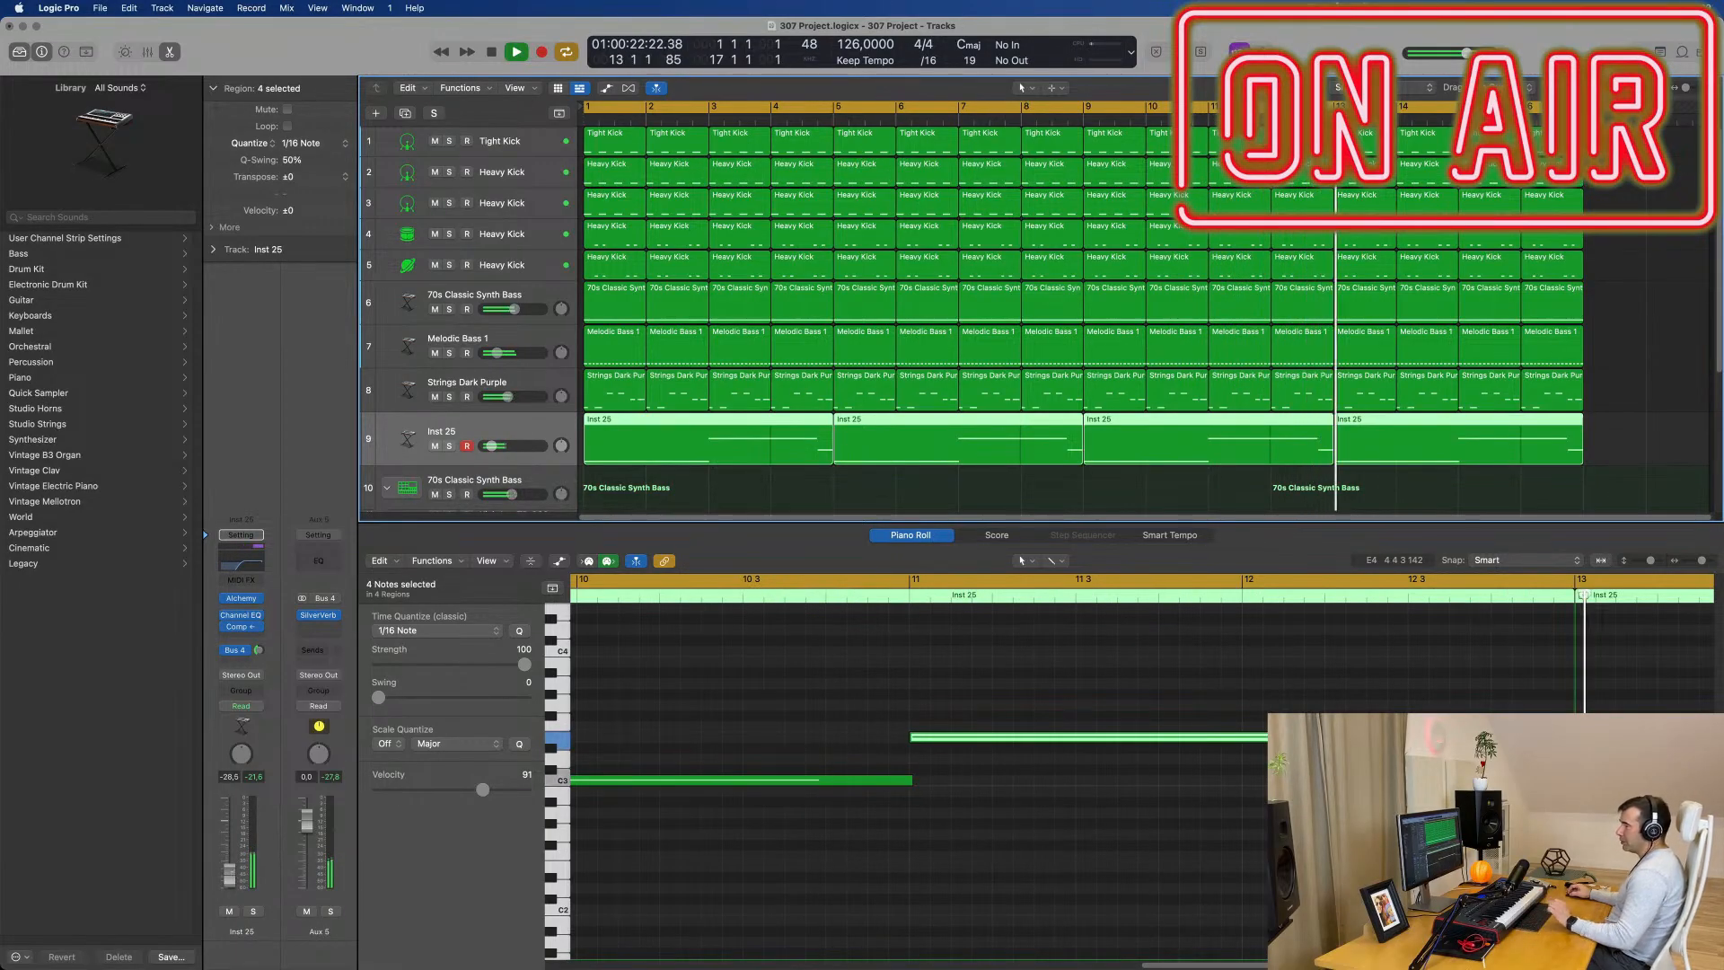
# Step: Lower the Channel EQ low-cut frequency on the Inst 25 track to about 204 Hz and close the EQ
pyautogui.click(241, 561)
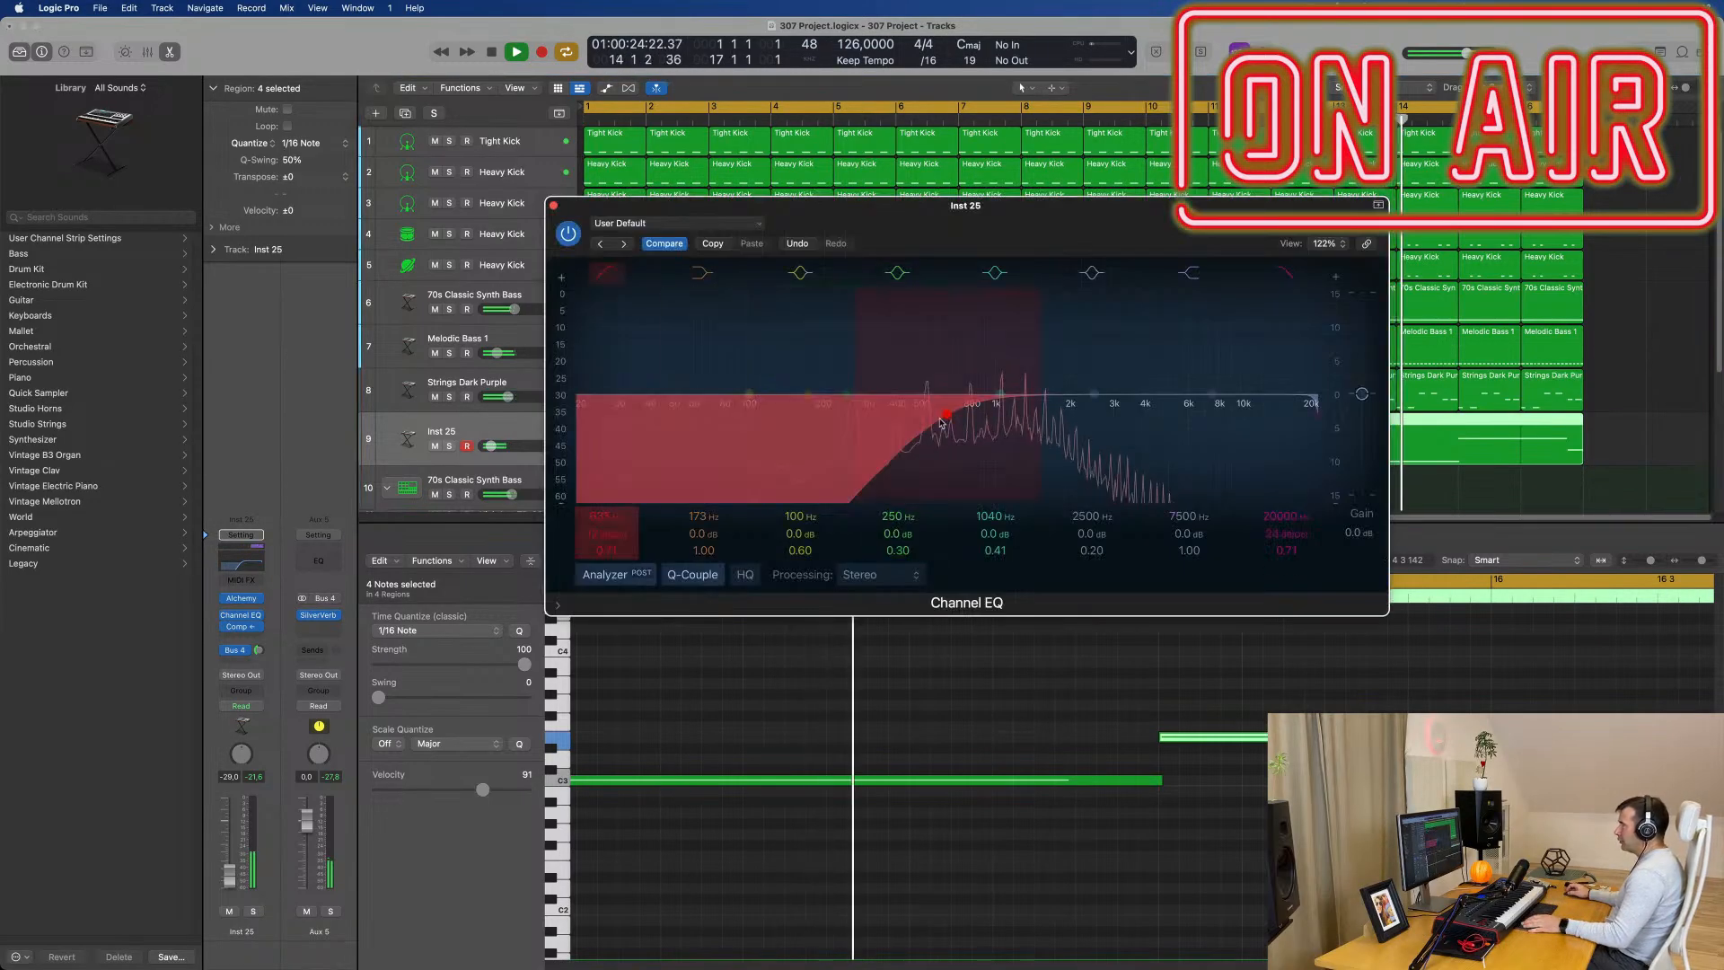
pyautogui.moveTo(930, 419)
pyautogui.mouseDown()
pyautogui.moveTo(718, 409)
pyautogui.moveTo(822, 414)
pyautogui.mouseUp()
pyautogui.click(510, 135)
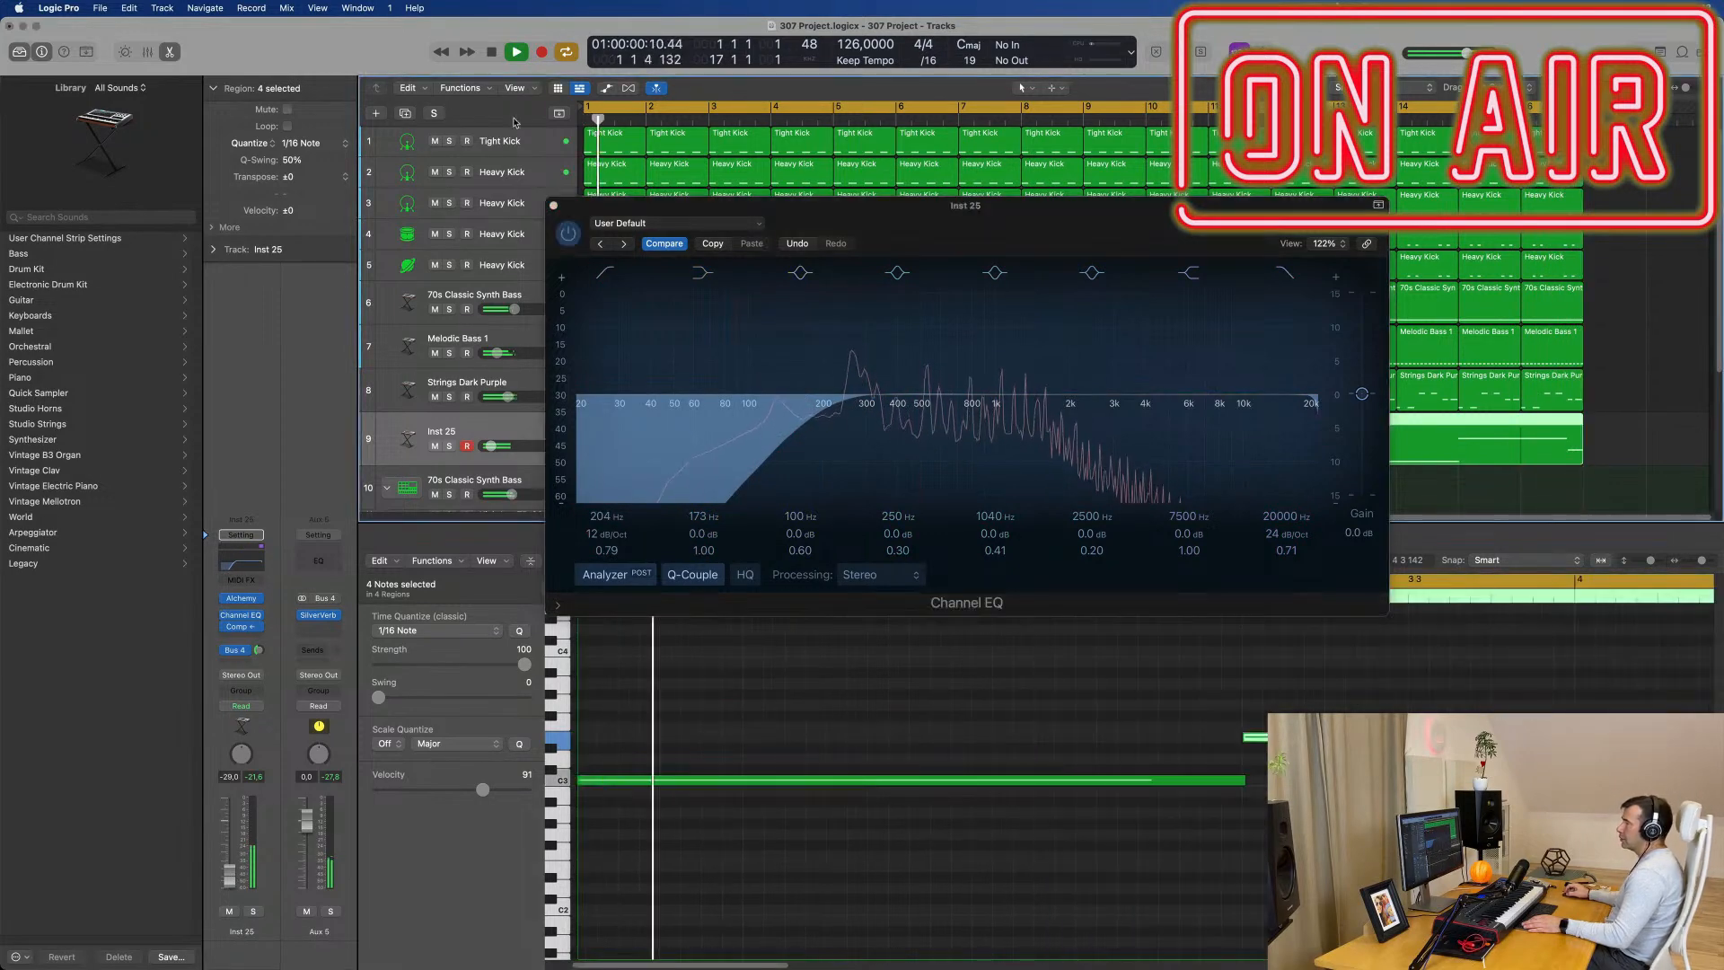
pyautogui.click(779, 310)
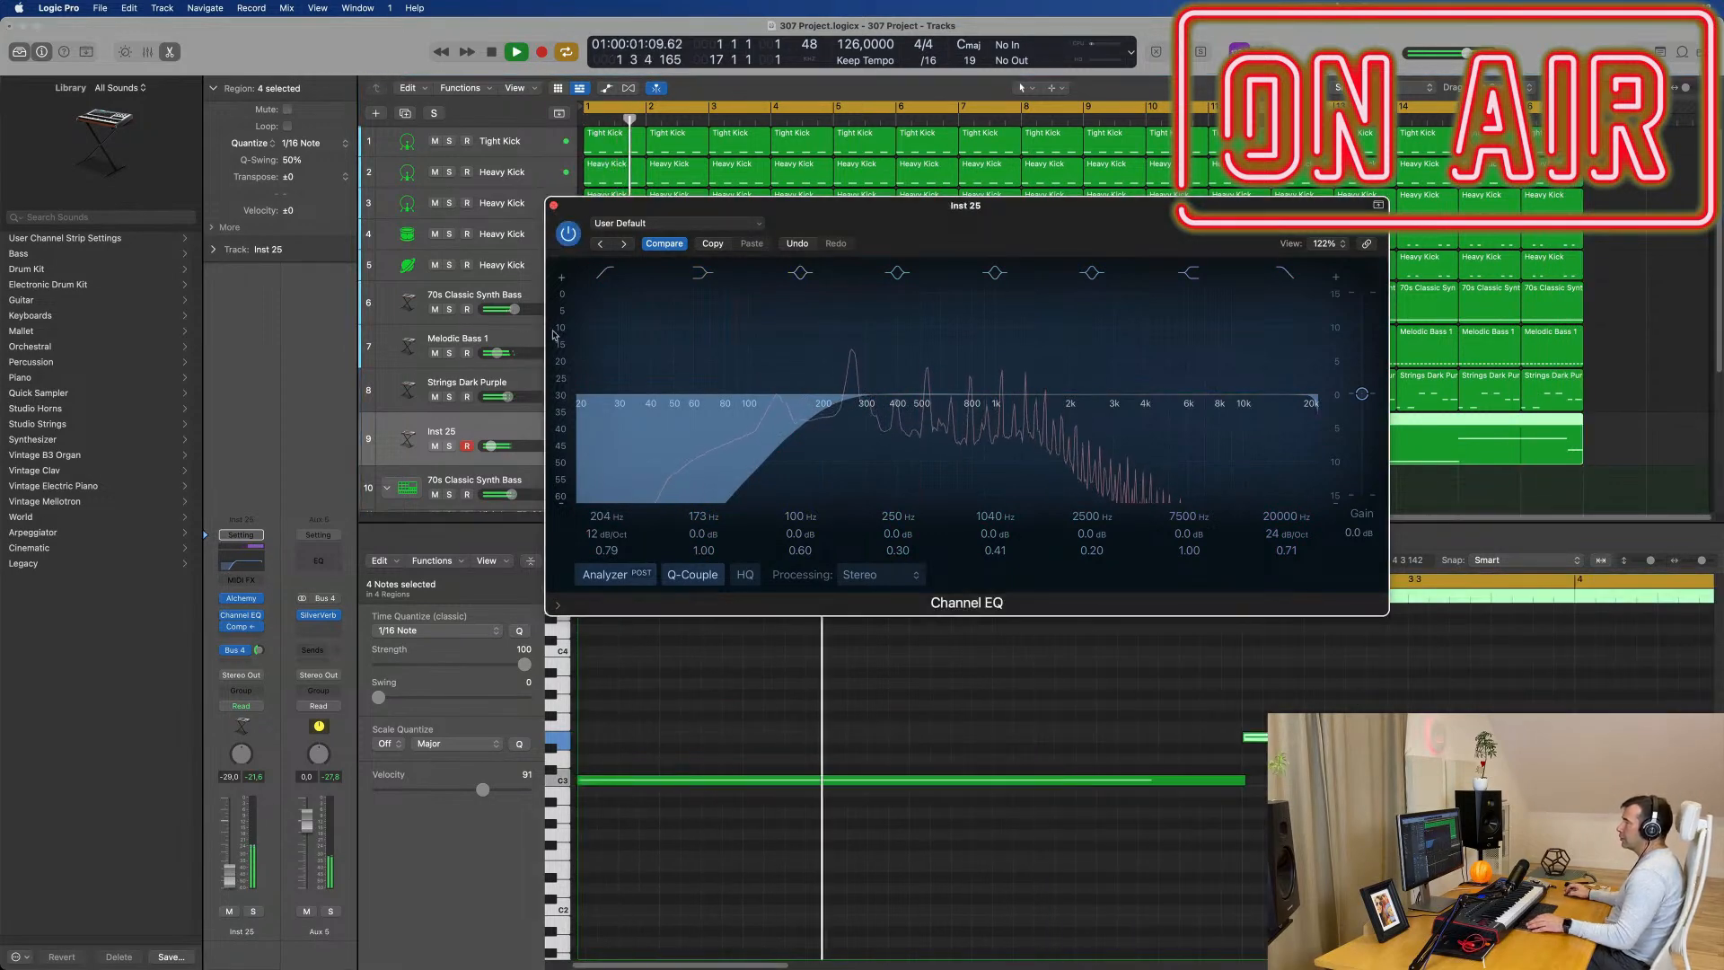
pyautogui.click(555, 207)
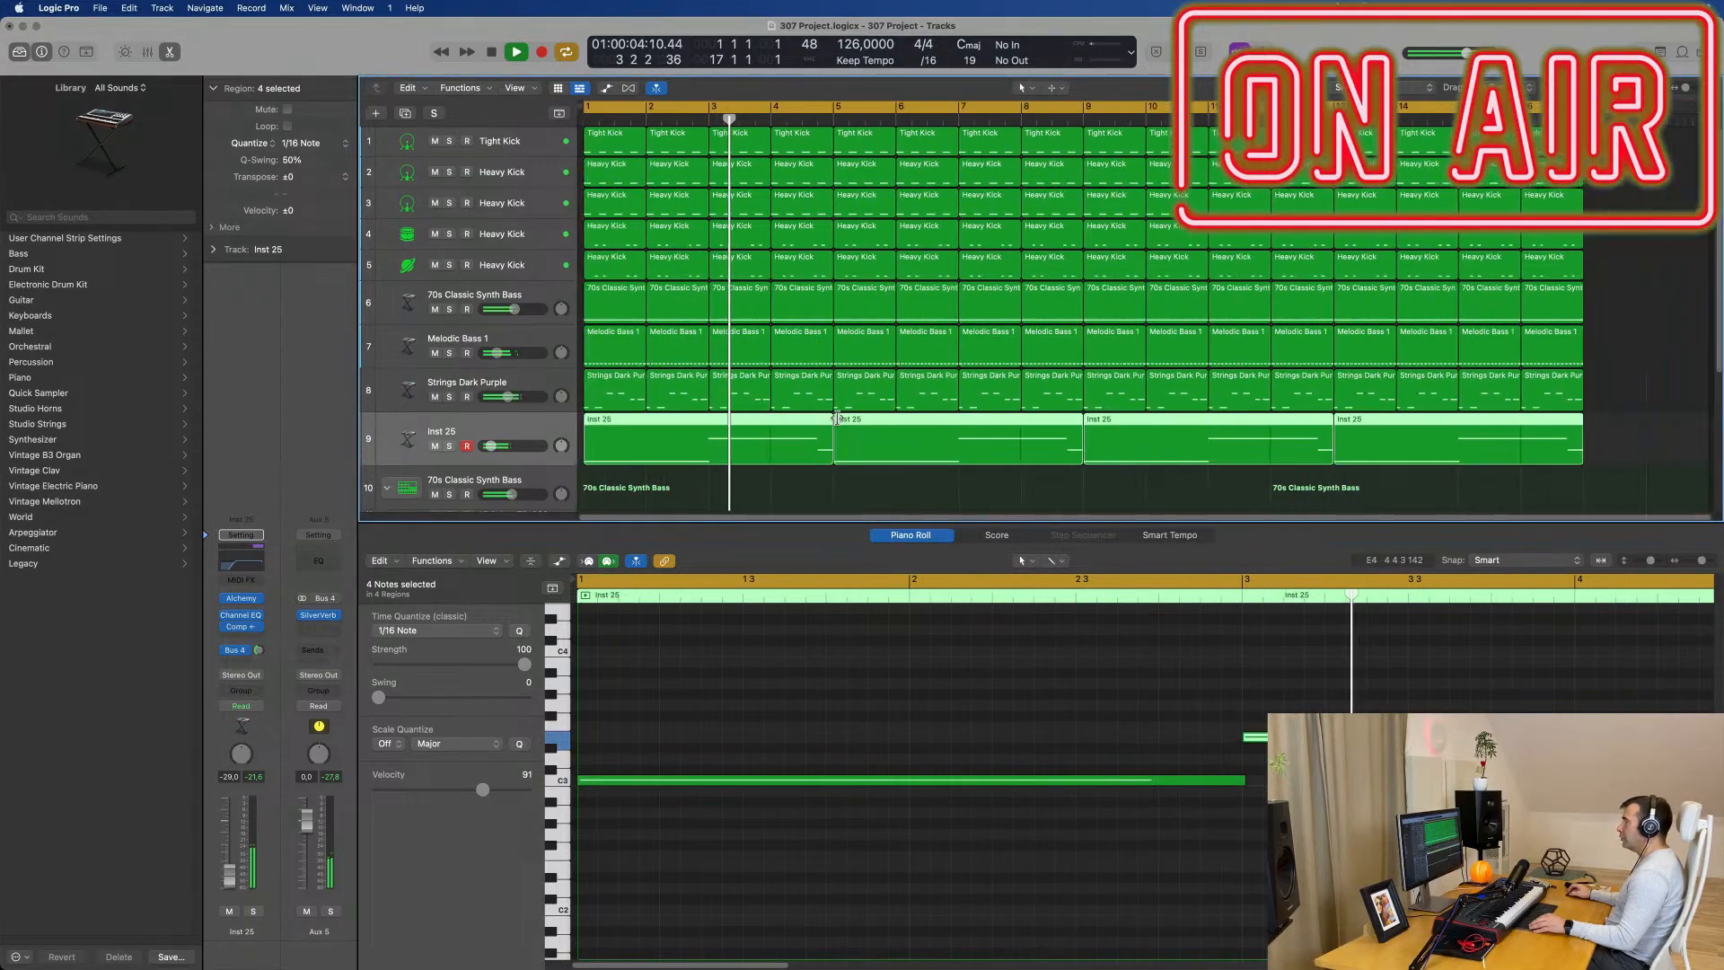
# Step: Copy the first Tom Low region at bar 1 up to the closed Hi-Hat track (track 18)
pyautogui.scroll(-5, 671, 395)
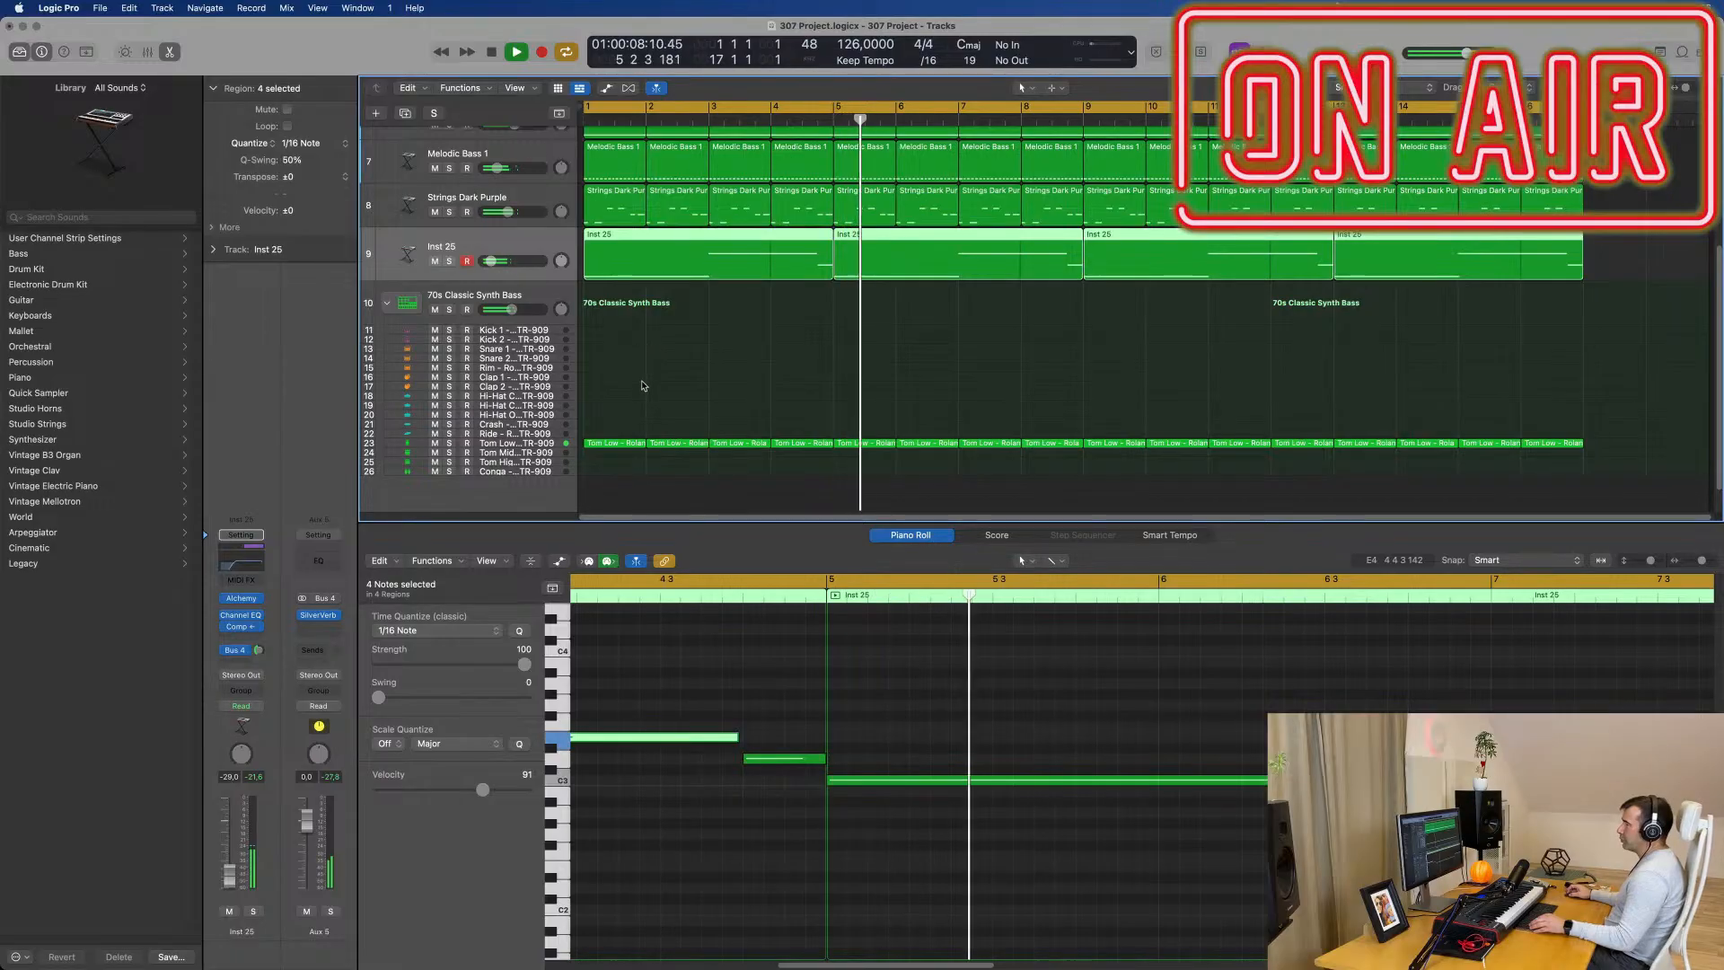
pyautogui.click(616, 449)
pyautogui.click(616, 445)
pyautogui.moveTo(616, 445); pyautogui.dragTo(618, 396)
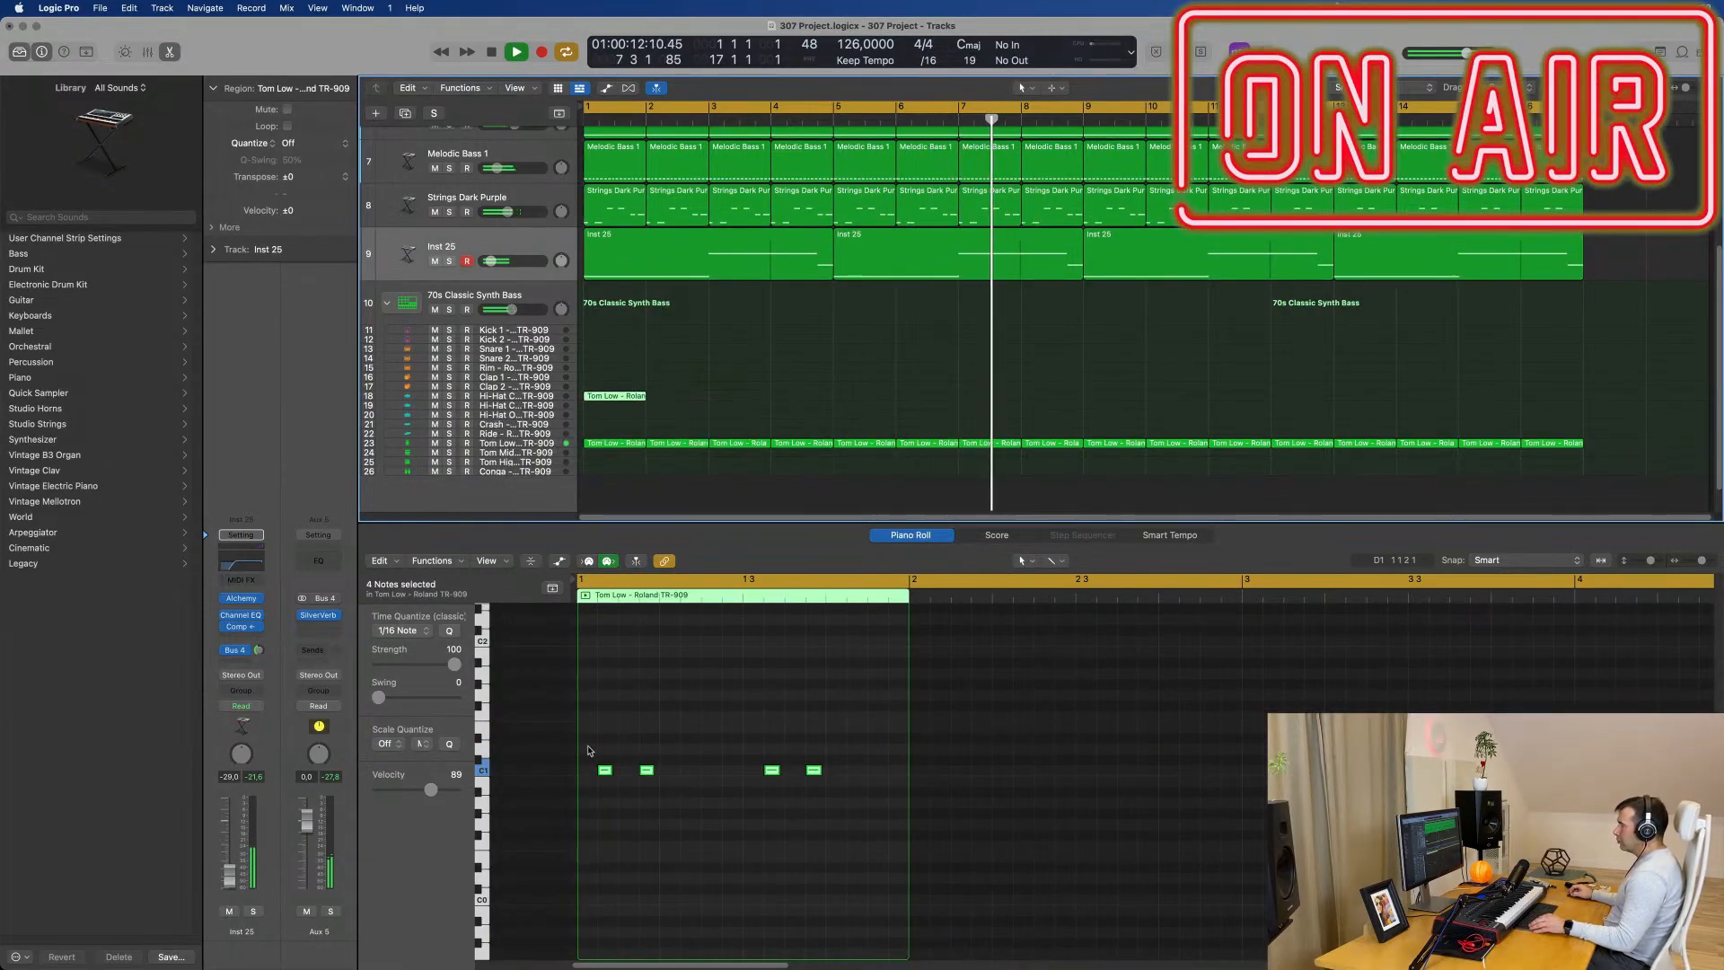
# Step: Shift the copied region's notes by a sixteenth and reposition them so one falls on each offbeat of bar 1
pyautogui.hotkey('alt', 'Right')
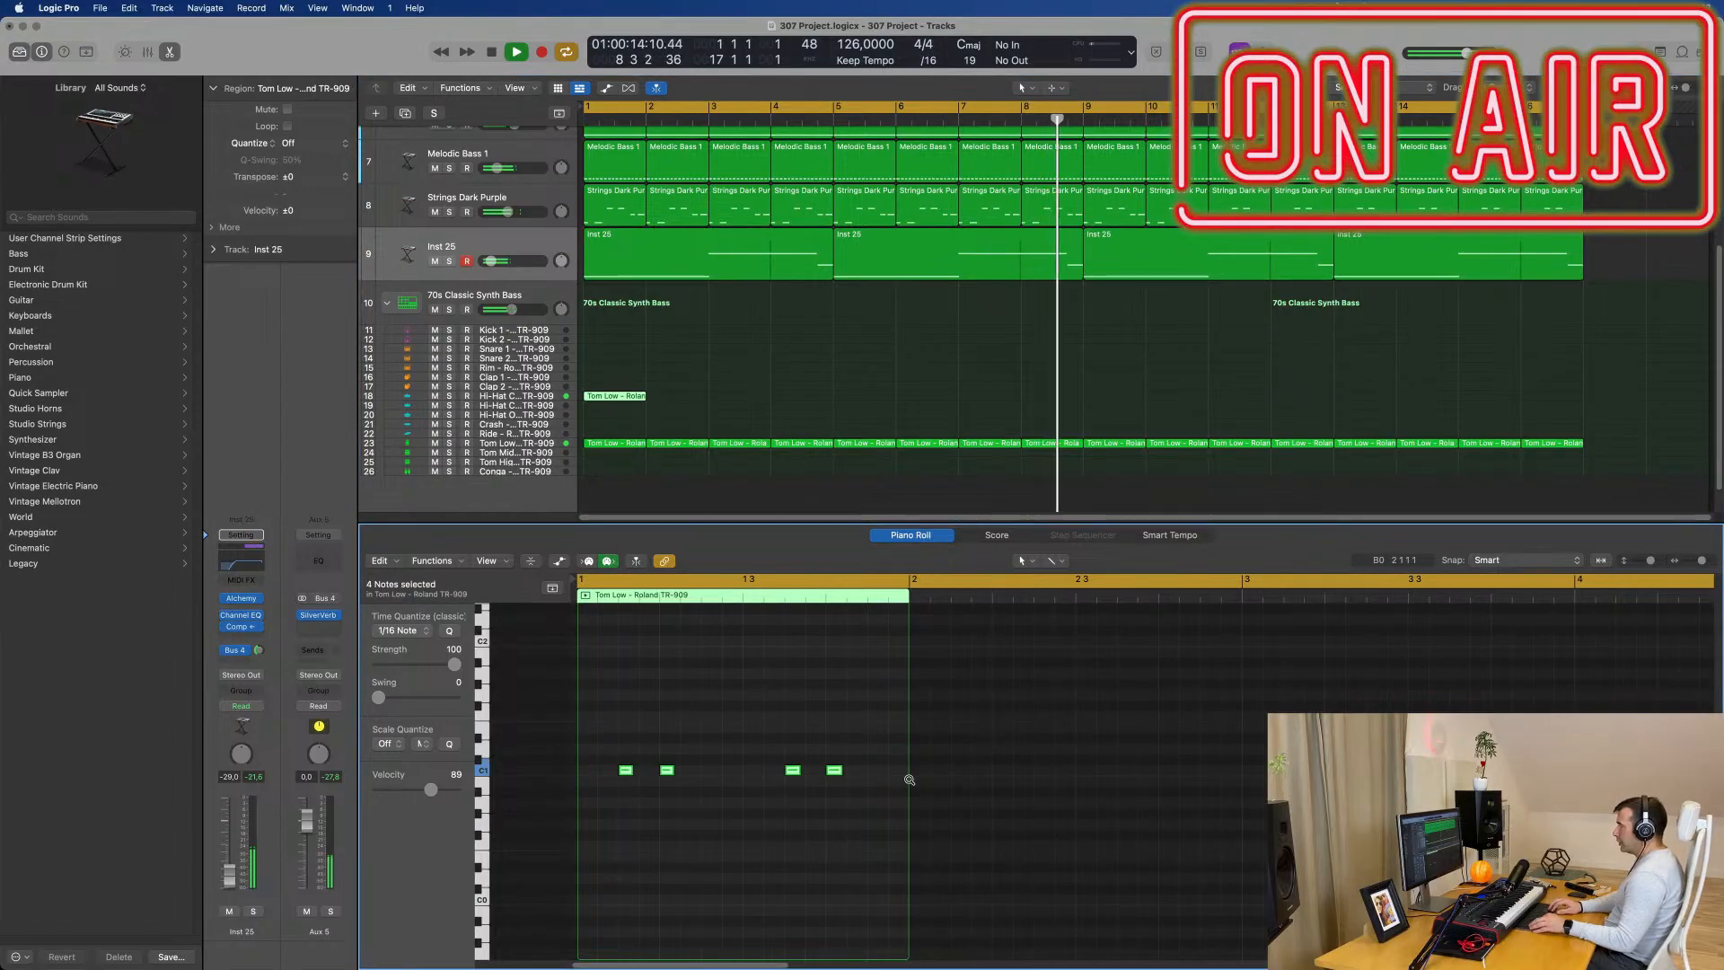
pyautogui.moveTo(721, 723); pyautogui.dragTo(663, 807)
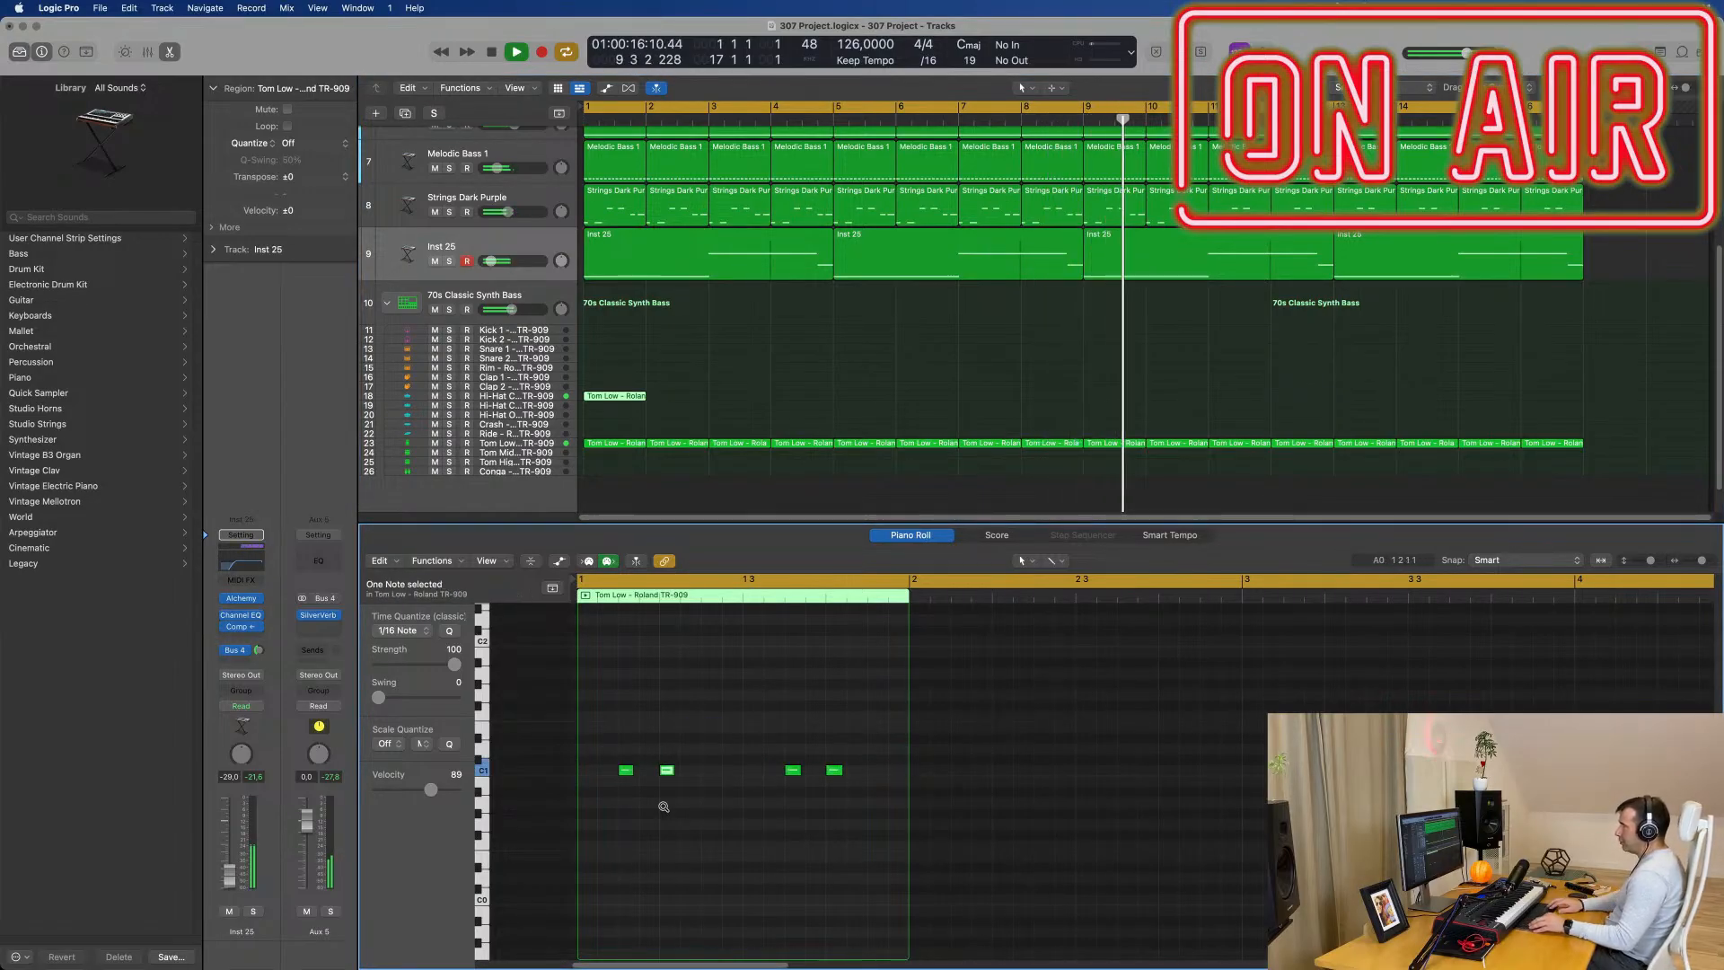
pyautogui.moveTo(839, 743); pyautogui.dragTo(855, 794)
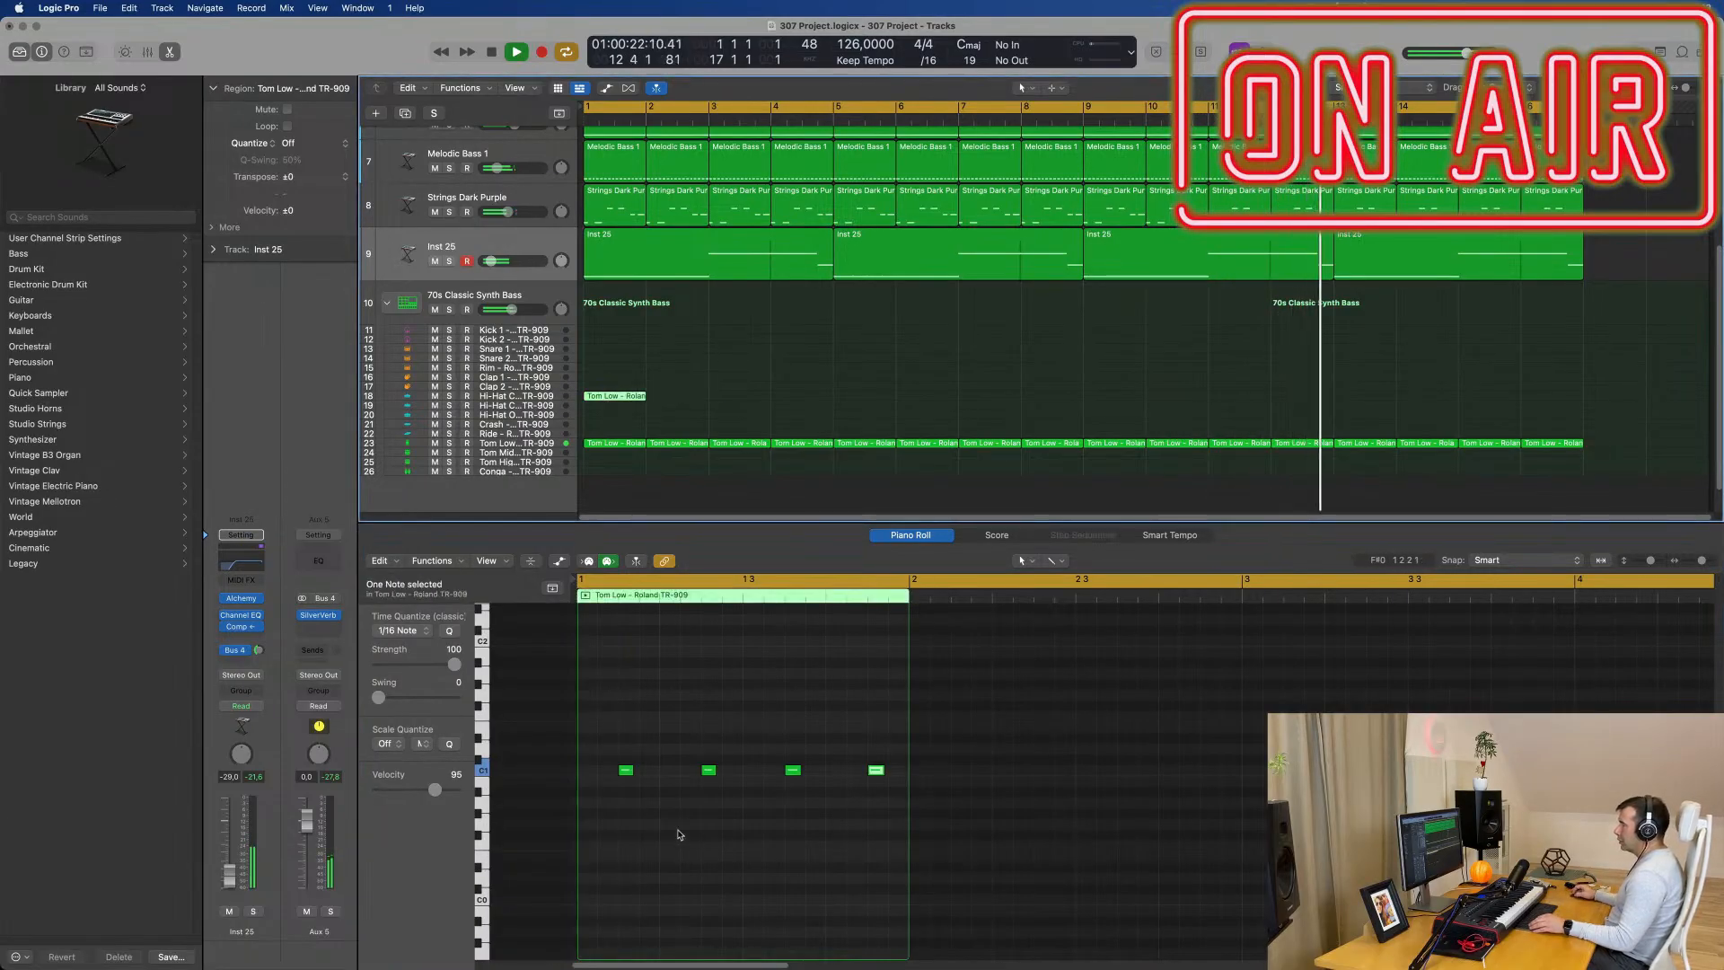
# Step: Transpose all four notes of the hi-hat region up to C3 and restart playback from bar 1
pyautogui.moveTo(616, 754); pyautogui.dragTo(919, 821)
pyautogui.press('Delete')
pyautogui.scroll(5, 898, 826)
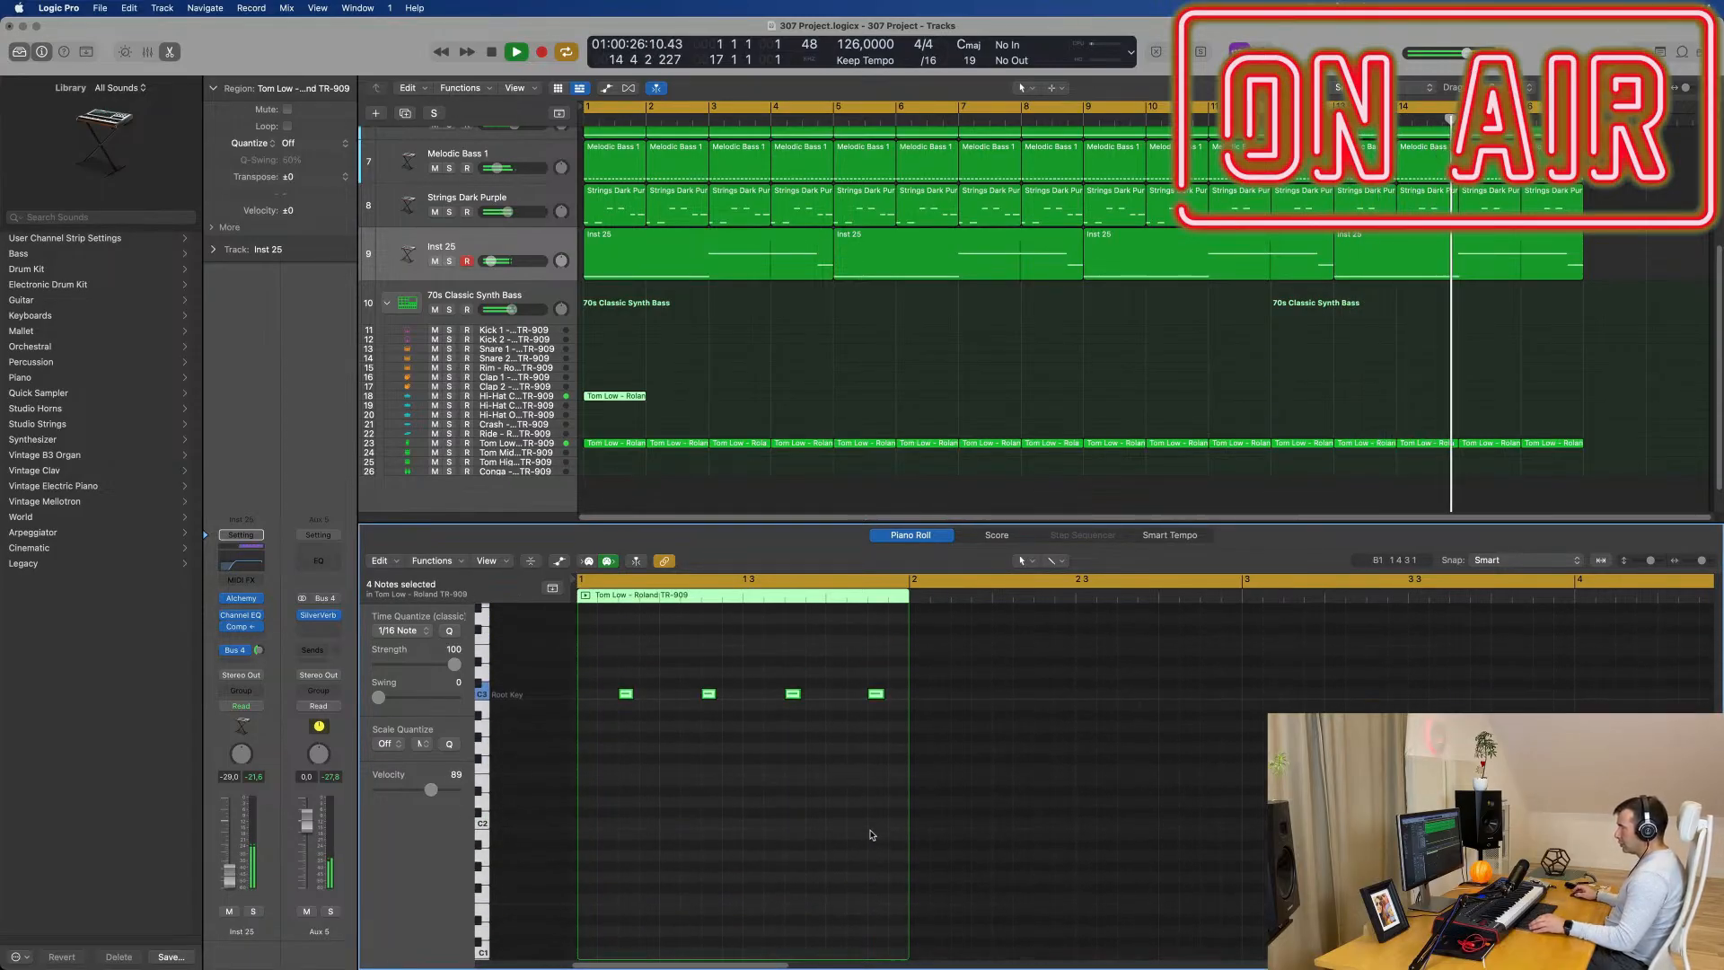
pyautogui.press('Return')
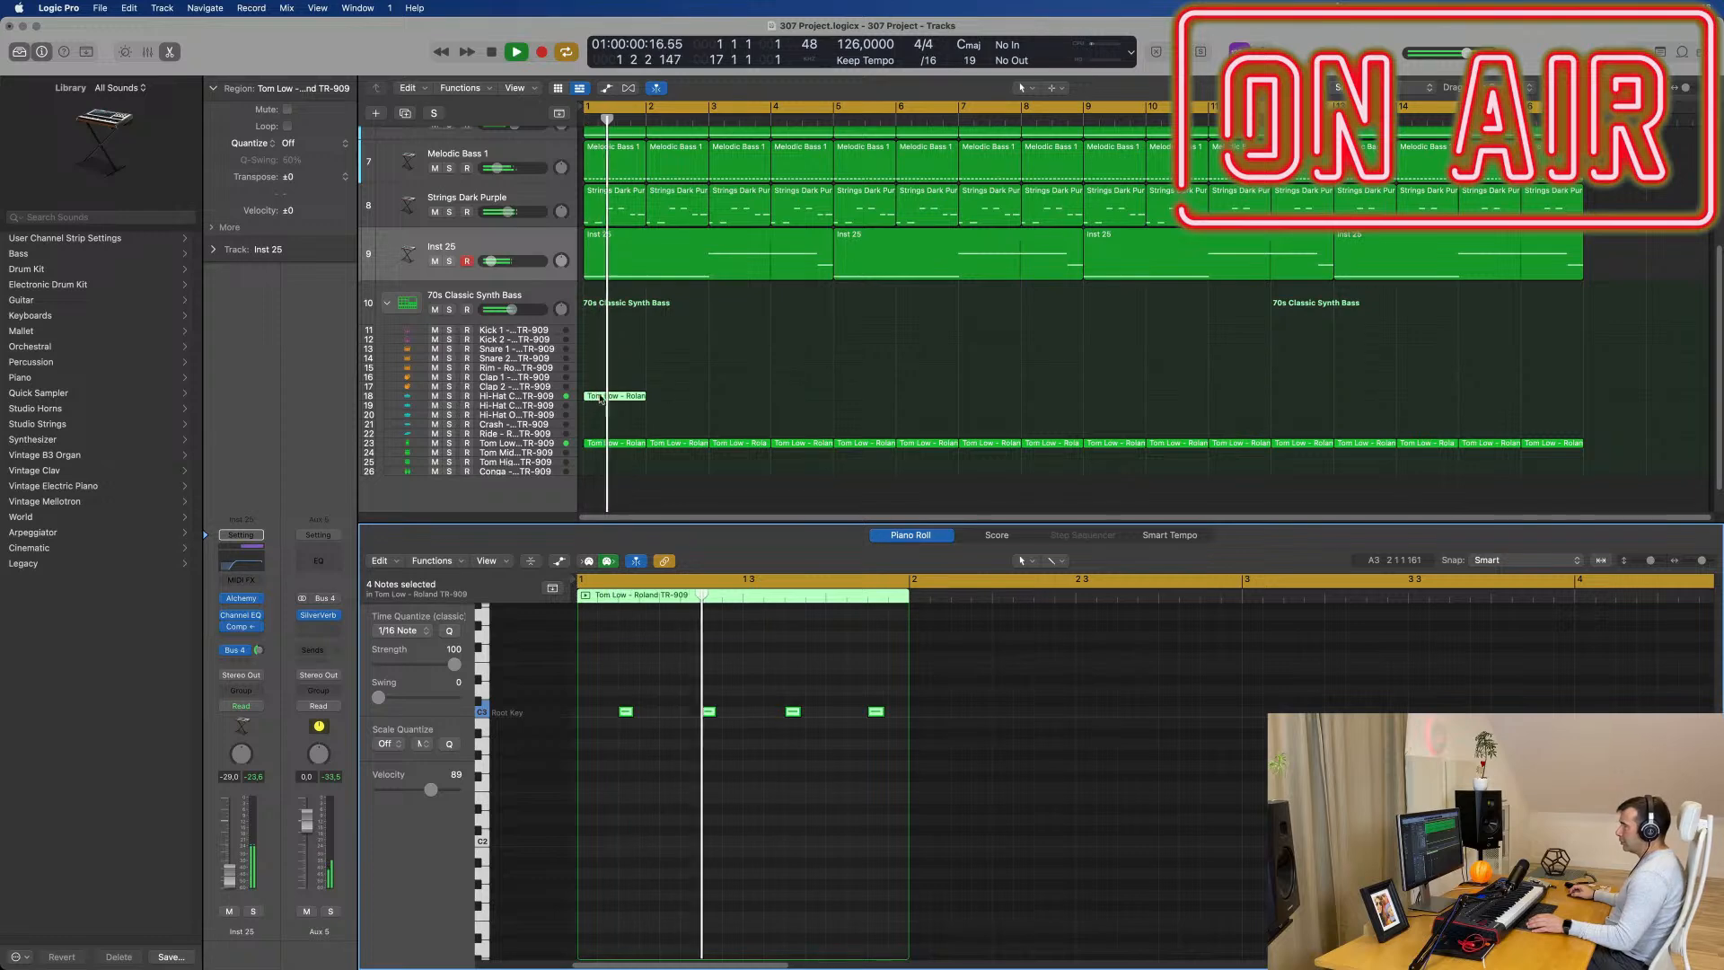
# Step: Repeat the offbeat region on the closed Hi-Hat track fifteen times to fill bars 1 to 16
pyautogui.click(639, 392)
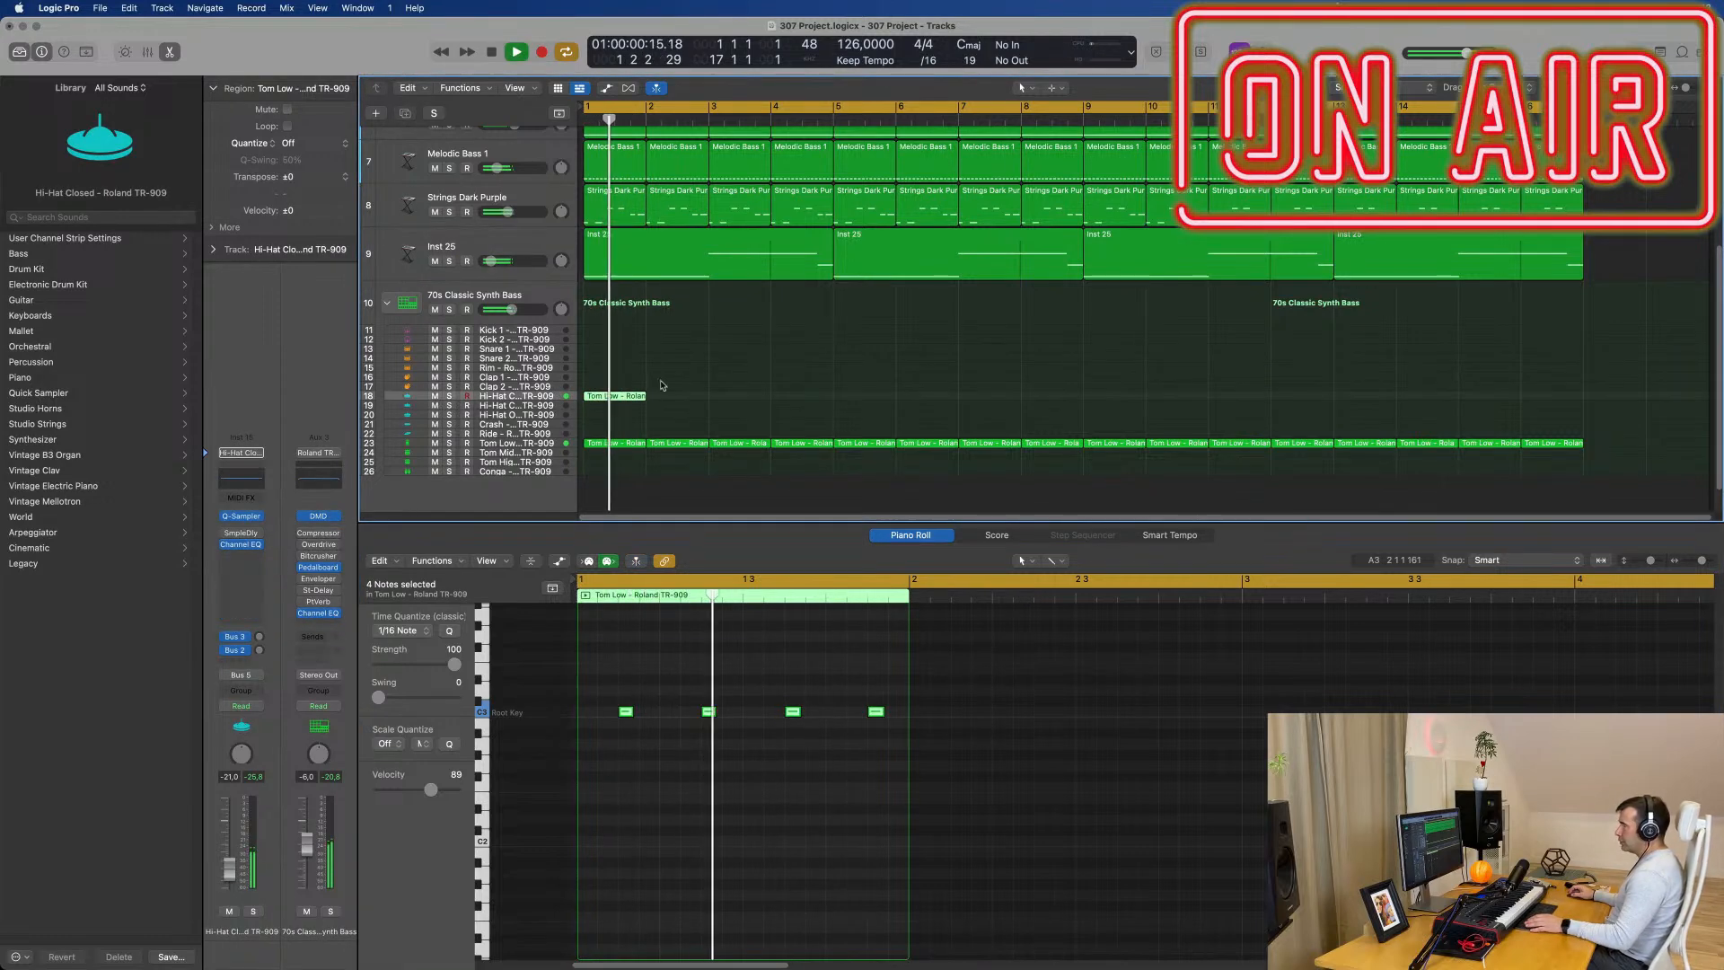
pyautogui.moveTo(693, 389); pyautogui.dragTo(597, 415)
pyautogui.press('super+r')
pyautogui.press('super+r')
pyautogui.press('super+r')
pyautogui.press('super+r')
pyautogui.press('super+r')
pyautogui.press('super+r')
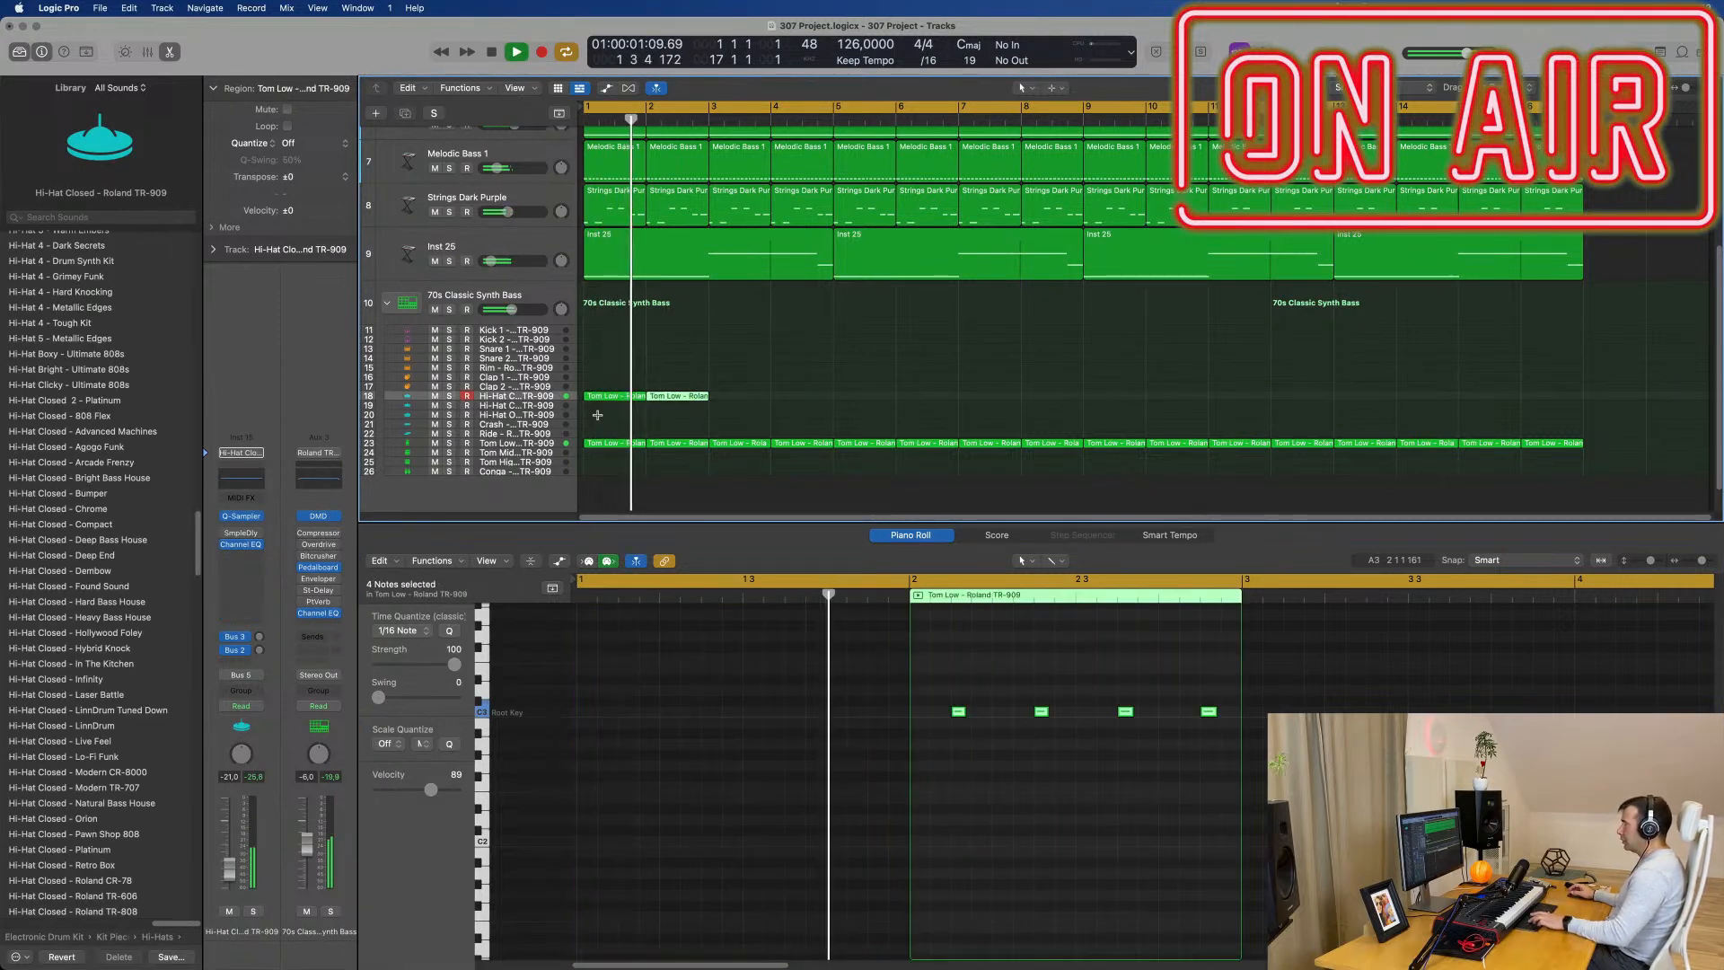
pyautogui.press('super+r')
pyautogui.press('super+r')
pyautogui.press('super+r')
pyautogui.press('super+r')
pyautogui.press('super+r')
pyautogui.press('super+r')
pyautogui.press('super+r')
pyautogui.press('super+r')
pyautogui.press('super+r')
# Step: Raise the closed Hi-Hat channel's volume to about -15.4 dB while auditioning the pattern
pyautogui.press('space')
pyautogui.press('space')
pyautogui.moveTo(230, 869); pyautogui.dragTo(230, 863)
pyautogui.press('space')
pyautogui.press('space')
# Step: Move all sixteen offbeat regions from the closed Hi-Hat track to the open Hi-Hat track (track 20) and play them
pyautogui.click(579, 397)
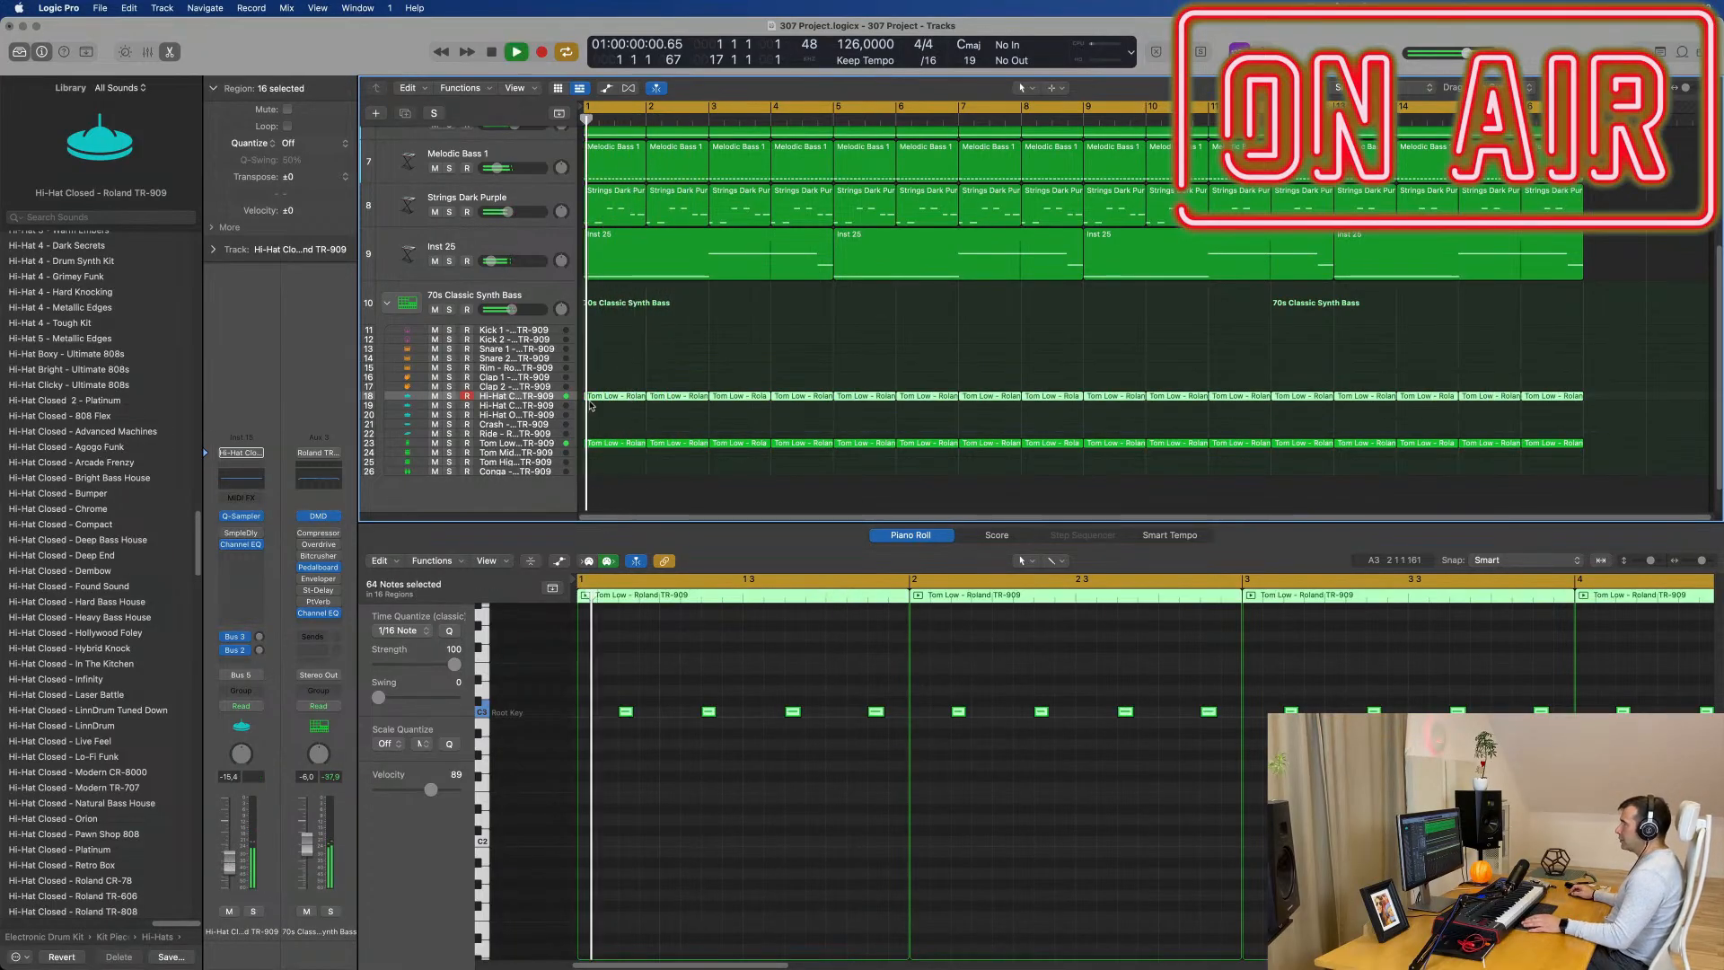
pyautogui.moveTo(579, 402); pyautogui.dragTo(582, 417)
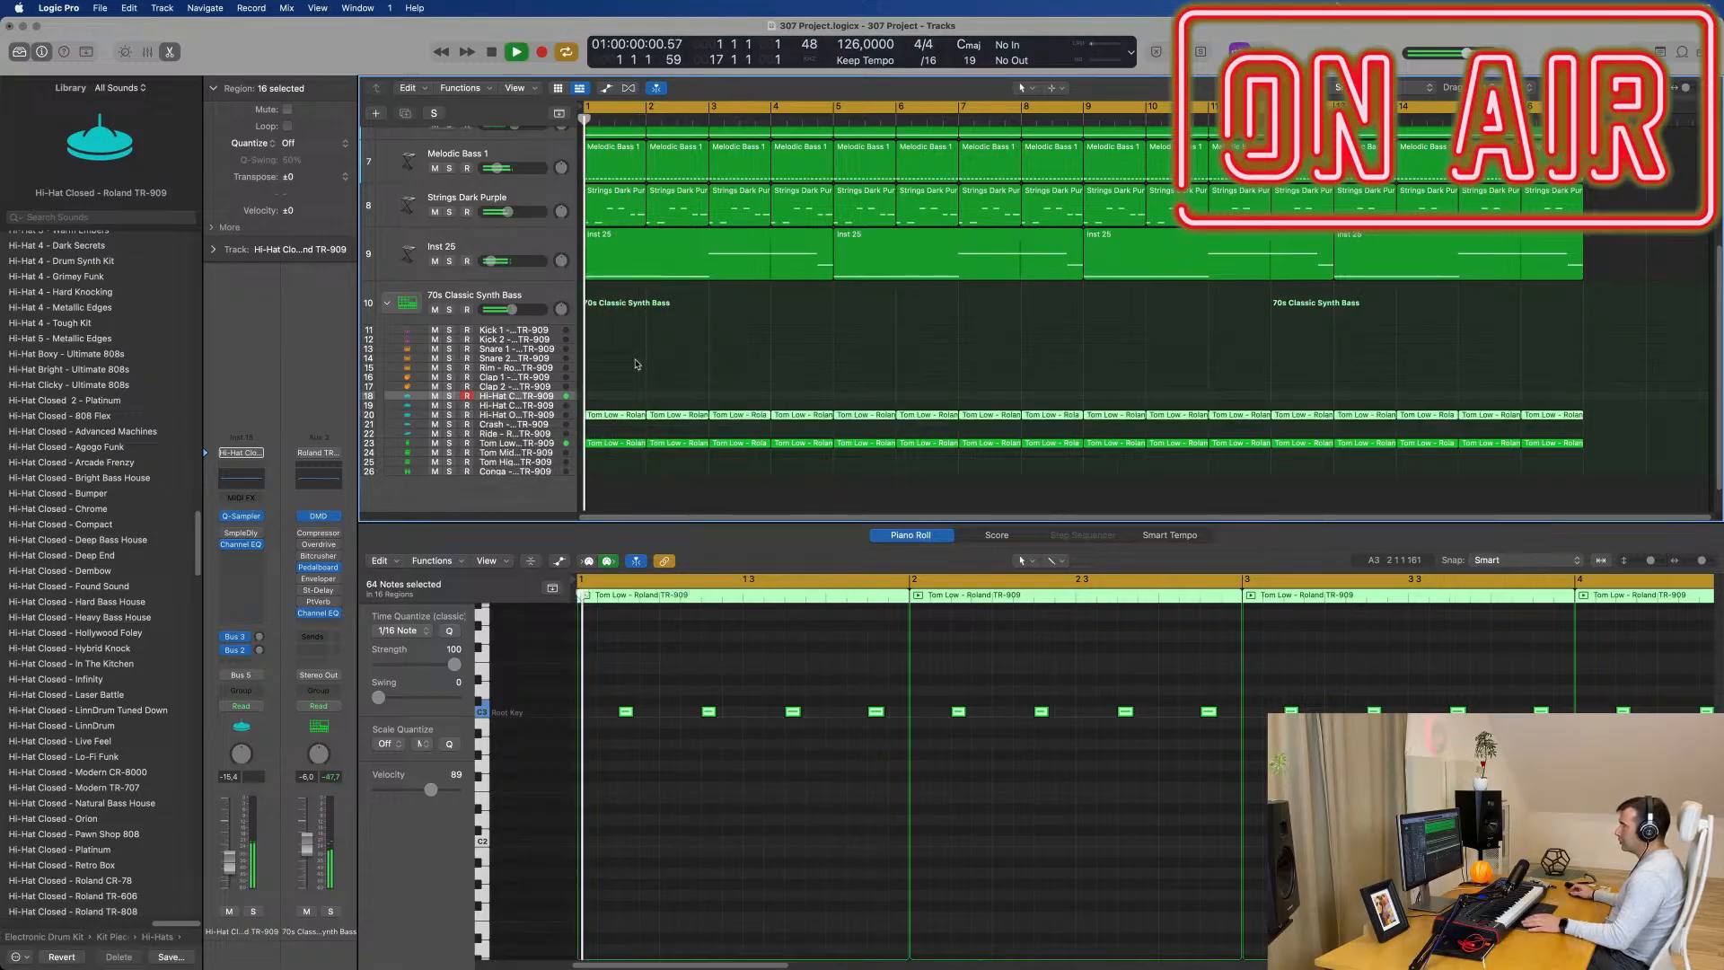
pyautogui.press('space')
pyautogui.press('space')
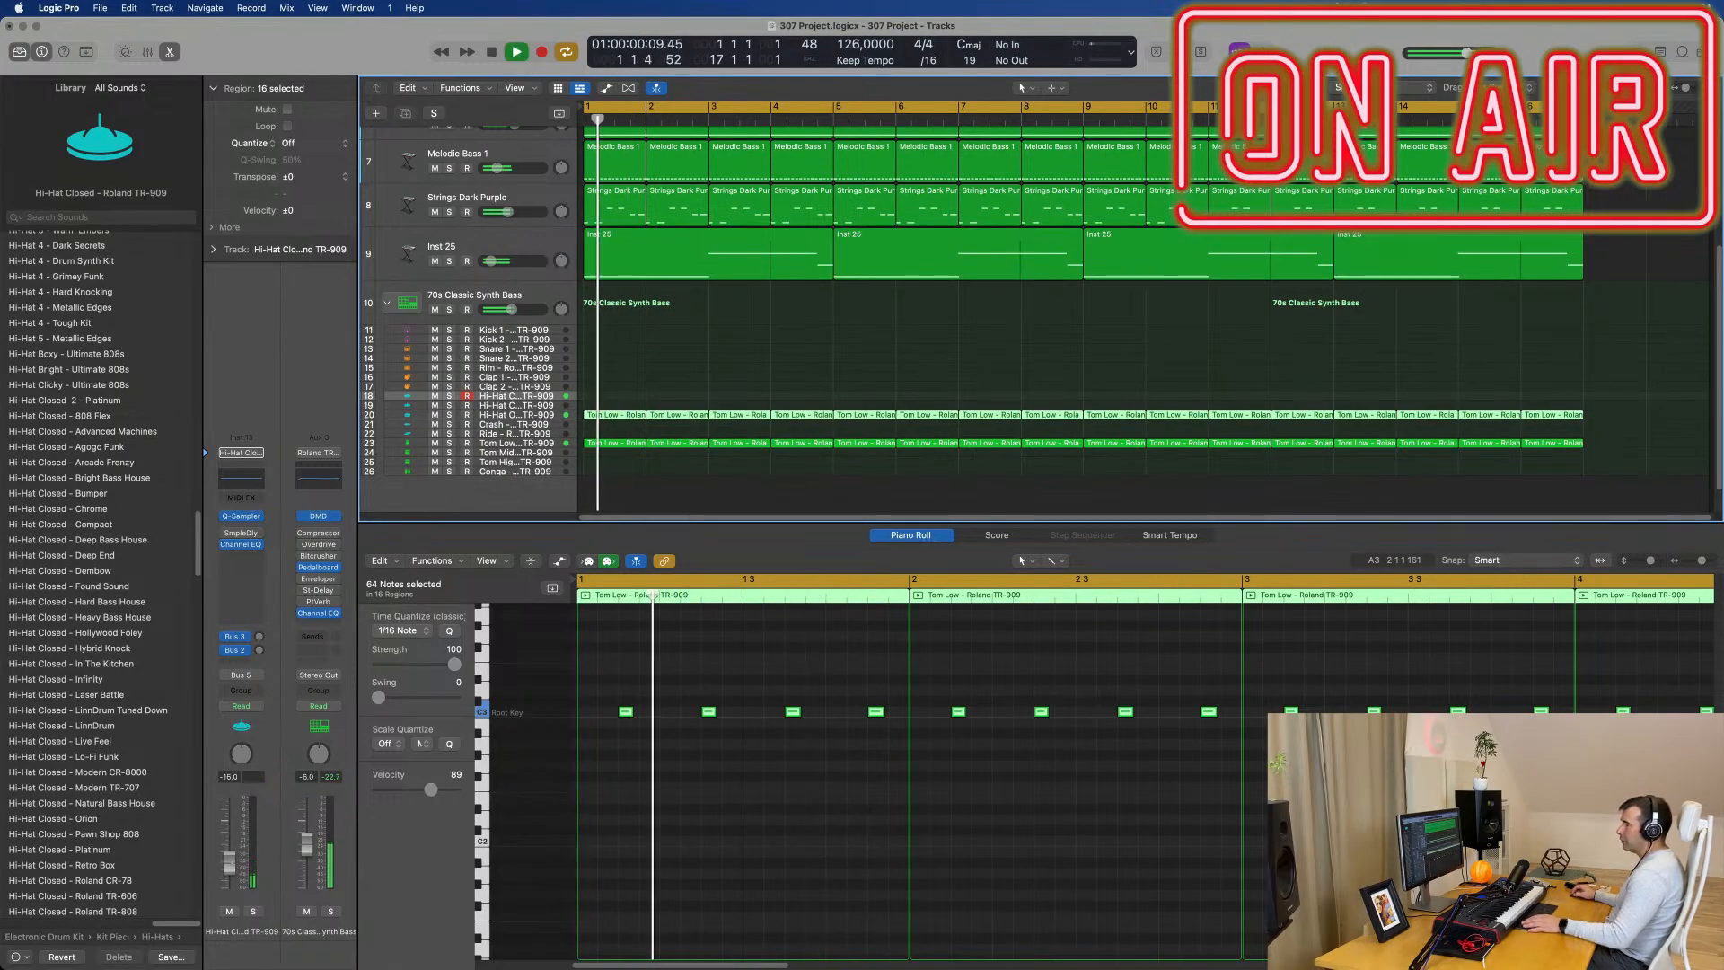
# Step: Copy the first open Hi-Hat region to the closed Hi-Hat track and place notes on every sixteenth except the offbeats
pyautogui.click(615, 419)
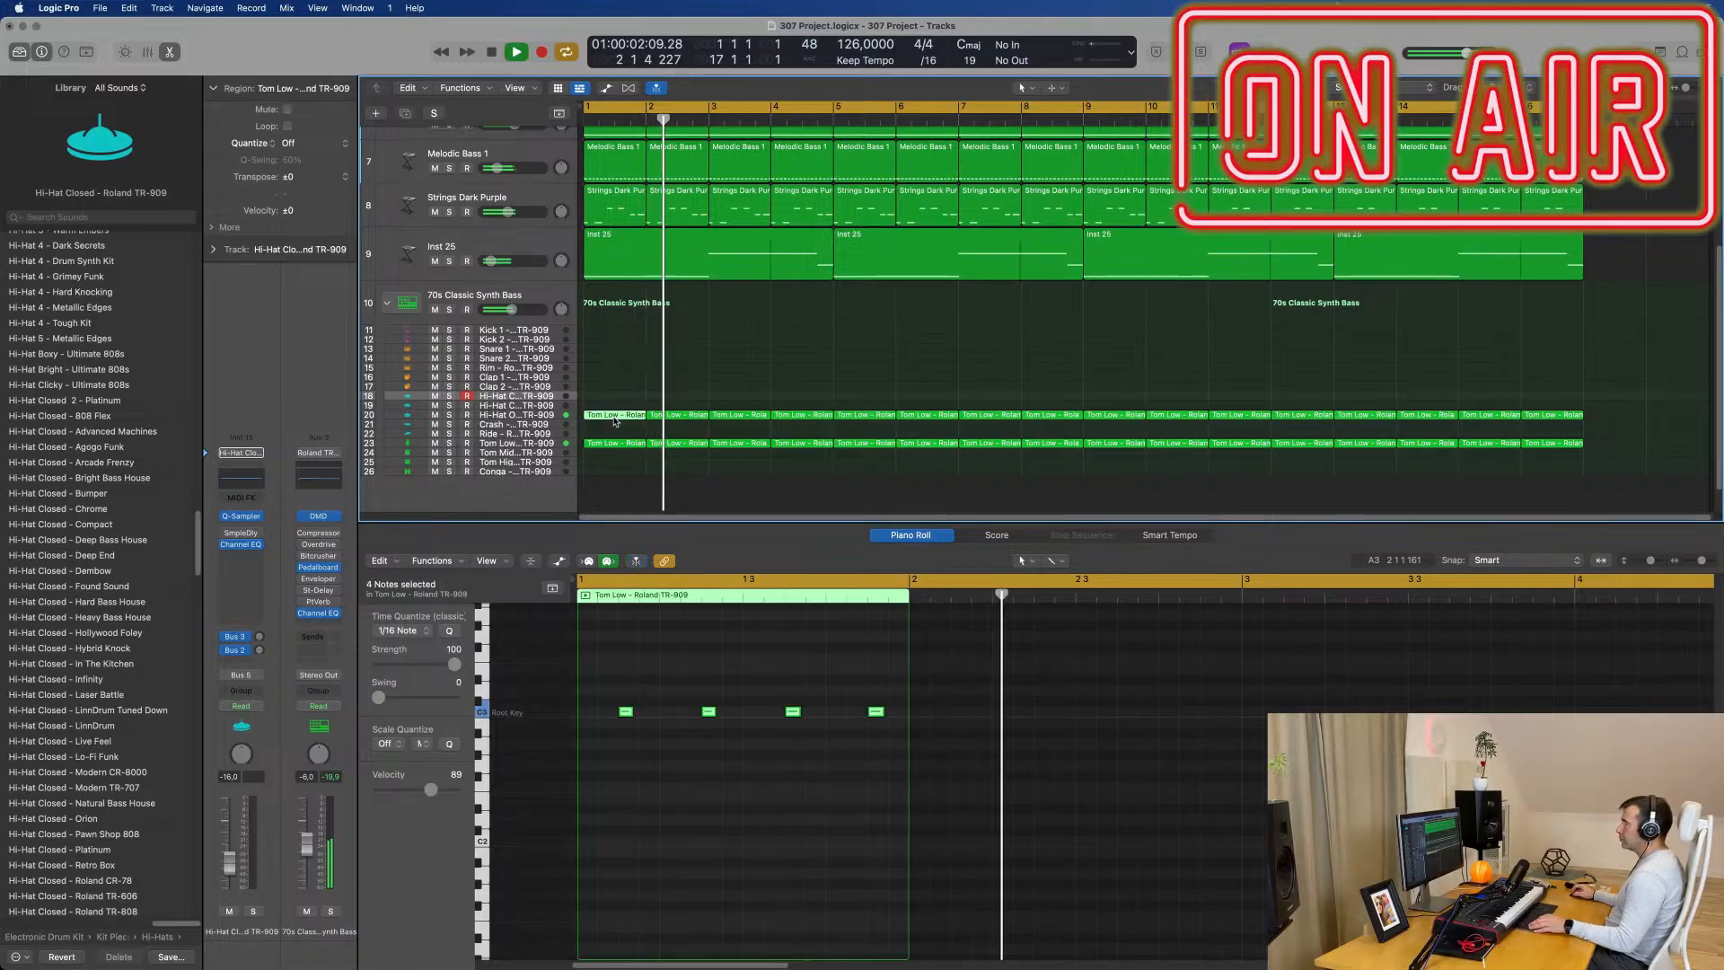
pyautogui.moveTo(615, 419); pyautogui.dragTo(616, 396)
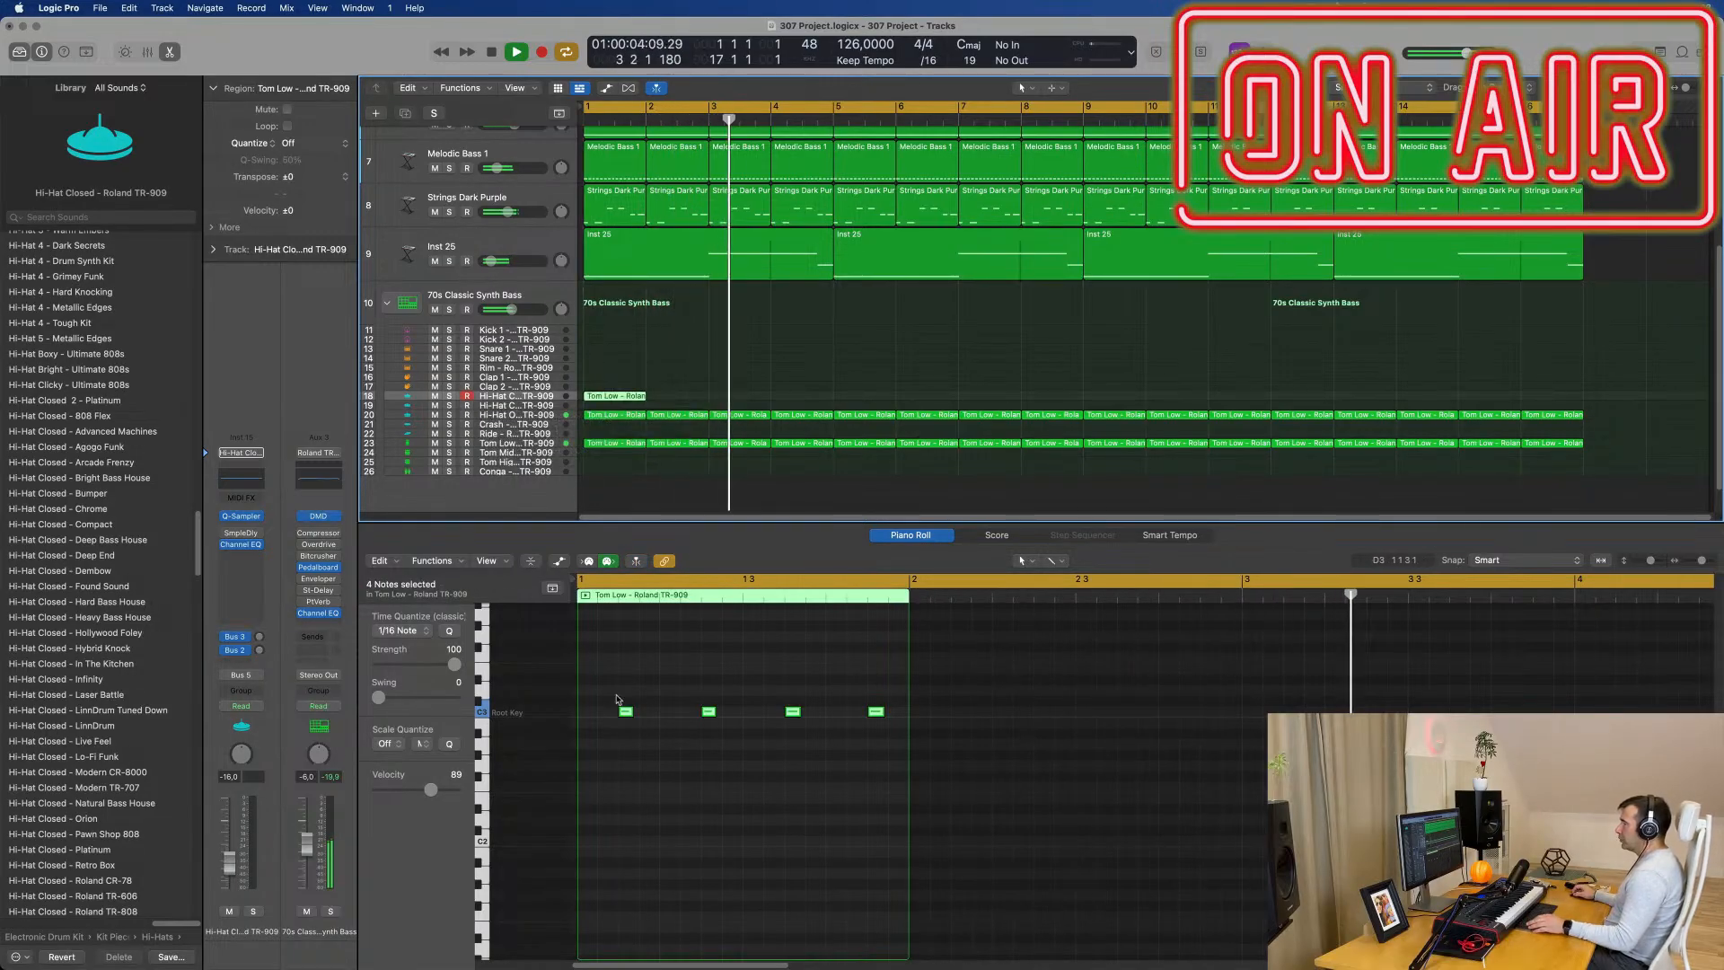
pyautogui.moveTo(626, 716)
pyautogui.mouseDown()
pyautogui.moveTo(586, 720)
pyautogui.moveTo(645, 717)
pyautogui.mouseUp()
# Step: Repeat the new sixteenth-note closed Hi-Hat region fifteen times so it runs through bar 16
pyautogui.moveTo(704, 369); pyautogui.dragTo(634, 402)
pyautogui.press('super+r')
pyautogui.press('super+r')
pyautogui.press('super+r')
pyautogui.press('super+r')
pyautogui.press('super+r')
pyautogui.press('super+r')
pyautogui.press('super+r')
pyautogui.press('super+r')
pyautogui.press('super+r')
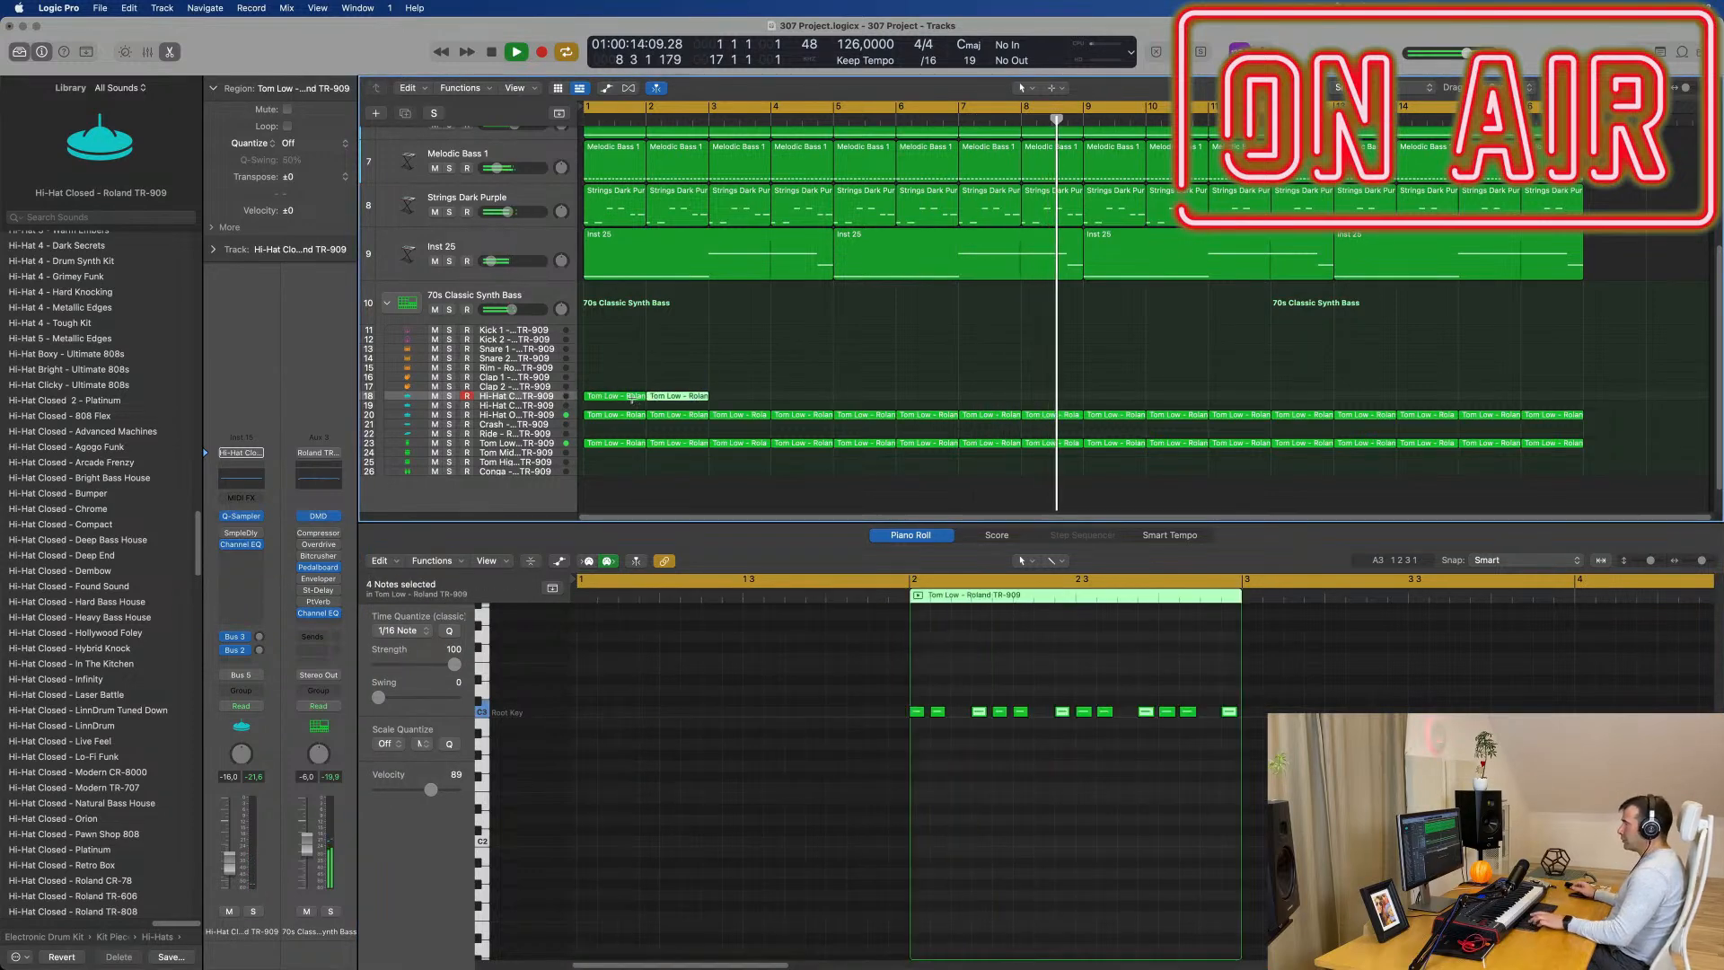
pyautogui.press('super+r')
pyautogui.press('super+r')
pyautogui.press('super+r')
pyautogui.press('super+r')
pyautogui.press('super+r')
pyautogui.press('super+r')
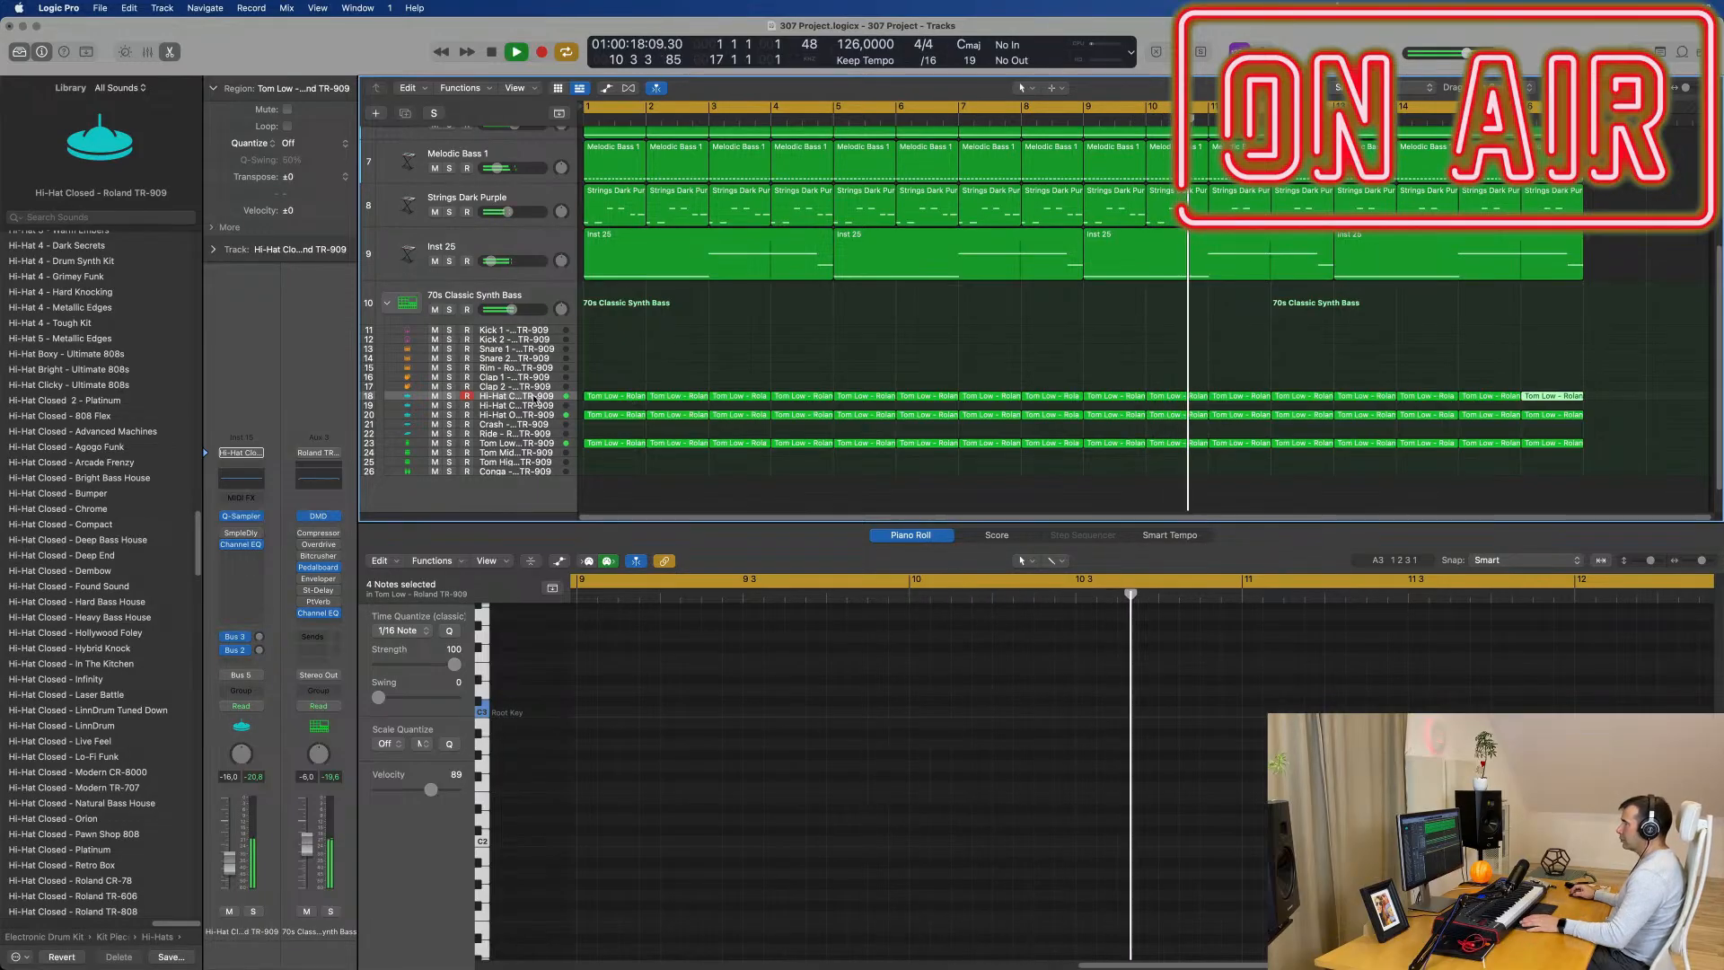
# Step: Lower the closed Hi-Hat channel's volume to -20 dB and raise its Bus 2 delay send to about -6.9 dB
pyautogui.click(499, 397)
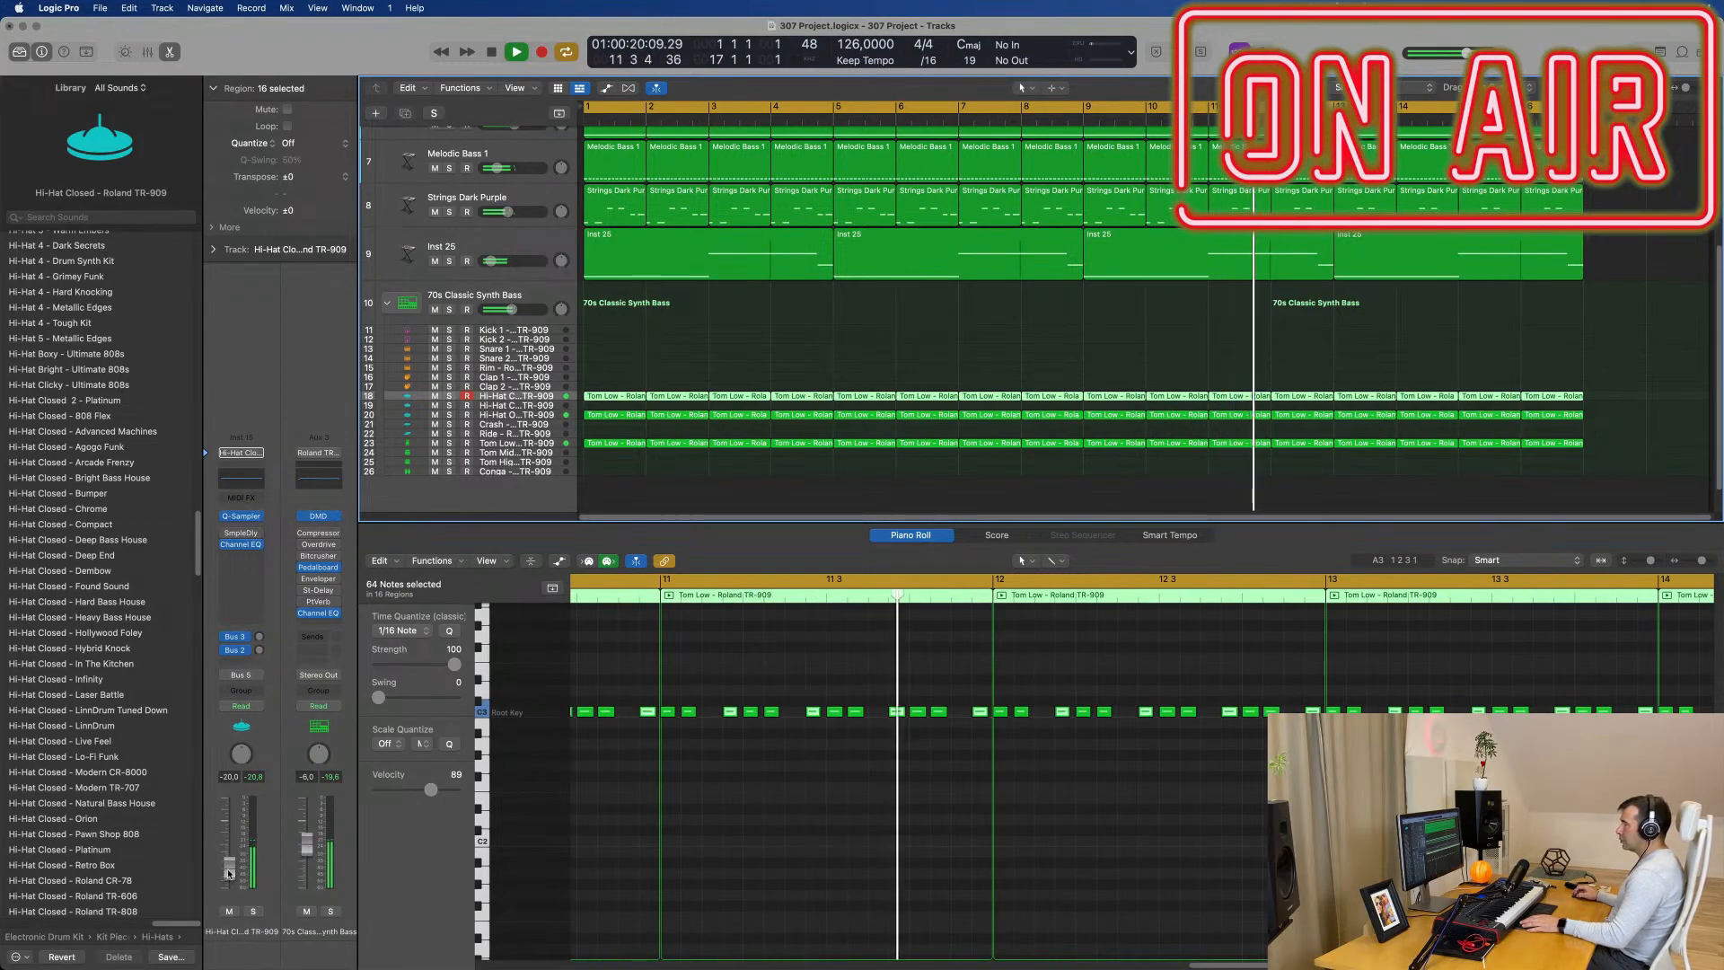
pyautogui.moveTo(230, 868); pyautogui.dragTo(230, 873)
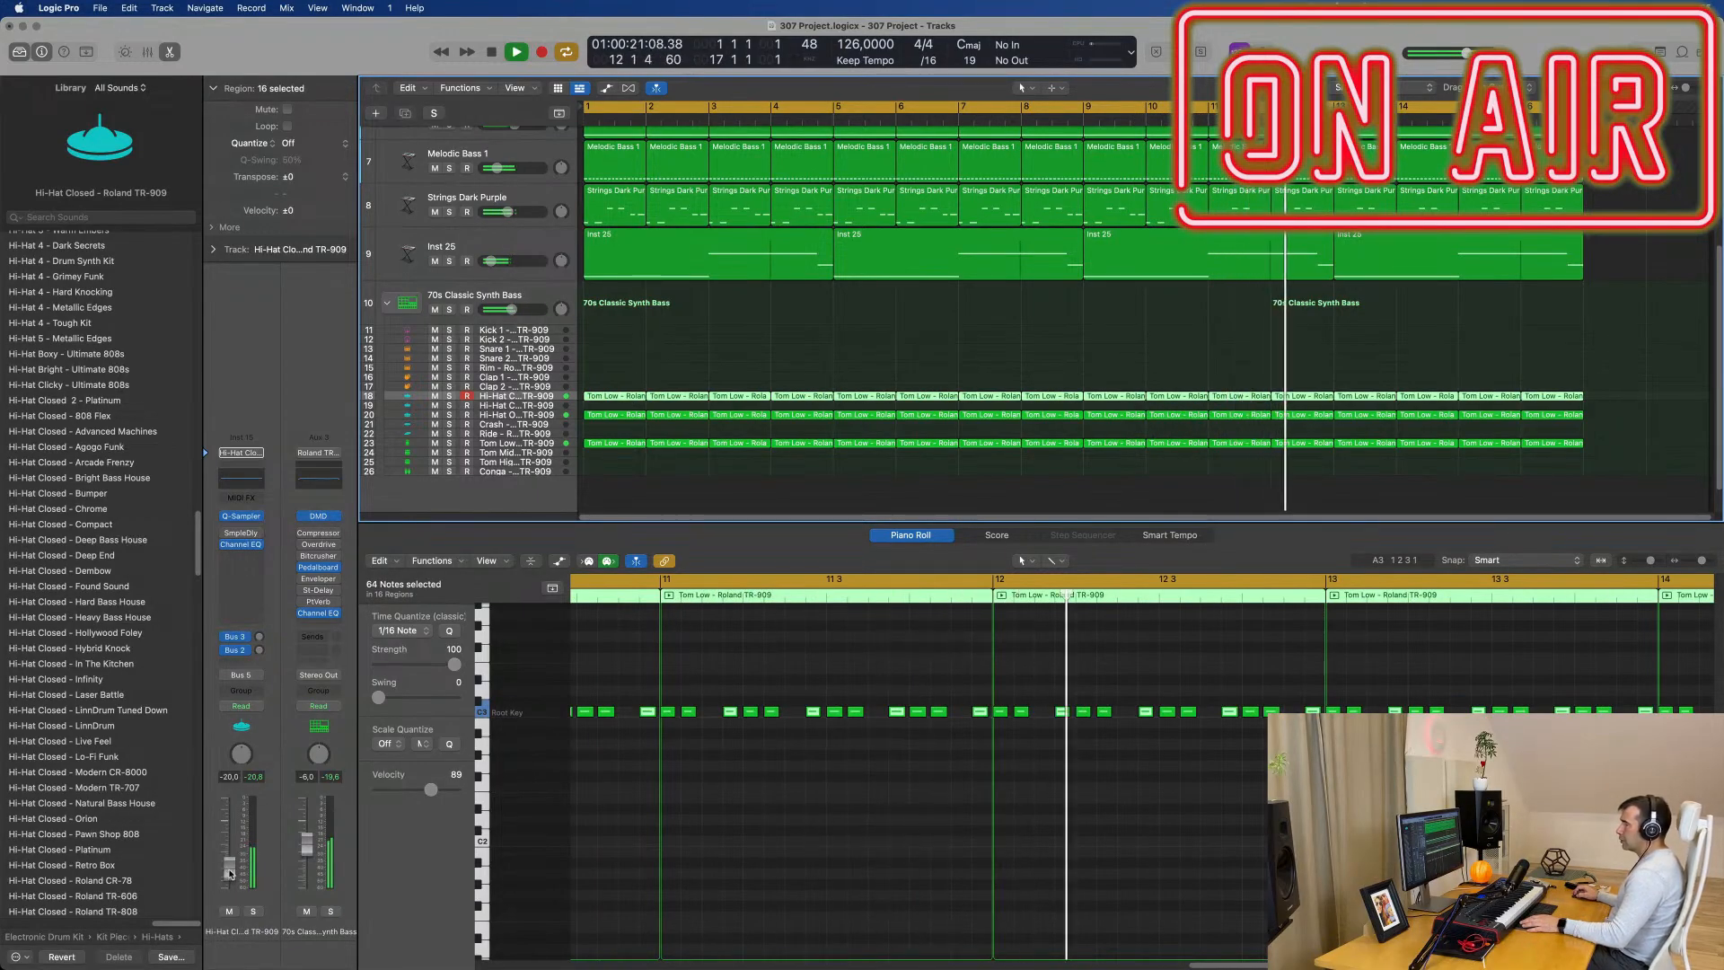
pyautogui.click(260, 649)
pyautogui.moveTo(260, 649); pyautogui.dragTo(260, 620)
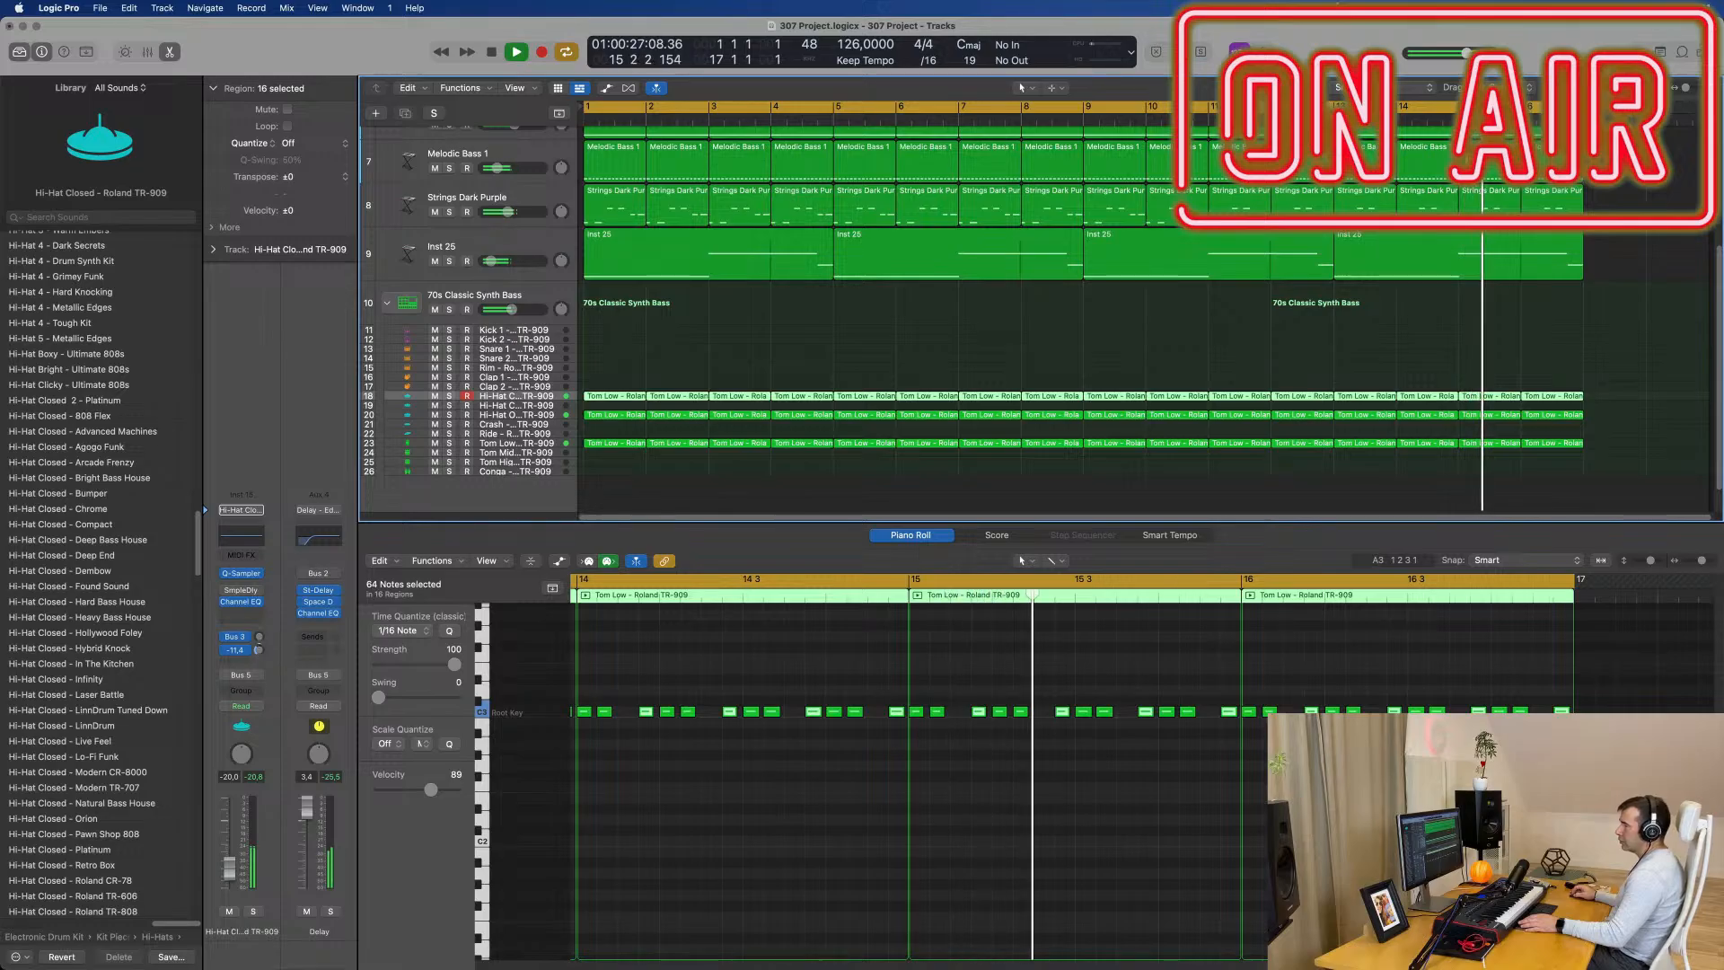
pyautogui.doubleClick(258, 651)
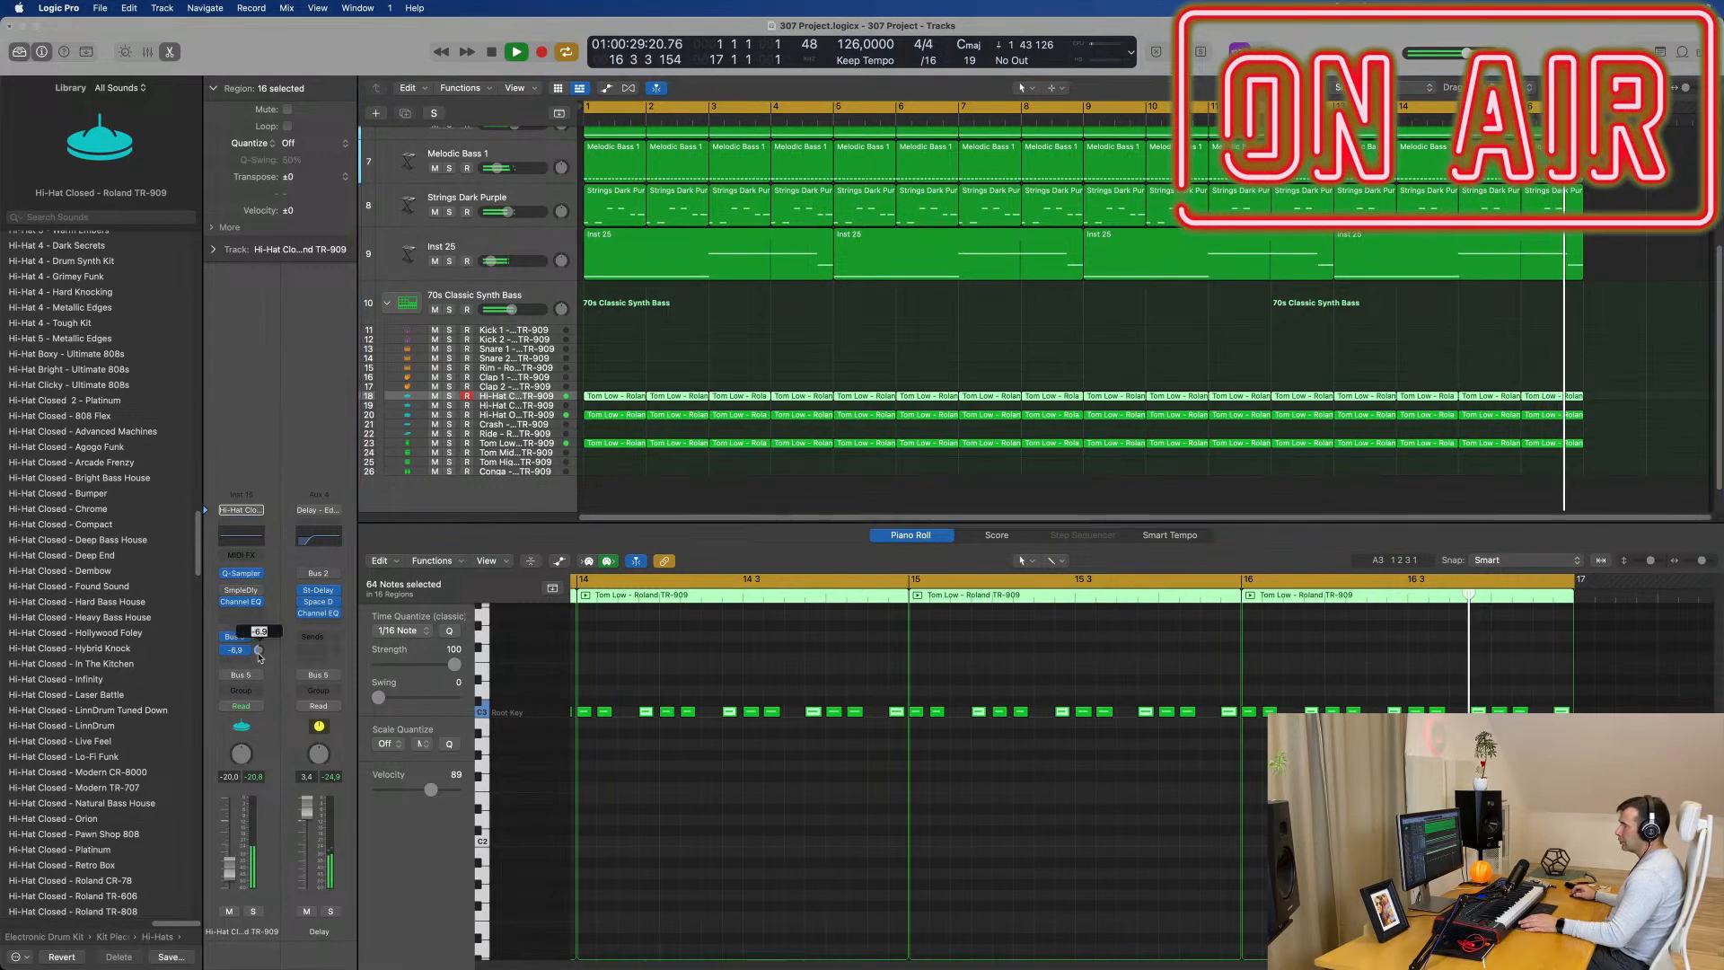
# Step: Deselect the hi-hat regions, then select and mute the Strings Dark Purple track
pyautogui.click(662, 479)
pyautogui.scroll(1, 774, 356)
pyautogui.scroll(-1, 774, 356)
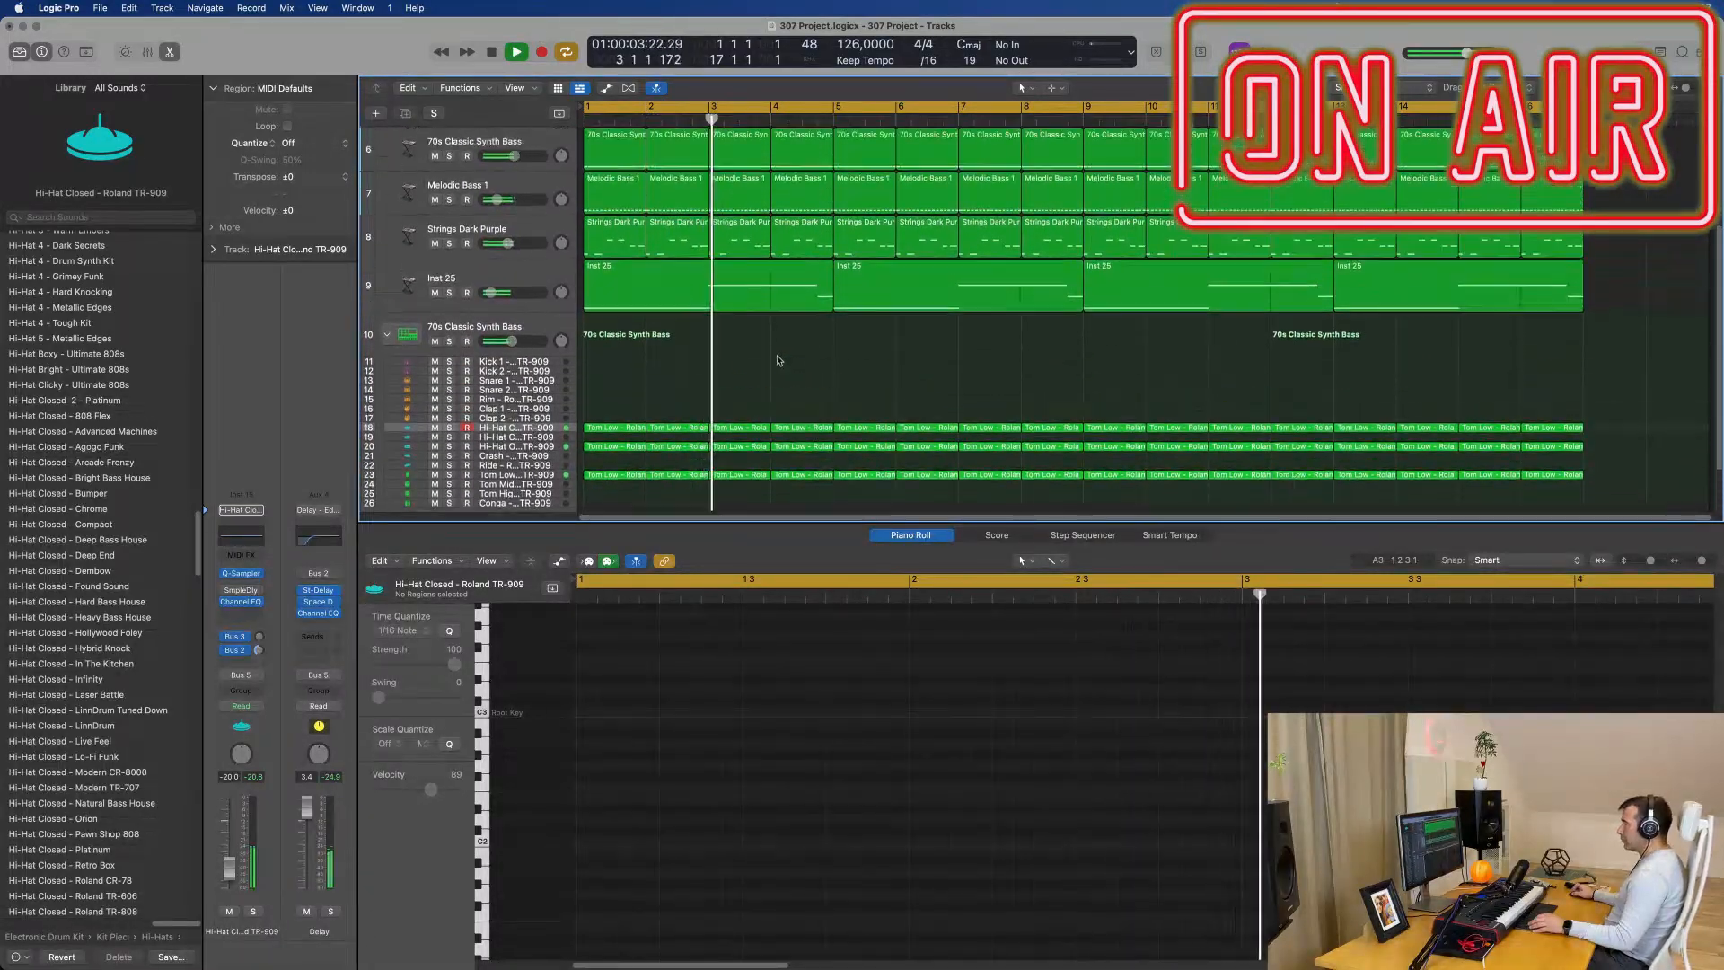
pyautogui.scroll(-1, 771, 377)
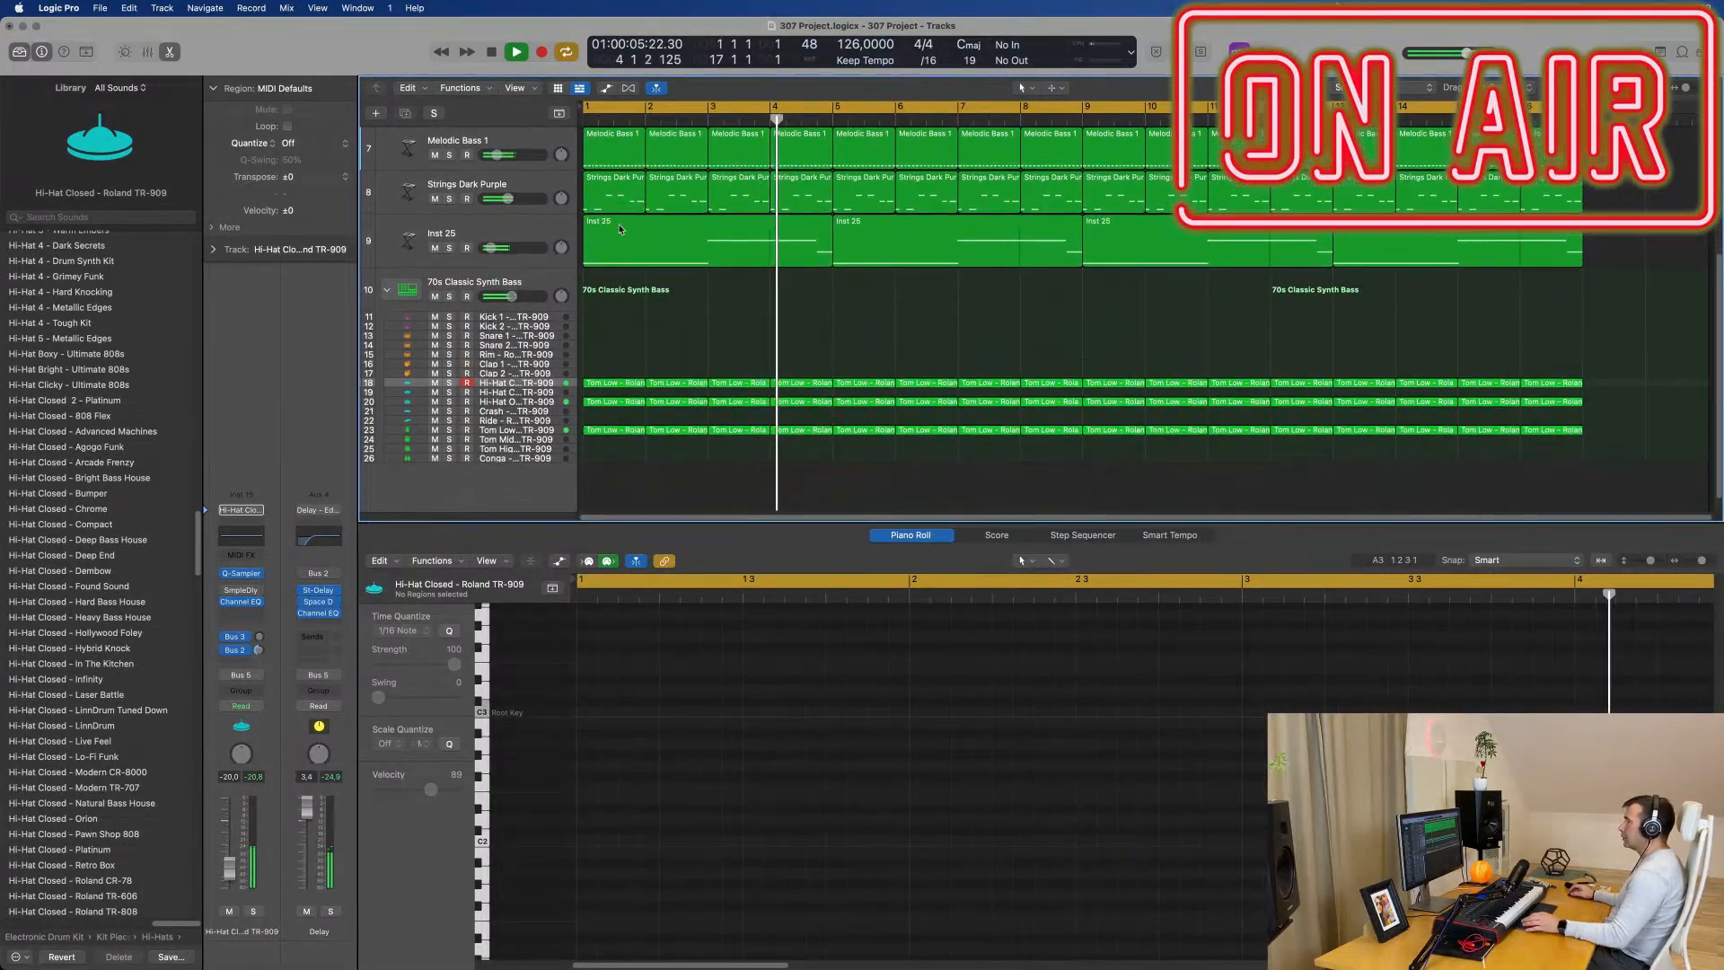
pyautogui.click(529, 184)
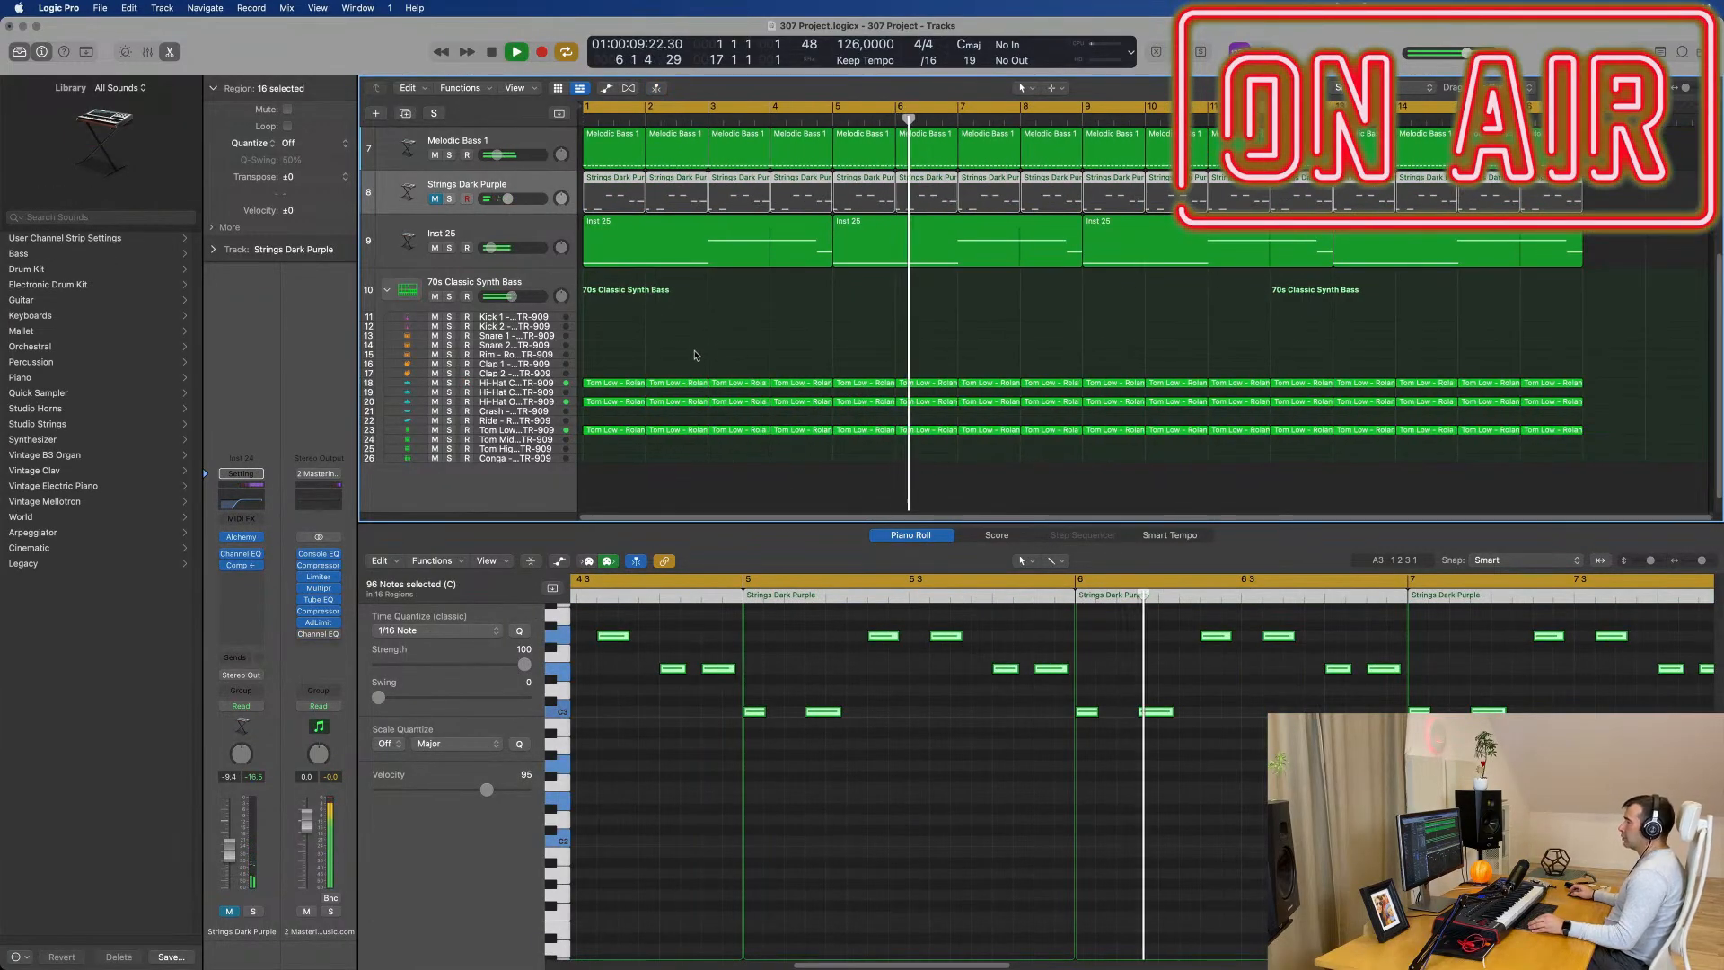
# Step: Mute the Melodic Bass 1 and 70s Classic Synth Bass tracks, and briefly test muting the track 5 Heavy Kick
pyautogui.scroll(5, 696, 351)
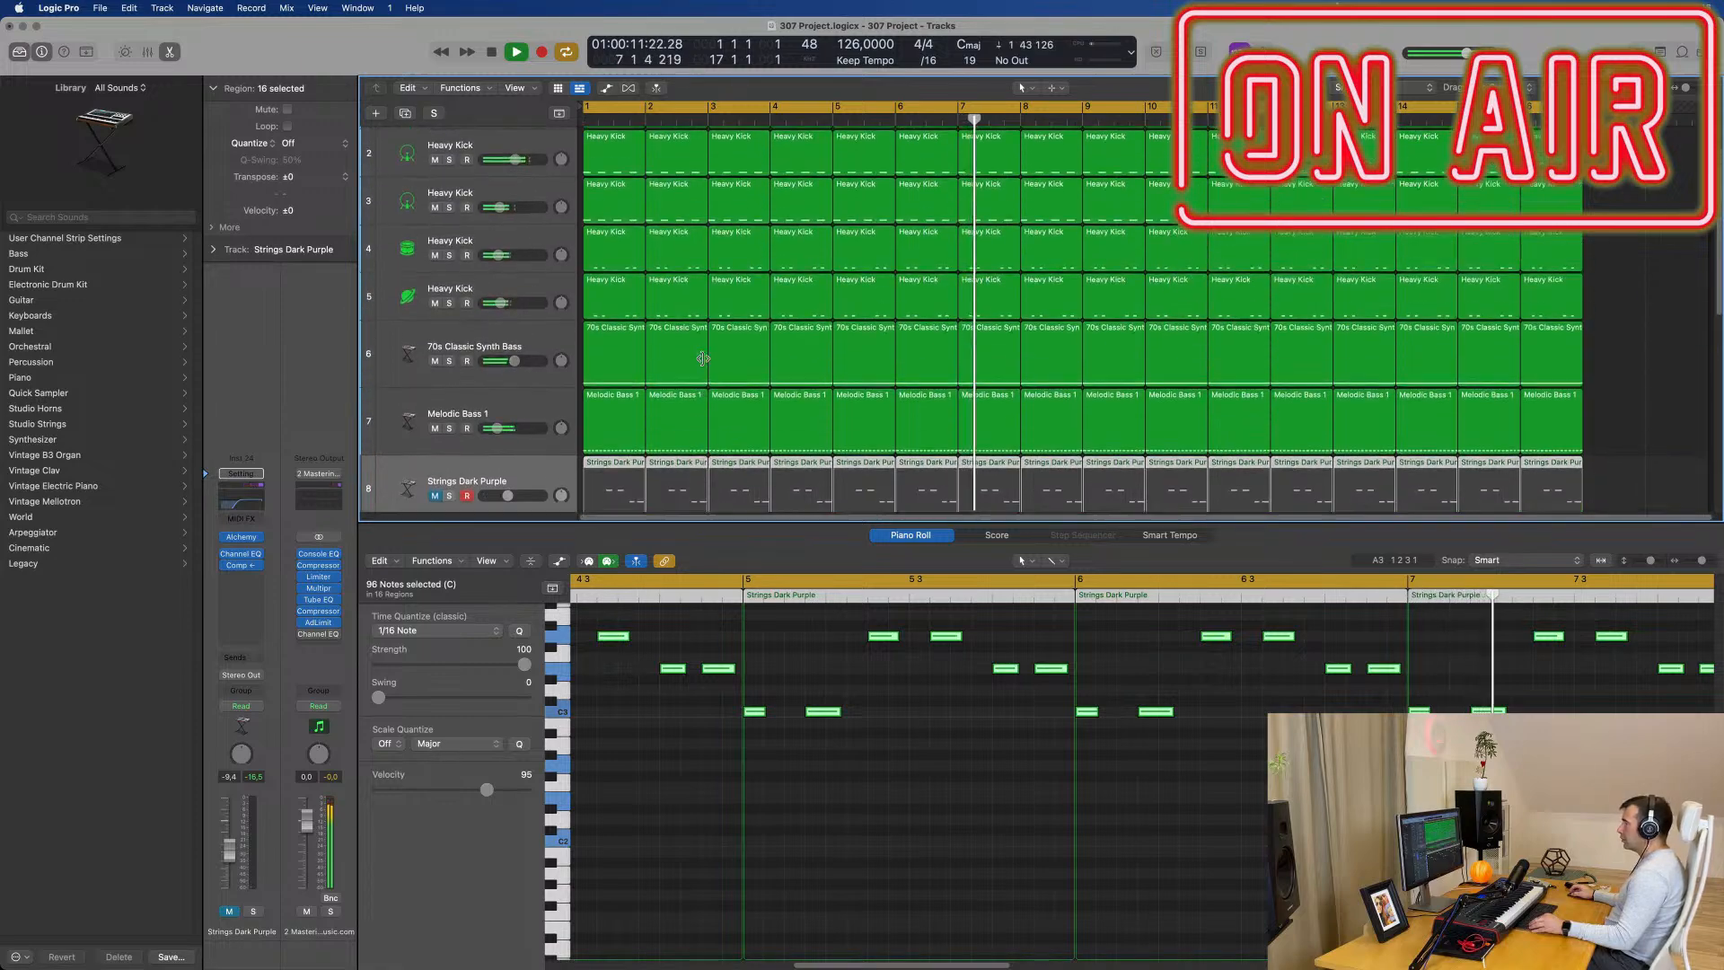
pyautogui.scroll(-8, 709, 358)
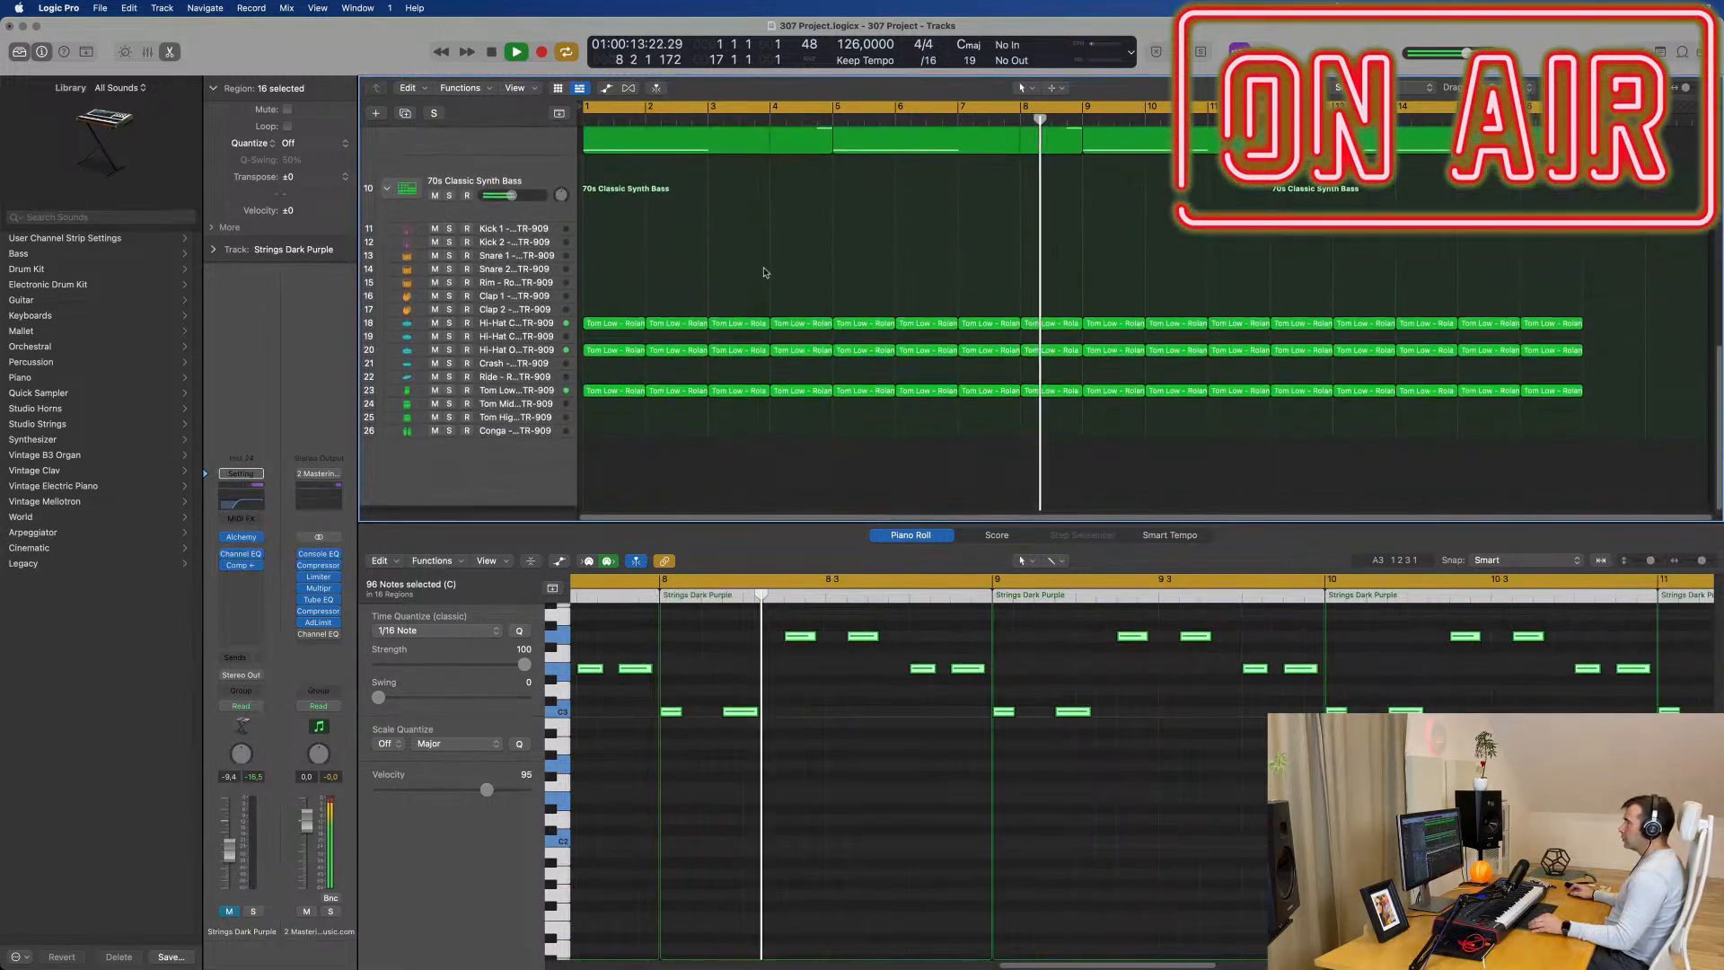
pyautogui.scroll(3, 764, 272)
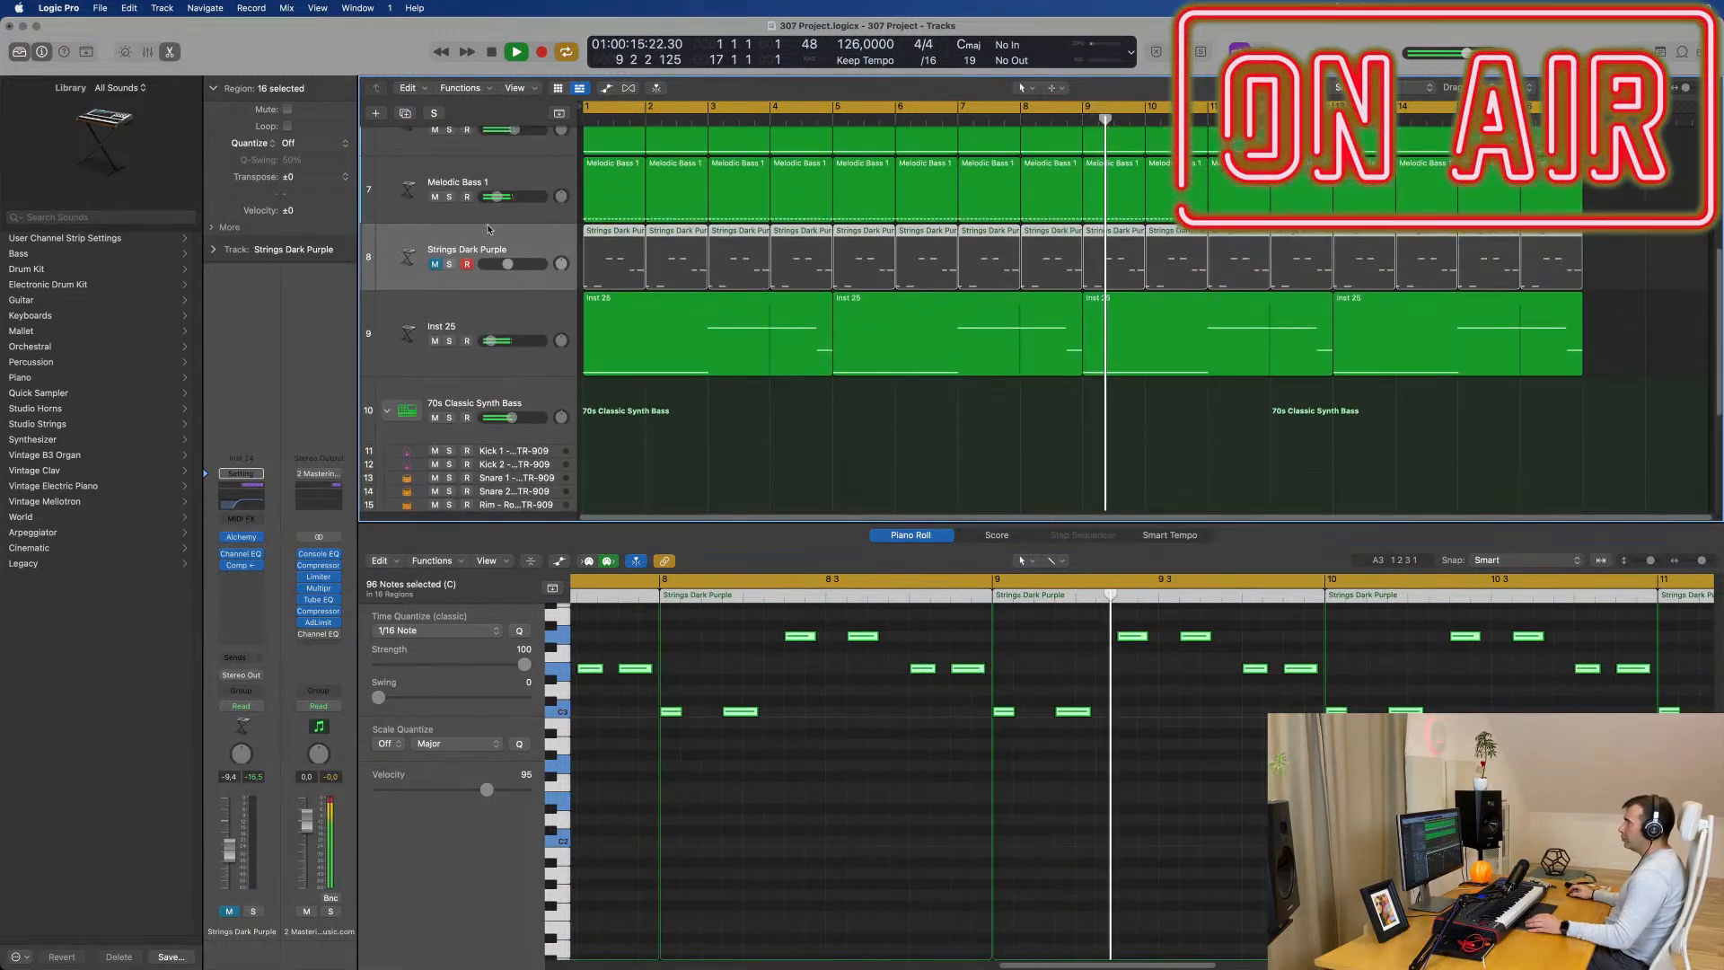
pyautogui.click(435, 196)
pyautogui.scroll(2, 432, 233)
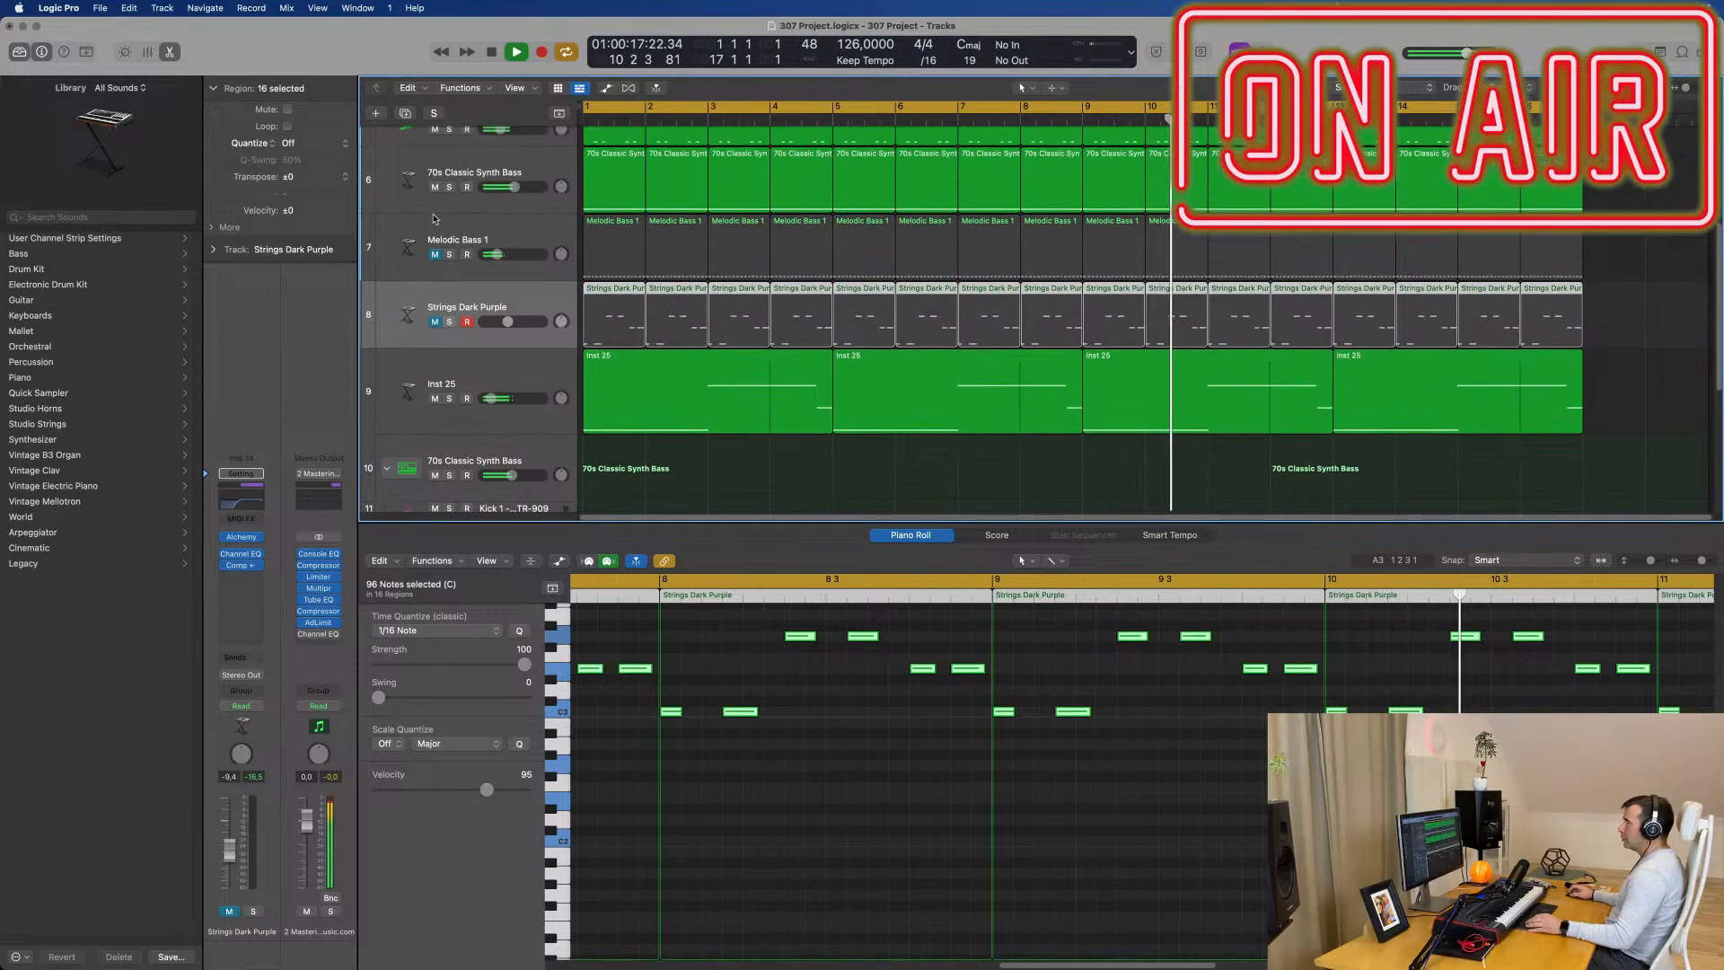
pyautogui.scroll(1, 432, 233)
pyautogui.click(434, 228)
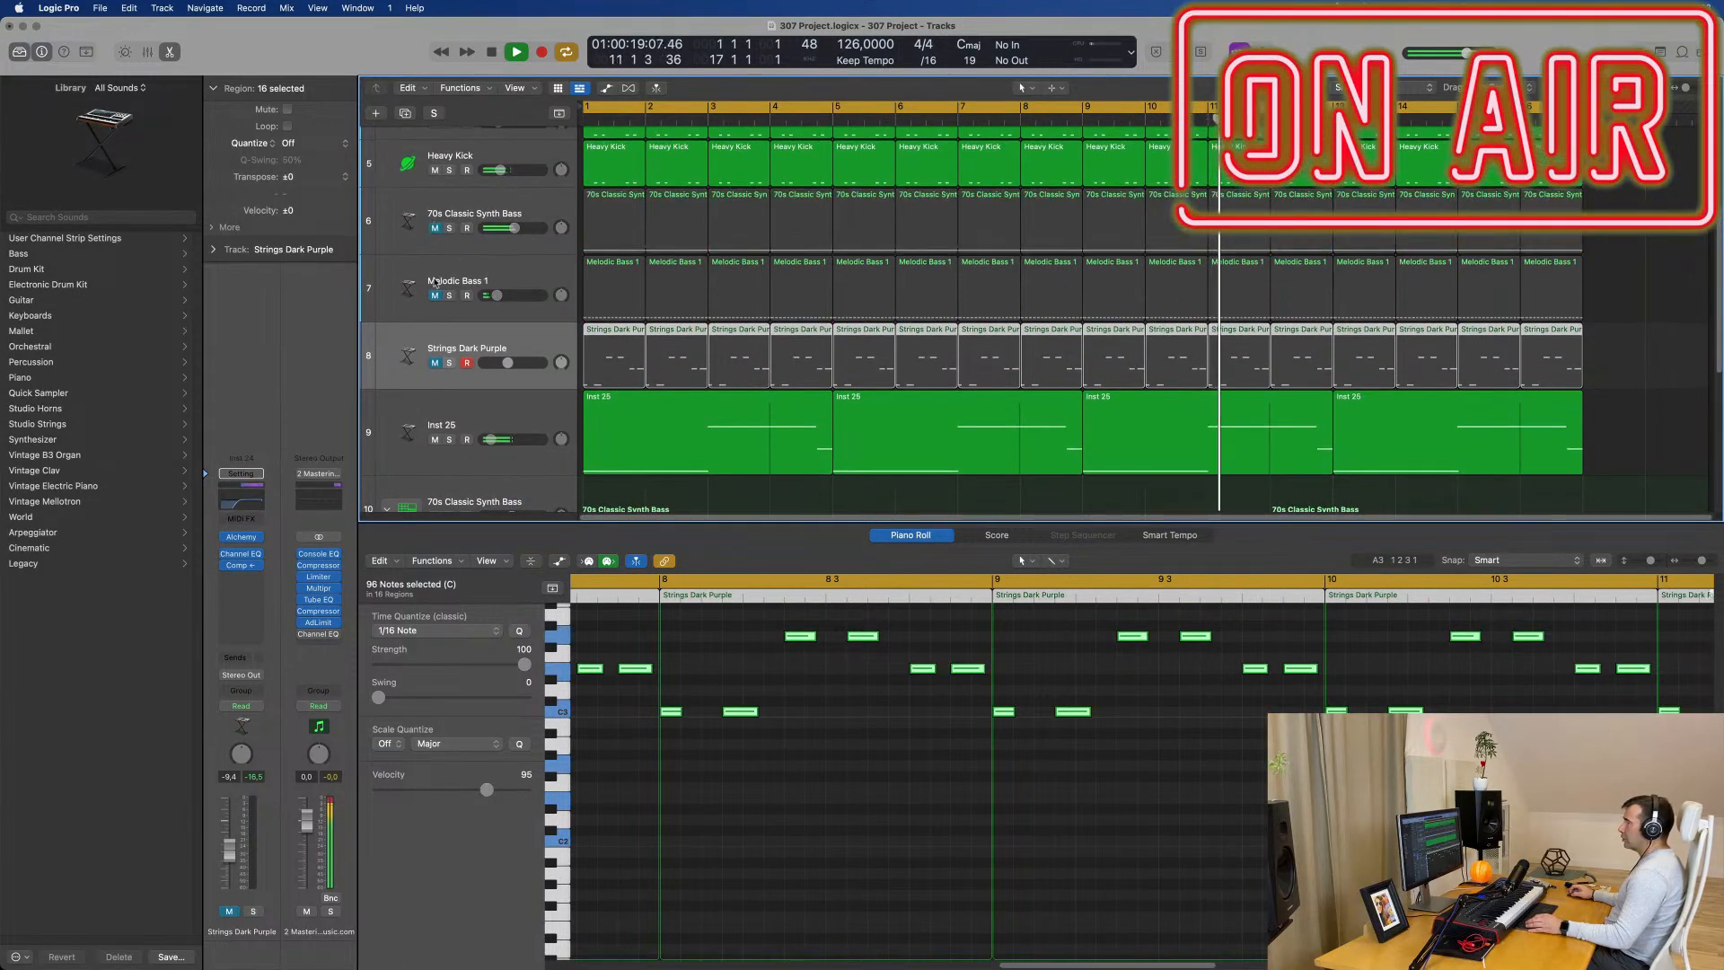
pyautogui.click(435, 170)
pyautogui.click(435, 170)
# Step: Unmute the Melodic Bass 1 track and open its Alchemy instrument
pyautogui.click(435, 294)
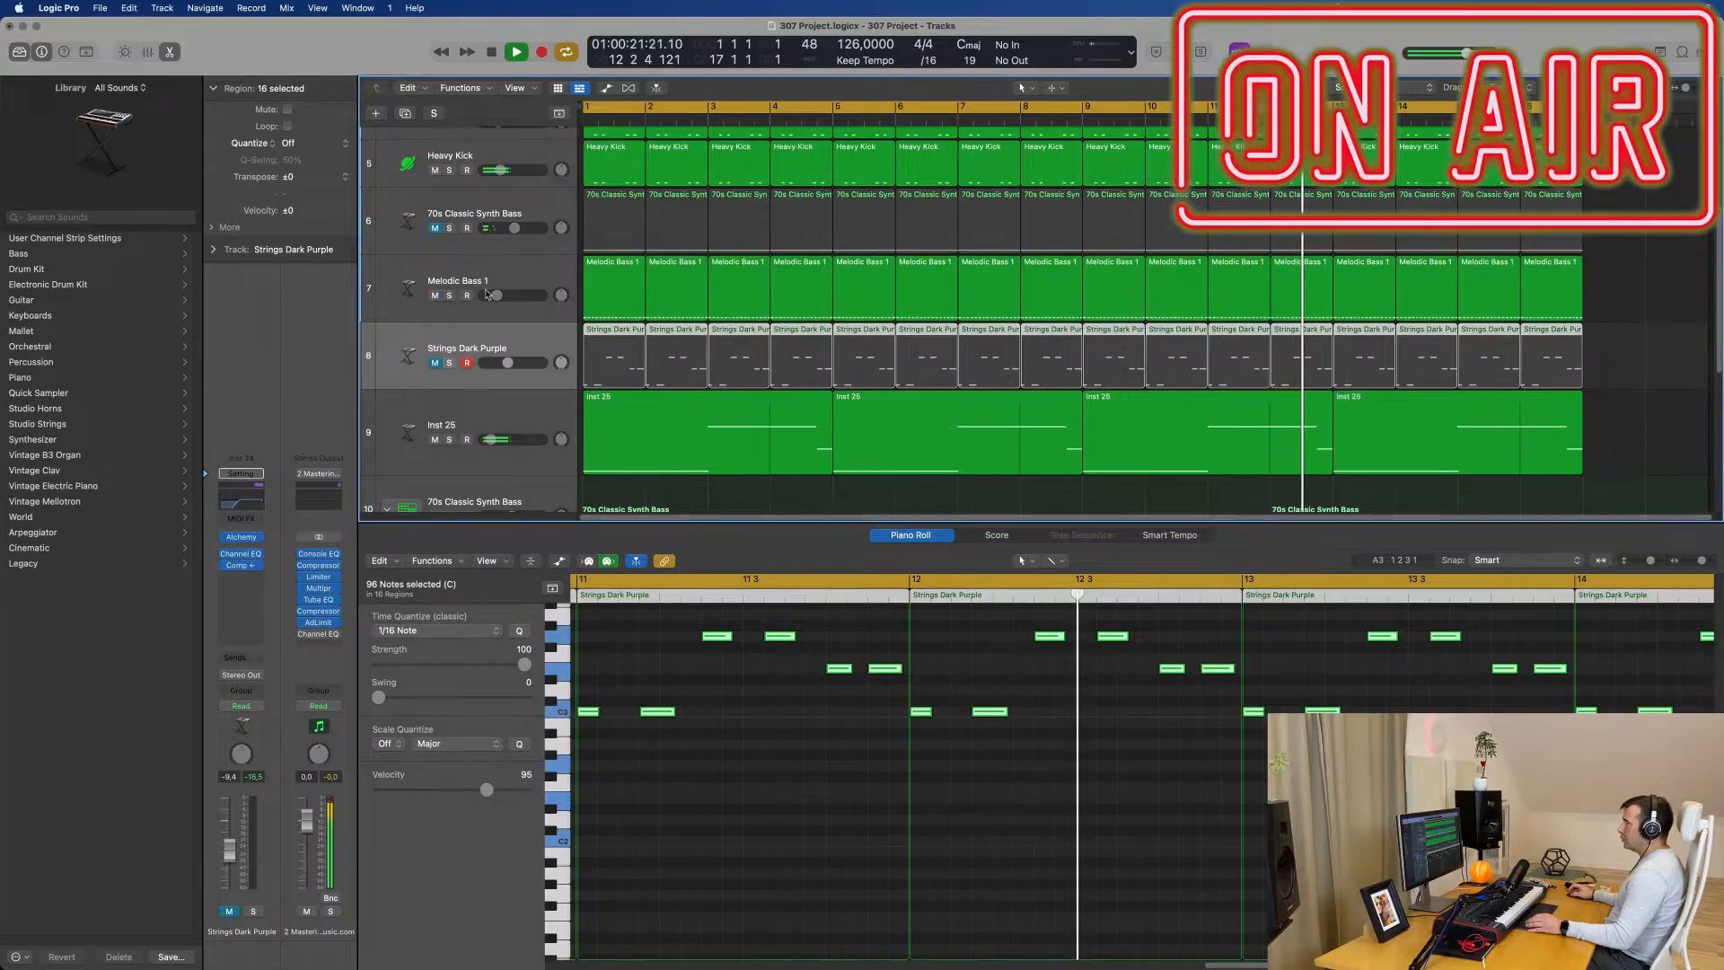
pyautogui.click(535, 285)
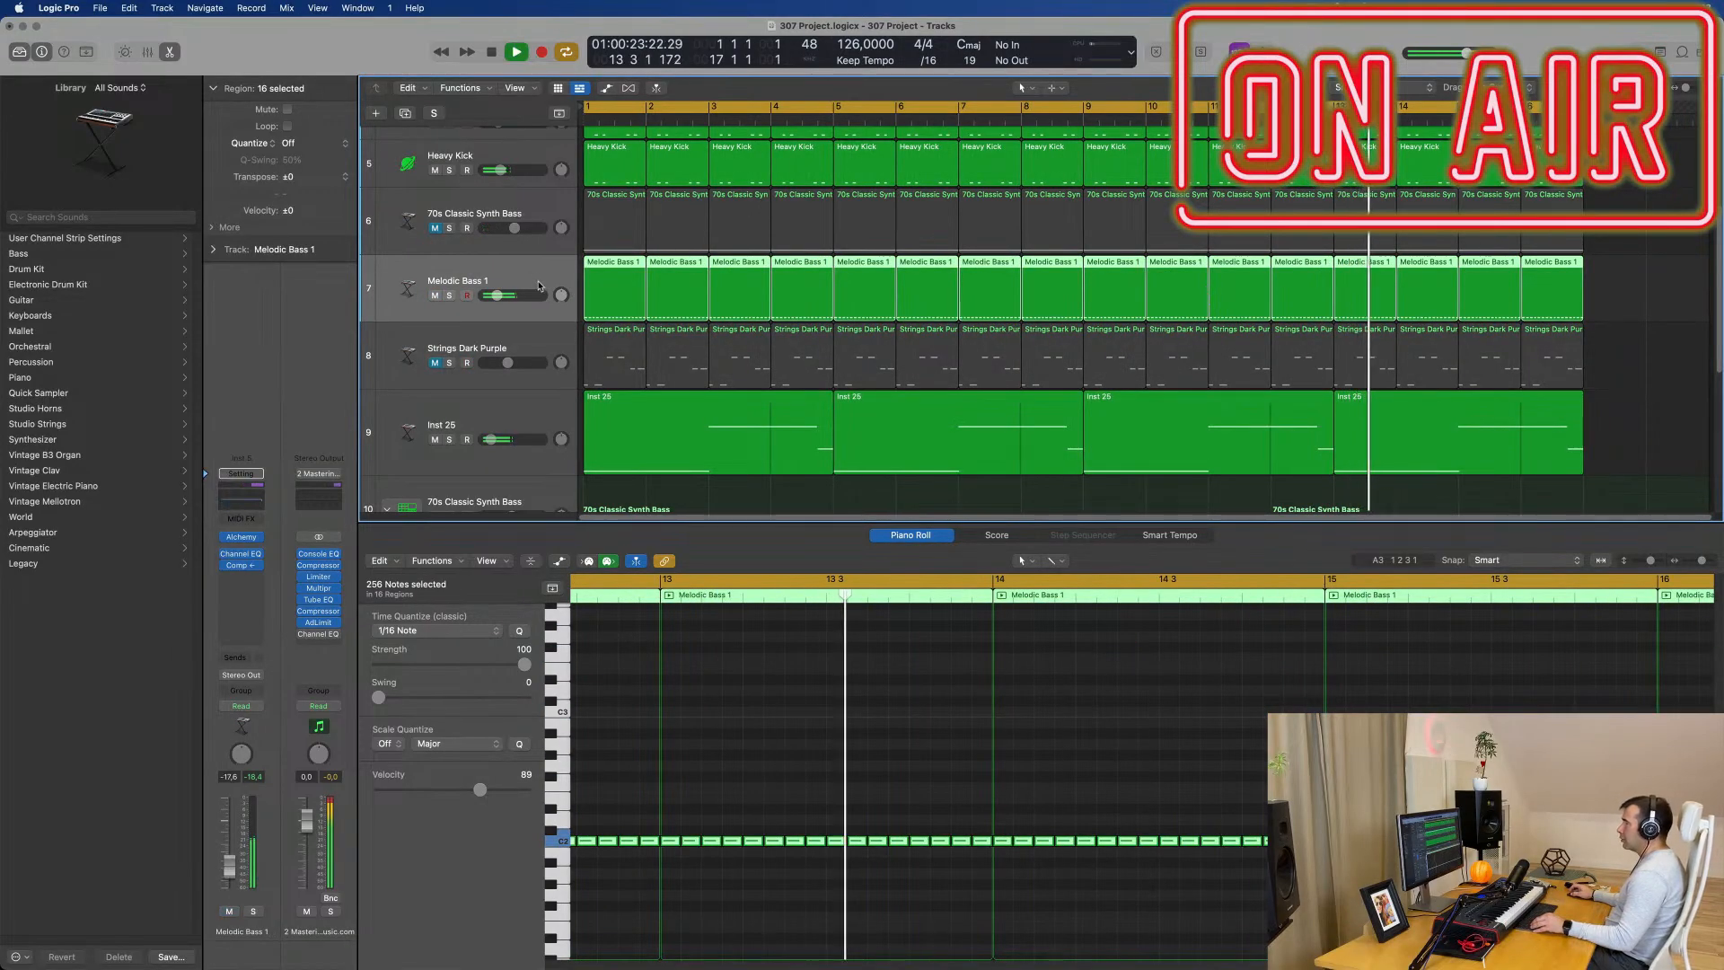
pyautogui.click(242, 537)
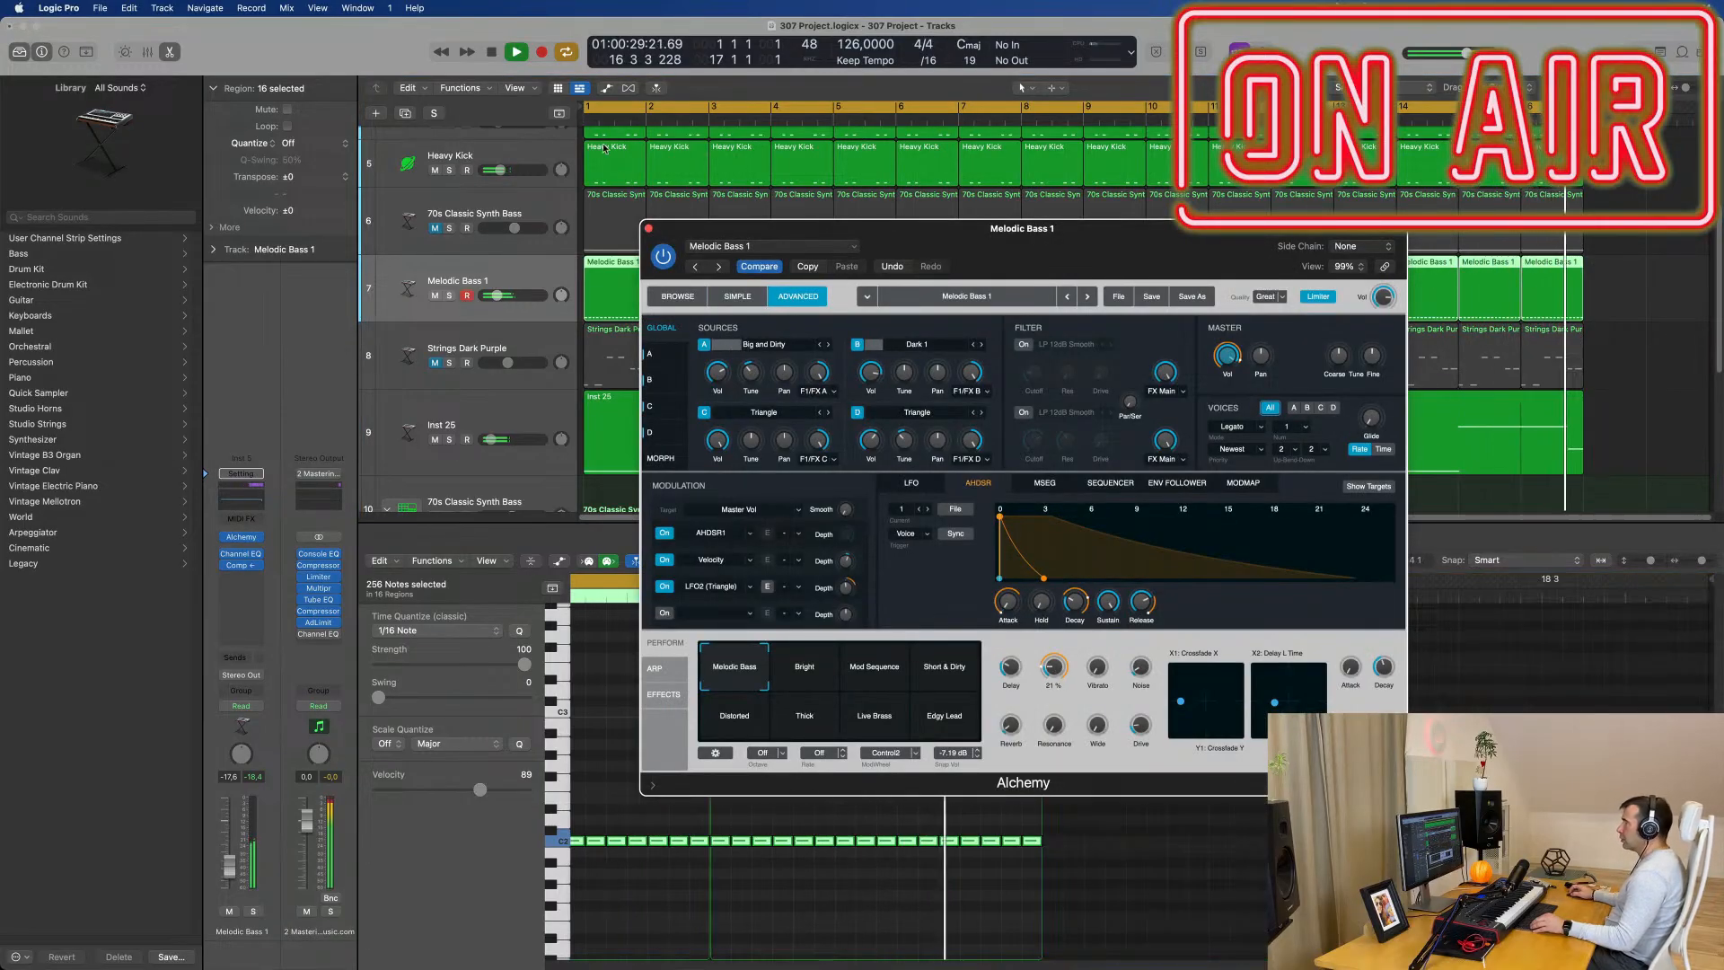
# Step: Close the Melodic Bass 1 instrument window and copy the first track 18 hi-hat region to bar 1 of the Snare 1 track
pyautogui.click(648, 228)
pyautogui.press('e')
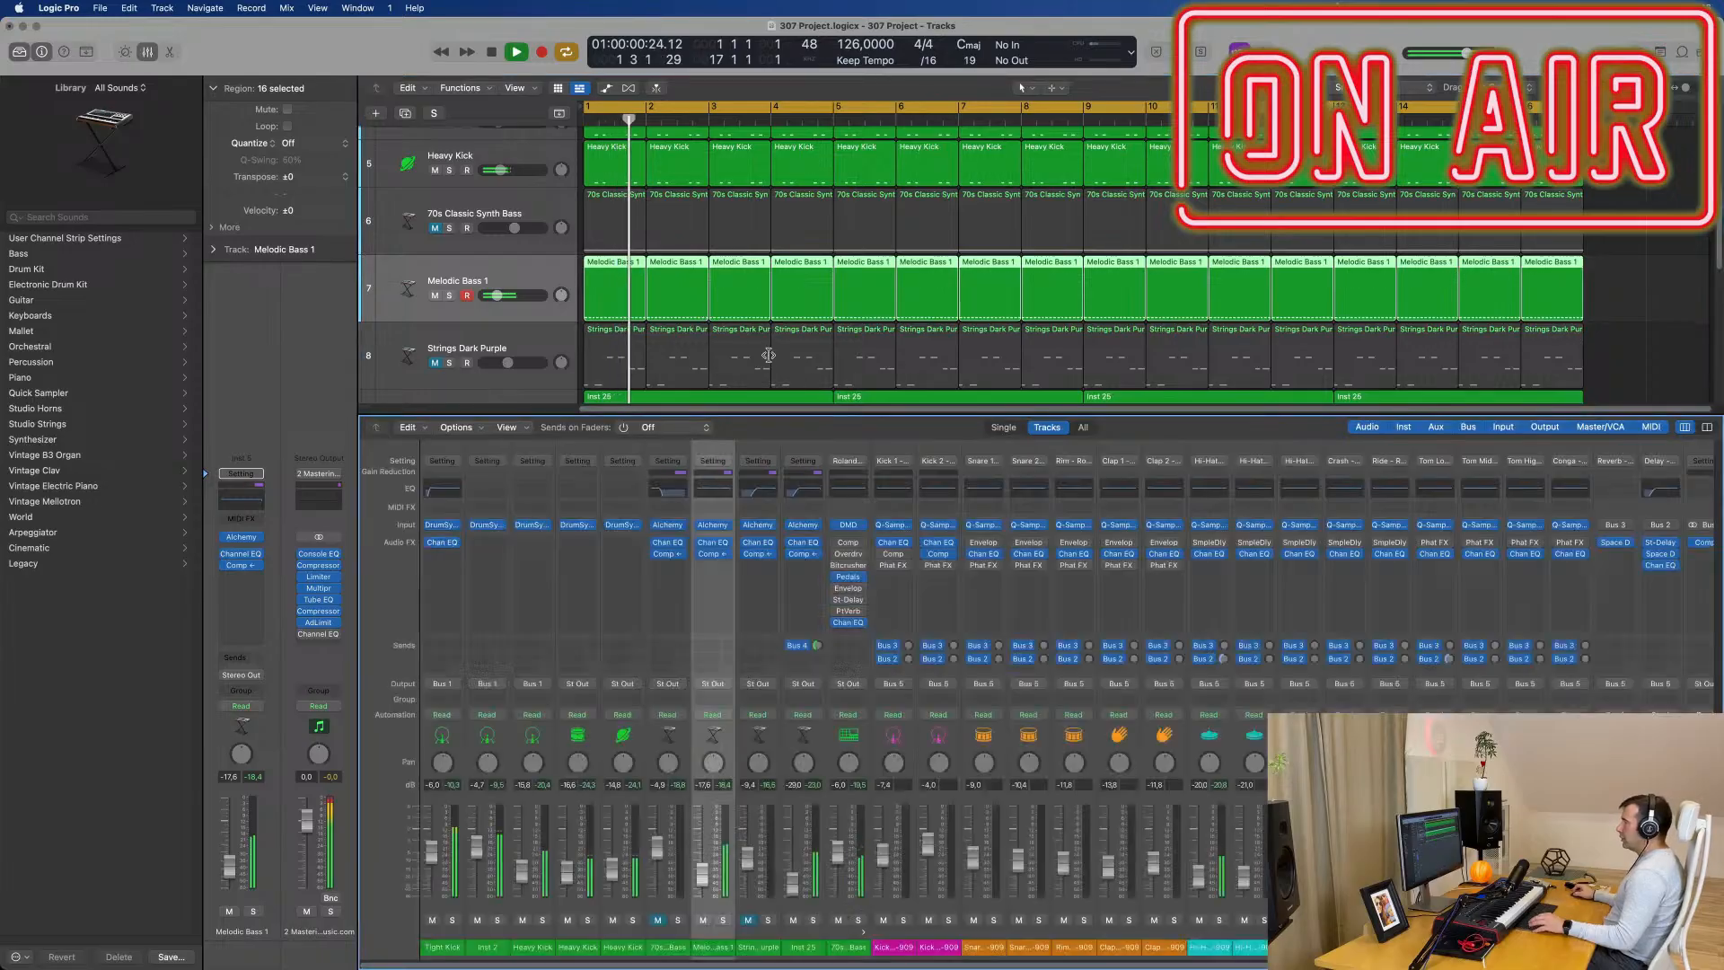
pyautogui.scroll(-2, 800, 666)
pyautogui.press('space')
pyautogui.press('space')
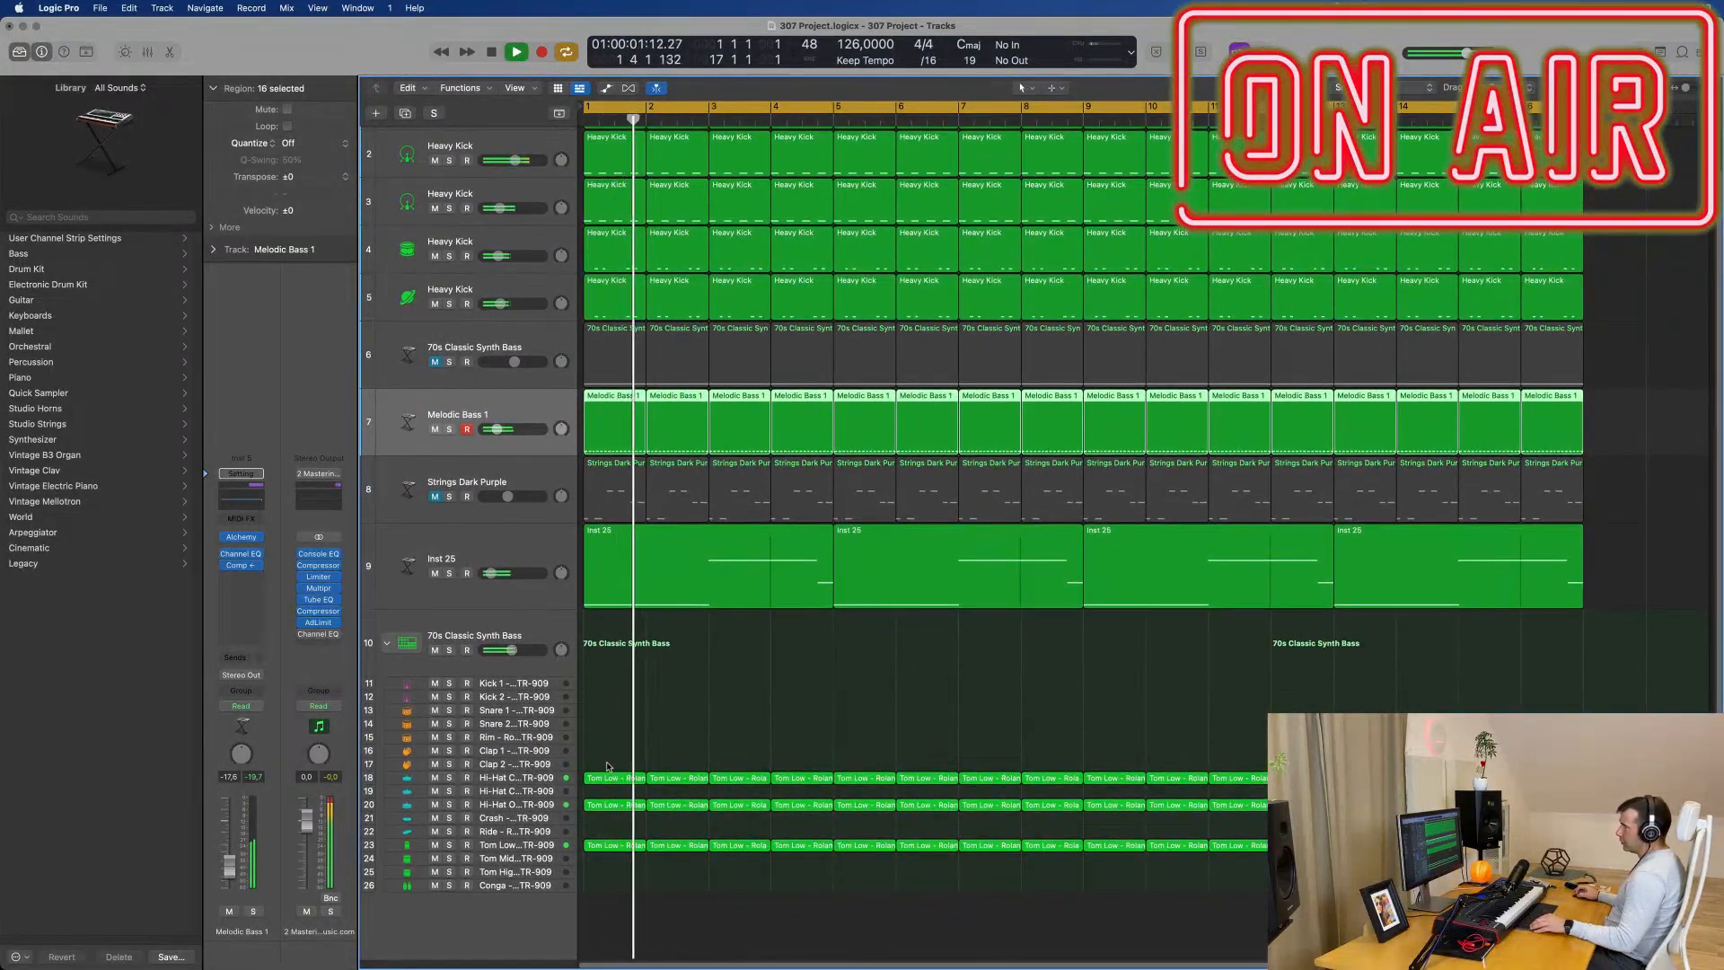
pyautogui.moveTo(611, 778); pyautogui.dragTo(619, 717)
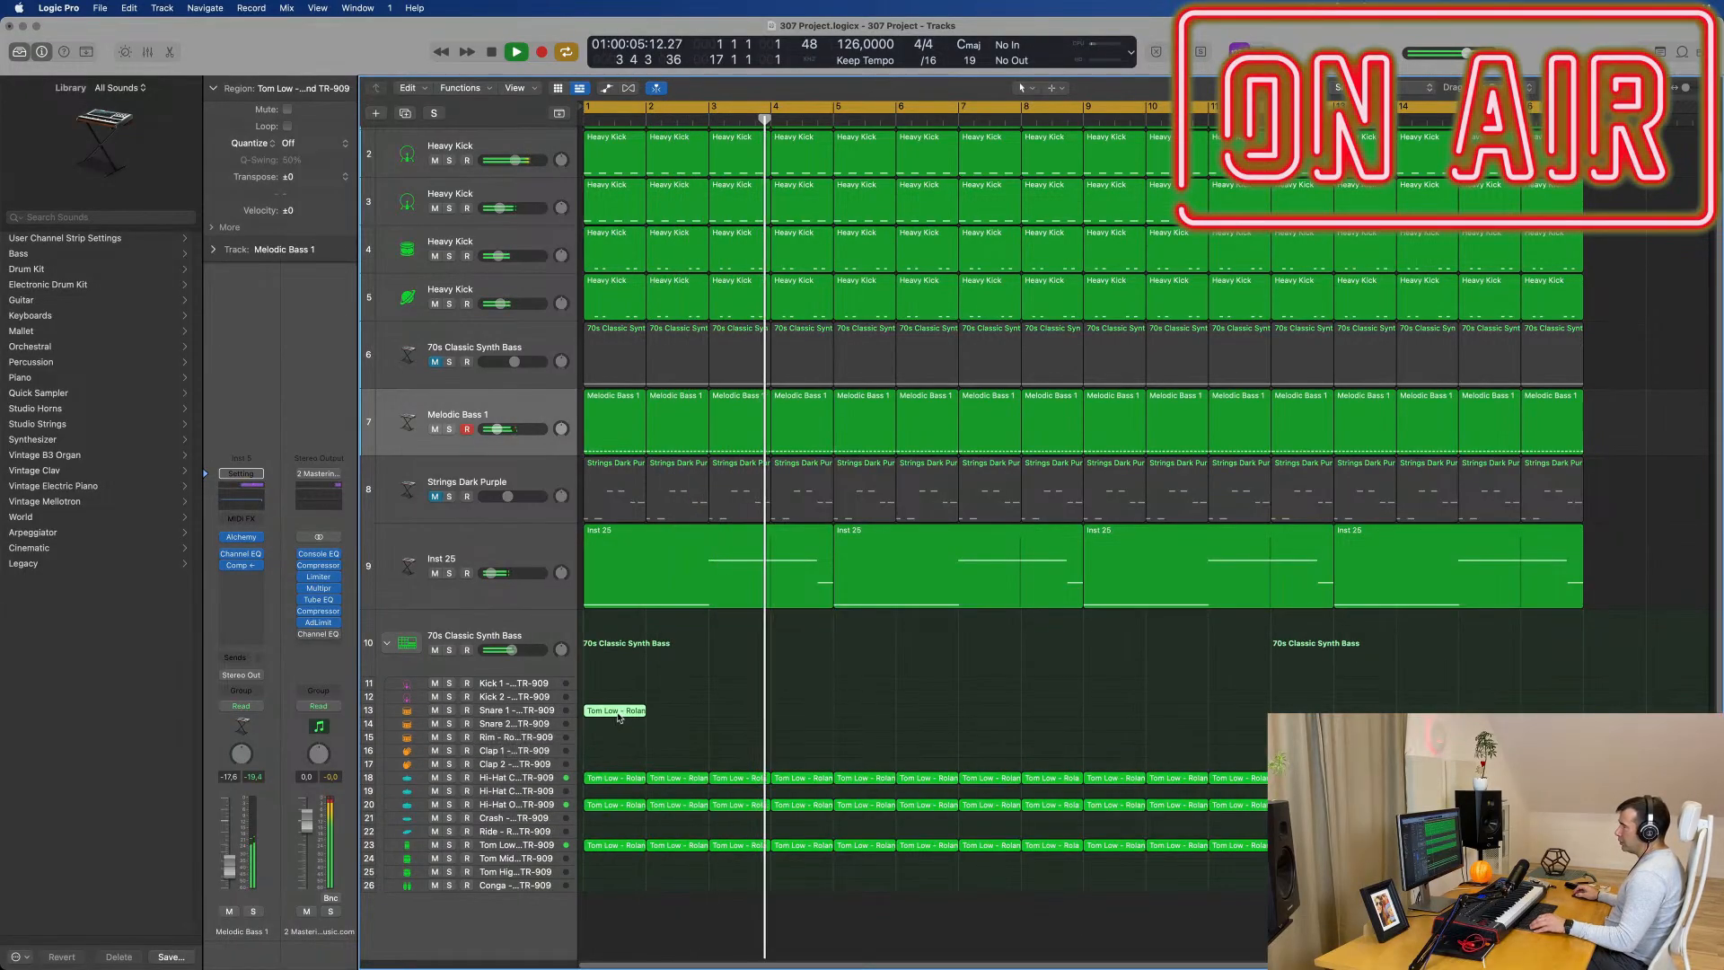
# Step: Reduce the copied Snare 1 pattern to two notes, on the third sixteenths of beats 1 and 3, and repeat the region through bar 16
pyautogui.doubleClick(617, 716)
pyautogui.click(604, 769)
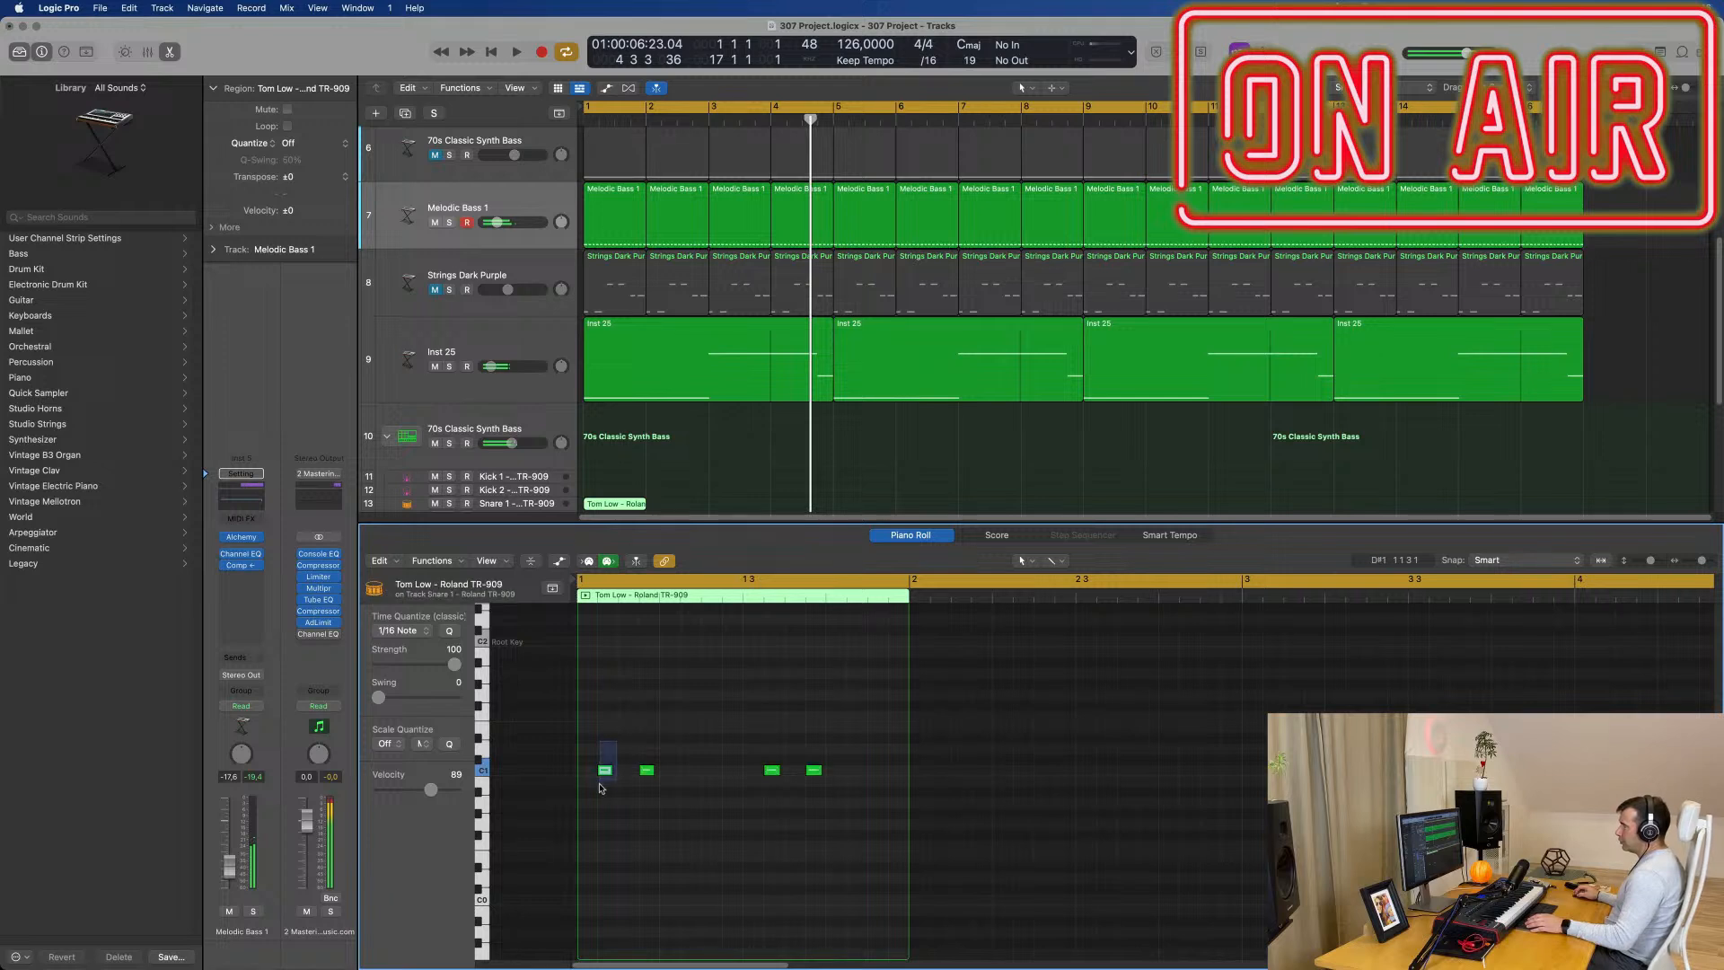
pyautogui.moveTo(609, 774); pyautogui.dragTo(626, 778)
pyautogui.click(650, 783)
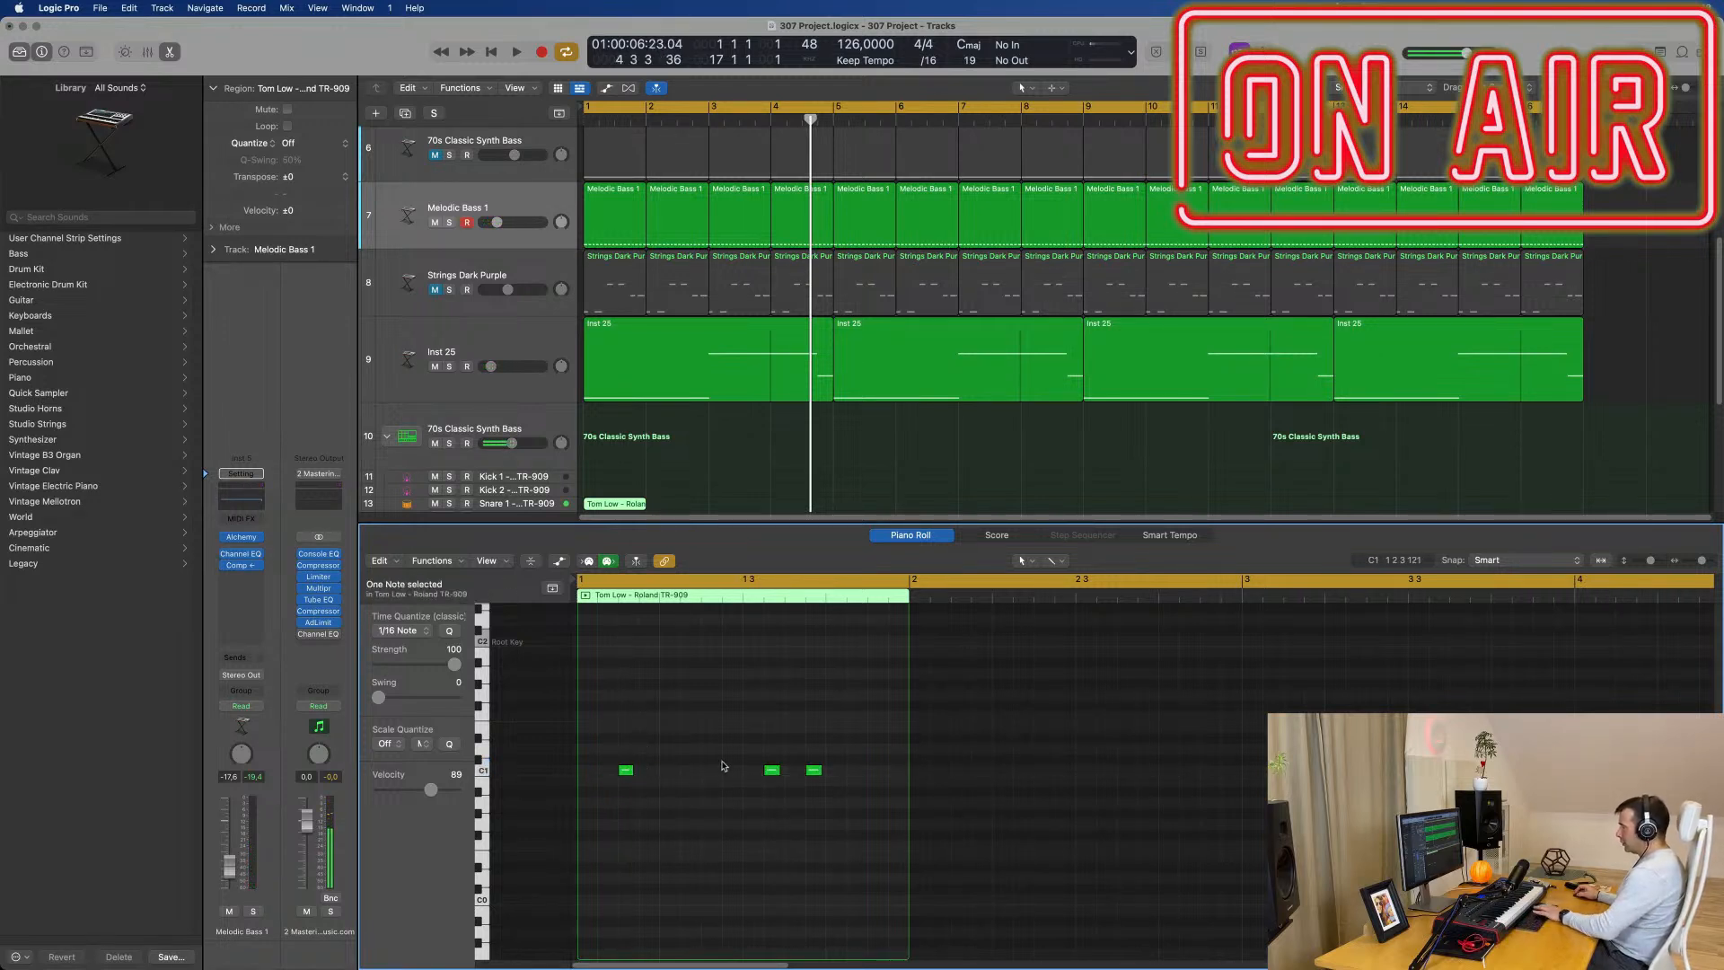
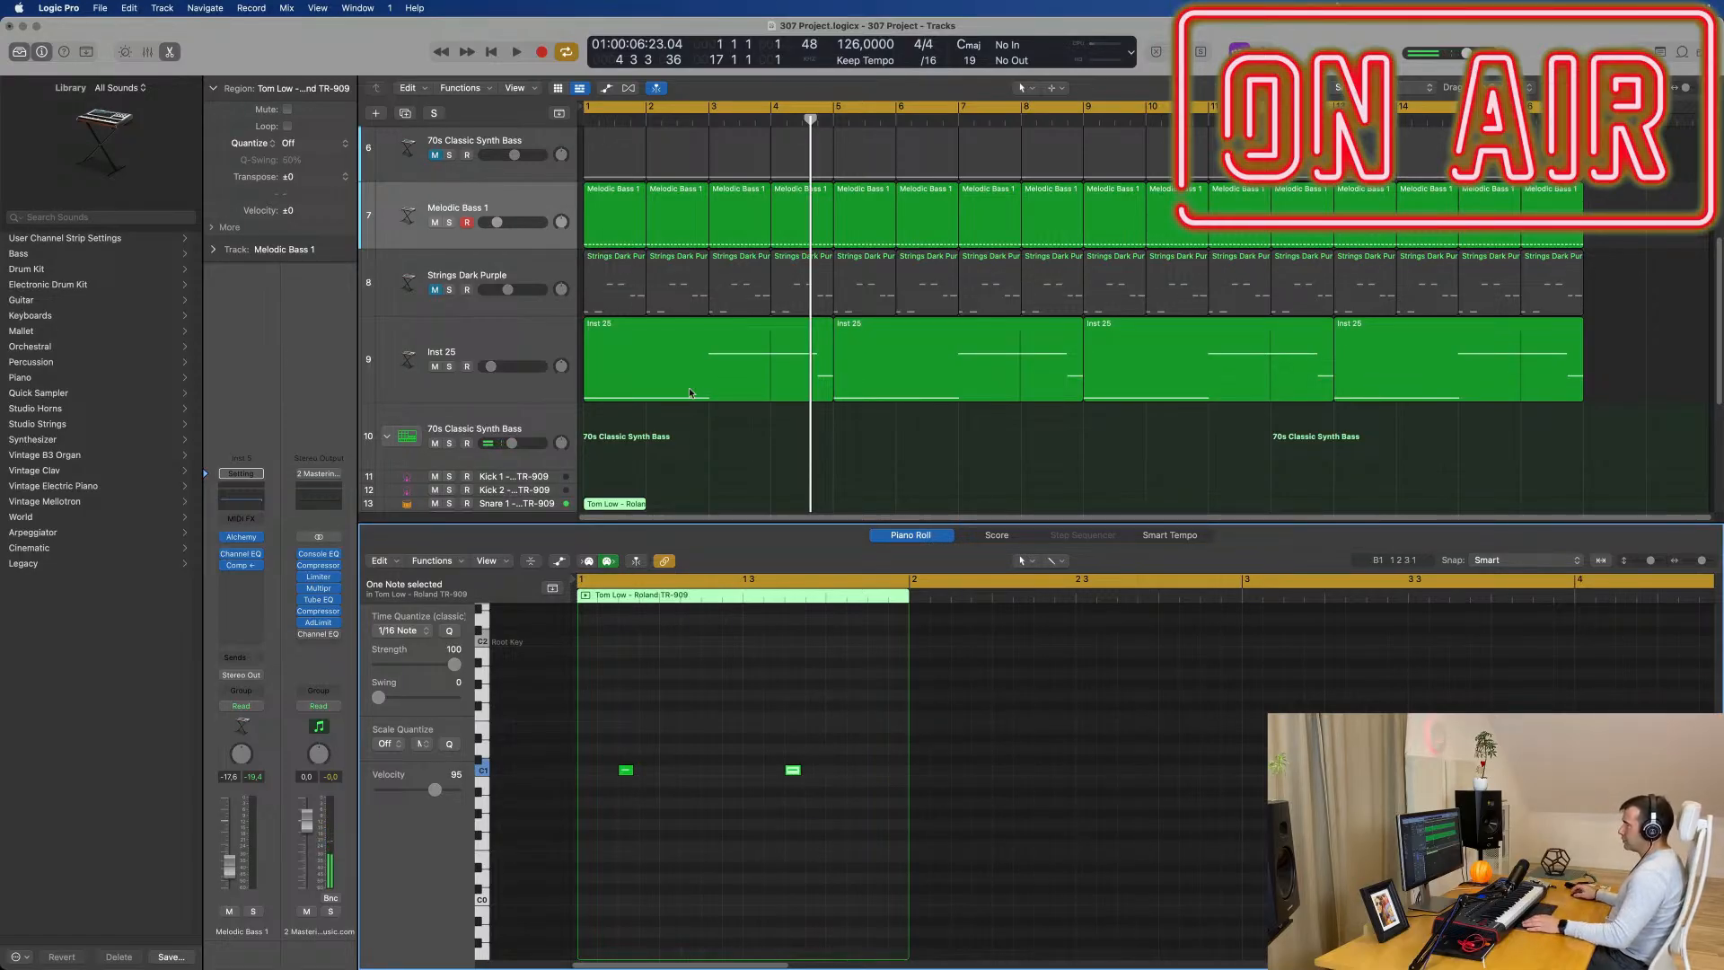
pyautogui.press('x')
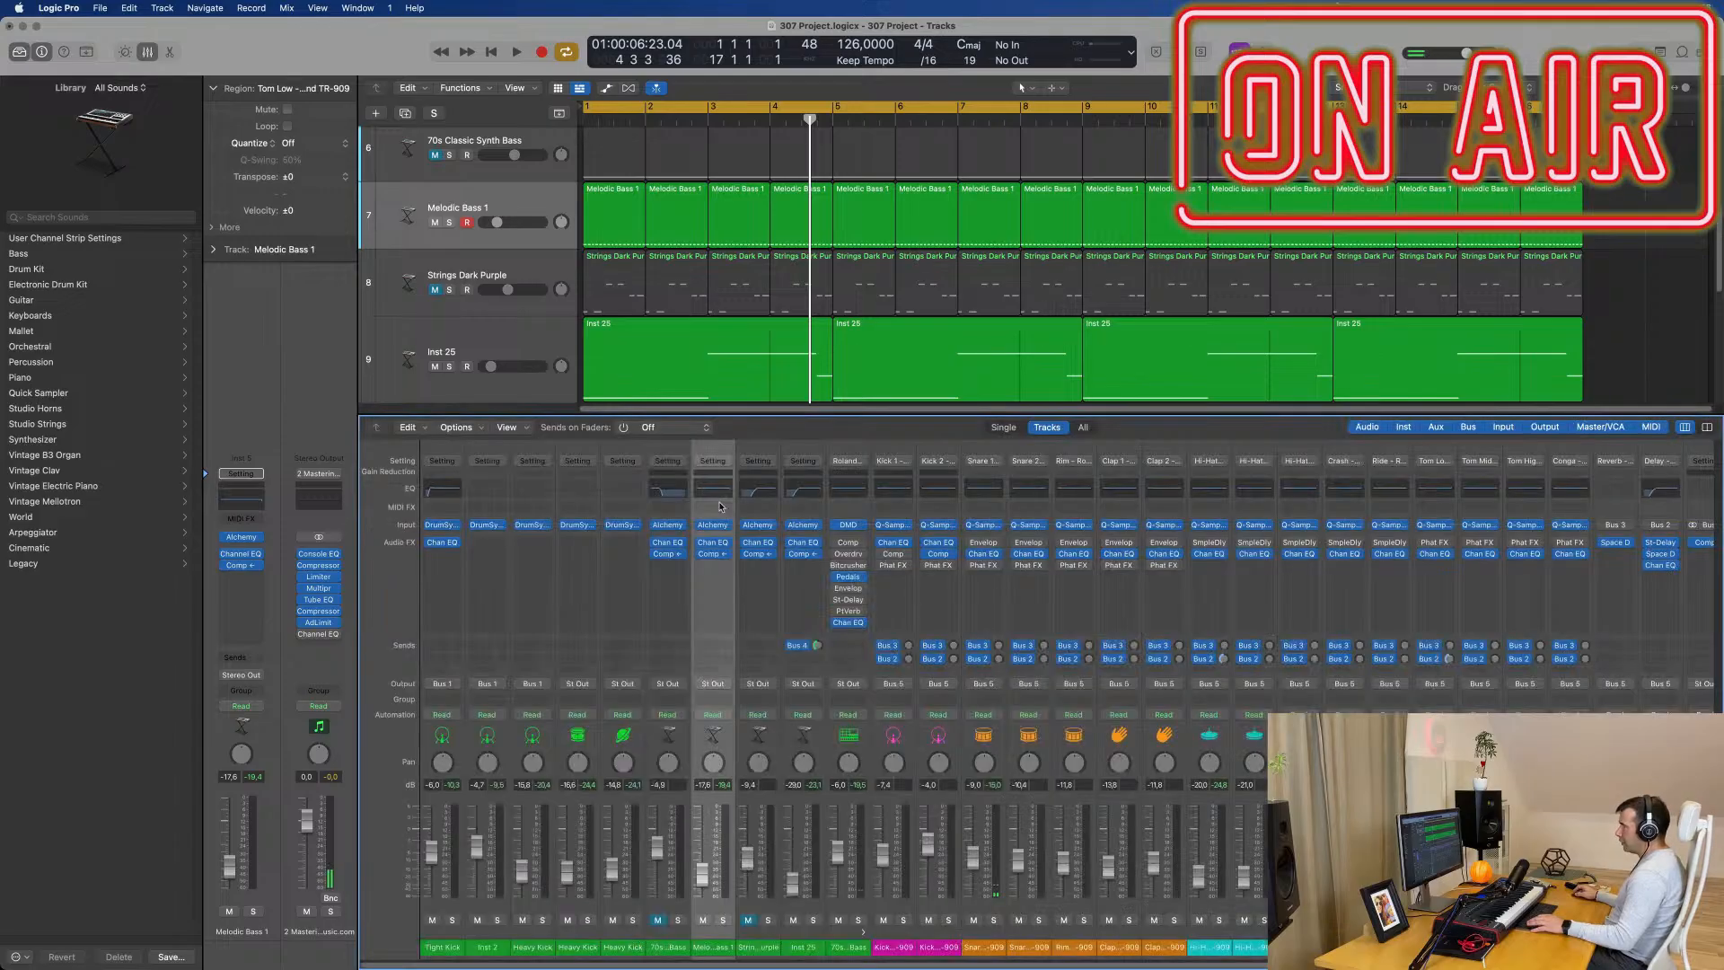
pyautogui.press('x')
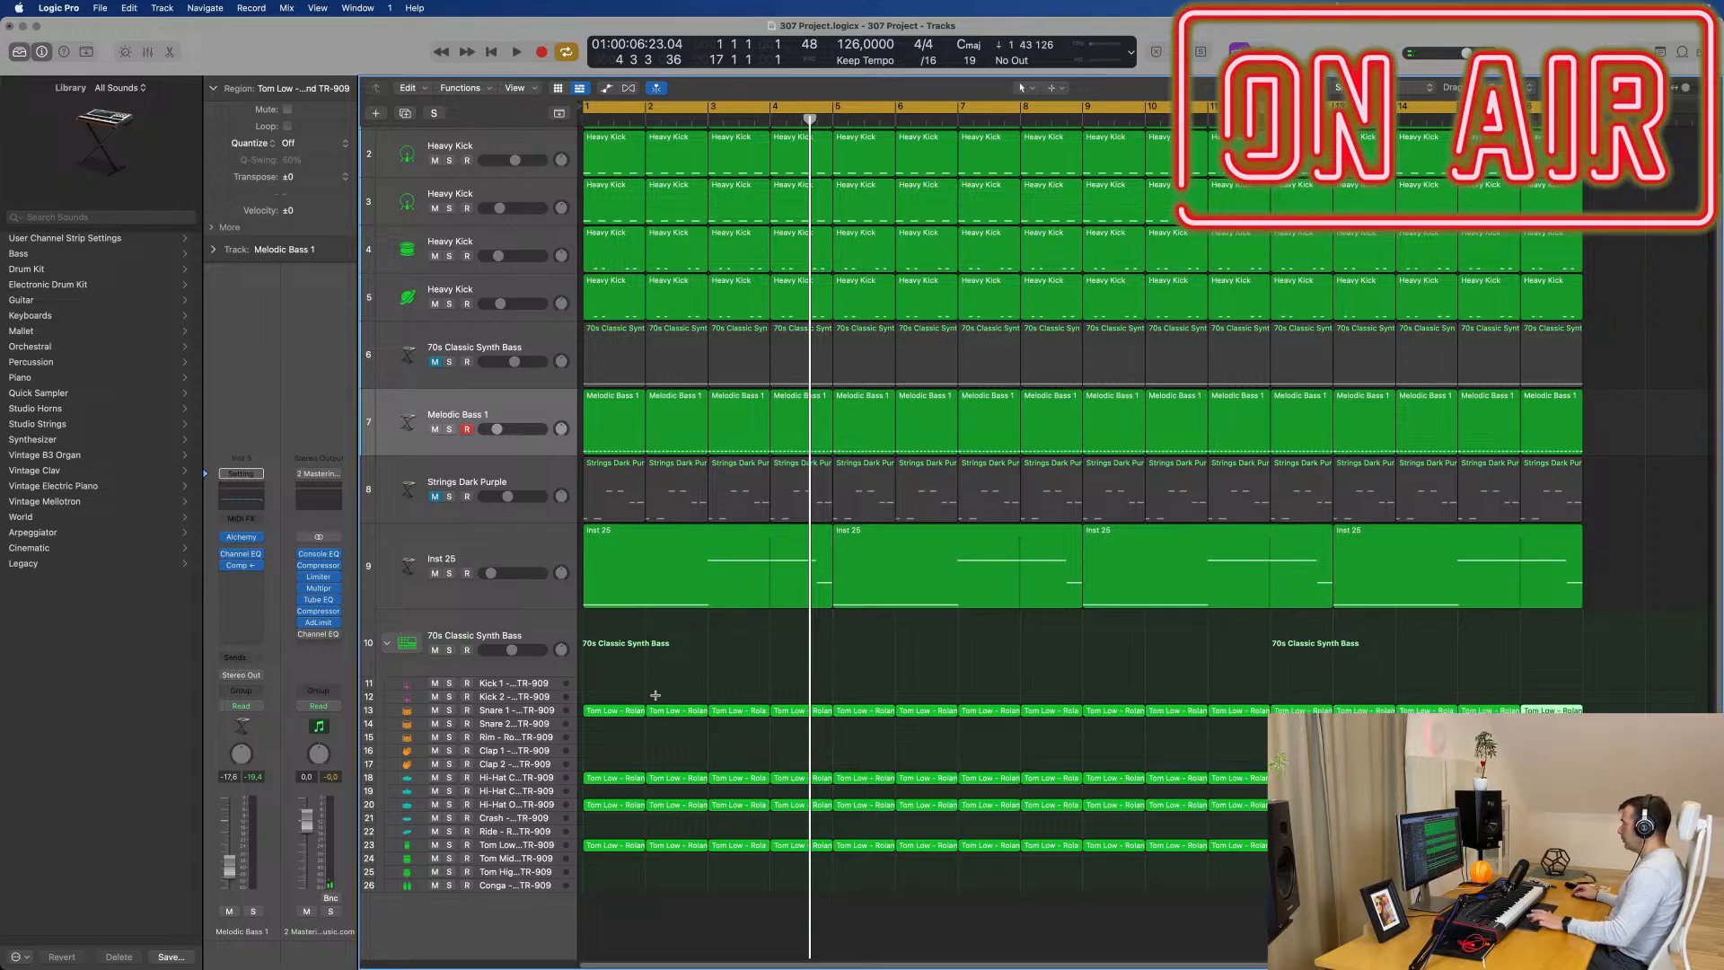
# Step: Transpose all Snare 1 notes up one octave during playback and shift them two sixteenths later, onto beats 2 and 4
pyautogui.press('space')
pyautogui.moveTo(1594, 705); pyautogui.dragTo(615, 714)
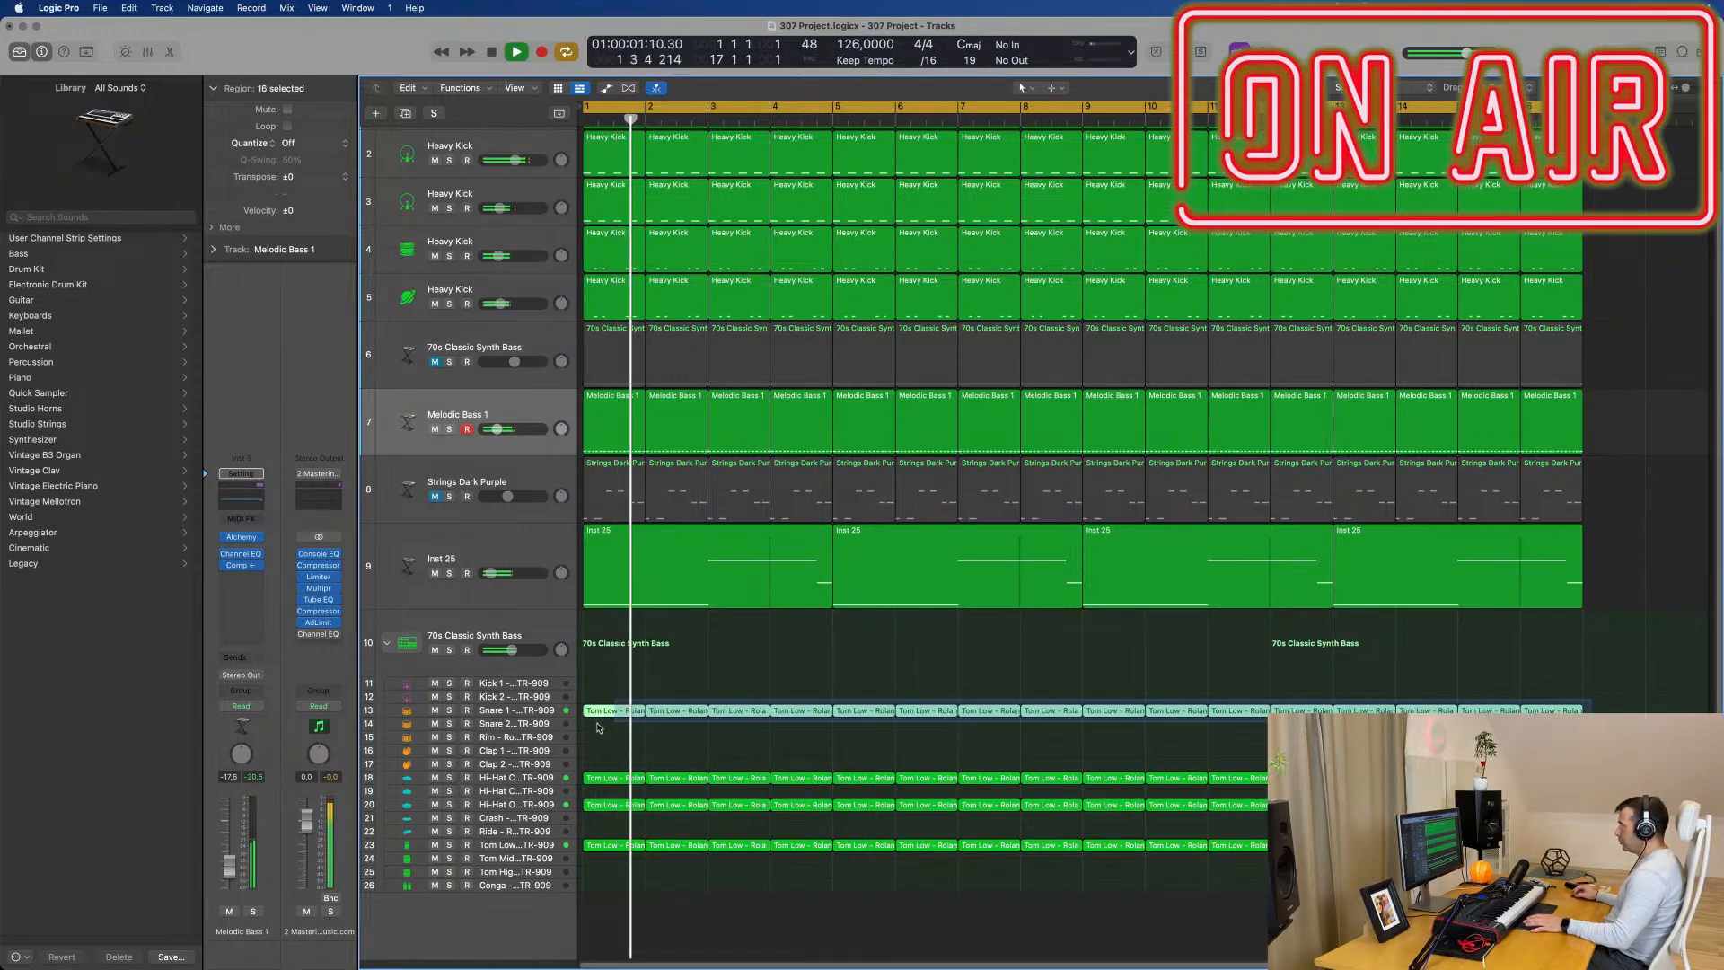
pyautogui.press('p')
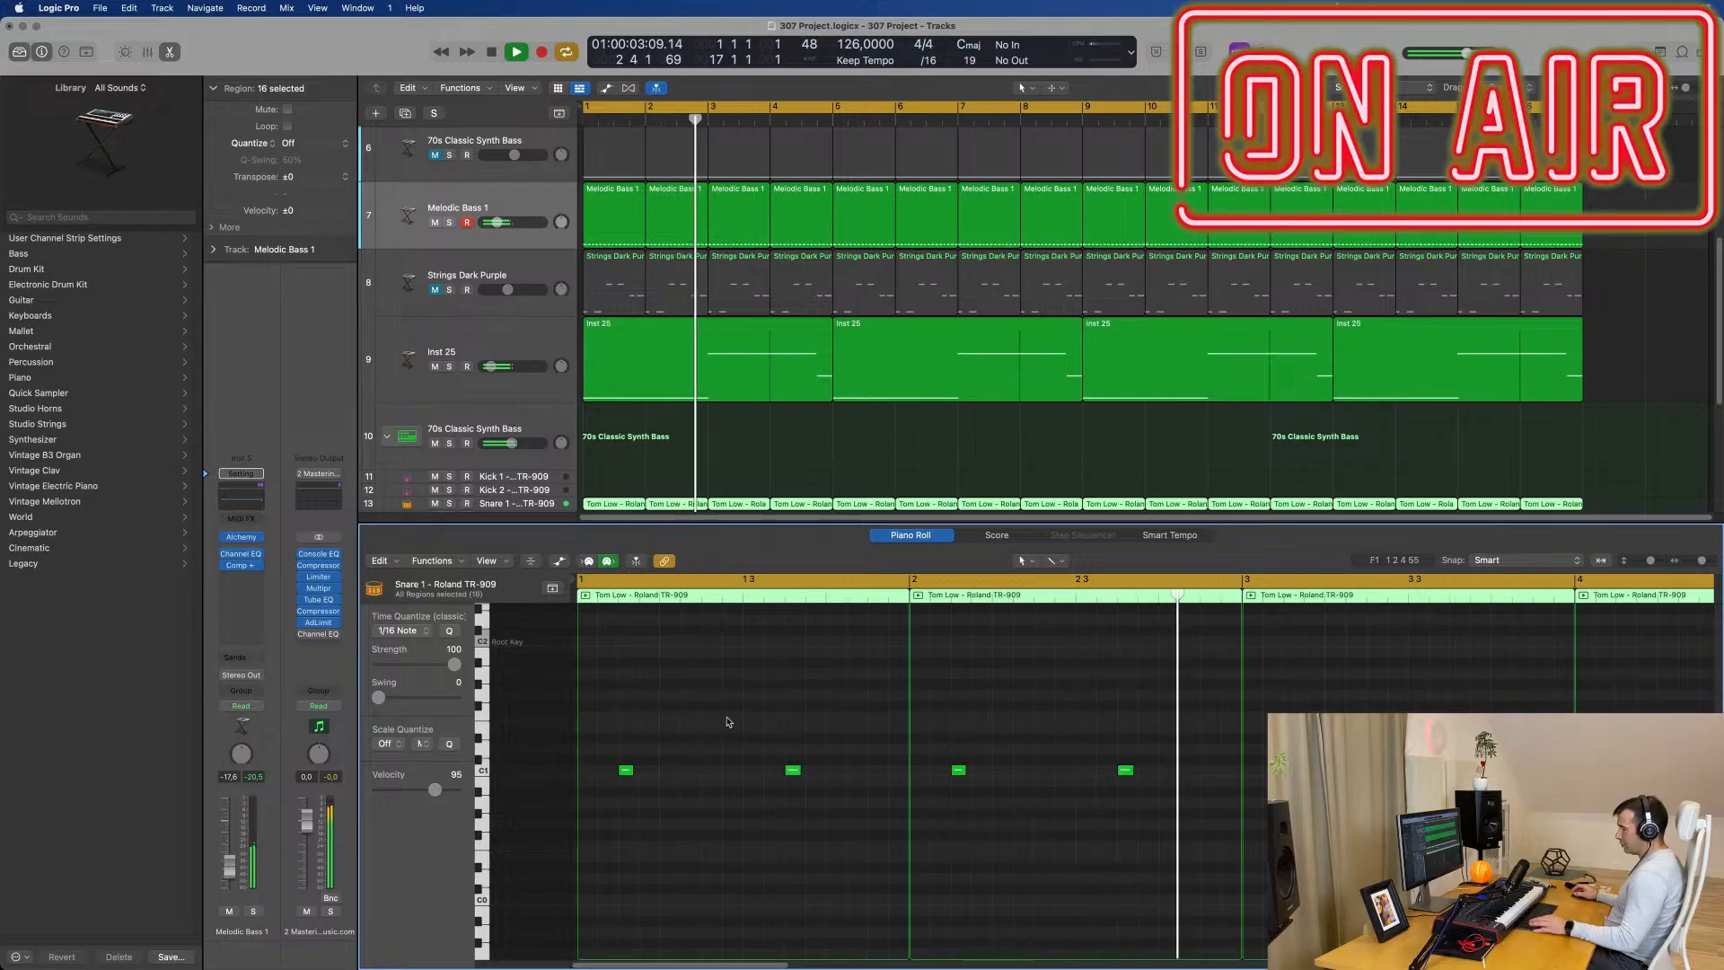
pyautogui.hotkey('alt', 'shift', 'Up')
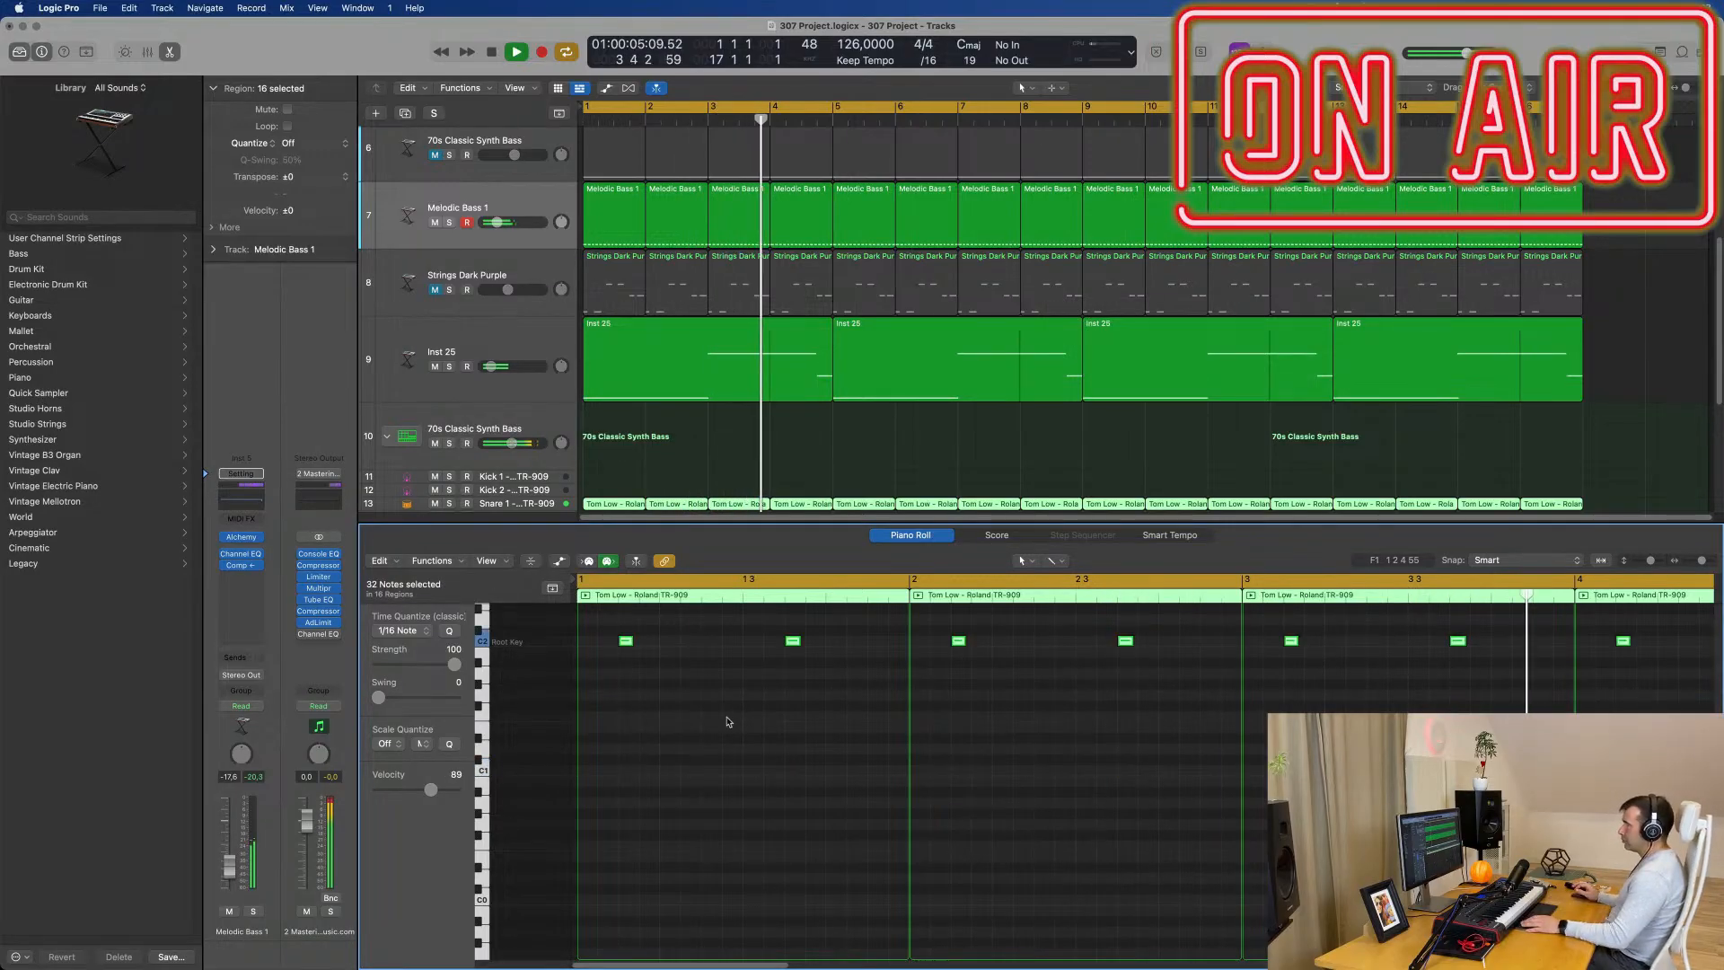
pyautogui.scroll(2, 660, 781)
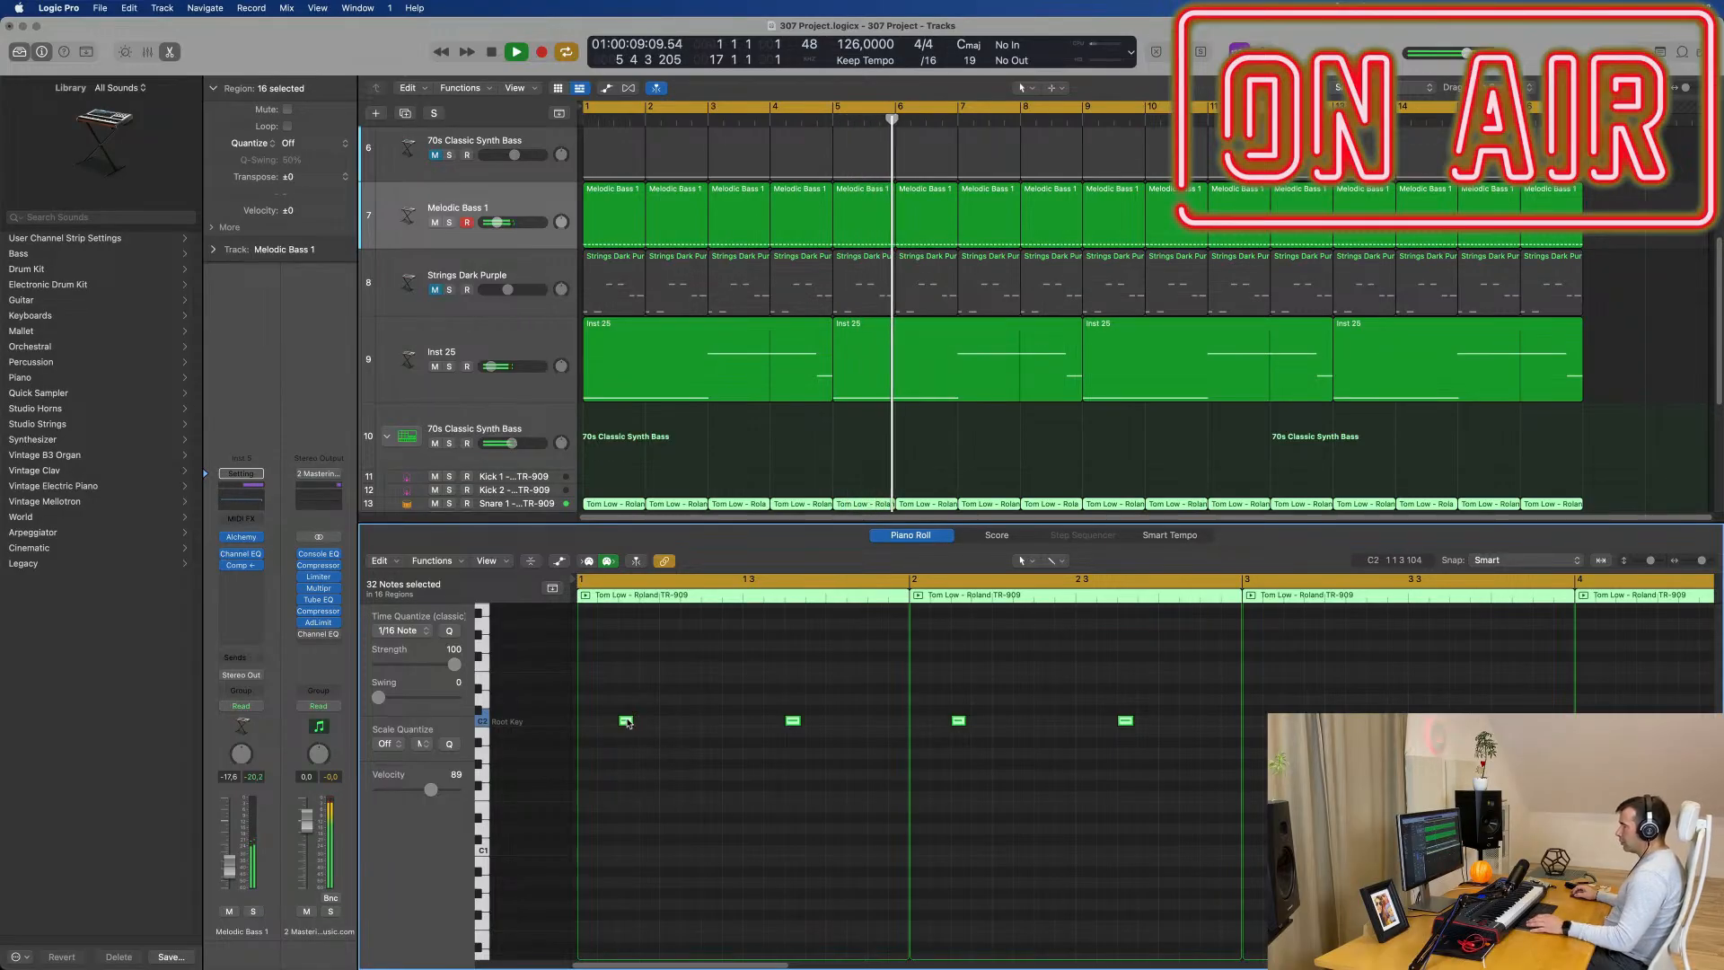
pyautogui.moveTo(629, 720); pyautogui.dragTo(670, 720)
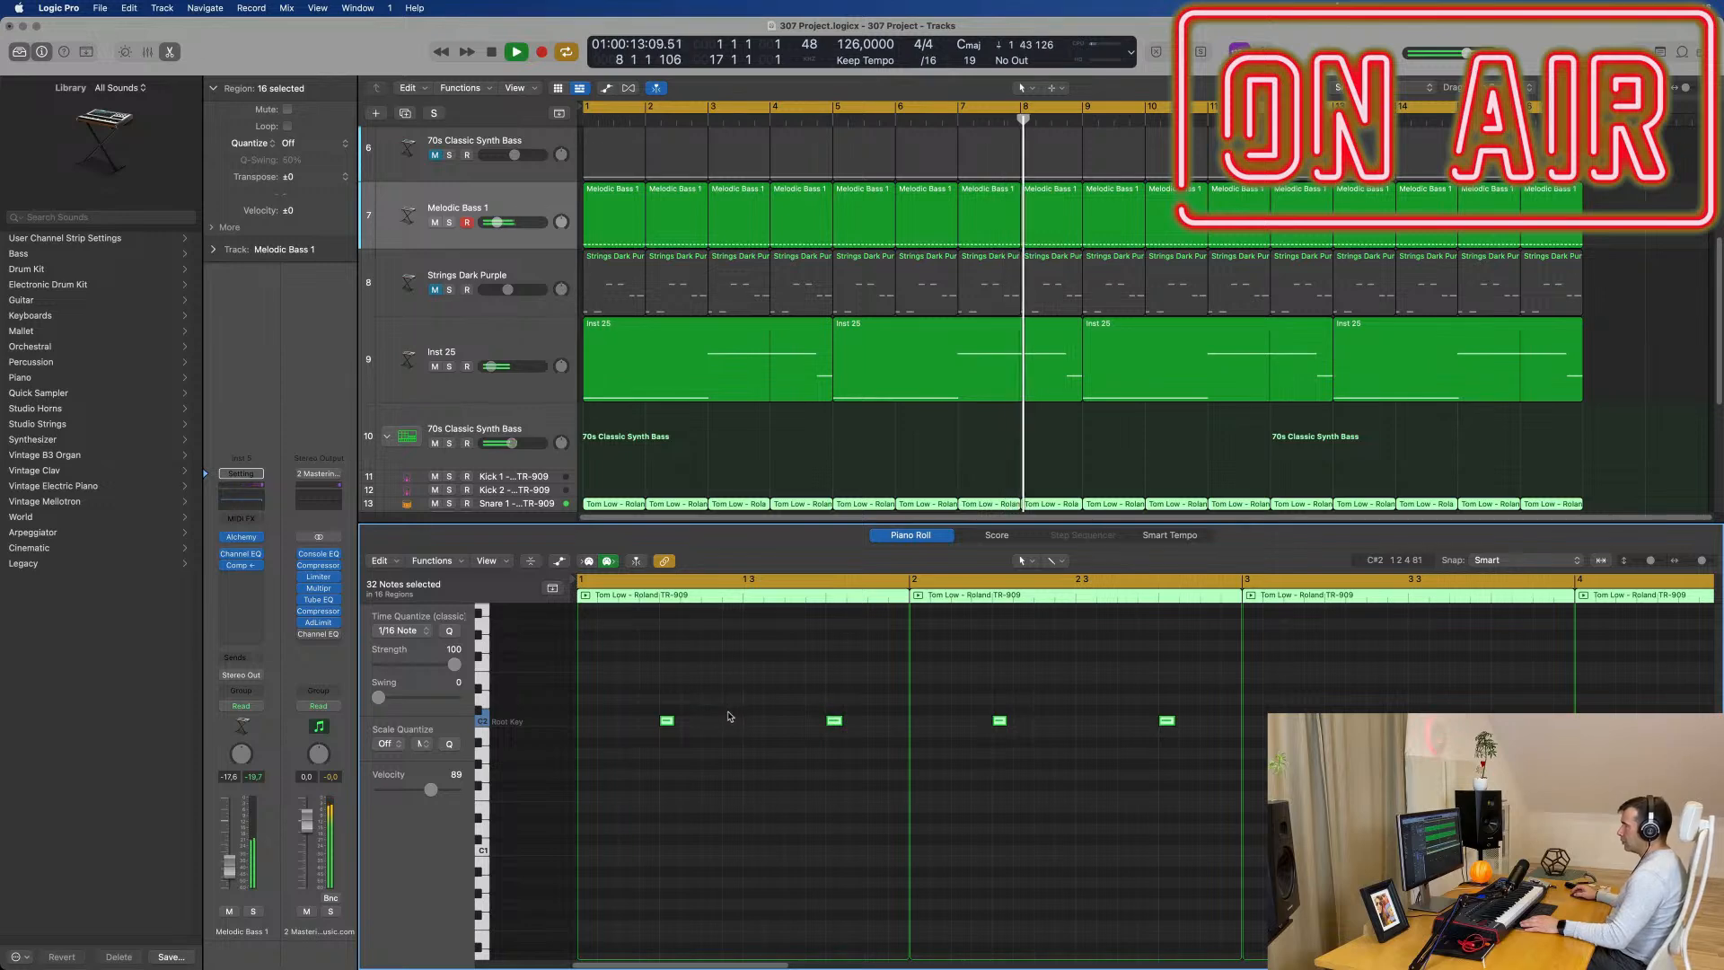
# Step: Open the Inst 25 track's Alchemy instrument and lower the cutoff of Filter 1 while the song loops
pyautogui.press('c')
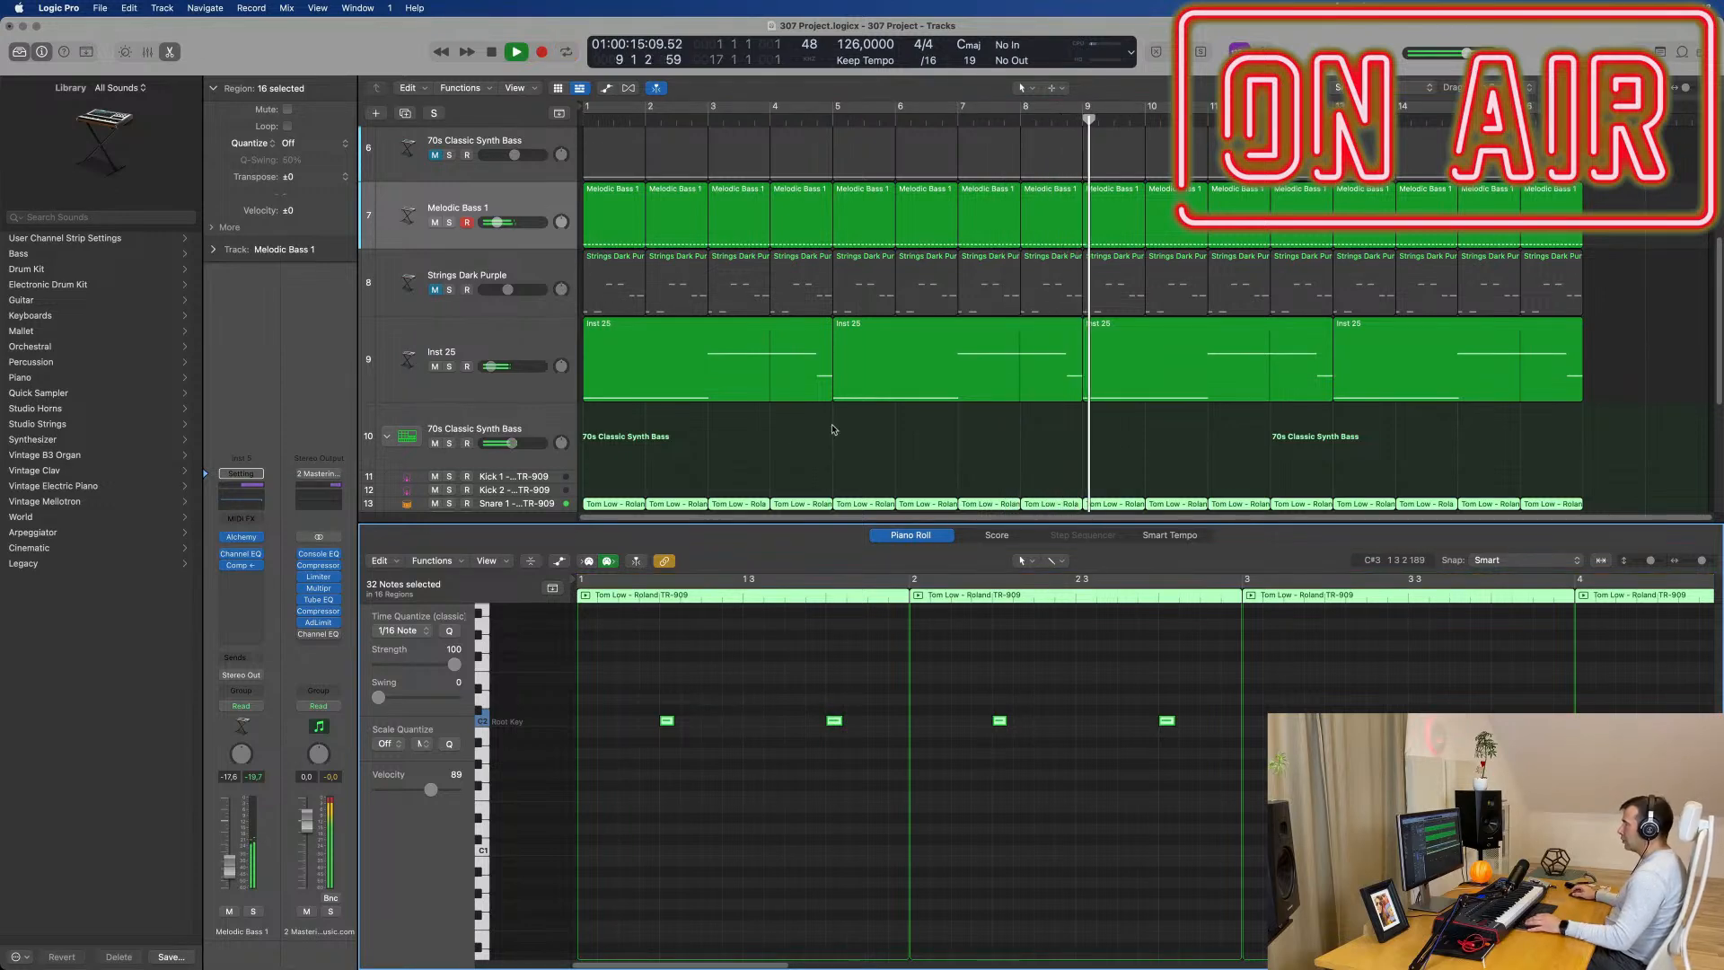
pyautogui.press('x')
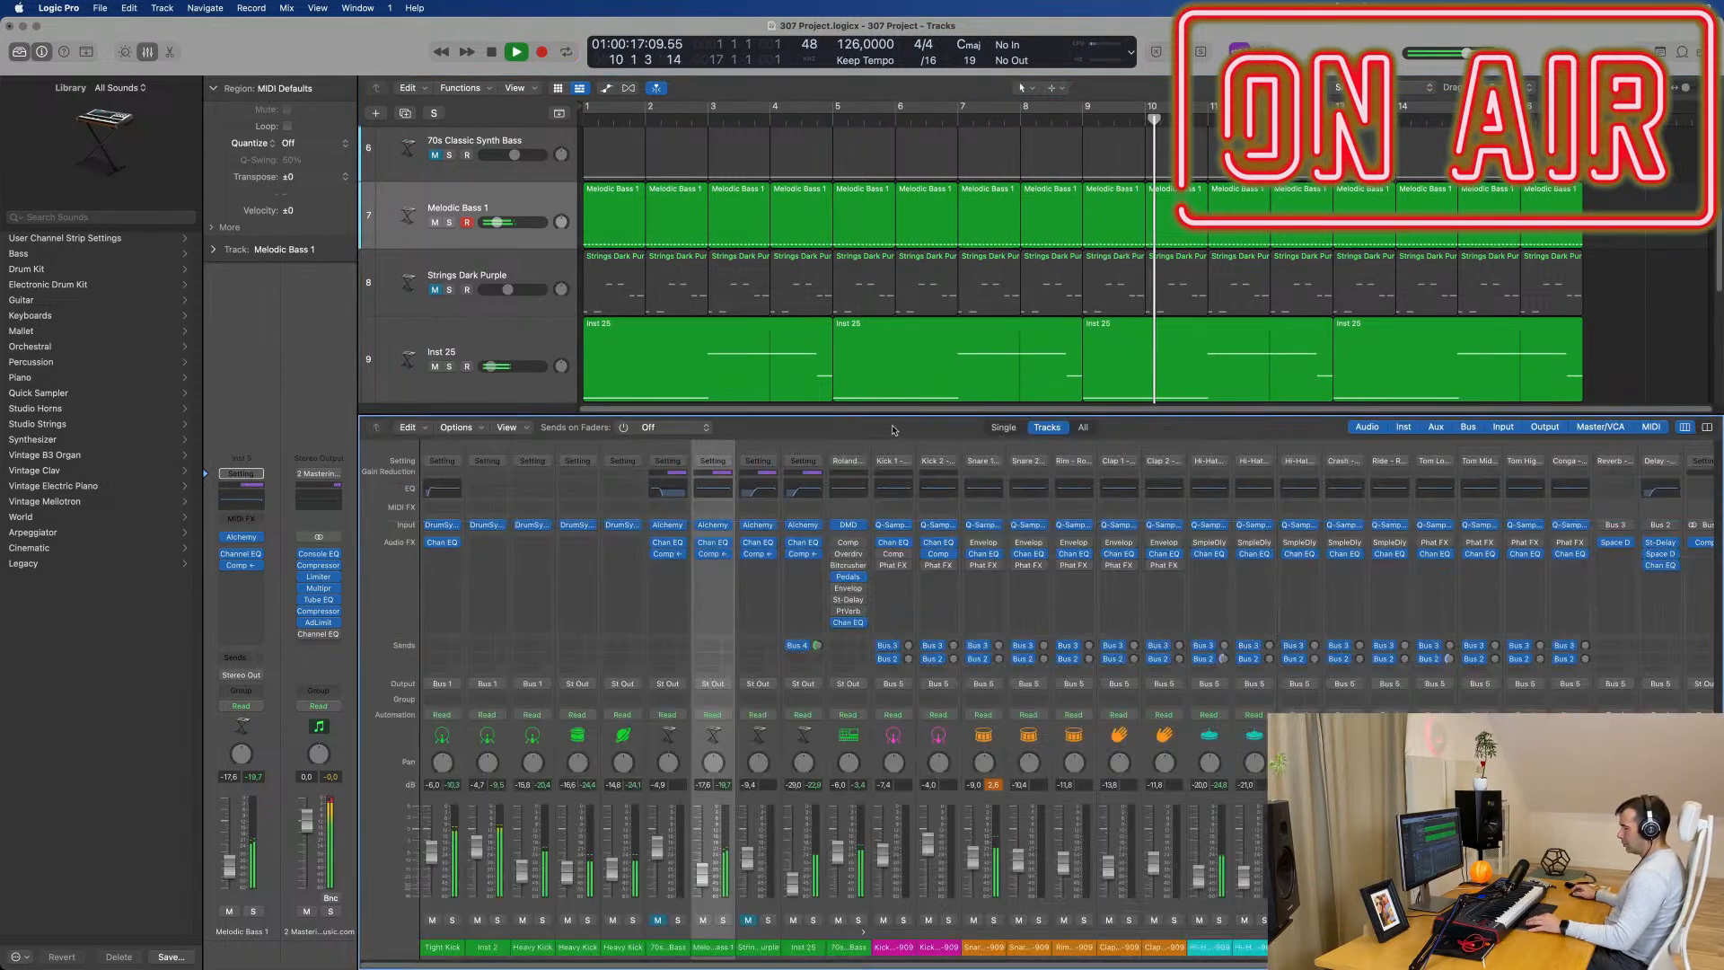
pyautogui.press('x')
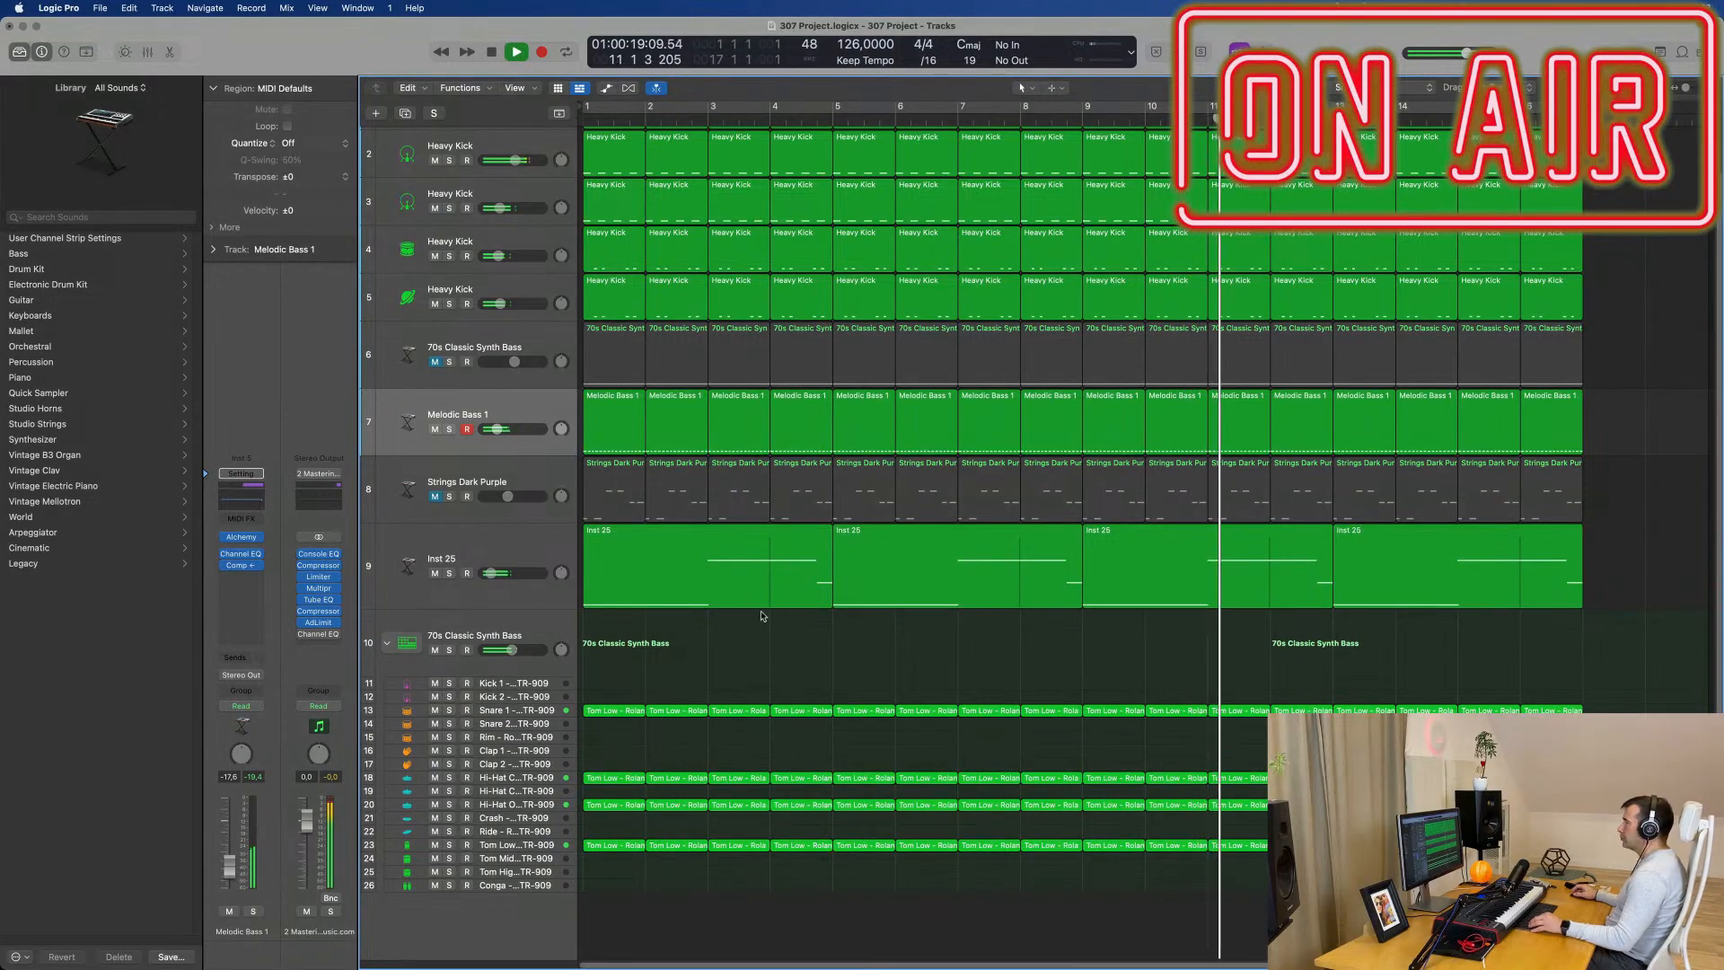
pyautogui.click(518, 531)
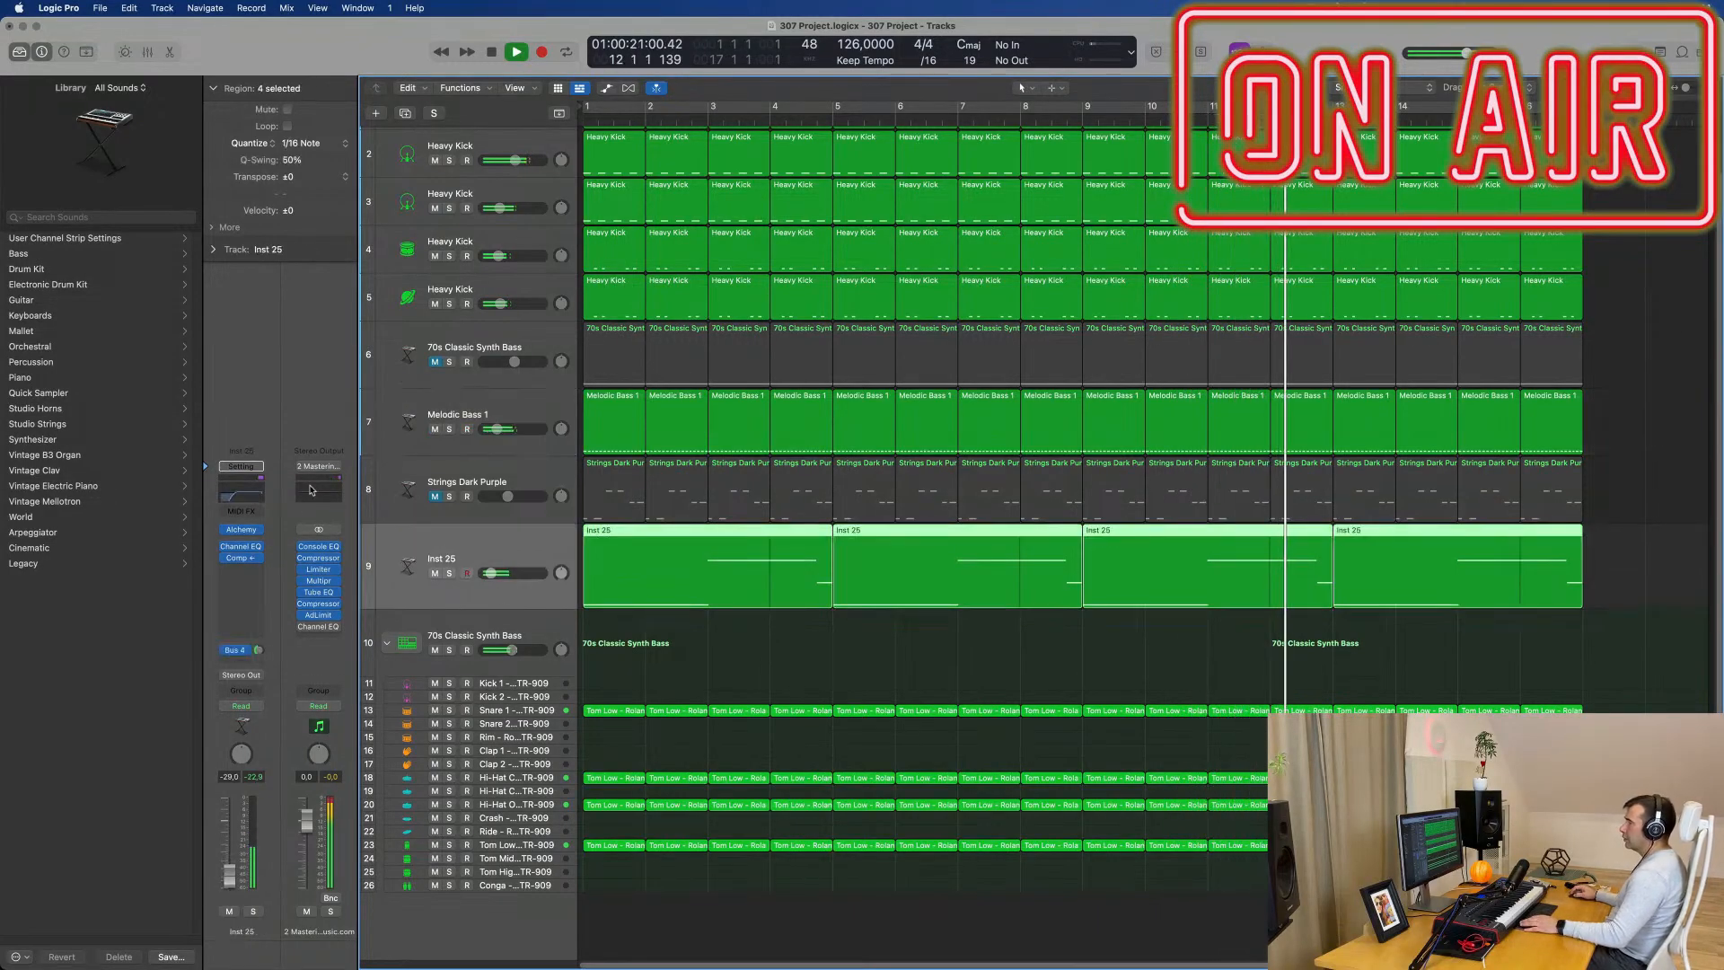
pyautogui.click(242, 530)
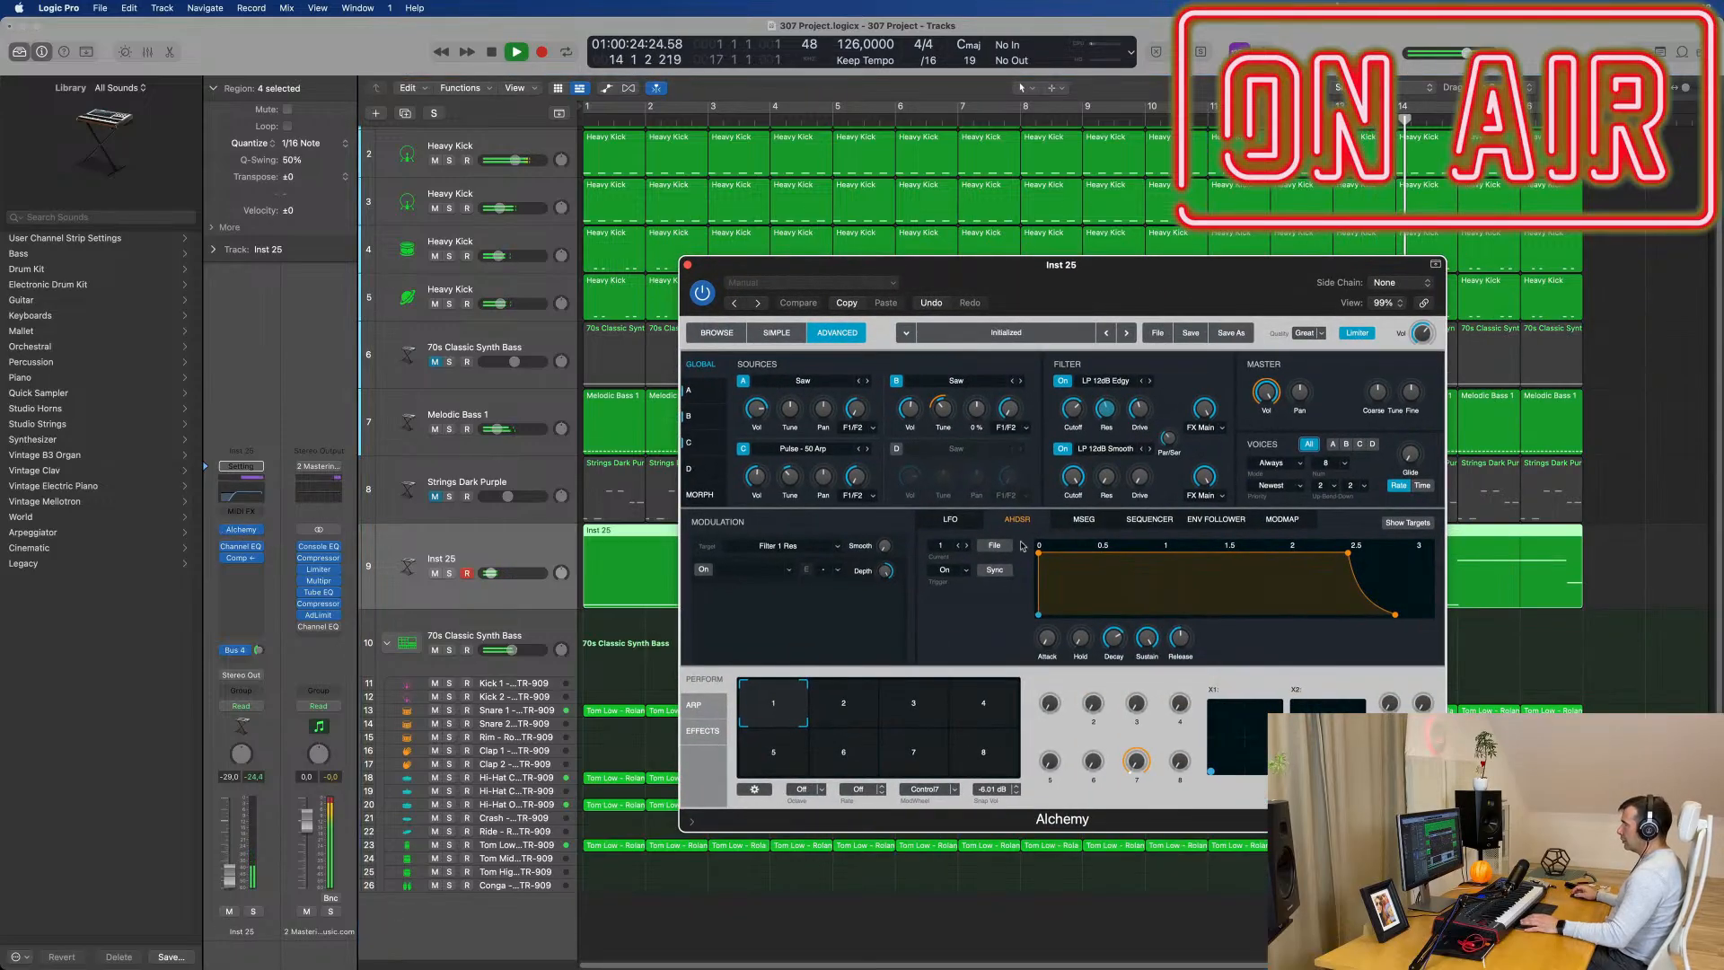
pyautogui.click(1044, 103)
pyautogui.press('space')
pyautogui.moveTo(1062, 369); pyautogui.dragTo(1064, 386)
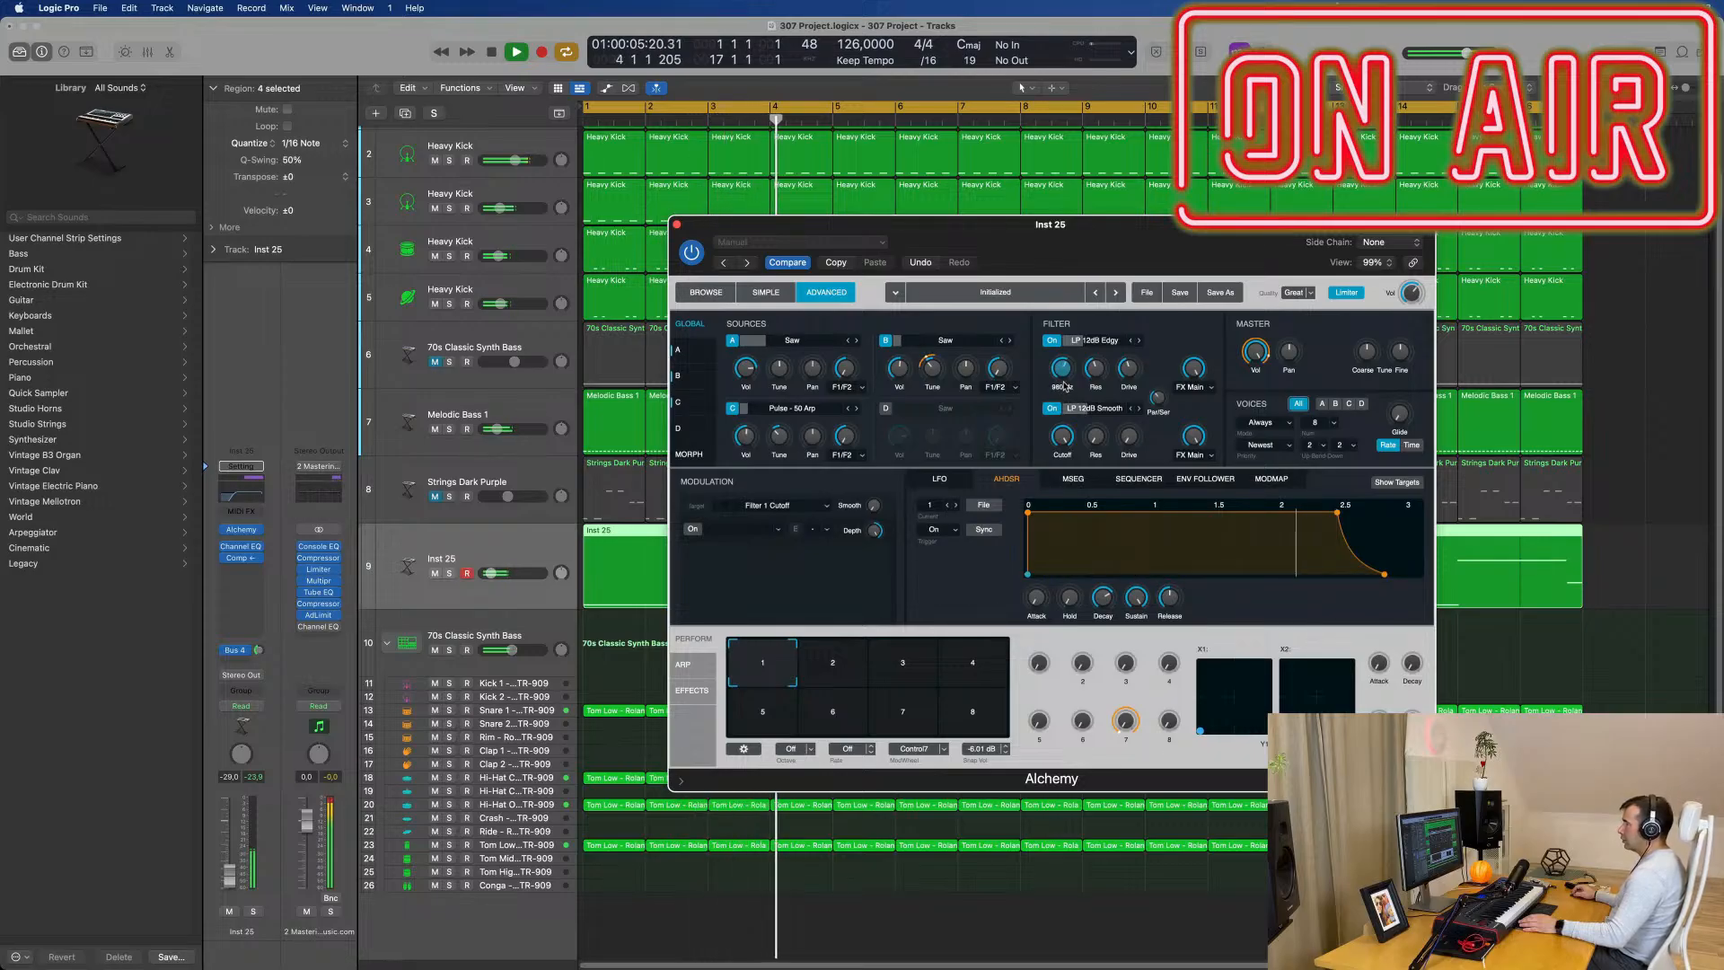
# Step: Add a Channel EQ to the Bus 4 SilverVerb aux and raise its low-cut filter to about 400 Hz
pyautogui.click(262, 649)
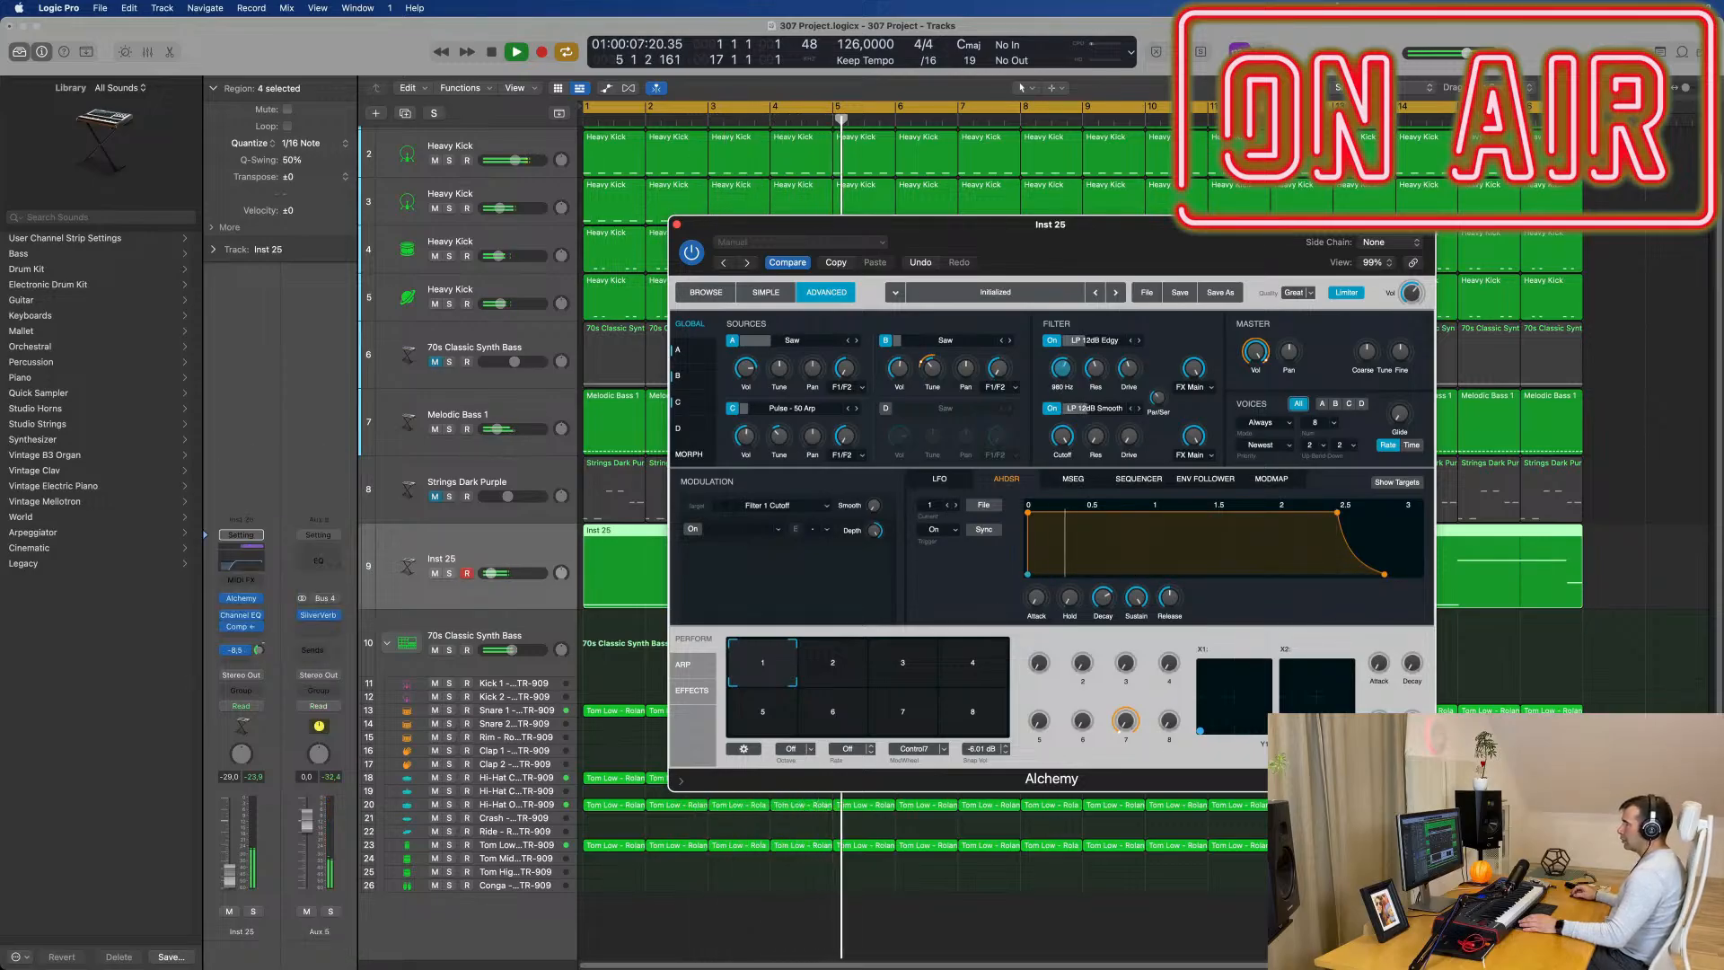
pyautogui.click(320, 617)
pyautogui.click(321, 560)
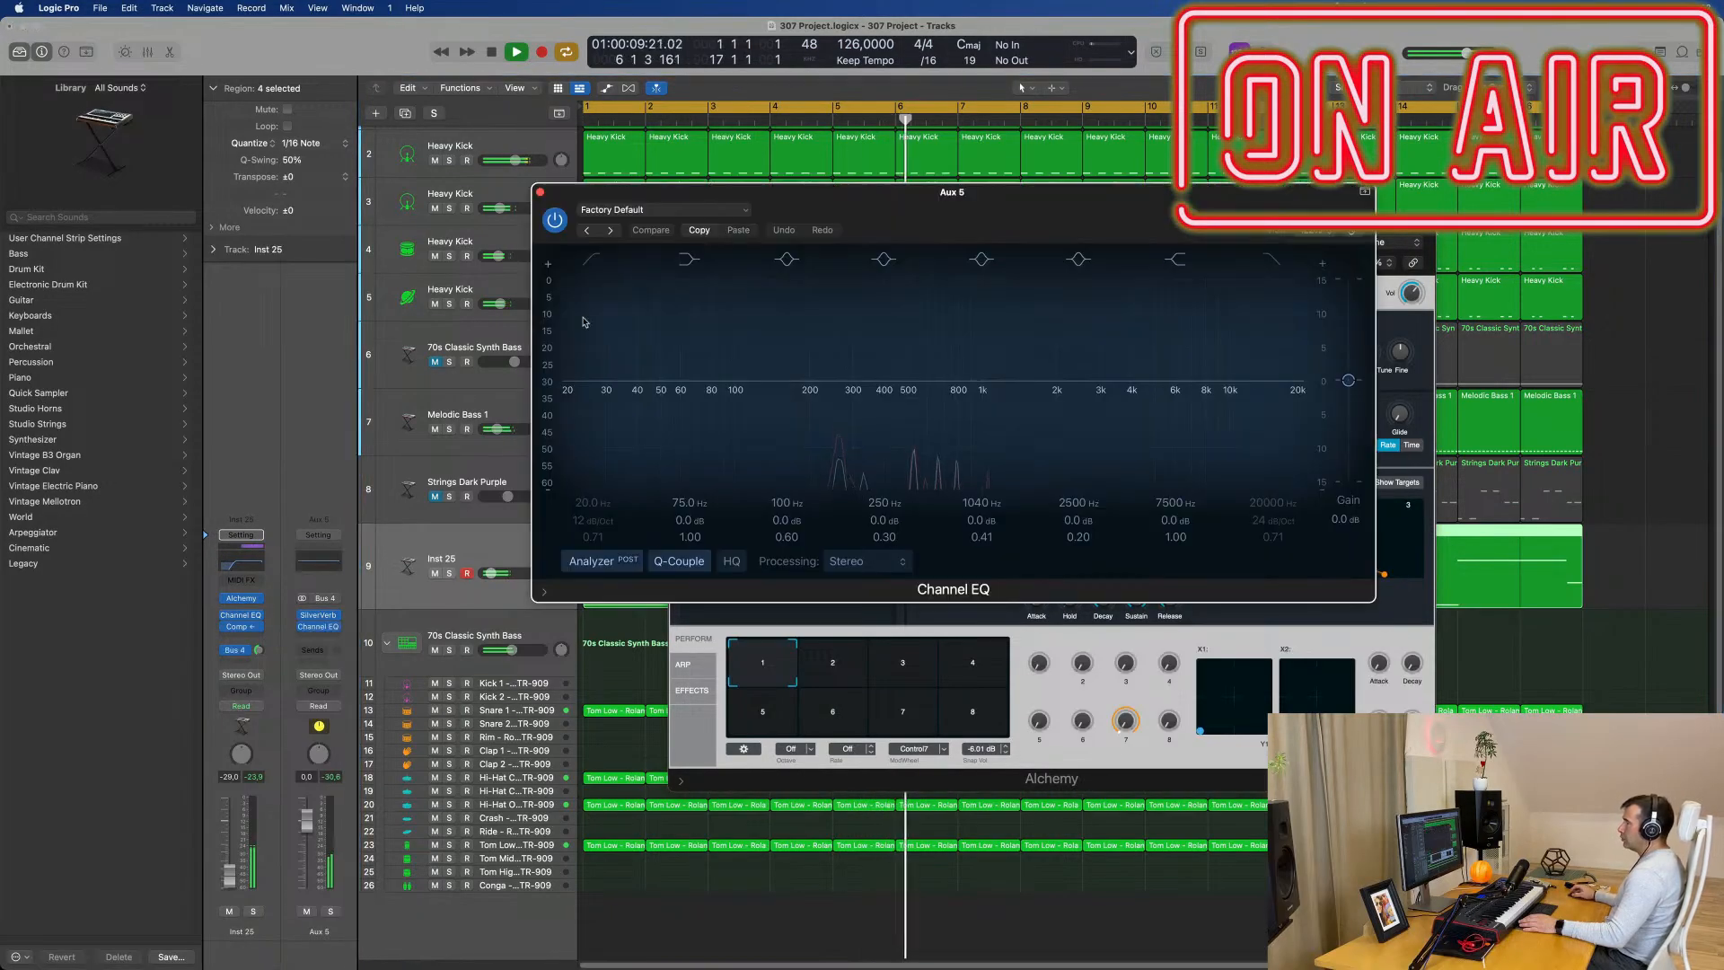
pyautogui.moveTo(727, 362); pyautogui.dragTo(915, 344)
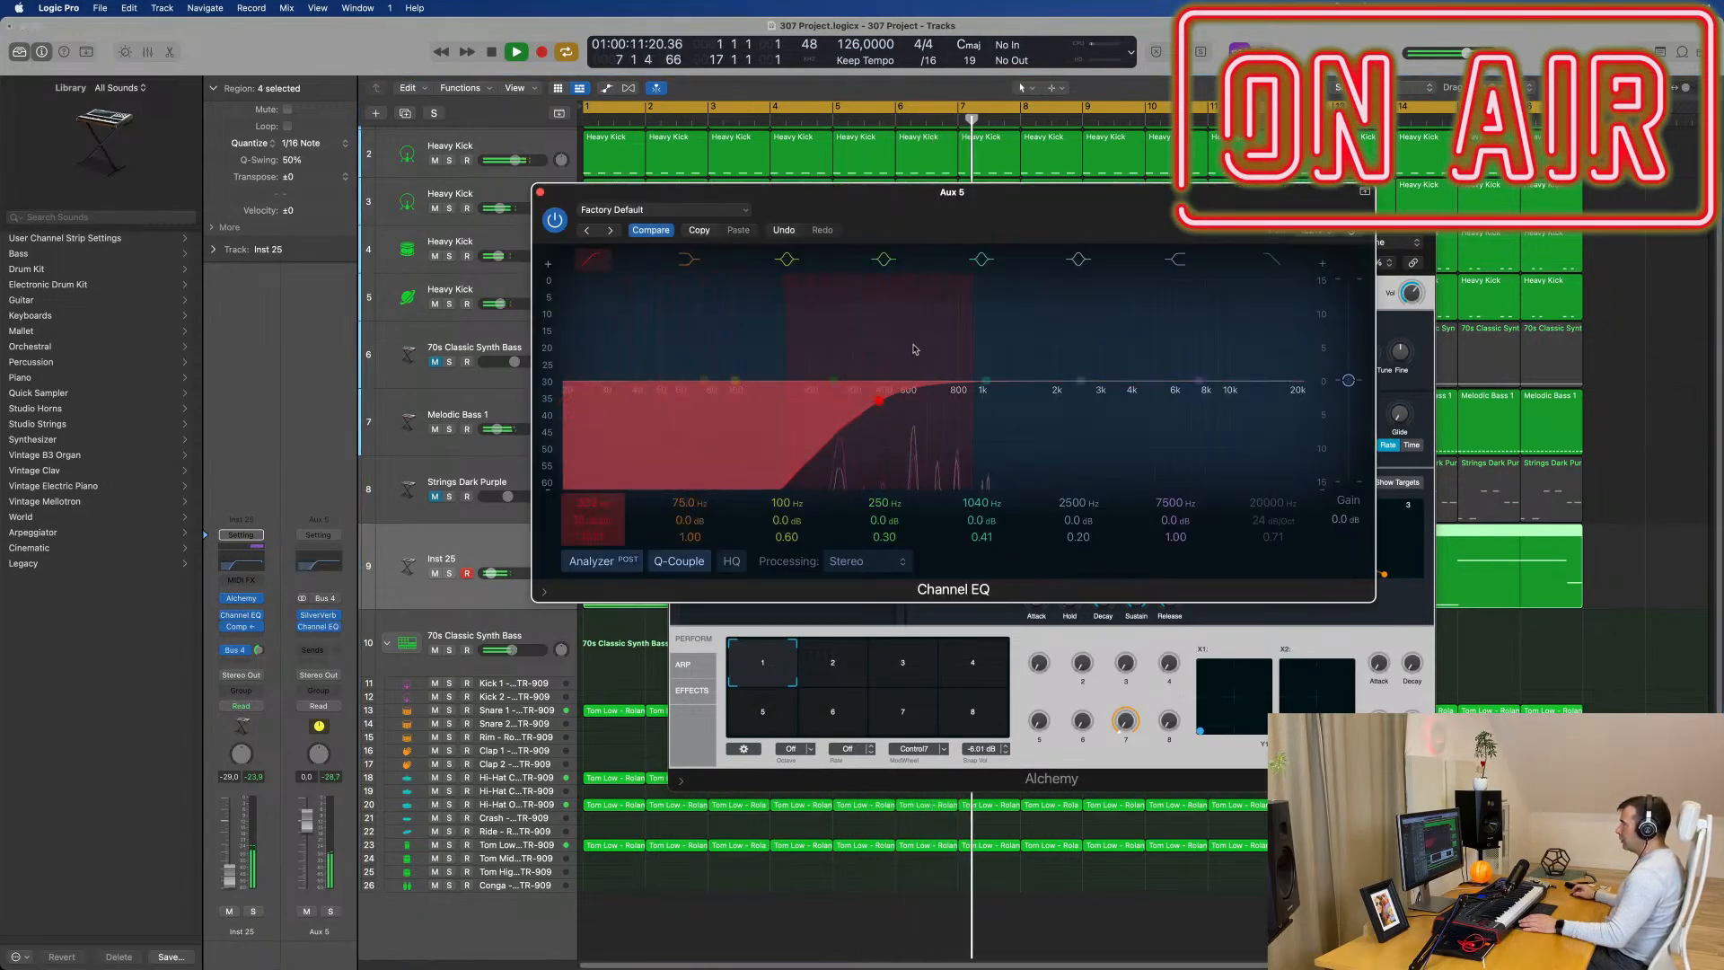
pyautogui.click(540, 192)
# Step: Close the Inst 25 instrument window and examine the first long note of the Inst 25 part in the Piano Roll
pyautogui.moveTo(854, 243); pyautogui.dragTo(711, 233)
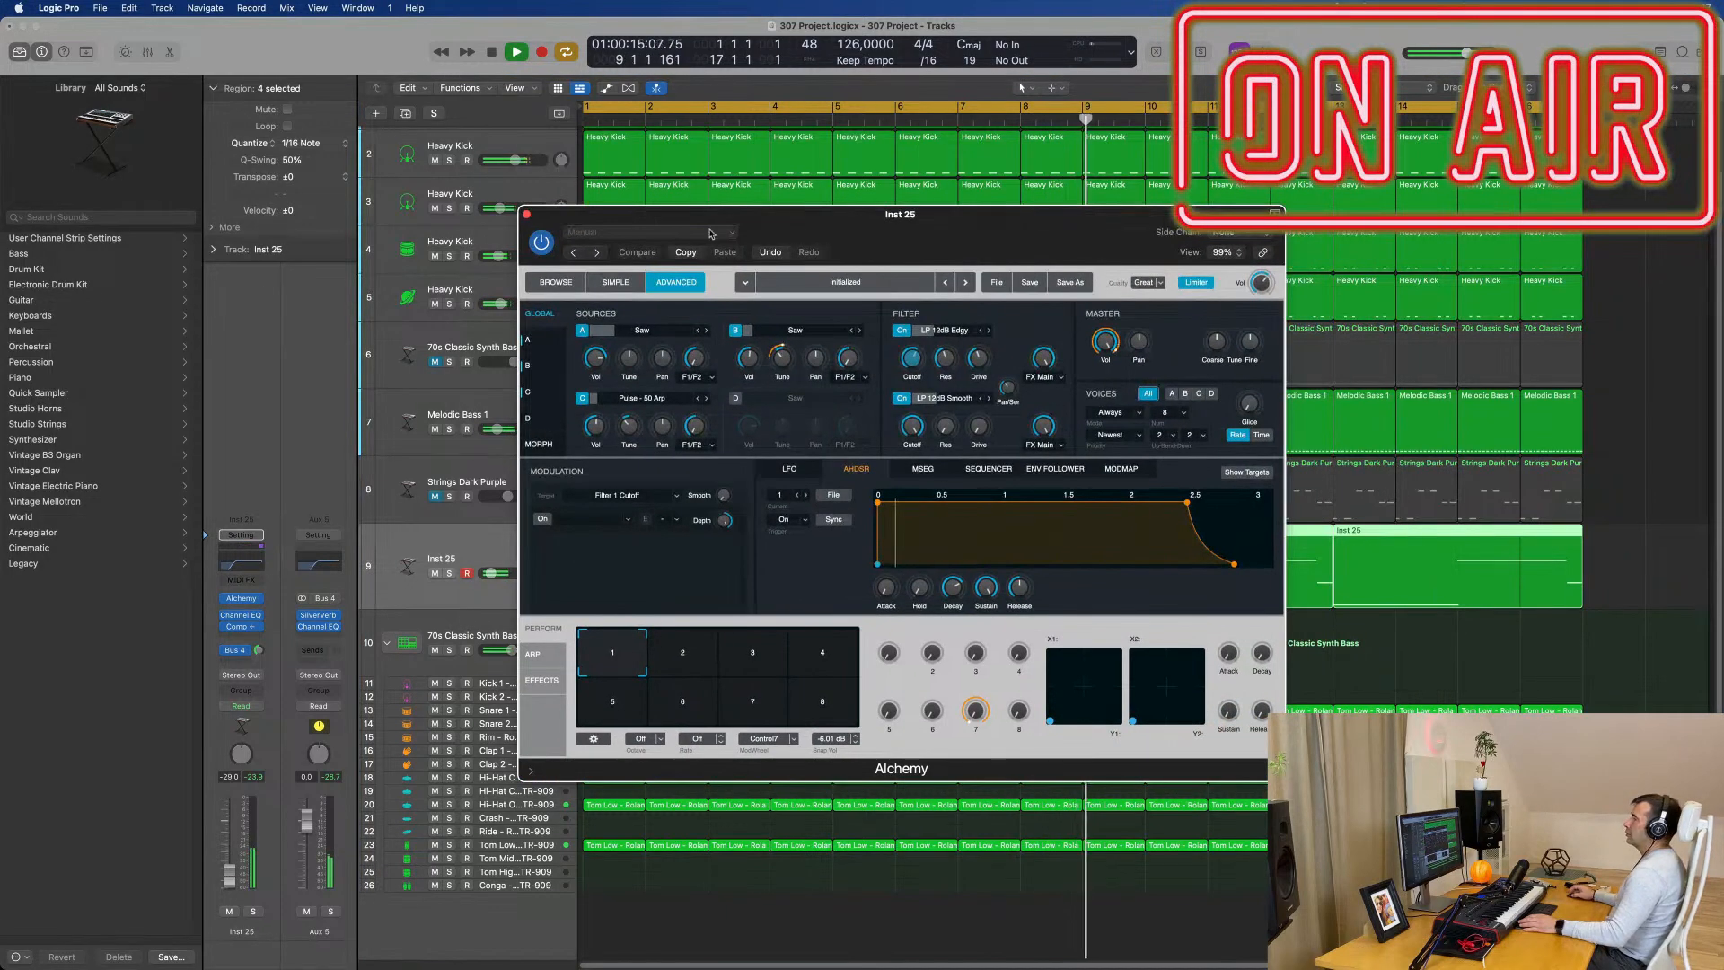
pyautogui.click(527, 218)
pyautogui.scroll(3, 584, 399)
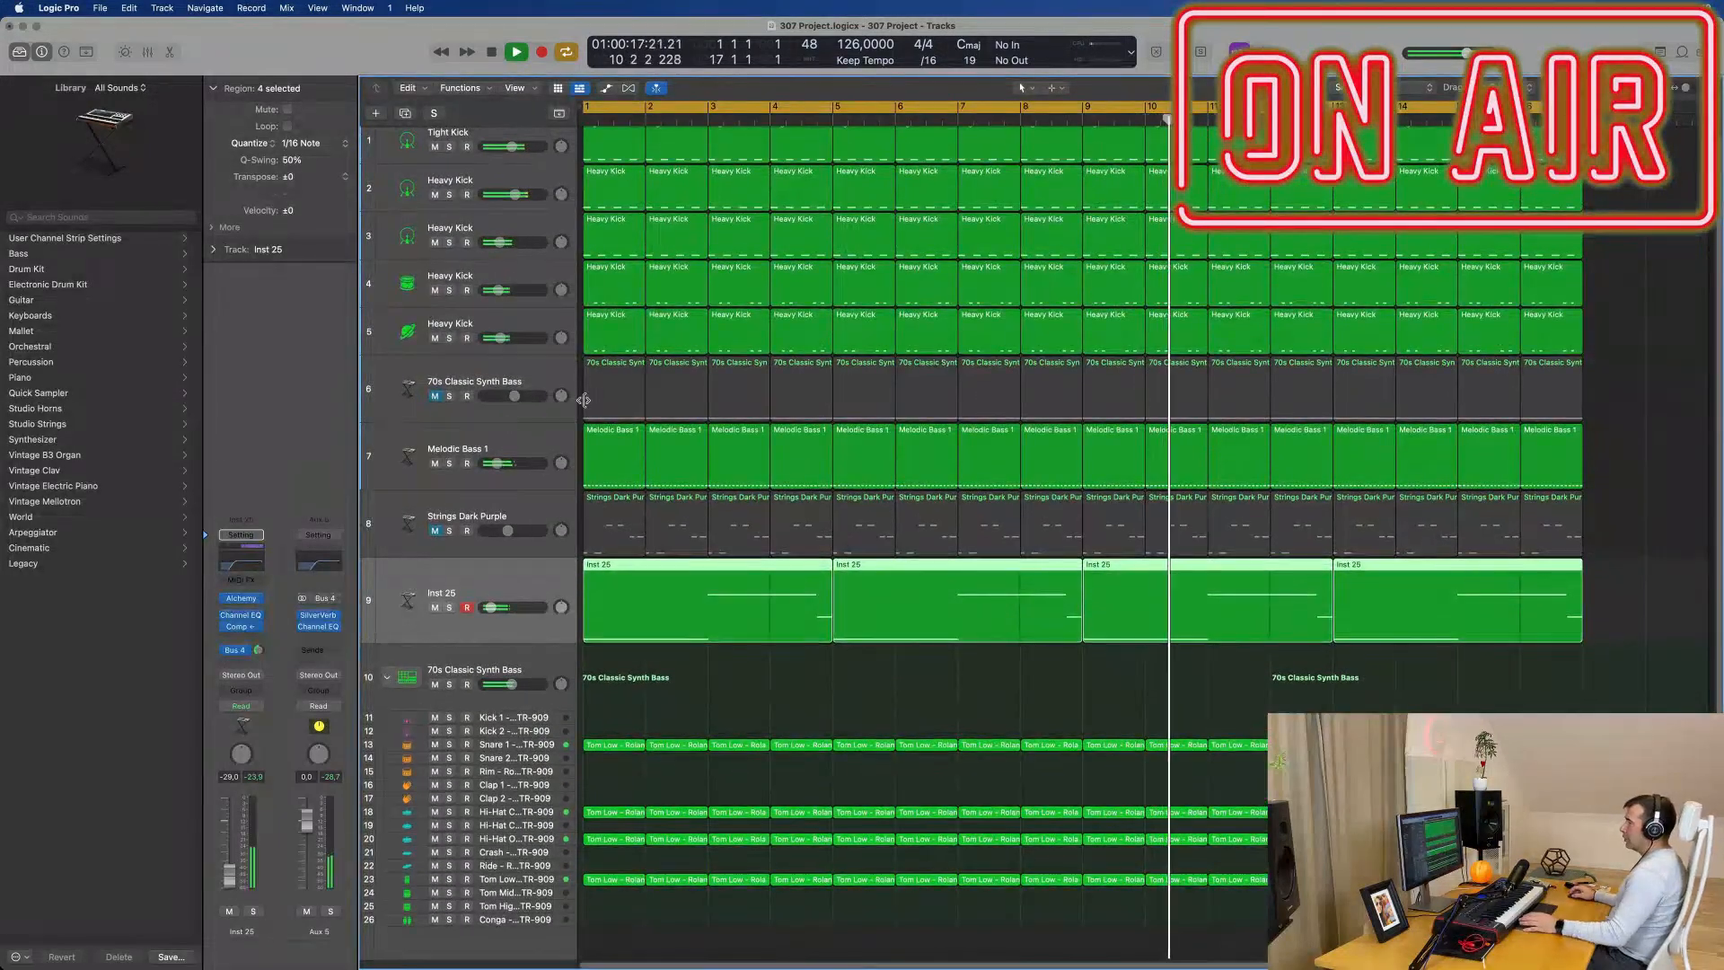
pyautogui.doubleClick(716, 592)
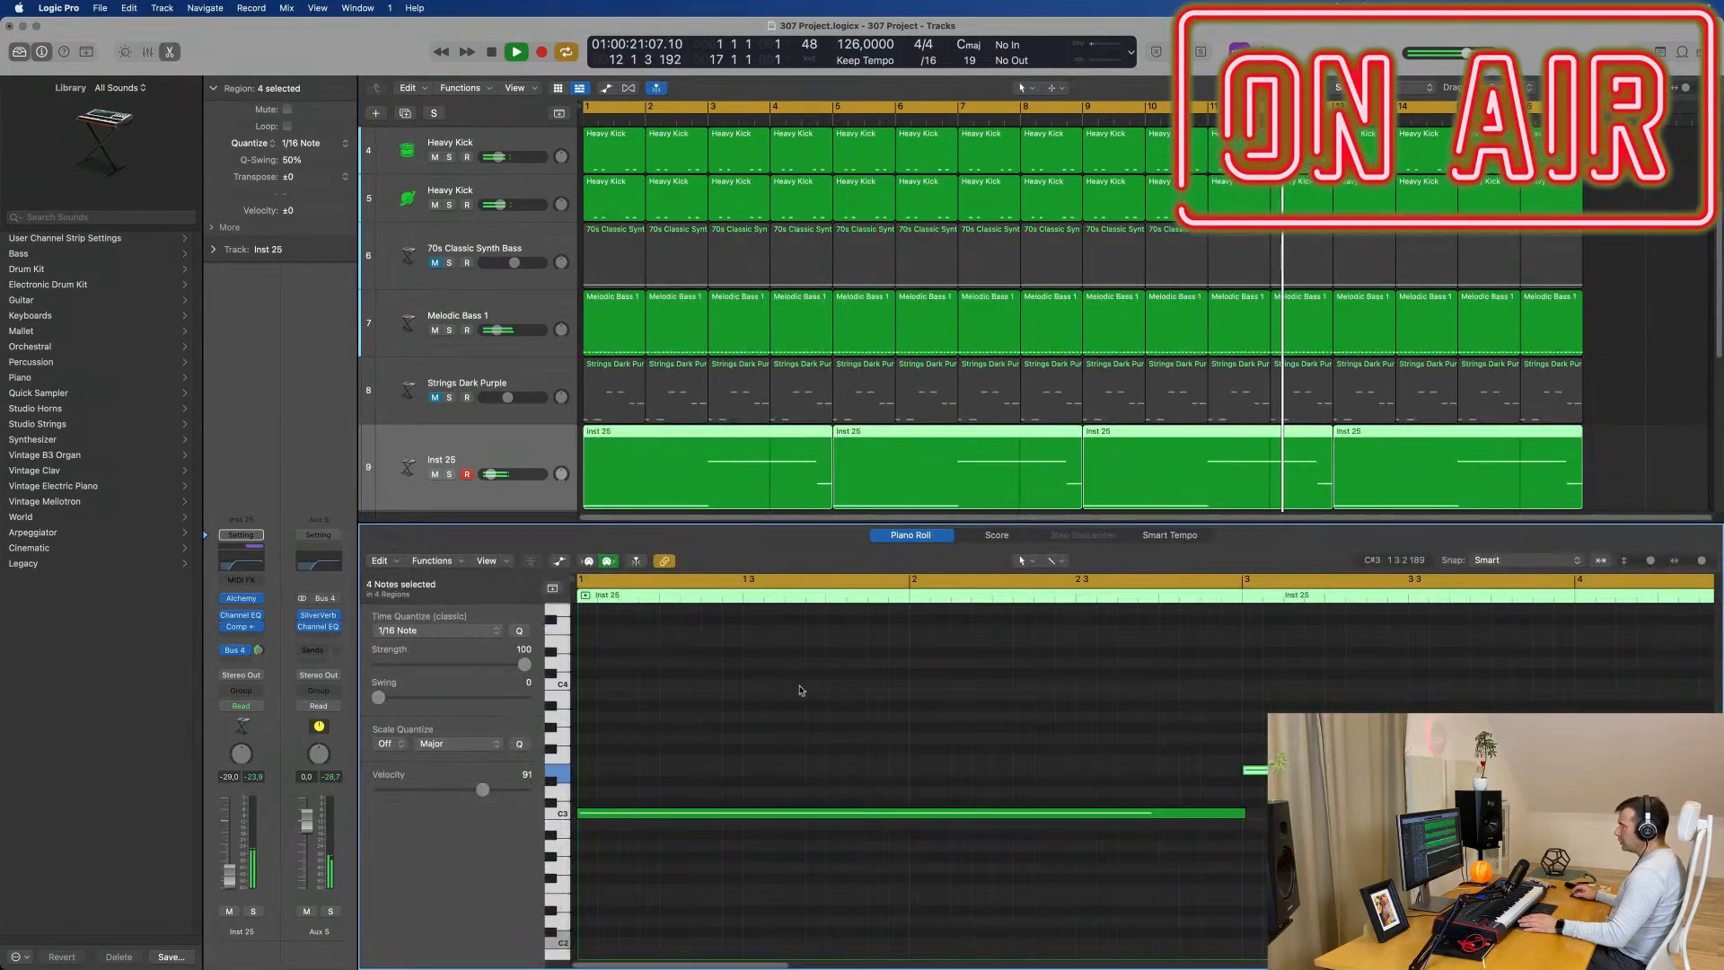
pyautogui.click(768, 814)
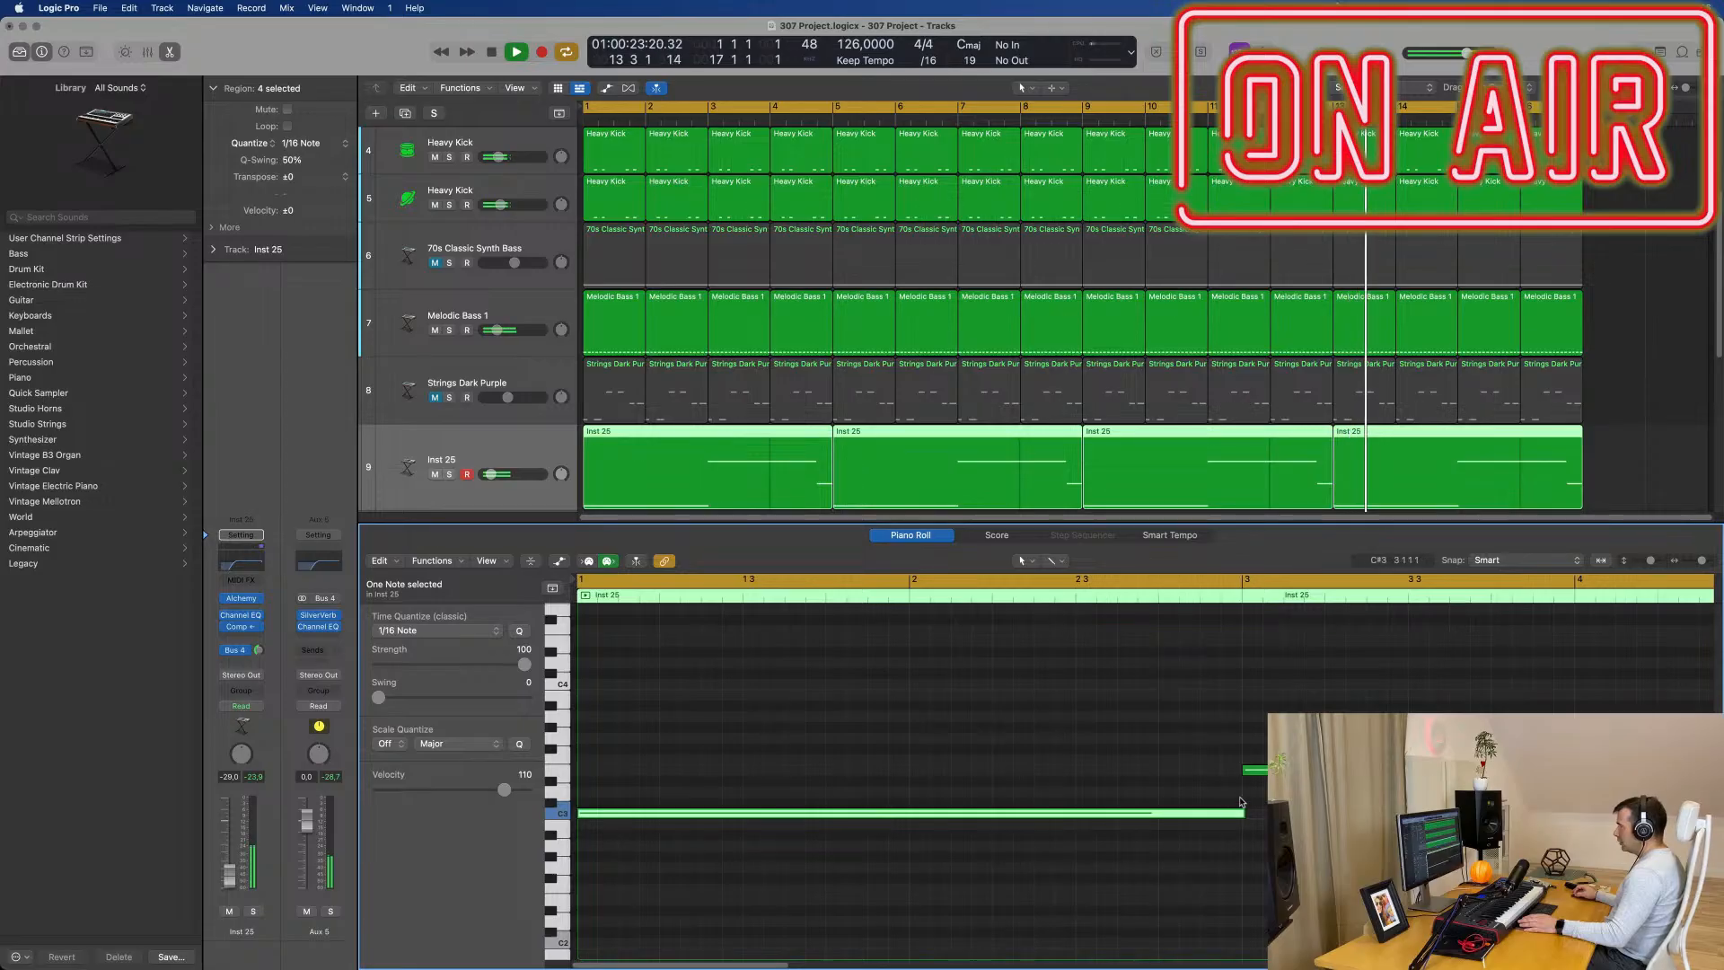
pyautogui.scroll(-1, 674, 314)
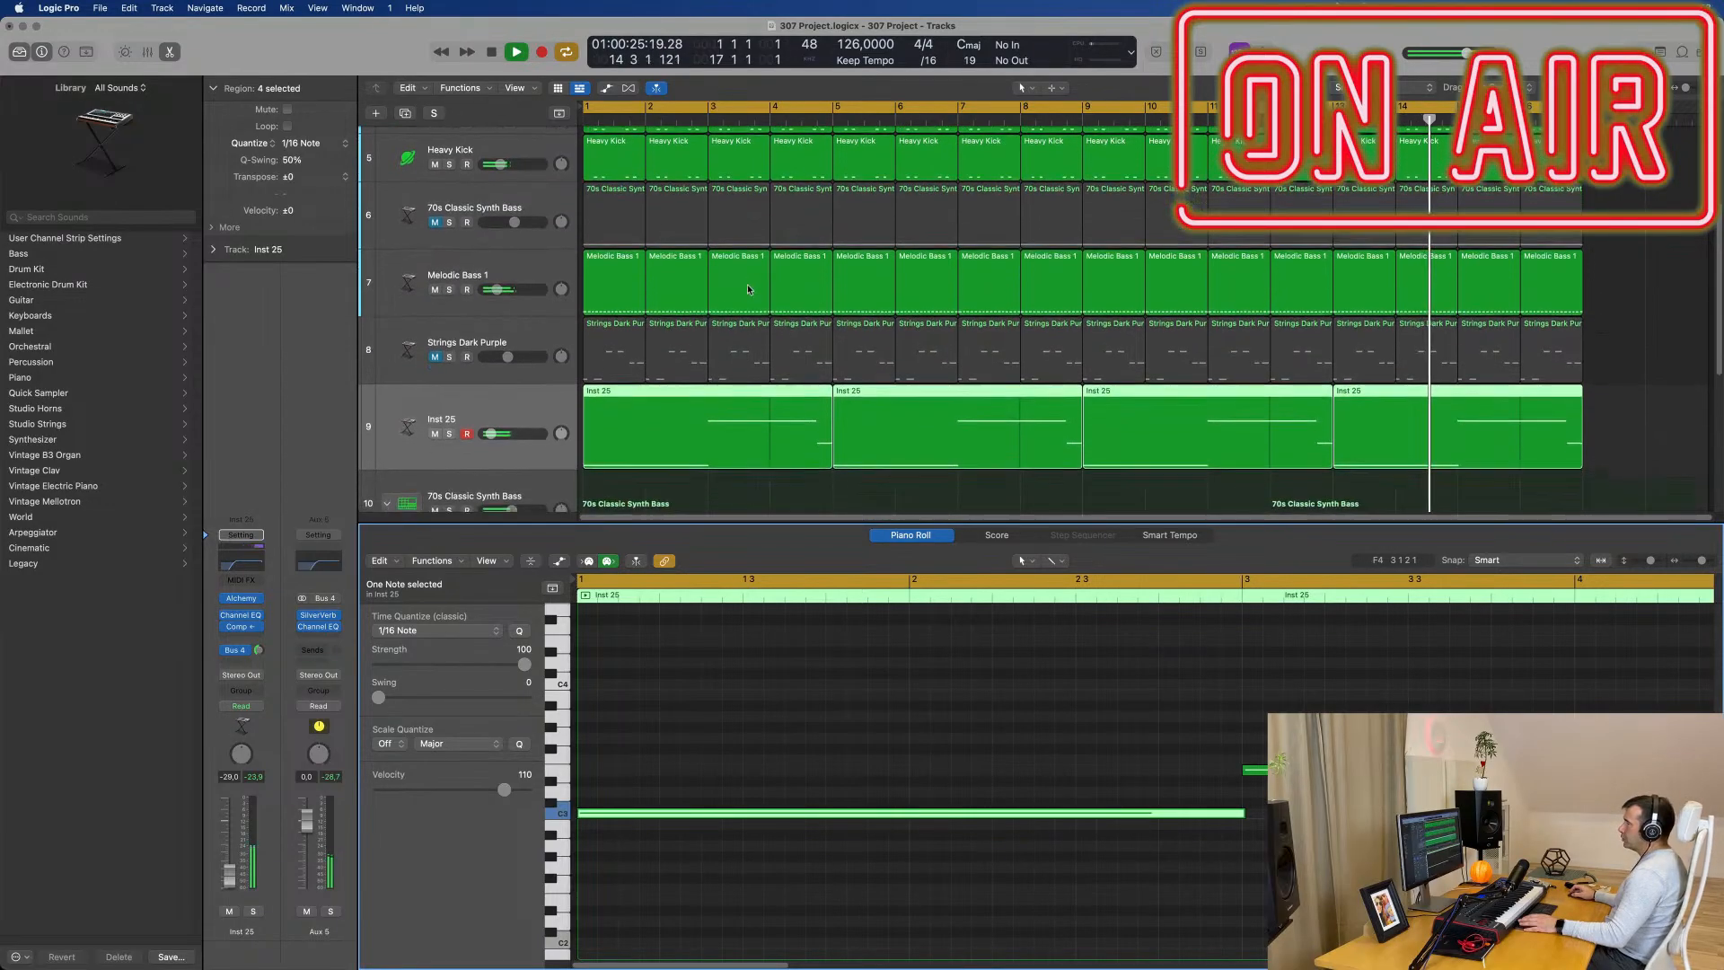
# Step: Examine the Melodic Bass 1 regions, singly in the first four bars and then all selected together
pyautogui.click(747, 279)
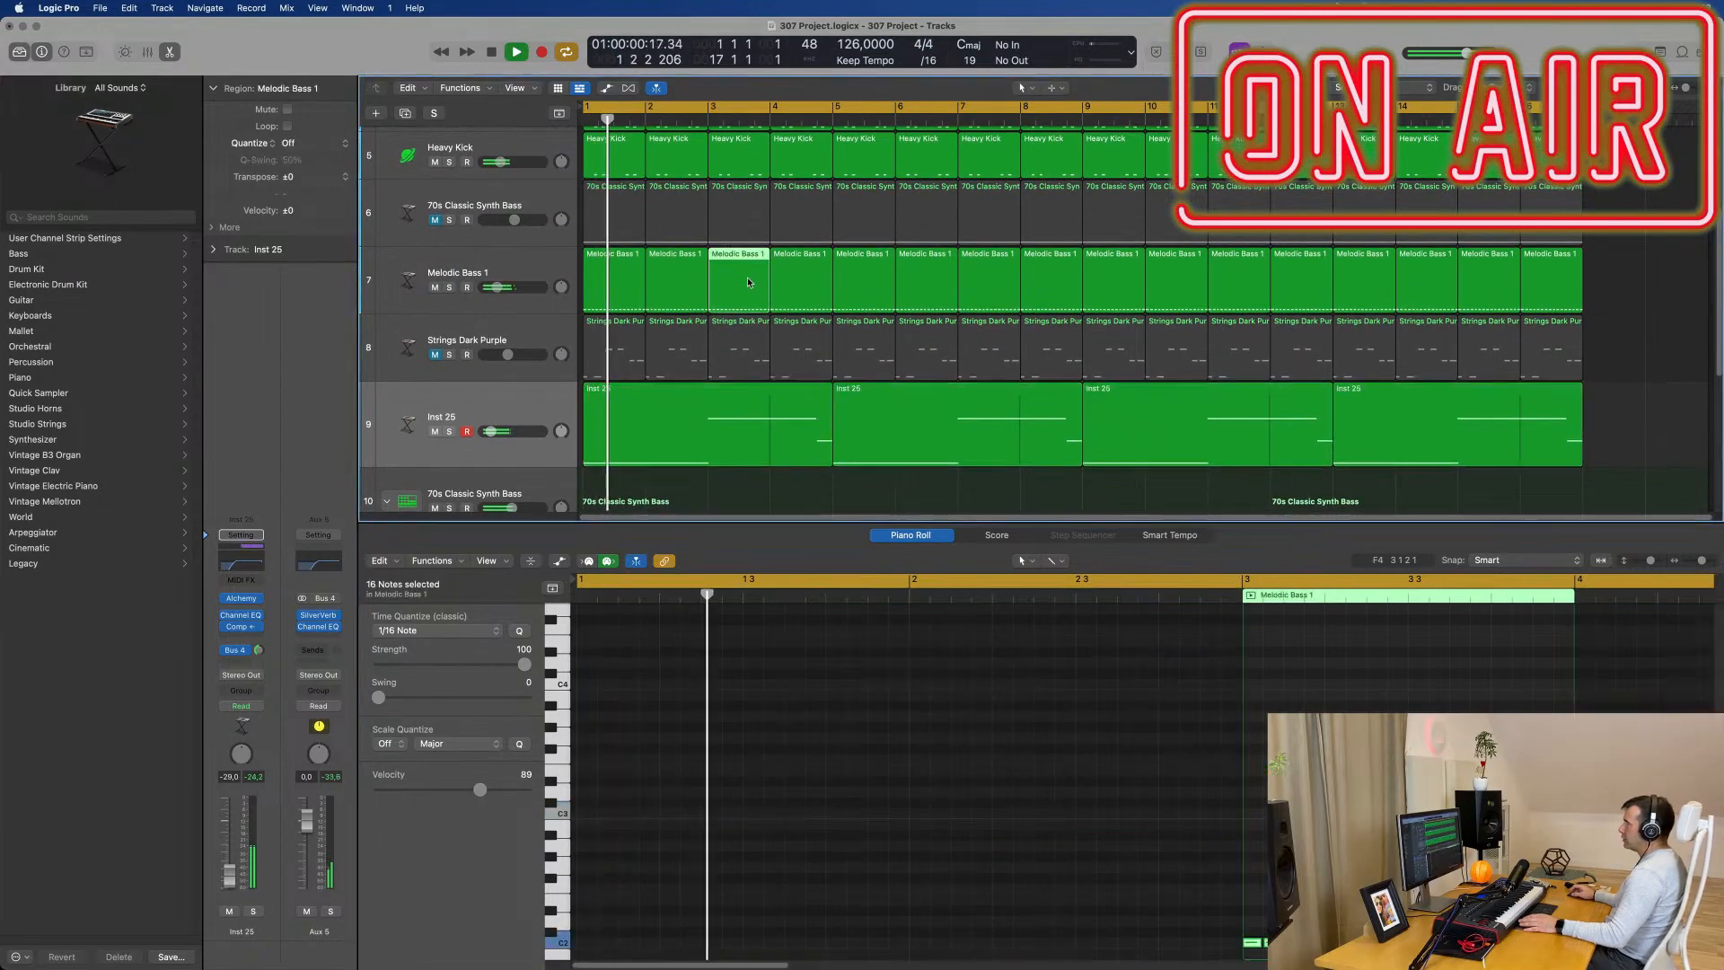
pyautogui.click(610, 277)
pyautogui.click(670, 279)
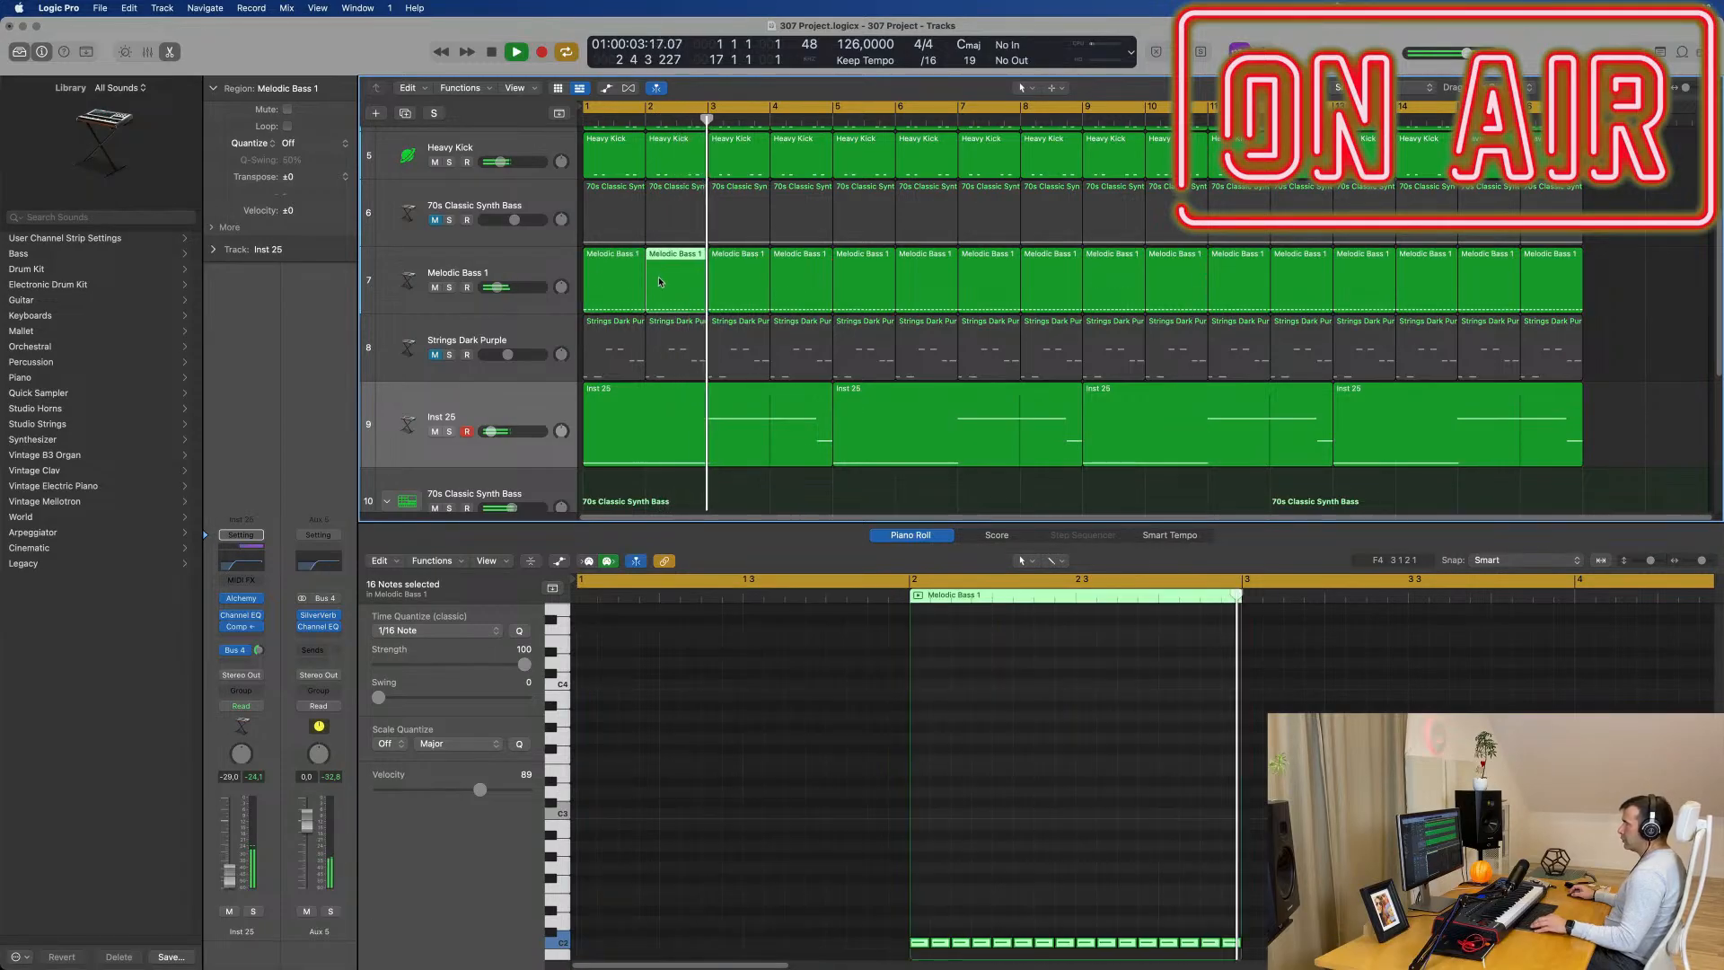
pyautogui.moveTo(614, 280); pyautogui.dragTo(665, 282)
pyautogui.click(828, 283)
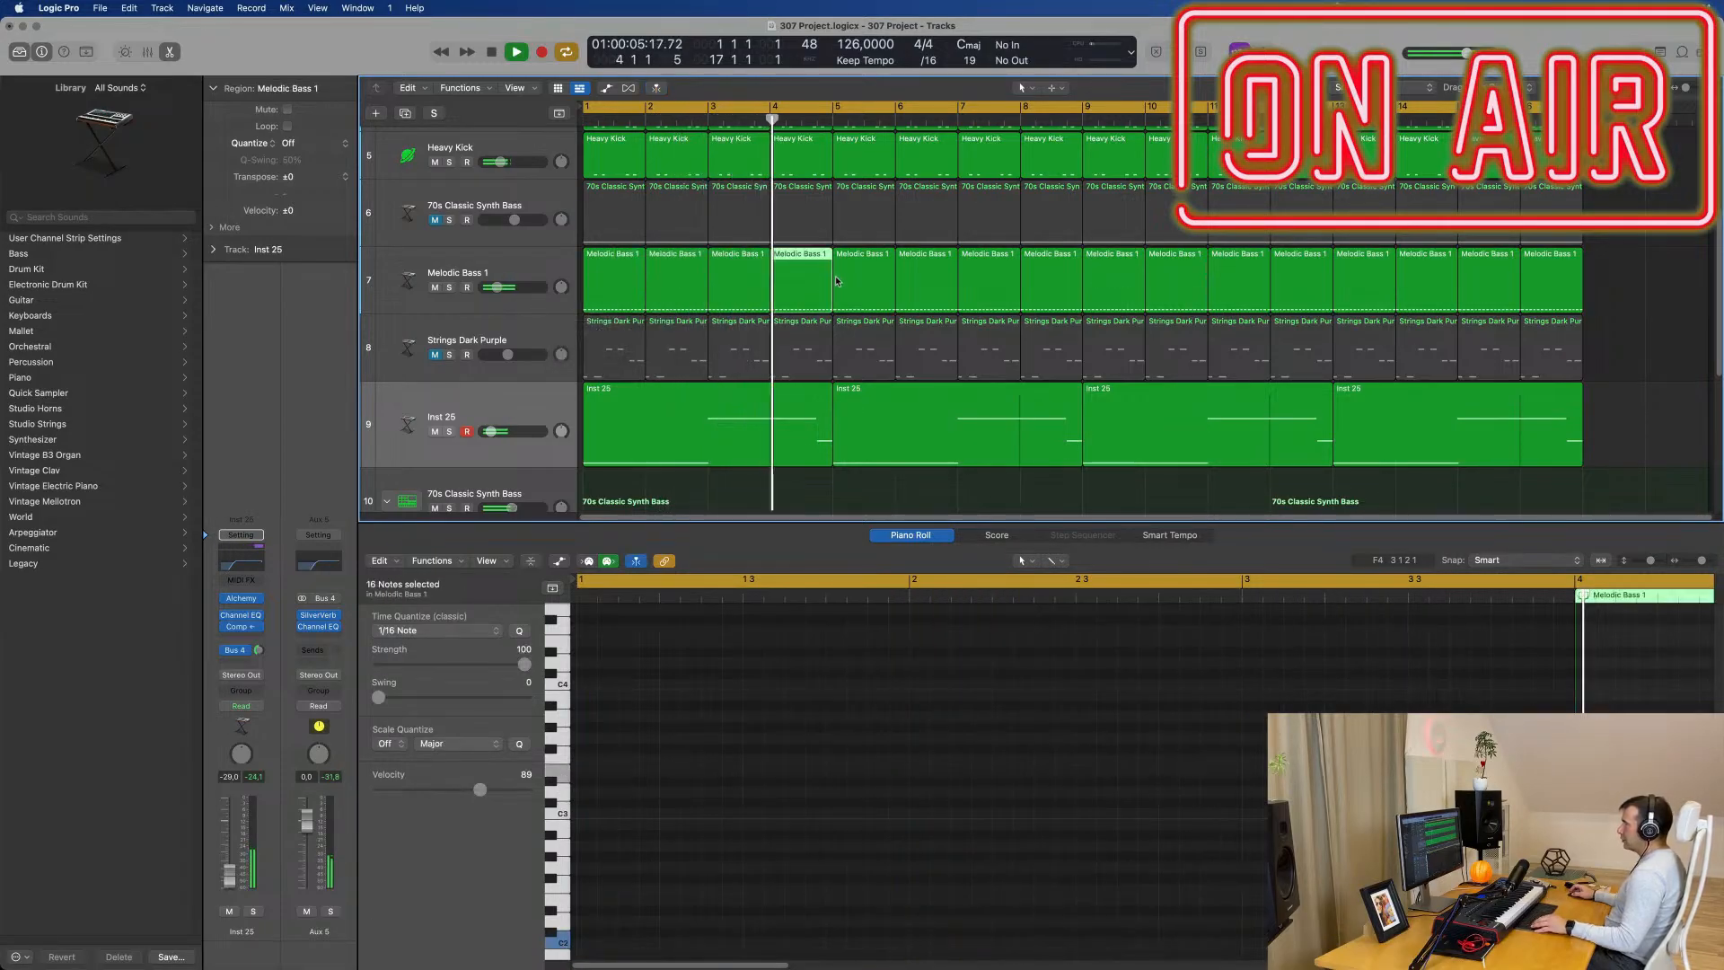
pyautogui.click(638, 277)
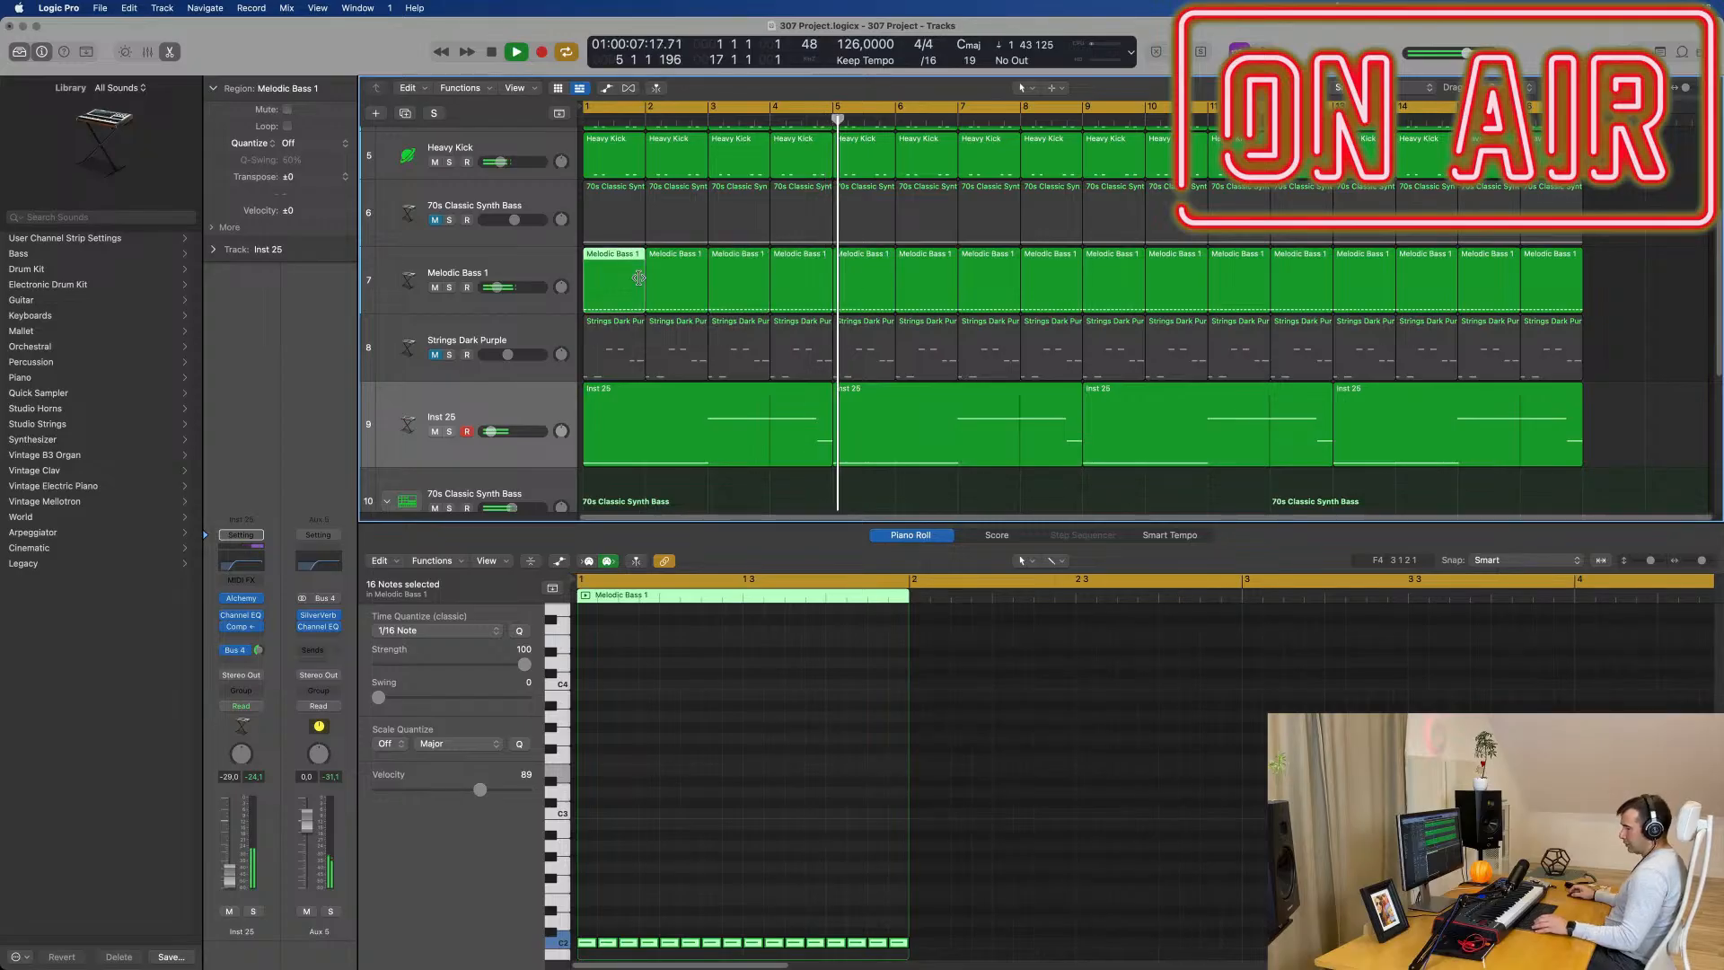
pyautogui.moveTo(1620, 266); pyautogui.dragTo(530, 272)
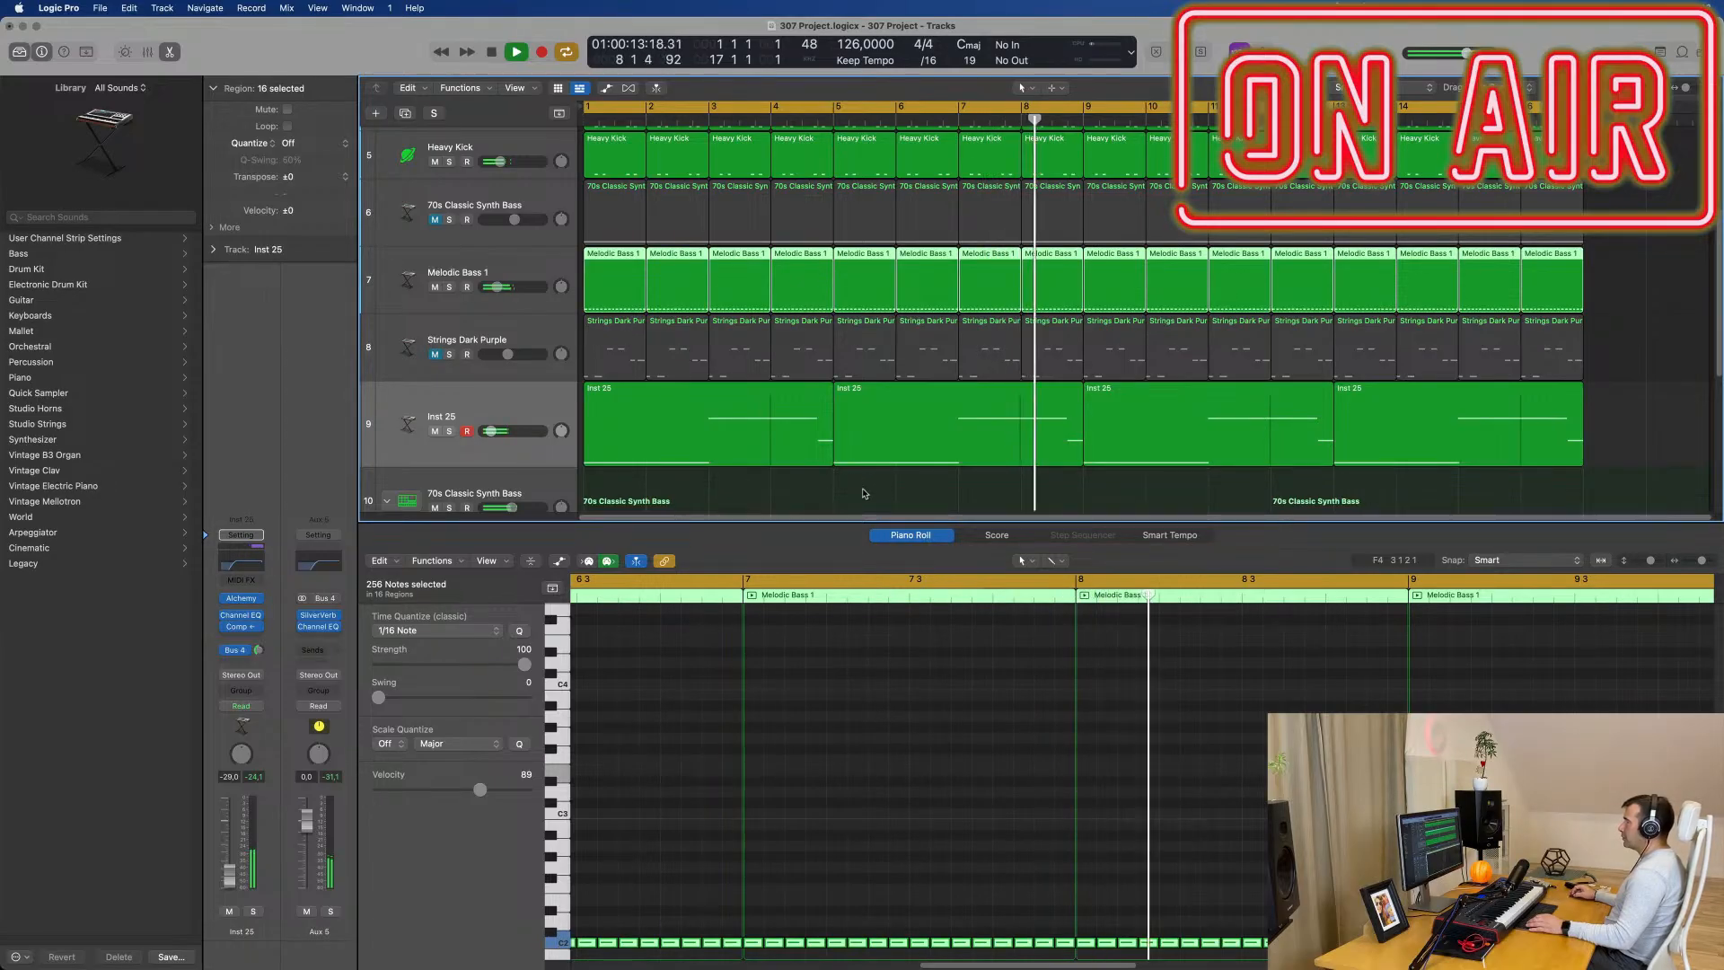
# Step: Delete the Melodic Bass 1 region in bar 5, join the track's first four regions into one and close the Piano Roll
pyautogui.click(855, 260)
pyautogui.press('Delete')
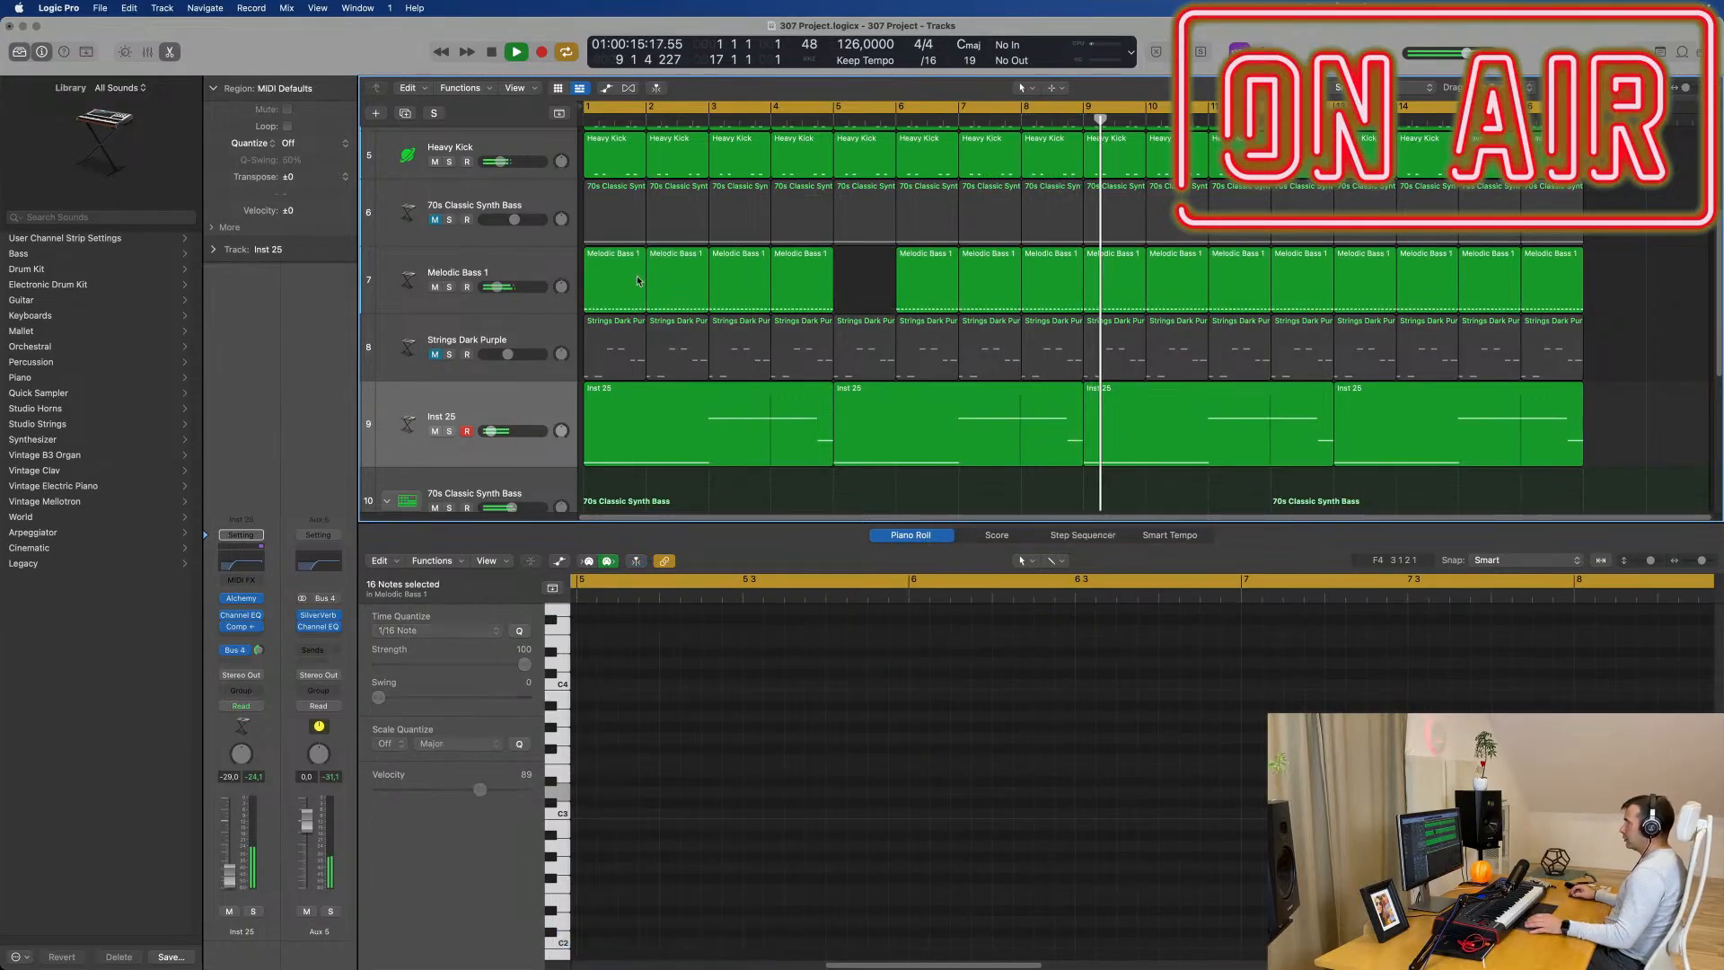
pyautogui.moveTo(857, 269); pyautogui.dragTo(485, 279)
pyautogui.press('super+j')
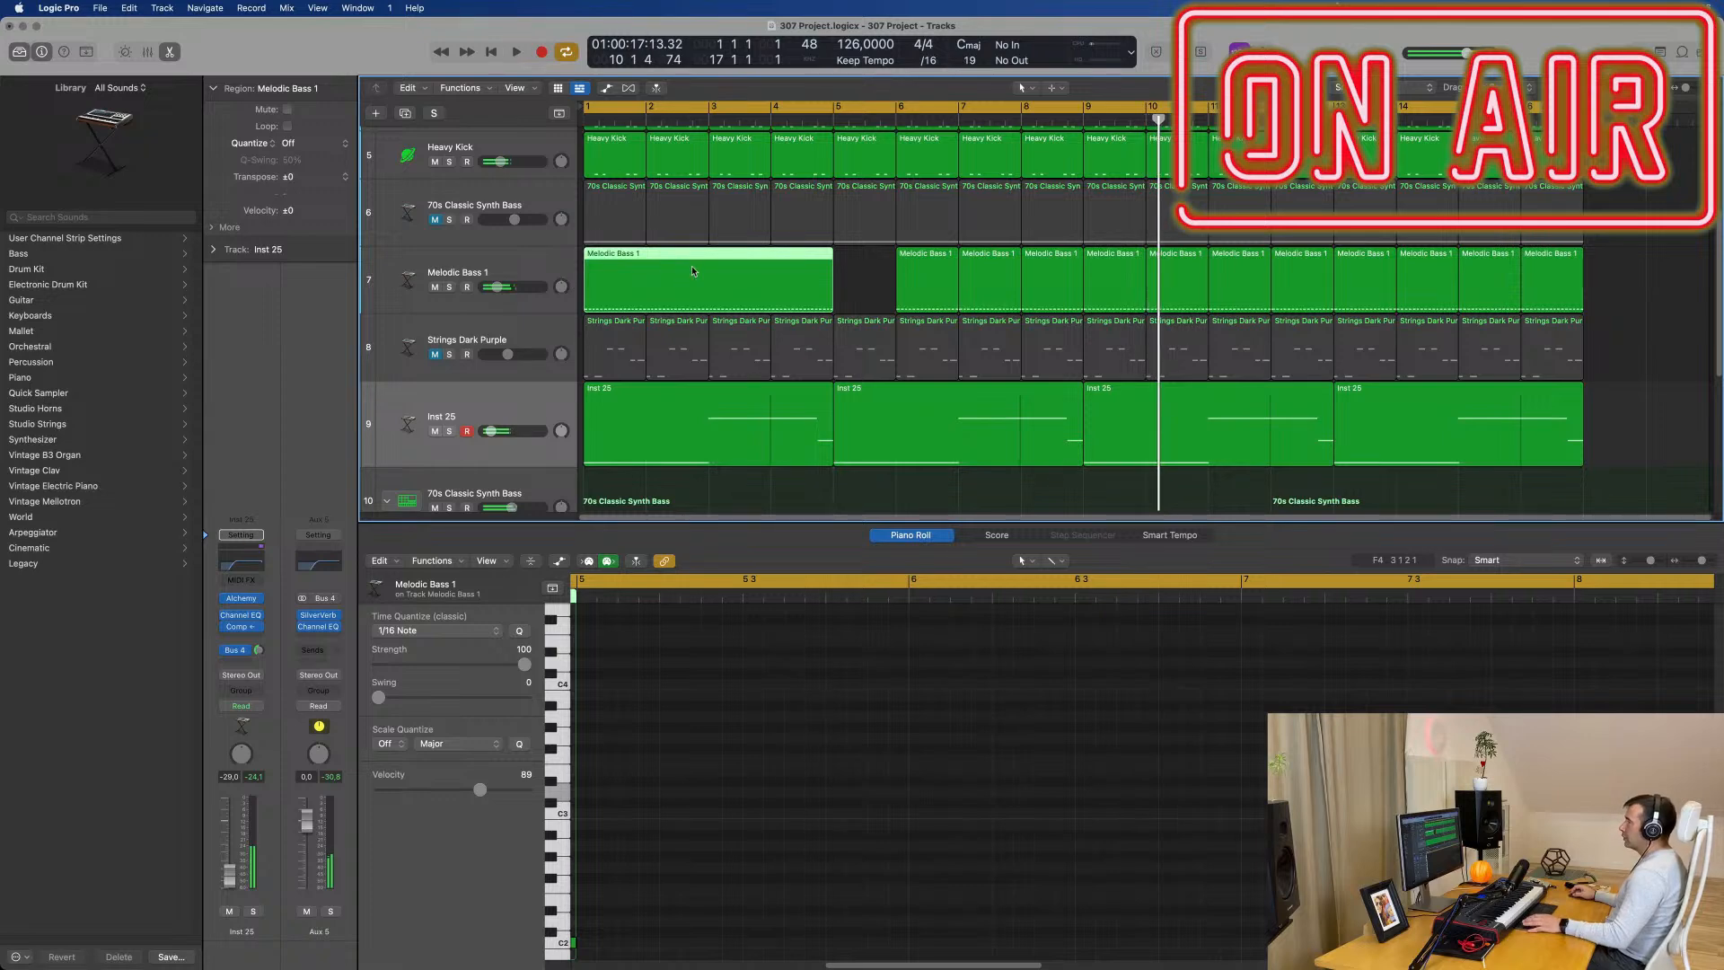
pyautogui.press('space')
pyautogui.press('e')
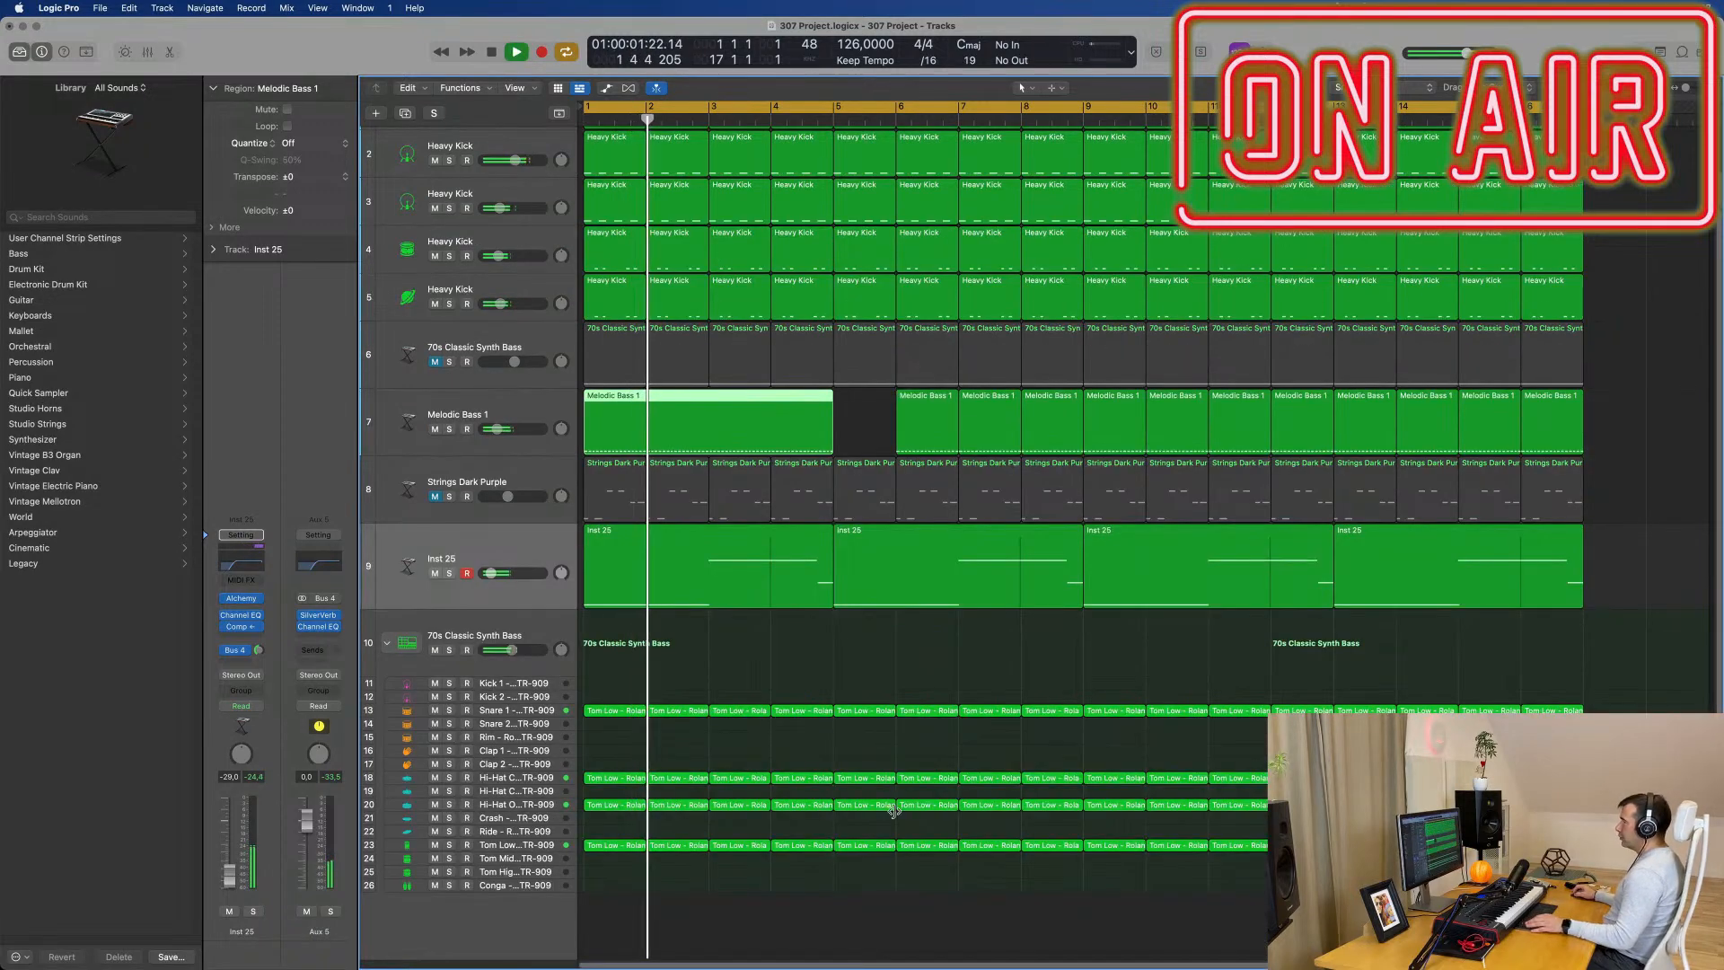
# Step: Open the joined Melodic Bass 1 region in the Piano Roll and raise its notes in bars 3 and 4 by four semitones
pyautogui.doubleClick(751, 400)
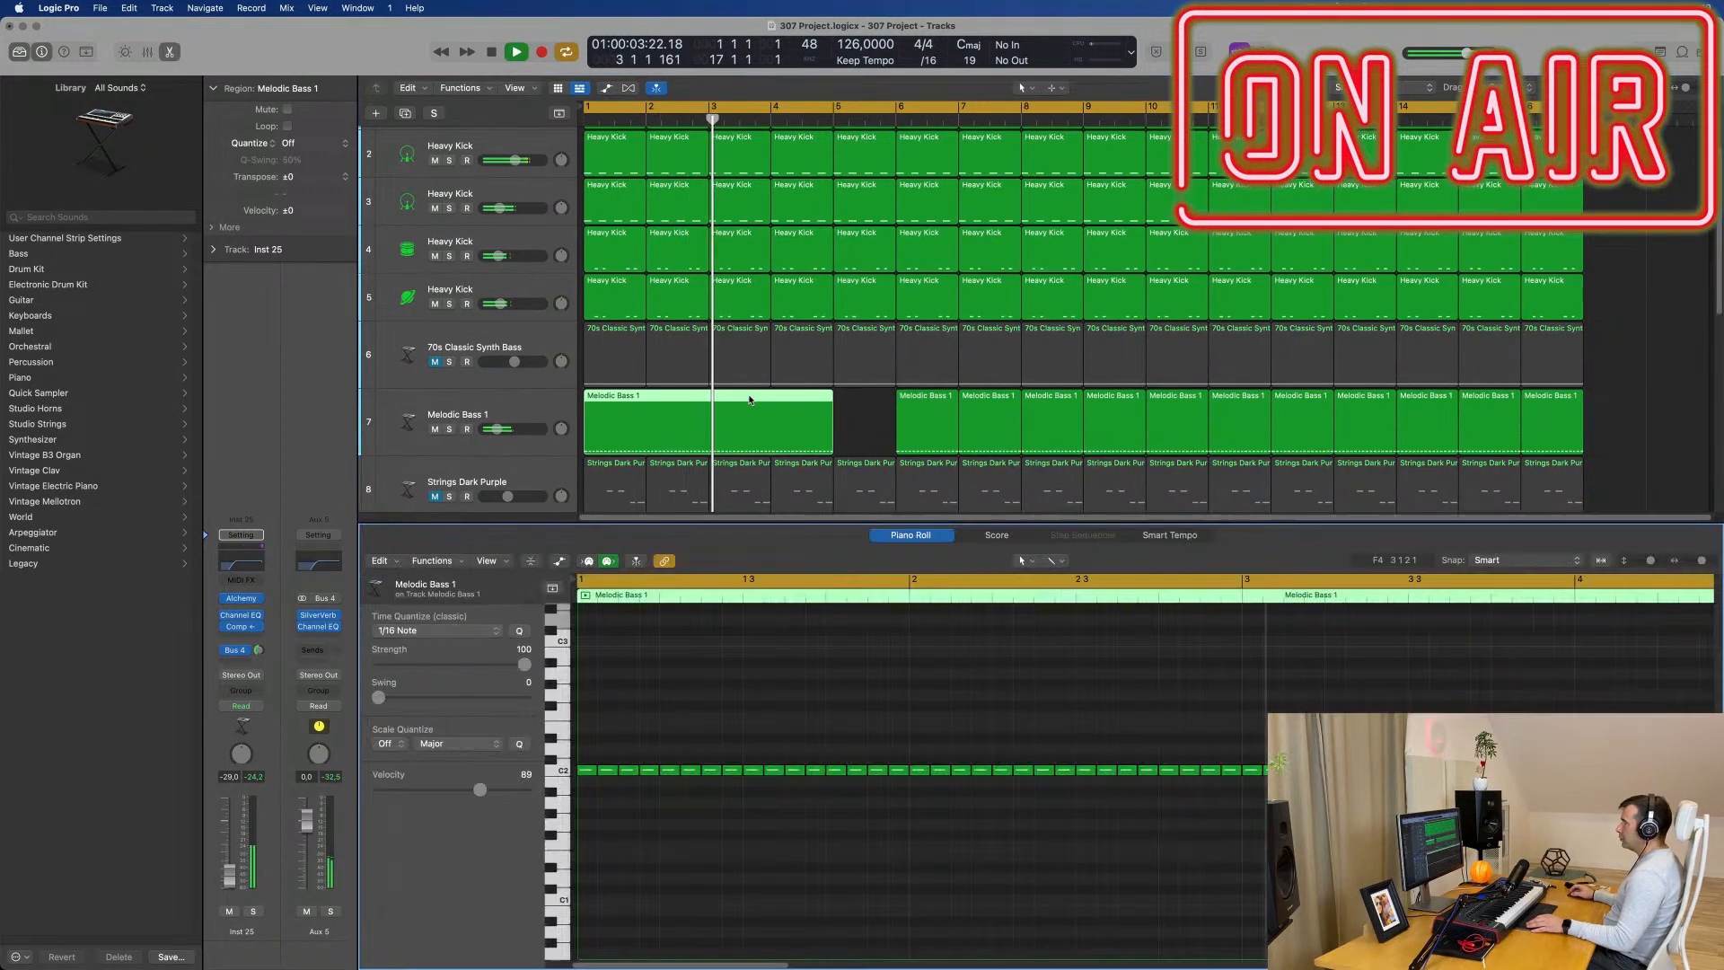
pyautogui.scroll(-3, 1024, 789)
pyautogui.moveTo(1045, 743); pyautogui.dragTo(1268, 827)
pyautogui.hotkey('alt', 'Up')
pyautogui.hotkey('alt', 'Up')
pyautogui.hotkey('alt', 'Up')
pyautogui.hotkey('alt', 'Up')
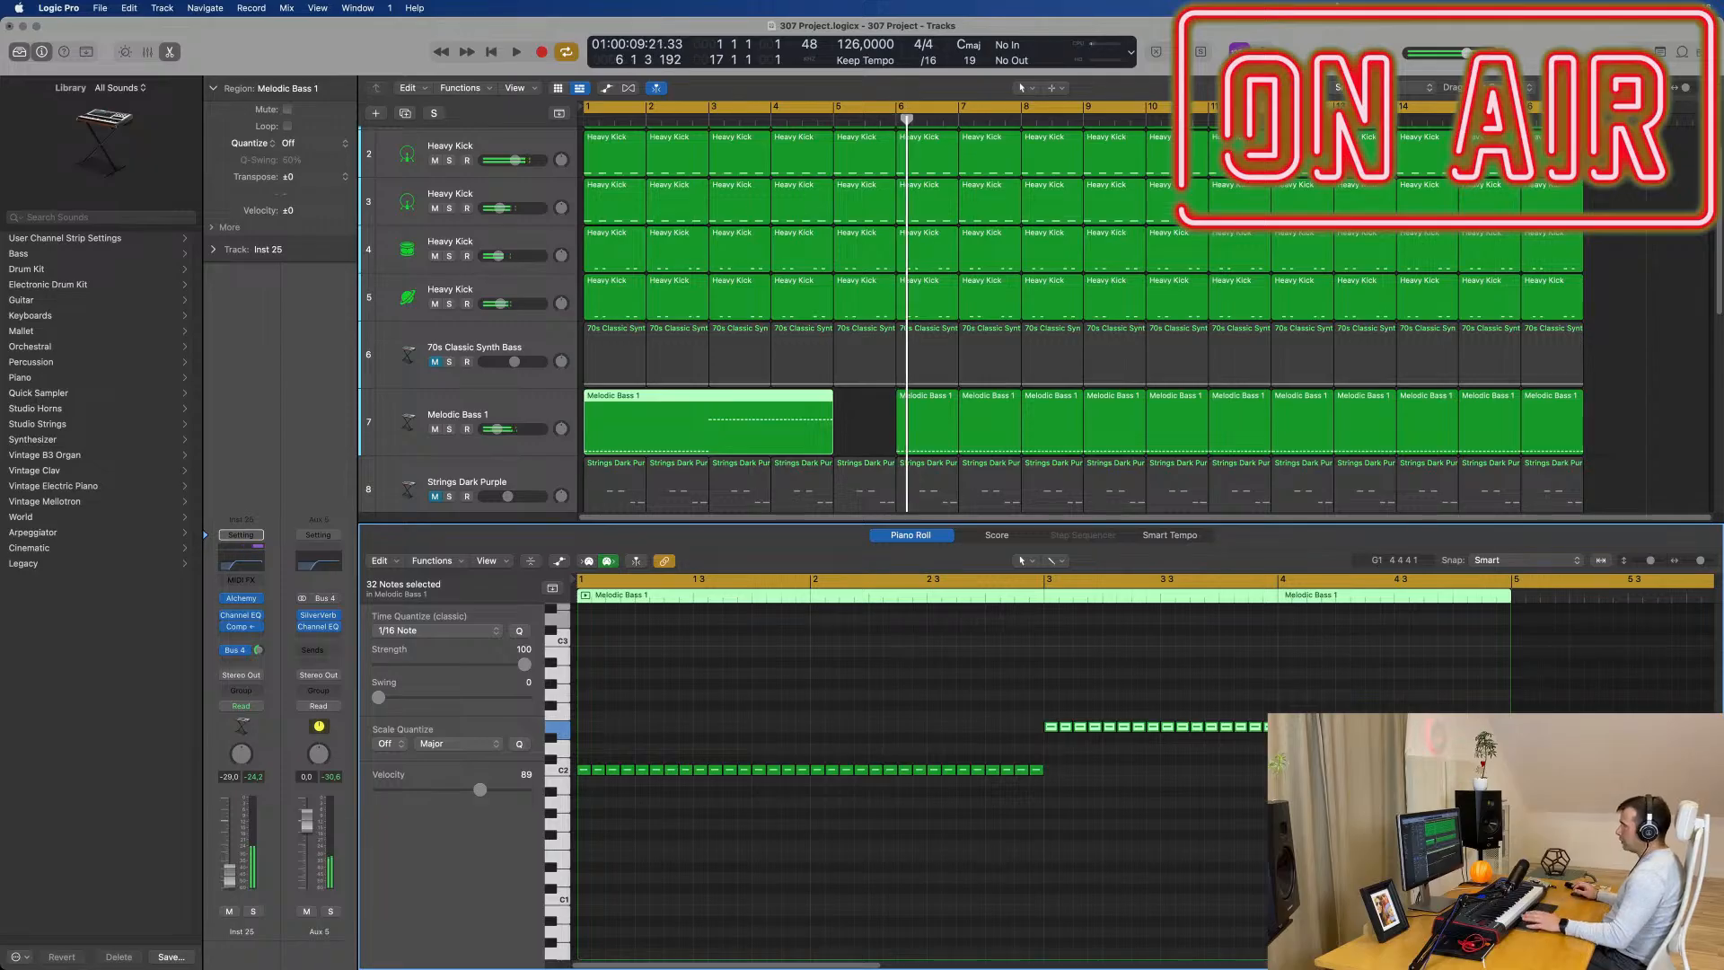
# Step: Delete the Melodic Bass 1 regions from bar 6 onward and lower the last four notes of bar 4 to D2, following Inst 25
pyautogui.moveTo(887, 409); pyautogui.dragTo(1672, 448)
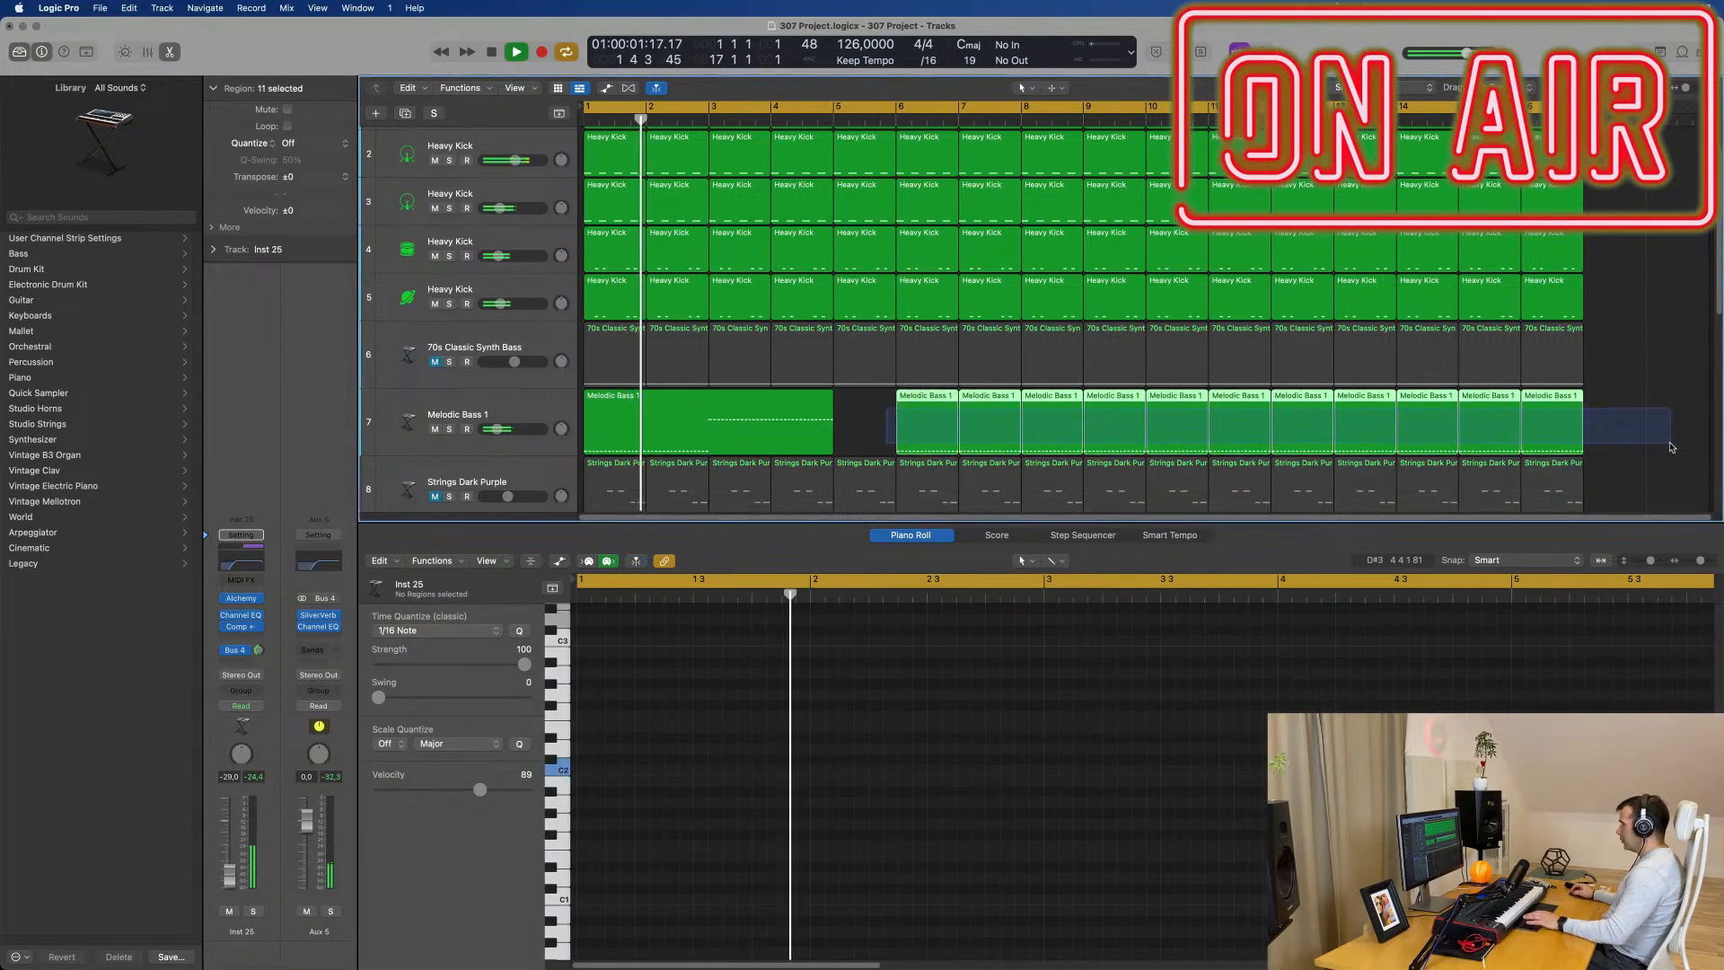
pyautogui.press('Delete')
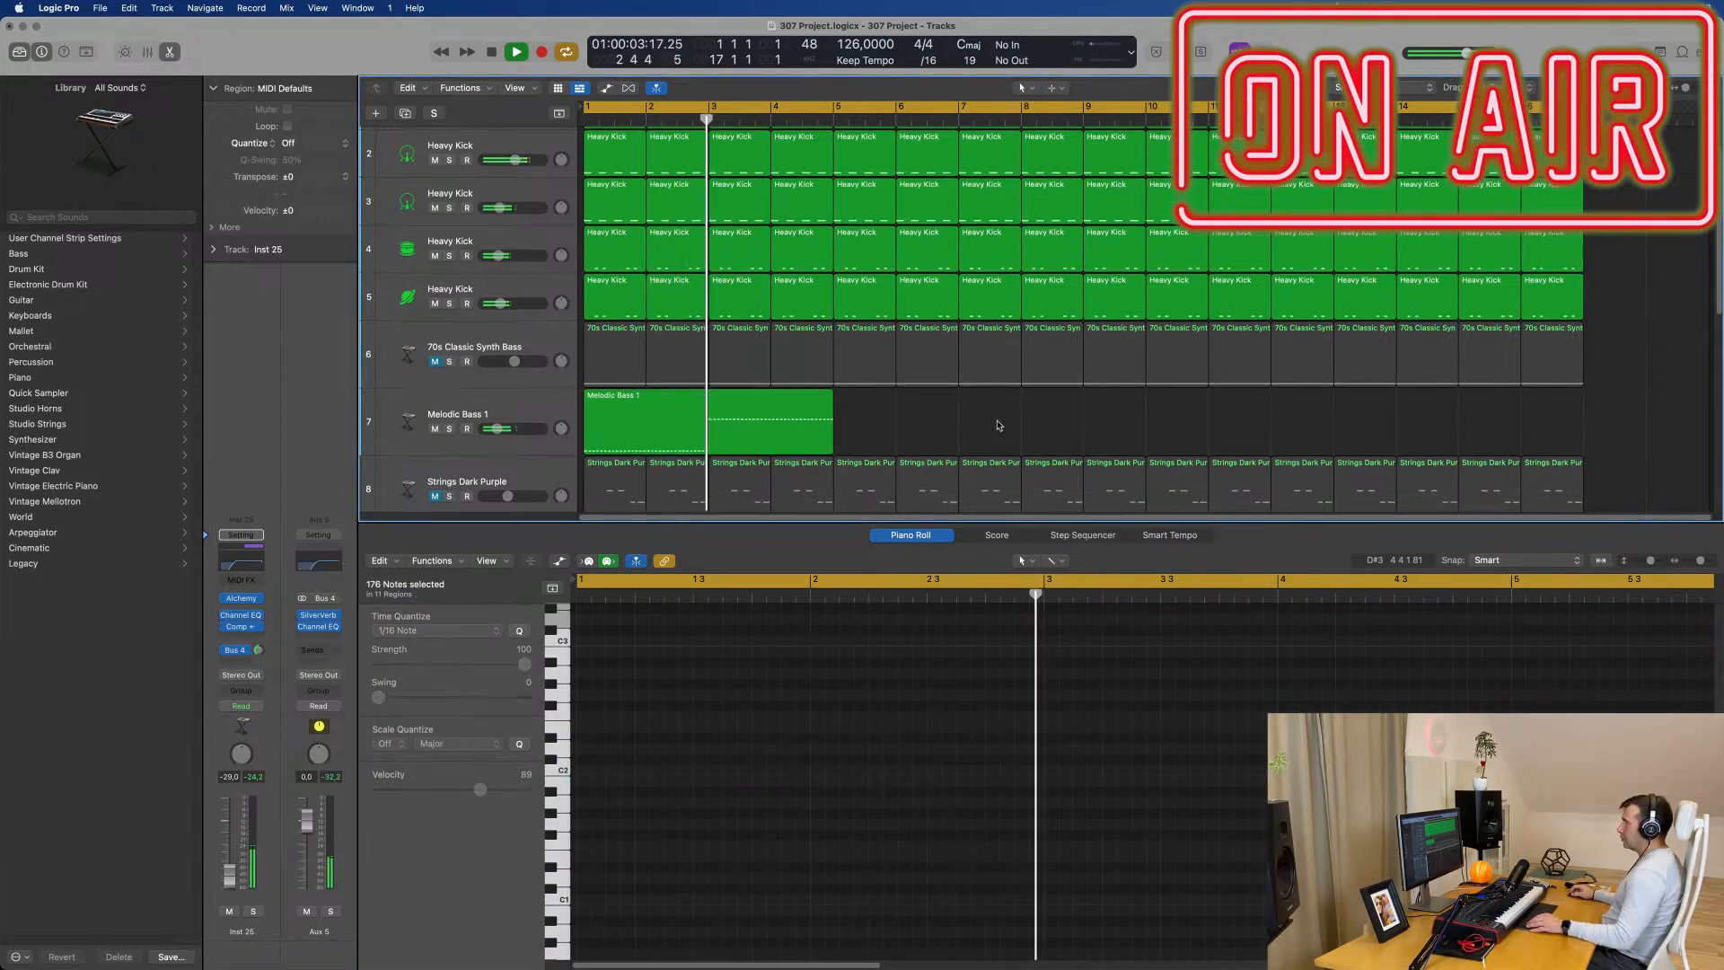
pyautogui.click(764, 435)
pyautogui.scroll(-3, 869, 427)
pyautogui.click(815, 477)
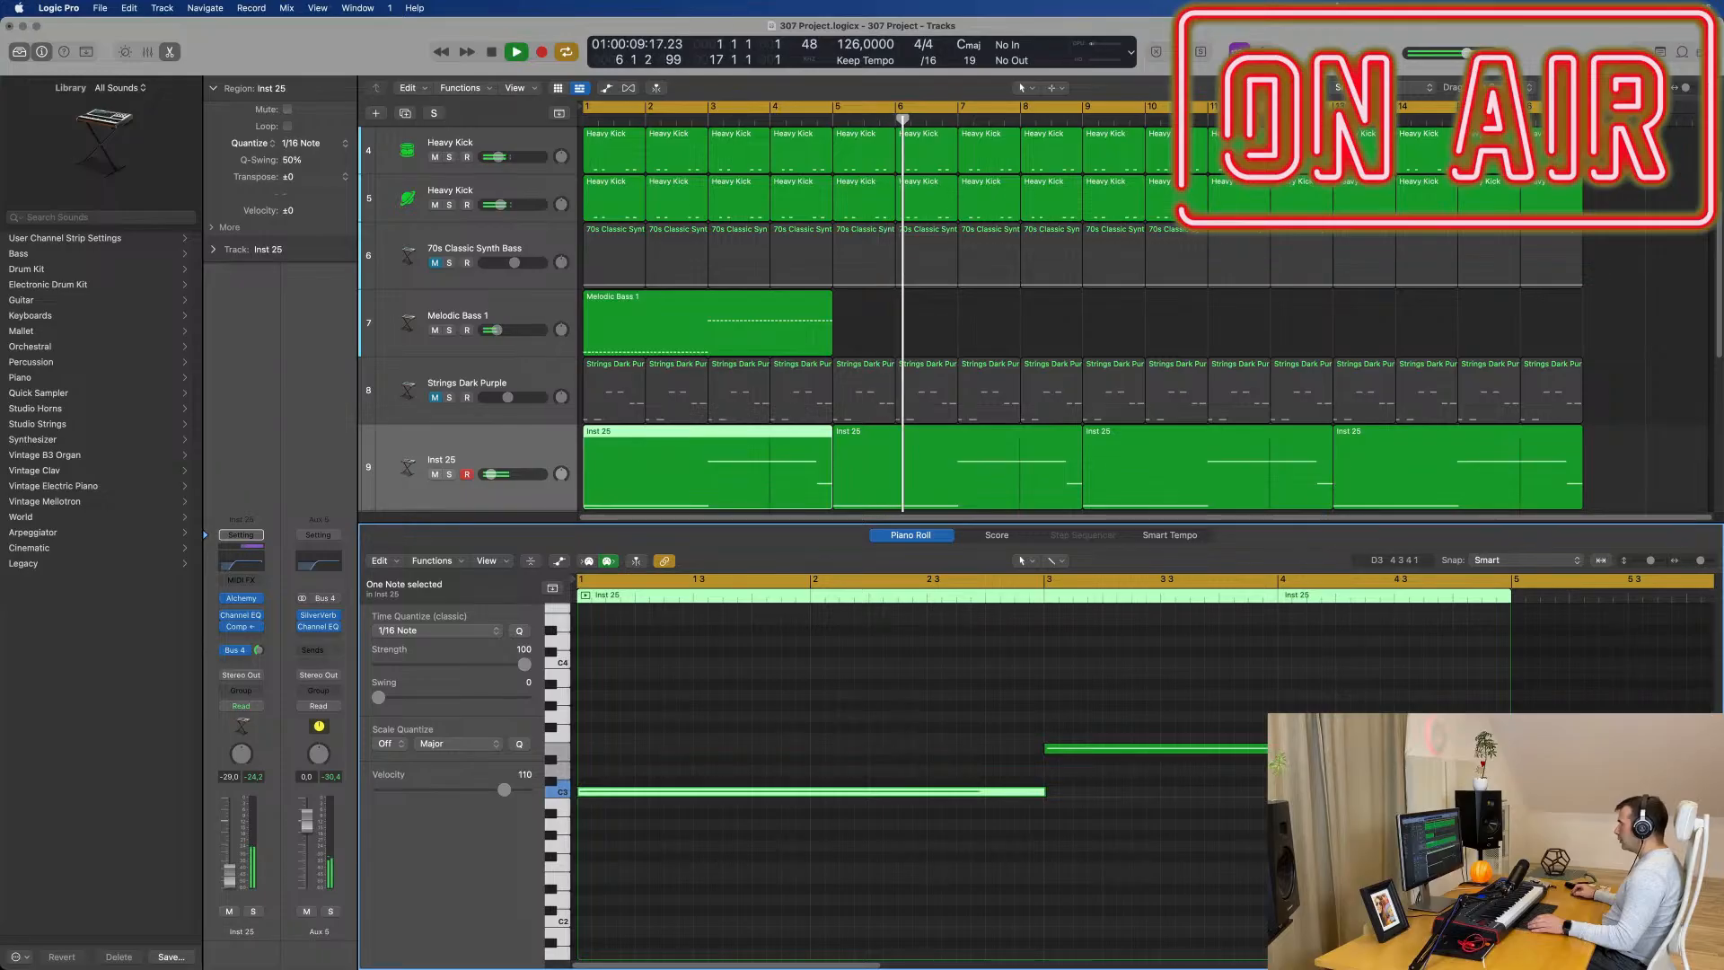
pyautogui.click(827, 348)
pyautogui.click(1442, 834)
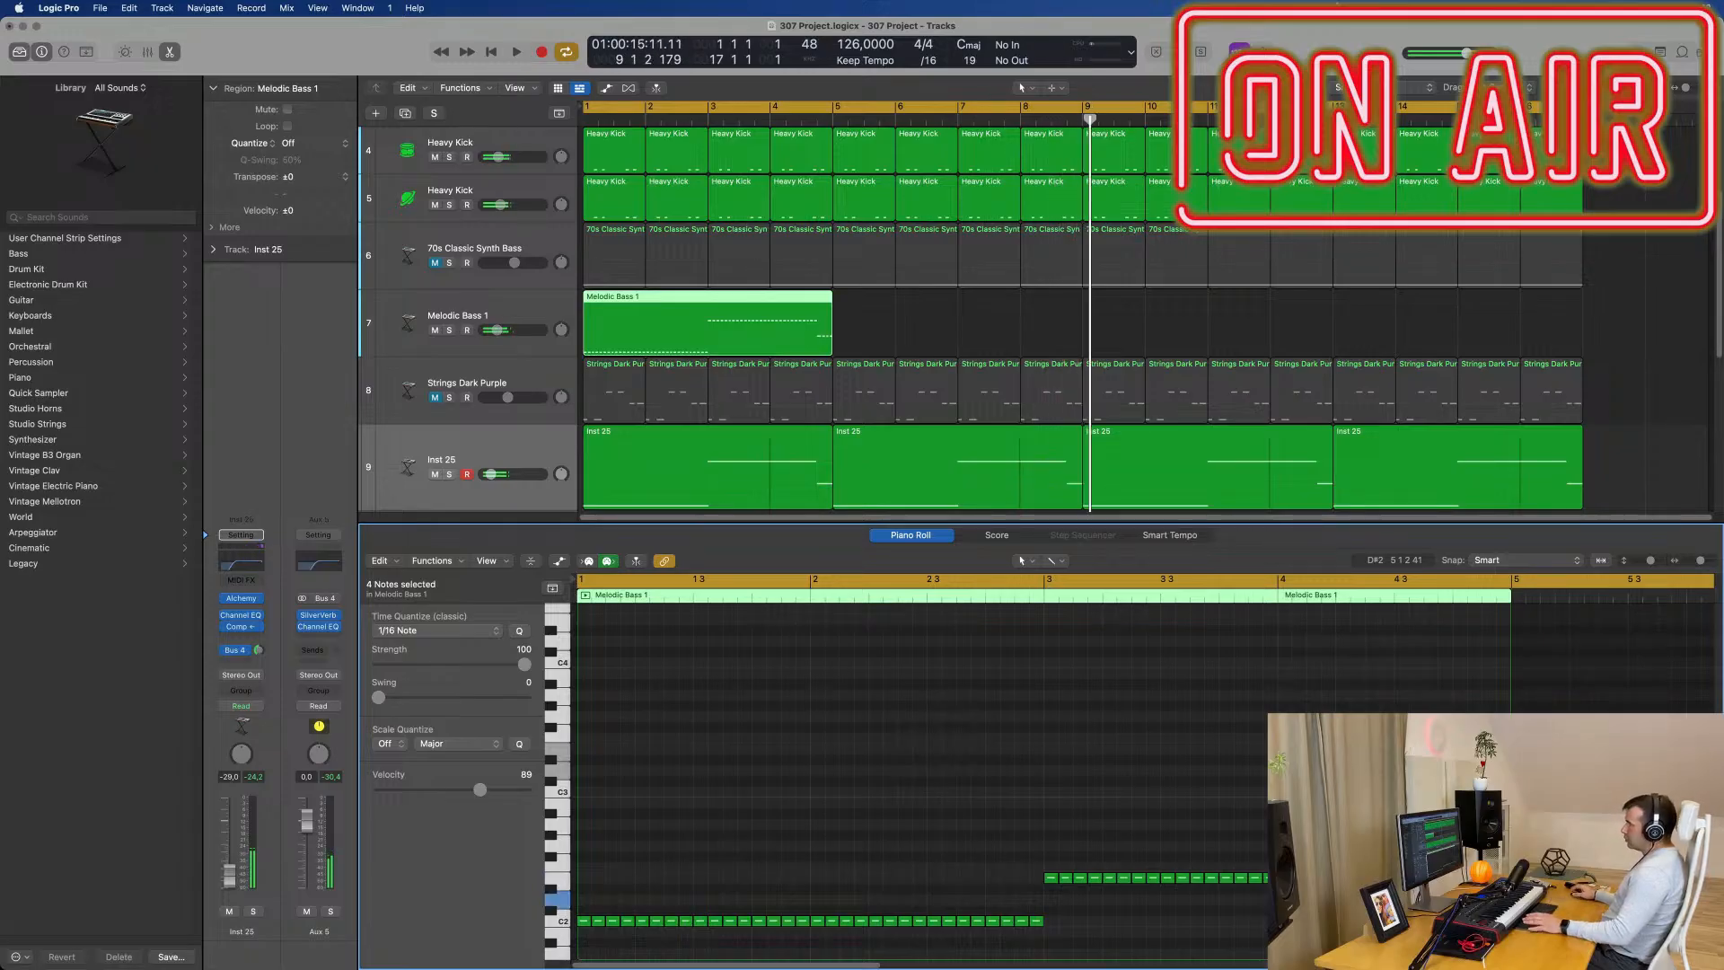
# Step: Repeat the four-bar Melodic Bass 1 region three times so that the part runs through bar 16
pyautogui.moveTo(873, 332); pyautogui.dragTo(799, 325)
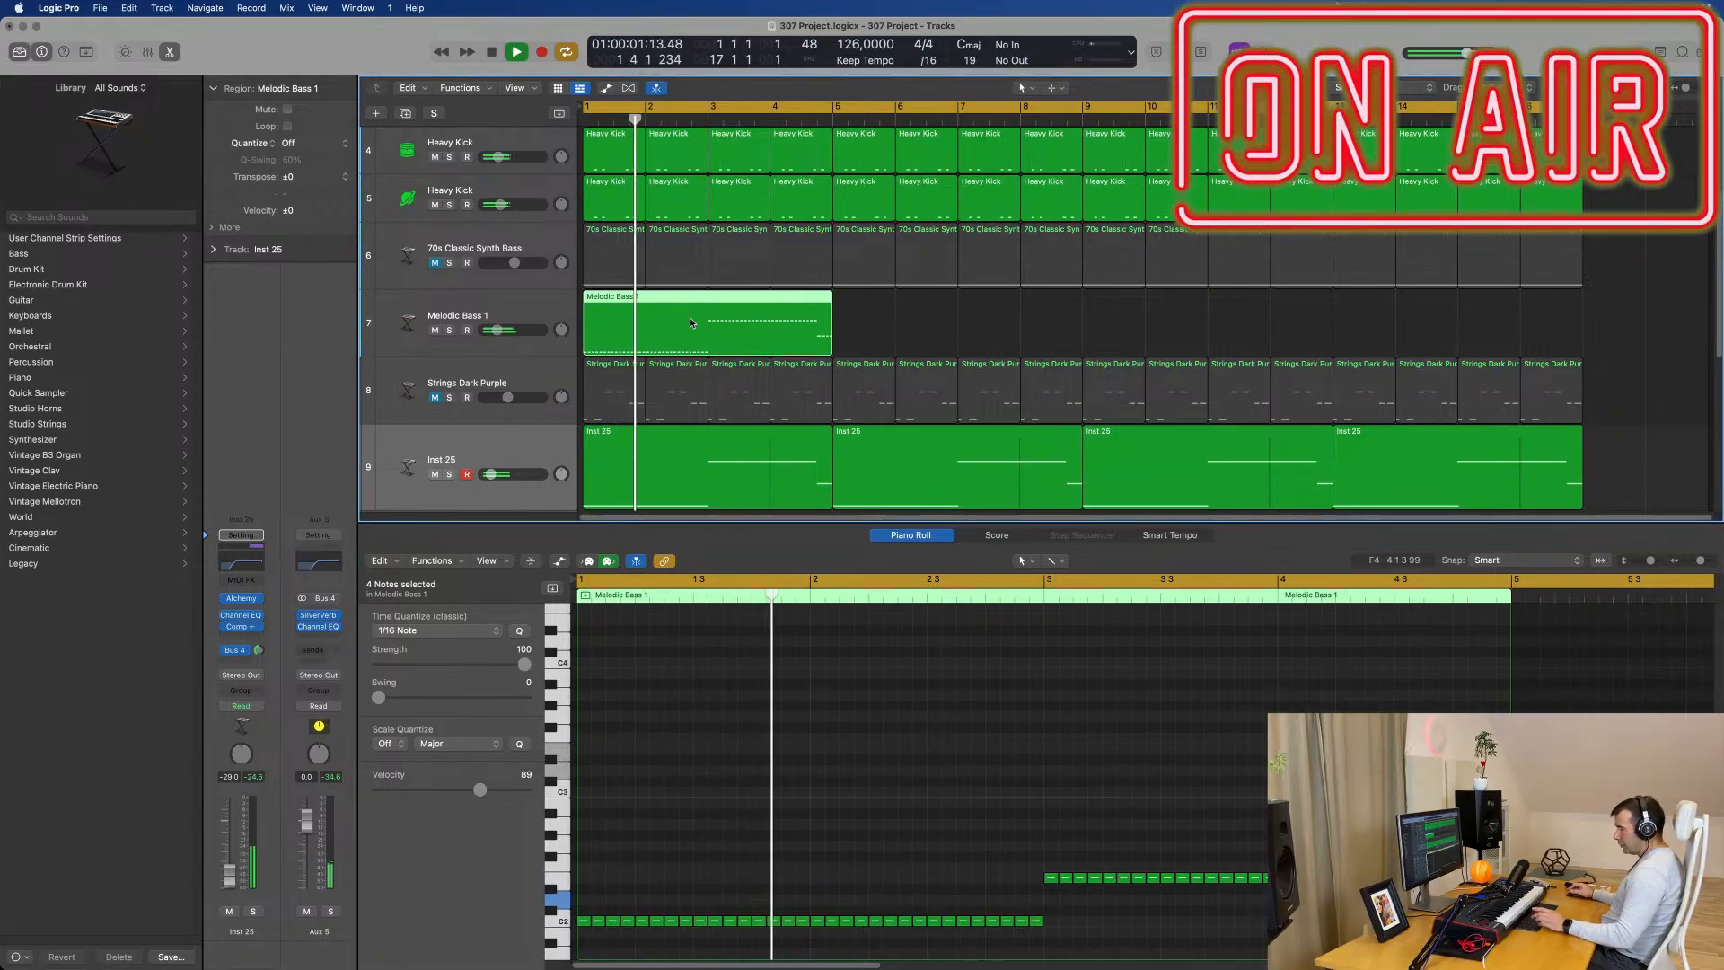
pyautogui.press('super+r')
pyautogui.press('super+r')
pyautogui.press('super+r')
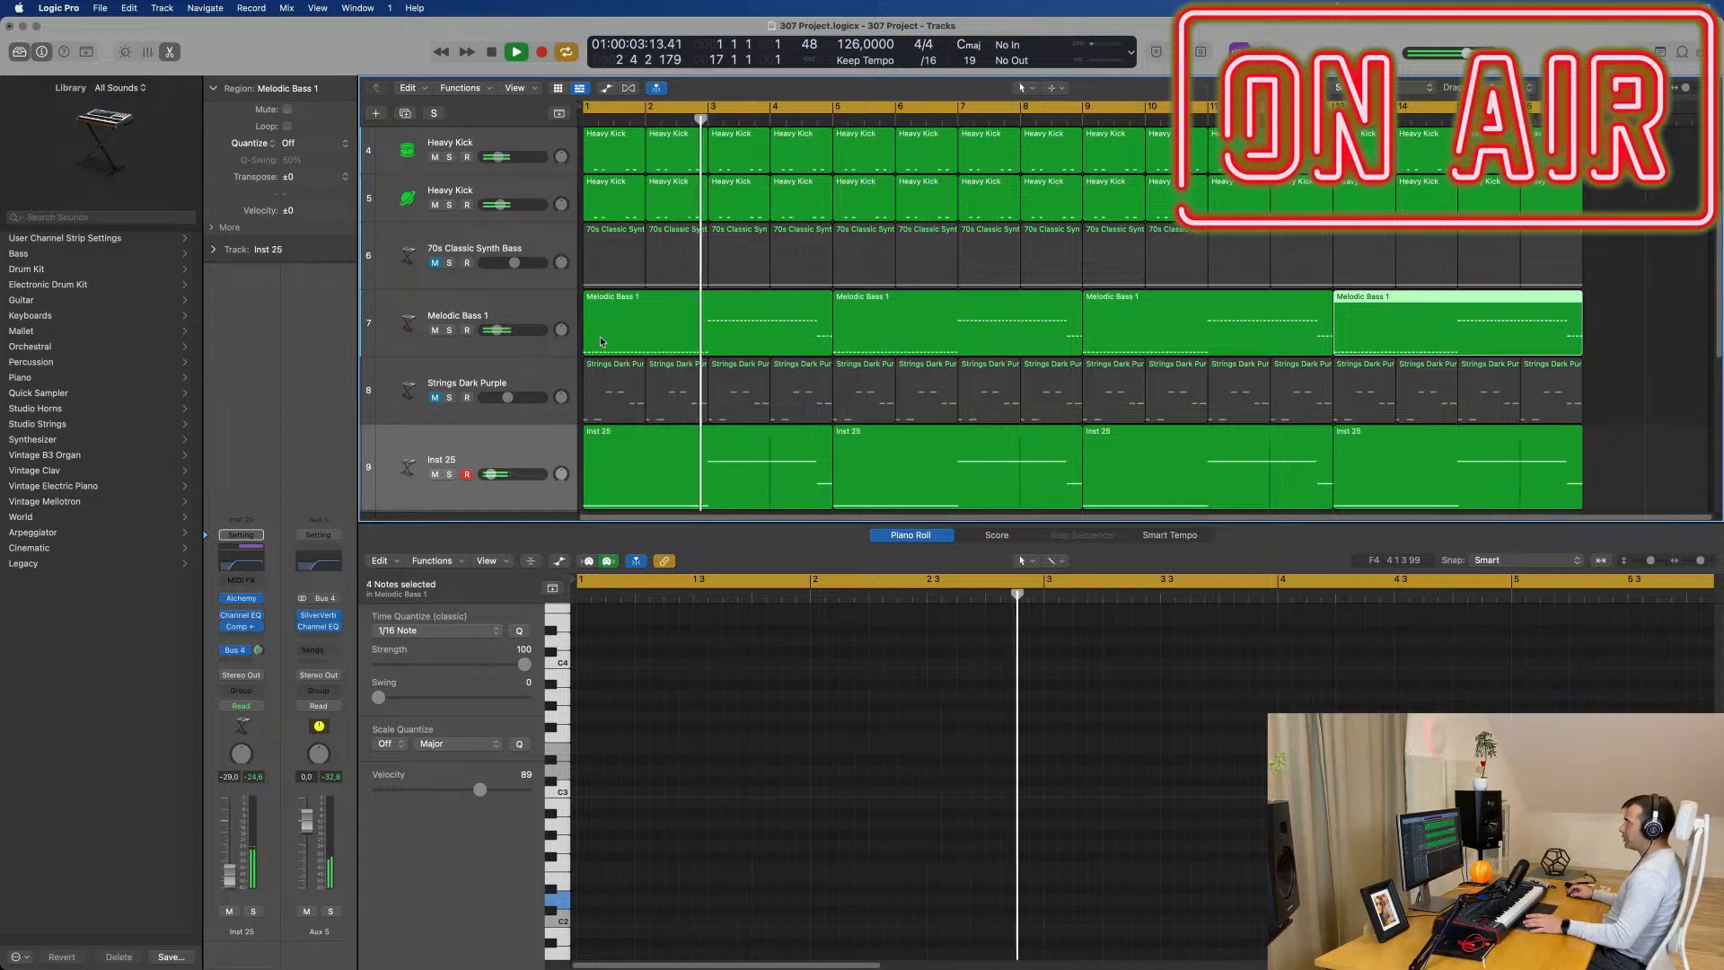
pyautogui.click(532, 306)
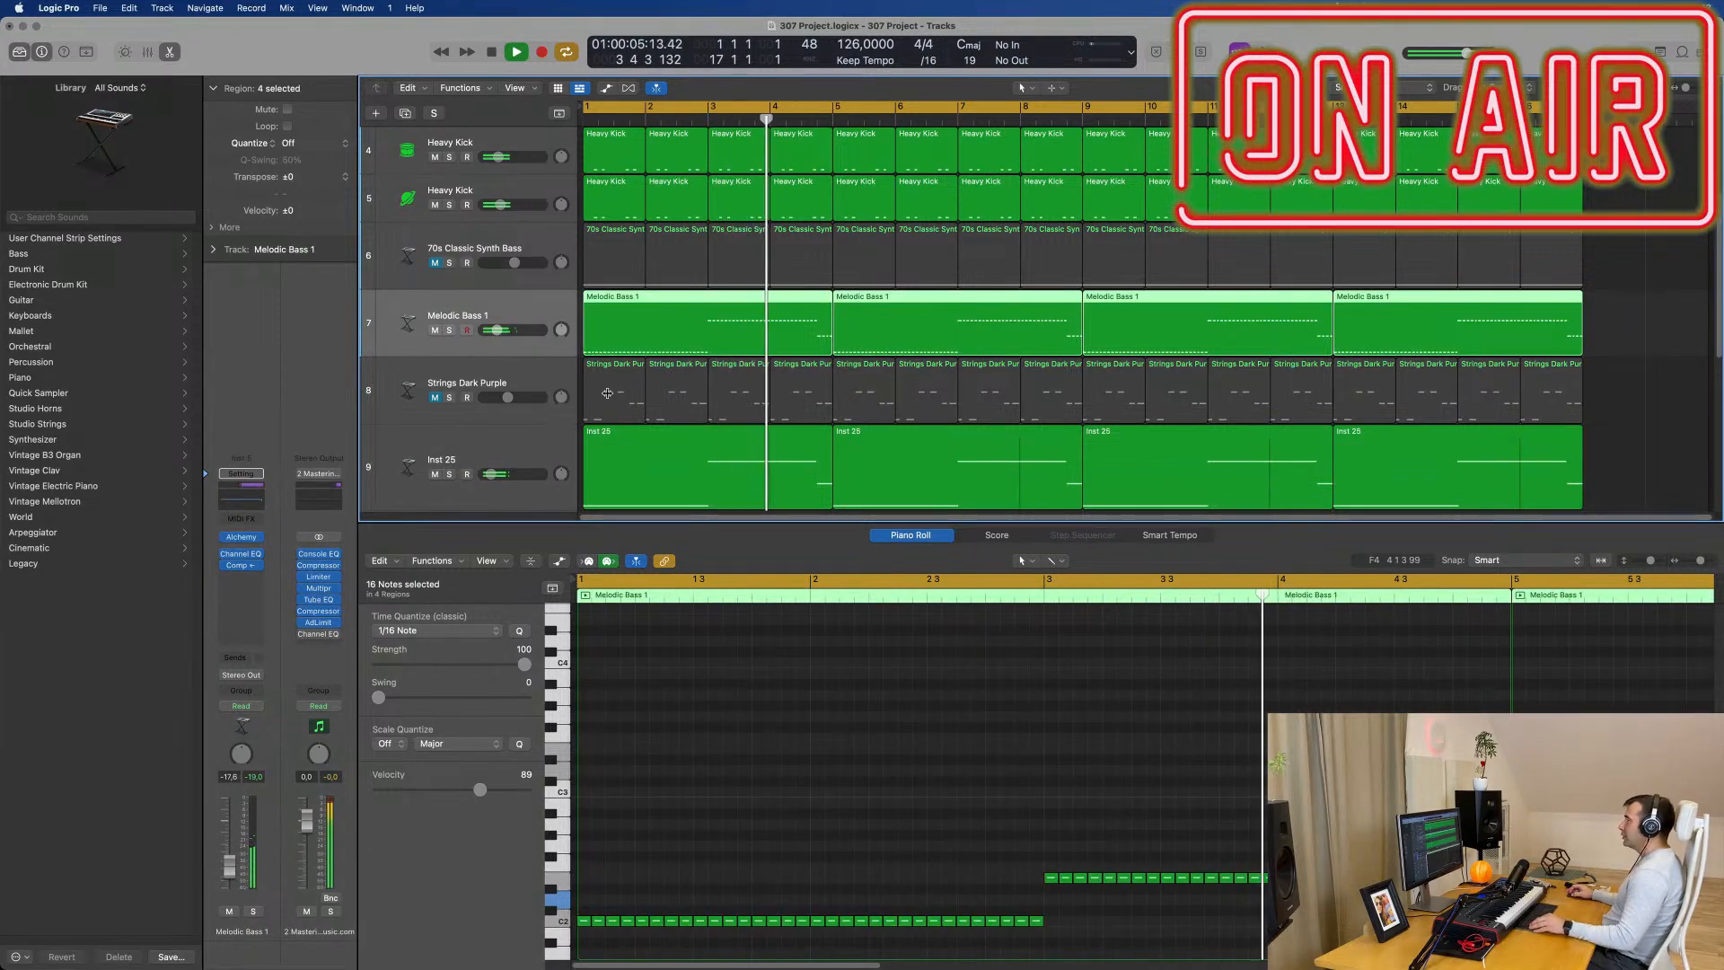
# Step: Delete the 70s Classic Synth Bass regions on track 6 from bar 5 onward and join the remaining four into one region
pyautogui.scroll(3, 655, 399)
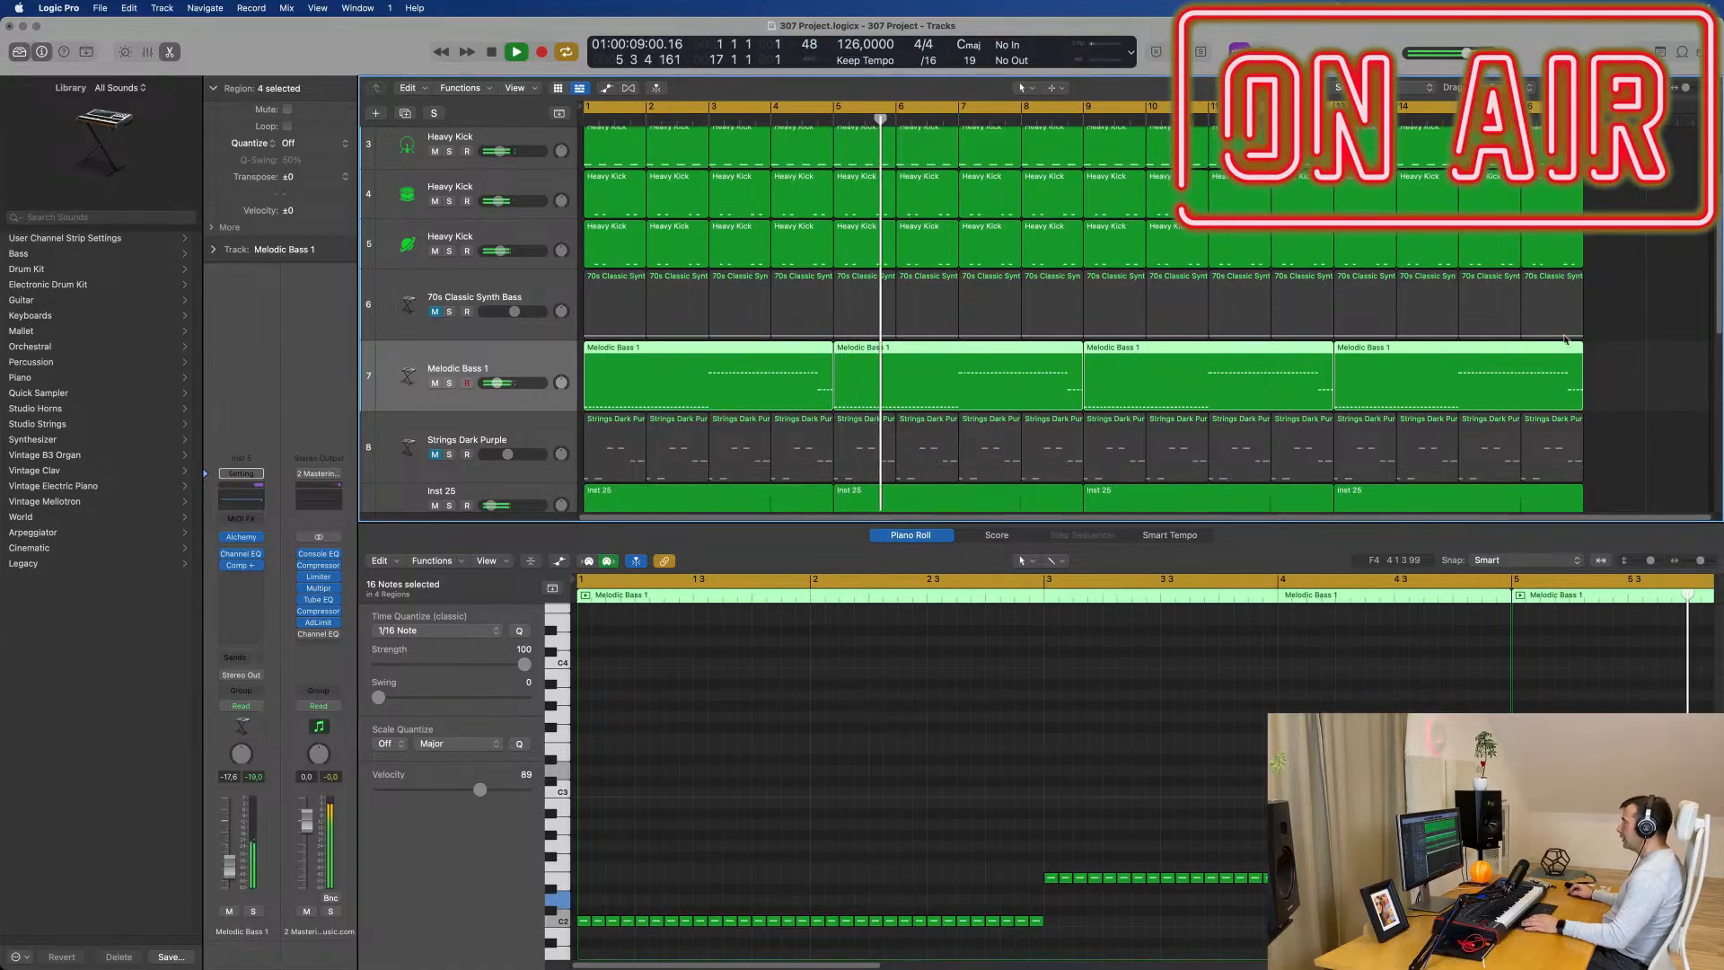
pyautogui.click(1632, 311)
pyautogui.moveTo(1647, 310); pyautogui.dragTo(581, 314)
pyautogui.press('Delete')
pyautogui.press('Return')
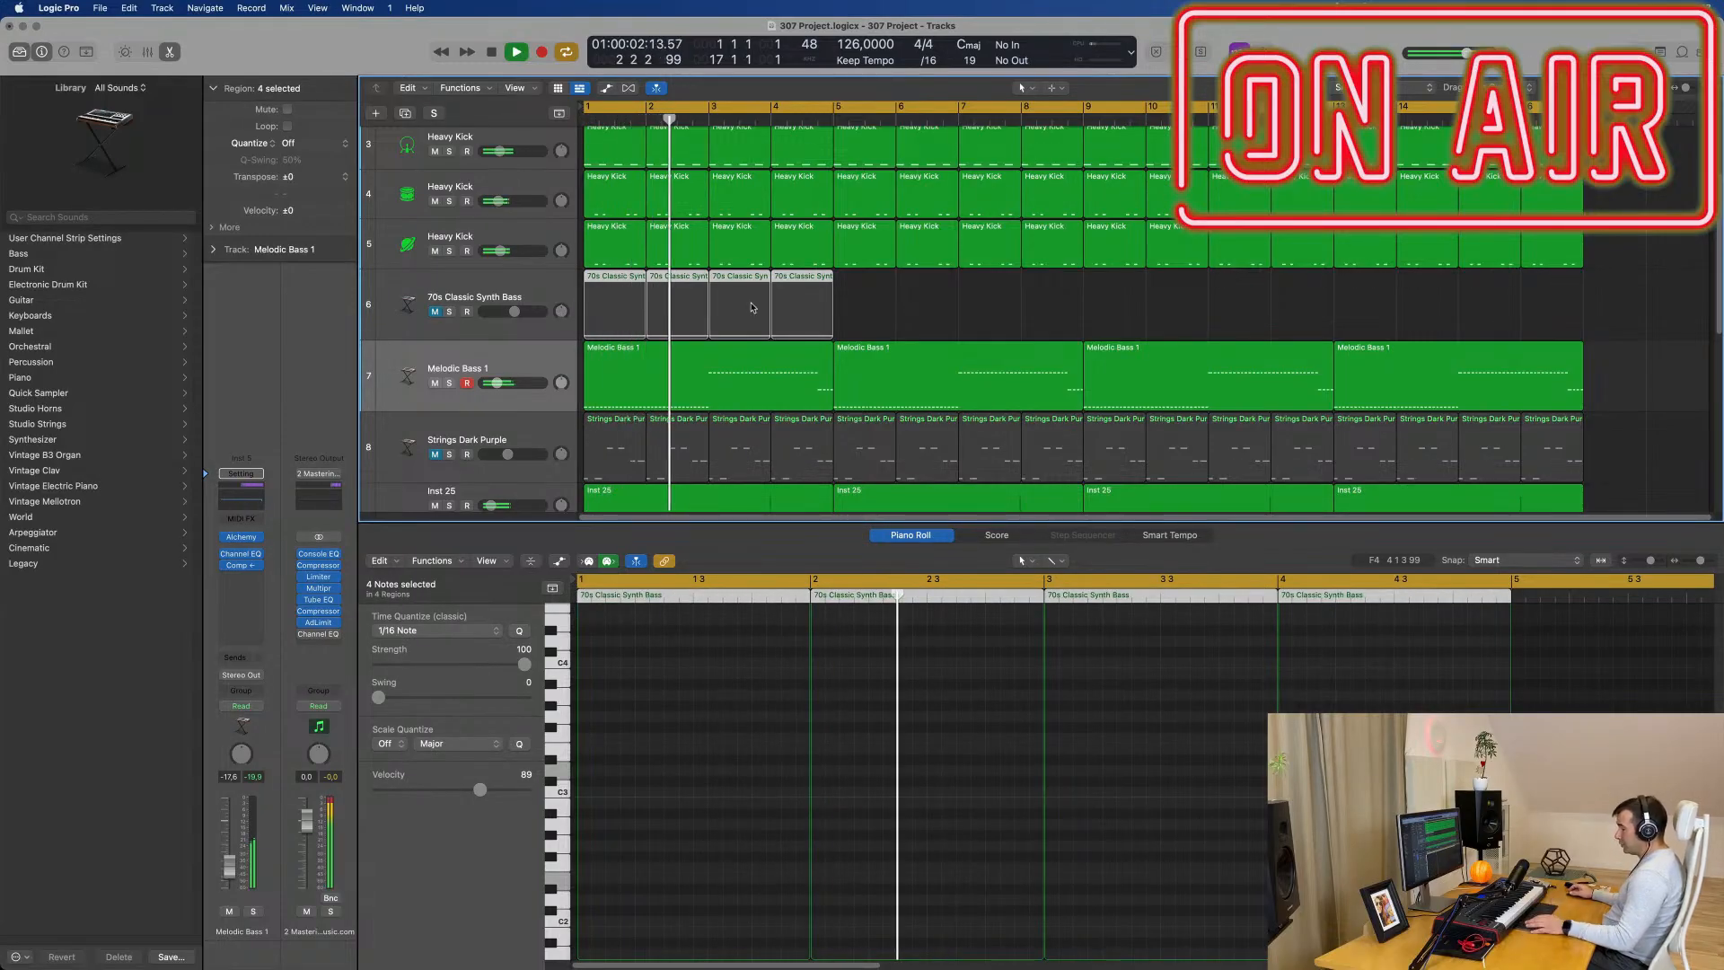
pyautogui.press('super+j')
pyautogui.press('space')
pyautogui.press('Return')
pyautogui.press('space')
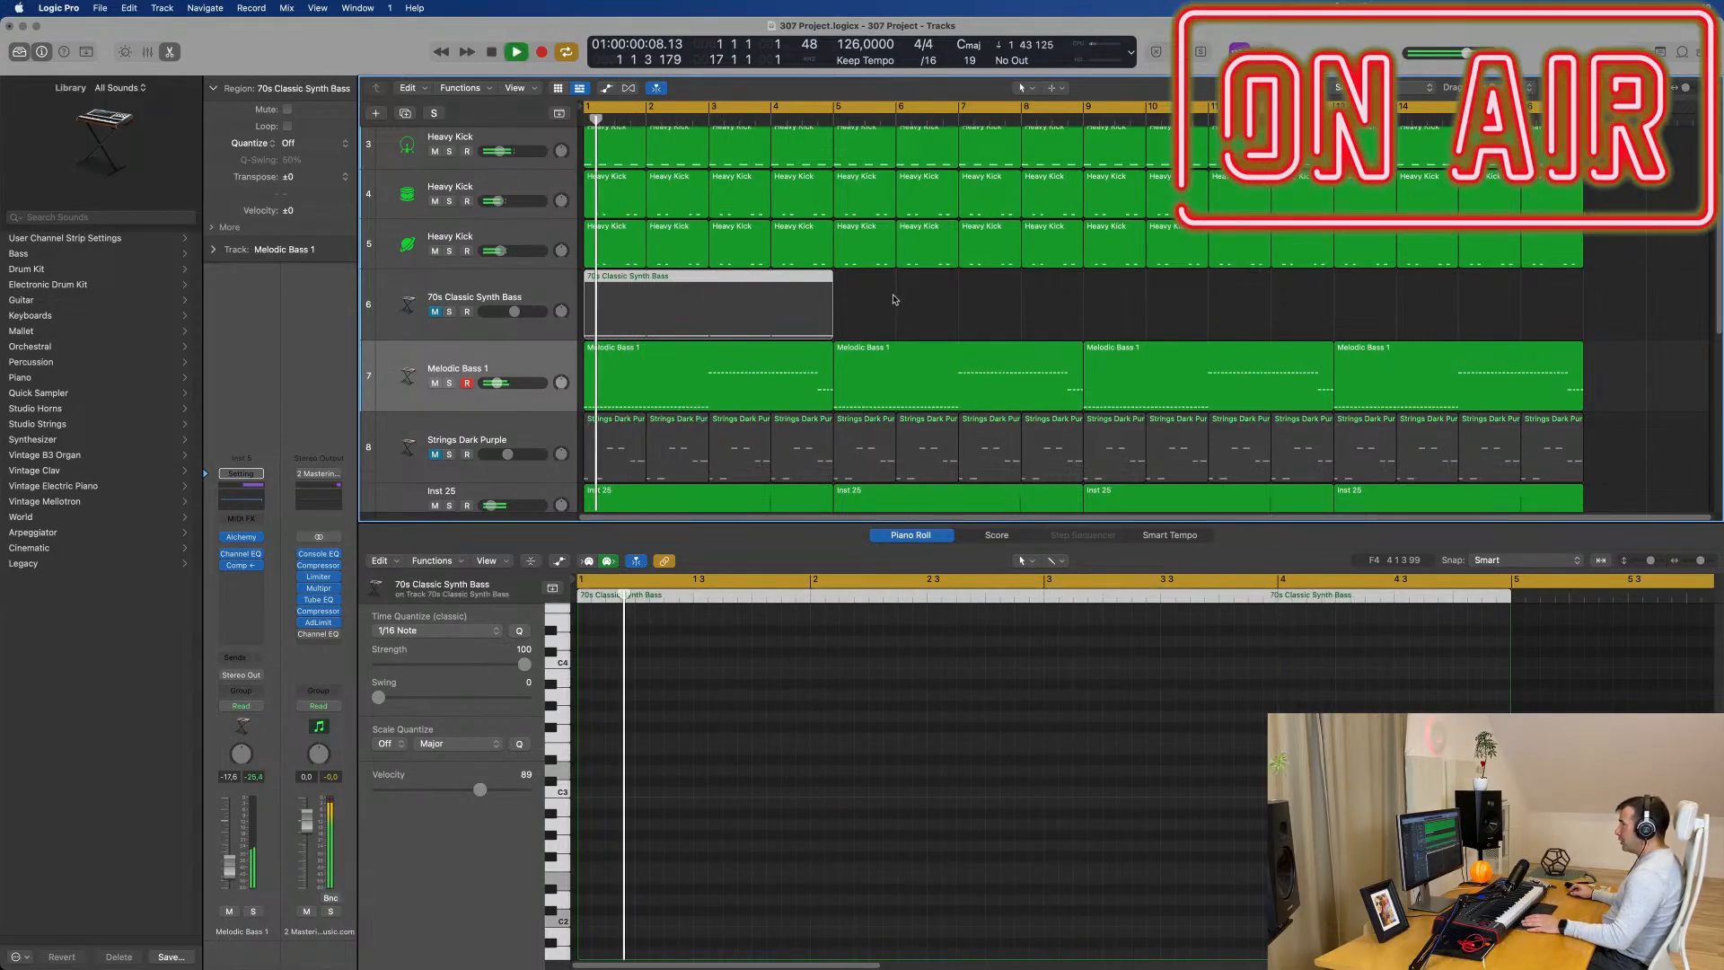
# Step: Raise the 70s Classic Synth Bass notes in bars 3 and 4 by four semitones and put a short D1 note at the end of bar 4
pyautogui.press('e')
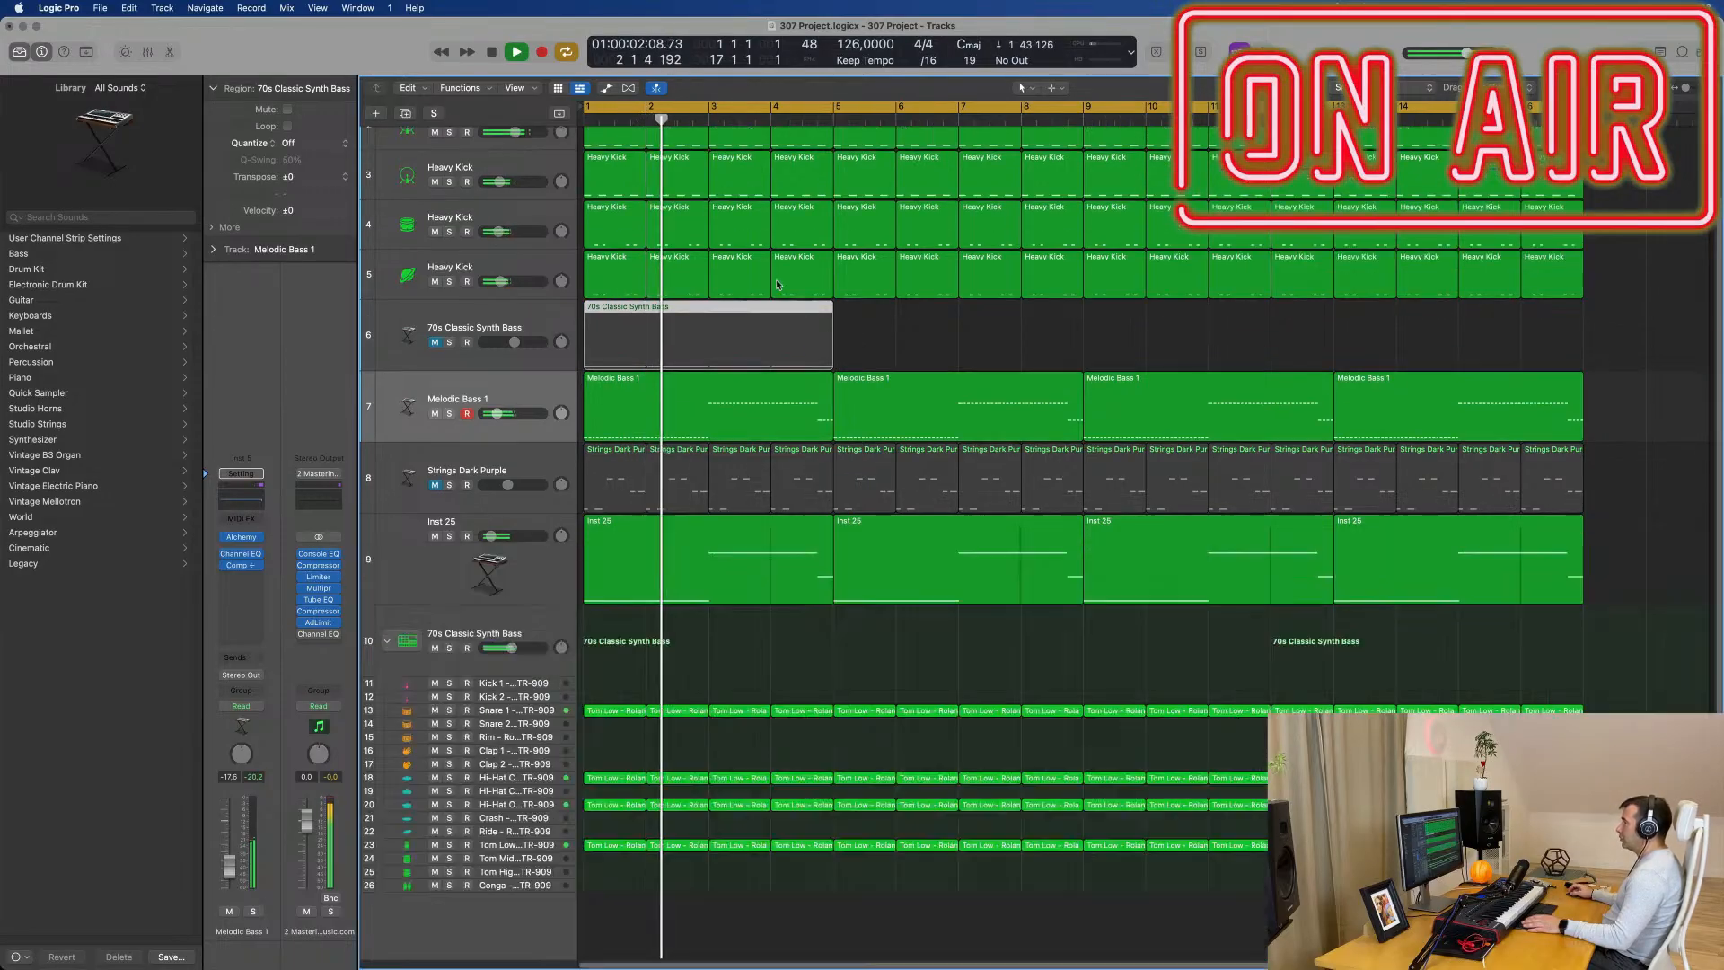
pyautogui.press('e')
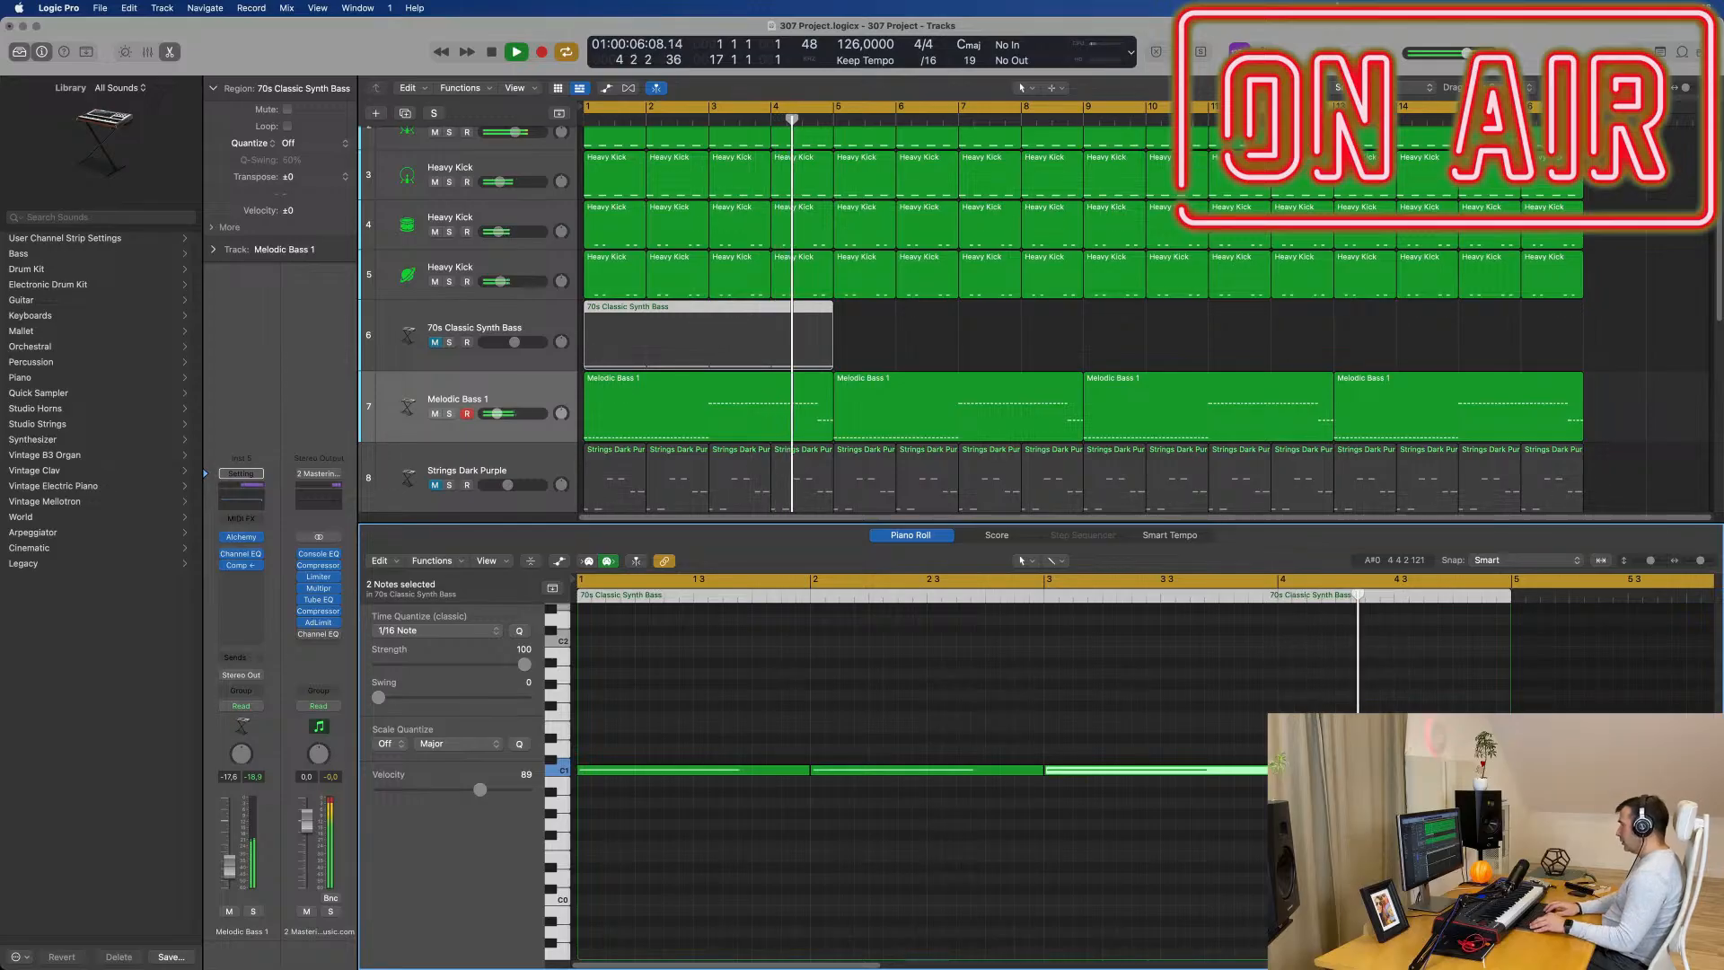
pyautogui.hotkey('alt', 'Up')
pyautogui.hotkey('alt', 'Up')
pyautogui.hotkey('alt', 'Up')
pyautogui.hotkey('alt', 'Up')
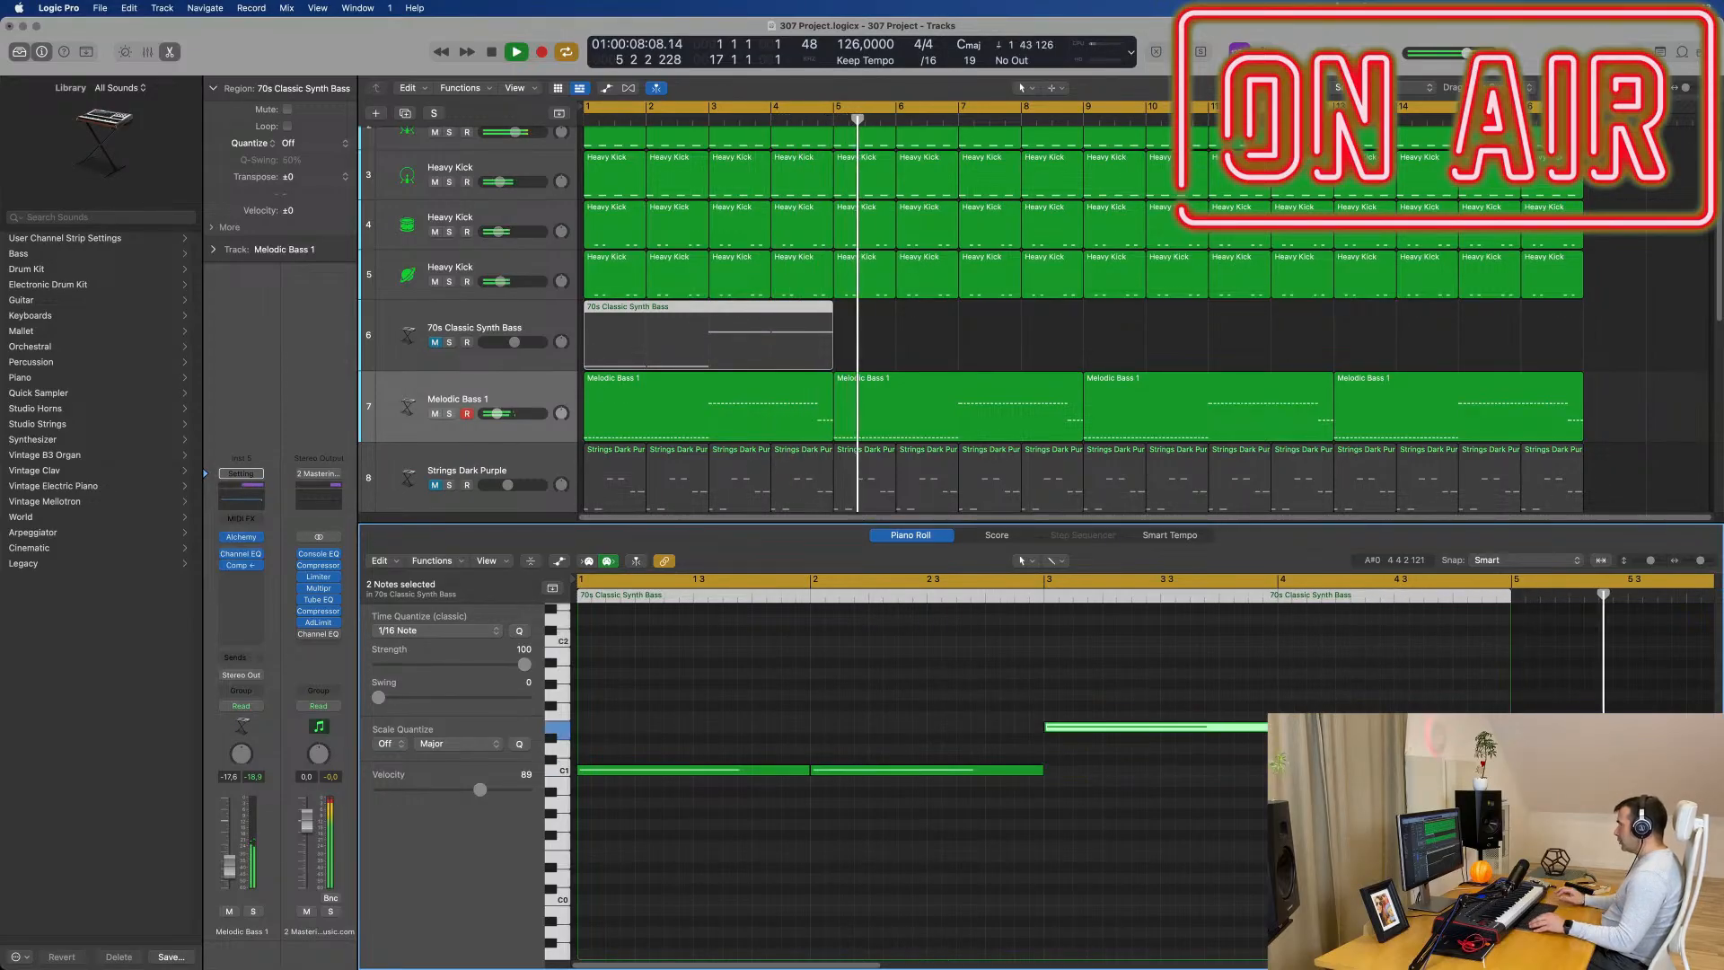
pyautogui.click(1456, 704)
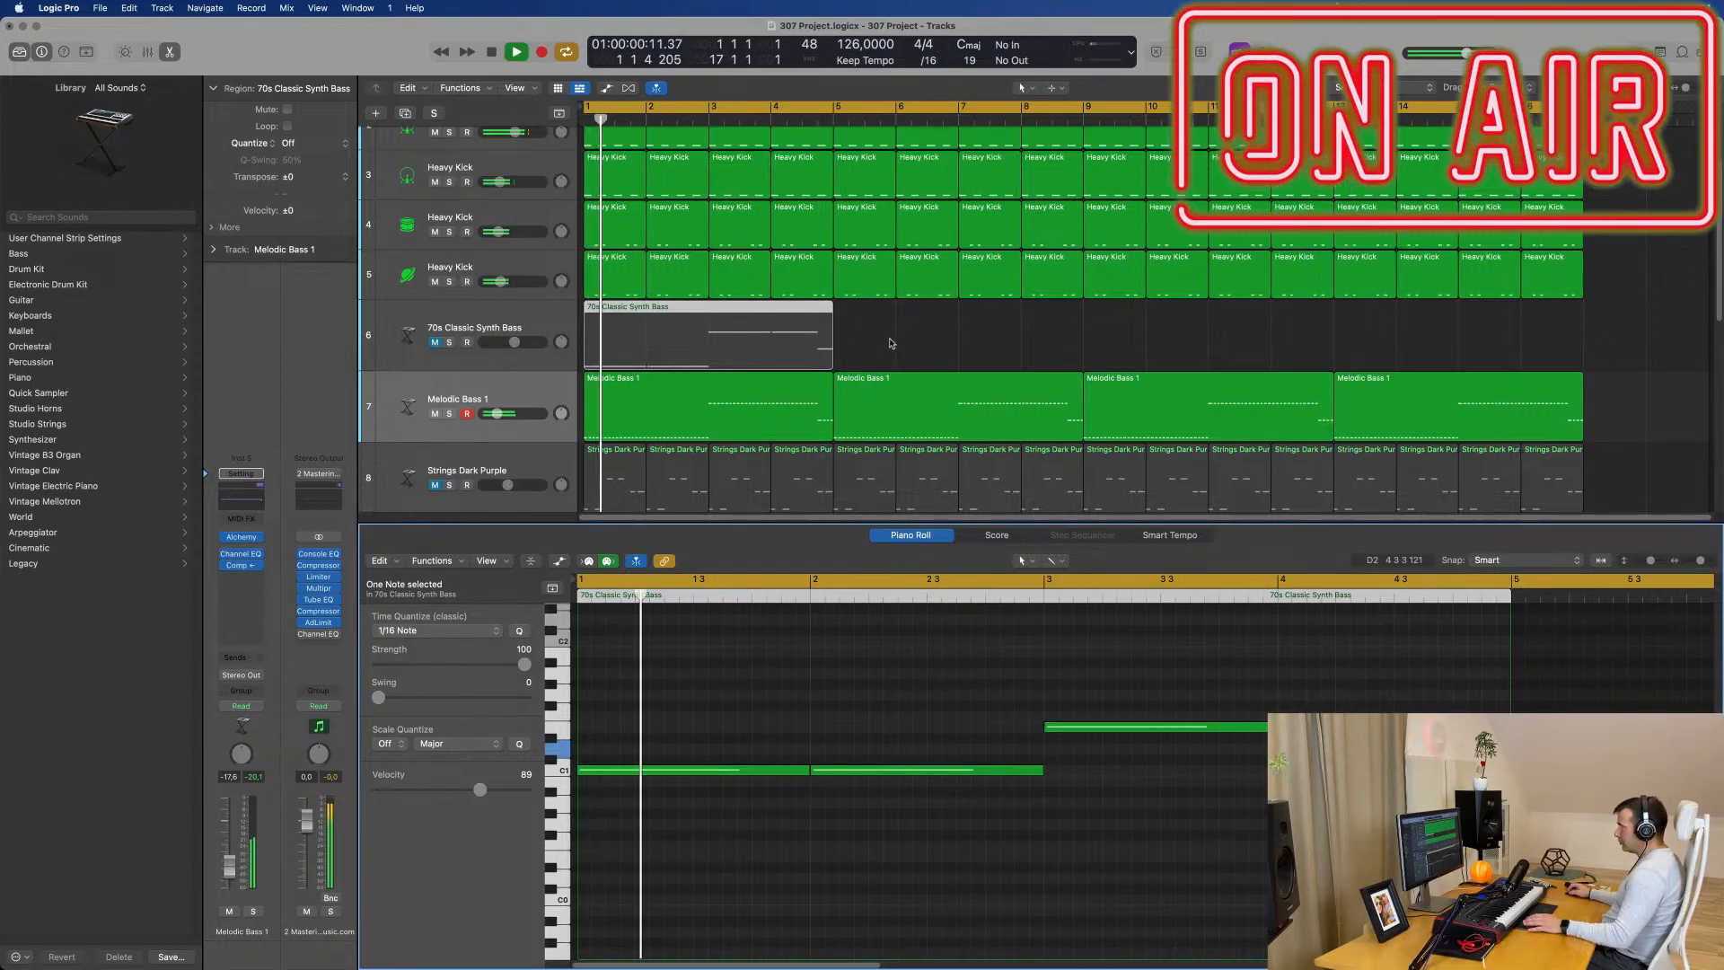
# Step: Unmute the 70s Classic Synth Bass on track 6 and repeat its four-bar region three times
pyautogui.click(834, 355)
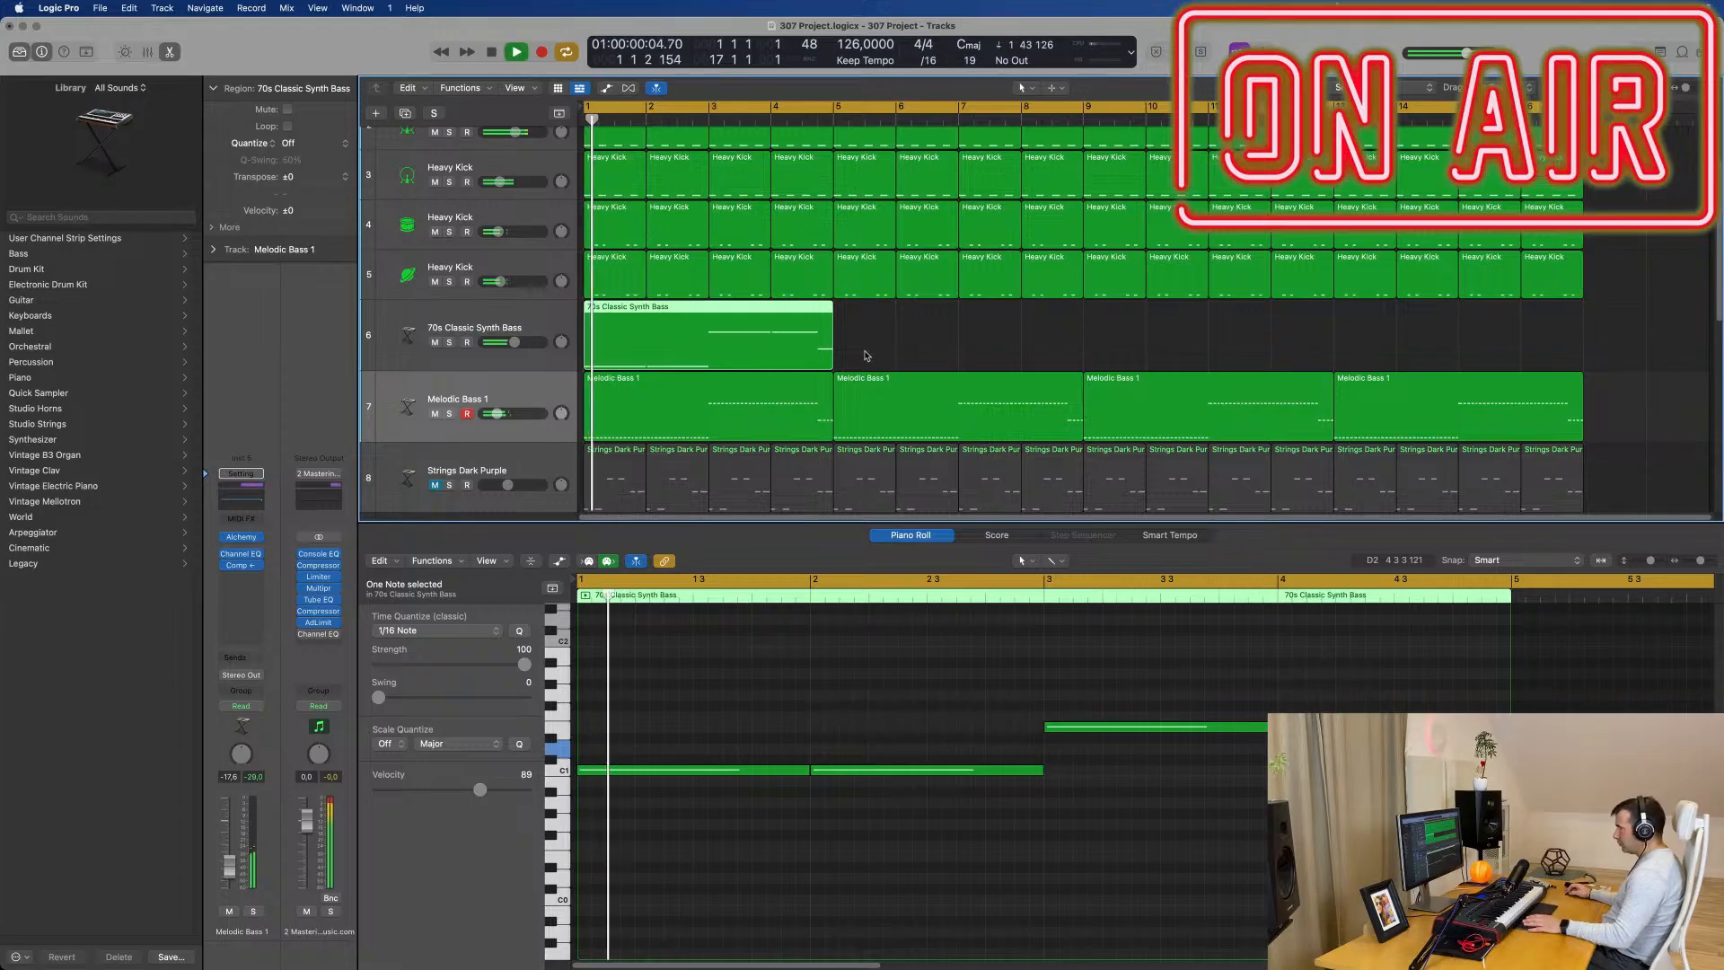
pyautogui.press('super+r')
pyautogui.press('super+r')
pyautogui.press('super+r')
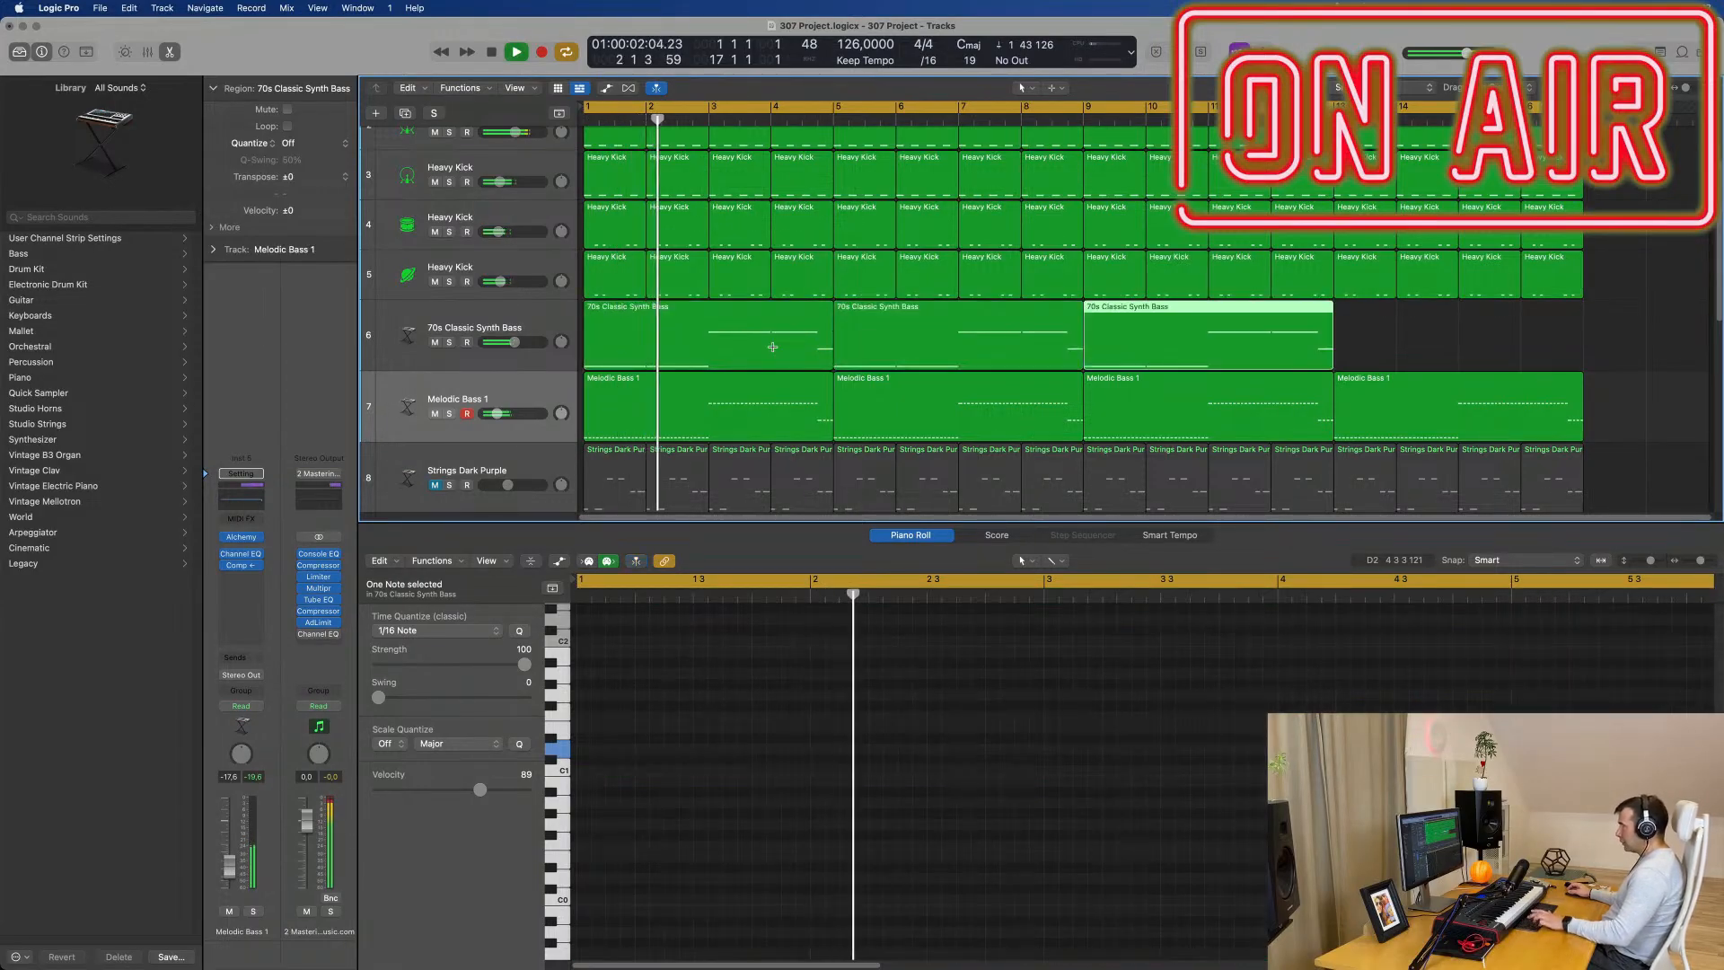
# Step: Unmute the Strings Dark Purple track, raise its volume to about -8 dB and close the Piano Roll
pyautogui.scroll(-2, 879, 401)
pyautogui.scroll(-1, 879, 401)
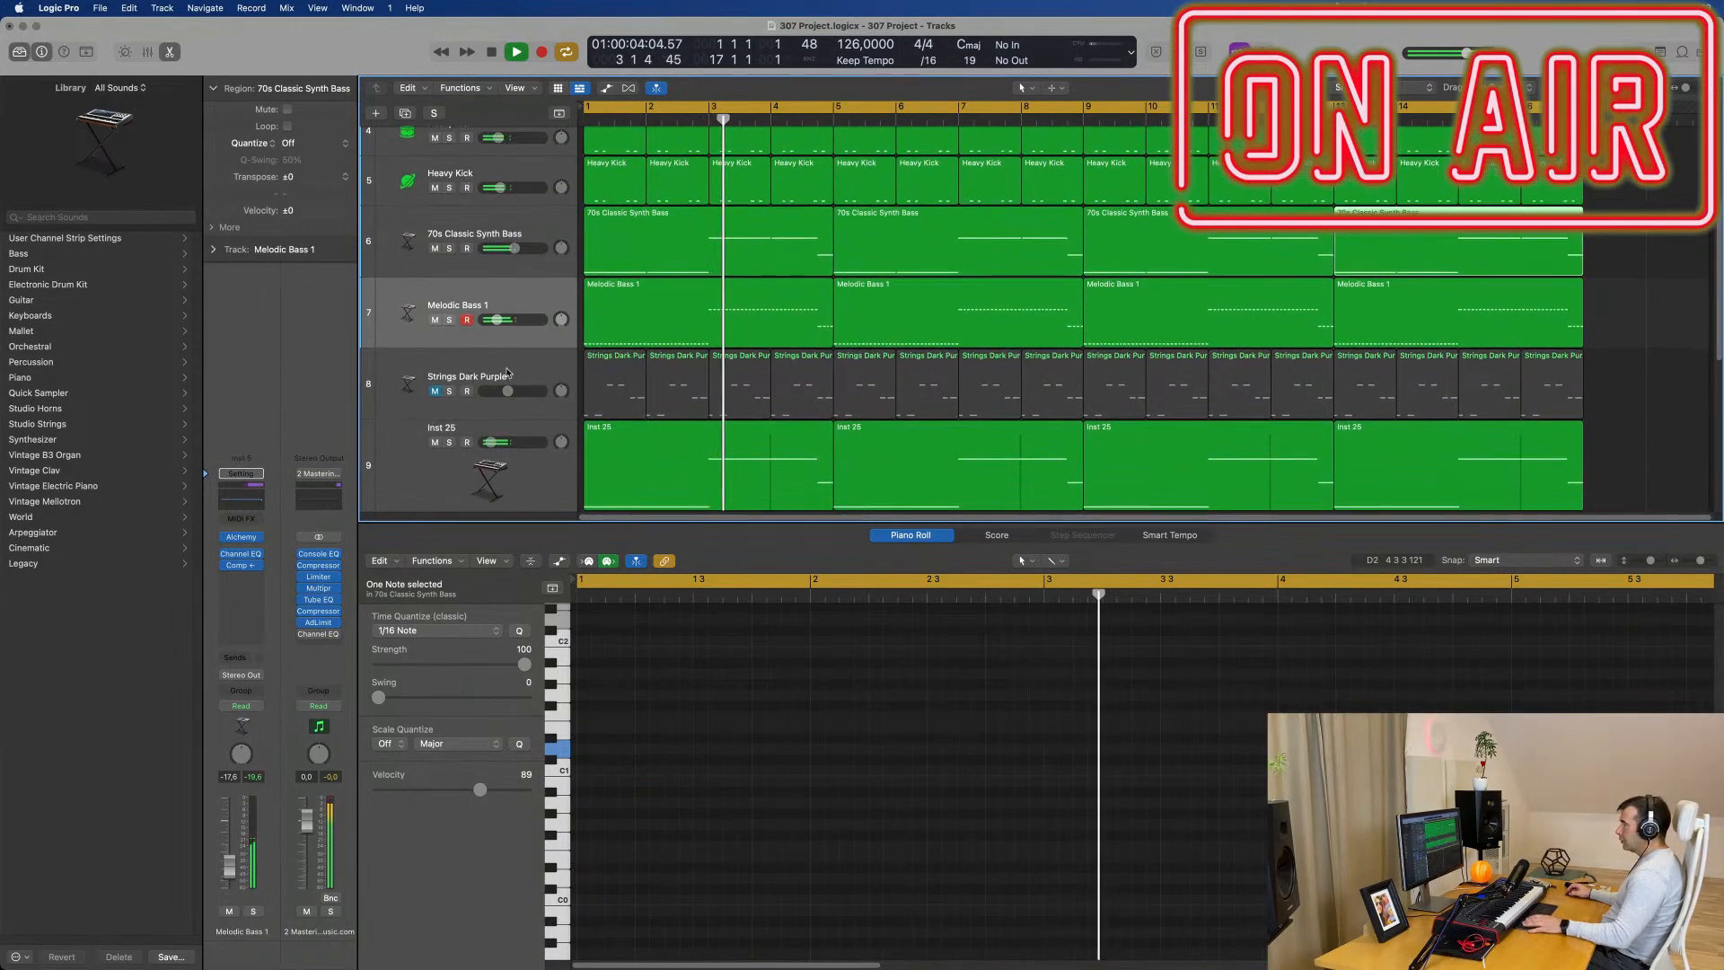
pyautogui.press('space')
pyautogui.click(501, 372)
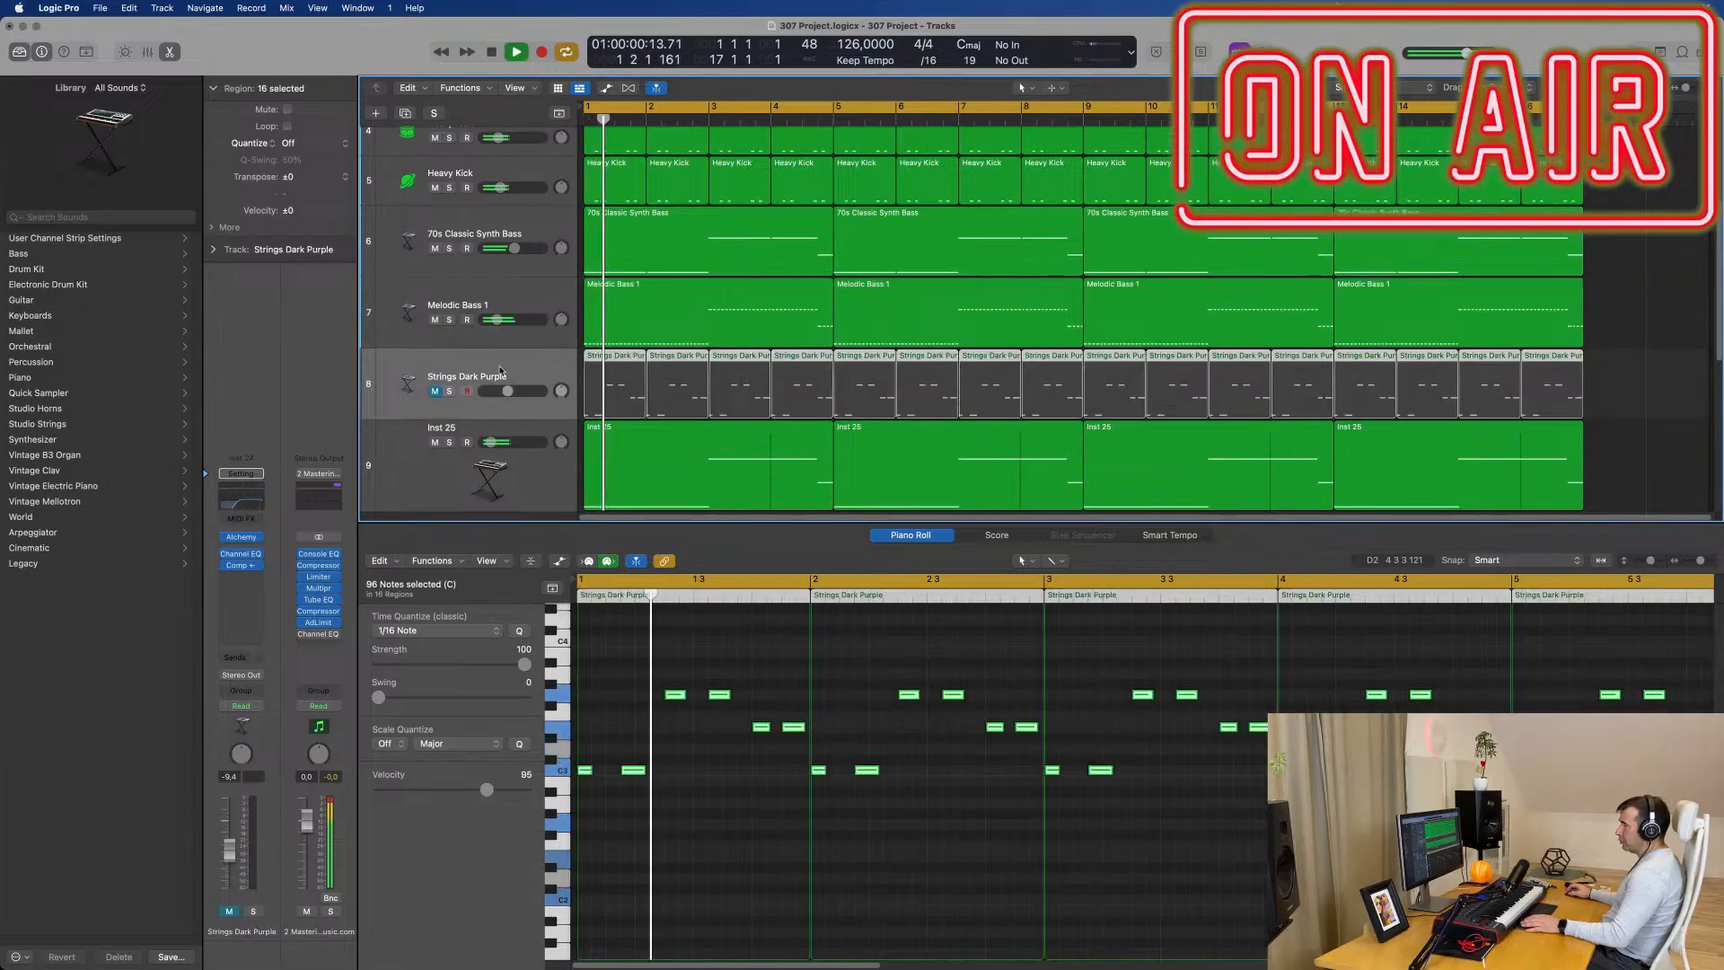
pyautogui.click(436, 392)
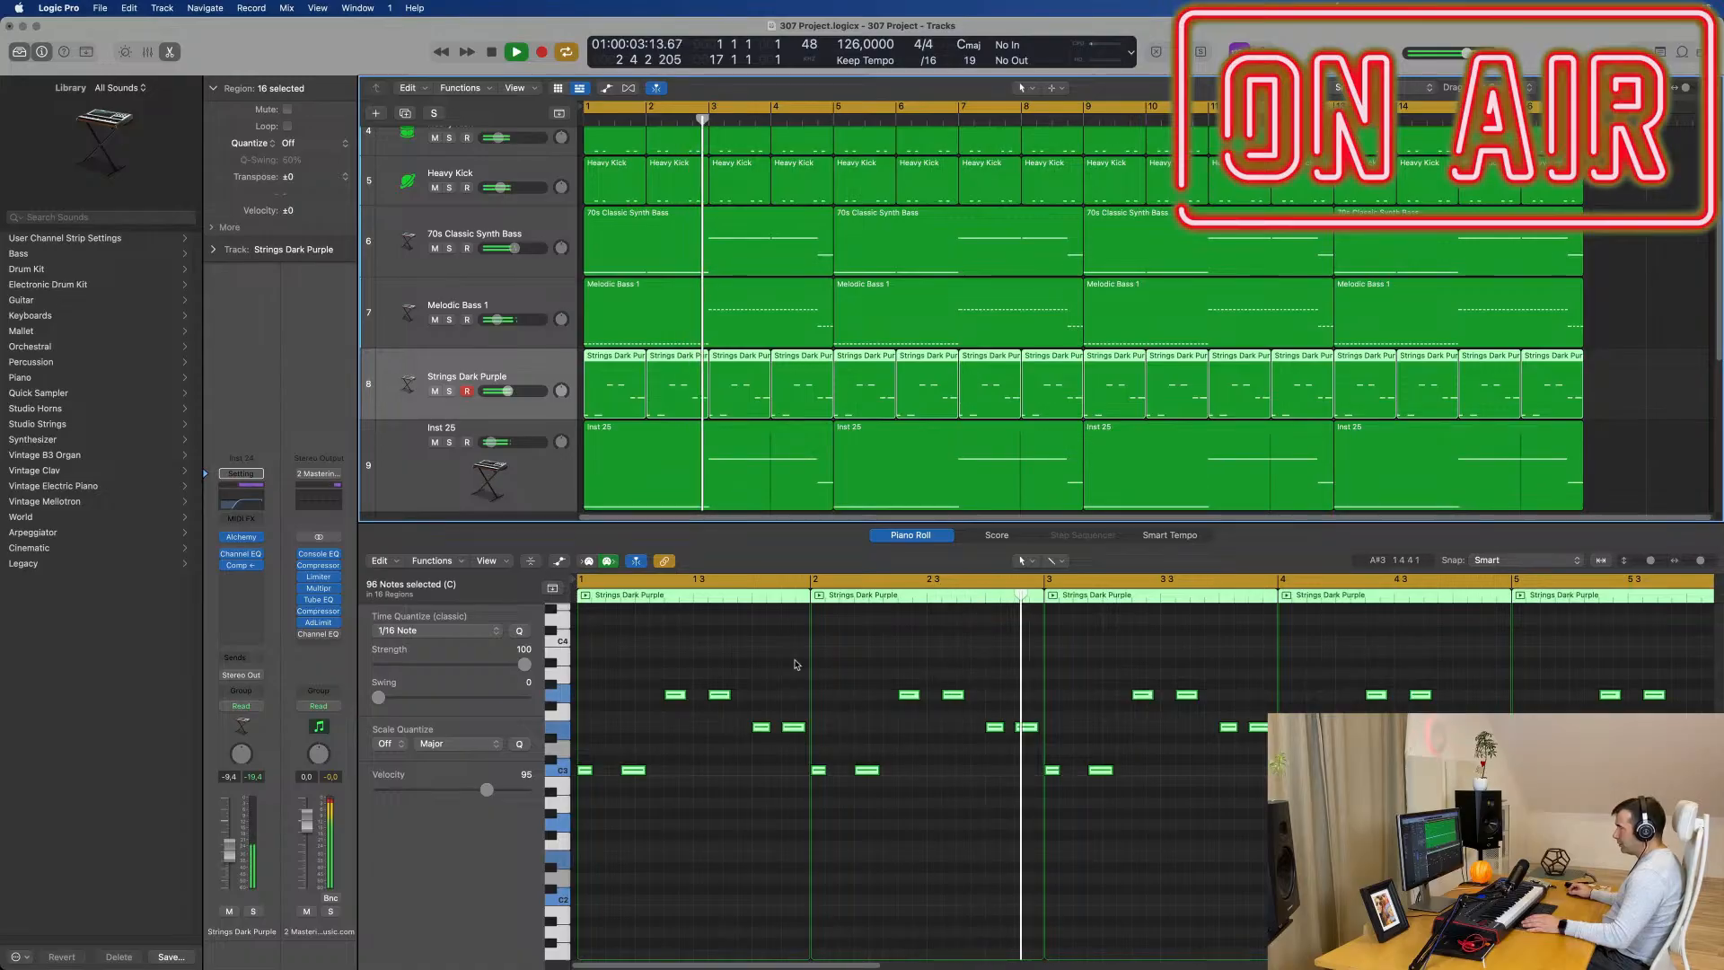
pyautogui.moveTo(230, 851); pyautogui.dragTo(234, 848)
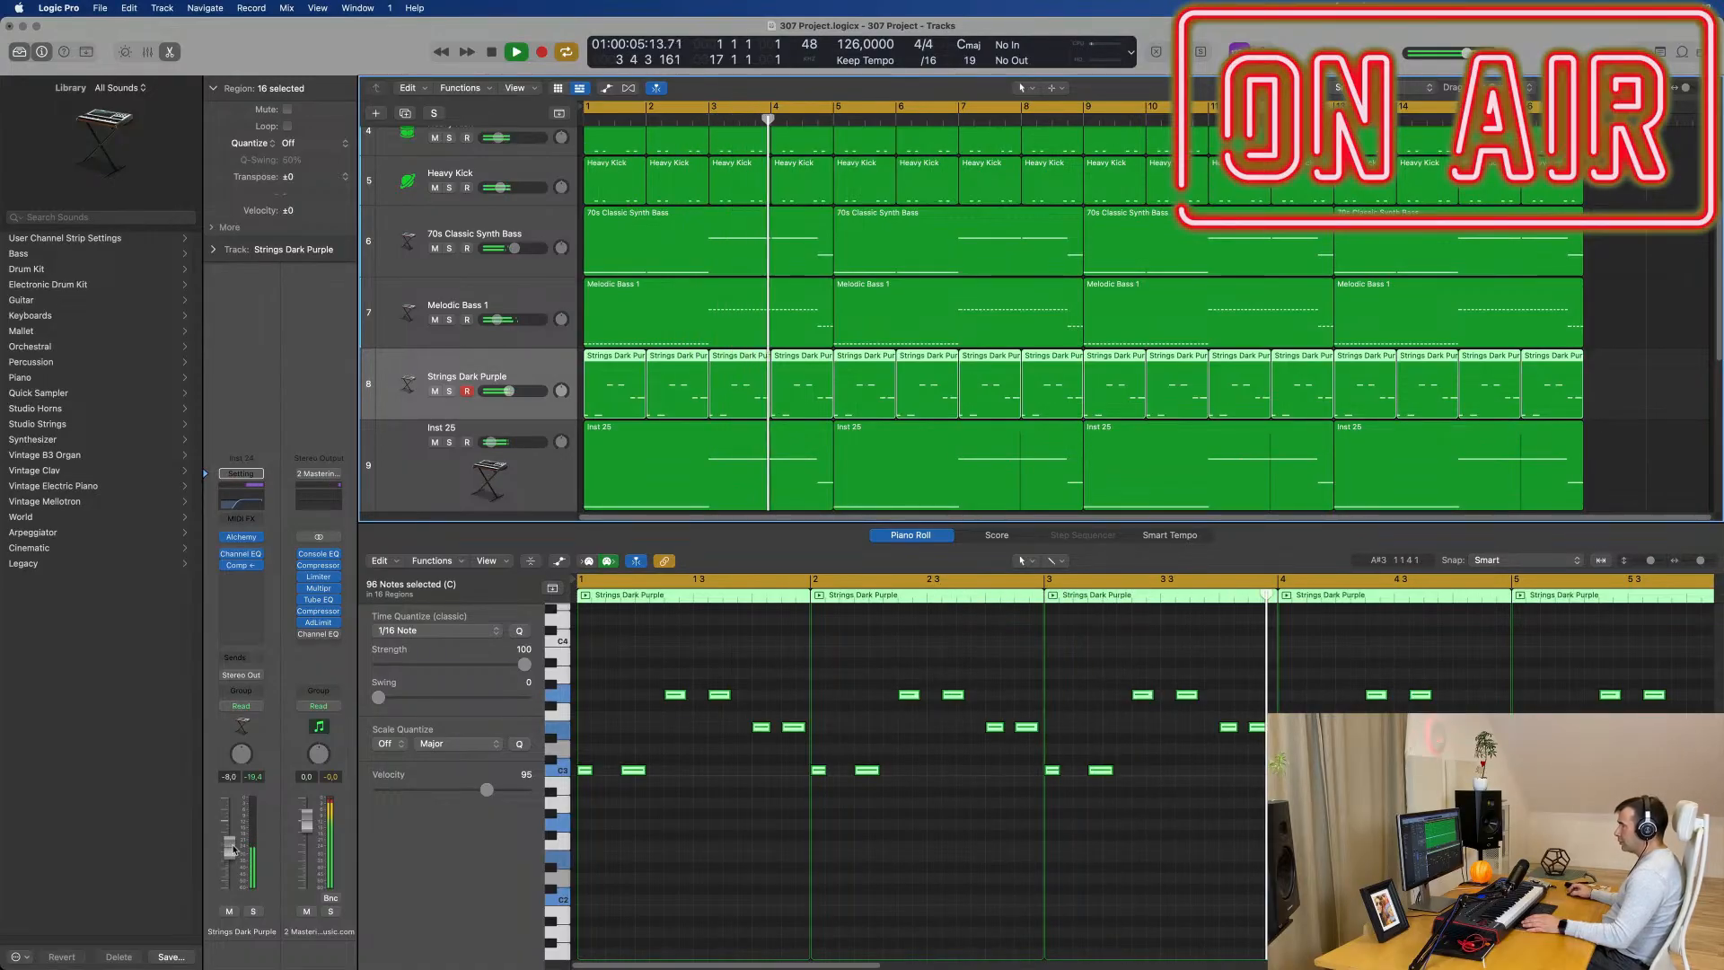
pyautogui.press('e')
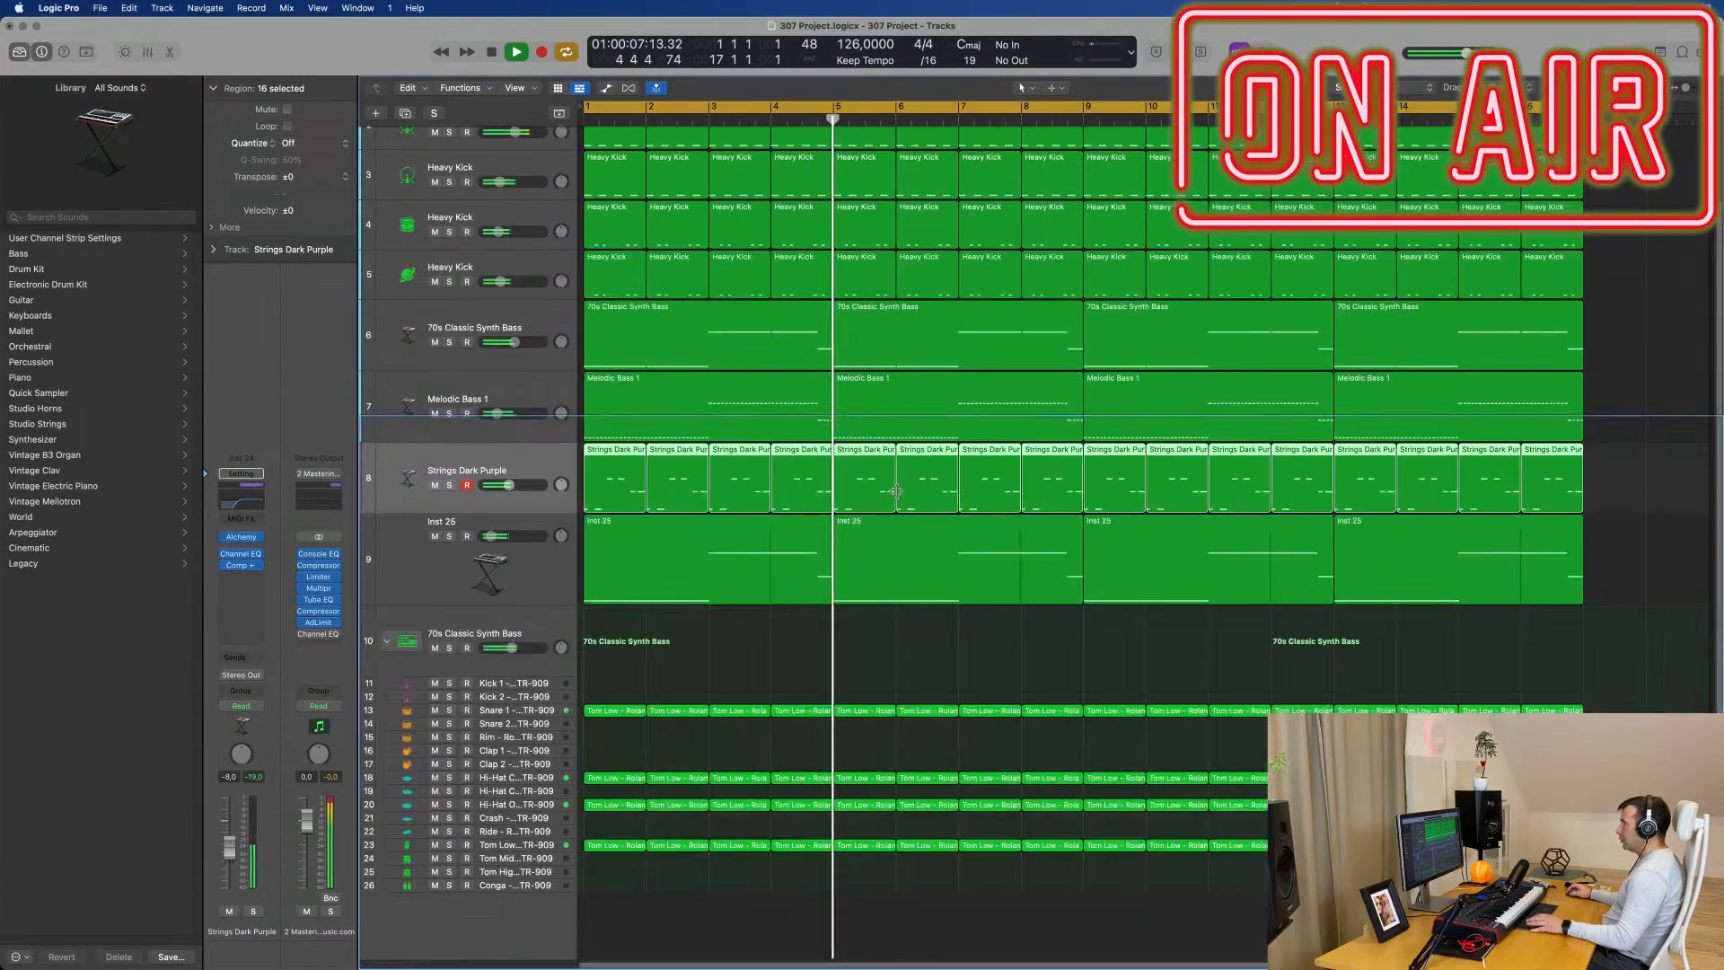
# Step: Lower the Snare 1 Roland TR-909 track's volume to about -13 dB
pyautogui.click(516, 711)
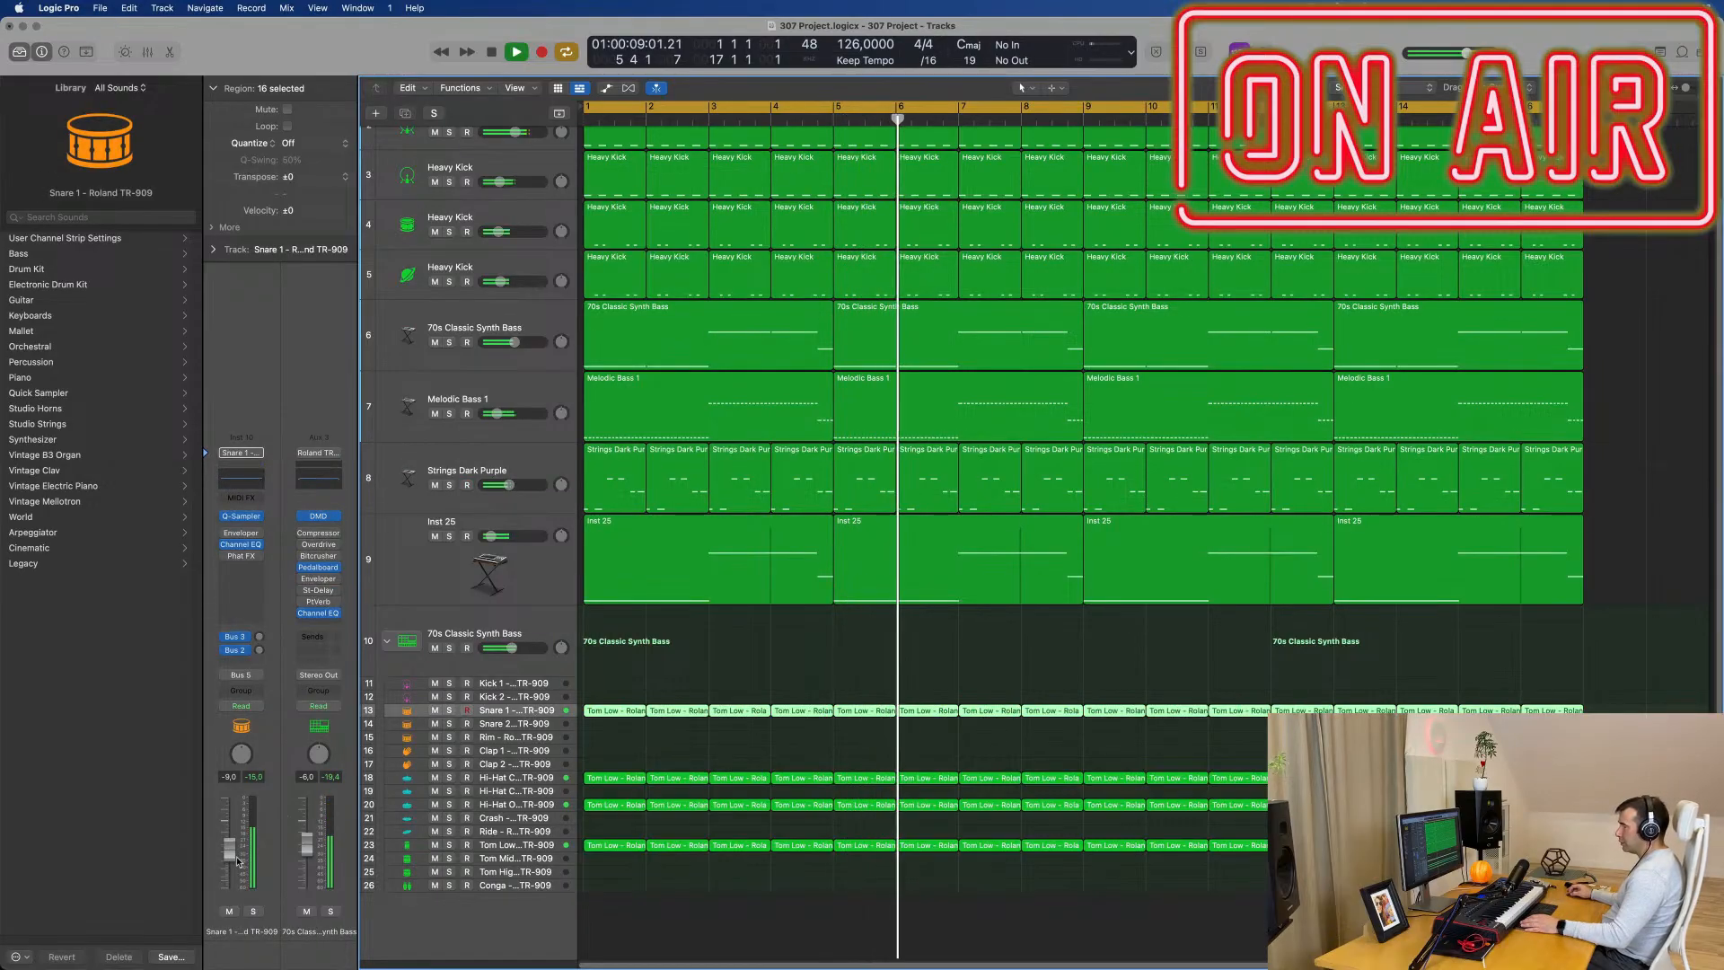
pyautogui.moveTo(229, 854); pyautogui.dragTo(230, 864)
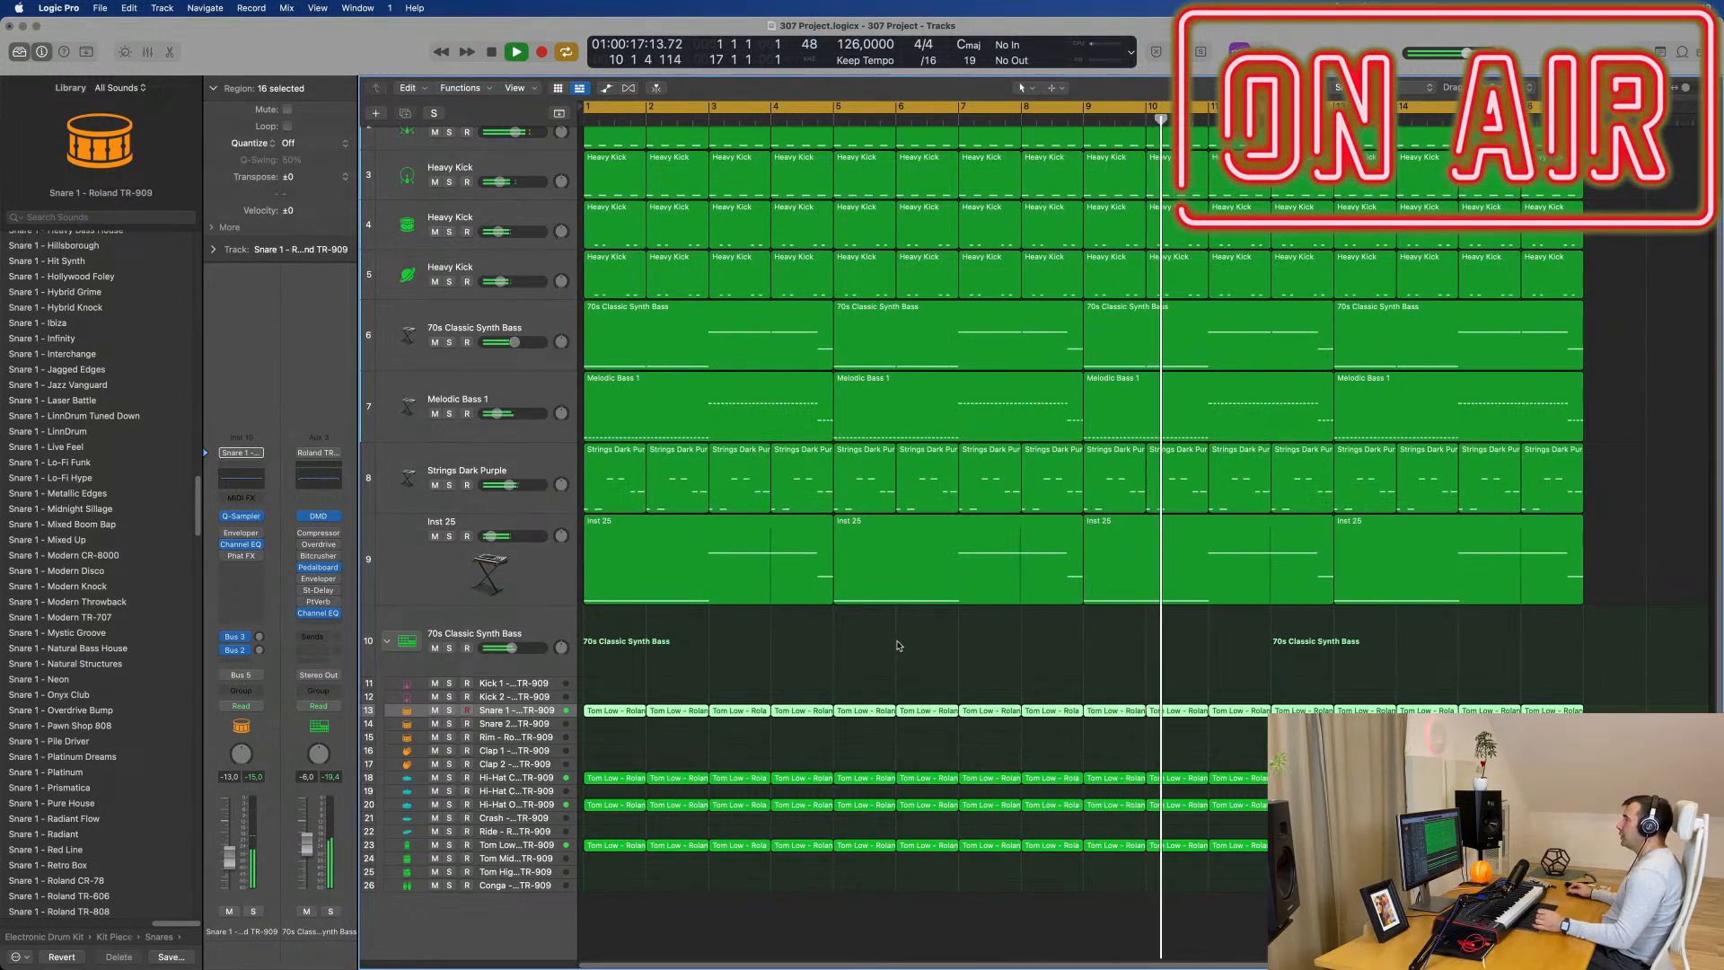
pyautogui.click(879, 661)
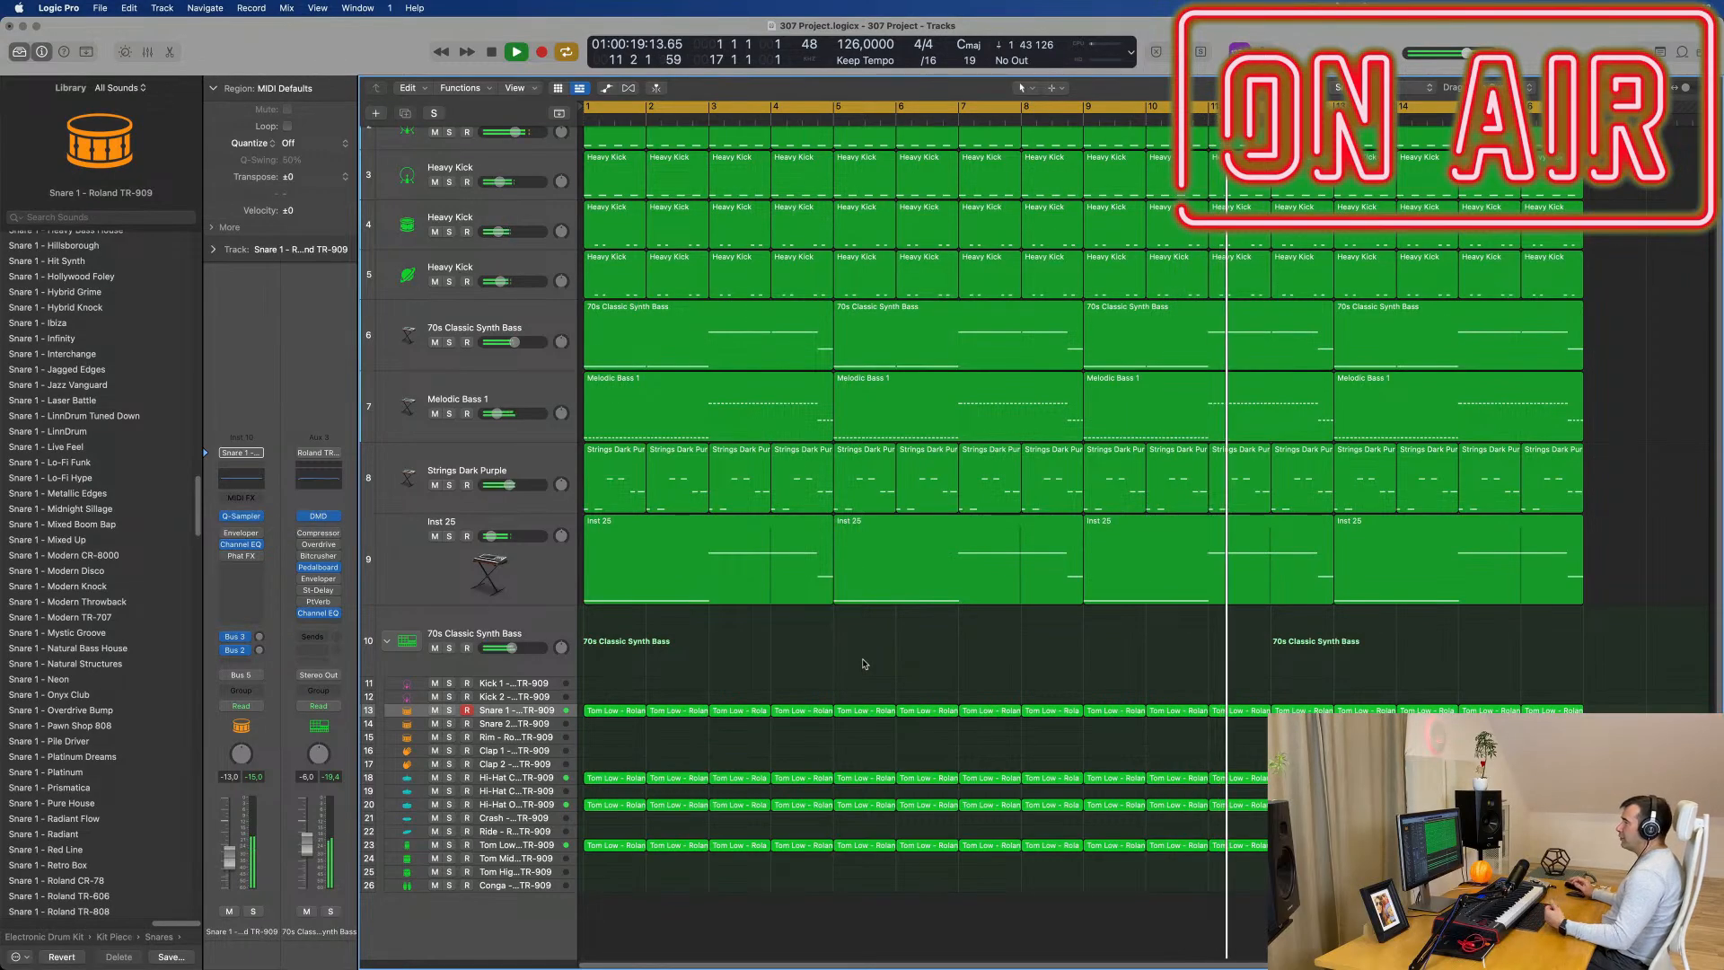
# Step: Duplicate the Inst 25 track with its channel settings as a new empty track below it
pyautogui.click(509, 567)
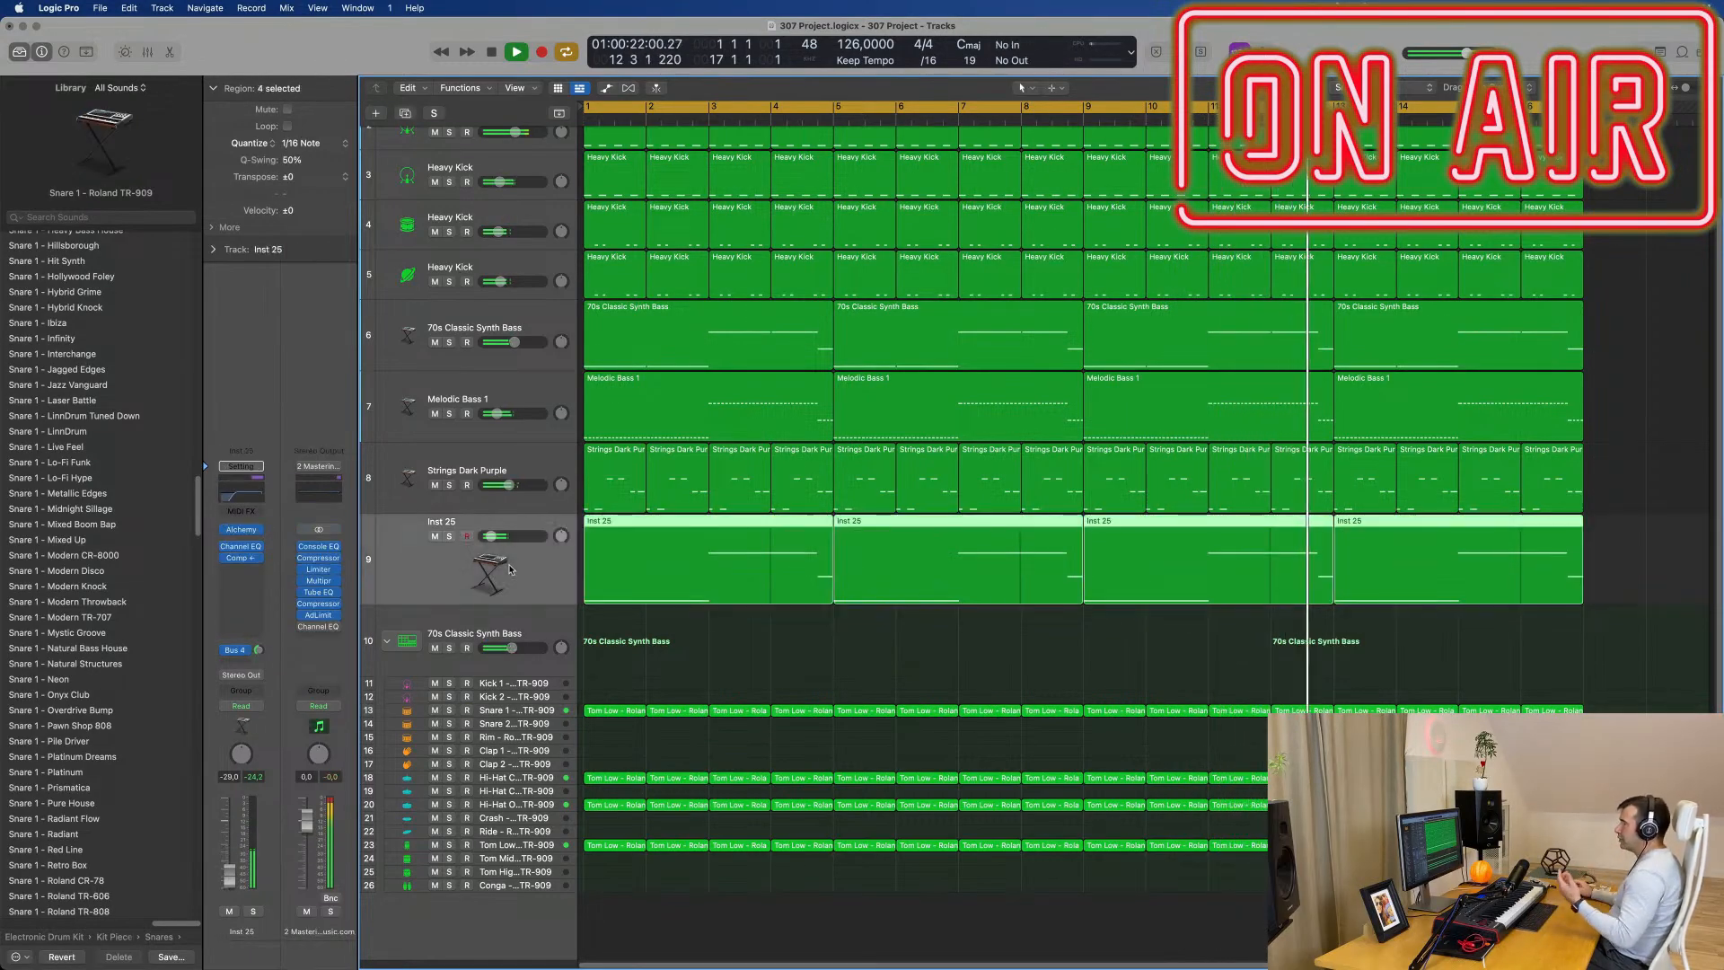
pyautogui.click(405, 114)
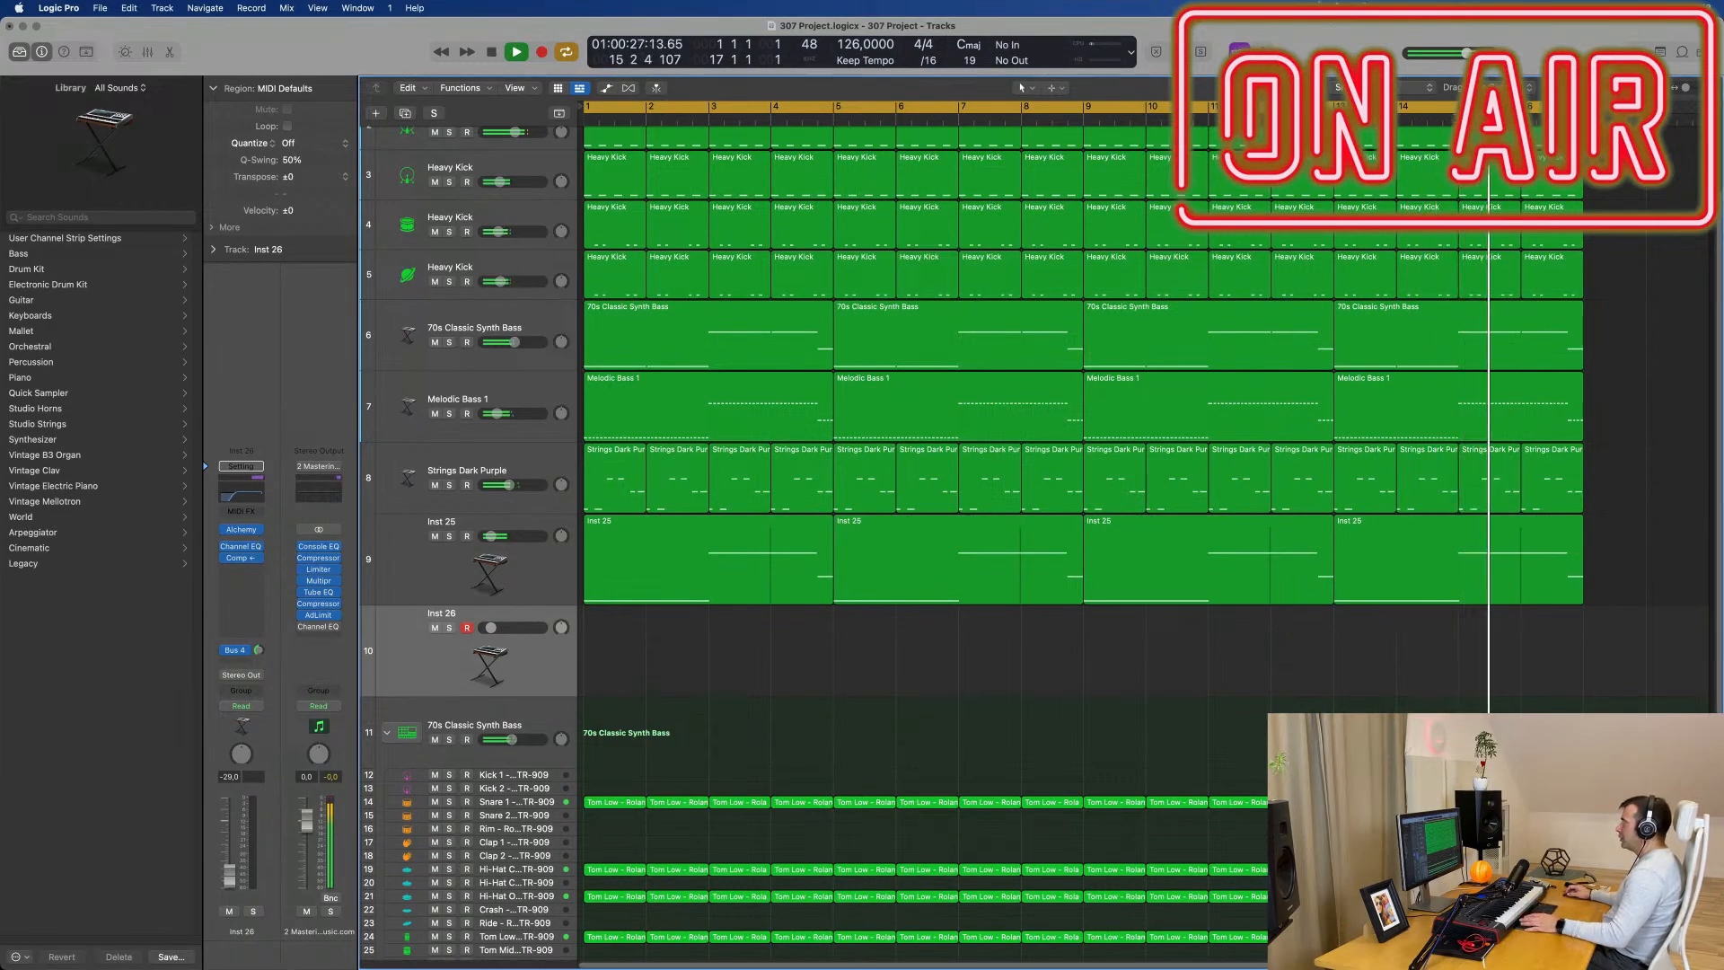
pyautogui.click(1310, 7)
pyautogui.click(1192, 38)
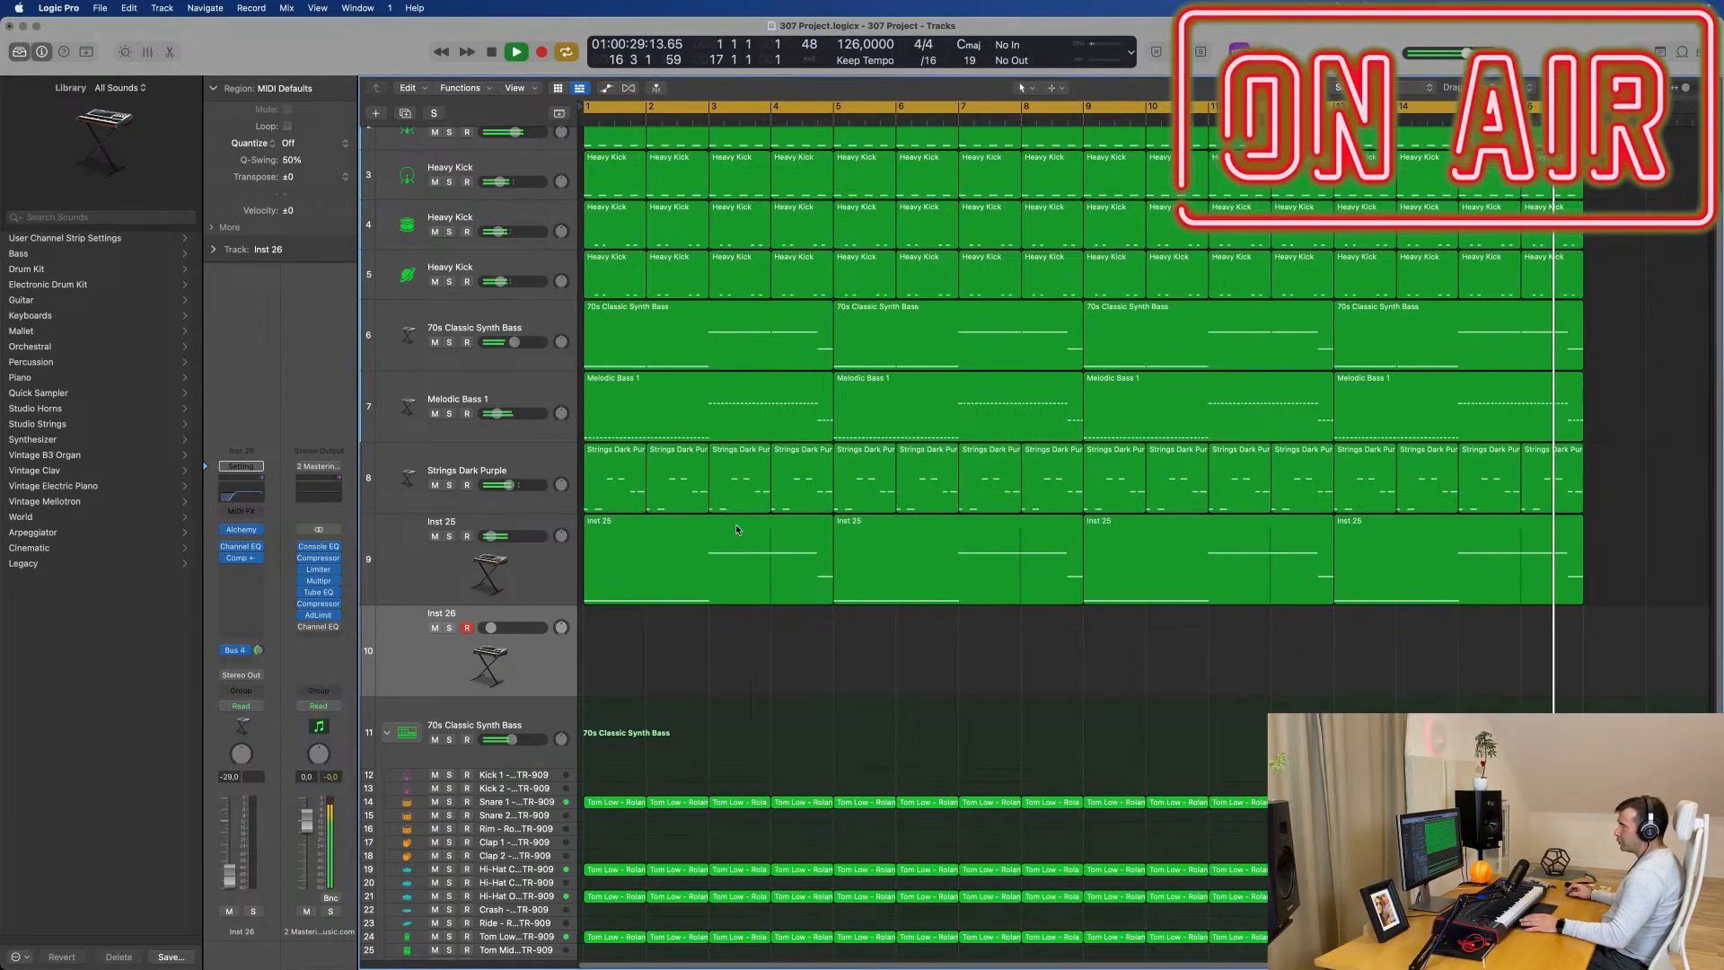
# Step: Load the Beneath The Waves preset from Alchemy's Soundscapes category on the duplicated Inst 26 track
pyautogui.click(242, 531)
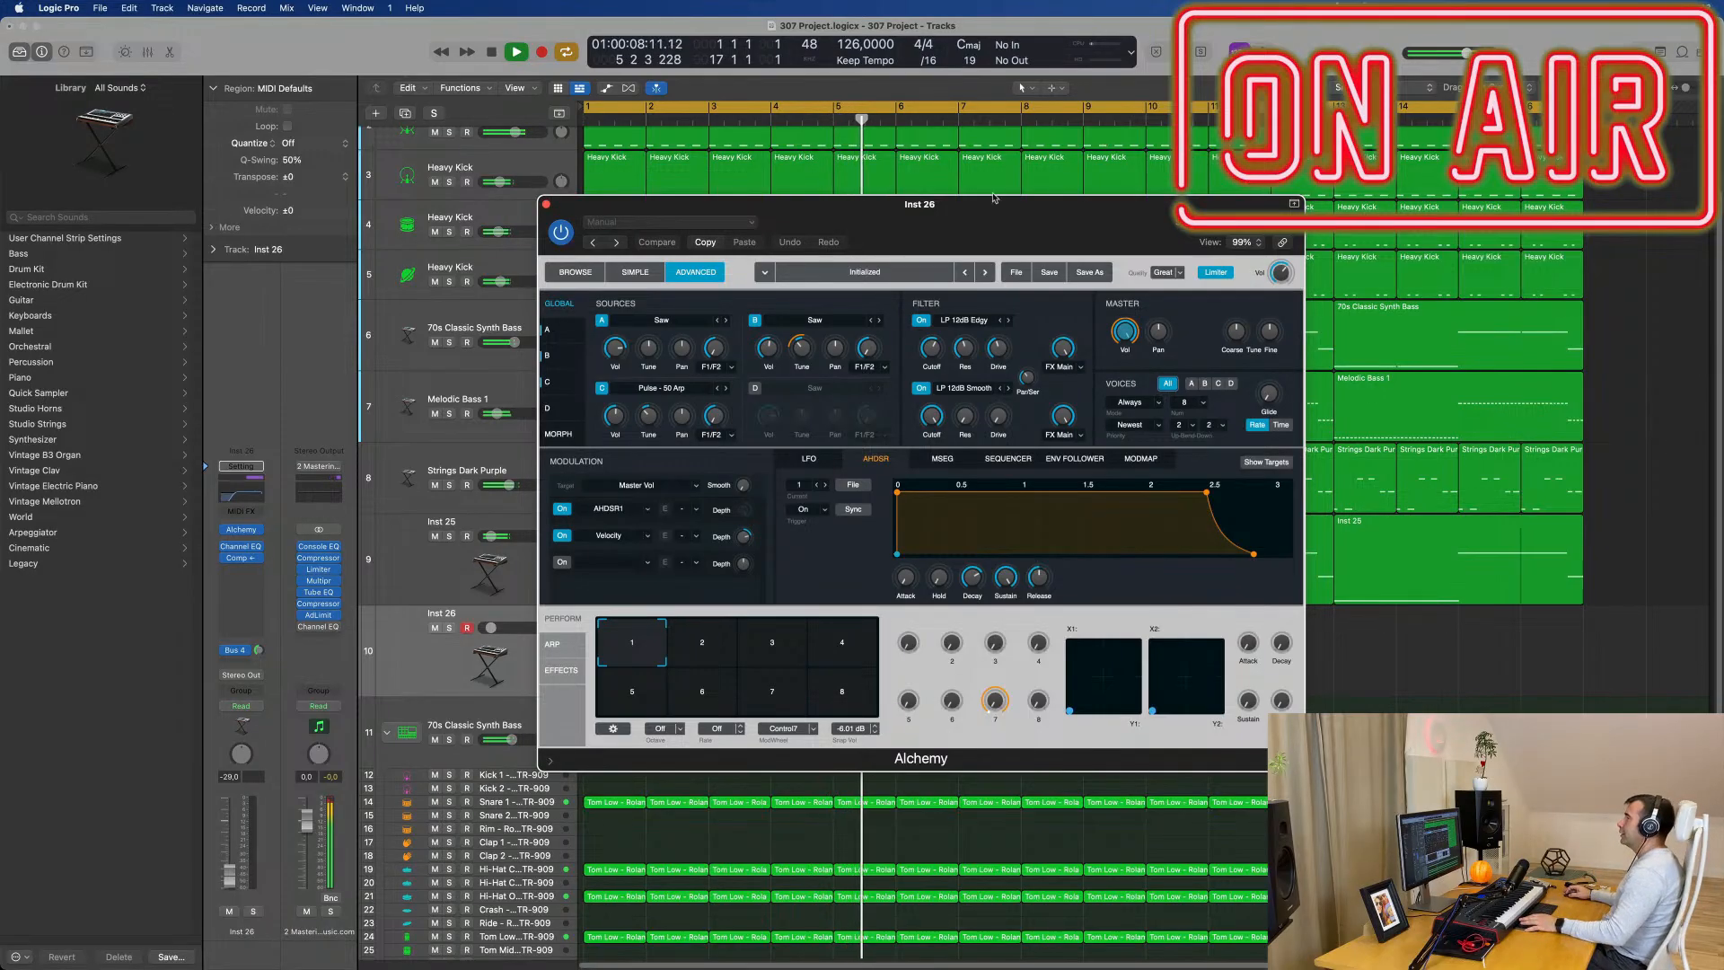
pyautogui.click(572, 273)
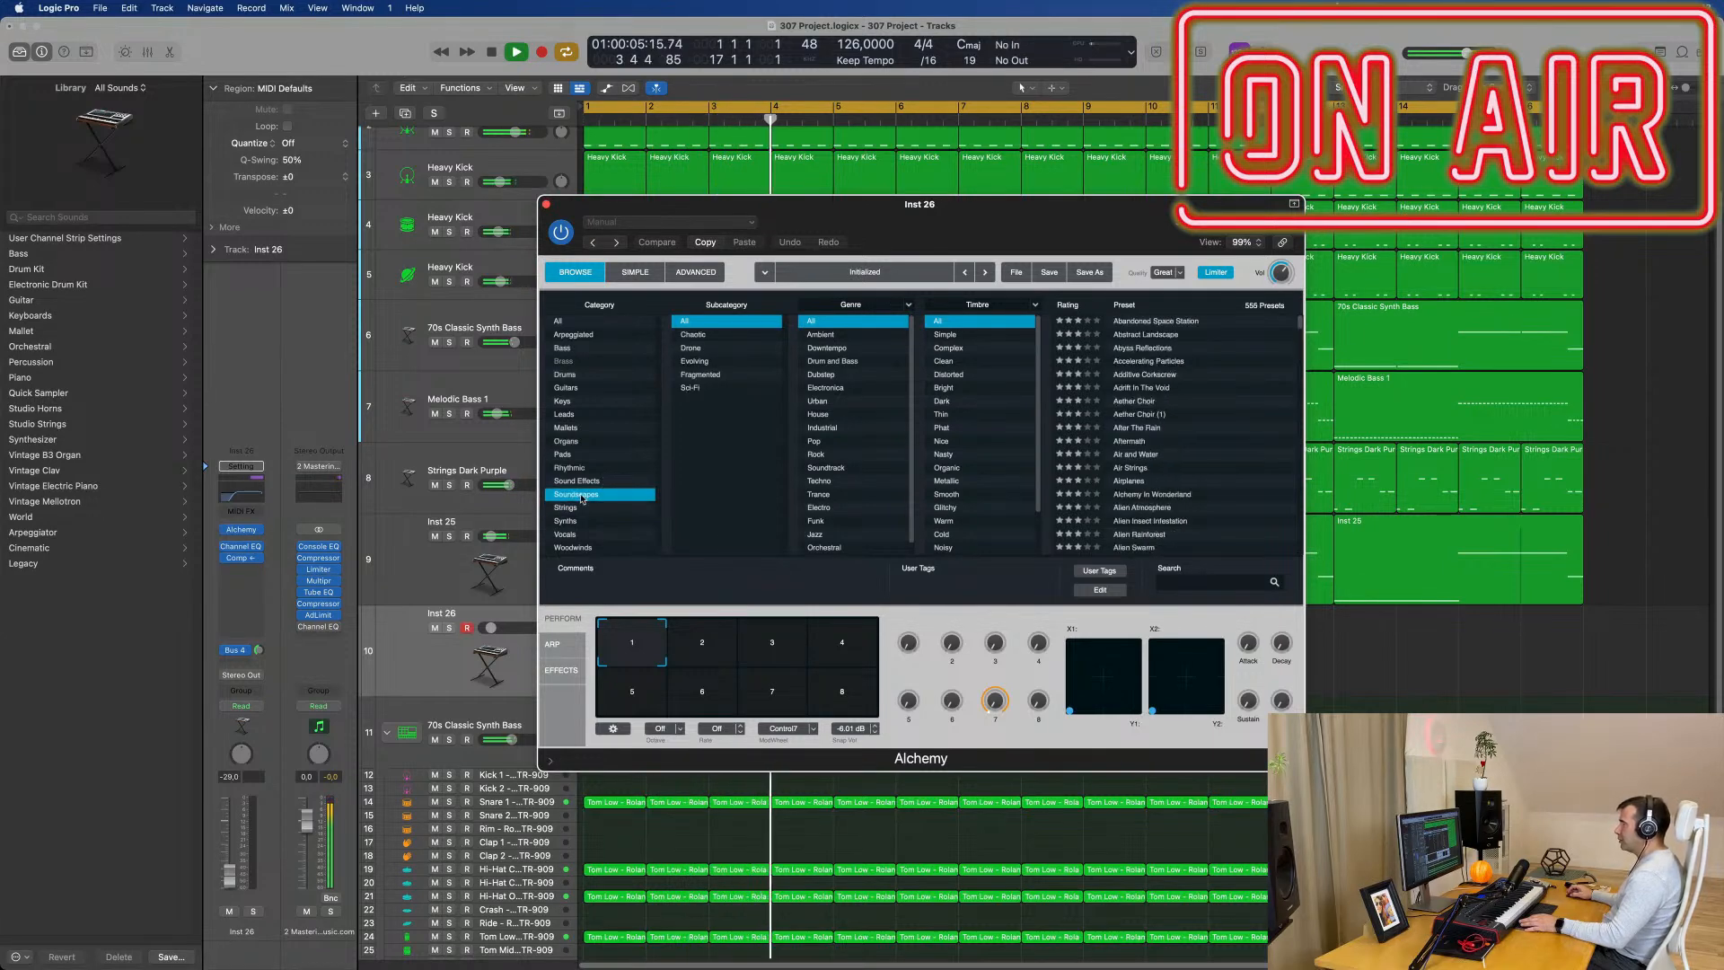
pyautogui.scroll(-5, 1222, 452)
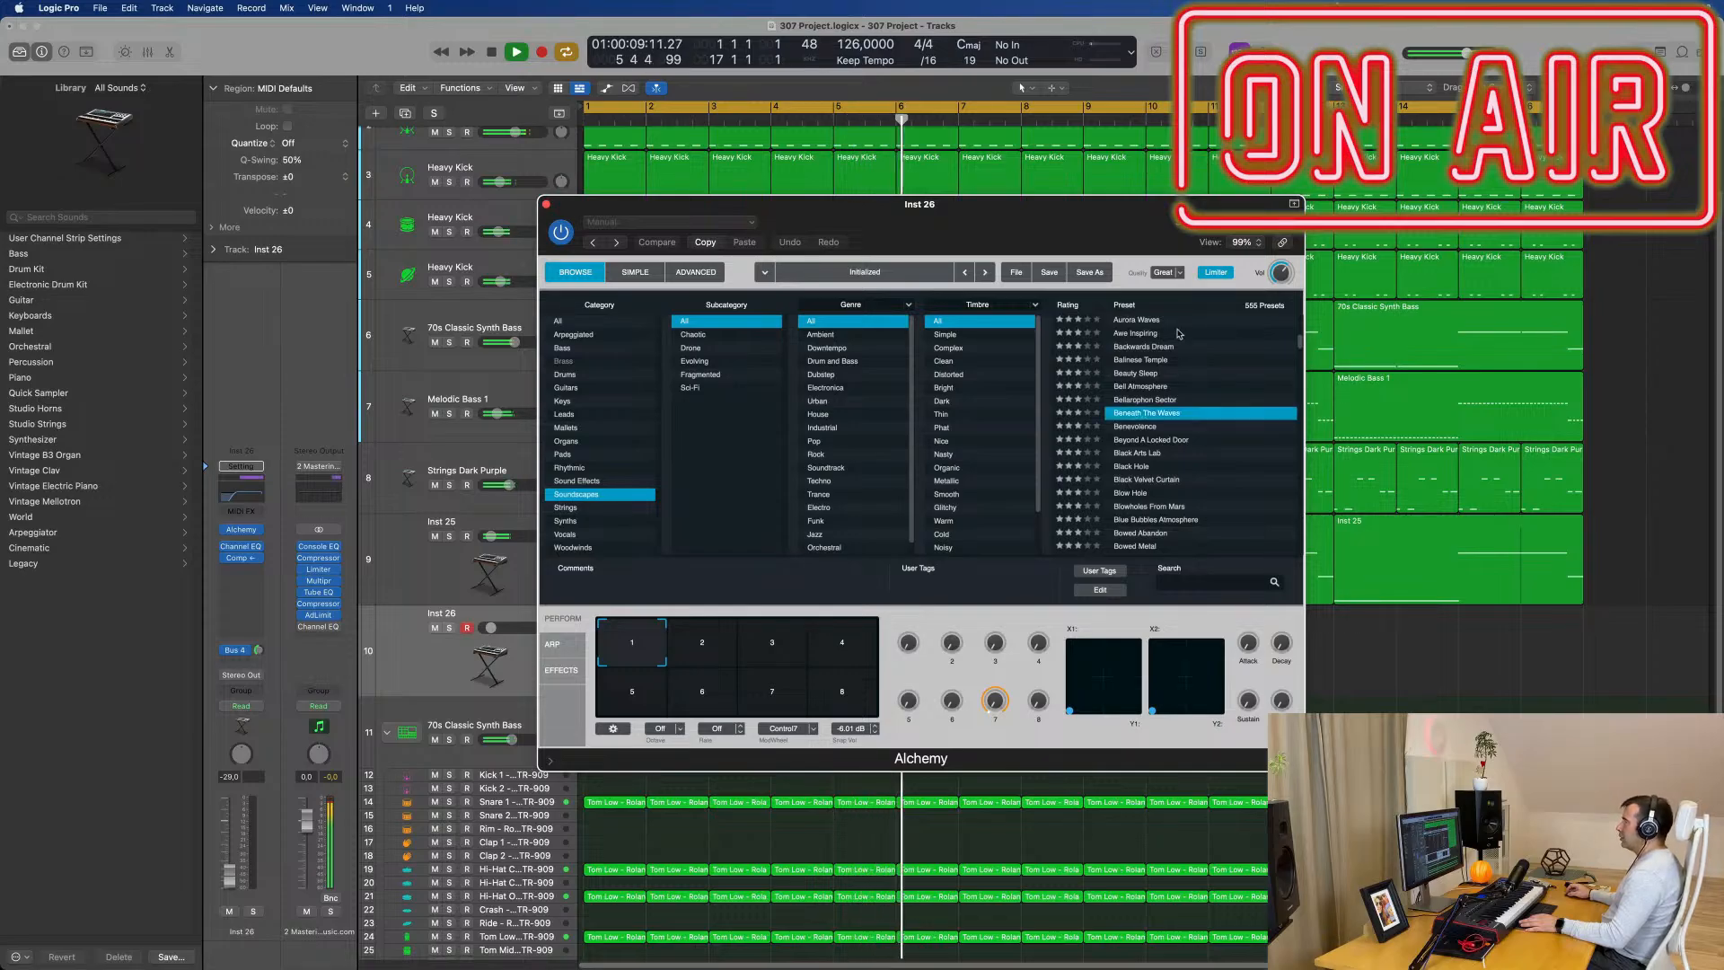
# Step: Move the Alchemy window aside and copy the first Inst 25 region onto the Beneath The Waves track at bar 1
pyautogui.moveTo(1012, 218); pyautogui.dragTo(1575, 630)
pyautogui.moveTo(615, 575); pyautogui.dragTo(681, 630)
pyautogui.press('space')
pyautogui.press('space')
pyautogui.moveTo(1311, 616); pyautogui.dragTo(1189, 284)
pyautogui.press('space')
pyautogui.press('space')
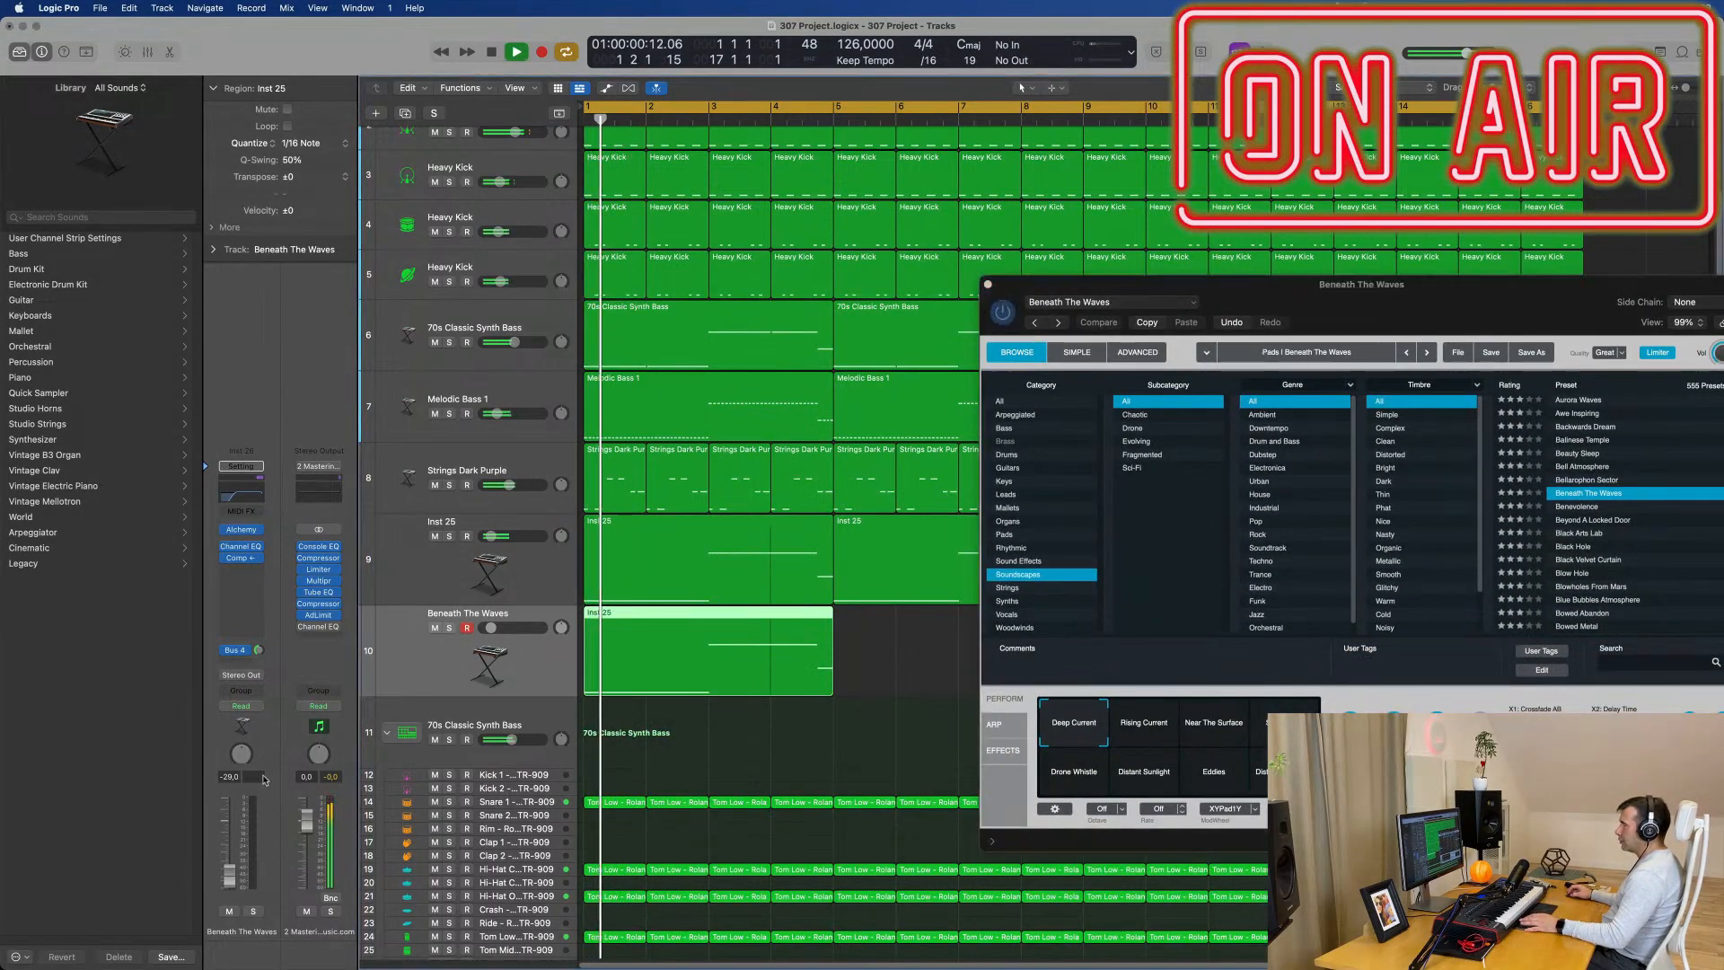
# Step: Raise the Beneath The Waves track's volume to about +1 dB and check its sound briefly in solo
pyautogui.press('space')
pyautogui.press('space')
pyautogui.moveTo(228, 856); pyautogui.dragTo(229, 824)
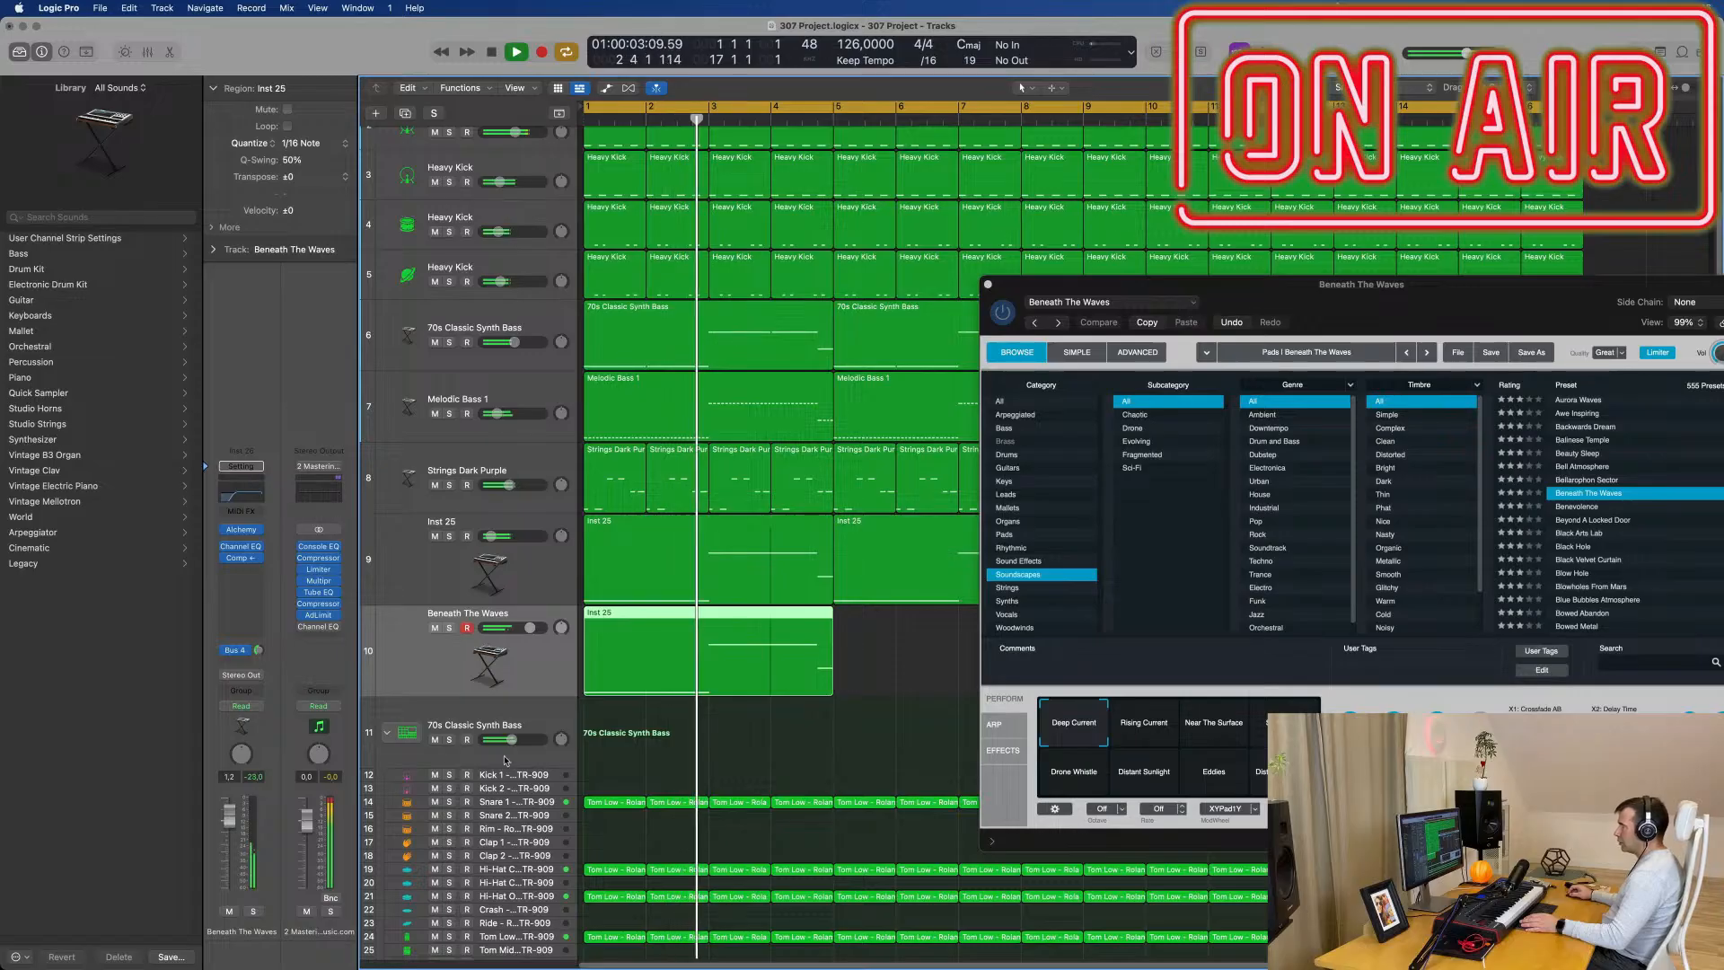
pyautogui.click(252, 911)
pyautogui.click(253, 911)
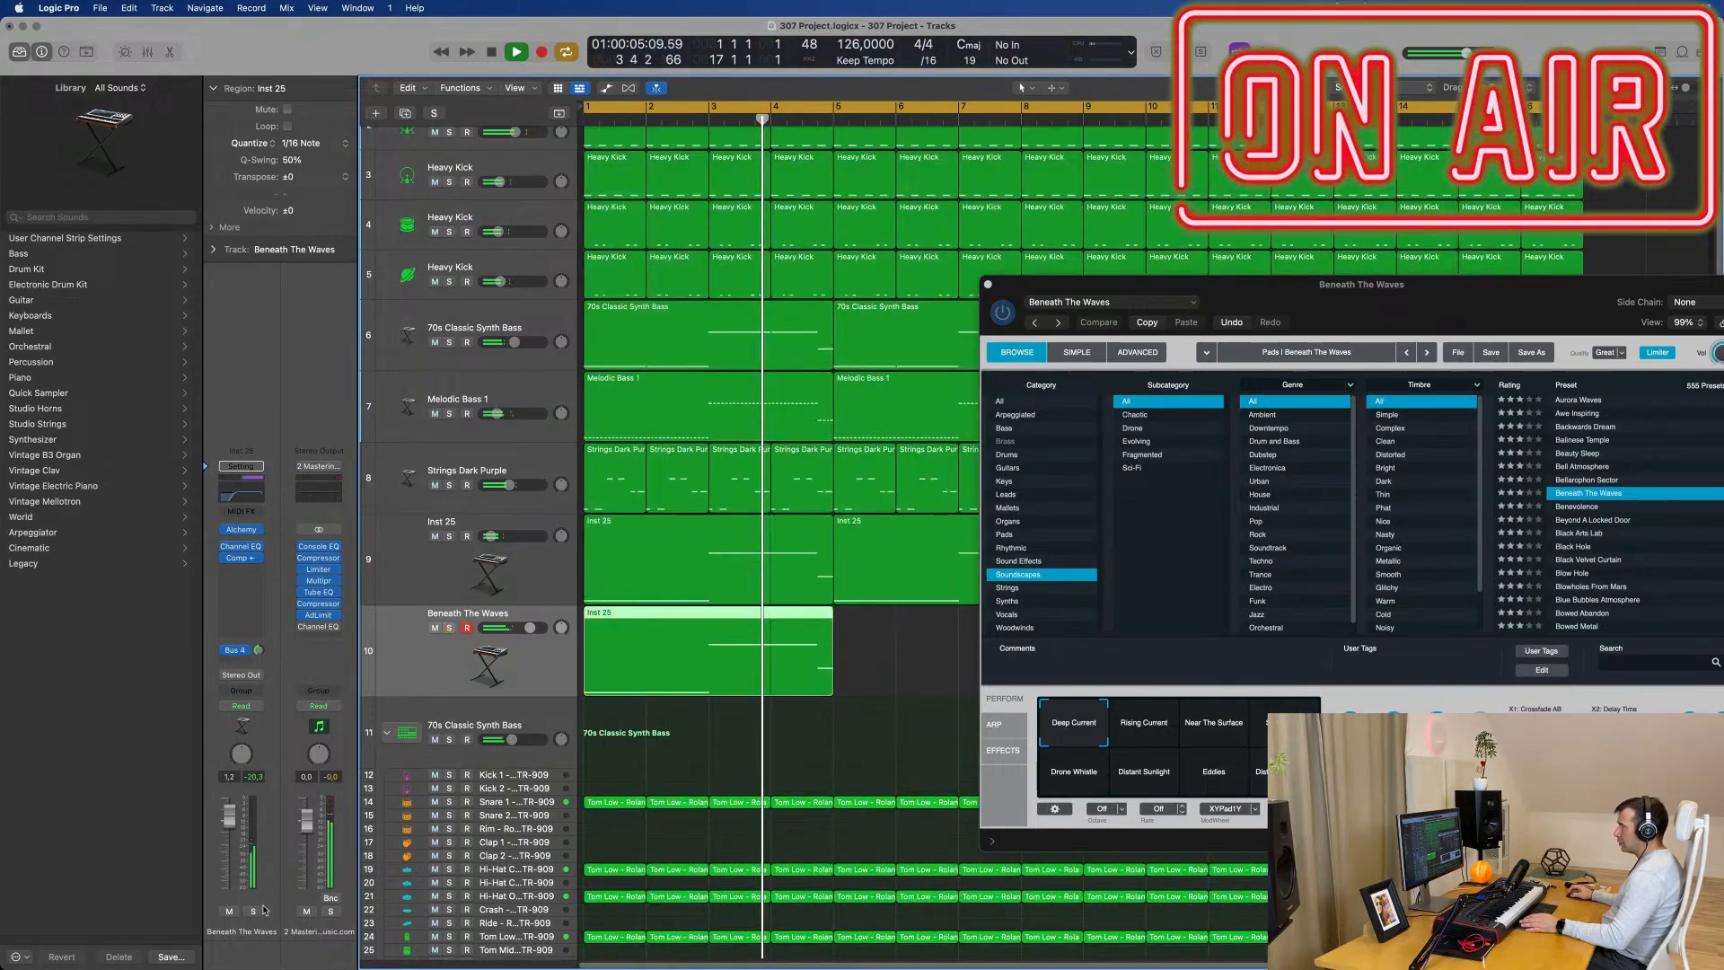
# Step: Inspect the notes of the Beneath The Waves track's region in the piano roll, then close the editor and hide the Alchemy window
pyautogui.moveTo(1144, 282); pyautogui.dragTo(1021, 90)
pyautogui.press('space')
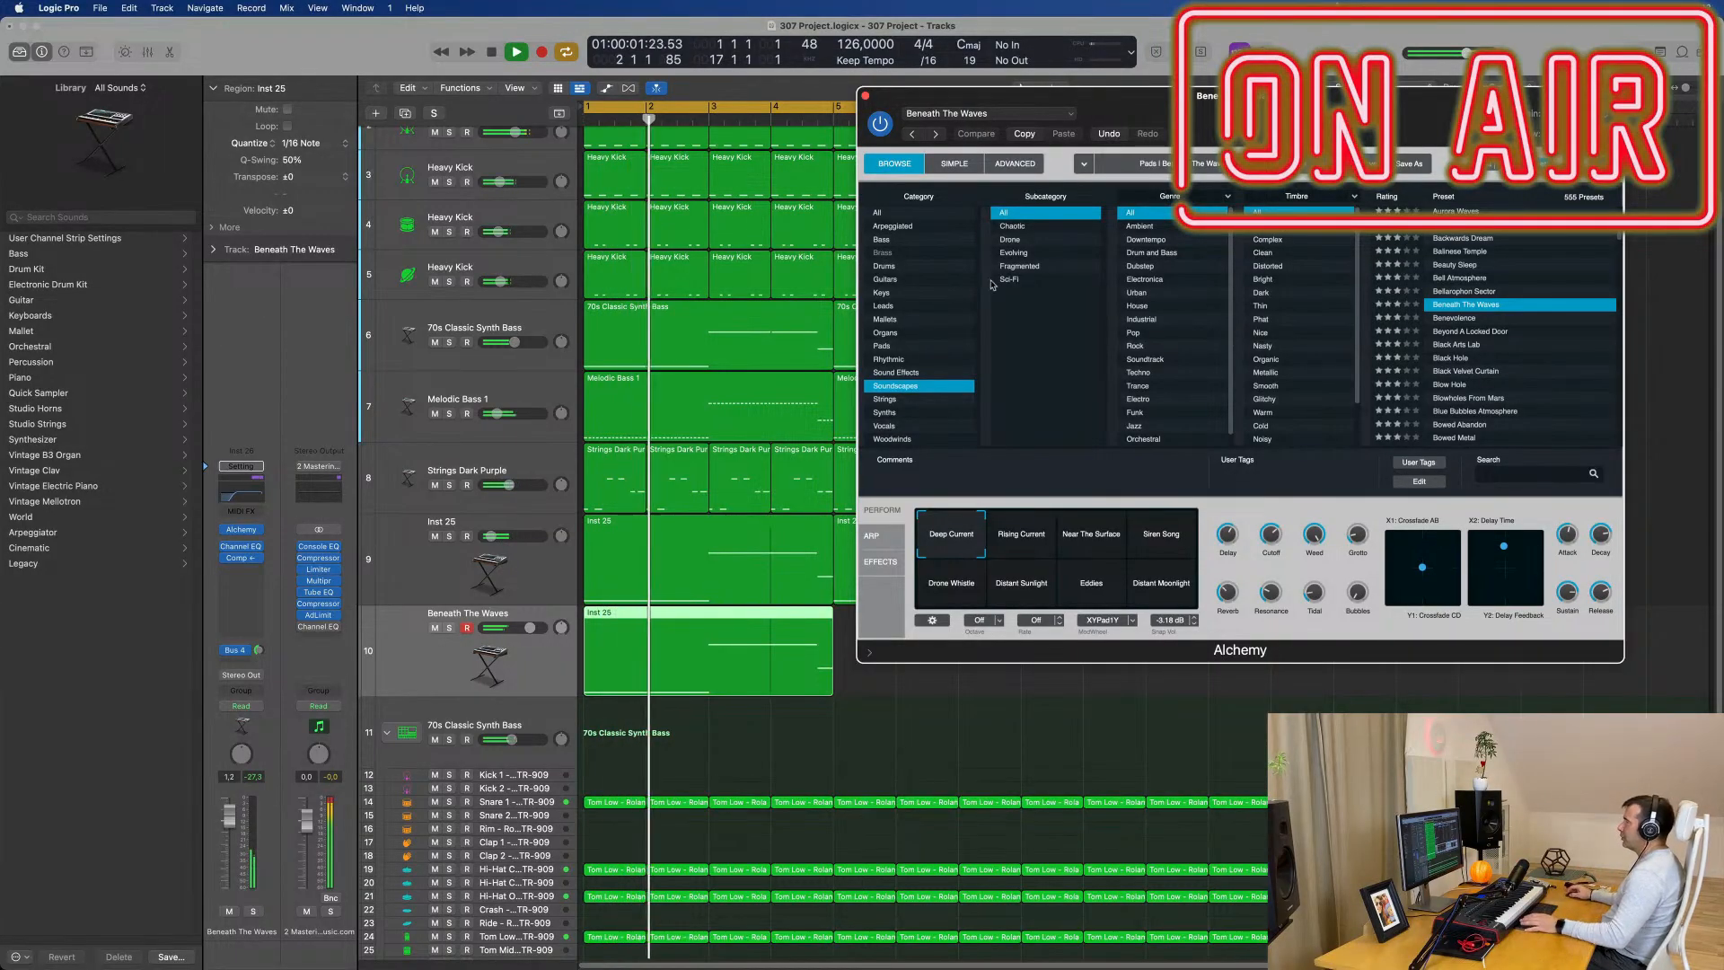
pyautogui.doubleClick(732, 619)
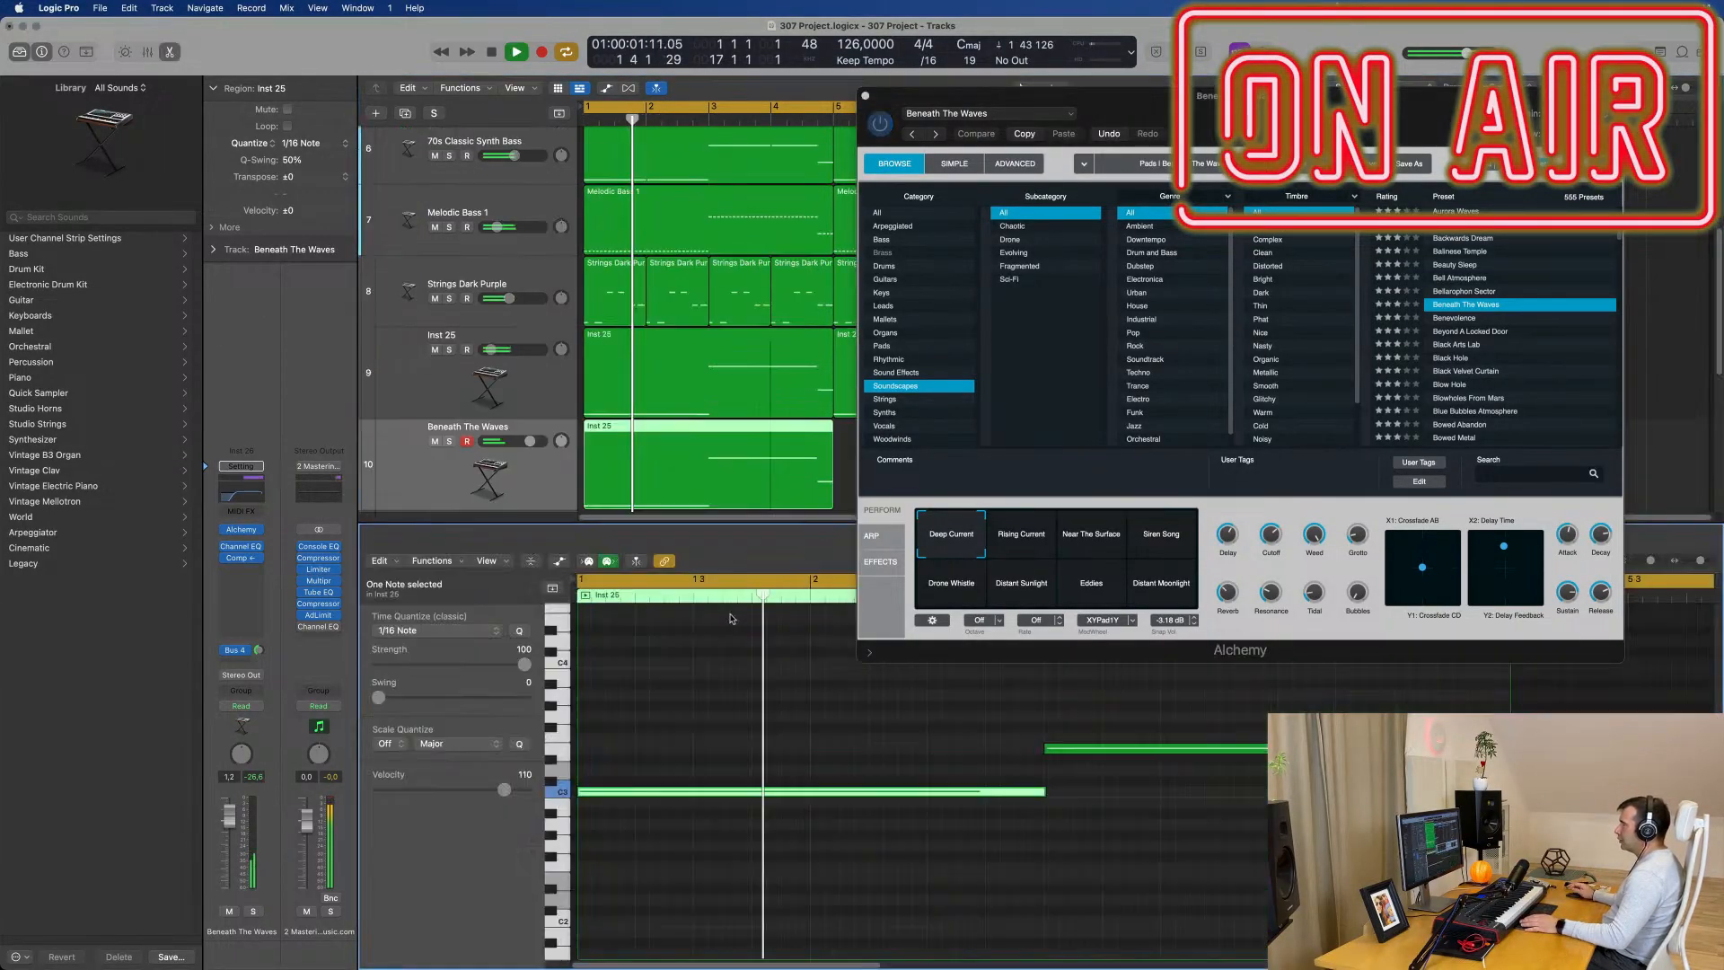
pyautogui.click(742, 720)
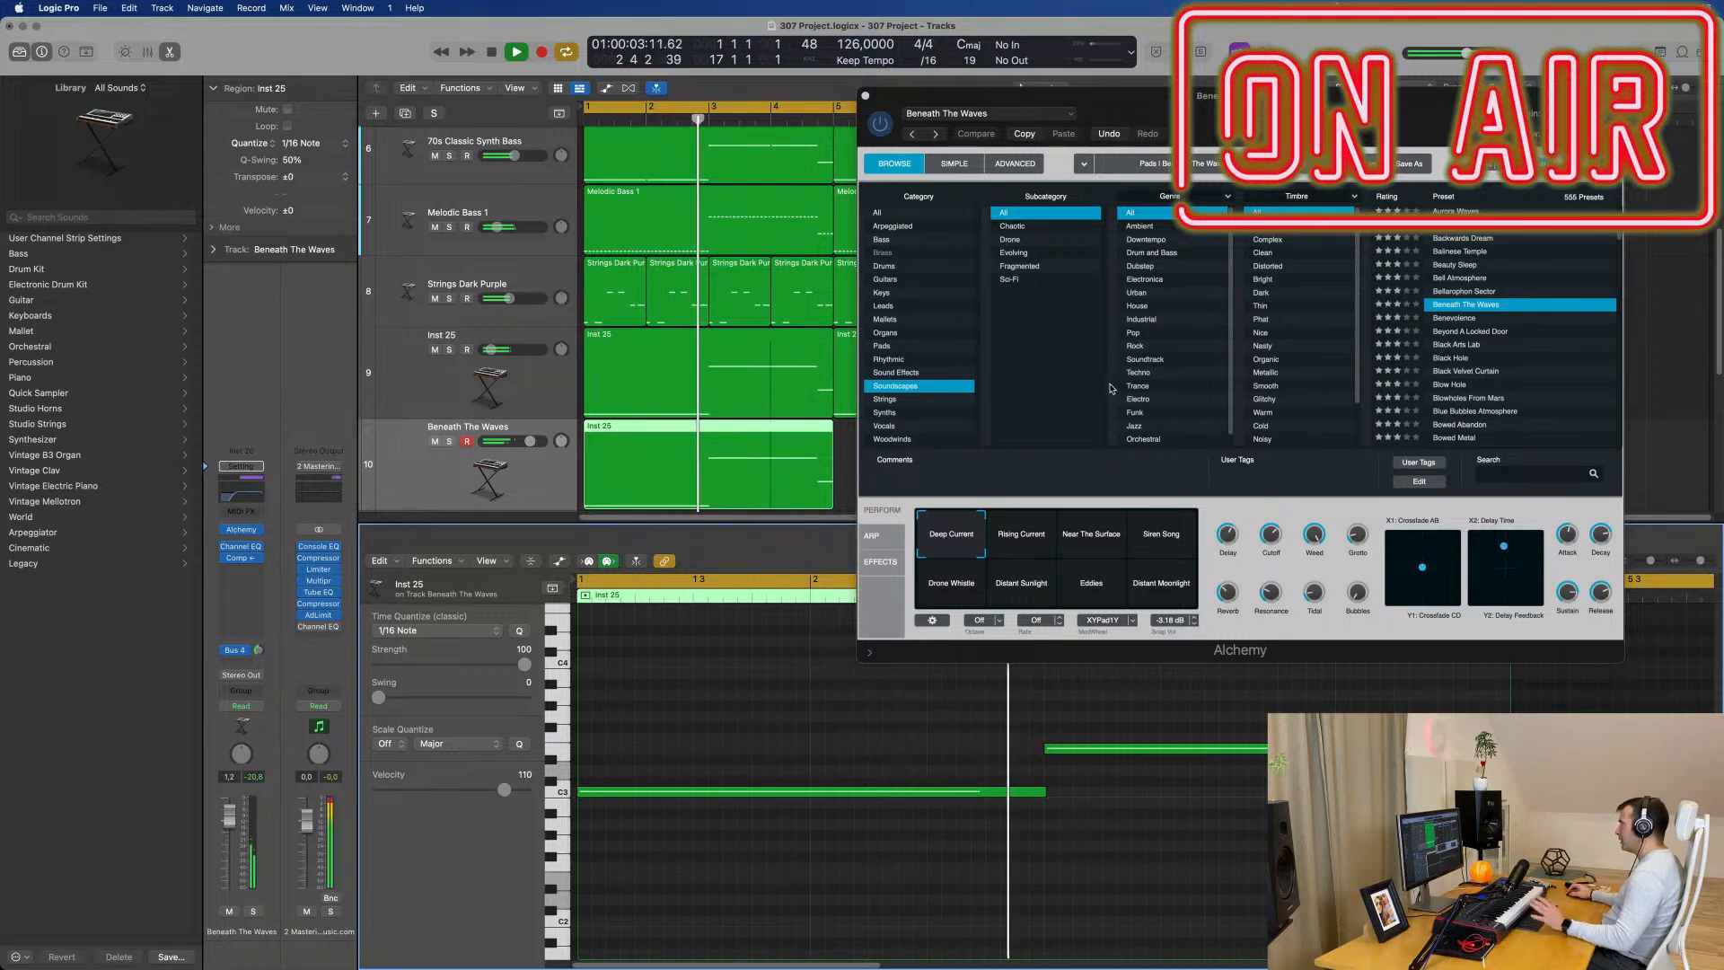
pyautogui.click(864, 99)
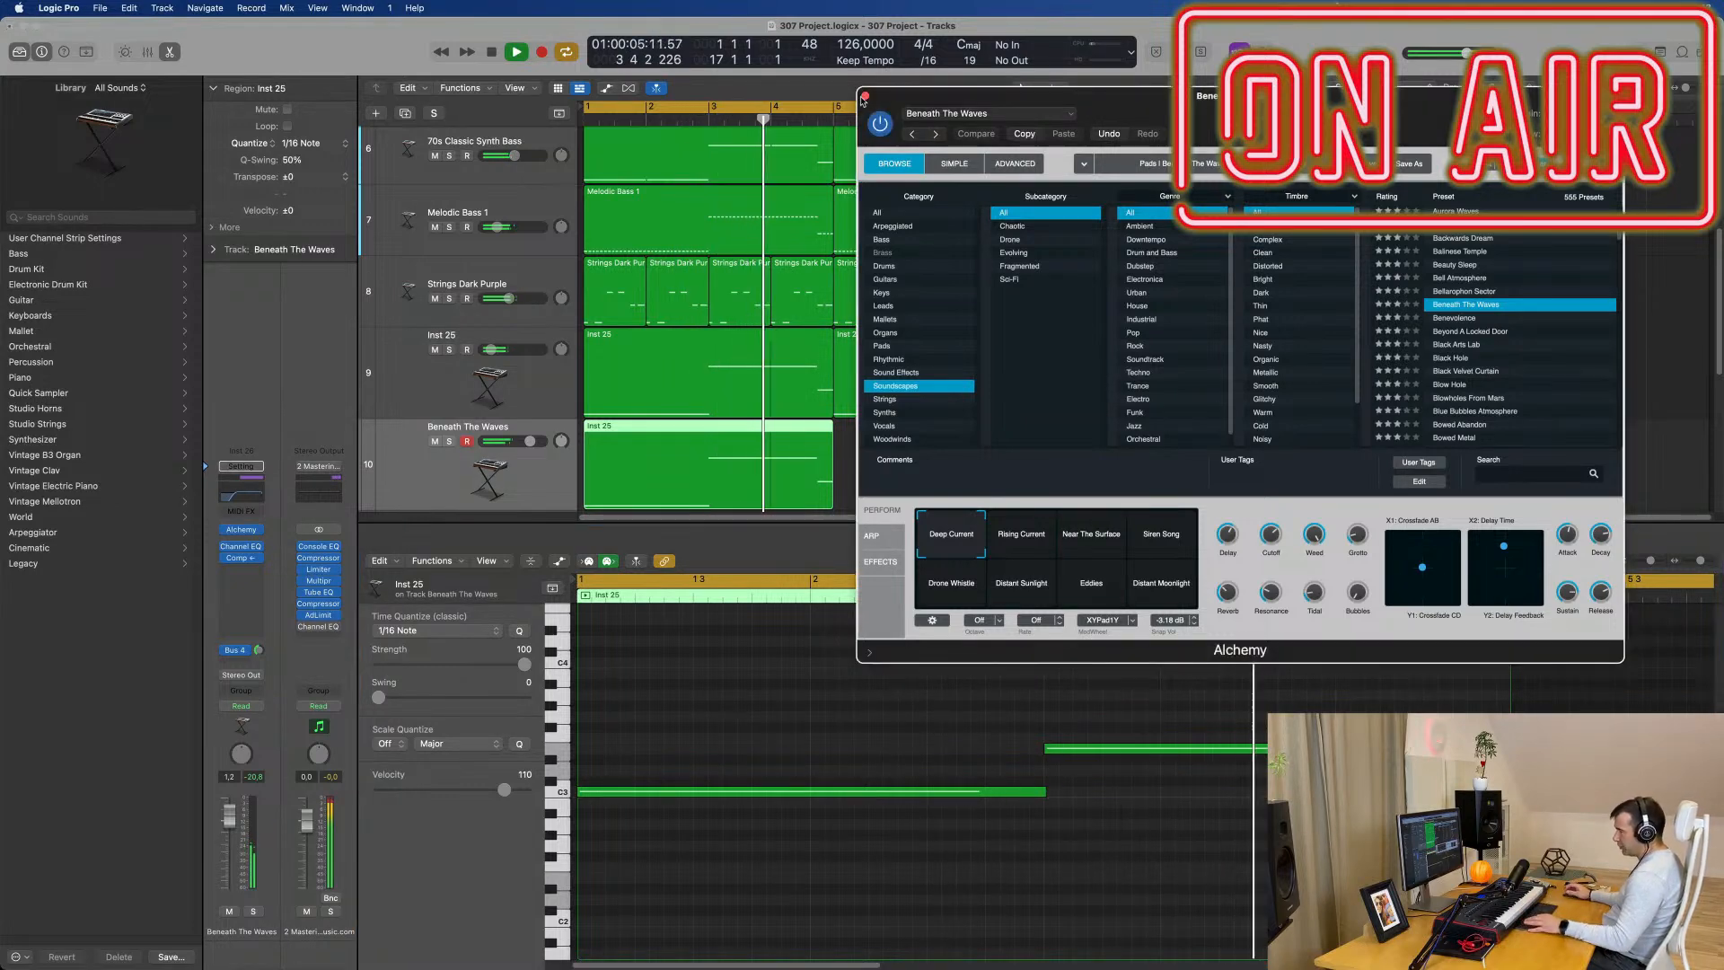
pyautogui.press('x')
pyautogui.press('x')
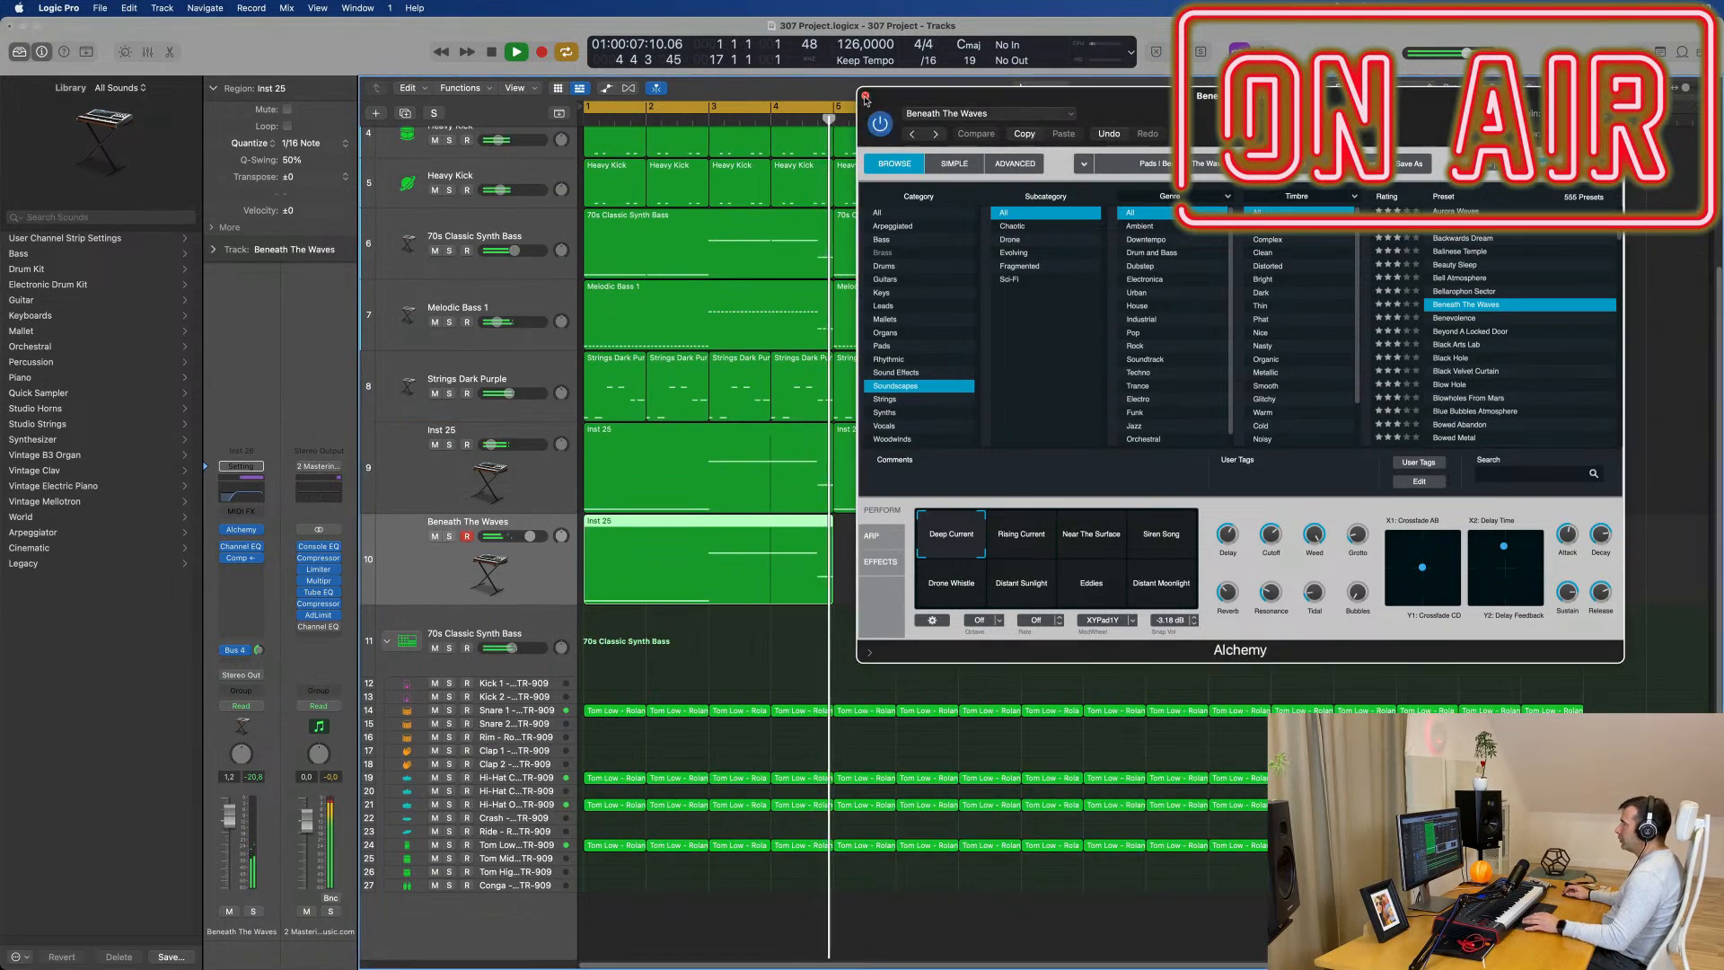
pyautogui.press('v')
# Step: Repeat the region on the Beneath The Waves track three times so it fills the arrangement up to bar 17
pyautogui.press('space')
pyautogui.press('Return')
pyautogui.press('space')
pyautogui.press('super+r')
pyautogui.press('super+r')
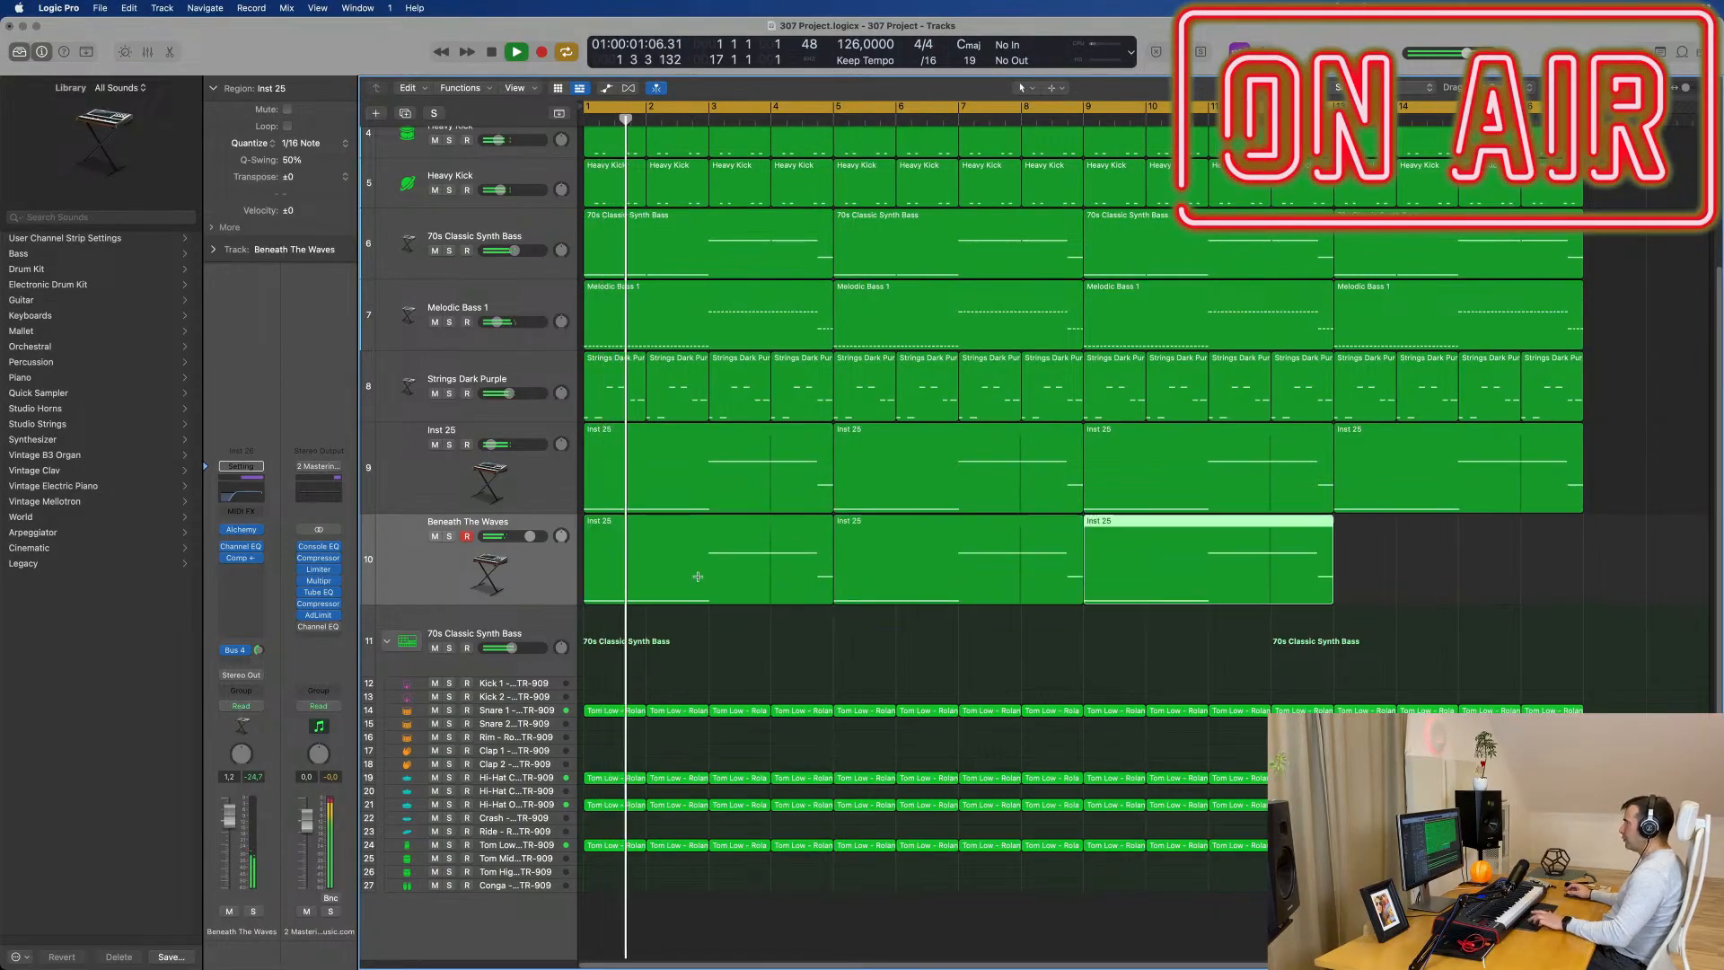
pyautogui.press('super+r')
pyautogui.press('Return')
# Step: Load the Blowholes From Mars soundscape preset in Alchemy on the Beneath The Waves track
pyautogui.click(421, 571)
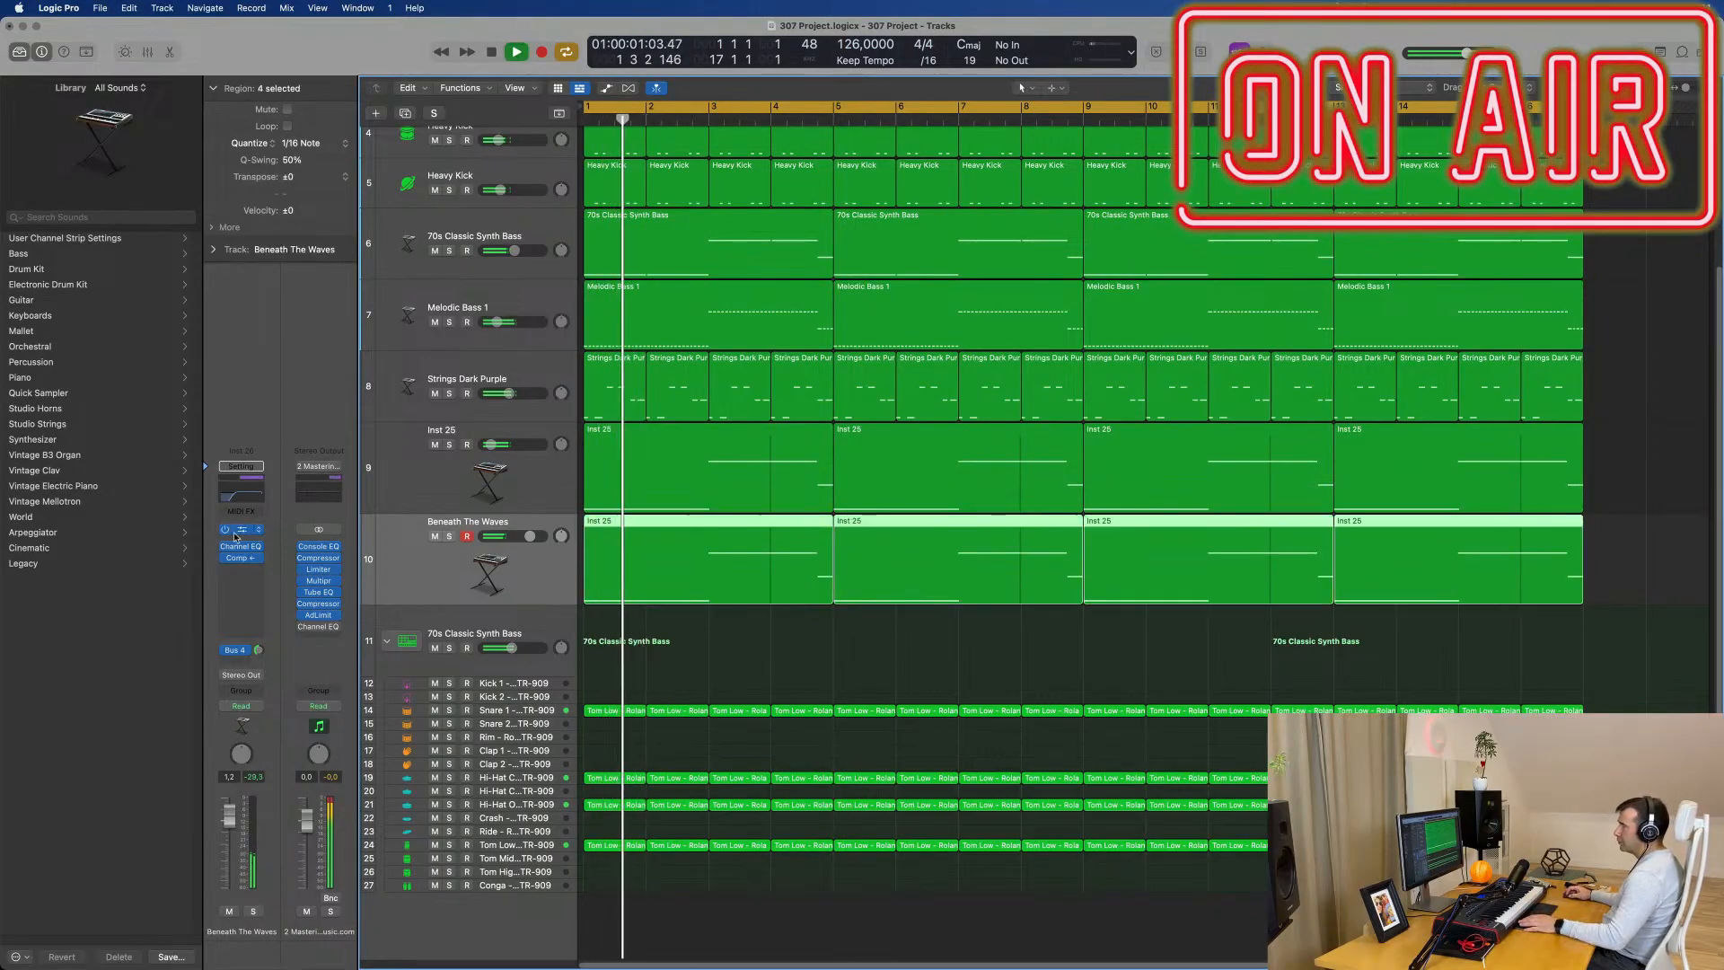
pyautogui.click(243, 533)
pyautogui.press('Return')
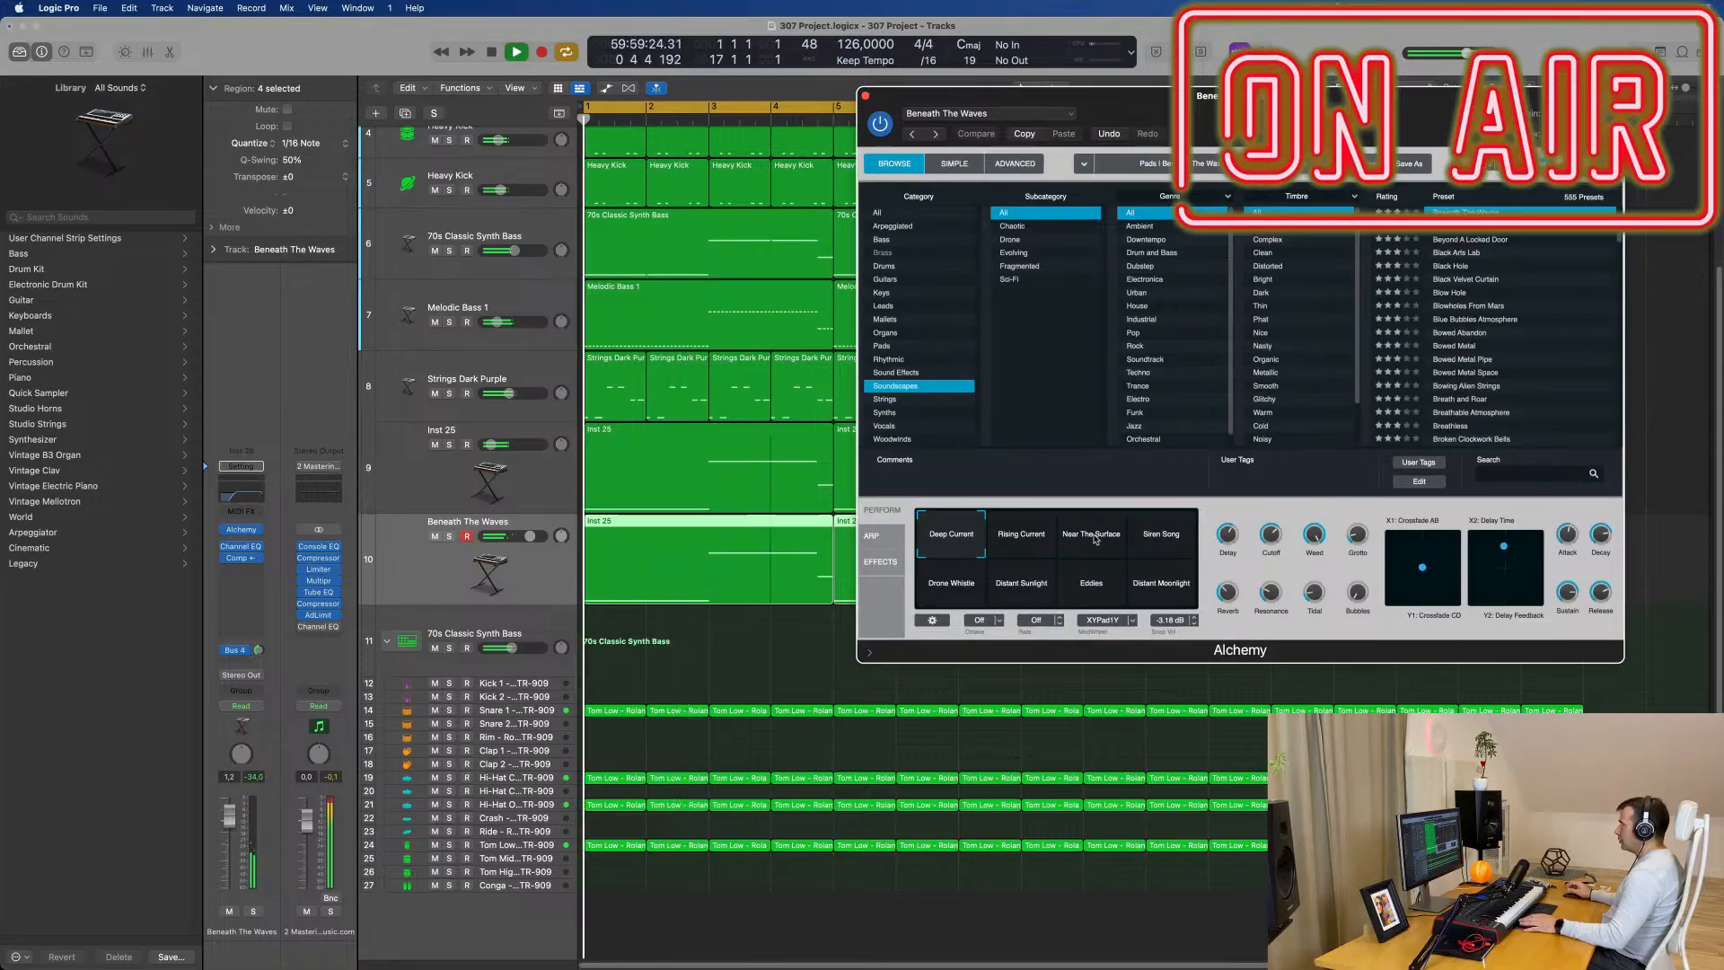
pyautogui.click(1467, 306)
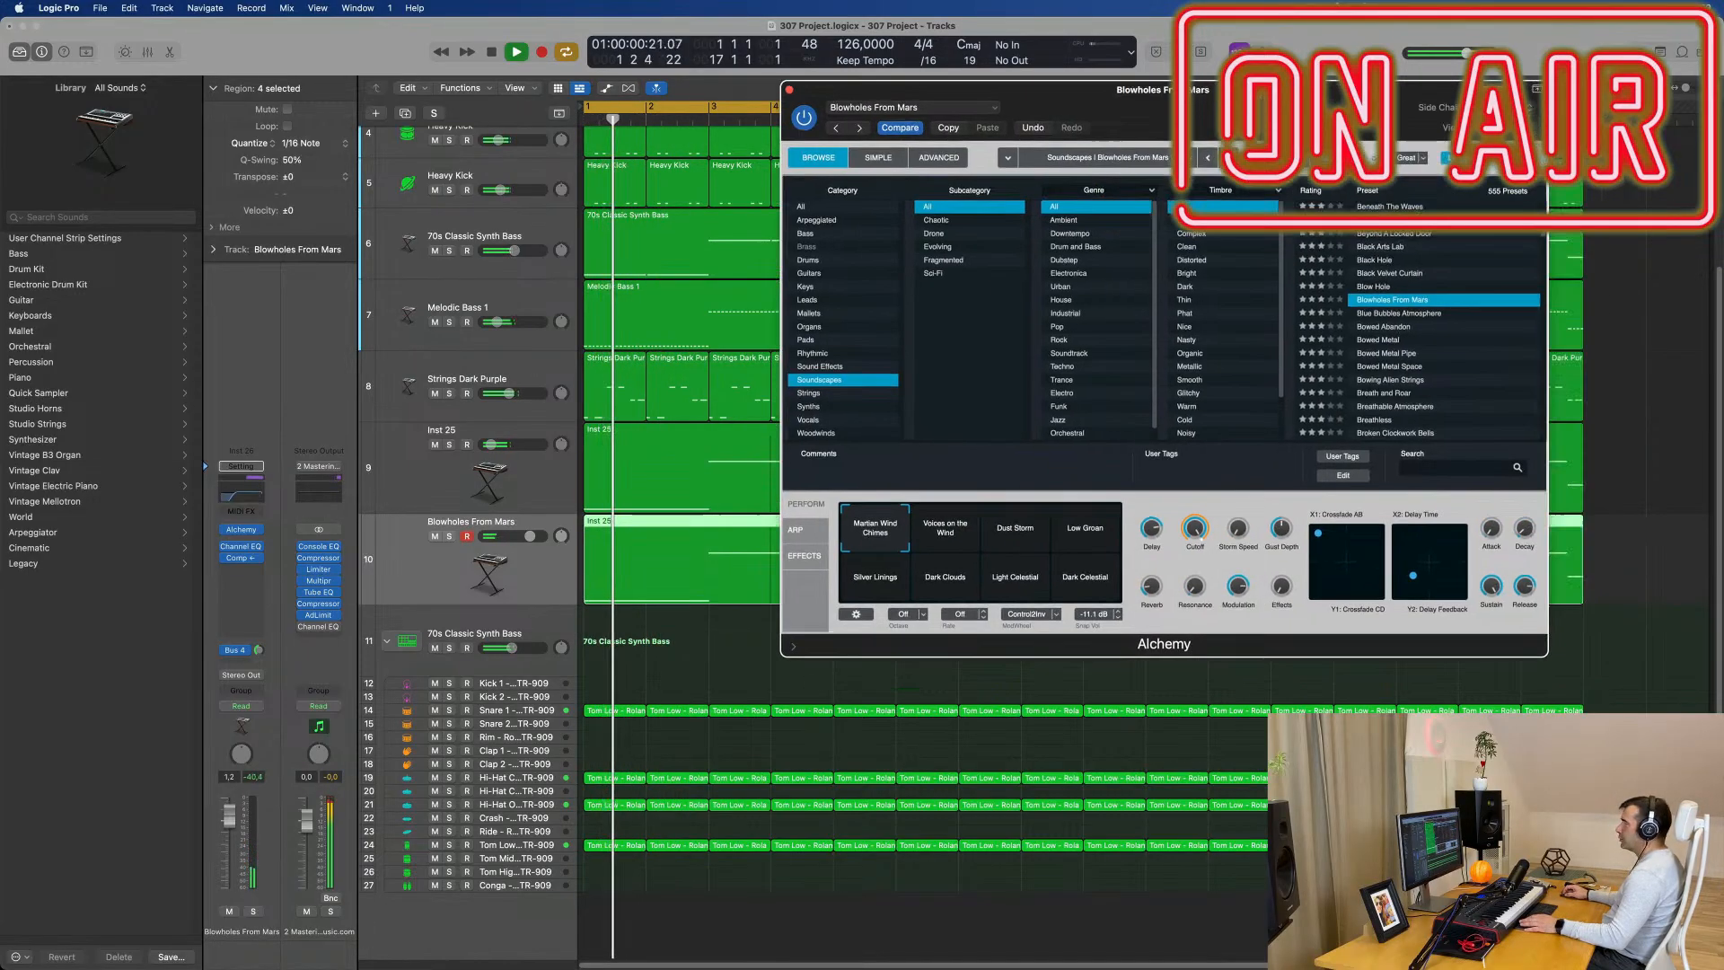
# Step: Lower the Blowholes From Mars track's volume to about -6.5 dB during playback and close its Alchemy window
pyautogui.moveTo(1329, 84); pyautogui.dragTo(1672, 155)
pyautogui.press('space')
pyautogui.press('space')
pyautogui.moveTo(229, 813); pyautogui.dragTo(231, 856)
pyautogui.press('space')
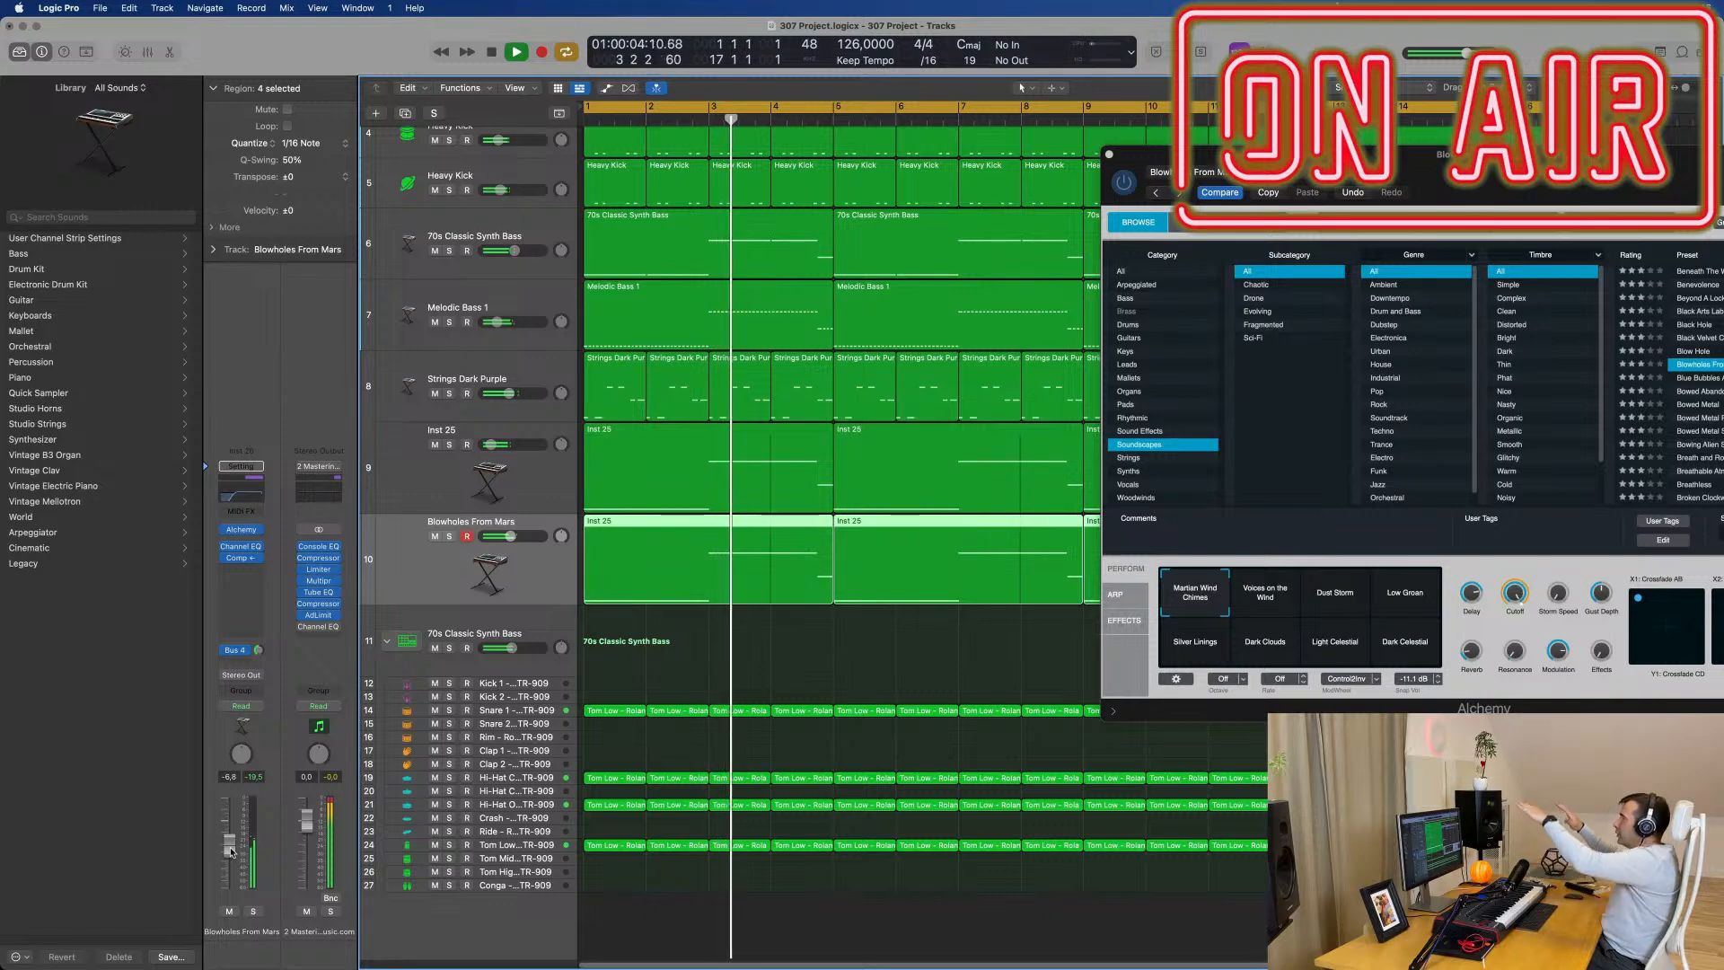
pyautogui.moveTo(1124, 166); pyautogui.dragTo(774, 231)
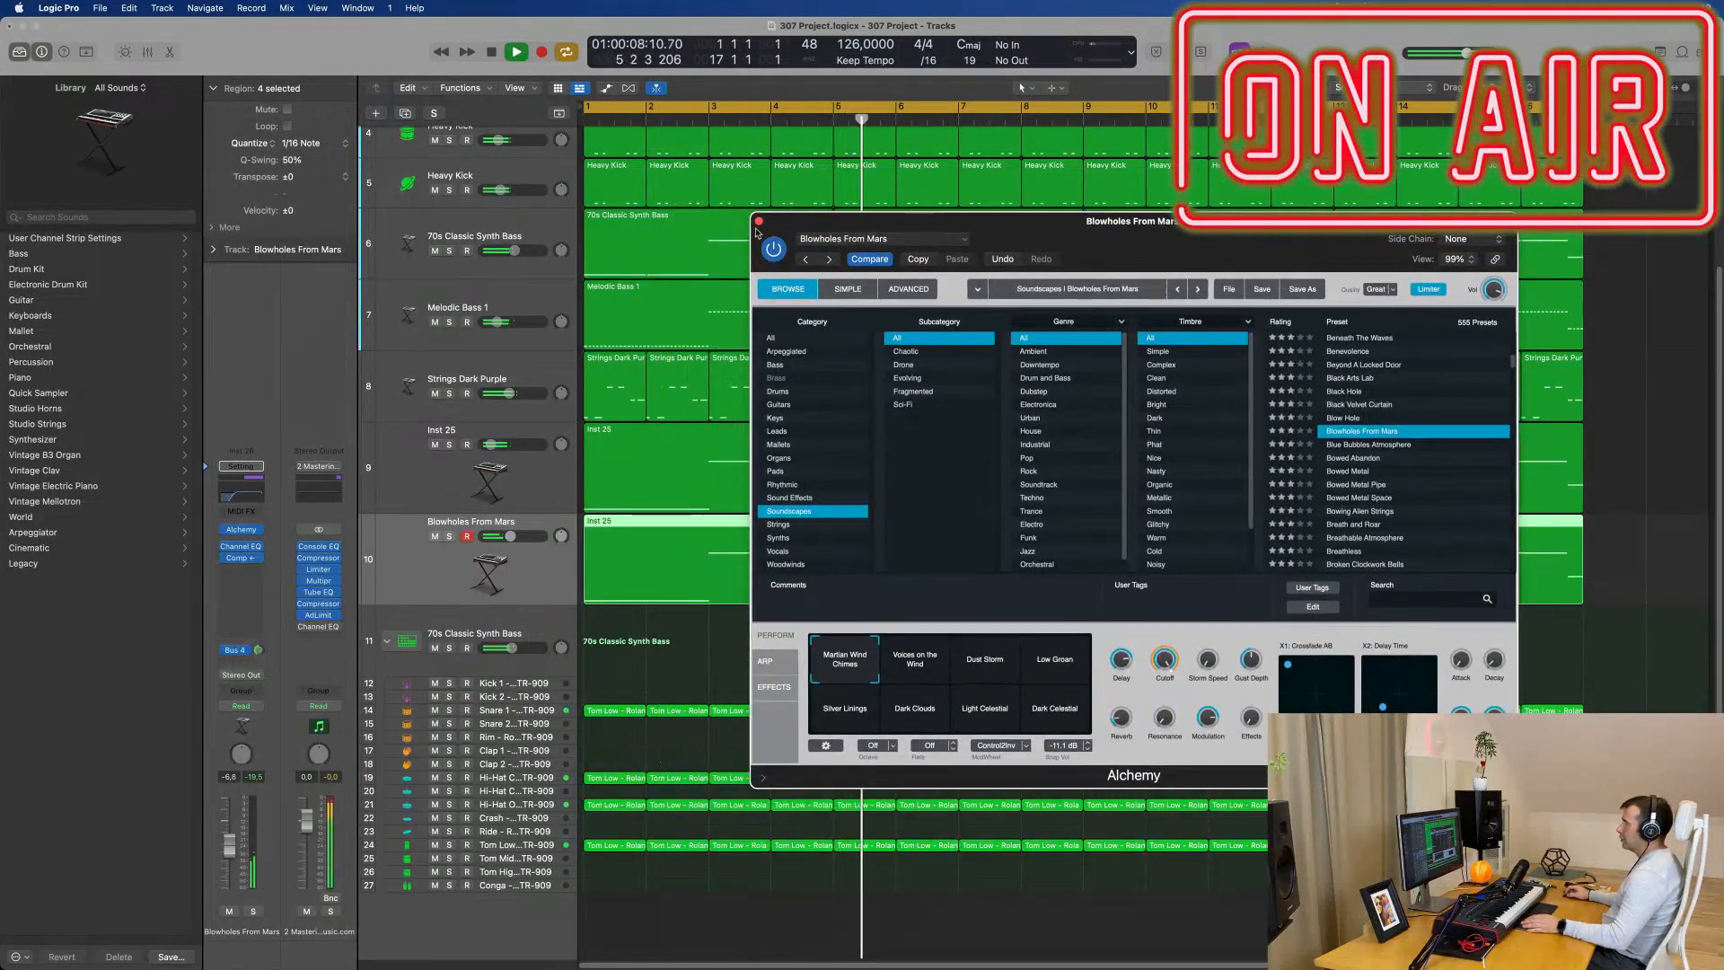
pyautogui.click(759, 222)
pyautogui.press('Return')
# Step: Adjust the Filter 1 cutoff in Alchemy on the Strings Dark Purple track while the song plays from the start
pyautogui.click(525, 374)
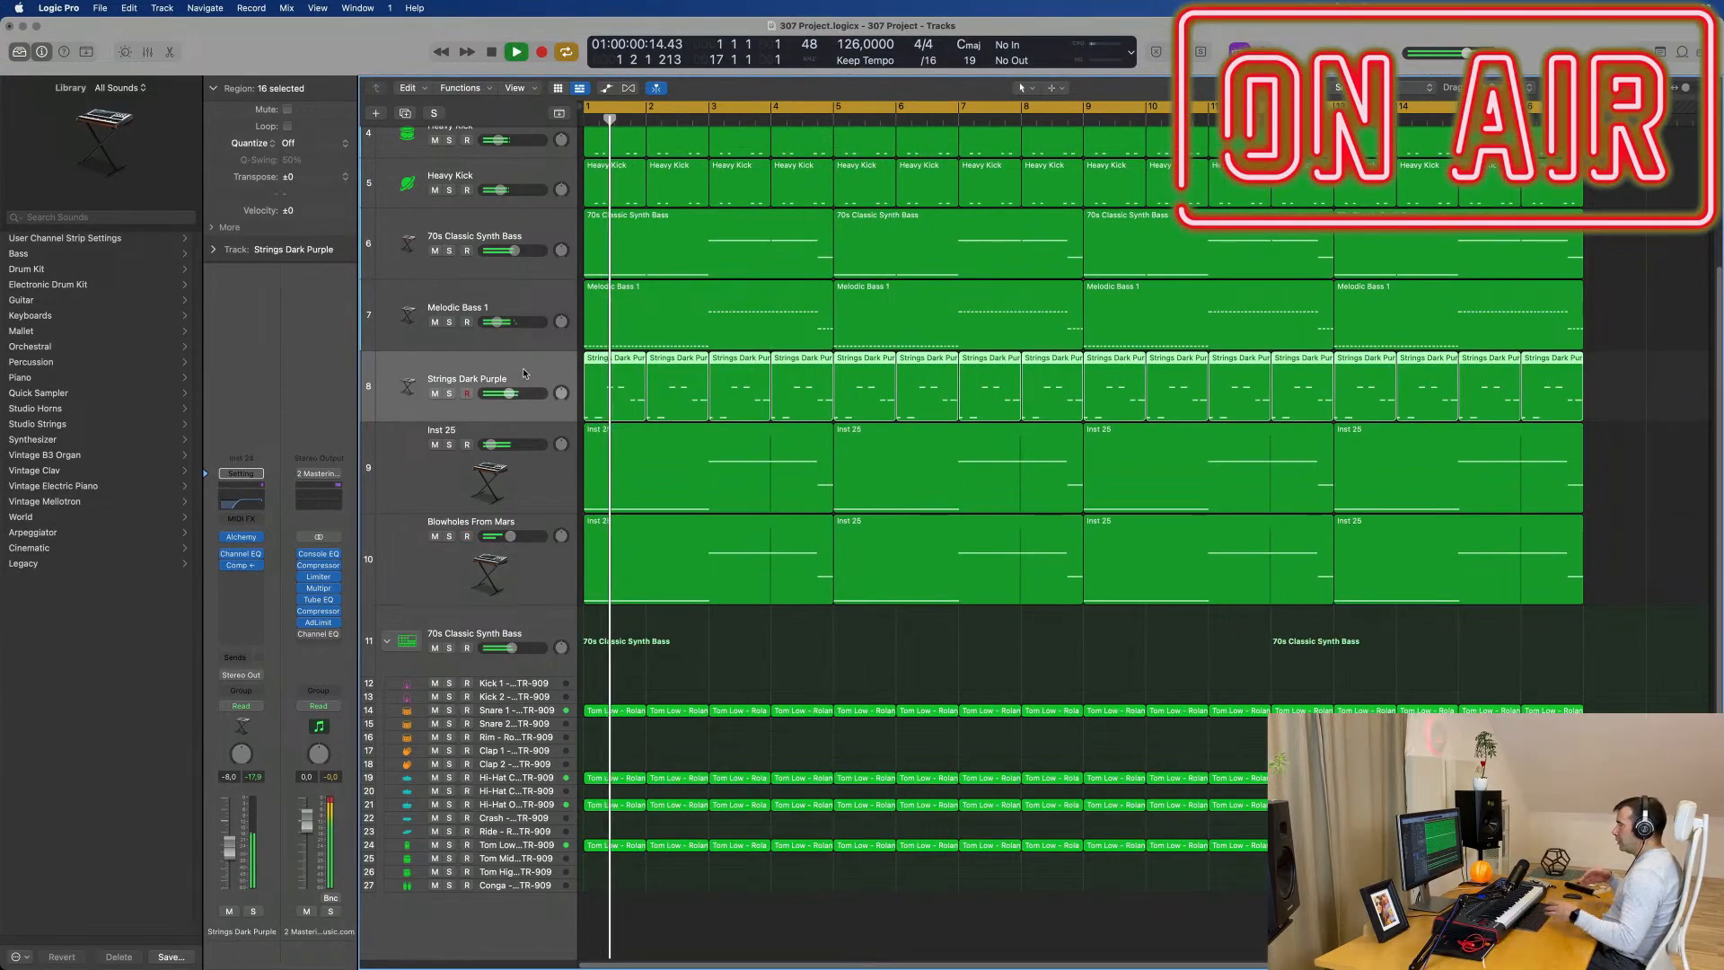
pyautogui.press('Return')
pyautogui.scroll(1, 530, 386)
pyautogui.press('space')
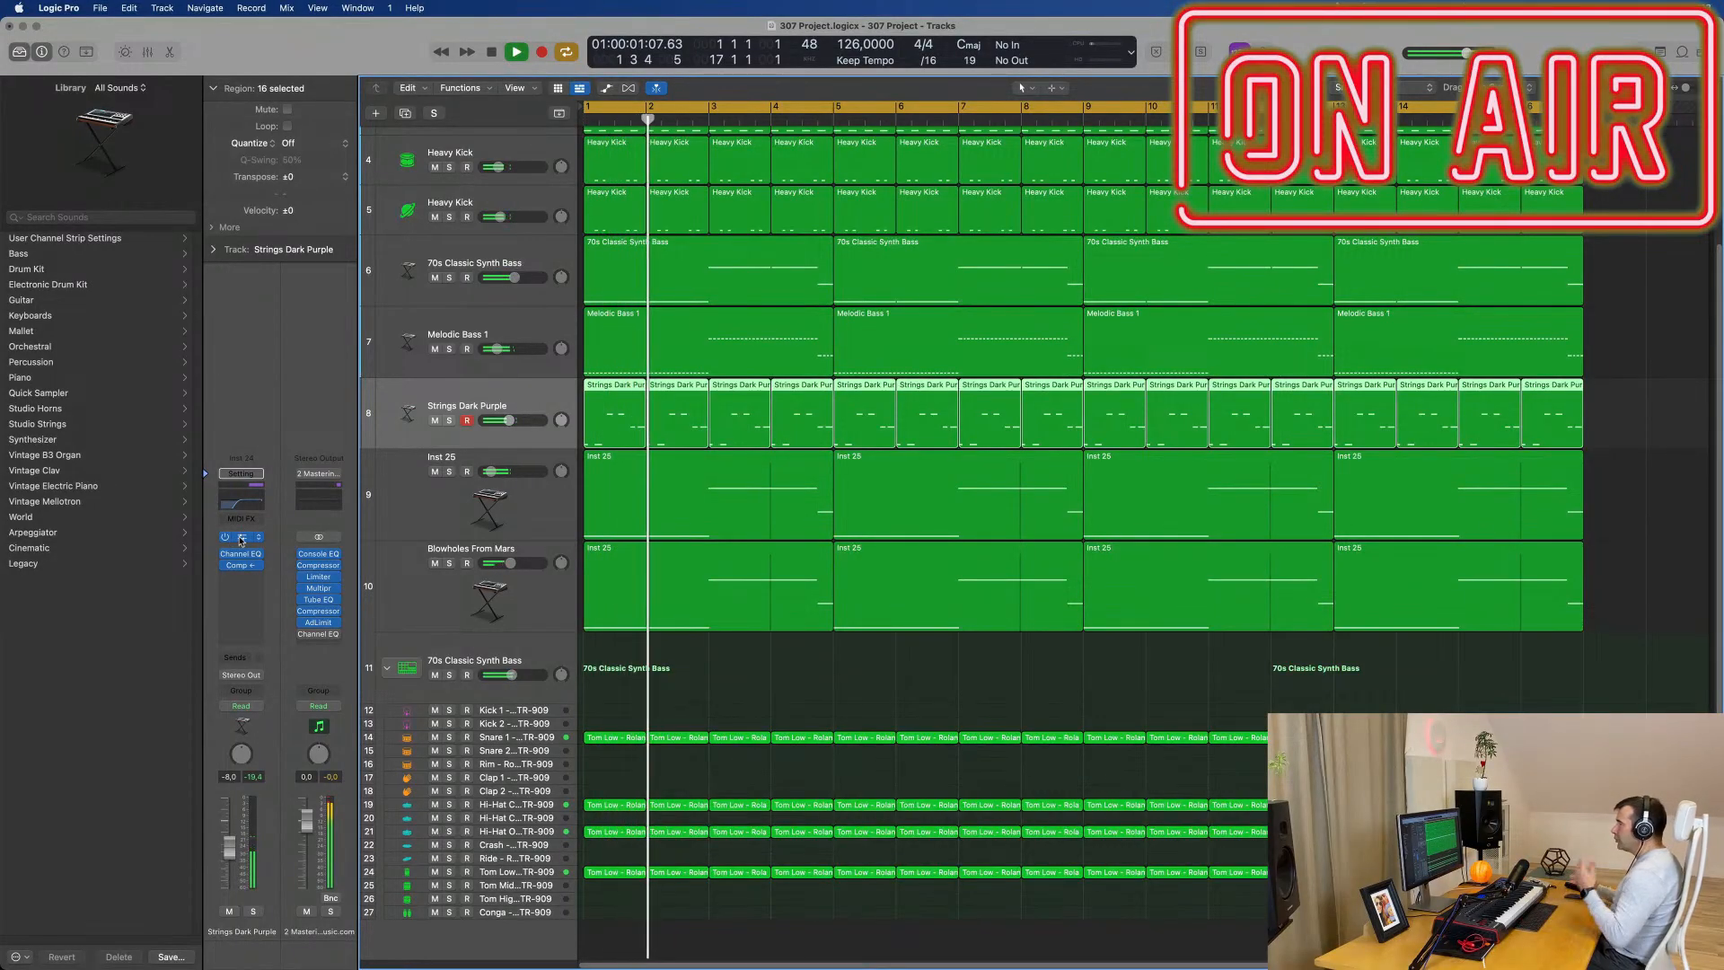
pyautogui.click(241, 539)
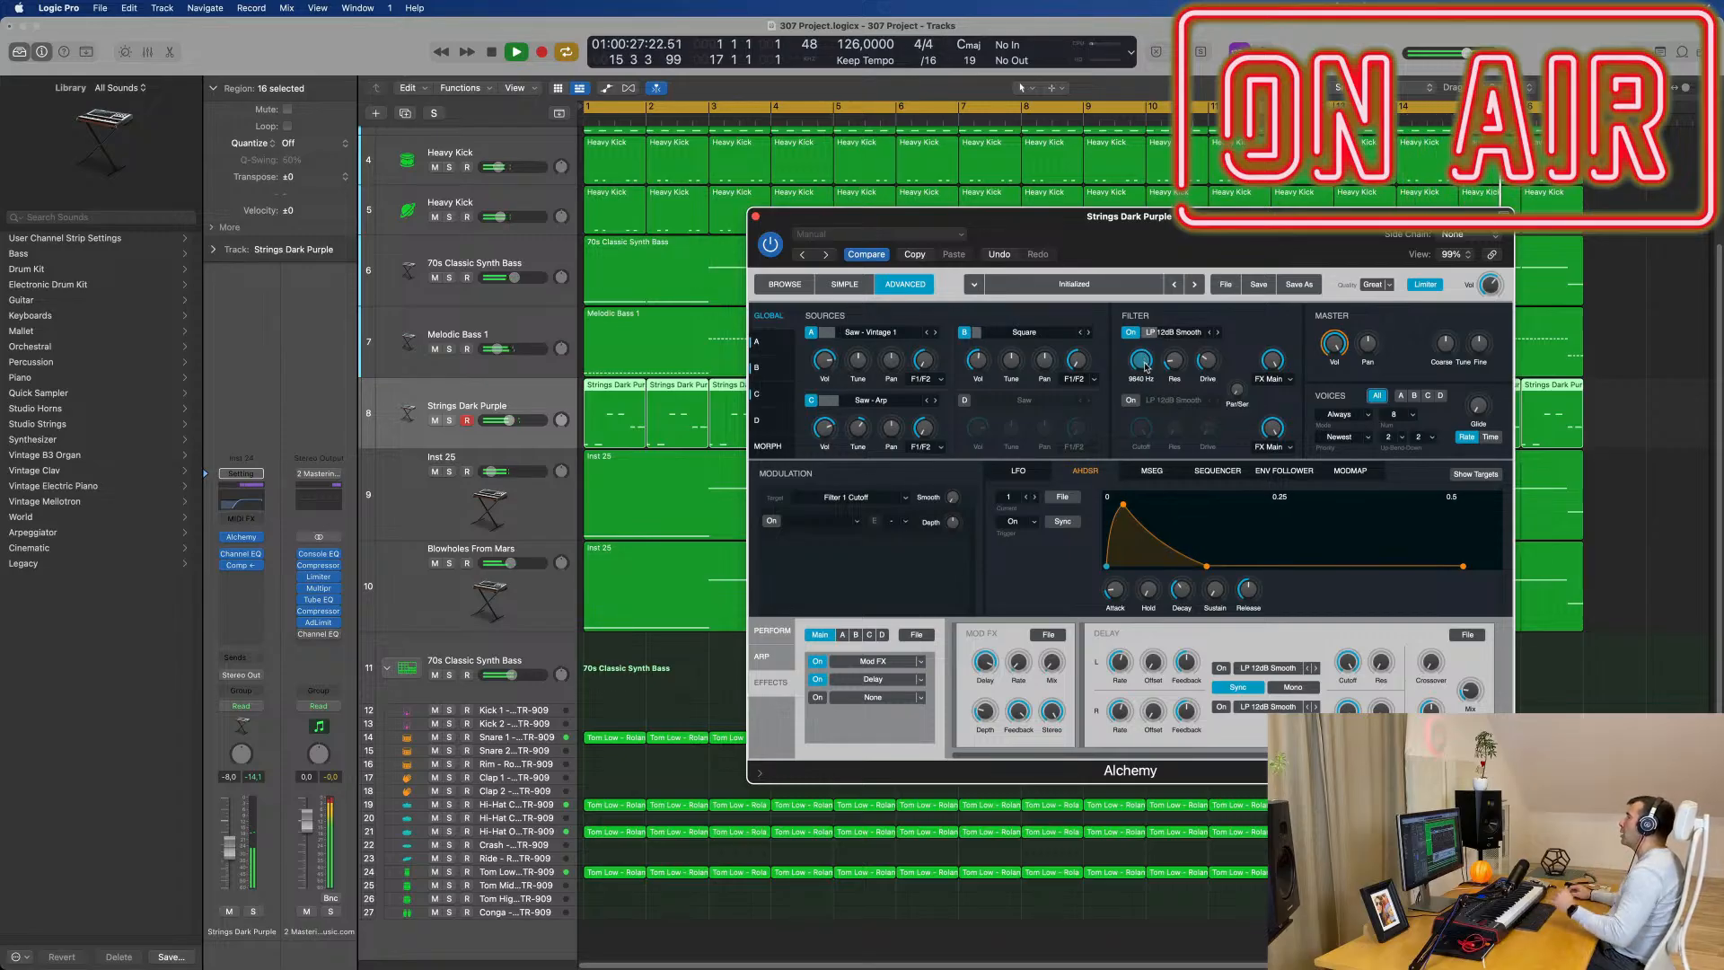
pyautogui.click(756, 216)
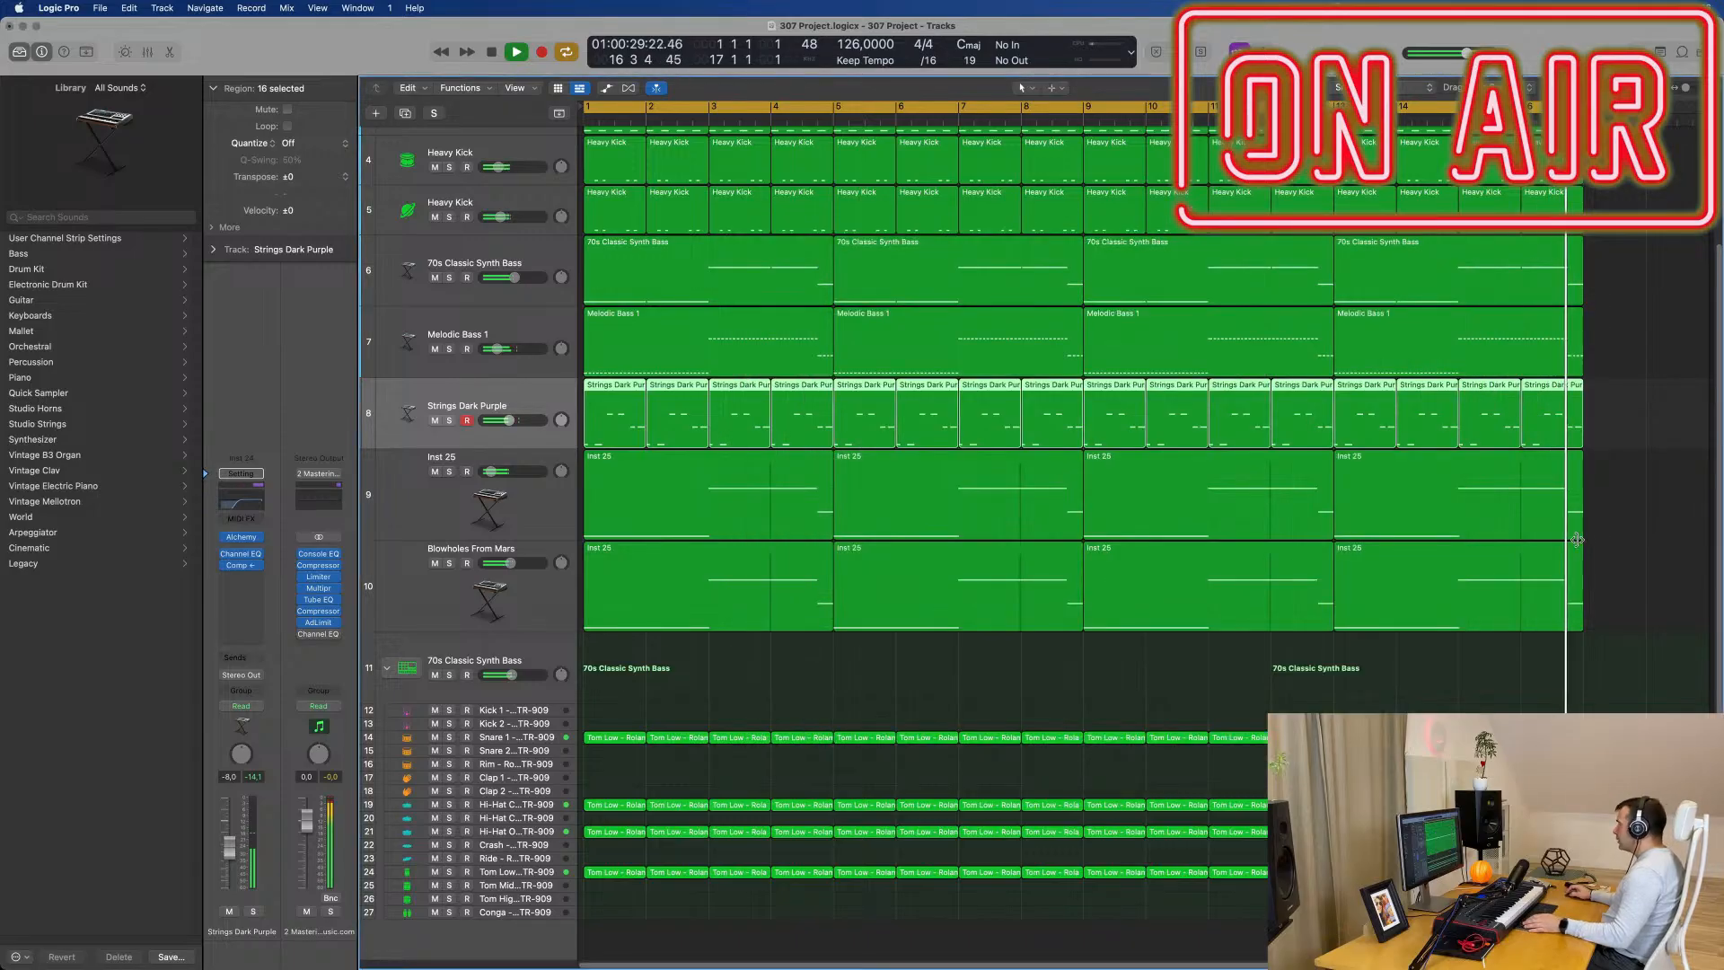
# Step: Delete the Strings Dark Purple regions from bar 9 onward and fill the gap again with repeated regions
pyautogui.moveTo(1628, 418); pyautogui.dragTo(1111, 435)
pyautogui.press('Delete')
pyautogui.press('super+r')
pyautogui.click(1012, 731)
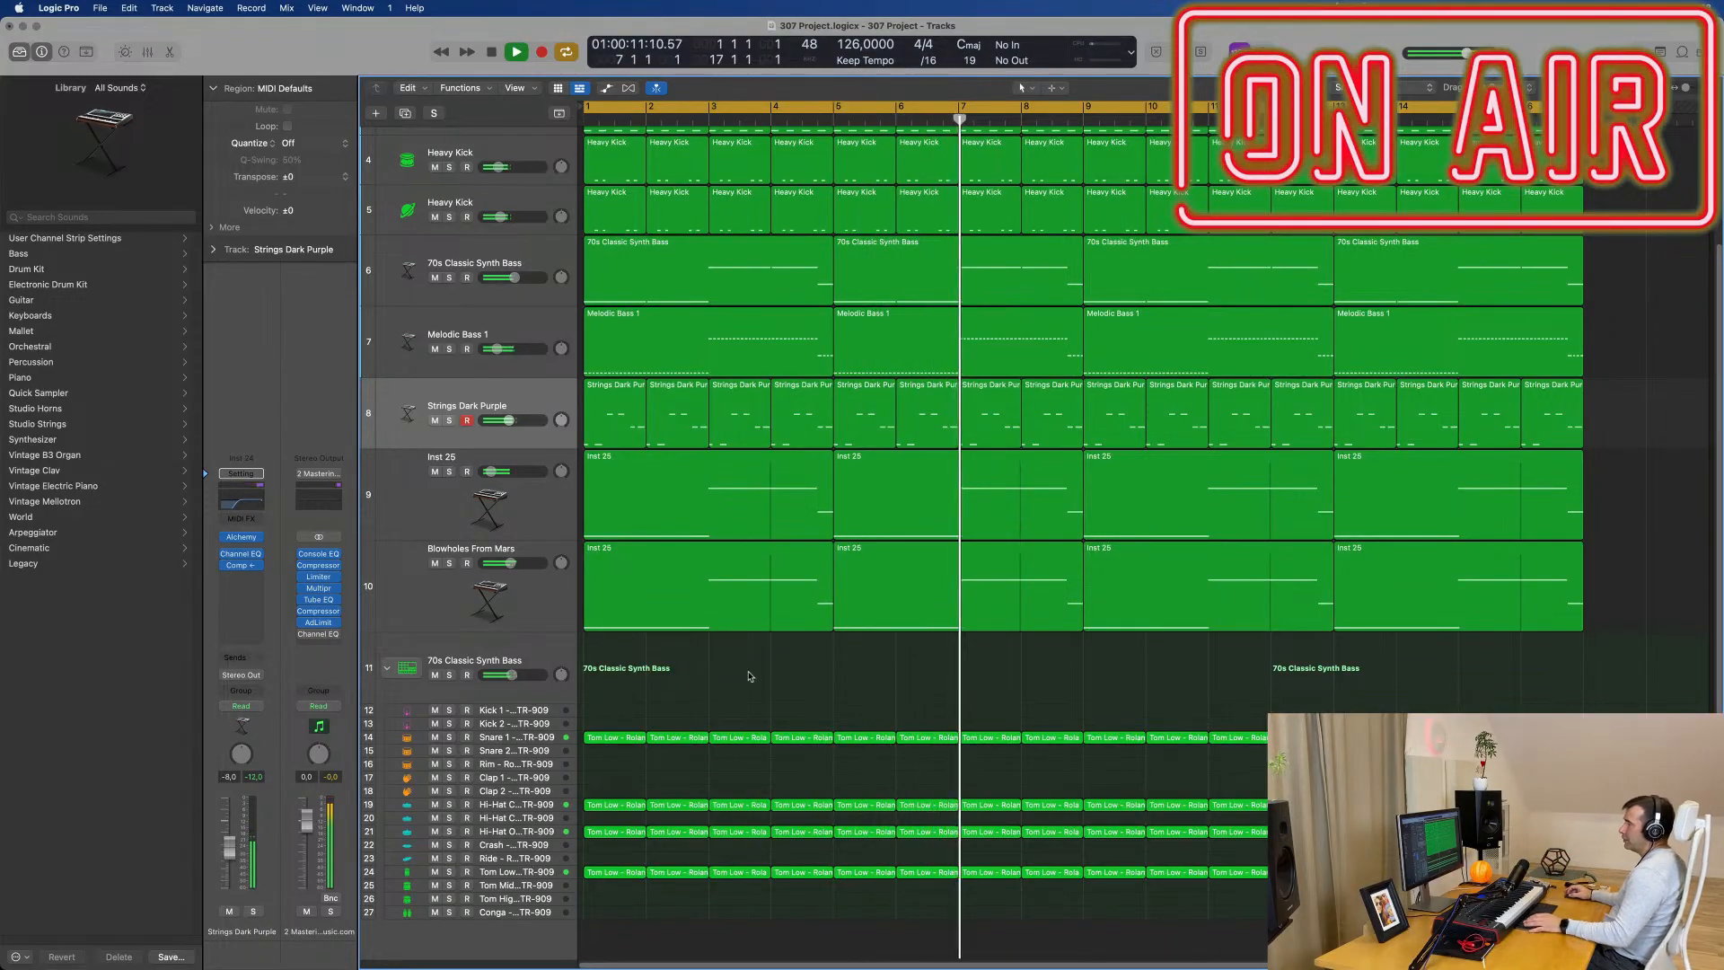
# Step: Copy the first Snare 1 region to the Clap 1 track and reduce it to a single C3 note on the bar's first beat
pyautogui.scroll(-2, 751, 633)
pyautogui.click(612, 720)
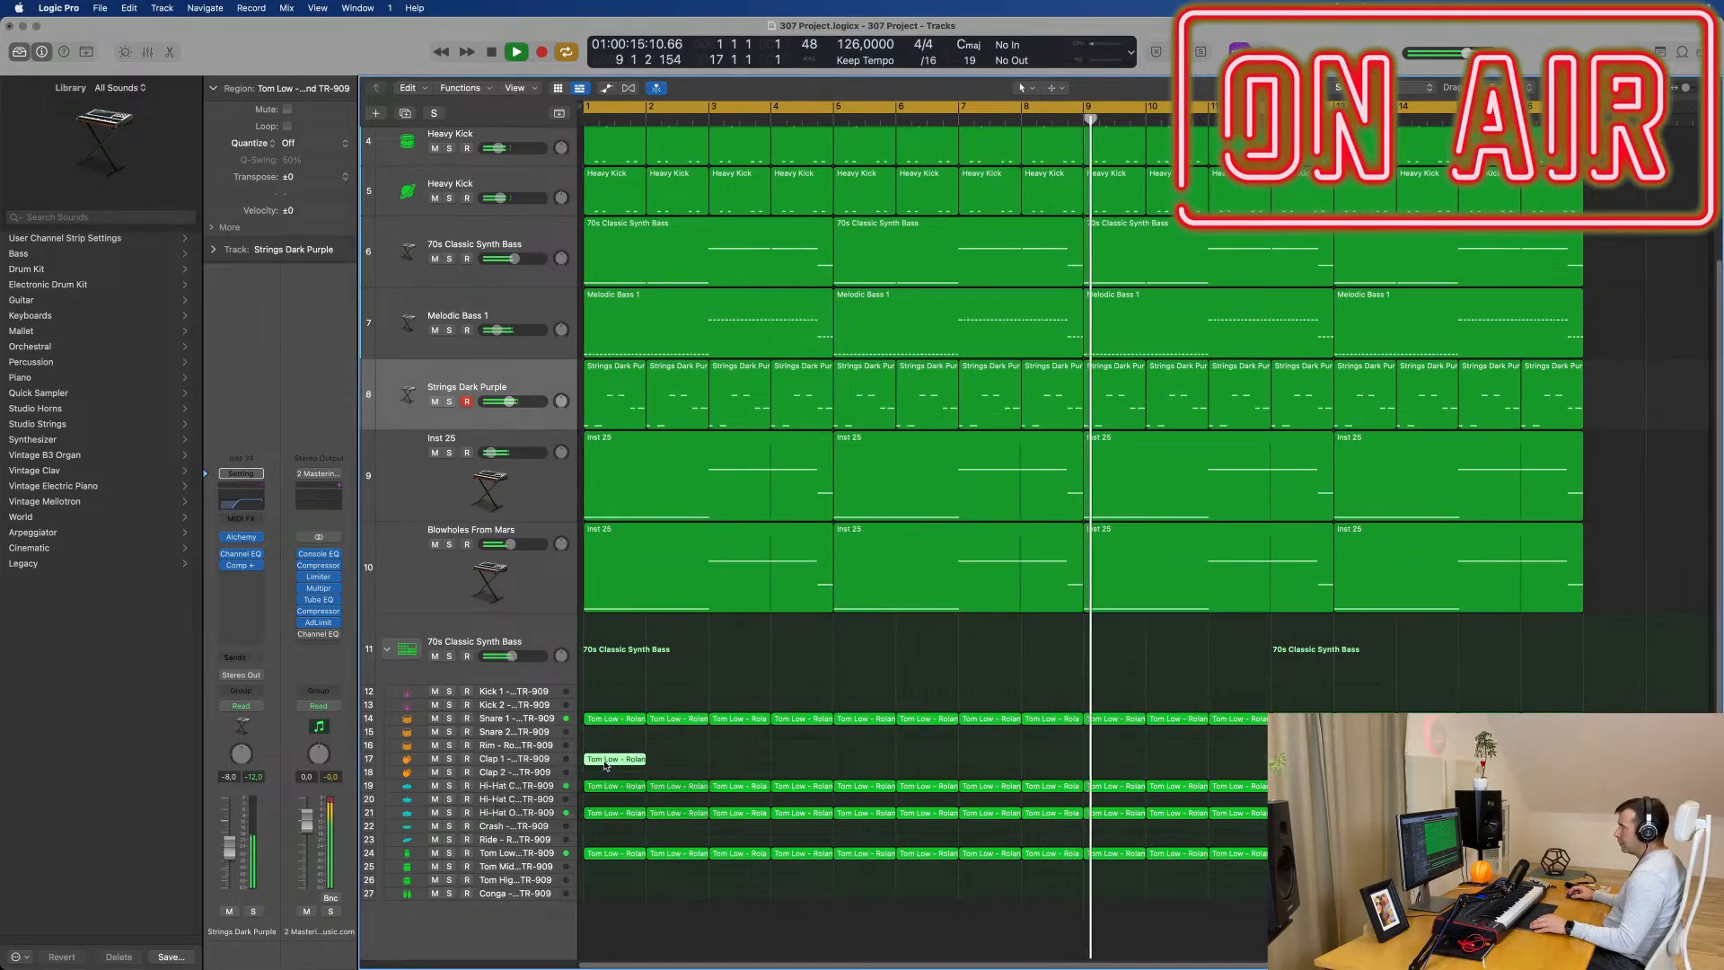
pyautogui.press('e')
pyautogui.click(640, 770)
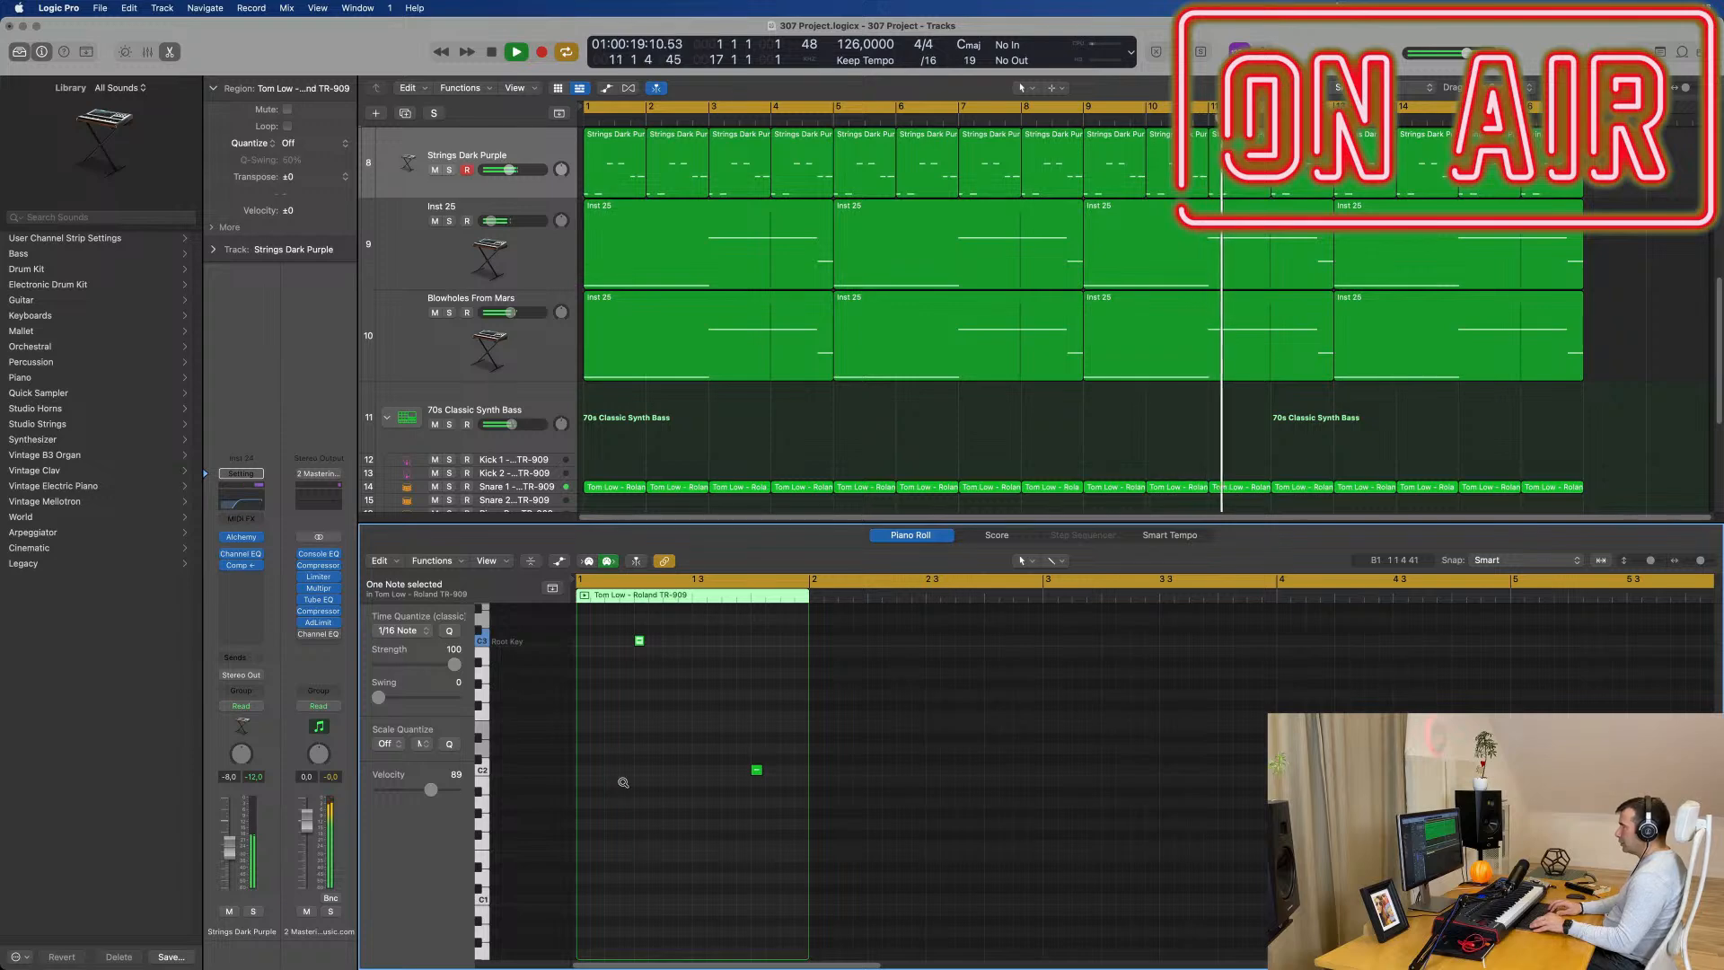
pyautogui.moveTo(734, 756); pyautogui.dragTo(791, 806)
pyautogui.press('Delete')
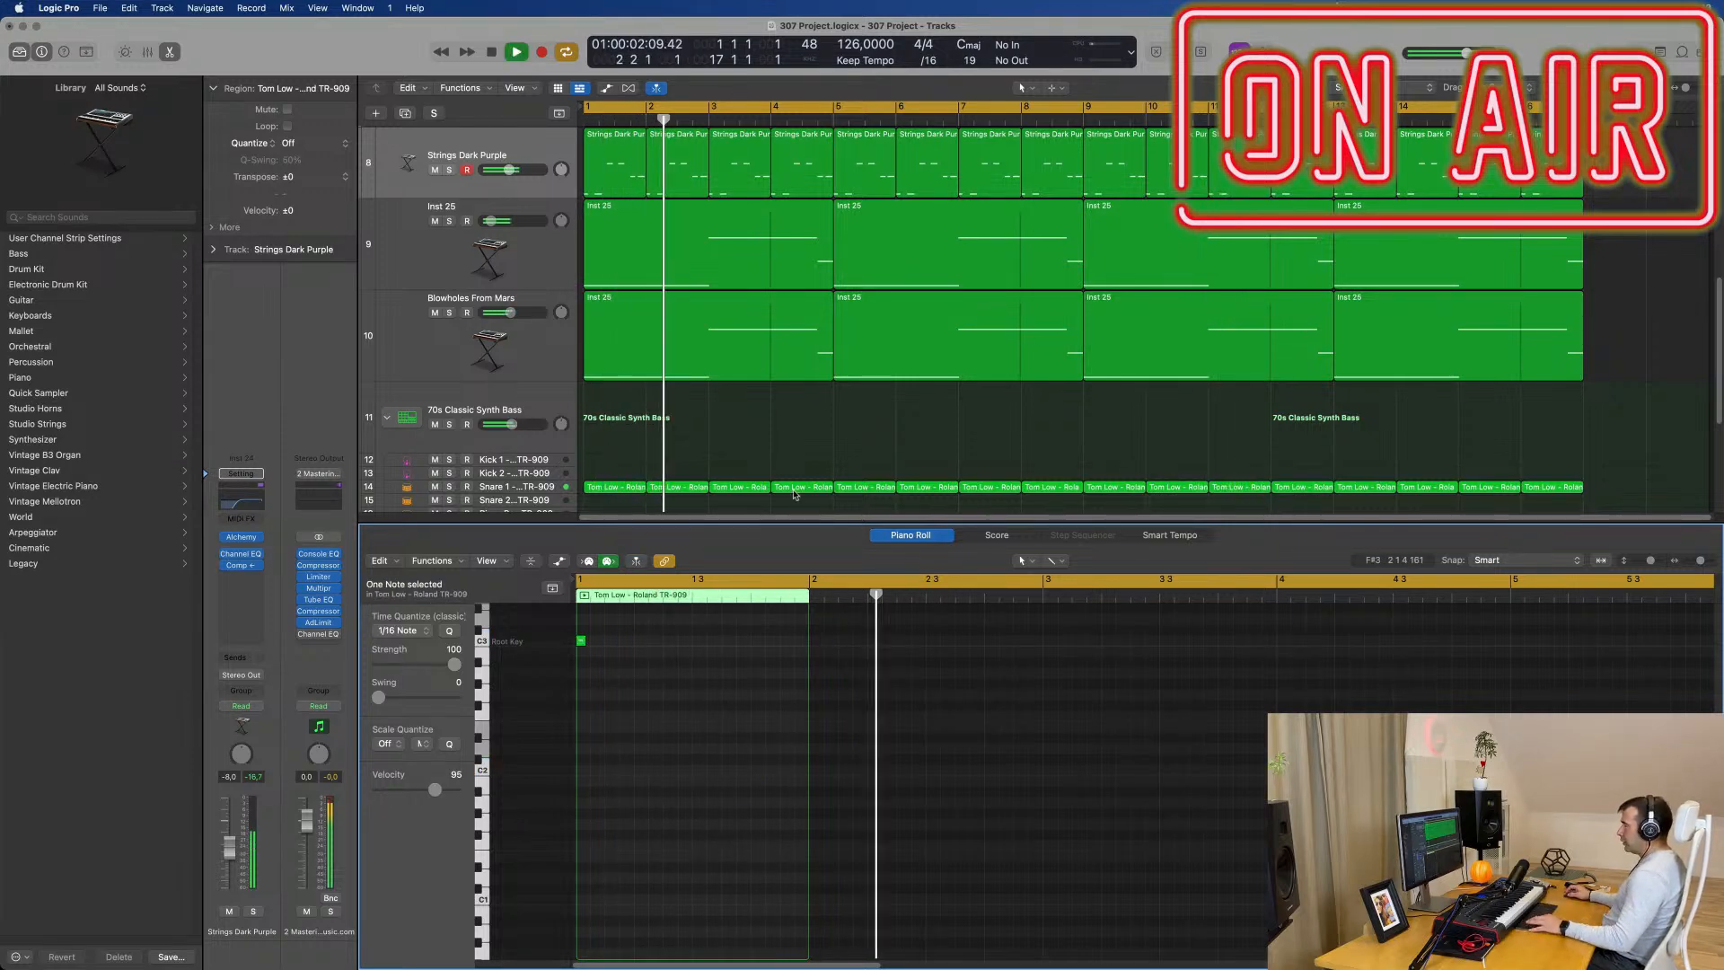
pyautogui.press('x')
pyautogui.press('x')
# Step: Repeat the one-bar Clap 1 region along its track to fill the arrangement
pyautogui.click(619, 751)
pyautogui.press('super+r')
pyautogui.press('super+r')
pyautogui.press('super+r')
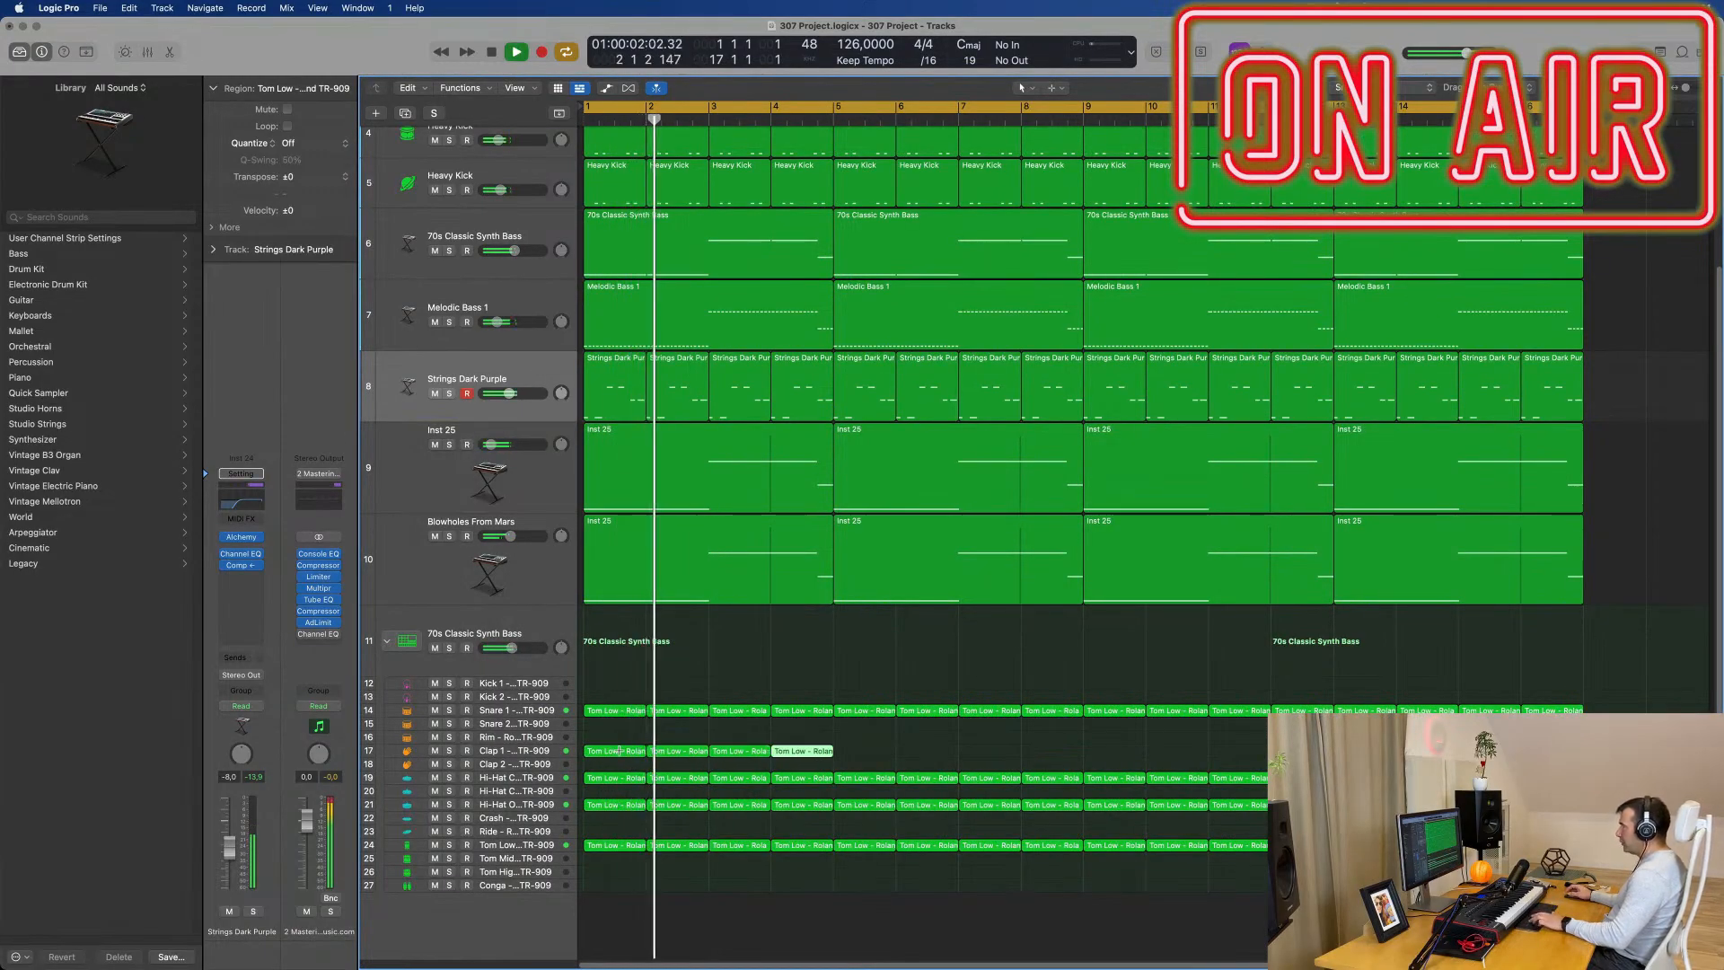
pyautogui.press('super+r')
pyautogui.press('super+r')
pyautogui.press('super+r')
pyautogui.press('super+r')
pyautogui.press('super+r')
pyautogui.press('super+r')
pyautogui.press('super+r')
pyautogui.press('super+r')
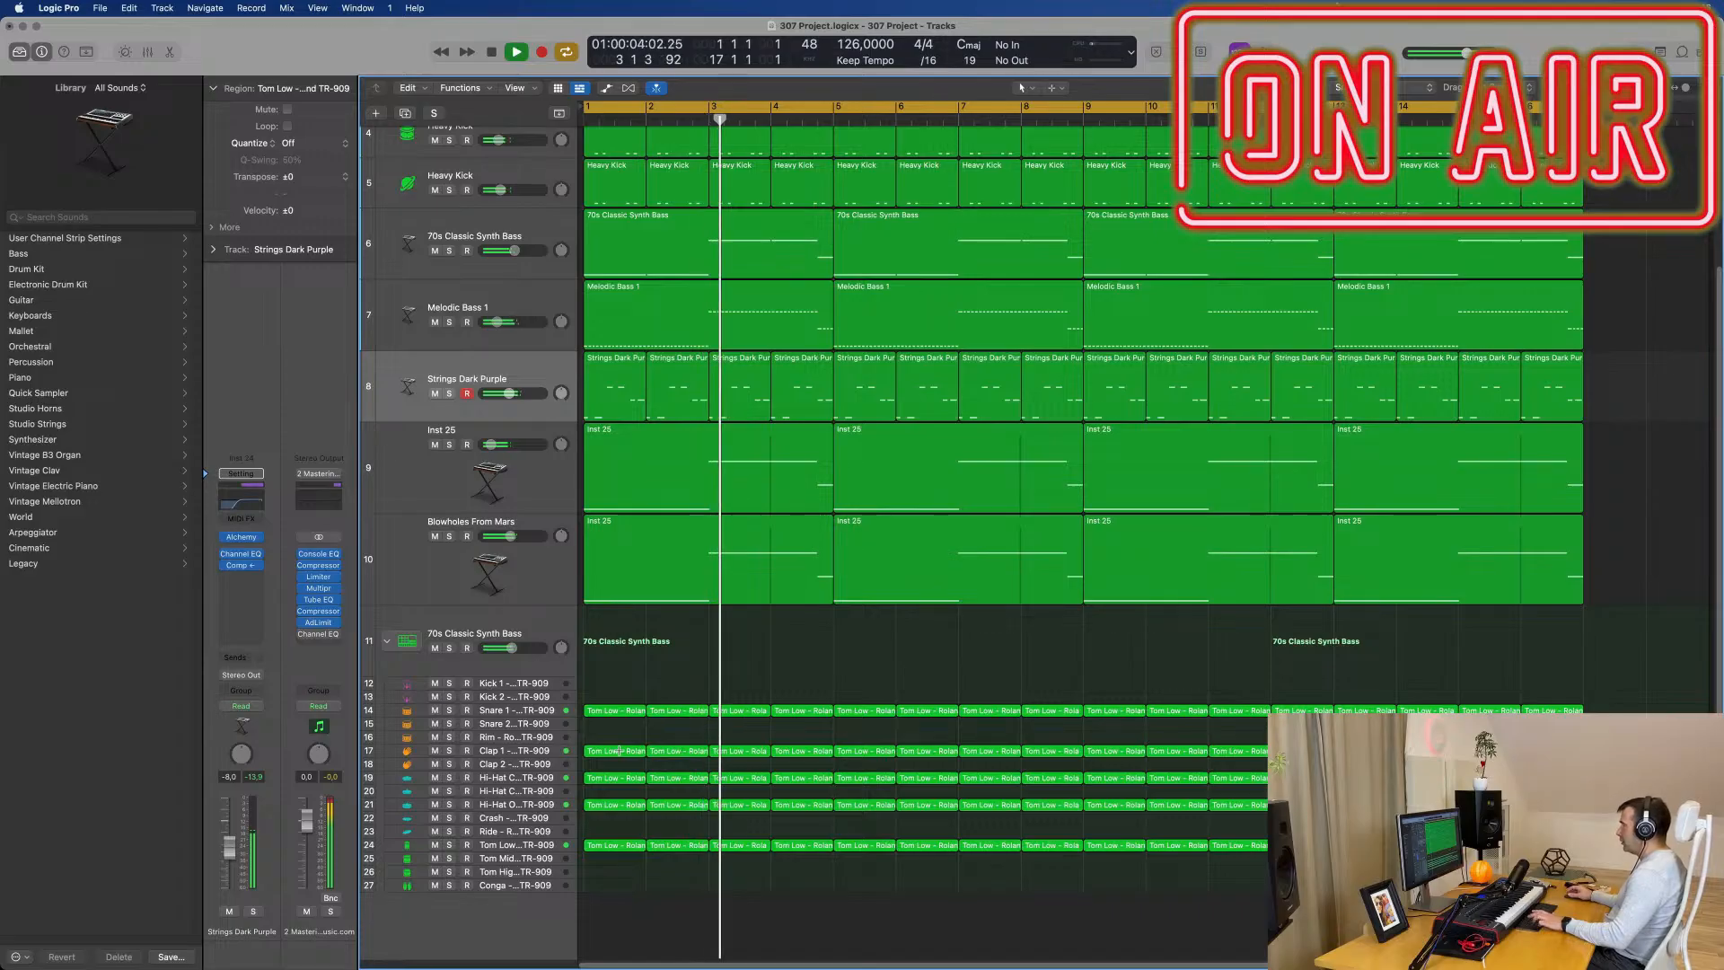
# Step: Listen from the start with the Clap 1 track selected and examine the channel levels in the mixer
pyautogui.click(550, 751)
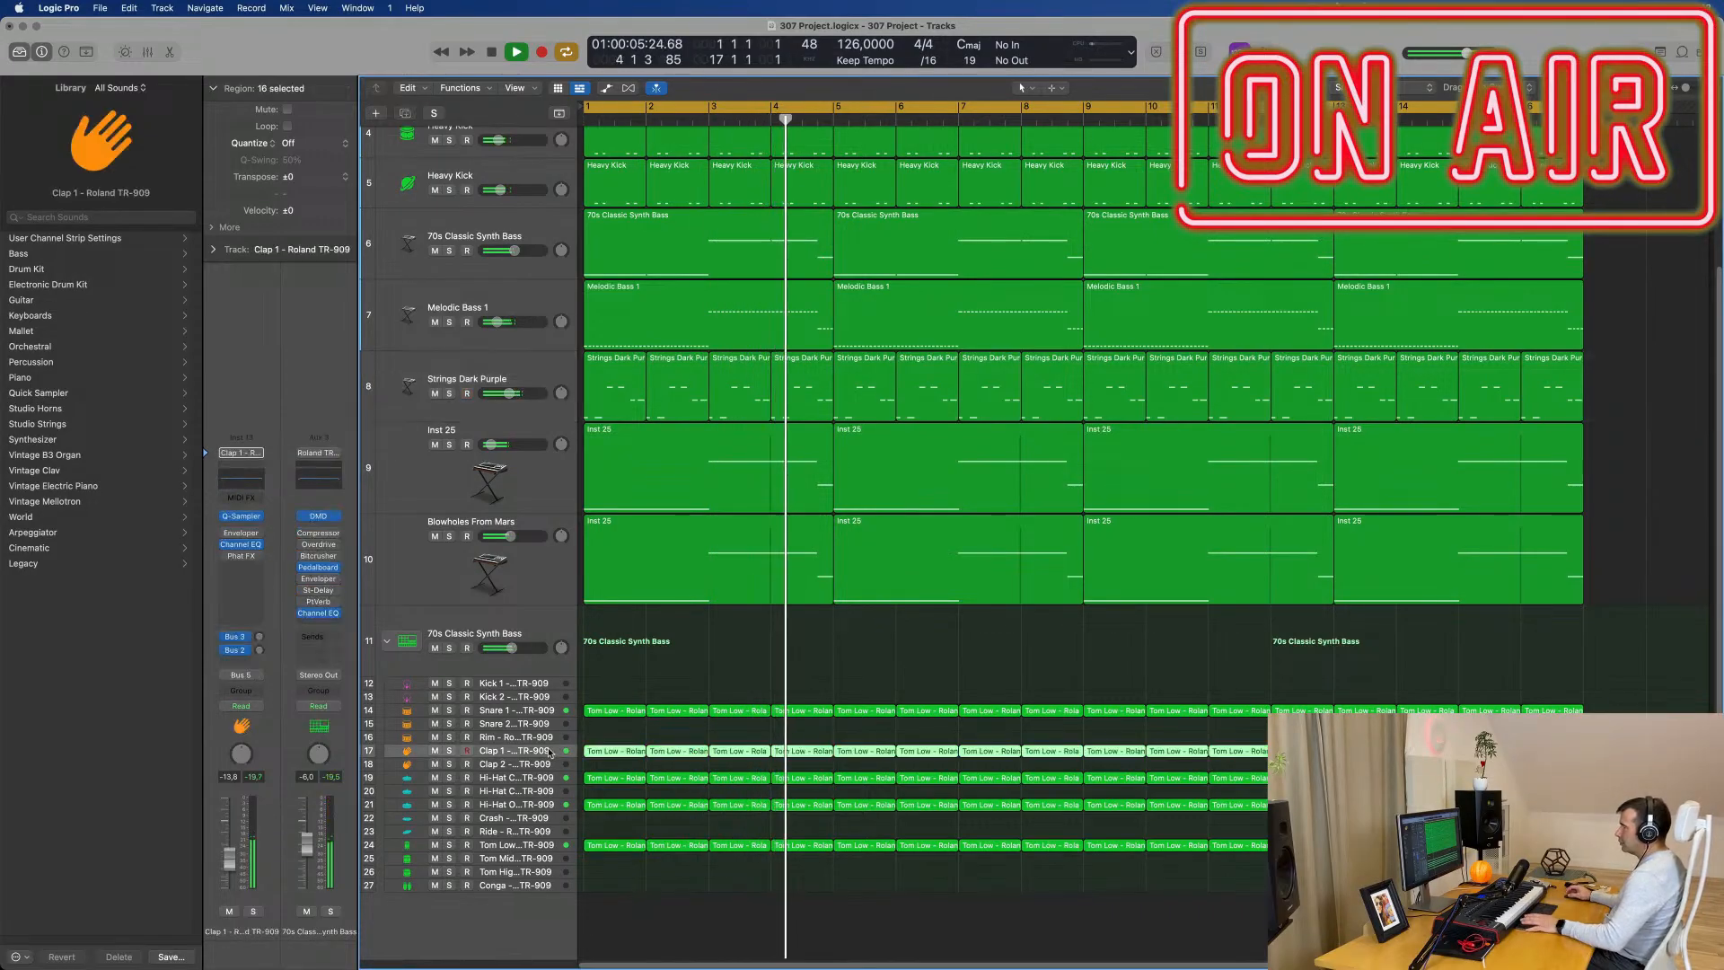
pyautogui.press('space')
pyautogui.press('space')
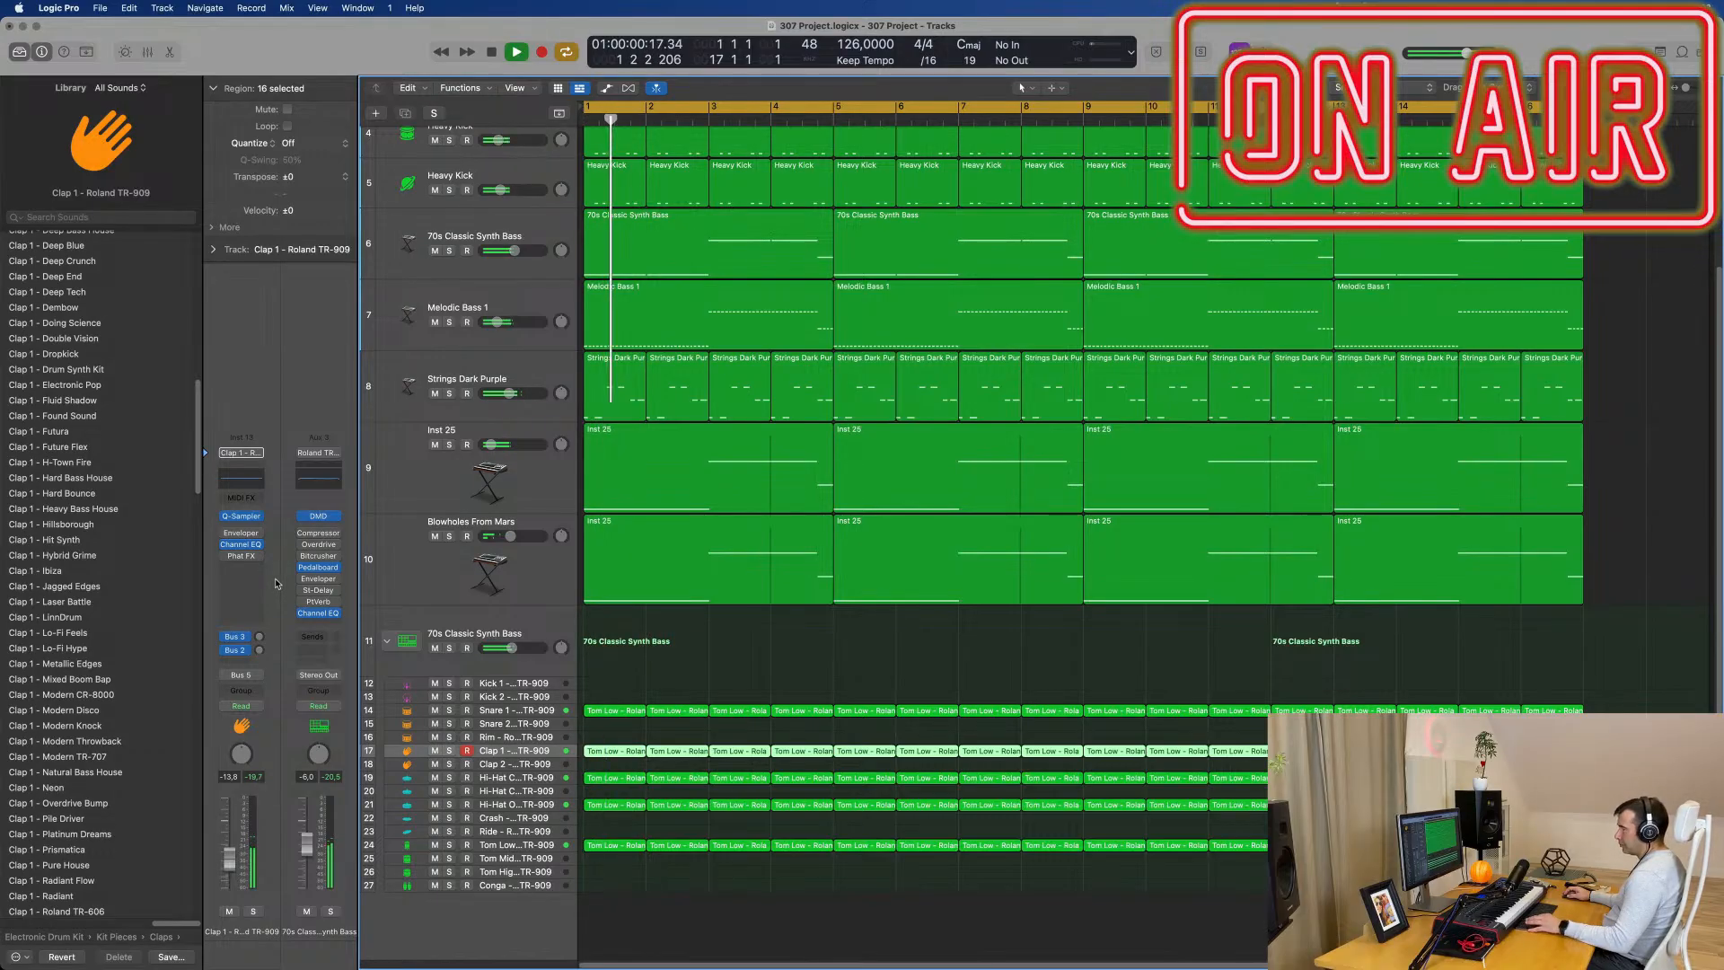
pyautogui.press('x')
pyautogui.press('x')
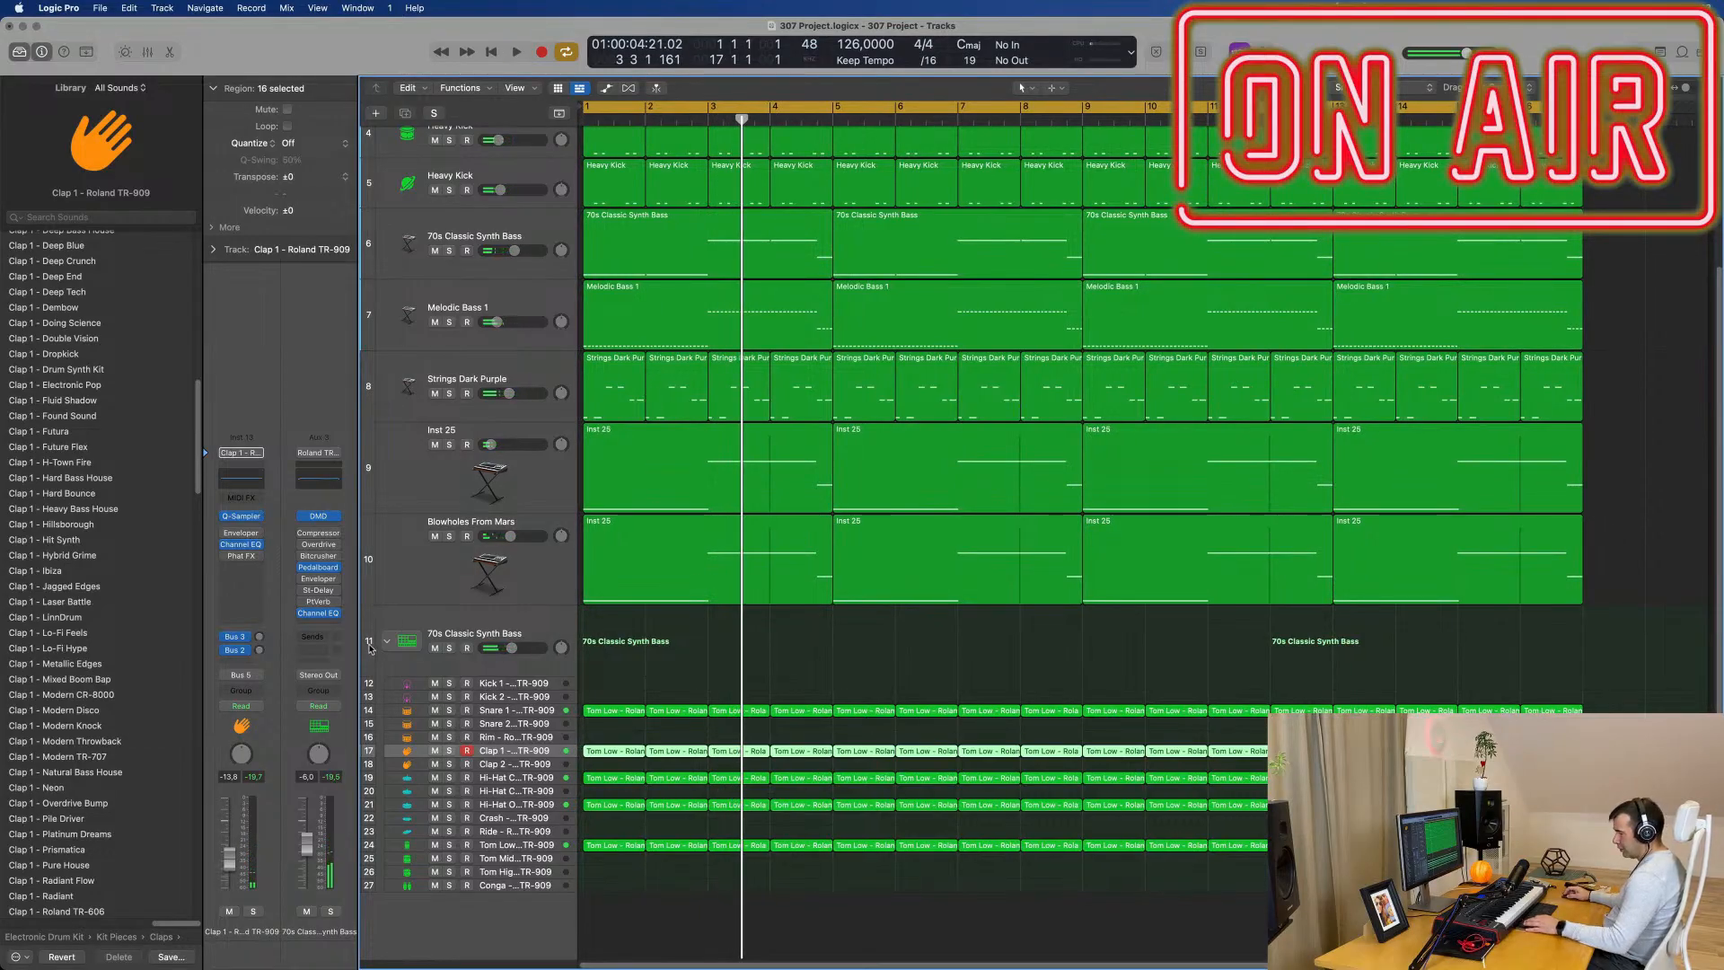
pyautogui.press('x')
pyautogui.hscroll(5, 813, 682)
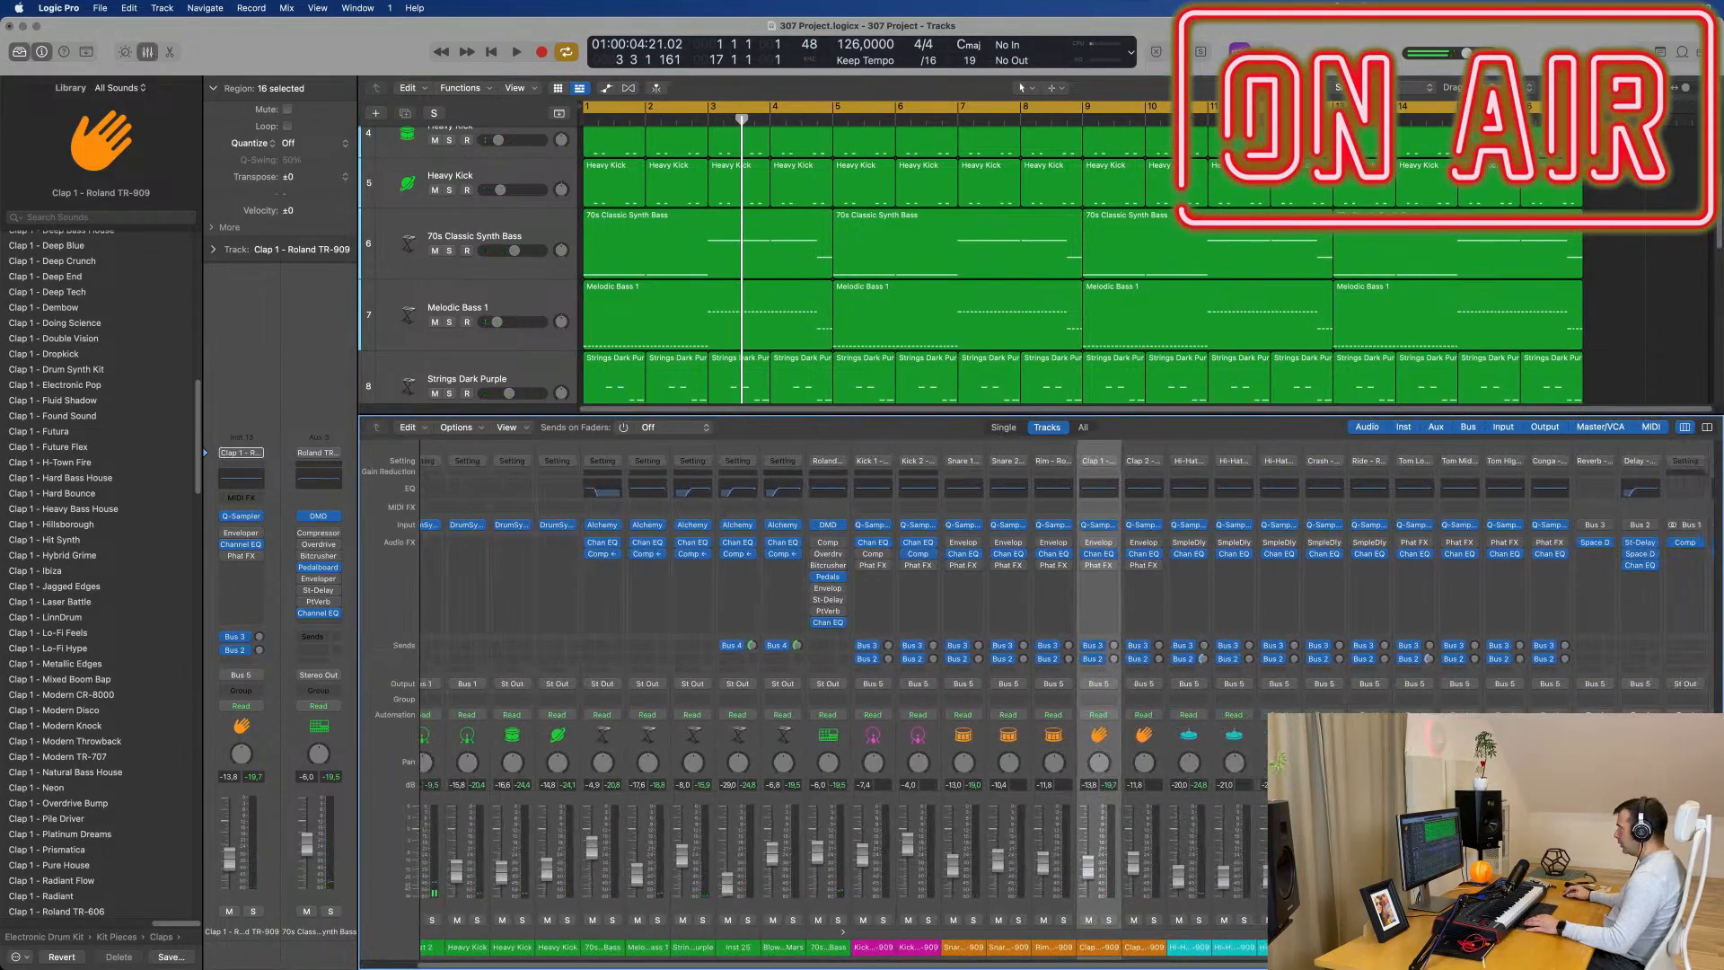
pyautogui.press('Return')
pyautogui.press('space')
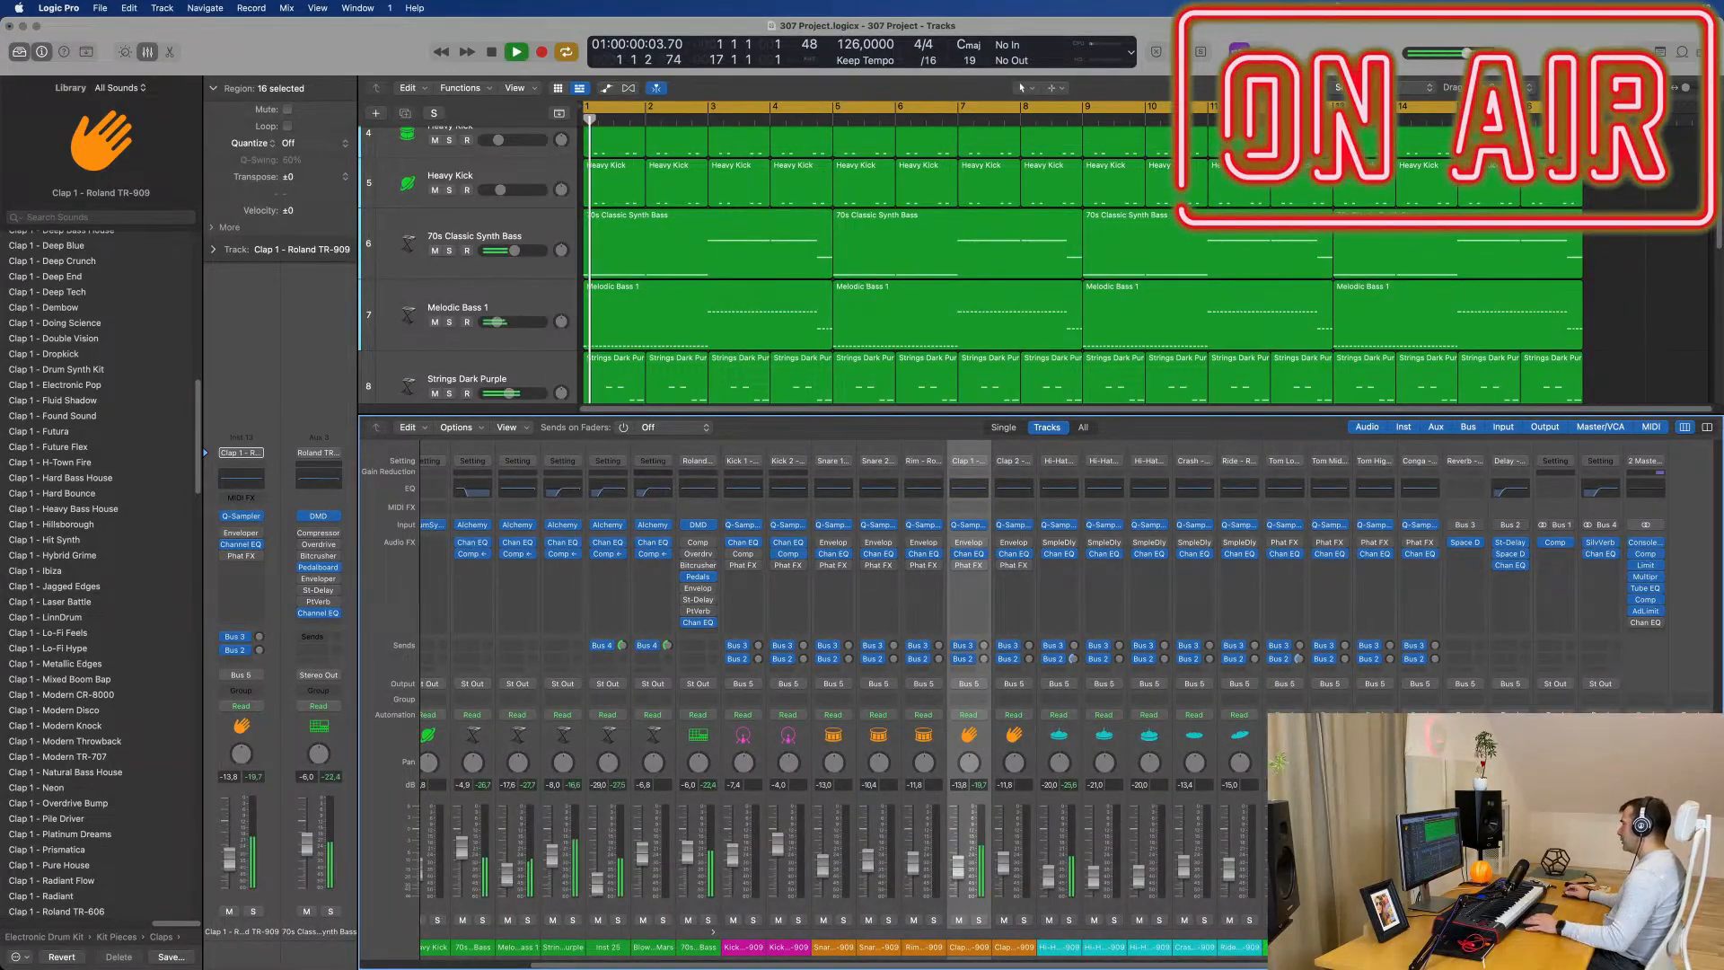
pyautogui.press('x')
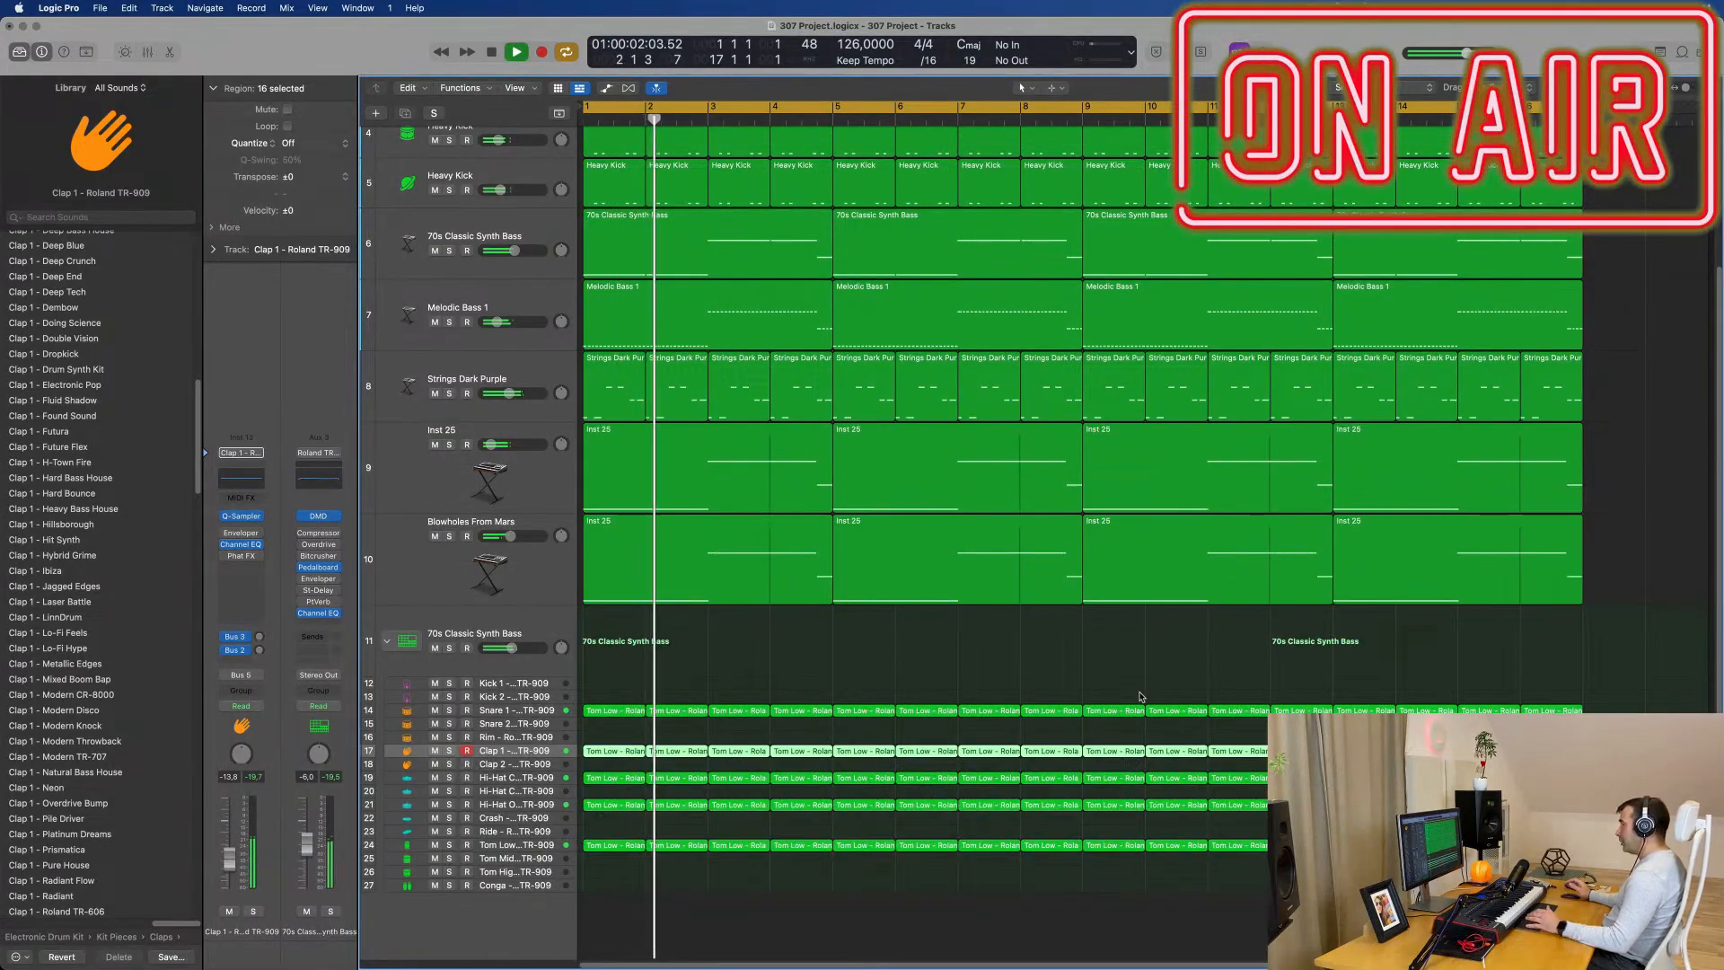
# Step: Raise the Clap 1 track's volume to about -8 dB and replay the song from the start
pyautogui.press('Return')
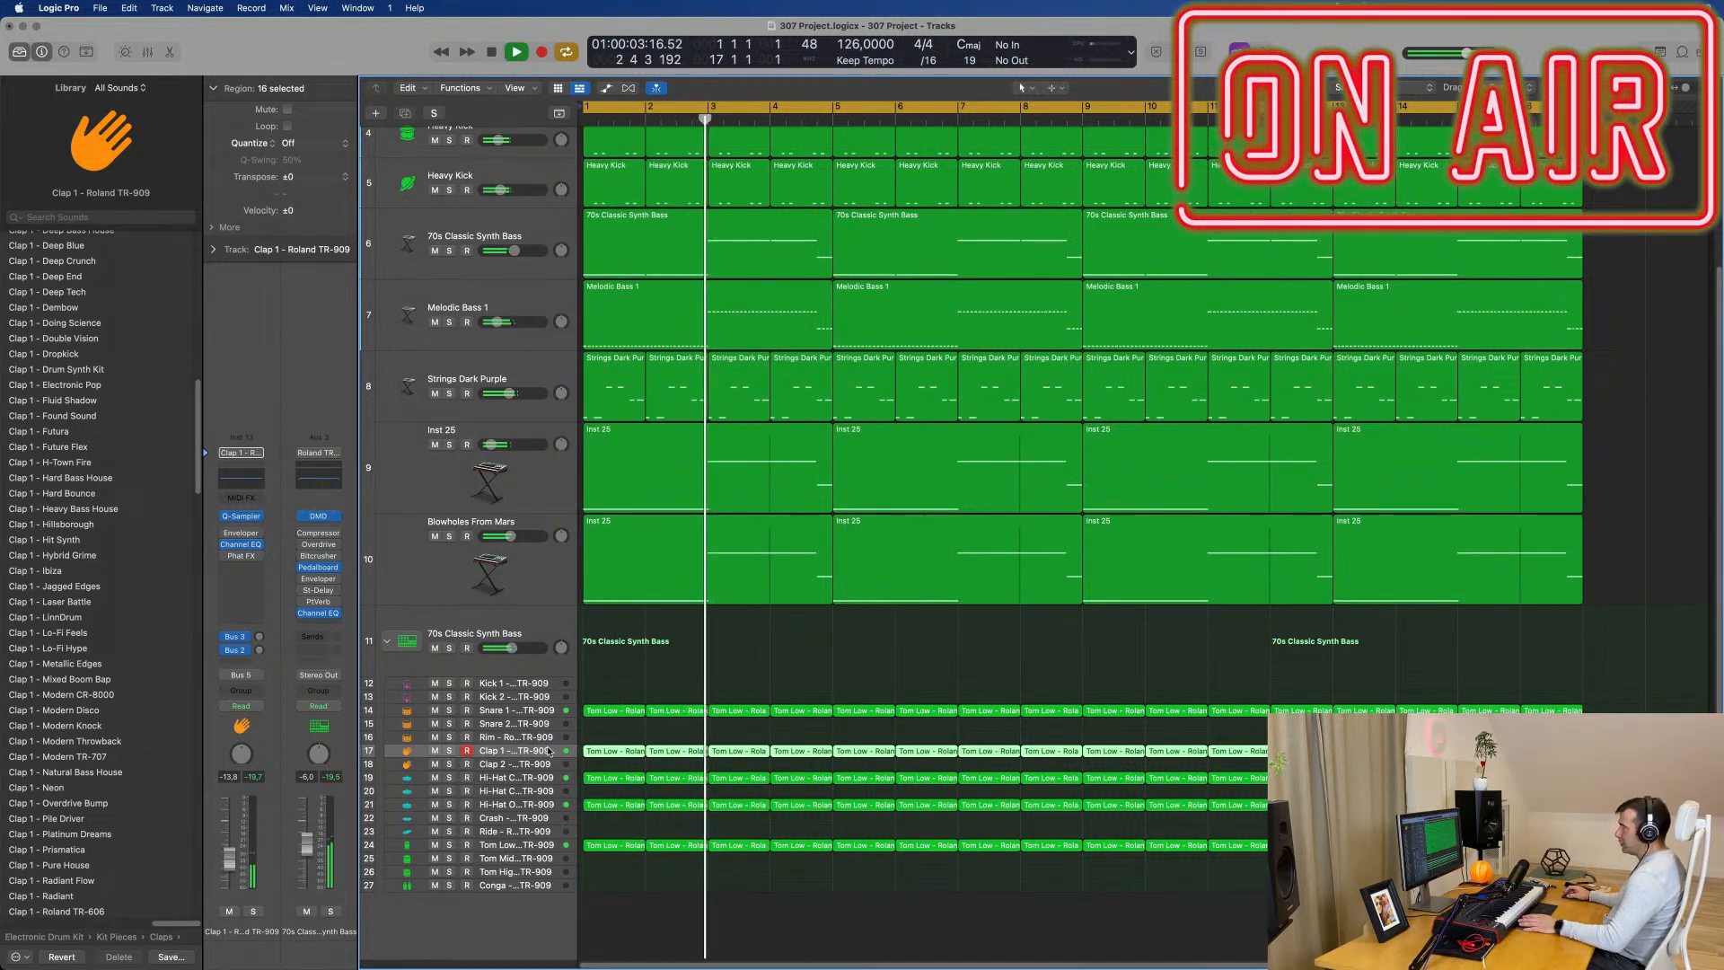
pyautogui.press('space')
pyautogui.moveTo(231, 859); pyautogui.dragTo(230, 845)
pyautogui.press('space')
pyautogui.press('space')
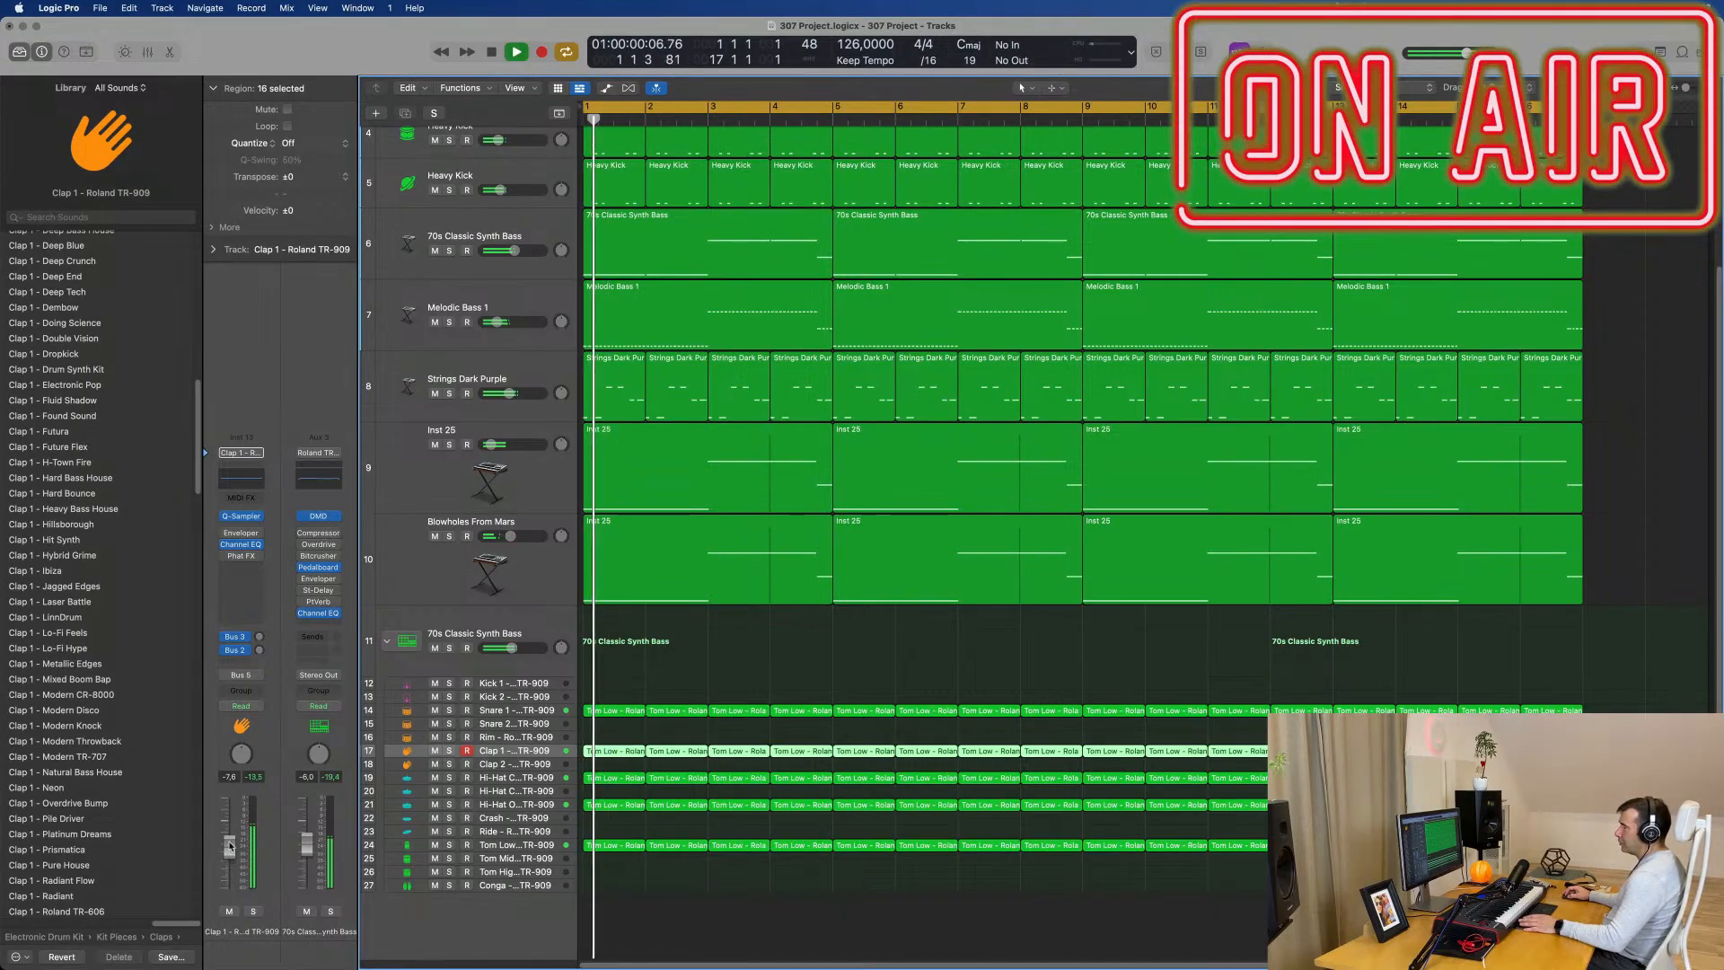
# Step: Raise the Clap 1 track's Bus 2 delay send to about -2 dB, replaying the opening to judge the effect
pyautogui.moveTo(258, 637); pyautogui.dragTo(258, 639)
pyautogui.click(258, 650)
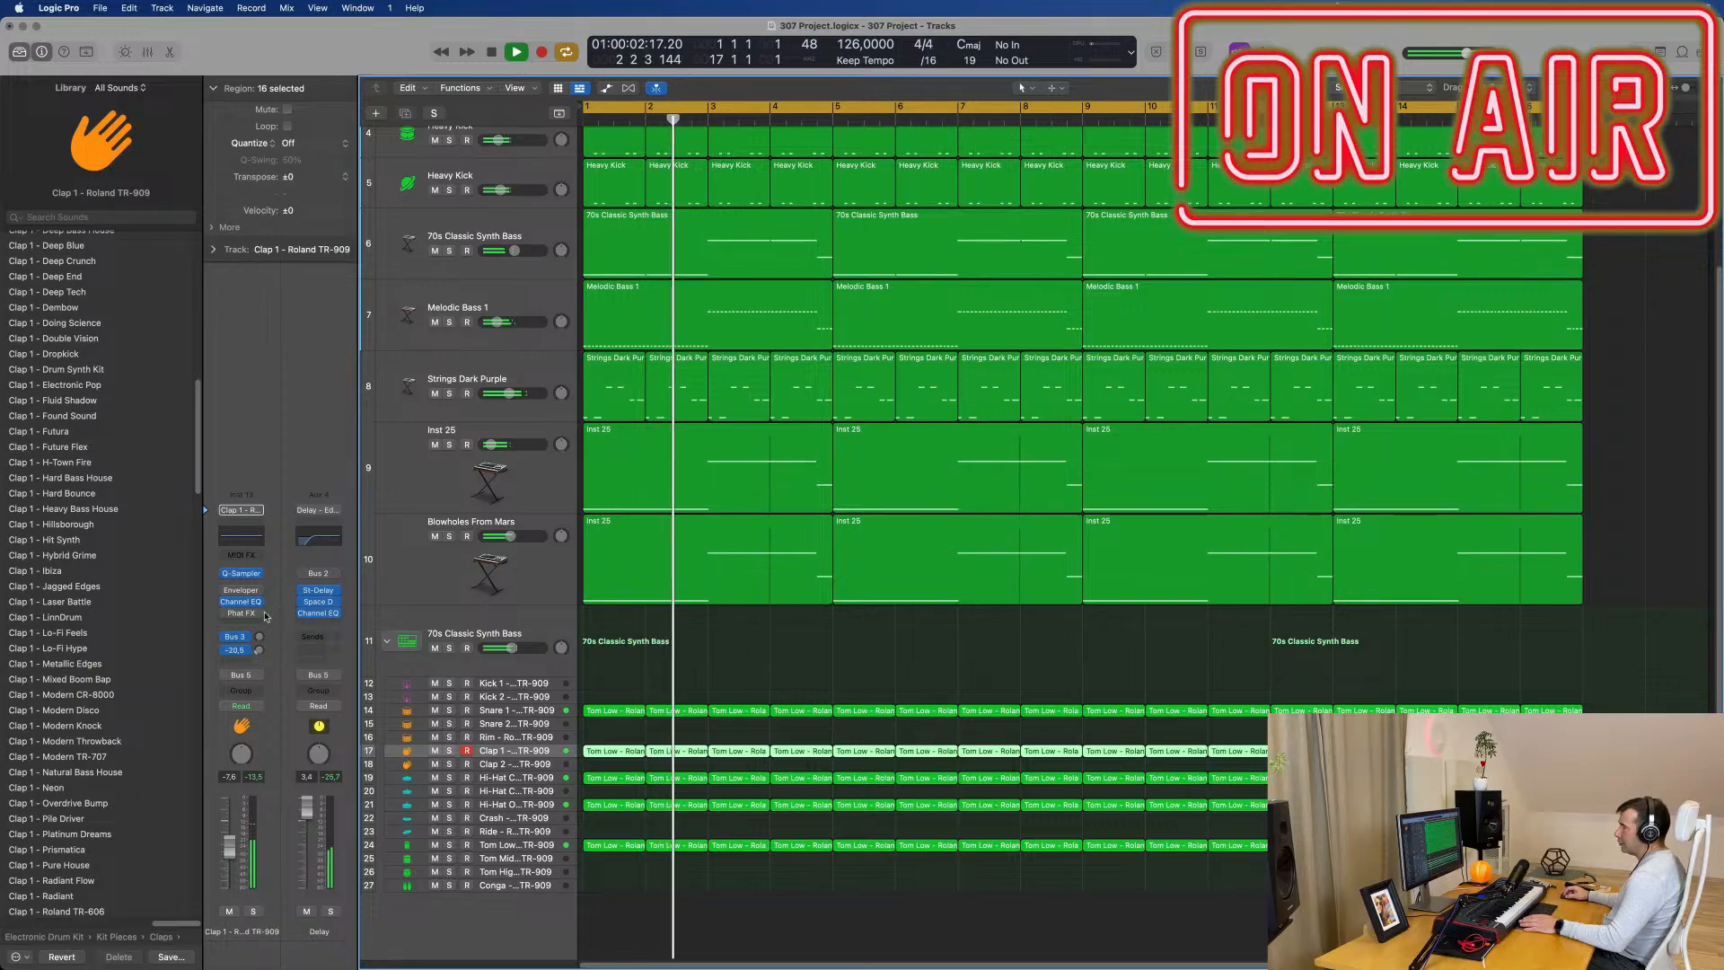
pyautogui.press('space')
pyautogui.press('space')
pyautogui.press('space')
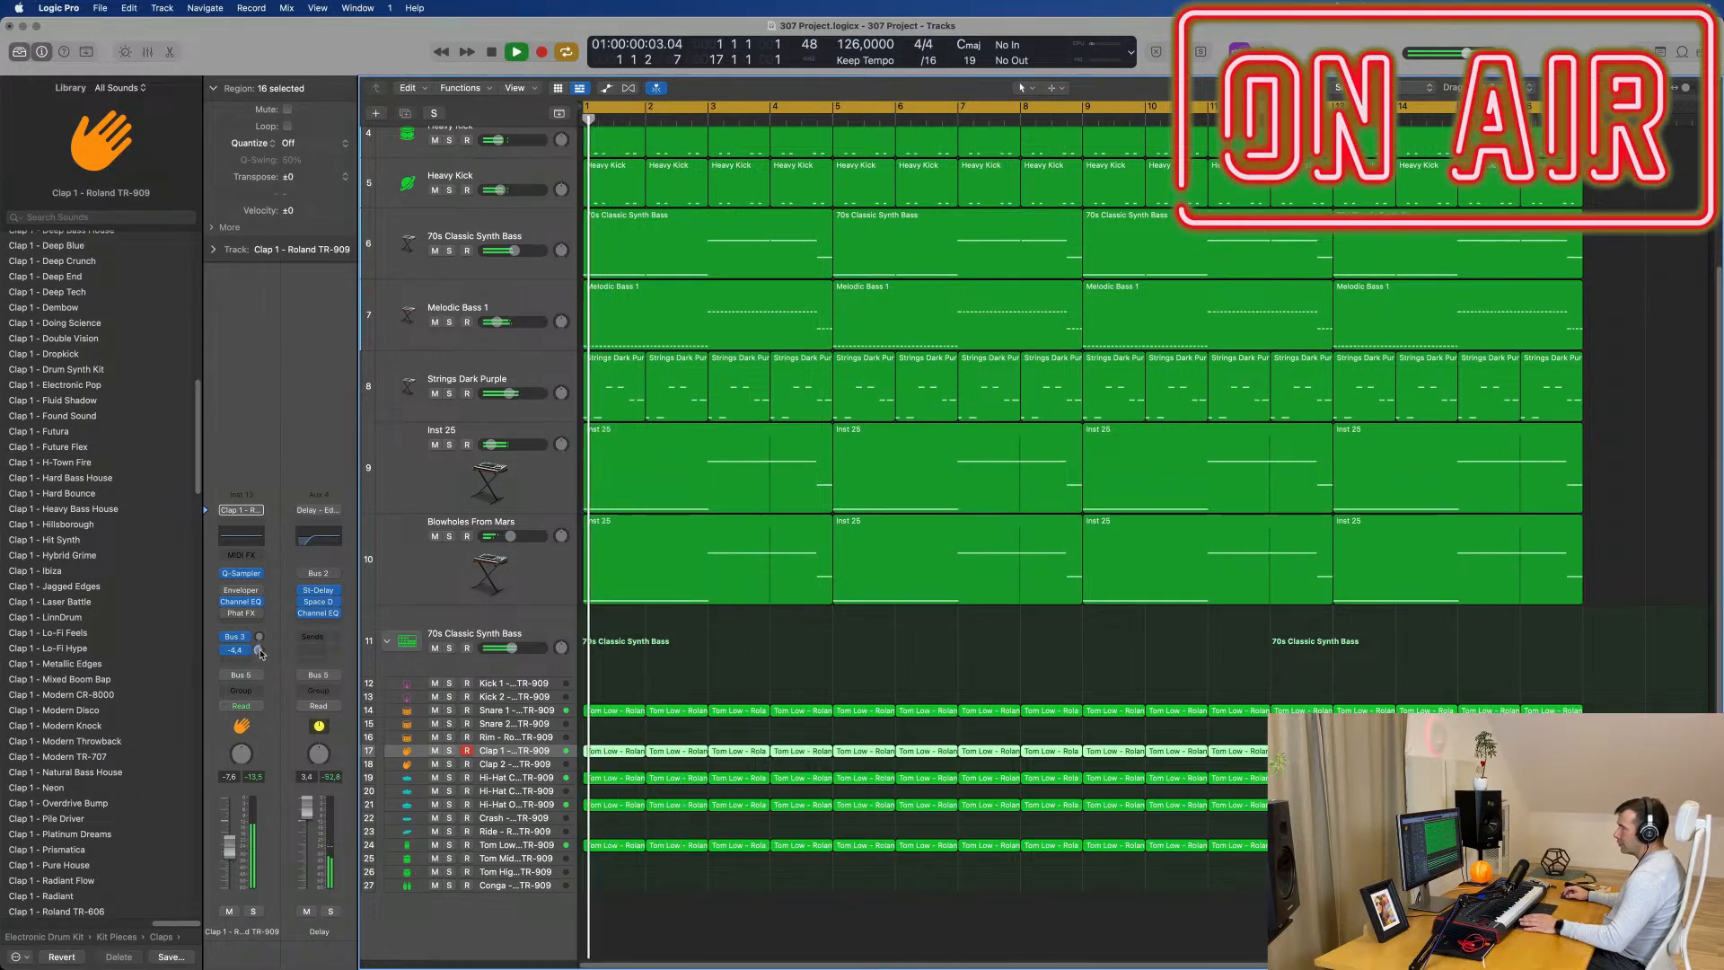
pyautogui.moveTo(258, 650); pyautogui.dragTo(258, 652)
pyautogui.press('space')
pyautogui.press('space')
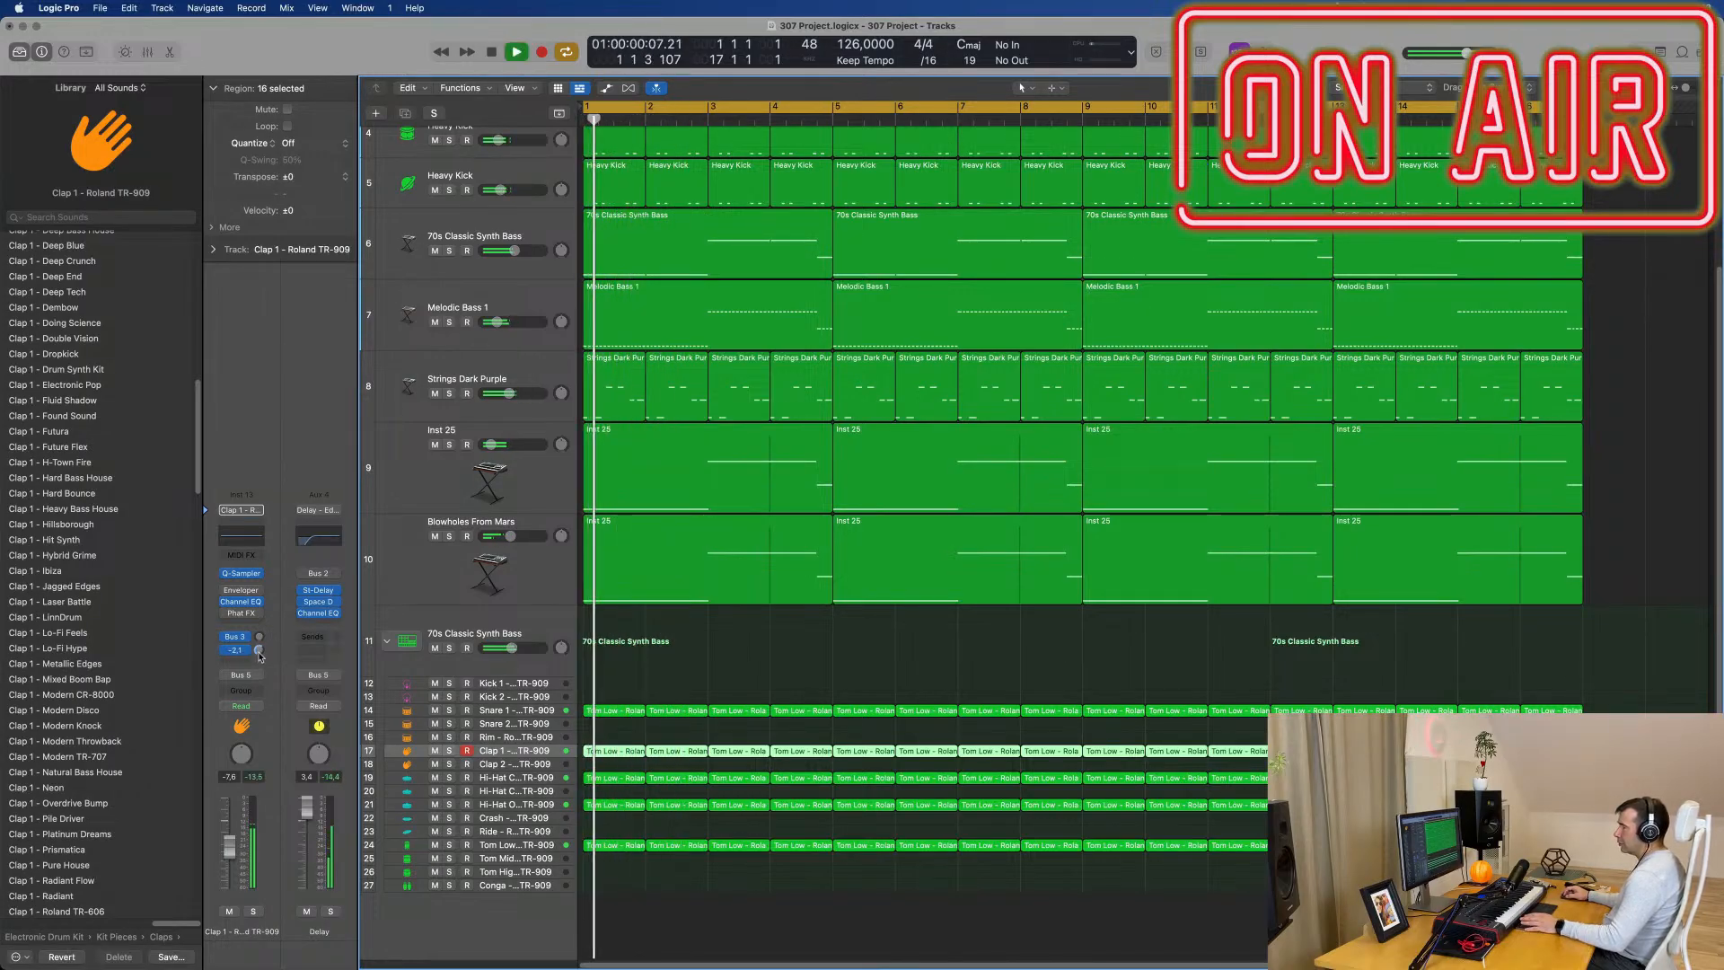
pyautogui.press('space')
pyautogui.press('space')
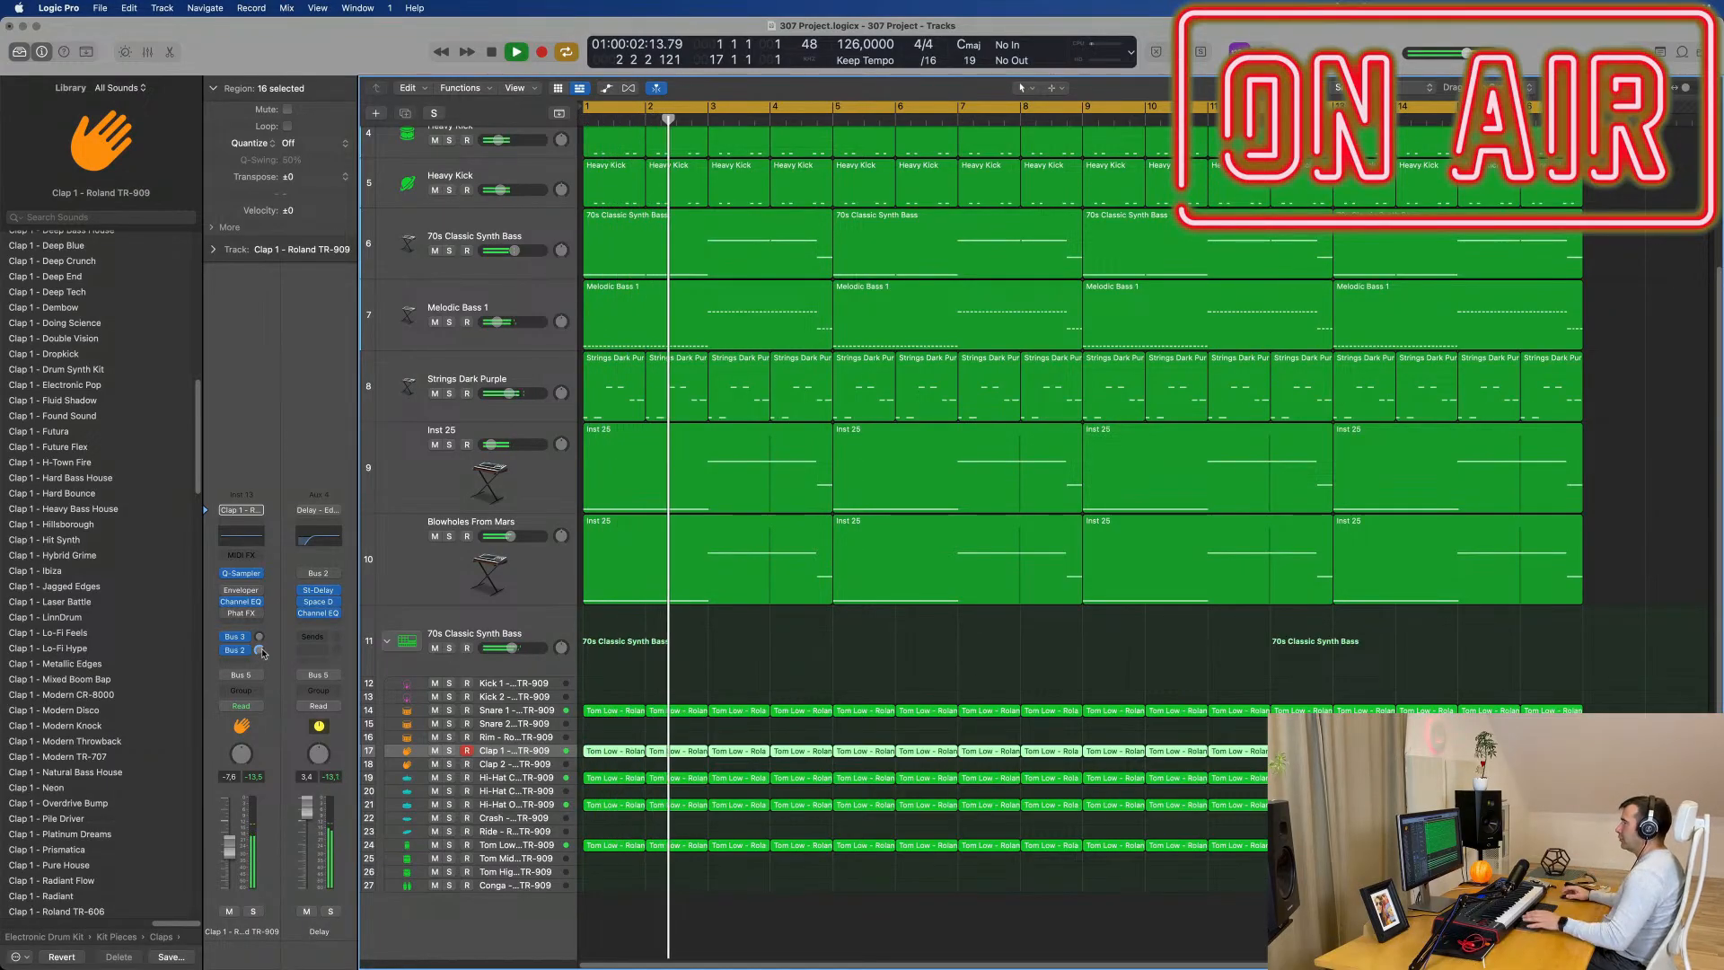
pyautogui.press('space')
pyautogui.press('space')
# Step: Delete the Clap 1 regions in the even-numbered bars so the clap plays only every second bar
pyautogui.click(686, 751)
pyautogui.press('Delete')
pyautogui.press('Delete')
pyautogui.click(929, 751)
pyautogui.press('Delete')
pyautogui.click(1050, 750)
pyautogui.press('Delete')
pyautogui.click(1190, 751)
pyautogui.press('Delete')
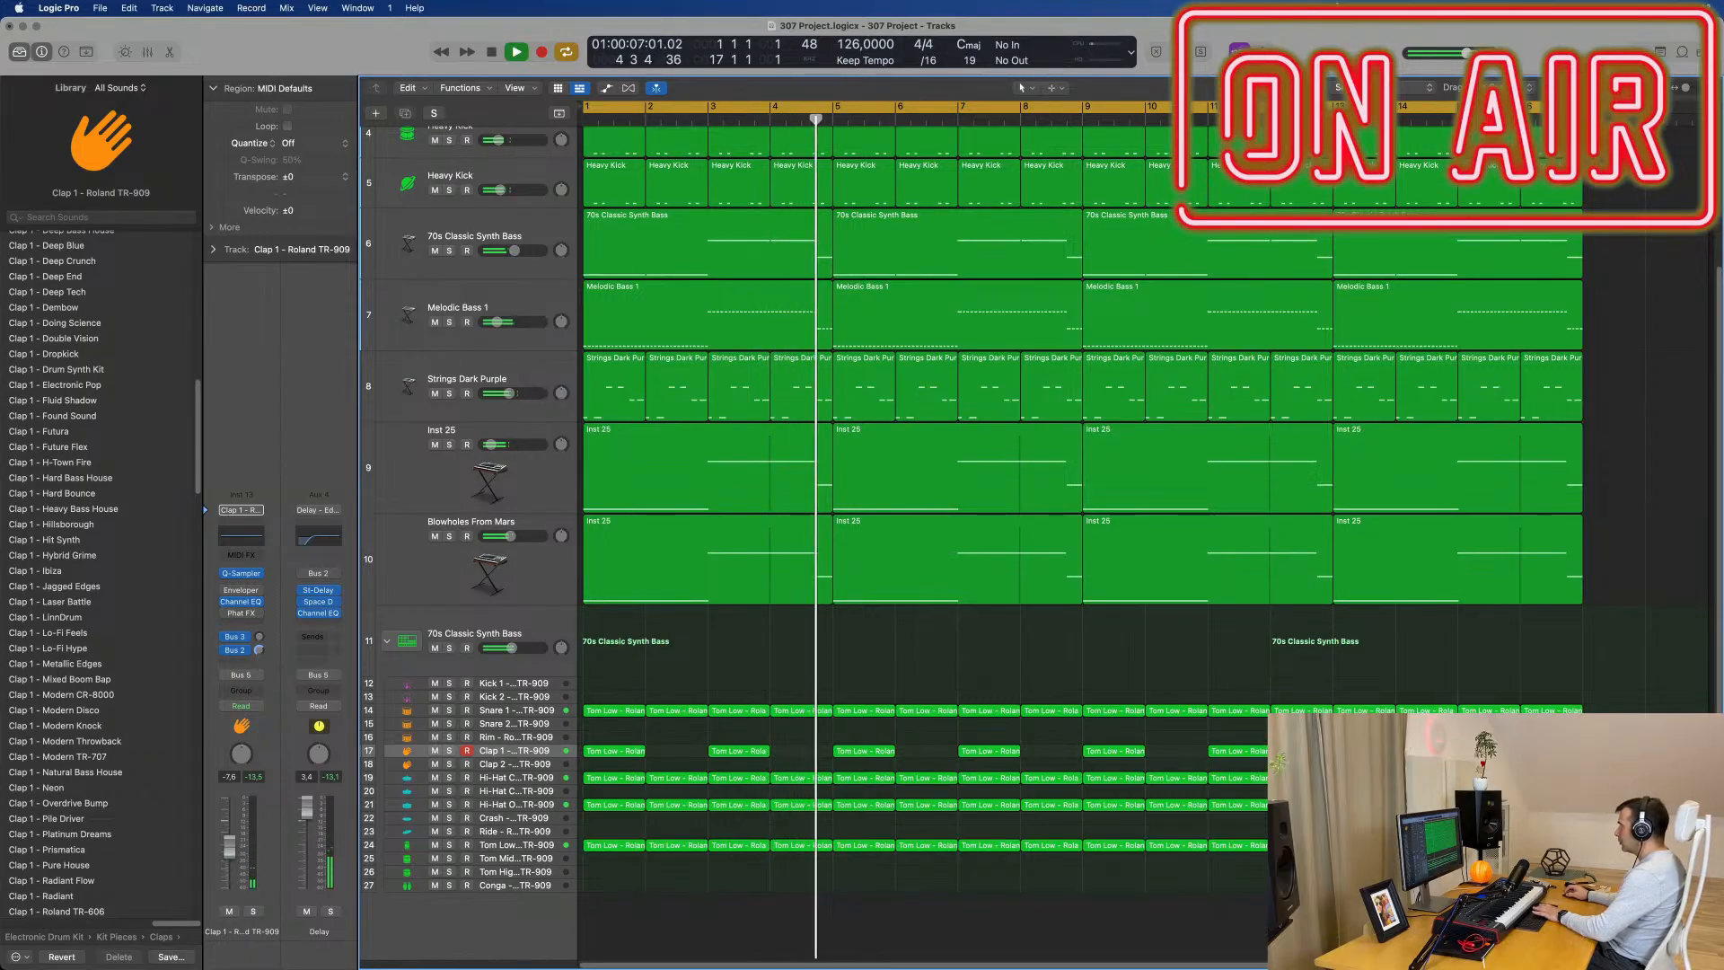
pyautogui.press('Delete')
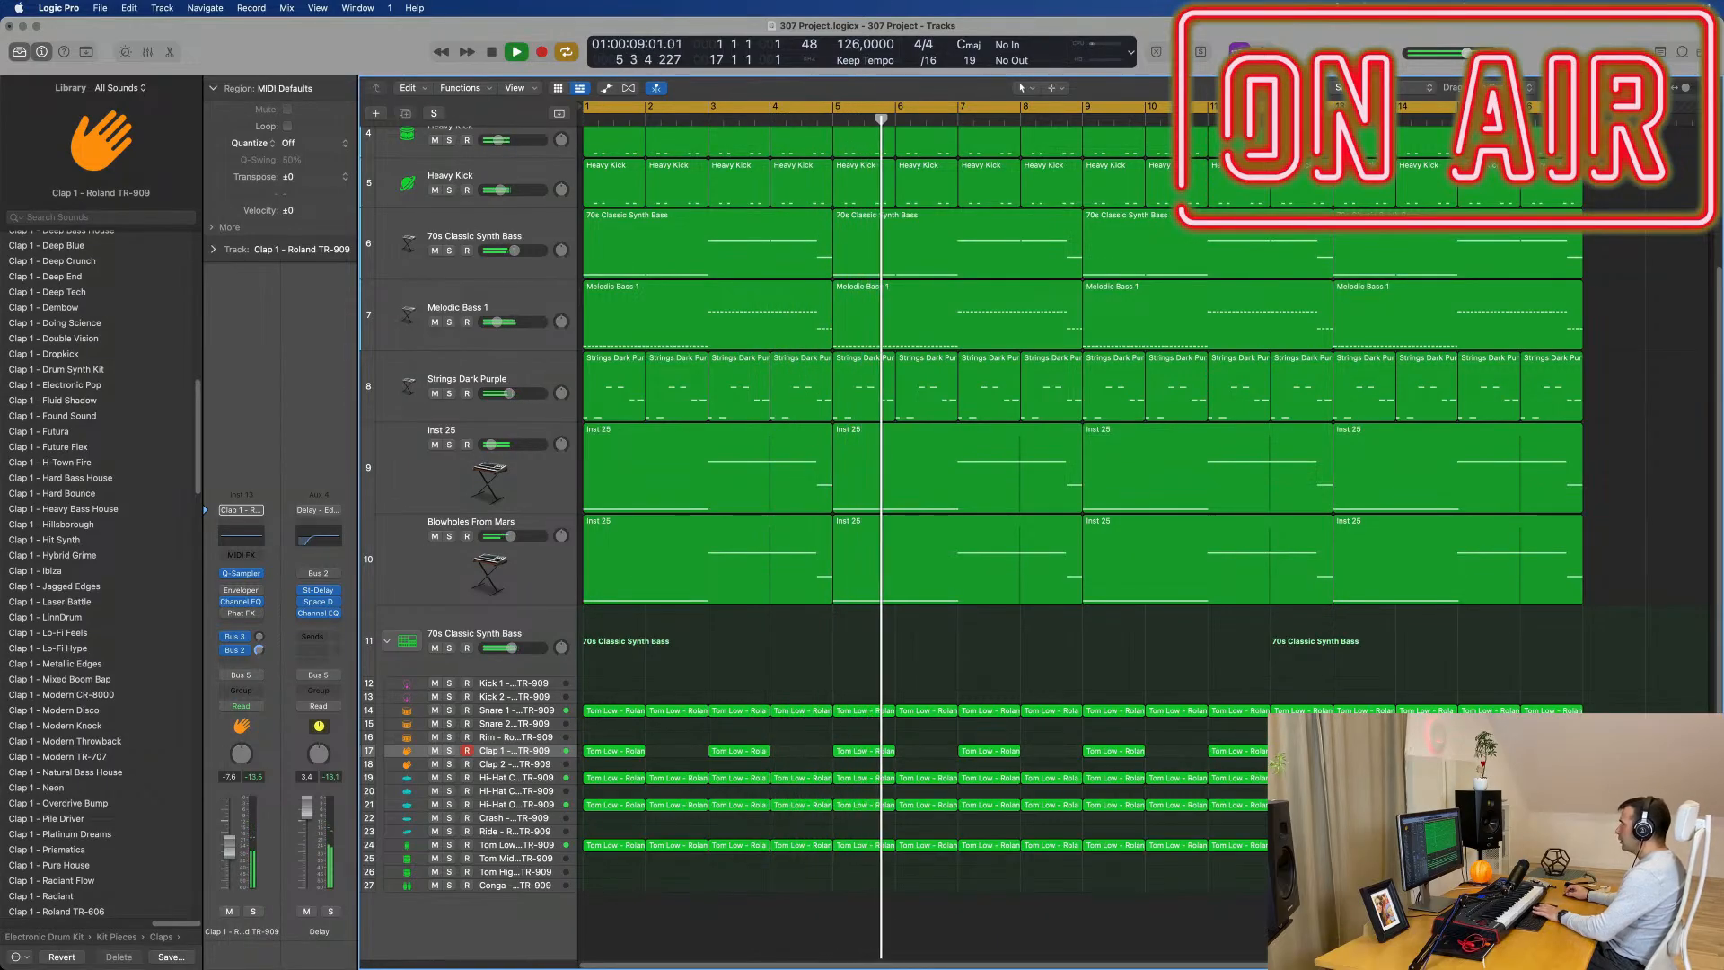
# Step: Lower the Clap 1 track's volume to -8.0 dB, replaying the song from the start to judge it
pyautogui.press('space')
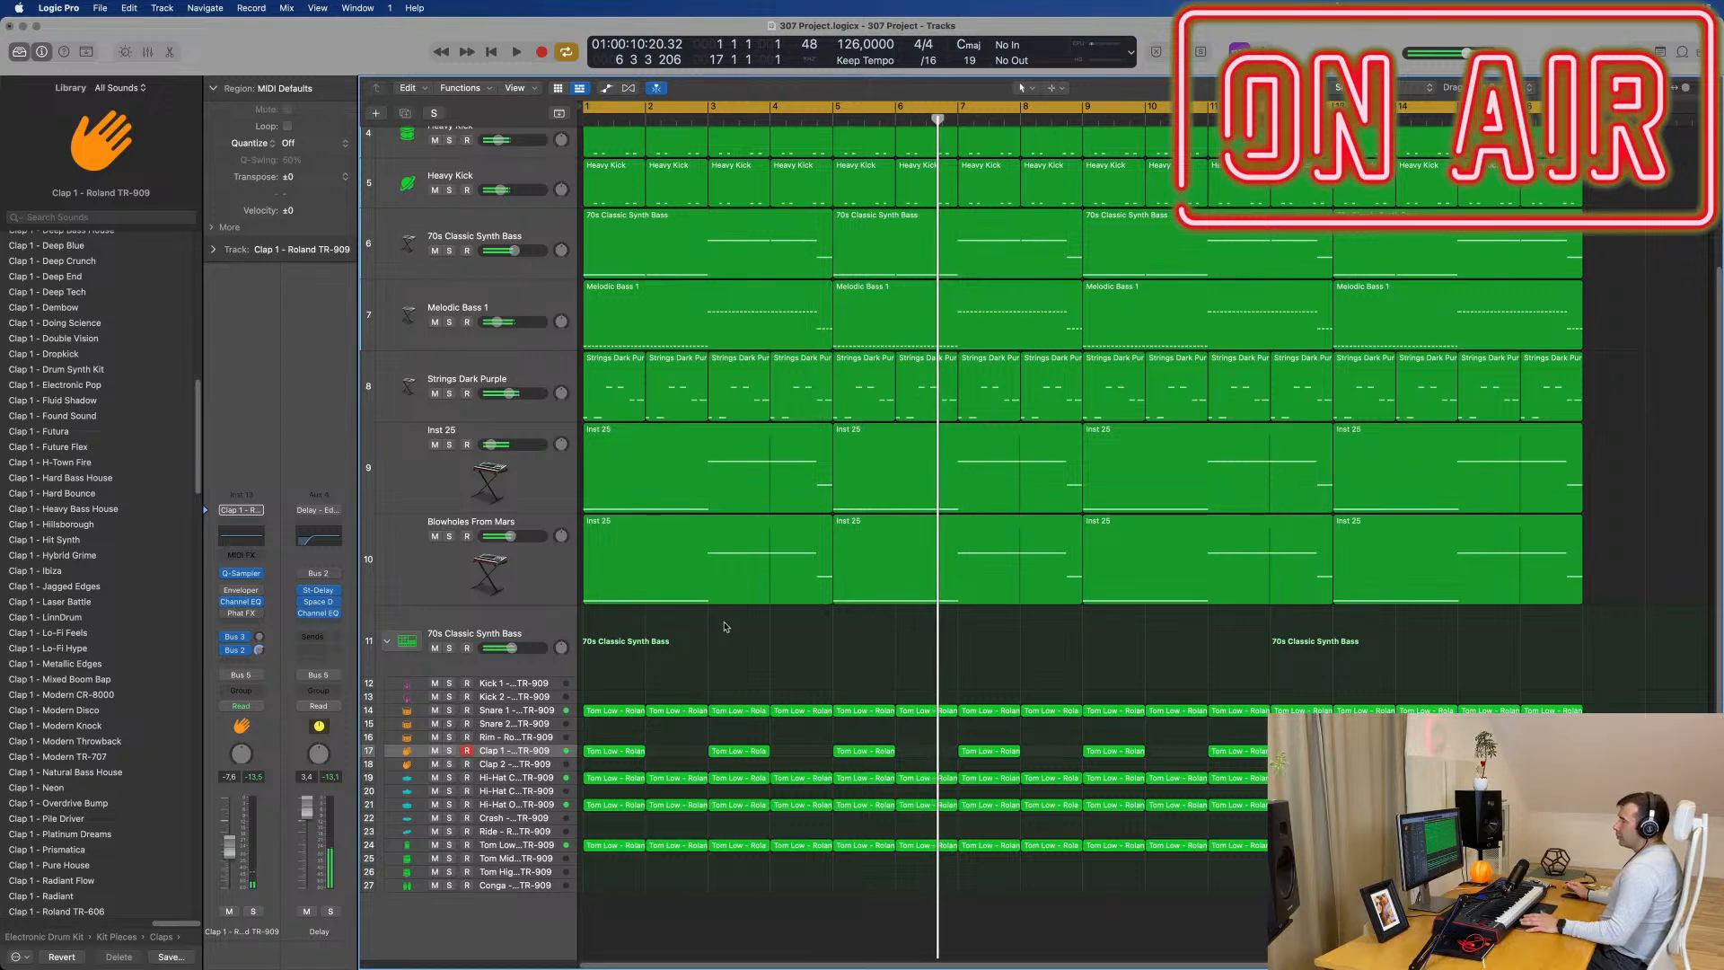
pyautogui.press('space')
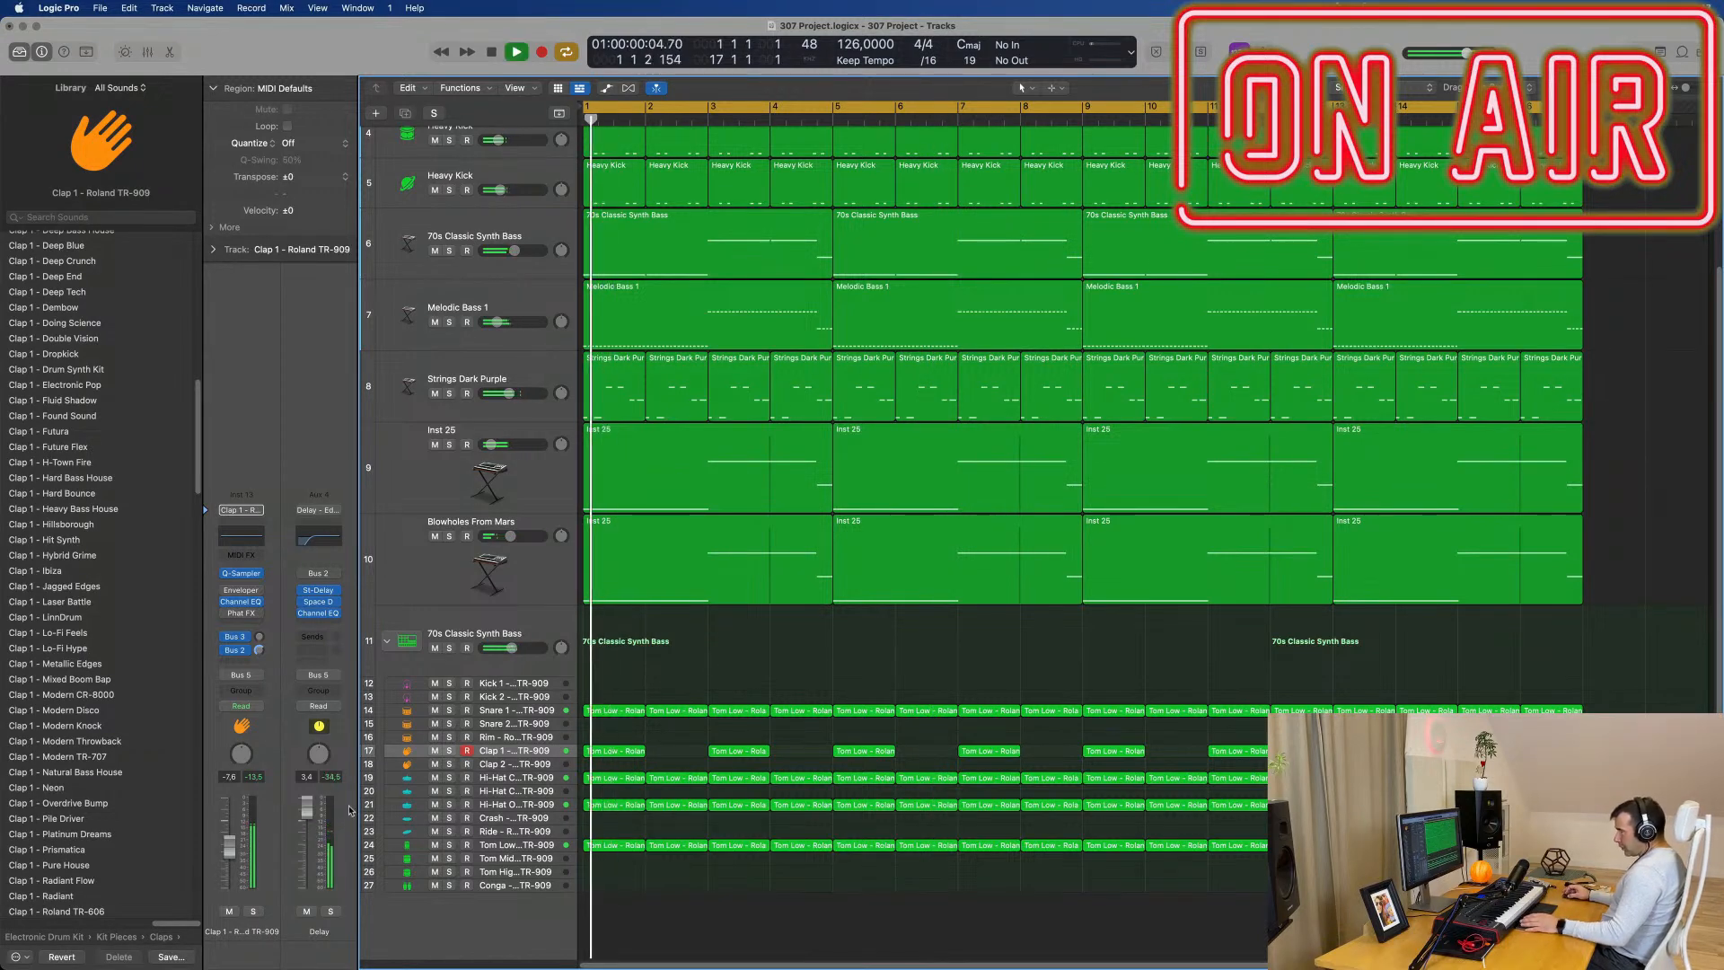
pyautogui.moveTo(229, 845); pyautogui.dragTo(228, 851)
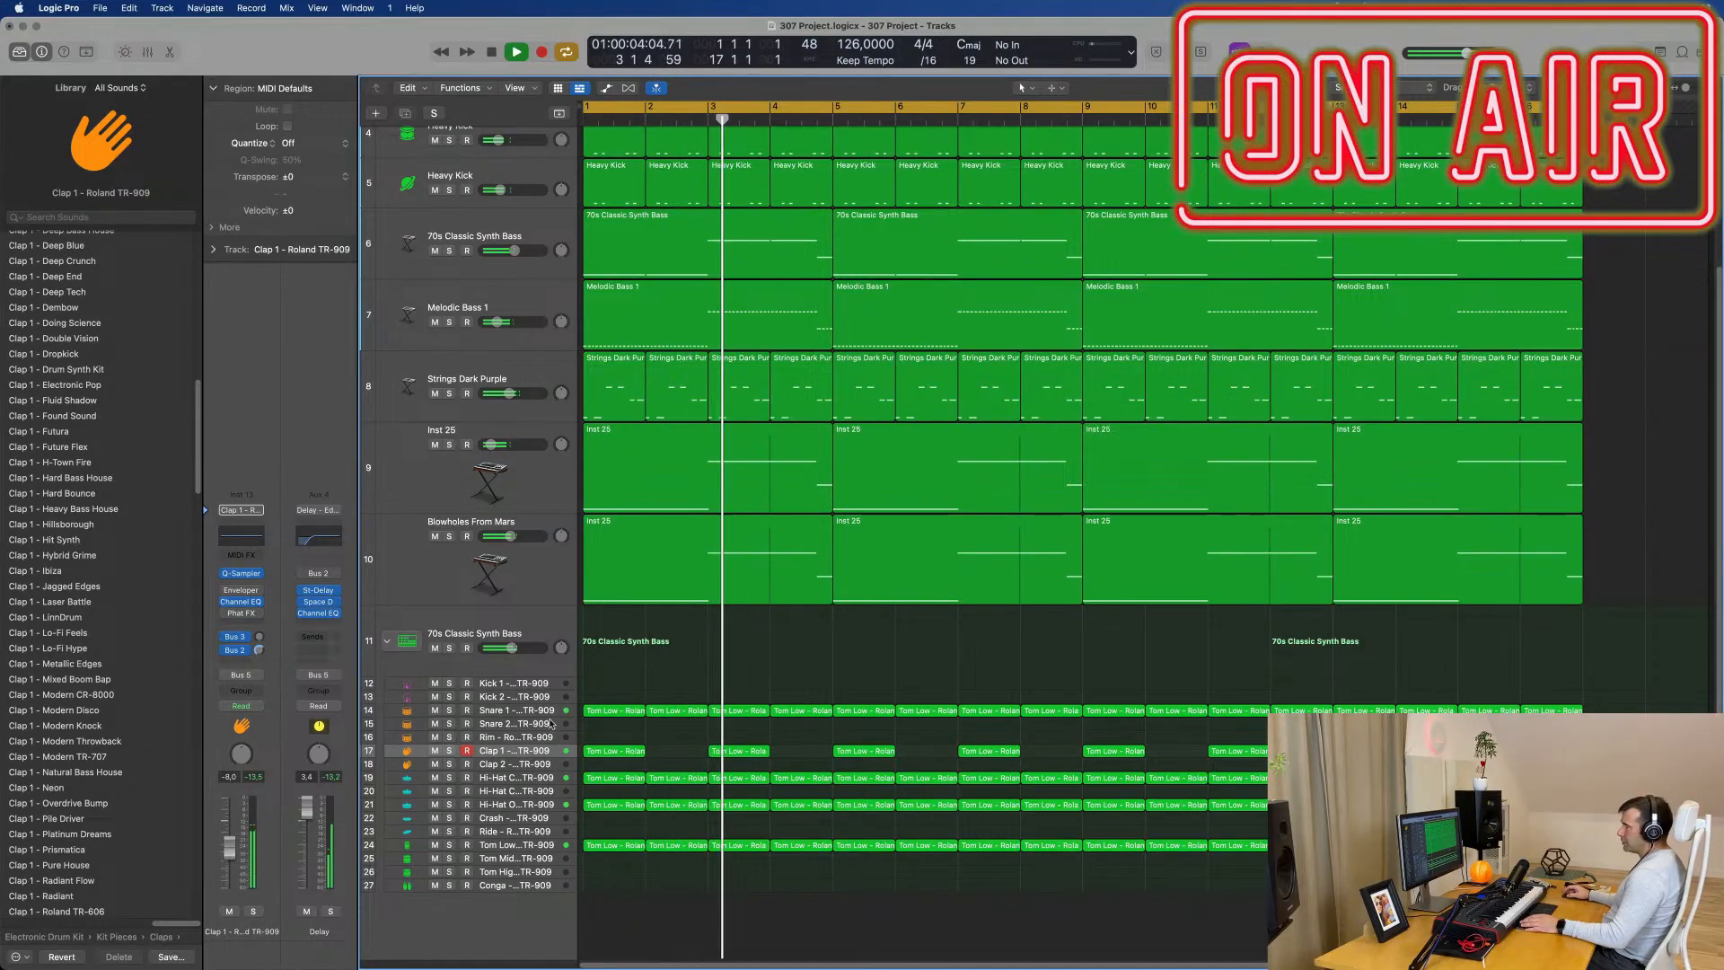
pyautogui.press('space')
pyautogui.press('space')
# Step: Copy all Clap 1 regions onto the Clap 2 track, about three sixteenth notes later, and replay the opening
pyautogui.click(622, 752)
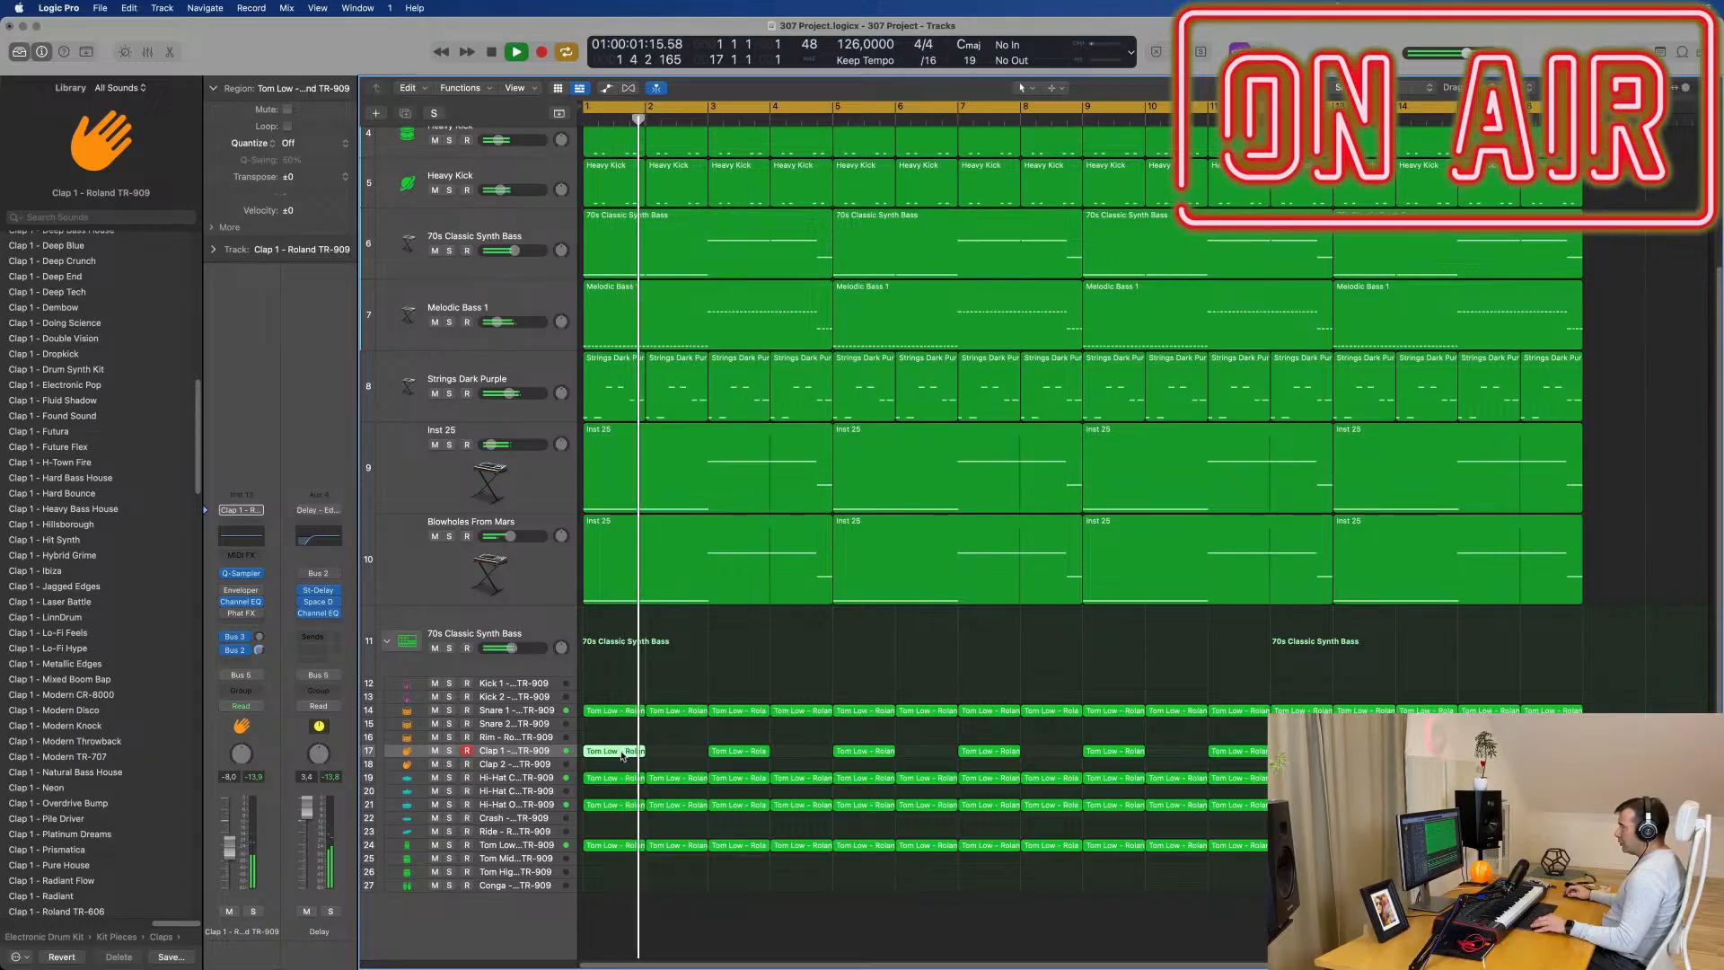
pyautogui.hotkey('shift', 'f')
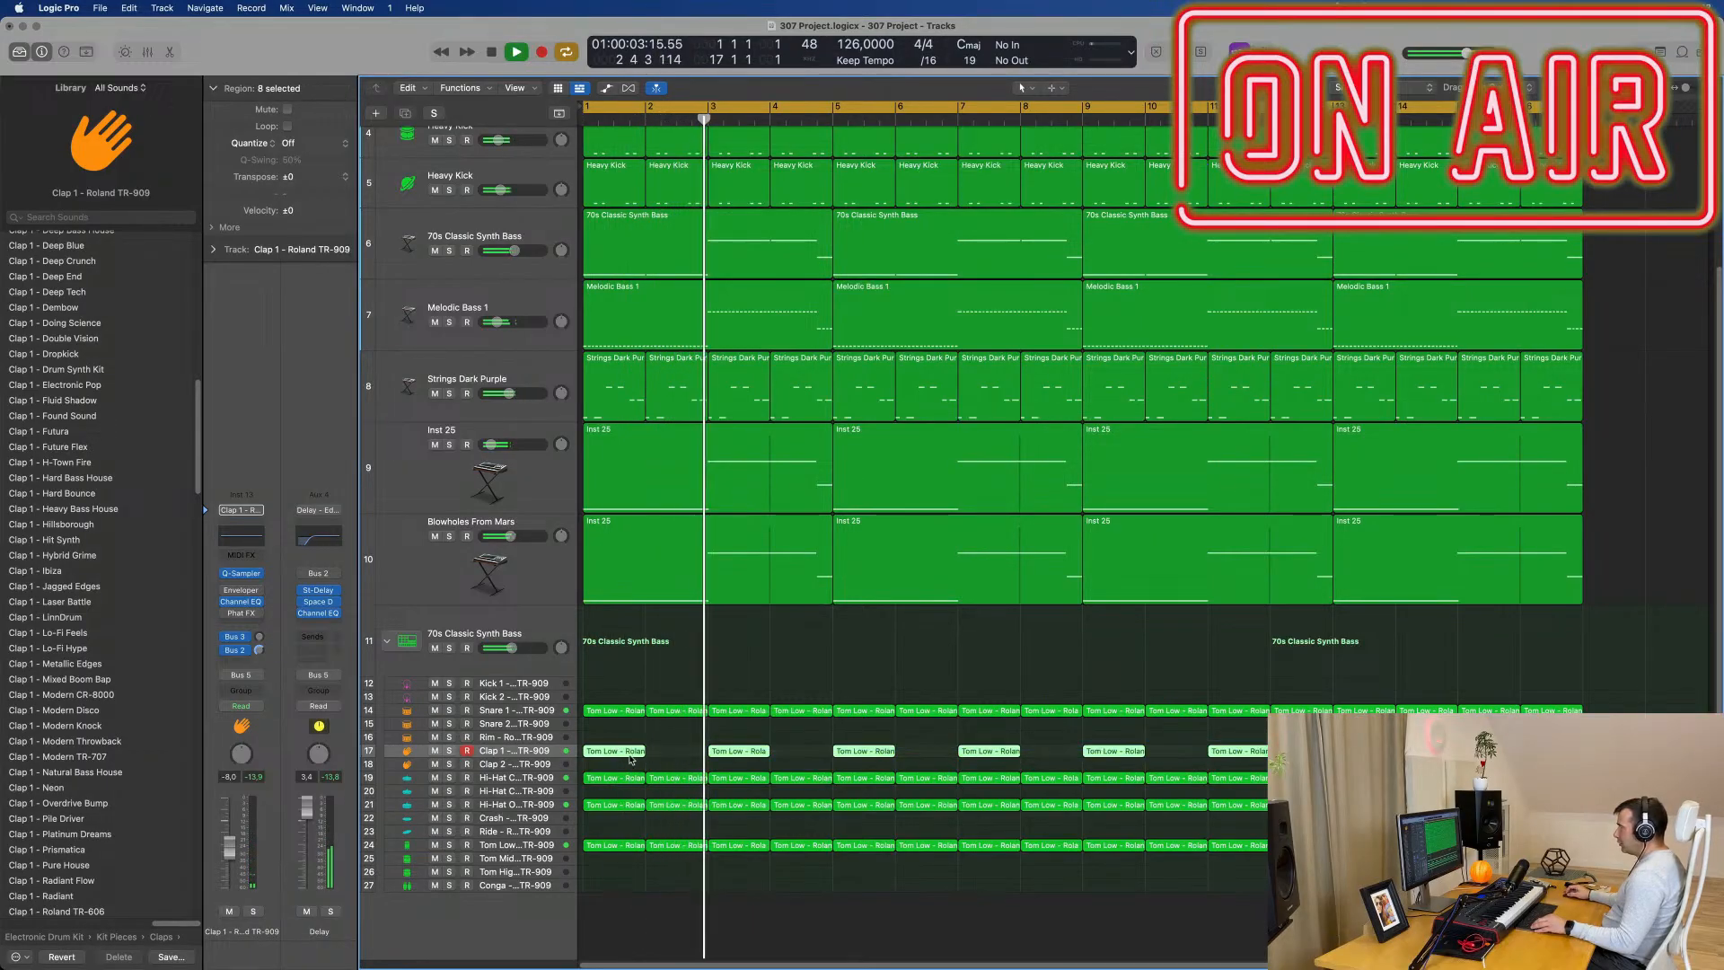
pyautogui.moveTo(612, 753); pyautogui.dragTo(622, 769)
pyautogui.press('space')
pyautogui.press('space')
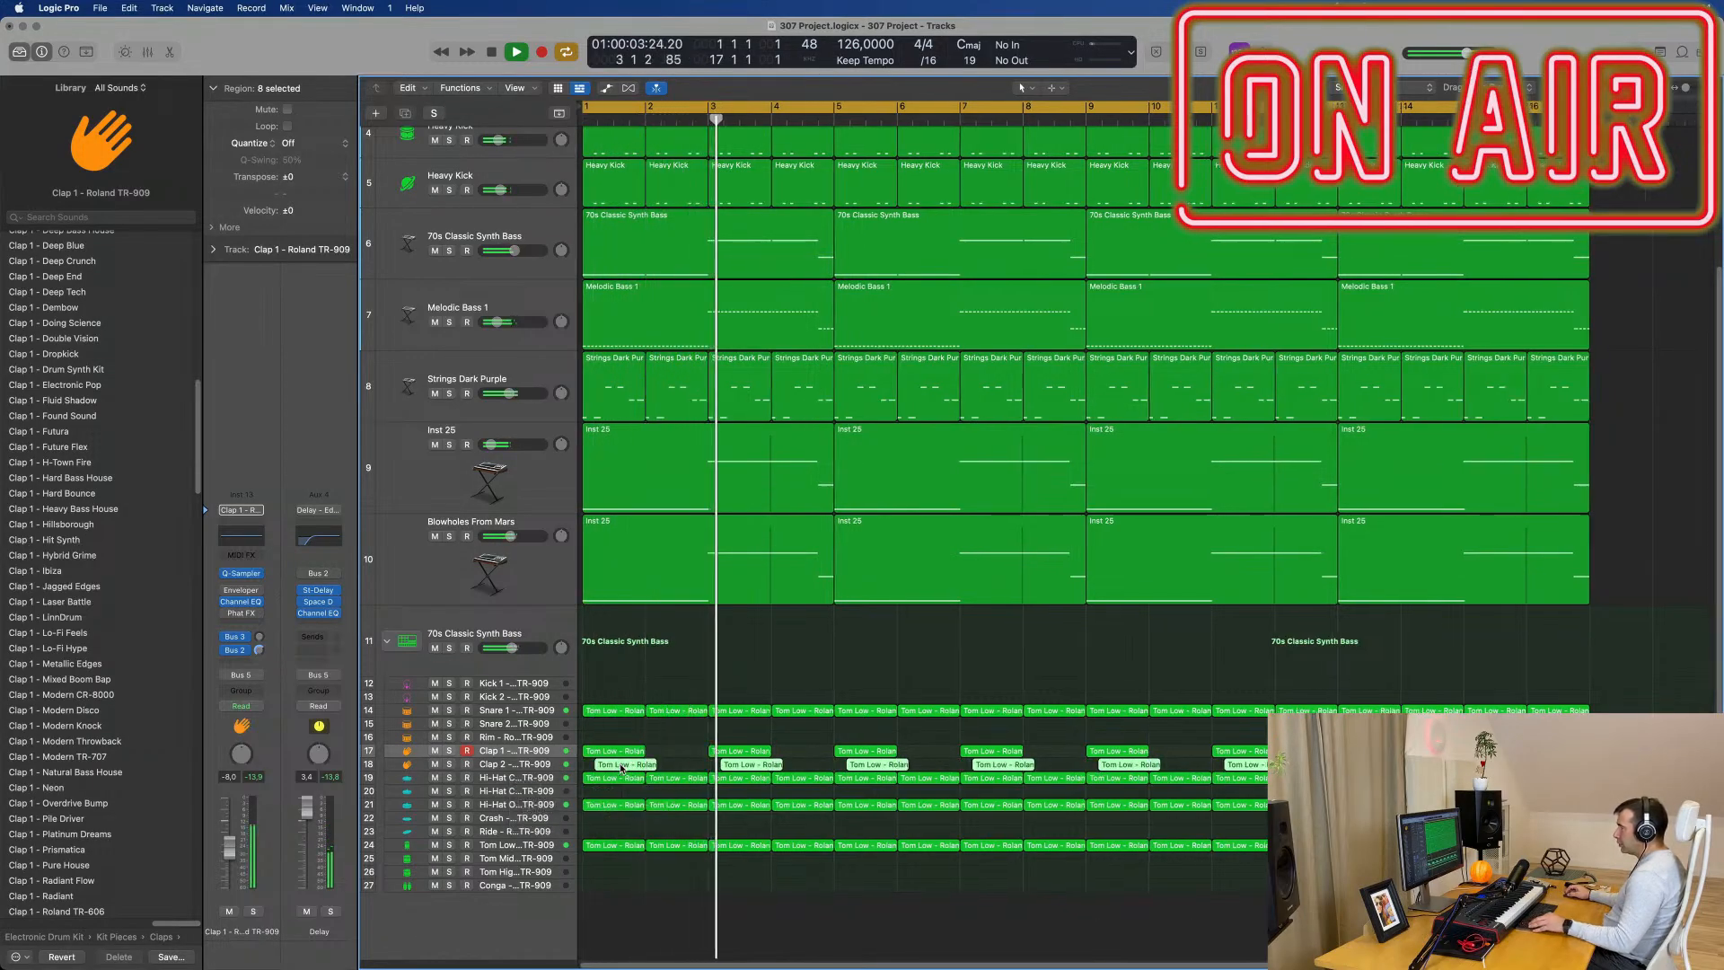
pyautogui.press('super+Right')
pyautogui.press('super+Right')
pyautogui.press('space')
pyautogui.press('space')
pyautogui.press('space')
pyautogui.press('space')
pyautogui.press('space')
pyautogui.press('space')
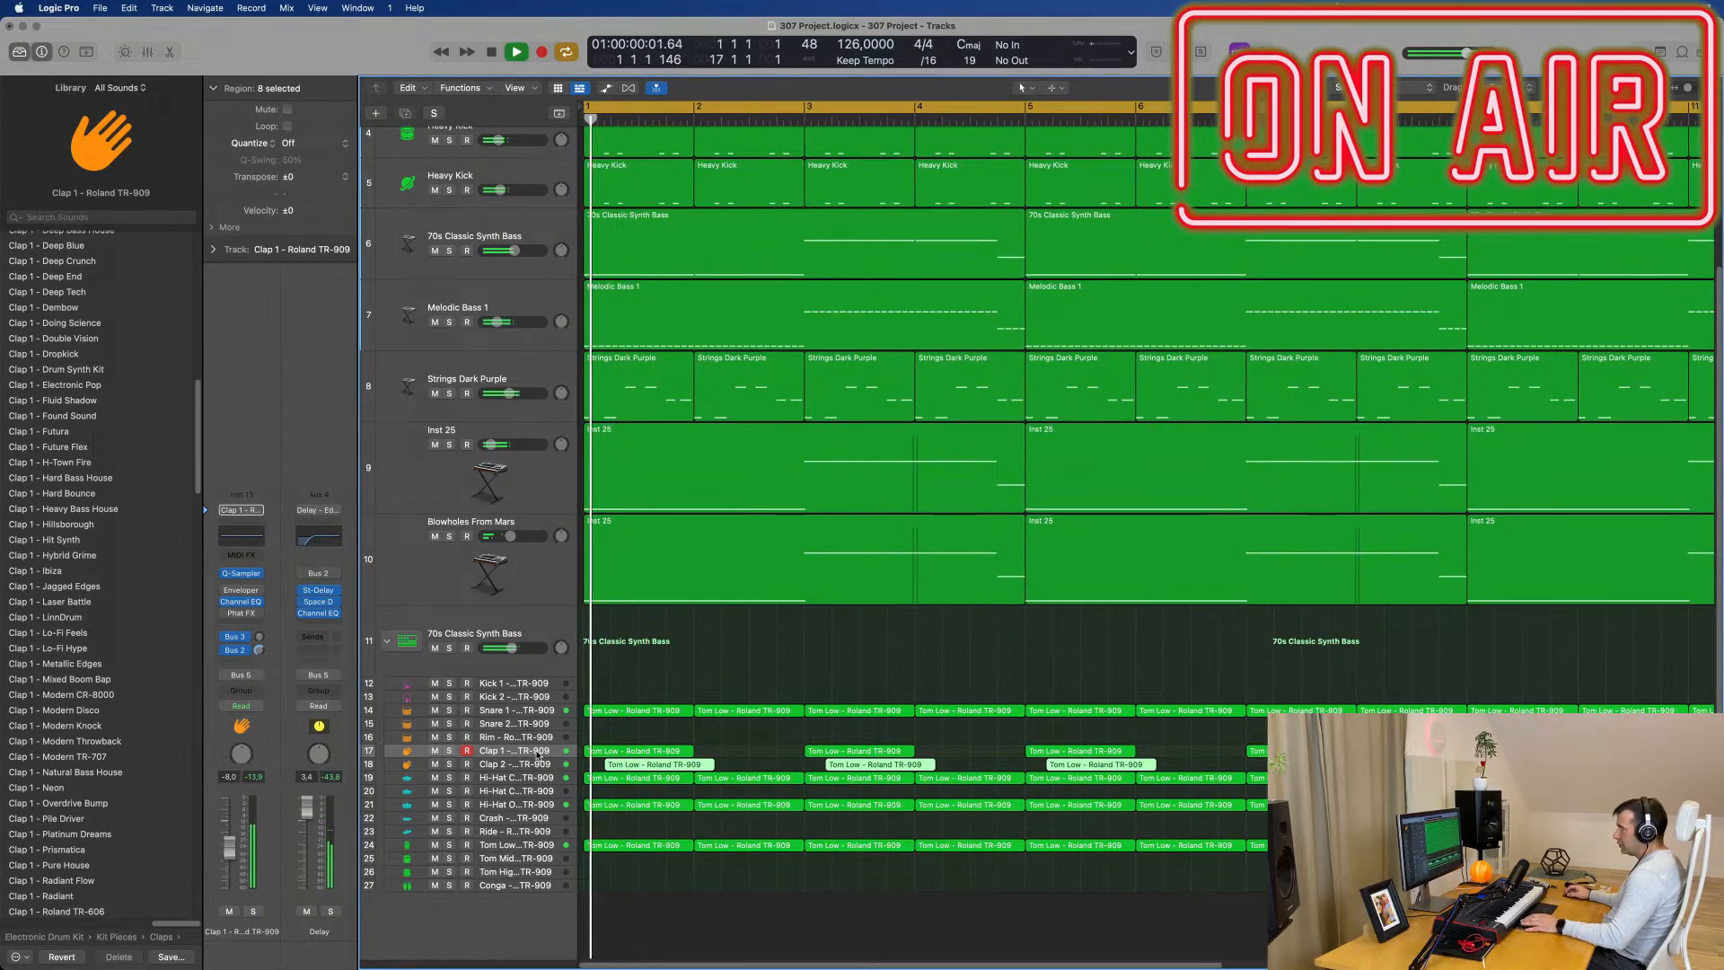
# Step: Replace the Clap 2 track's sound with Reverse Clap - Deep End and replay from the start
pyautogui.click(559, 763)
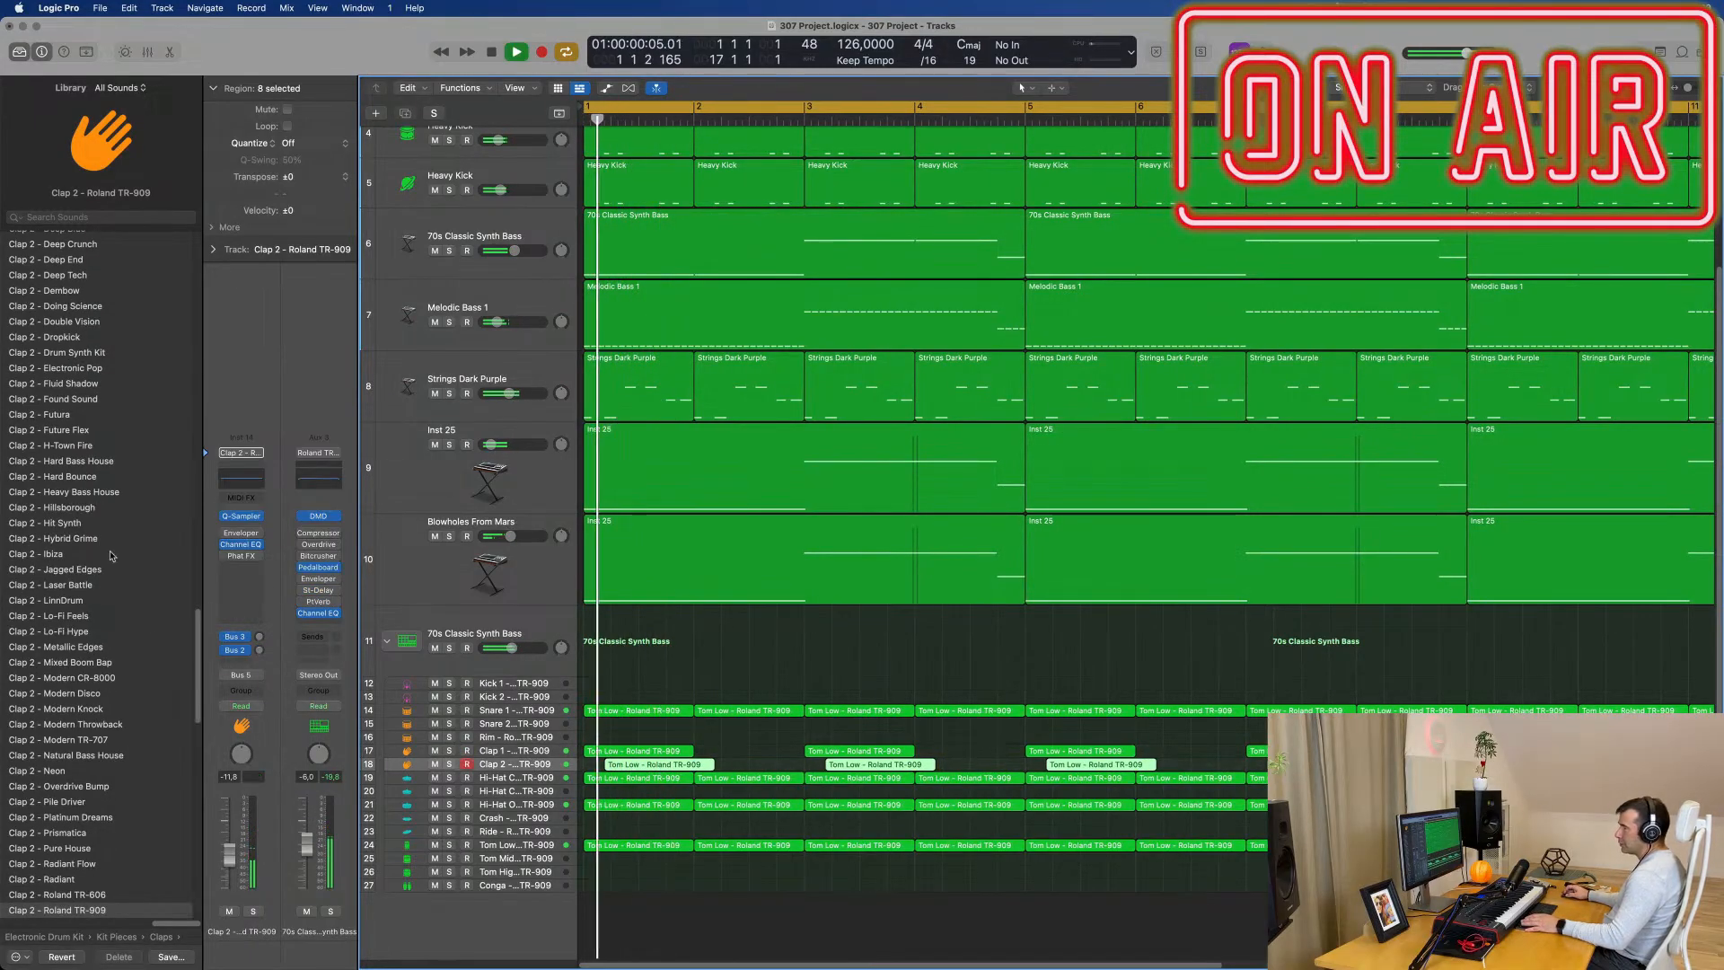
pyautogui.scroll(-12, 156, 625)
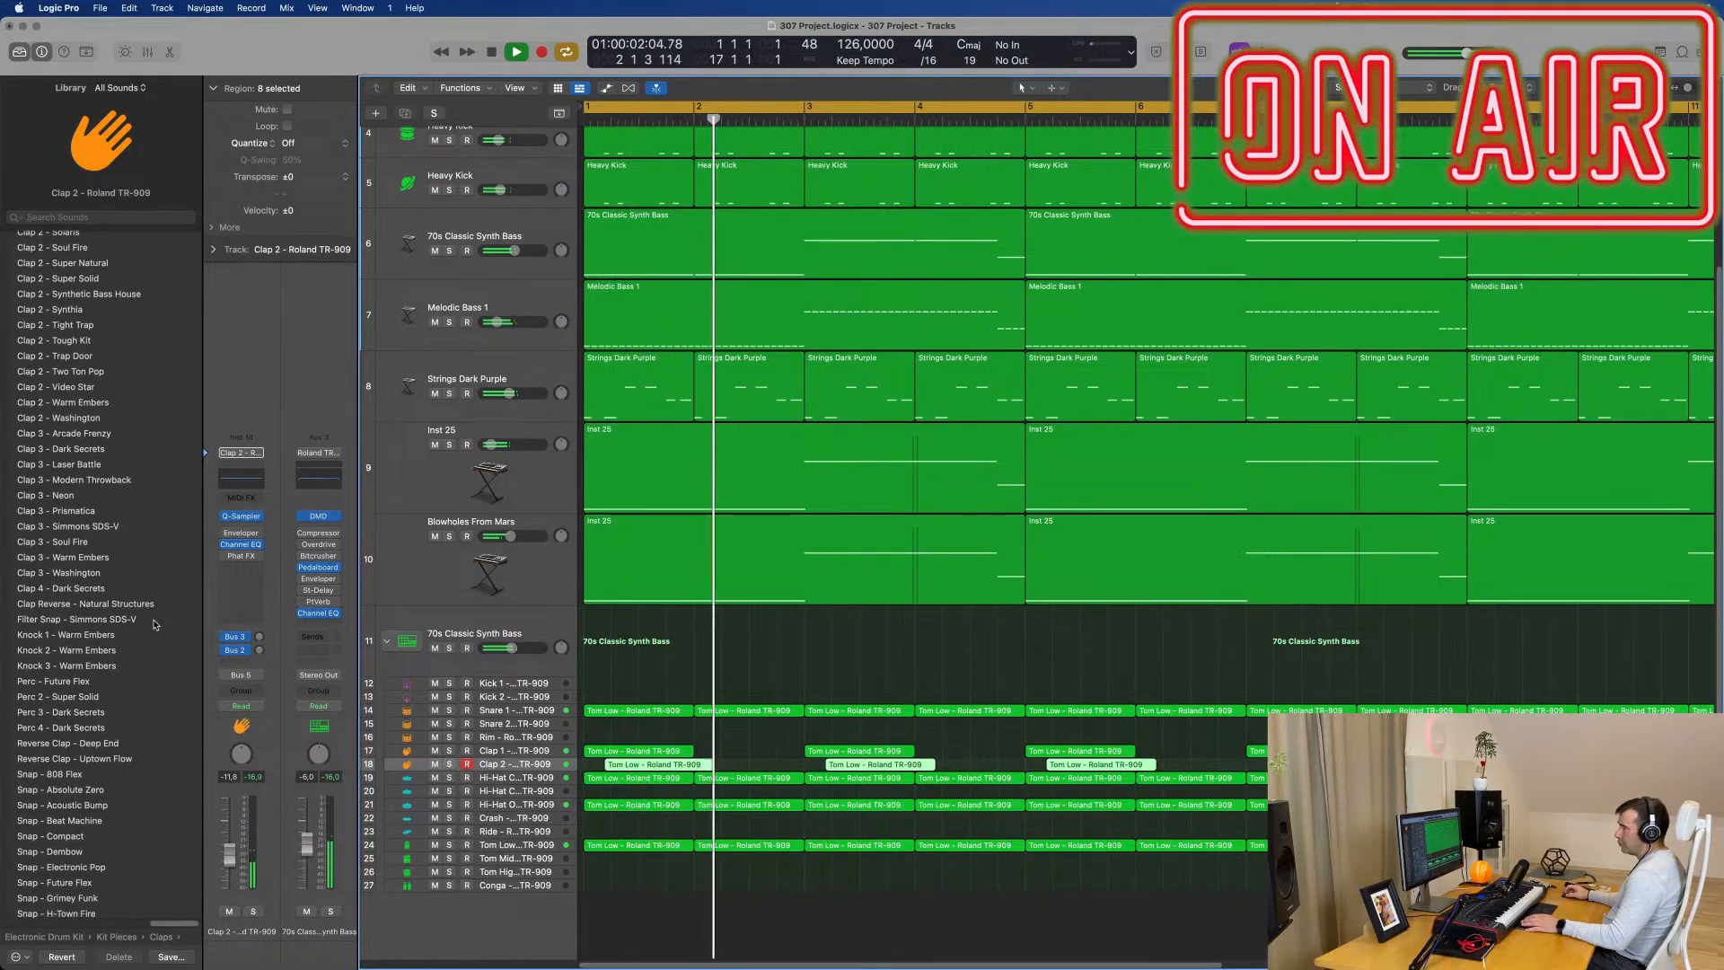
pyautogui.scroll(-1, 156, 625)
pyautogui.click(87, 697)
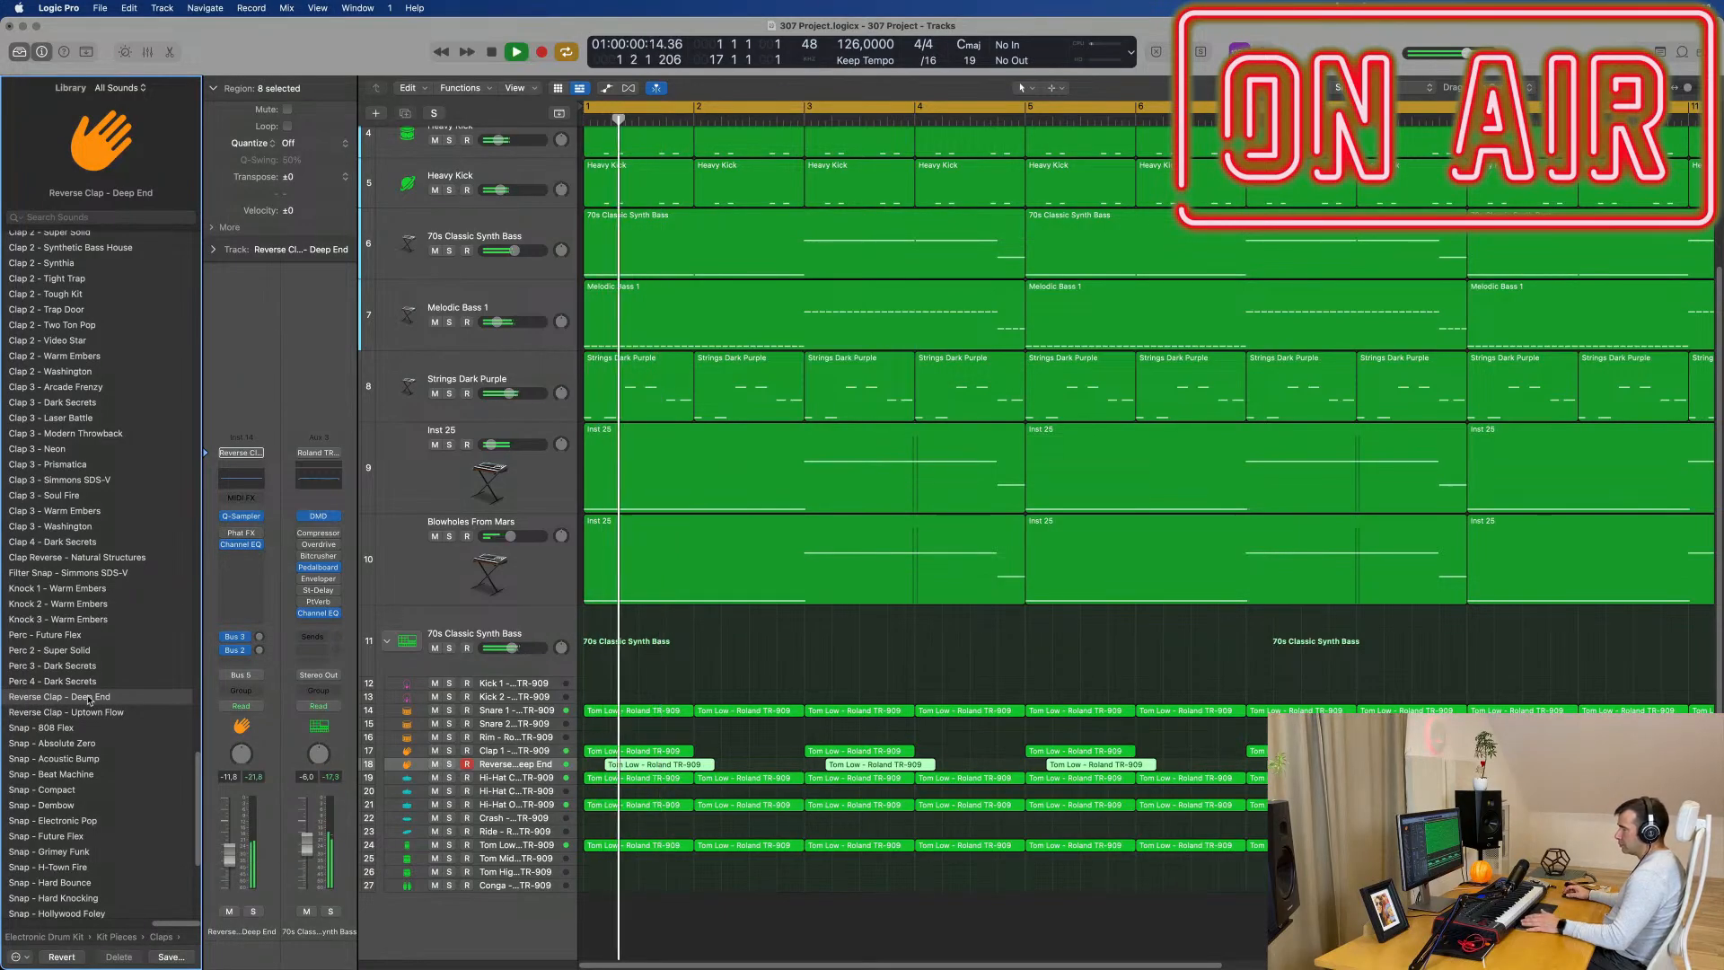
pyautogui.press('Return')
pyautogui.press('Return')
# Step: Raise the reverse clap track's Bus 3 reverb and Bus 2 delay sends while replaying the opening
pyautogui.click(259, 639)
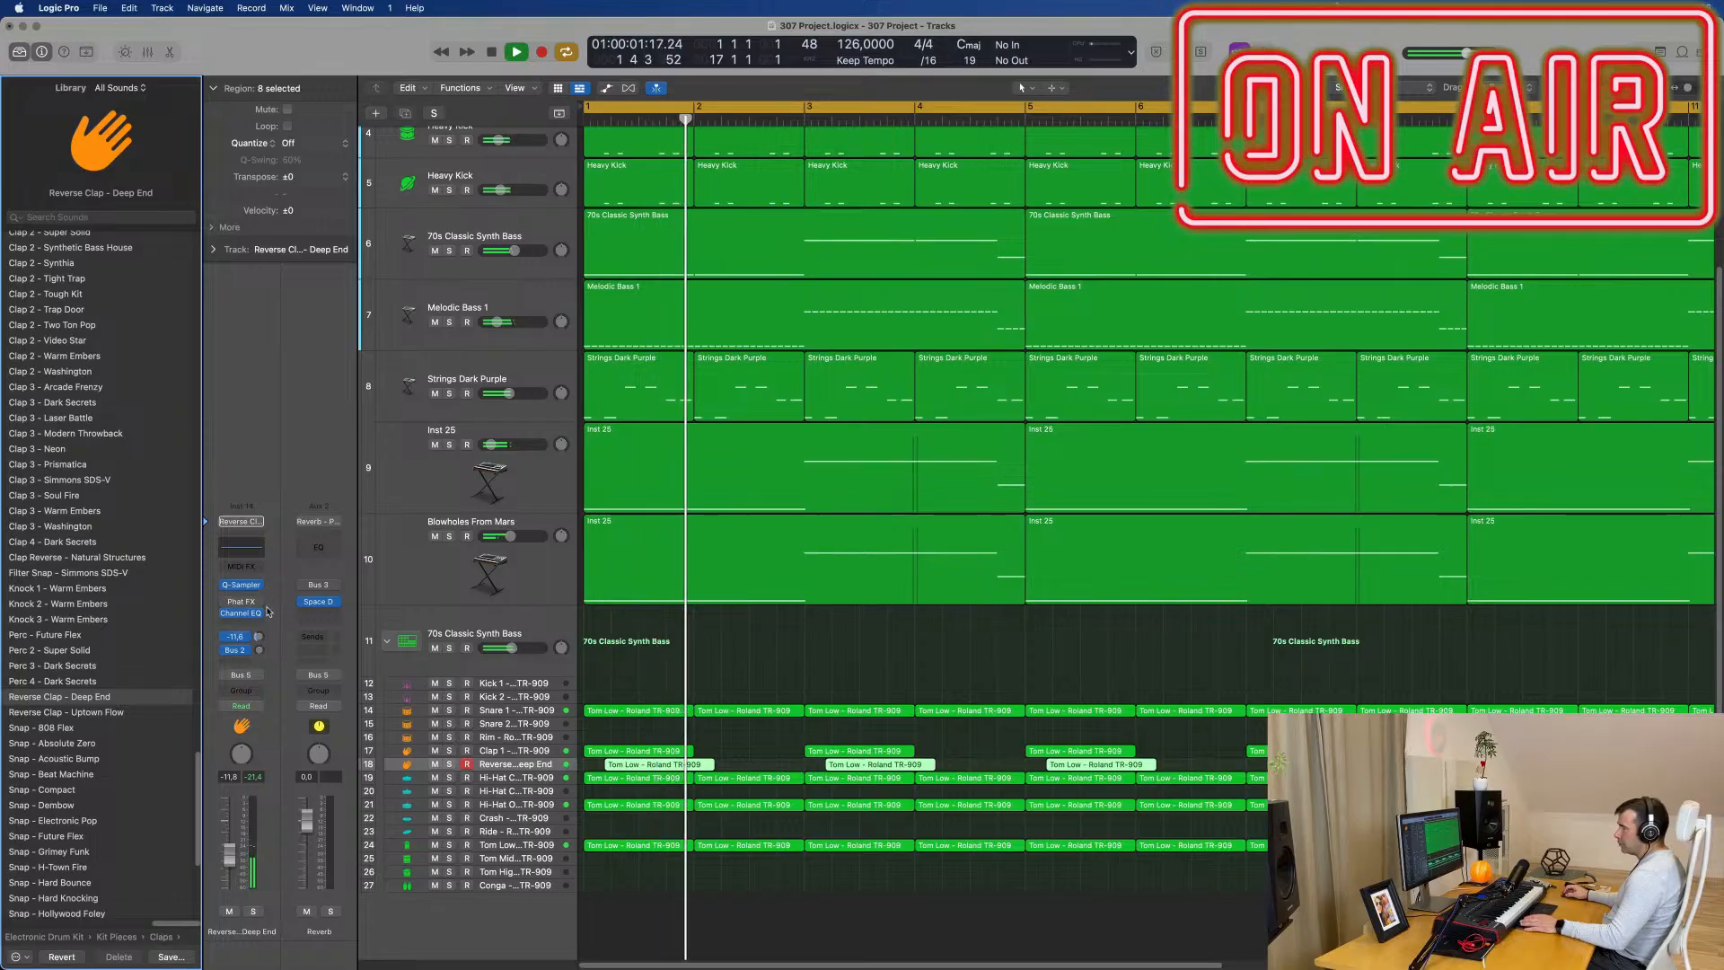
pyautogui.press('Return')
pyautogui.moveTo(260, 636)
pyautogui.mouseDown()
pyautogui.moveTo(276, 620)
pyautogui.moveTo(267, 645)
pyautogui.mouseUp()
pyautogui.press('Return')
pyautogui.press('Return')
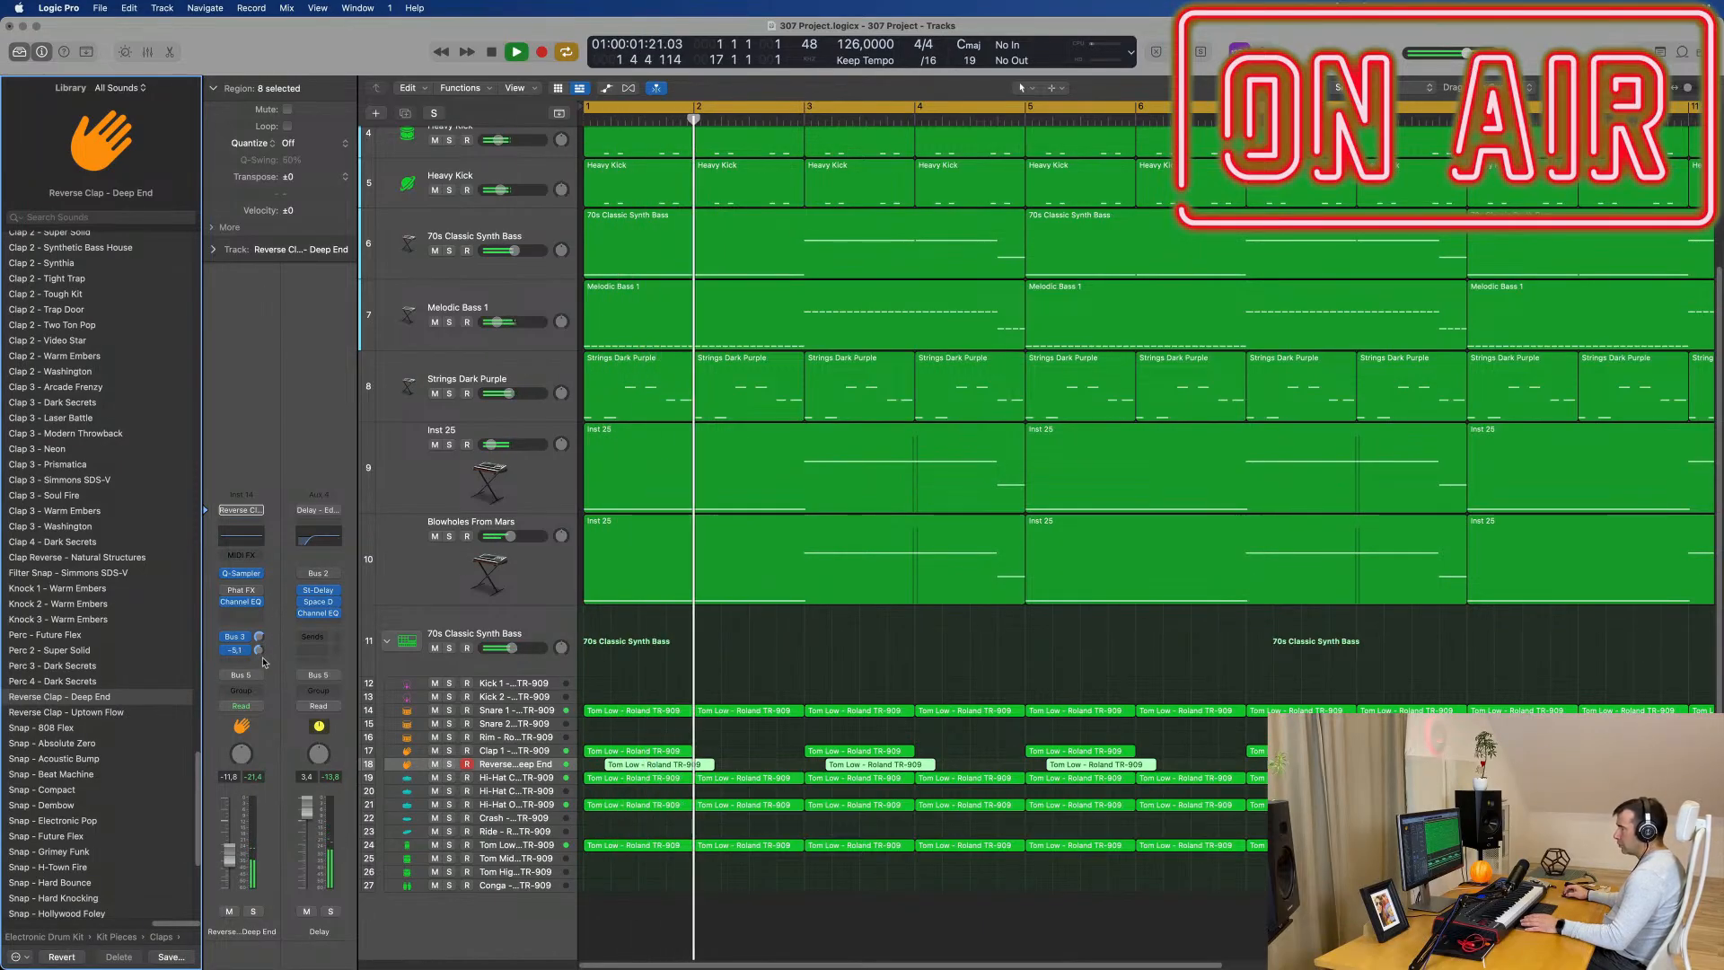
pyautogui.scroll(-2, 758, 664)
pyautogui.scroll(-3, 759, 664)
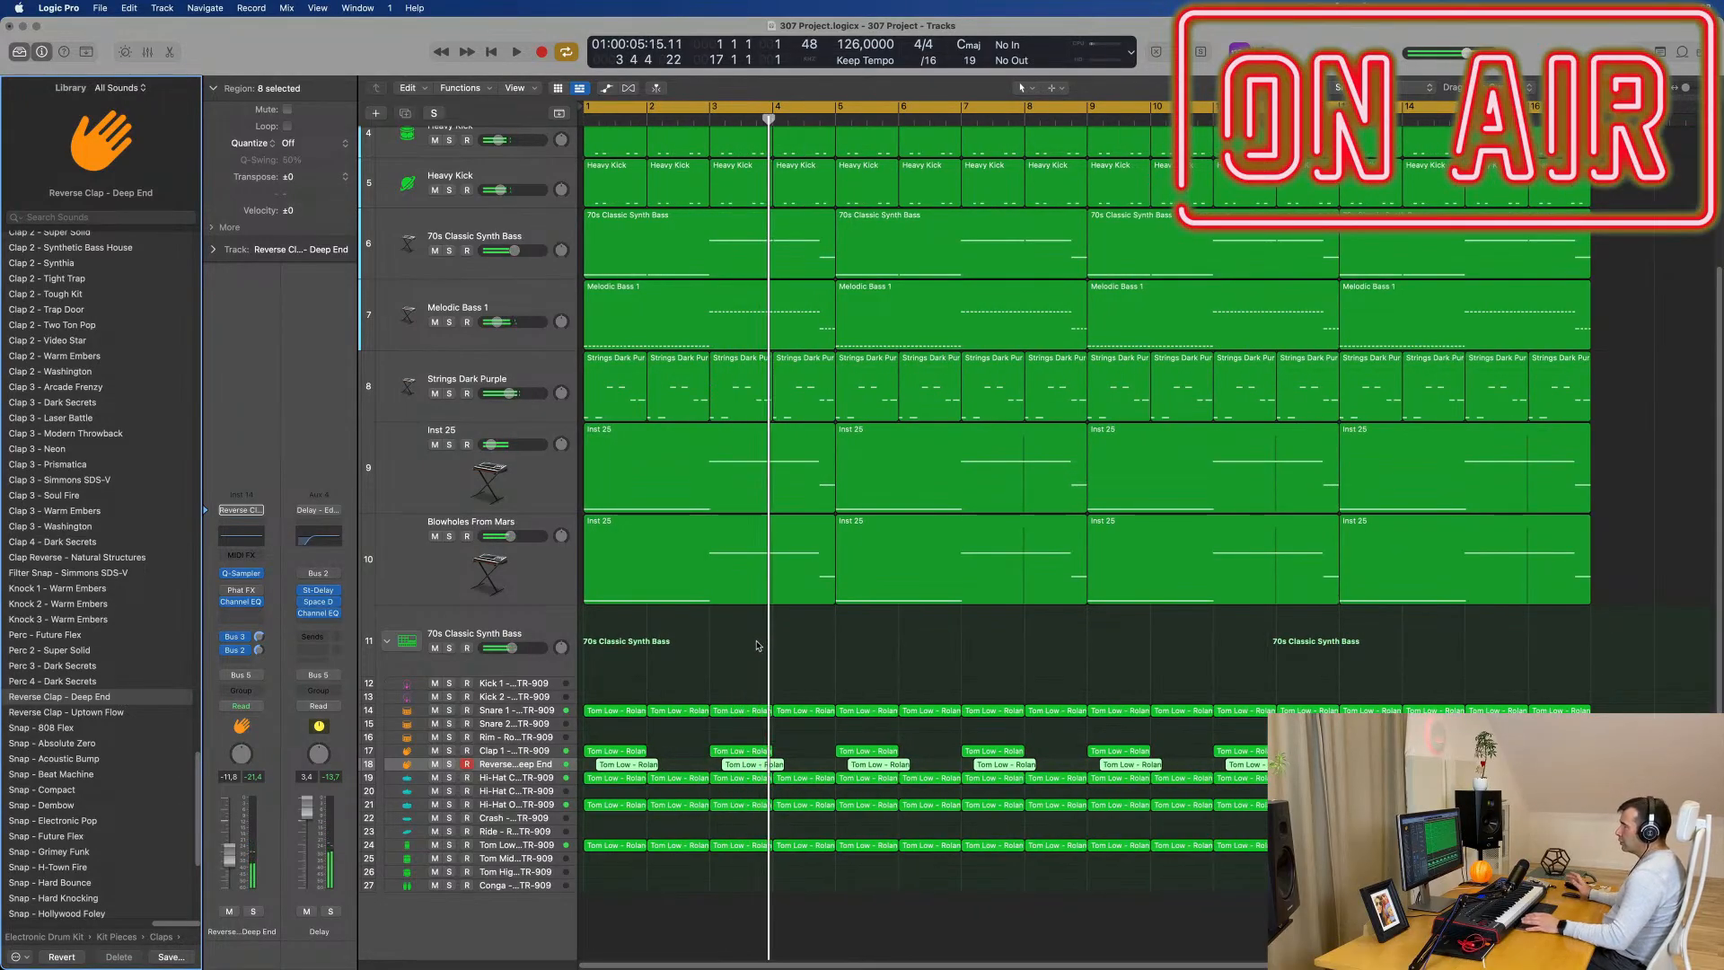
pyautogui.press('space')
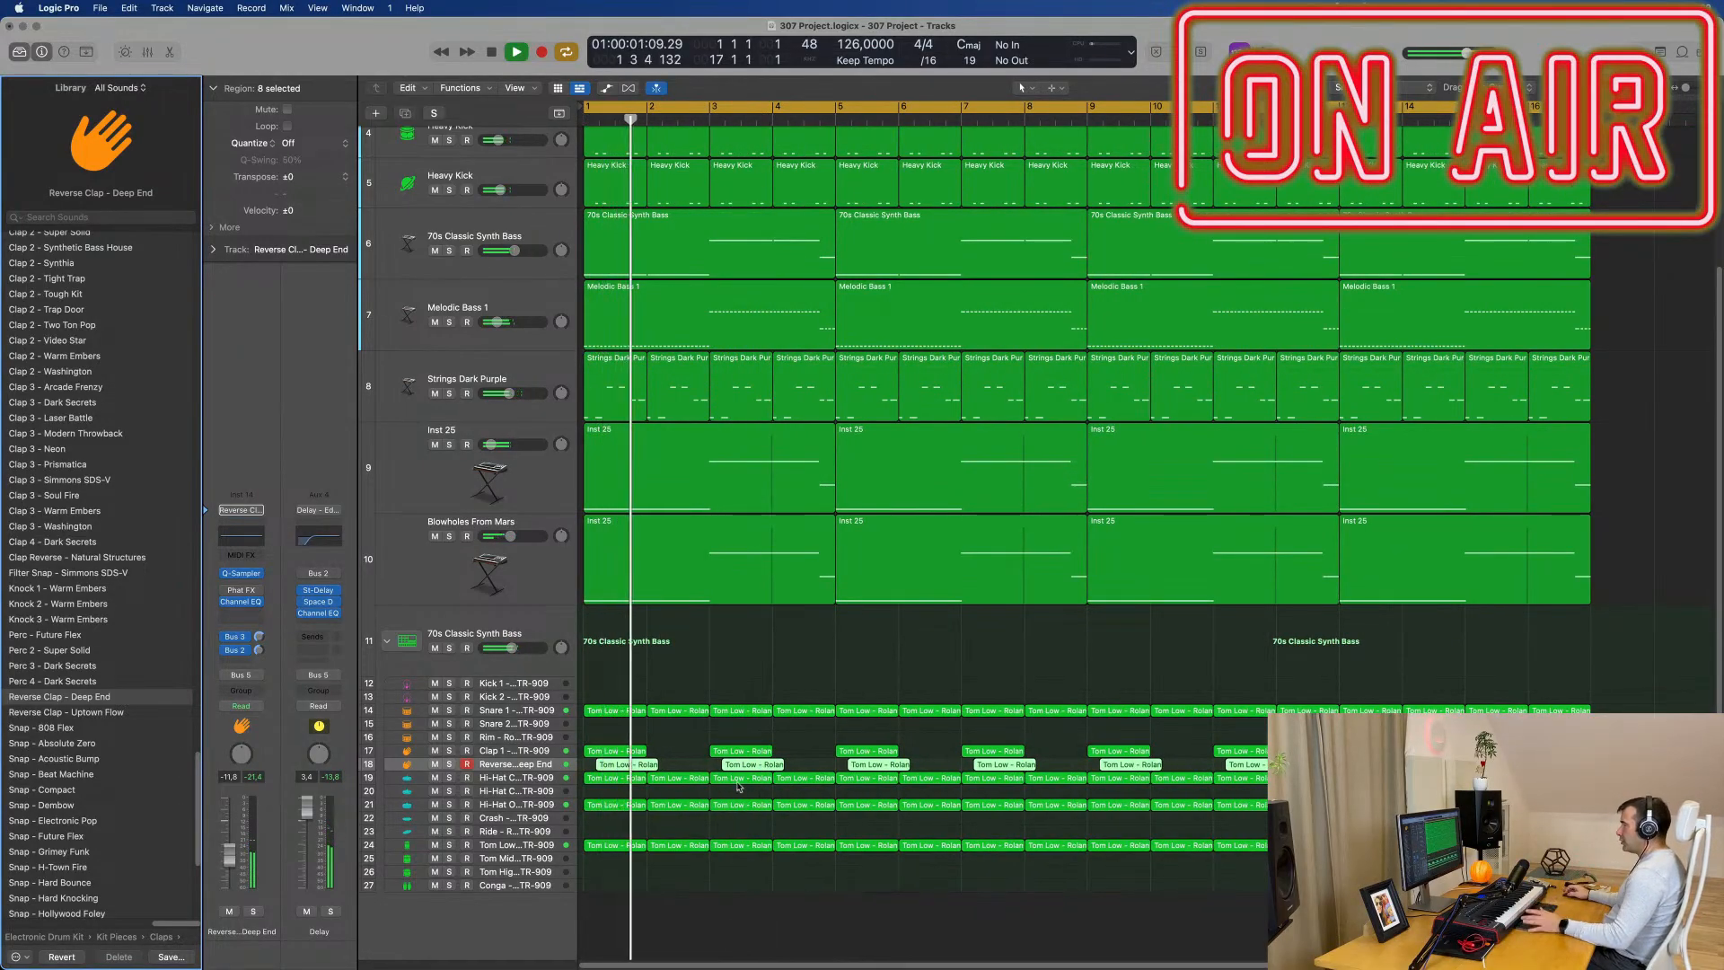
# Step: Delete the Clap 1 and reverse clap regions around bars 3, 7 and 11, then replay from the start
pyautogui.moveTo(744, 739); pyautogui.dragTo(747, 764)
pyautogui.press('Delete')
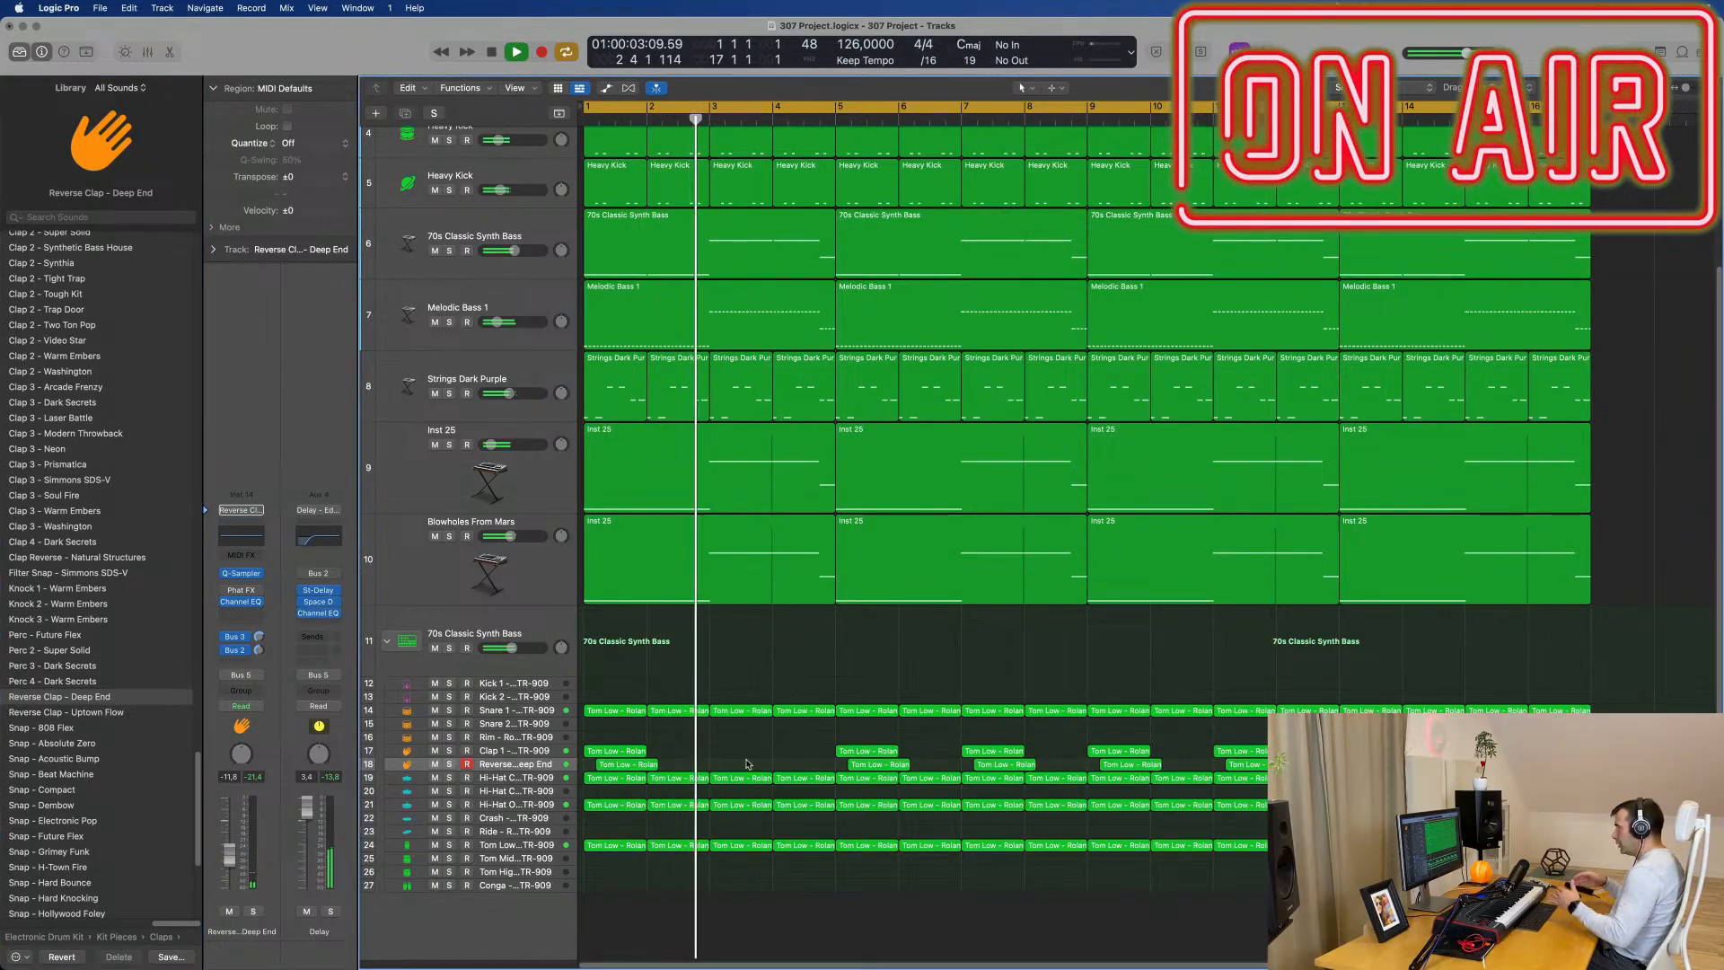
pyautogui.moveTo(988, 730); pyautogui.dragTo(1011, 770)
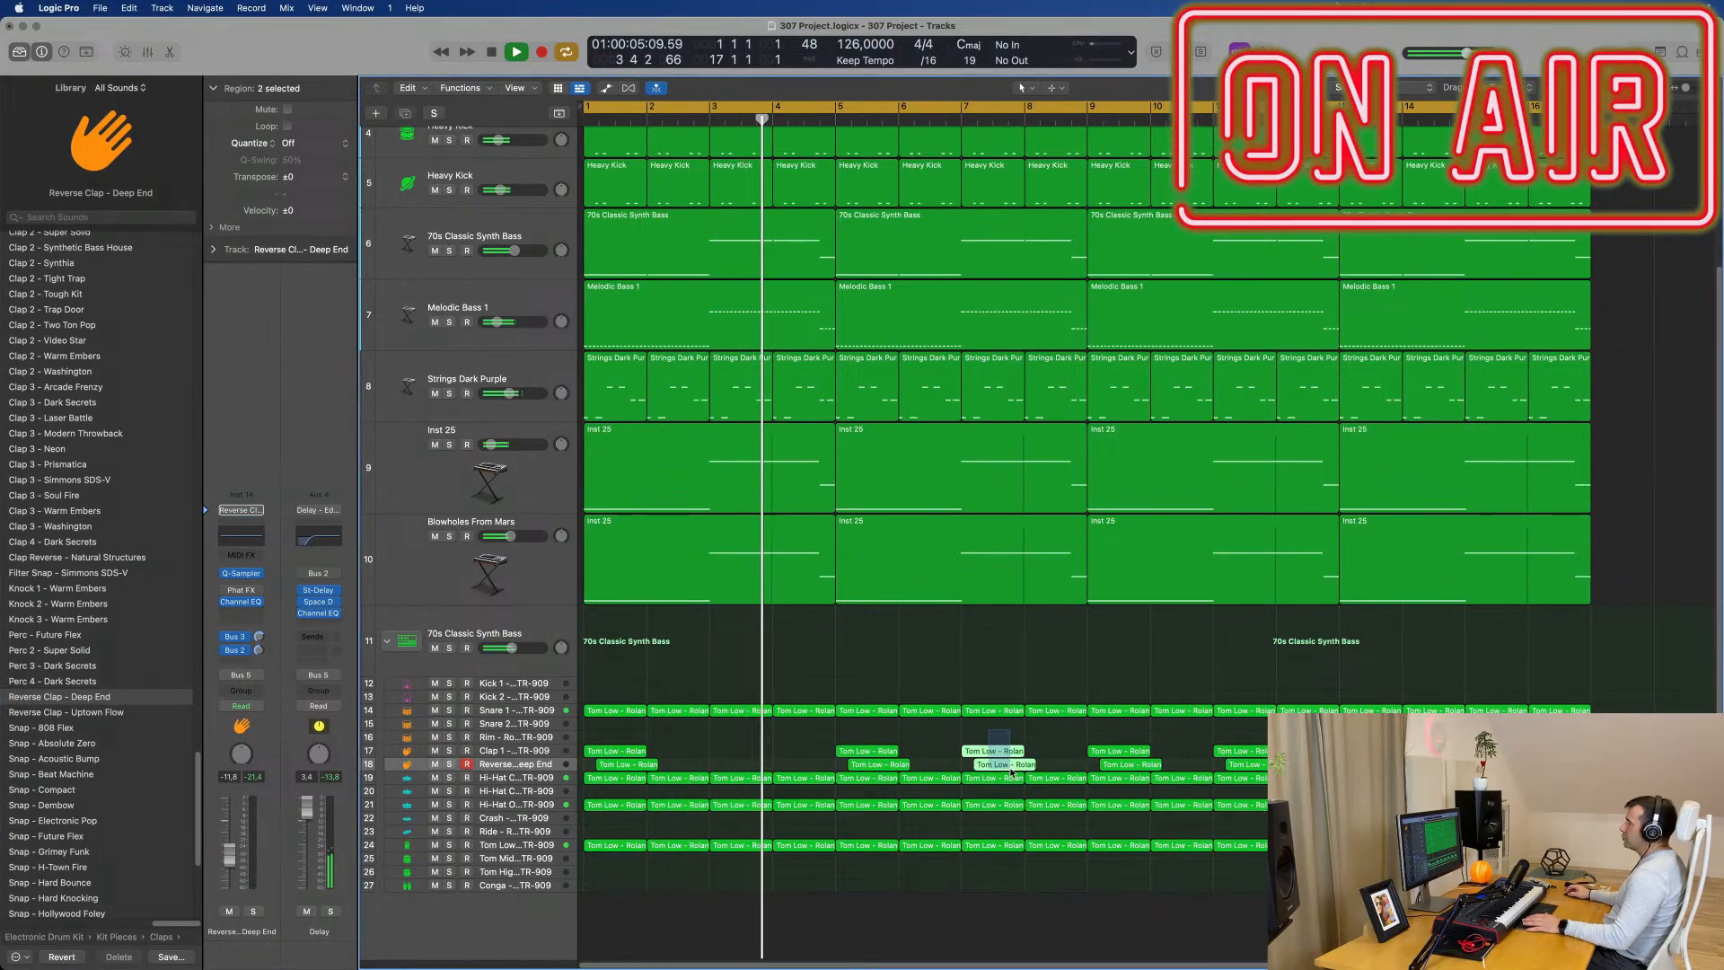
pyautogui.press('Delete')
pyautogui.moveTo(1212, 732); pyautogui.dragTo(1261, 768)
pyautogui.press('Delete')
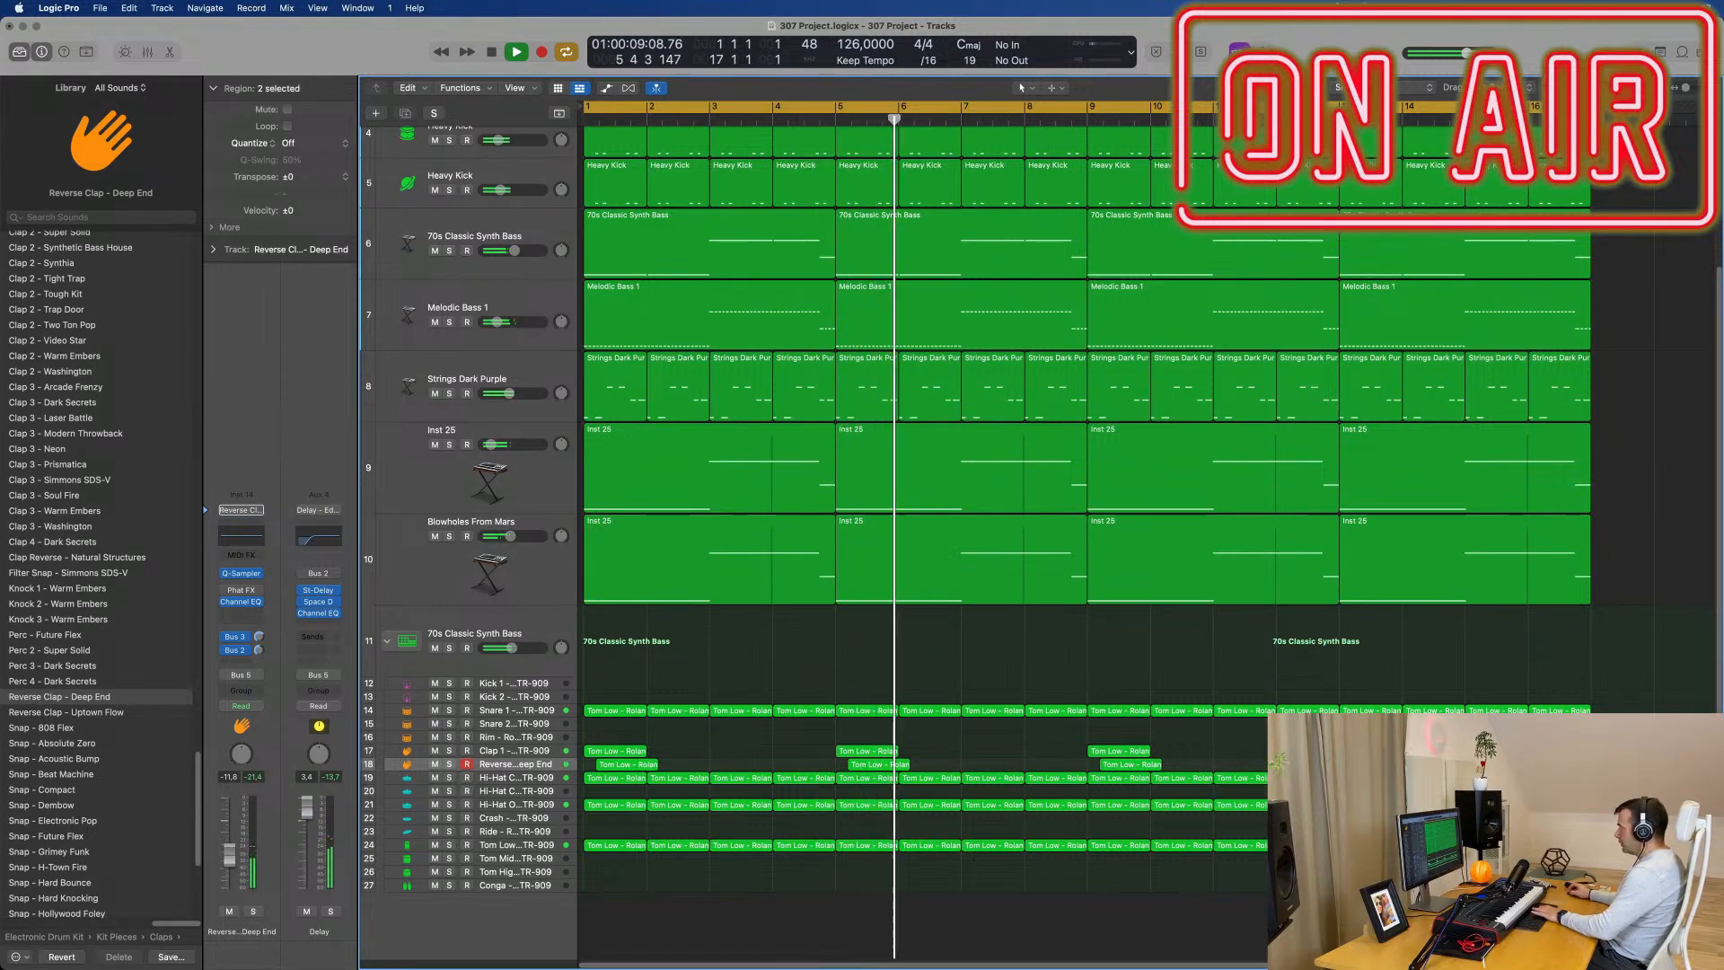
pyautogui.press('Return')
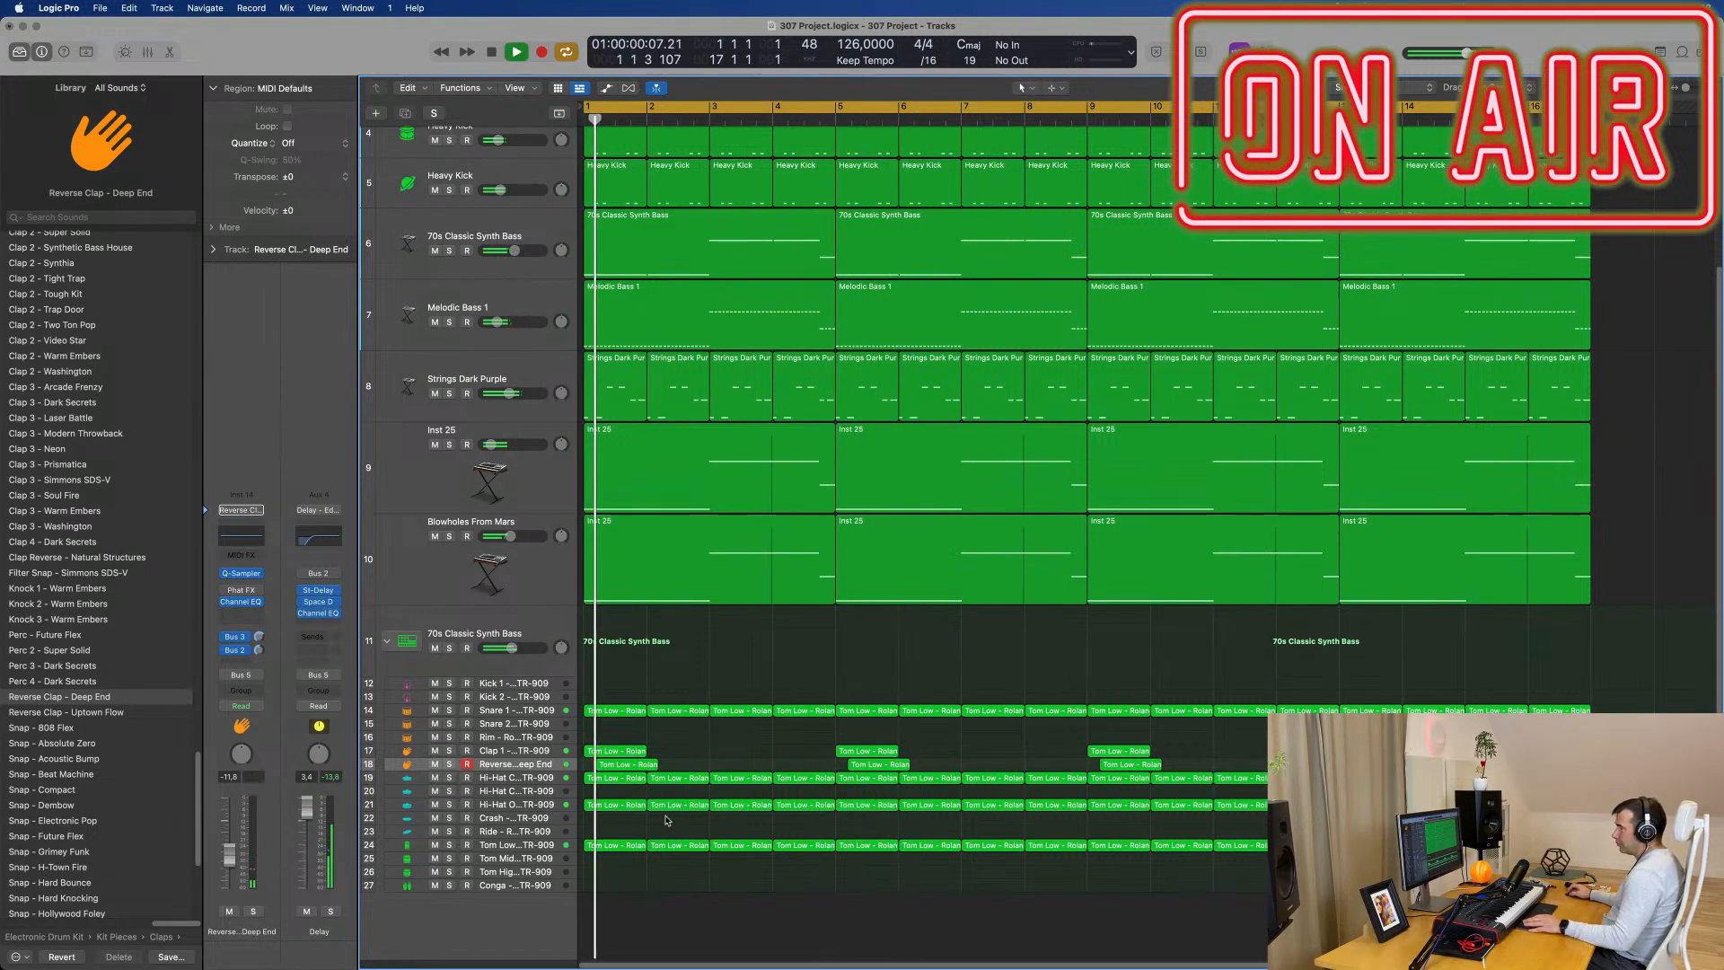
# Step: Copy the first reverse clap region to the Crash track at bar 2 and replay with that track selected
pyautogui.click(633, 766)
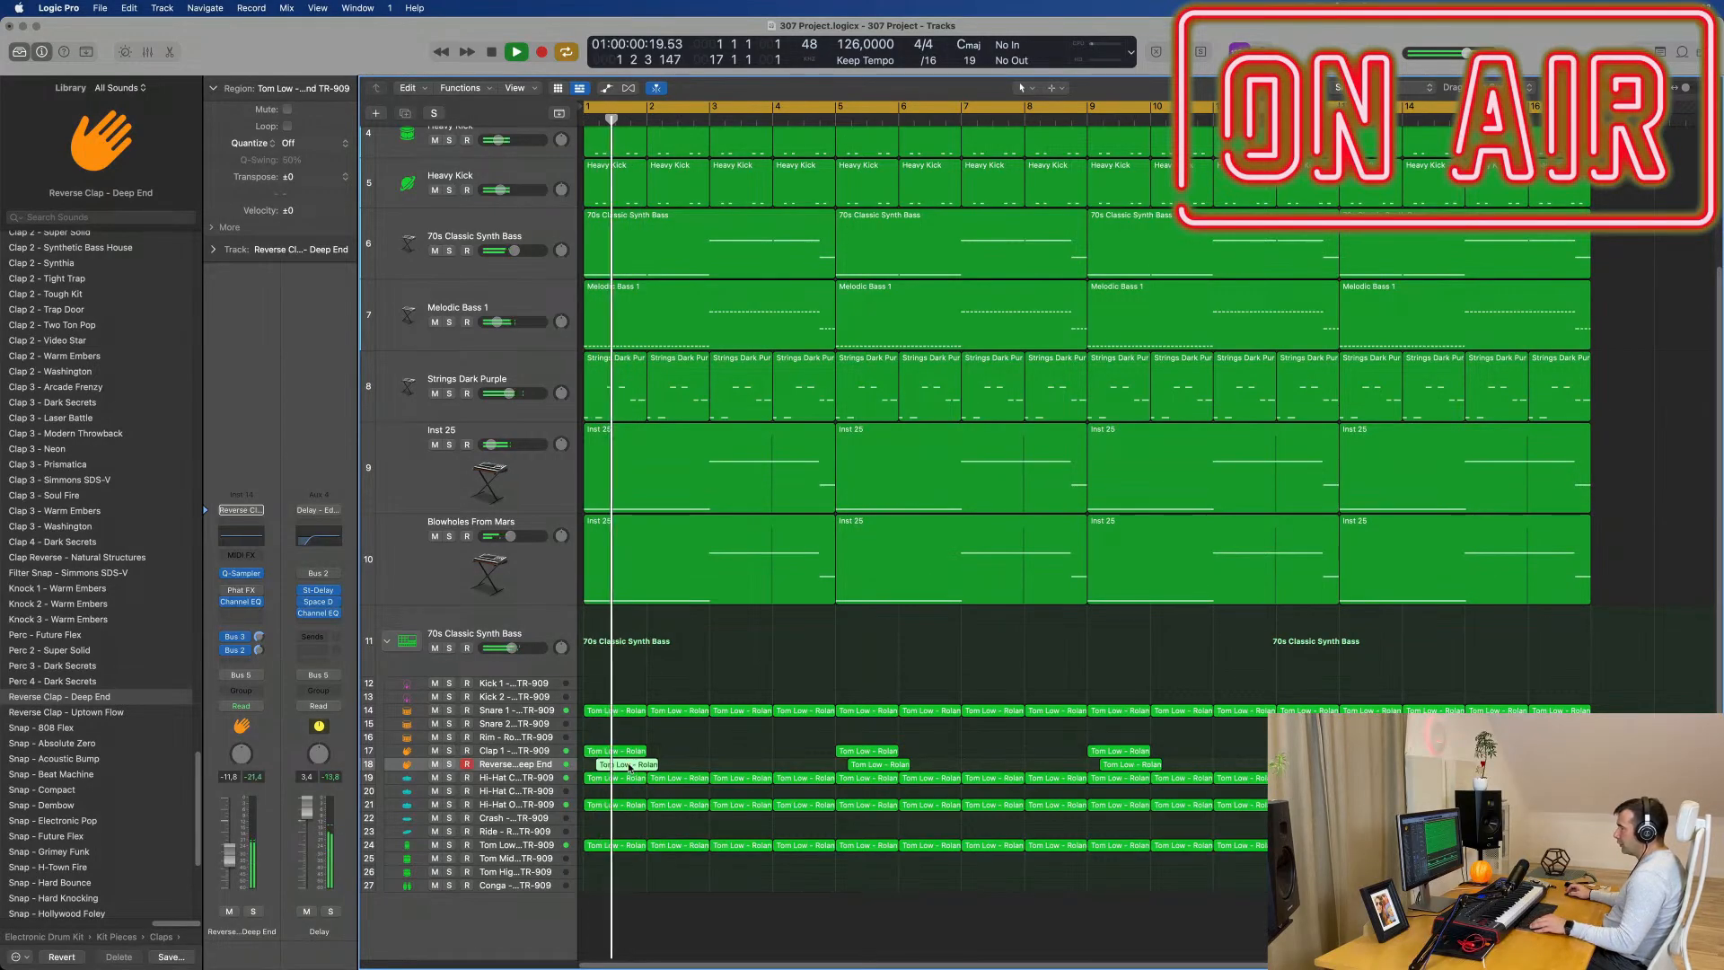
pyautogui.moveTo(632, 768); pyautogui.dragTo(679, 820)
pyautogui.press('Return')
pyautogui.click(555, 821)
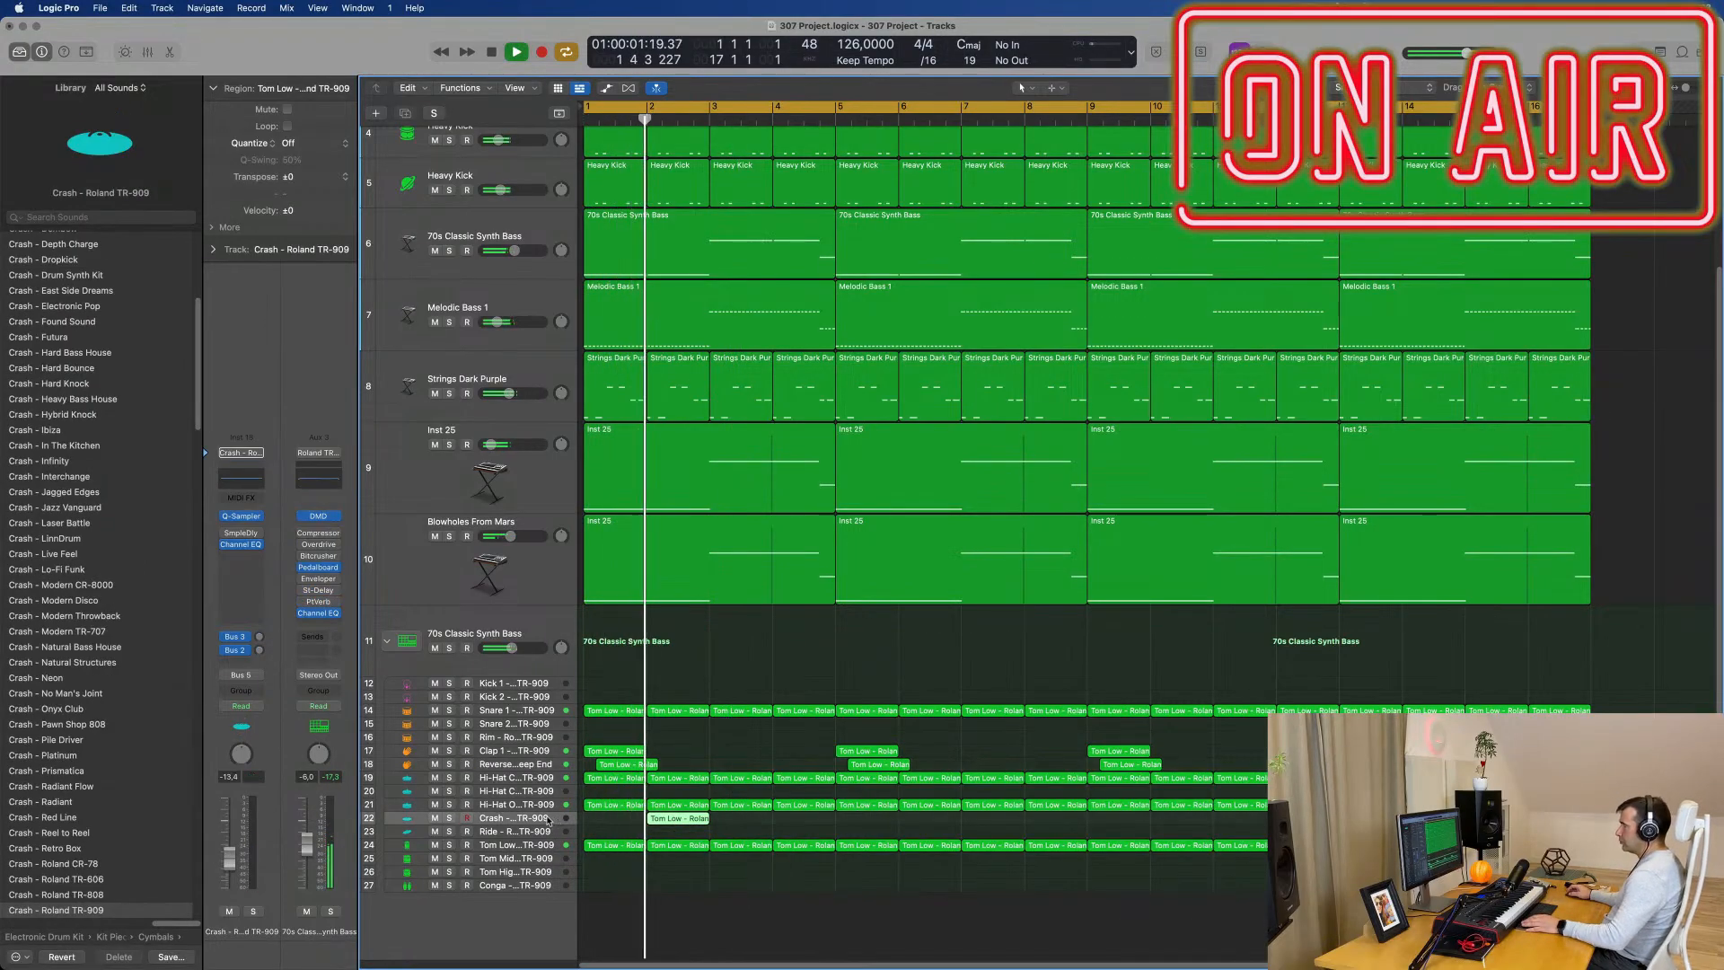
pyautogui.press('Return')
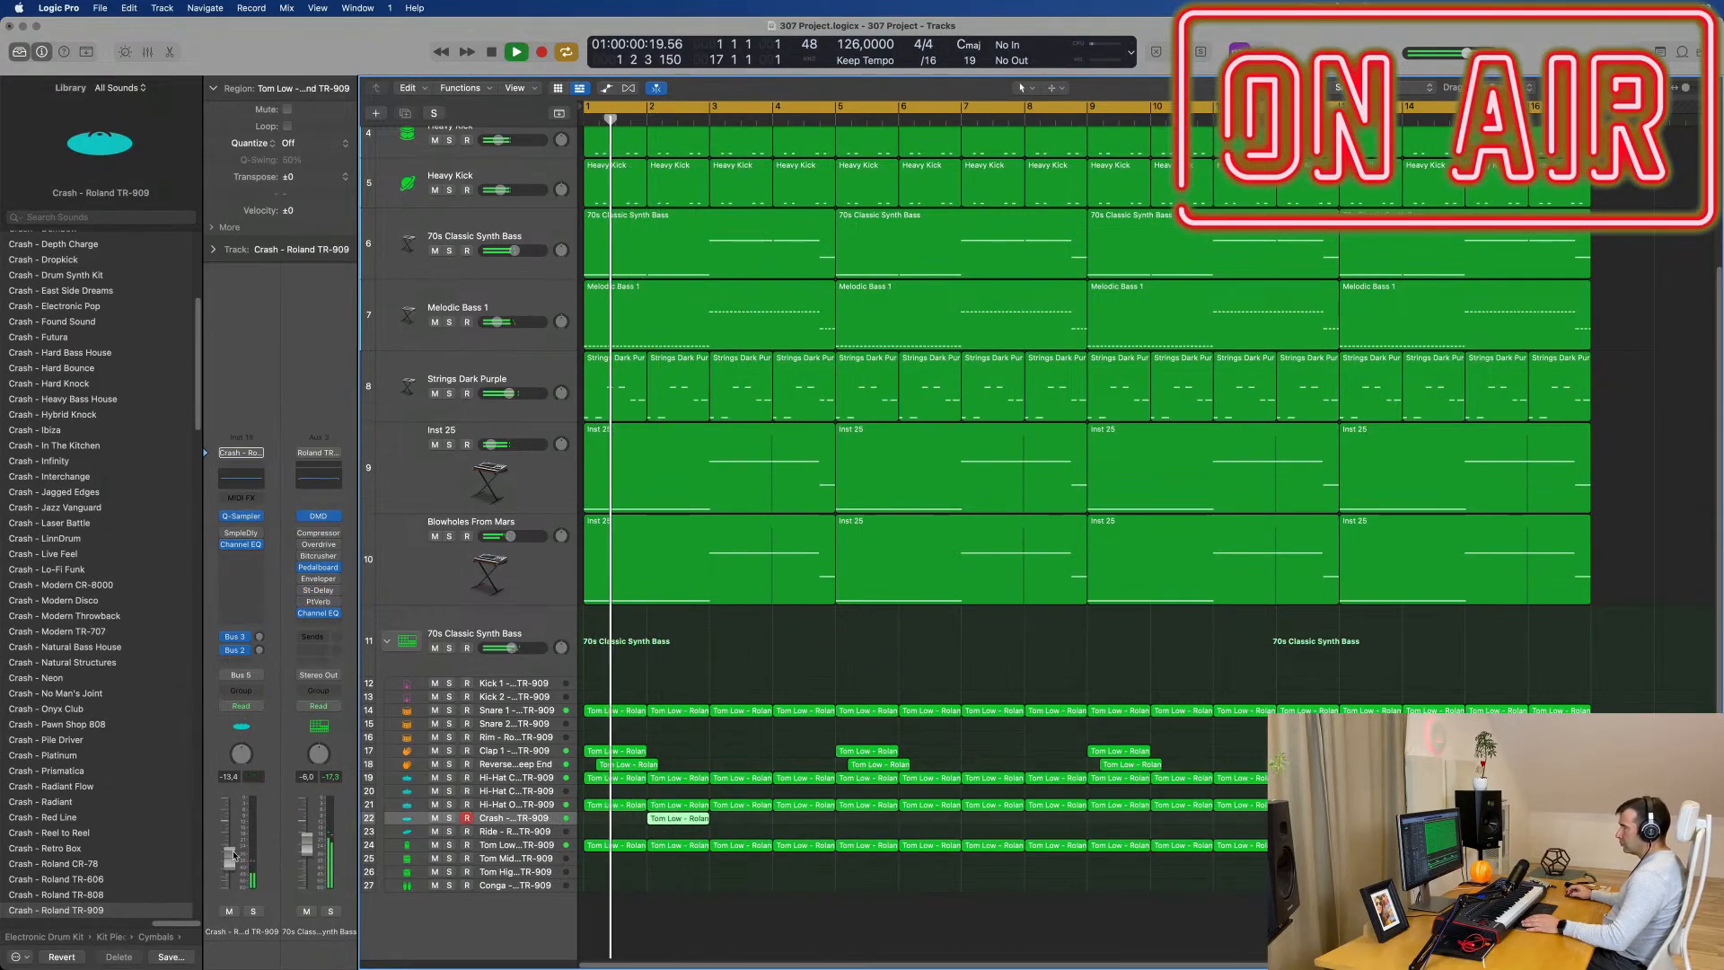
# Step: Set the Crash track's volume to -10 dB and add a Bus 4 send at about -4.5 dB
pyautogui.click(236, 663)
pyautogui.moveTo(238, 683)
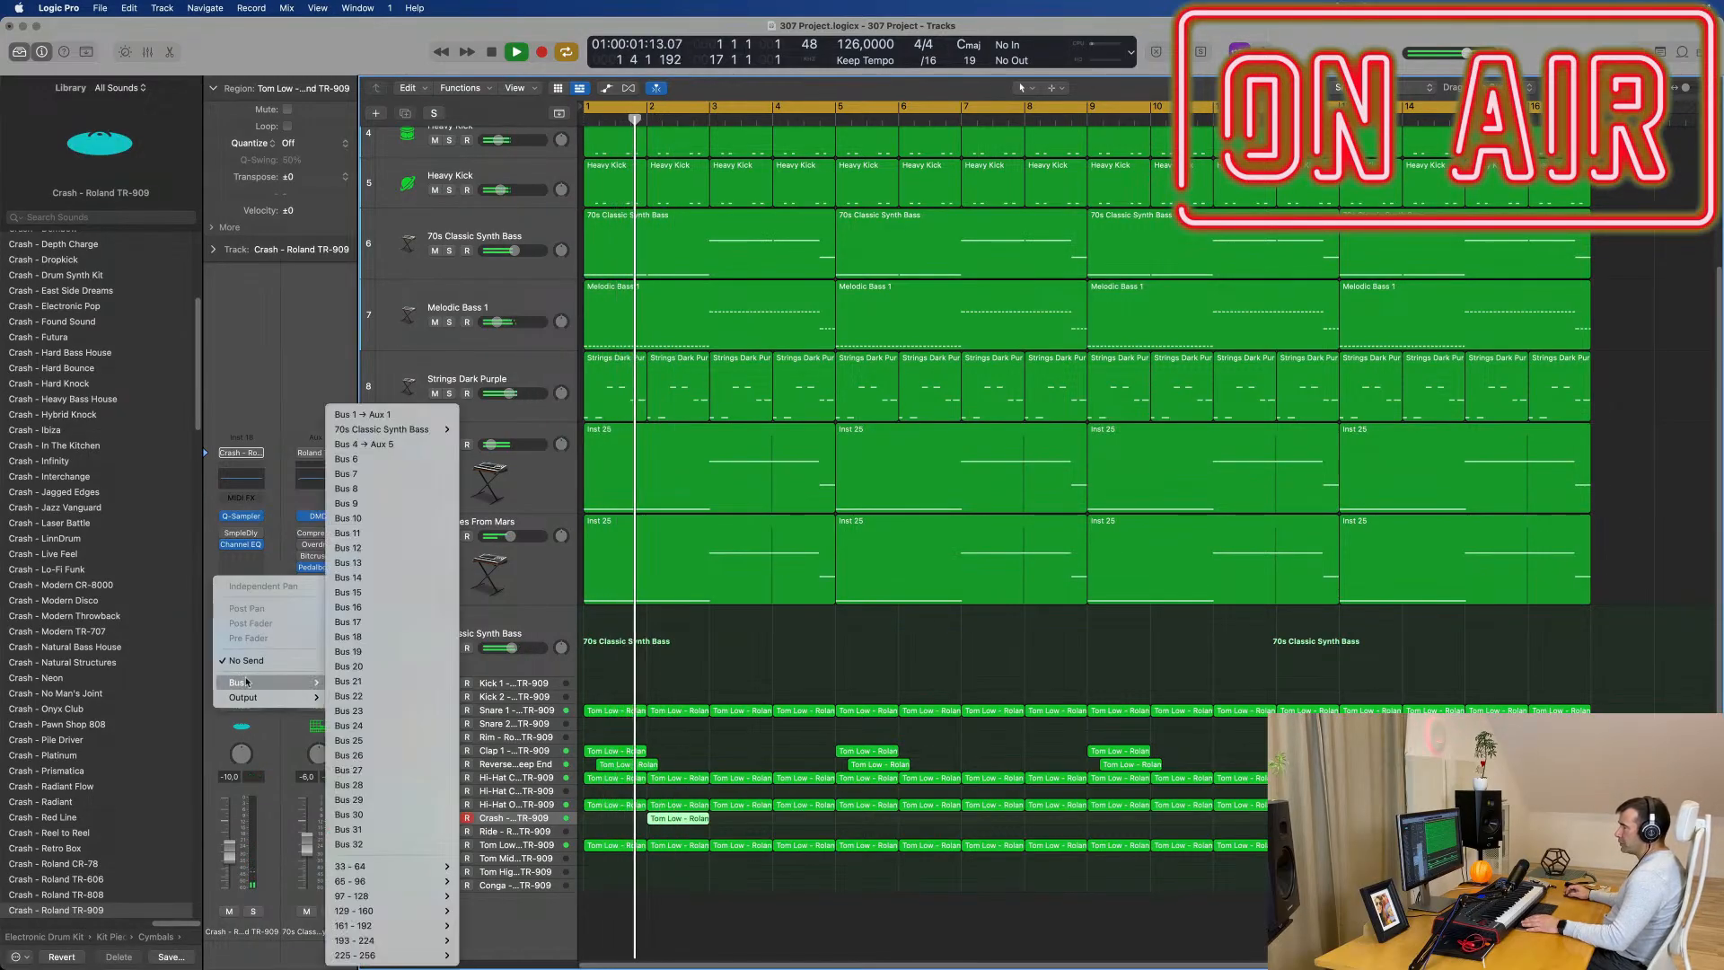
pyautogui.click(344, 452)
pyautogui.press('Return')
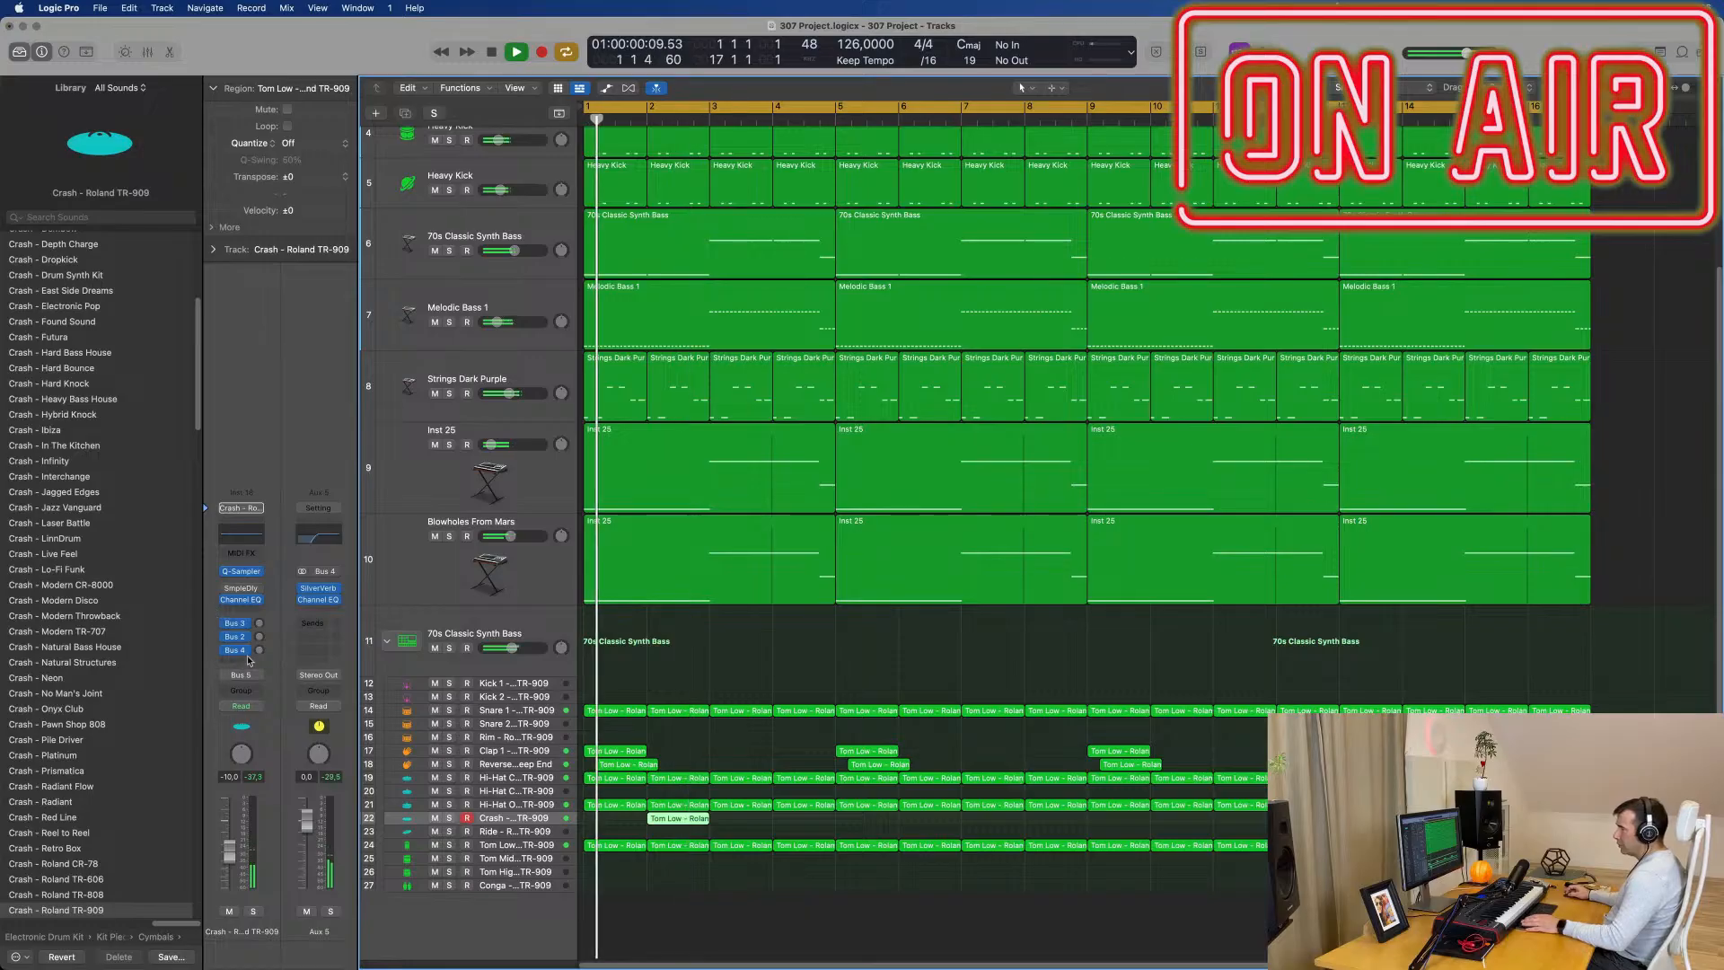
pyautogui.moveTo(259, 650); pyautogui.dragTo(271, 583)
pyautogui.moveTo(259, 653); pyautogui.dragTo(259, 650)
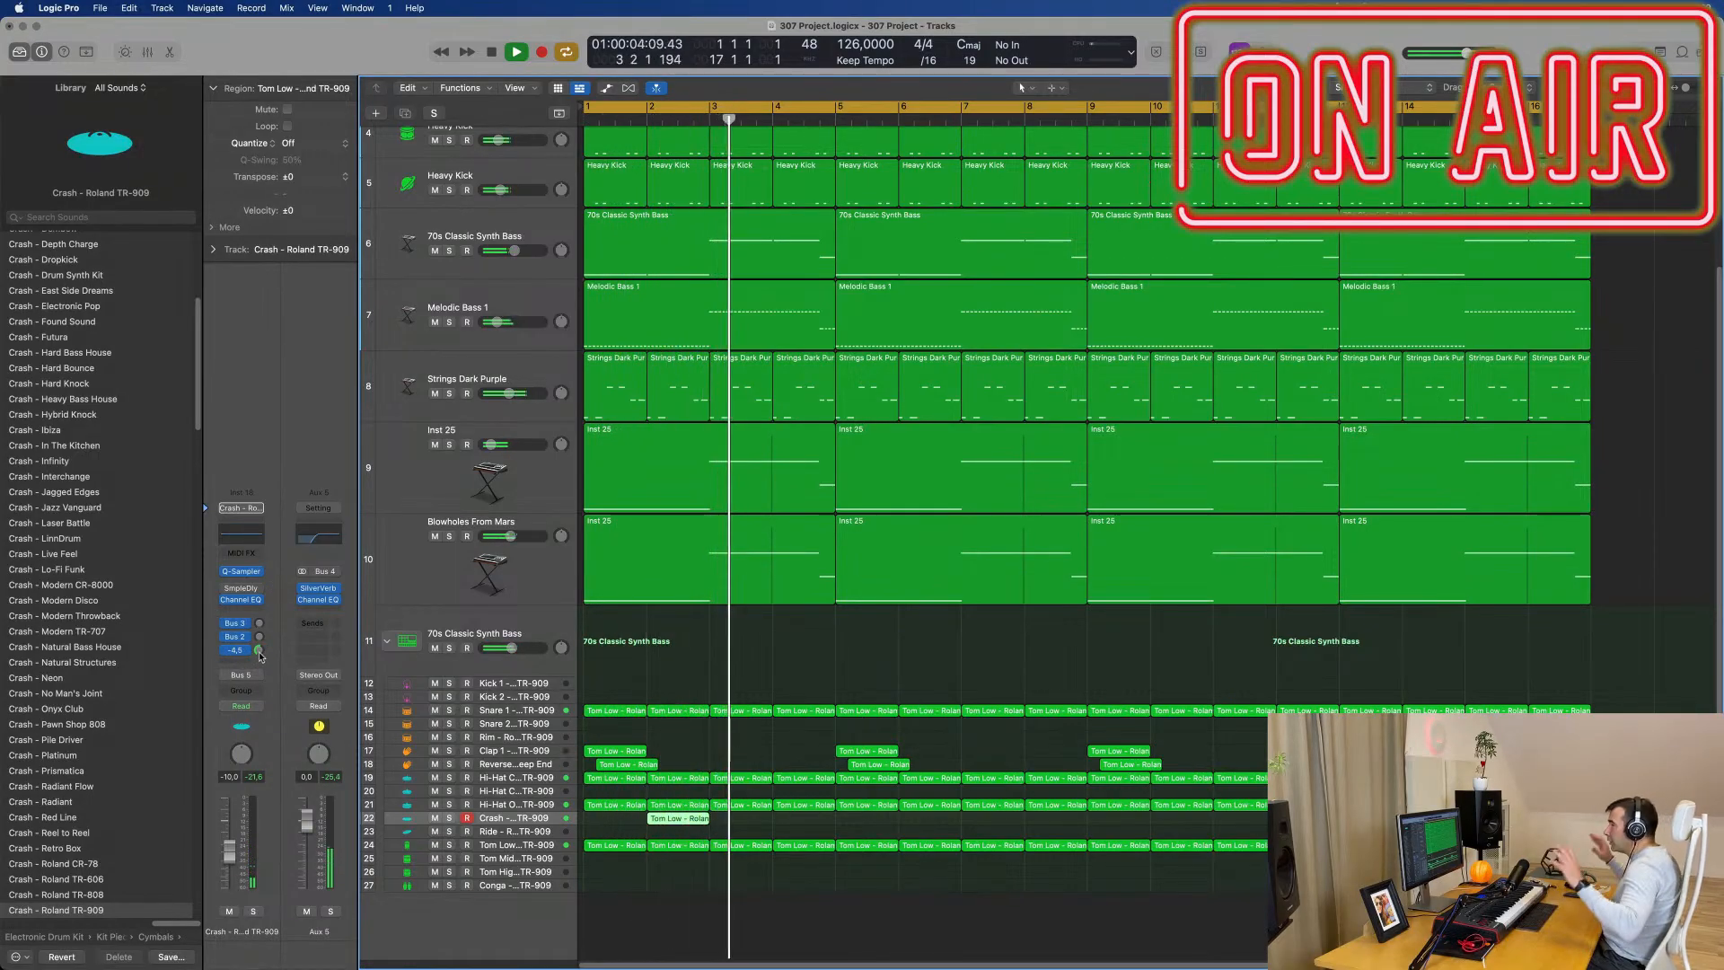
pyautogui.press('Return')
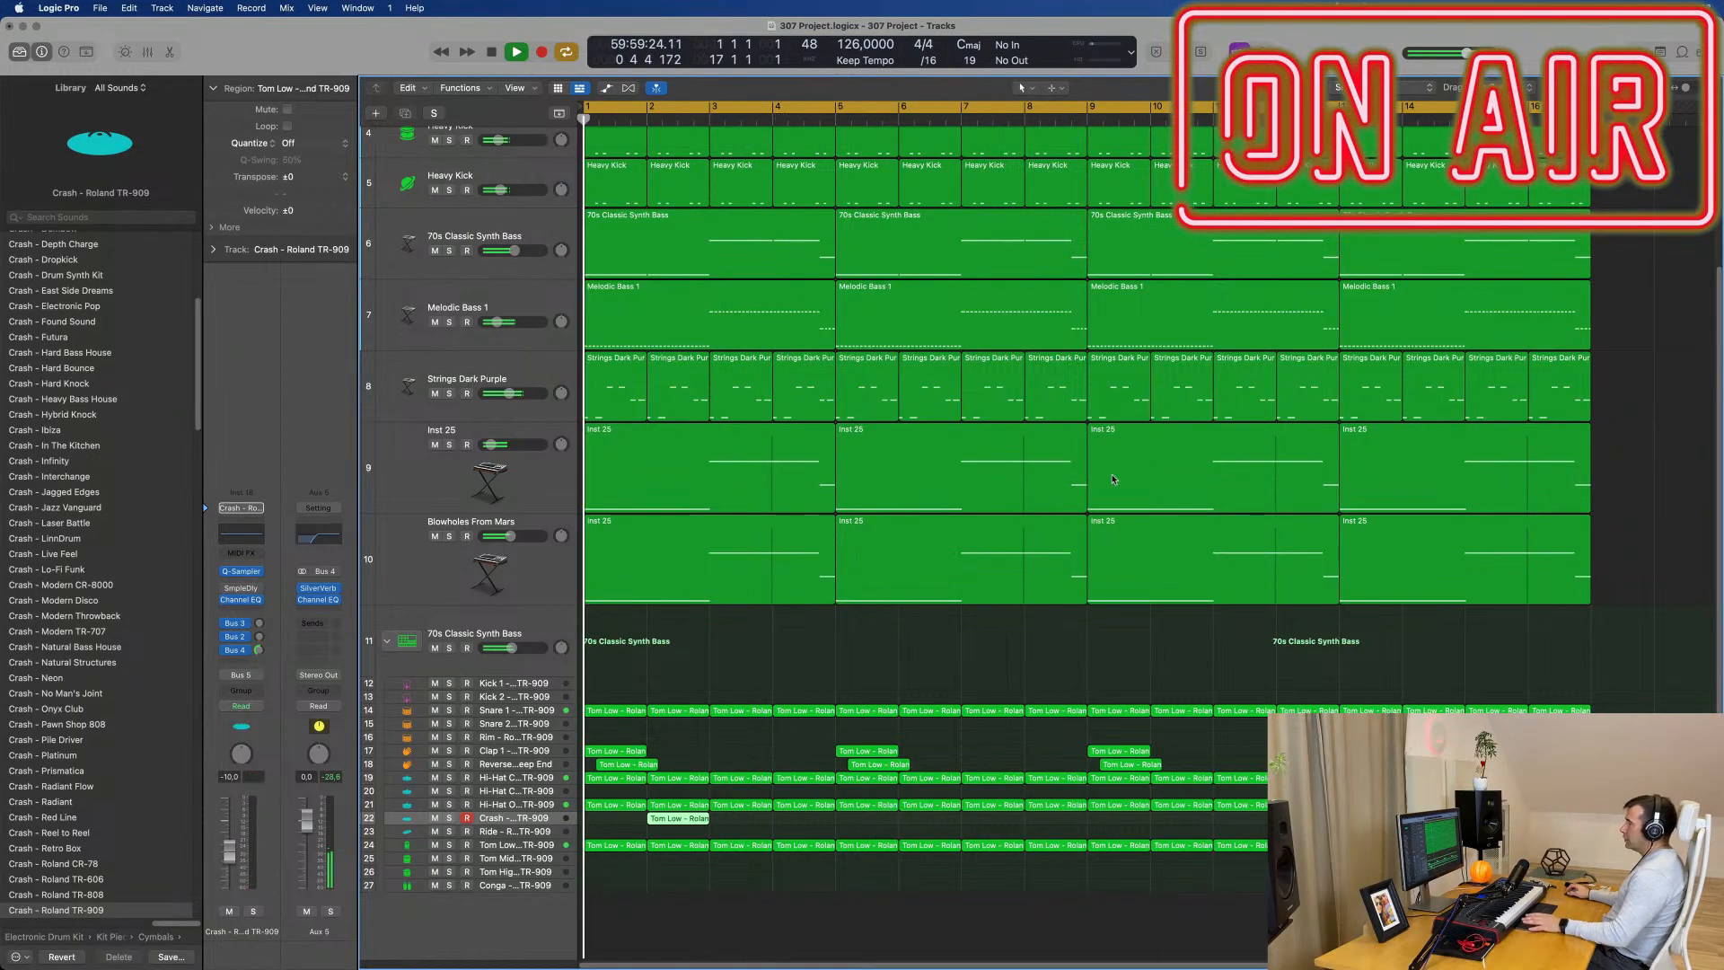
# Step: Copy the Crash region to bar 6, and copy both Crash regions to bars 10 and 14
pyautogui.moveTo(682, 821); pyautogui.dragTo(931, 822)
pyautogui.keyDown('shift'); pyautogui.click(673, 823); pyautogui.keyUp('shift')
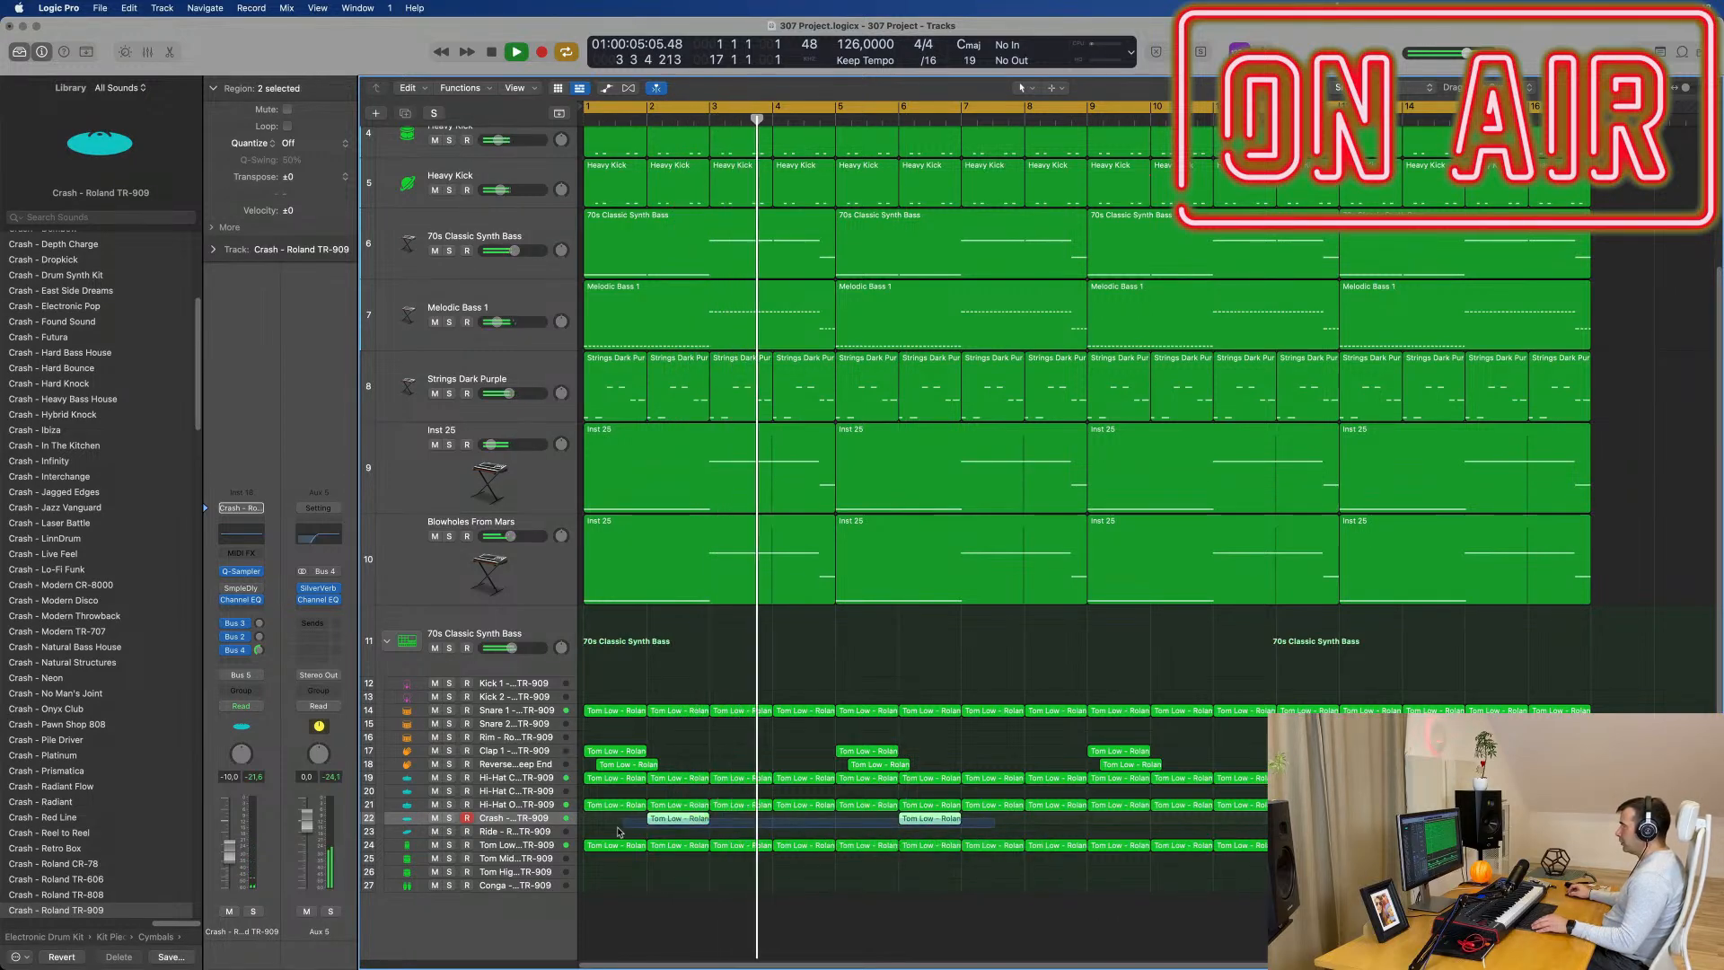
pyautogui.moveTo(674, 824); pyautogui.dragTo(1183, 819)
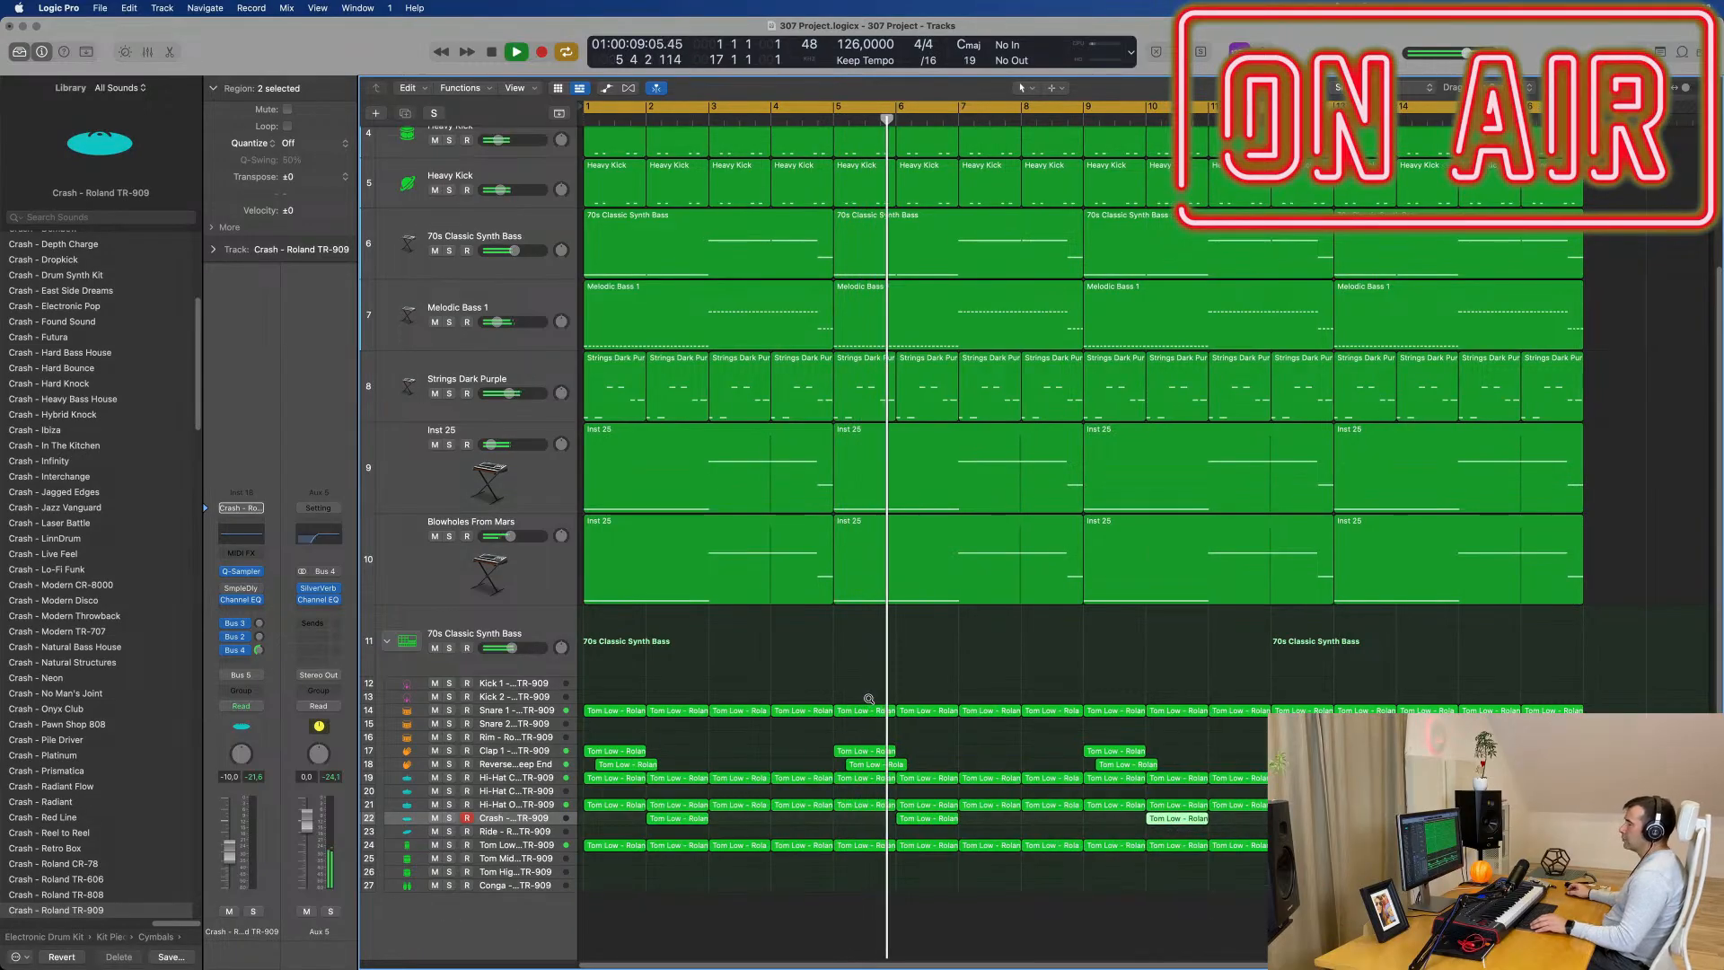
pyautogui.click(833, 659)
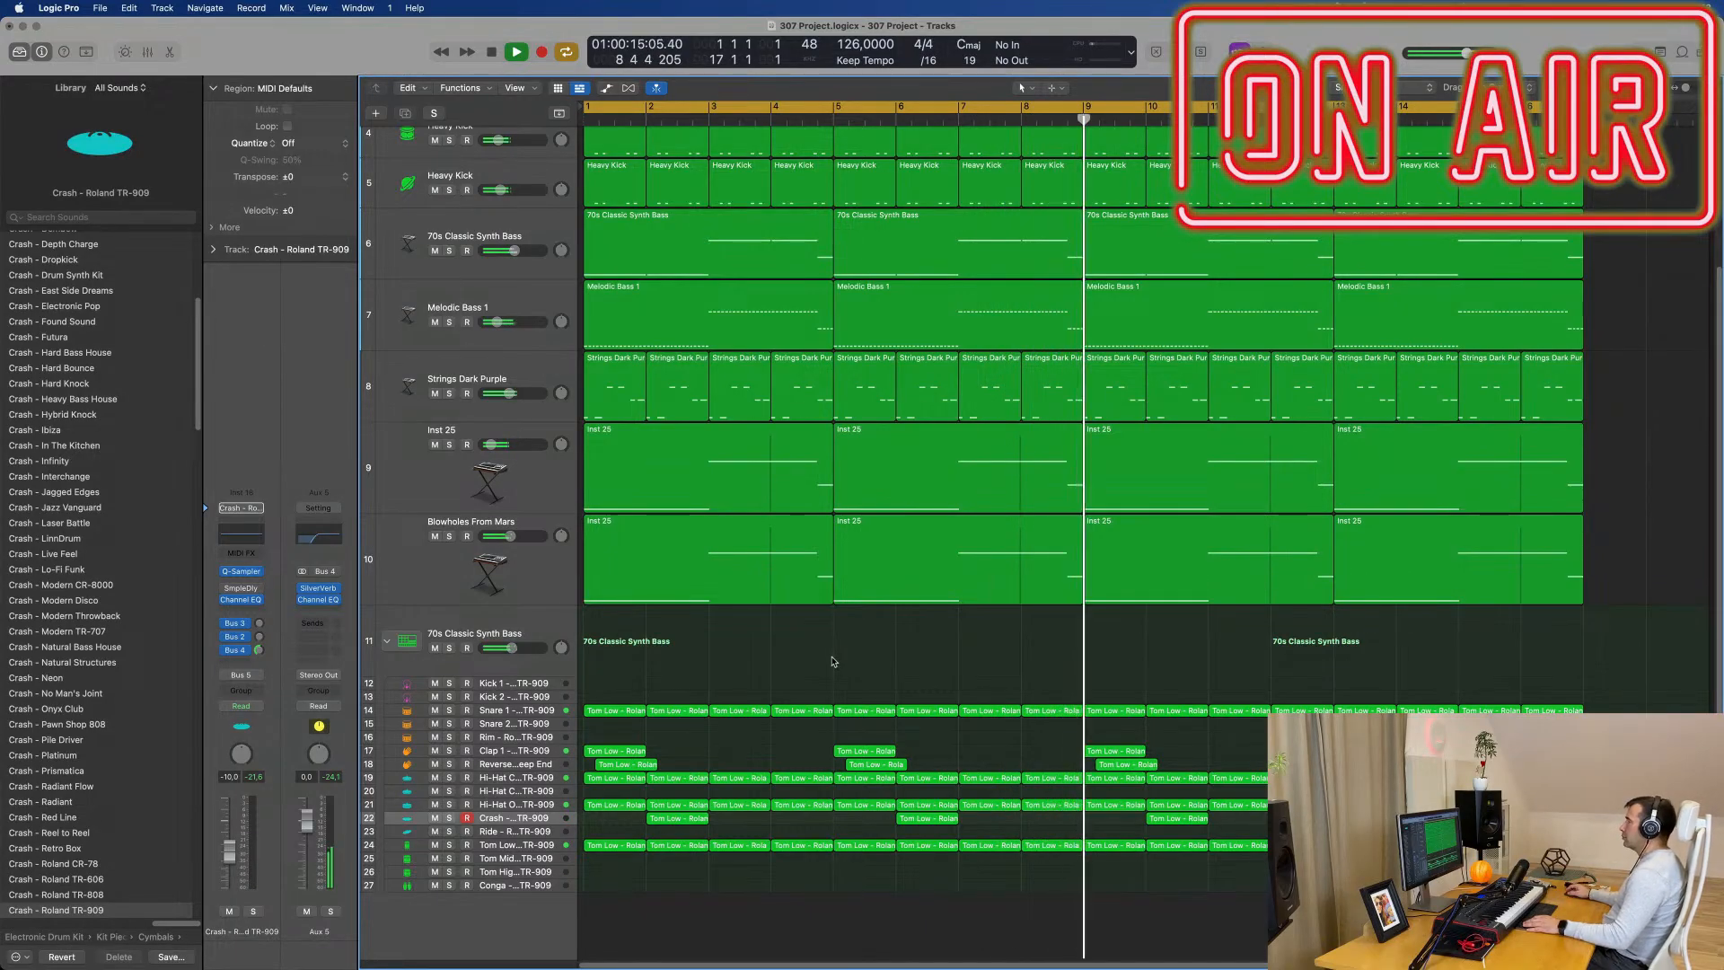
# Step: Create a new track with duplicate settings from the Blowholes From Mars track
pyautogui.scroll(3, 839, 665)
pyautogui.scroll(-1, 844, 663)
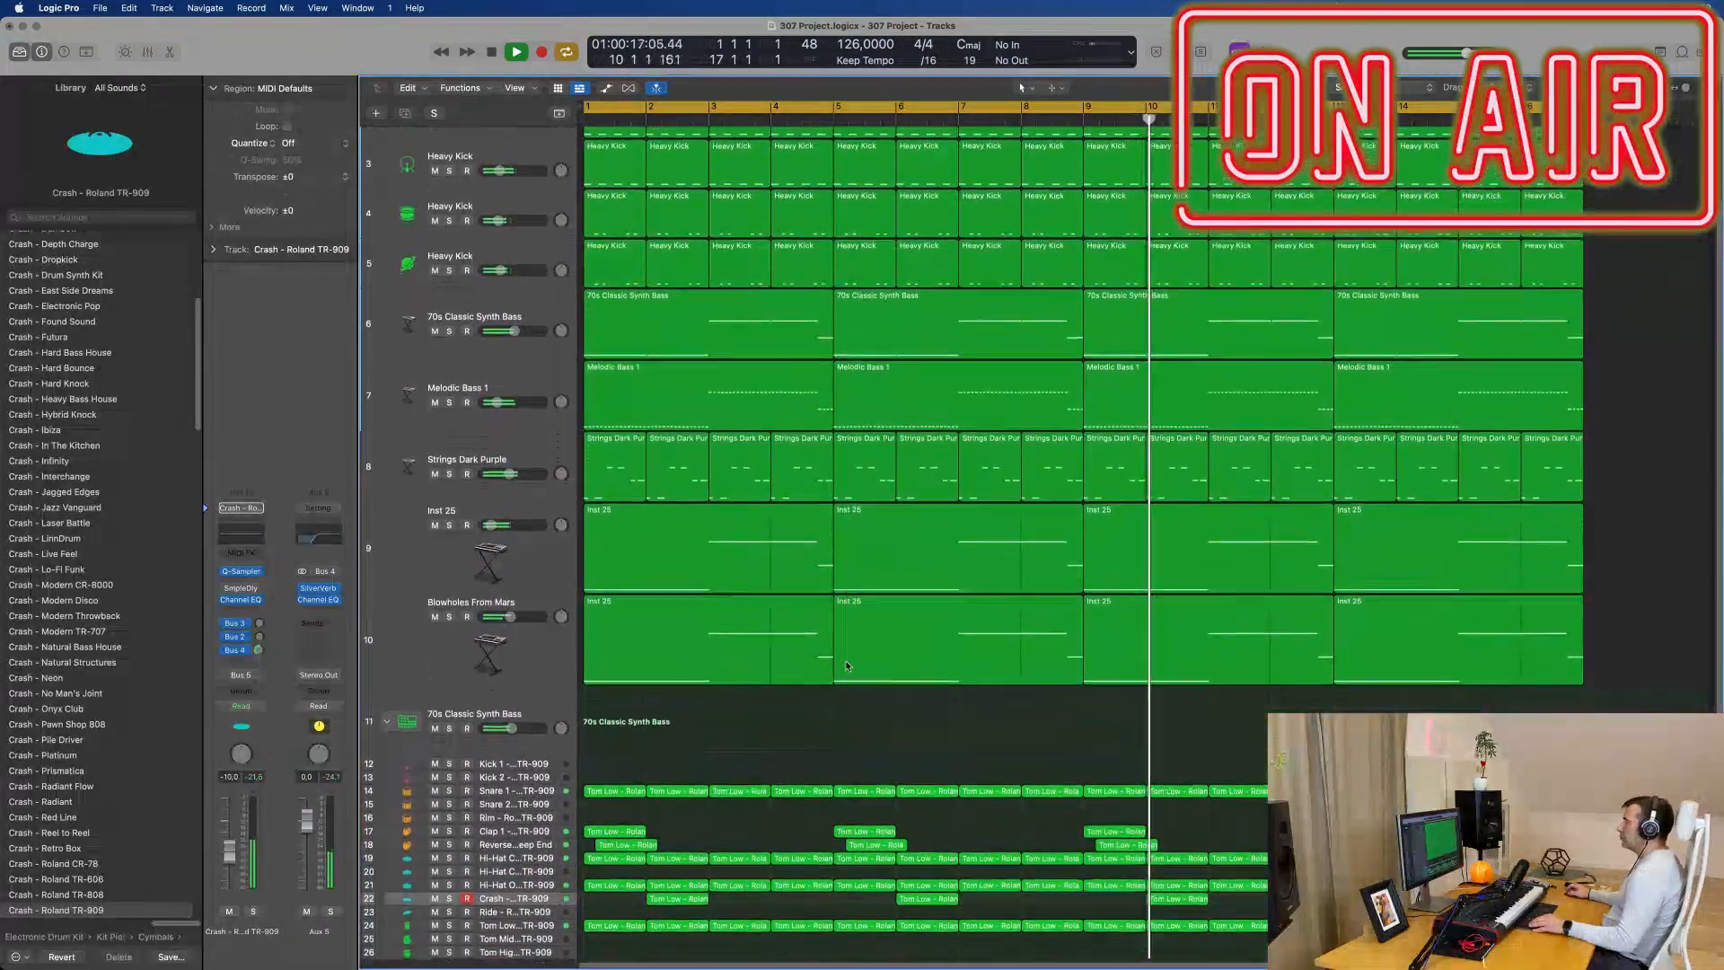
pyautogui.press('super+Up')
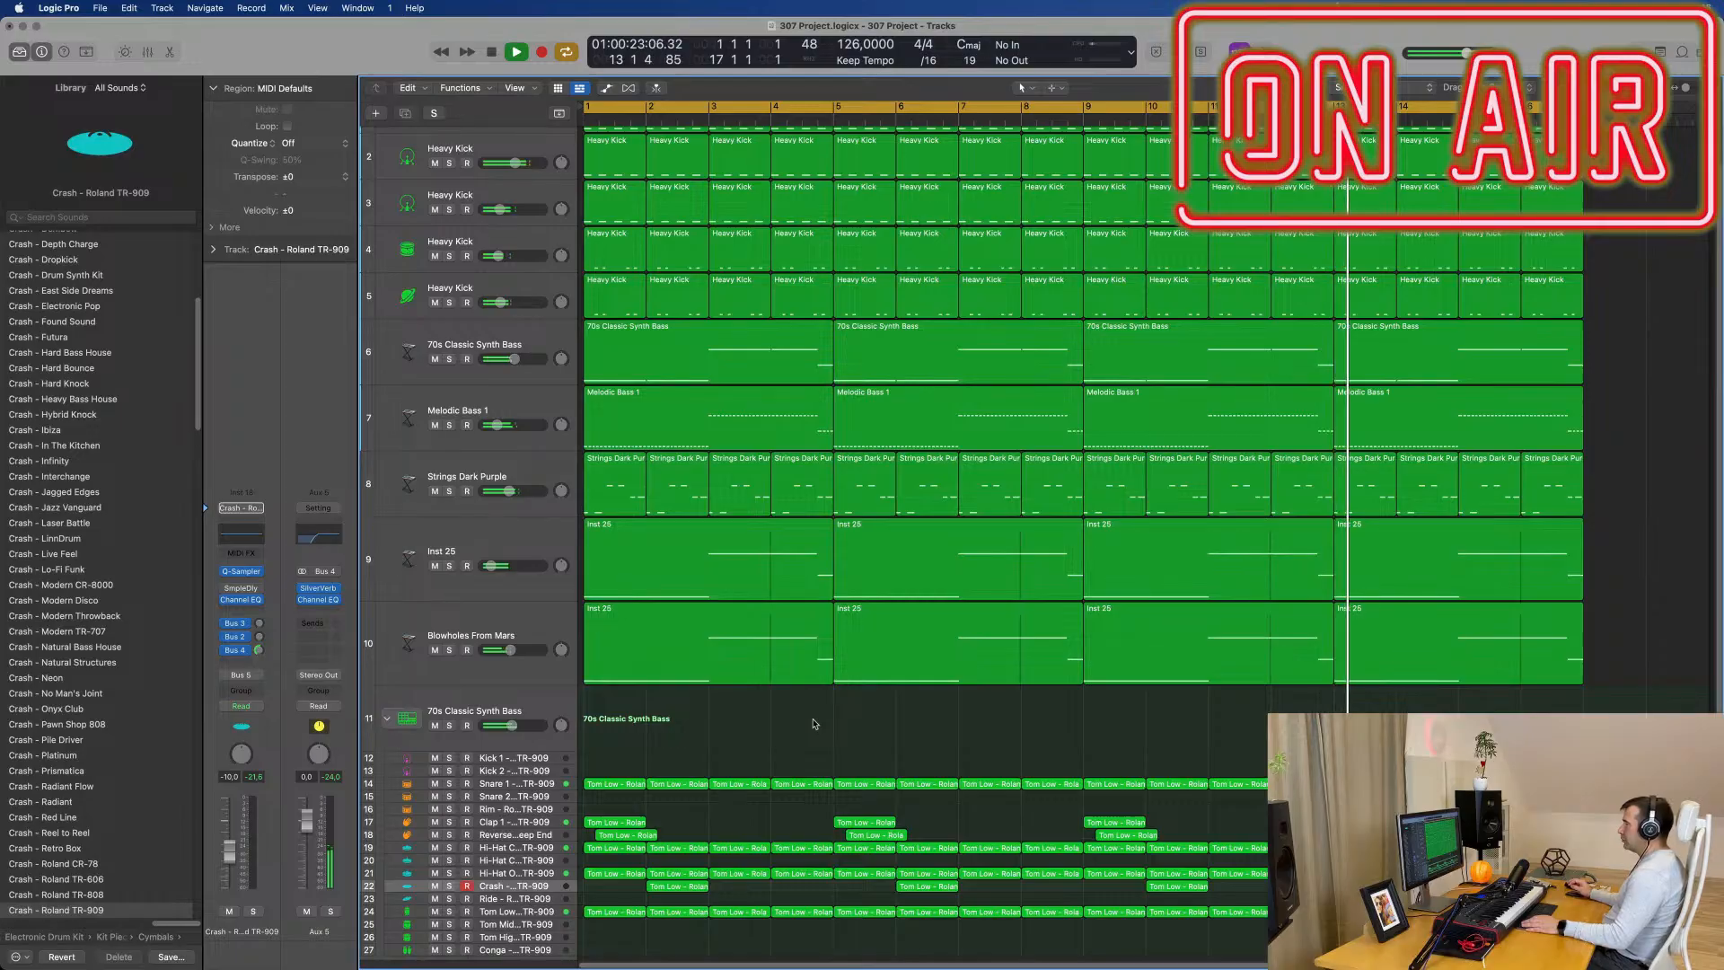
pyautogui.click(530, 680)
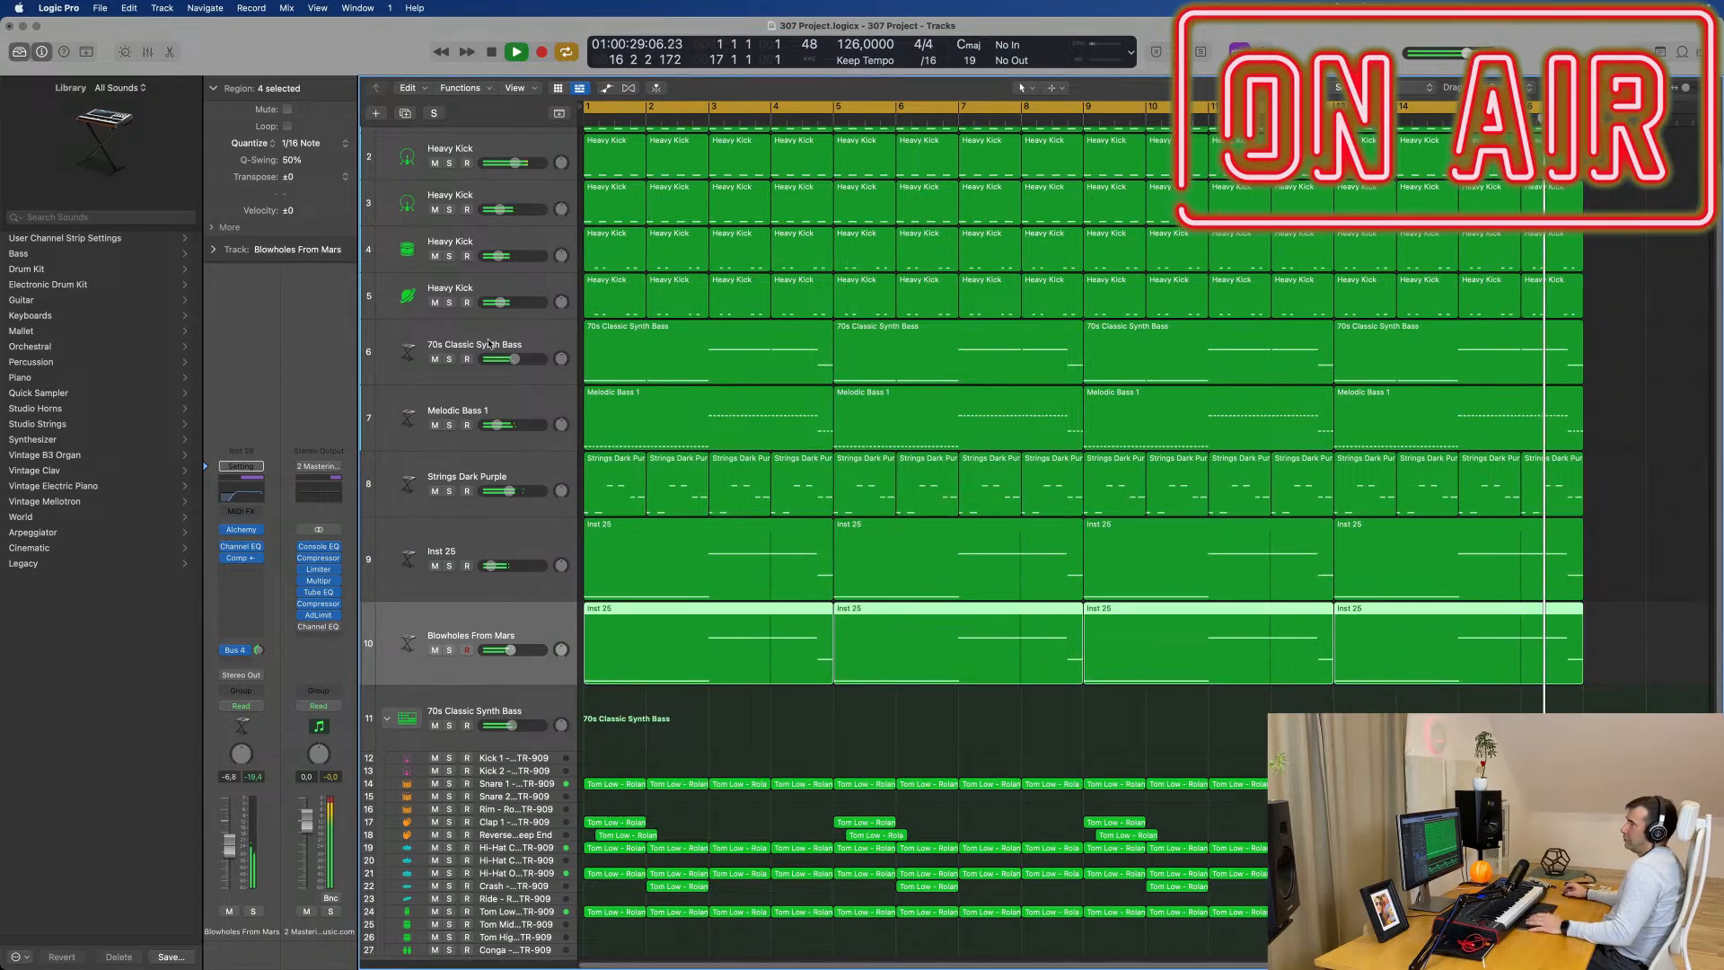
pyautogui.click(408, 115)
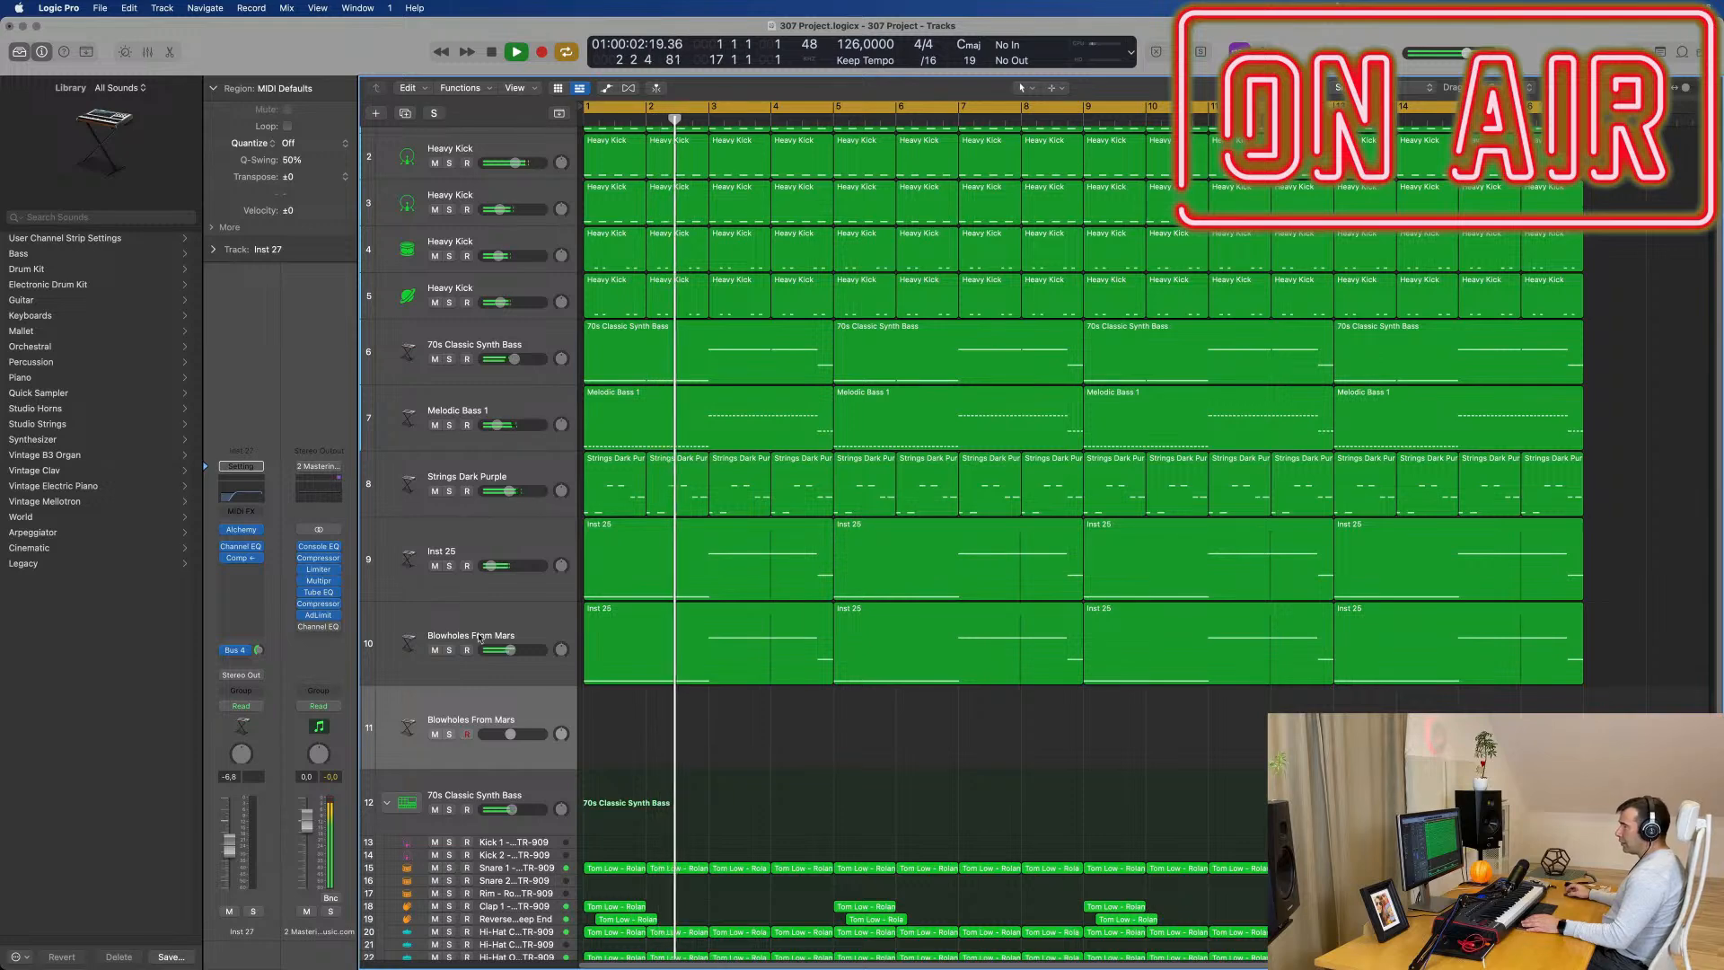
# Step: Load Retro Synth as the duplicated track's instrument and shift its oscillator mix towards Osc 1
pyautogui.click(259, 534)
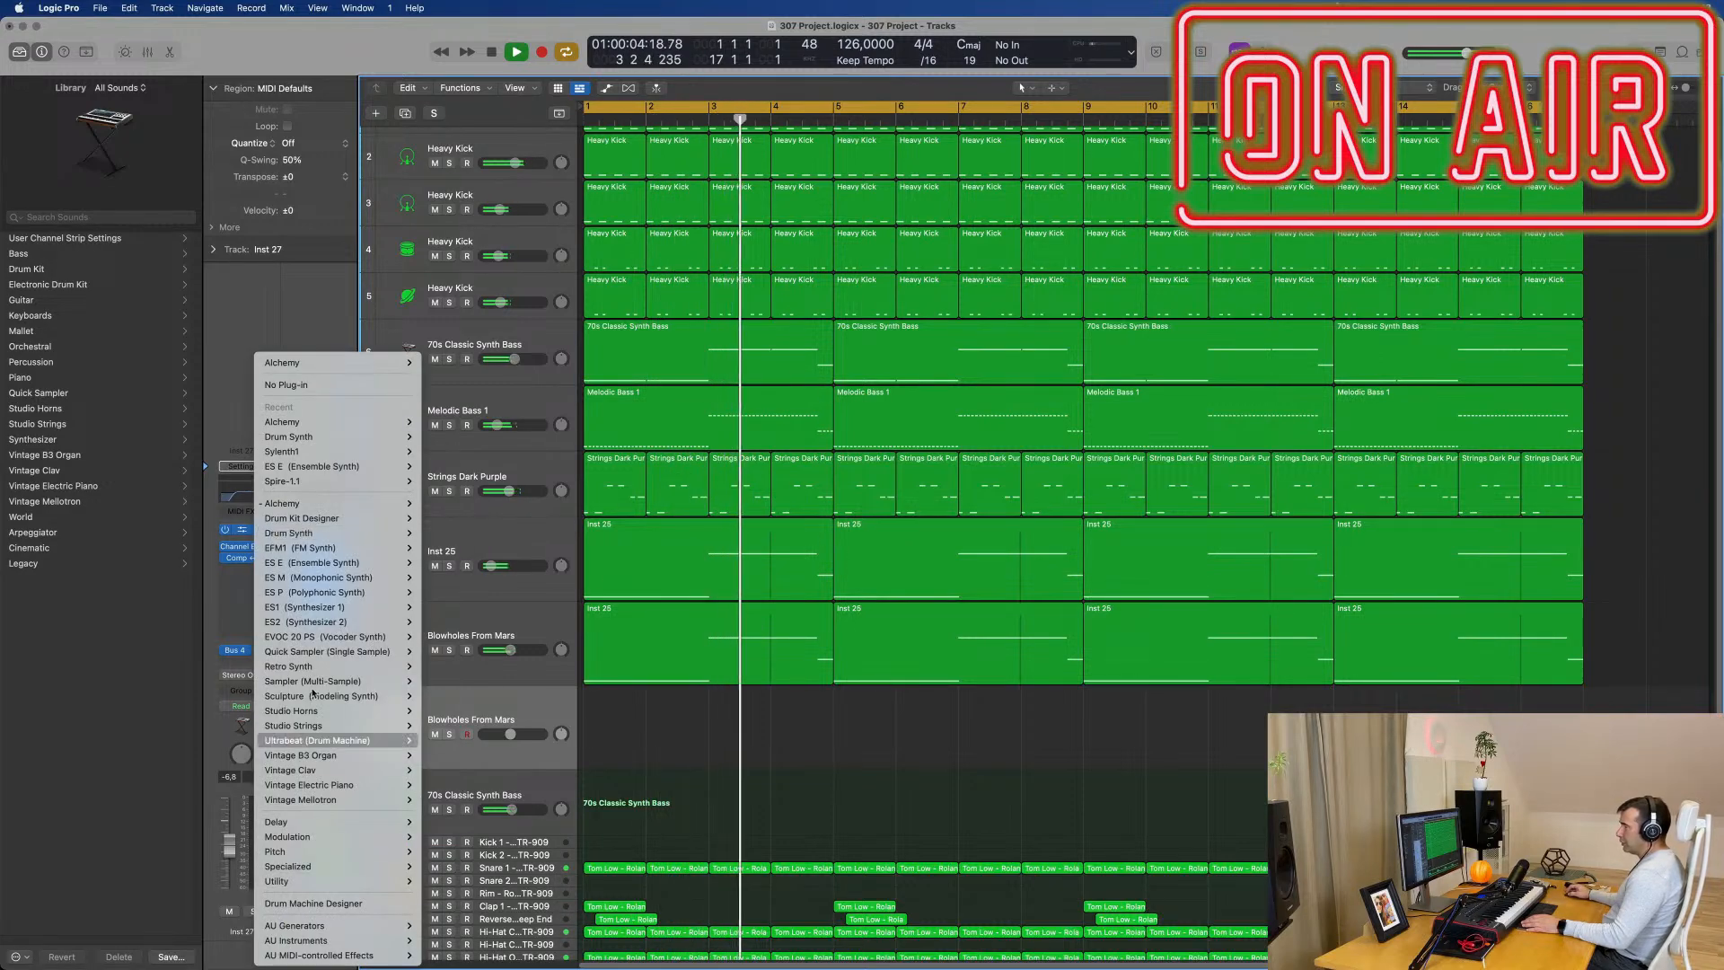
pyautogui.click(440, 666)
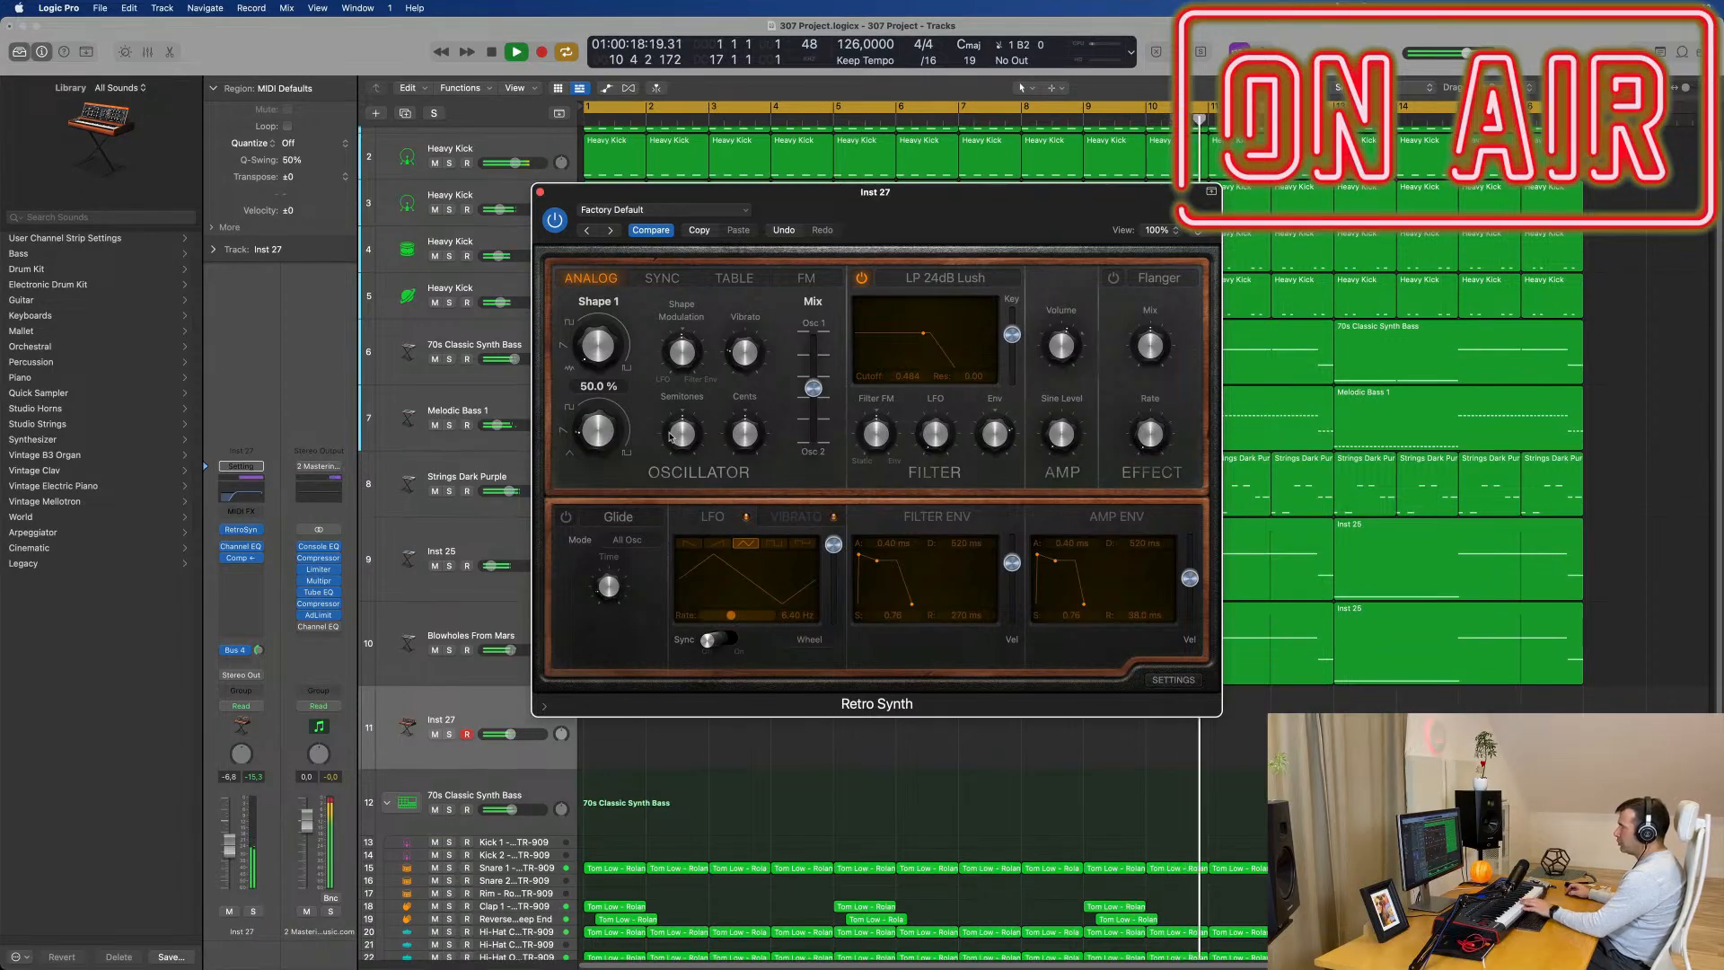
pyautogui.moveTo(813, 390)
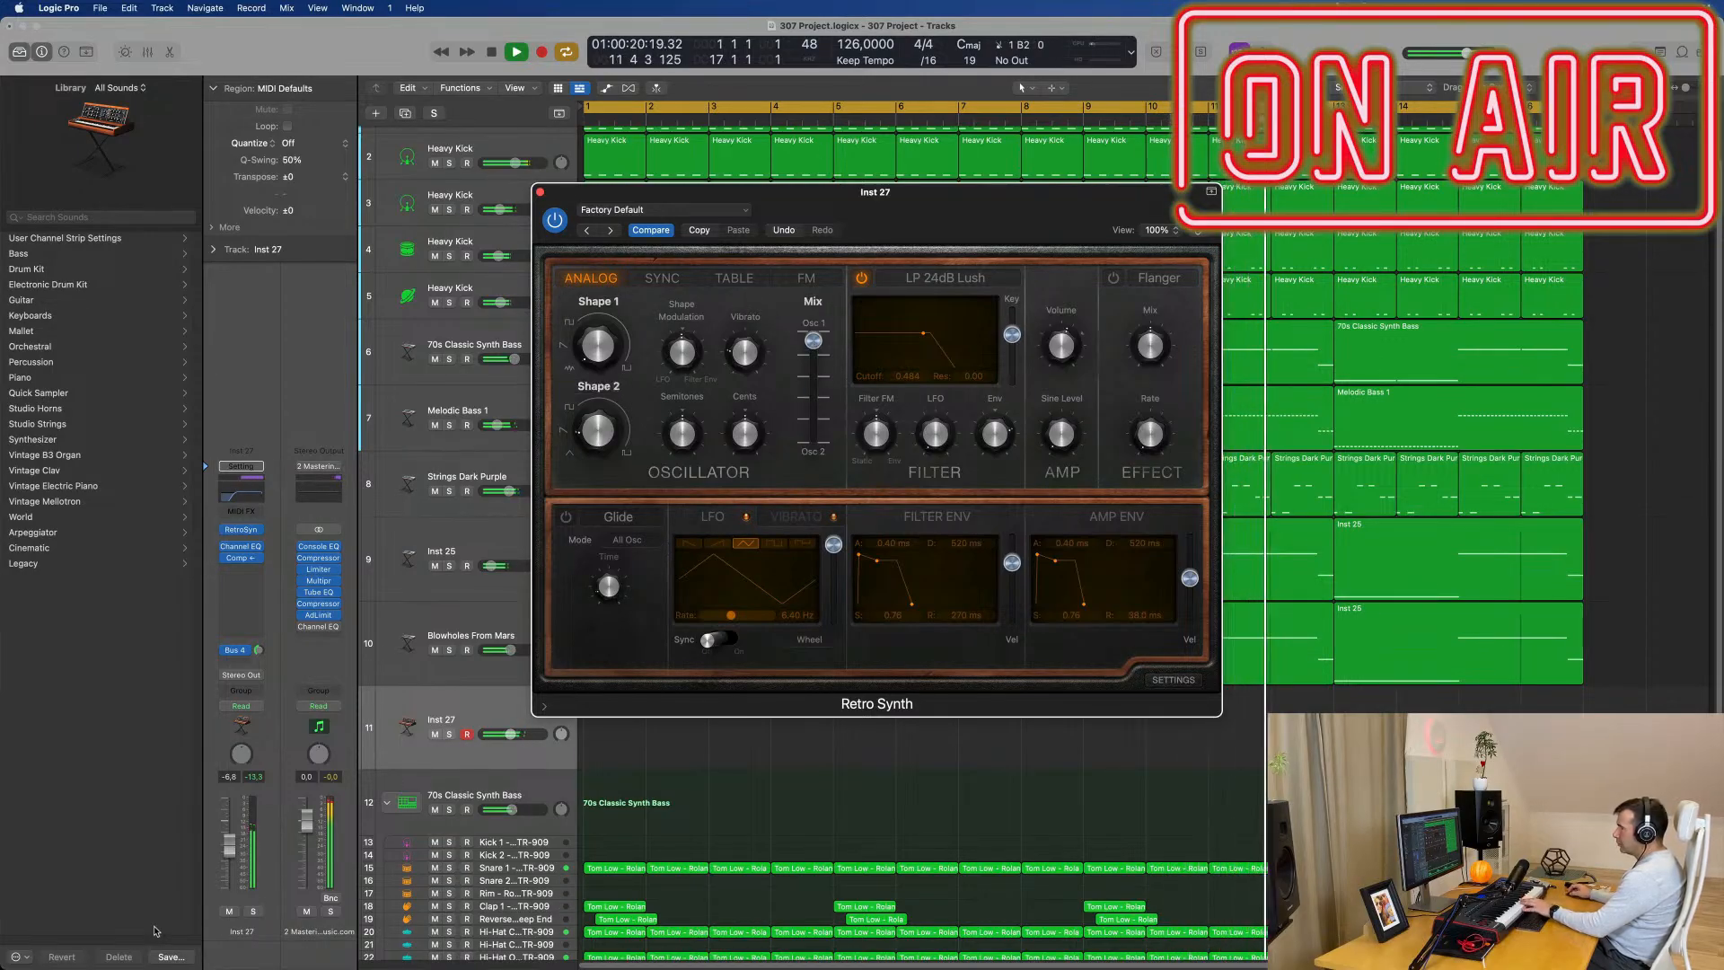
# Step: Lower the Inst 27 track's volume to -17 dB and set its Retro Synth filter to cutoff 0.344 and resonance 0.17
pyautogui.moveTo(231, 865); pyautogui.dragTo(236, 871)
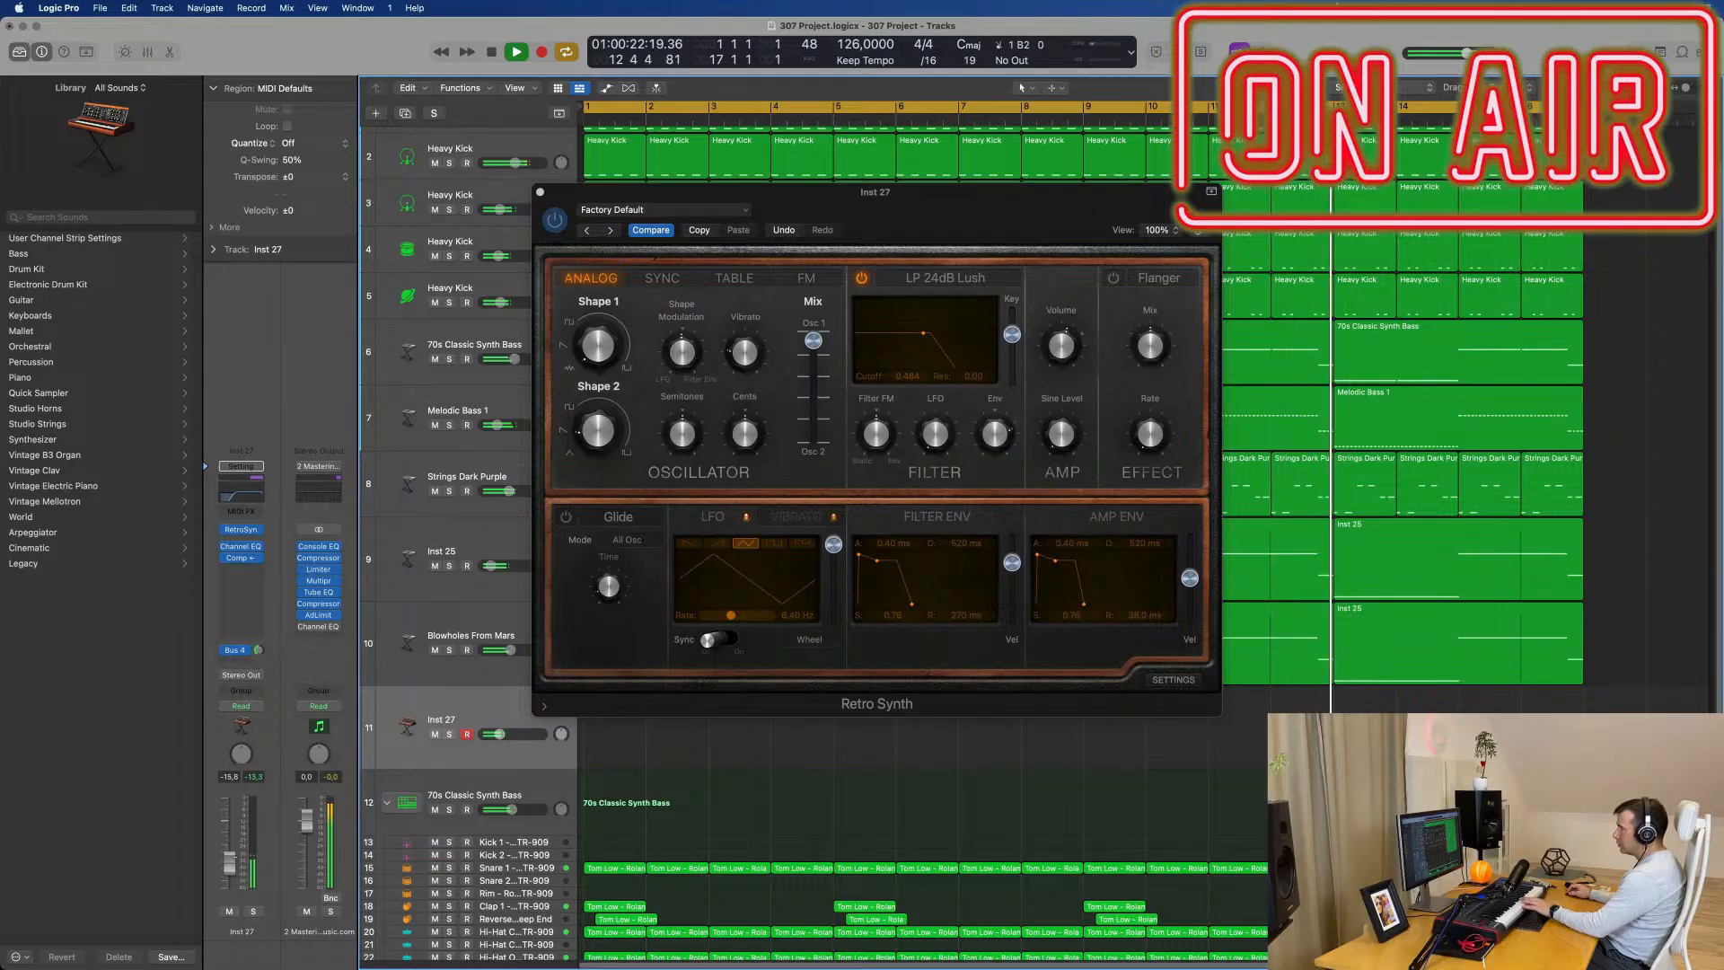
pyautogui.click(259, 650)
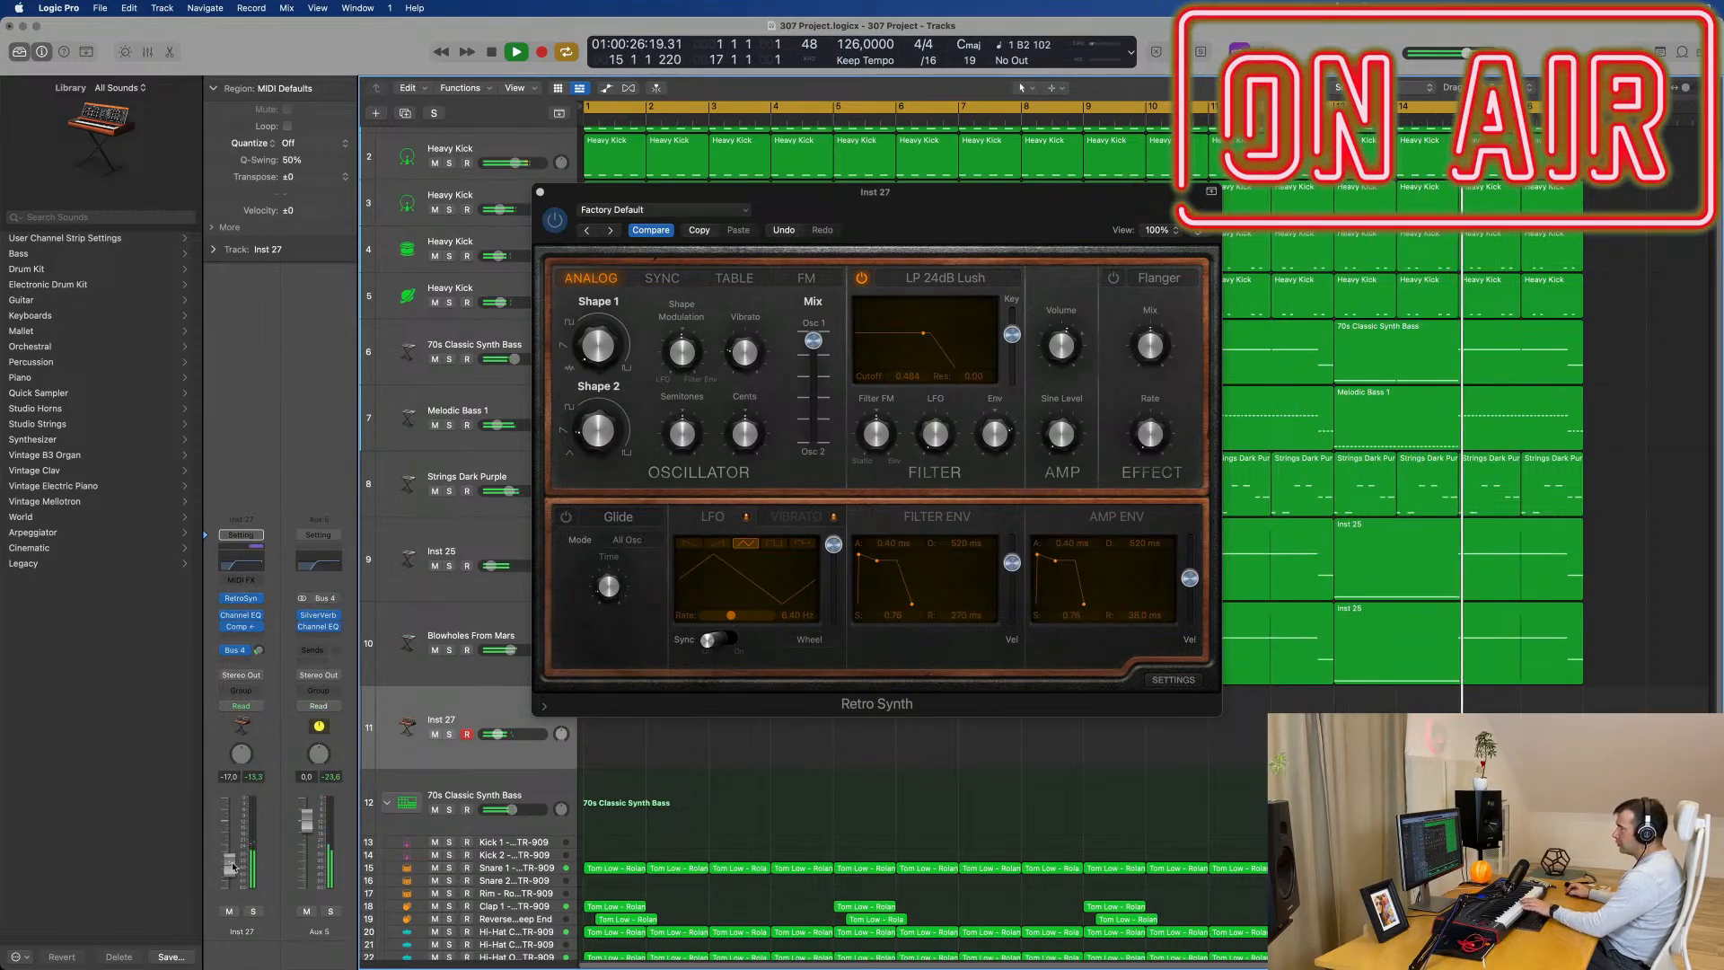
pyautogui.moveTo(930, 328); pyautogui.dragTo(916, 323)
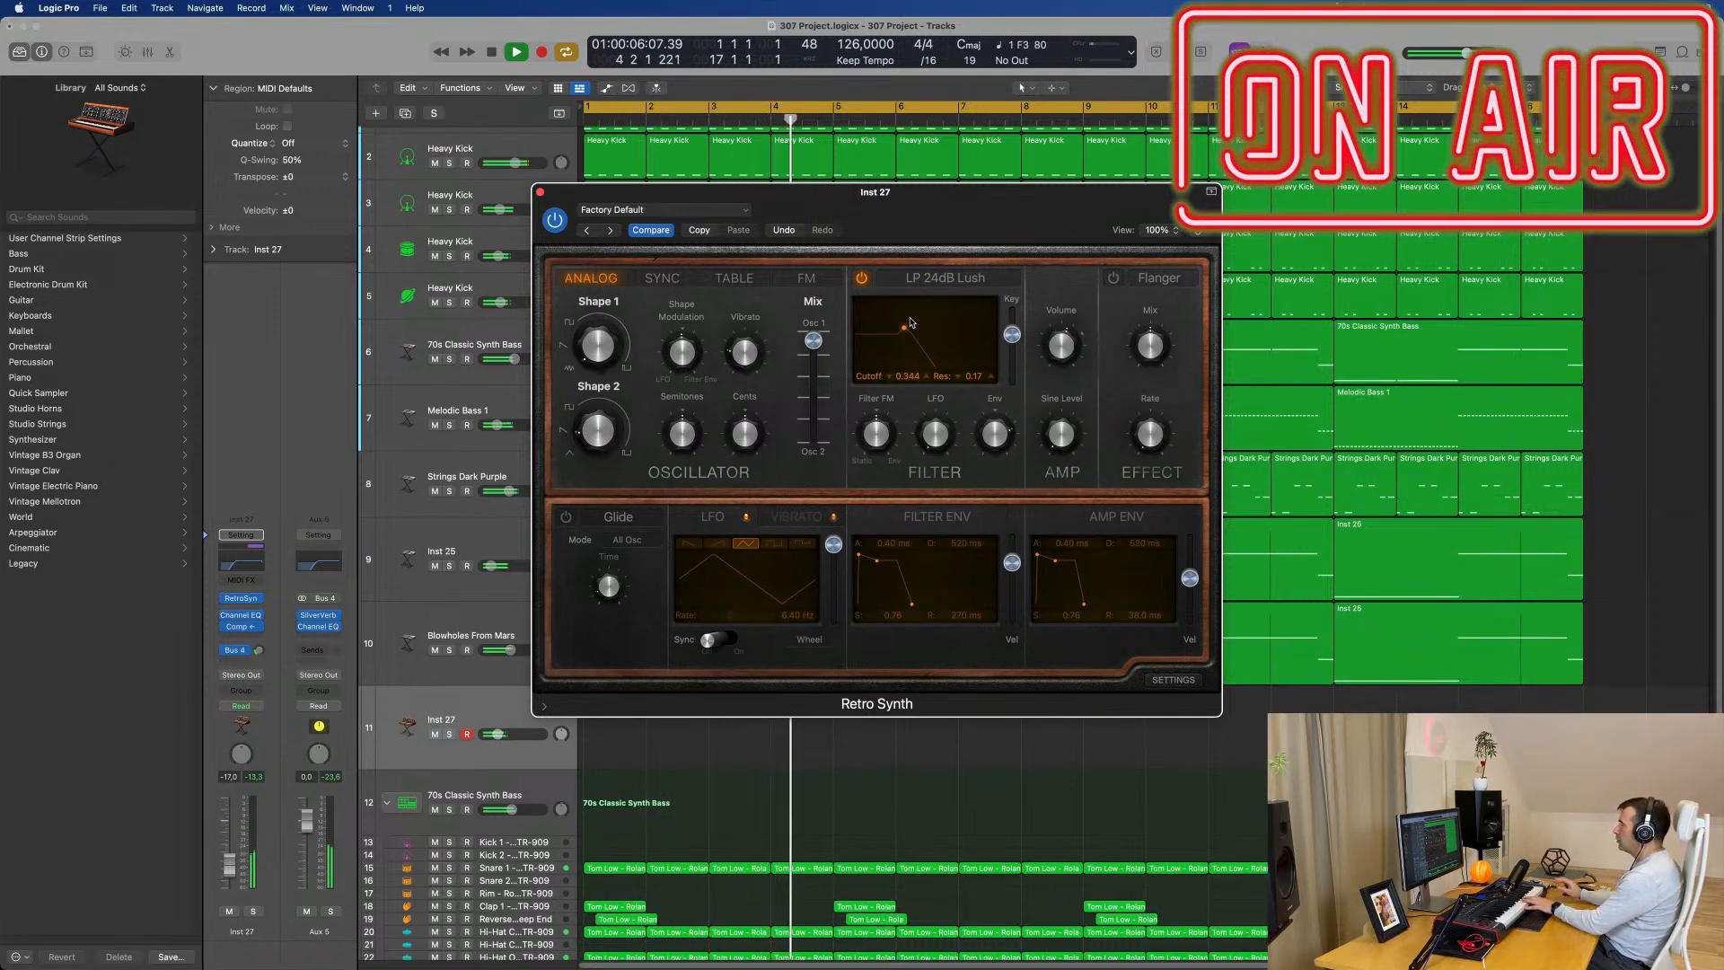
# Step: Record a short Retro Synth part on the Inst 27 track from bar 7 and move the recorded region to bar 1
pyautogui.moveTo(955, 202); pyautogui.dragTo(1254, 194)
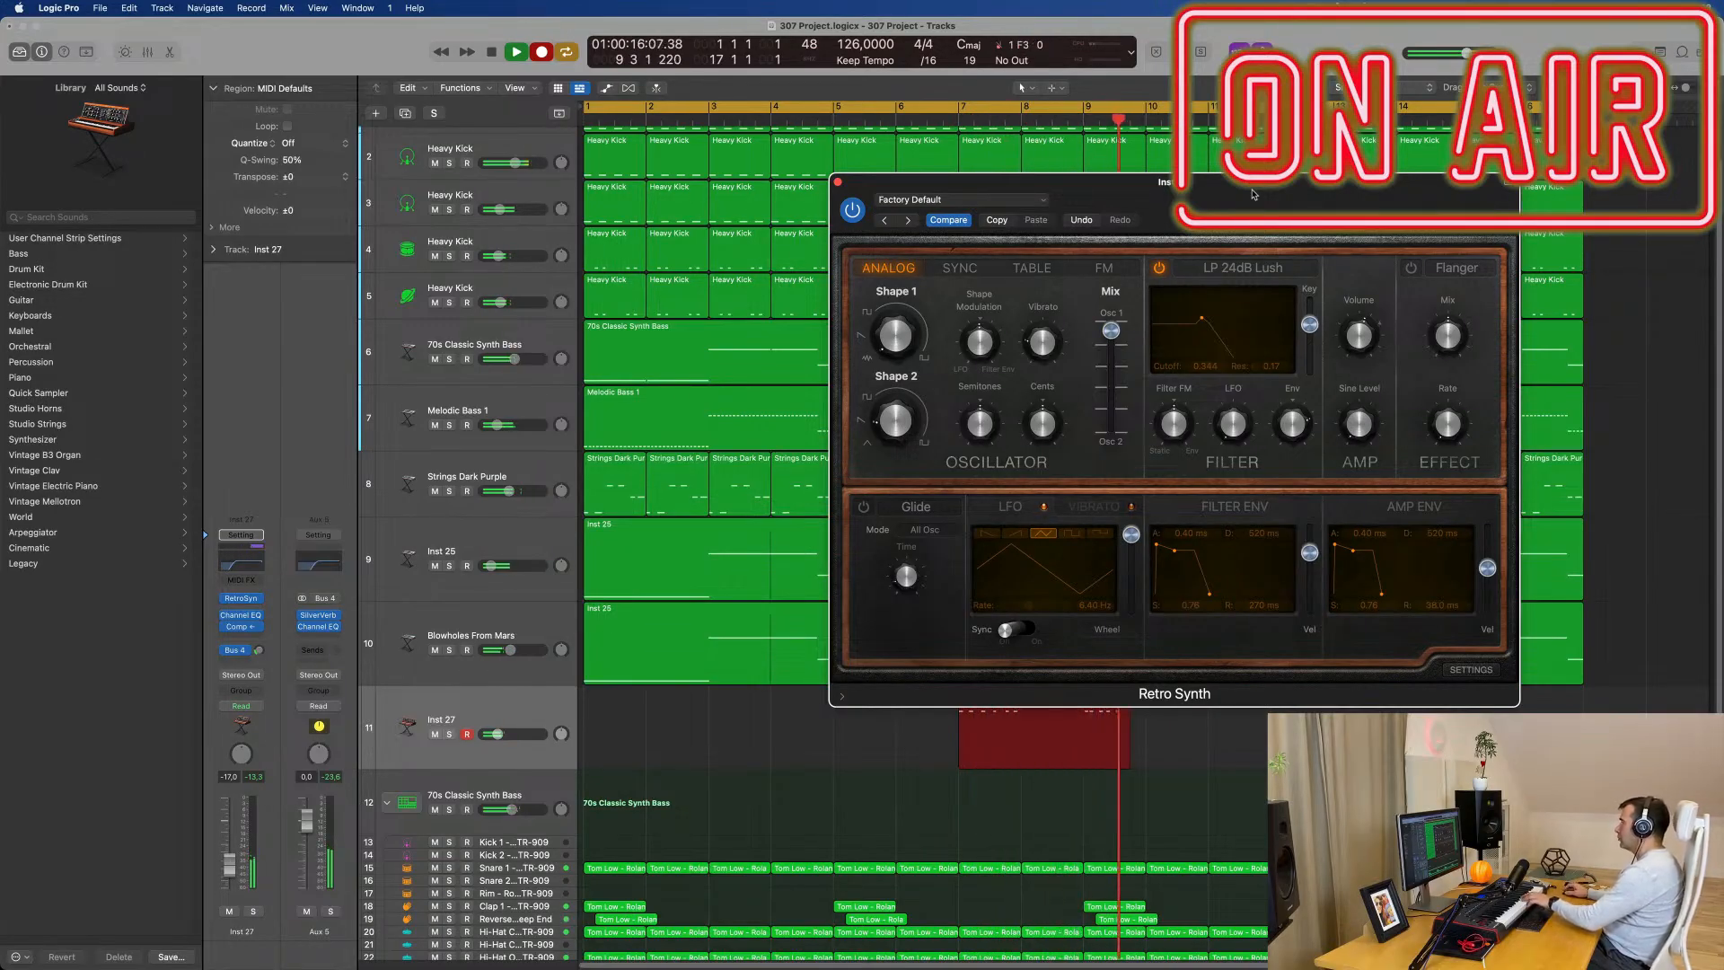
pyautogui.press('space')
pyautogui.press('space')
pyautogui.moveTo(1260, 200); pyautogui.dragTo(1696, 194)
pyautogui.press('space')
pyautogui.moveTo(954, 697); pyautogui.dragTo(619, 712)
# Step: Quantize all notes of the Inst 27 region to 1/16 Note in the Piano Roll and close the Retro Synth window
pyautogui.doubleClick(644, 699)
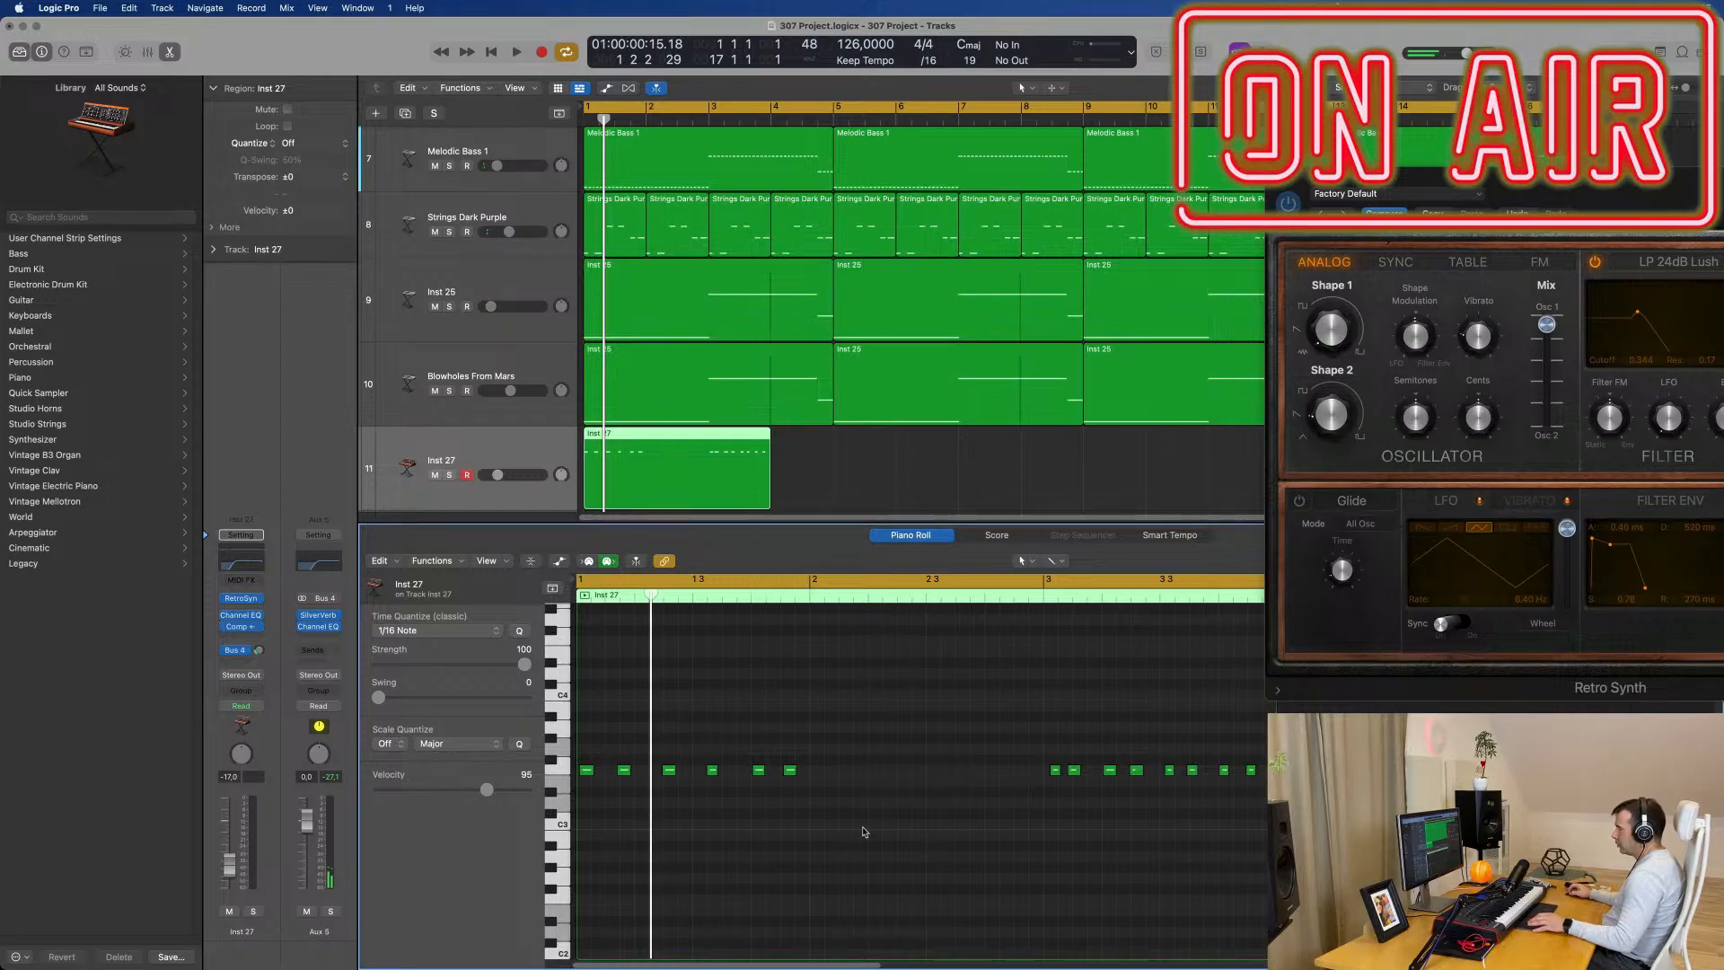
pyautogui.press('space')
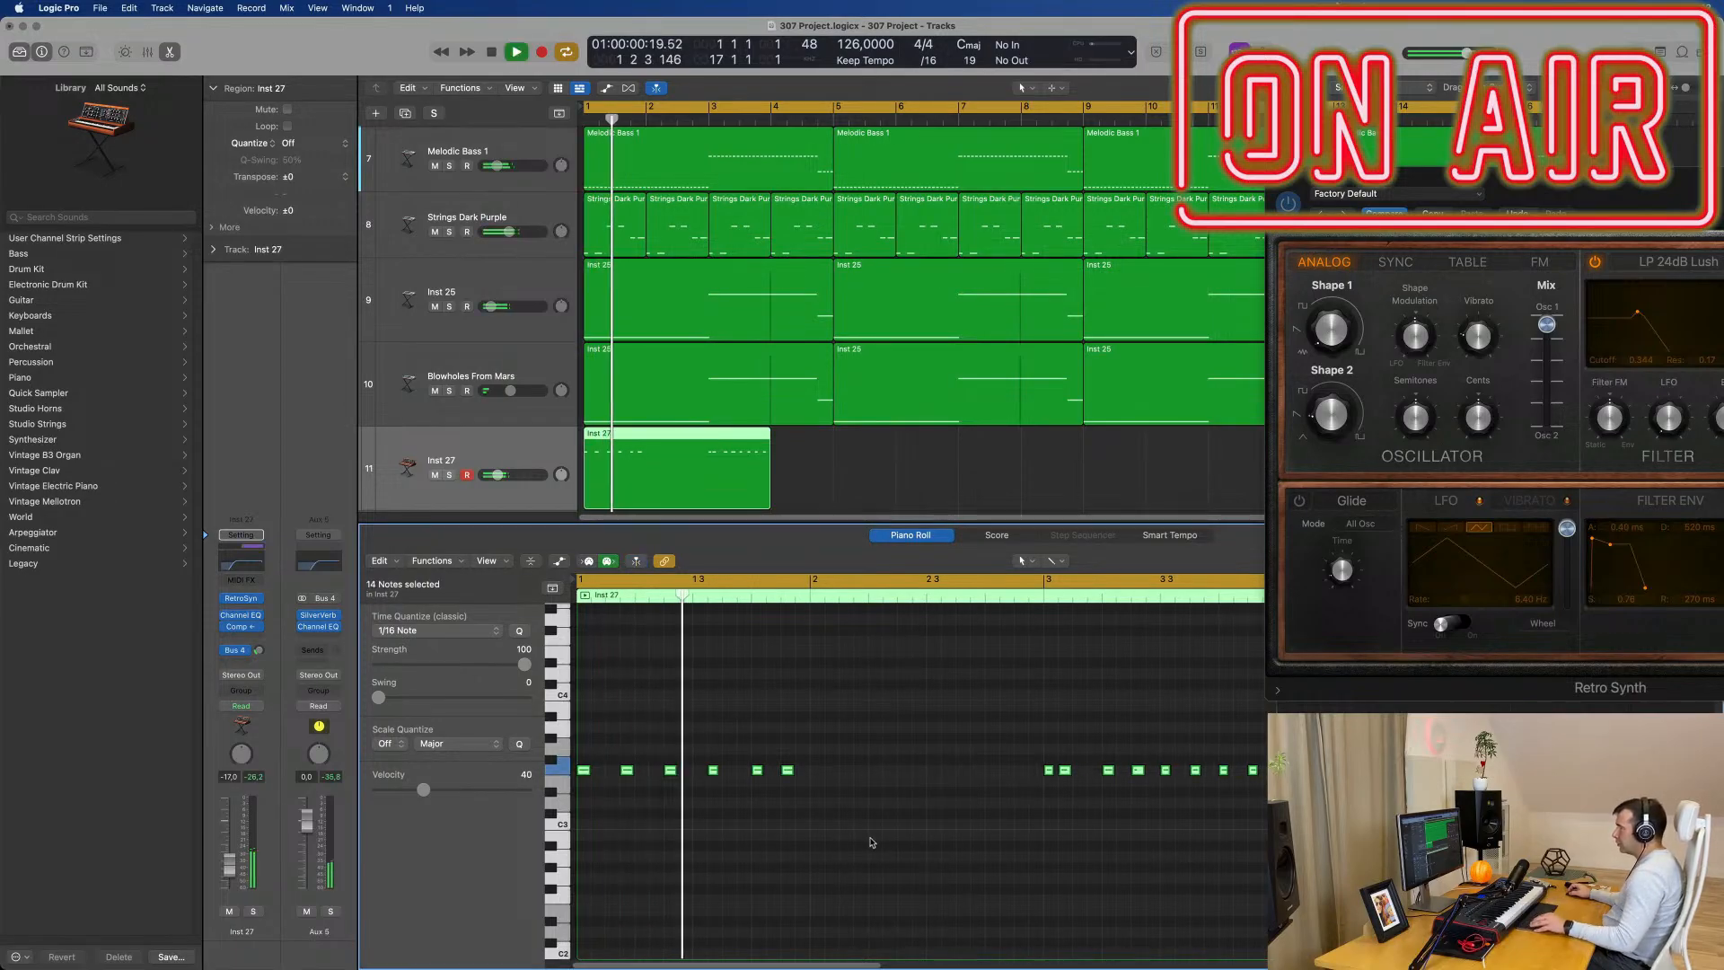
pyautogui.press('Return')
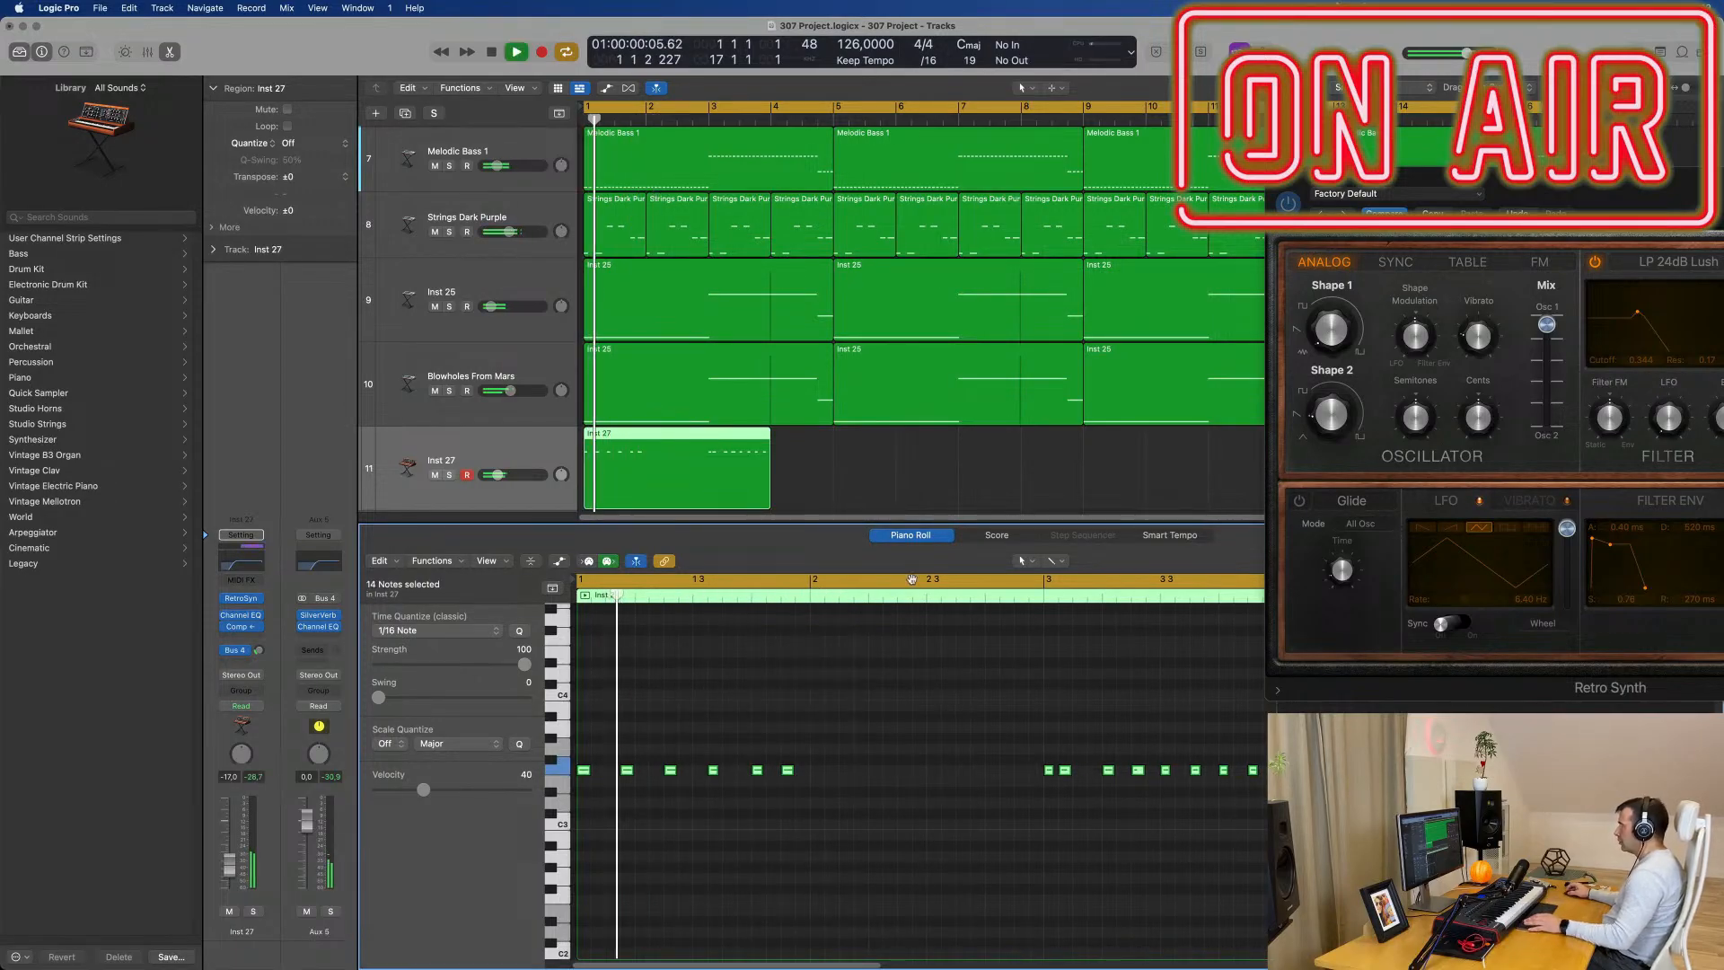
pyautogui.moveTo(1270, 187); pyautogui.dragTo(660, 186)
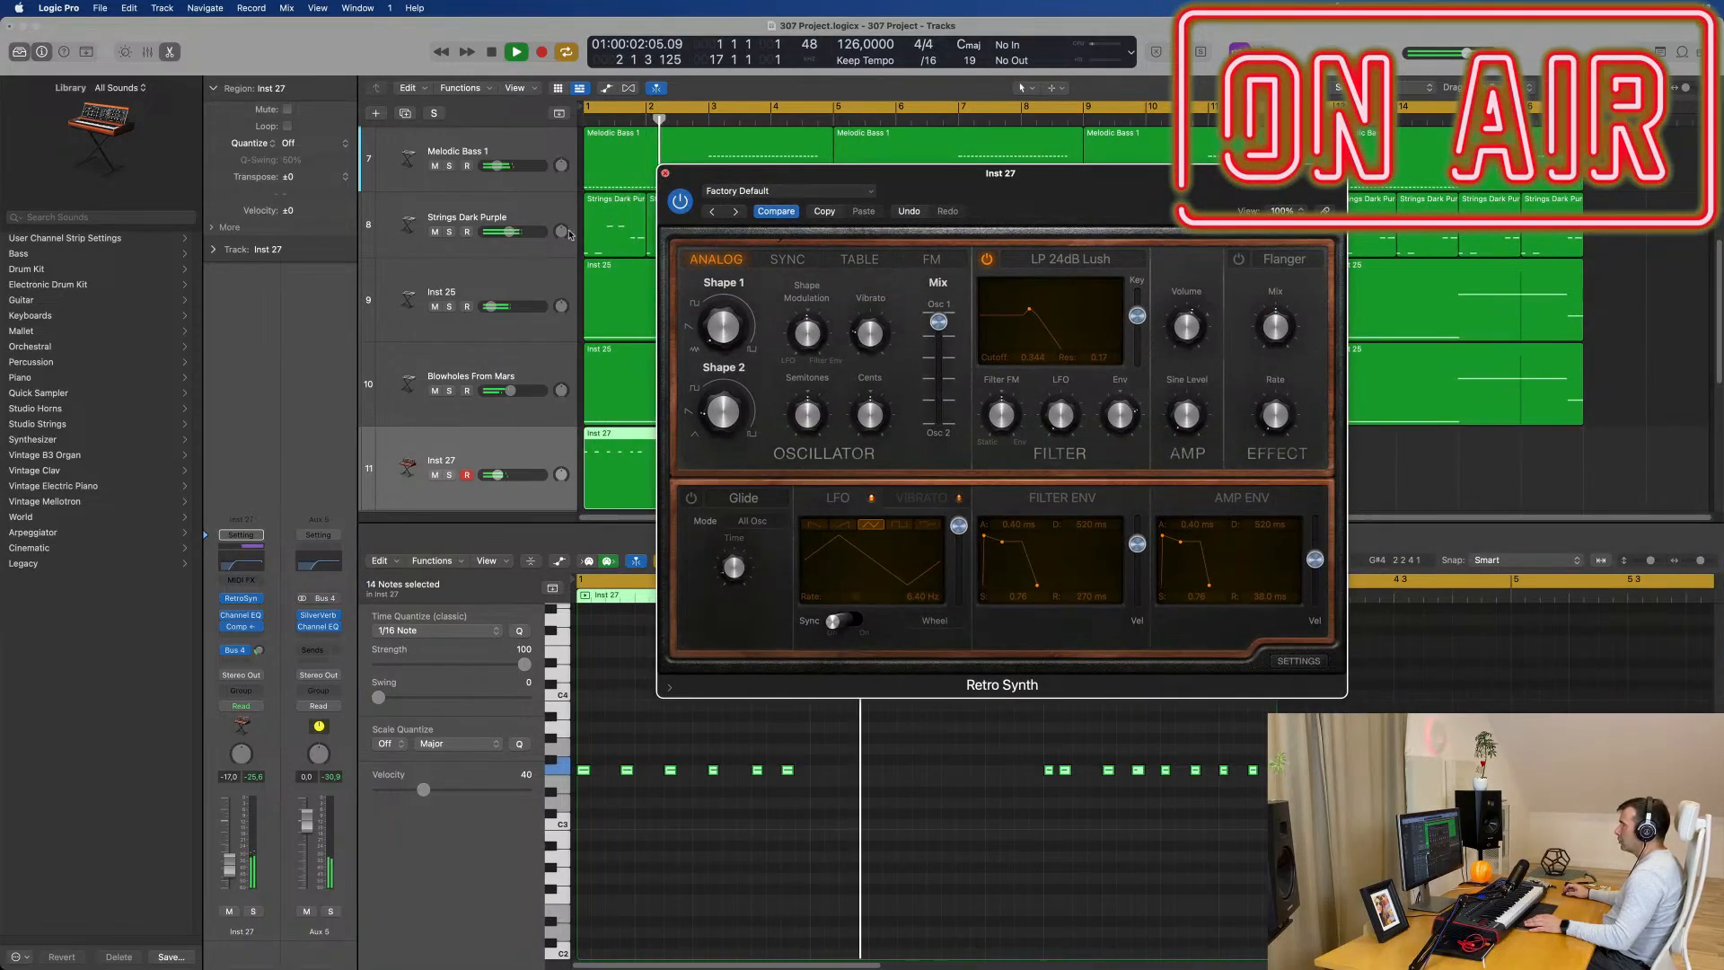
pyautogui.click(665, 173)
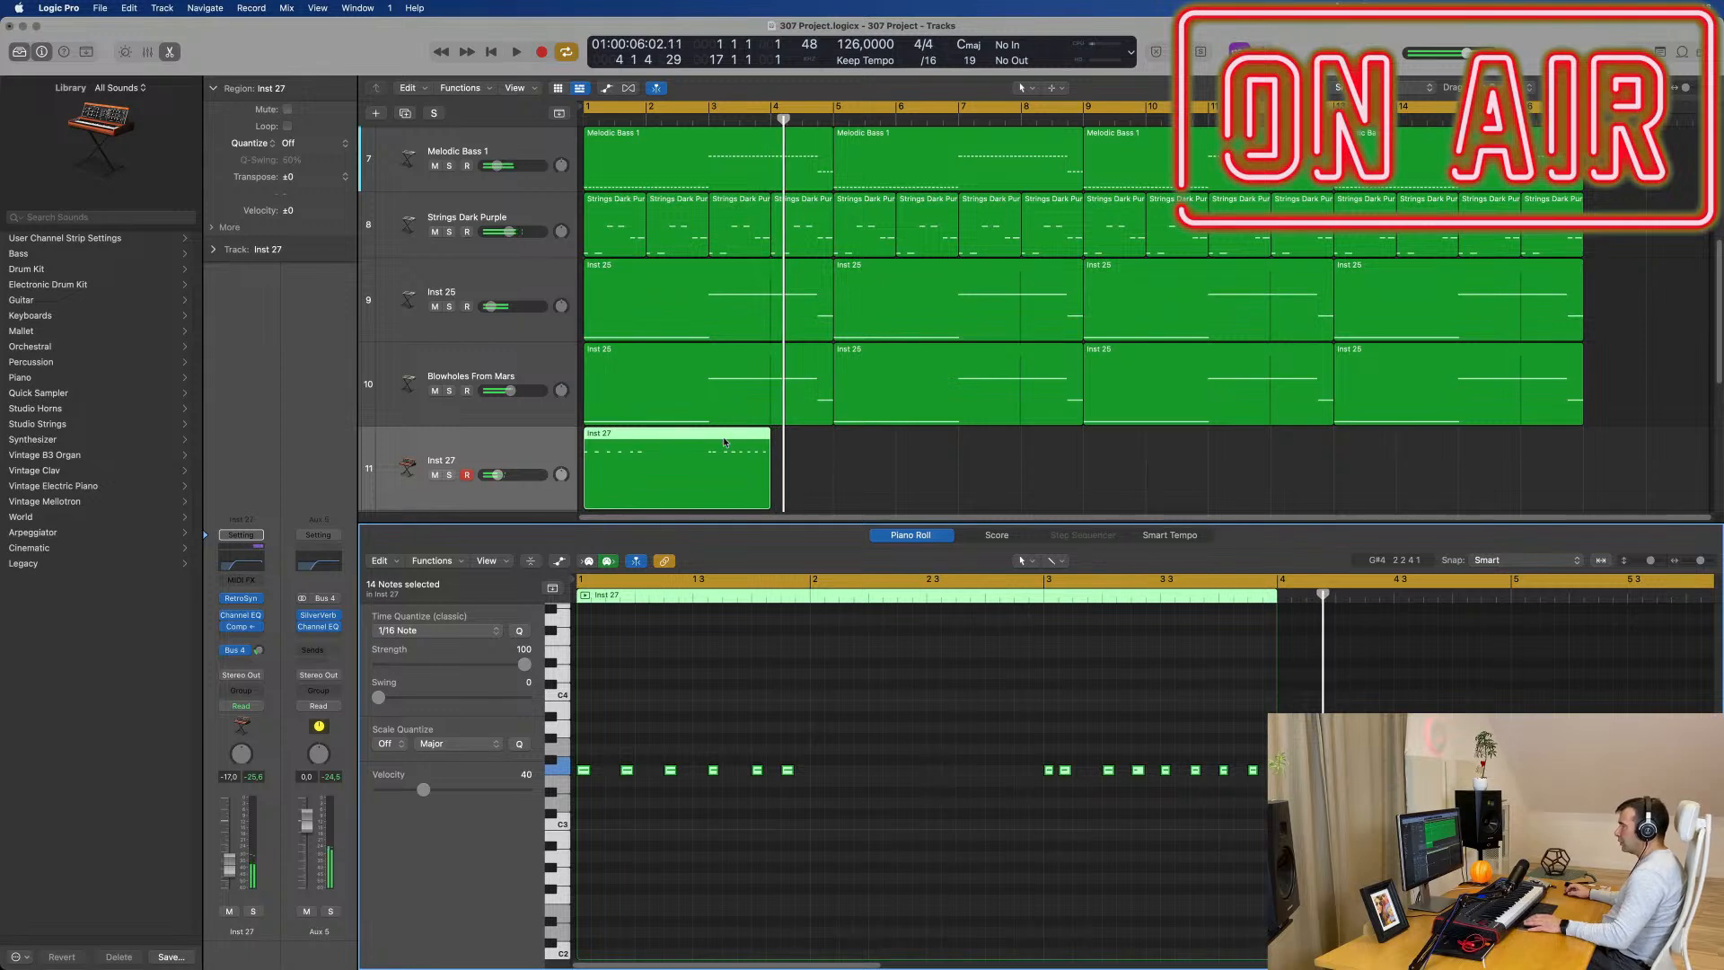
# Step: Shorten the Inst 27 region to two bars and set the track's volume to -18 dB while playing from the start
pyautogui.press('space')
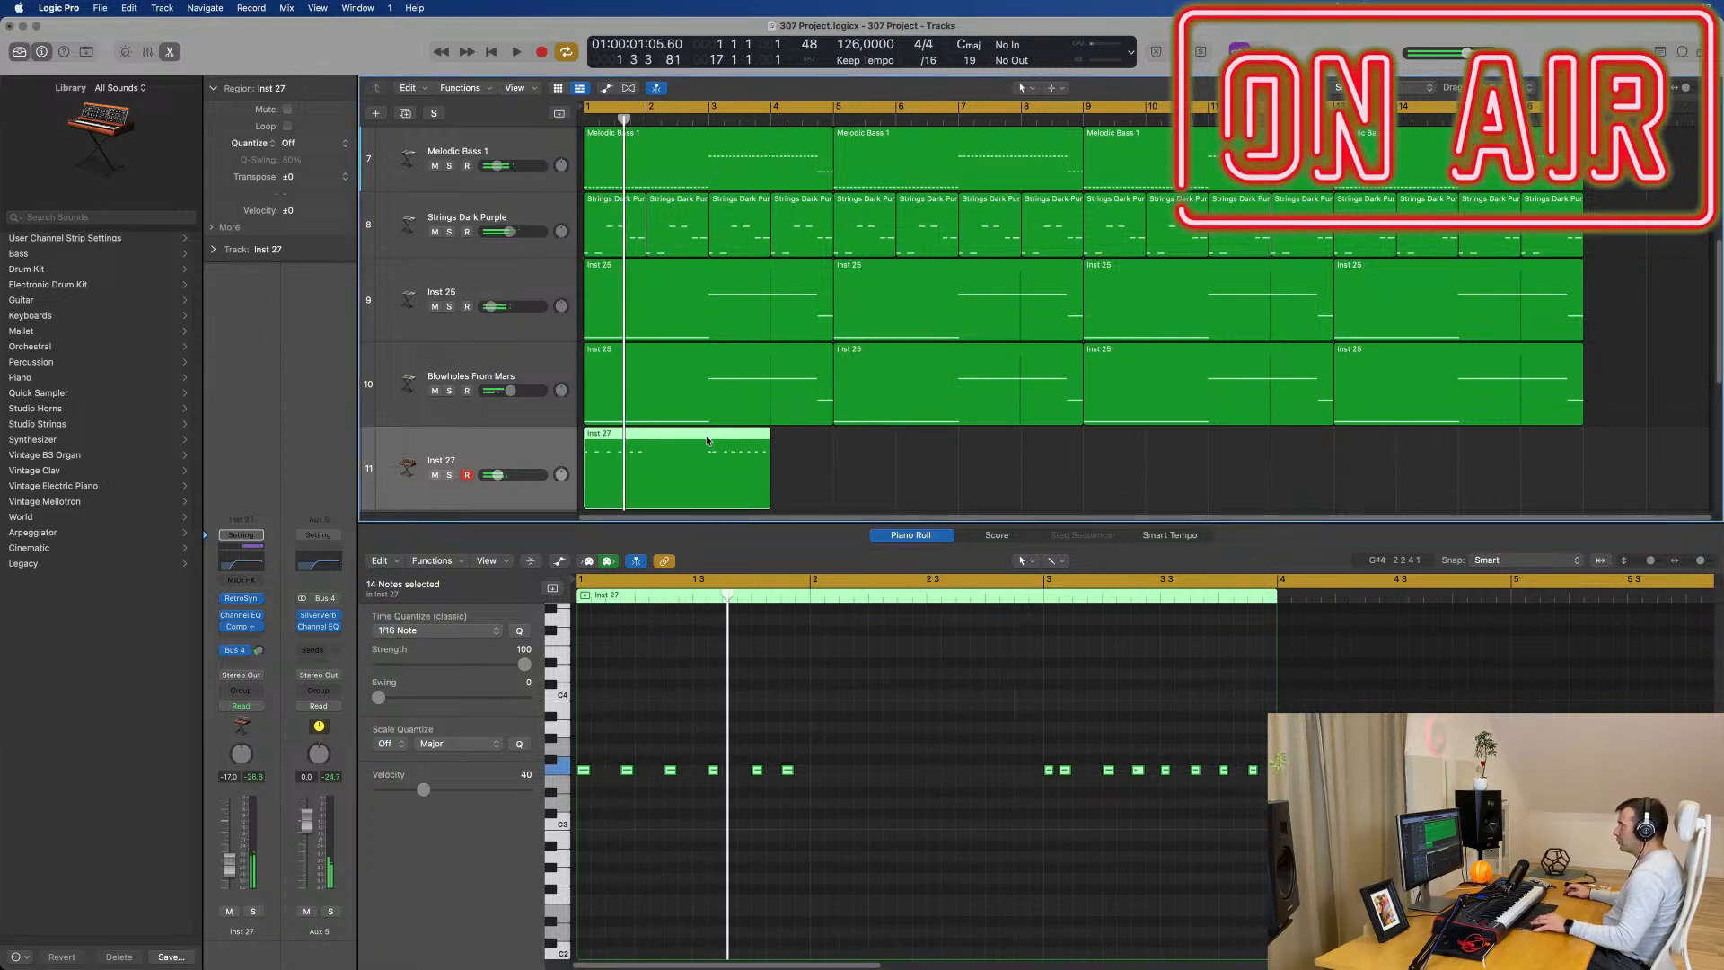
pyautogui.press('space')
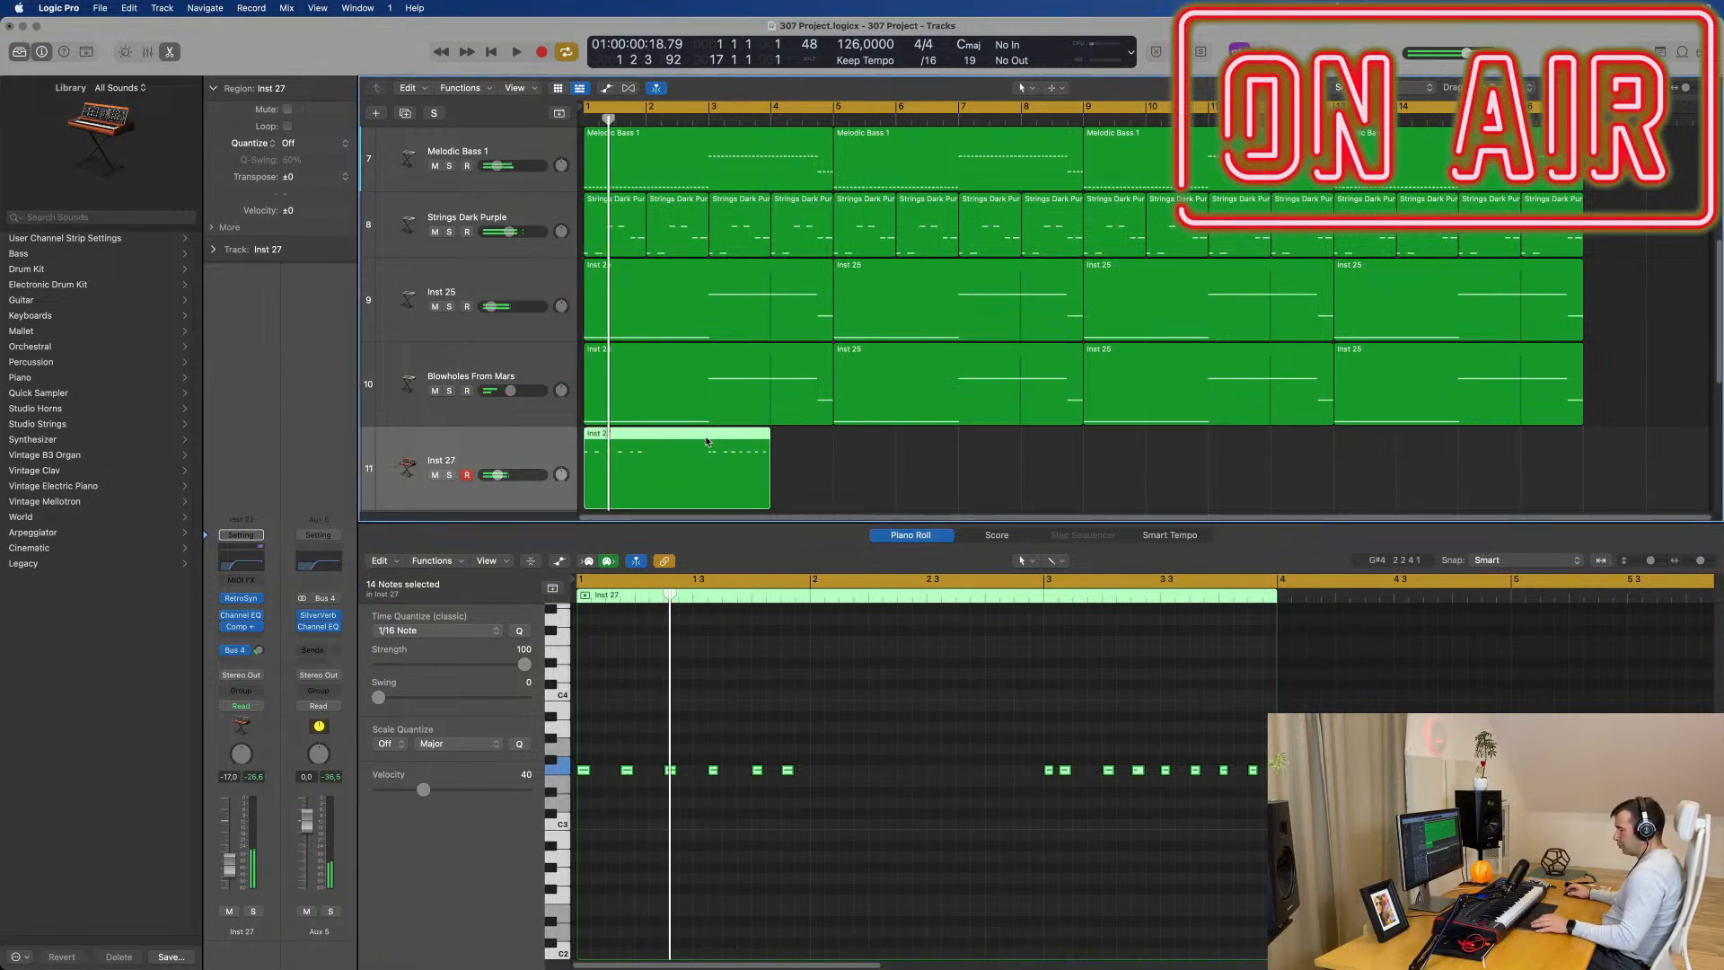
pyautogui.press('x')
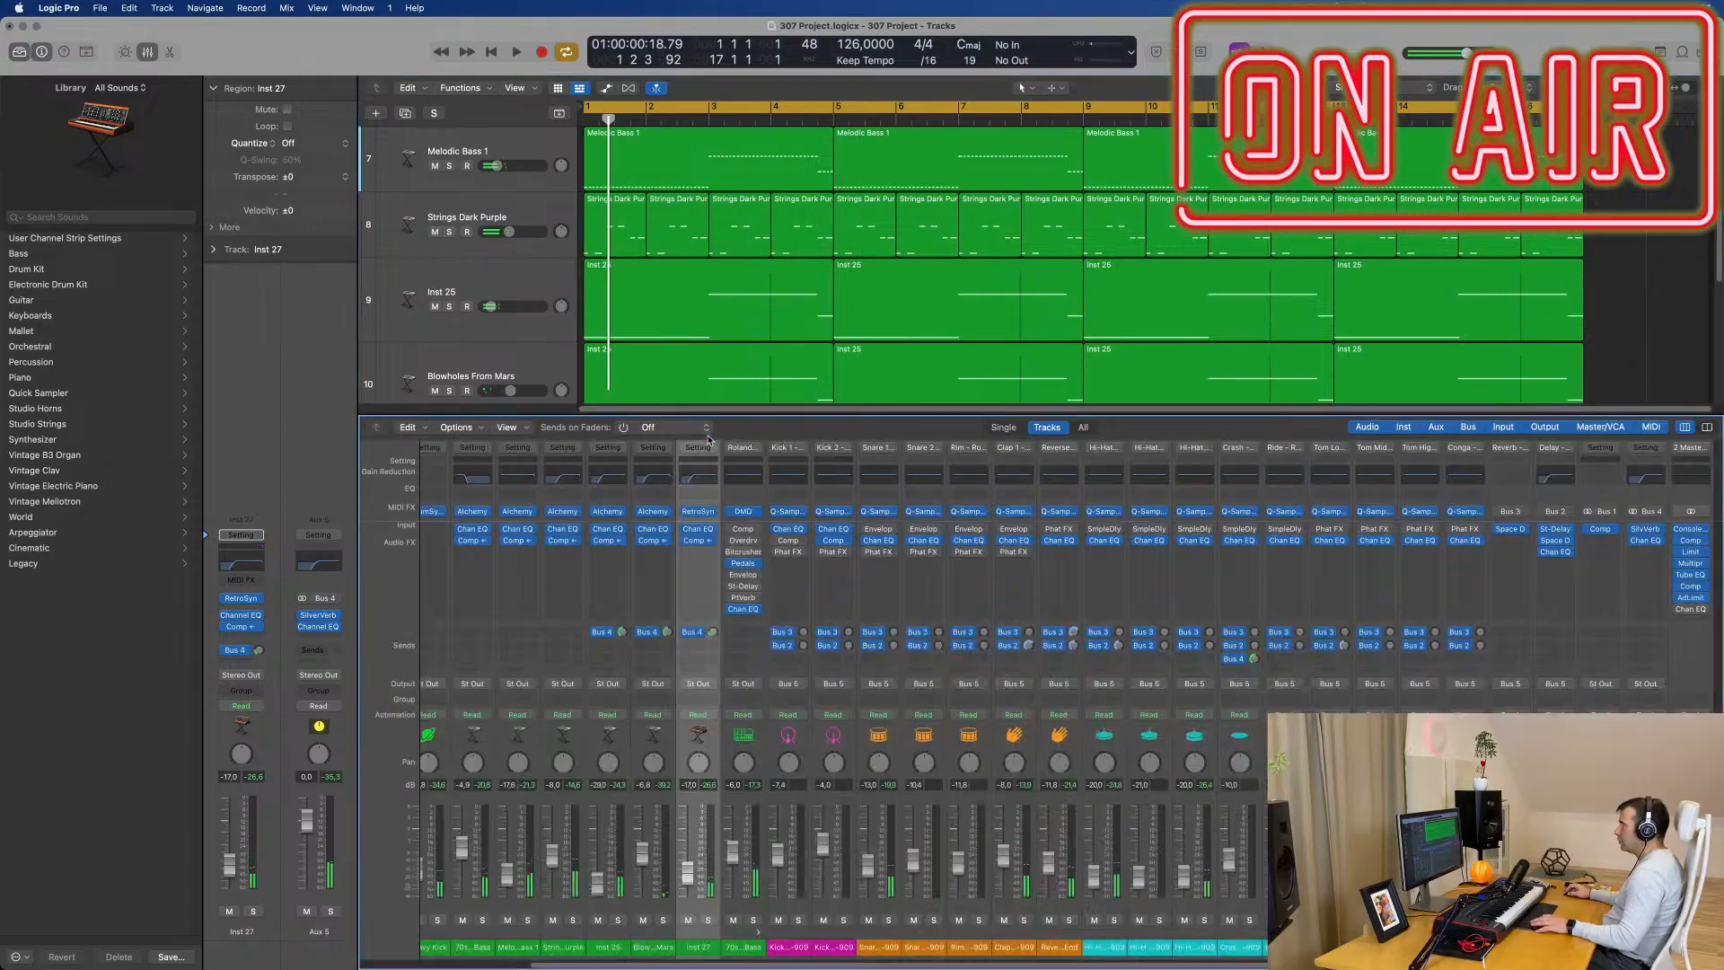
pyautogui.press('x')
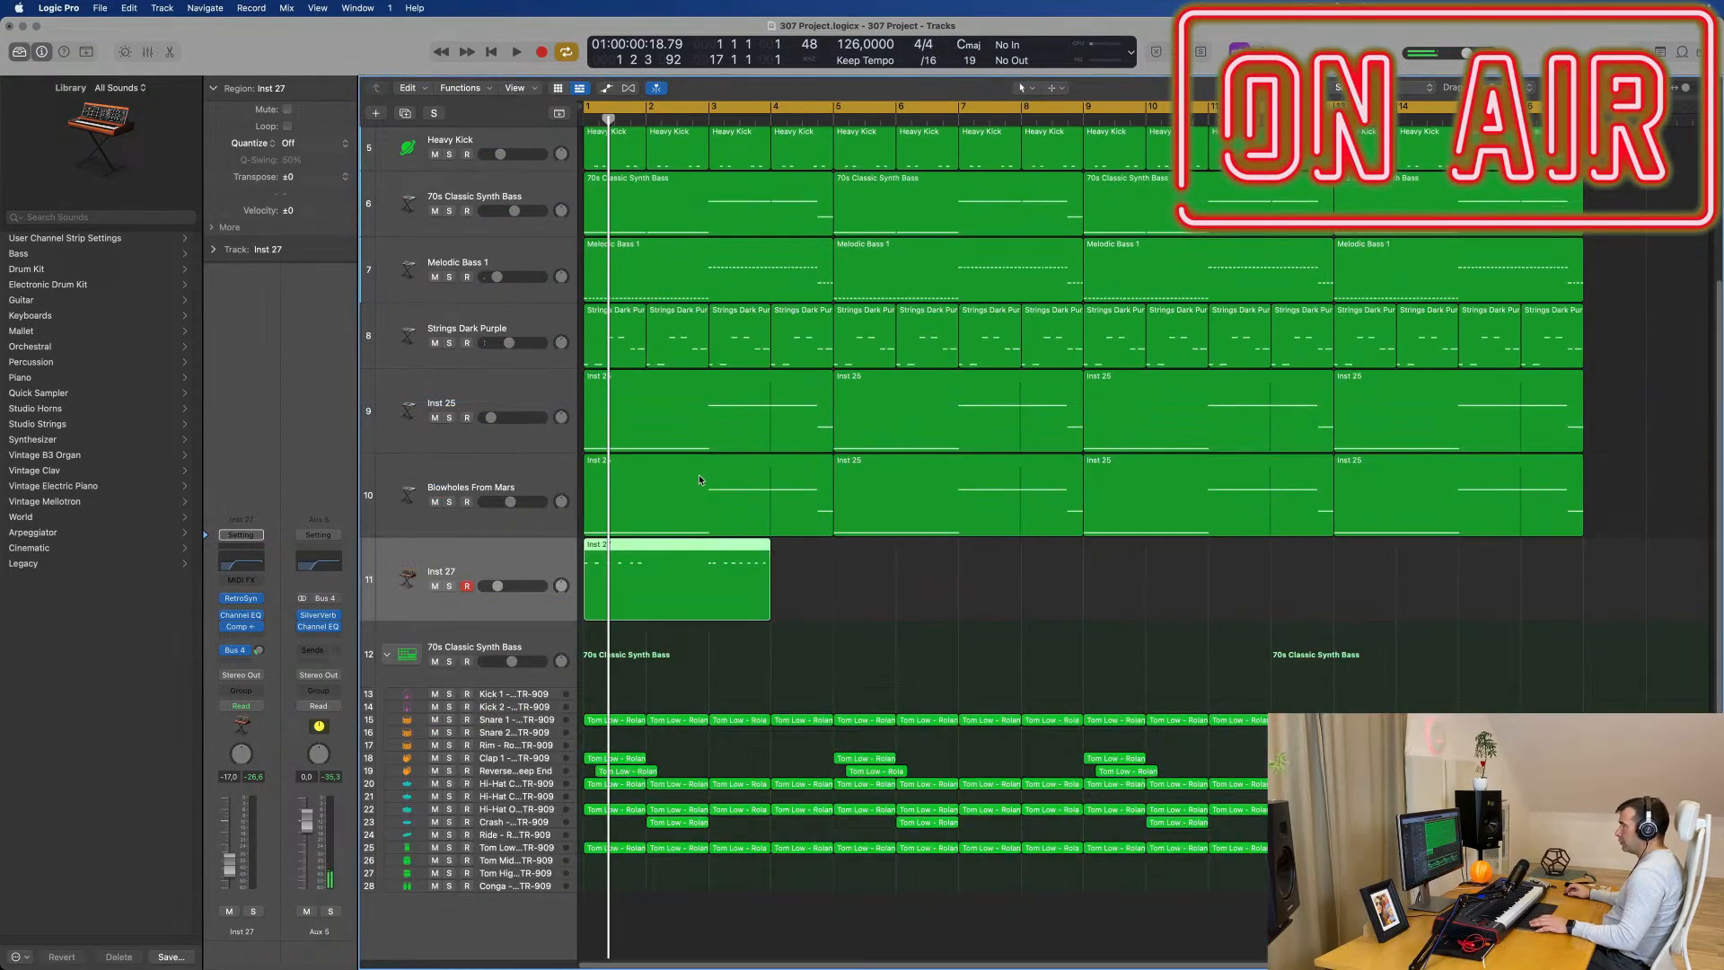
pyautogui.moveTo(771, 615); pyautogui.dragTo(708, 614)
pyautogui.press('space')
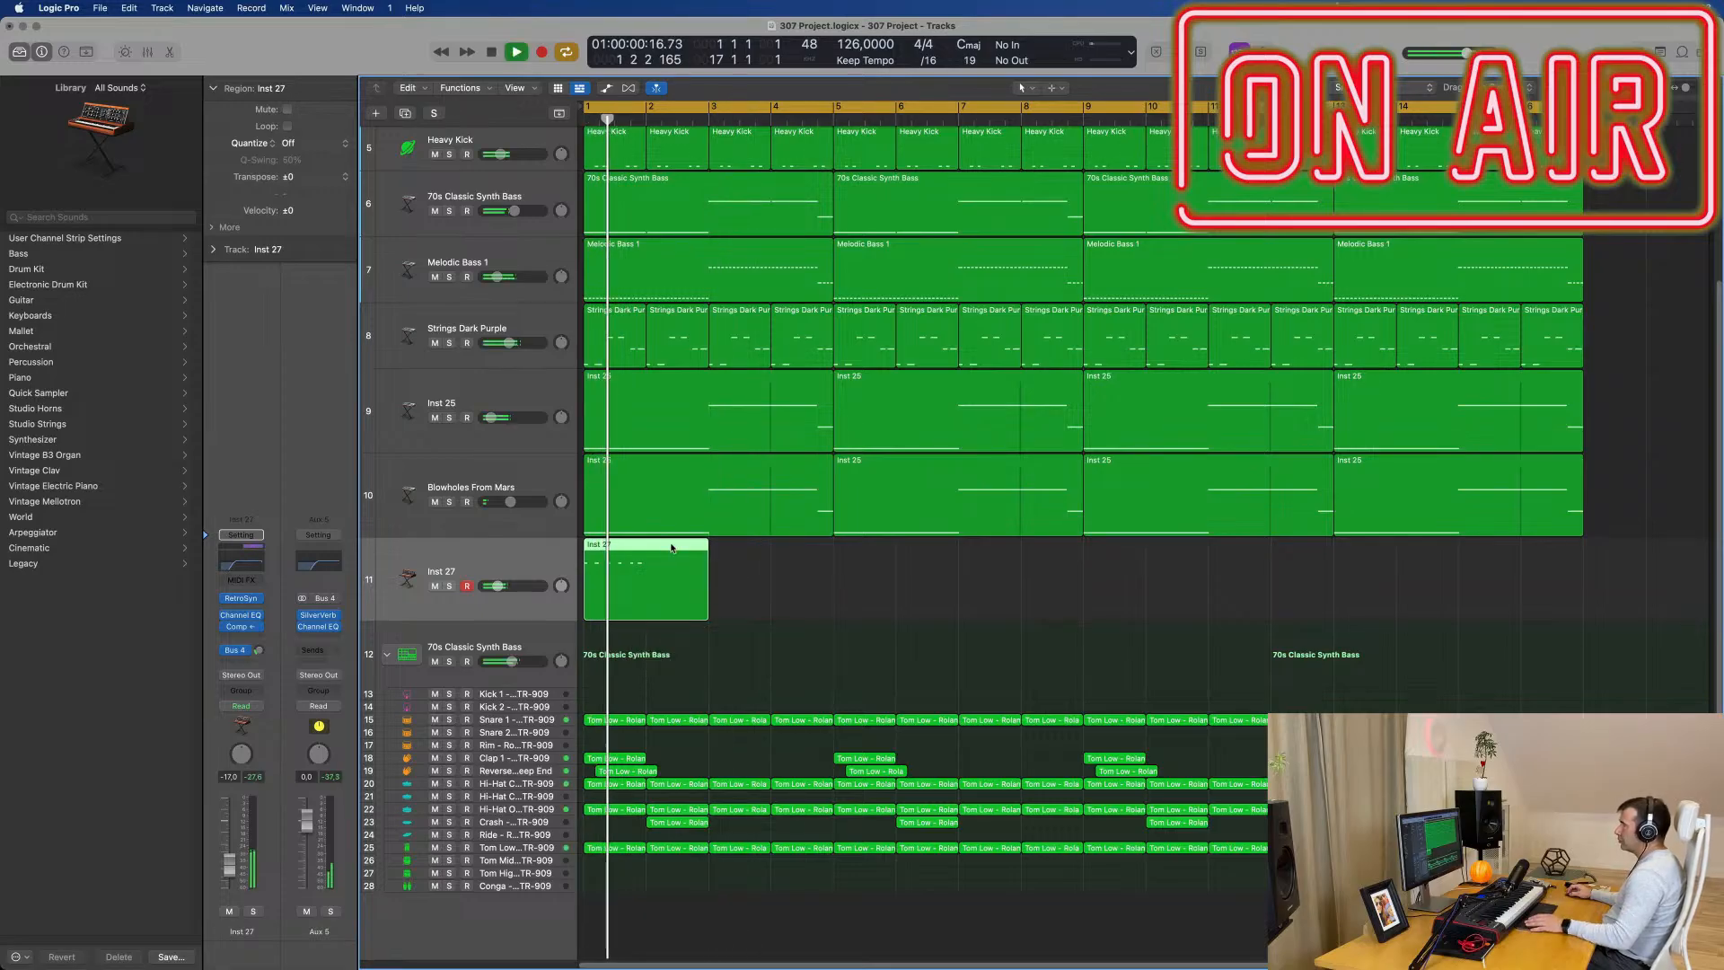
pyautogui.press('Return')
pyautogui.press('space')
pyautogui.press('Return')
pyautogui.press('space')
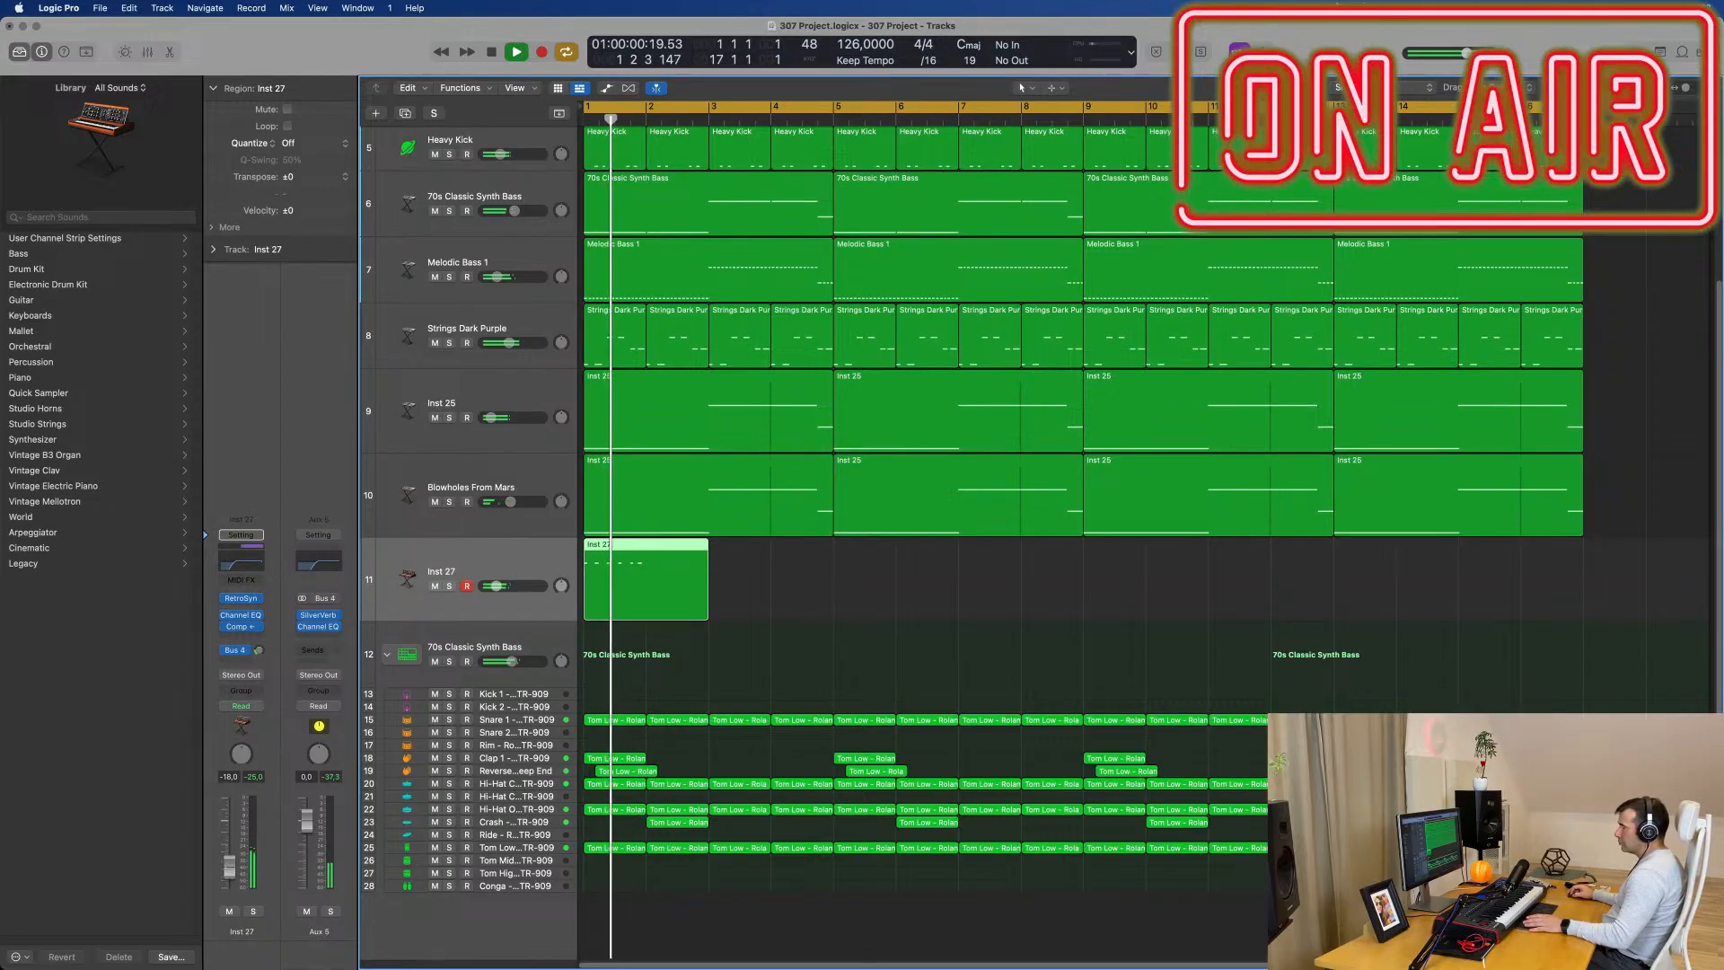
pyautogui.press('space')
pyautogui.press('Return')
pyautogui.press('space')
pyautogui.press('space')
# Step: Move the Inst 27 region to bar 3 and raise the track's volume to -17.4 dB during playback
pyautogui.moveTo(678, 547); pyautogui.dragTo(796, 555)
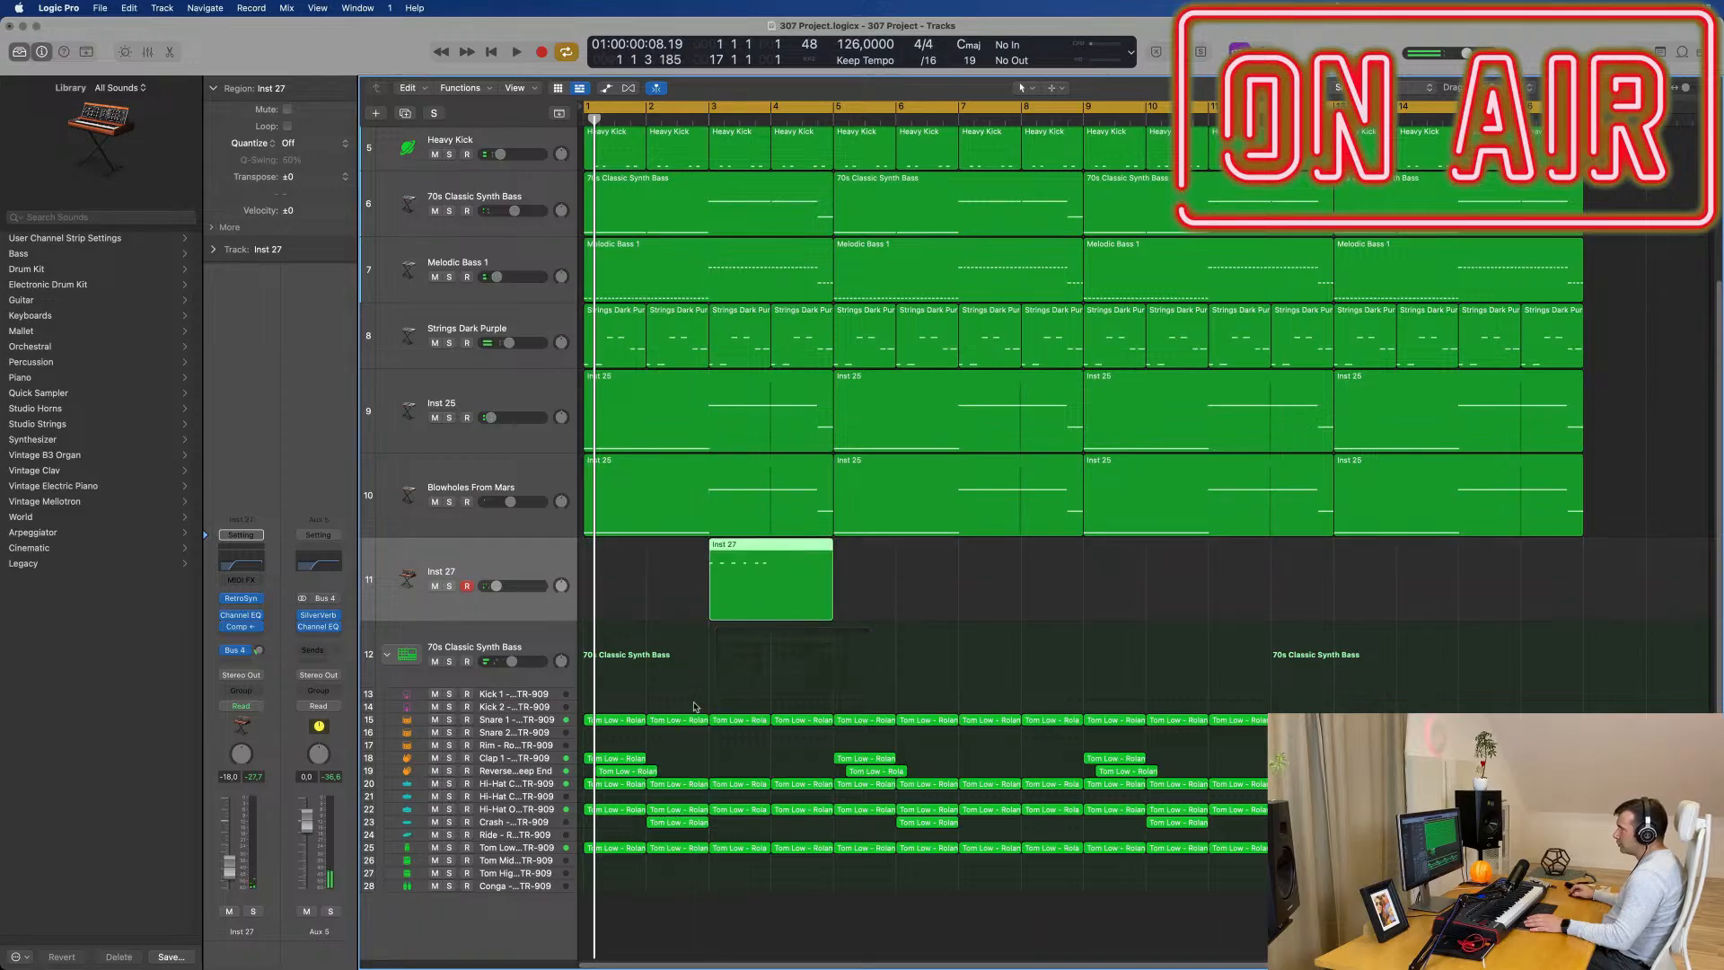
pyautogui.press('space')
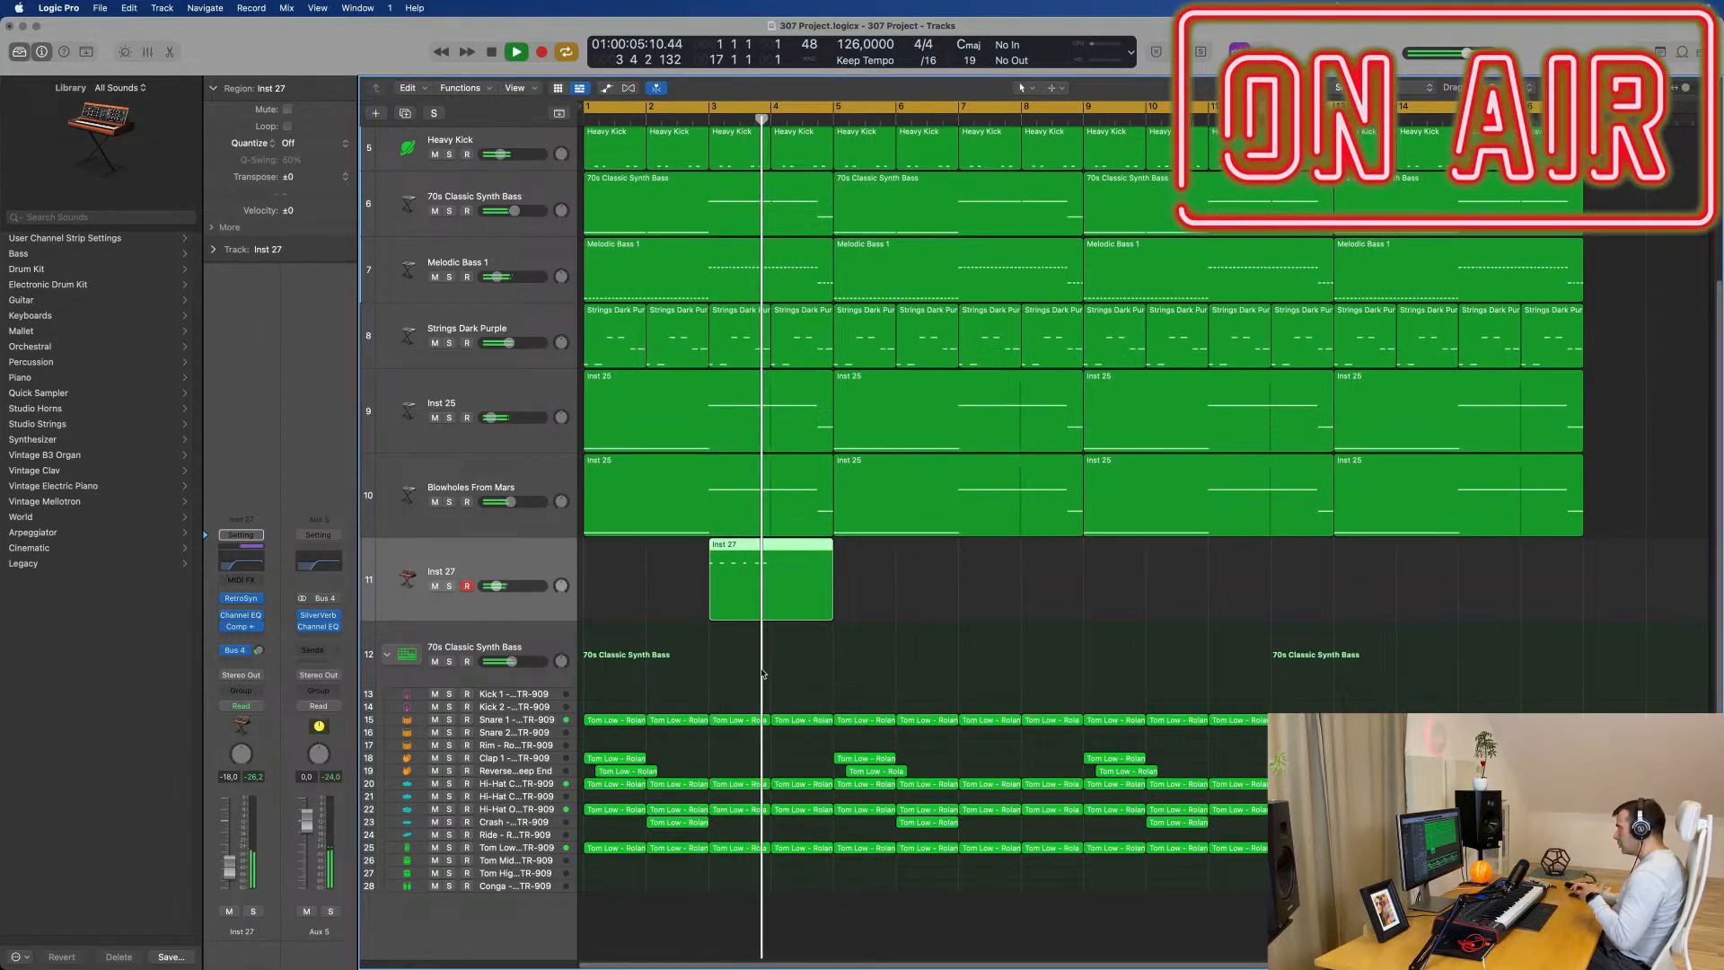
pyautogui.press('space')
pyautogui.press('Return')
pyautogui.press('space')
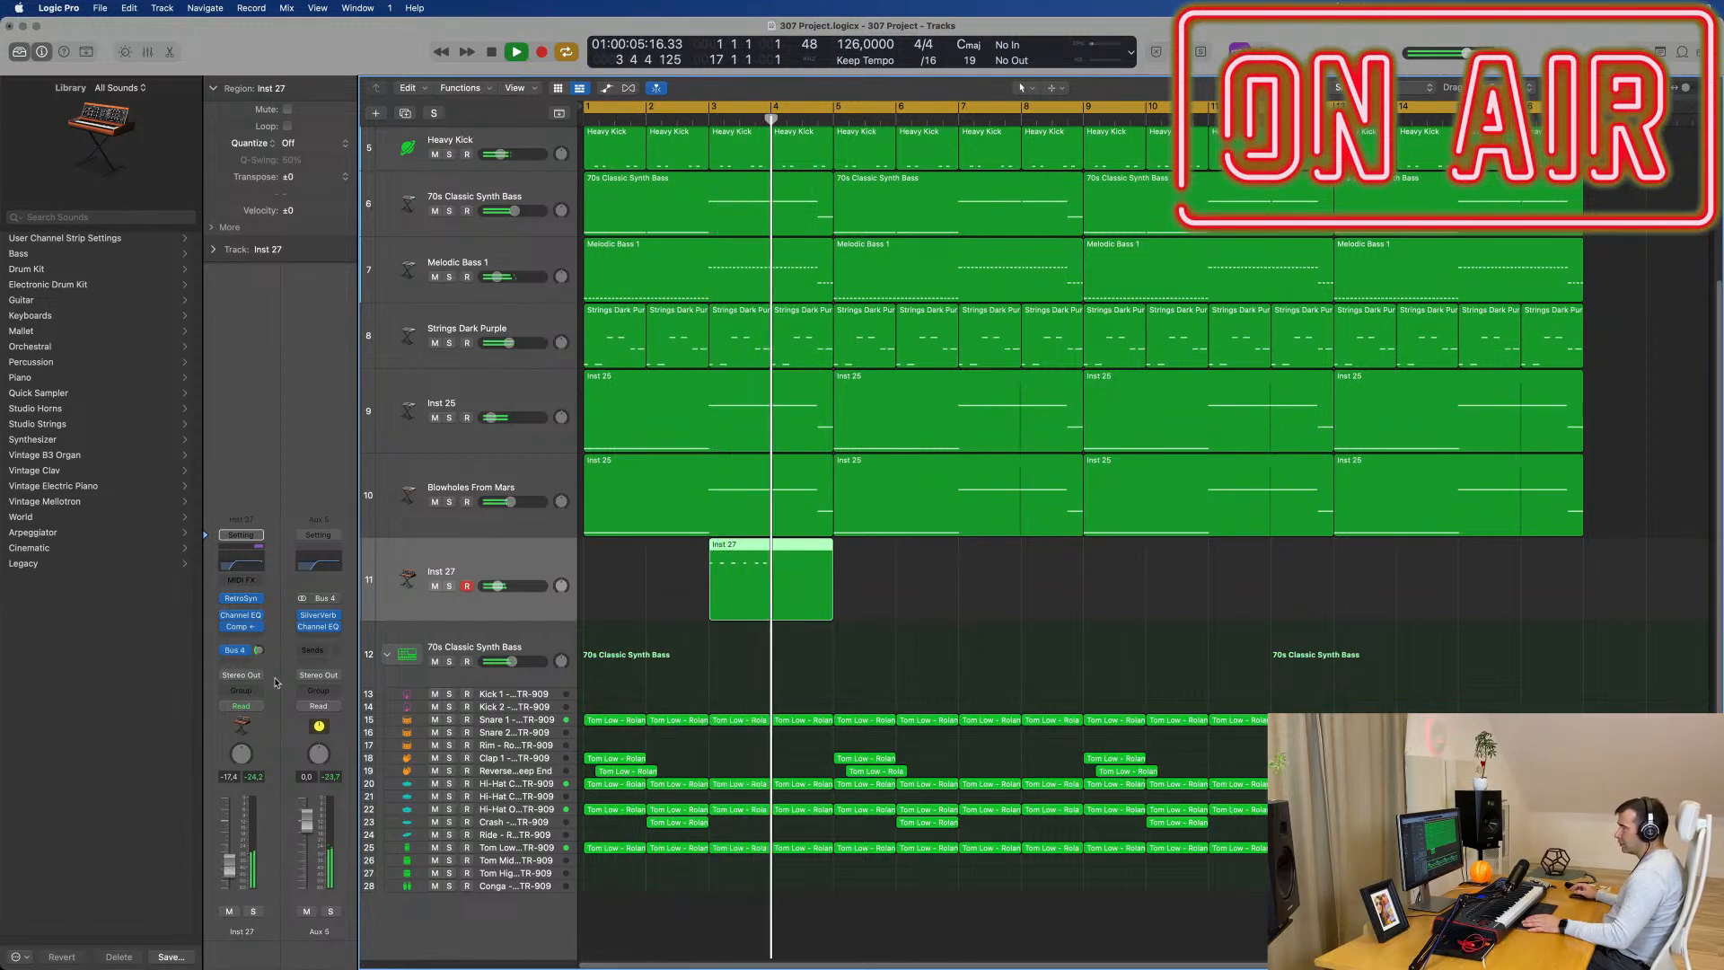
# Step: Copy the Compressor from the Inst 27 channel onto the Aux 5 channel, below its Channel EQ
pyautogui.press('Return')
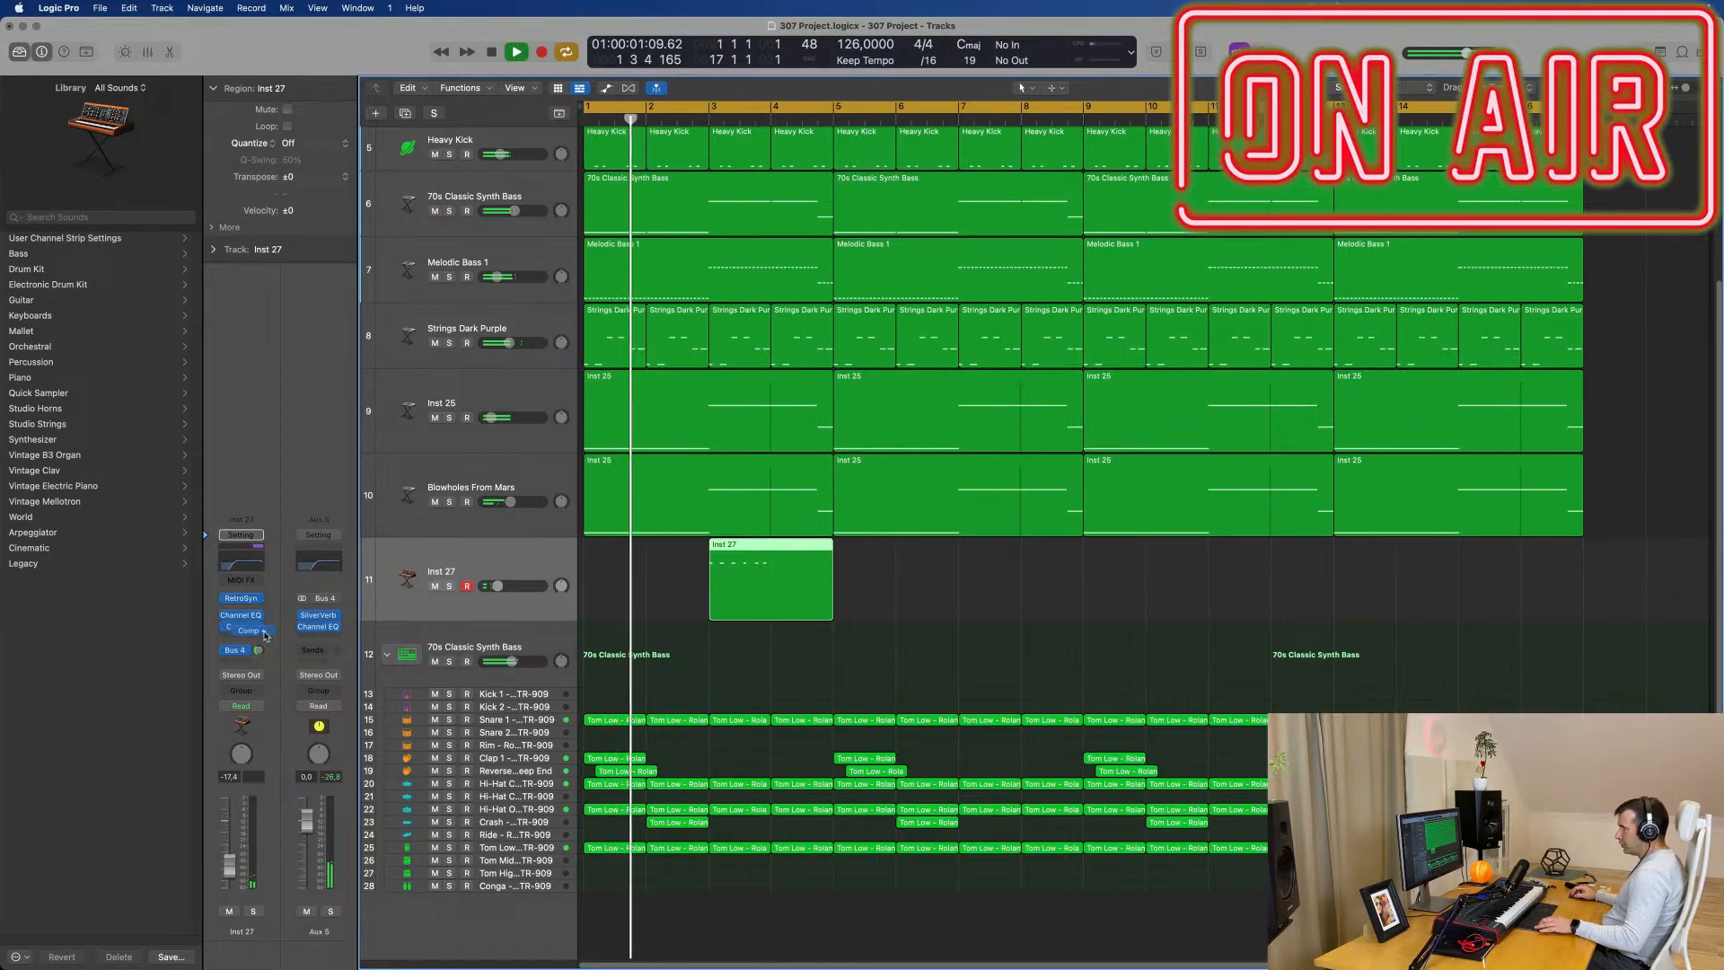
pyautogui.moveTo(321, 639); pyautogui.dragTo(321, 640)
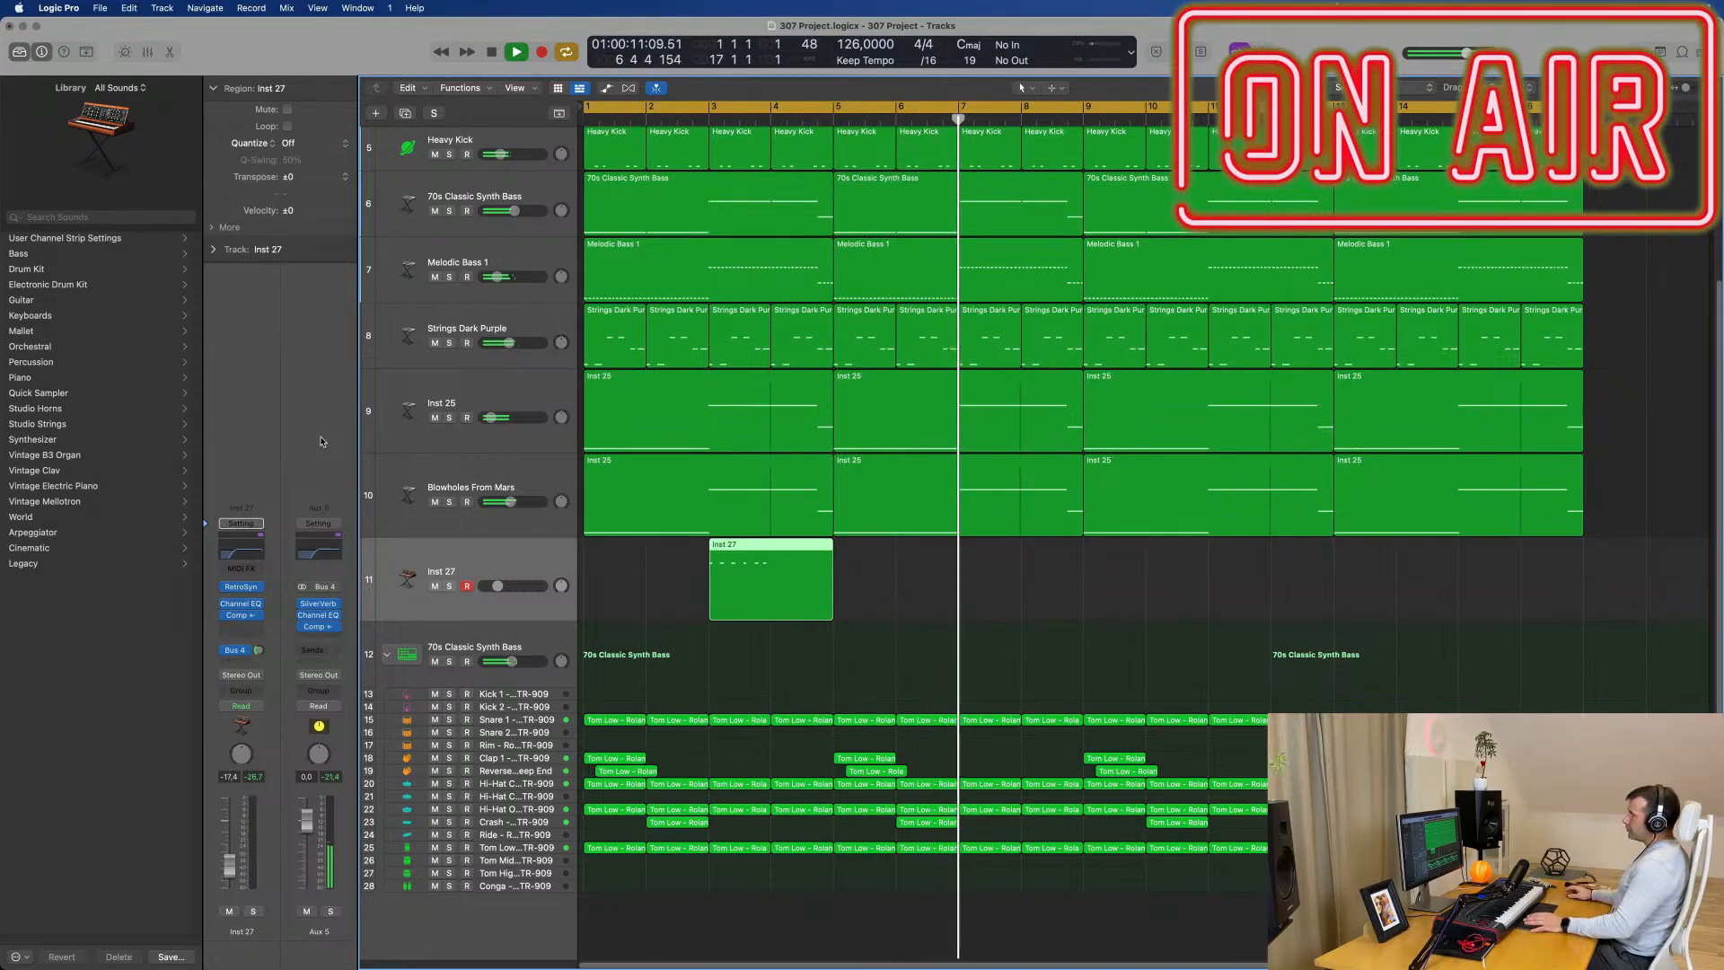
pyautogui.press('Return')
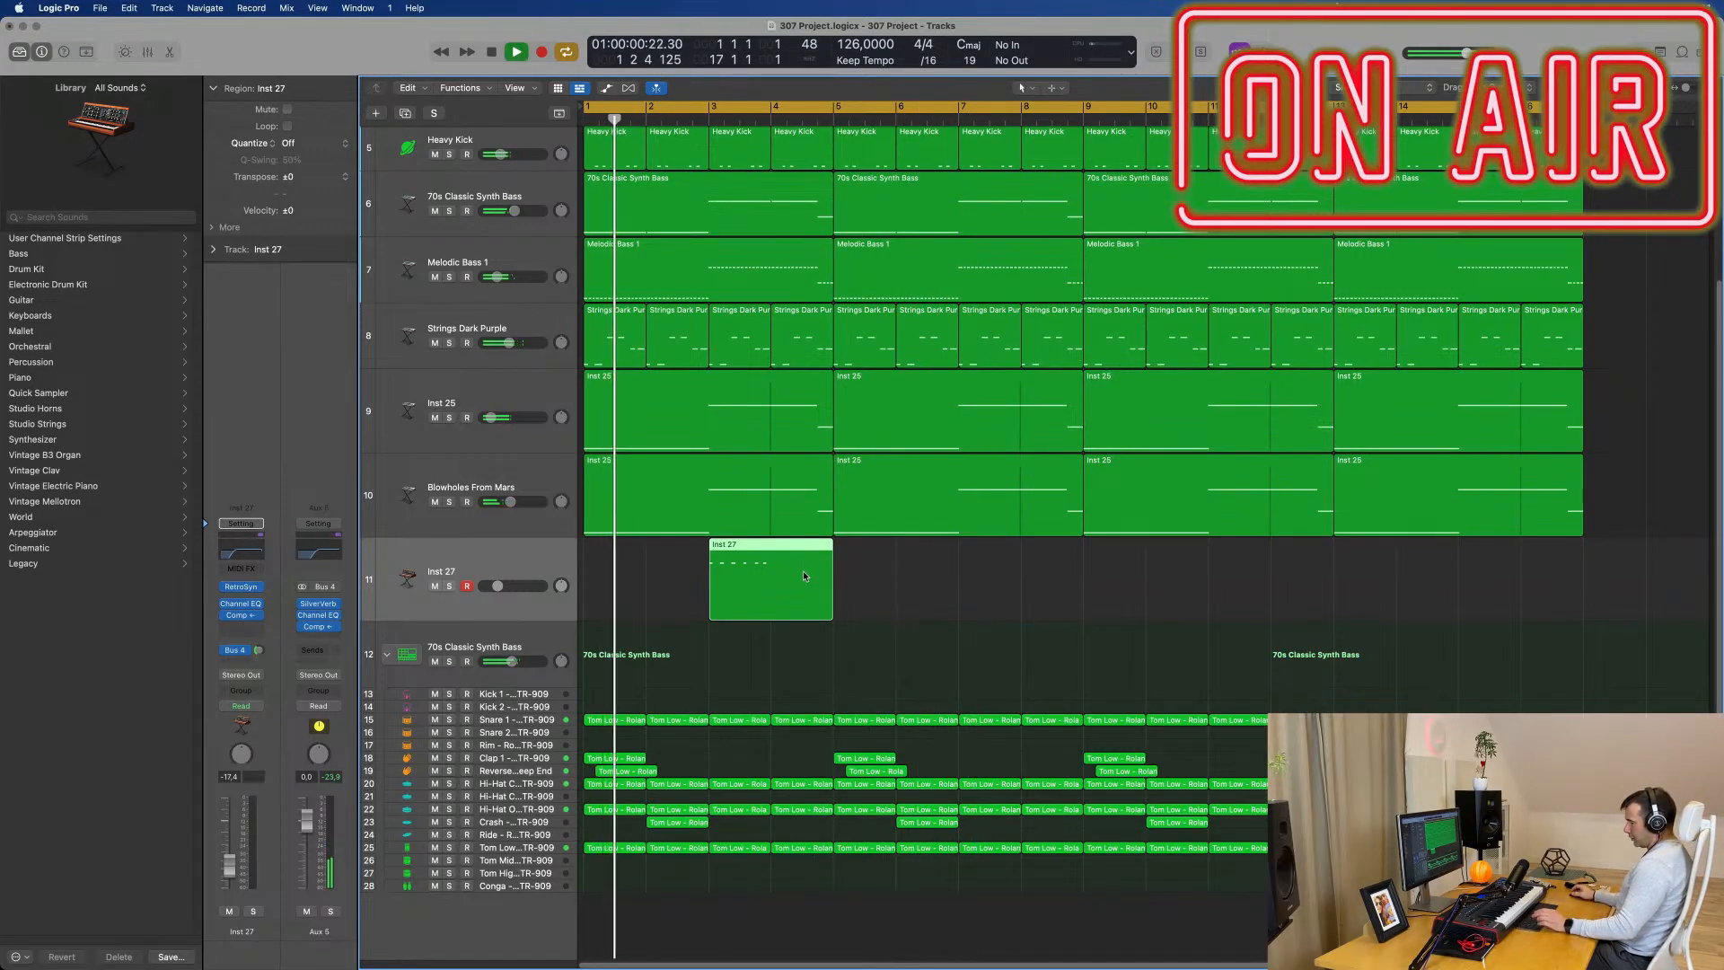
# Step: Copy the Inst 27 region to bars 7, 11 and 15, and mute the Strings Dark Purple track
pyautogui.moveTo(772, 550); pyautogui.dragTo(1519, 554)
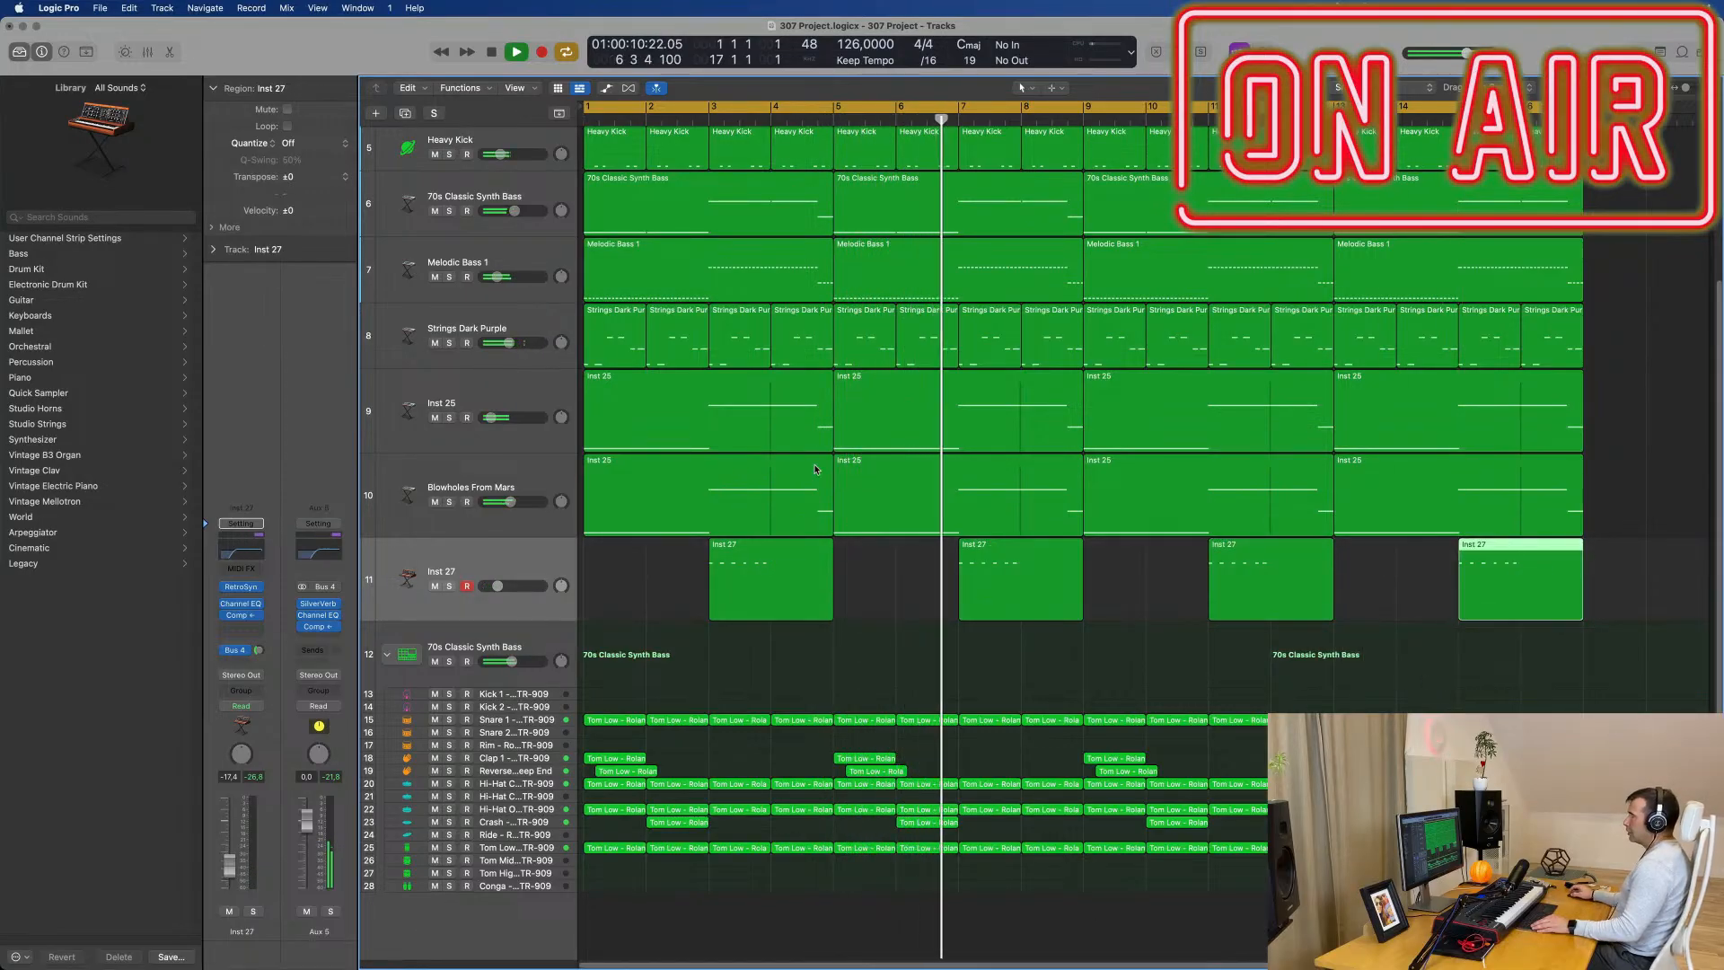
pyautogui.click(435, 343)
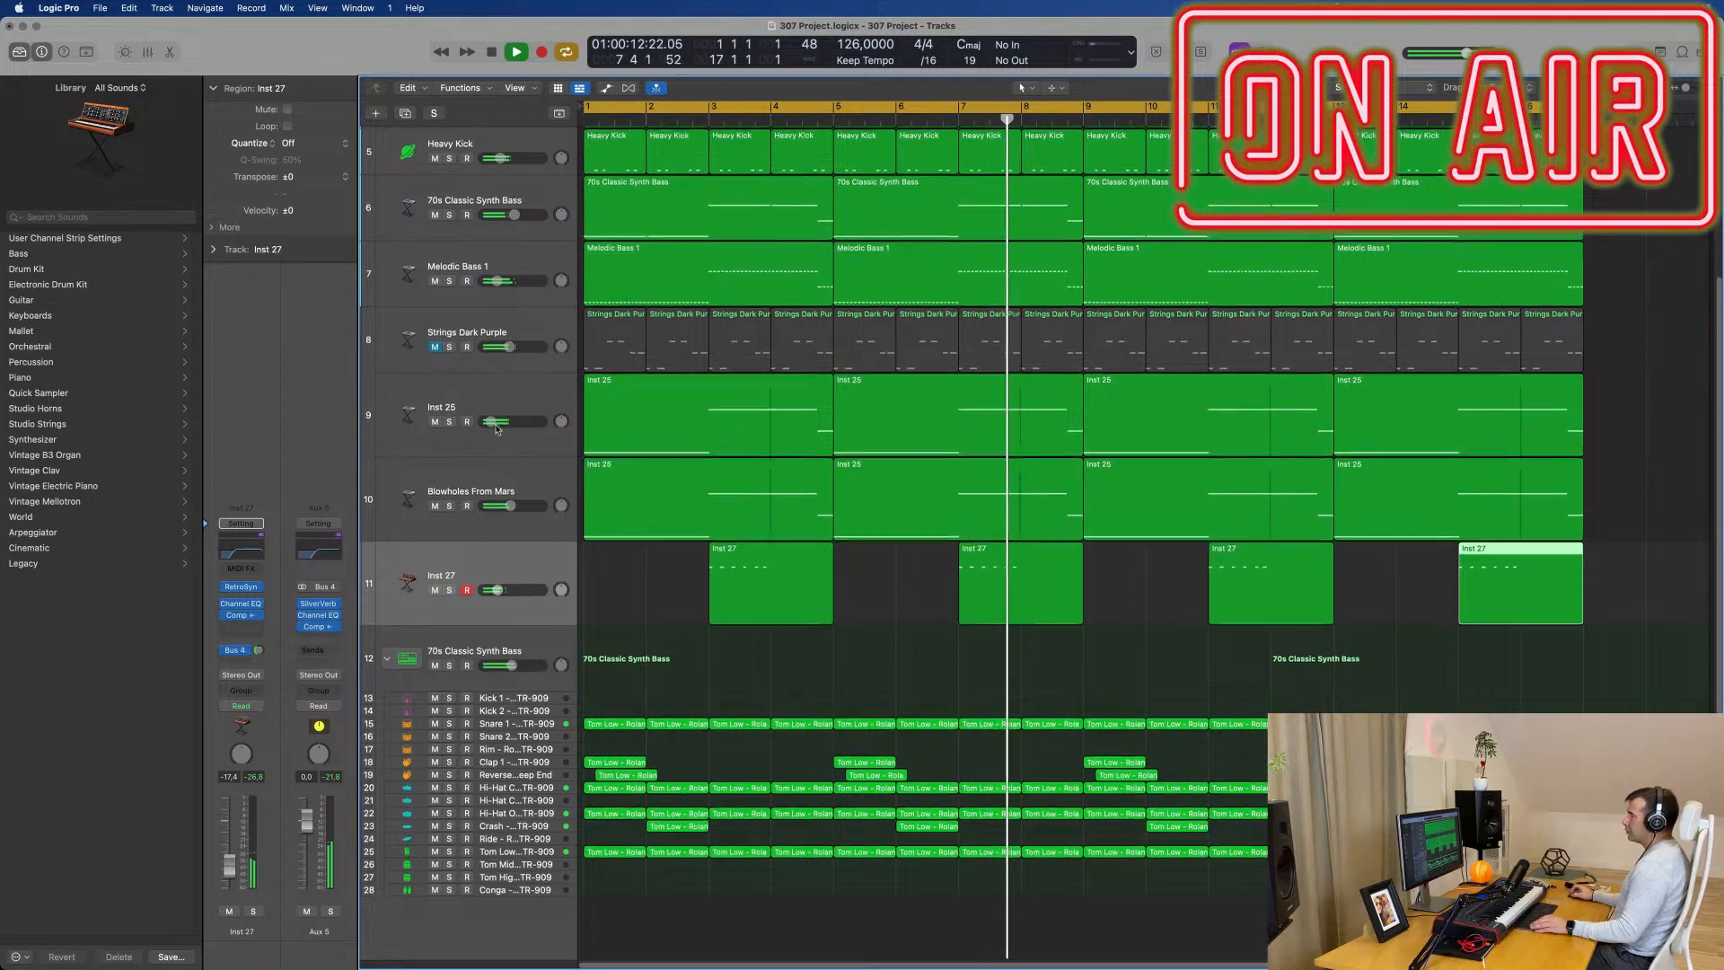
pyautogui.scroll(1, 640, 501)
pyautogui.scroll(-3, 640, 501)
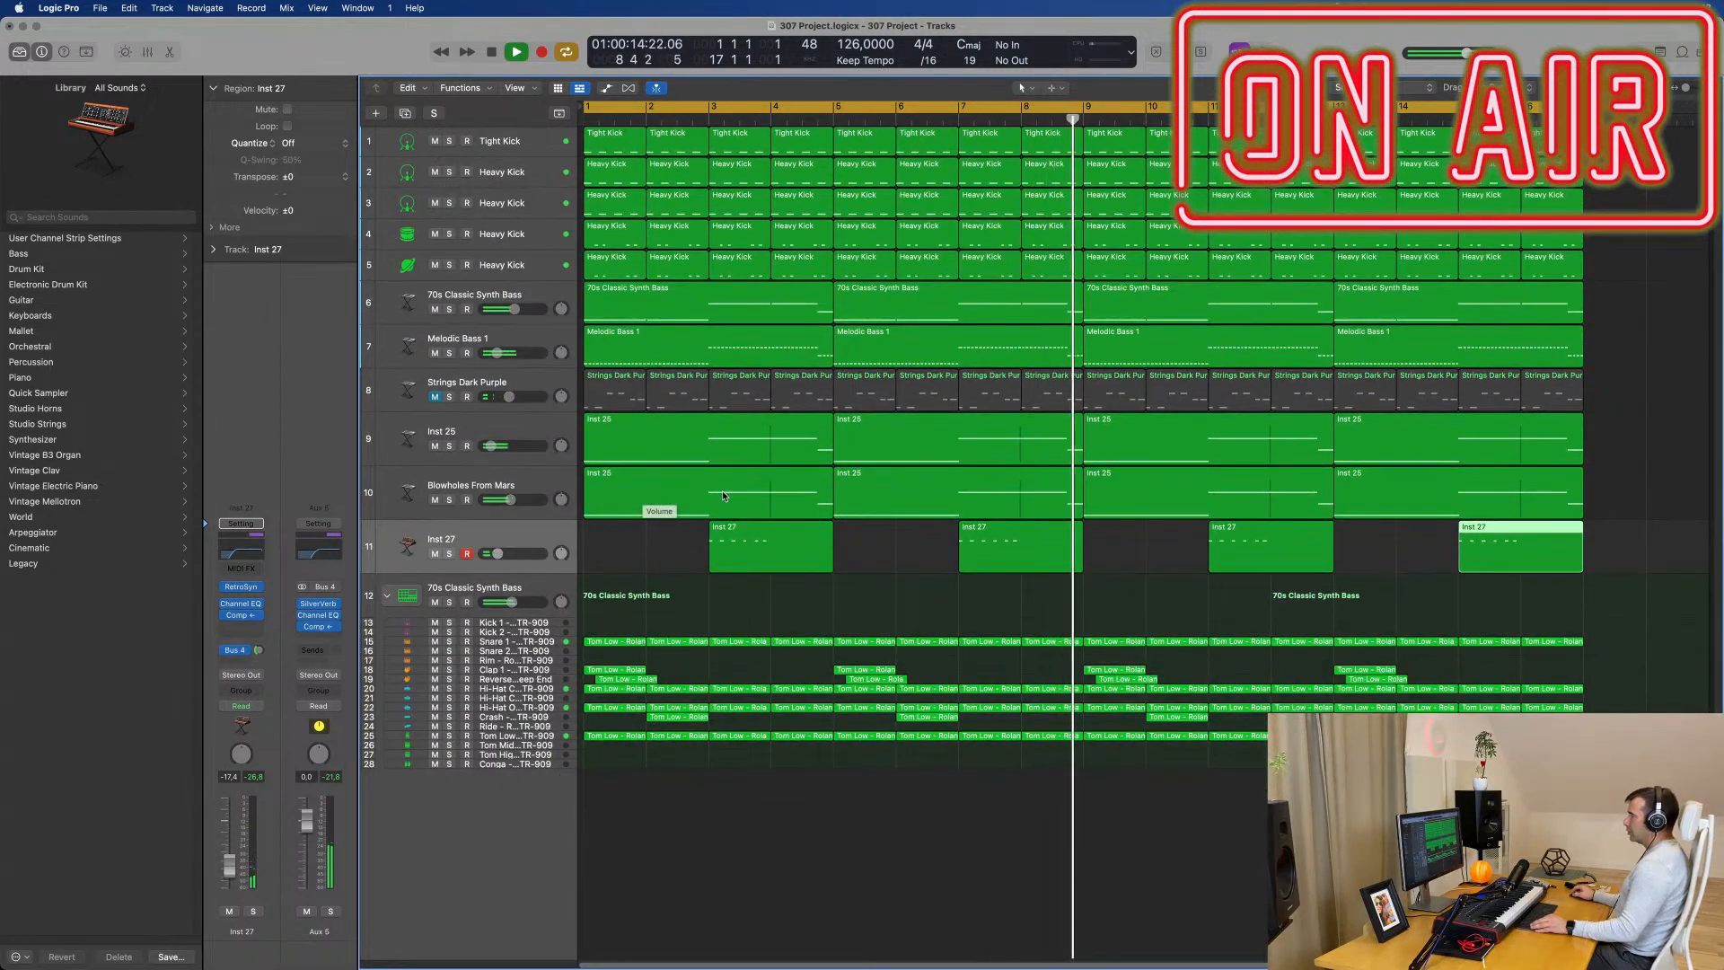
pyautogui.click(675, 554)
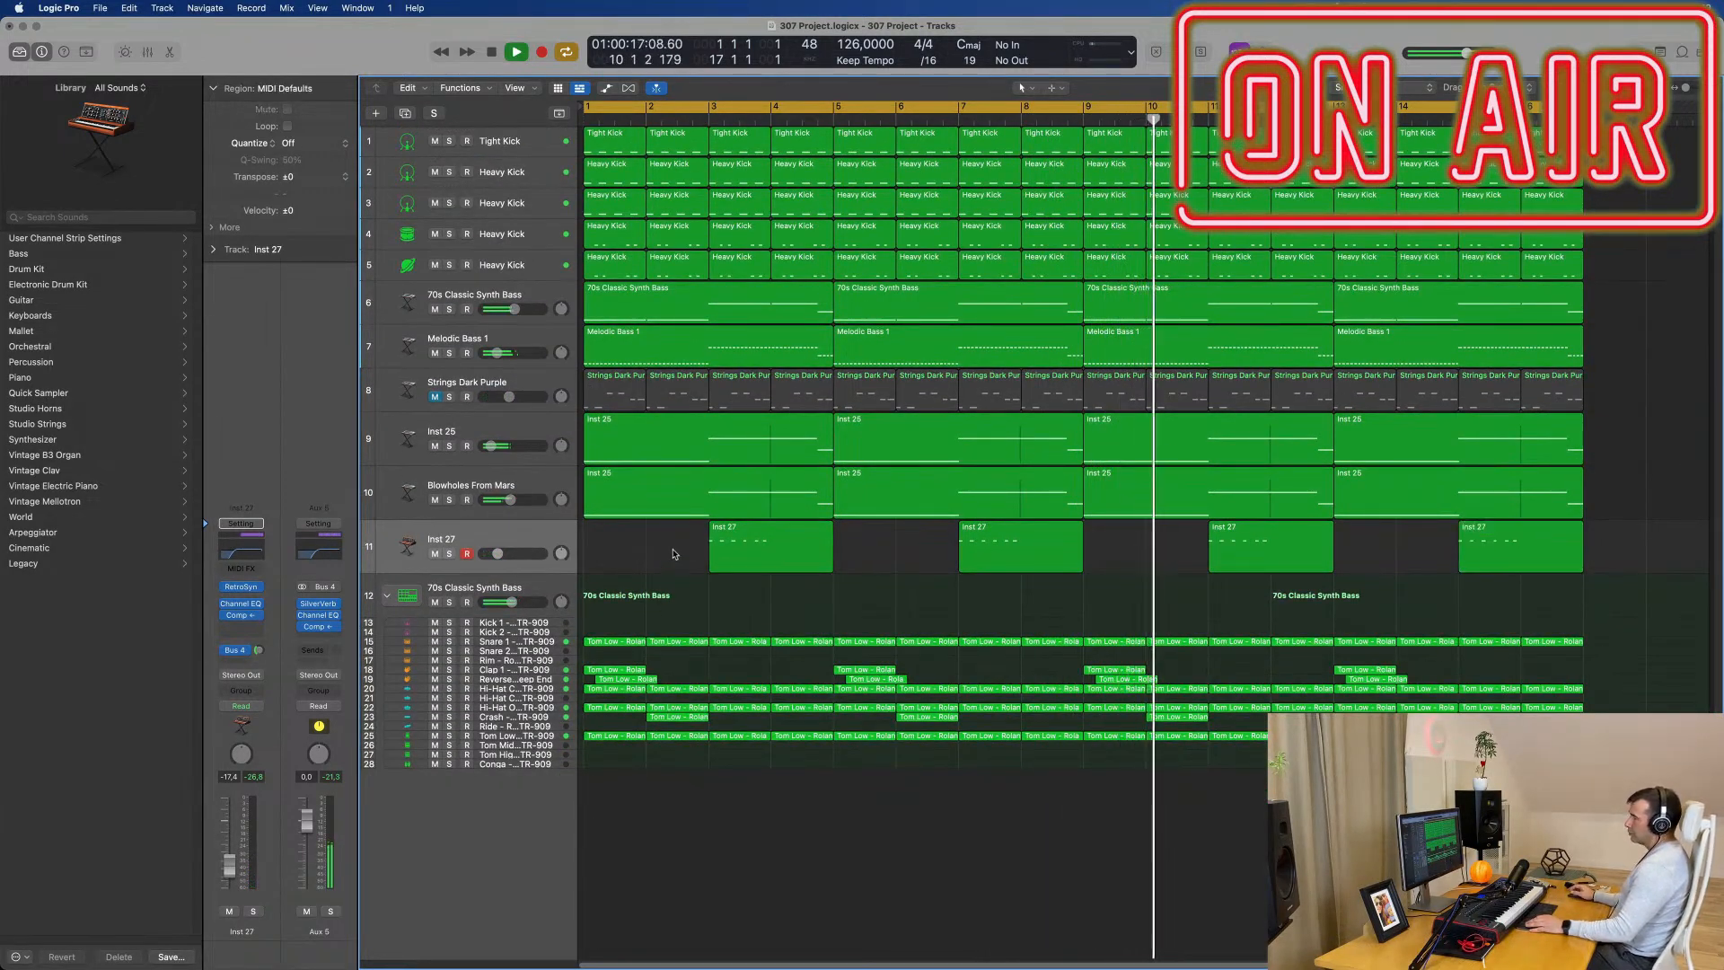
# Step: Lower the Crash track's volume to -17 dB and delete its regions at bars 6 and 14
pyautogui.click(507, 716)
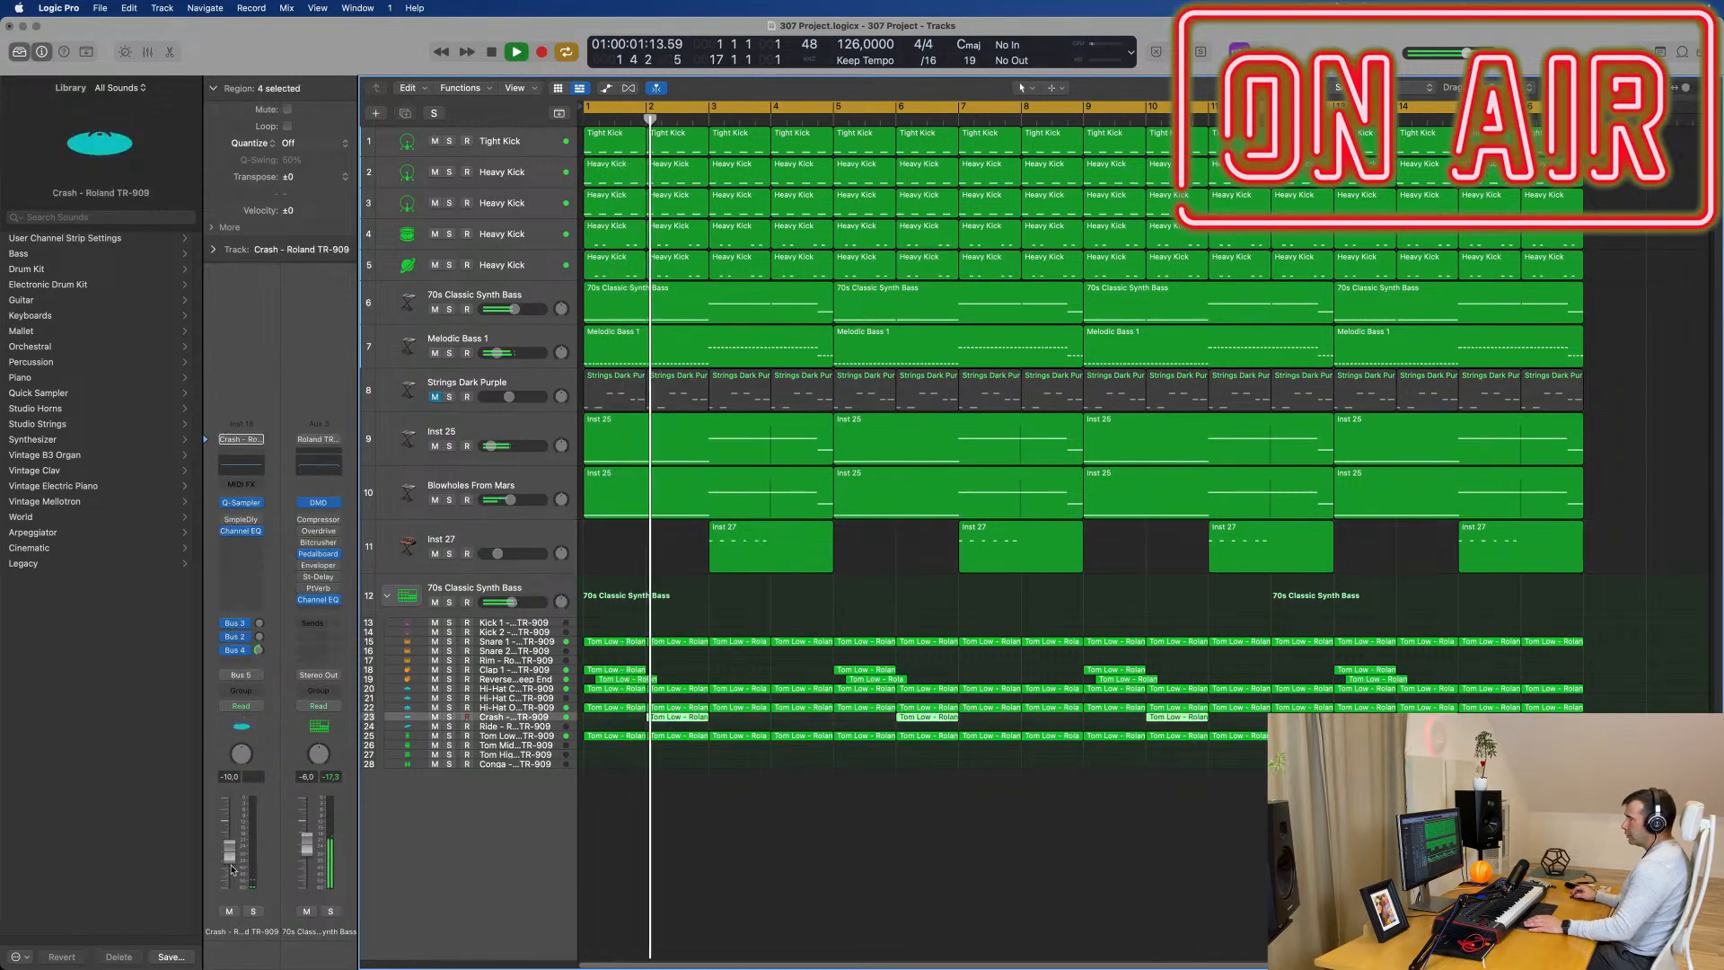
pyautogui.moveTo(229, 856); pyautogui.dragTo(232, 868)
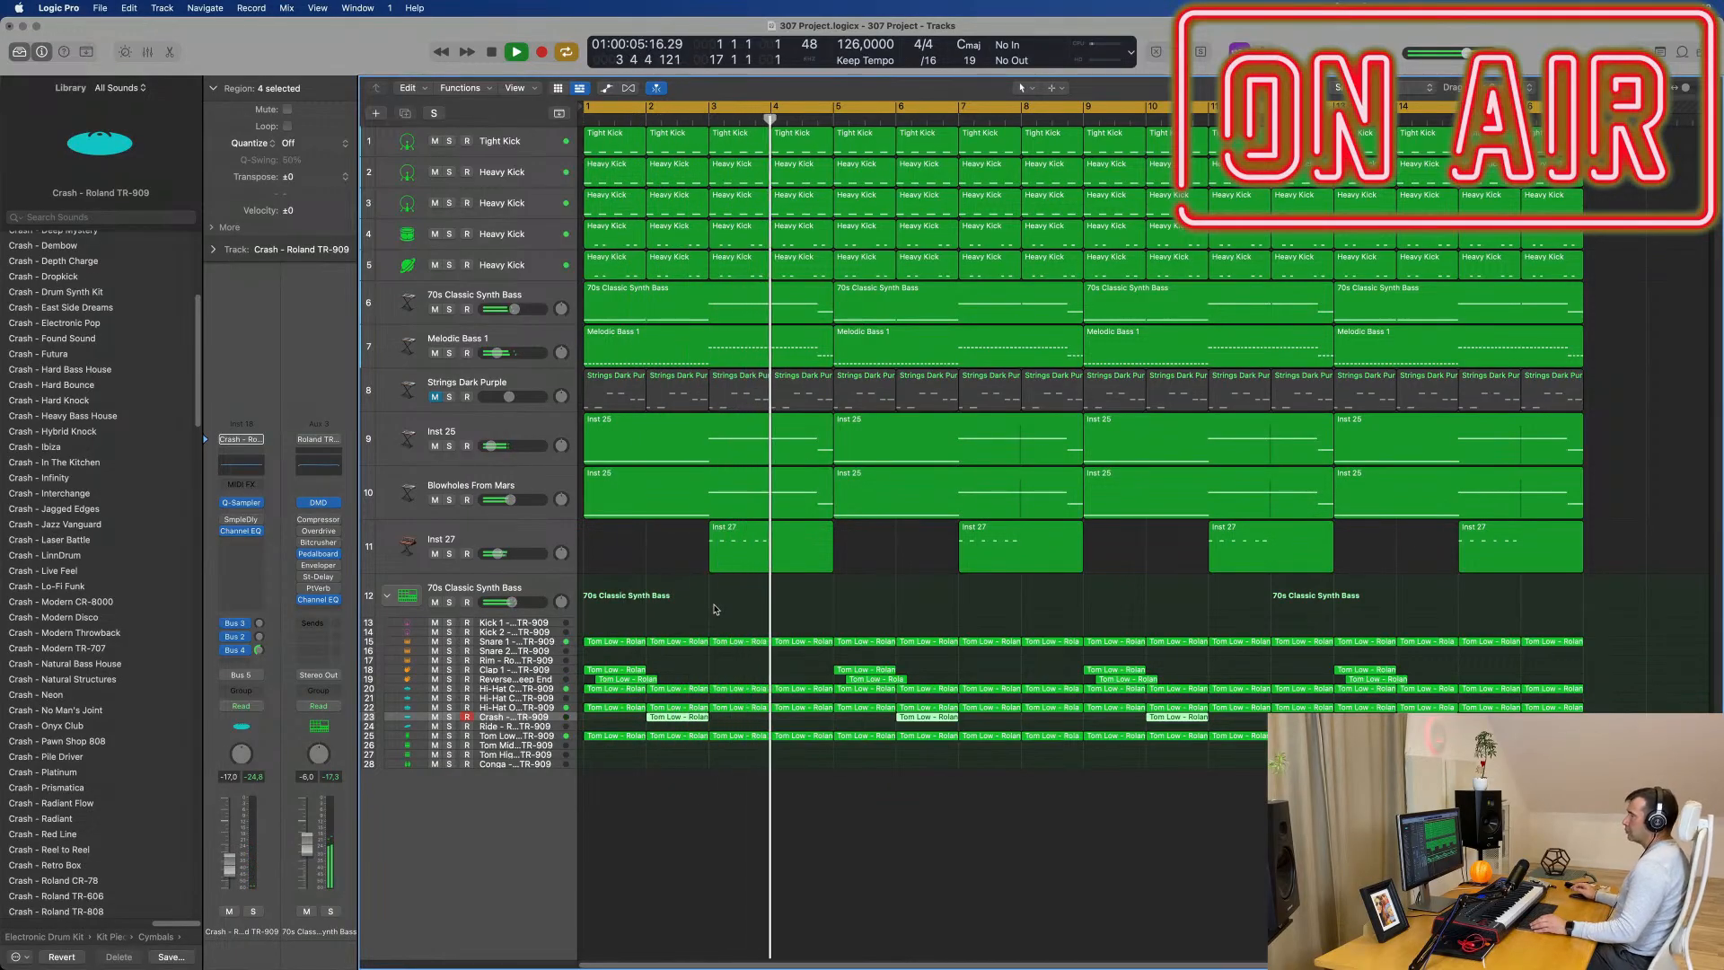
pyautogui.click(876, 549)
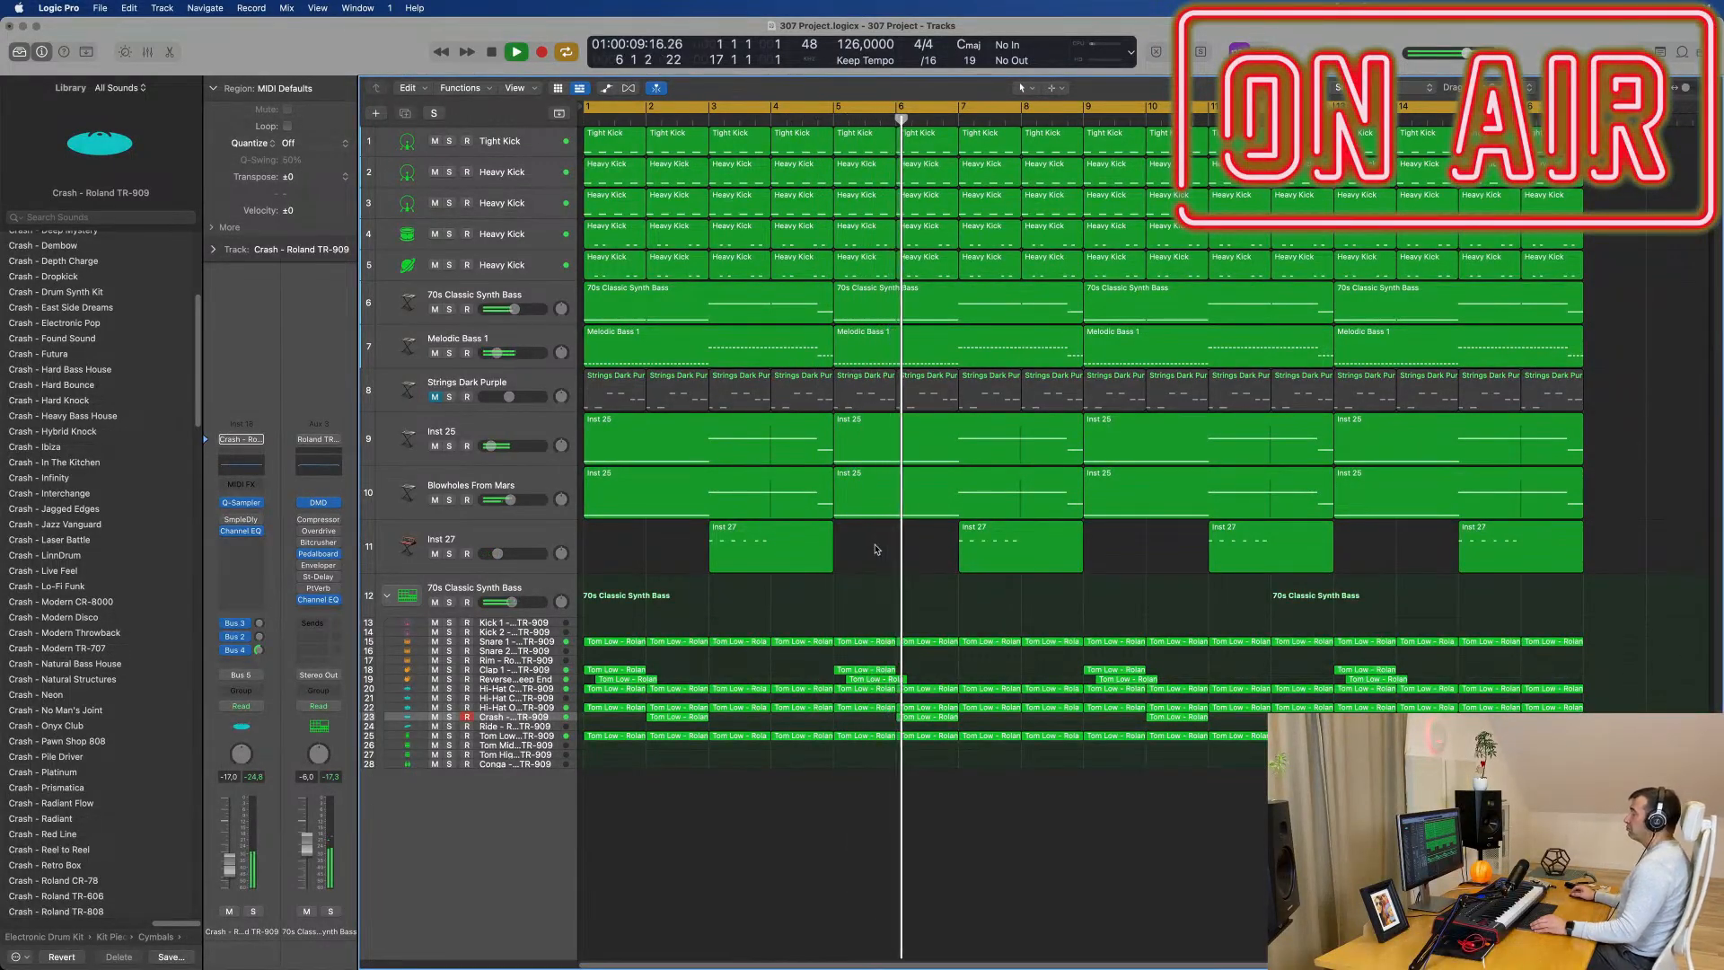
pyautogui.click(926, 717)
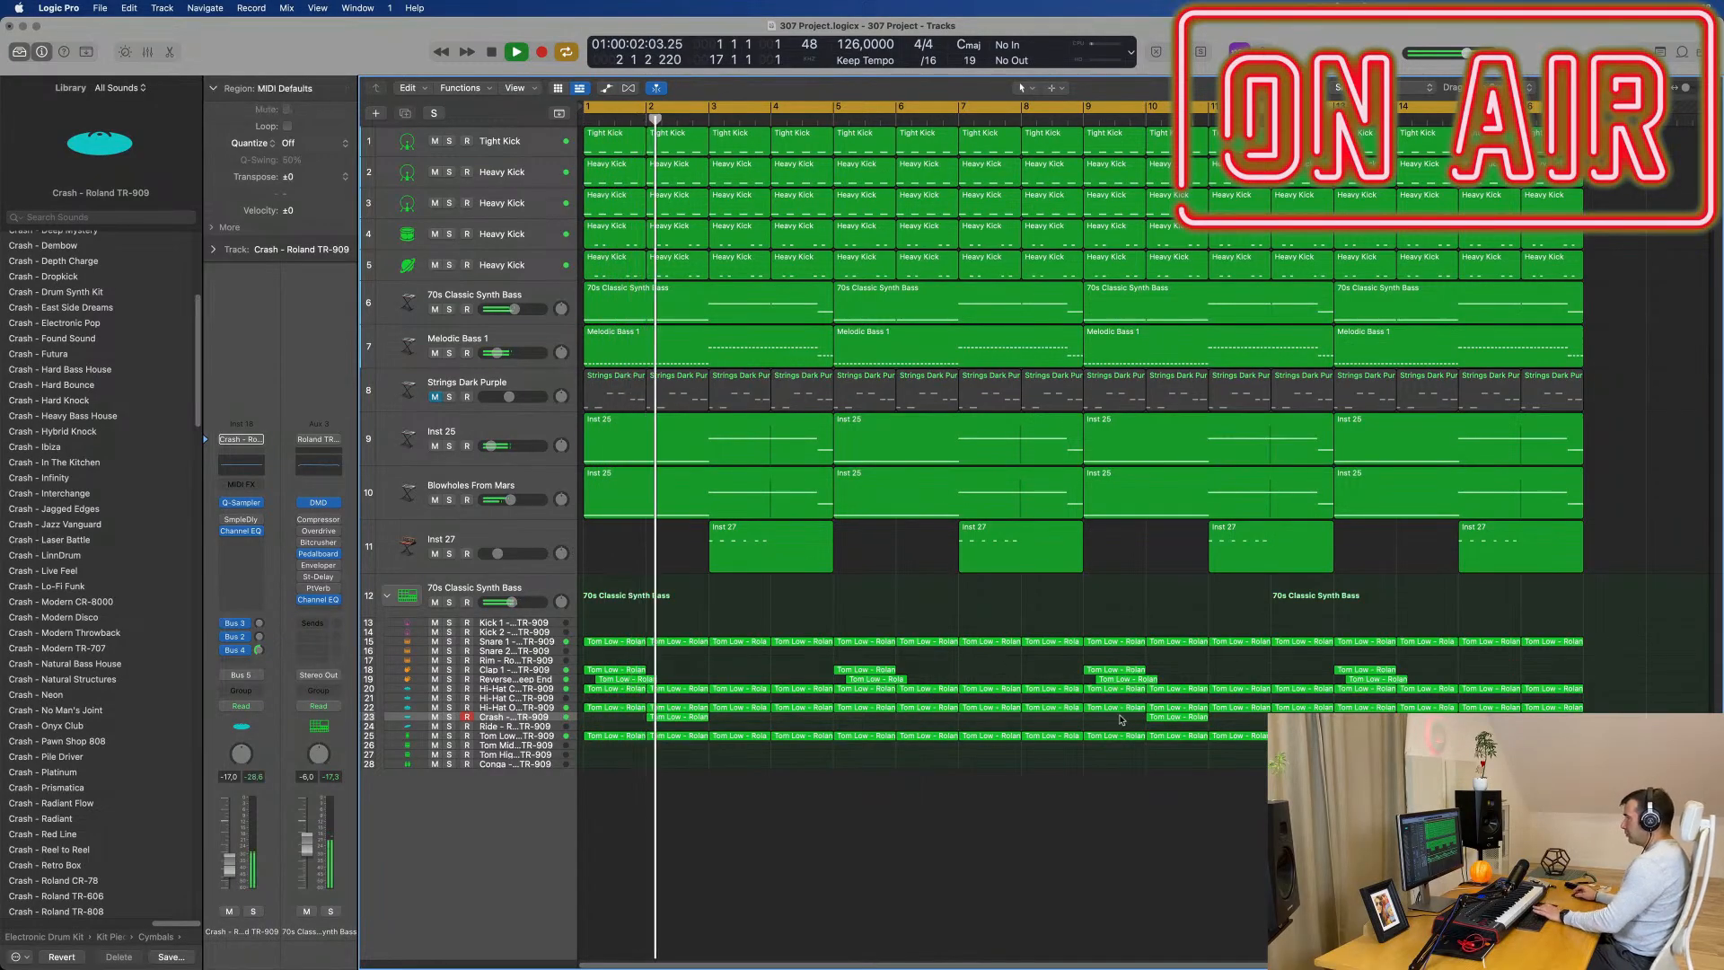
pyautogui.press('Delete')
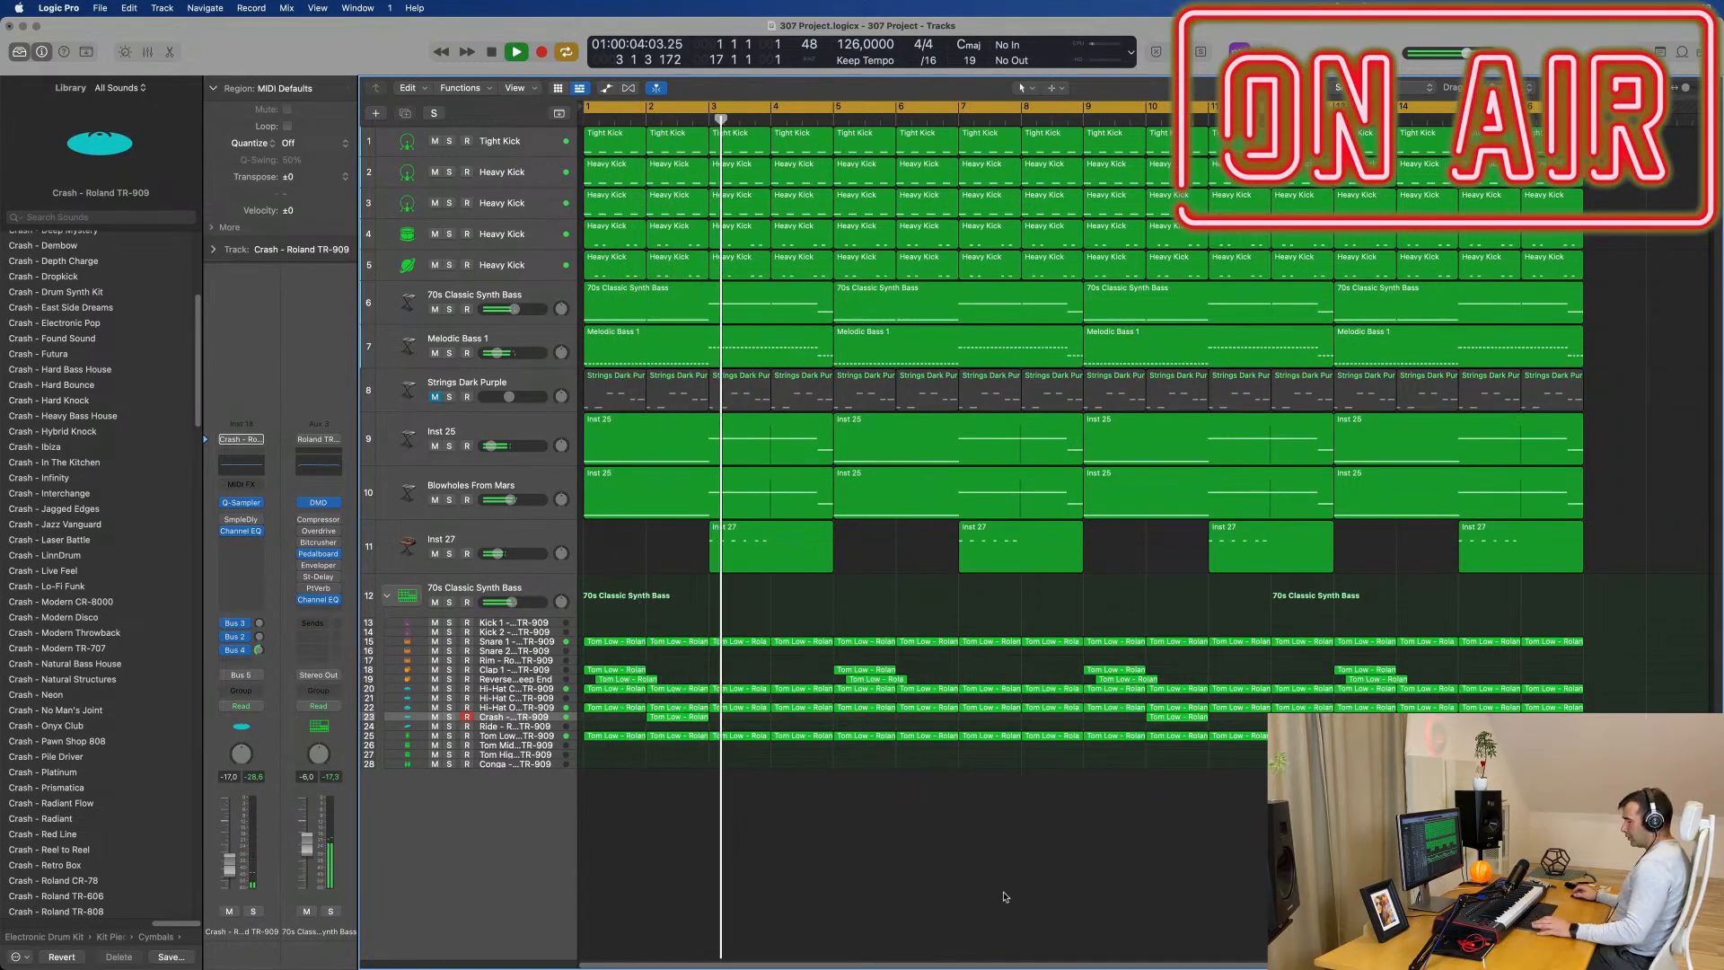
# Step: Name and colour all regions in the arrangement by their tracks
pyautogui.press('super+a')
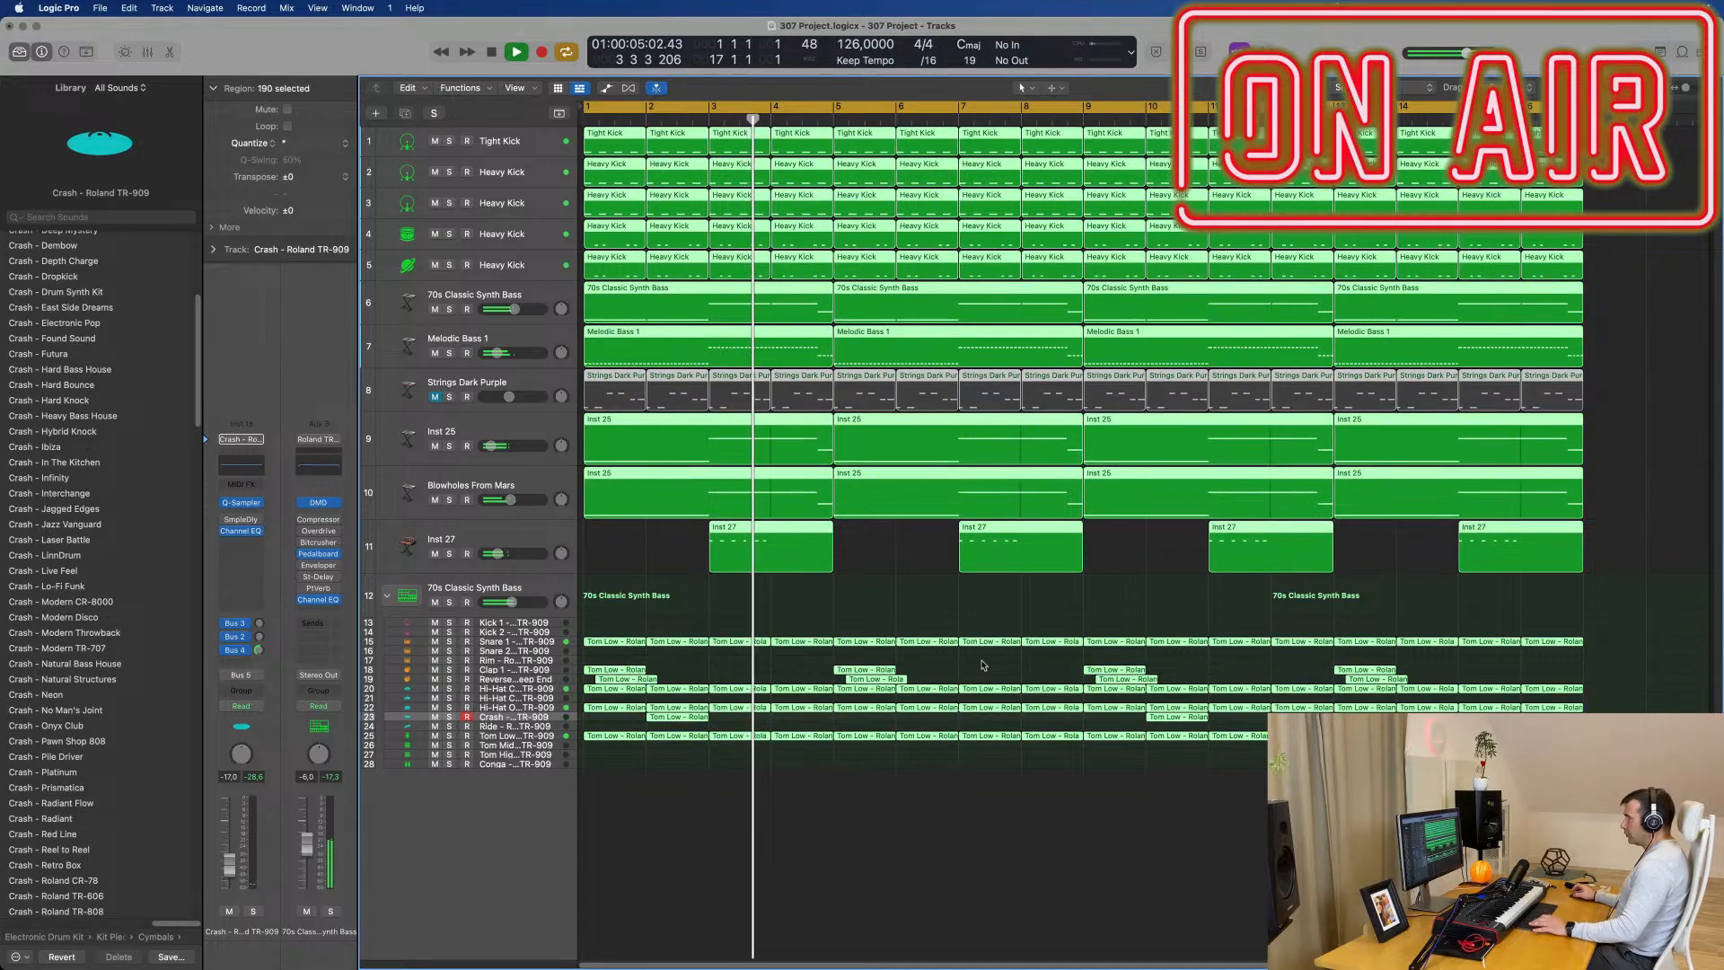
pyautogui.rightClick(927, 641)
pyautogui.click(938, 637)
pyautogui.rightClick(923, 638)
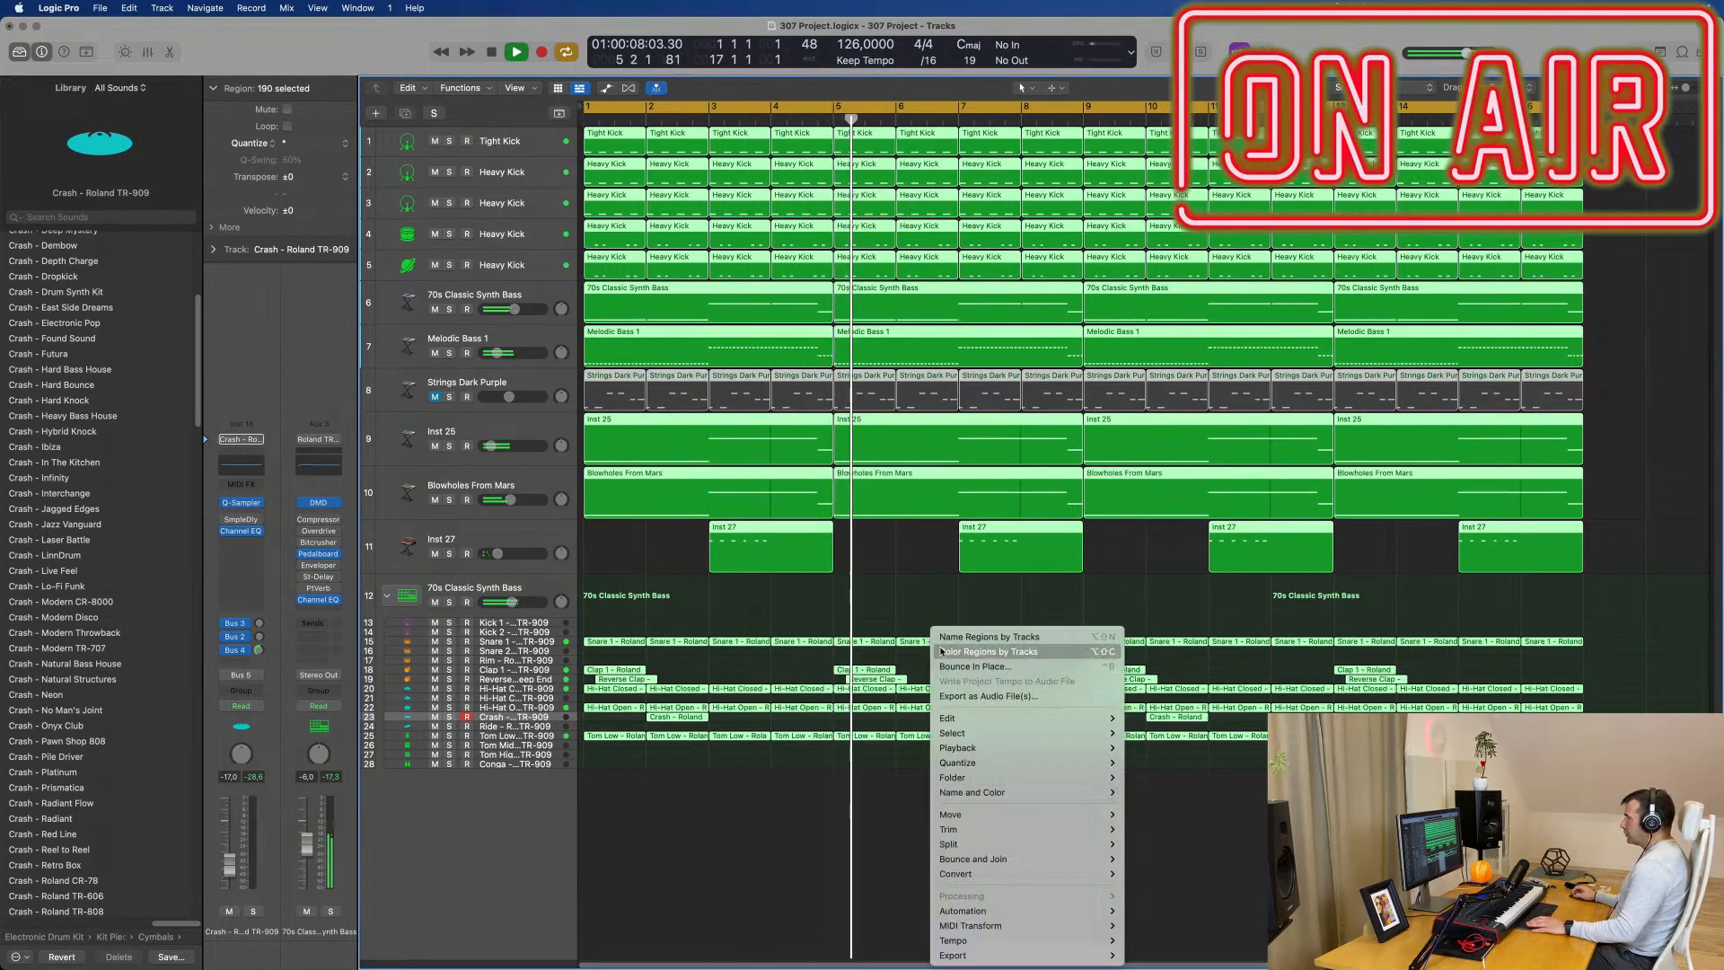
pyautogui.click(988, 651)
pyautogui.click(846, 603)
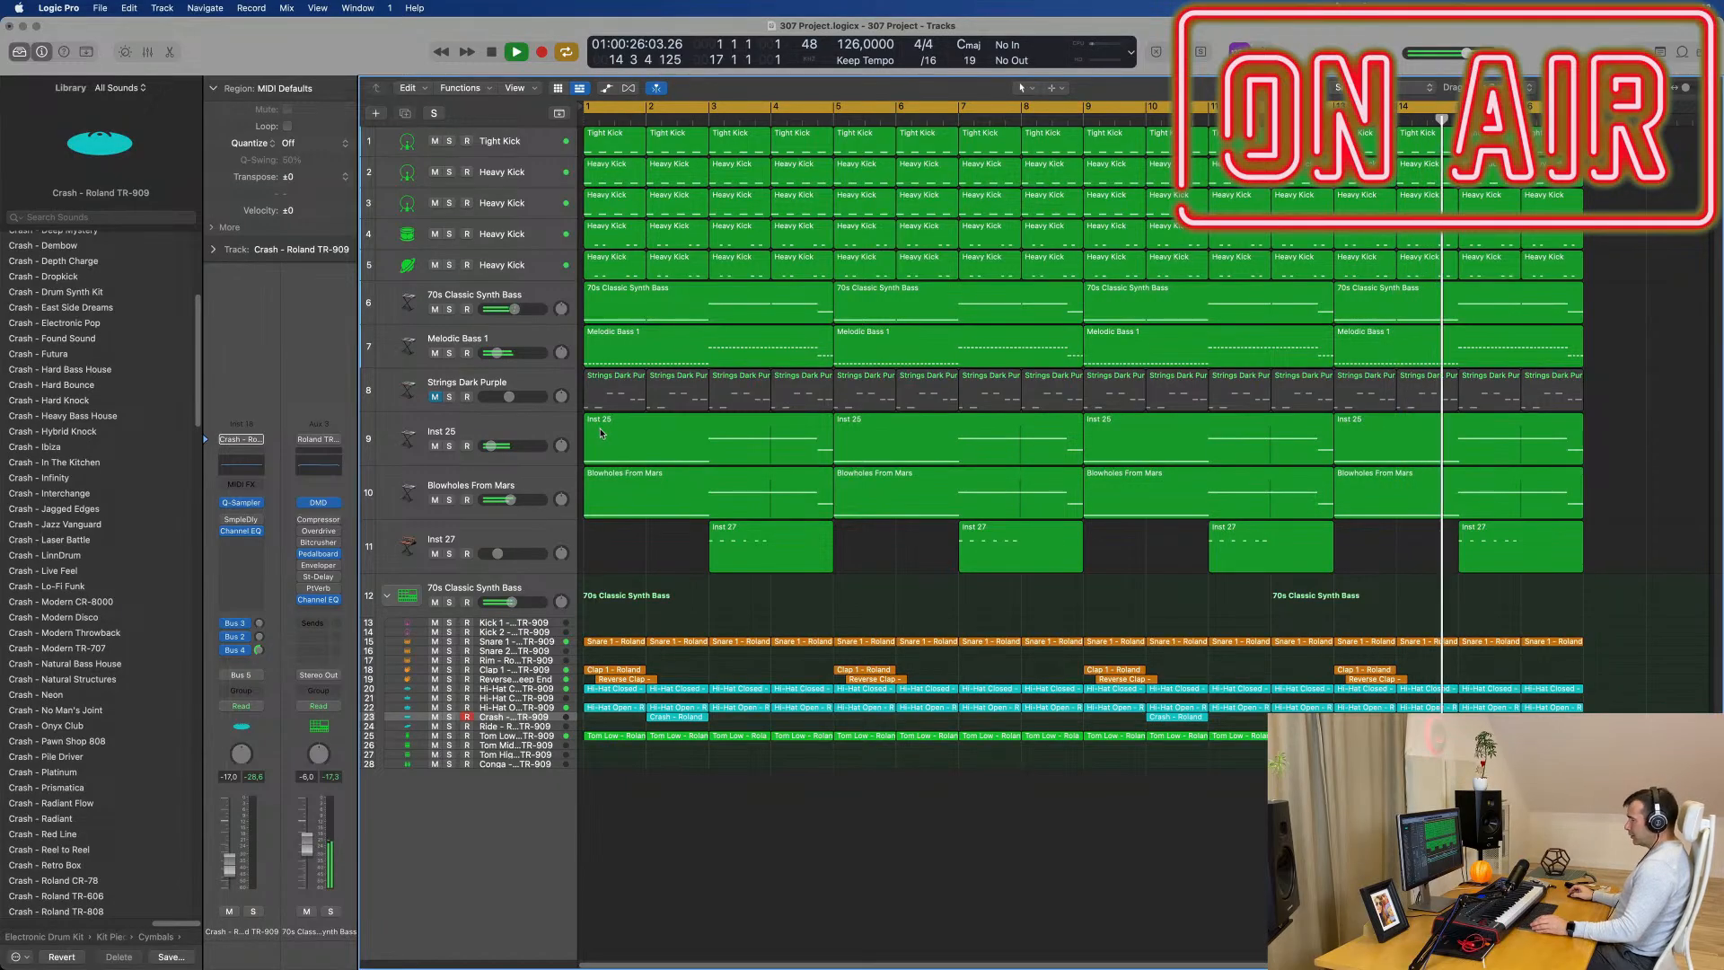
# Step: Repeat all regions once from bar 17 and extend the cycle area to bar 33
pyautogui.press('super+r')
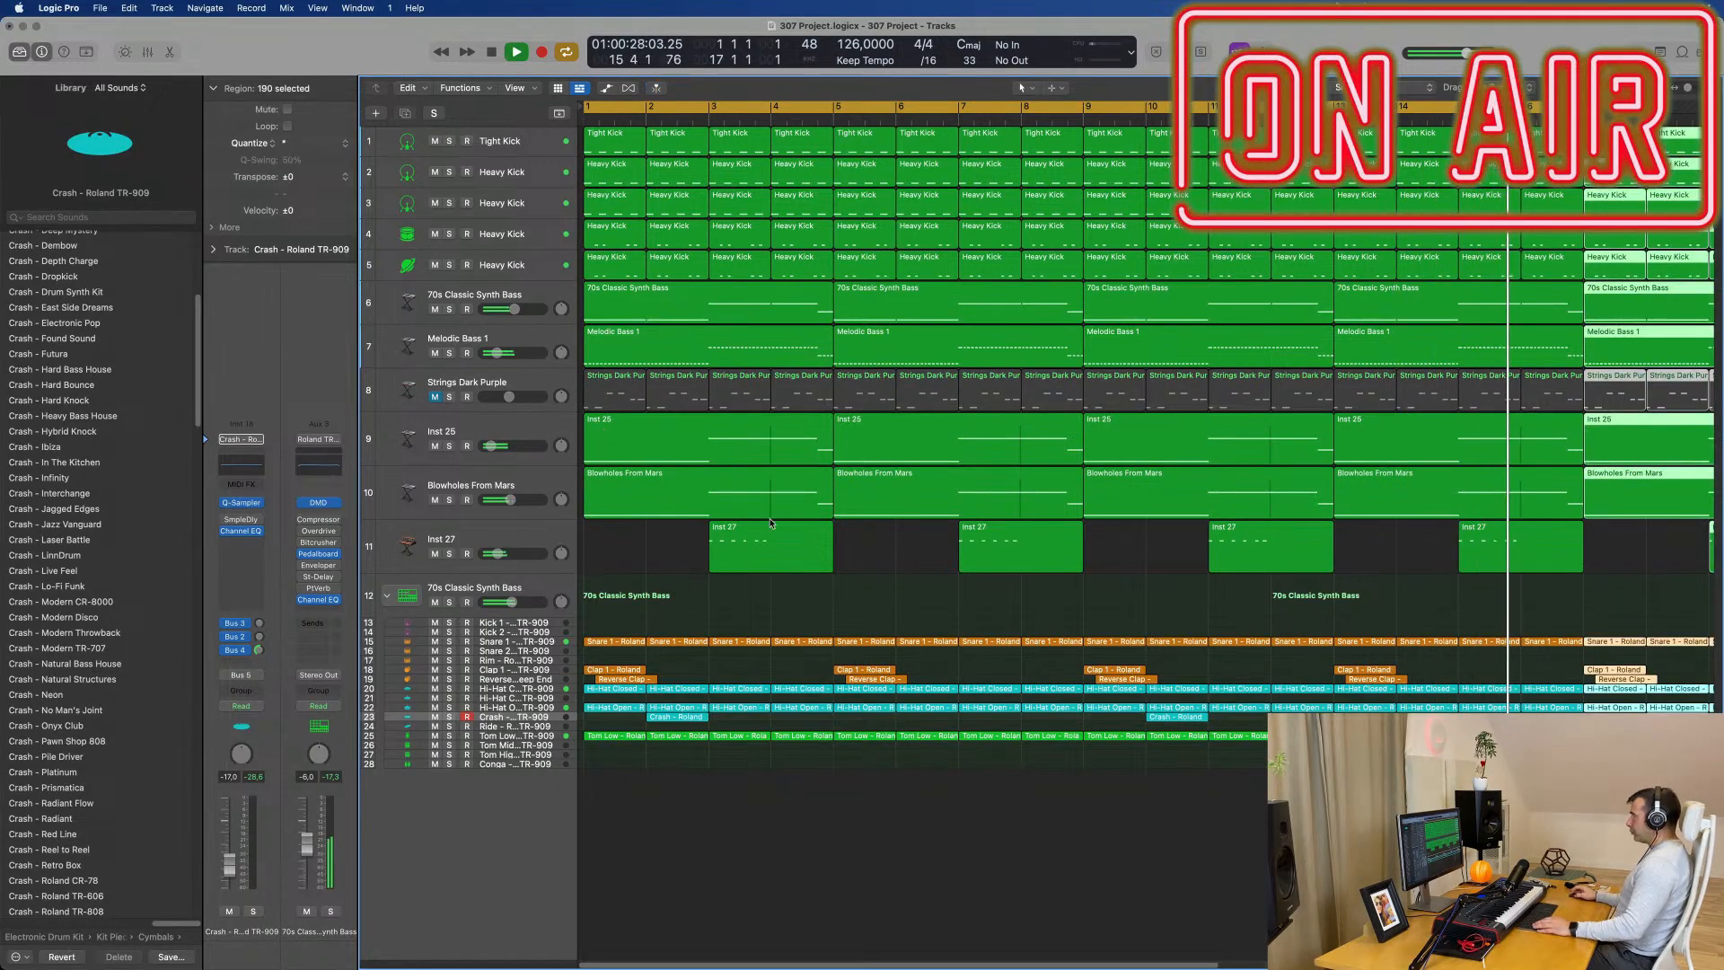
pyautogui.press('z')
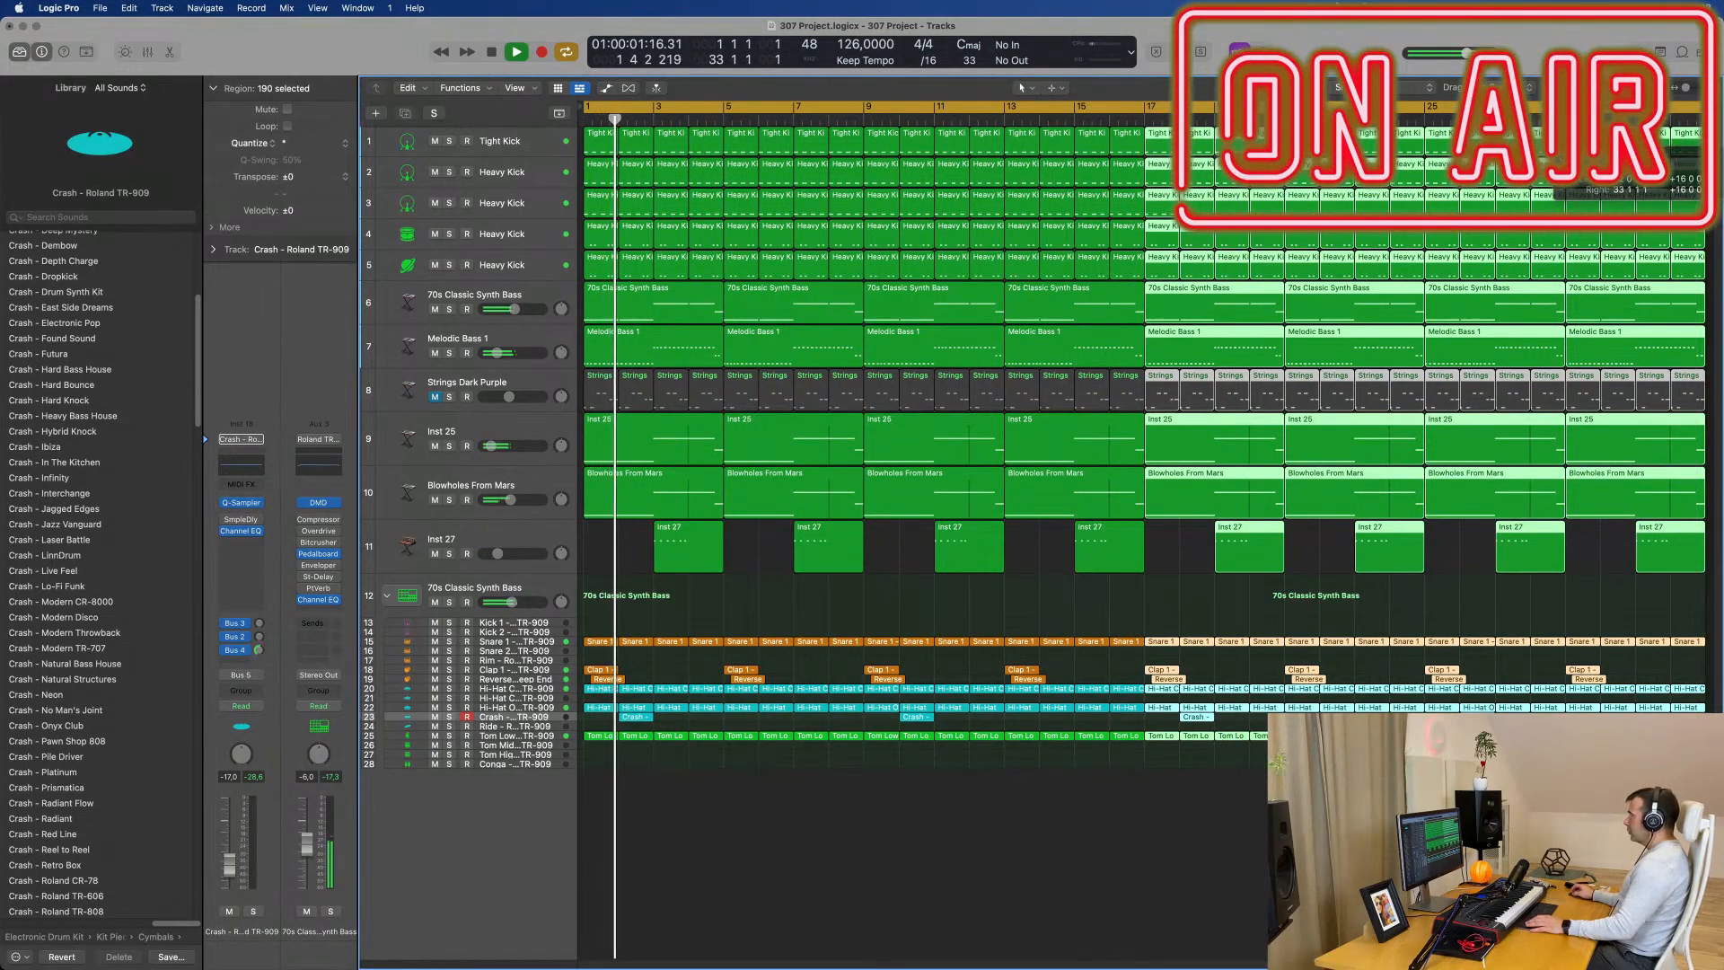
# Step: Play the extended arrangement from its beginning
pyautogui.press('space')
pyautogui.press('Return')
pyautogui.press('space')
pyautogui.press('space')
pyautogui.press('space')
pyautogui.press('space')
pyautogui.press('space')
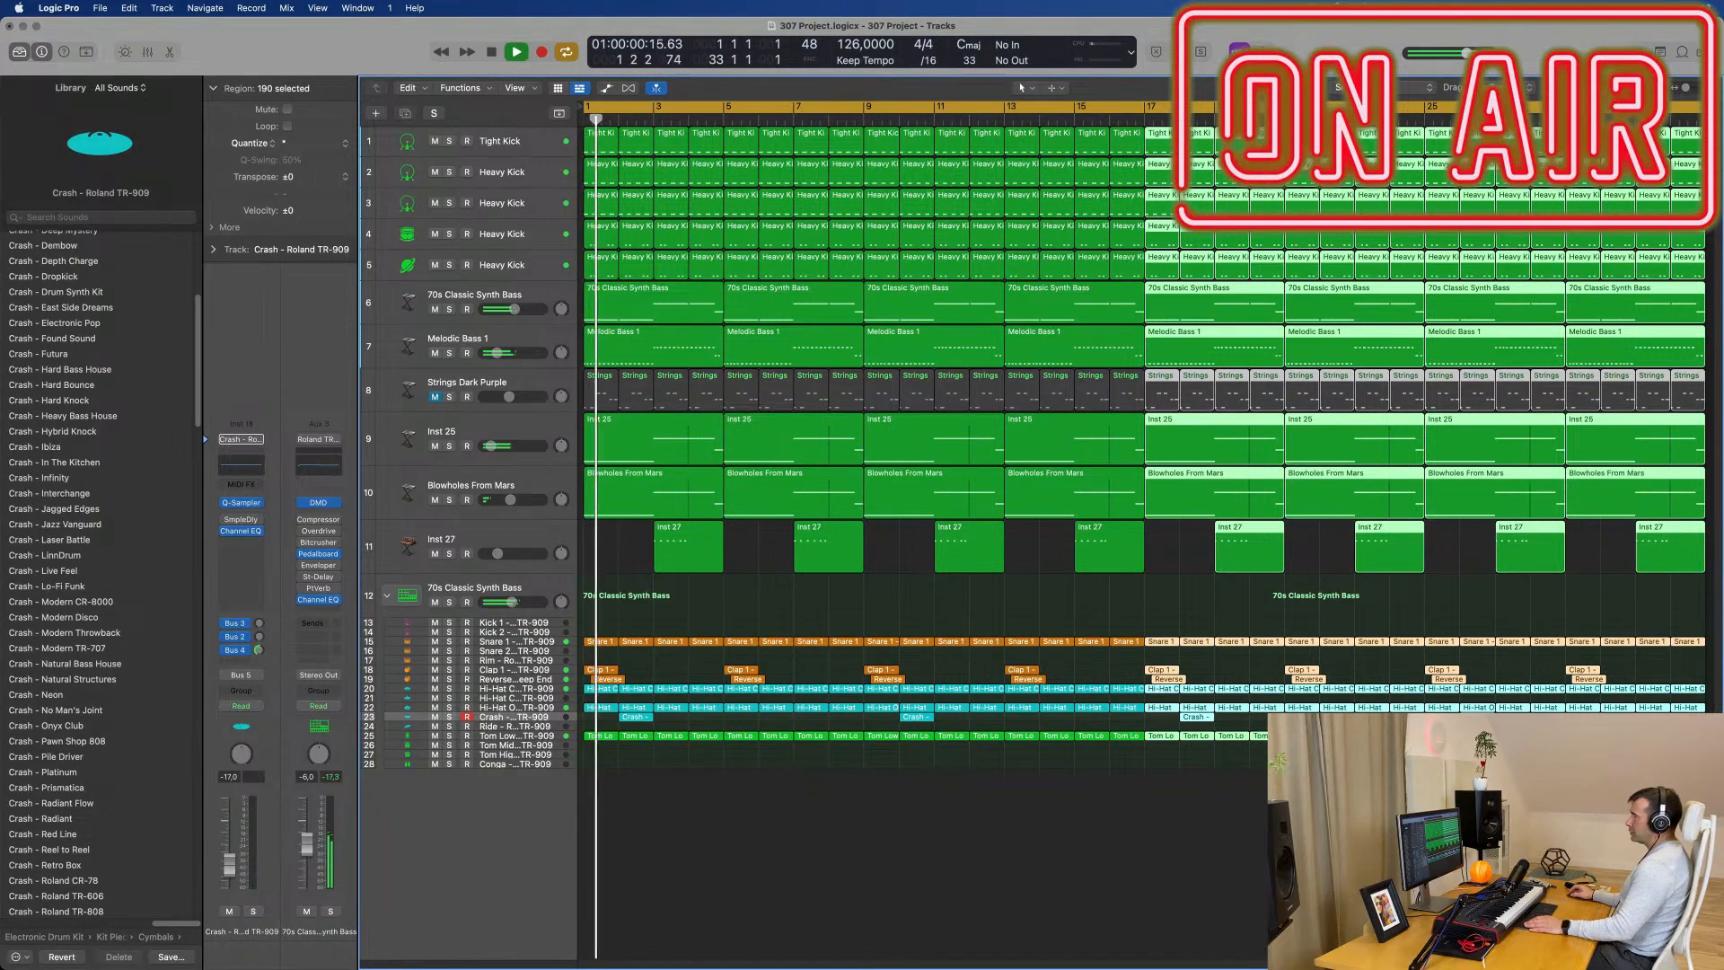
# Step: Delete the regions on all four Heavy Kick tracks in bars 1 to 4 and replay from the start
pyautogui.click(591, 136)
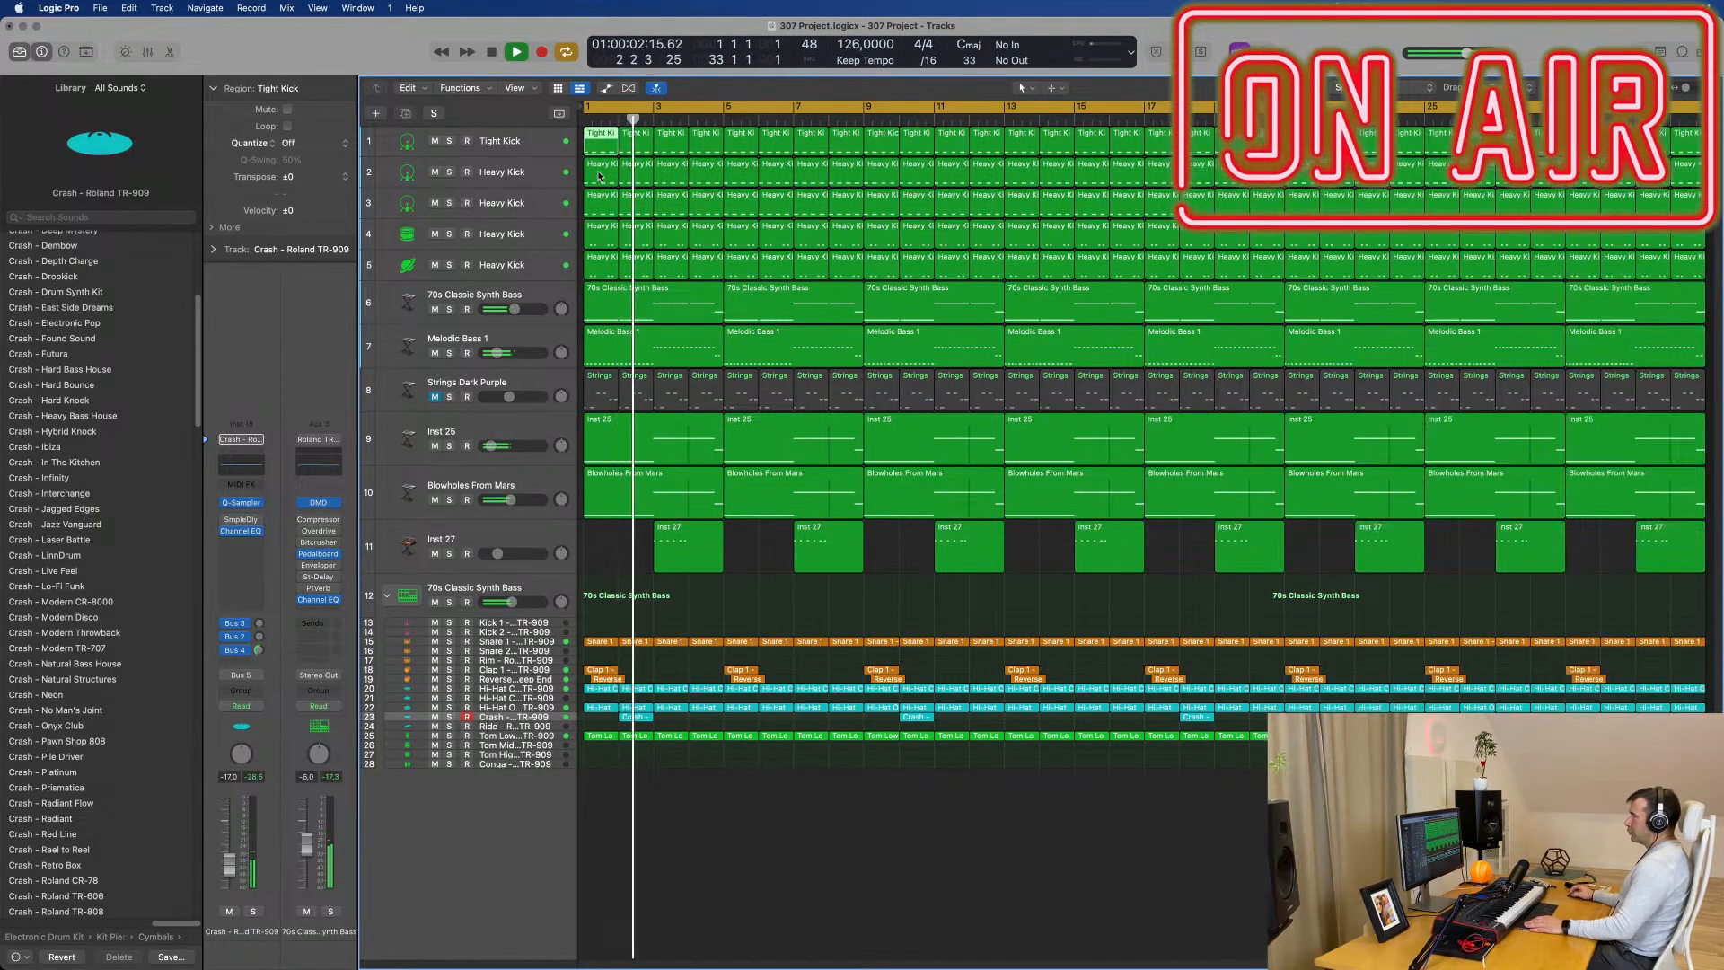
pyautogui.moveTo(600, 175); pyautogui.dragTo(714, 261)
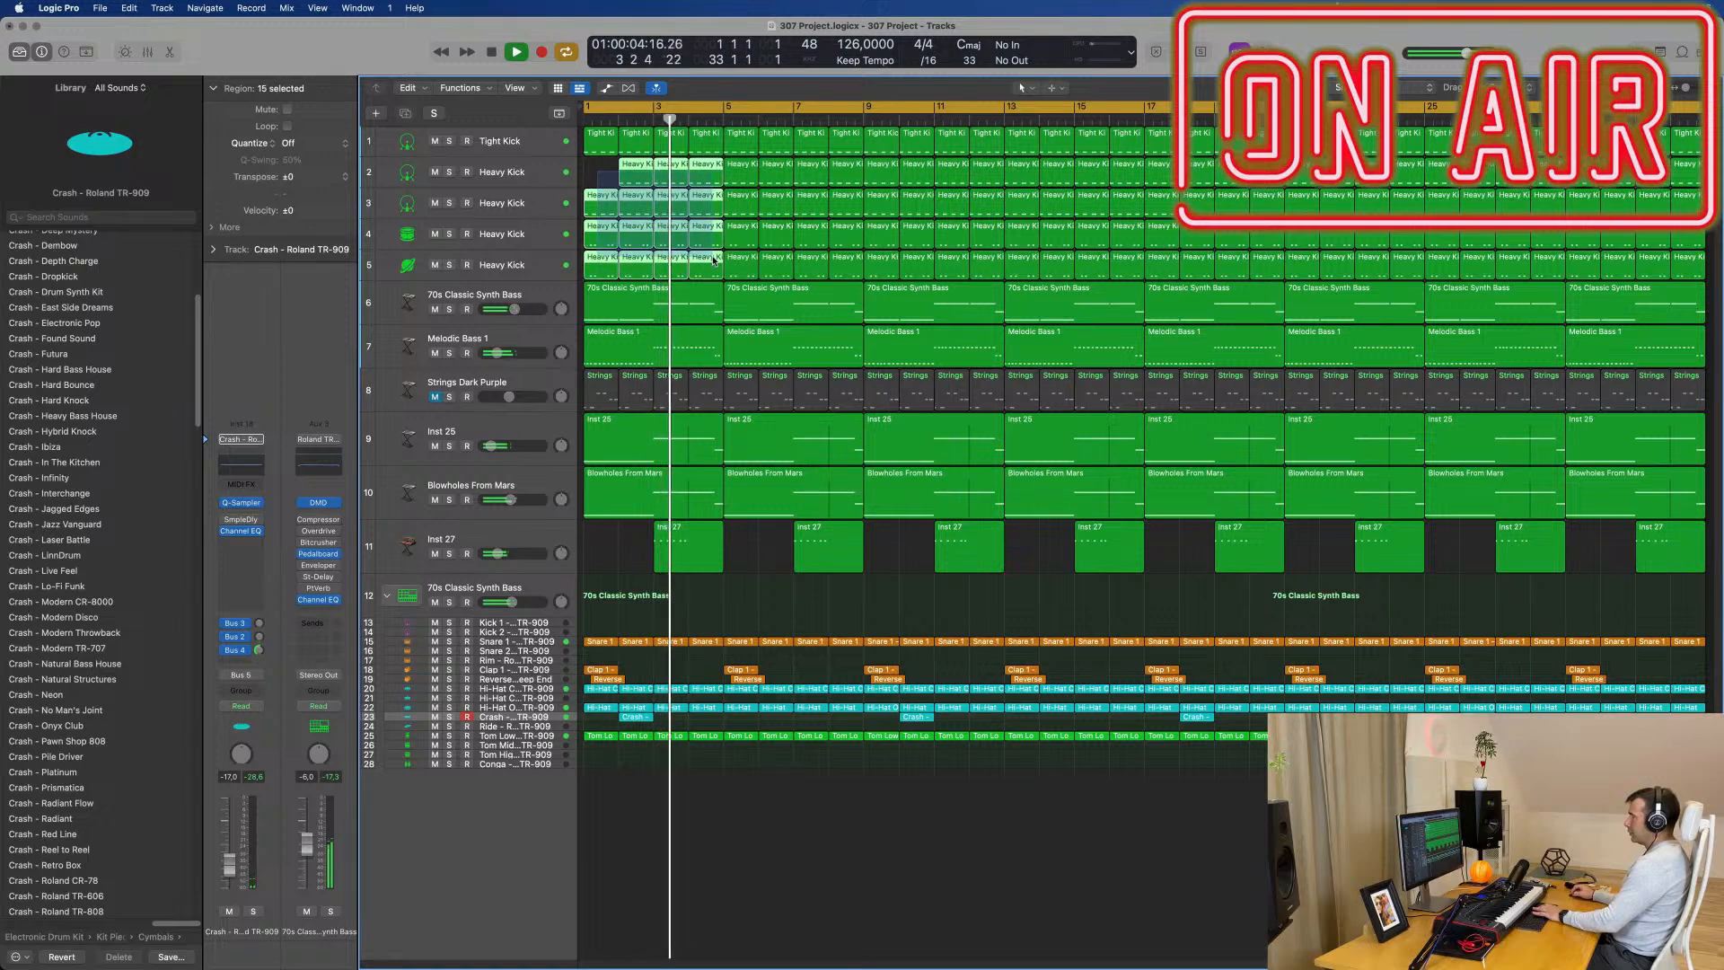
pyautogui.press('Delete')
pyautogui.press('space')
pyautogui.press('space')
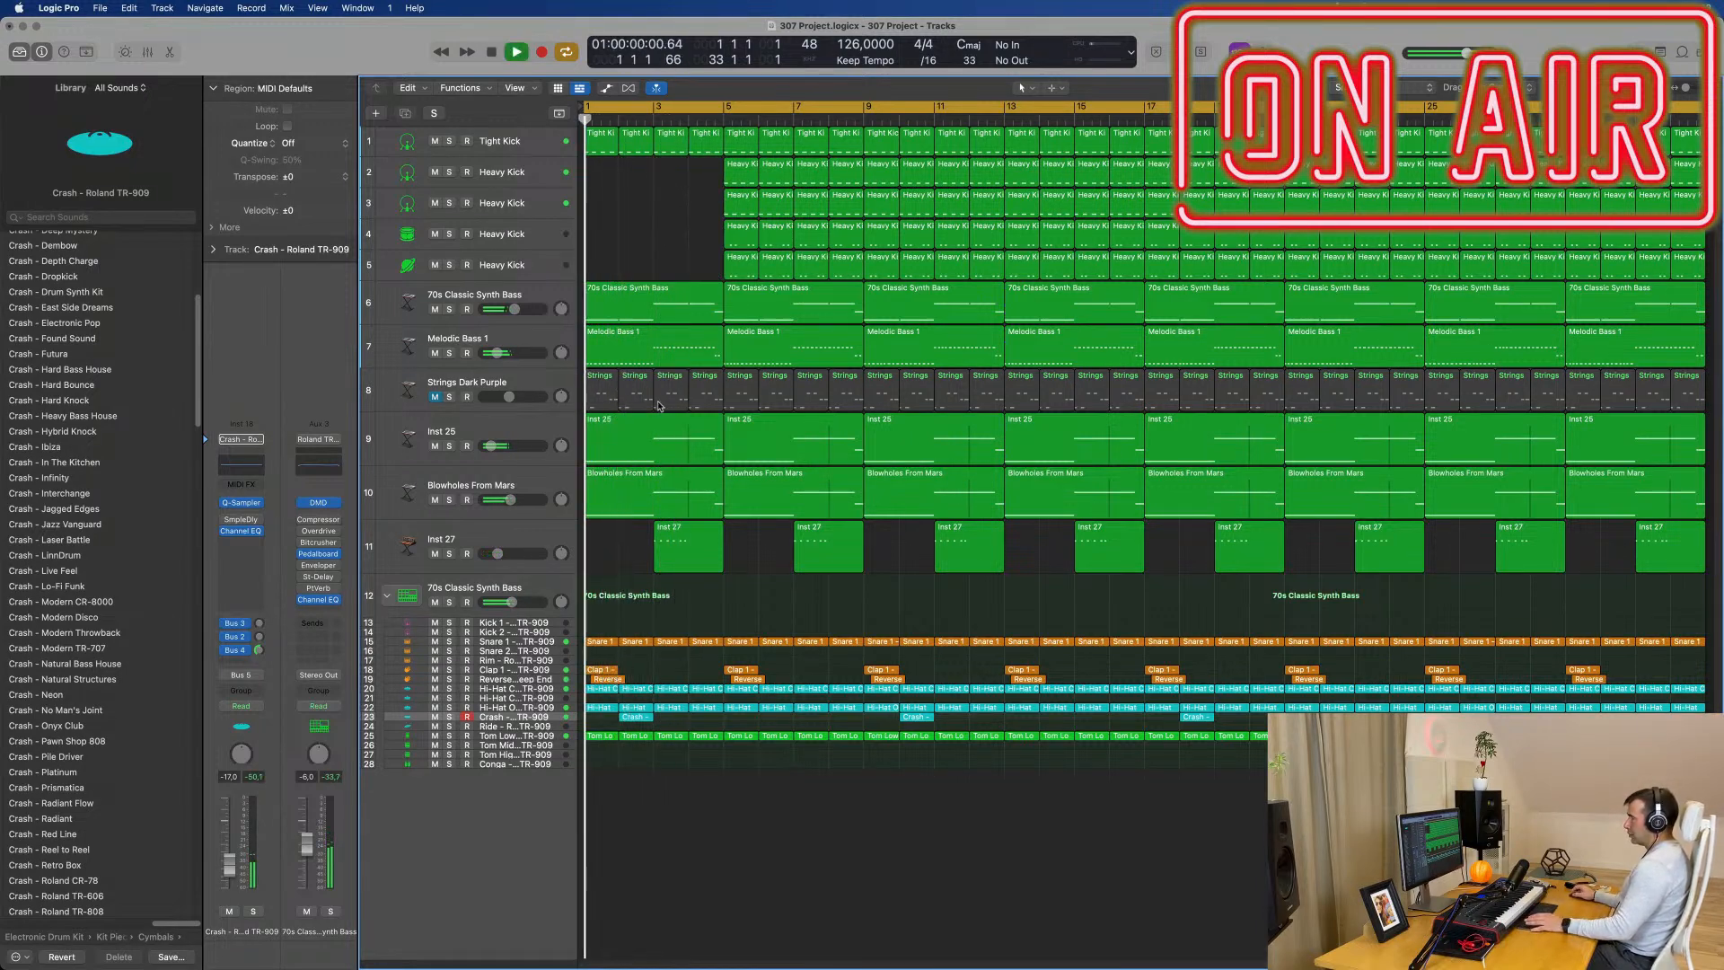
# Step: Audition Inst 25 in solo, and clear the Inst 25, Snare 1 and Crash regions from bars 1 to 4
pyautogui.click(451, 447)
pyautogui.click(450, 446)
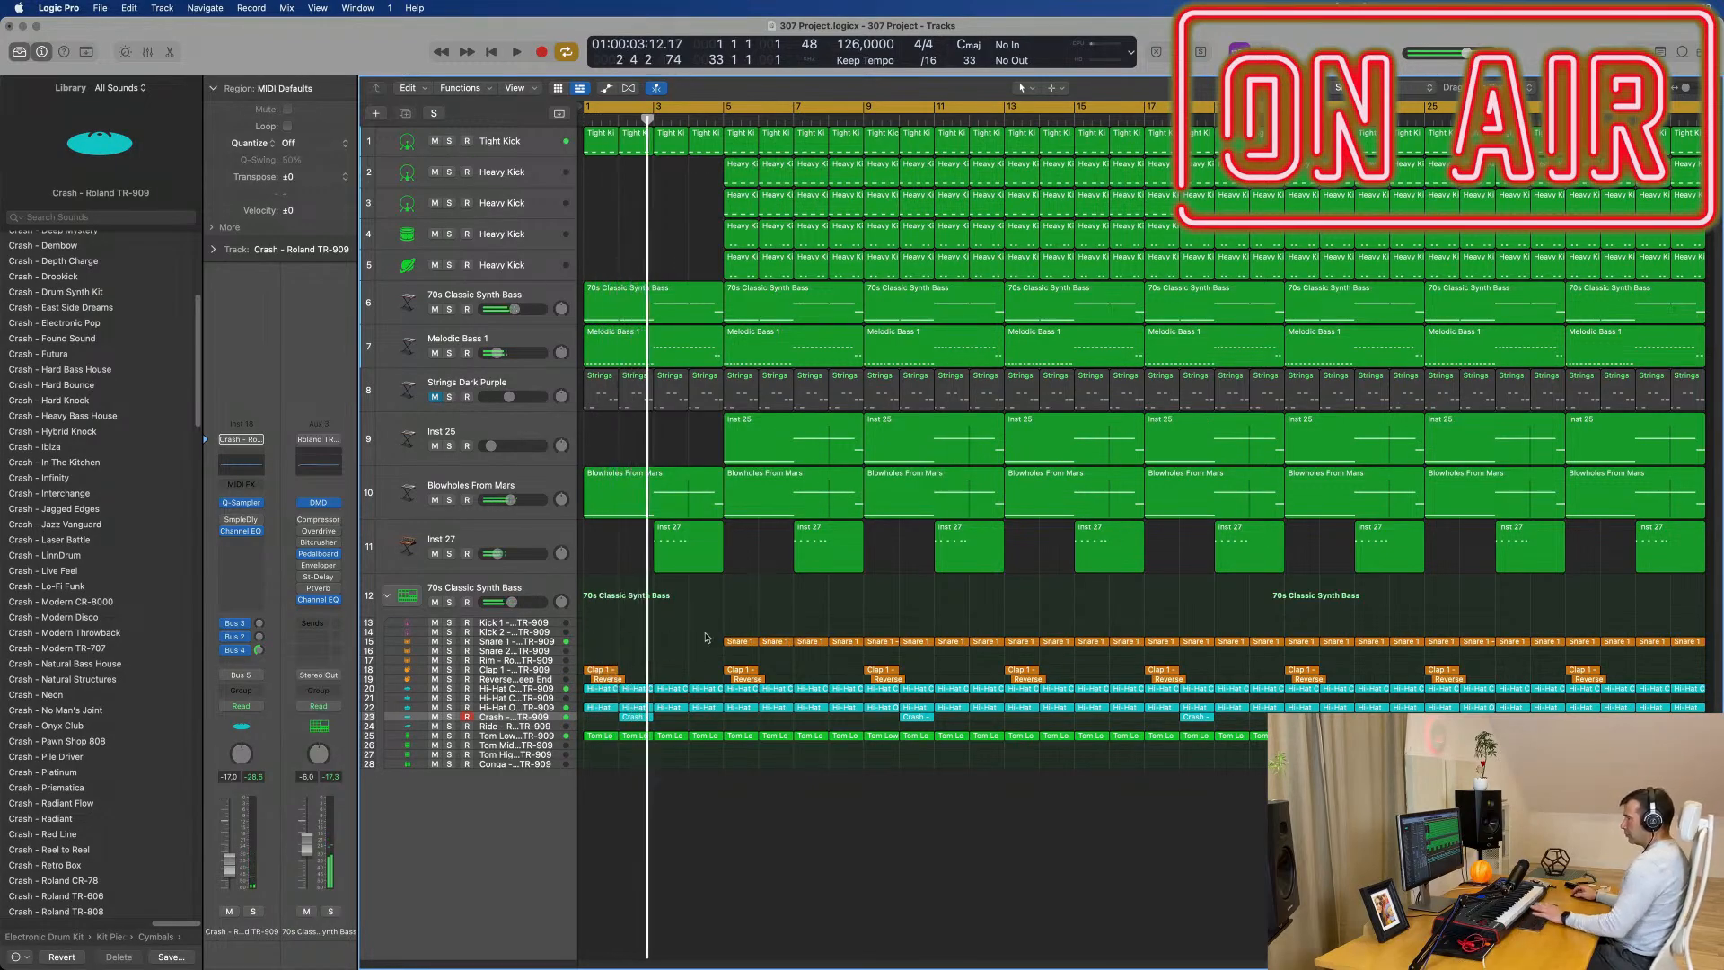
pyautogui.click(633, 718)
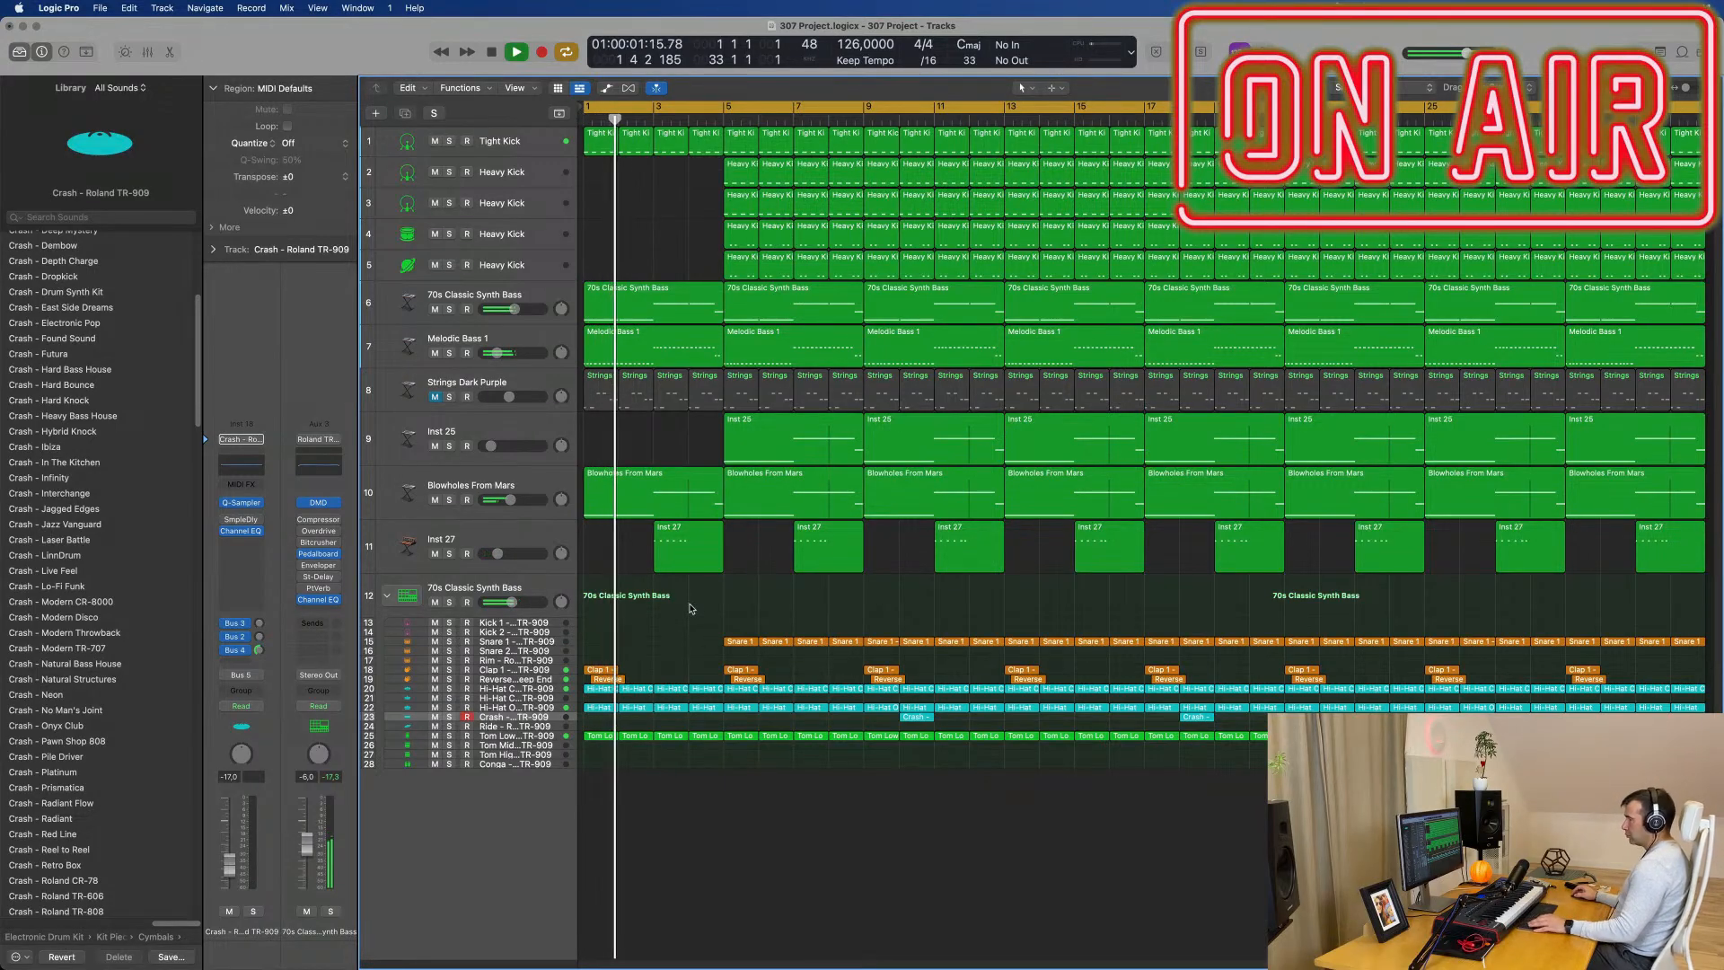
# Step: Delete the Tight Kick, closed hi-hat, open hi-hat and Tom Low regions in bar 4 to create a drum break
pyautogui.scroll(2, 731, 604)
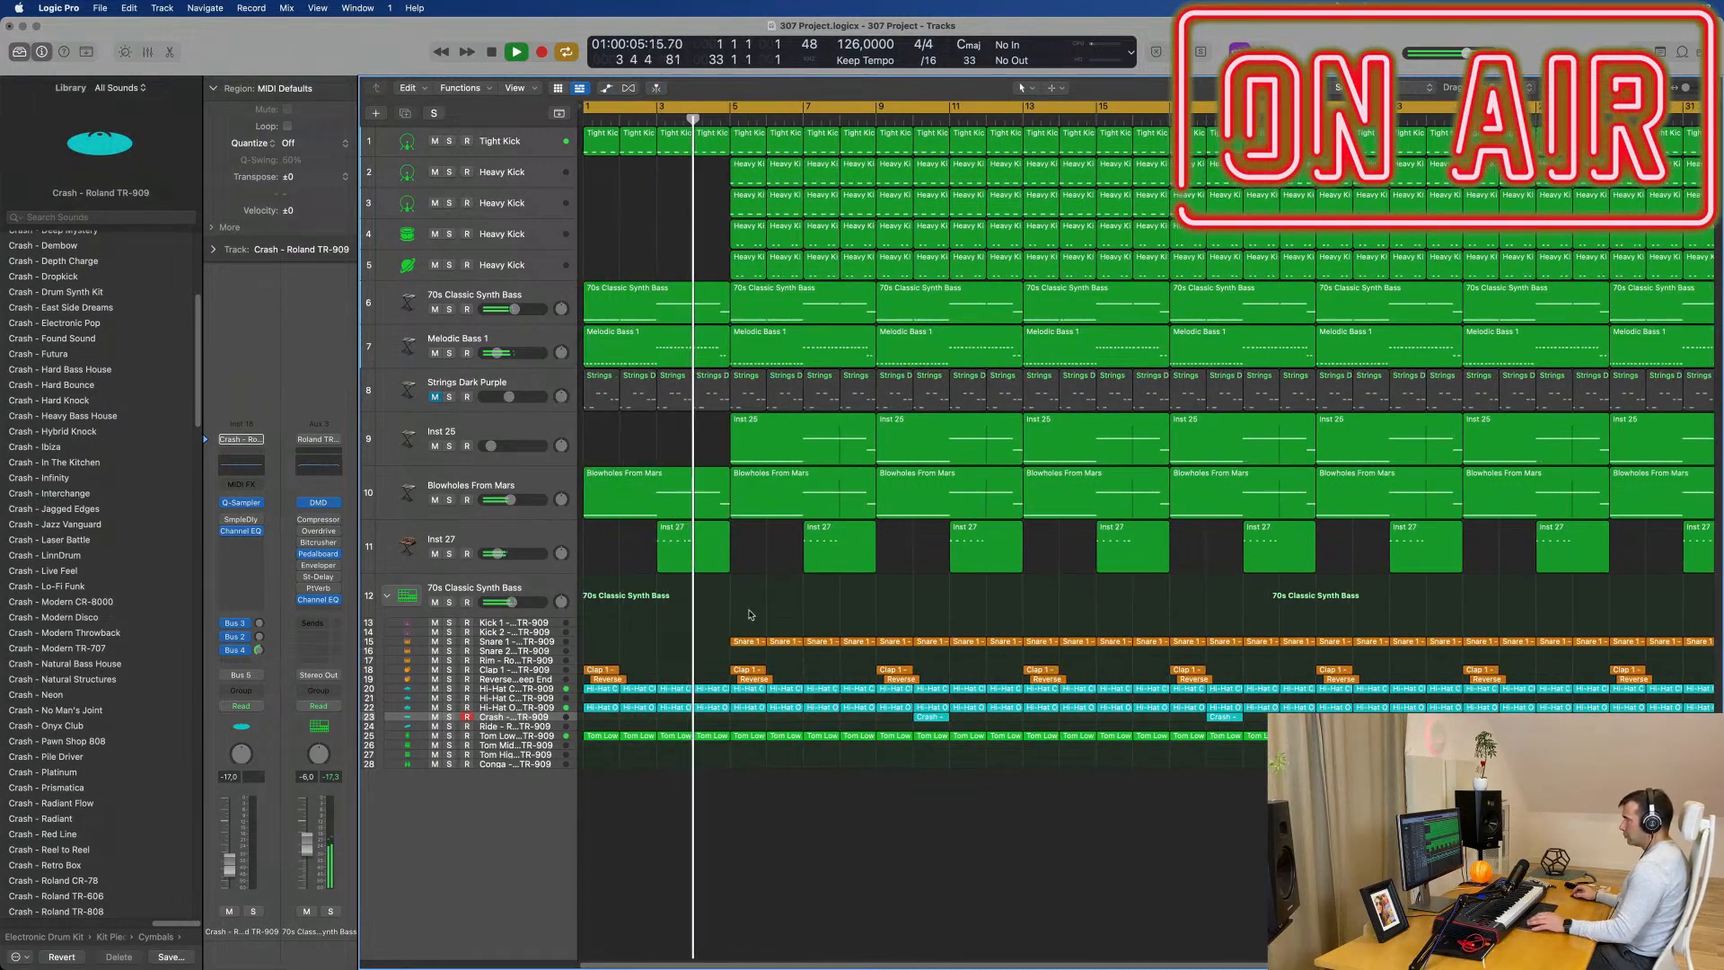
pyautogui.scroll(-1, 753, 604)
pyautogui.scroll(2, 718, 604)
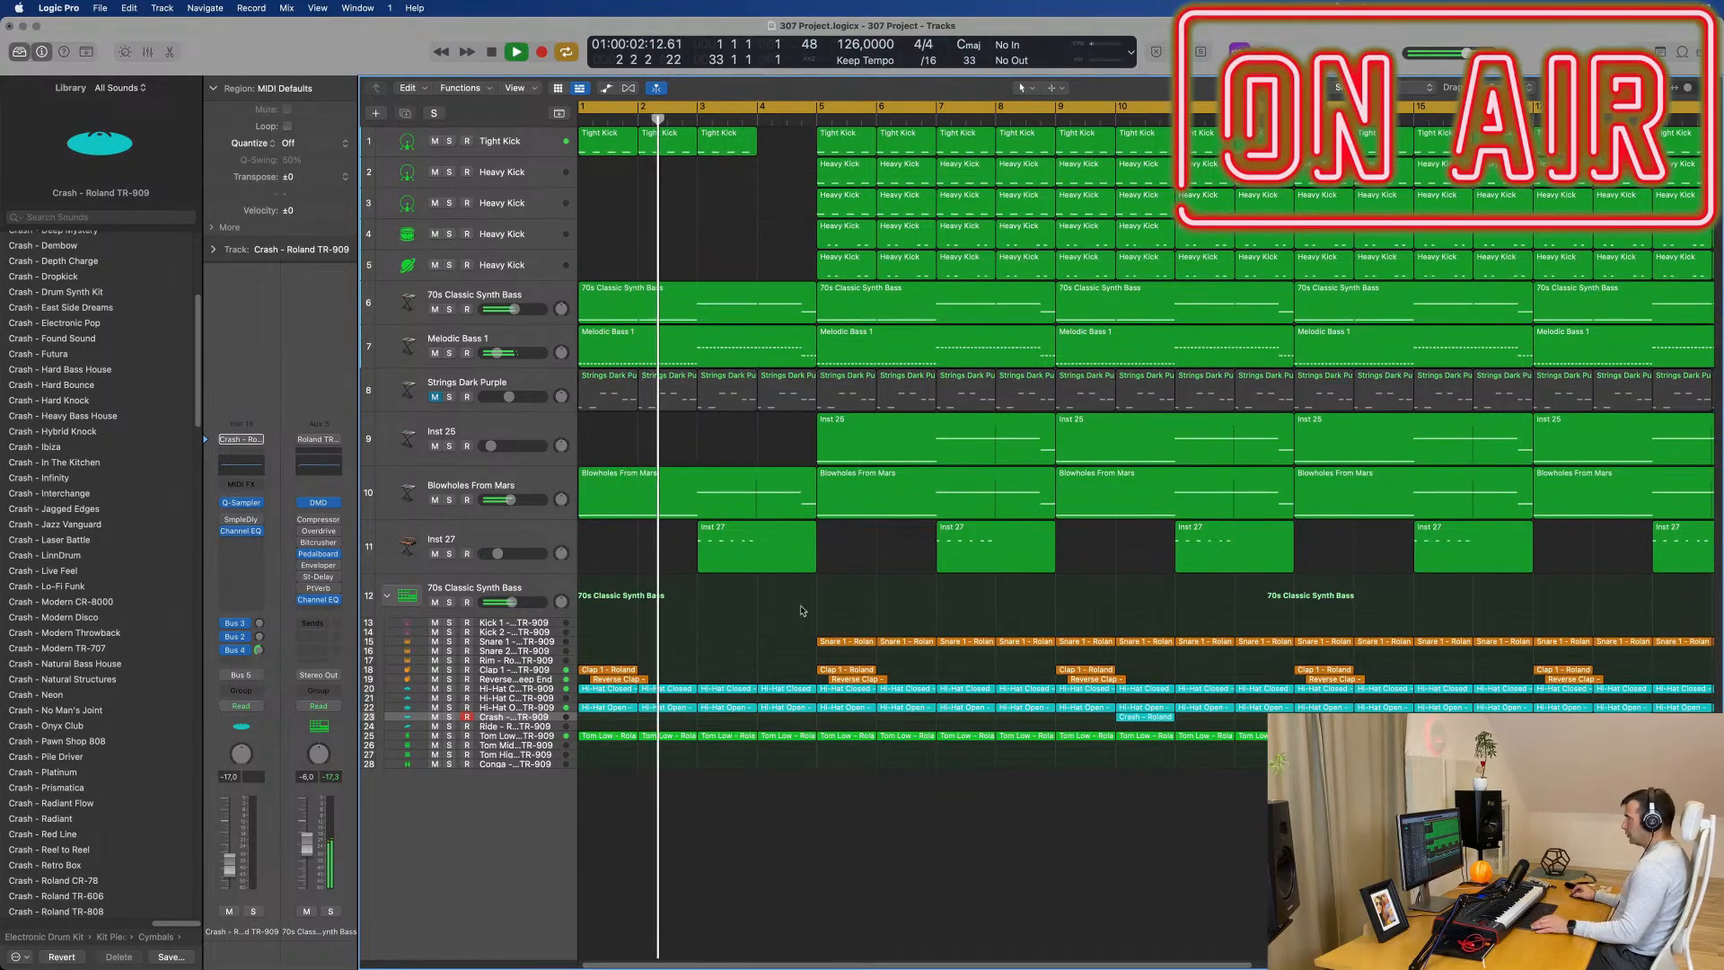
pyautogui.scroll(2, 815, 687)
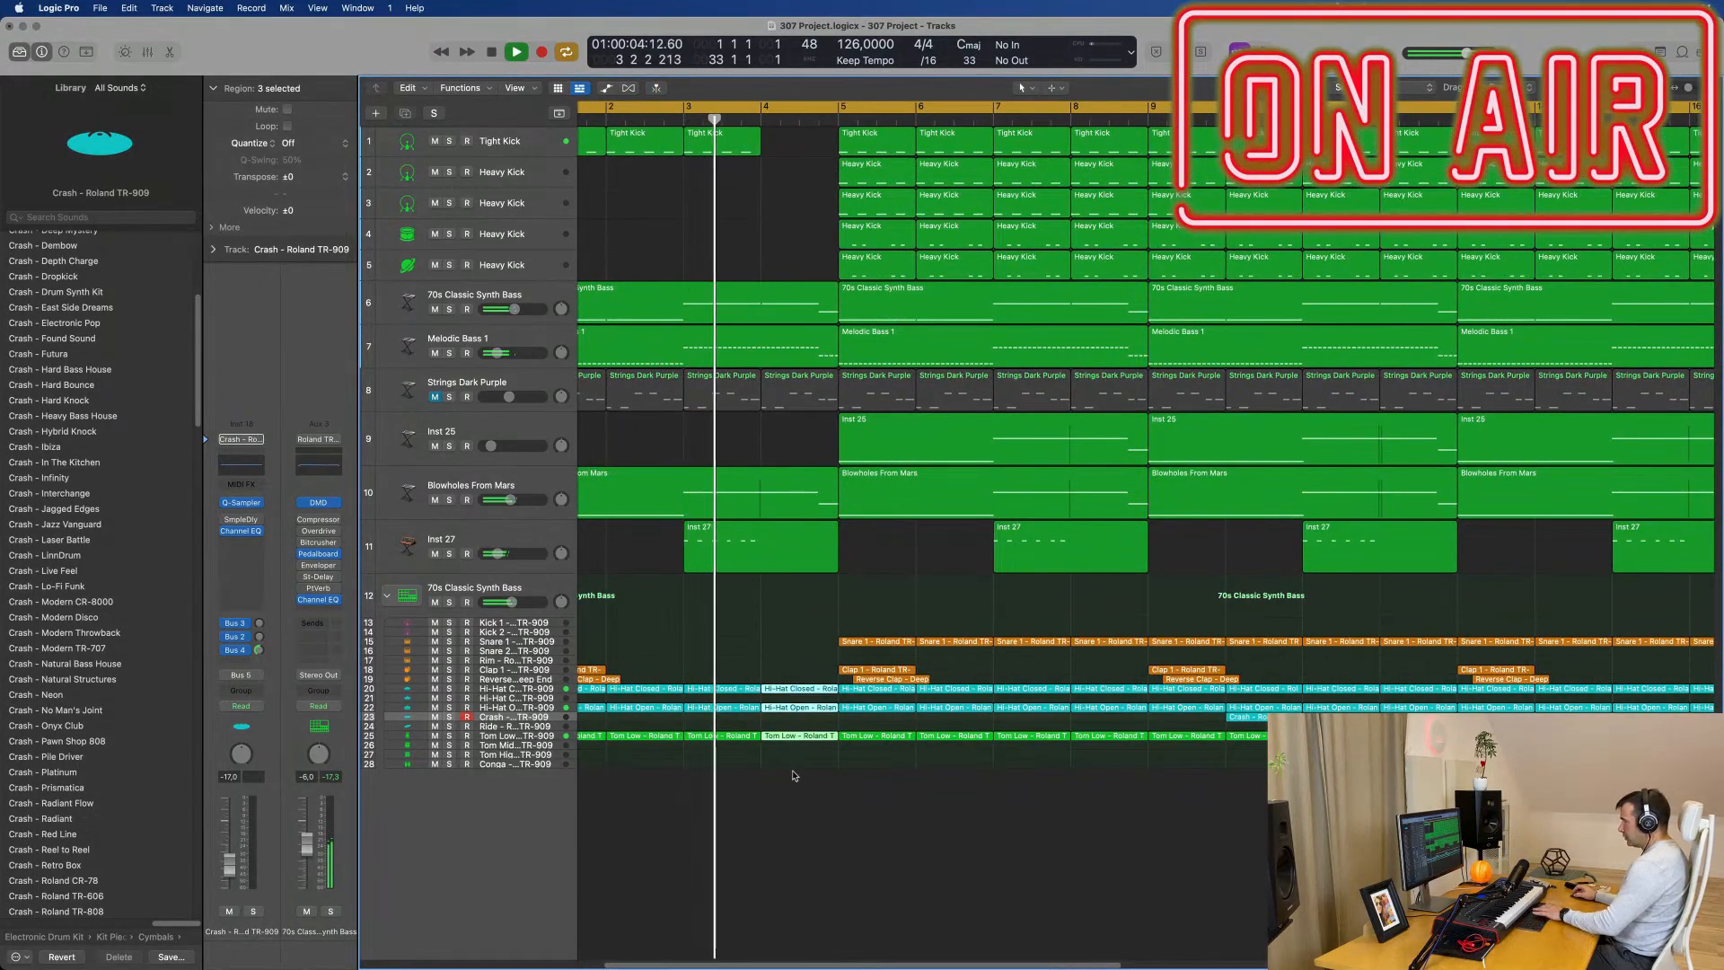
pyautogui.scroll(-2, 748, 716)
pyautogui.scroll(-2, 748, 716)
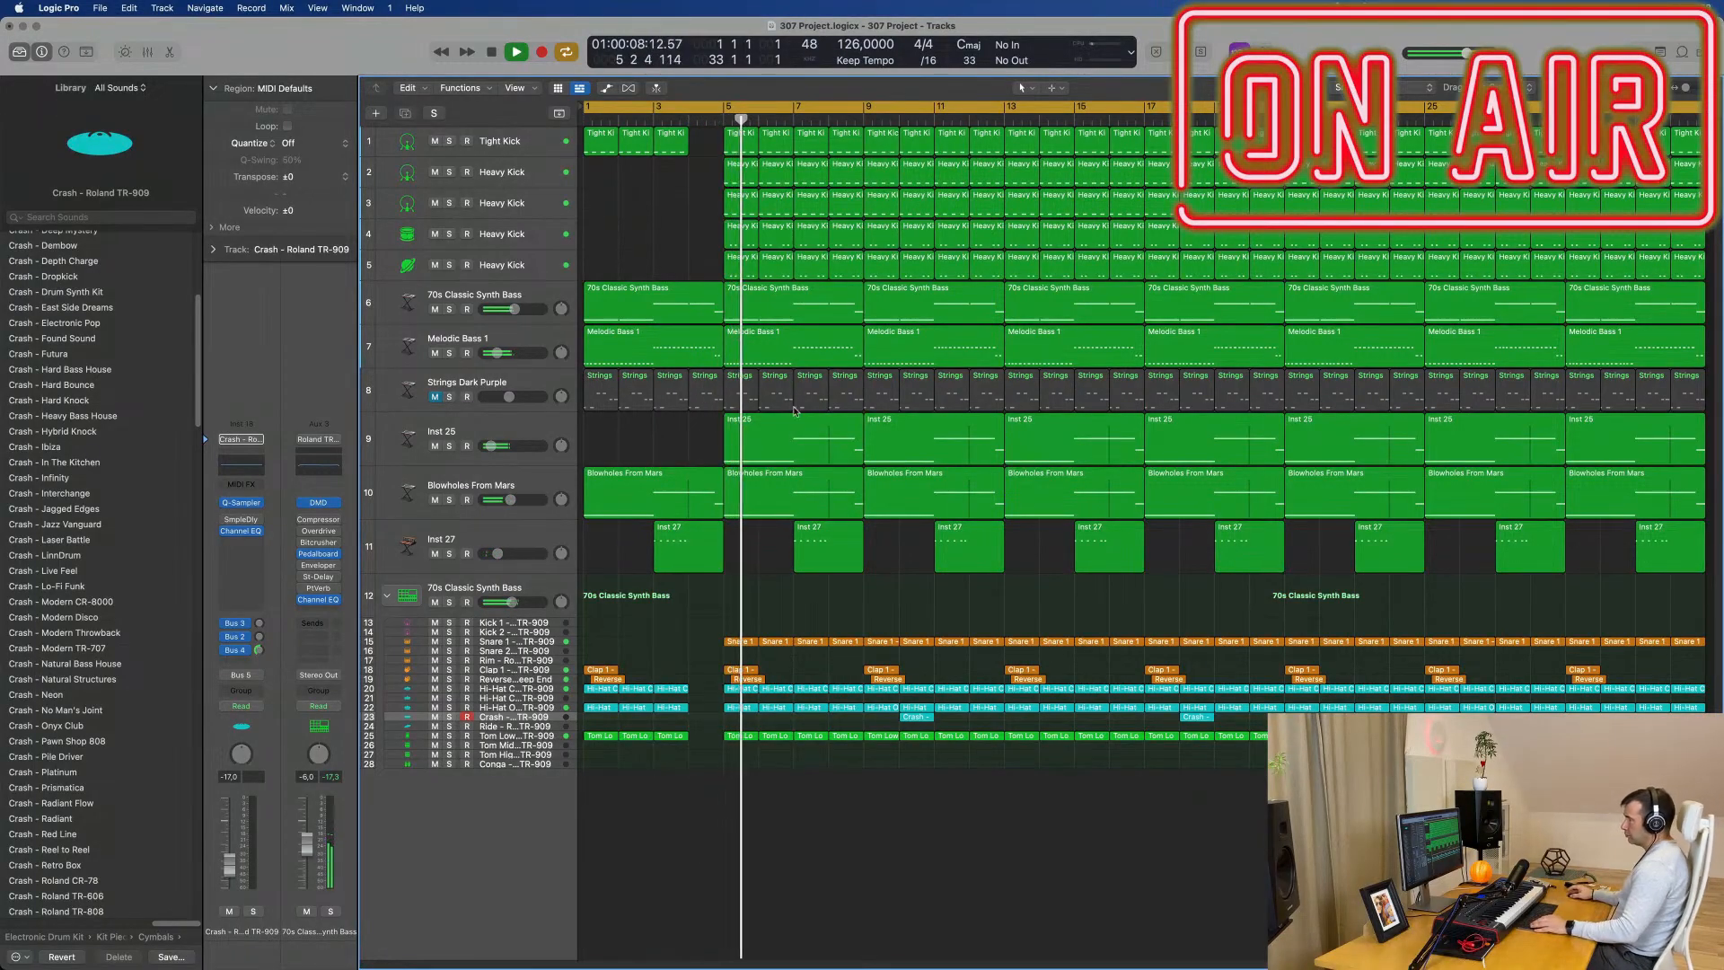
pyautogui.scroll(2, 756, 491)
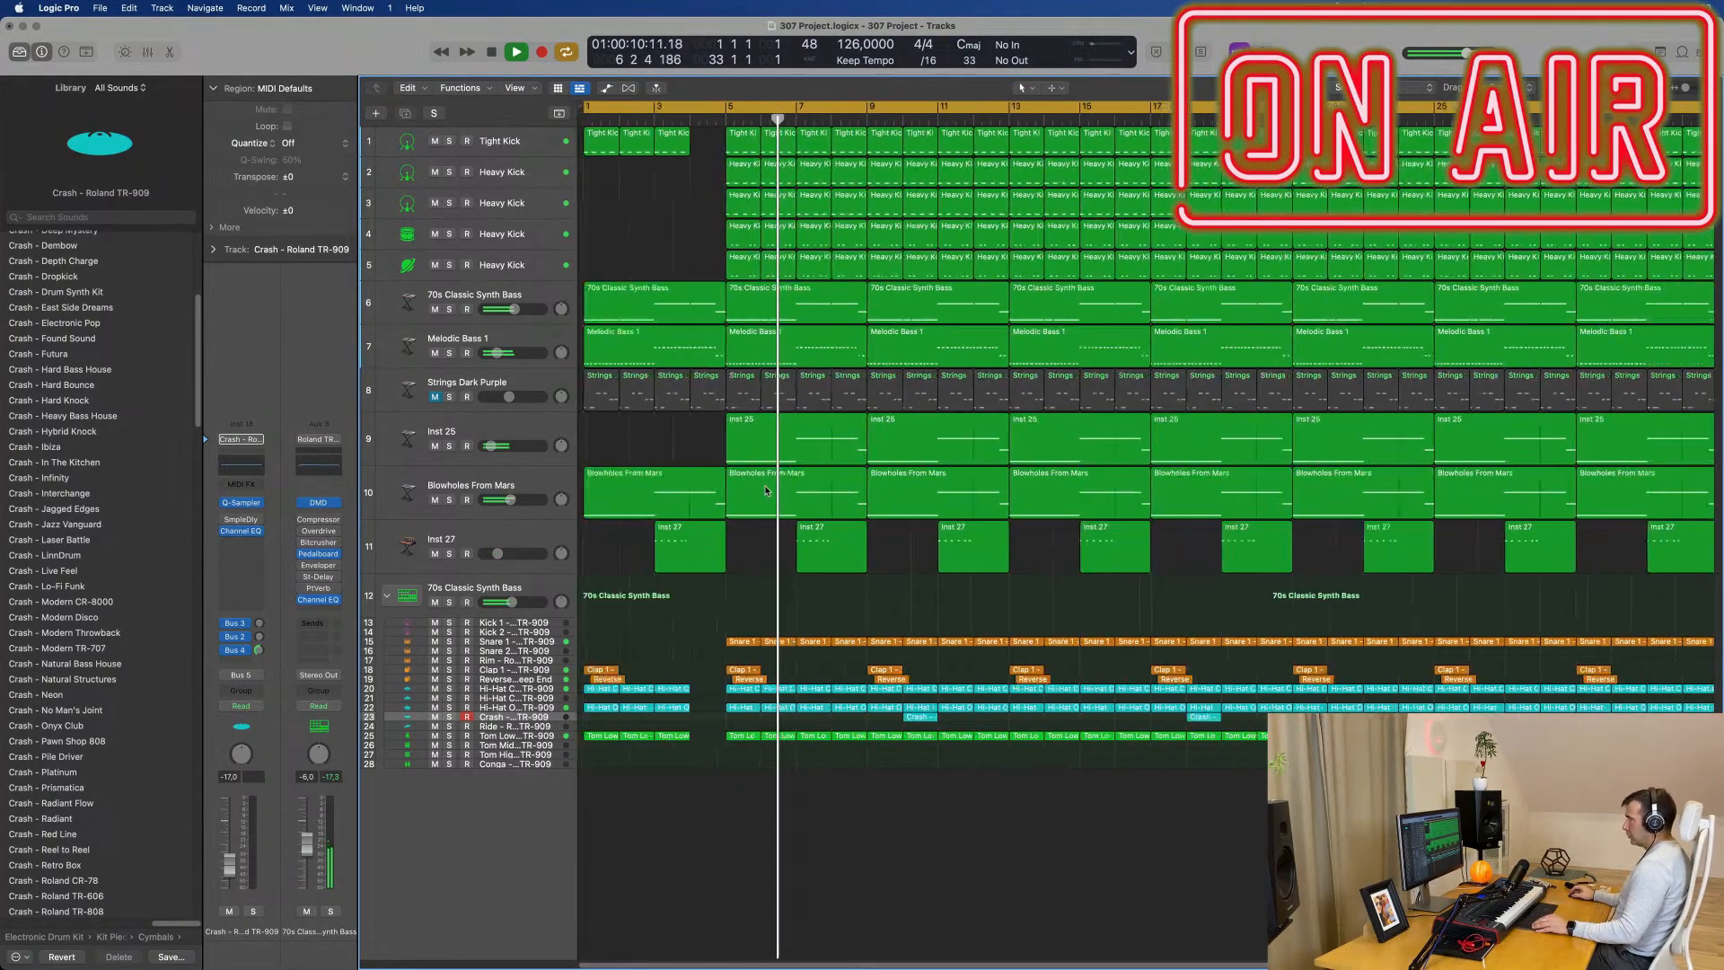
pyautogui.scroll(-1, 780, 504)
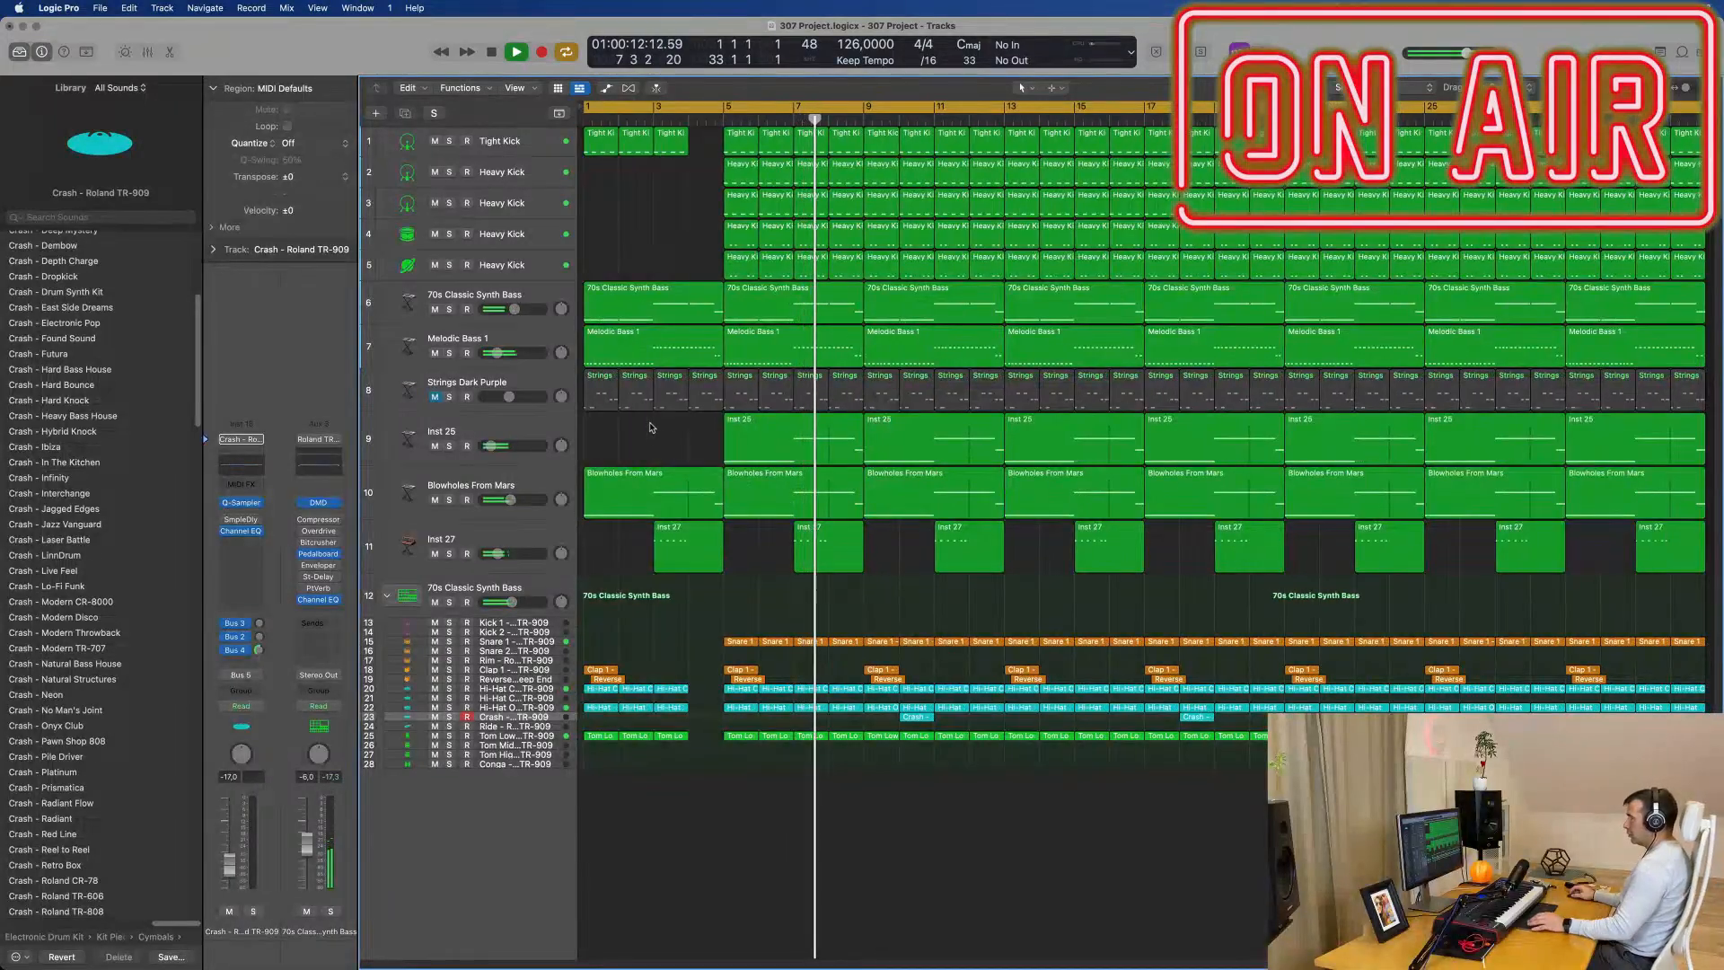
# Step: Delete the Strings Dark Purple regions in bars 1 to 8
pyautogui.click(609, 394)
pyautogui.press('Delete')
pyautogui.moveTo(610, 393); pyautogui.dragTo(842, 400)
pyautogui.press('Delete')
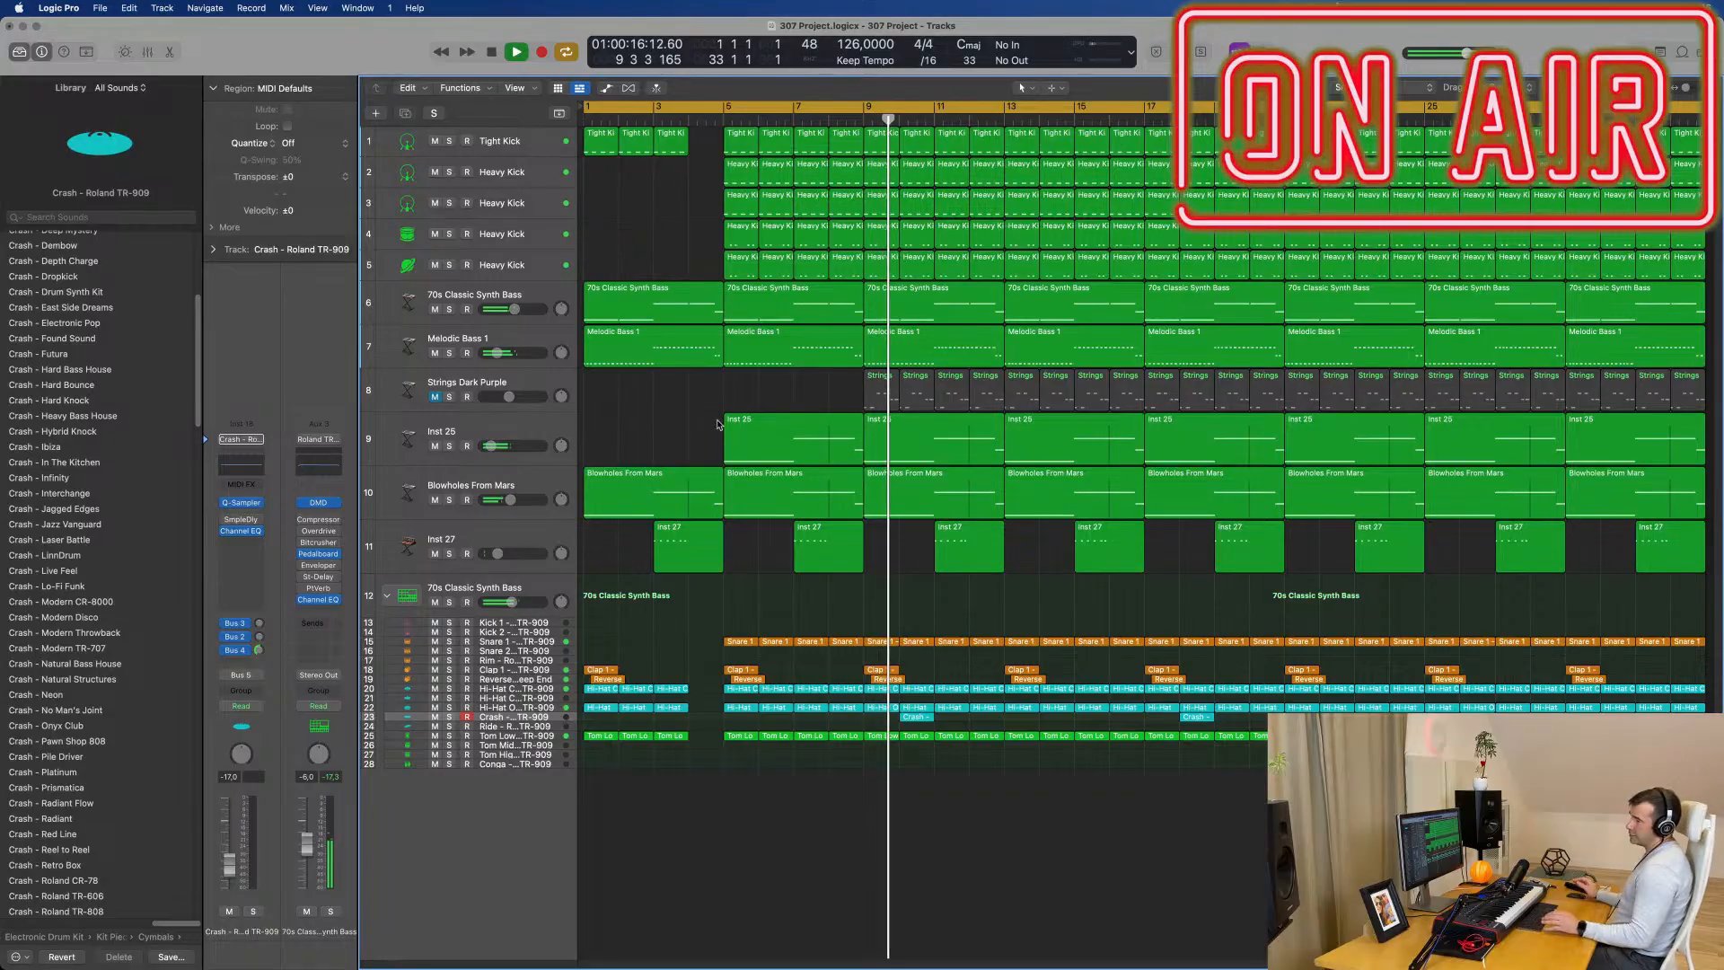